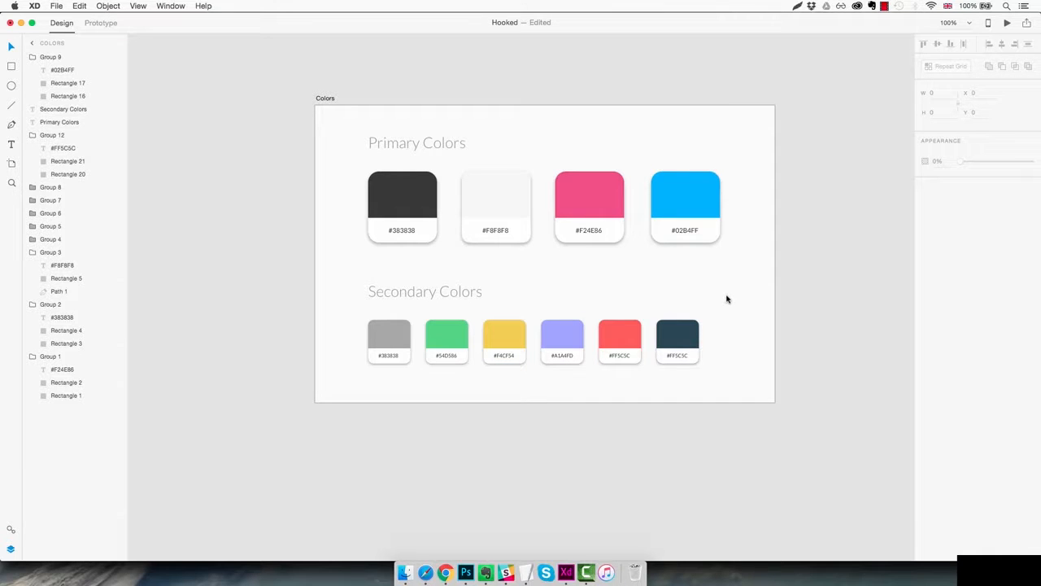
pyautogui.doubleClick(717, 205)
pyautogui.click(1030, 200)
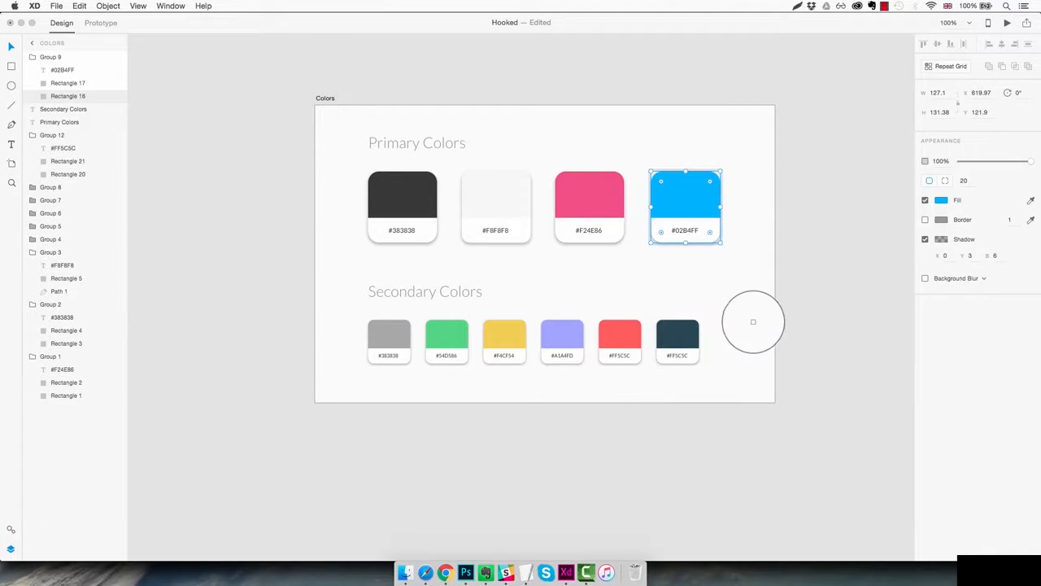
pyautogui.press('Escape')
pyautogui.press('Escape')
pyautogui.press('Escape')
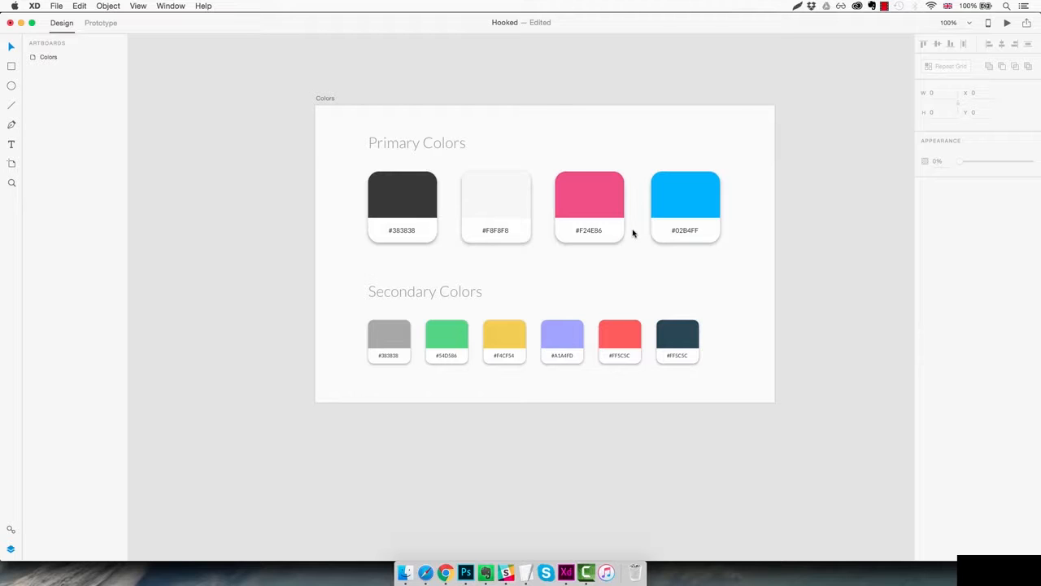
# Examine the fill colour and saved colour swatches of the pink card under Primary Colors
pyautogui.doubleClick(612, 196)
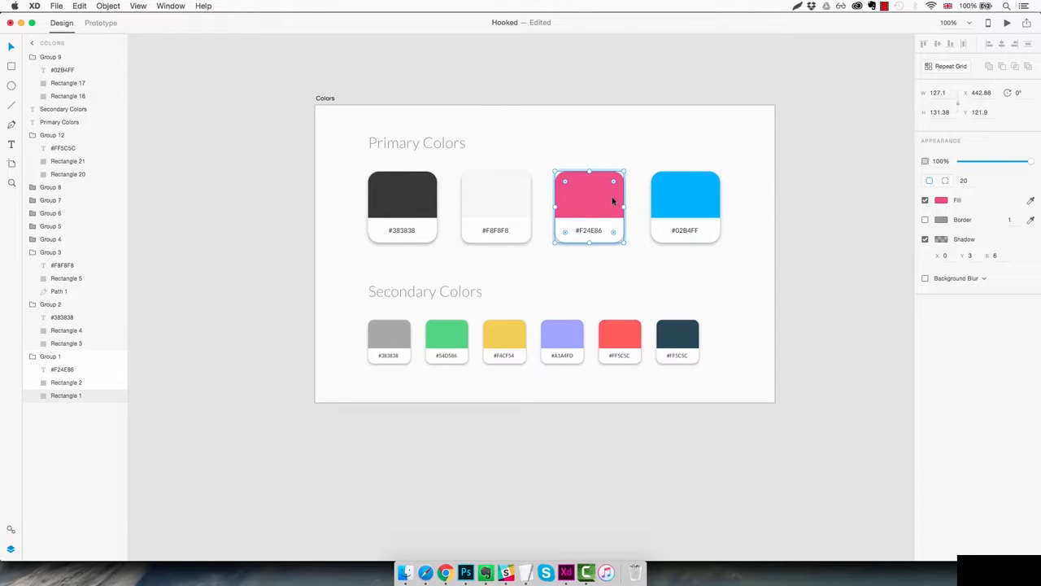
pyautogui.click(941, 200)
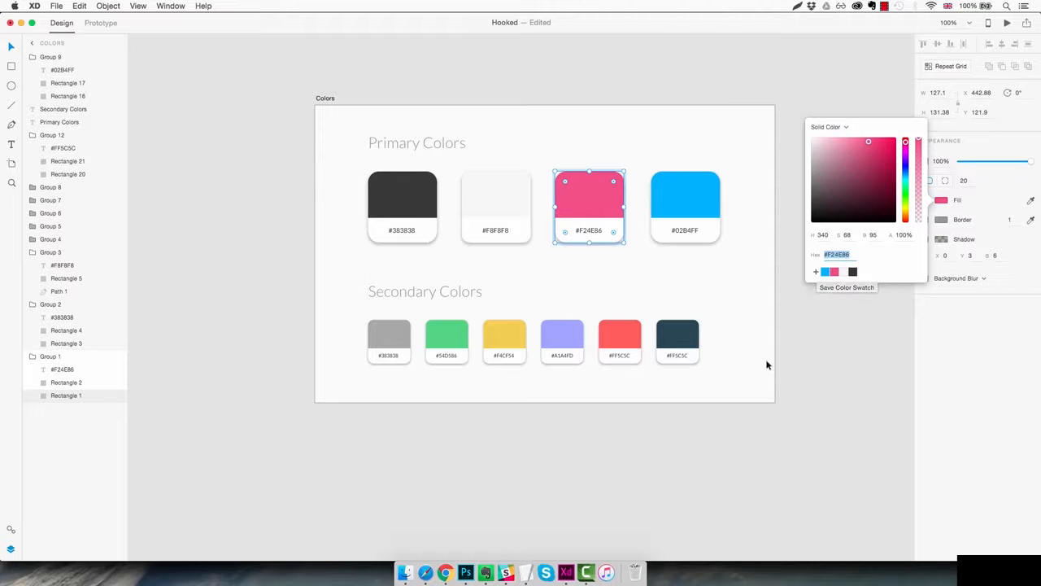
pyautogui.click(776, 406)
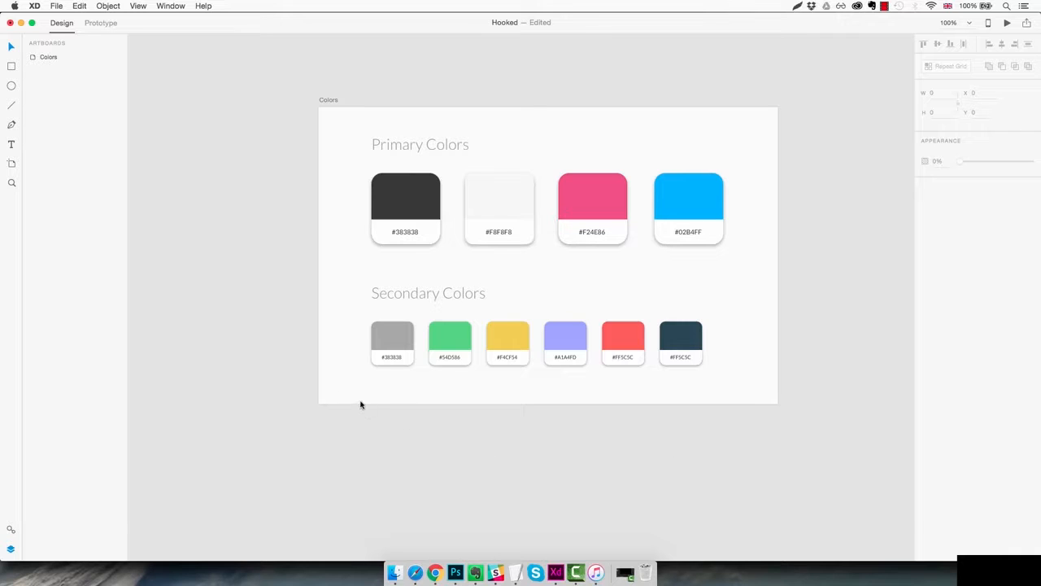
# Add an iPhone 6/7 artboard and move it below the Colors artboard, aligned with its left edge
pyautogui.click(11, 164)
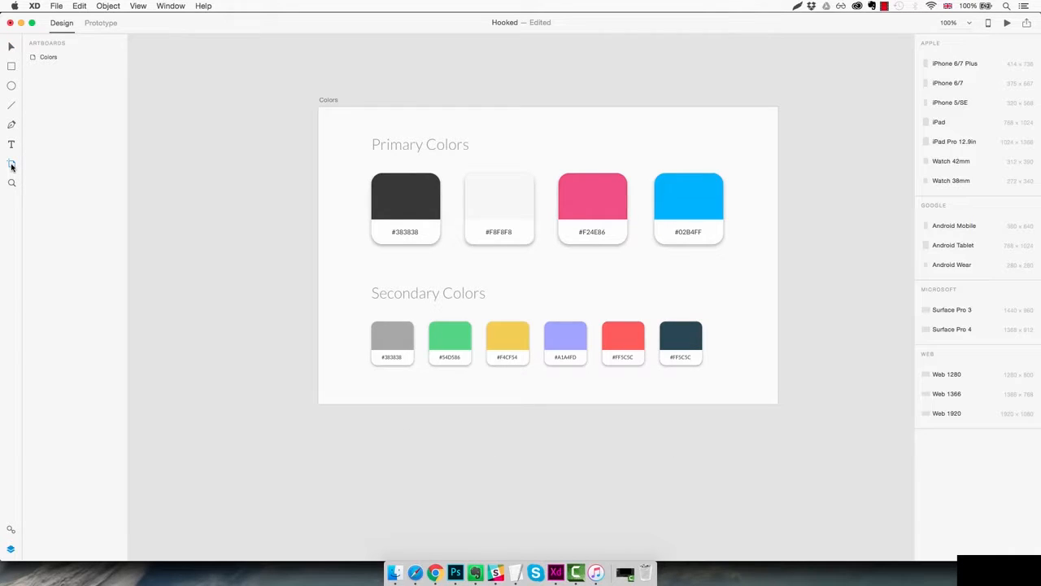
pyautogui.click(949, 84)
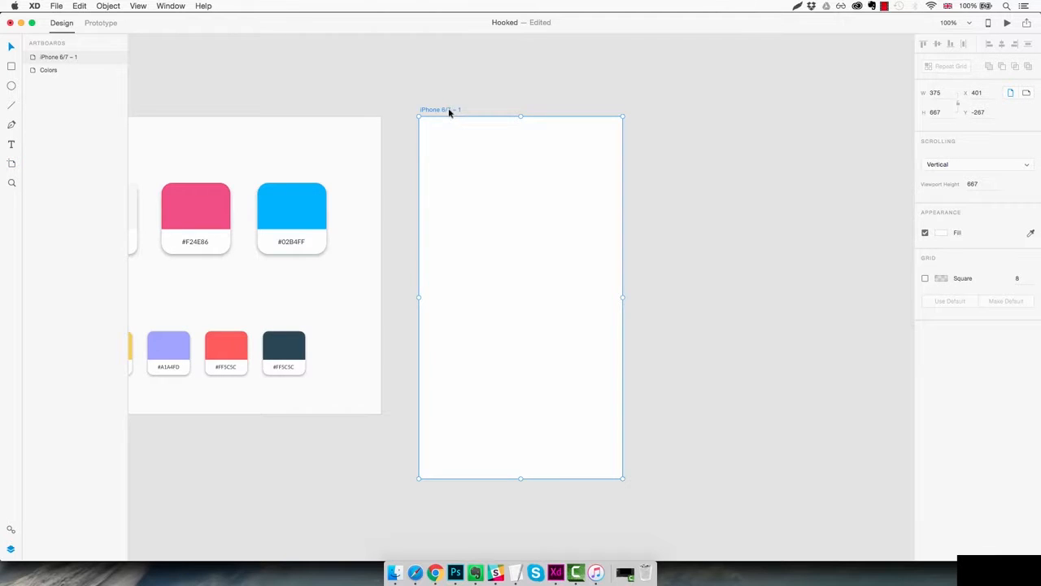
pyautogui.moveTo(449, 113); pyautogui.dragTo(393, 283)
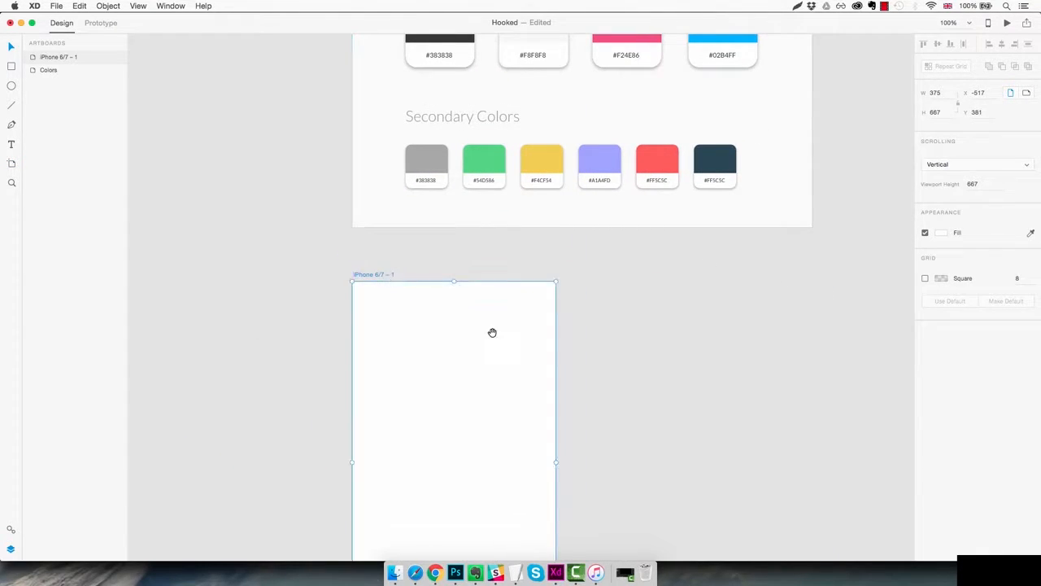
pyautogui.scroll(-3, 642, 390)
pyautogui.hscroll(2, 643, 391)
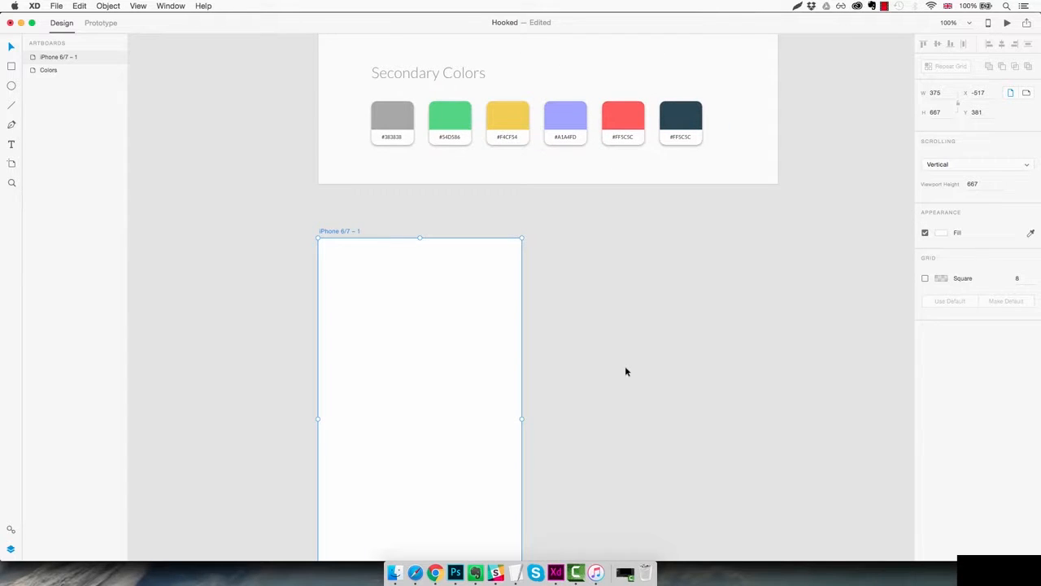
# Switch to Finder, preview pexels-photo-126319.jpeg in the Assets folder, and bring it into the Hooked document beside the iPhone artboard
pyautogui.click(393, 573)
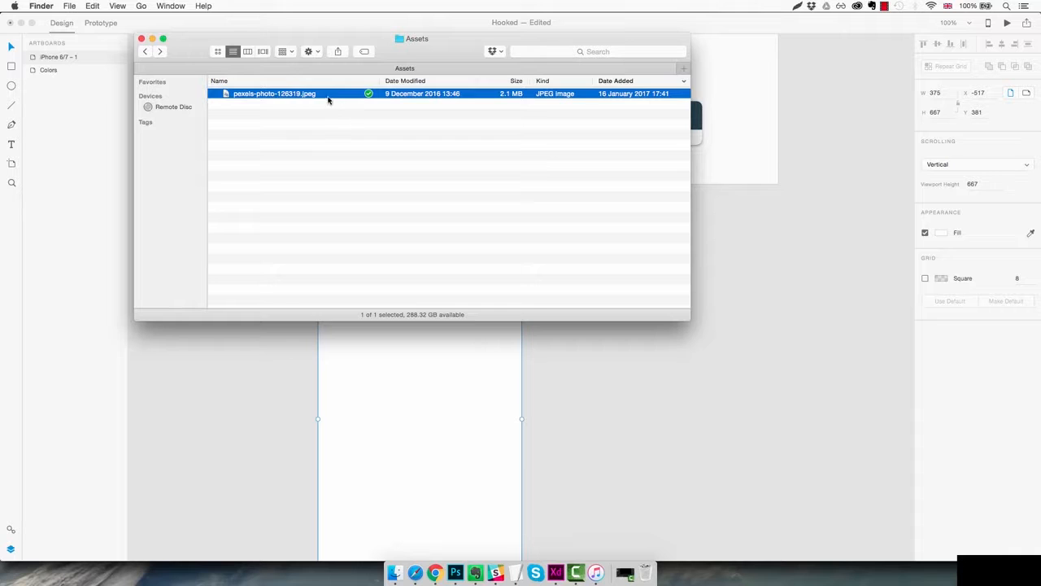
pyautogui.press('space')
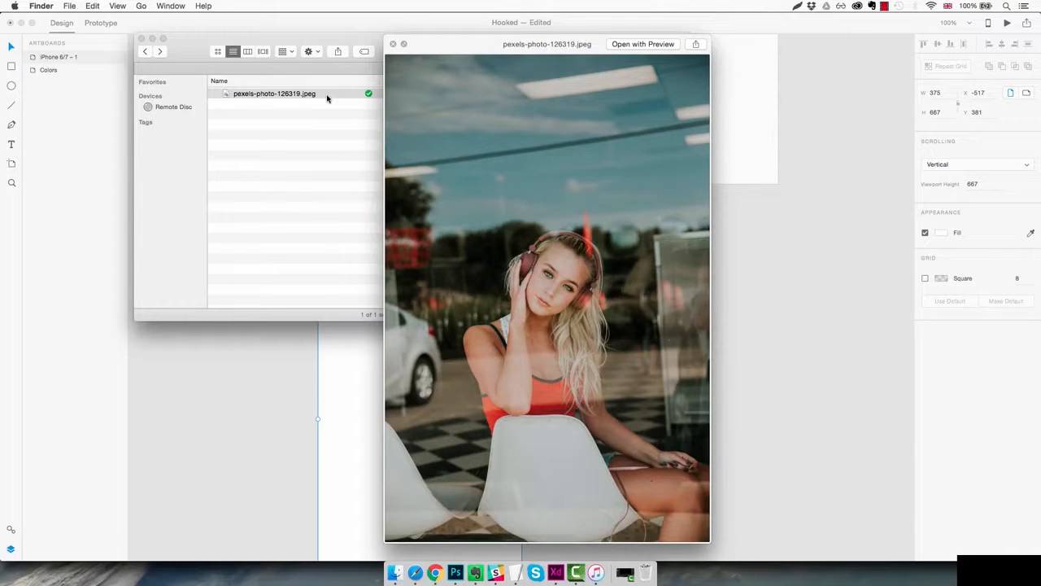
pyautogui.press('space')
pyautogui.moveTo(326, 97); pyautogui.dragTo(566, 391)
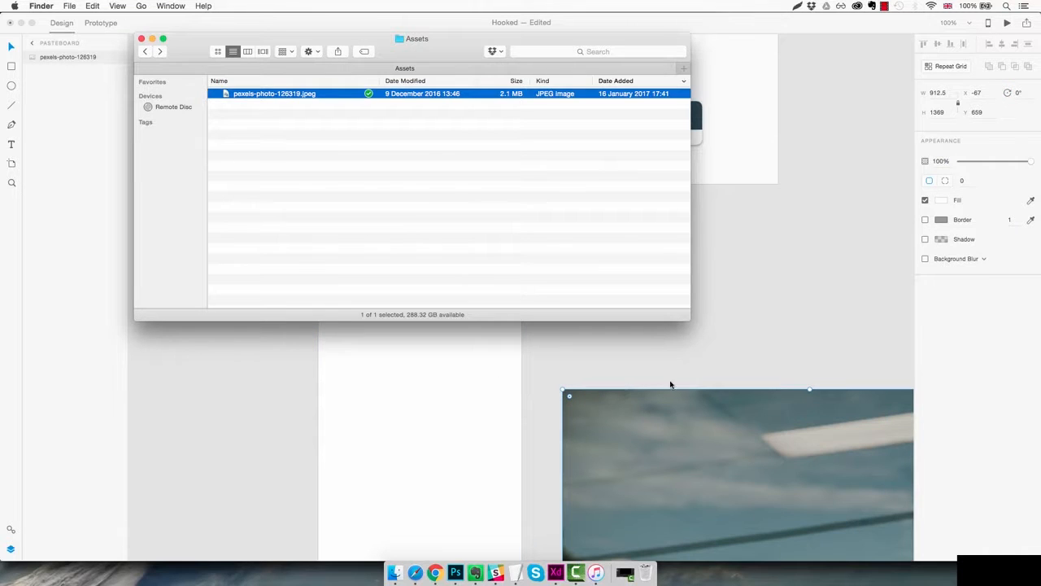
# Move the imported photo onto the iPhone 6/7 artboard so that it covers the artboard's upper left corner
pyautogui.scroll(-6, 681, 353)
pyautogui.hscroll(3, 570, 152)
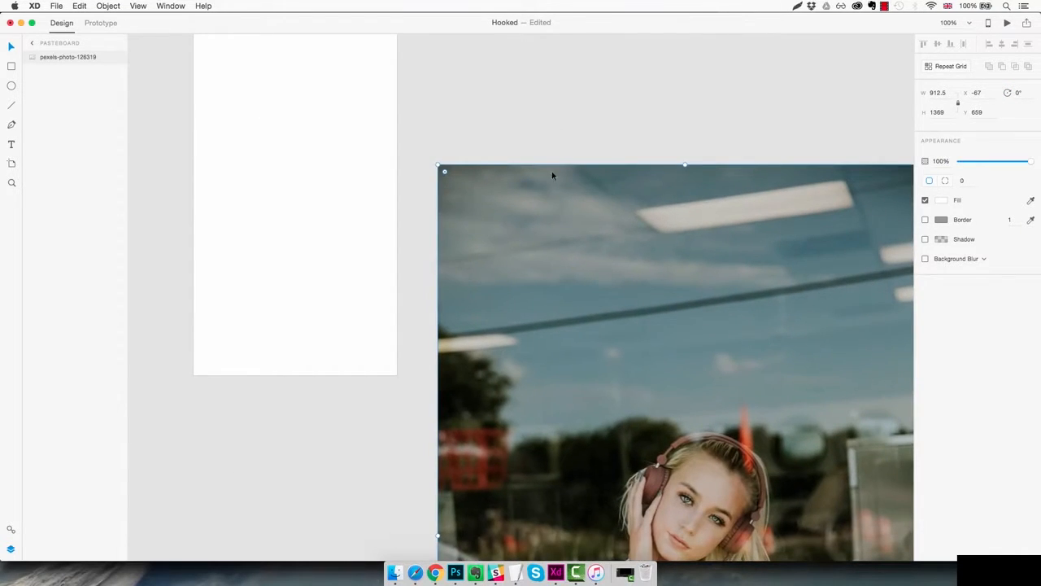
pyautogui.moveTo(520, 267); pyautogui.dragTo(234, 123)
pyautogui.moveTo(513, 128); pyautogui.dragTo(568, 332)
pyautogui.moveTo(426, 353); pyautogui.dragTo(414, 326)
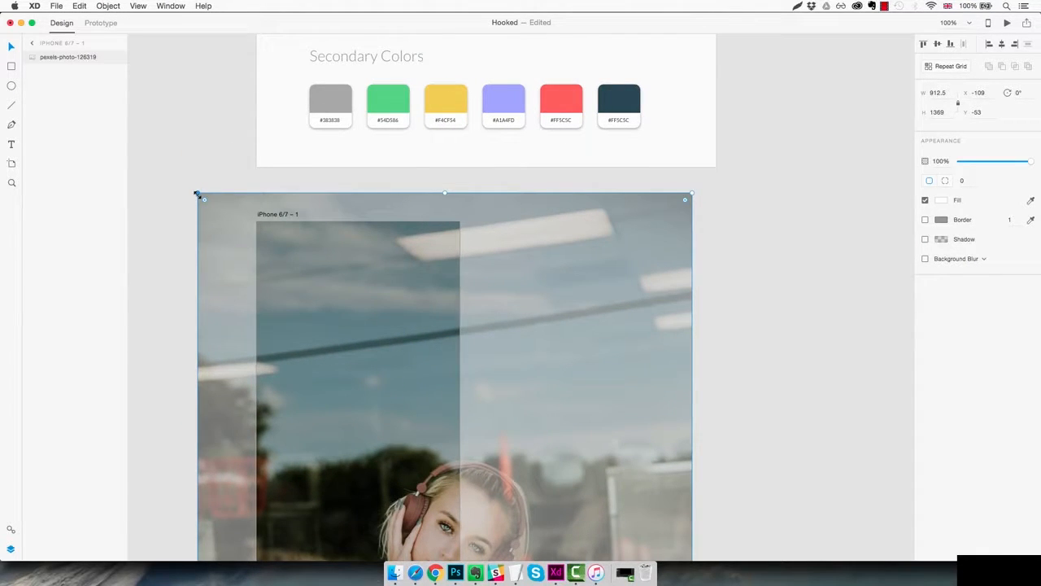
# Scale the photo proportionally to 444.5 × 667 to match the iPhone artboard's height, and centre it horizontally on the artboard
pyautogui.moveTo(196, 194); pyautogui.dragTo(421, 383)
pyautogui.moveTo(494, 483); pyautogui.dragTo(364, 295)
pyautogui.moveTo(395, 369); pyautogui.dragTo(221, 95)
pyautogui.moveTo(368, 126); pyautogui.dragTo(476, 247)
pyautogui.moveTo(326, 256); pyautogui.dragTo(373, 220)
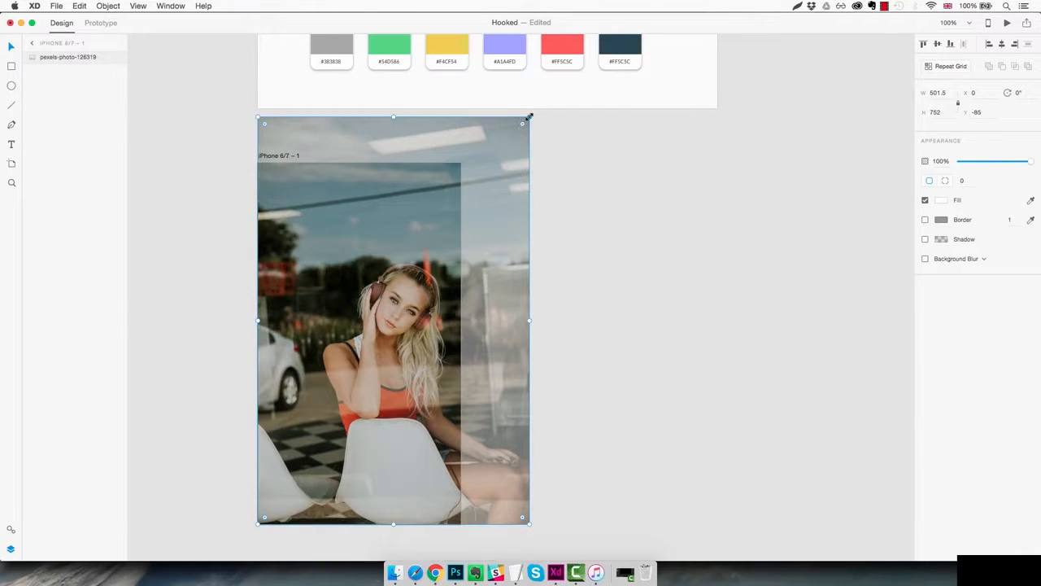
pyautogui.moveTo(527, 117); pyautogui.dragTo(495, 144)
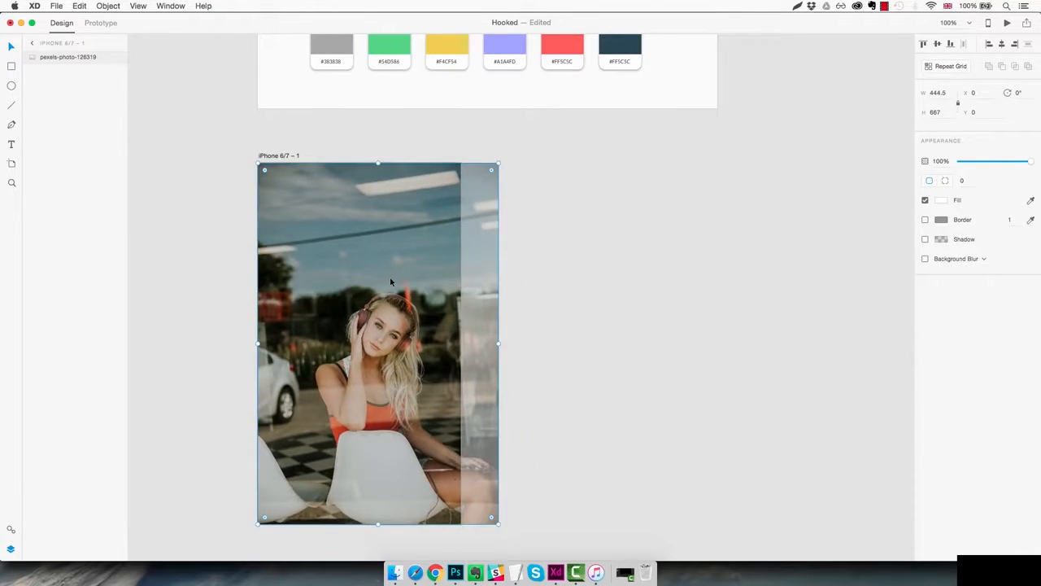
pyautogui.moveTo(391, 282); pyautogui.dragTo(377, 282)
pyautogui.click(506, 290)
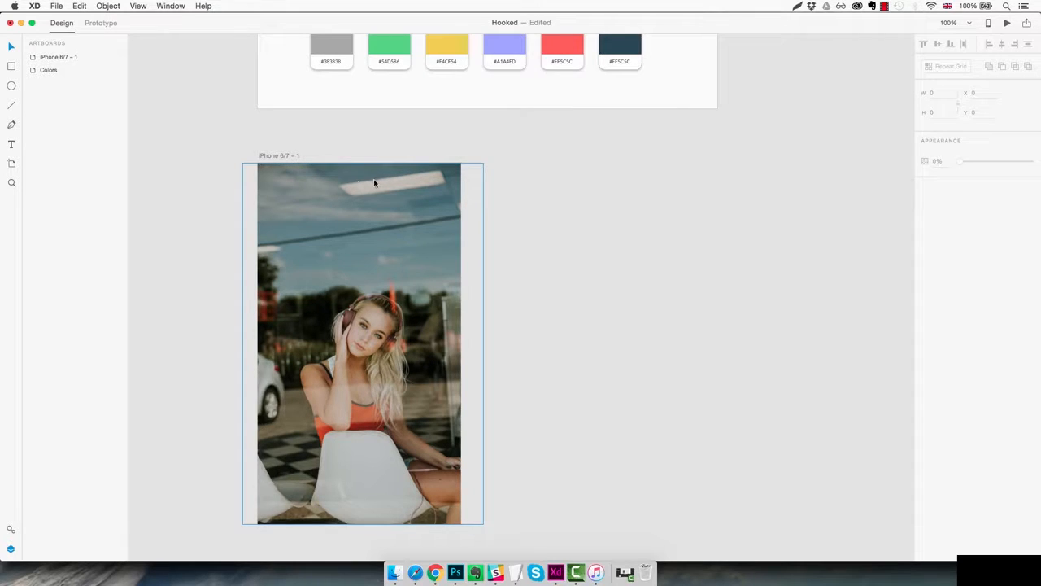
# Open the Apple iOS UI kit, copy the white status bar from the Share To Twitter artboard, and close the kit
pyautogui.click(56, 6)
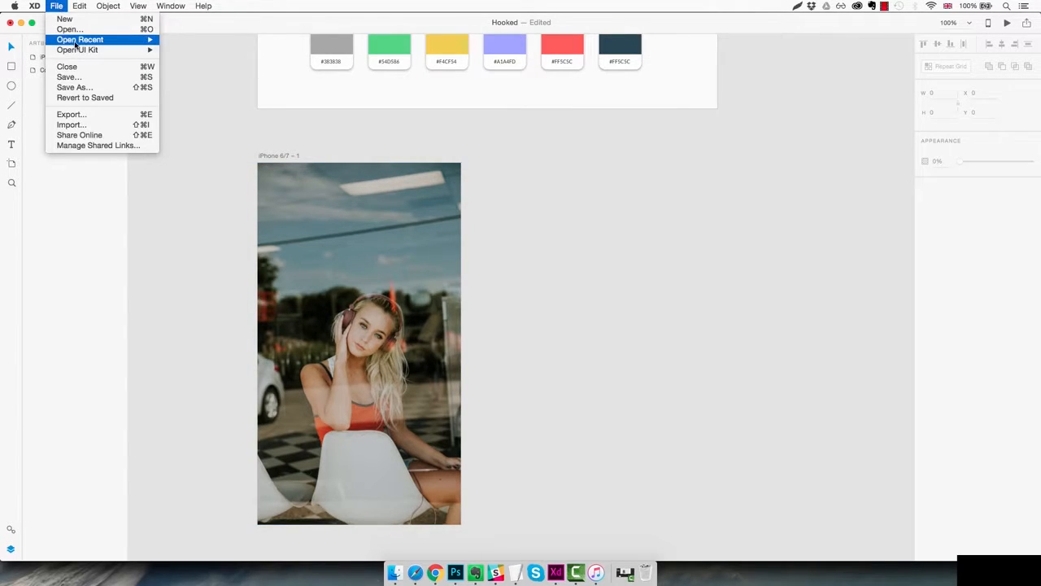
pyautogui.moveTo(82, 53)
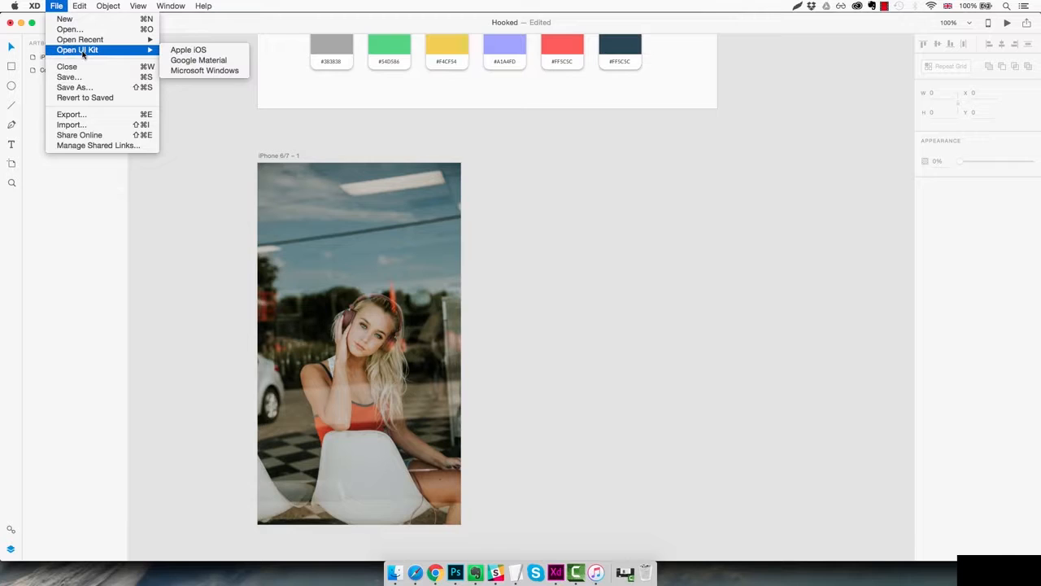
pyautogui.click(192, 51)
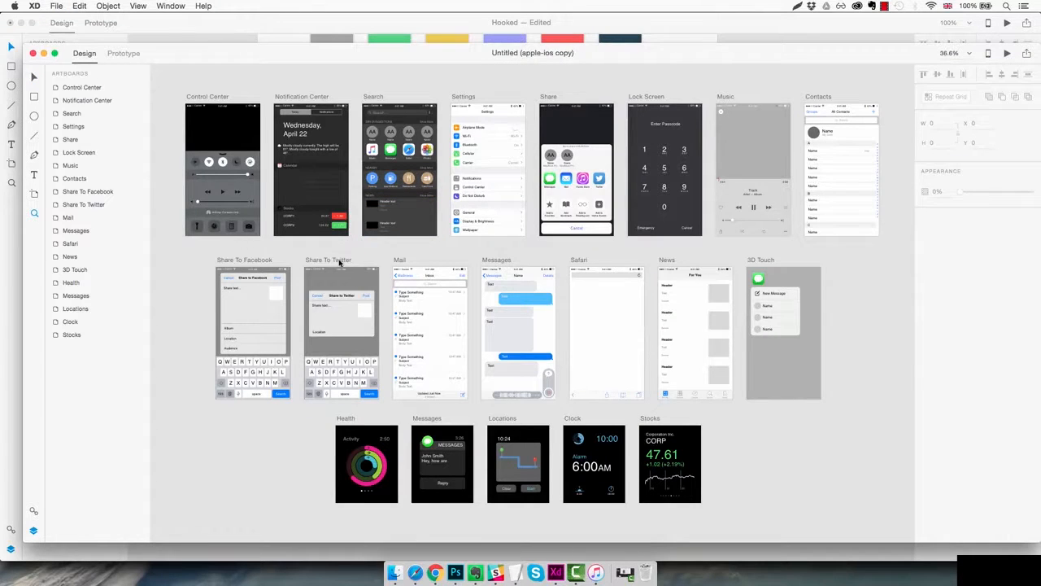
pyautogui.click(334, 261)
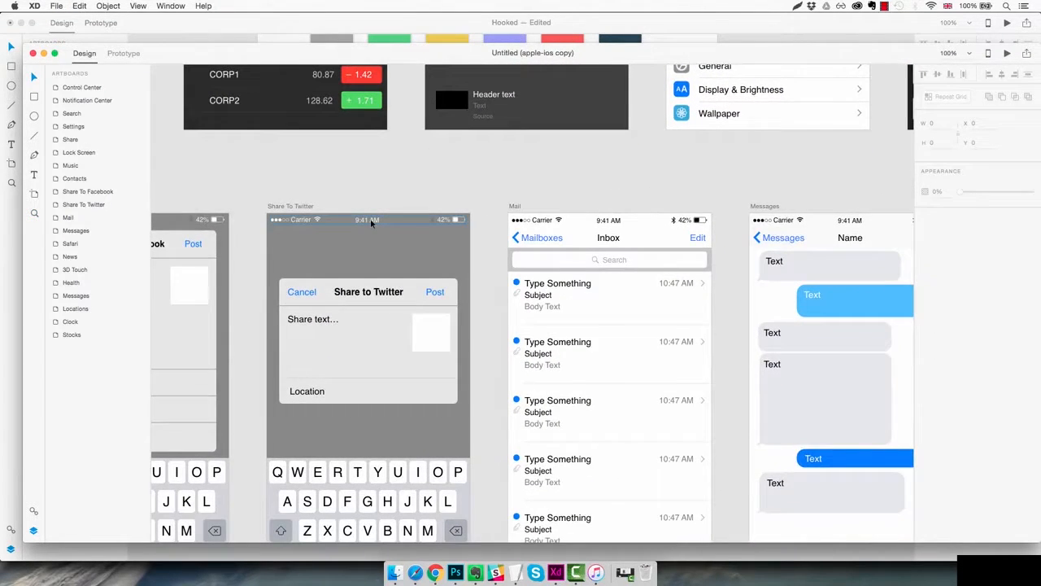
pyautogui.click(370, 221)
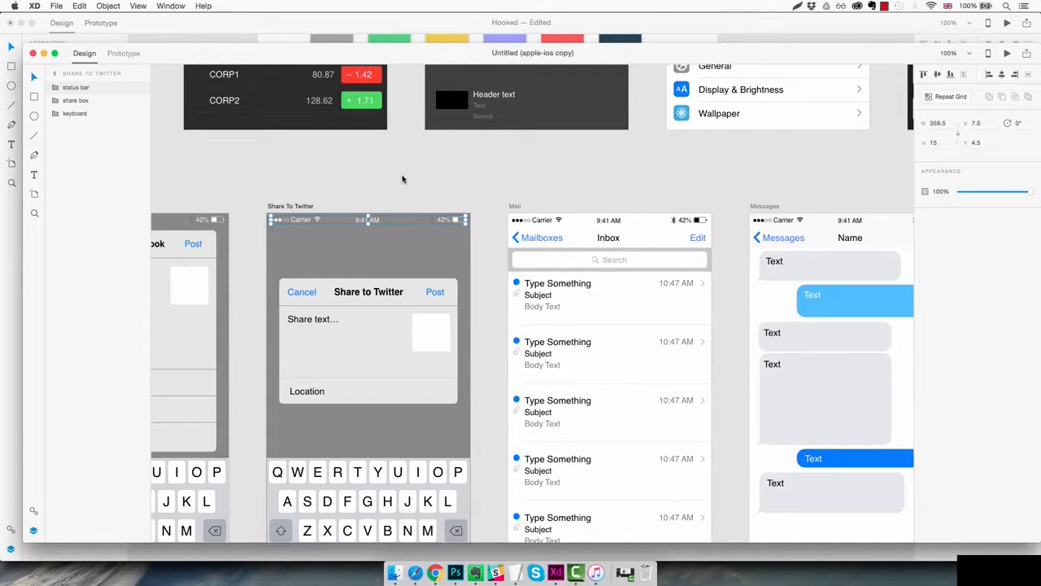
pyautogui.press('super+w')
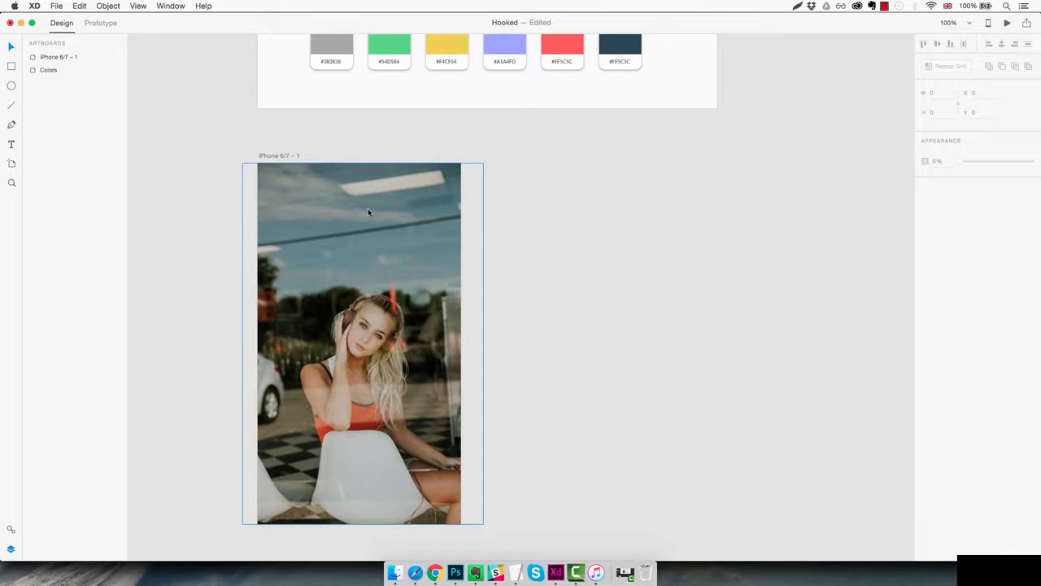
# Paste the status bar and place it centred along the iPhone artboard's upper edge at X 7.5, Y 3.5
pyautogui.press('super+v')
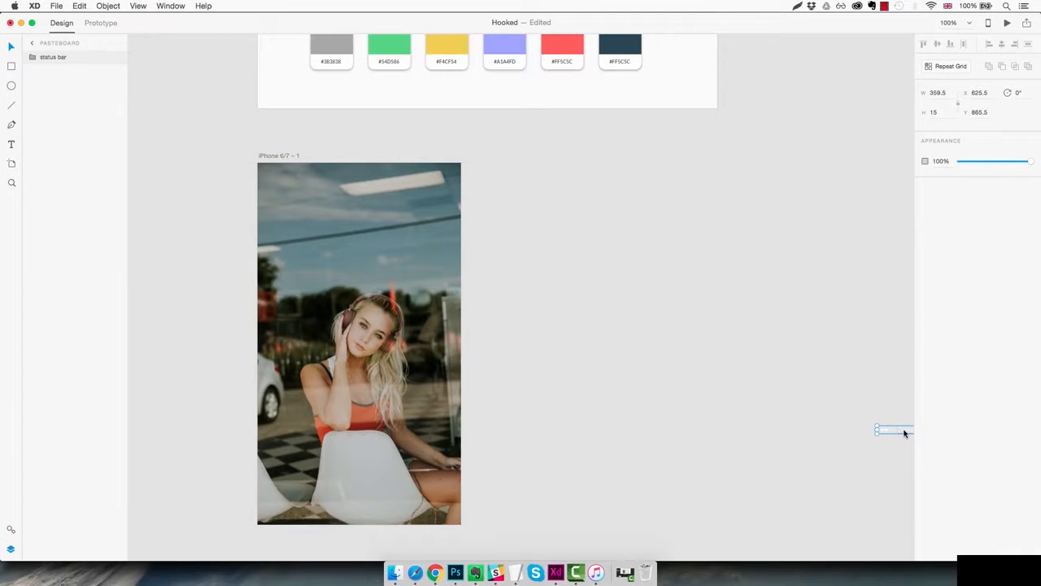
pyautogui.moveTo(904, 432); pyautogui.dragTo(289, 172)
pyautogui.press('Up')
pyautogui.press('Up')
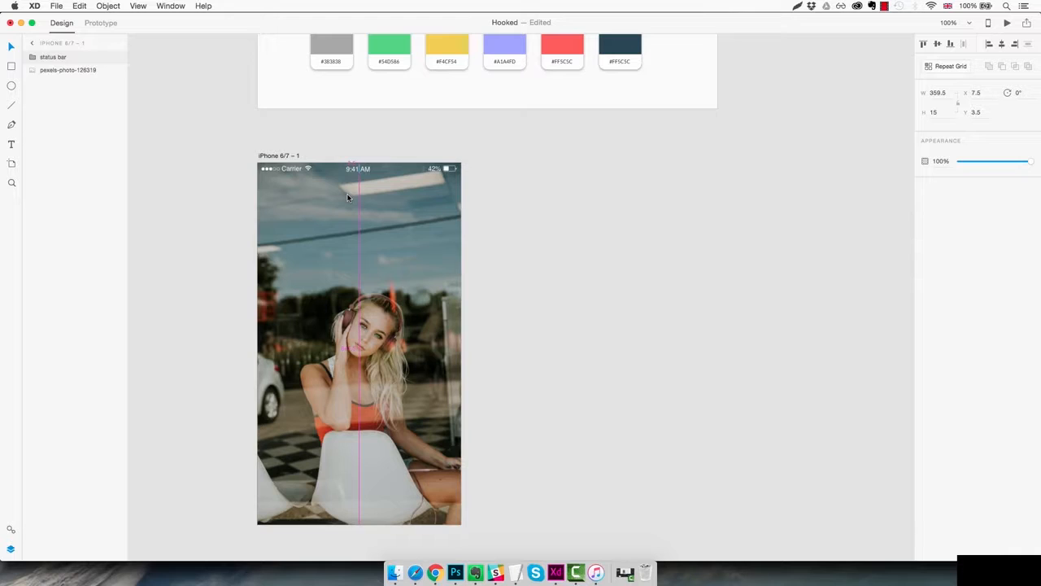
pyautogui.click(347, 197)
pyautogui.click(543, 218)
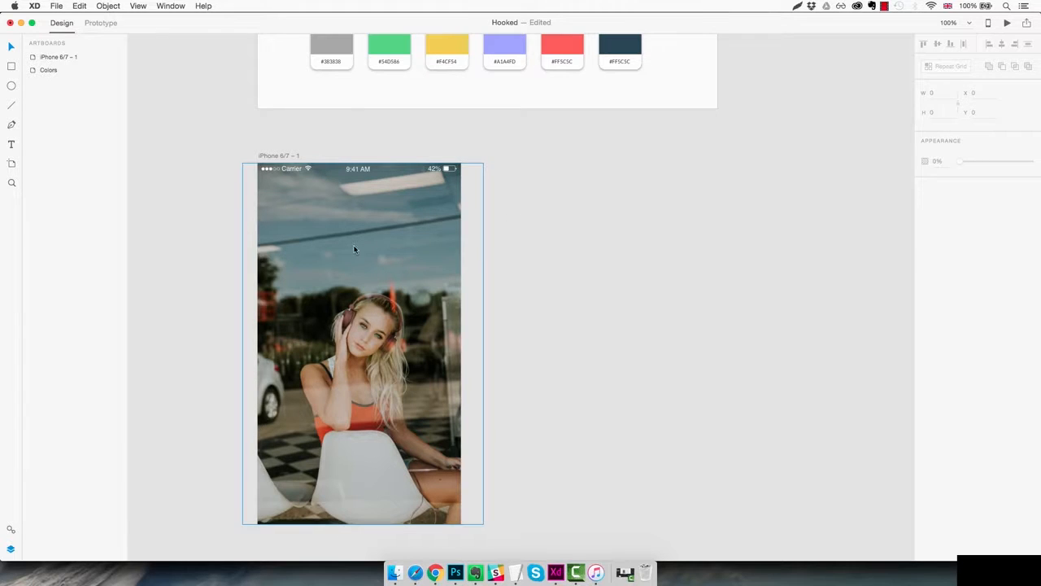
# Add the text HOOKED above the woman's head on the iPhone artboard and fill it with white (#FFFFFF)
pyautogui.press('t')
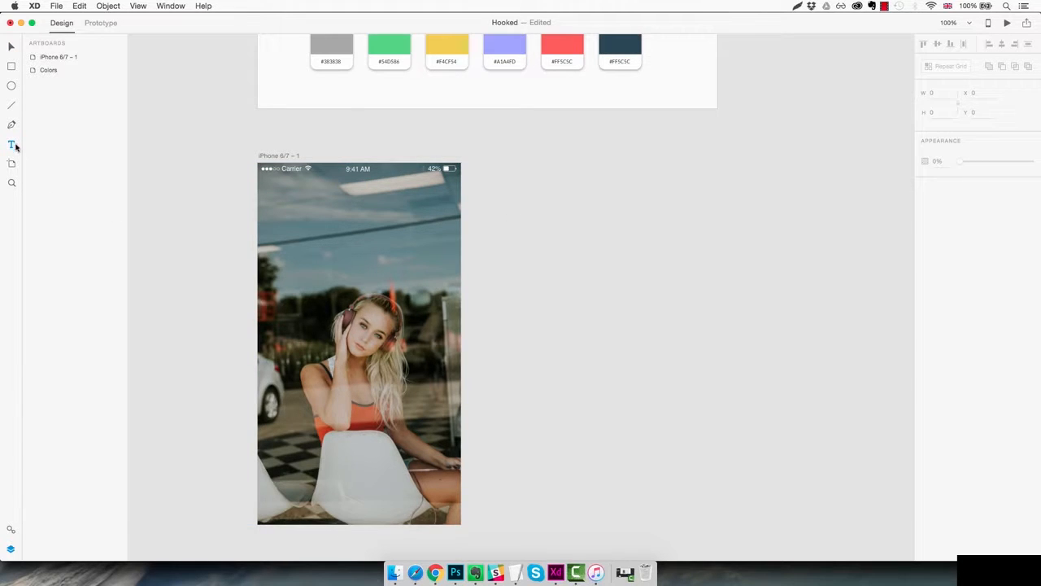
pyautogui.click(309, 239)
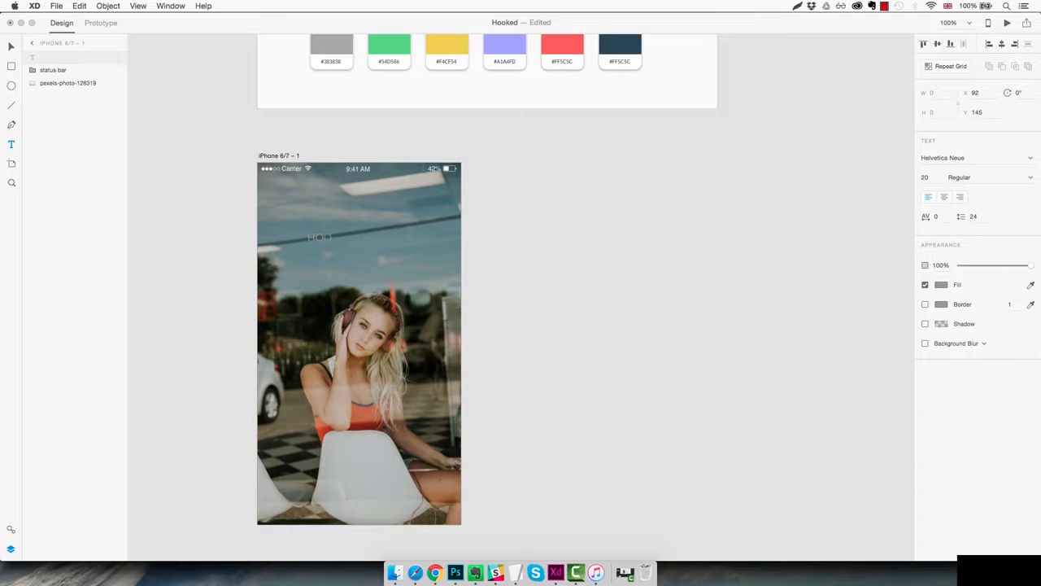
pyautogui.write('HOOKED')
pyautogui.press('super+a')
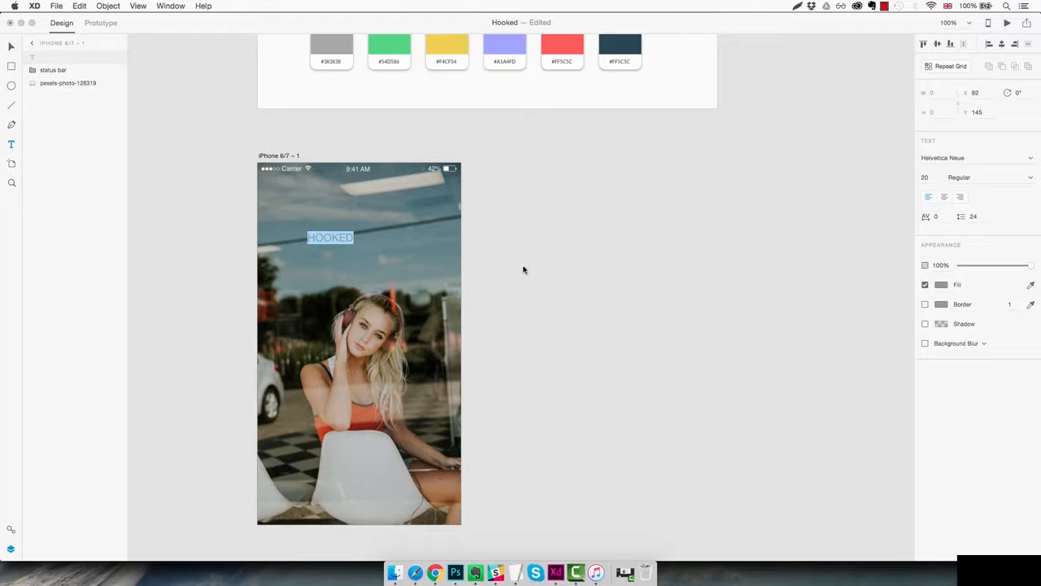
pyautogui.click(941, 285)
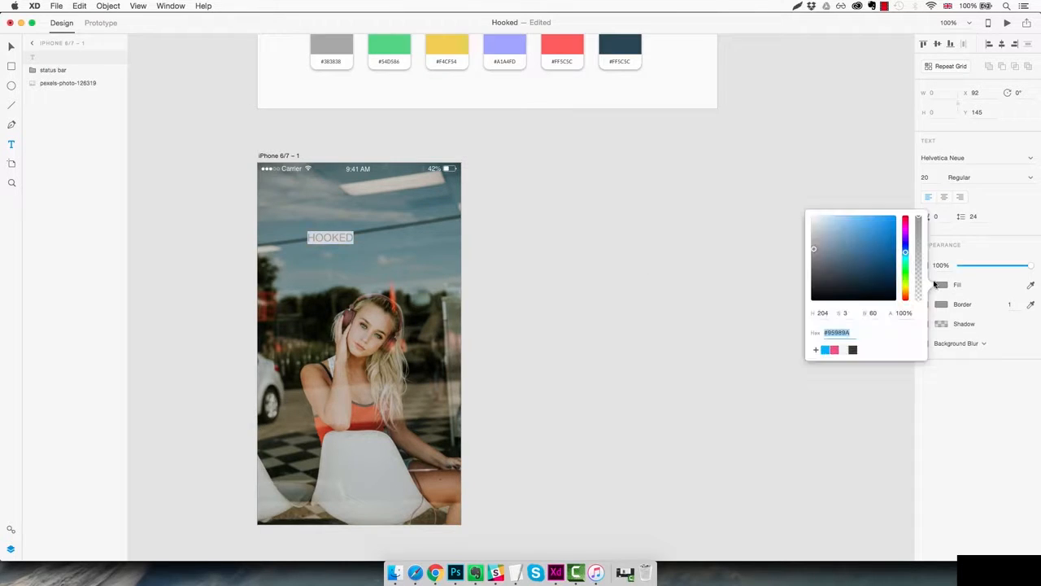
pyautogui.click(813, 217)
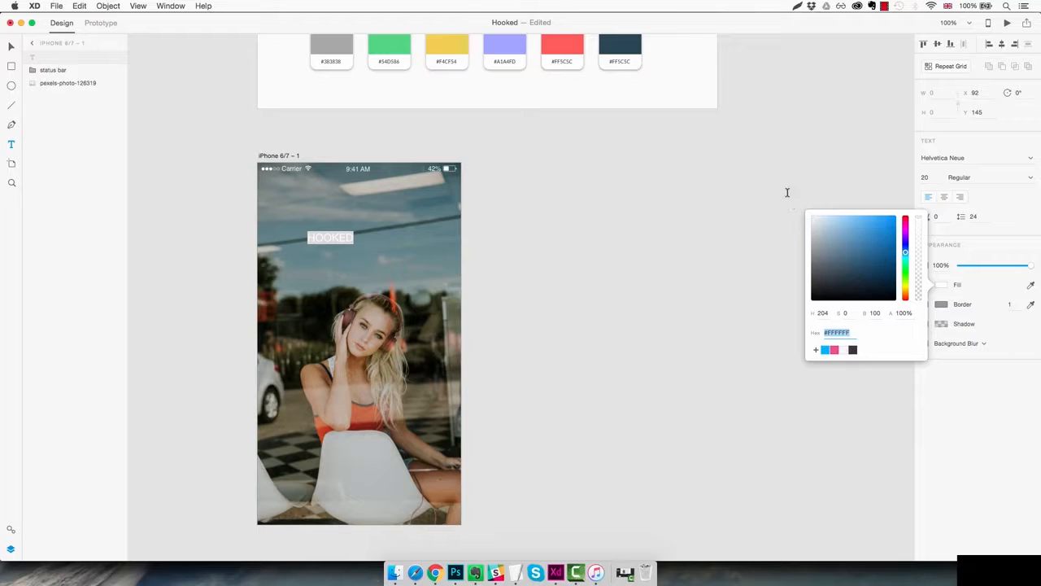
# Set the HOOKED text's font size to 32
pyautogui.click(933, 176)
pyautogui.press('Up')
pyautogui.press('Up')
pyautogui.press('Up')
pyautogui.press('Up')
pyautogui.press('Up')
pyautogui.press('Up')
pyautogui.press('Up')
pyautogui.press('Up')
pyautogui.press('Up')
pyautogui.press('Up')
pyautogui.press('Up')
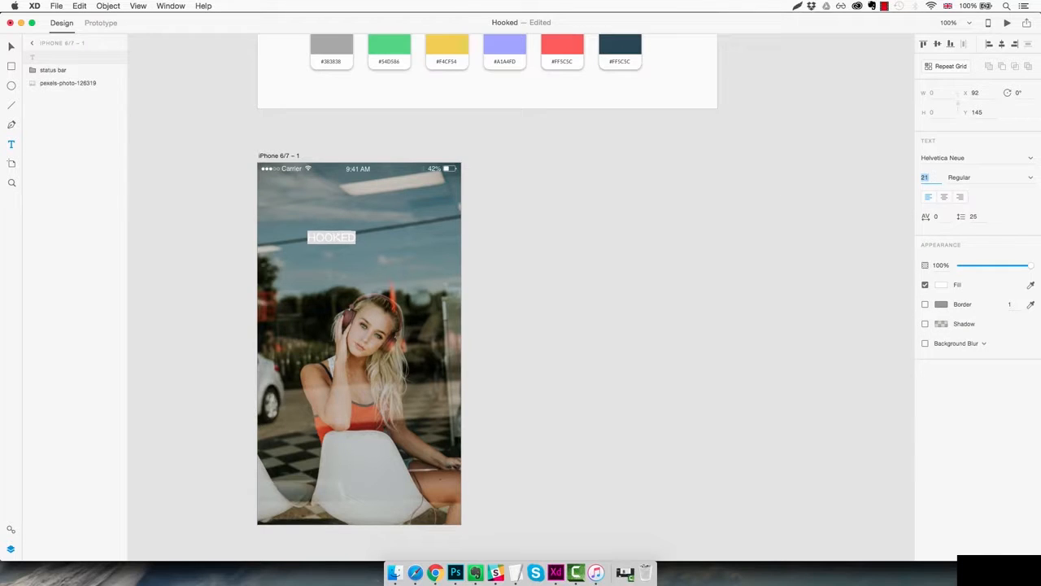
pyautogui.press('Up')
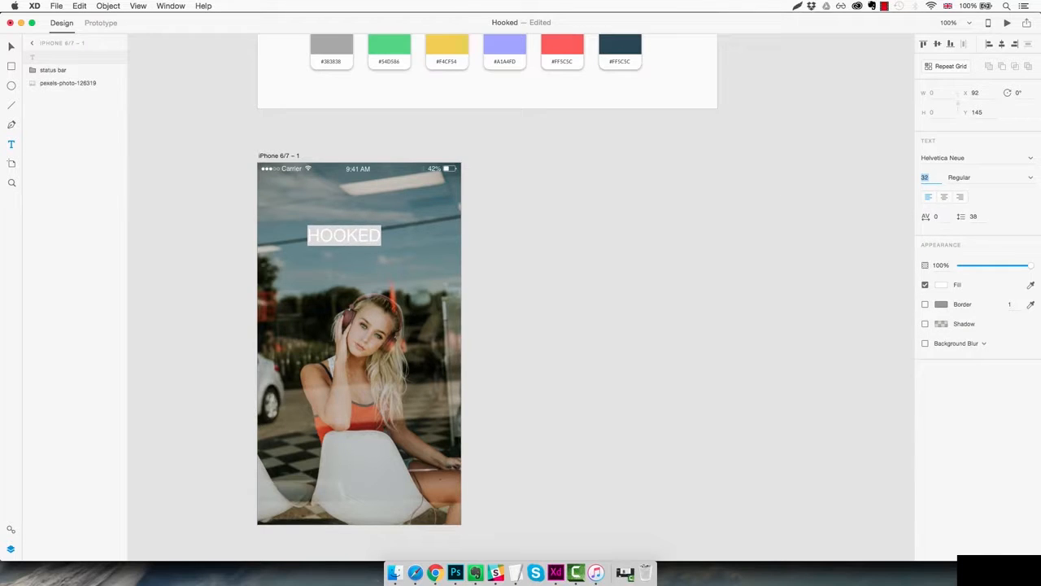
pyautogui.click(964, 157)
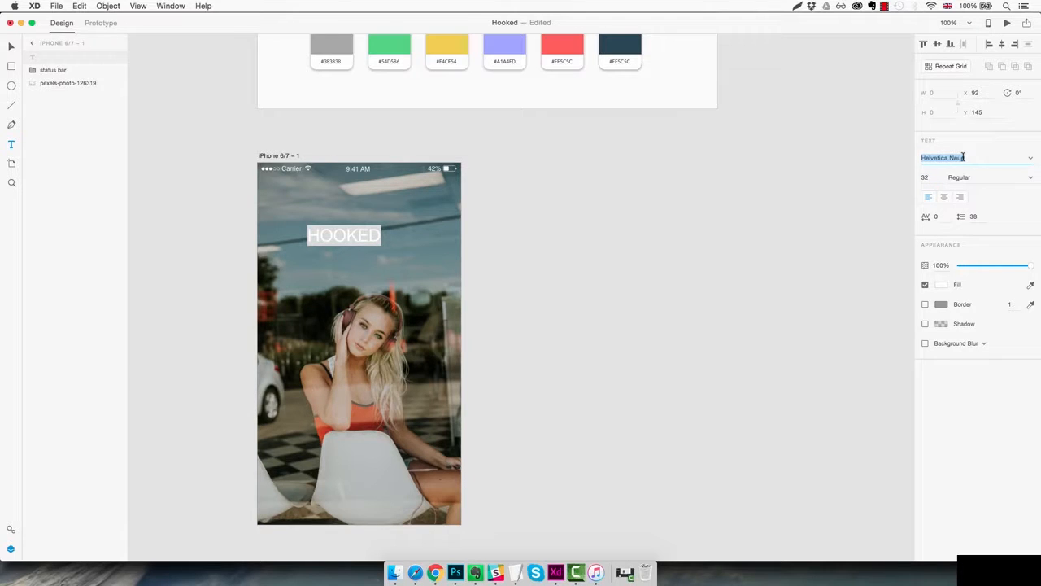
pyautogui.write('Int')
pyautogui.press('Escape')
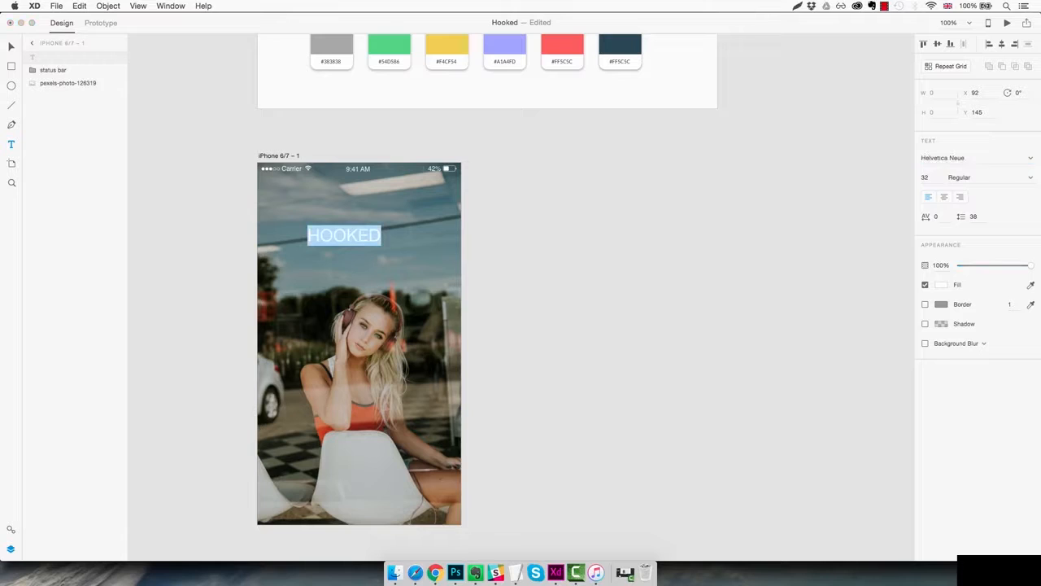
# Change the HOOKED title's font to Intro Inline
pyautogui.click(983, 158)
pyautogui.write('In')
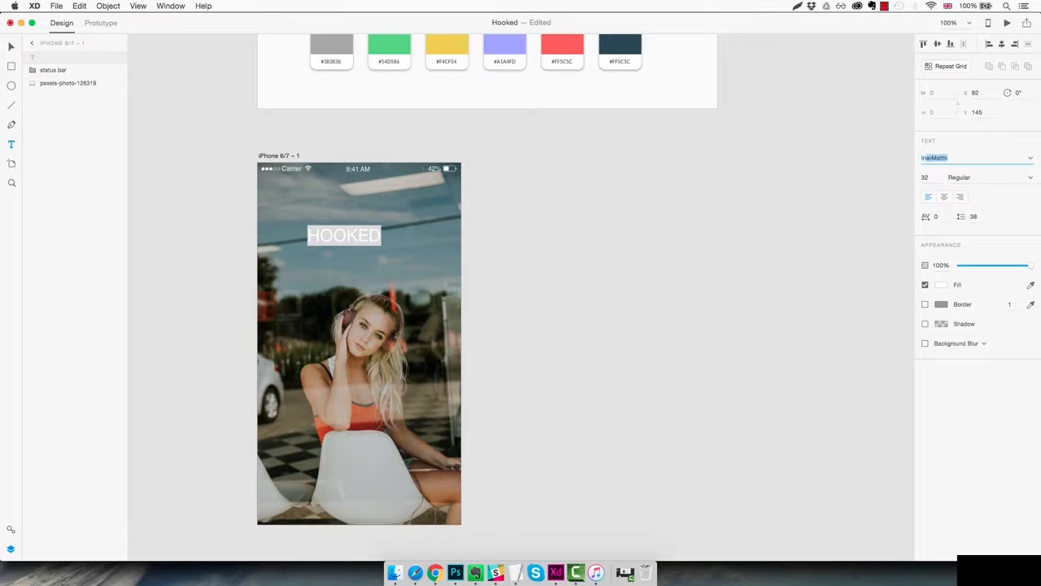
pyautogui.write('tro')
pyautogui.click(1030, 159)
pyautogui.click(942, 178)
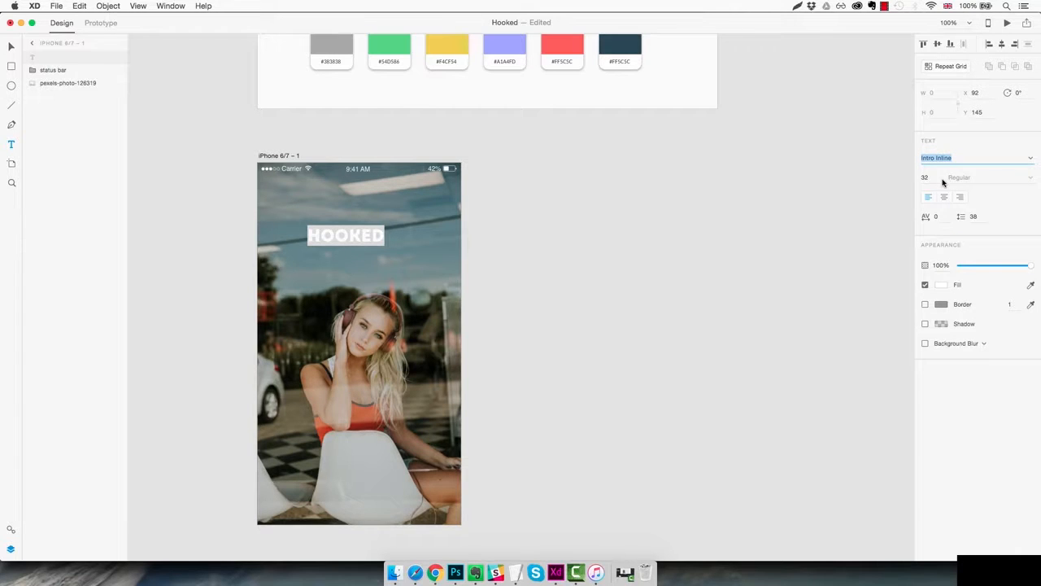
# Reduce the HOOKED title's font size to 25 and centre it horizontally in the upper part of the iPhone artboard
pyautogui.press('Tab')
pyautogui.press('Down')
pyautogui.press('Down')
pyautogui.press('Down')
pyautogui.press('Down')
pyautogui.press('Down')
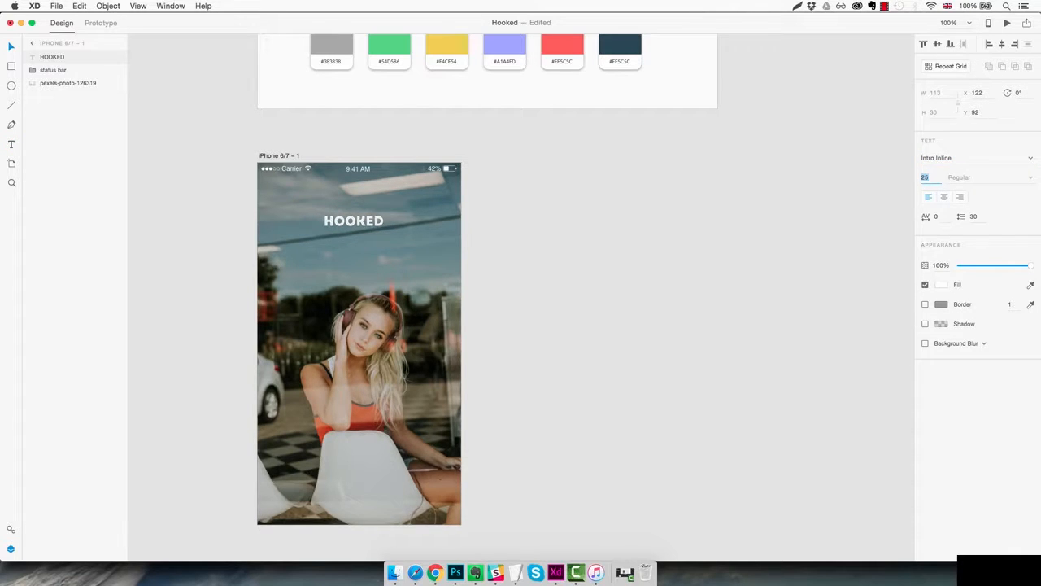
pyautogui.moveTo(361, 221); pyautogui.dragTo(367, 213)
pyautogui.click(378, 223)
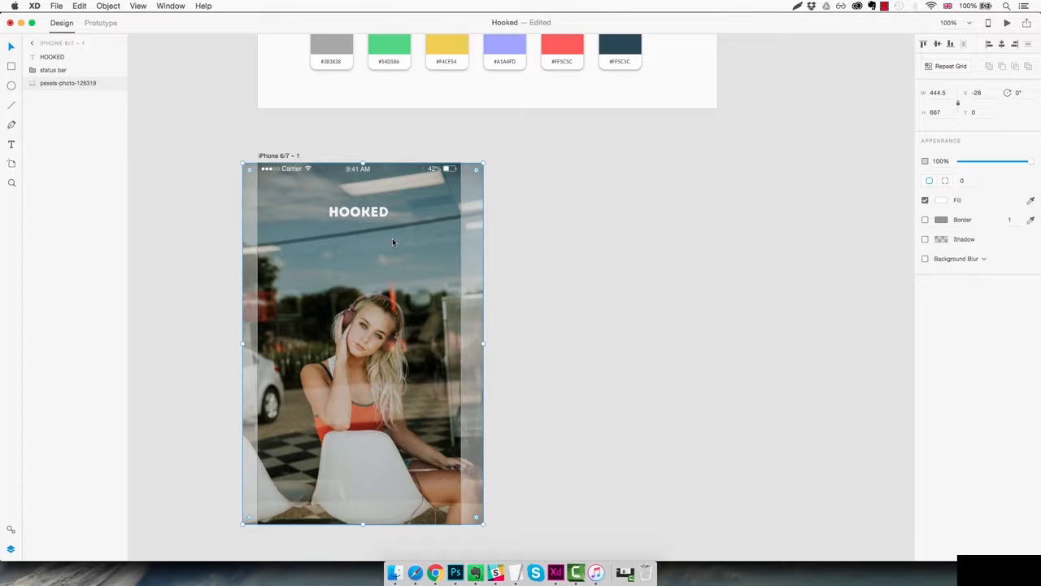
# Add the text "Flirt, chat and meet people around you" below the HOOKED title and fill it with white (#FFFFFF)
pyautogui.press('t')
pyautogui.click(323, 259)
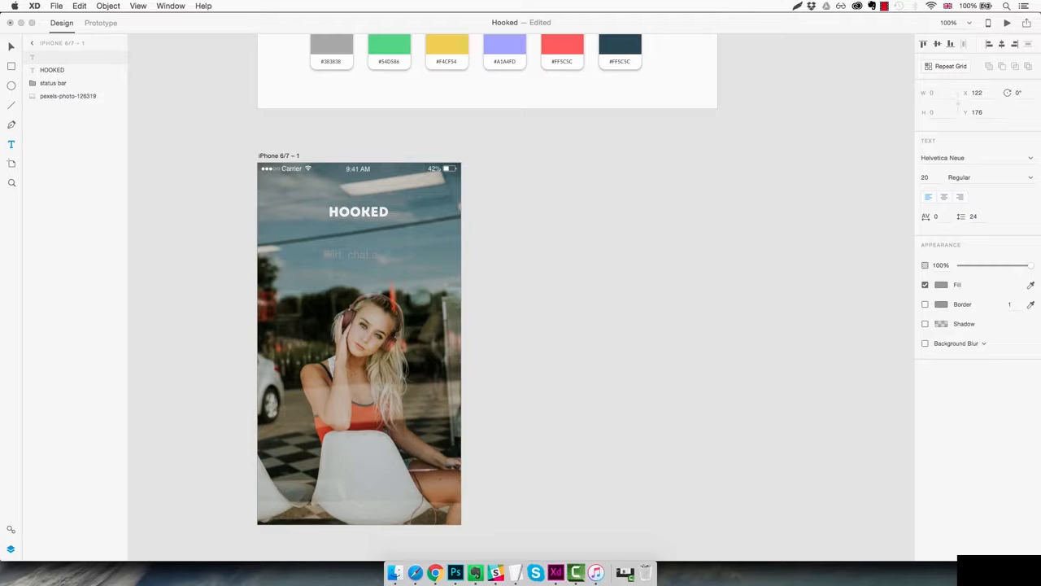
pyautogui.write('Flirt, chat and meet people around you')
pyautogui.press('Escape')
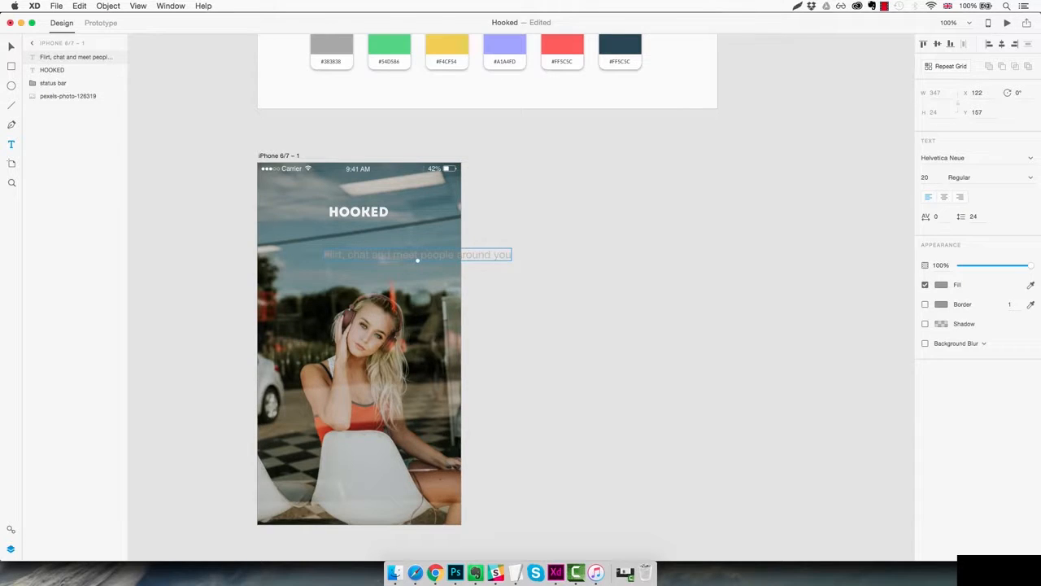
pyautogui.click(941, 284)
pyautogui.moveTo(859, 248); pyautogui.dragTo(793, 198)
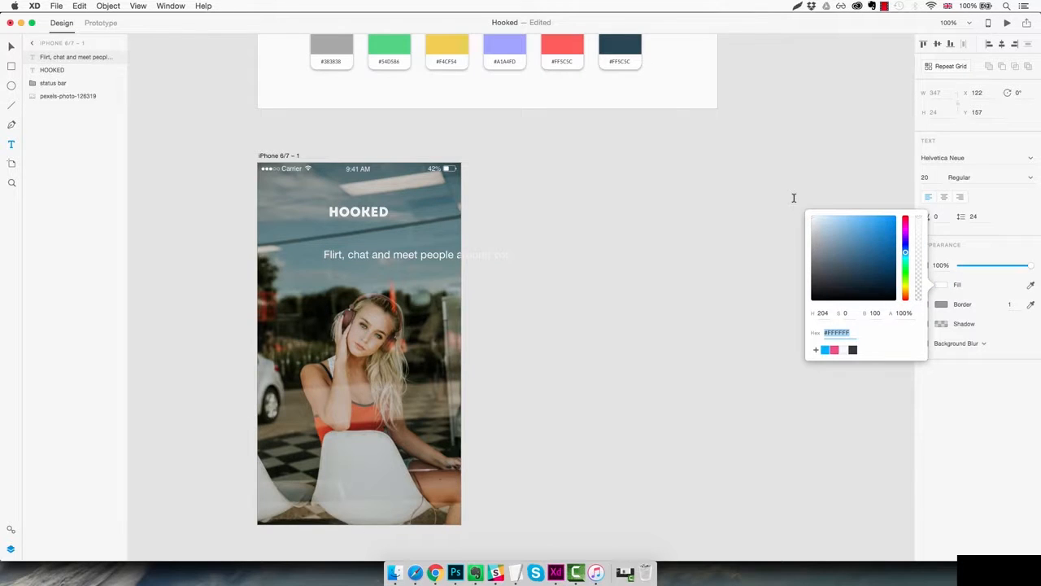
# Change the tagline's font to Lato and move it directly beneath the HOOKED title
pyautogui.click(976, 157)
pyautogui.write('Latop')
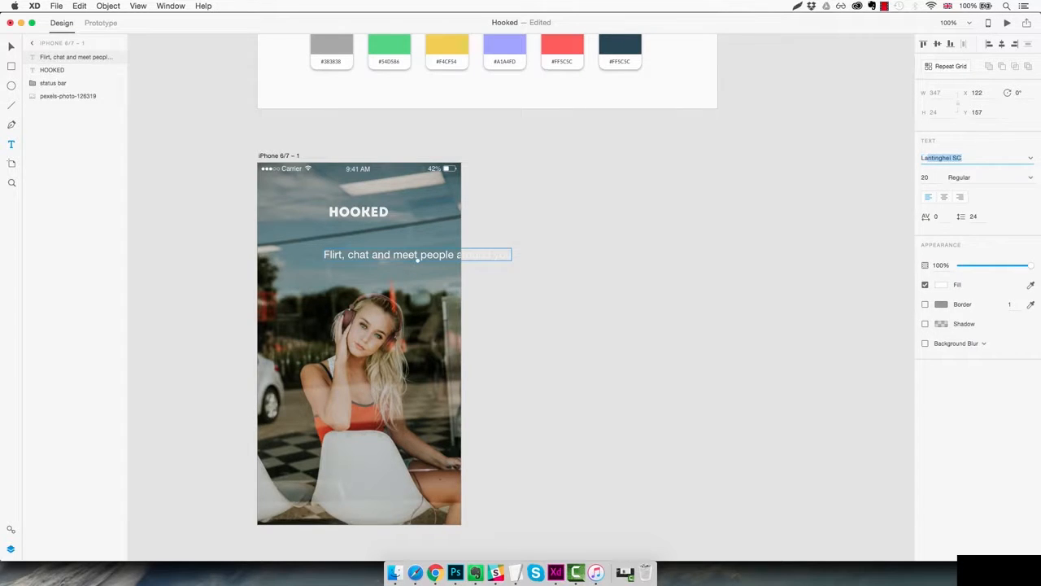
pyautogui.press('Return')
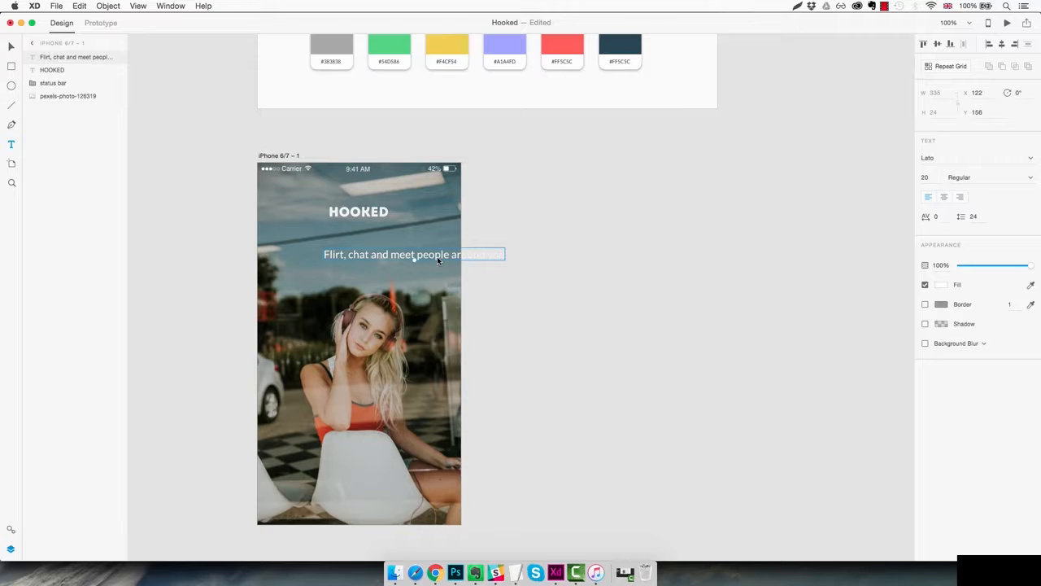
pyautogui.click(434, 257)
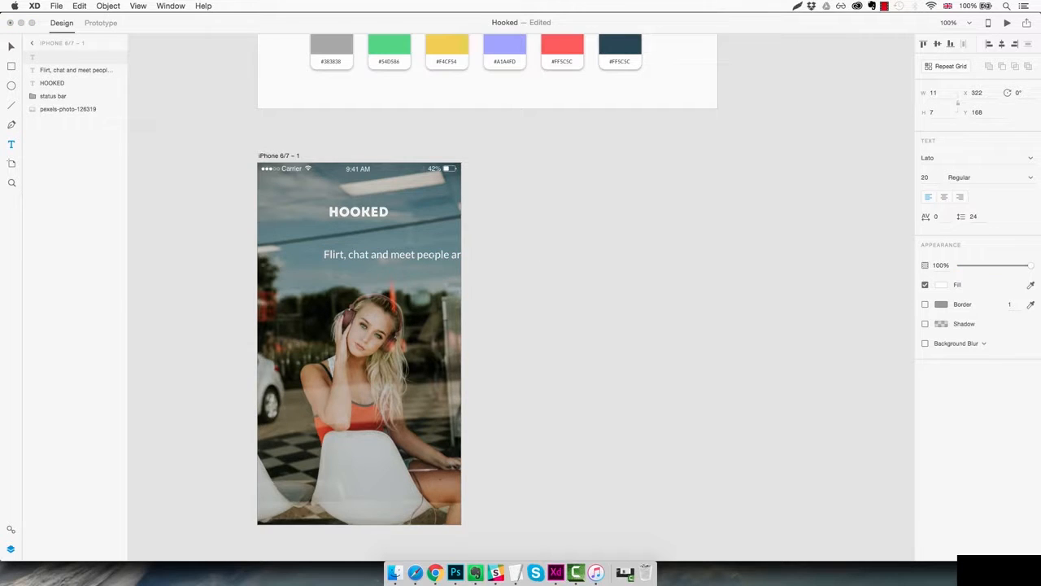
pyautogui.click(439, 258)
pyautogui.moveTo(440, 257); pyautogui.dragTo(388, 235)
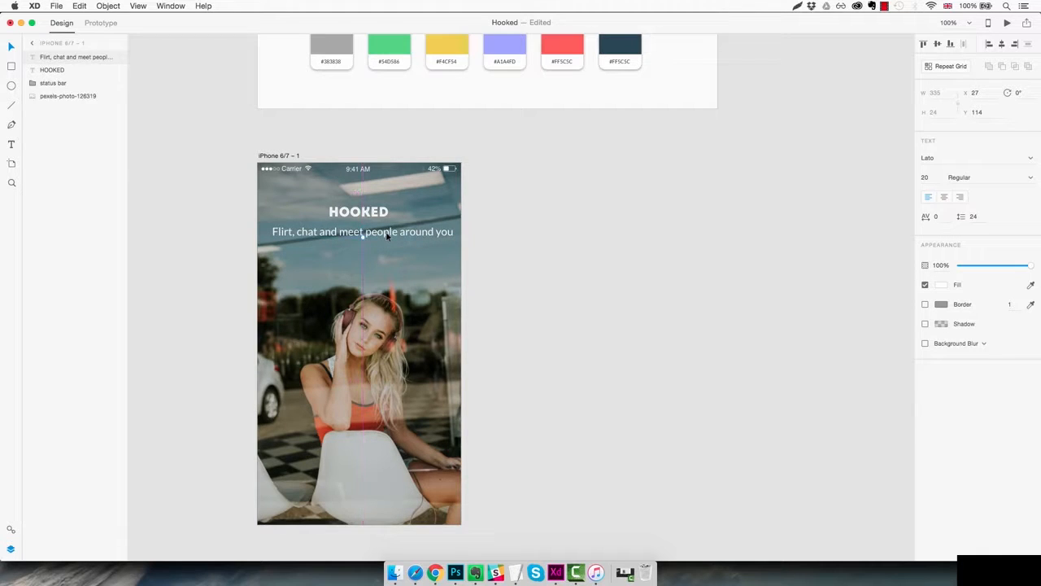
# Set the tagline's font size to 15 and centre it under the HOOKED title at X 62, Y 116
pyautogui.click(933, 176)
pyautogui.write('18')
pyautogui.press('Return')
pyautogui.write('16')
pyautogui.press('Return')
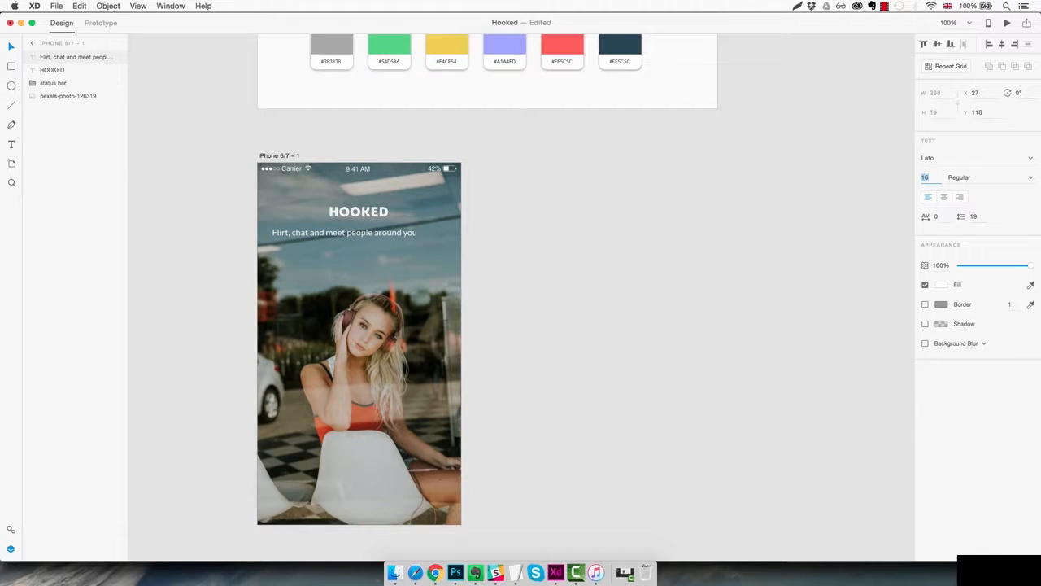
pyautogui.write('15')
pyautogui.press('Return')
pyautogui.moveTo(376, 236); pyautogui.dragTo(404, 236)
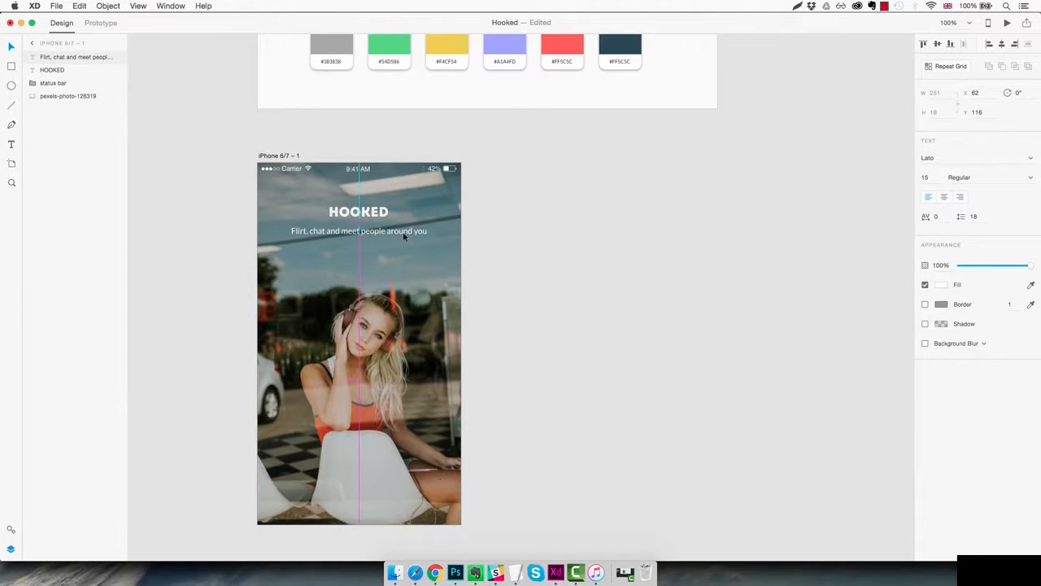
# Draw a rectangle about 59 high across the woman's chest and set its width to 250
pyautogui.click(417, 306)
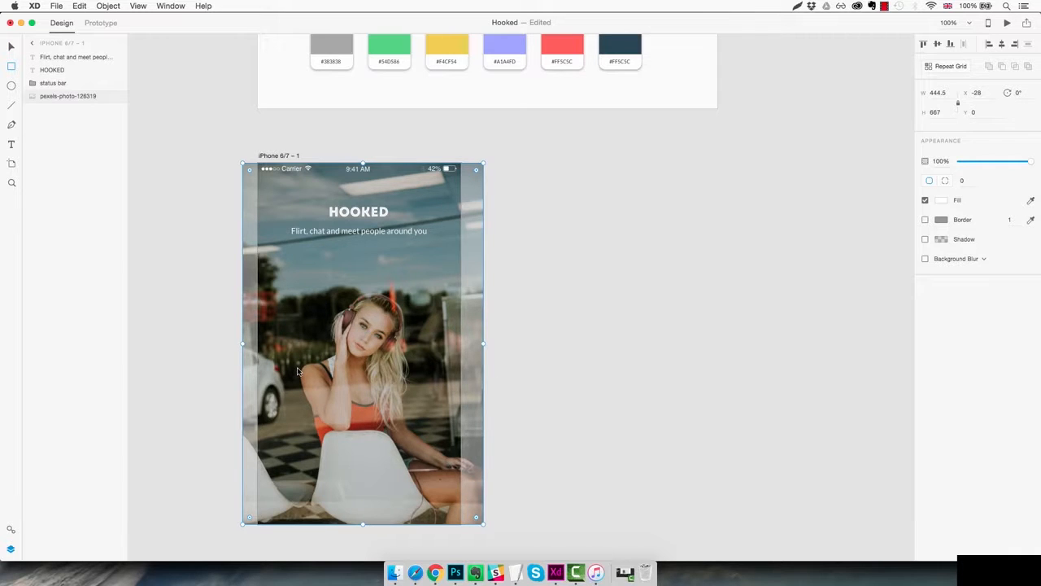
pyautogui.moveTo(298, 366)
pyautogui.mouseDown()
pyautogui.moveTo(378, 410)
pyautogui.moveTo(433, 401)
pyautogui.mouseUp()
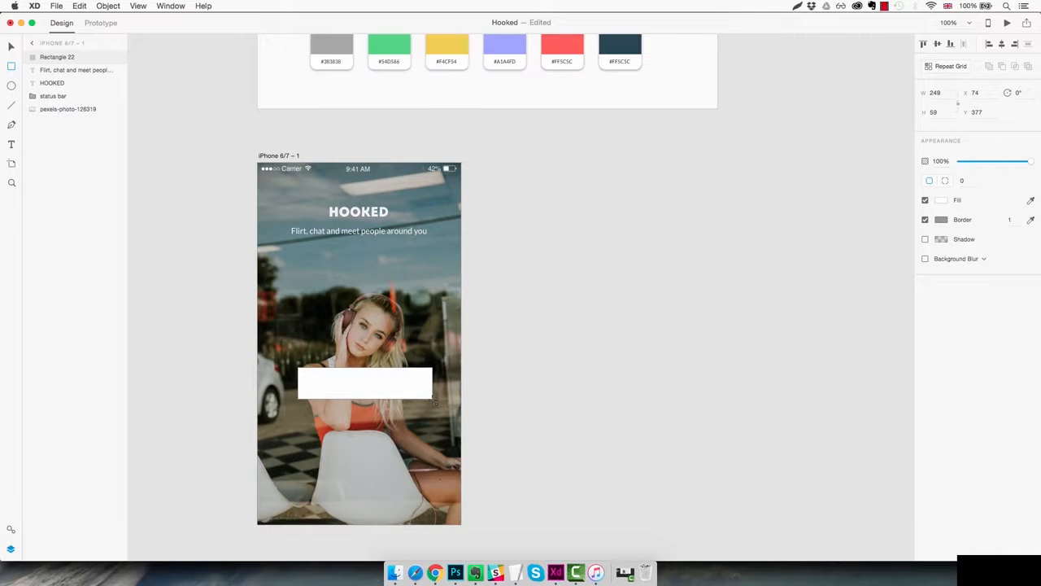
pyautogui.click(936, 94)
pyautogui.write('250')
pyautogui.press('Return')
# Set the rectangle's height to 50
pyautogui.click(936, 111)
pyautogui.write('58')
pyautogui.press('Return')
pyautogui.press('Down')
pyautogui.press('Down')
pyautogui.press('Down')
pyautogui.press('Down')
pyautogui.press('Down')
pyautogui.press('Down')
pyautogui.press('Down')
pyautogui.press('Down')
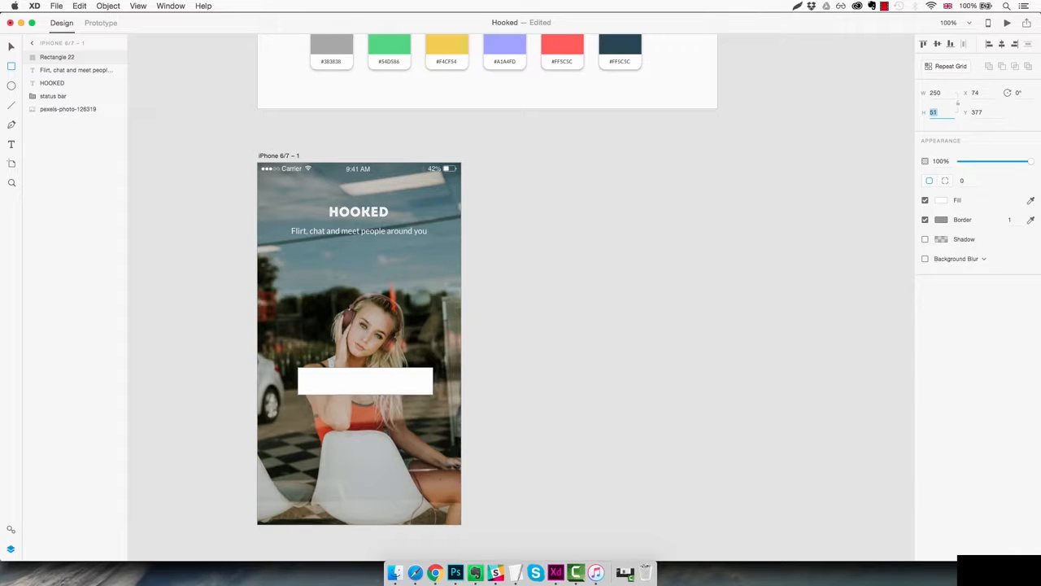
pyautogui.press('Return')
# Remove the rectangle's border and round its corners with a radius of 10
pyautogui.click(925, 219)
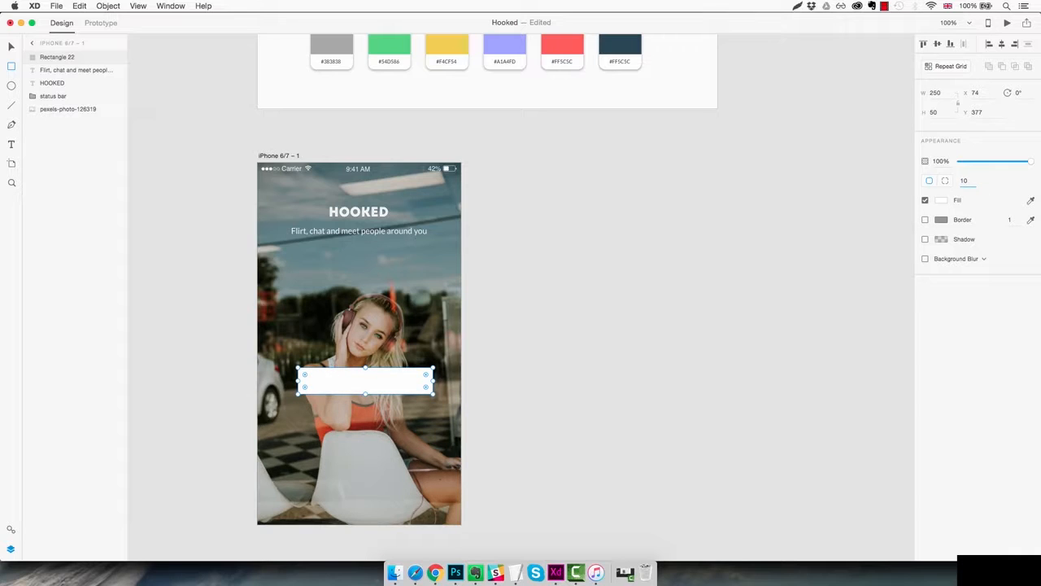
pyautogui.press('Return')
pyautogui.press('r')
pyautogui.click(390, 388)
pyautogui.press('super+z')
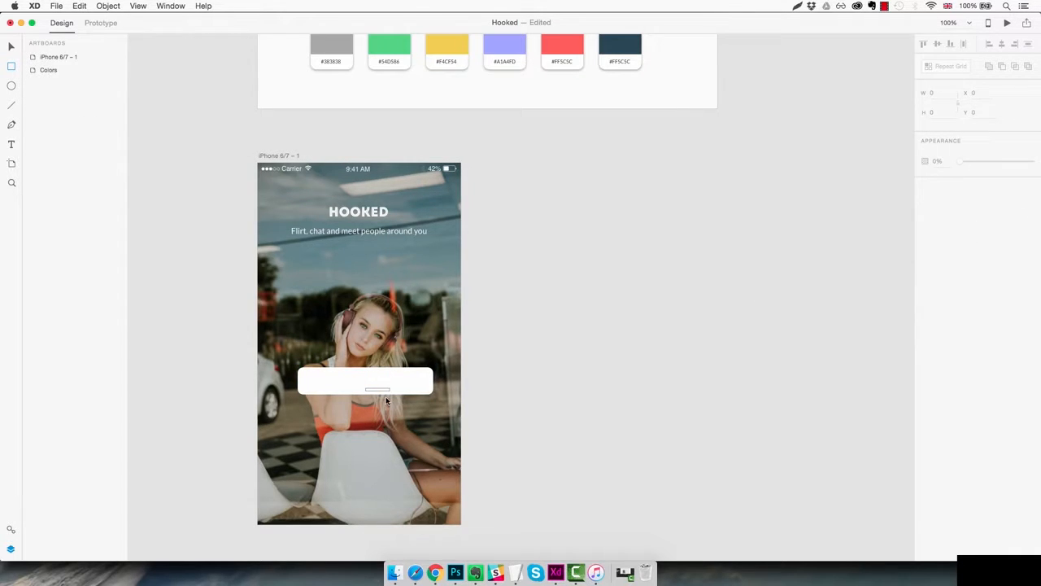
# Centre the rectangle over the chair at X 63, Y 490 and fill it with the pink swatch (#F24E86)
pyautogui.moveTo(381, 388); pyautogui.dragTo(372, 444)
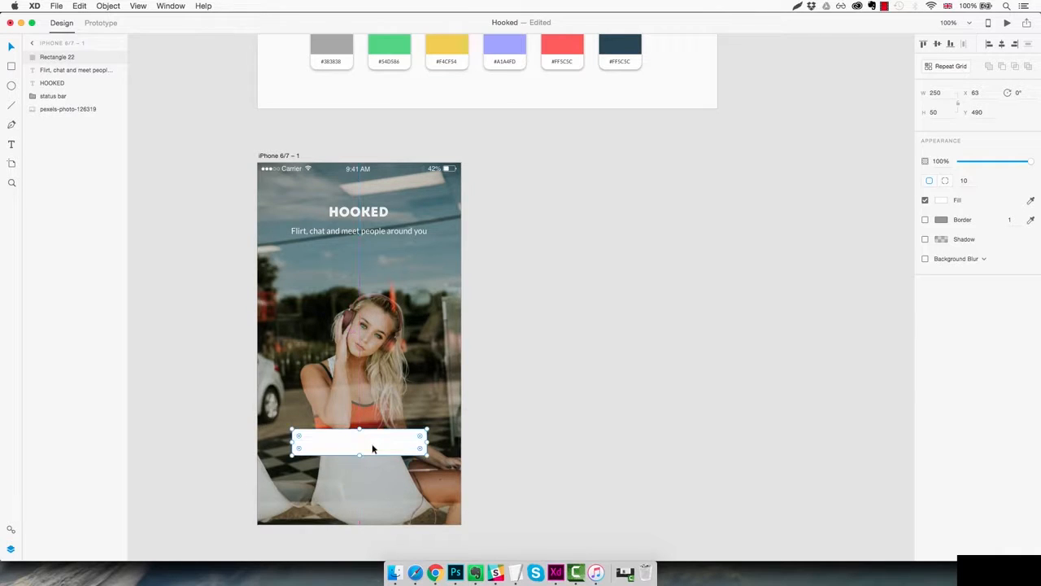
pyautogui.click(942, 204)
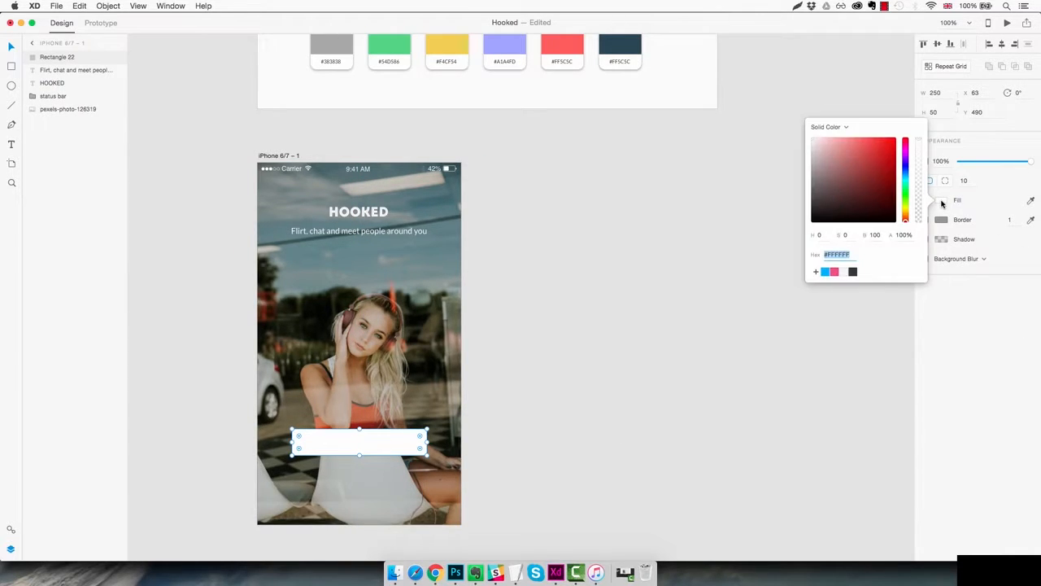
pyautogui.click(834, 273)
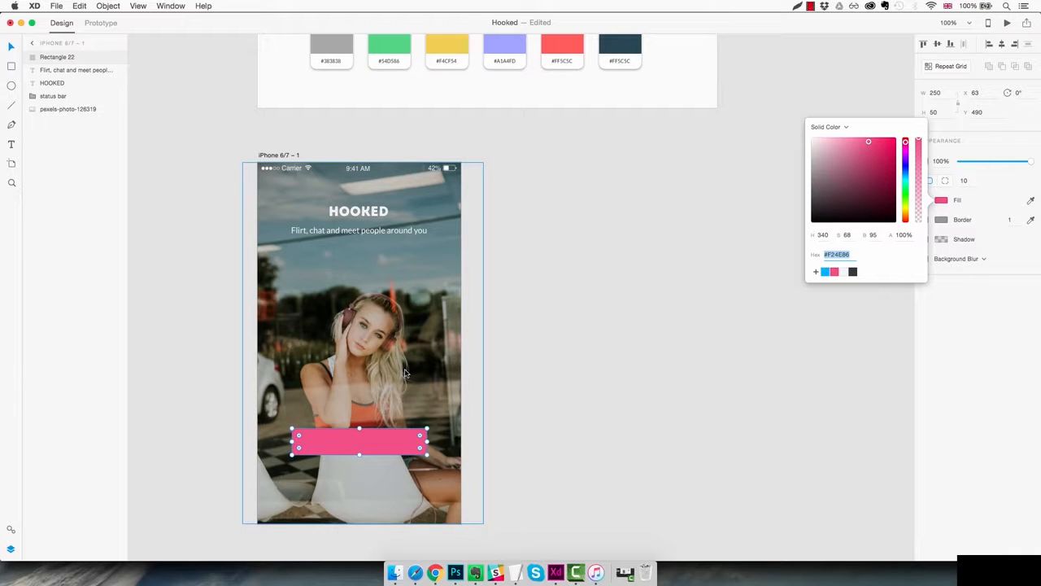
# Duplicate the tagline onto the pink rectangle and bring the copy in front of it in the layer order
pyautogui.click(366, 233)
pyautogui.moveTo(373, 234); pyautogui.dragTo(374, 235)
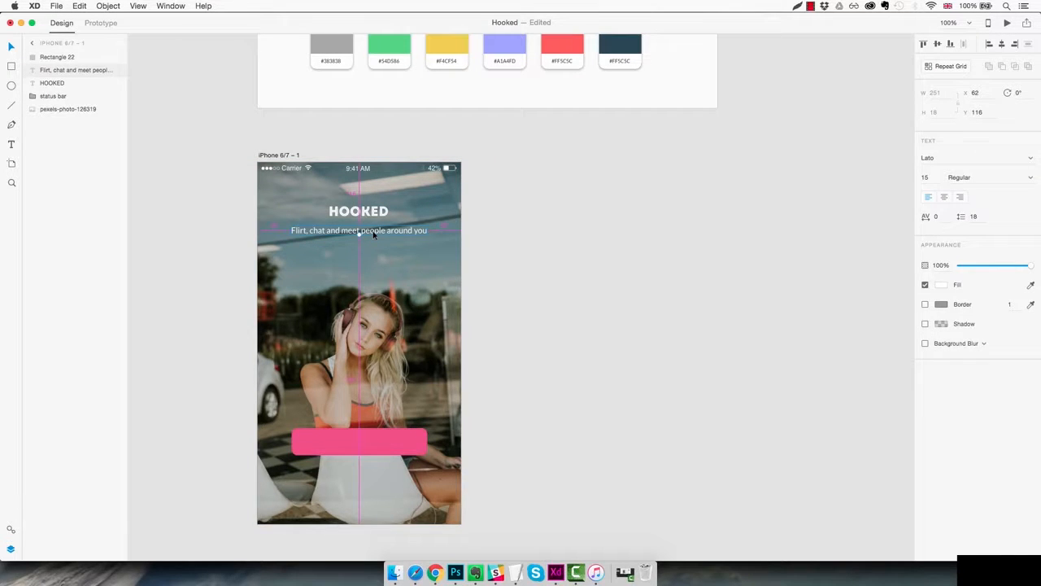
pyautogui.moveTo(374, 234); pyautogui.dragTo(369, 441)
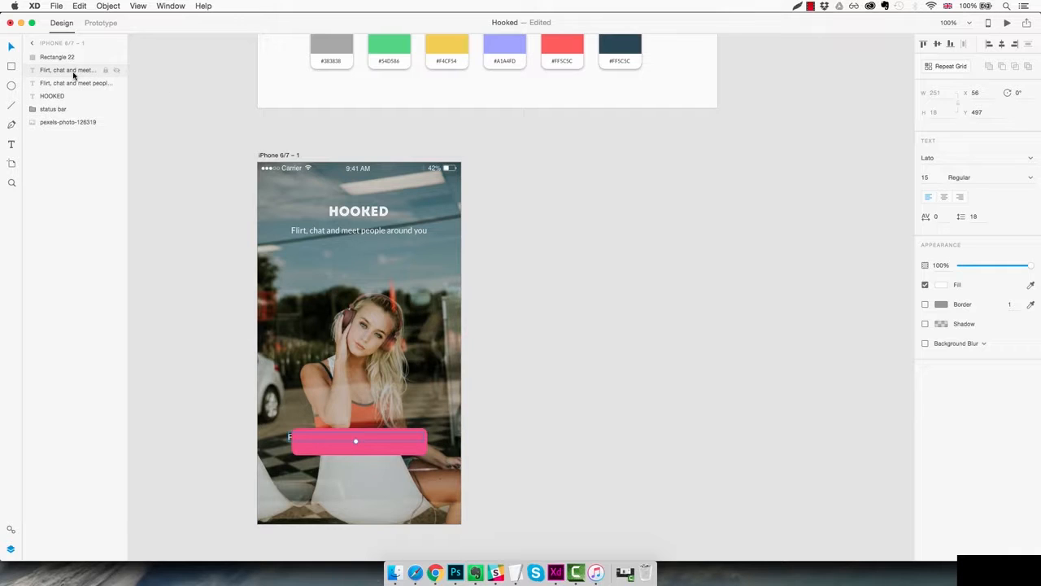
pyautogui.moveTo(74, 74); pyautogui.dragTo(77, 59)
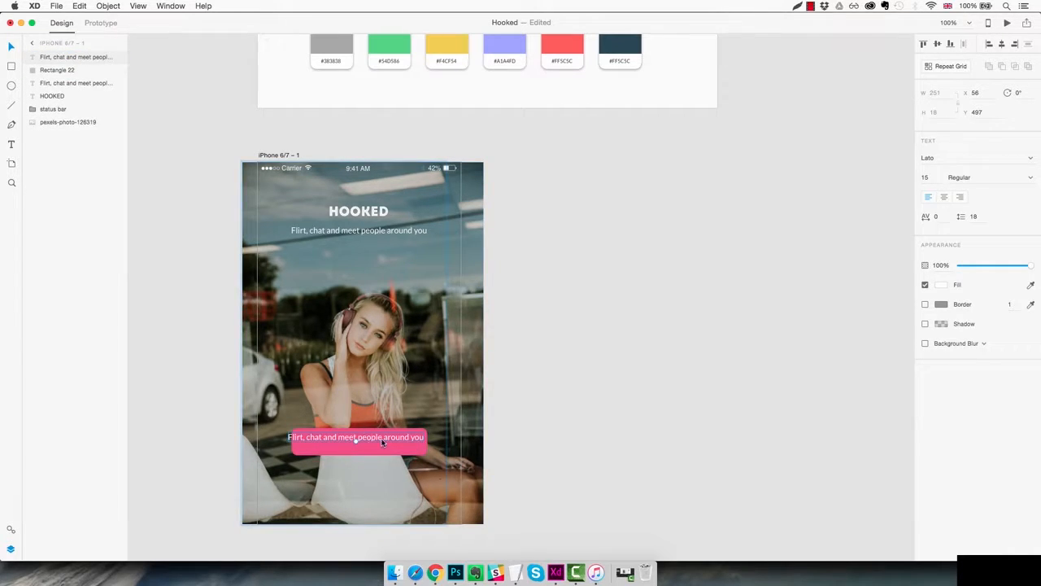
# Replace the copied text on the pink rectangle with SIGNUP NOW
pyautogui.doubleClick(382, 438)
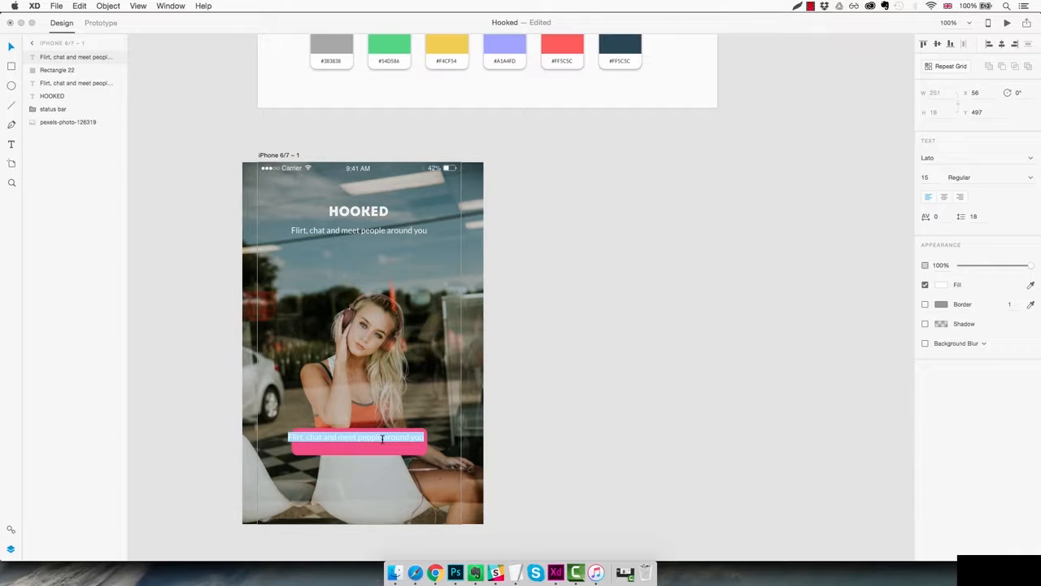
pyautogui.write('SI')
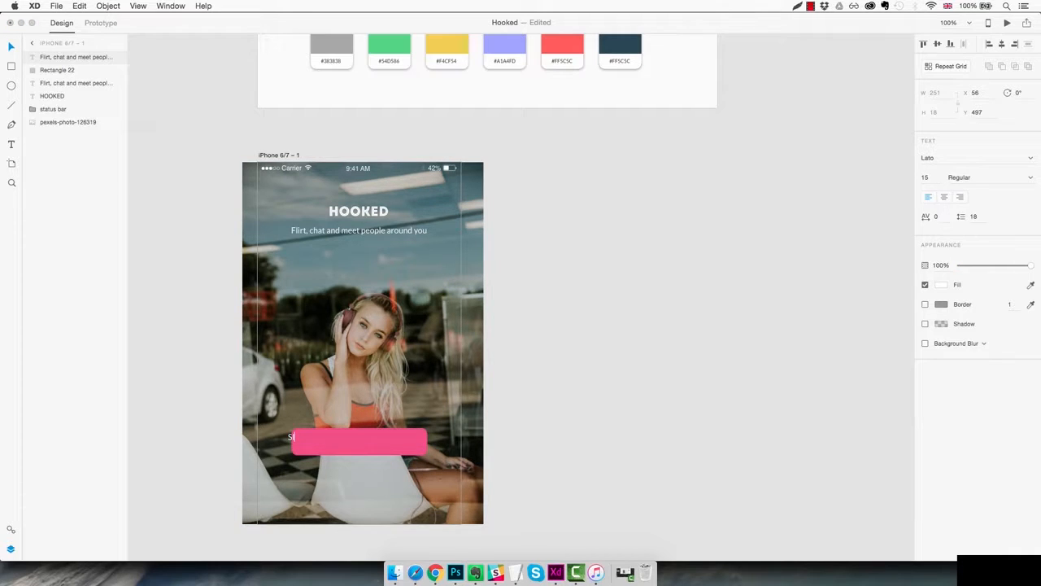
pyautogui.write('GNUP NOW')
pyautogui.press('Escape')
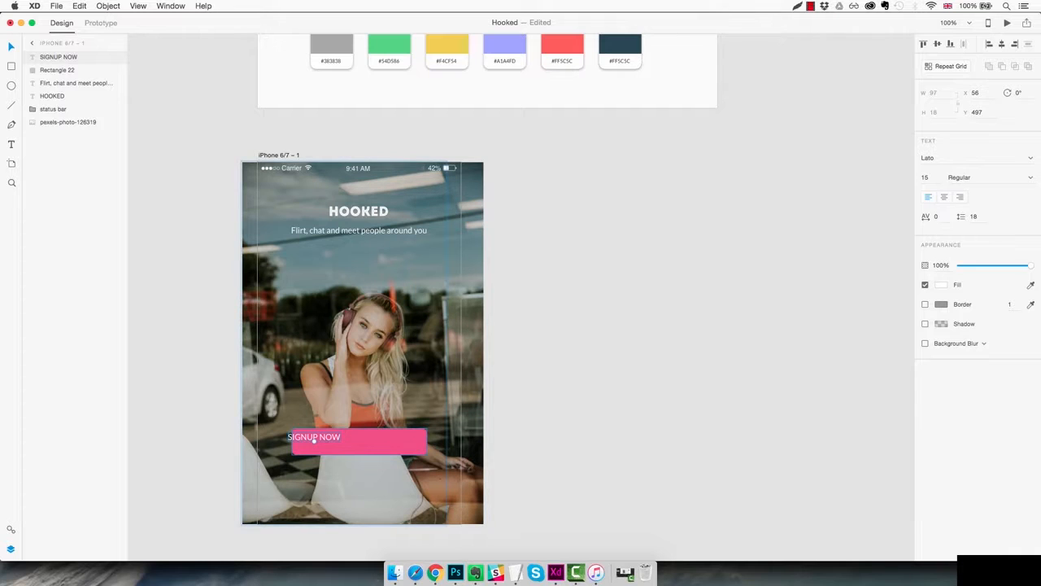
# Set the SIGNUP NOW label to Bold with a font size of 13
pyautogui.click(1025, 181)
pyautogui.click(966, 248)
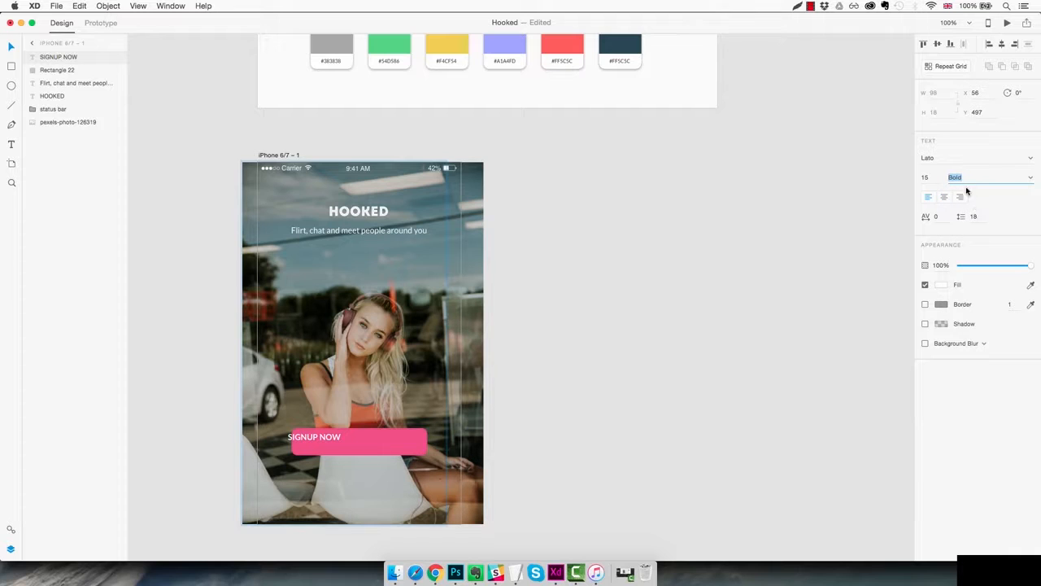
pyautogui.click(927, 178)
pyautogui.write('13')
pyautogui.press('Return')
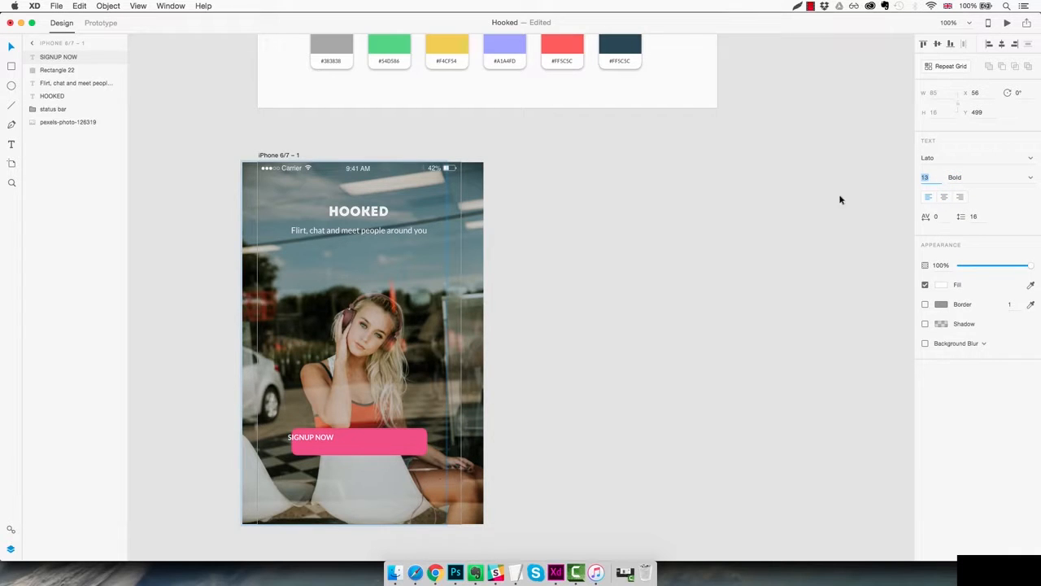
# Centre the SIGNUP NOW label on the pink rectangle at X 145, Y 507
pyautogui.moveTo(318, 443); pyautogui.dragTo(365, 445)
pyautogui.click(399, 393)
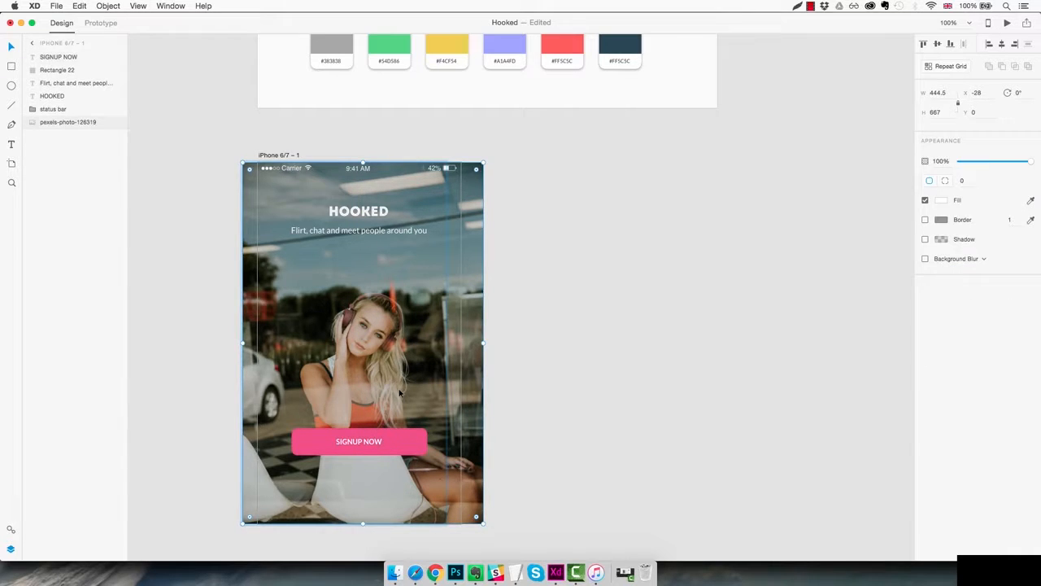
pyautogui.press('super+z')
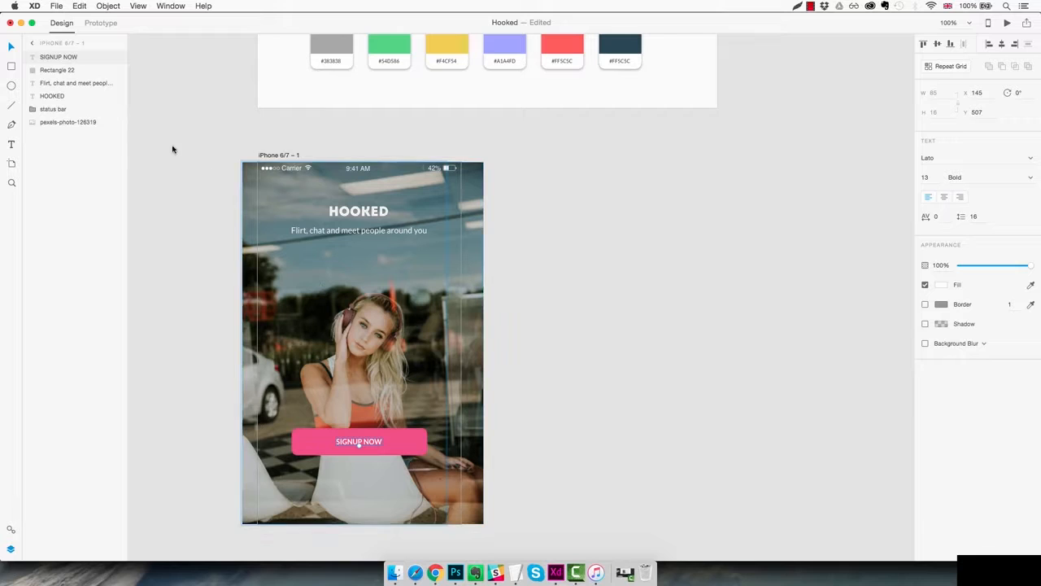
# Group the SIGNUP NOW label with its pink rectangle and name the group Button1
pyautogui.click(84, 69)
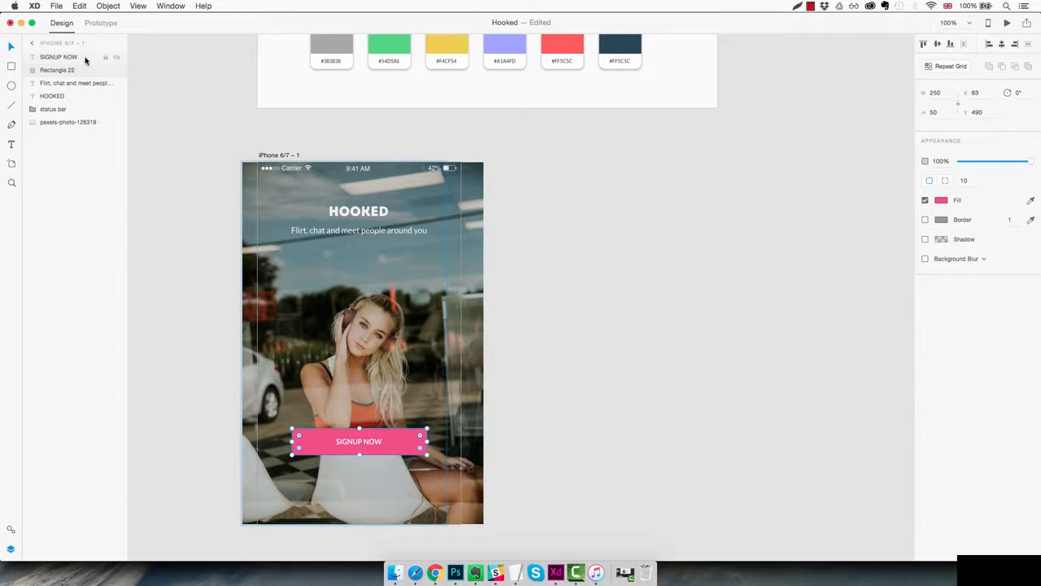
pyautogui.keyDown('shift'); pyautogui.click(85, 58); pyautogui.keyUp('shift')
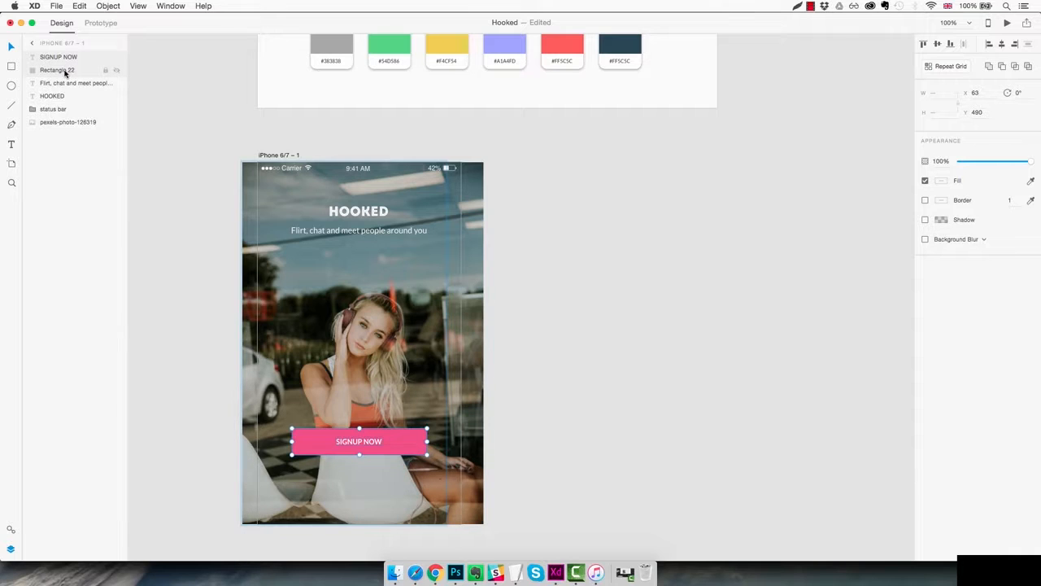
pyautogui.press('super+g')
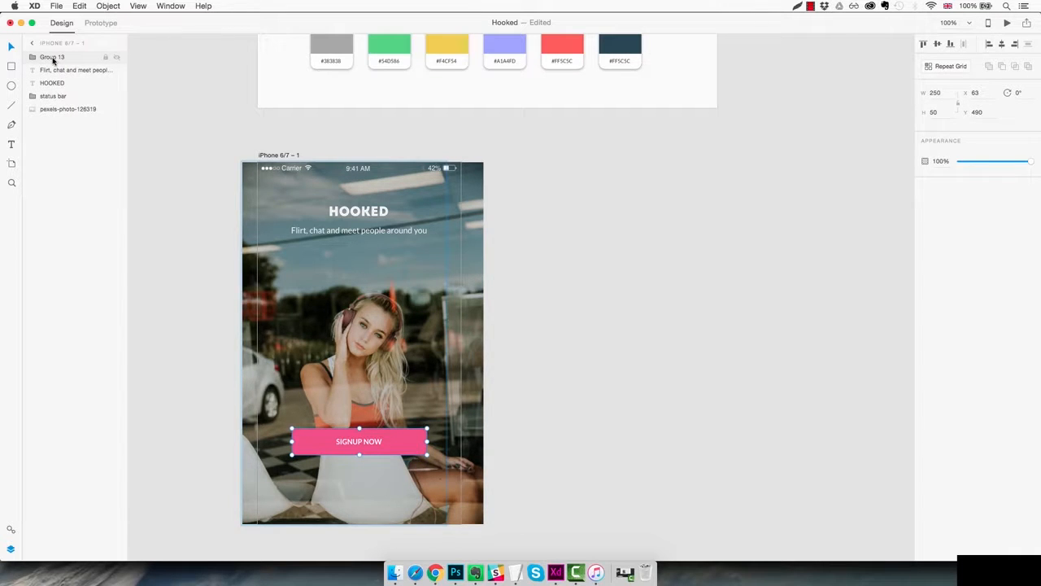
pyautogui.doubleClick(52, 58)
pyautogui.write('Button1')
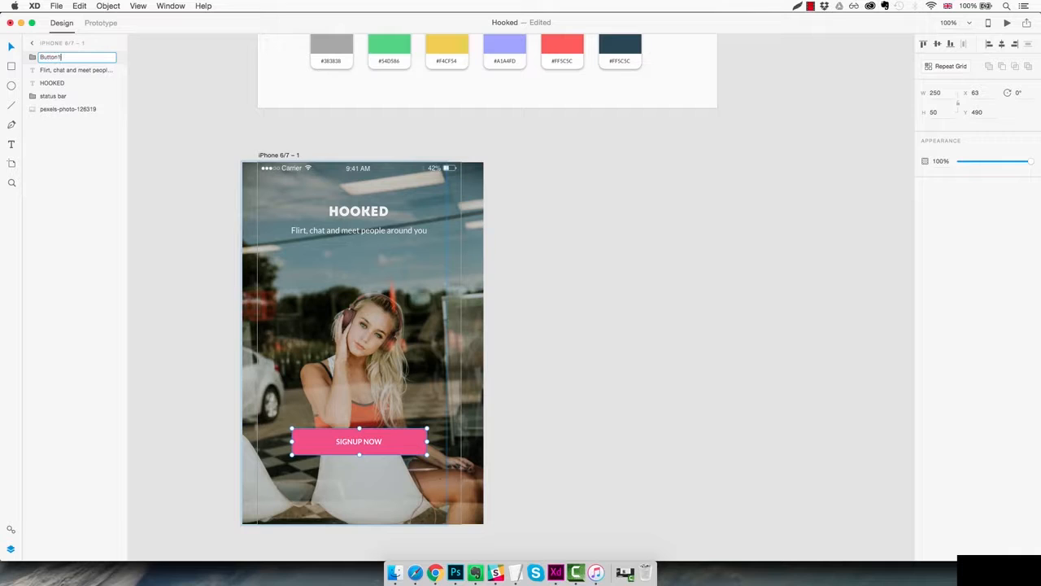
# Confirm the Button1 group name and rename the rectangle inside the group as Button bg
pyautogui.press('Return')
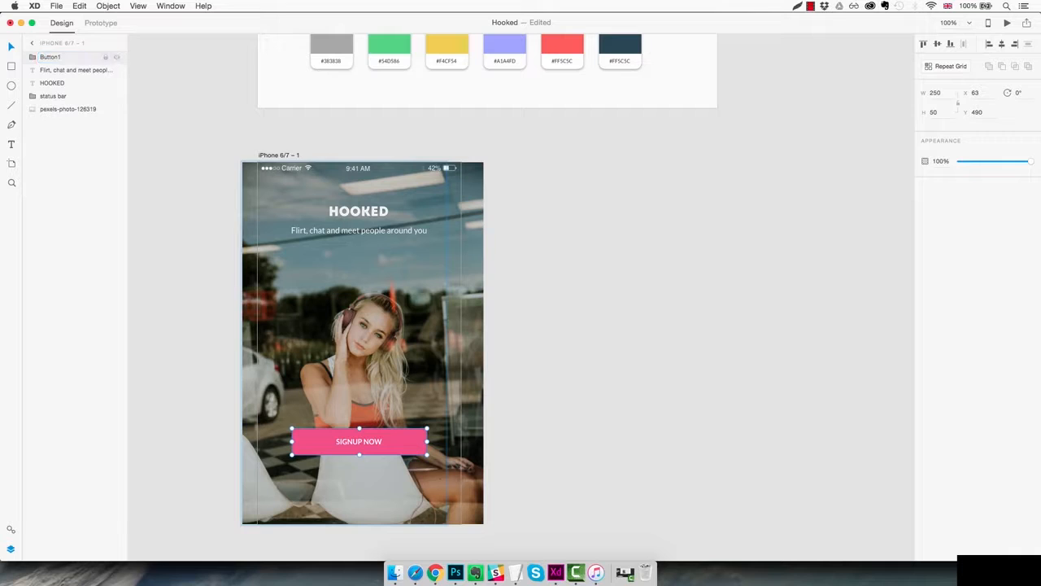
pyautogui.click(31, 59)
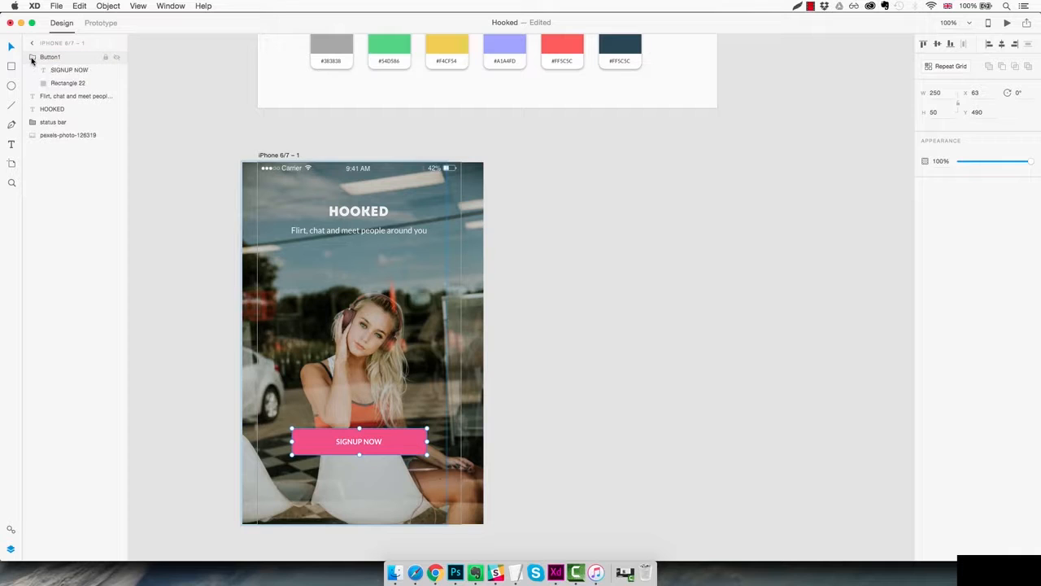
pyautogui.doubleClick(67, 83)
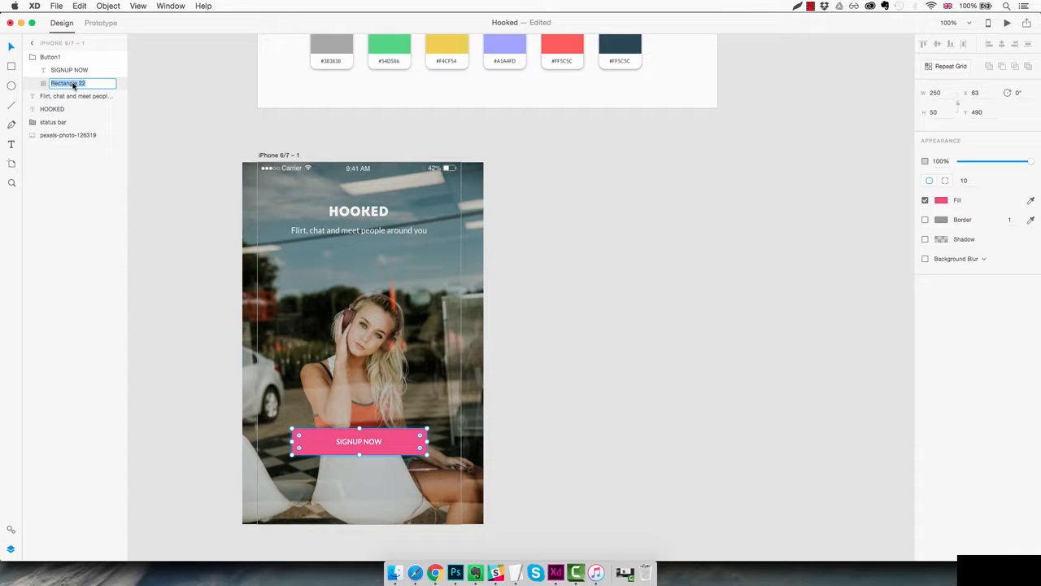
pyautogui.write('Button bg')
pyautogui.press('Return')
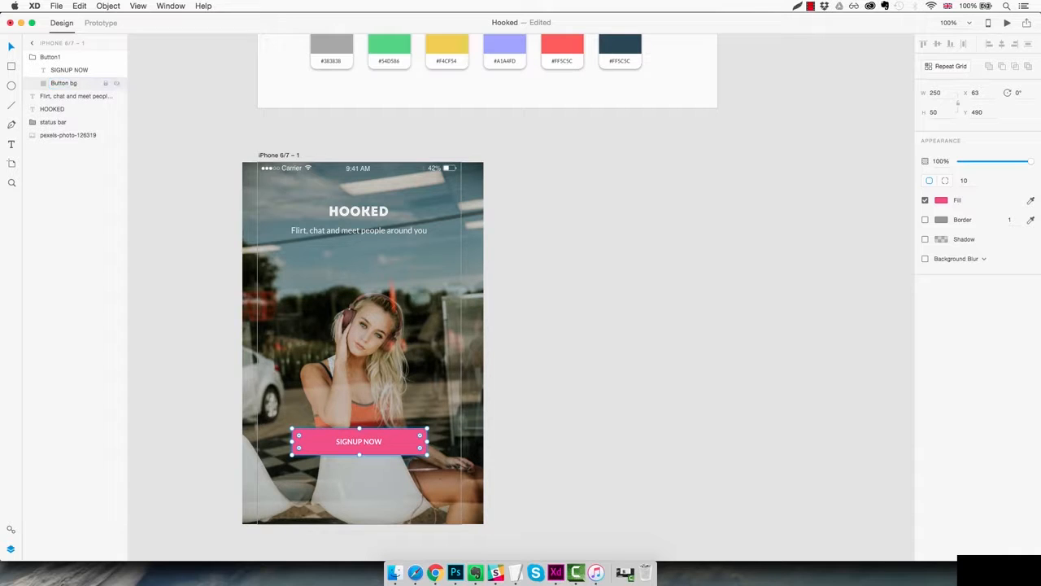
pyautogui.click(32, 58)
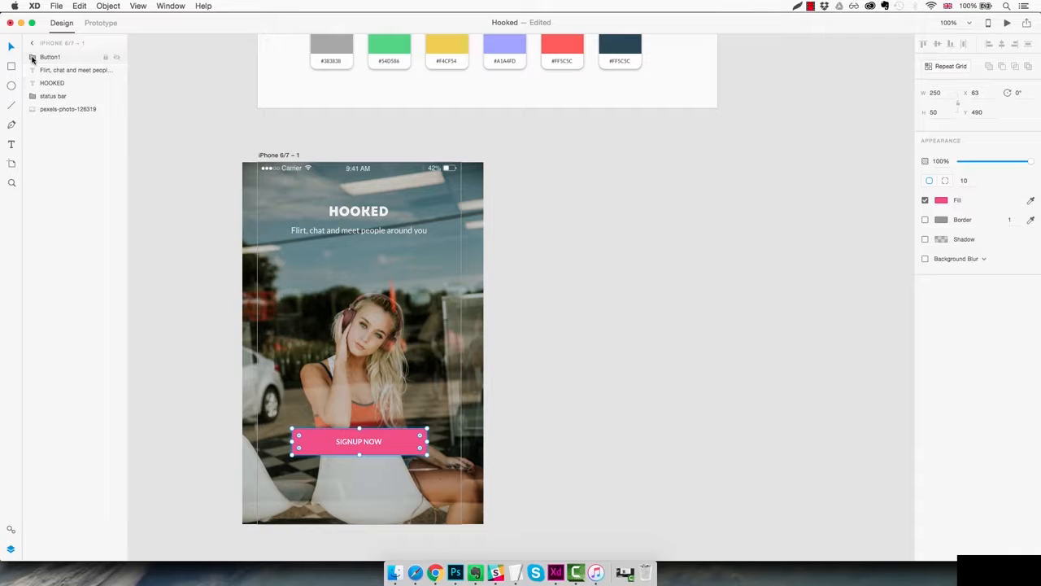
# Reorder the layers so the status bar comes first, followed by the tagline and HOOKED title above Button1
pyautogui.moveTo(63, 96); pyautogui.dragTo(70, 54)
pyautogui.click(64, 96)
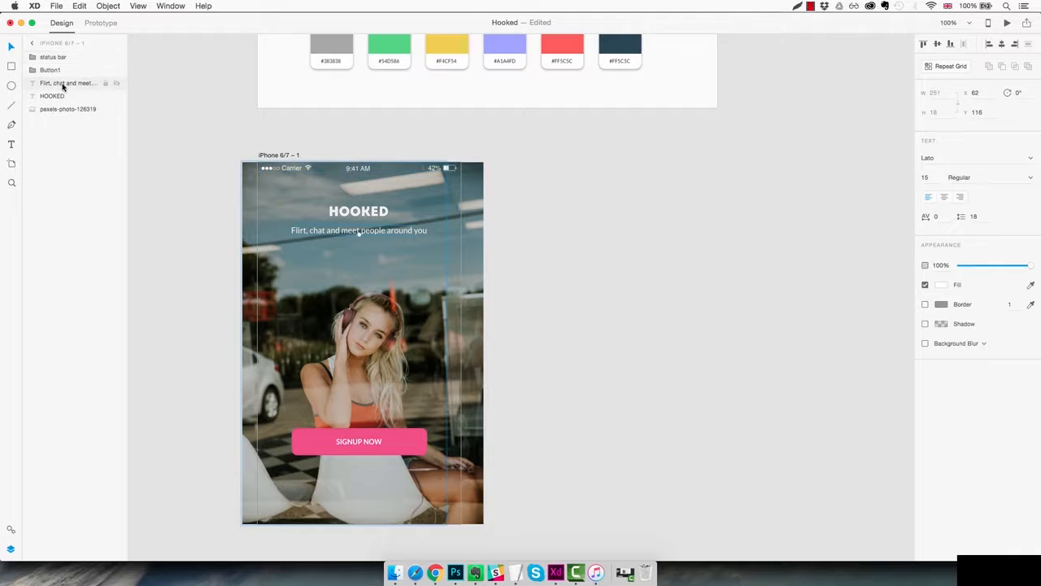
pyautogui.keyDown('shift'); pyautogui.click(69, 87); pyautogui.keyUp('shift')
pyautogui.moveTo(69, 87); pyautogui.dragTo(70, 68)
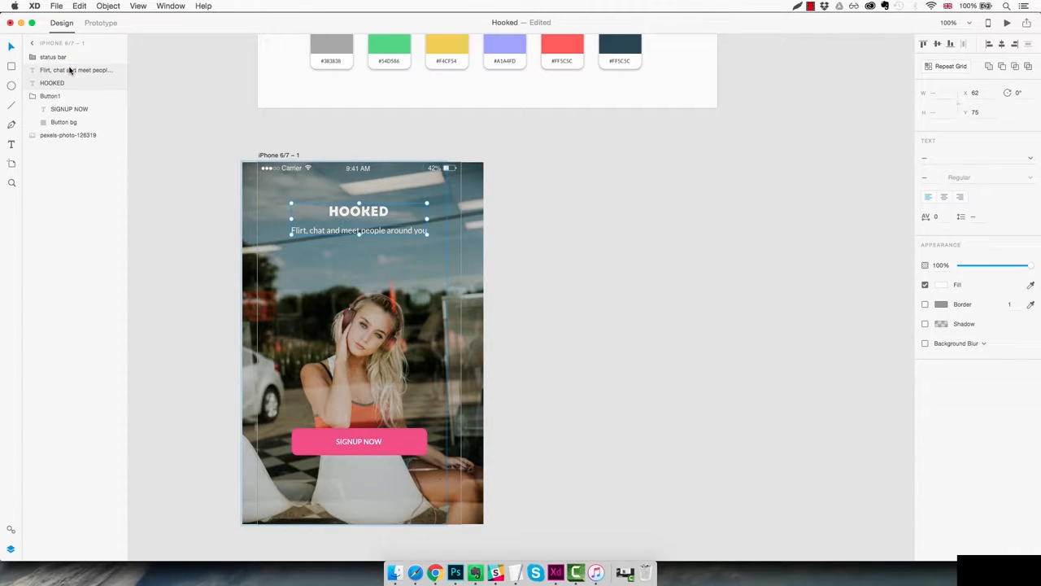
pyautogui.click(31, 96)
# Lock the pexels-photo-126319 background photo layer
pyautogui.click(59, 109)
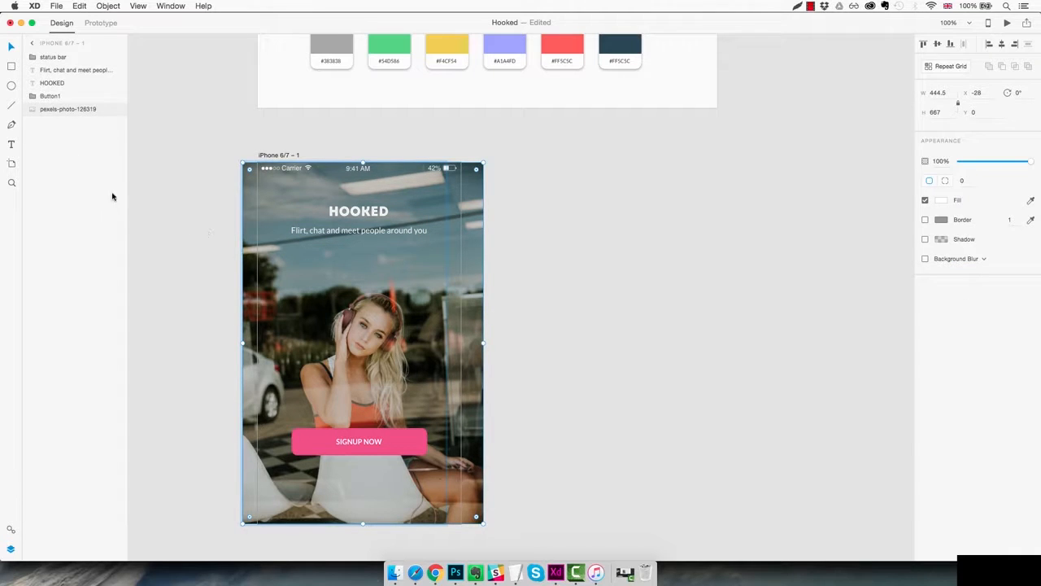
pyautogui.moveTo(116, 111)
pyautogui.click(105, 110)
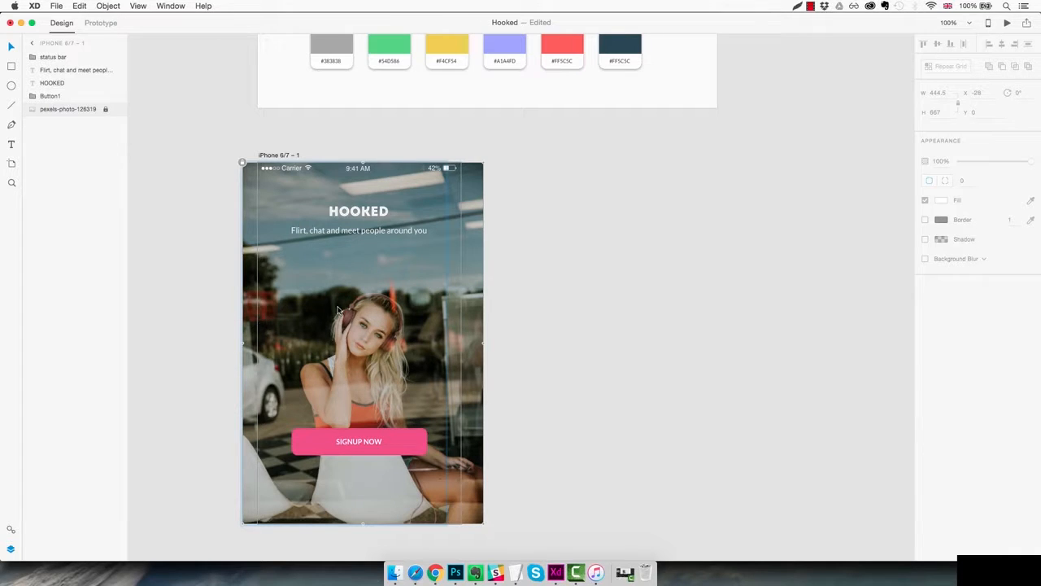
# Duplicate the SIGNUP NOW button below the original at Y 555 and change the copy's label to LOGIN, centred at X 168
pyautogui.click(399, 450)
pyautogui.moveTo(398, 449); pyautogui.dragTo(400, 474)
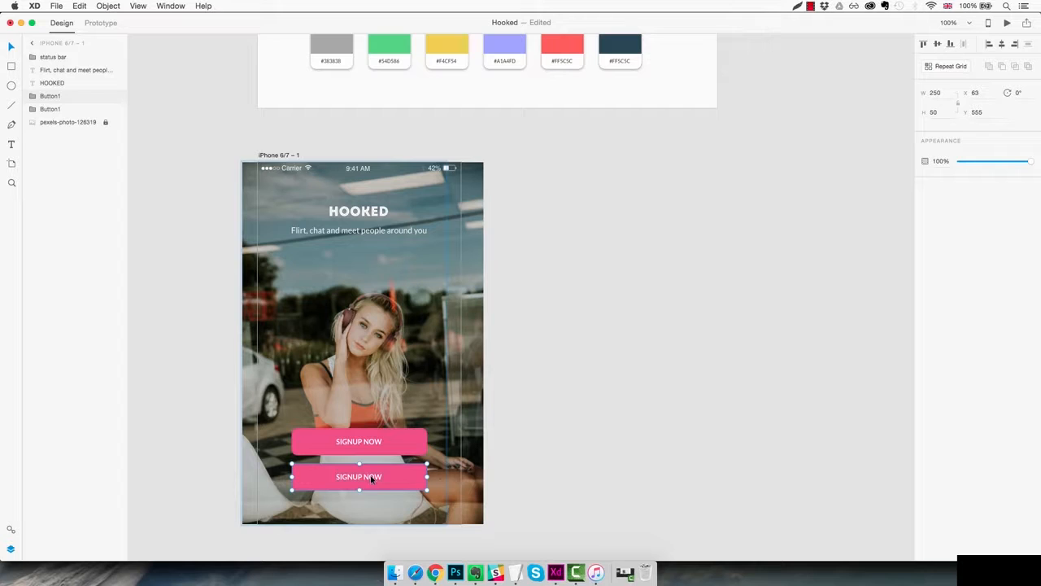
pyautogui.doubleClick(371, 479)
pyautogui.doubleClick(371, 478)
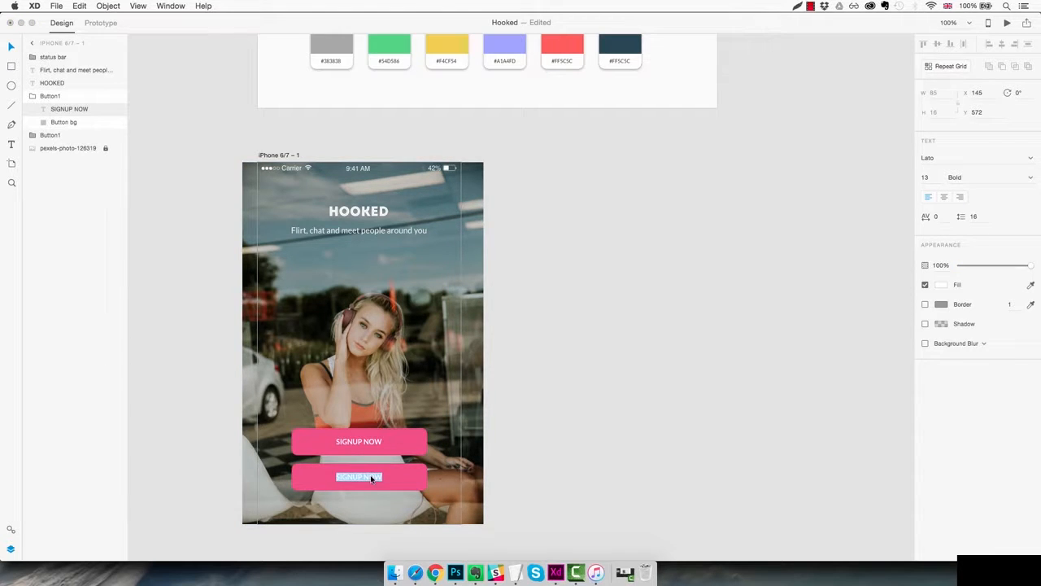
pyautogui.write('LOGIN')
pyautogui.press('Escape')
pyautogui.moveTo(355, 478); pyautogui.dragTo(364, 478)
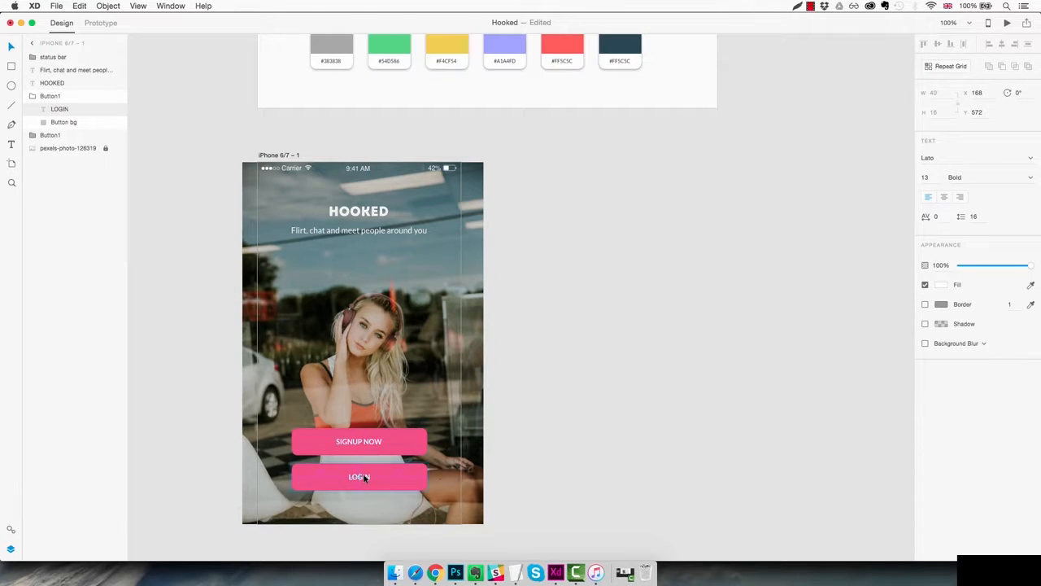
# Fill the LOGIN button's background with the dark blue sampled from the last Secondary Colors swatch
pyautogui.click(413, 484)
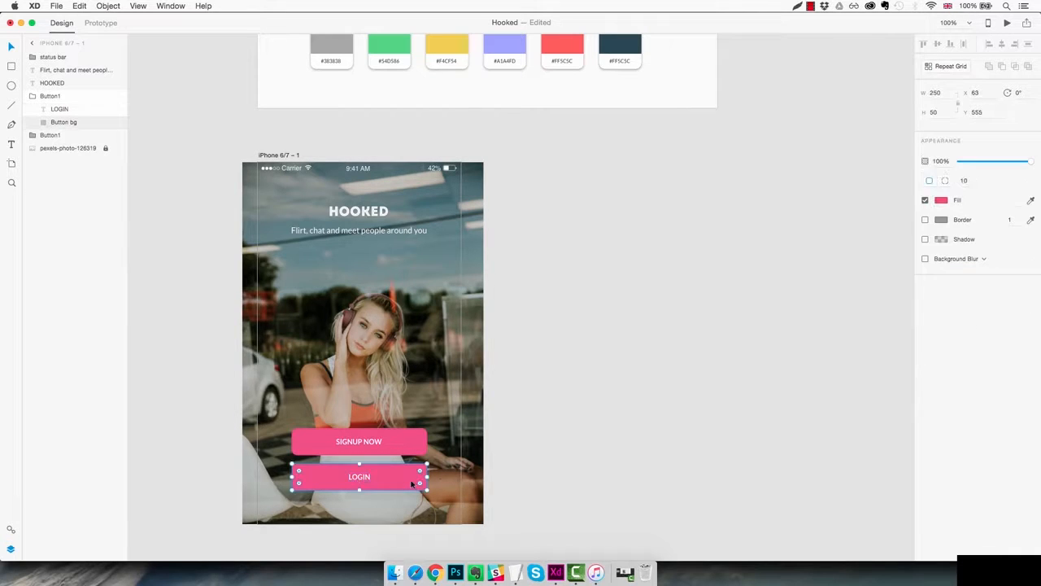
pyautogui.scroll(2, 585, 355)
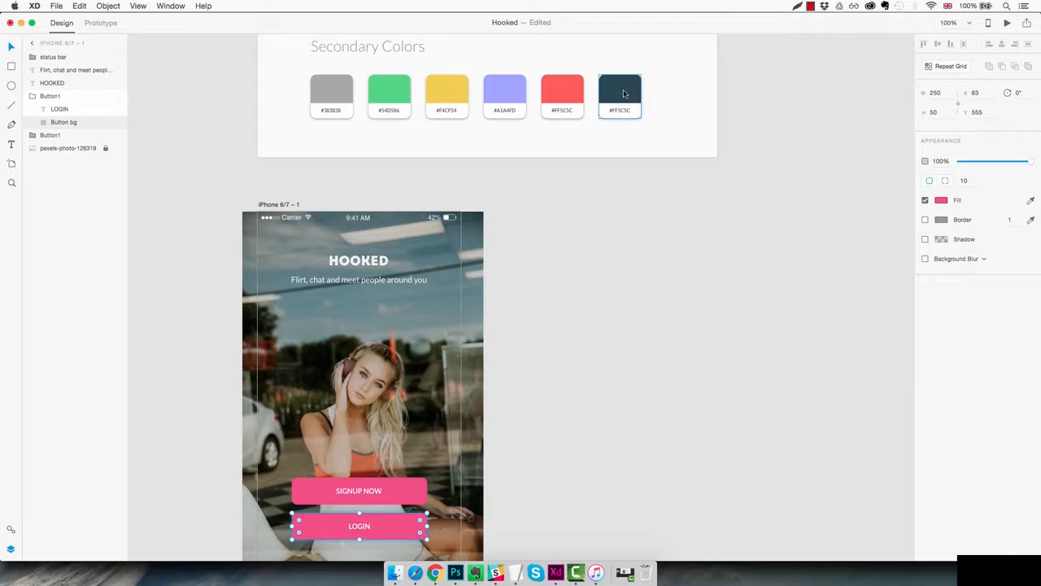
pyautogui.click(1031, 199)
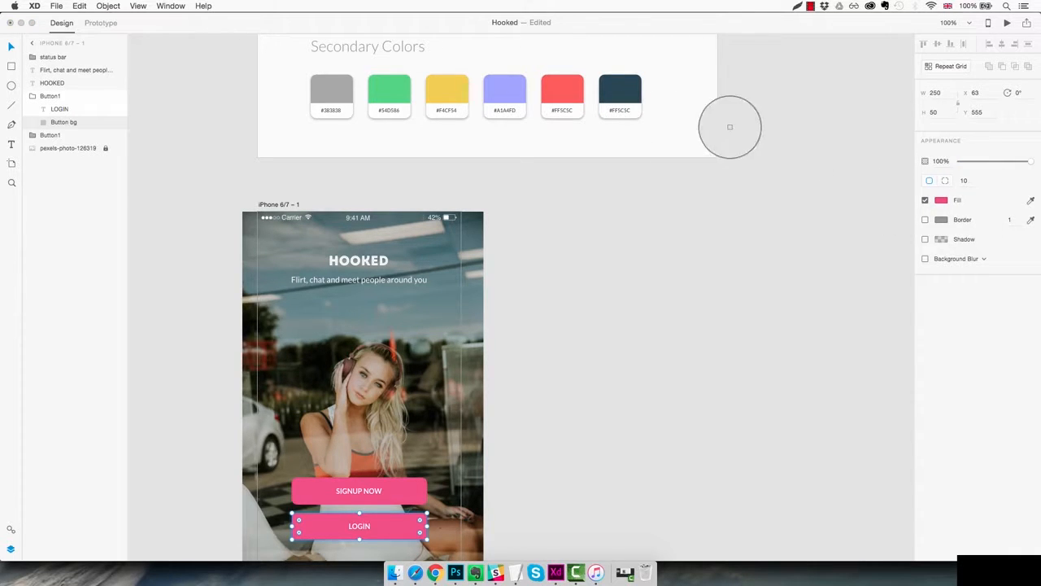
pyautogui.click(615, 90)
pyautogui.scroll(-3, 398, 386)
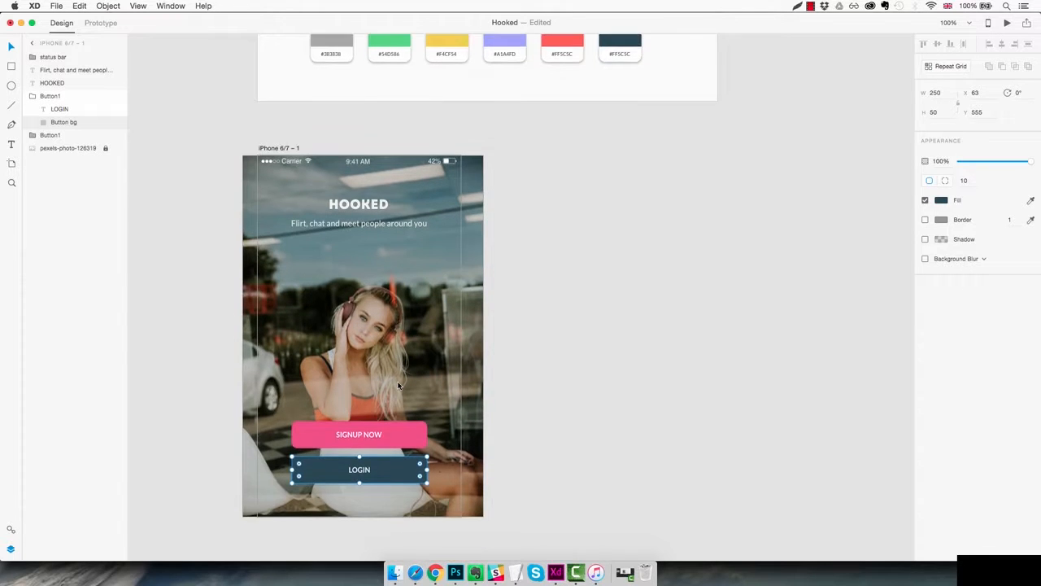
pyautogui.scroll(-1, 399, 386)
pyautogui.press('Escape')
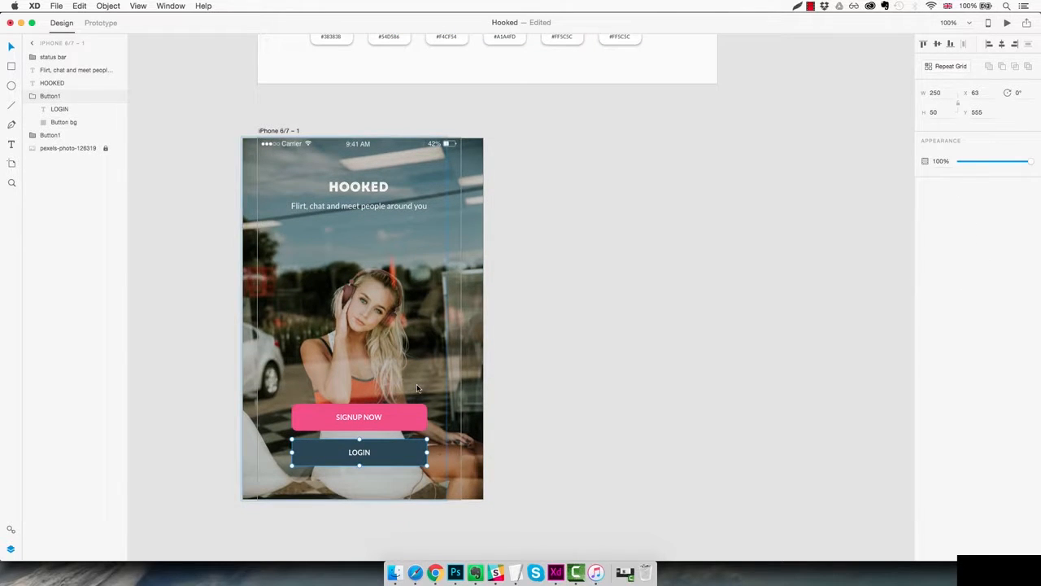
pyautogui.press('Escape')
# Move both buttons down to Y 524, and the HOOKED title with its tagline down to Y 97
pyautogui.moveTo(440, 397); pyautogui.dragTo(394, 474)
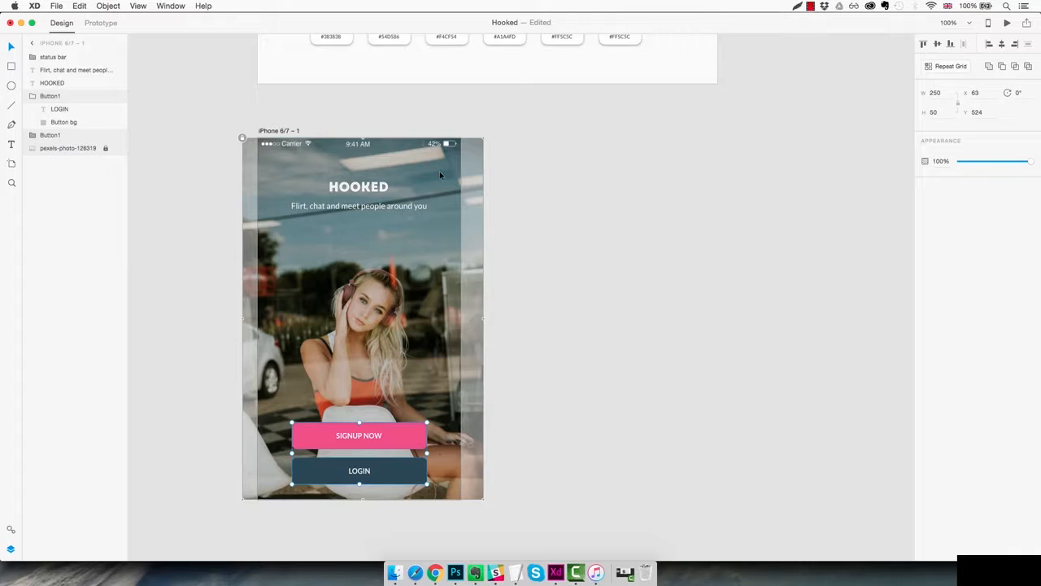
pyautogui.moveTo(440, 171); pyautogui.dragTo(365, 204)
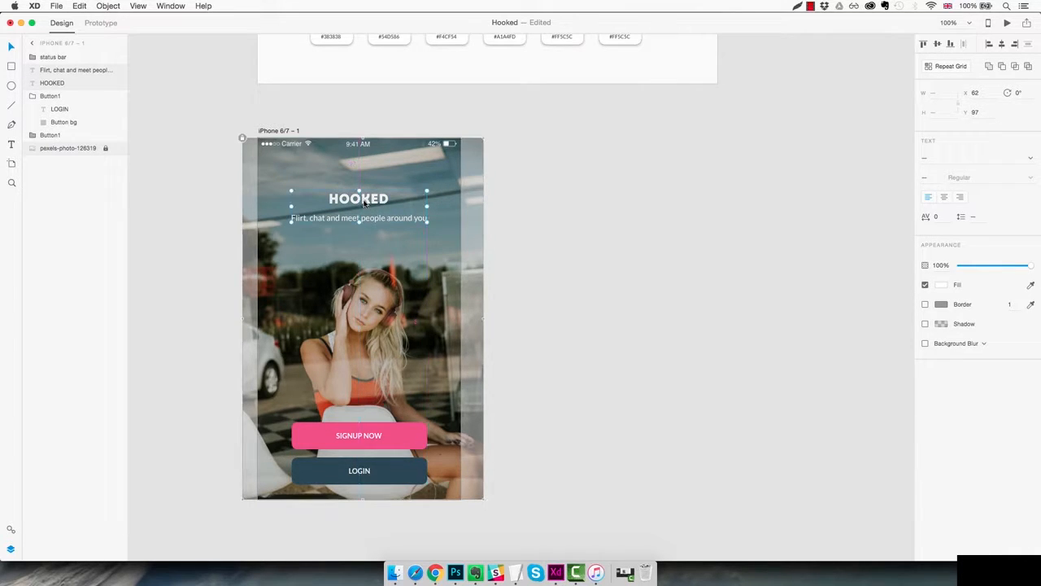
pyautogui.click(560, 261)
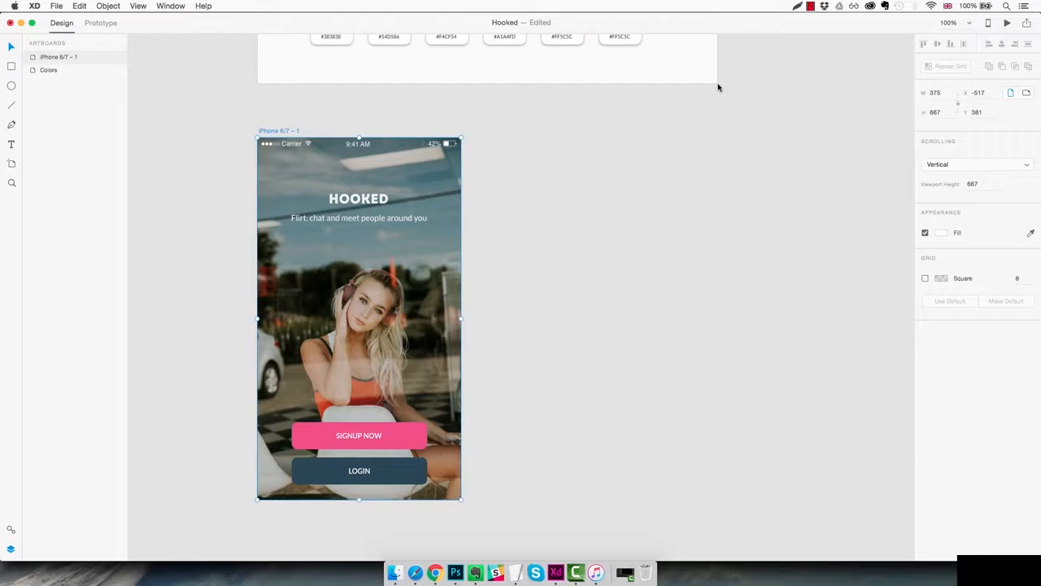
# Duplicate the iPhone 6/7 – 1 artboard beside the original and rename the original Home
pyautogui.moveTo(289, 131); pyautogui.dragTo(541, 132)
pyautogui.doubleClick(291, 131)
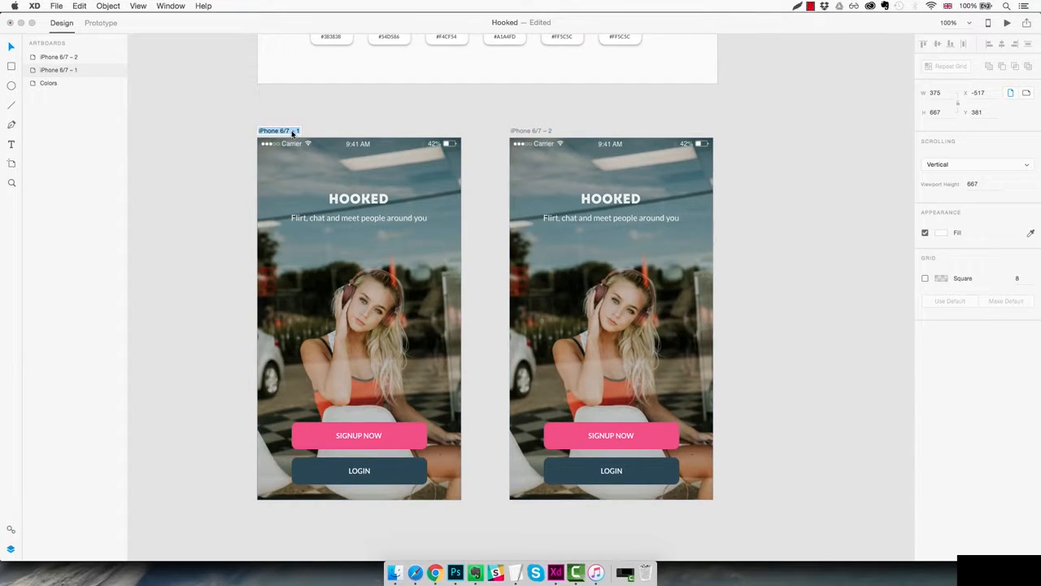
pyautogui.write('Home')
pyautogui.press('Return')
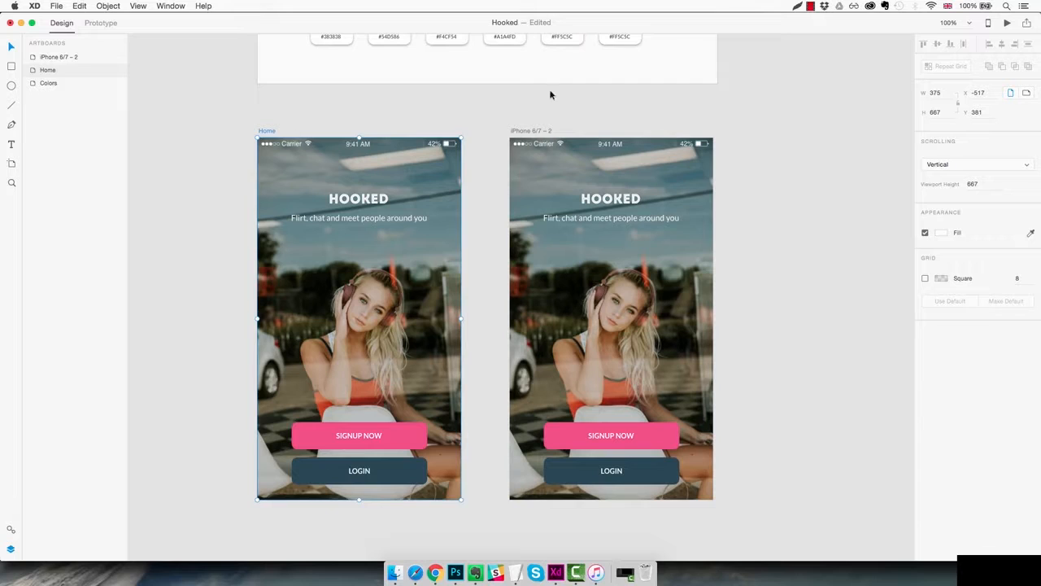
# Rename the duplicated artboard Login
pyautogui.doubleClick(541, 131)
pyautogui.write('Lo')
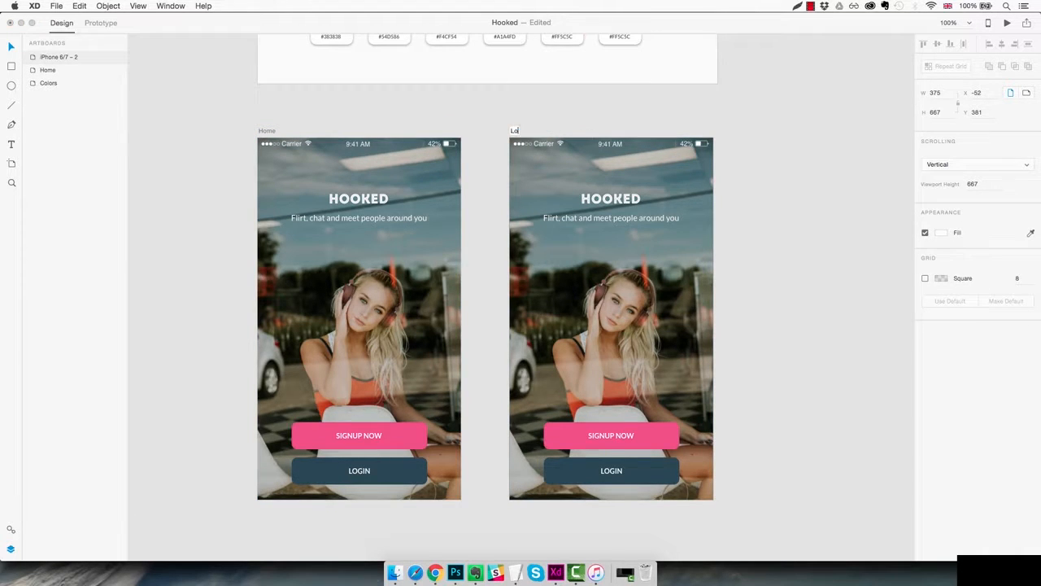
pyautogui.write('gin')
pyautogui.press('Return')
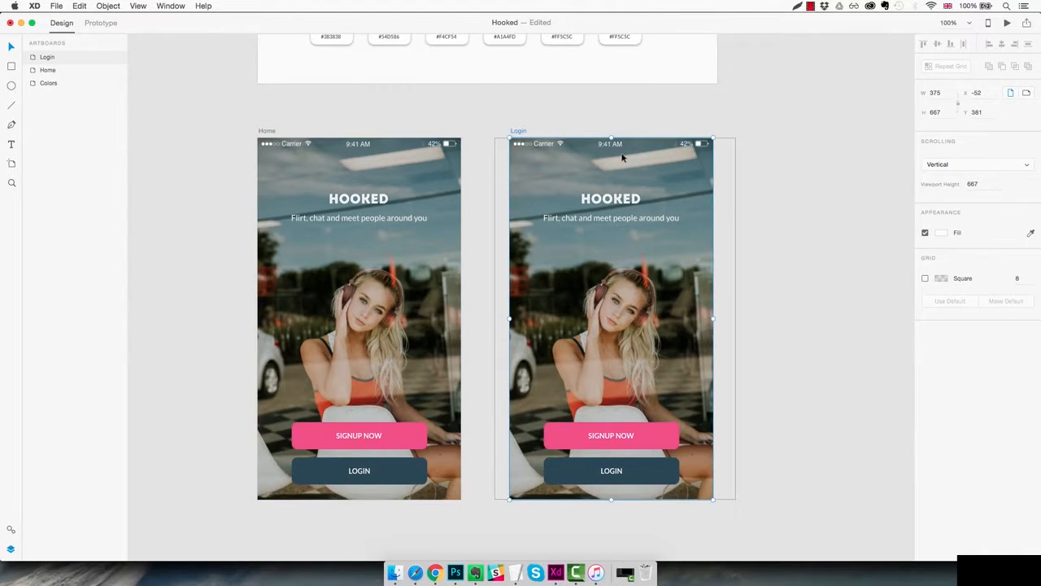
# Delete the HOOKED title, the tagline and both buttons from the Login artboard
pyautogui.click(661, 183)
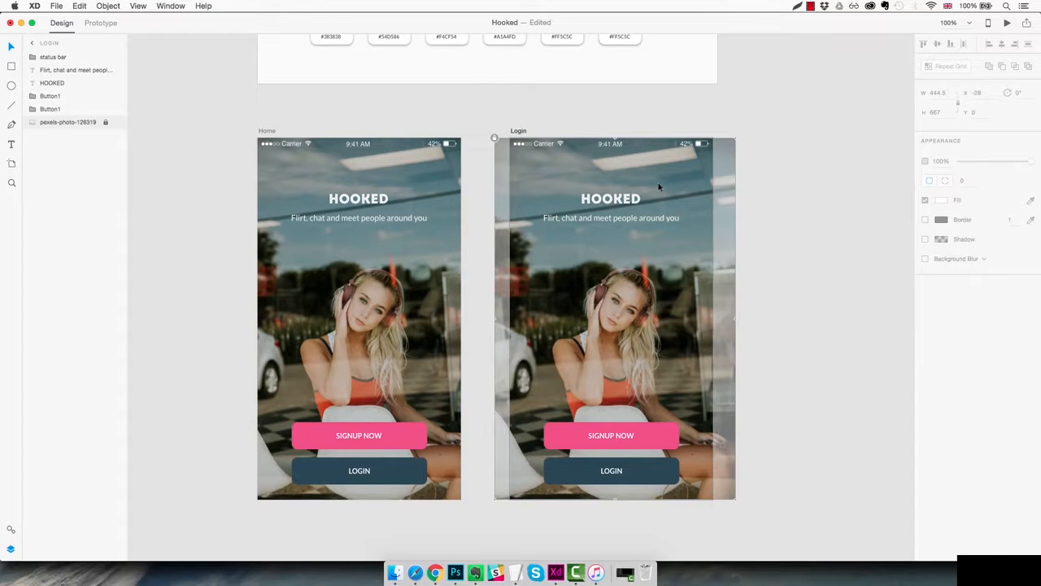
pyautogui.moveTo(675, 188); pyautogui.dragTo(549, 487)
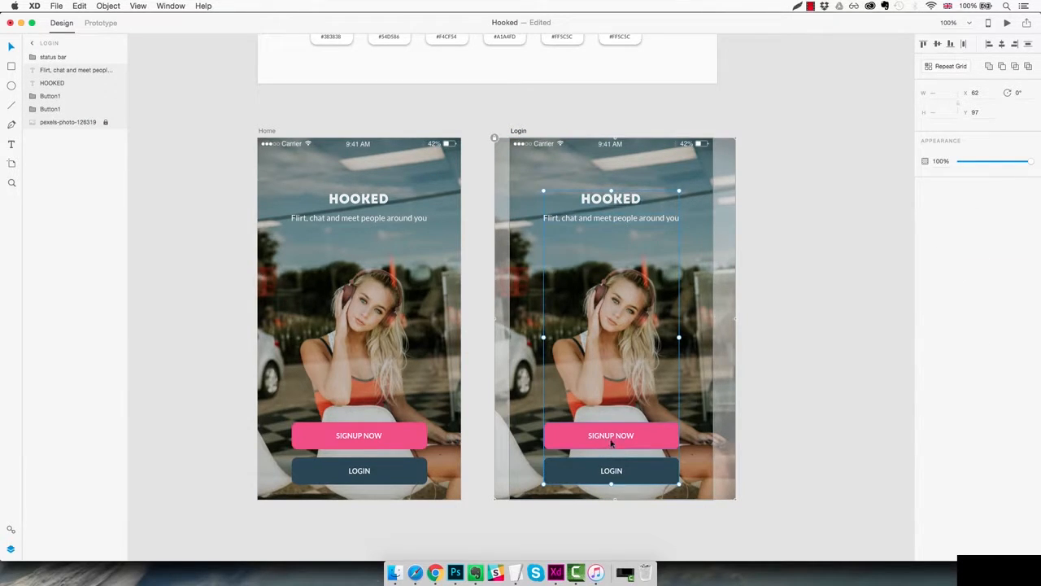
pyautogui.press('Delete')
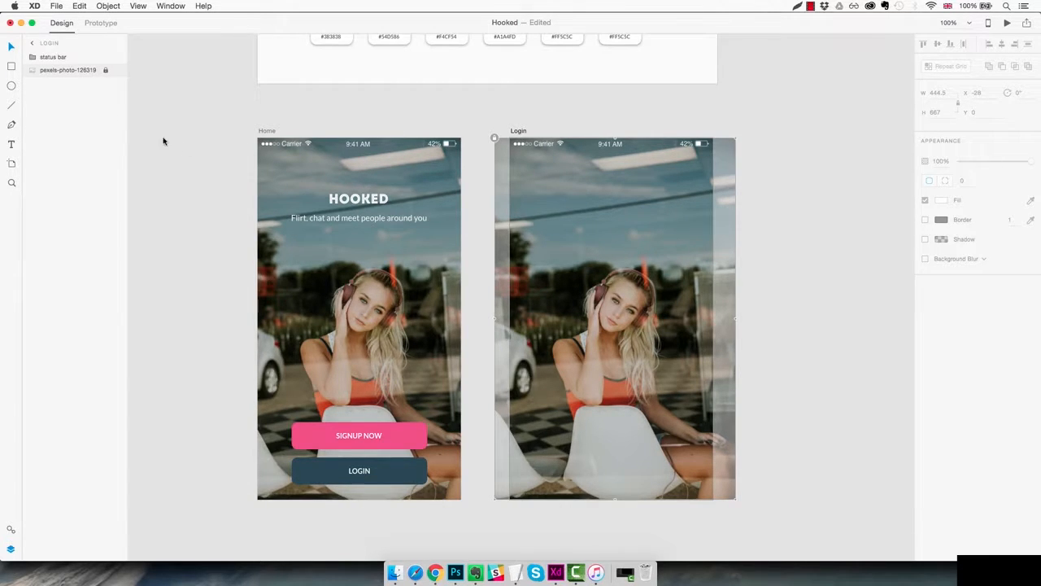
# Draw a 375 by 667 rectangle covering the whole Login artboard and remove its border
pyautogui.click(11, 66)
pyautogui.moveTo(510, 139)
pyautogui.mouseDown()
pyautogui.moveTo(586, 238)
pyautogui.moveTo(717, 499)
pyautogui.mouseUp()
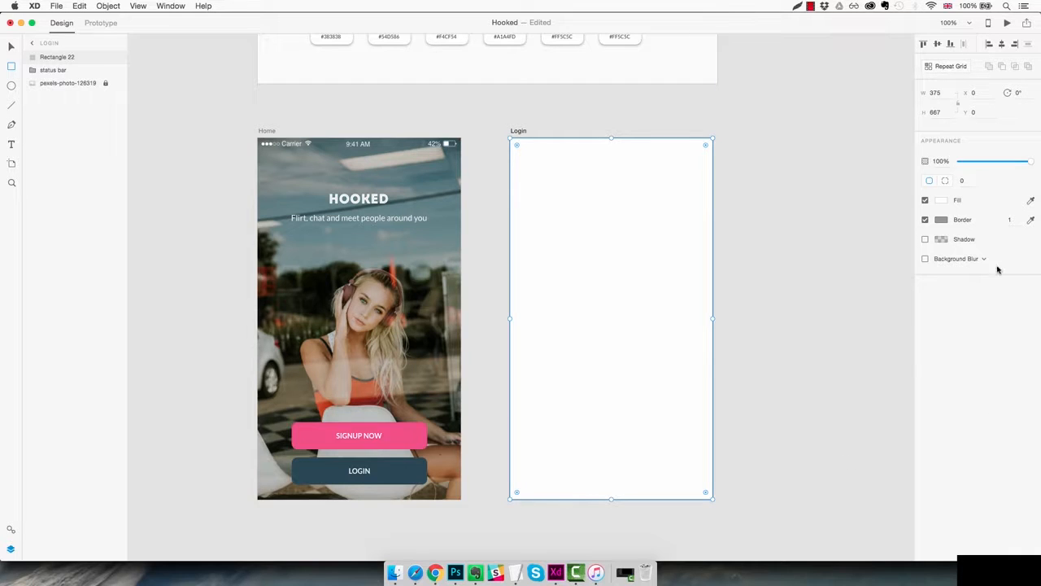
pyautogui.click(926, 221)
# Apply a background blur to the full-screen rectangle with a blur amount of 50
pyautogui.click(925, 260)
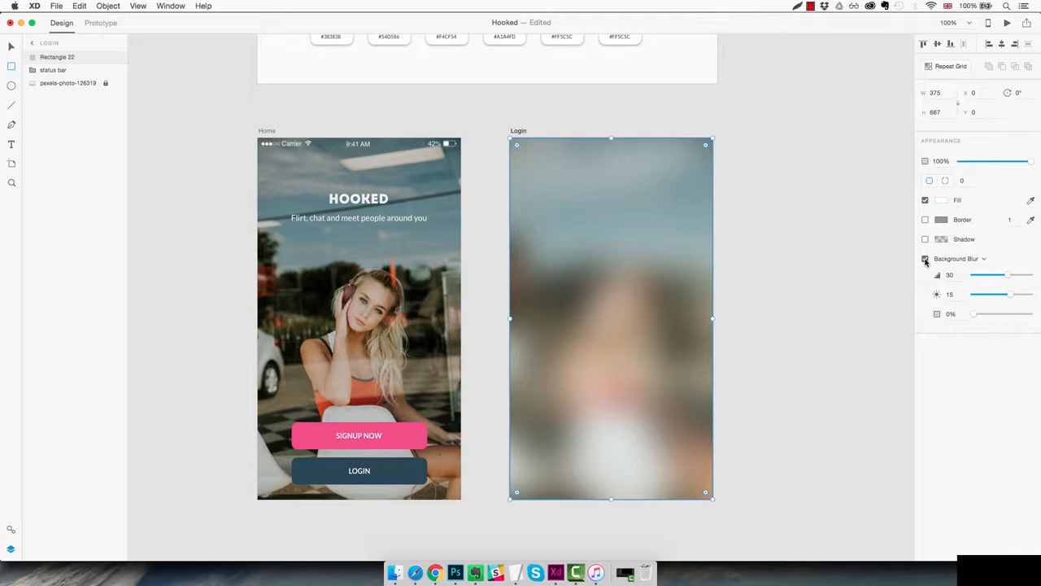
pyautogui.click(1009, 277)
pyautogui.moveTo(1009, 278); pyautogui.dragTo(1038, 275)
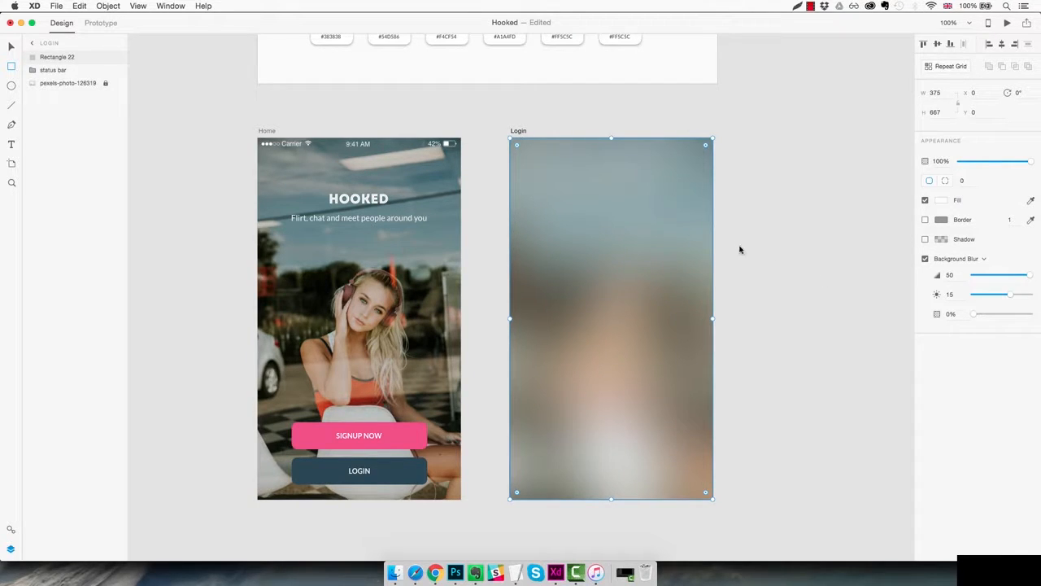
# Add the text Login in the upper area of the blurred Login artboard and set its font to Lato
pyautogui.press('t')
pyautogui.click(549, 212)
pyautogui.write('Login')
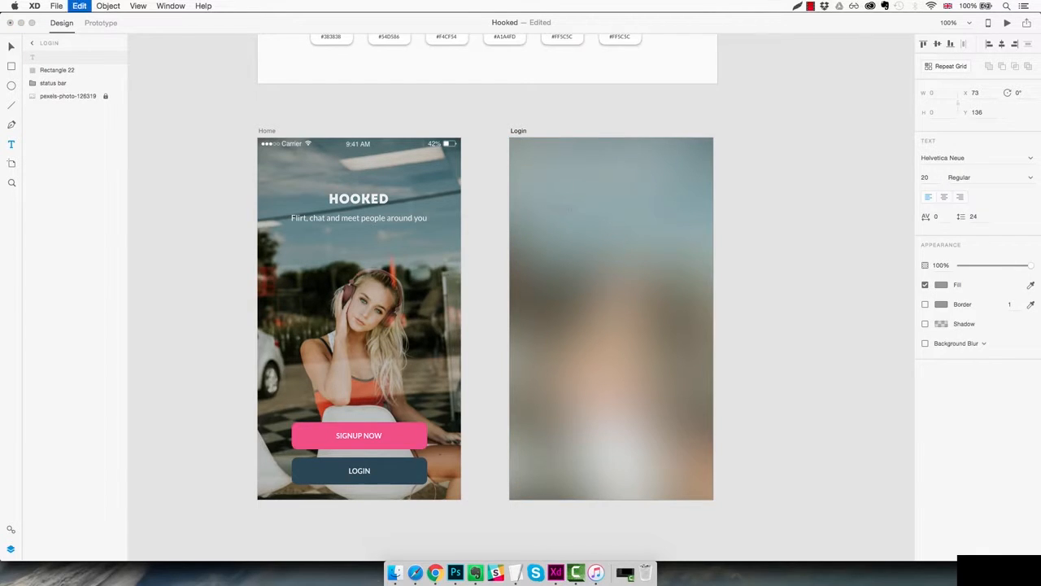
pyautogui.click(959, 158)
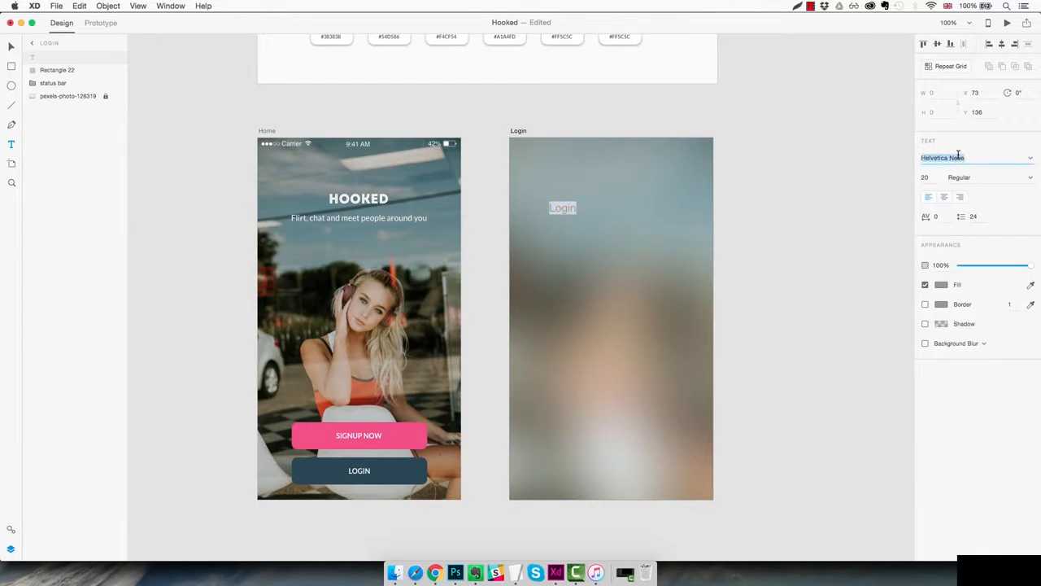
pyautogui.write('Lato')
pyautogui.press('Return')
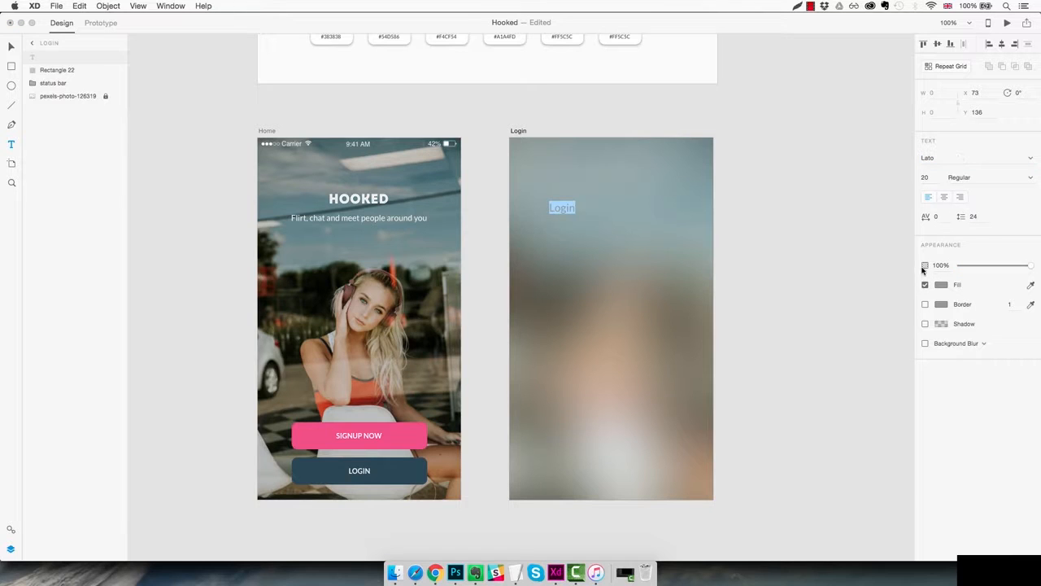
# Change the Login text's fill to white and increase its font size to 24
pyautogui.click(944, 287)
pyautogui.click(942, 286)
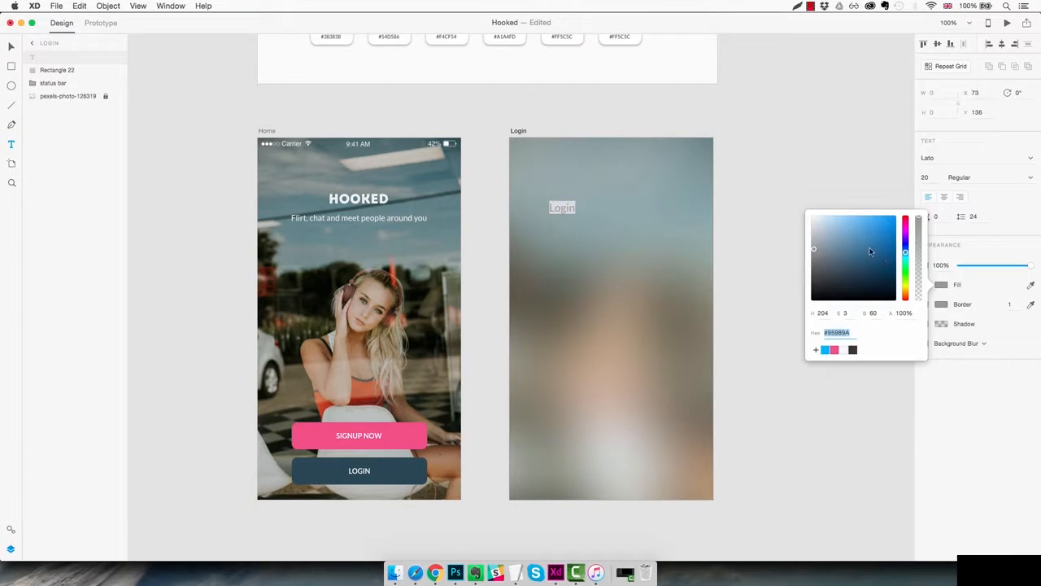
pyautogui.click(938, 179)
pyautogui.press('Up')
pyautogui.press('Up')
pyautogui.press('Up')
pyautogui.press('Up')
pyautogui.press('Up')
pyautogui.press('Up')
pyautogui.press('Up')
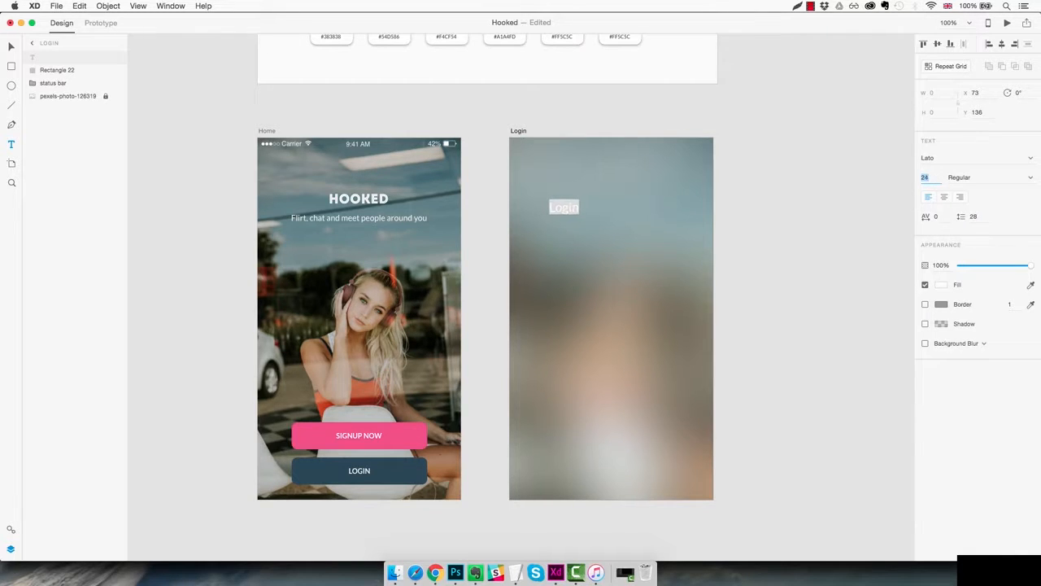
# Increase the Login text's font size to 40 and change its font weight to Light
pyautogui.press('Up')
pyautogui.press('Up')
pyautogui.press('Up')
pyautogui.press('Up')
pyautogui.press('Up')
pyautogui.press('Up')
pyautogui.press('Up')
pyautogui.press('Up')
pyautogui.press('Up')
pyautogui.press('Up')
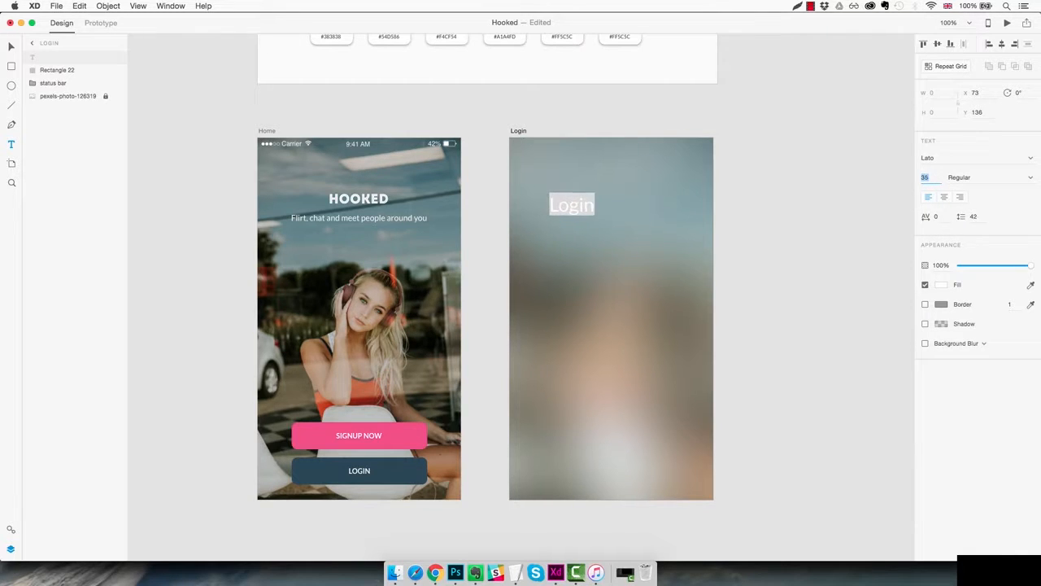
pyautogui.press('Up')
pyautogui.press('Up')
pyautogui.press('Up')
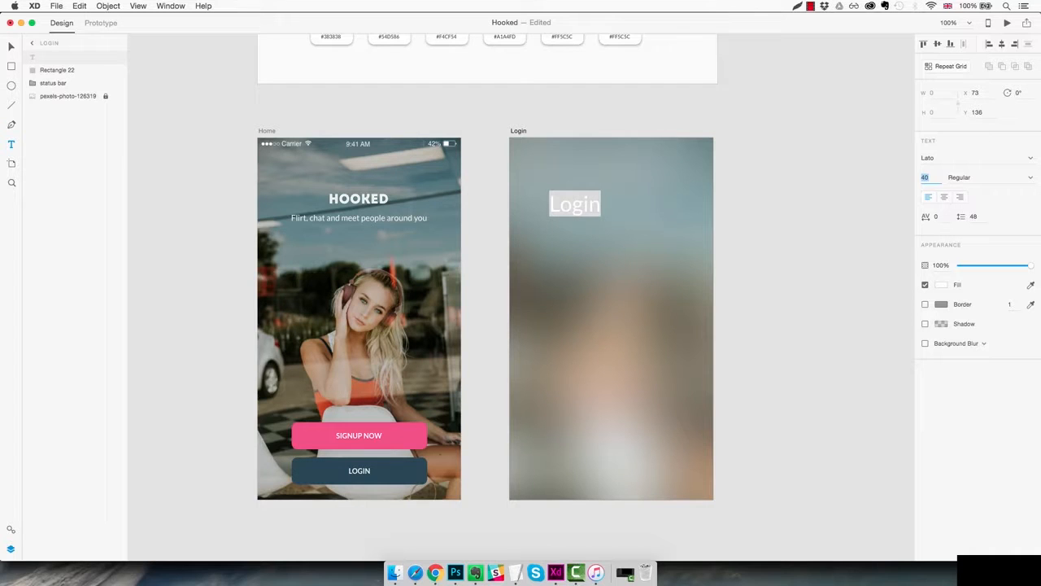
pyautogui.click(1031, 178)
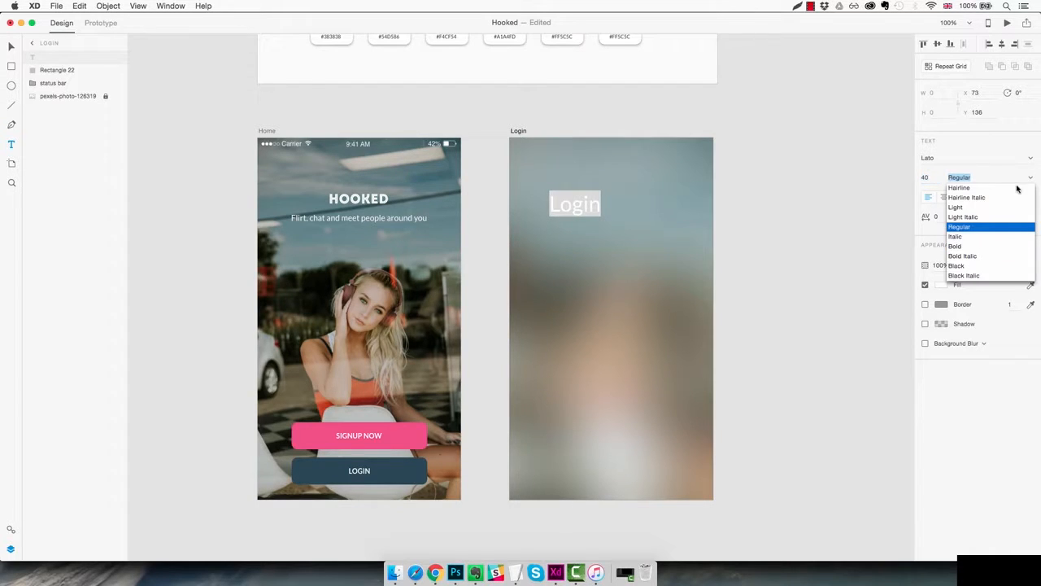
pyautogui.click(973, 208)
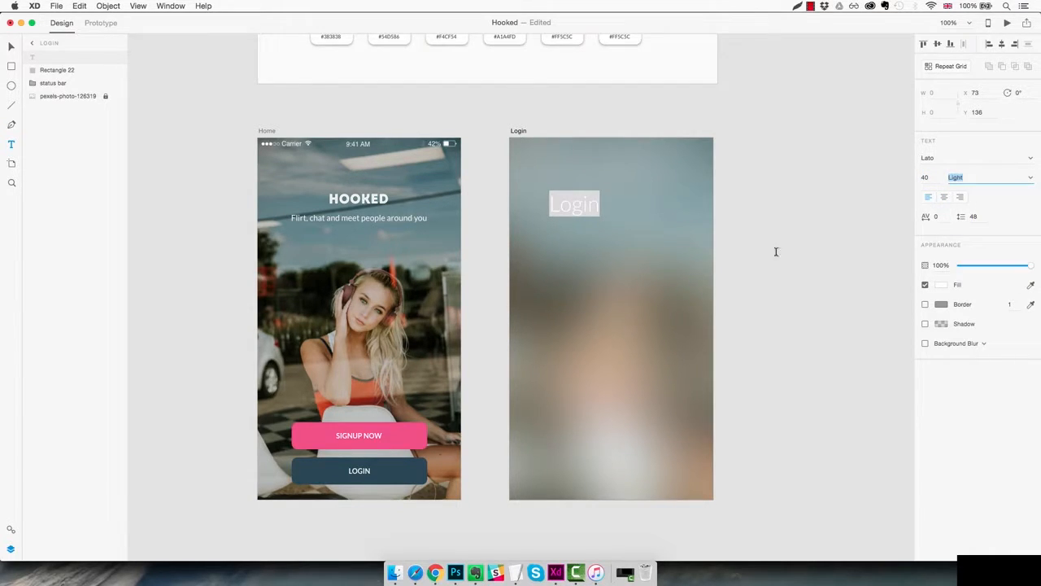
pyautogui.press('Escape')
# Place the Login text near the left edge of the Login artboard, at X 46 and Y 101
pyautogui.press('z')
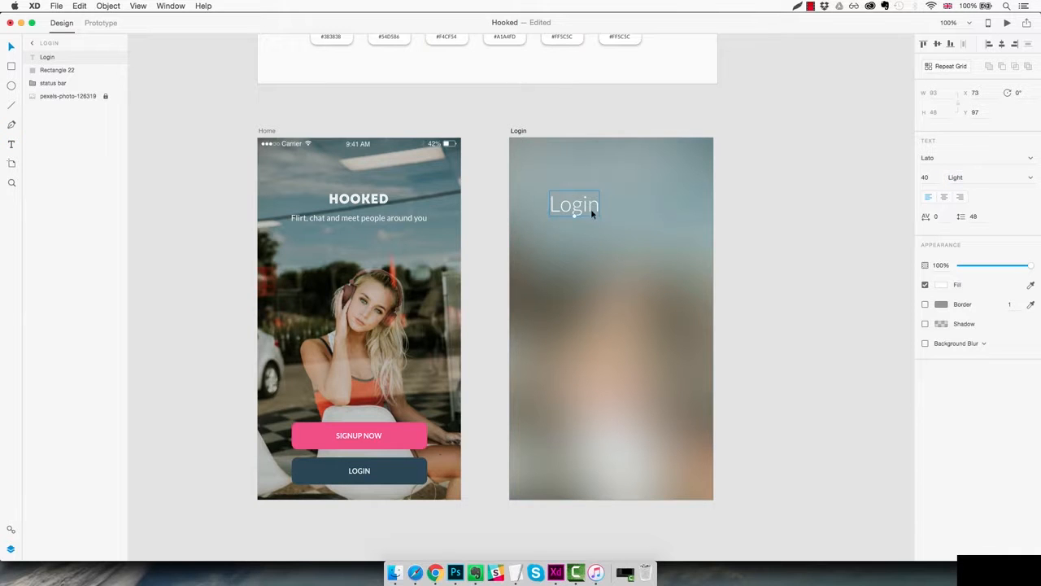
pyautogui.click(527, 212)
pyautogui.click(527, 211)
pyautogui.press('v')
pyautogui.moveTo(702, 228); pyautogui.dragTo(590, 215)
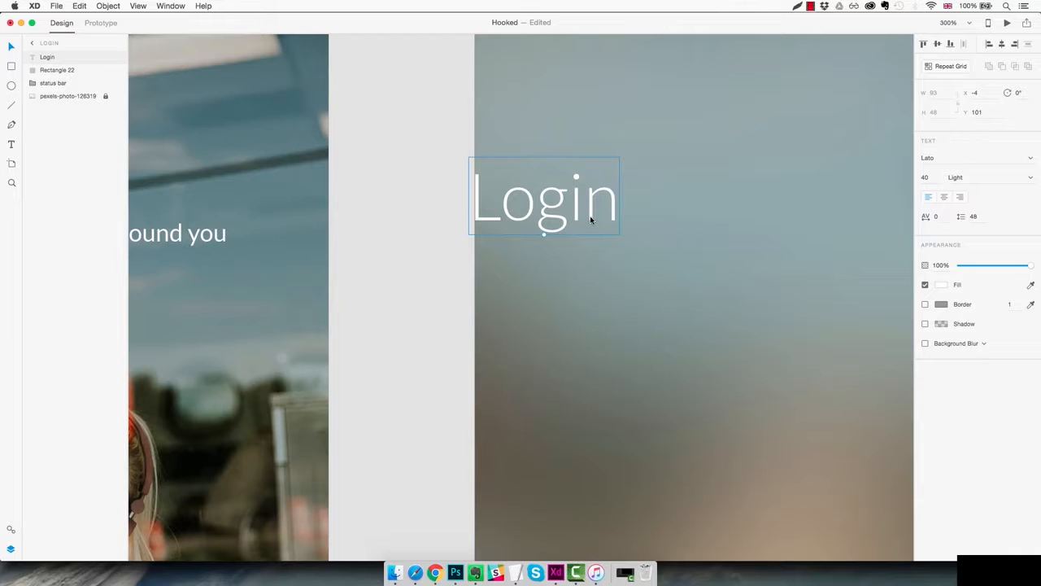
pyautogui.moveTo(590, 218); pyautogui.dragTo(591, 219)
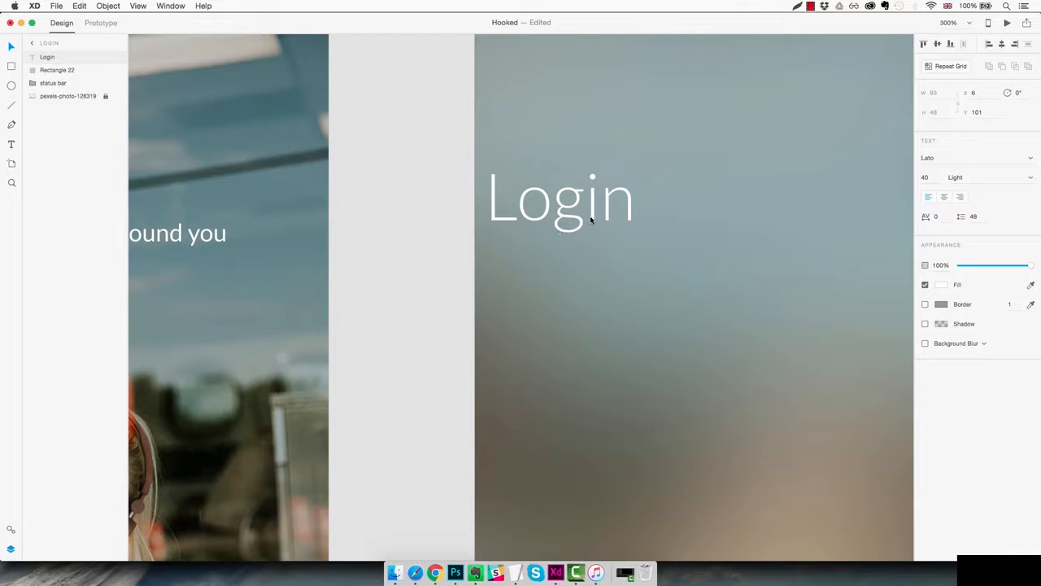
pyautogui.hotkey('shift', 'Right')
pyautogui.hotkey('shift', 'Right')
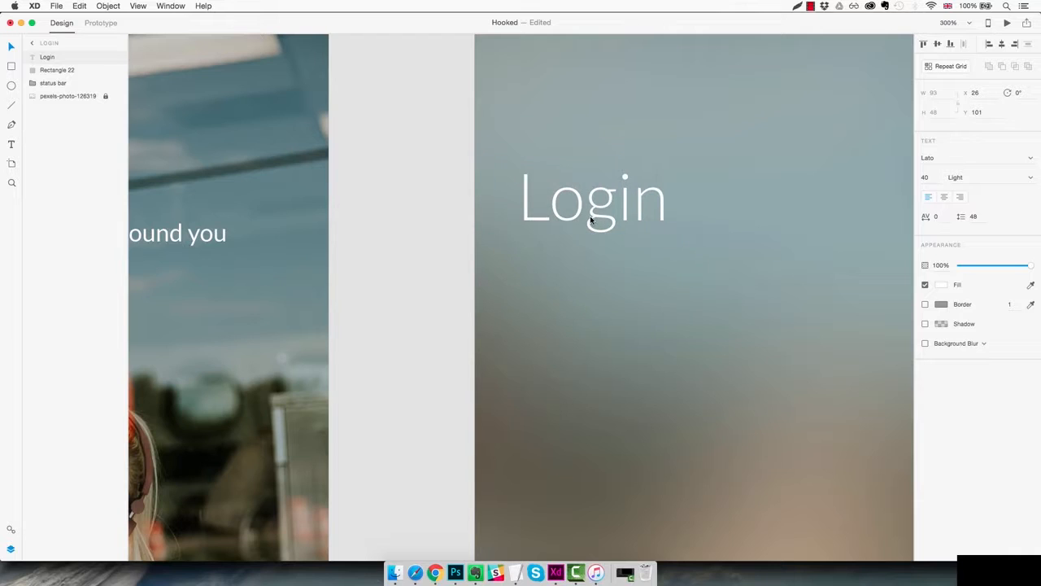
pyautogui.hotkey('shift', 'Right')
pyautogui.hotkey('shift', 'Right')
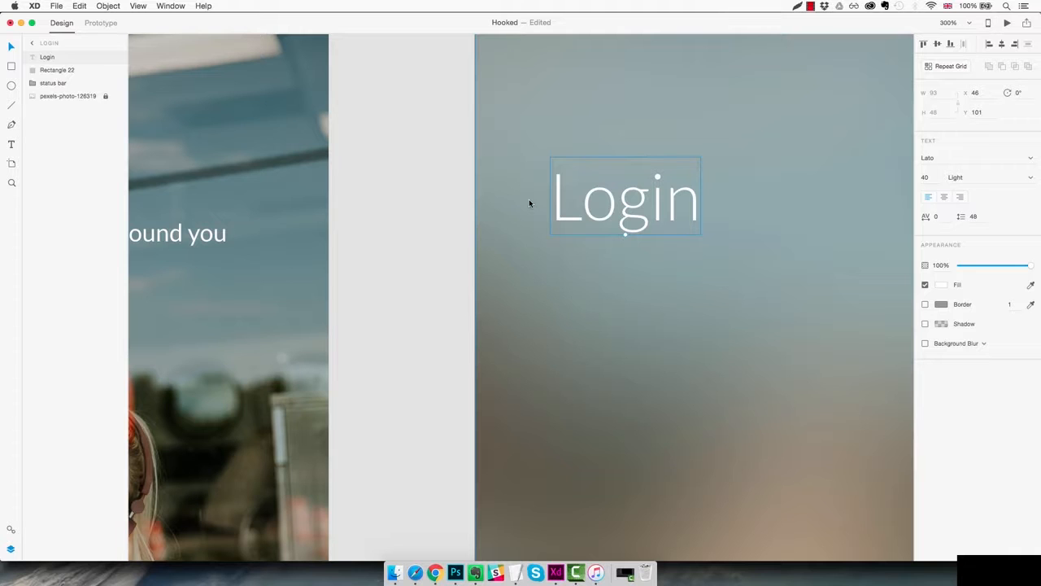
pyautogui.press('super+1')
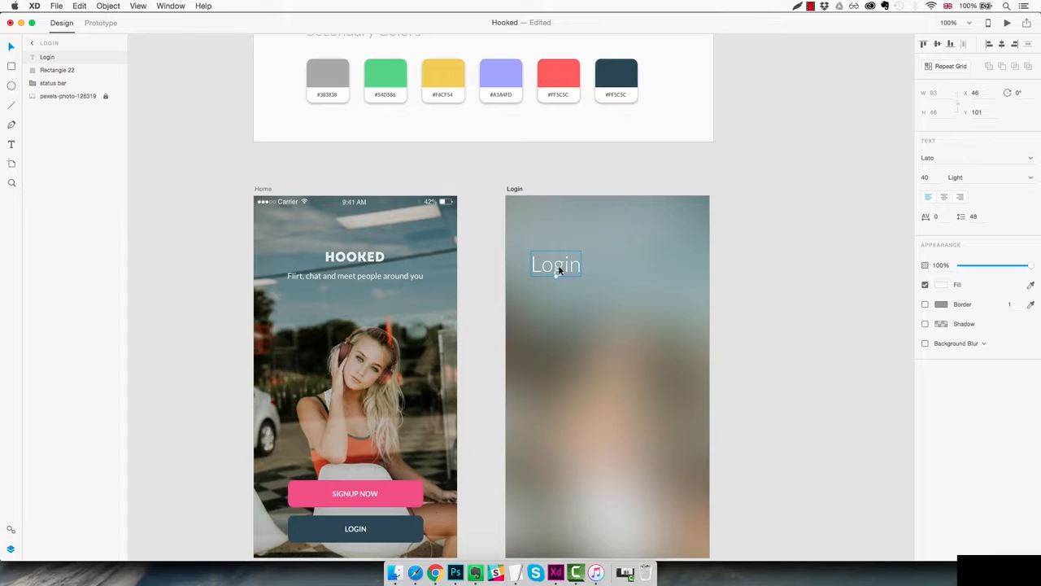
# Duplicate the Login text straight below itself at Y 180 and change the copy's wording to EMAIL ADDRESS
pyautogui.moveTo(558, 270); pyautogui.dragTo(559, 310)
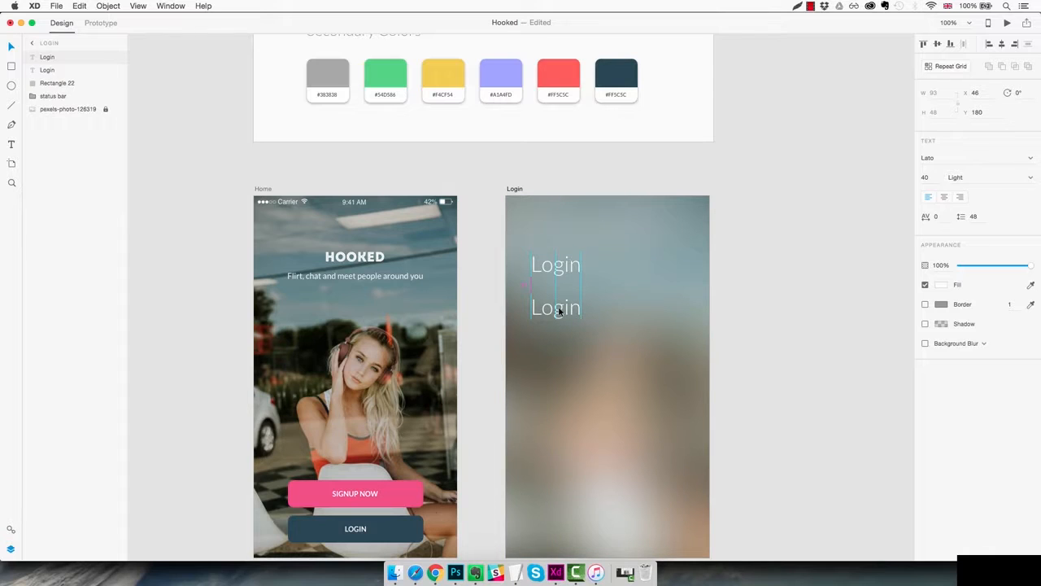
pyautogui.doubleClick(559, 310)
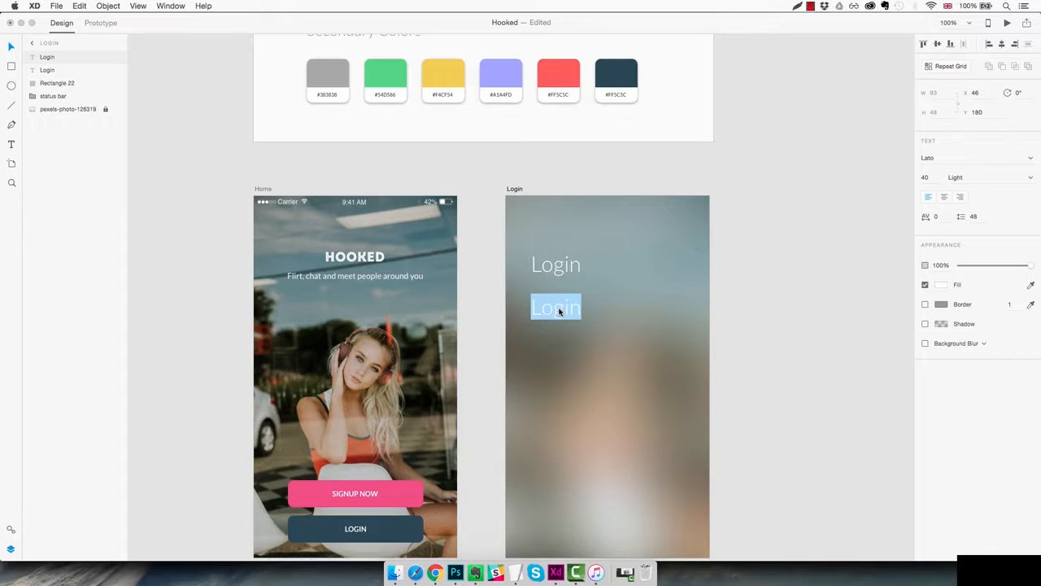
pyautogui.write('EMAIL')
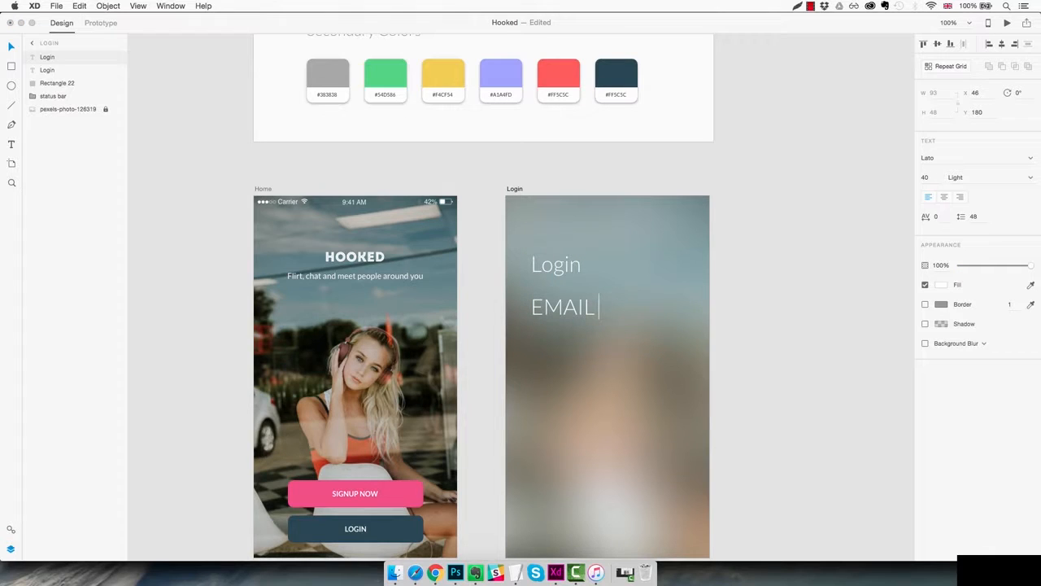
pyautogui.write(' ADDRESS')
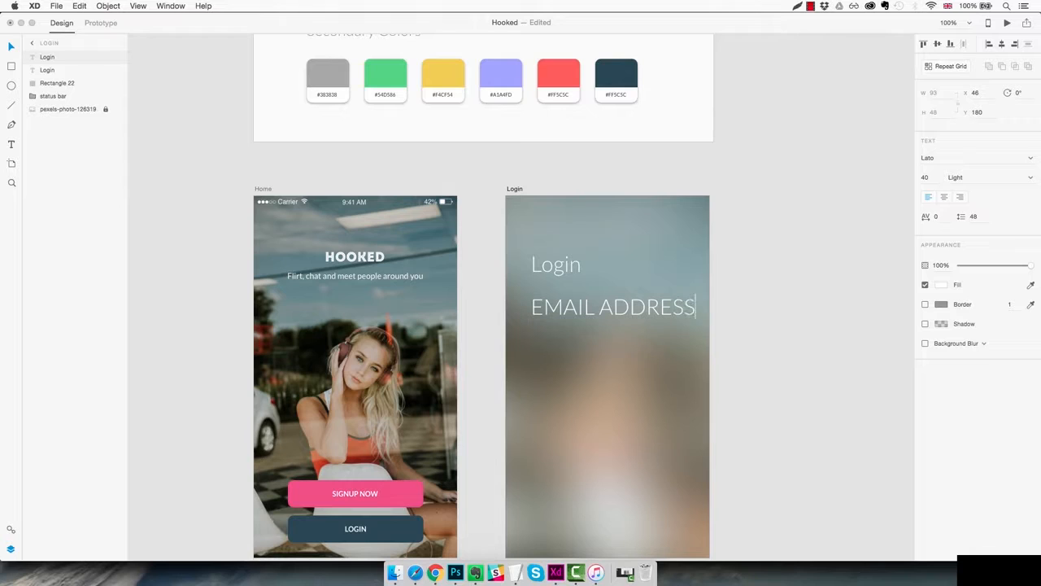
pyautogui.press('Escape')
# Set the EMAIL ADDRESS text's font size to 14 and its font weight to Regular
pyautogui.click(930, 177)
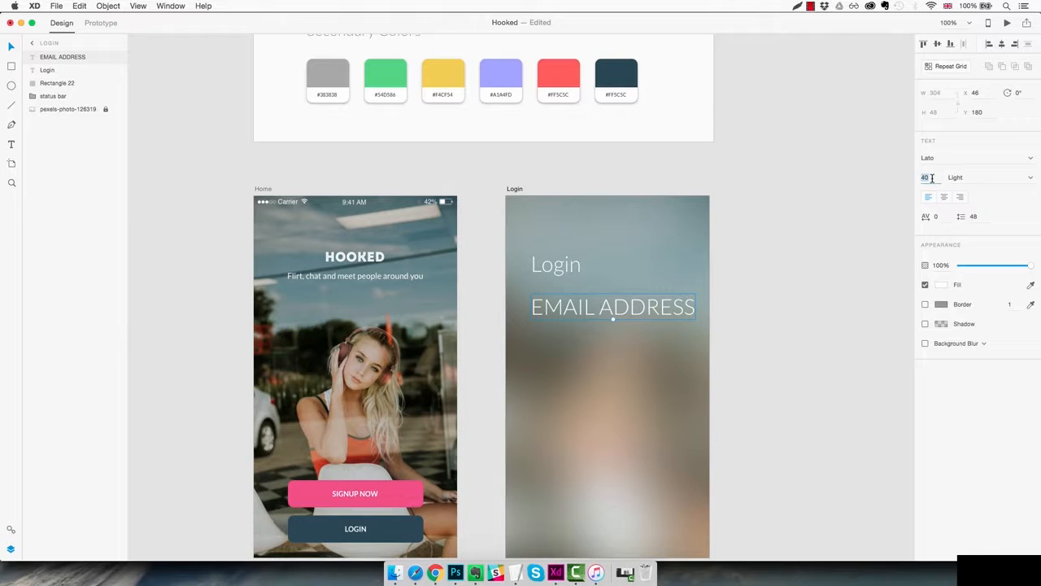
pyautogui.write('20')
pyautogui.press('Return')
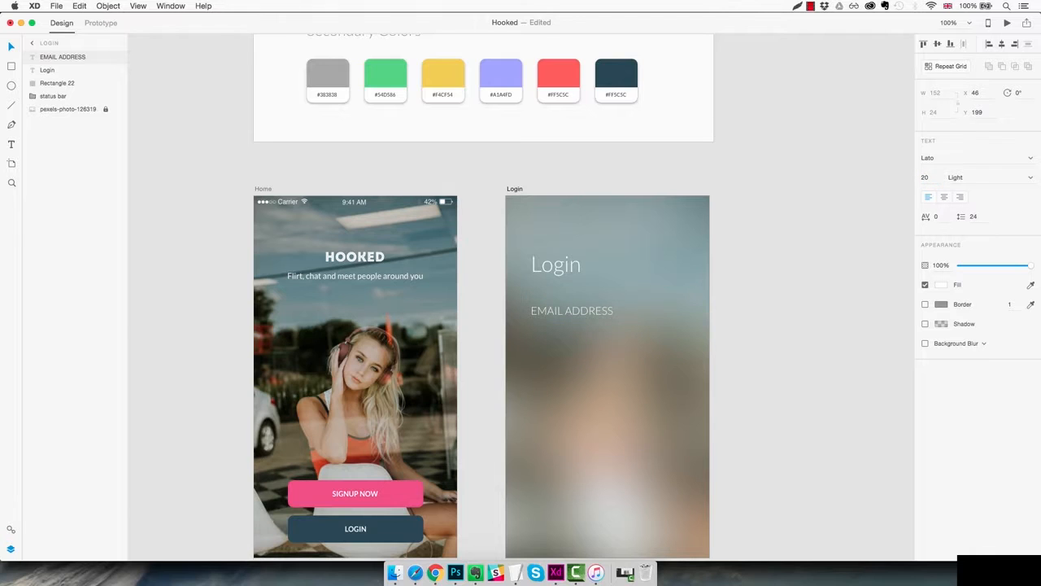
pyautogui.write('16')
pyautogui.press('Return')
pyautogui.write('14')
pyautogui.press('Return')
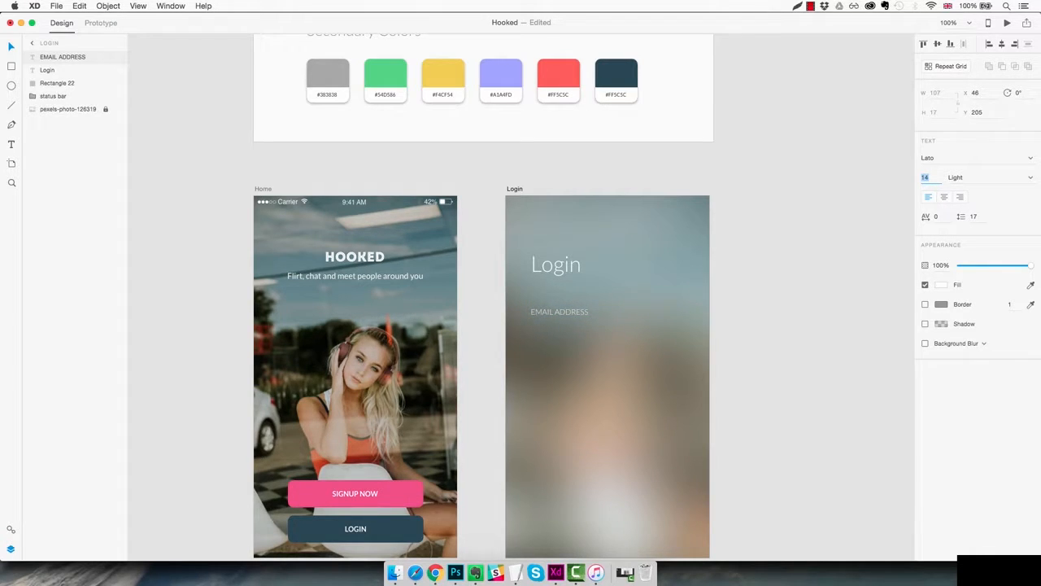
pyautogui.click(1030, 178)
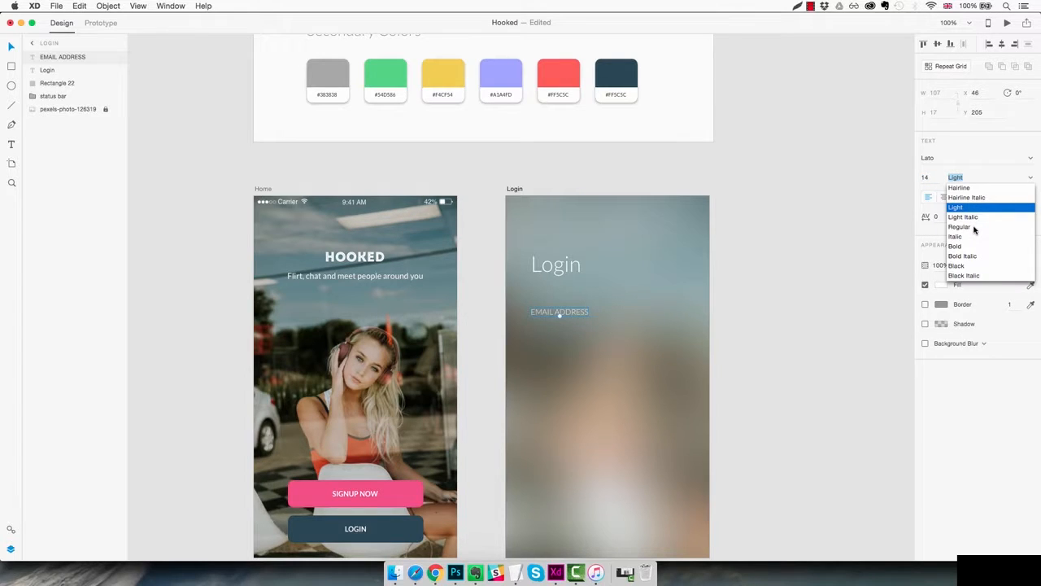
pyautogui.click(973, 228)
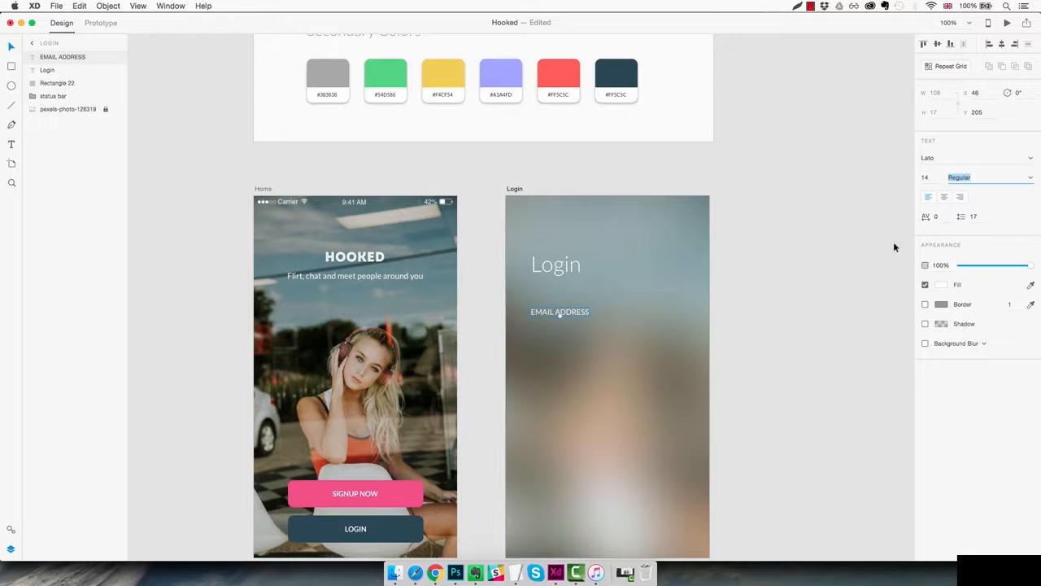
# Offset the EMAIL ADDRESS text from the artboard's left edge to X 49, in line with the Login heading
pyautogui.click(525, 326)
pyautogui.press('z')
pyautogui.click(527, 325)
pyautogui.click(528, 325)
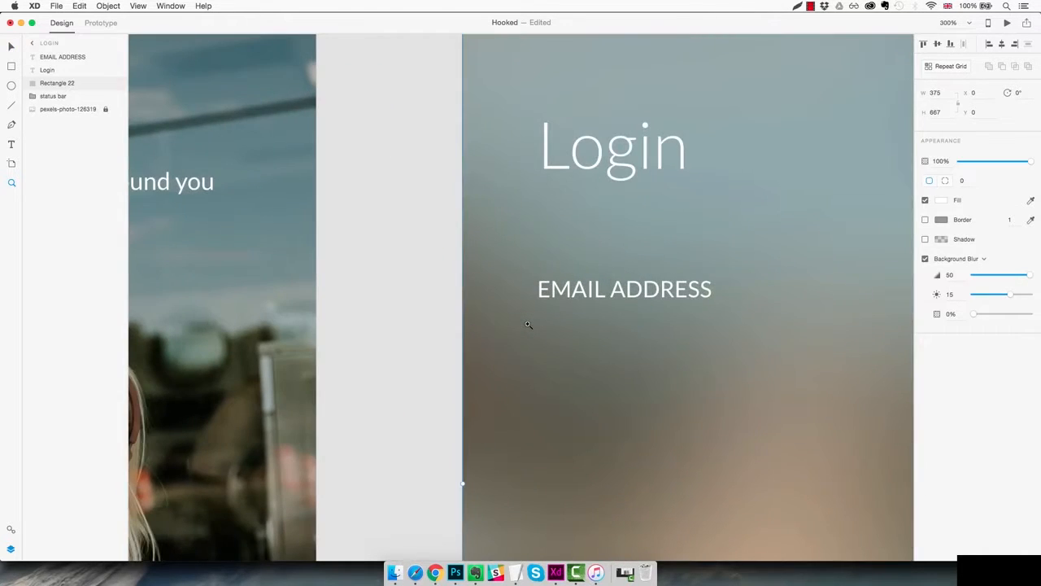
pyautogui.click(528, 325)
pyautogui.press('v')
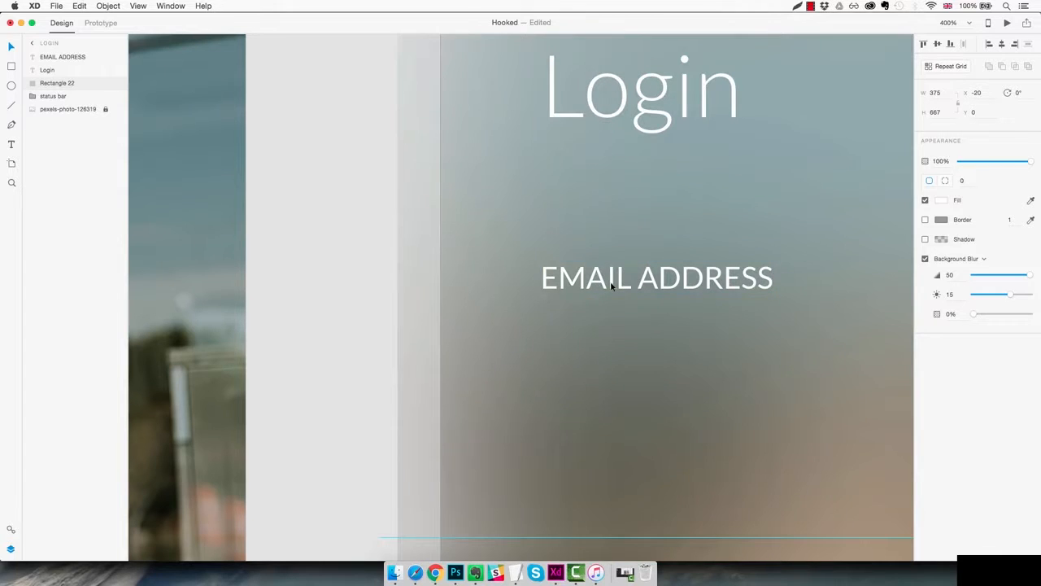
pyautogui.click(611, 285)
pyautogui.moveTo(610, 287); pyautogui.dragTo(518, 281)
pyautogui.press('Left')
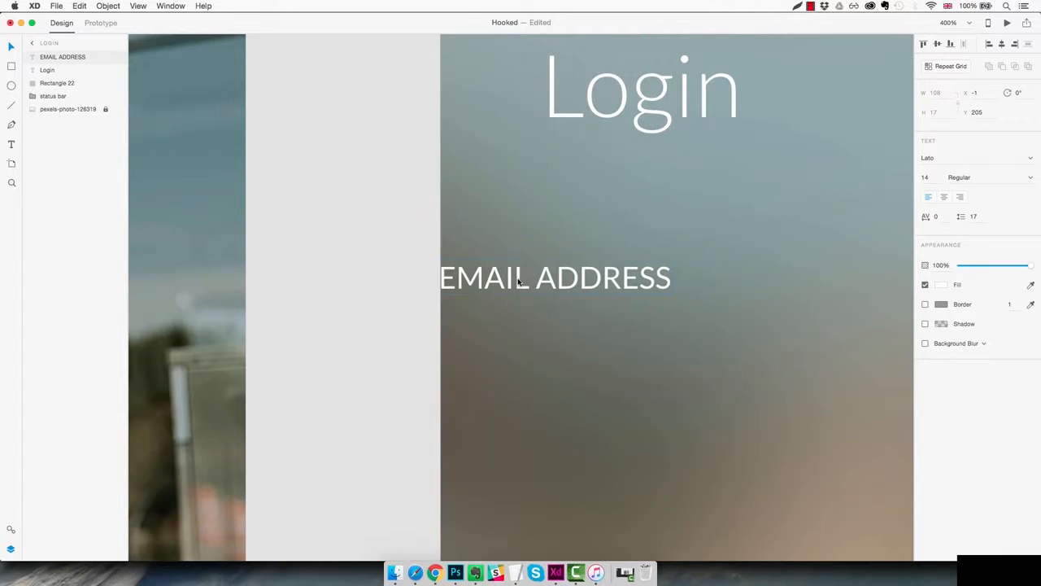
pyautogui.hotkey('shift', 'Right')
pyautogui.hotkey('shift', 'Right')
pyautogui.hotkey('shift', 'Right')
pyautogui.hotkey('shift', 'Right')
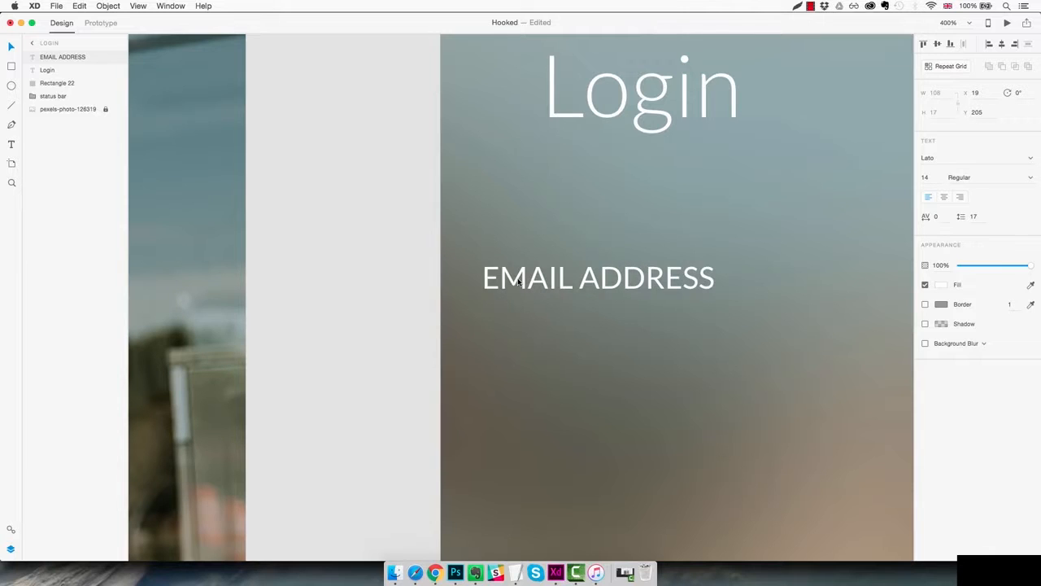
pyautogui.hotkey('shift', 'Right')
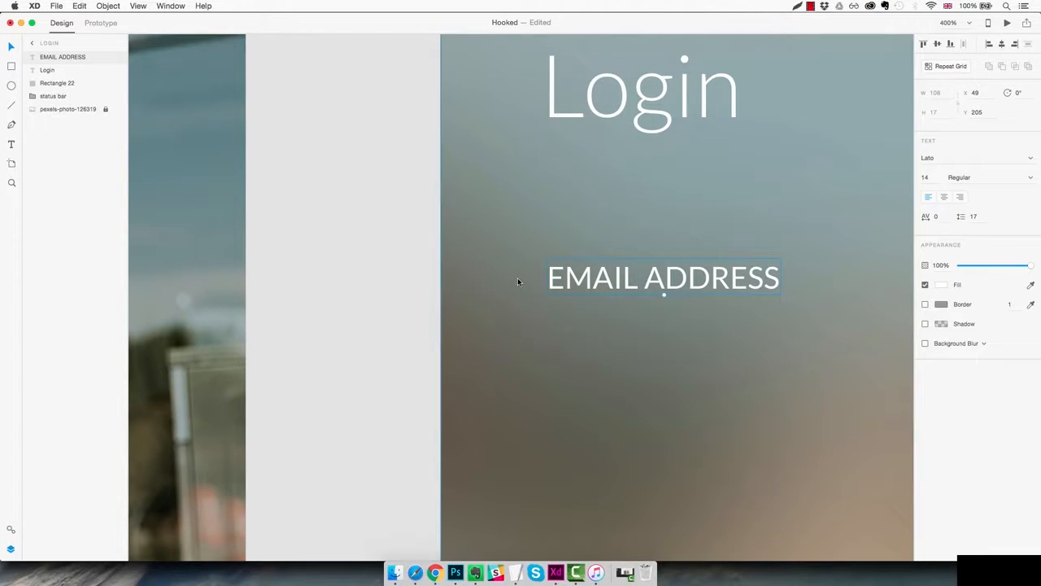
pyautogui.press('super+1')
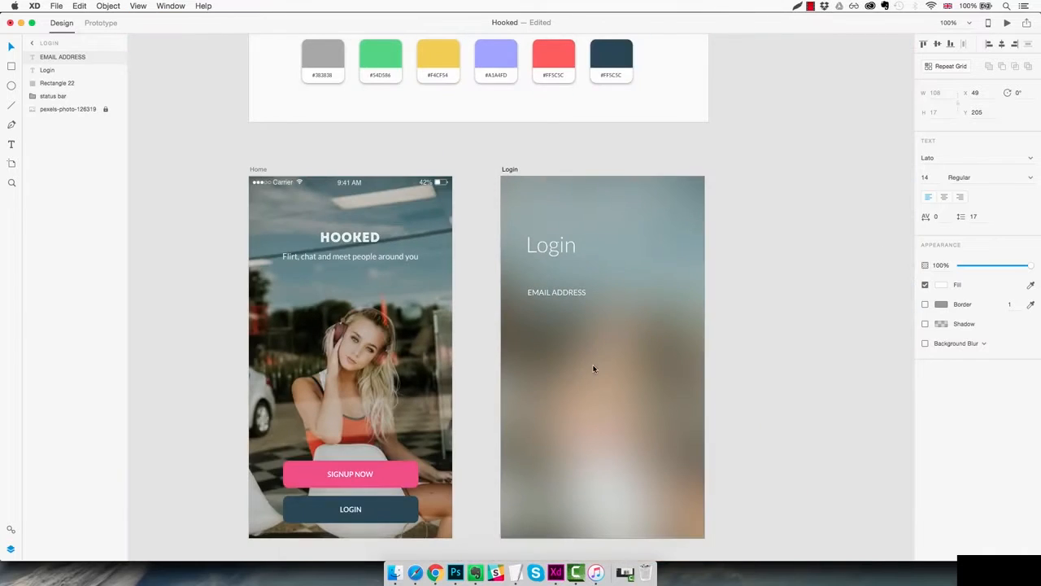
# Lock the full-screen blurred rectangle on the Login artboard and rename its layer BLUR
pyautogui.click(606, 357)
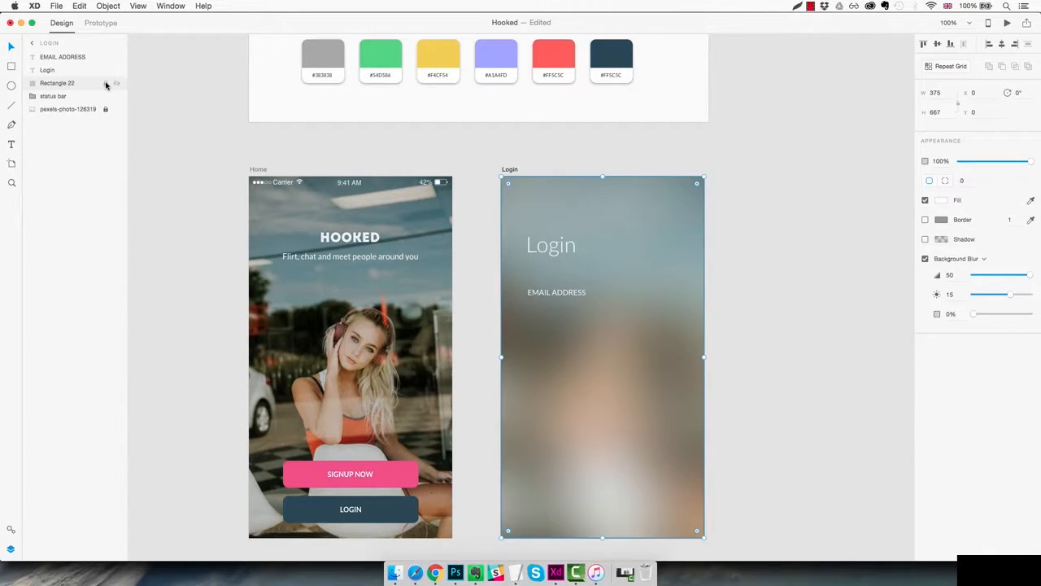
pyautogui.click(106, 84)
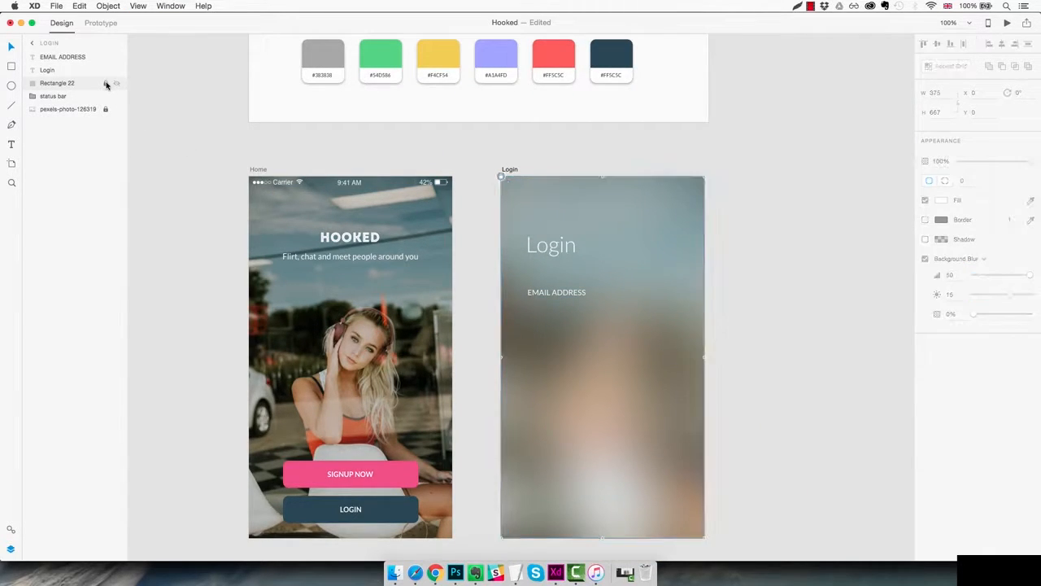
pyautogui.doubleClick(63, 85)
pyautogui.write('BLUR')
pyautogui.press('Return')
# Move the status bar group above all other layers of the Login artboard
pyautogui.moveTo(61, 96); pyautogui.dragTo(64, 55)
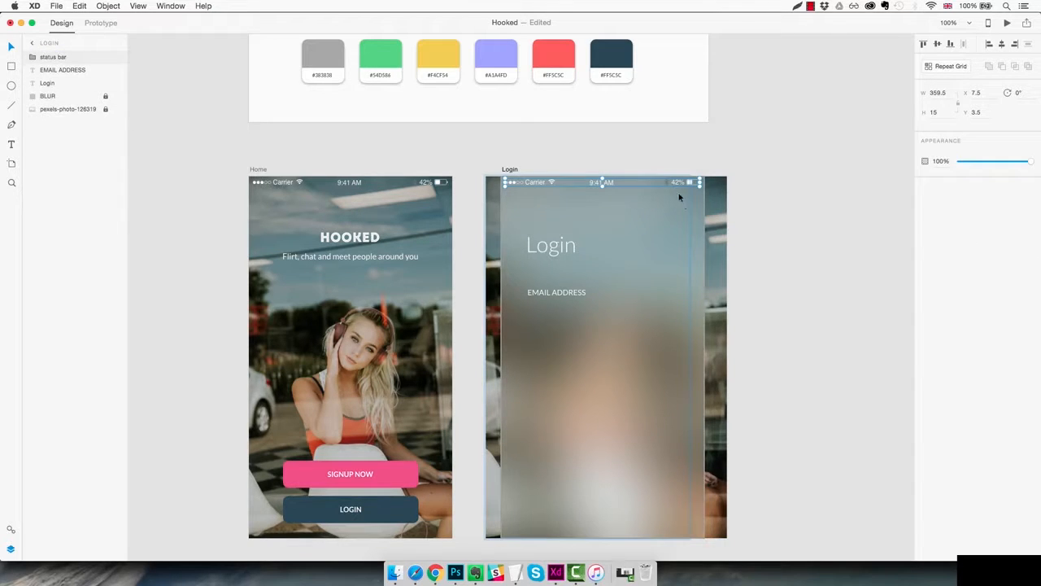
pyautogui.click(636, 164)
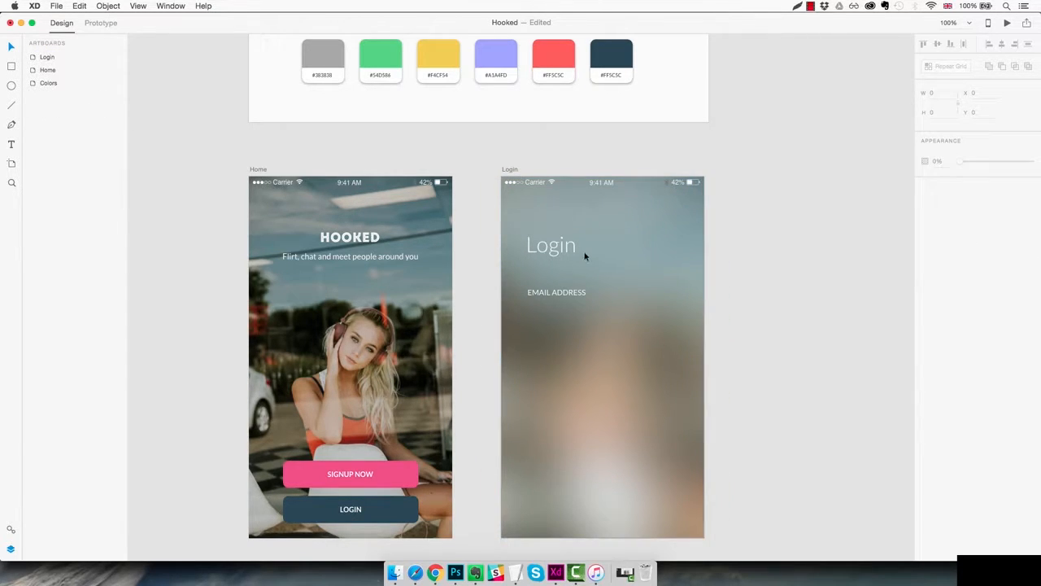
# Duplicate the EMAIL ADDRESS label directly below itself at Y 231 and replace the copy's wording with a lowercase placeholder e-mail address
pyautogui.click(558, 292)
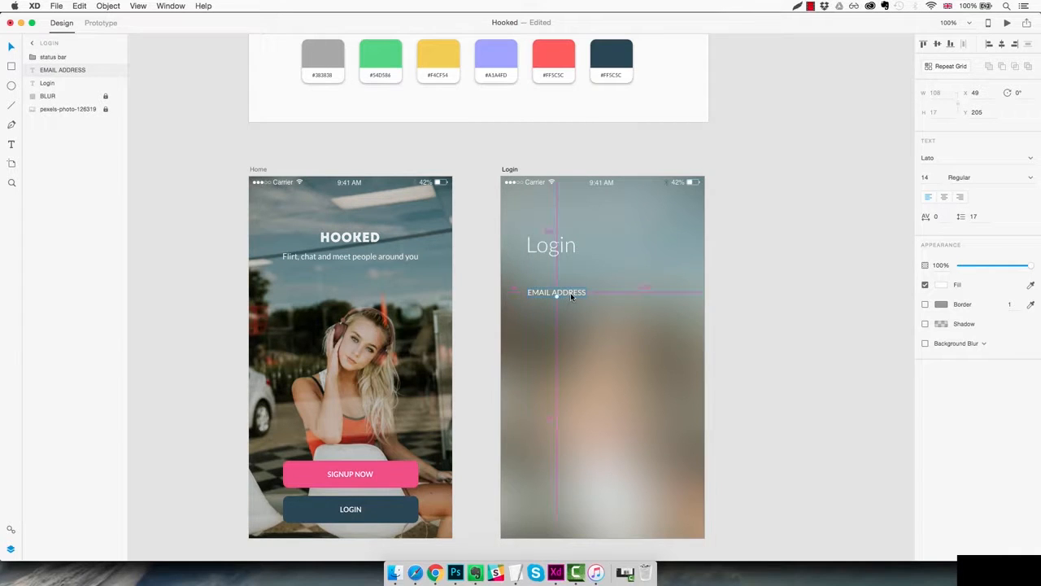
pyautogui.moveTo(560, 294); pyautogui.dragTo(572, 309)
pyautogui.doubleClick(573, 309)
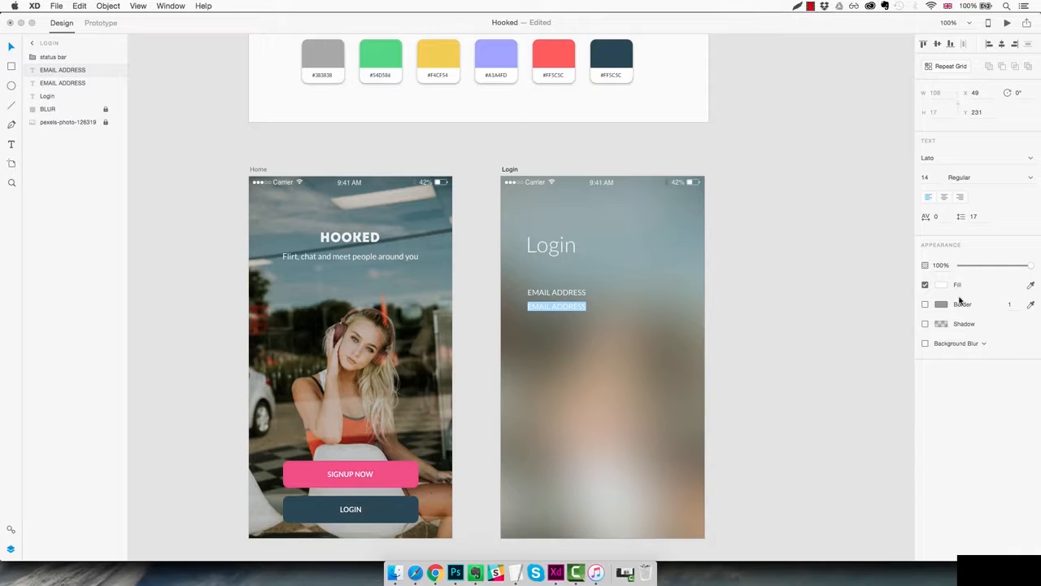
pyautogui.write('ME')
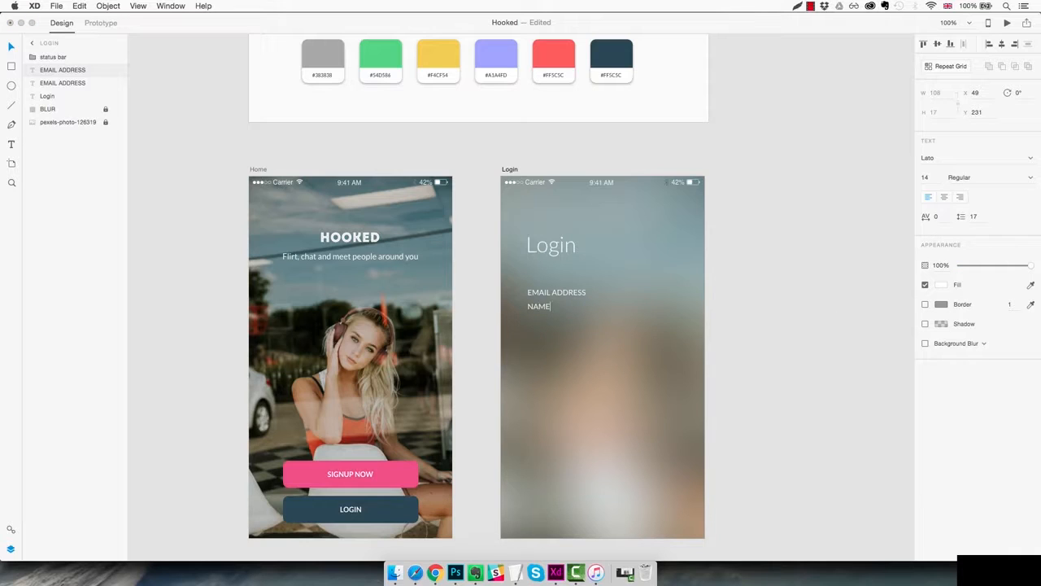
pyautogui.press('BackSpace')
pyautogui.press('BackSpace')
pyautogui.press('BackSpace')
pyautogui.press('BackSpace')
pyautogui.write('name.lastname@gmail.com')
# Reduce the opacity of the placeholder e-mail text to 70%
pyautogui.click(572, 307)
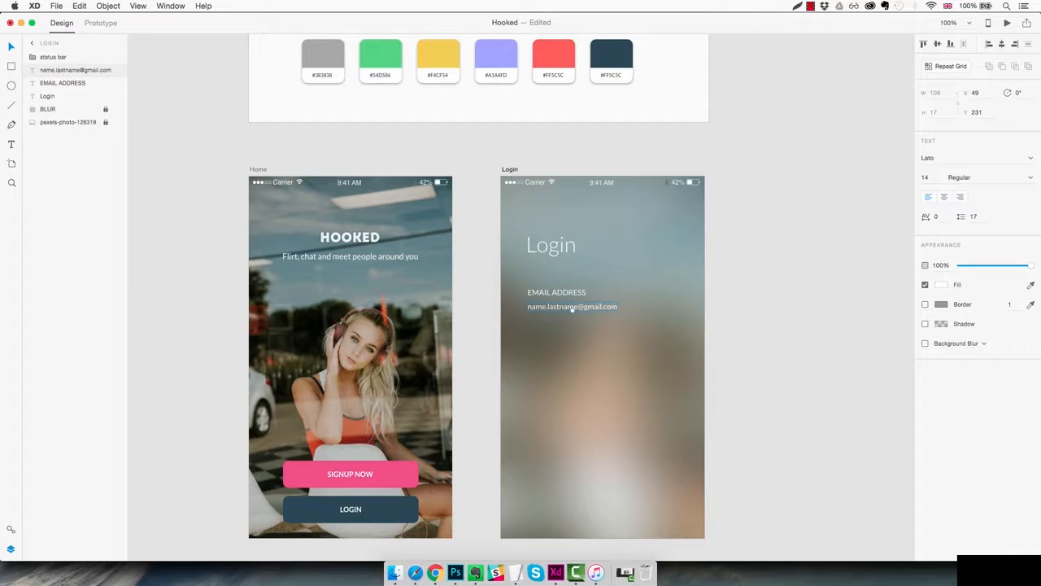
pyautogui.moveTo(1030, 267); pyautogui.dragTo(1009, 268)
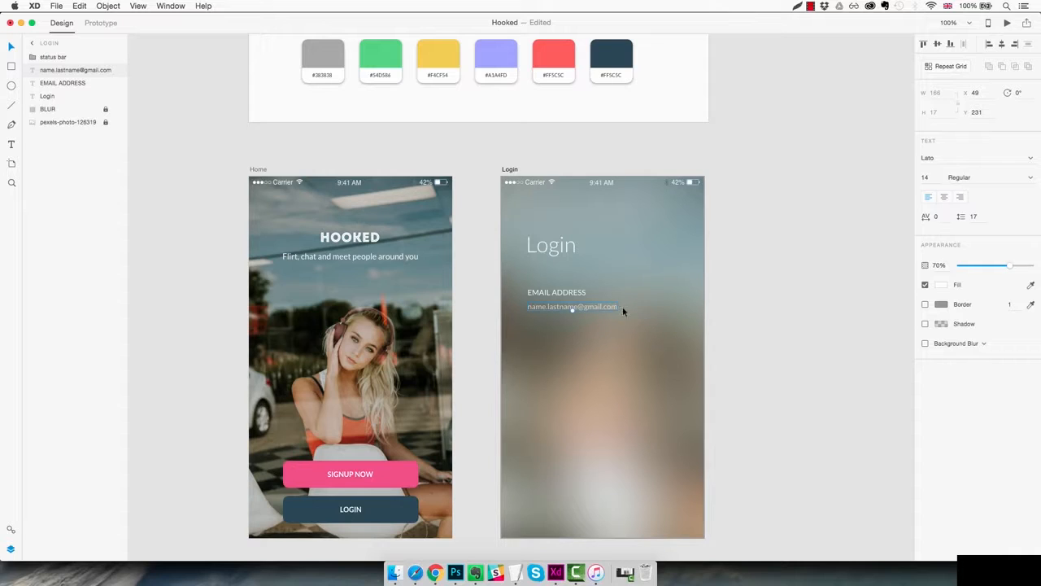
# Draw a horizontal line about 275 wide below the placeholder e-mail text, starting at the text's left edge
pyautogui.click(12, 105)
pyautogui.moveTo(528, 328); pyautogui.dragTo(677, 328)
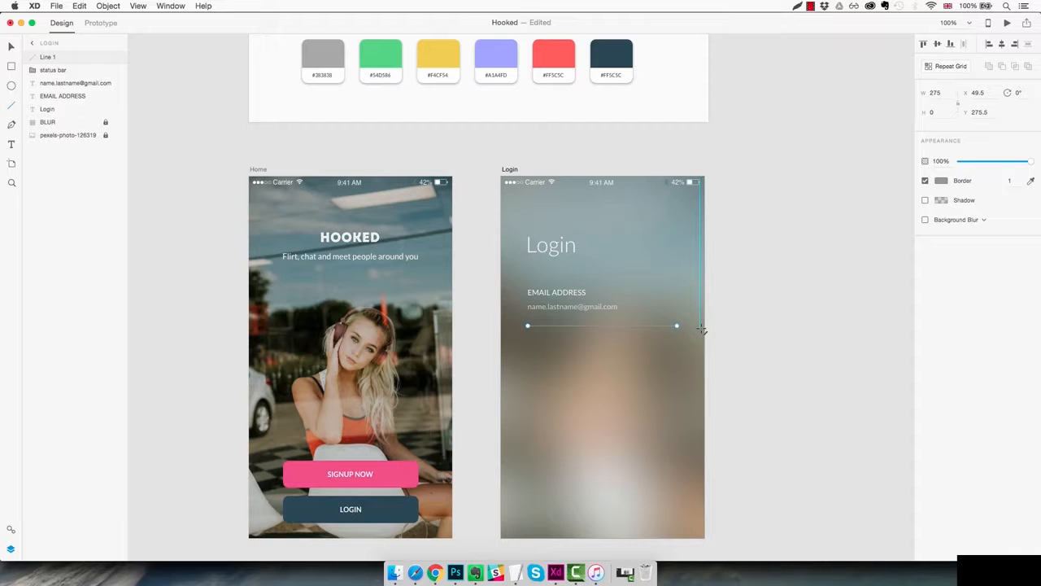
# Set the divider line's border colour to white #FFFFFF and its opacity to 30%
pyautogui.click(944, 183)
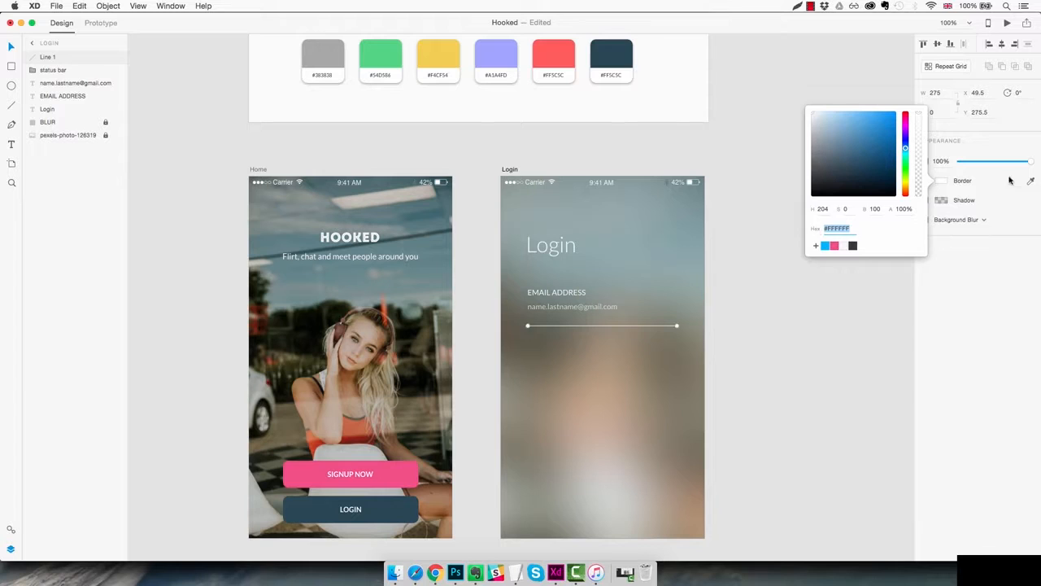
pyautogui.moveTo(1030, 162); pyautogui.dragTo(983, 162)
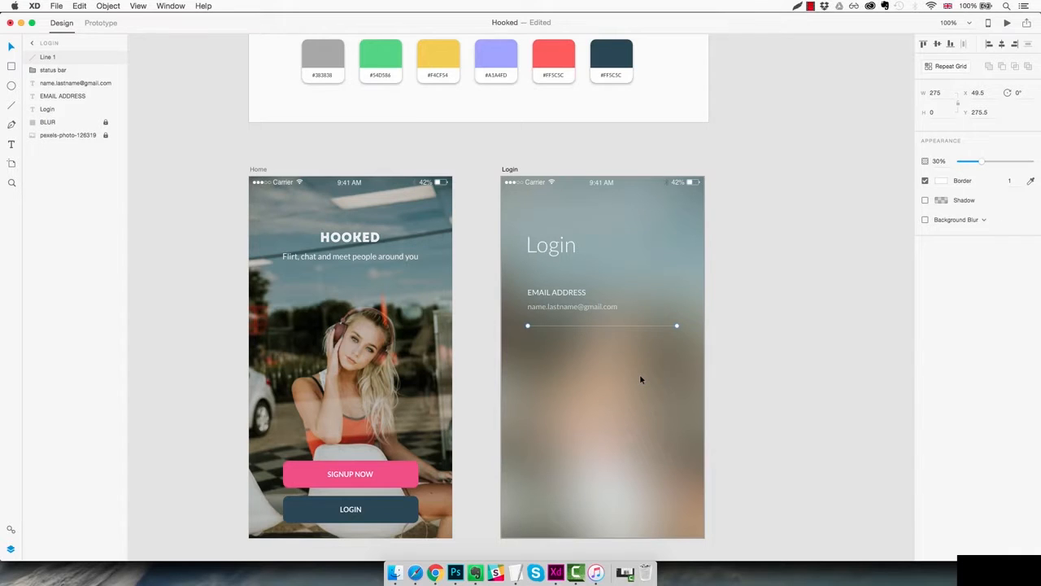
pyautogui.click(607, 375)
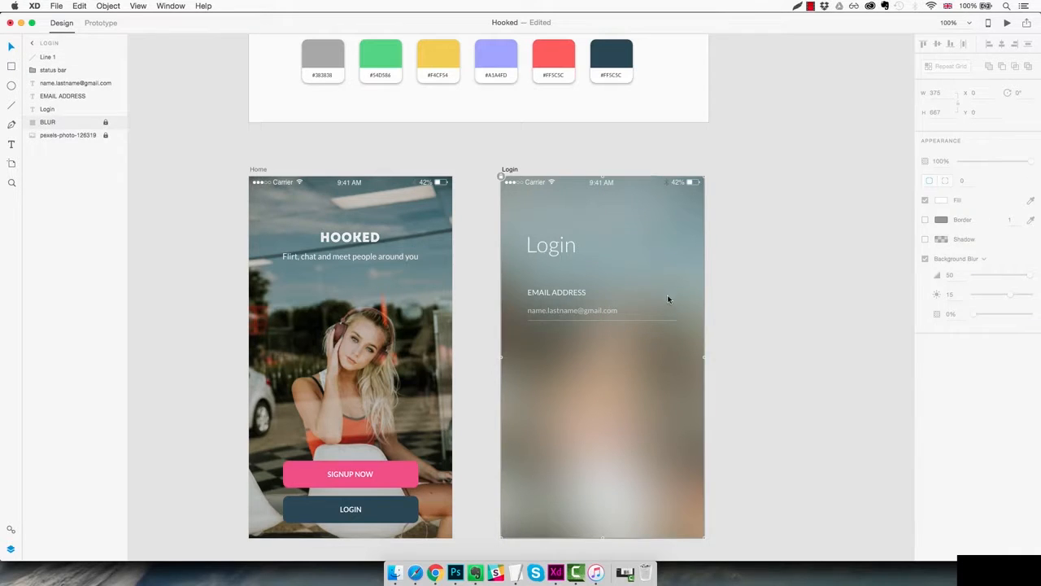
# Group the EMAIL ADDRESS label, placeholder e-mail text and divider line, and name the group Field1
pyautogui.moveTo(667, 285); pyautogui.dragTo(543, 329)
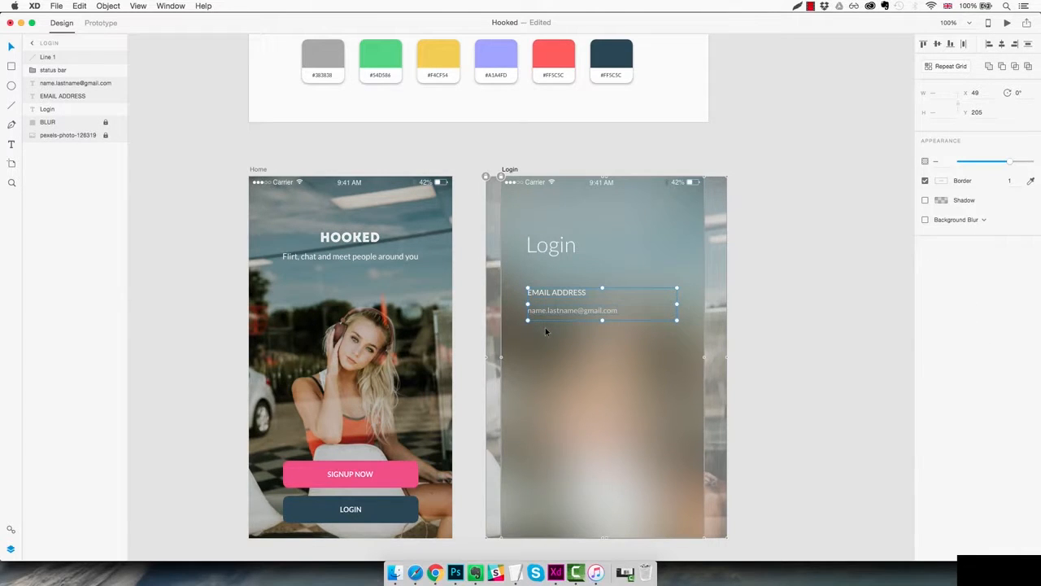
pyautogui.press('super+g')
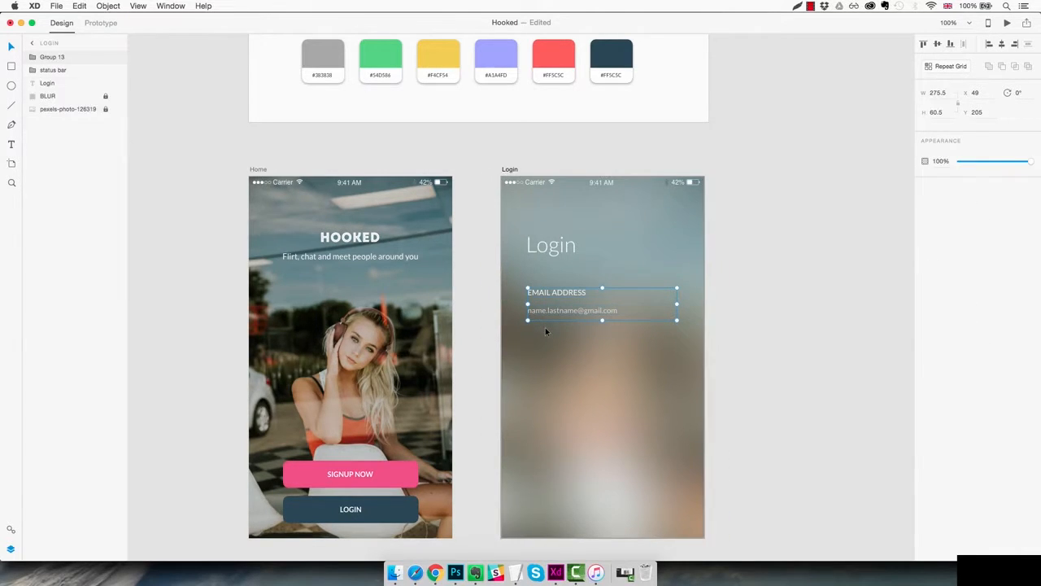
pyautogui.doubleClick(55, 57)
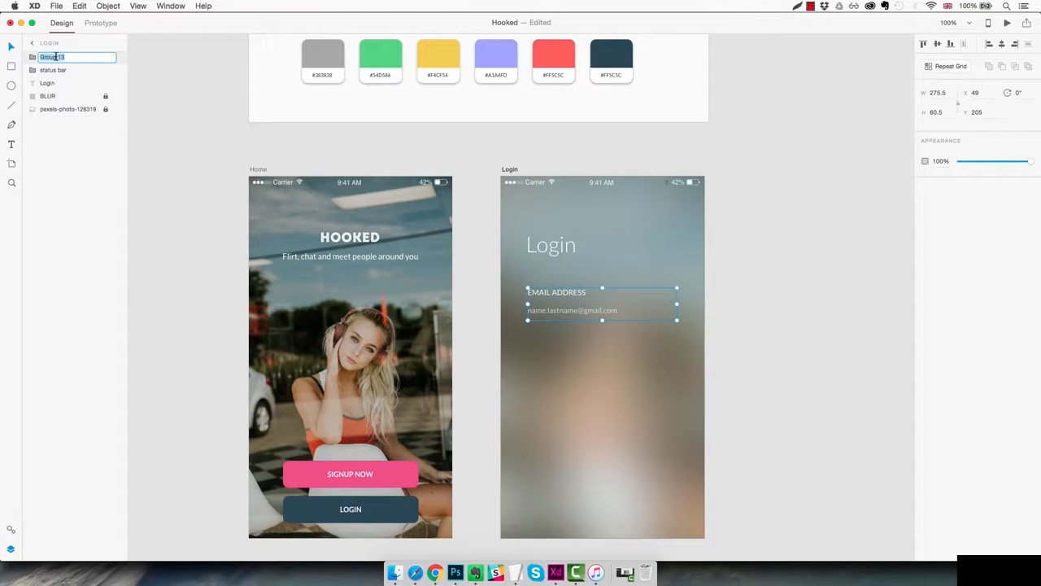
pyautogui.write('Field1')
pyautogui.press('Return')
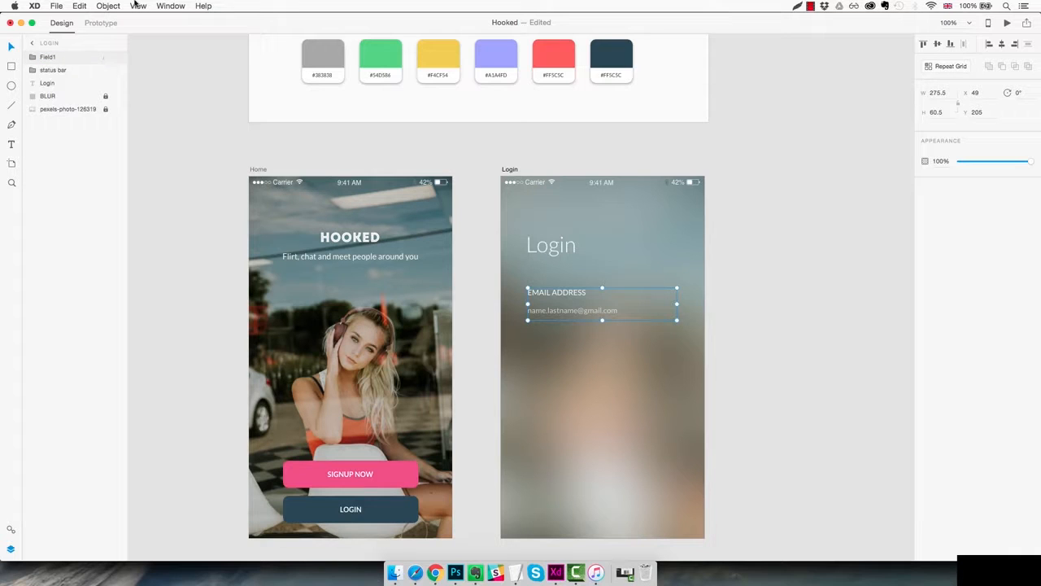
# Move the Field1 group below the status bar and the Login heading in the layer order
pyautogui.moveTo(56, 72)
pyautogui.mouseDown()
pyautogui.moveTo(60, 57)
pyautogui.moveTo(54, 72)
pyautogui.mouseUp()
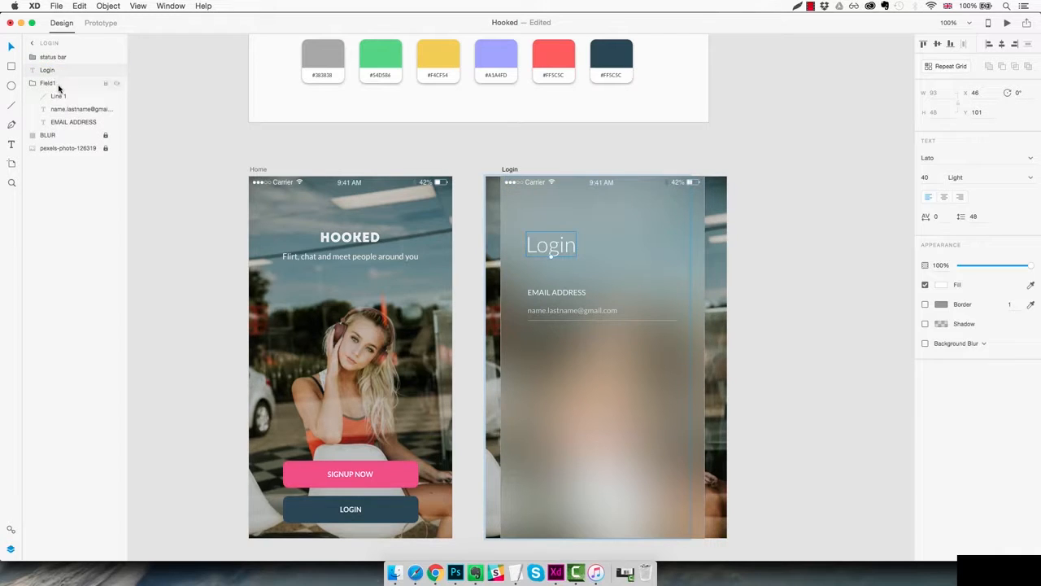
pyautogui.click(582, 294)
pyautogui.click(591, 359)
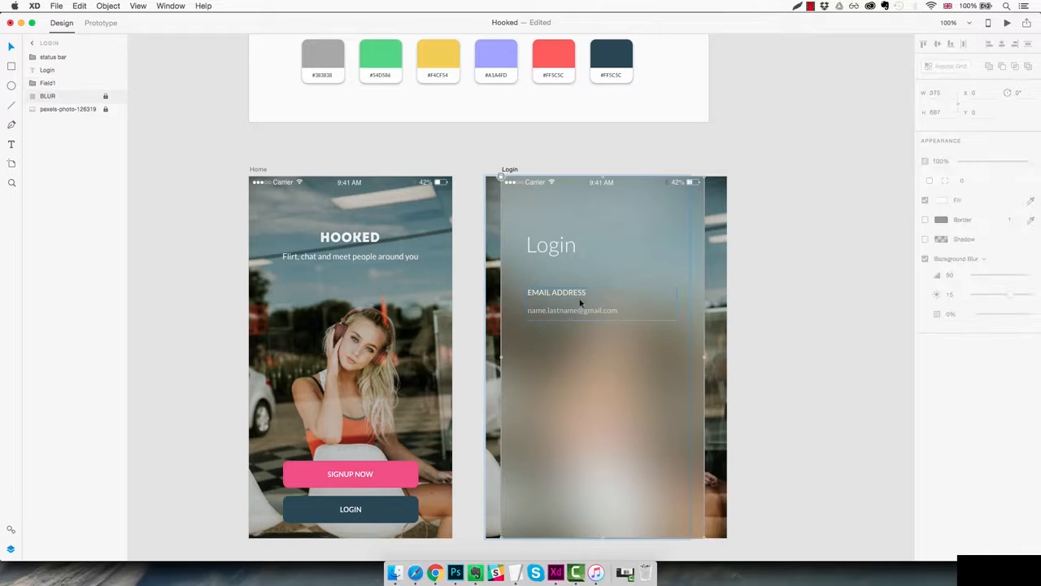
pyautogui.click(825, 242)
# Duplicate the Field1 group directly below itself and align the copy at X 49, Y 301
pyautogui.click(584, 321)
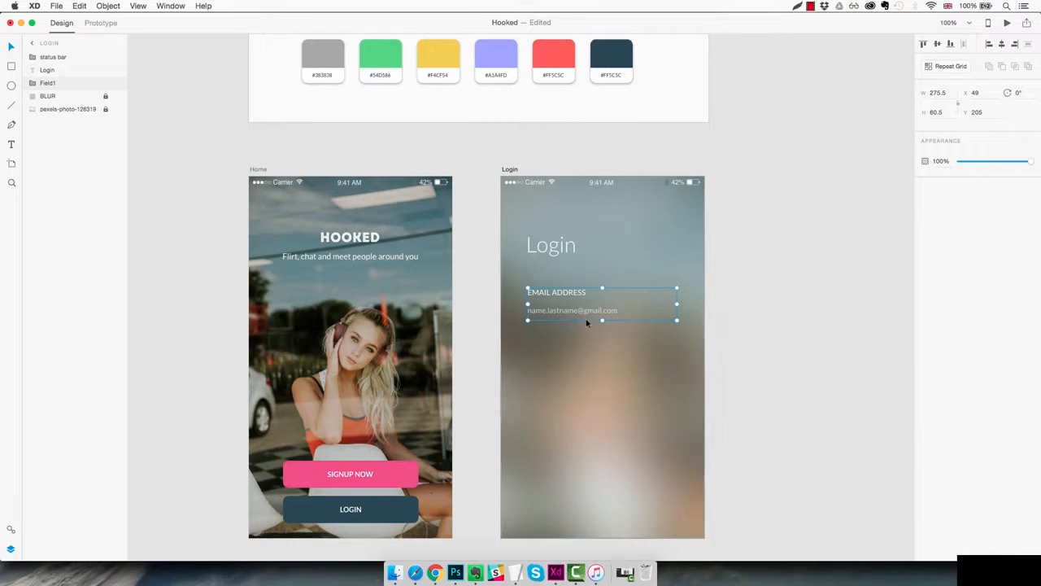
pyautogui.moveTo(574, 313)
pyautogui.mouseDown()
pyautogui.moveTo(568, 370)
pyautogui.moveTo(580, 309)
pyautogui.mouseUp()
pyautogui.click(613, 358)
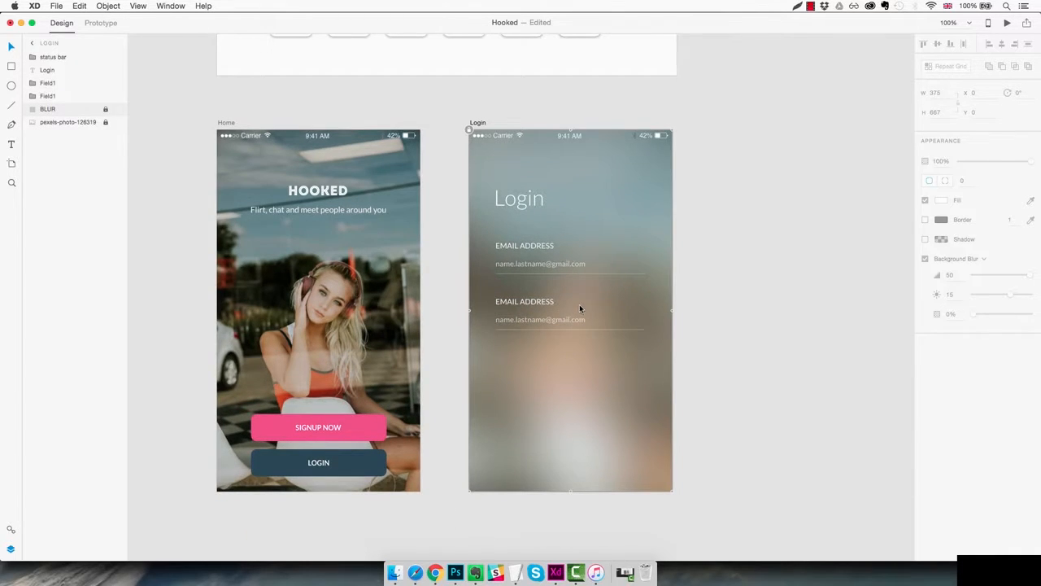
pyautogui.click(559, 309)
pyautogui.press('Up')
pyautogui.press('Up')
pyautogui.press('Up')
pyautogui.press('Up')
pyautogui.press('Up')
pyautogui.press('Up')
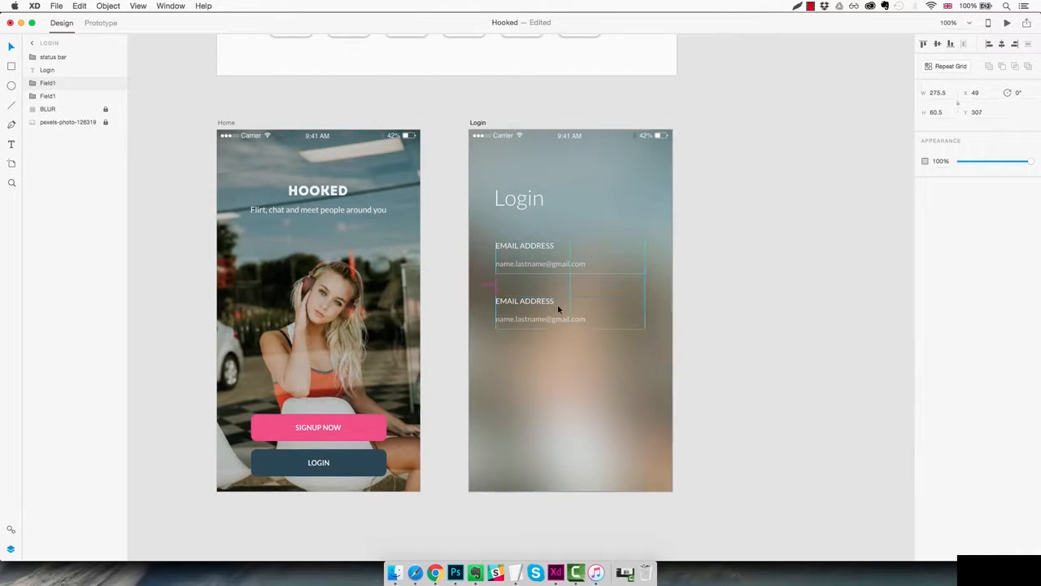
pyautogui.press('Up')
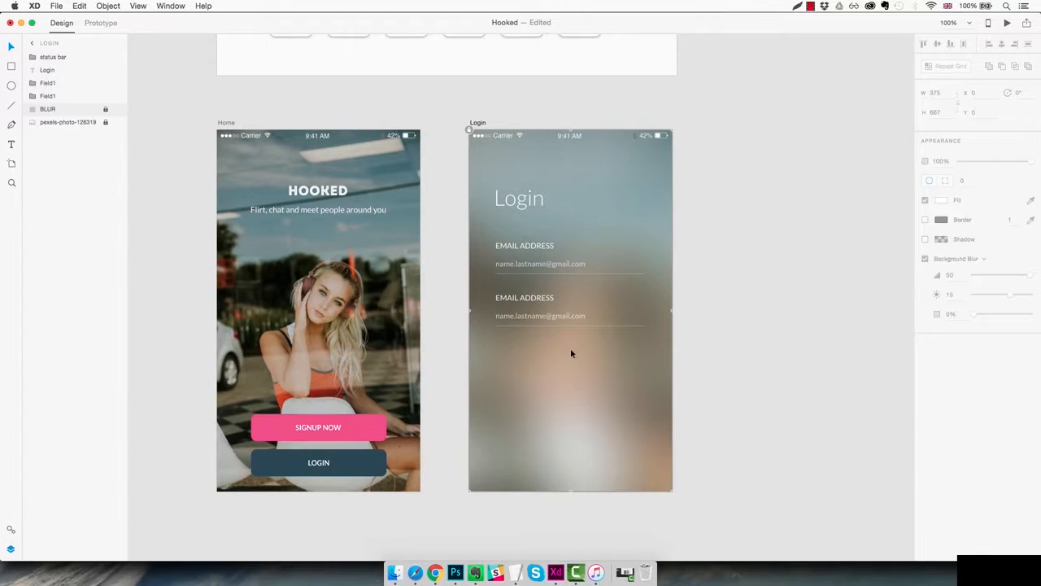
# Change the label of the lower field group to PASSWORD
pyautogui.doubleClick(547, 299)
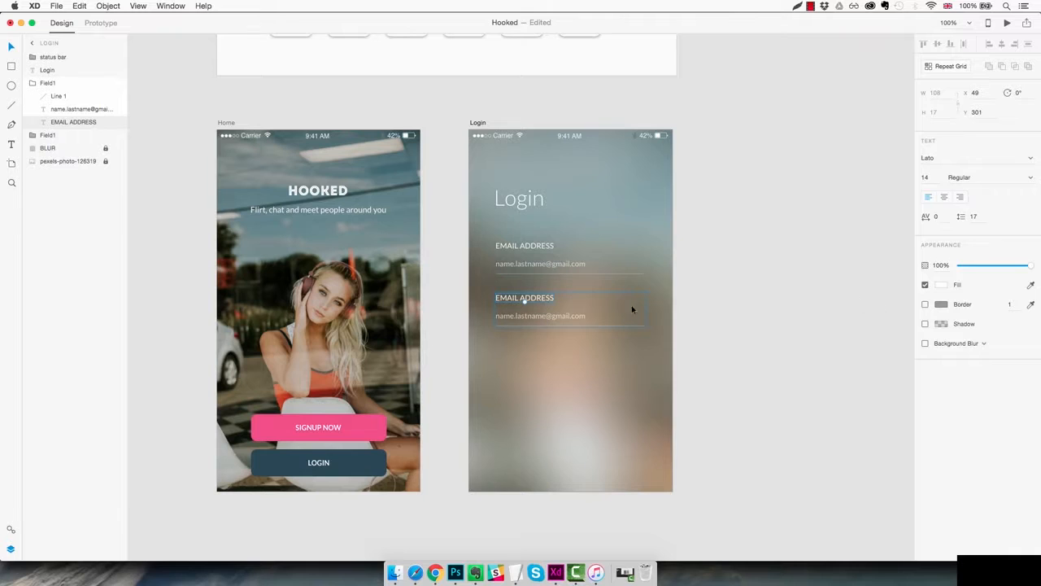
pyautogui.doubleClick(548, 299)
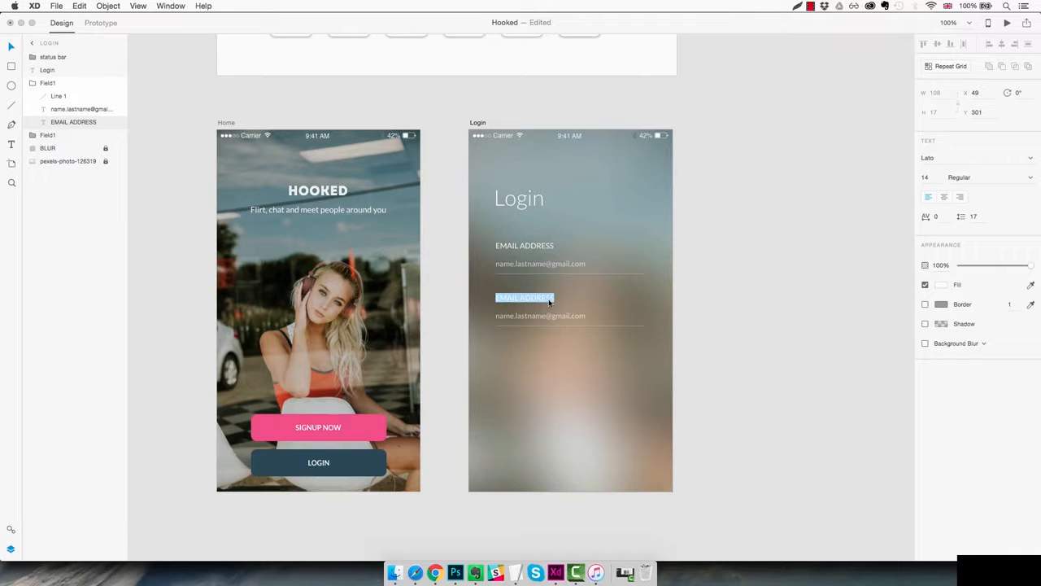
pyautogui.write('PASSWORD')
pyautogui.click(561, 312)
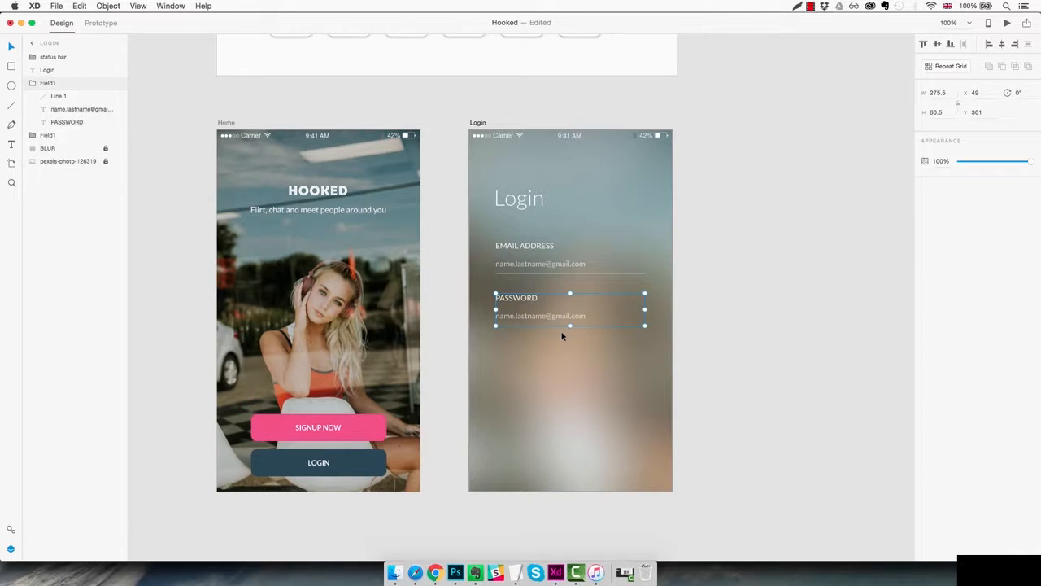
# Delete the placeholder e-mail text from the PASSWORD field group
pyautogui.click(559, 329)
pyautogui.doubleClick(557, 315)
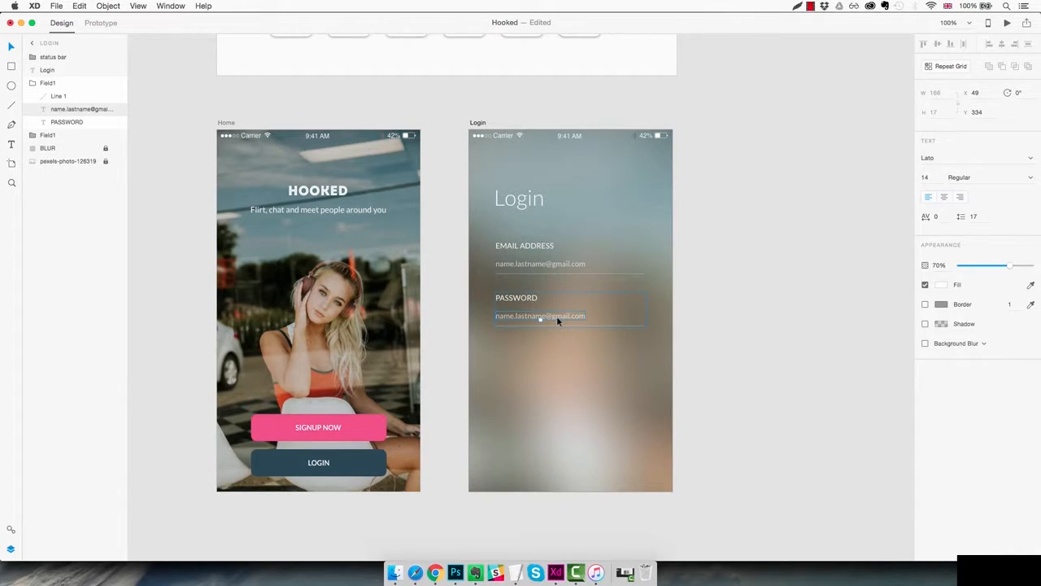
pyautogui.press('Delete')
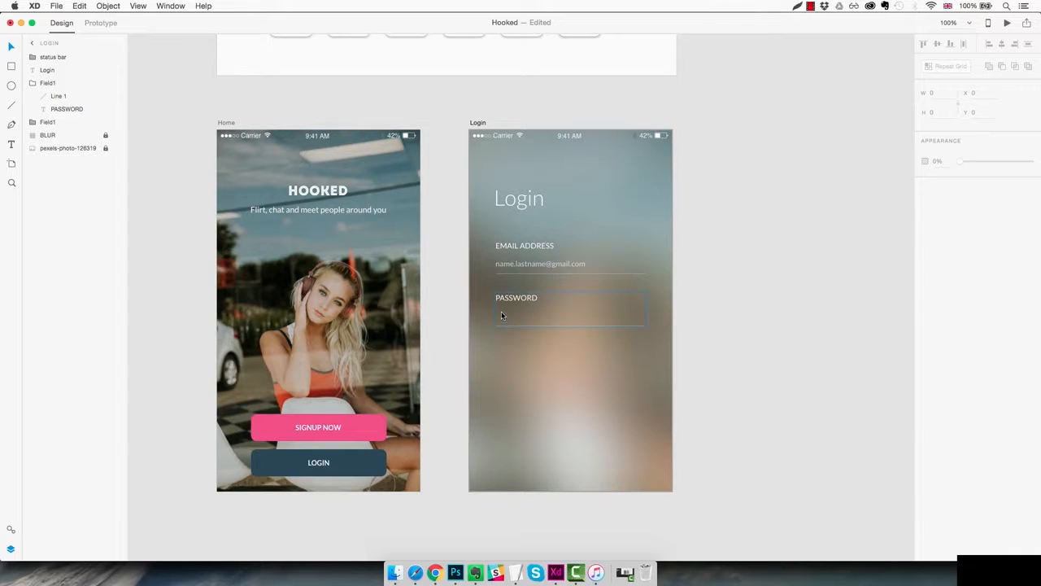
# Draw a white 8 by 8 circle without a border beneath the PASSWORD label, above the divider line
pyautogui.press('e')
pyautogui.press('z')
pyautogui.click(513, 319)
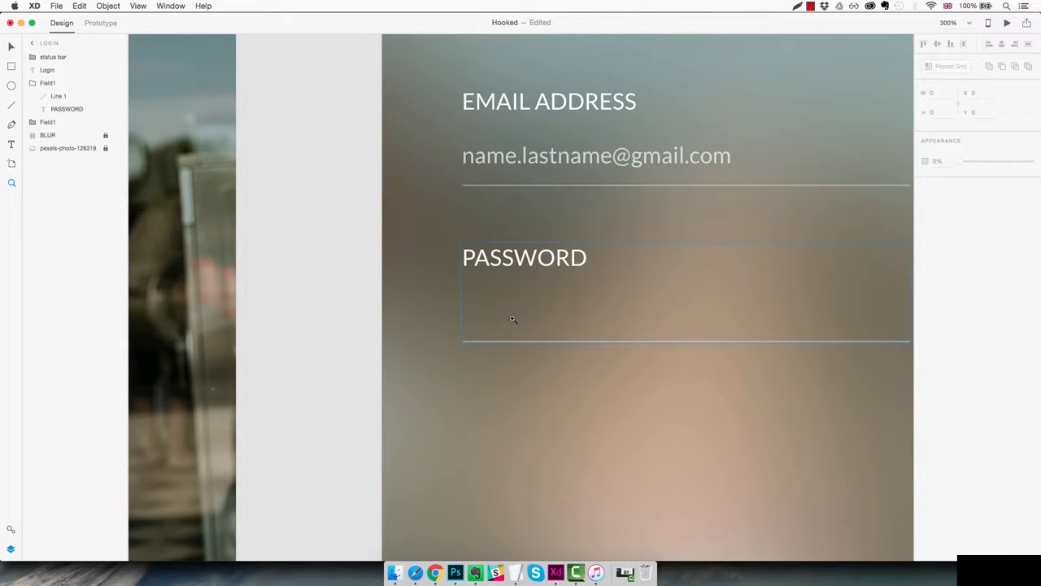
pyautogui.press('e')
pyautogui.moveTo(472, 316); pyautogui.dragTo(495, 336)
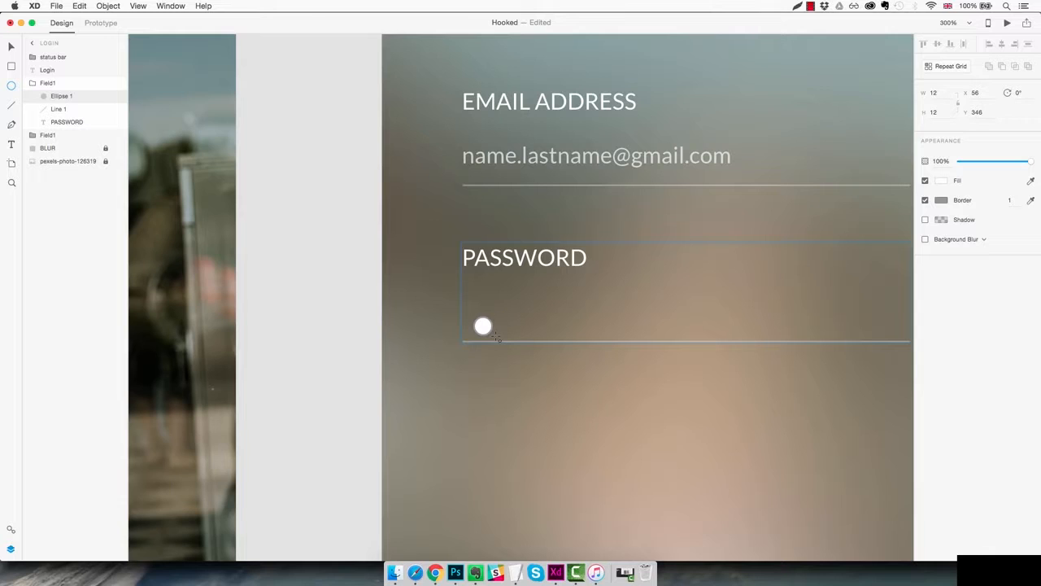
pyautogui.moveTo(496, 337); pyautogui.dragTo(489, 331)
pyautogui.click(925, 201)
# Turn the circle into a horizontal repeat grid of eight dots and tighten the spacing between them
pyautogui.click(957, 68)
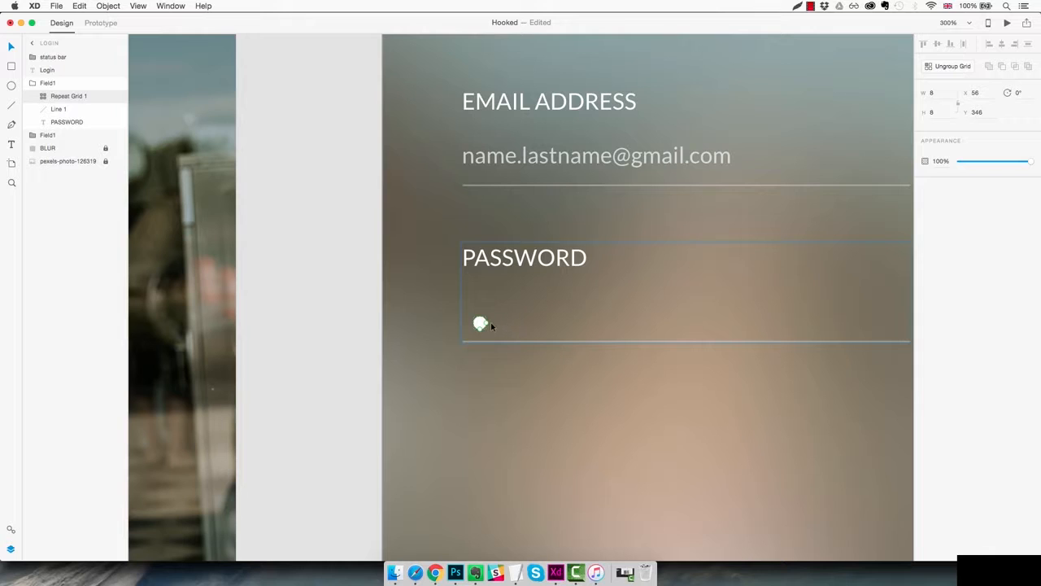
pyautogui.moveTo(487, 324); pyautogui.dragTo(807, 323)
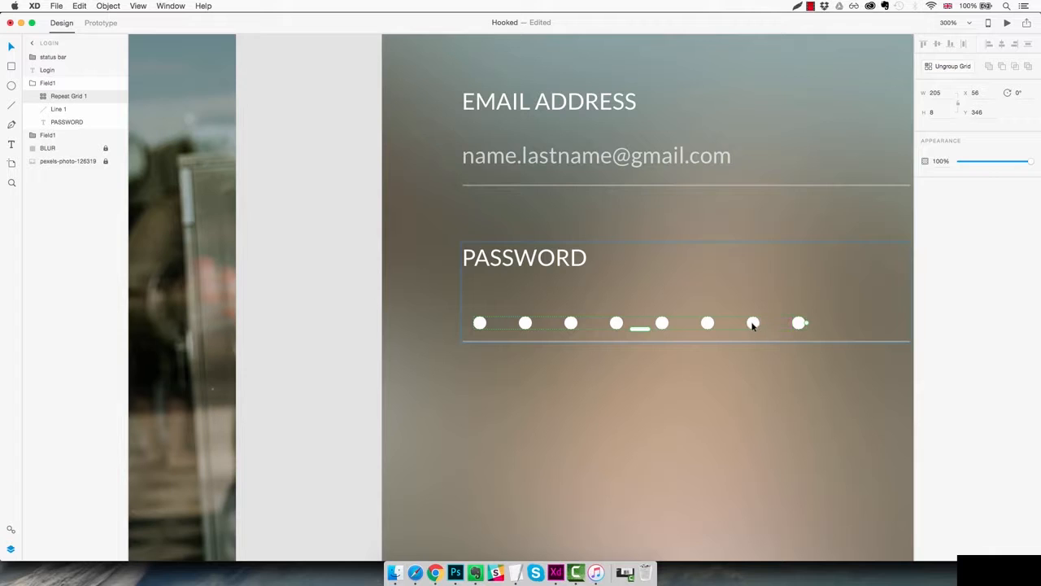
pyautogui.moveTo(743, 321); pyautogui.dragTo(608, 324)
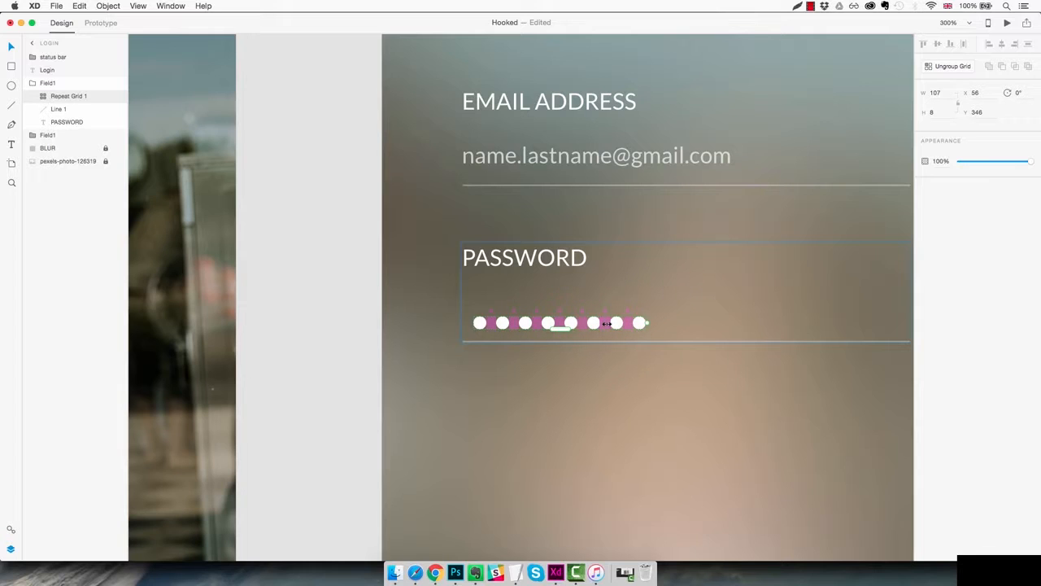
pyautogui.click(671, 355)
# Move the repeat grid of password dots to X 50, in line with the PASSWORD label's left edge
pyautogui.press('super+1')
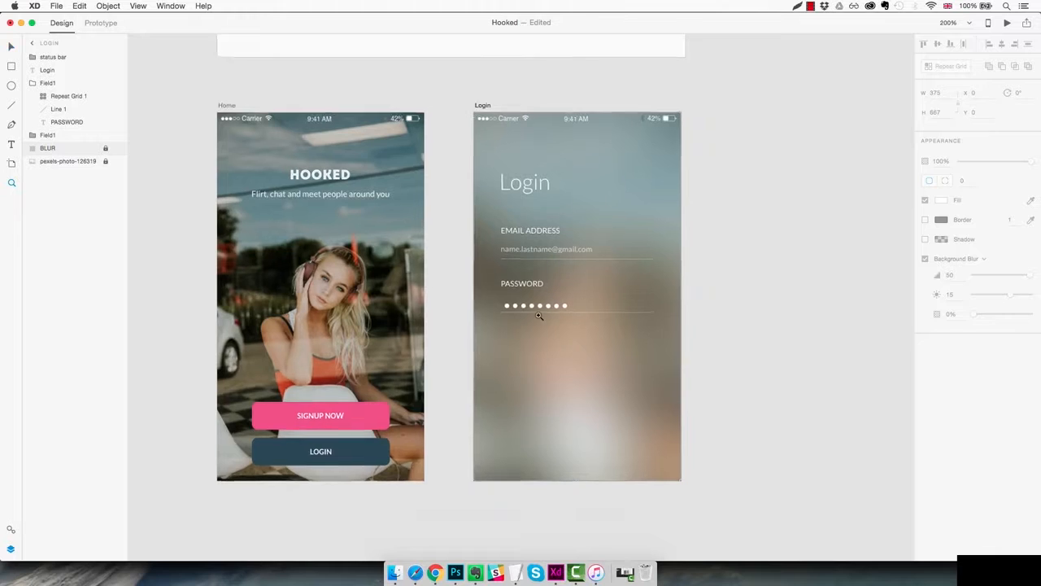
pyautogui.scroll(5, 536, 306)
pyautogui.doubleClick(543, 289)
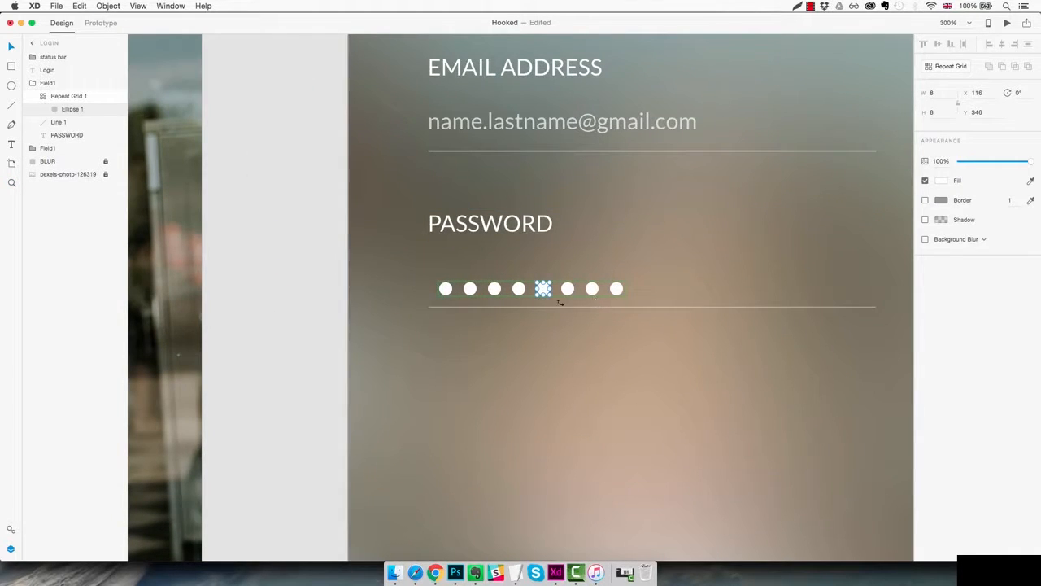
pyautogui.click(91, 97)
pyautogui.press('Left')
pyautogui.press('Left')
pyautogui.press('Left')
pyautogui.press('Left')
pyautogui.press('Left')
pyautogui.press('Left')
pyautogui.press('Left')
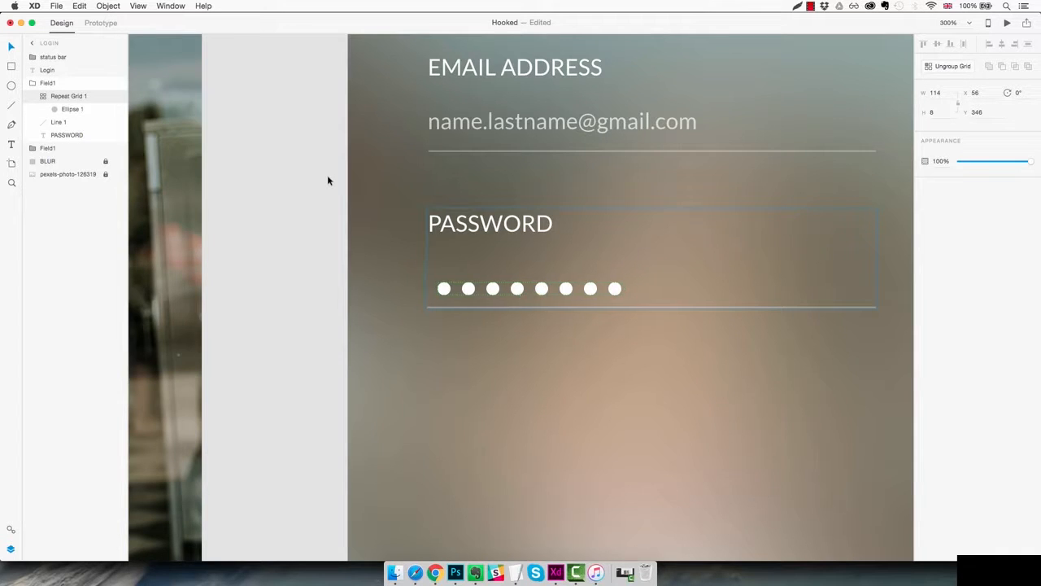
pyautogui.press('Right')
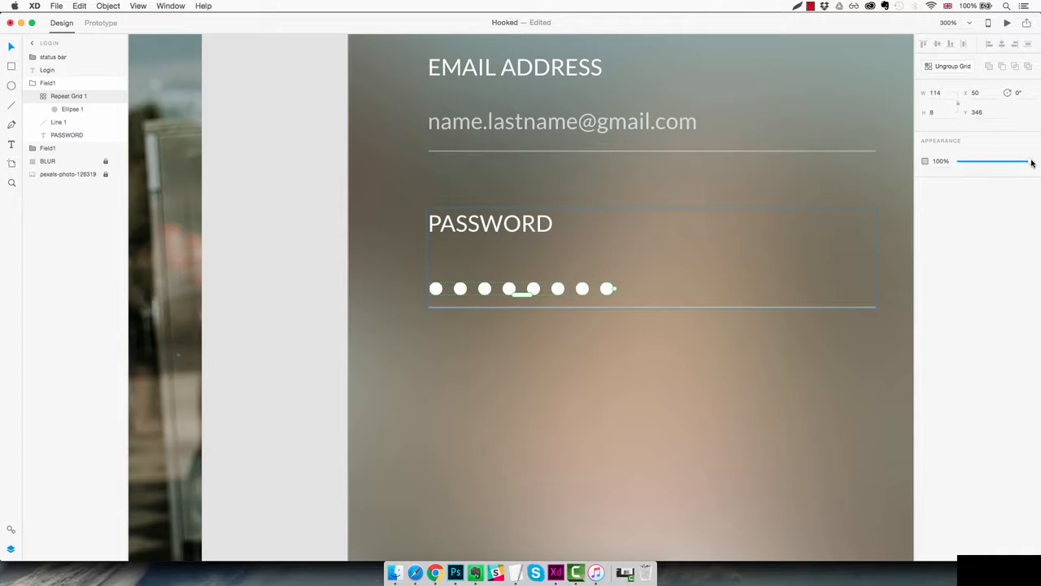
# Reduce the opacity of the password dots to 70% and nudge them slightly upwards, away from the divider line
pyautogui.moveTo(1032, 161); pyautogui.dragTo(1012, 160)
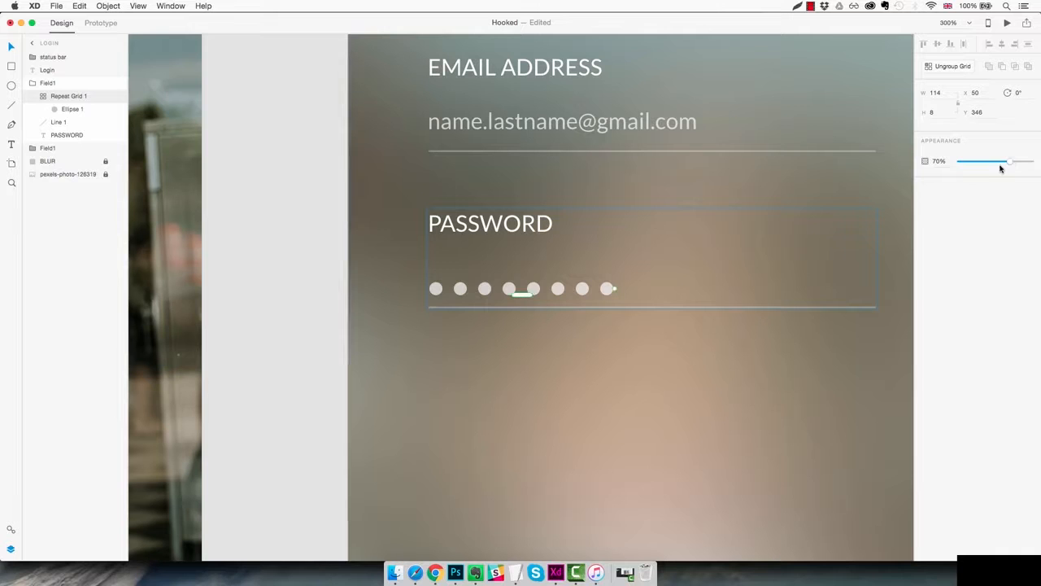
pyautogui.click(591, 371)
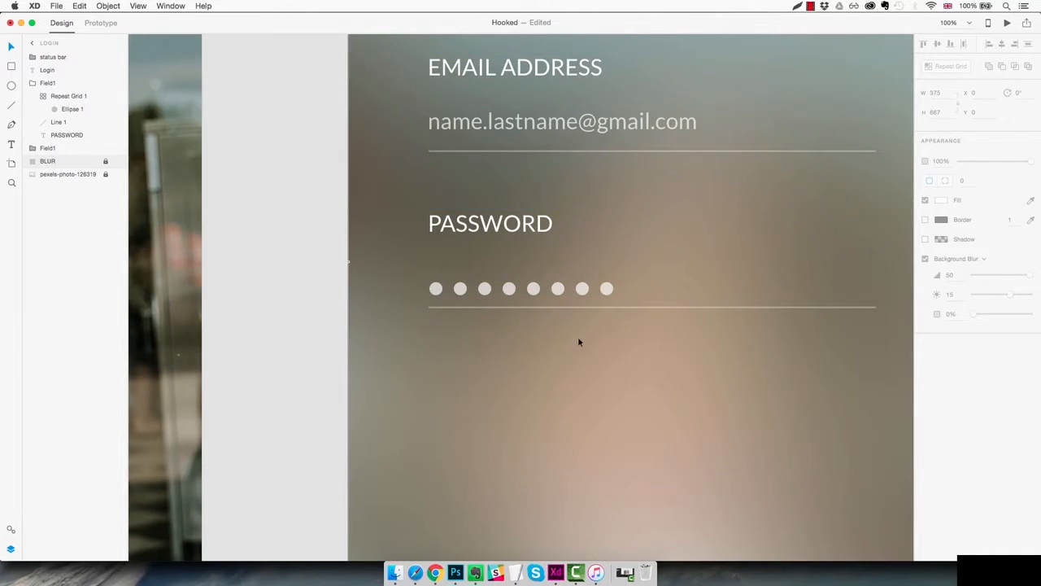
pyautogui.press('super+0')
pyautogui.click(84, 97)
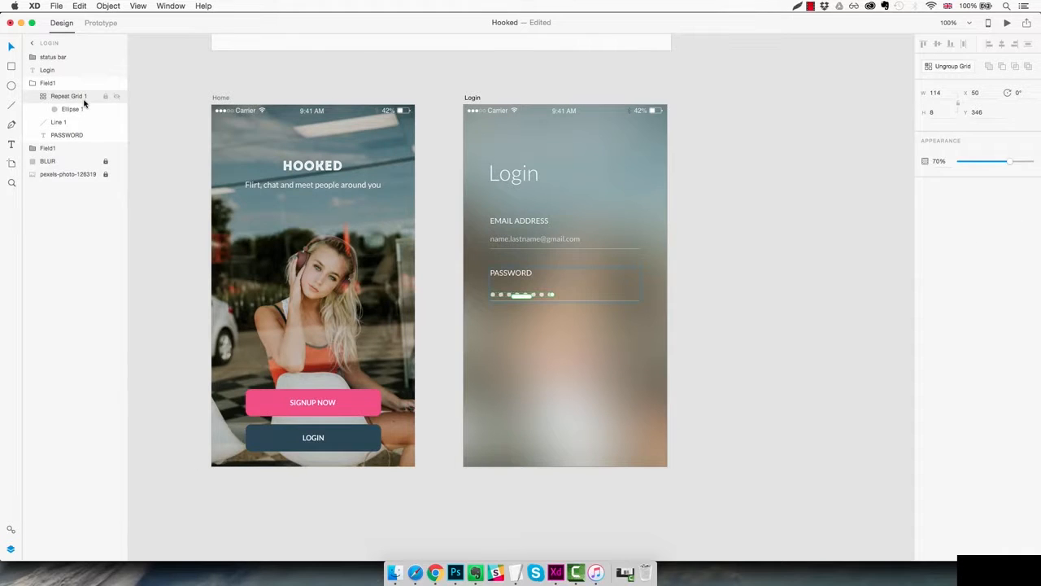
pyautogui.press('Up')
pyautogui.press('Up')
pyautogui.click(542, 349)
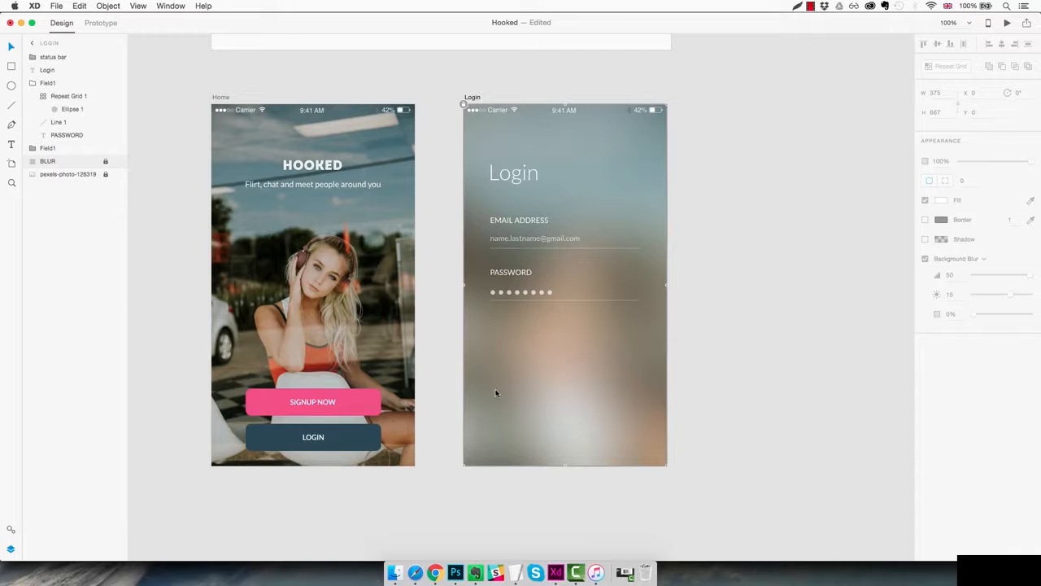
# Copy the SIGNUP NOW button from the Home artboard to the Login artboard, below the password field at X 49, Y 451
pyautogui.click(365, 401)
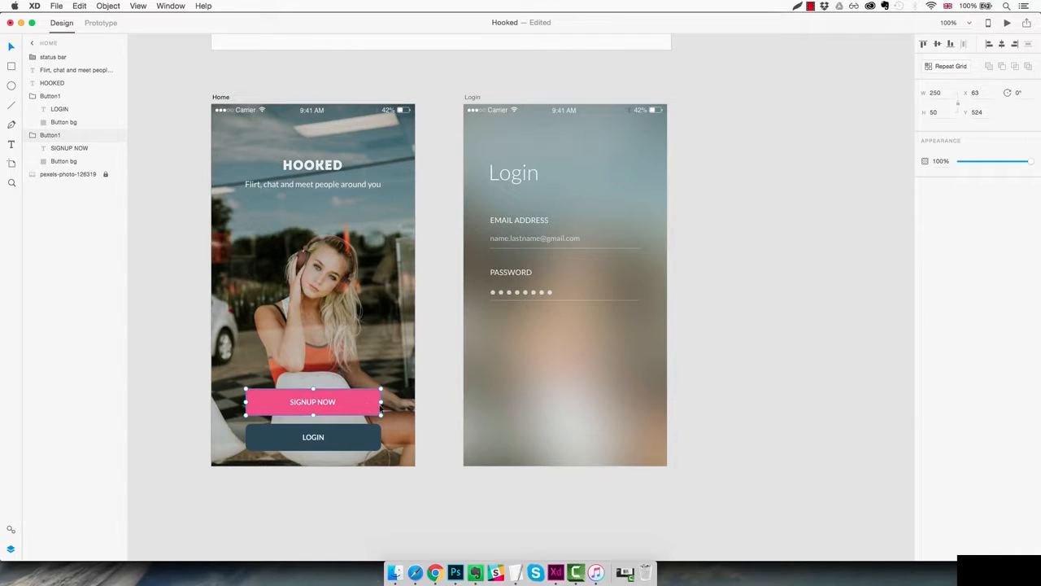
pyautogui.press('super+c')
pyautogui.click(513, 363)
pyautogui.press('super+v')
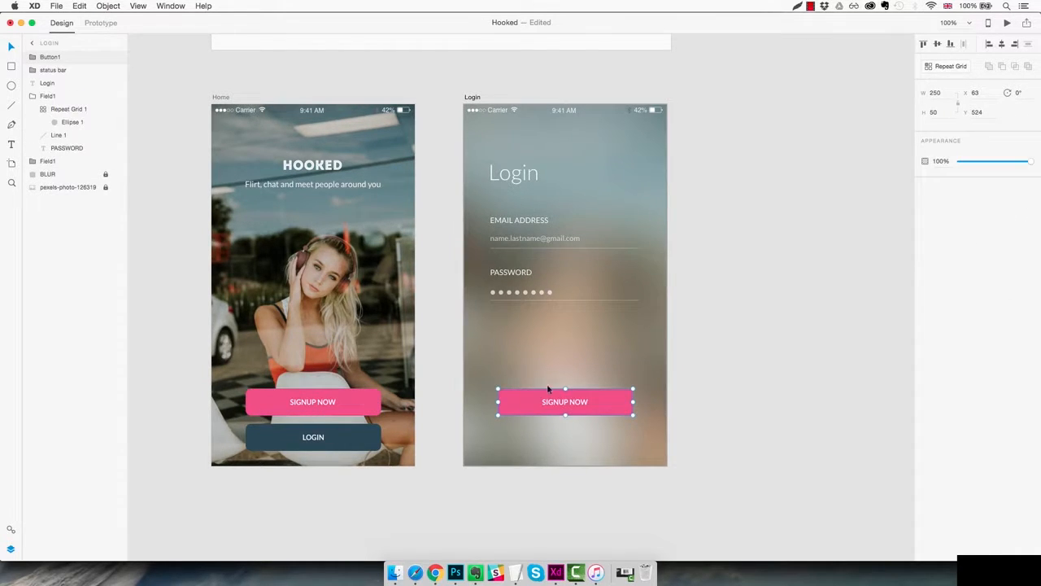
pyautogui.moveTo(598, 403); pyautogui.dragTo(590, 363)
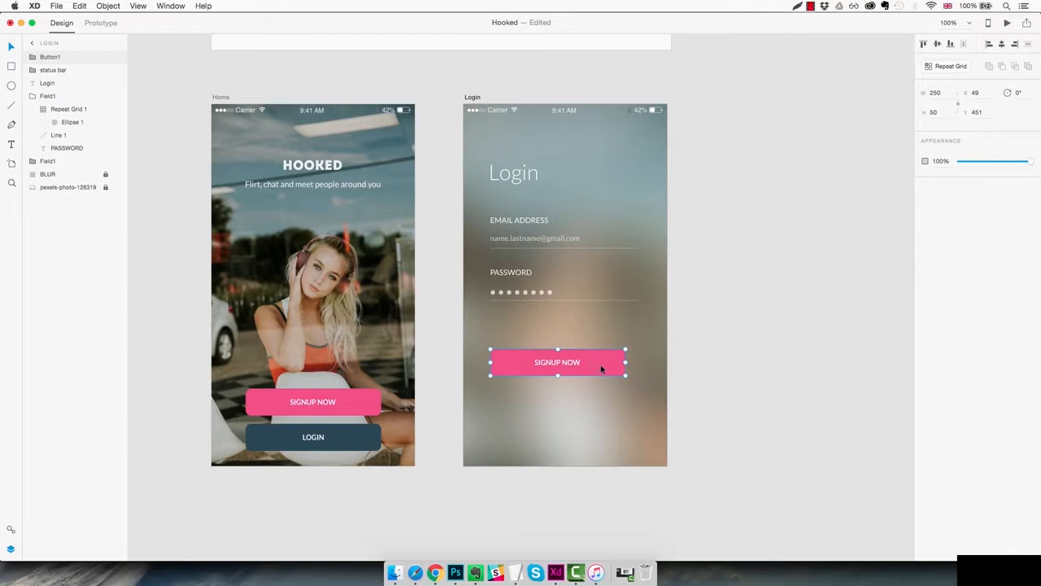
# Set the width of the copied button's pink background to 100 and move its label onto the narrowed shape
pyautogui.doubleClick(601, 363)
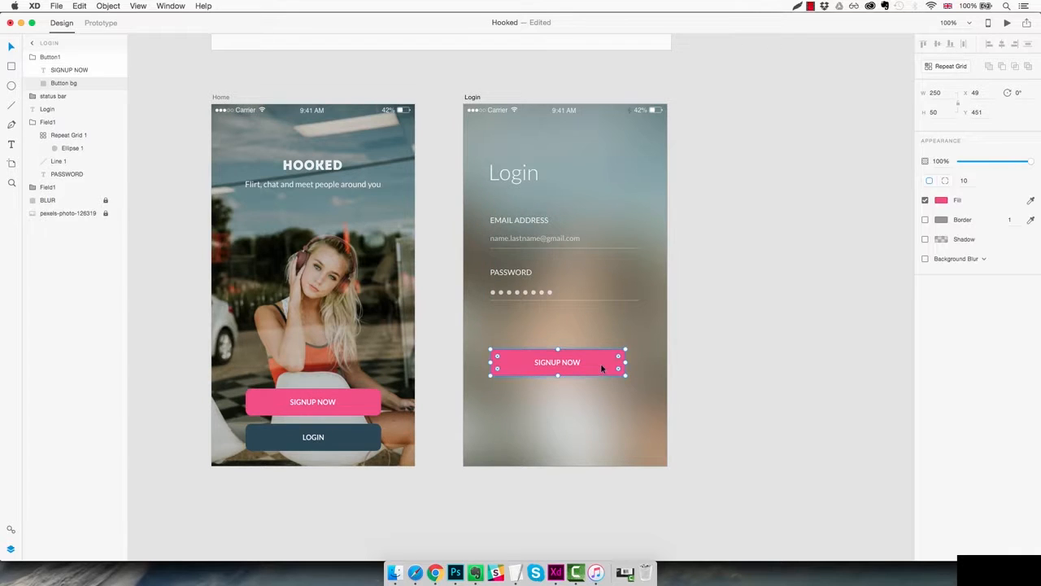
pyautogui.click(944, 92)
pyautogui.write('100')
pyautogui.press('Return')
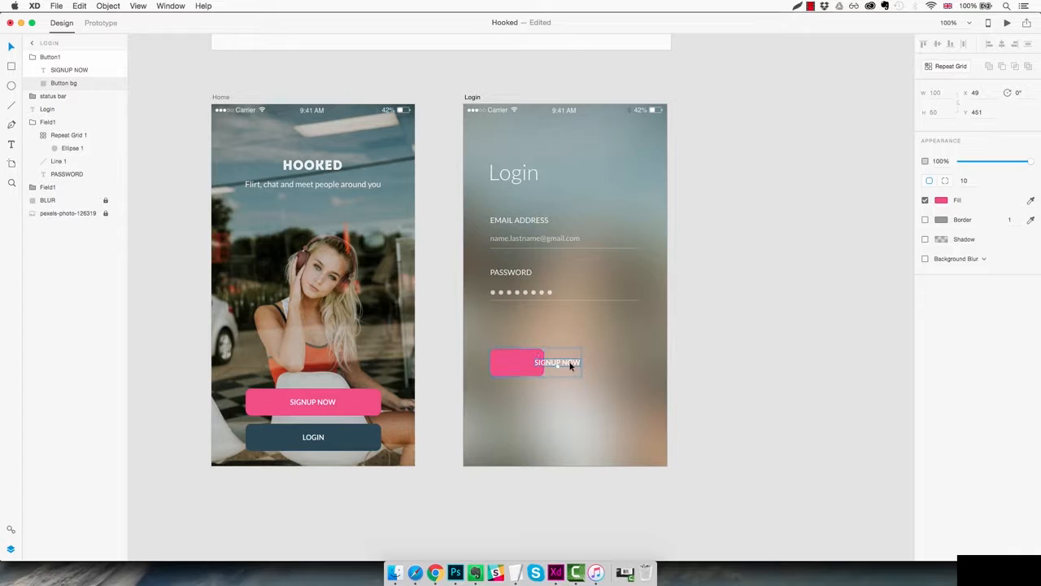
pyautogui.moveTo(571, 367); pyautogui.dragTo(533, 366)
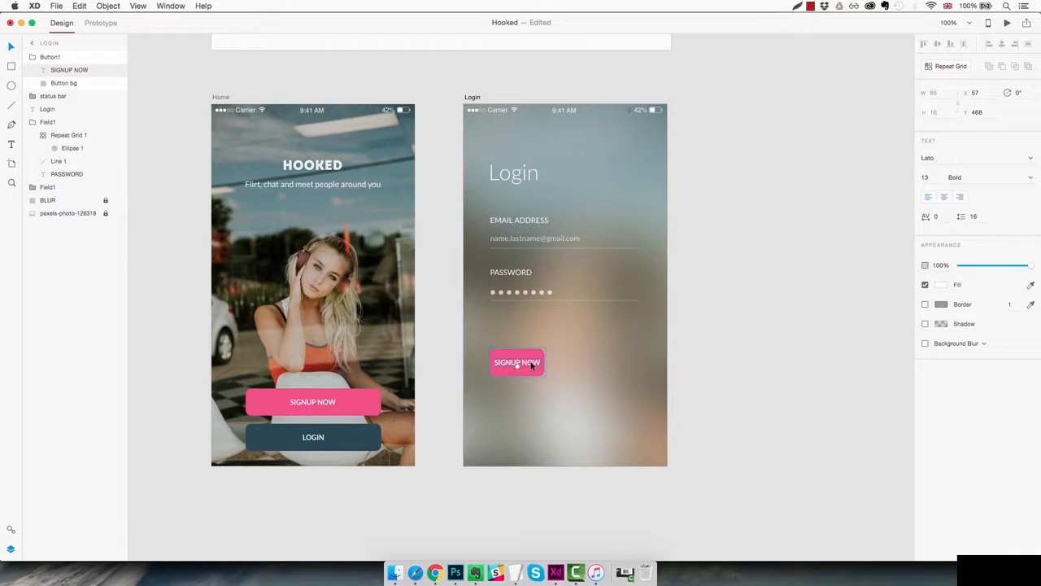
# Change the copied button's label to LOGIN and centre the text on the pink background
pyautogui.doubleClick(532, 365)
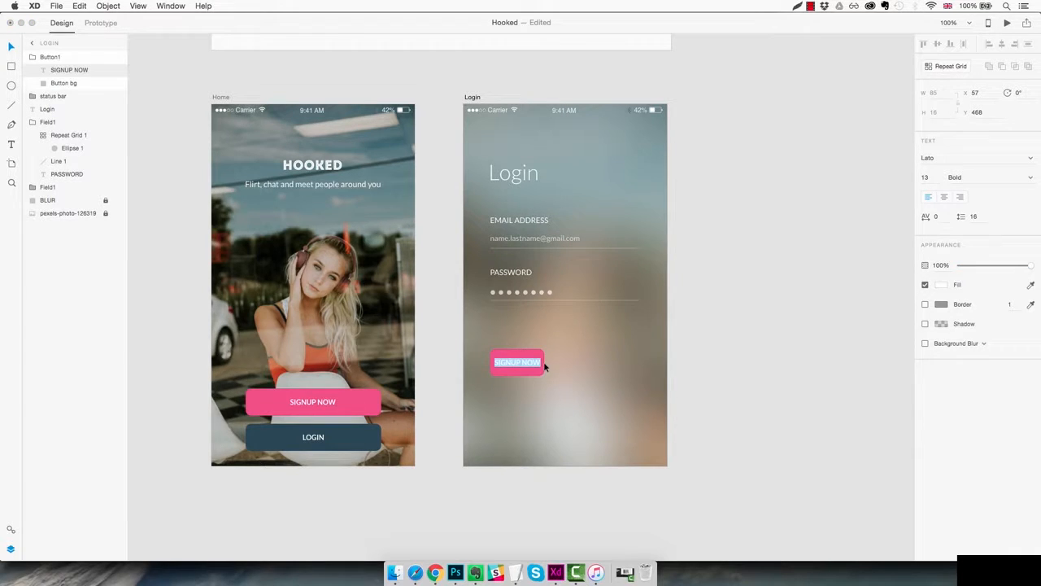
pyautogui.write('LOGIN')
pyautogui.press('Escape')
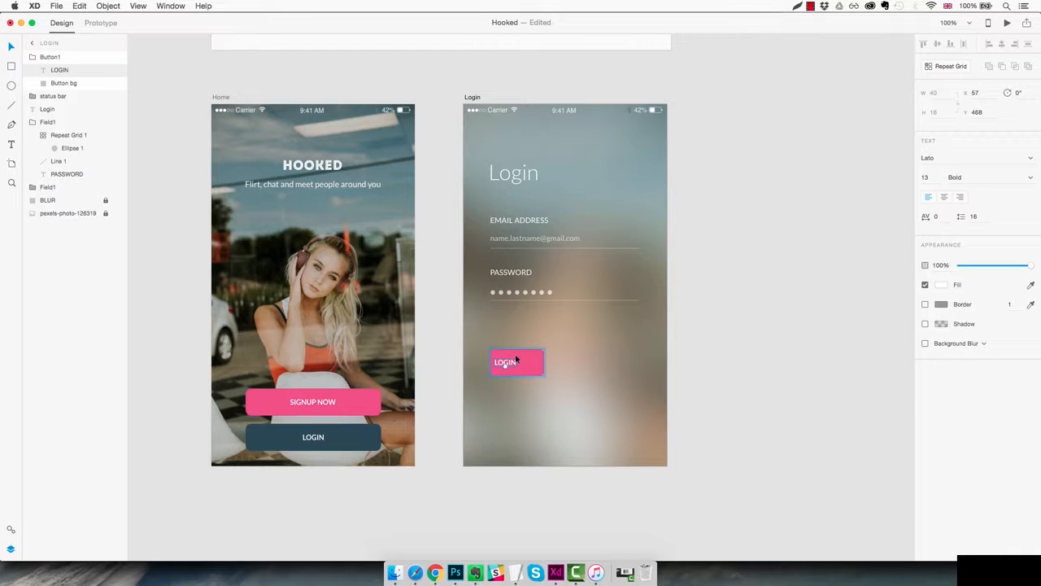
pyautogui.moveTo(510, 364); pyautogui.dragTo(538, 350)
pyautogui.click(583, 368)
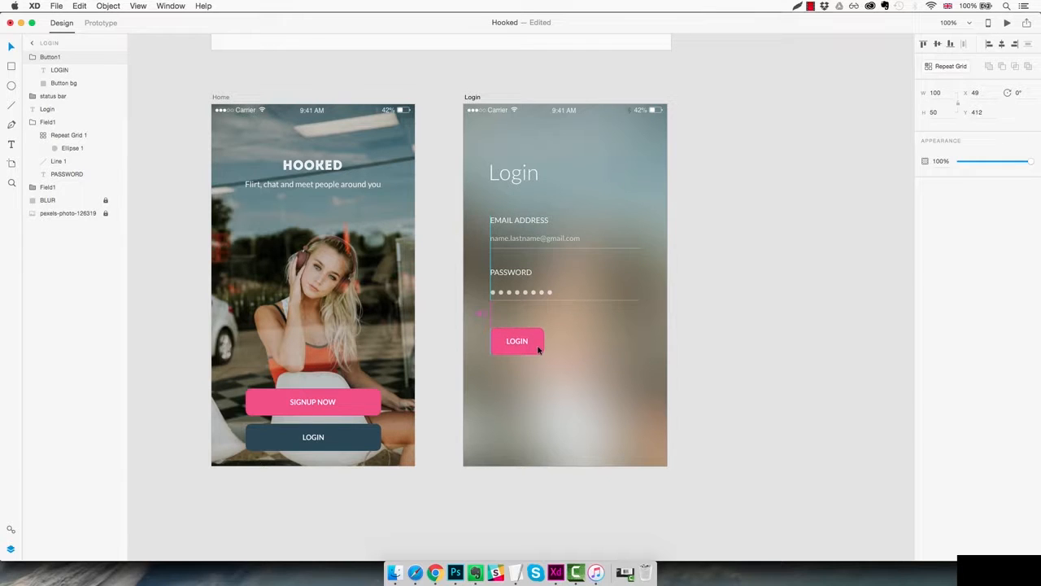
# Position the LOGIN button below the password field at X 49, Y 415
pyautogui.click(606, 376)
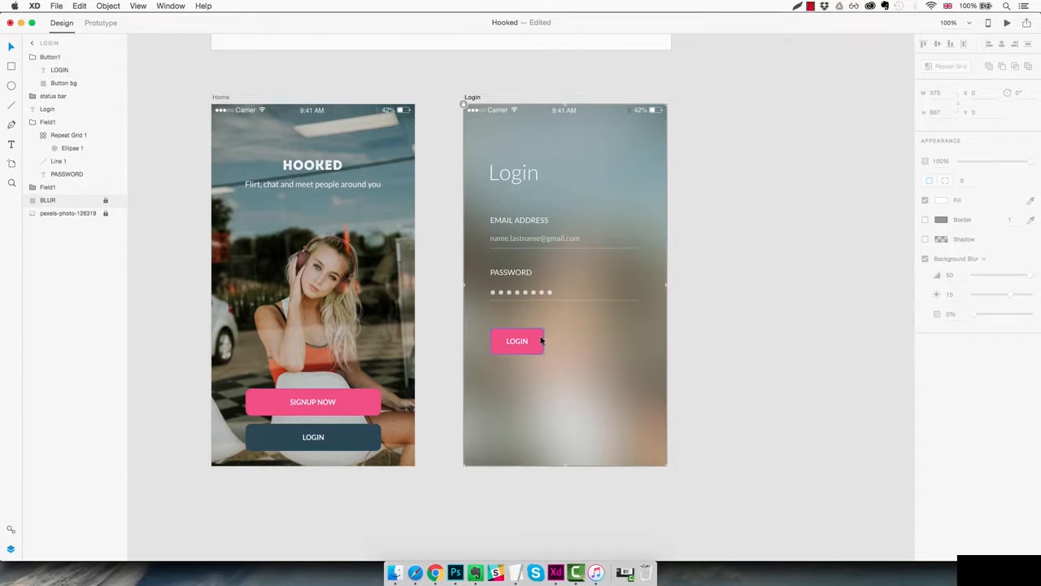
pyautogui.moveTo(541, 349); pyautogui.dragTo(541, 350)
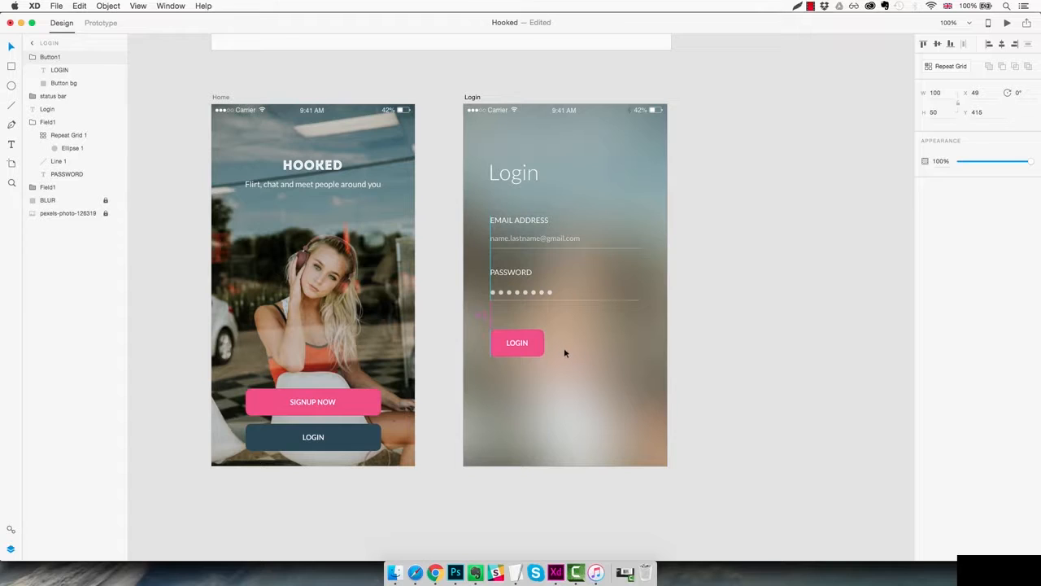
pyautogui.click(583, 323)
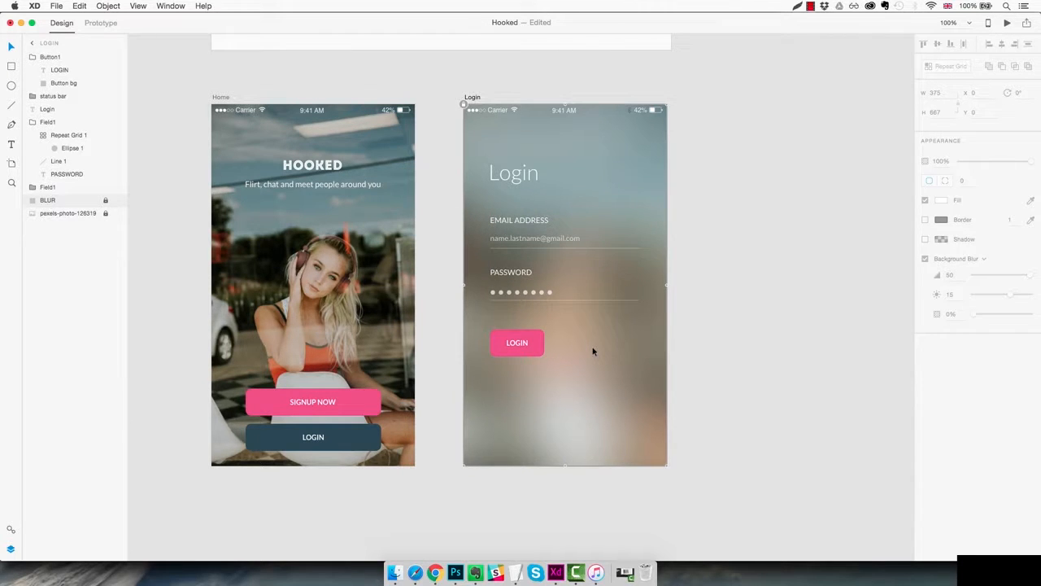
# Add the text "Forgot password" beside the LOGIN button on the Login artboard
pyautogui.press('t')
pyautogui.press('Escape')
pyautogui.click(525, 343)
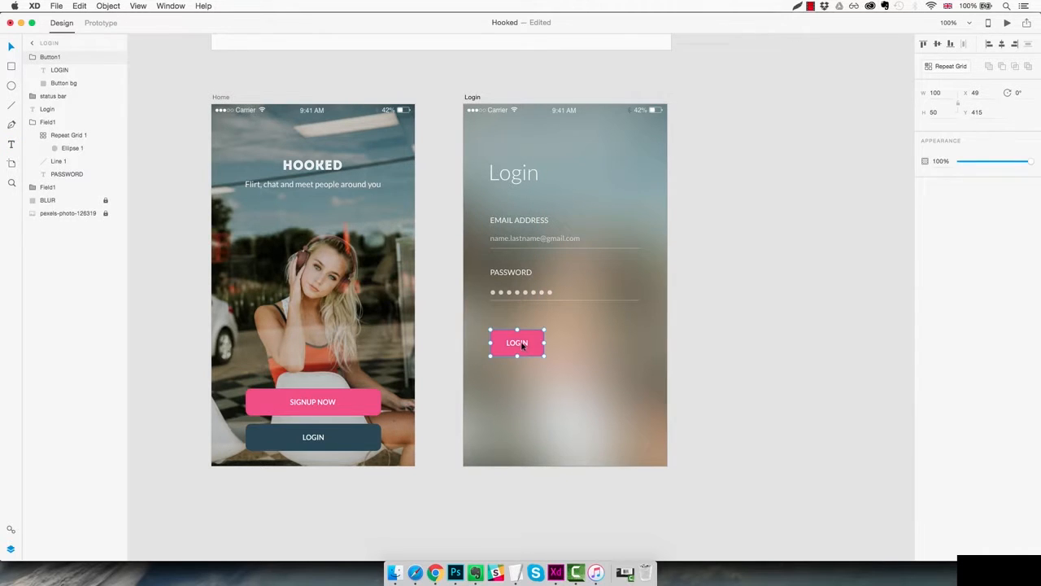
pyautogui.press('t')
pyautogui.click(578, 341)
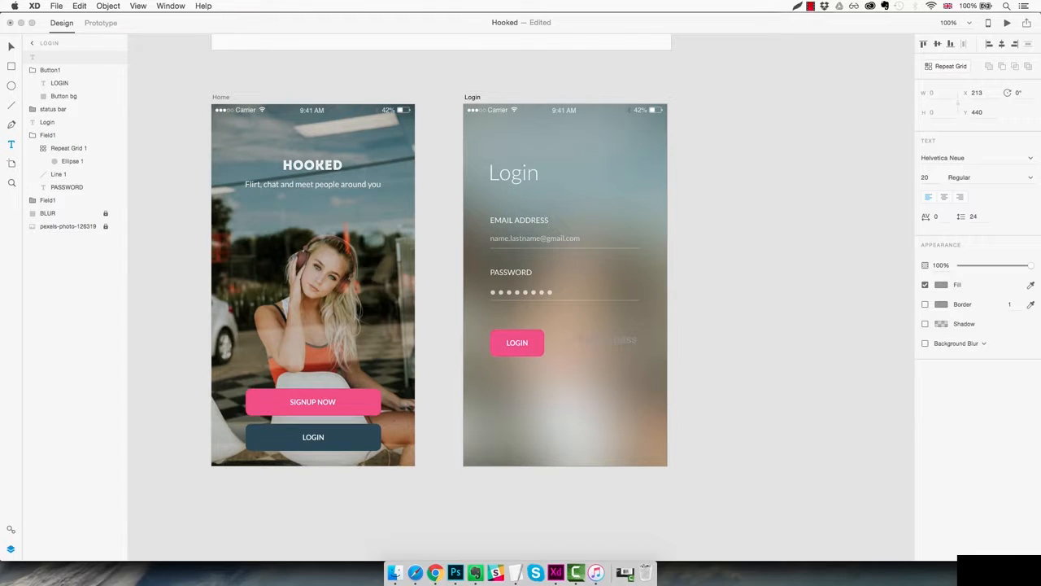
pyautogui.press('Escape')
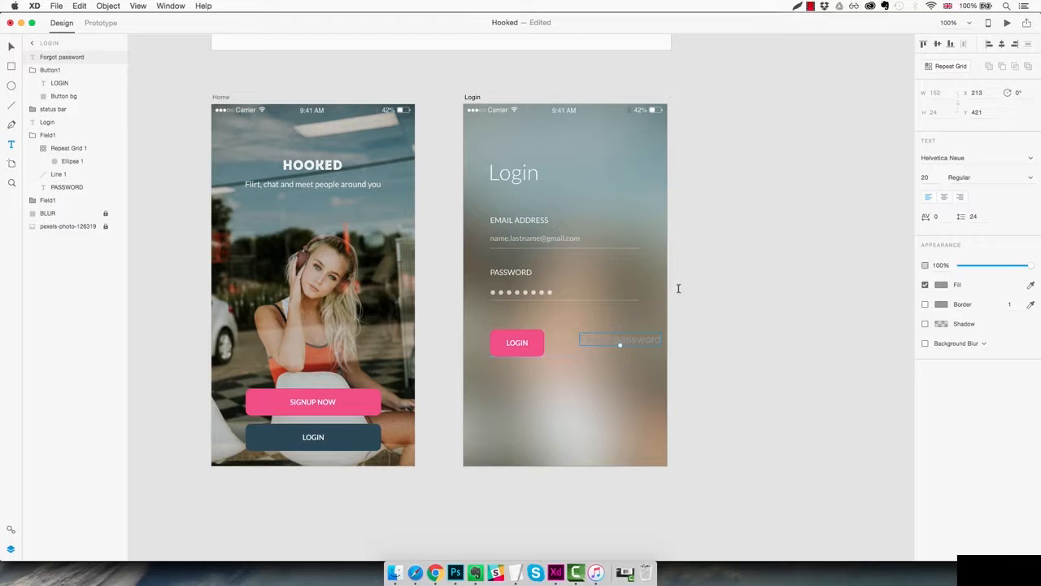
# Format the "Forgot password" text in Lato at size 13 with a white #FFFFFF fill
pyautogui.click(964, 158)
pyautogui.write('Lato')
pyautogui.press('Return')
pyautogui.click(934, 178)
pyautogui.press('Down')
pyautogui.click(941, 284)
pyautogui.click(813, 217)
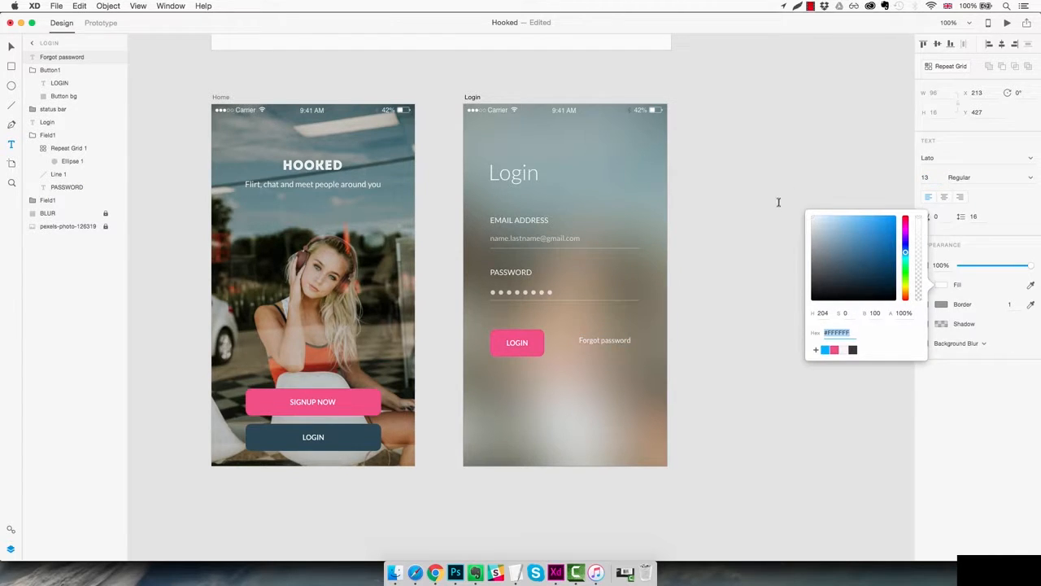
# Lower the "Forgot password" text's opacity to 70% and move it to X 229, Y 432, level with the LOGIN label
pyautogui.click(1010, 272)
pyautogui.moveTo(1029, 268); pyautogui.dragTo(1008, 268)
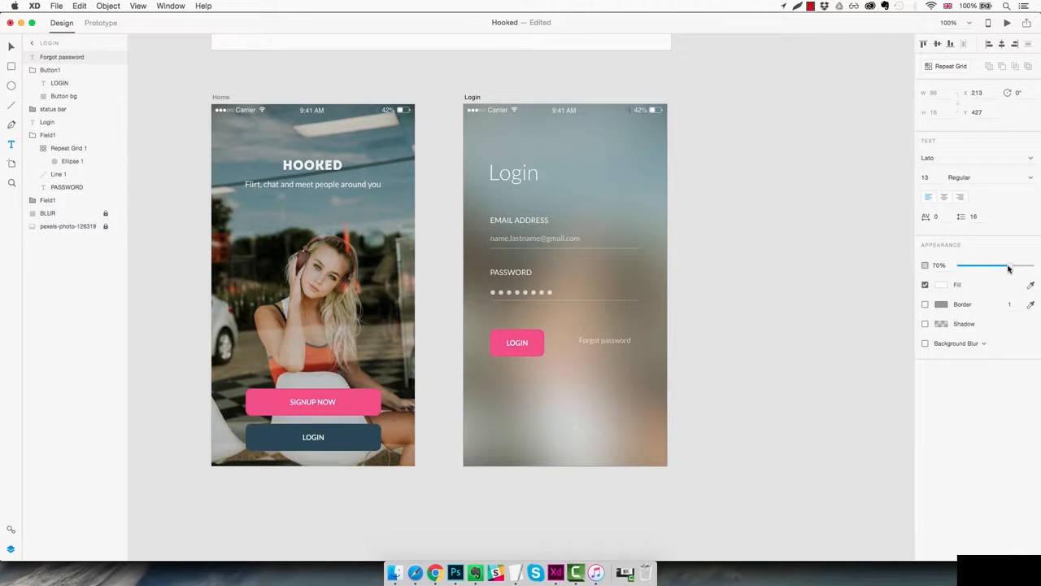
pyautogui.press('Escape')
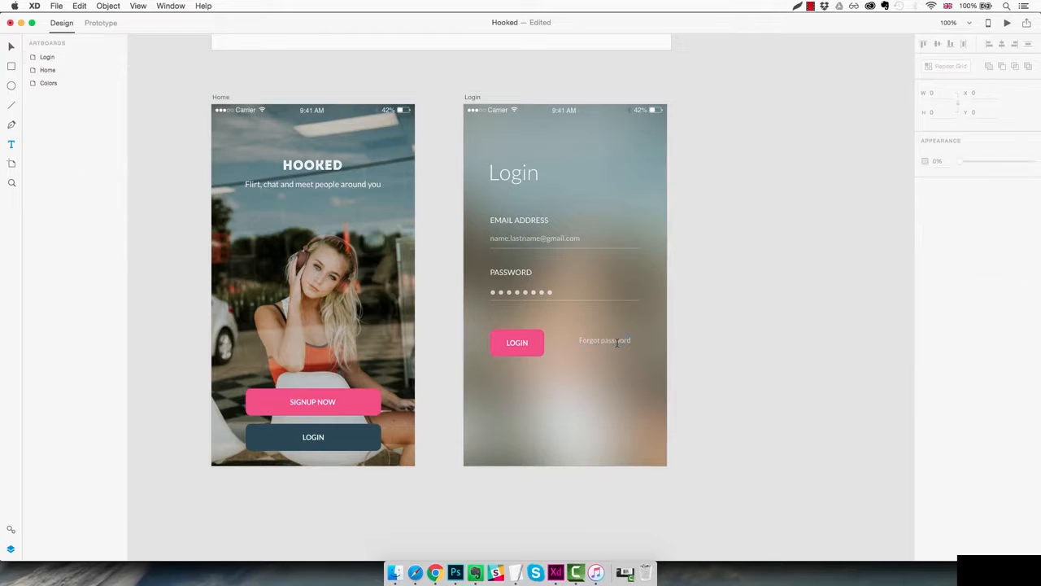
pyautogui.moveTo(618, 346); pyautogui.dragTo(626, 347)
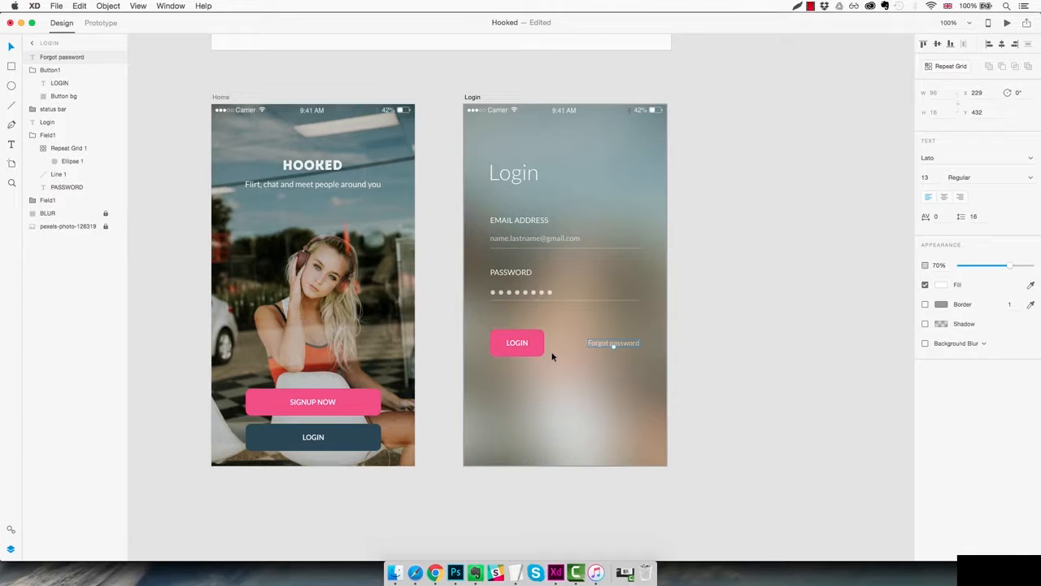
pyautogui.click(577, 430)
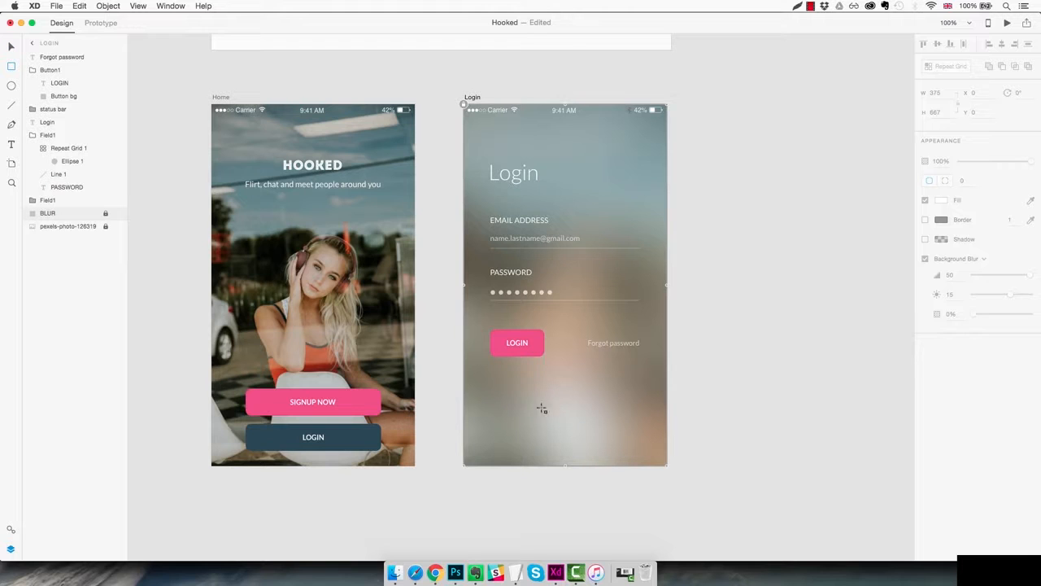
# Draw a full-width rectangle along the bottom edge of the Login artboard and set its height to 42
pyautogui.press('r')
pyautogui.moveTo(466, 442)
pyautogui.mouseDown()
pyautogui.moveTo(496, 458)
pyautogui.moveTo(667, 466)
pyautogui.mouseUp()
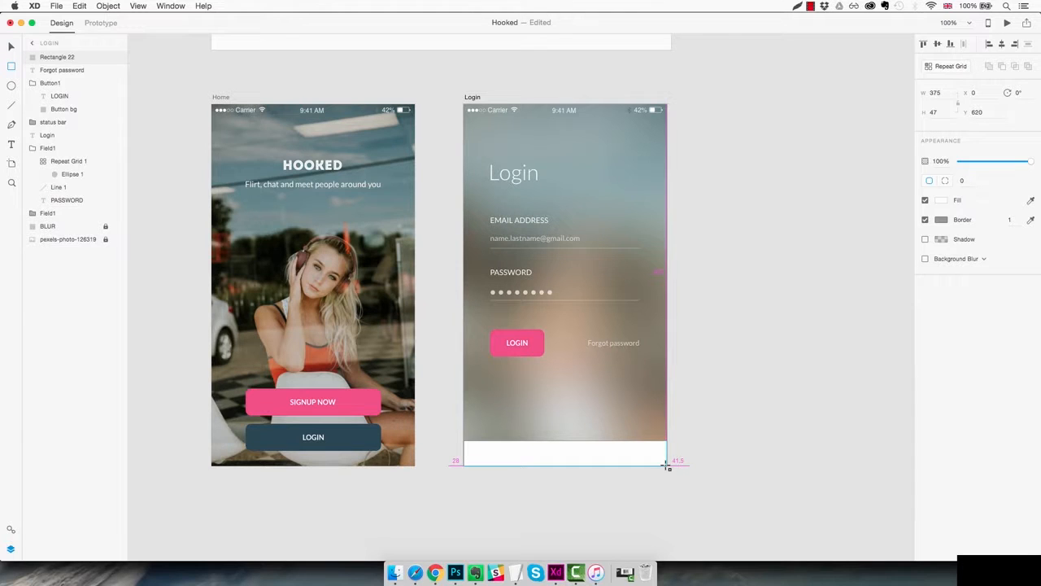
pyautogui.moveTo(667, 467); pyautogui.dragTo(667, 466)
pyautogui.moveTo(565, 441); pyautogui.dragTo(566, 444)
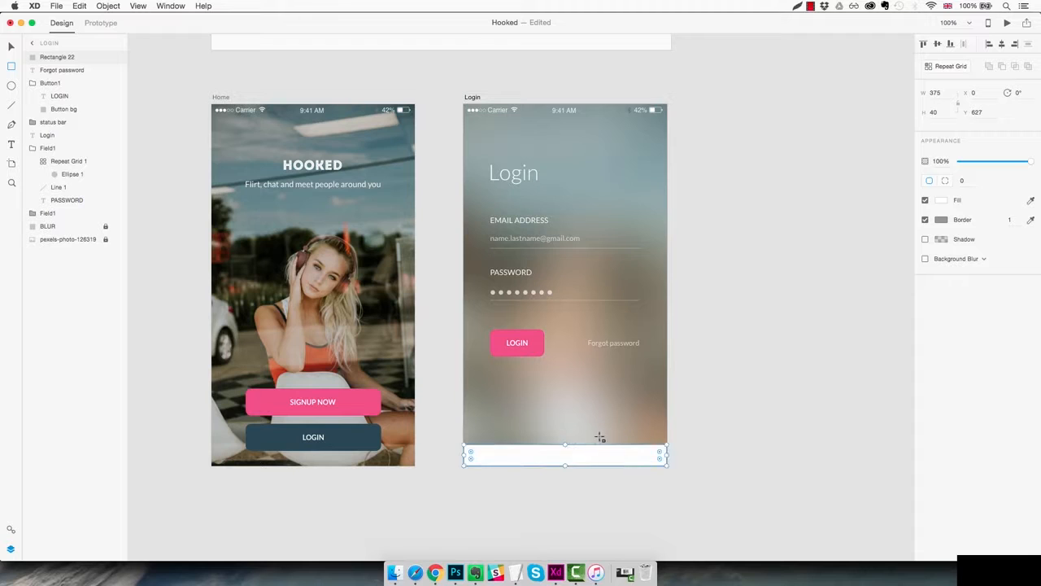
pyautogui.click(939, 114)
pyautogui.write('42')
pyautogui.press('Return')
# Remove the bottom rectangle's border and fill it with dark grey #272727
pyautogui.click(926, 220)
pyautogui.click(944, 201)
pyautogui.moveTo(870, 204); pyautogui.dragTo(790, 213)
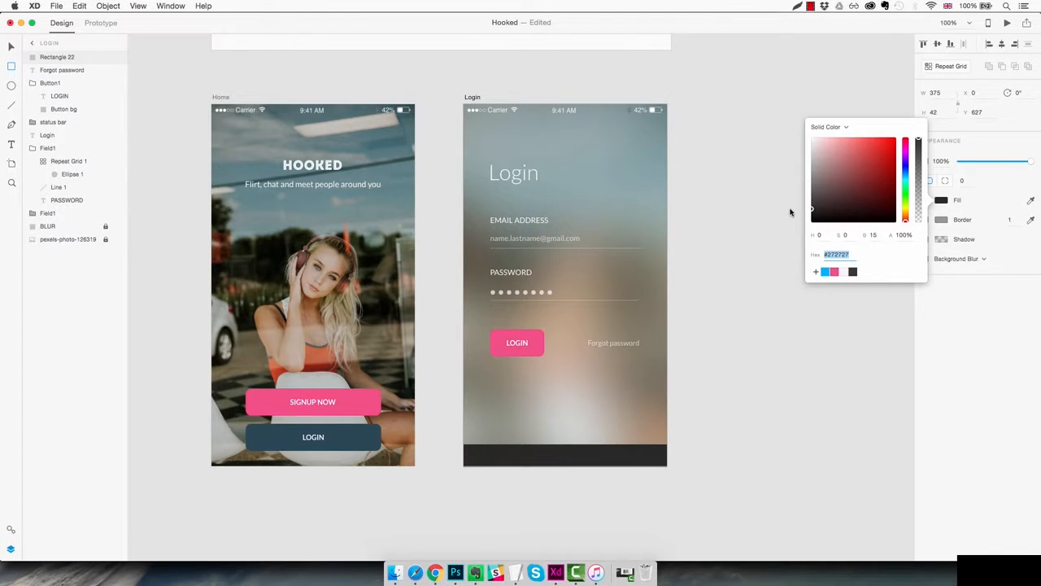
# Move the dark bottom bar to Y 626 and reduce its opacity to 30%
pyautogui.click(579, 458)
pyautogui.moveTo(618, 444); pyautogui.dragTo(618, 445)
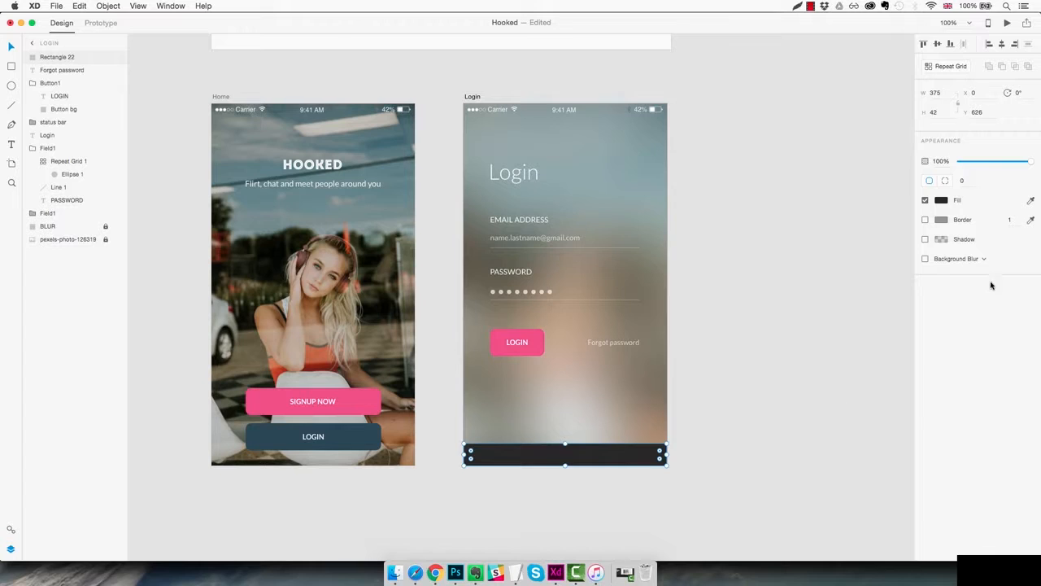
pyautogui.moveTo(1030, 164); pyautogui.dragTo(981, 168)
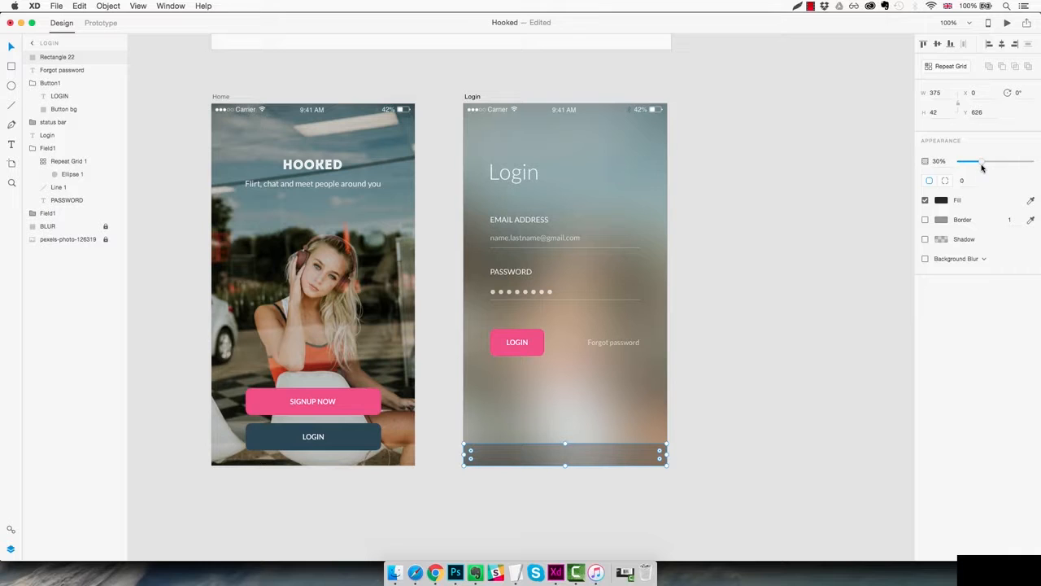
pyautogui.click(619, 391)
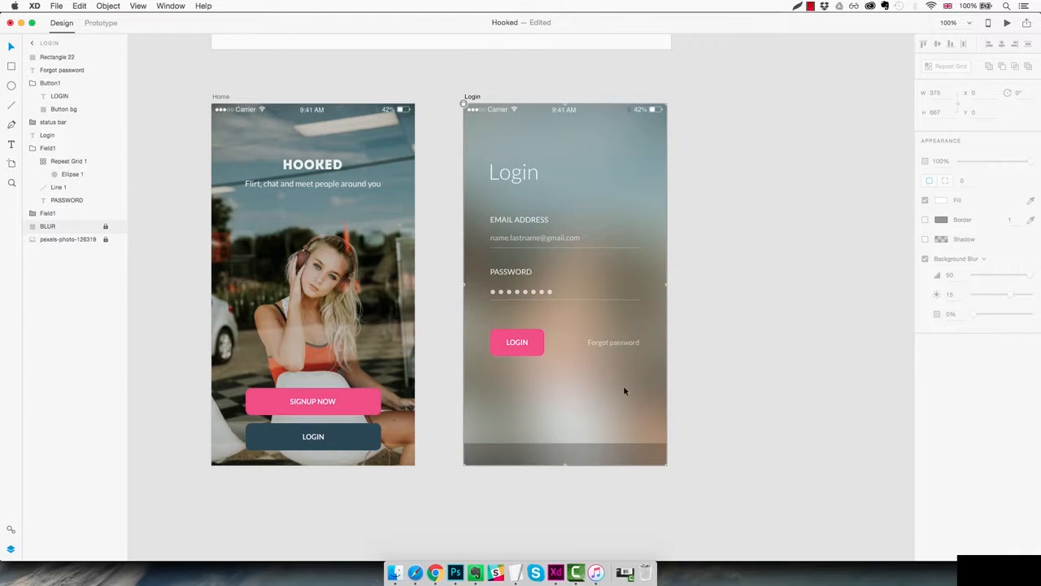
# Duplicate the "Forgot password" text onto the bottom bar at X 133, Y 639 and raise the copy's opacity to 100%
pyautogui.click(617, 342)
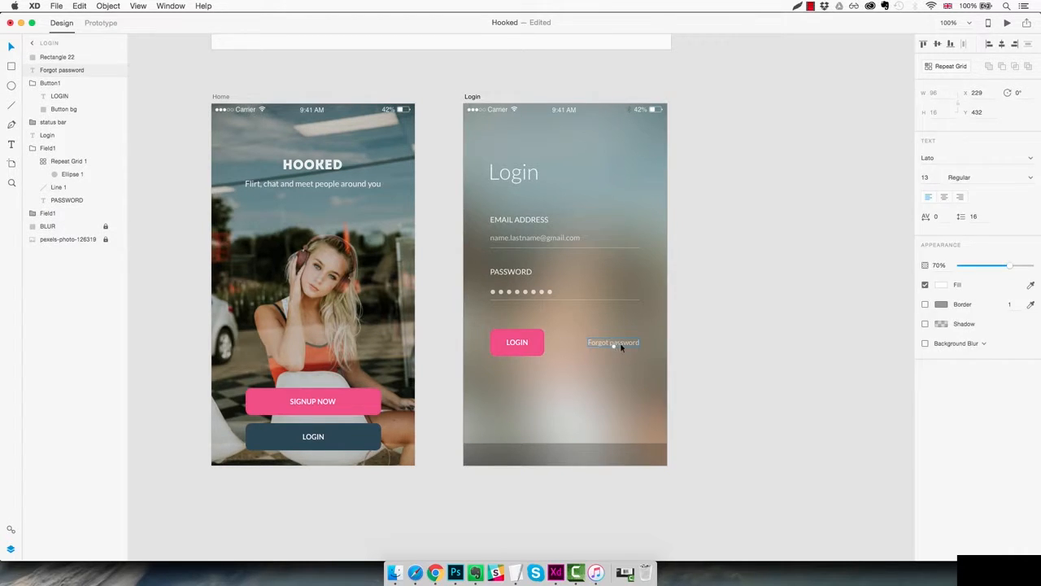
pyautogui.press('super+c')
pyautogui.press('super+v')
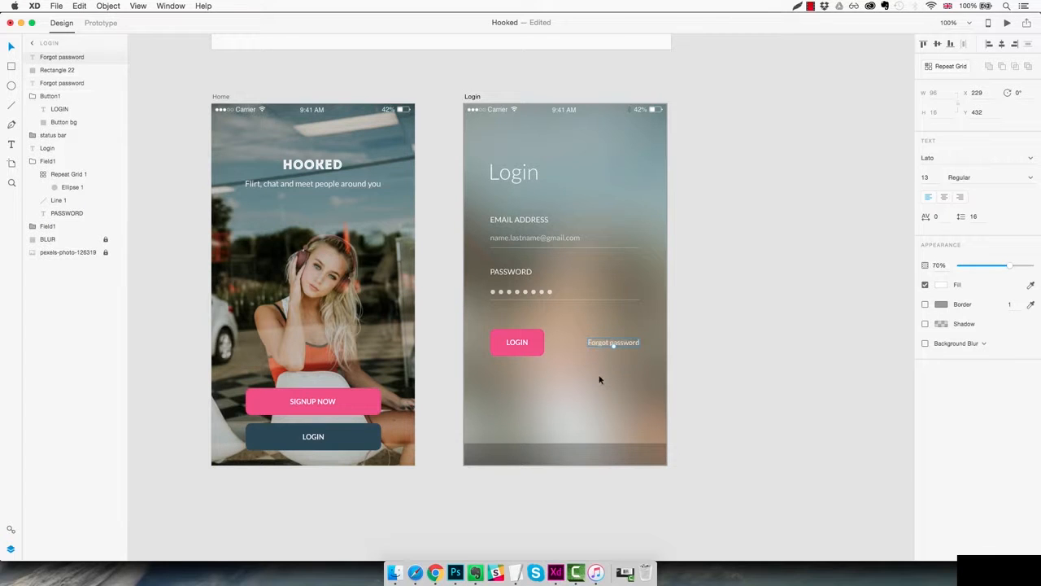
pyautogui.moveTo(596, 348); pyautogui.dragTo(546, 457)
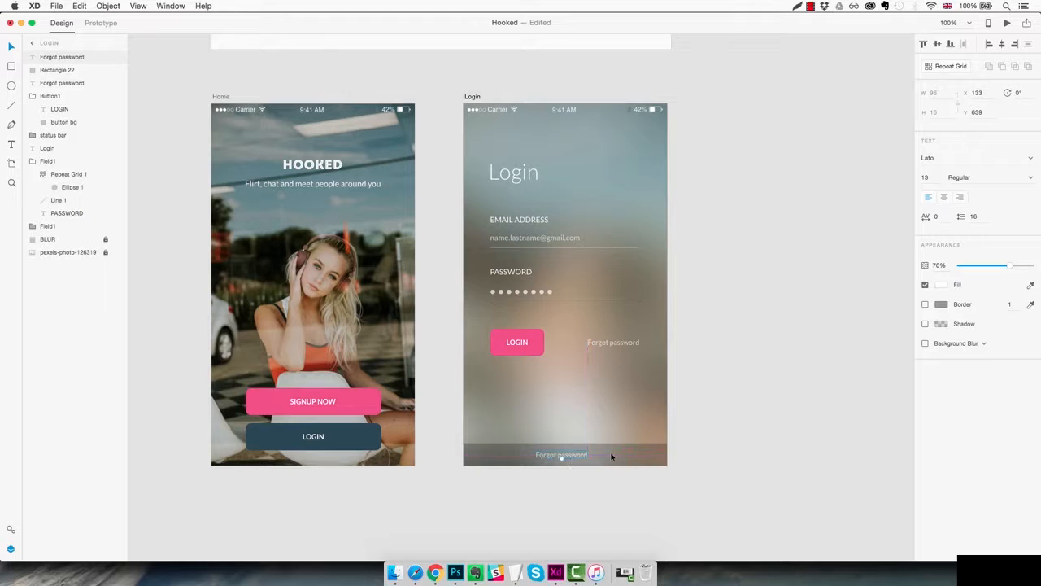
pyautogui.moveTo(1010, 268); pyautogui.dragTo(1037, 270)
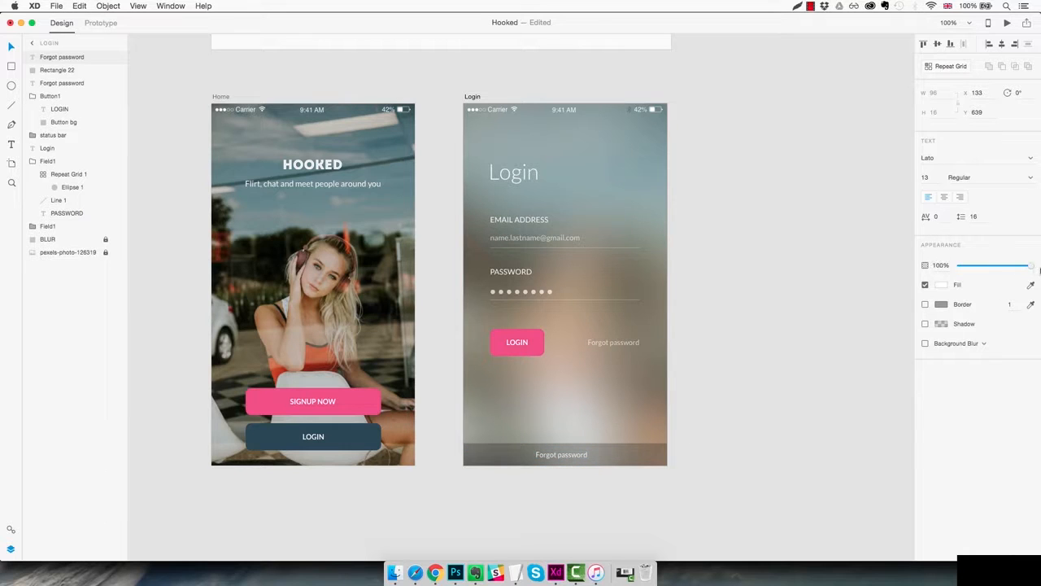
# Change the bar's text to "Don't have an account? Sign up" and centre it horizontally on the artboard
pyautogui.doubleClick(576, 457)
pyautogui.write("Don't have an account? Sign up")
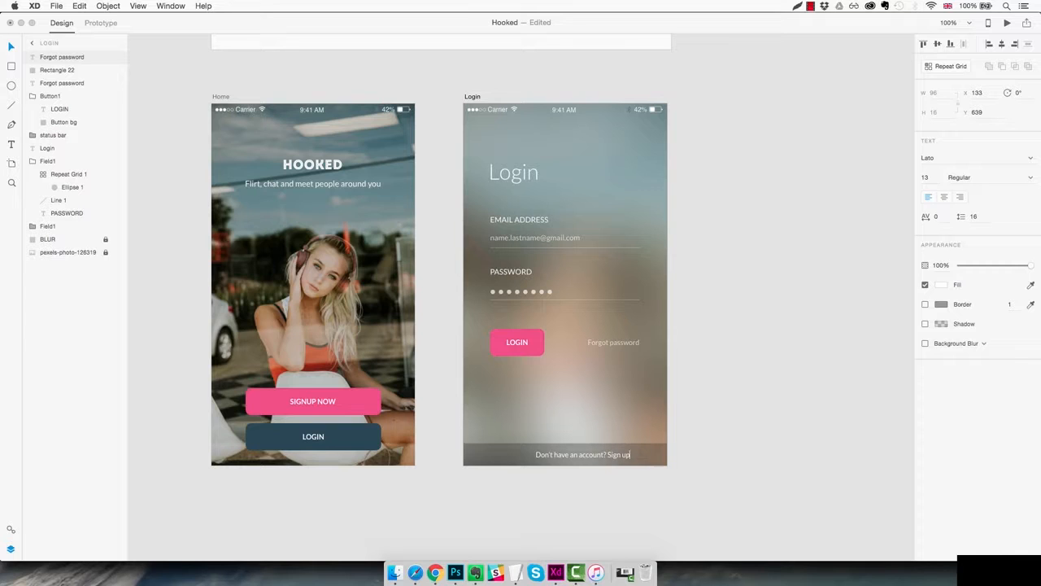
pyautogui.press('Escape')
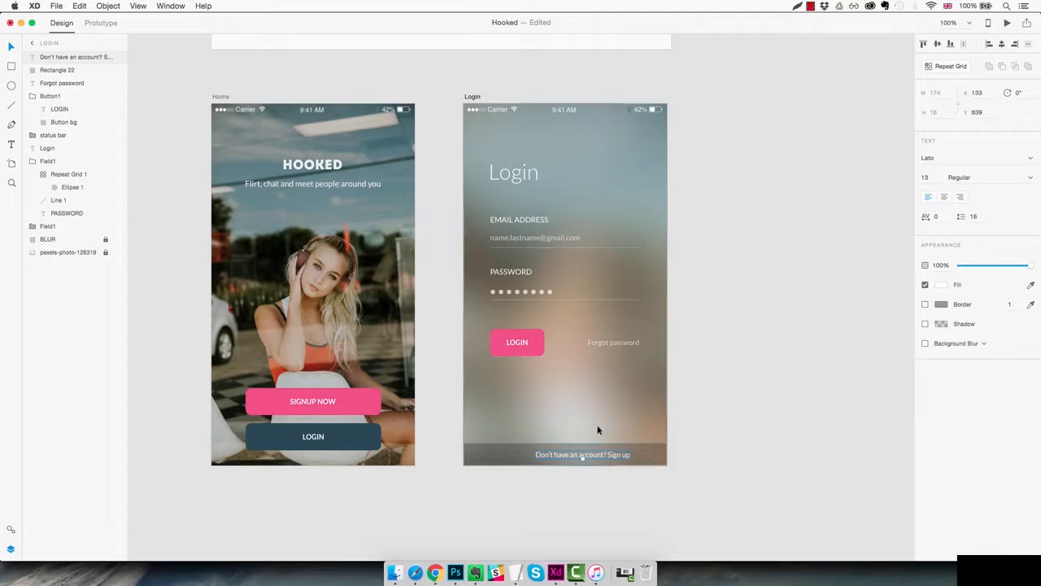
pyautogui.click(1001, 43)
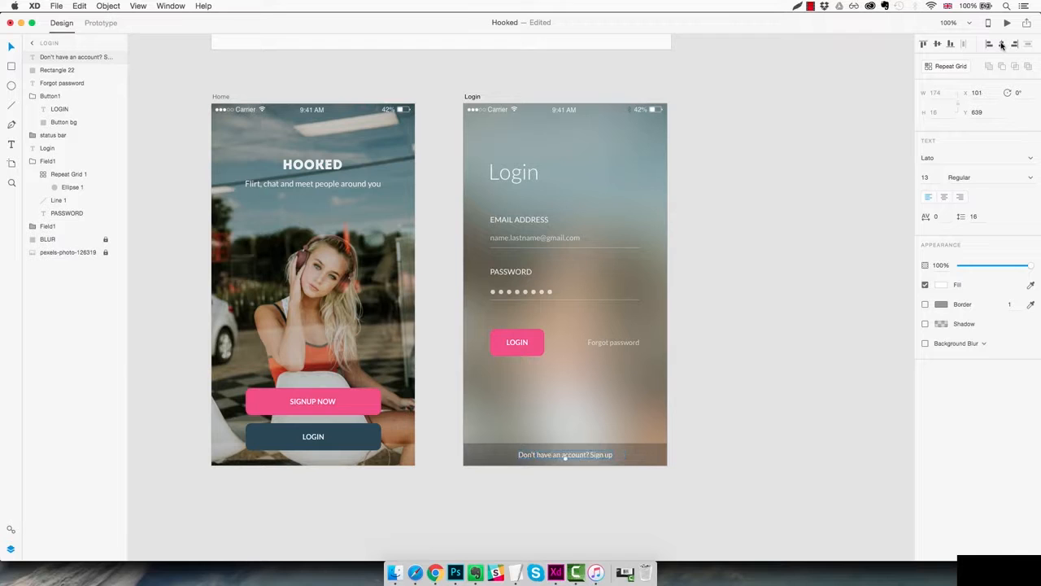
# Examine the sign-up bar up close, and review the Home and Login artboards side by side
pyautogui.press('z')
pyautogui.click(579, 433)
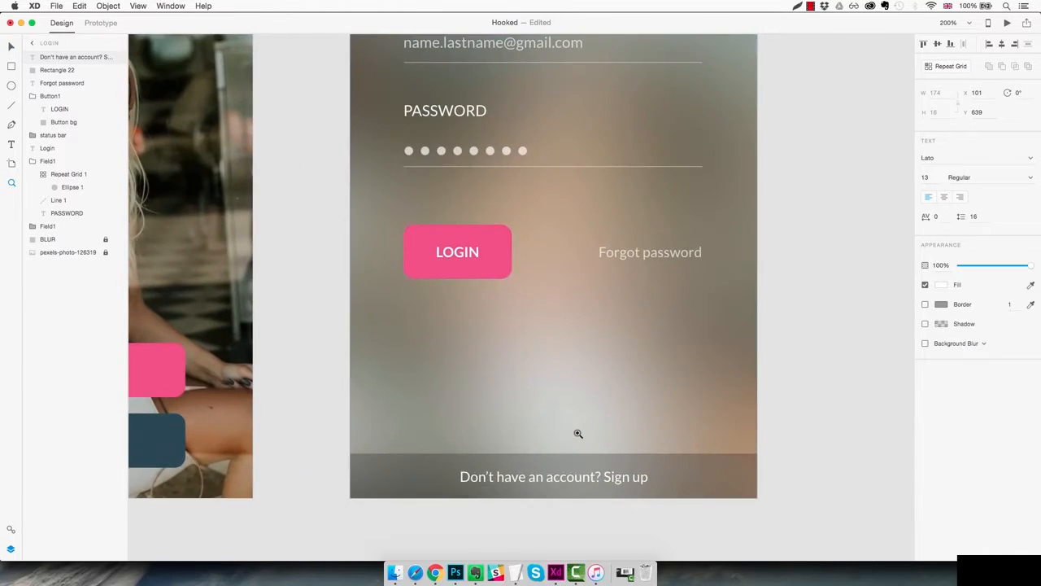
pyautogui.press('v')
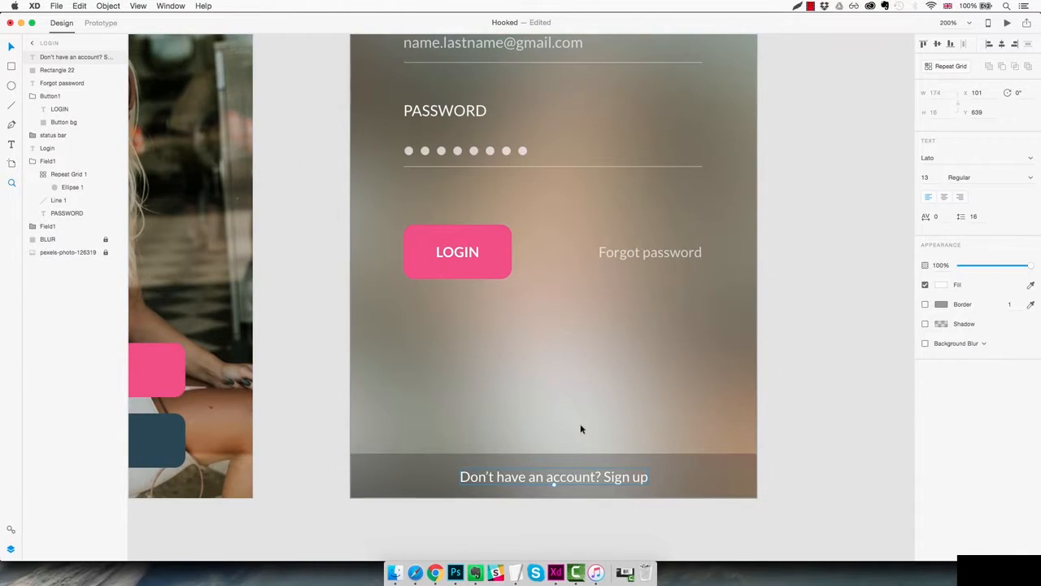
pyautogui.click(581, 427)
pyautogui.press('cmd+1')
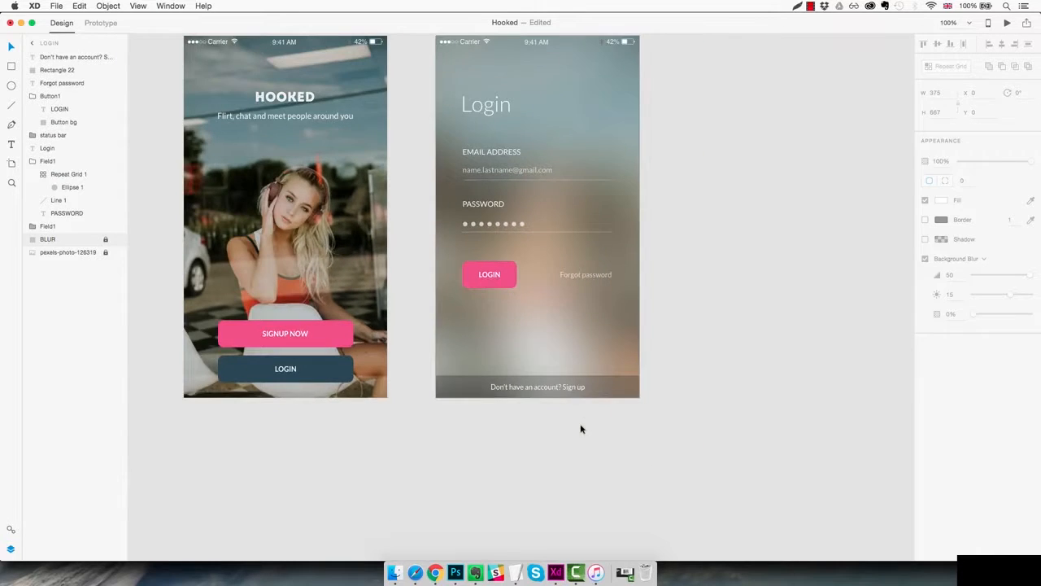
pyautogui.moveTo(610, 355); pyautogui.dragTo(605, 379)
pyautogui.click(662, 370)
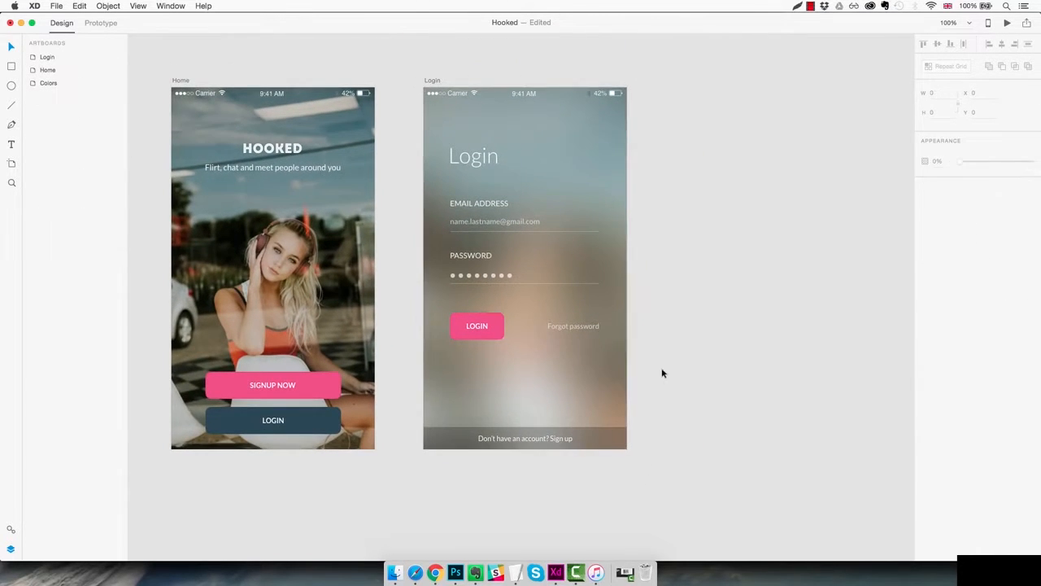
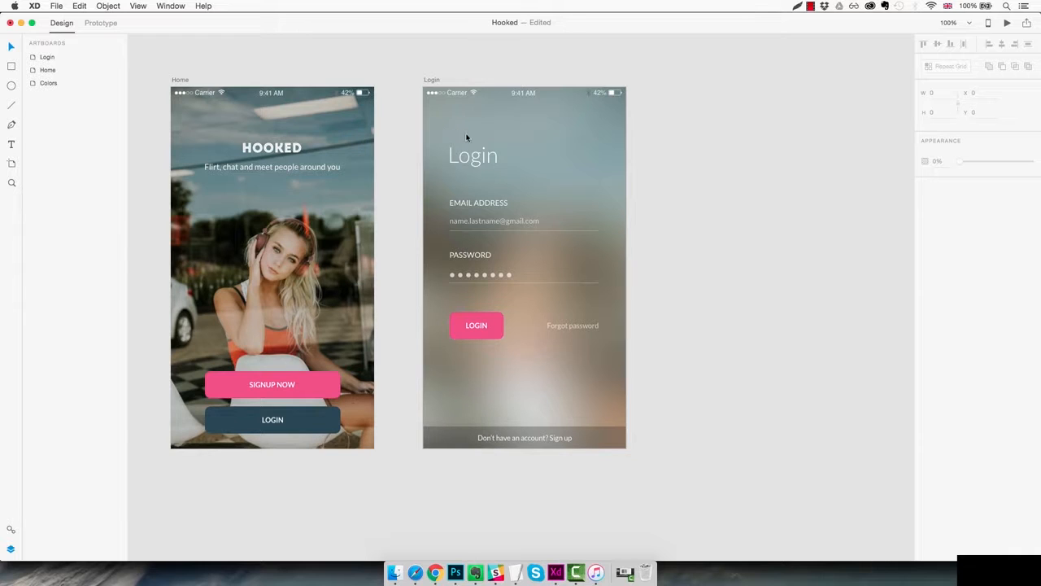
# Draw a narrow upright rectangle about 7 wide by 30 high on the pasteboard beside the Login artboard
pyautogui.press('r')
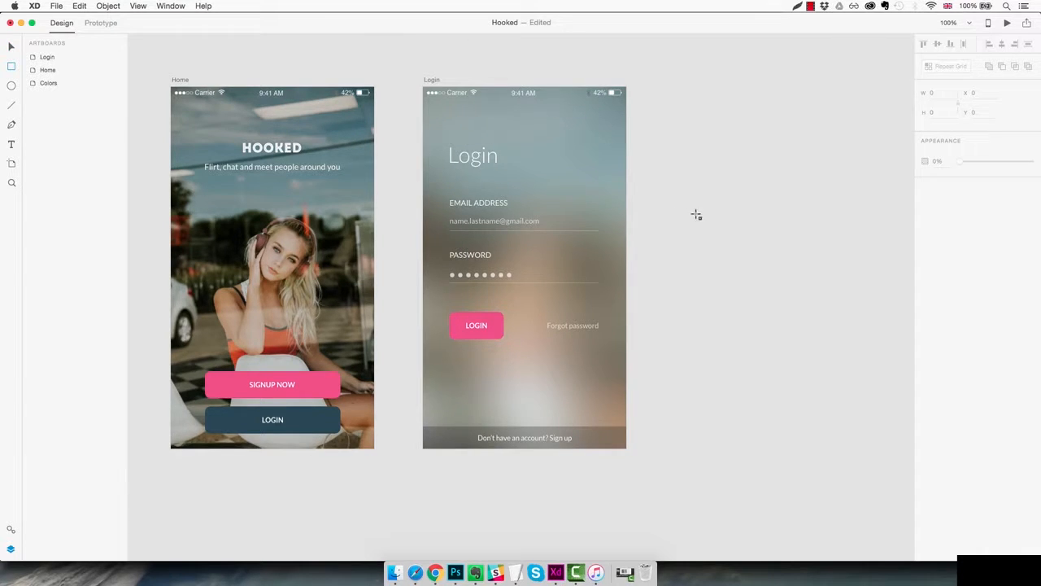
pyautogui.moveTo(689, 200); pyautogui.dragTo(693, 211)
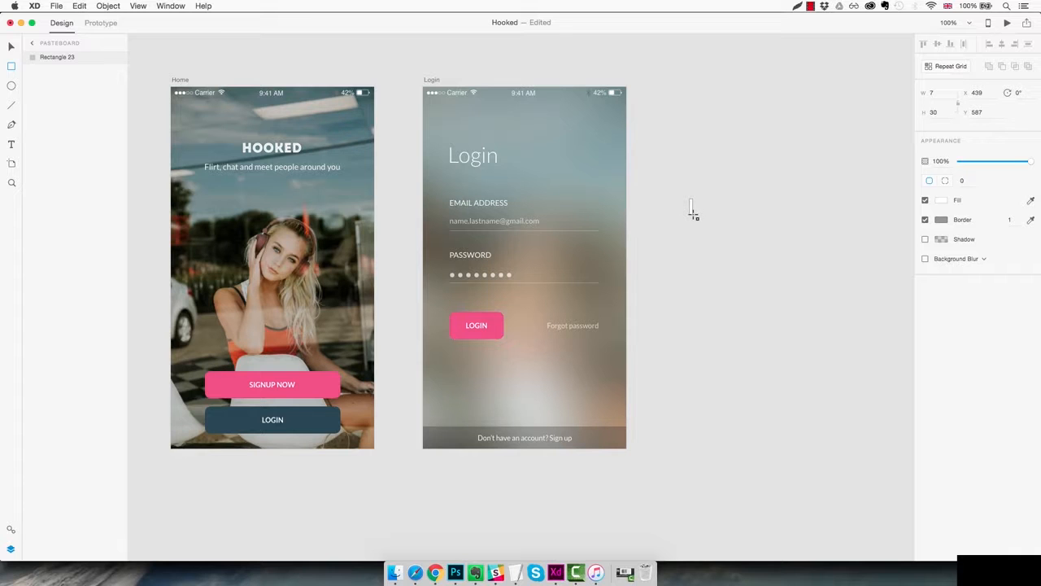
pyautogui.press('z')
pyautogui.click(693, 213)
pyautogui.click(696, 212)
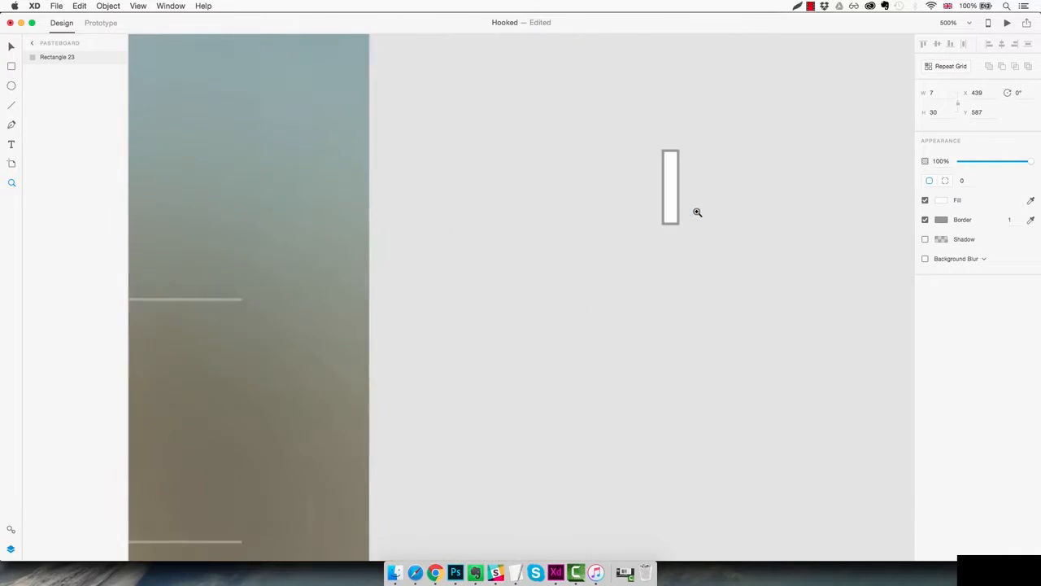
pyautogui.scroll(3, 698, 213)
pyautogui.moveTo(679, 179); pyautogui.dragTo(670, 233)
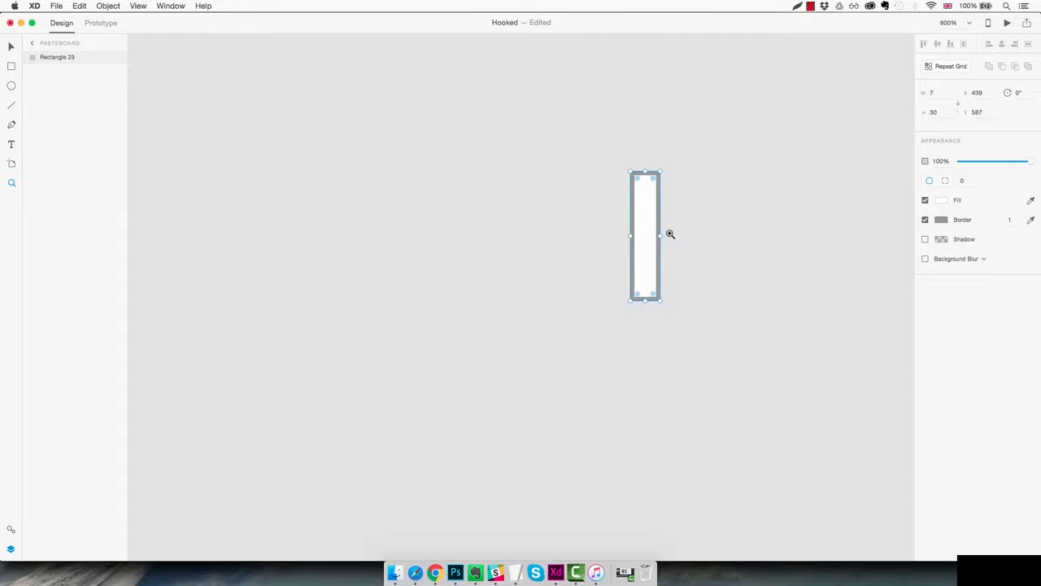
# Resize the small rectangle to 3 wide by 14 high and remove its border
pyautogui.click(938, 94)
pyautogui.press('Down')
pyautogui.press('Down')
pyautogui.press('Down')
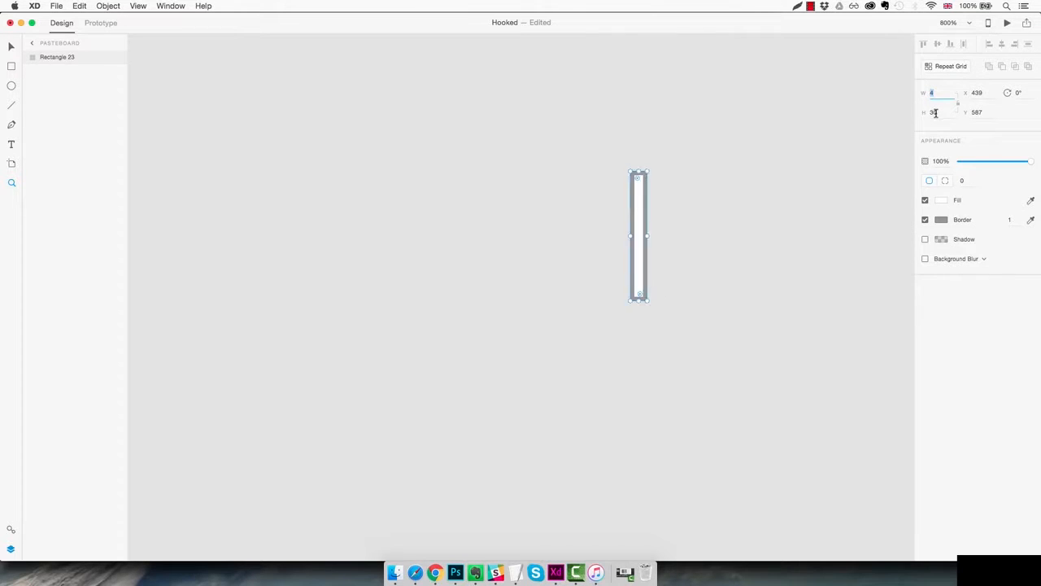
pyautogui.press('Tab')
pyautogui.press('Down')
pyautogui.press('Down')
pyautogui.press('Down')
pyautogui.press('Down')
pyautogui.press('Down')
pyautogui.press('Down')
pyautogui.press('Down')
pyautogui.press('Down')
pyautogui.press('Down')
pyautogui.press('Down')
pyautogui.press('Down')
pyautogui.press('Down')
pyautogui.press('Down')
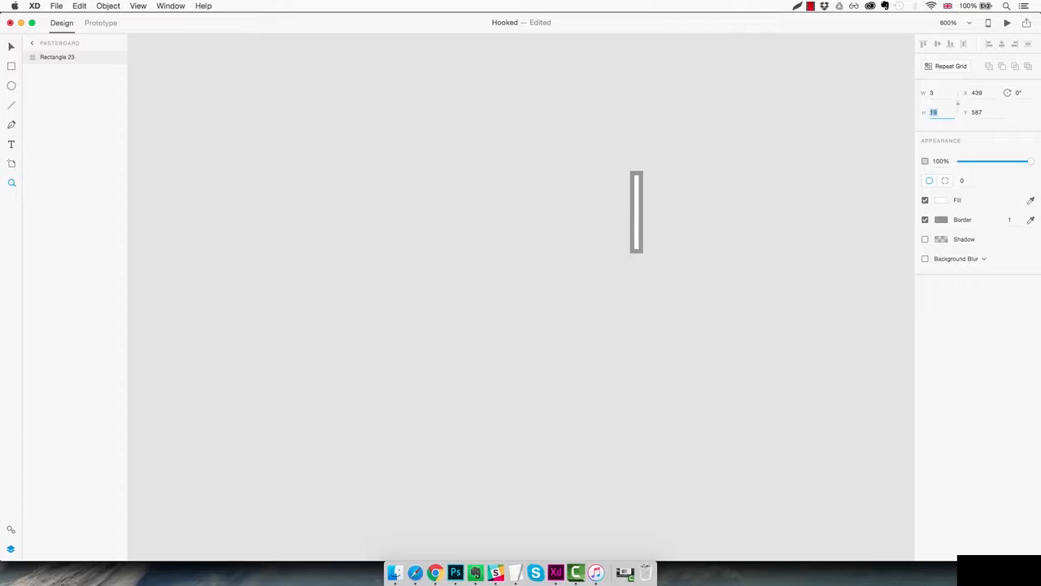
pyautogui.press('Down')
pyautogui.press('Down')
pyautogui.press('Down')
pyautogui.click(925, 220)
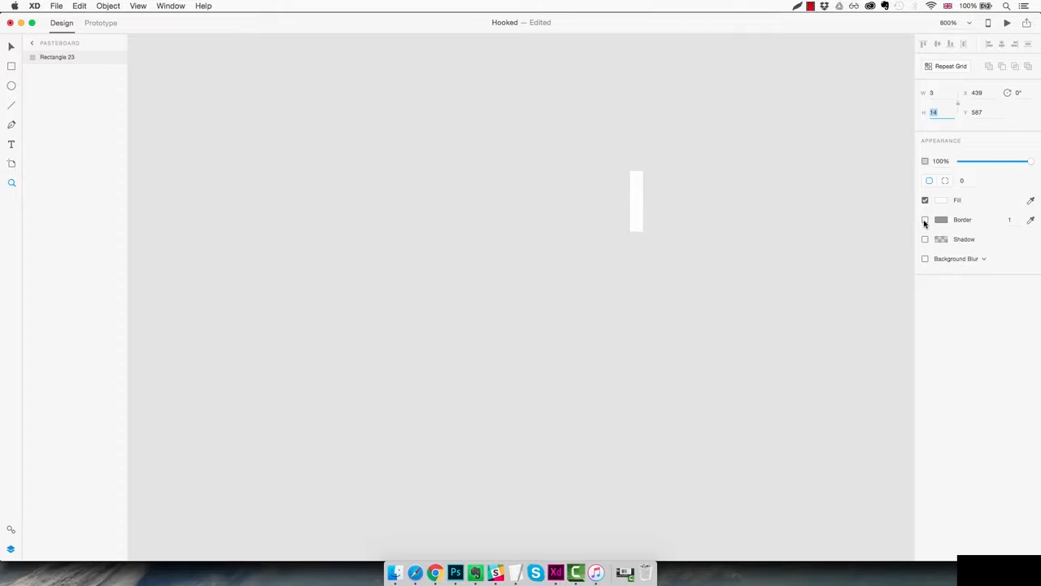
# Round the small bar's corners with a radius of 9
pyautogui.click(664, 214)
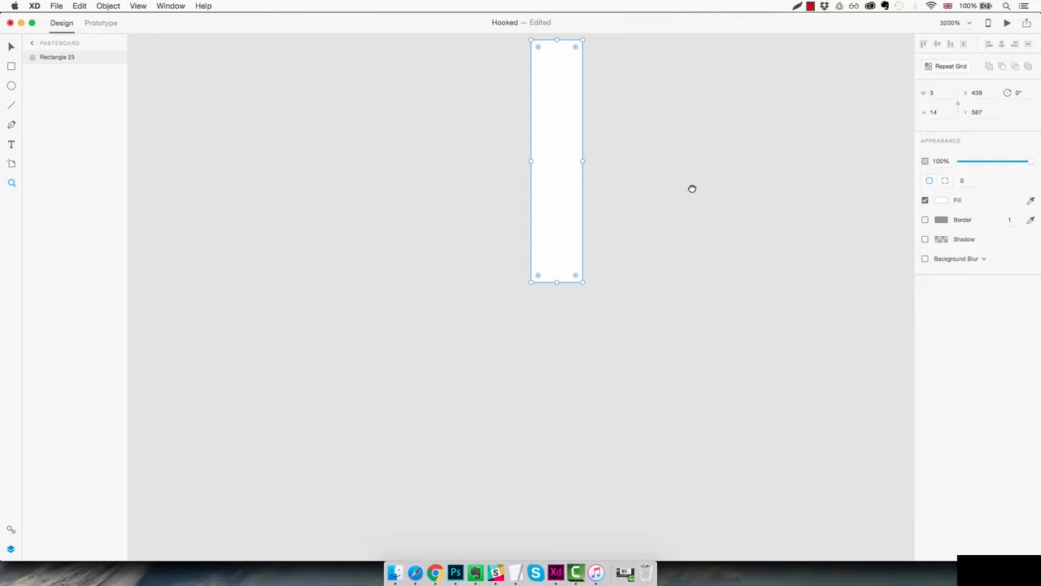
pyautogui.moveTo(692, 188); pyautogui.dragTo(707, 292)
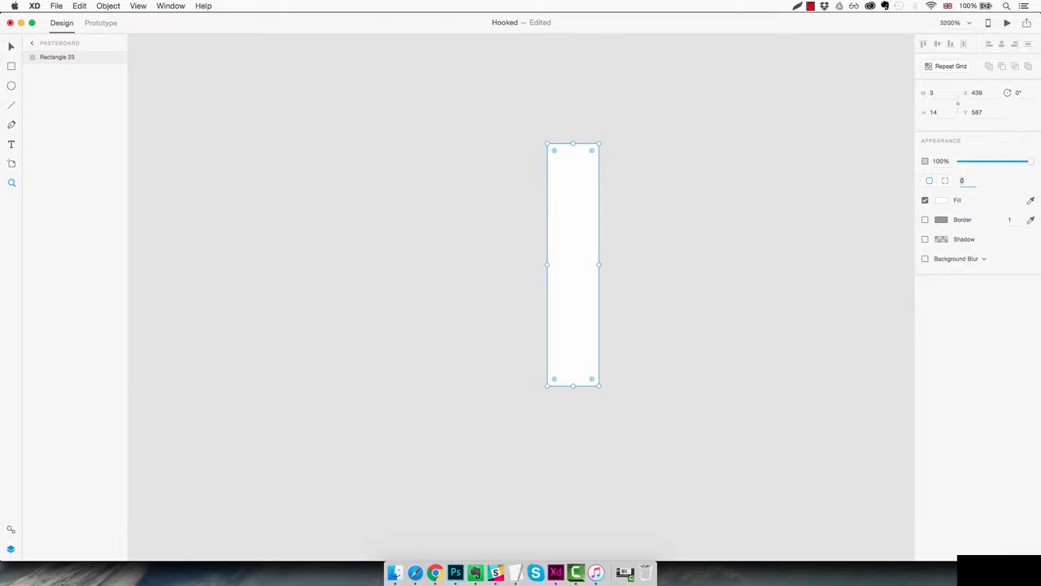
pyautogui.write('8')
pyautogui.press('Return')
# Shift the rounded bar to X 437 and rotate it to 45°
pyautogui.press('v')
pyautogui.moveTo(575, 292); pyautogui.dragTo(549, 261)
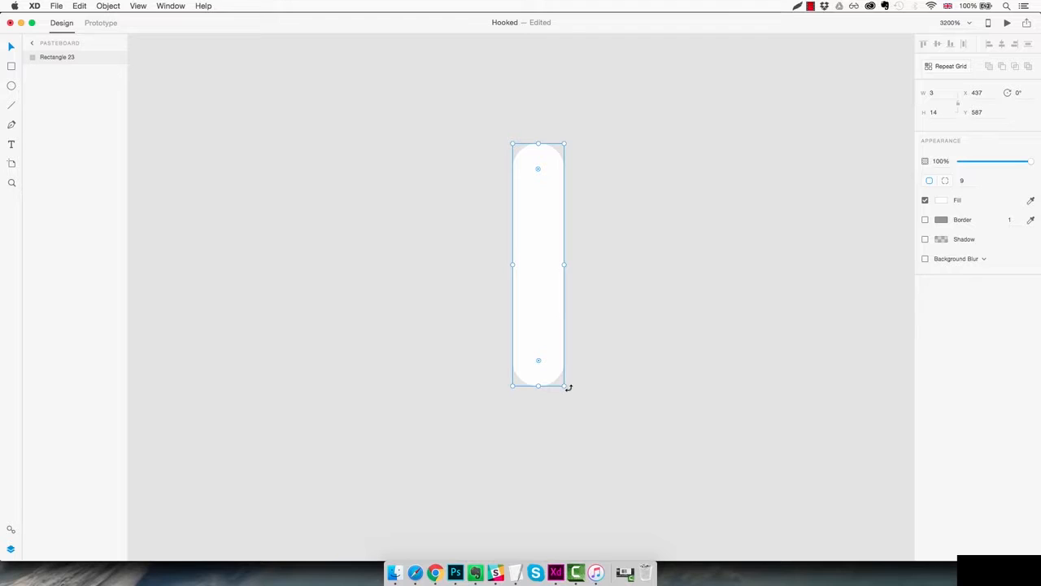
pyautogui.moveTo(565, 386); pyautogui.dragTo(483, 354)
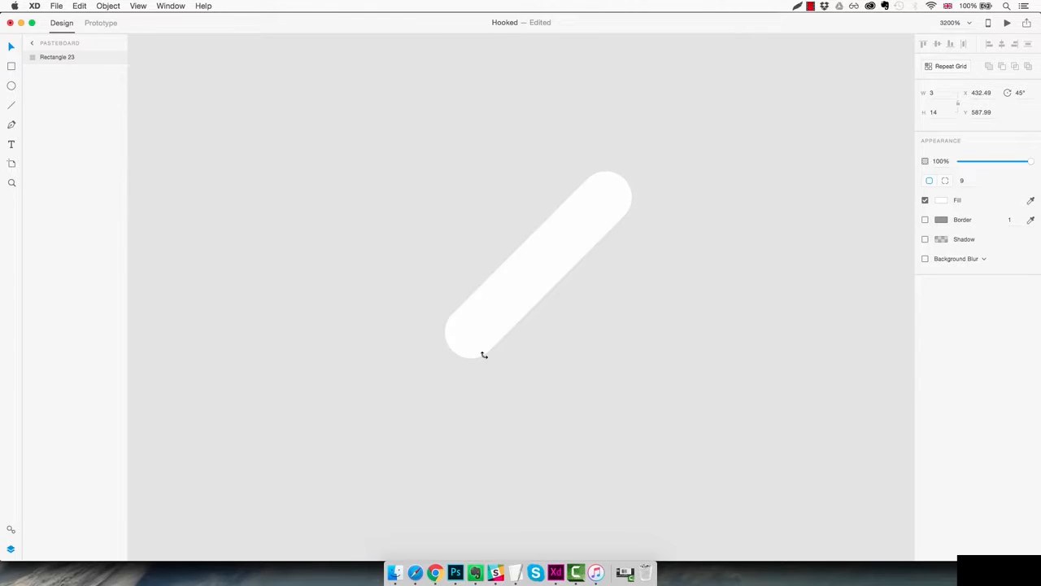
pyautogui.moveTo(483, 355); pyautogui.dragTo(483, 355)
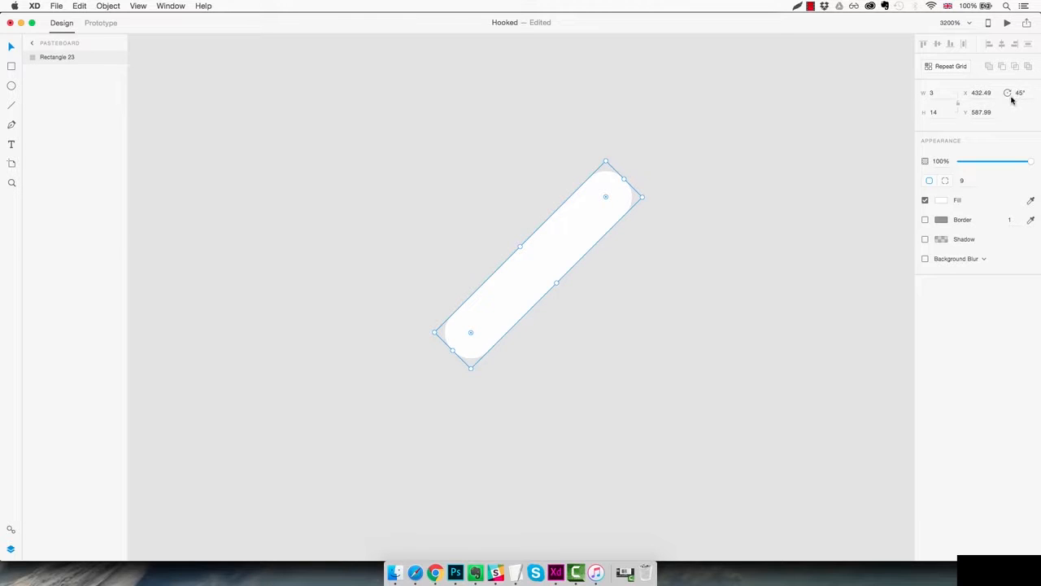
# Duplicate the slanted bar, rotate the copy to 135° and lower it to Y 595.99, forming a chevron that points left
pyautogui.moveTo(659, 339); pyautogui.dragTo(646, 280)
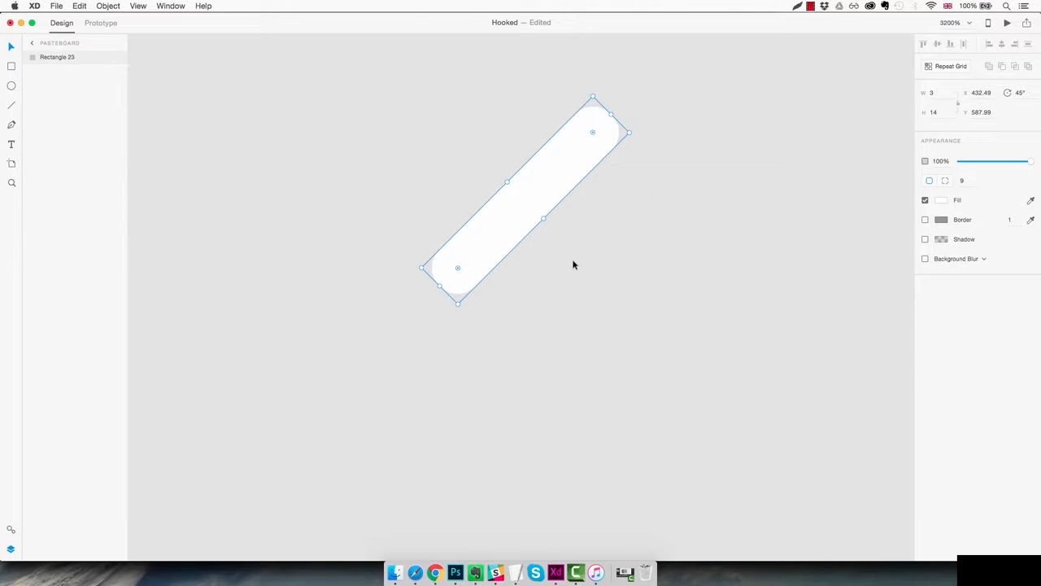
pyautogui.press('super+d')
pyautogui.moveTo(633, 134); pyautogui.dragTo(614, 325)
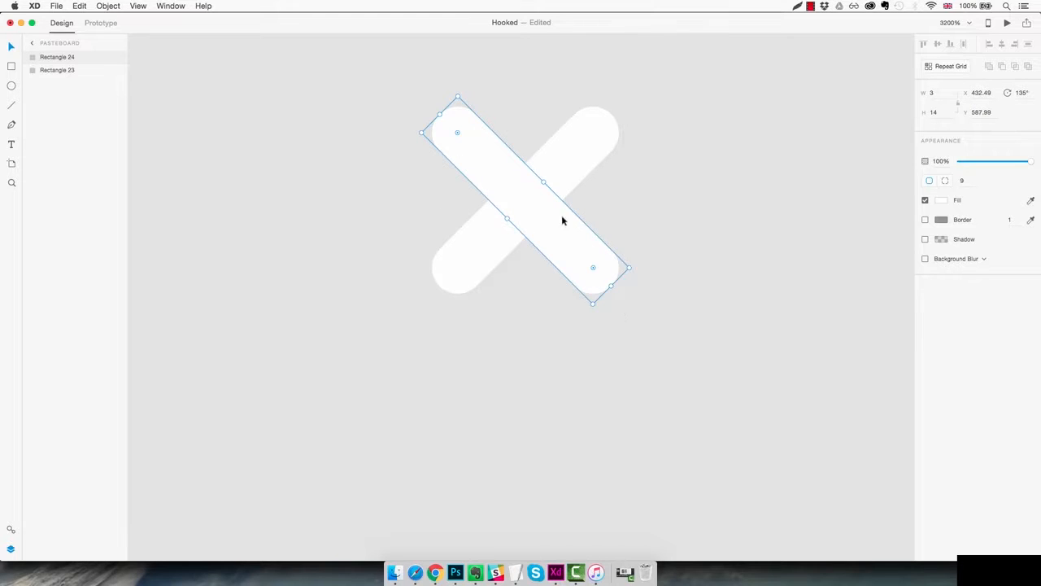
pyautogui.moveTo(548, 214); pyautogui.dragTo(550, 352)
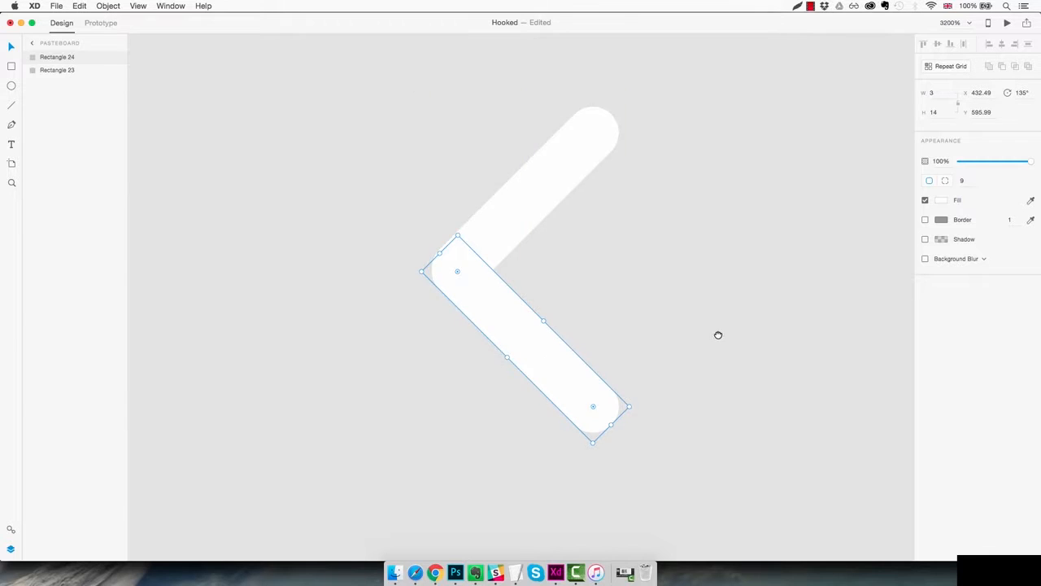
pyautogui.moveTo(718, 334); pyautogui.dragTo(464, 291)
pyautogui.click(439, 276)
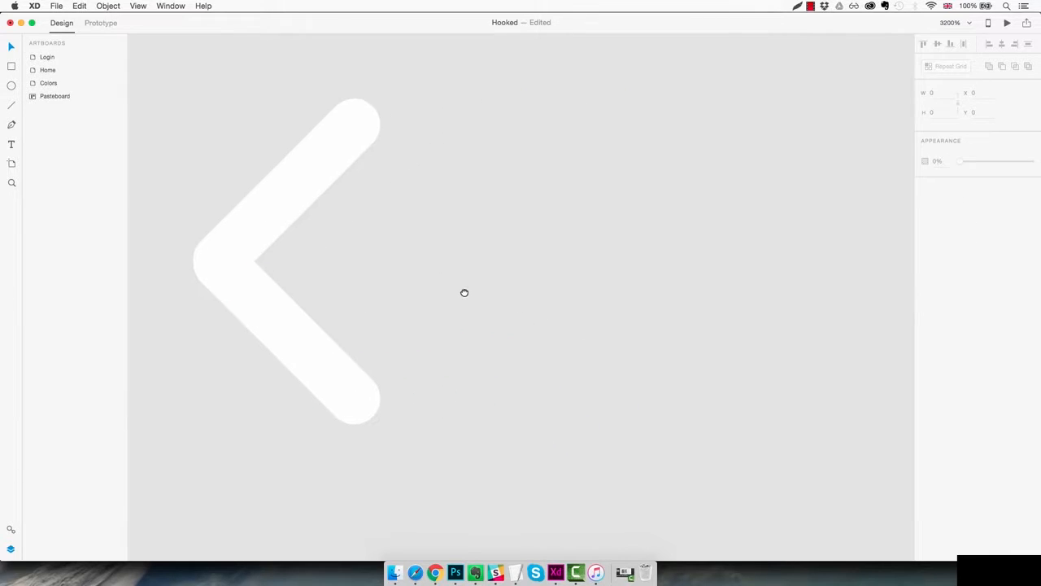
# Duplicate the chevron's lower bar, rotate the copy to 90° and place it as the arrow shaft at X 434.5, Y 596.5
pyautogui.click(316, 353)
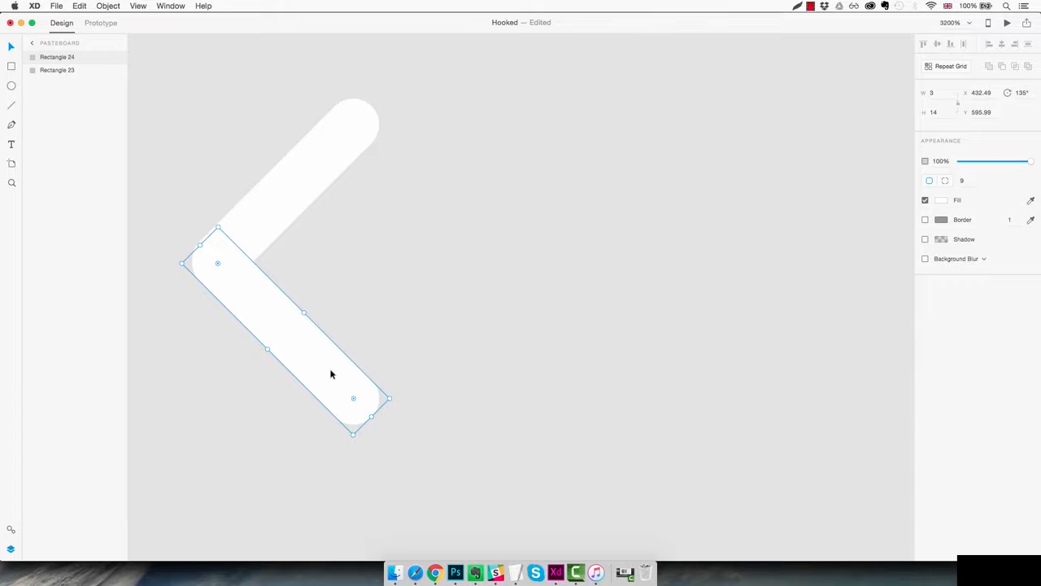
pyautogui.press('super+d')
pyautogui.moveTo(326, 383); pyautogui.dragTo(436, 356)
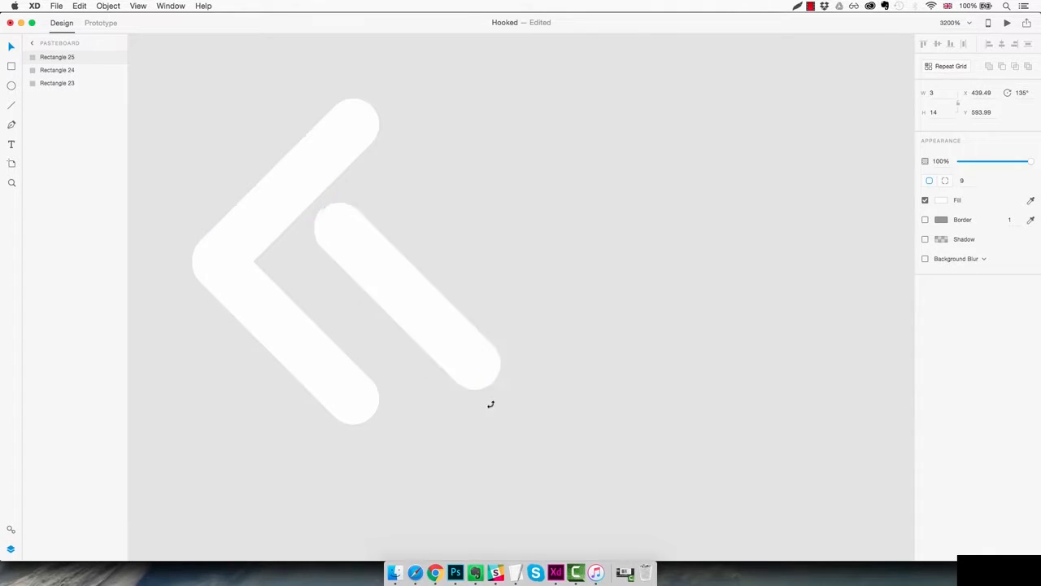
pyautogui.moveTo(490, 404); pyautogui.dragTo(552, 338)
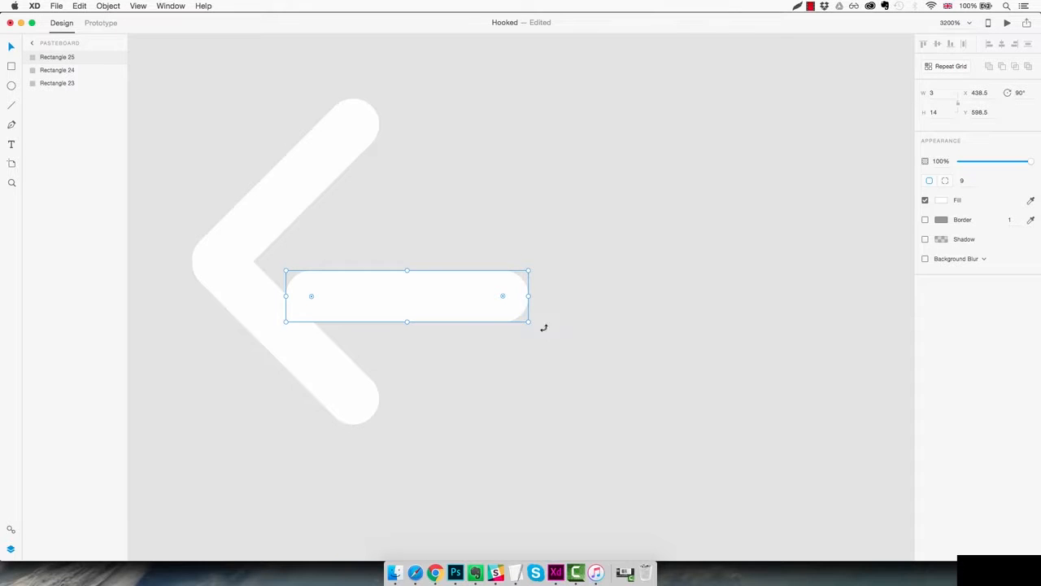
pyautogui.moveTo(450, 306); pyautogui.dragTo(381, 278)
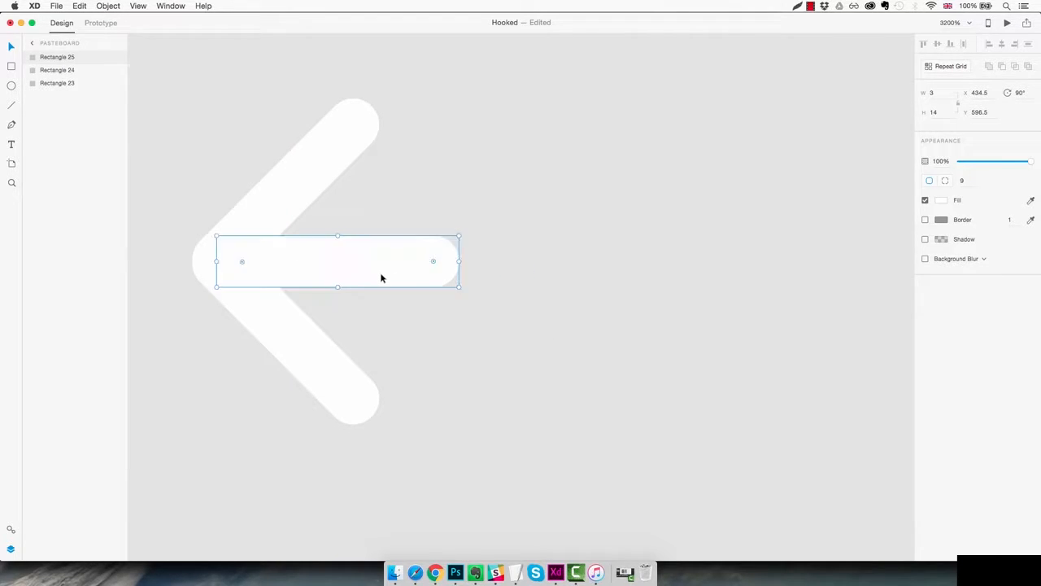
pyautogui.press('Escape')
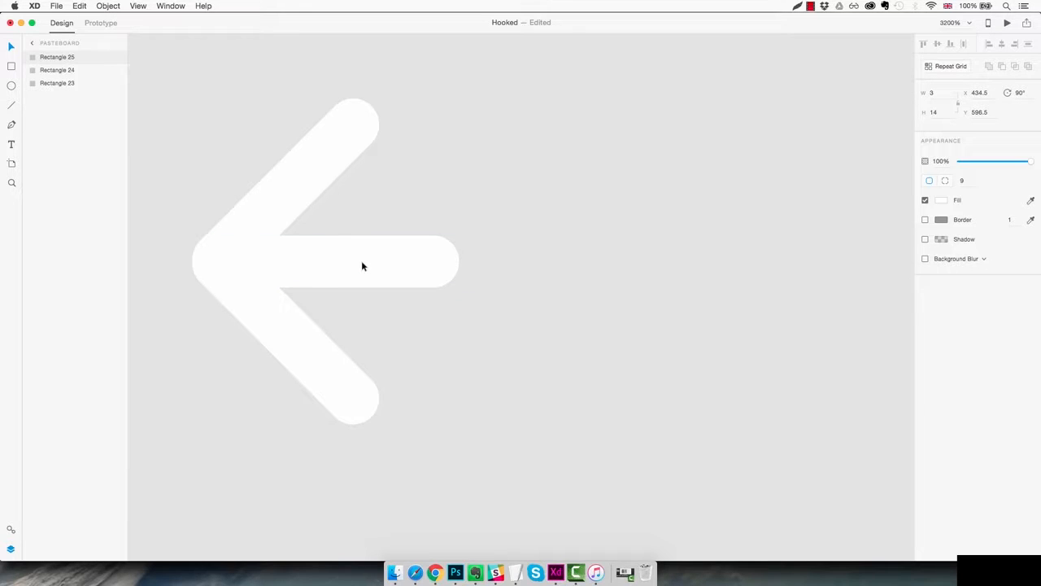
# Lengthen the arrow's middle bar on its free end to 21
pyautogui.click(363, 265)
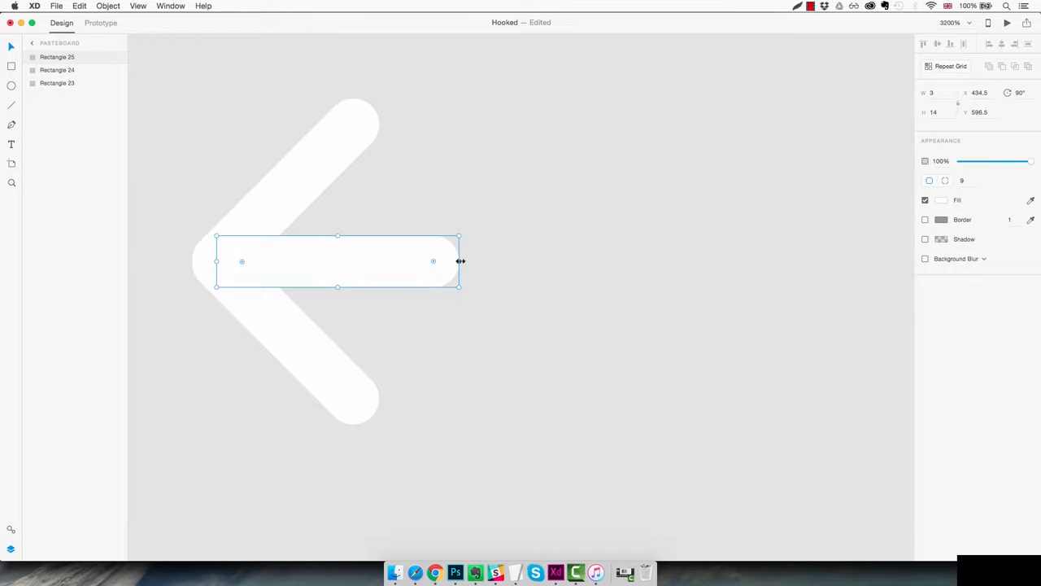
pyautogui.moveTo(460, 262); pyautogui.dragTo(575, 260)
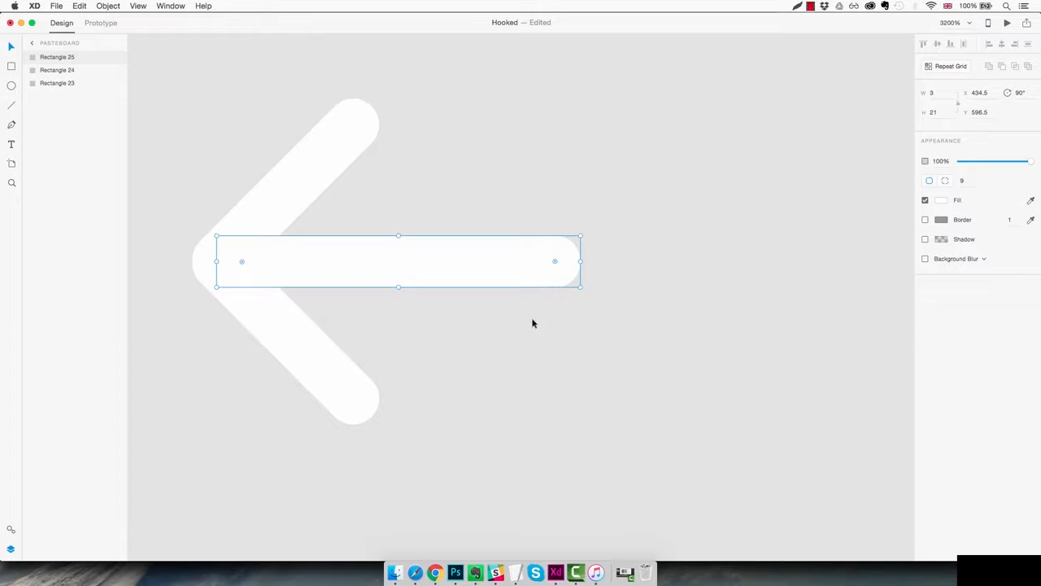
pyautogui.click(465, 341)
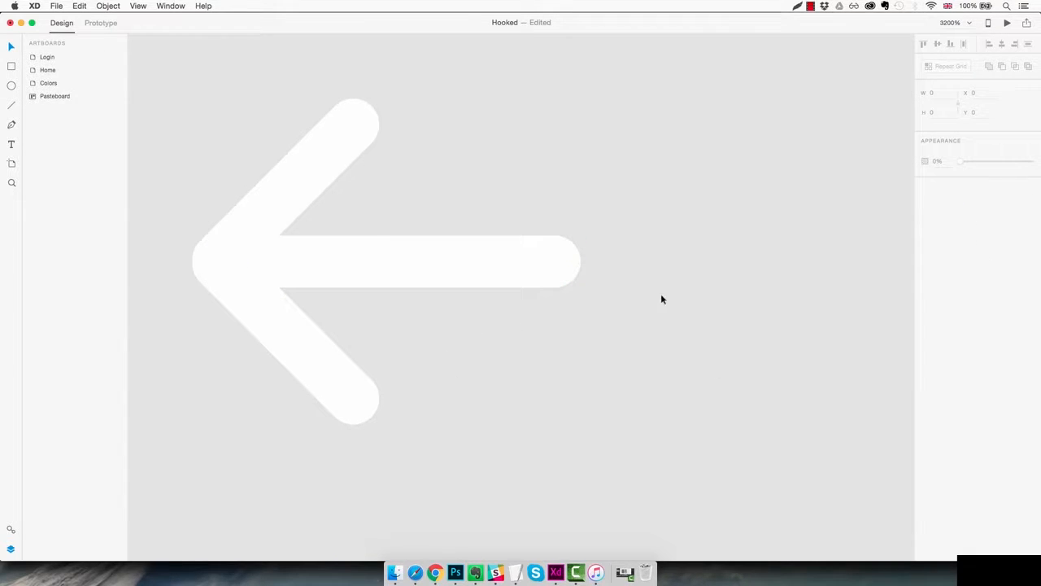
# Merge the three bars into a single arrow shape with a union and shift it to X 439.11, Y 589.61
pyautogui.moveTo(634, 129); pyautogui.dragTo(251, 389)
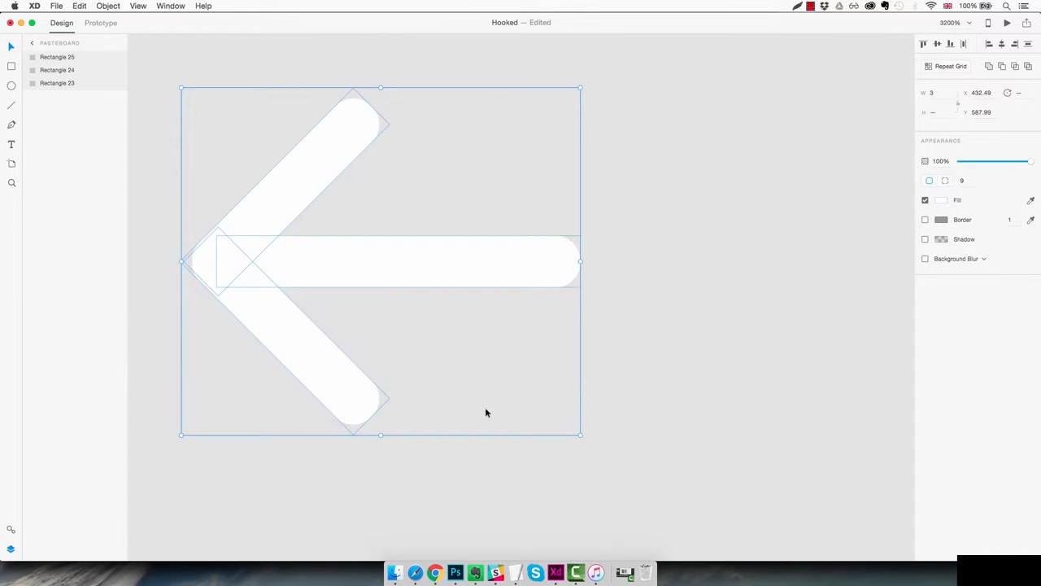
pyautogui.click(989, 67)
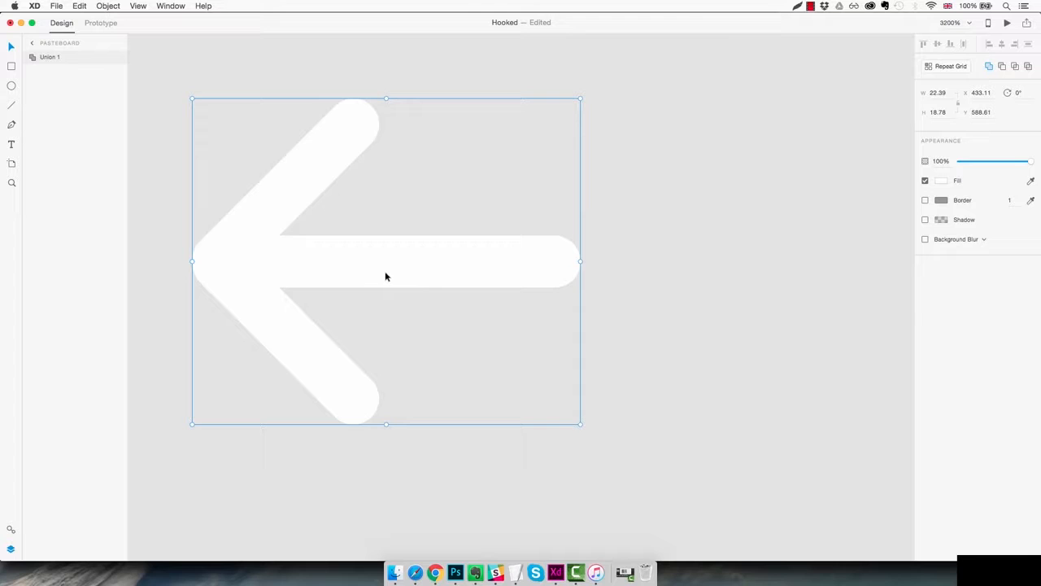
pyautogui.moveTo(365, 266); pyautogui.dragTo(474, 279)
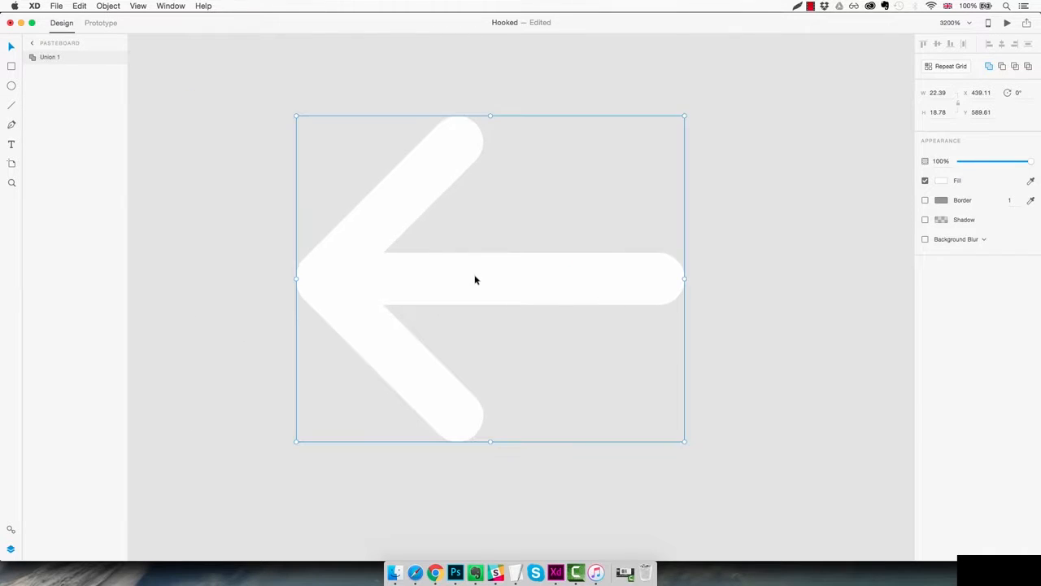
# Move the arrow onto the Login artboard above the Login title, at X 20.11, Y 41.61
pyautogui.press('super+1')
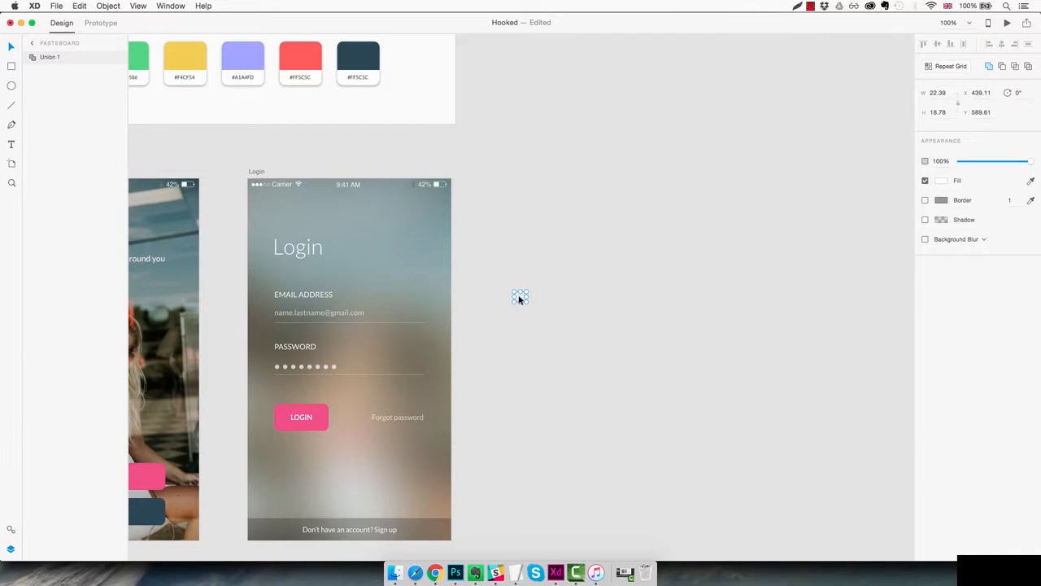
pyautogui.moveTo(520, 298); pyautogui.dragTo(255, 208)
pyautogui.scroll(3, 254, 208)
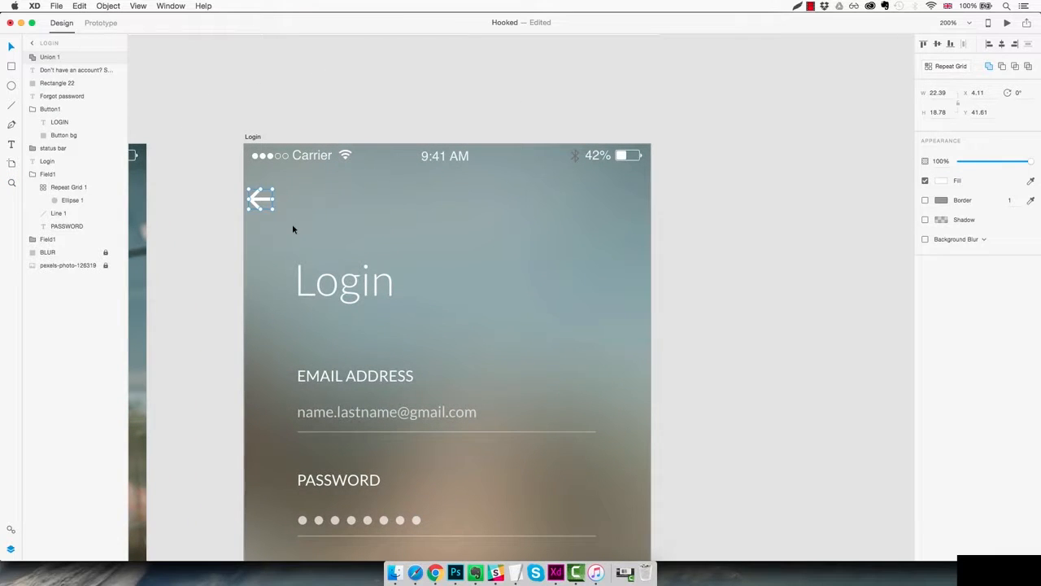
pyautogui.press('Right')
pyautogui.press('Right')
pyautogui.press('Right')
pyautogui.press('Right')
pyautogui.press('Right')
pyautogui.press('Right')
pyautogui.click(682, 253)
pyautogui.scroll(-3, 475, 302)
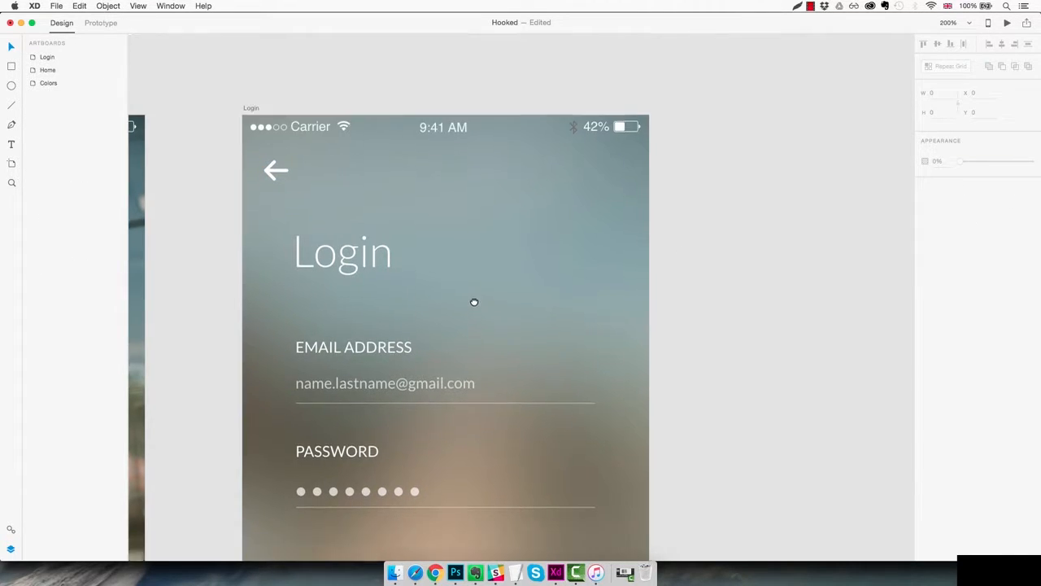
pyautogui.scroll(-5, 469, 265)
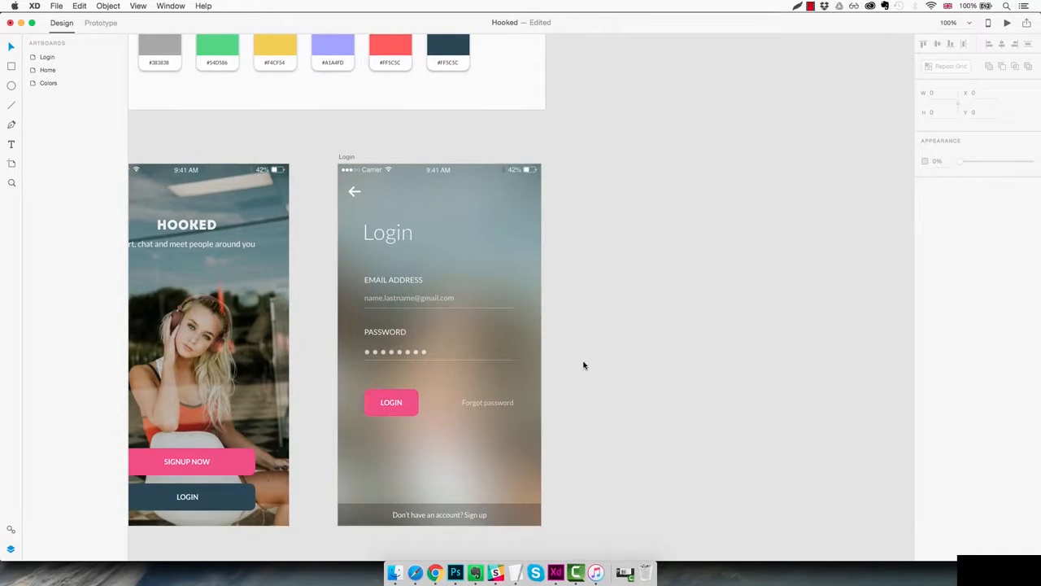
# Reorder the Login artboard's layers, putting the status bar at the very top and the Login title directly below the arrow
pyautogui.click(513, 388)
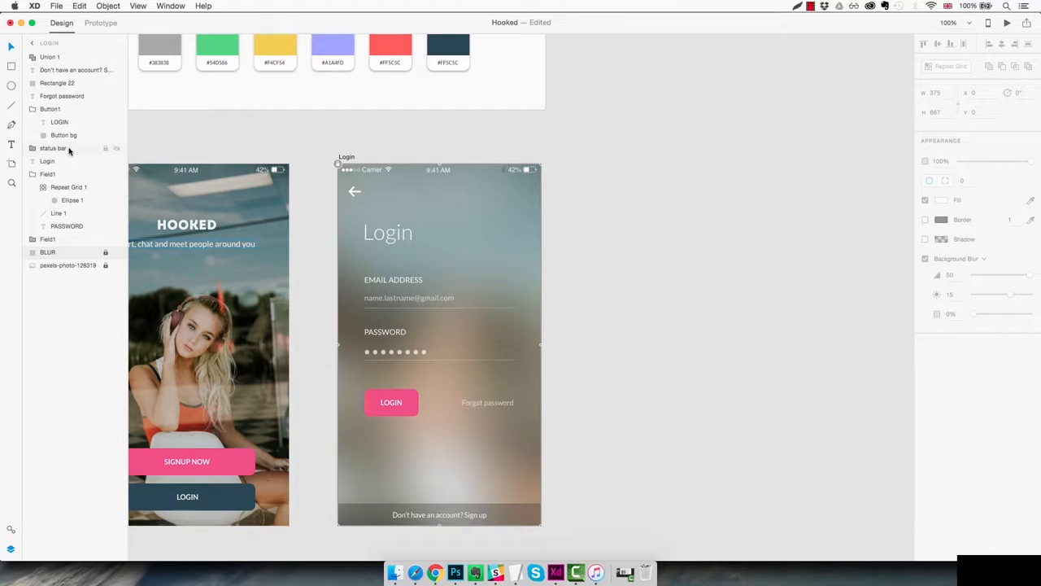
pyautogui.moveTo(63, 151); pyautogui.dragTo(70, 58)
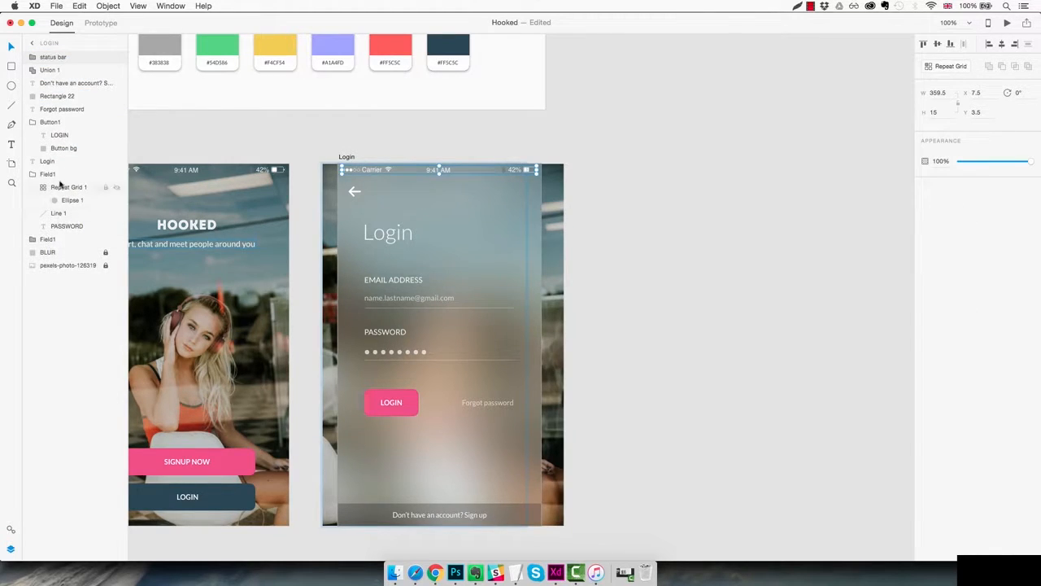
pyautogui.moveTo(54, 163); pyautogui.dragTo(64, 78)
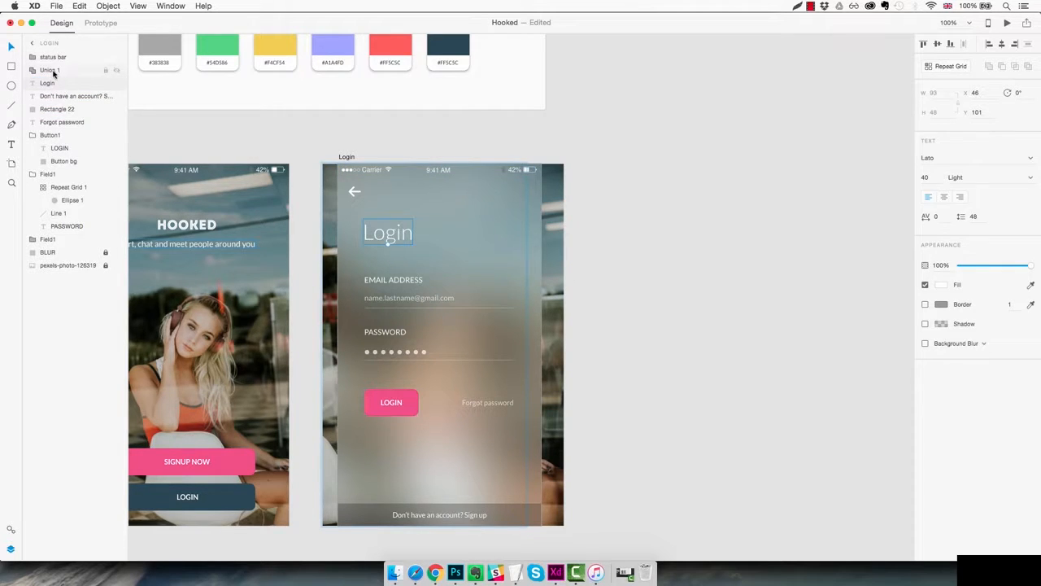
# Rename the arrow's layer on the Login artboard to "Back icon"
pyautogui.click(52, 71)
pyautogui.doubleClick(52, 70)
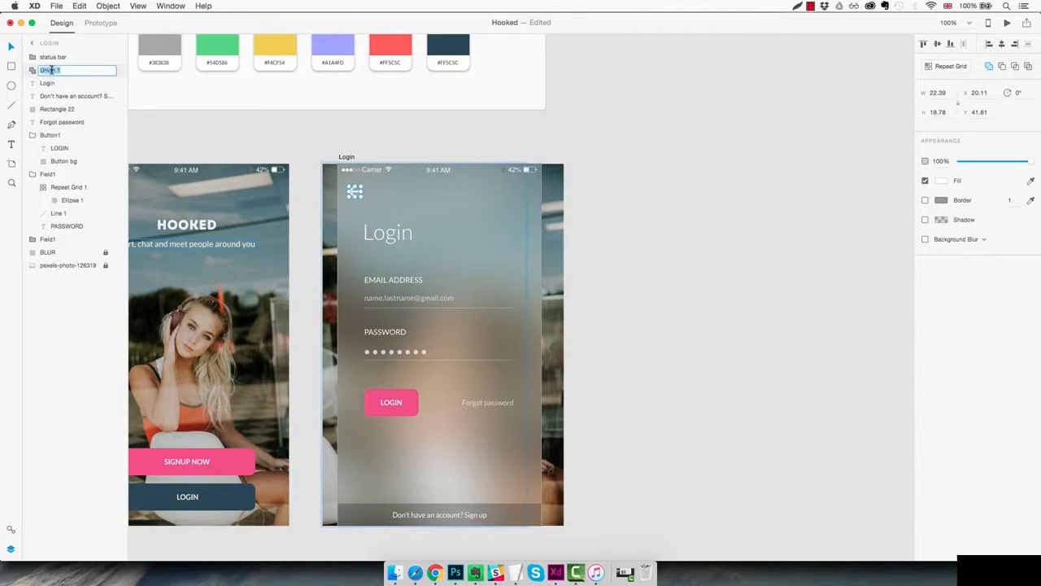
pyautogui.write('Back icon')
pyautogui.press('Return')
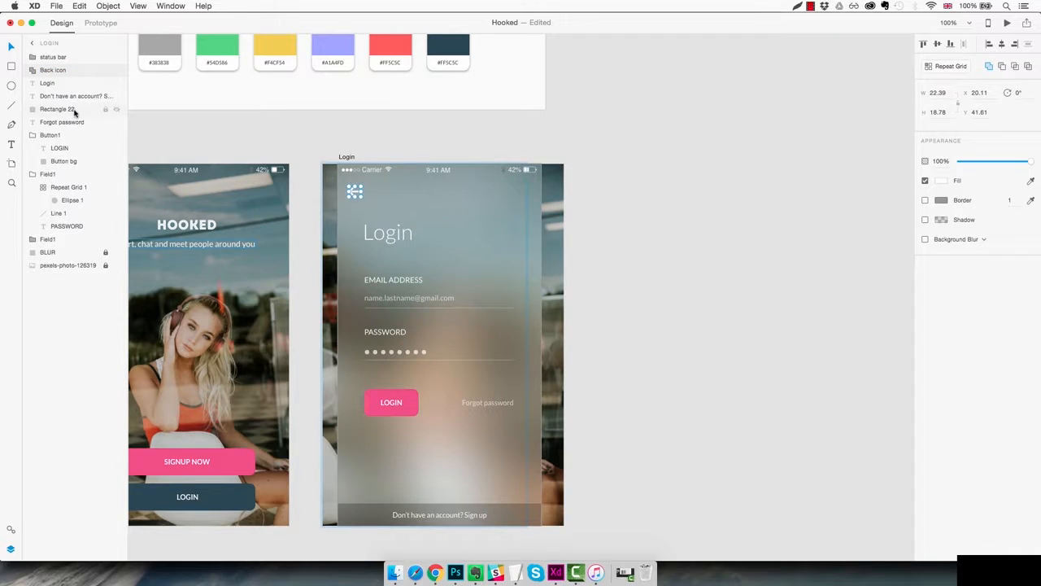
# Group the sign-up text with its background rectangle as "Sign up link" and place the group directly above the BLUR layer
pyautogui.click(32, 135)
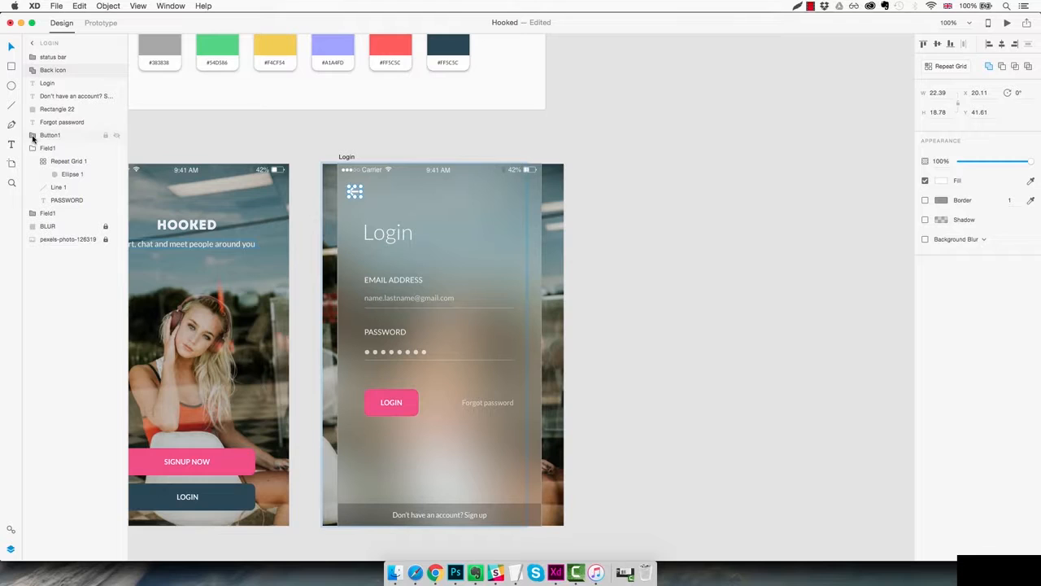
pyautogui.click(69, 111)
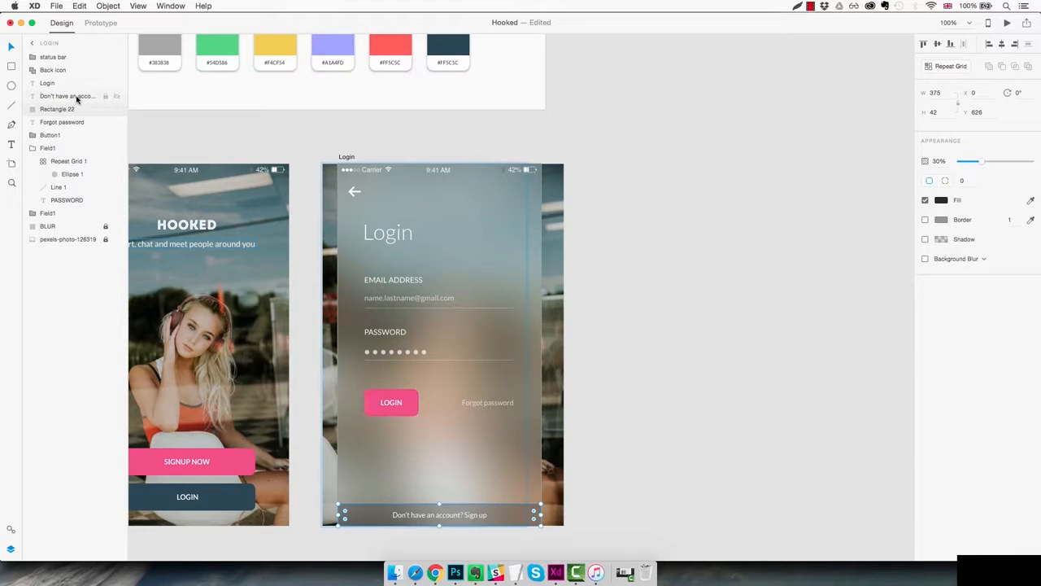
pyautogui.keyDown('shift'); pyautogui.click(77, 97); pyautogui.keyUp('shift')
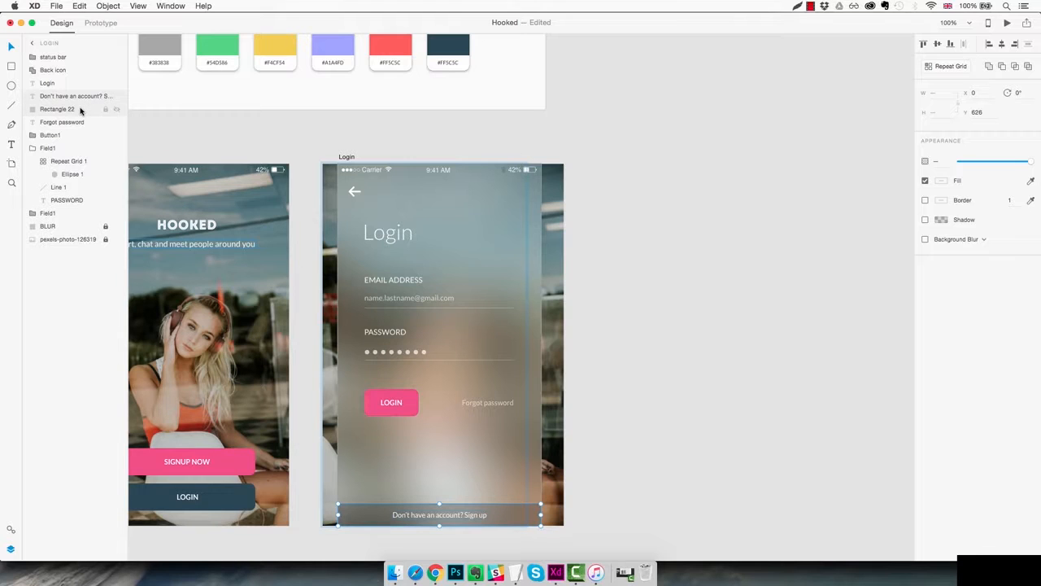
pyautogui.press('super+g')
pyautogui.doubleClick(55, 97)
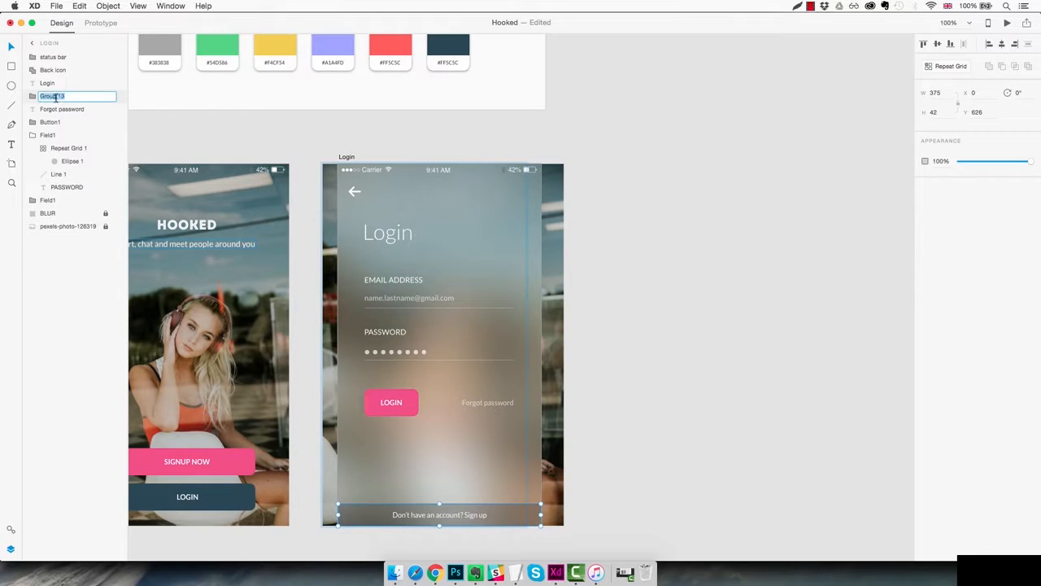
pyautogui.write('Sign up link')
pyautogui.press('Return')
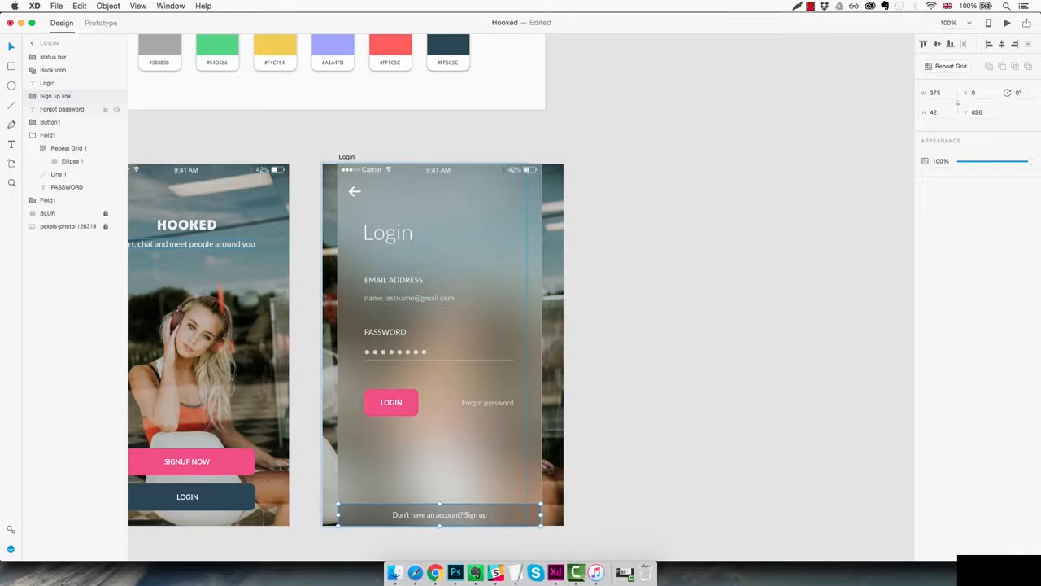
pyautogui.moveTo(71, 104); pyautogui.dragTo(82, 208)
# Rename the password field's group to "Field2" and move both field groups directly below the Login title in the layer order
pyautogui.click(33, 122)
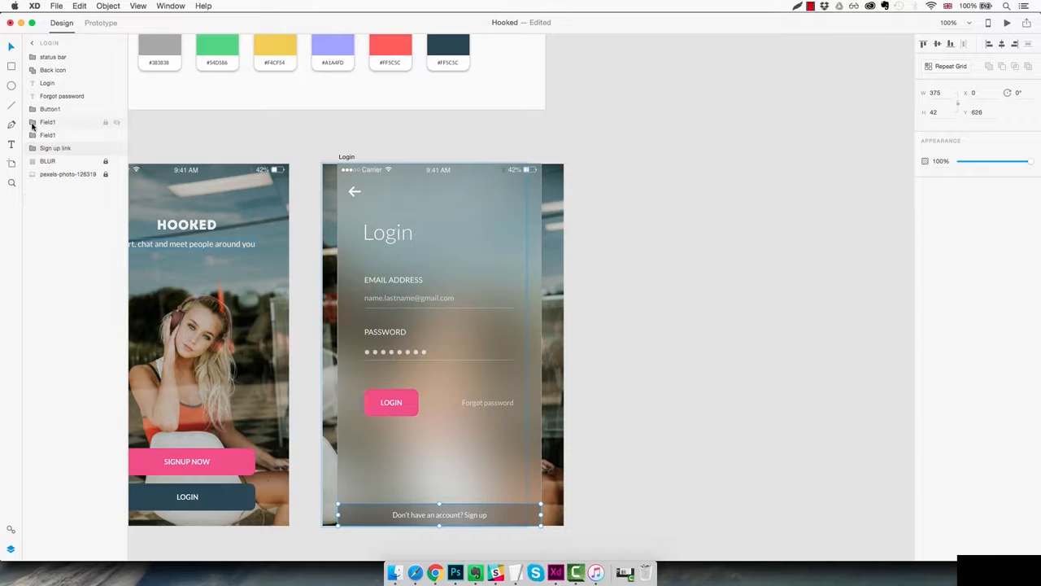
pyautogui.click(53, 125)
pyautogui.click(54, 136)
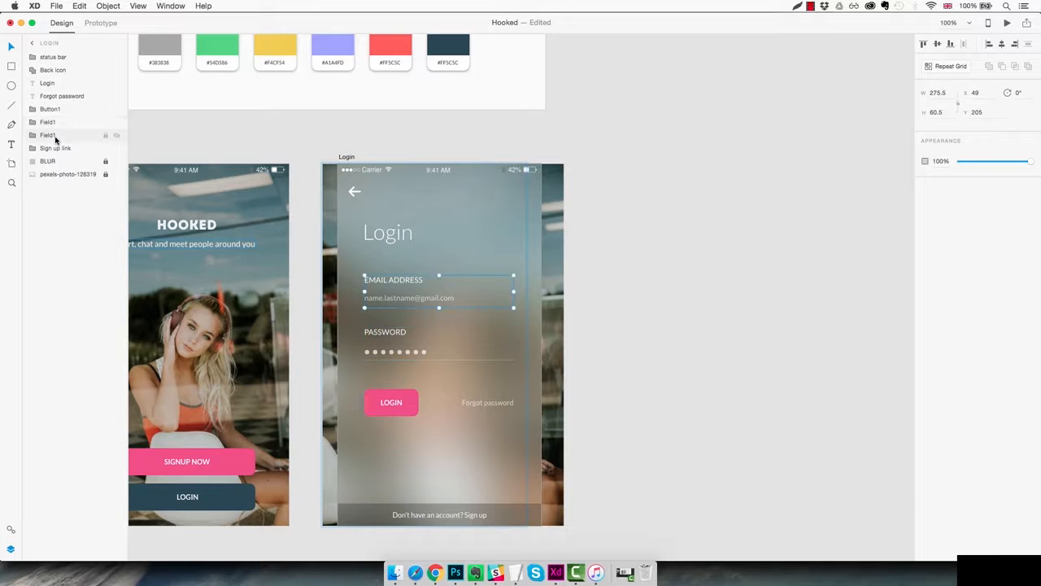
pyautogui.click(49, 122)
pyautogui.doubleClick(50, 122)
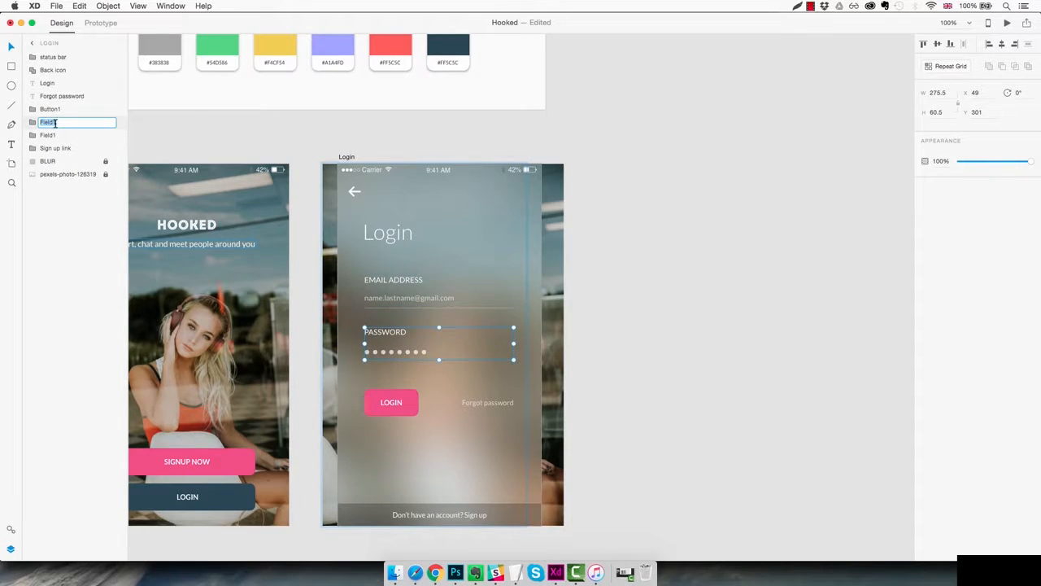
pyautogui.press('Return')
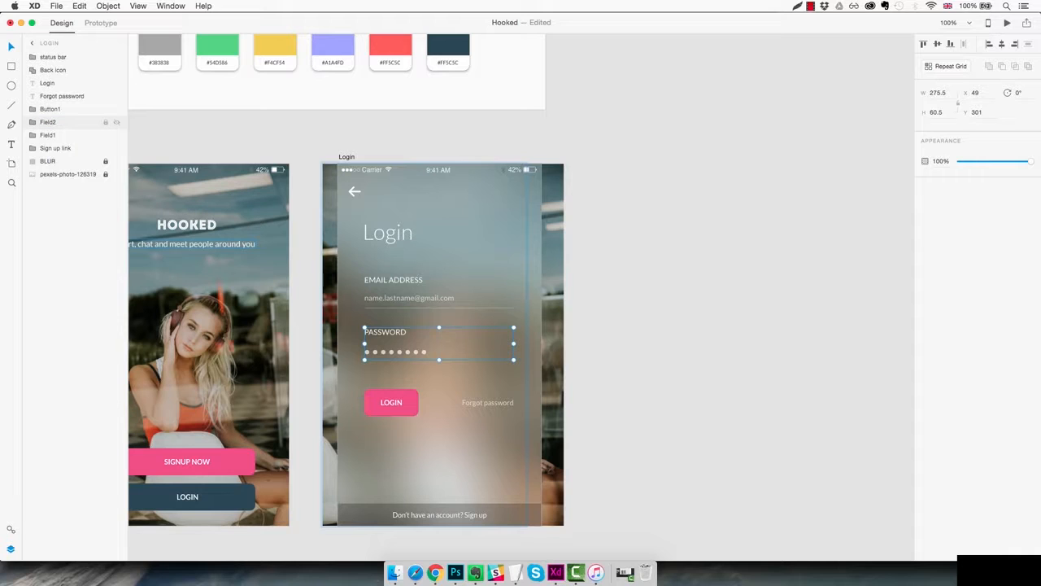
pyautogui.keyDown('shift'); pyautogui.click(54, 135); pyautogui.keyUp('shift')
pyautogui.moveTo(55, 135); pyautogui.dragTo(57, 92)
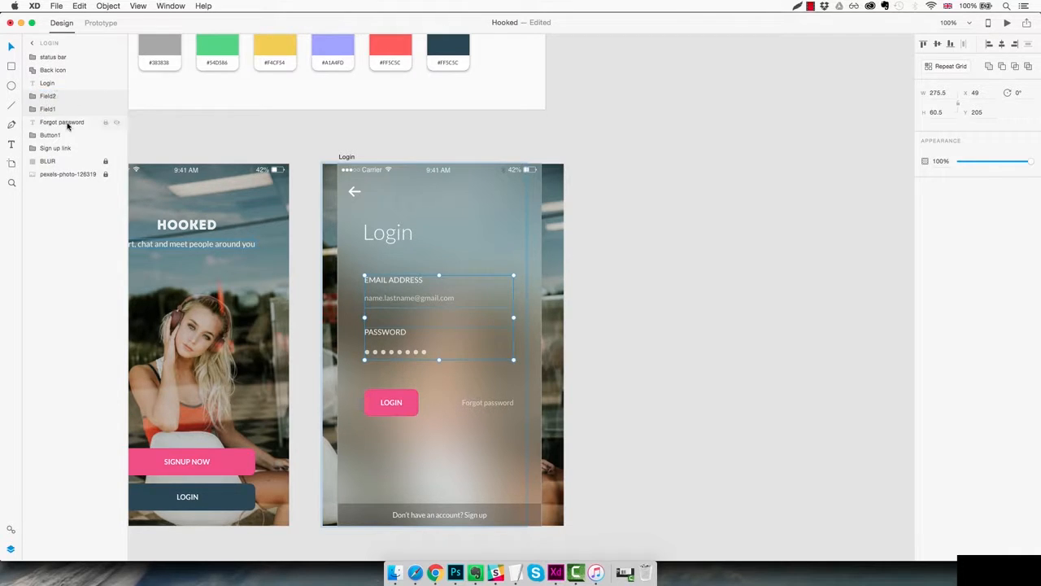
# Place the login button's group above the Forgot password layer and rename it "Button"
pyautogui.click(64, 123)
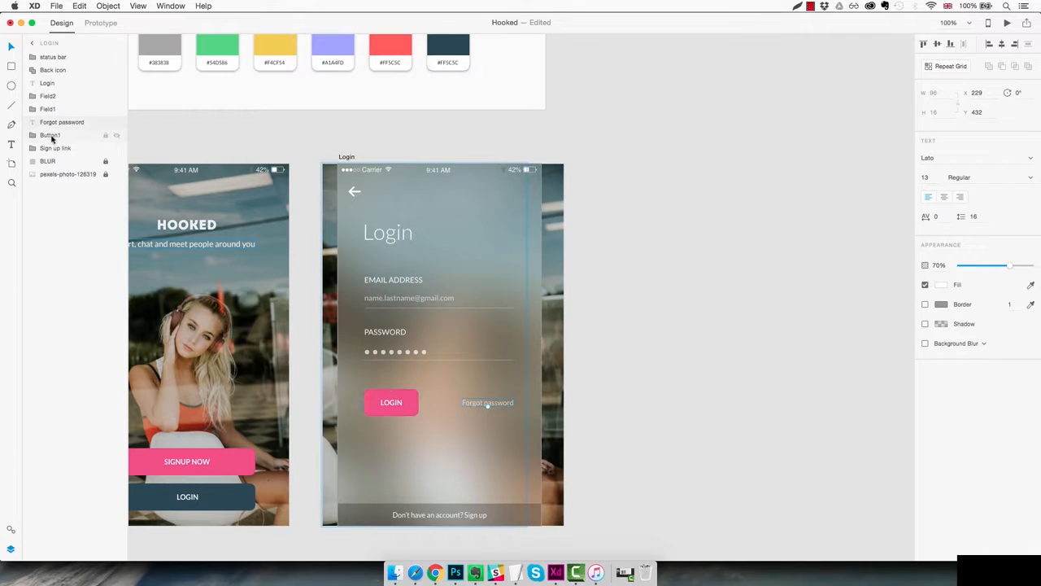
pyautogui.click(54, 136)
pyautogui.moveTo(53, 135); pyautogui.dragTo(52, 122)
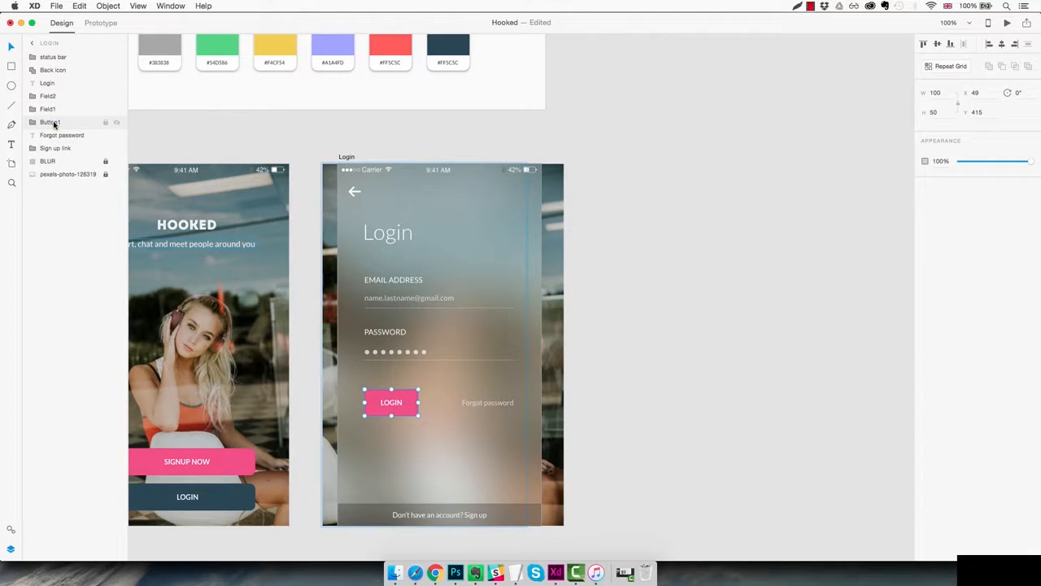
pyautogui.doubleClick(53, 122)
pyautogui.press('Right')
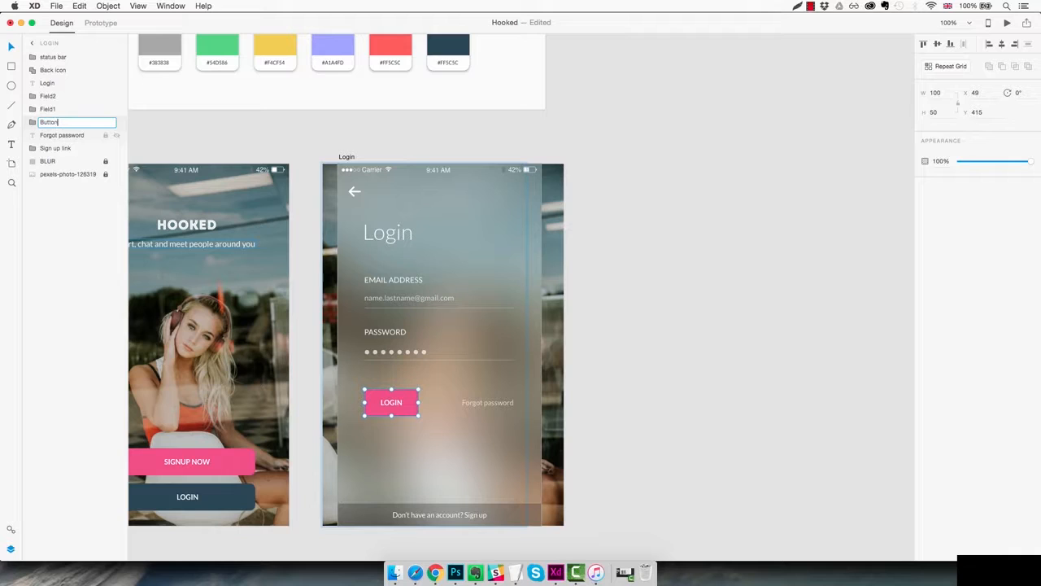
pyautogui.press('Return')
# Reorder the field groups so that Field1 sits directly above Field2
pyautogui.moveTo(50, 112); pyautogui.dragTo(54, 98)
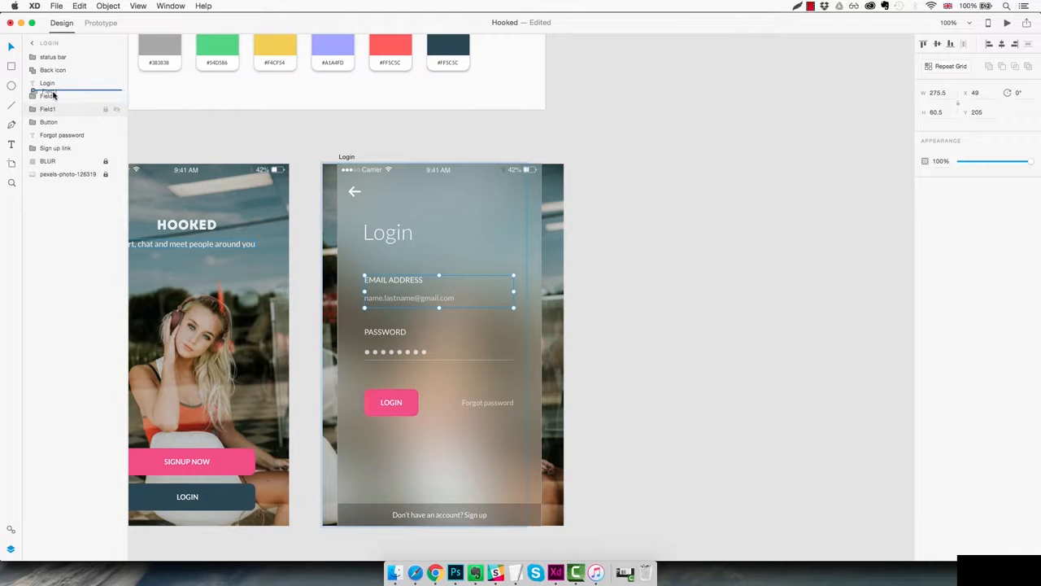
pyautogui.click(64, 151)
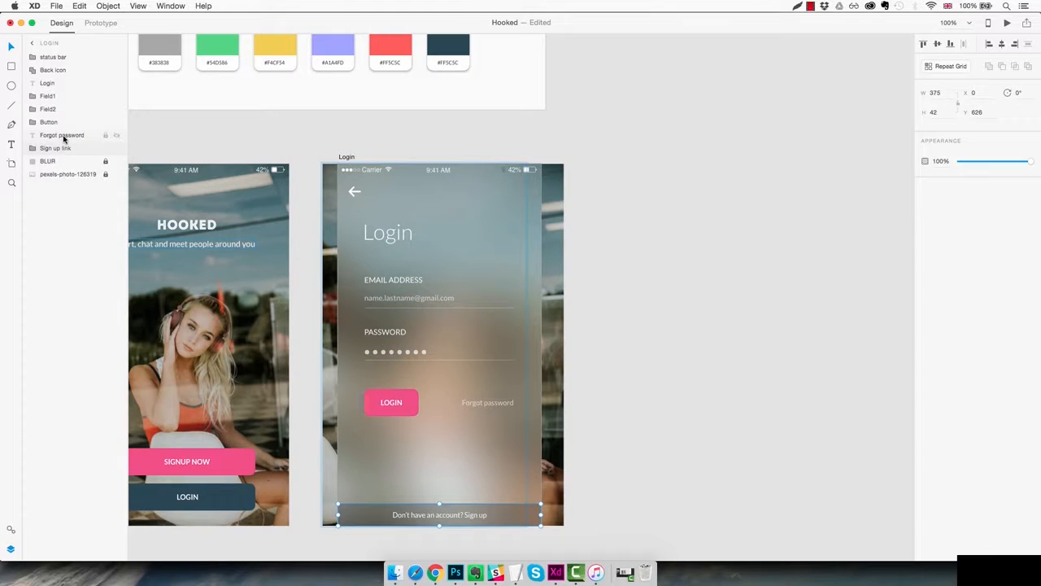
pyautogui.click(64, 136)
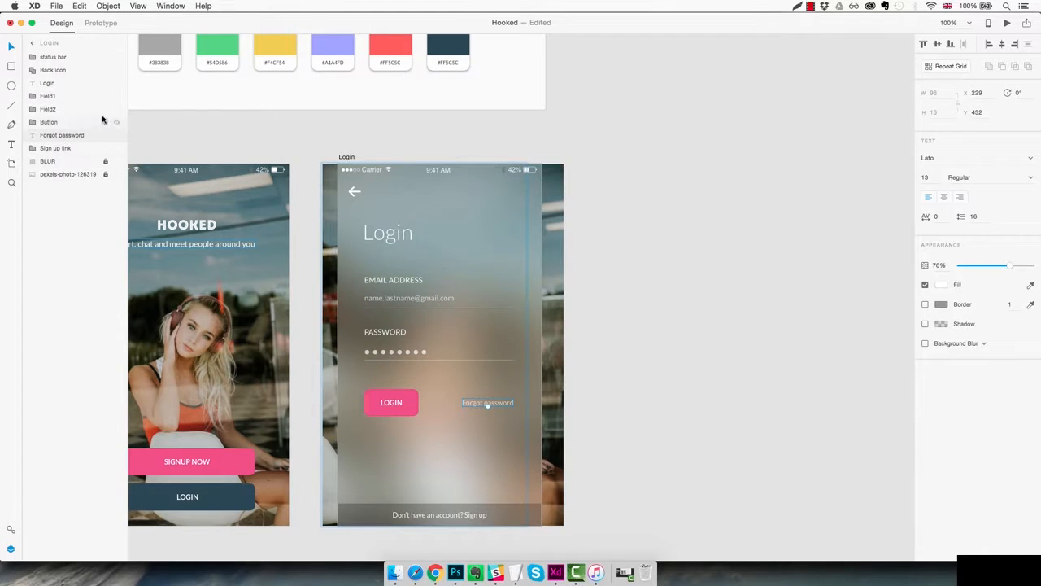
pyautogui.press('Escape')
# Lower the Login title toward the fields, then shift the title, fields, button and Forgot password link down together to Y 143
pyautogui.click(398, 236)
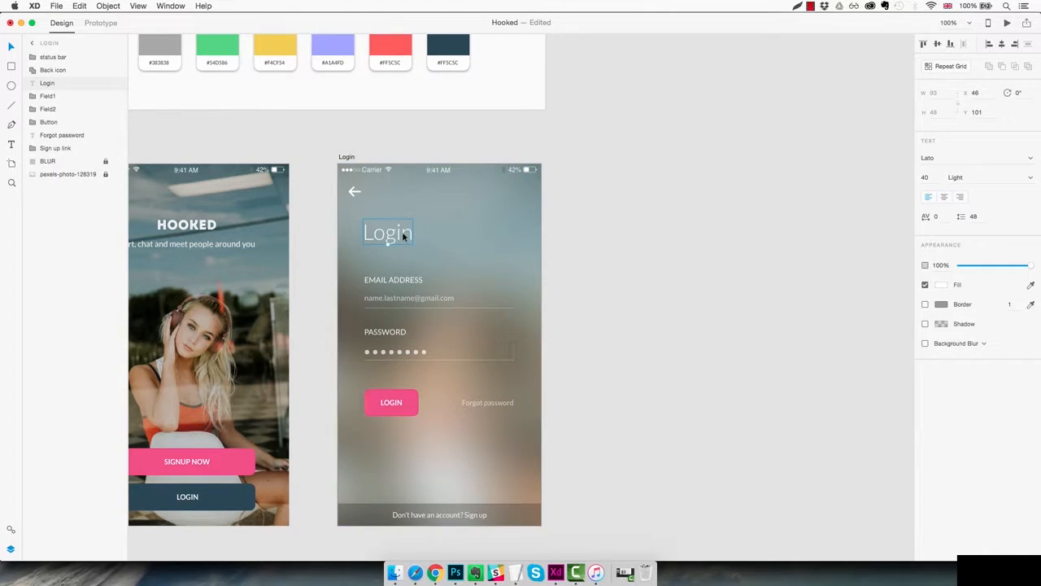
pyautogui.moveTo(403, 236); pyautogui.dragTo(402, 247)
pyautogui.click(500, 277)
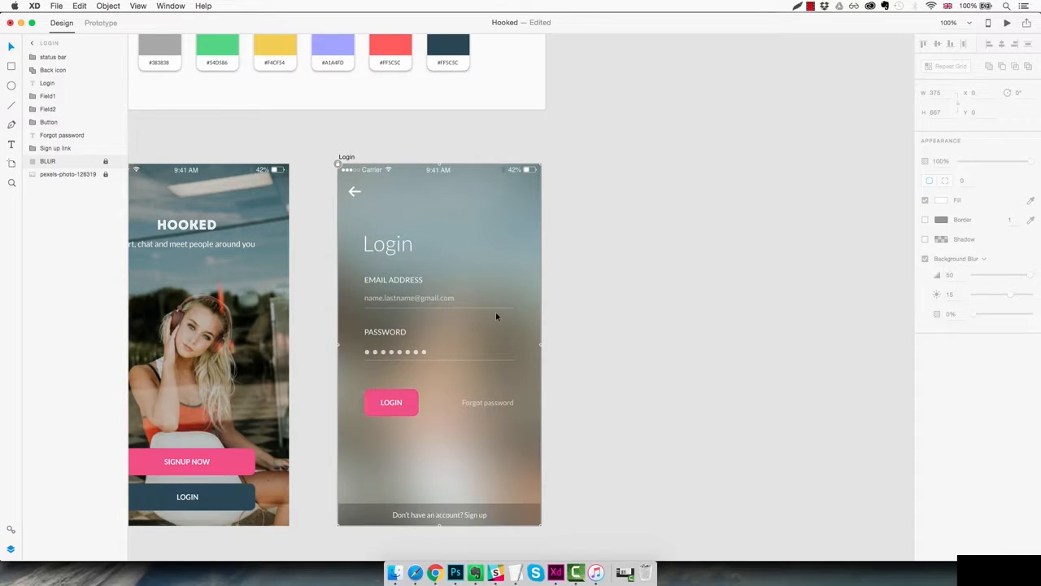
pyautogui.moveTo(518, 231); pyautogui.dragTo(404, 411)
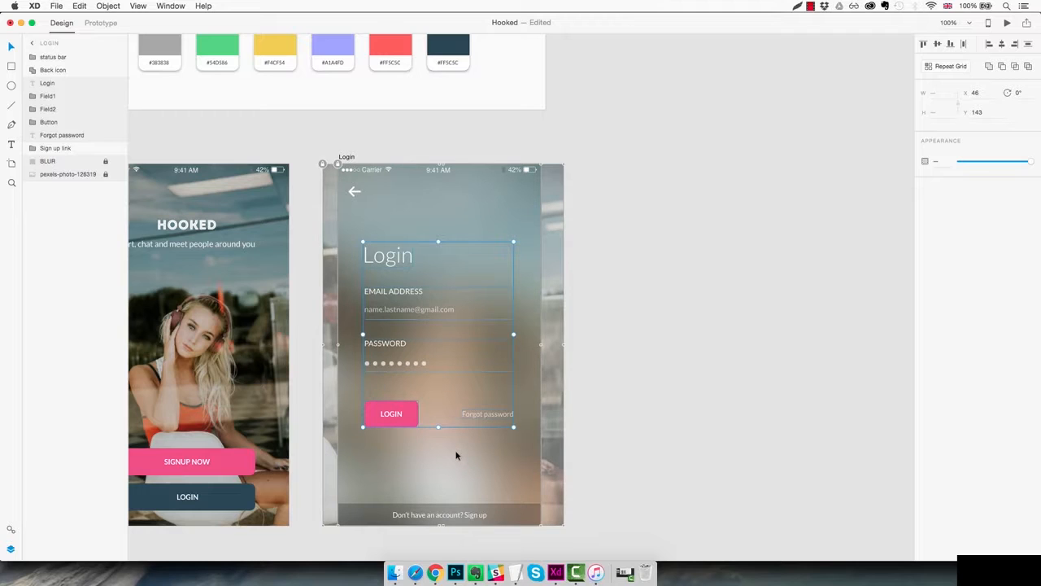
pyautogui.click(643, 430)
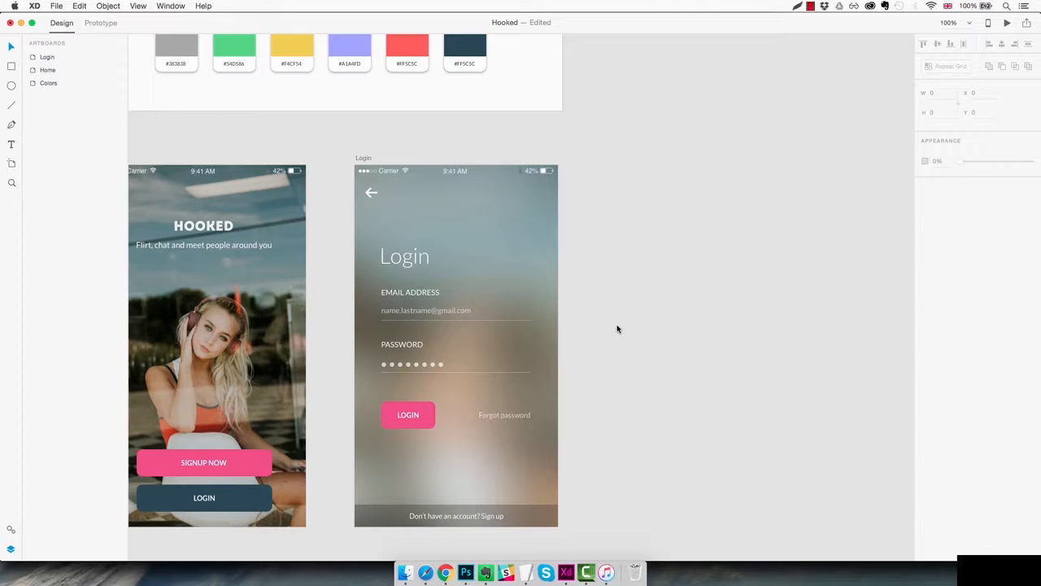
# Duplicate the Login artboard beside the original at X 413, Y 381, and rename the copy "Signup"
pyautogui.click(367, 158)
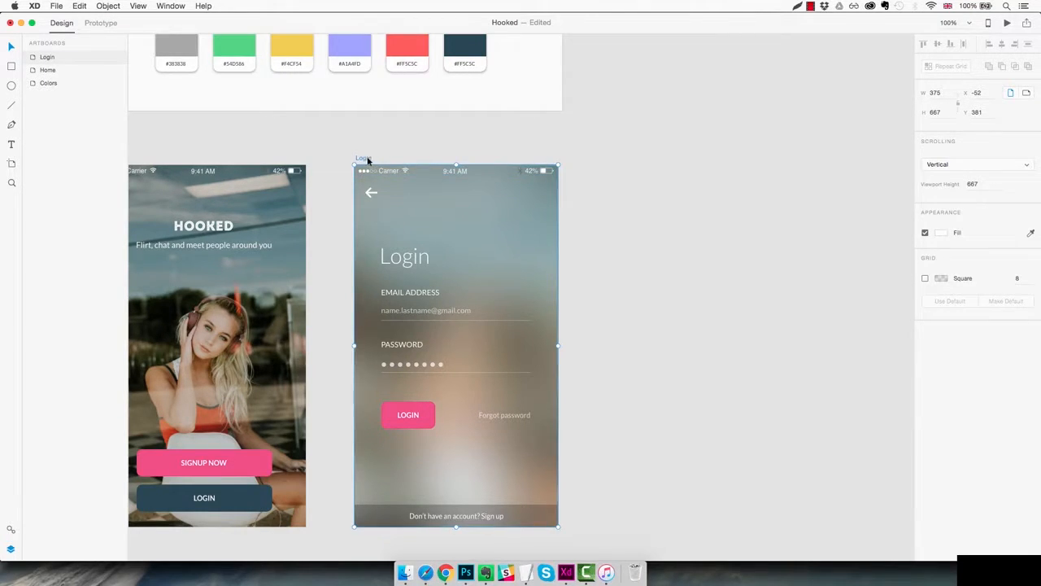
pyautogui.moveTo(367, 159); pyautogui.dragTo(619, 154)
pyautogui.click(682, 138)
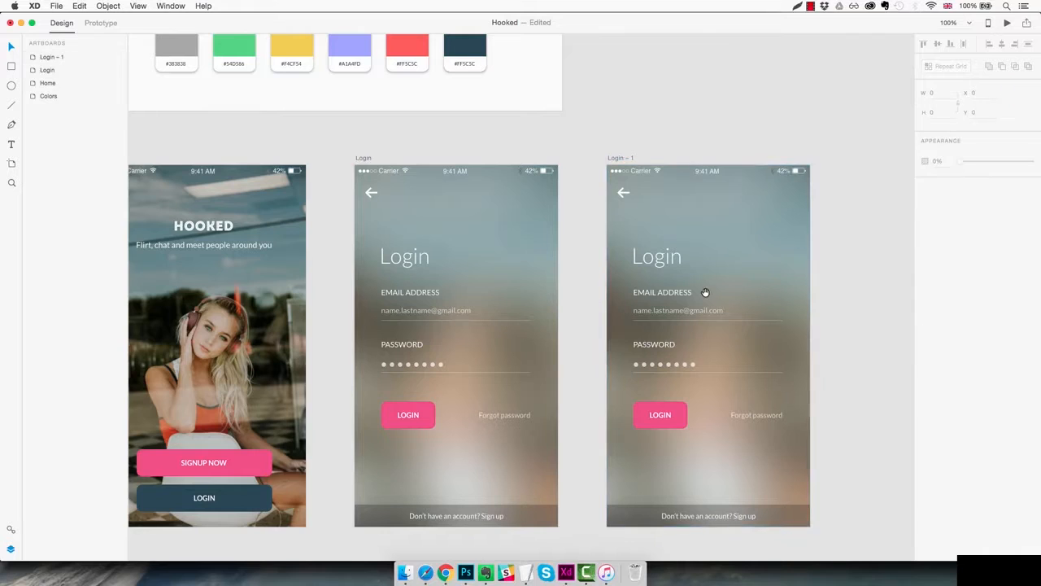
pyautogui.moveTo(705, 293); pyautogui.dragTo(530, 285)
pyautogui.click(450, 153)
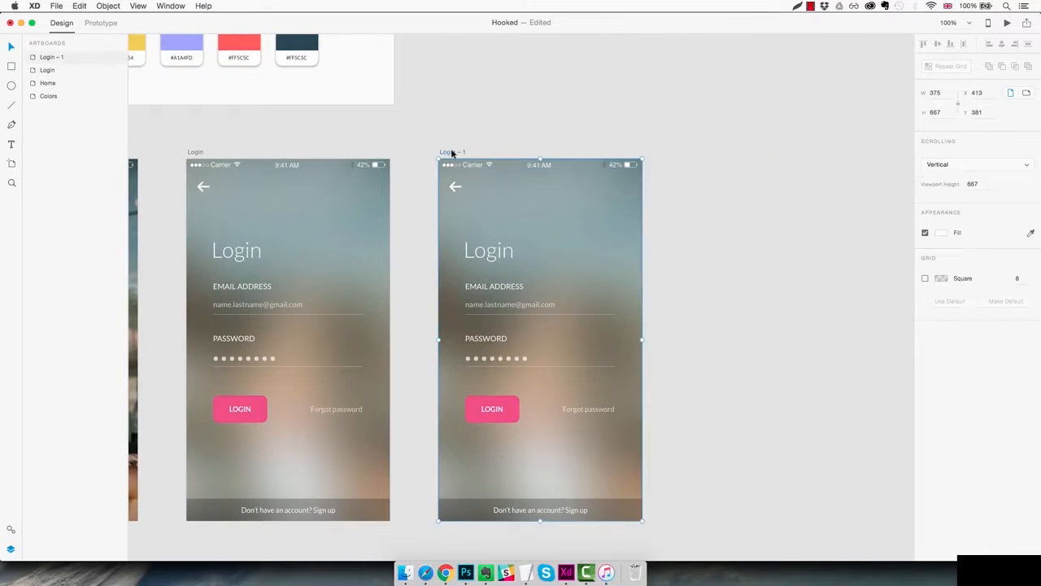
pyautogui.doubleClick(450, 152)
pyautogui.write('Signup')
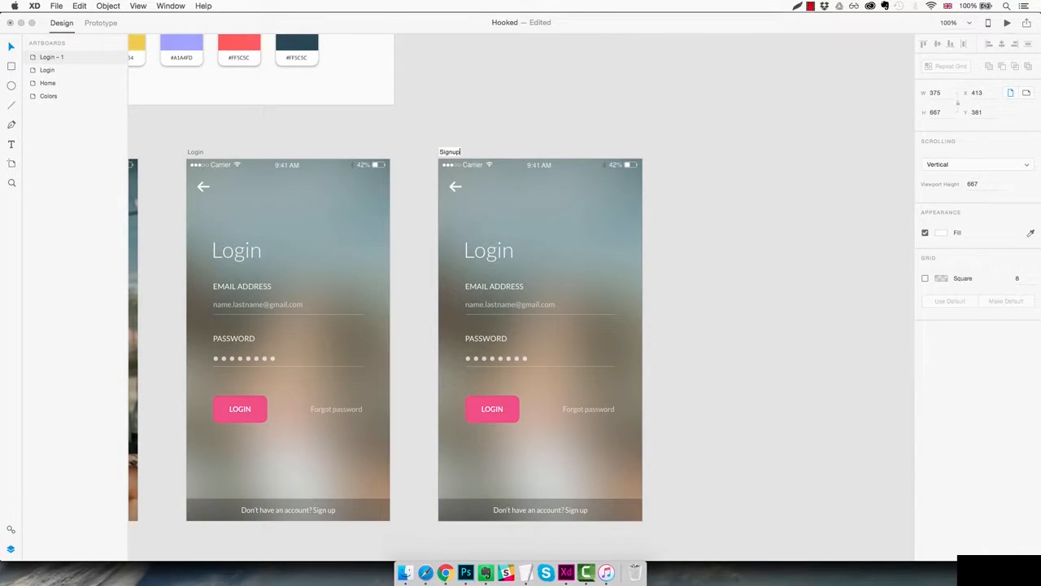
pyautogui.press('Return')
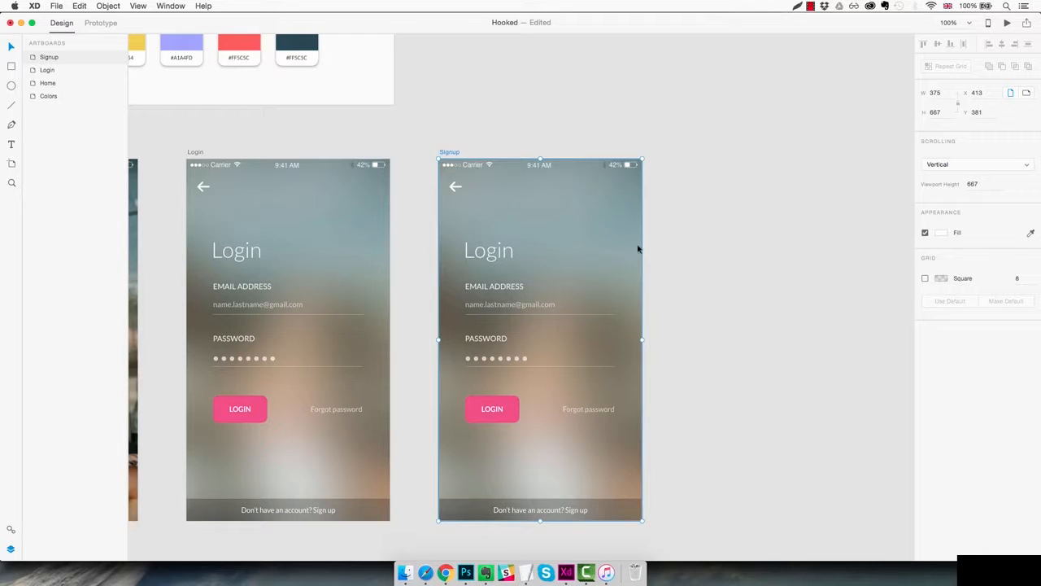
# Delete the Sign up link bar from the foot of the Signup artboard
pyautogui.click(573, 235)
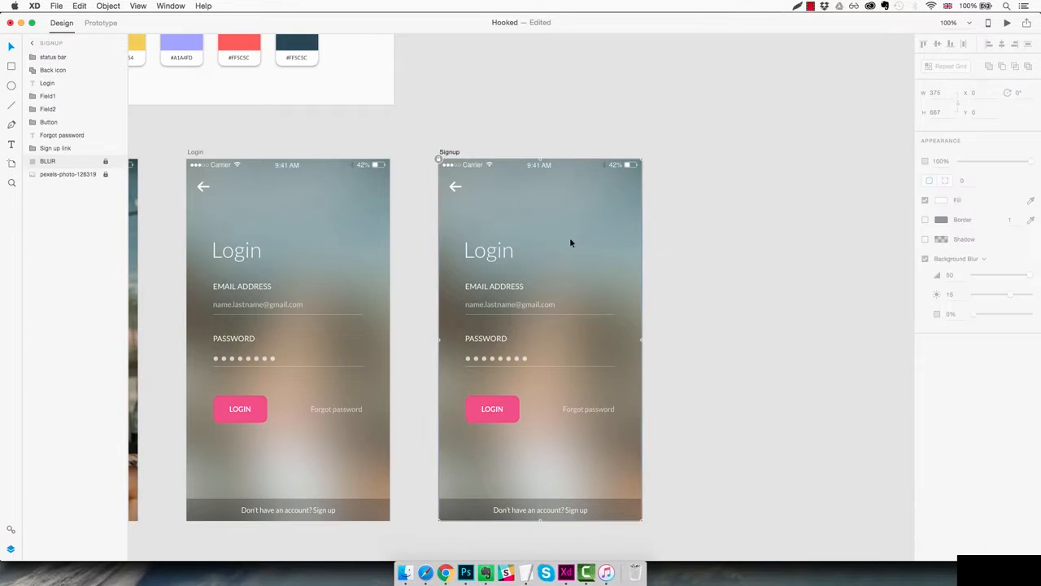
pyautogui.click(556, 511)
pyautogui.press('Delete')
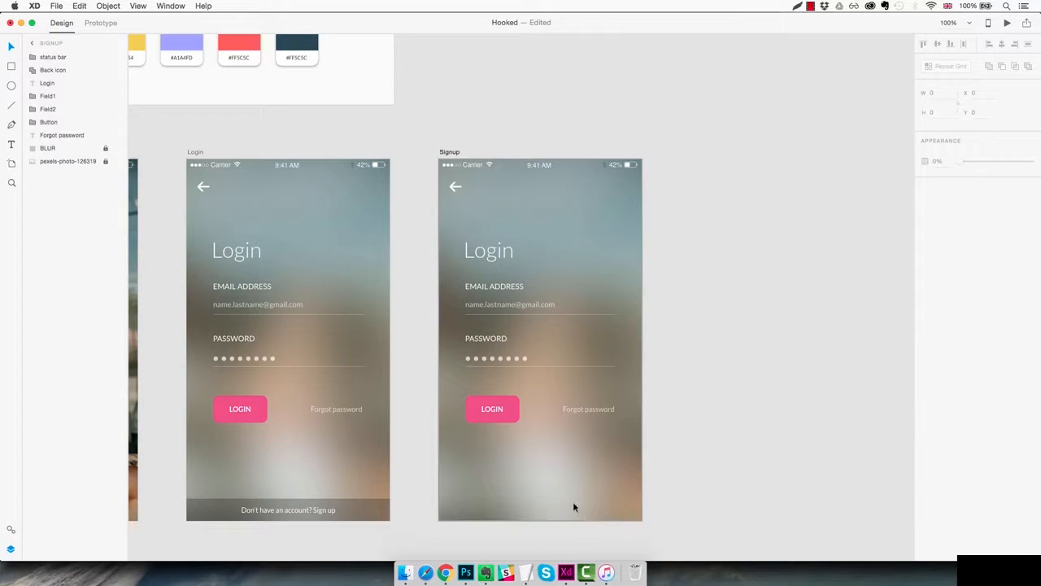
# Move the Signup artboard's title up to Y 83 and replace its text with "Signup"
pyautogui.click(502, 253)
pyautogui.moveTo(501, 227); pyautogui.dragTo(501, 223)
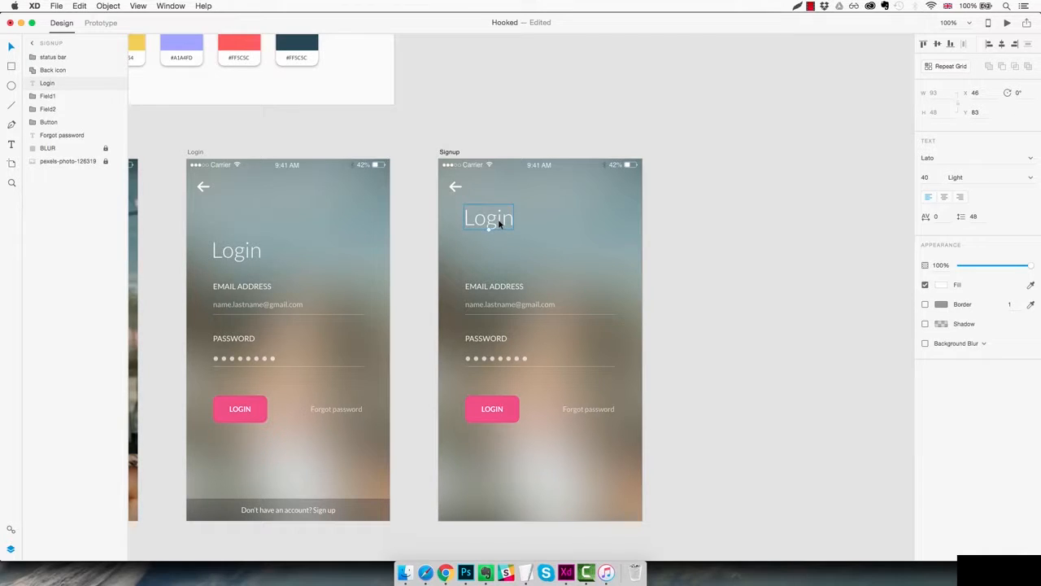
pyautogui.doubleClick(499, 225)
pyautogui.write('Signup')
pyautogui.press('Escape')
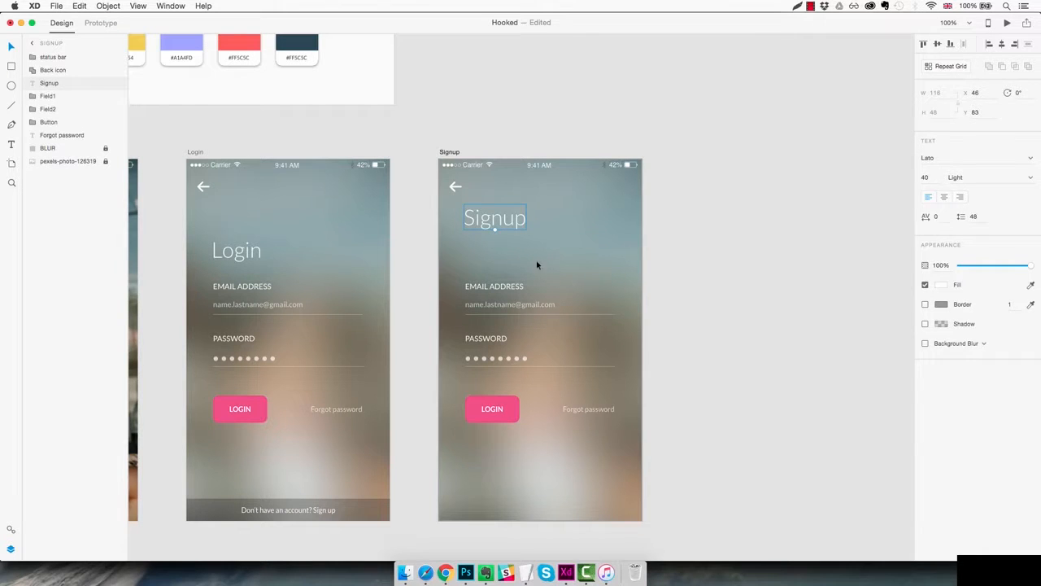
# Move the fields, login button and Forgot password link down together on the Signup artboard, to Y 363
pyautogui.click(584, 269)
pyautogui.moveTo(610, 276); pyautogui.dragTo(452, 427)
pyautogui.moveTo(509, 412); pyautogui.dragTo(504, 486)
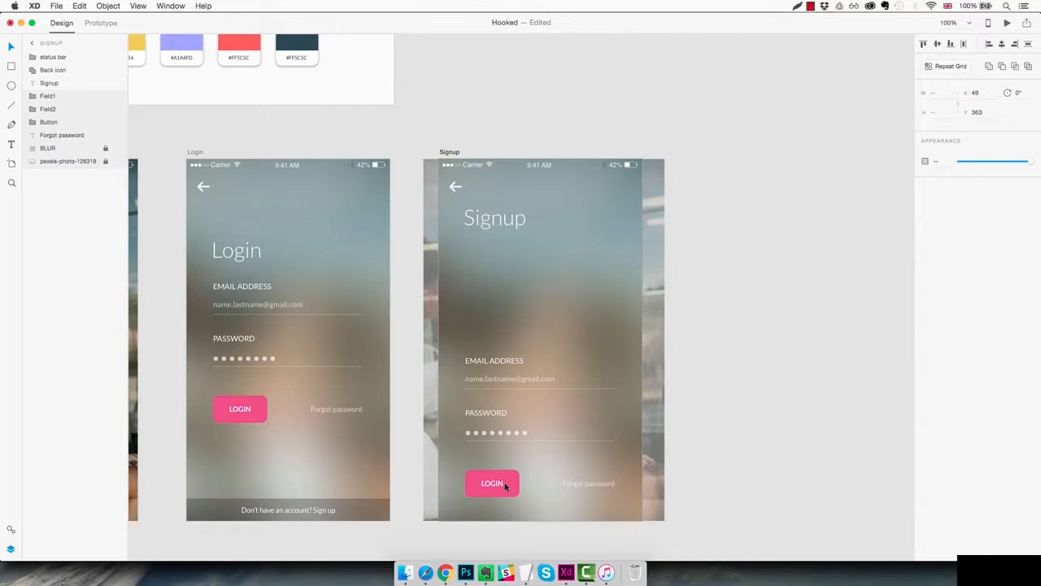
# Duplicate the email and password fields together into the space below the Signup title, at X 49, Y 171
pyautogui.click(564, 316)
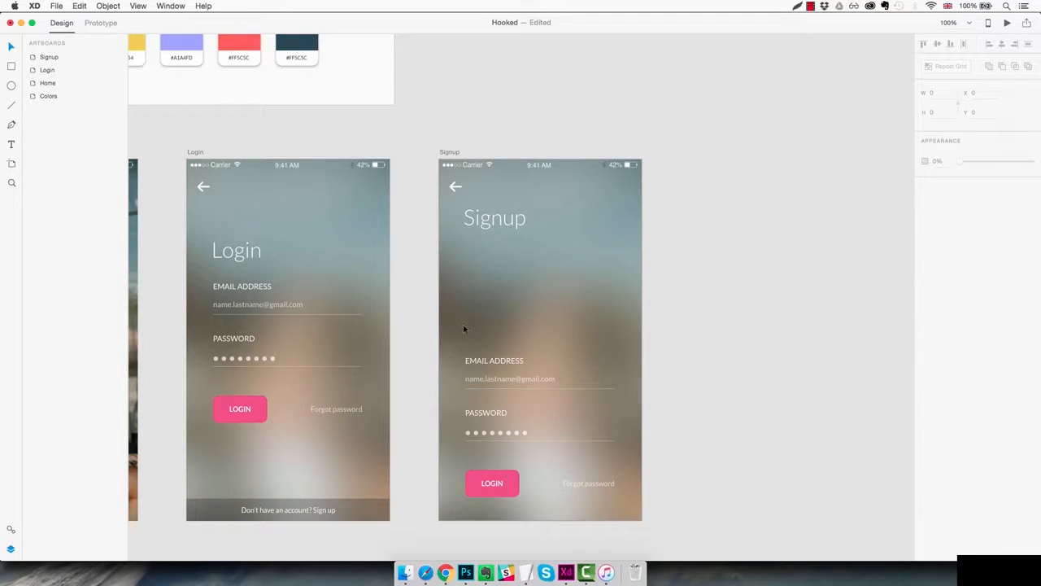
pyautogui.moveTo(481, 332); pyautogui.dragTo(573, 437)
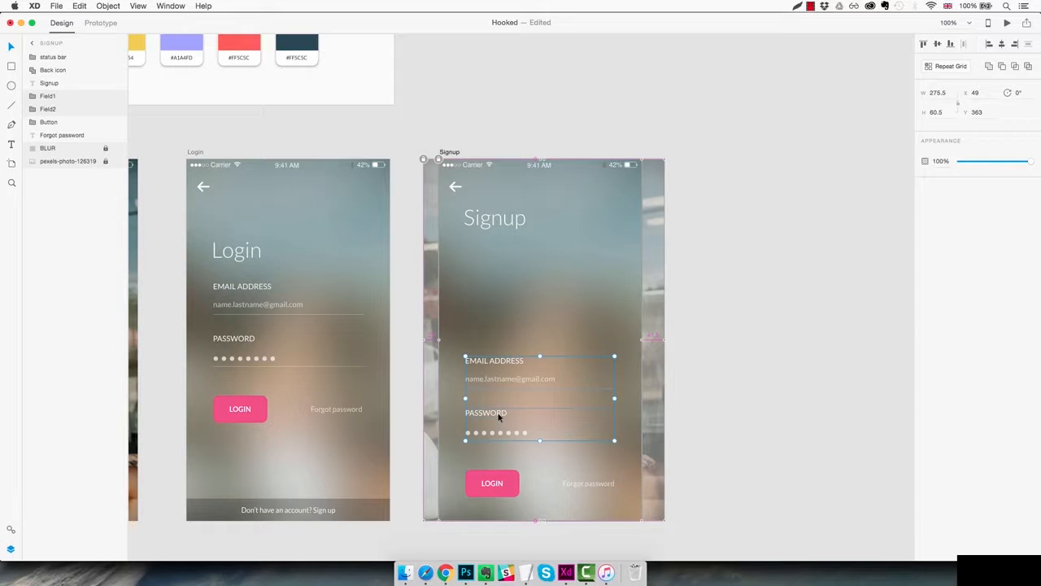
pyautogui.moveTo(499, 417); pyautogui.dragTo(514, 307)
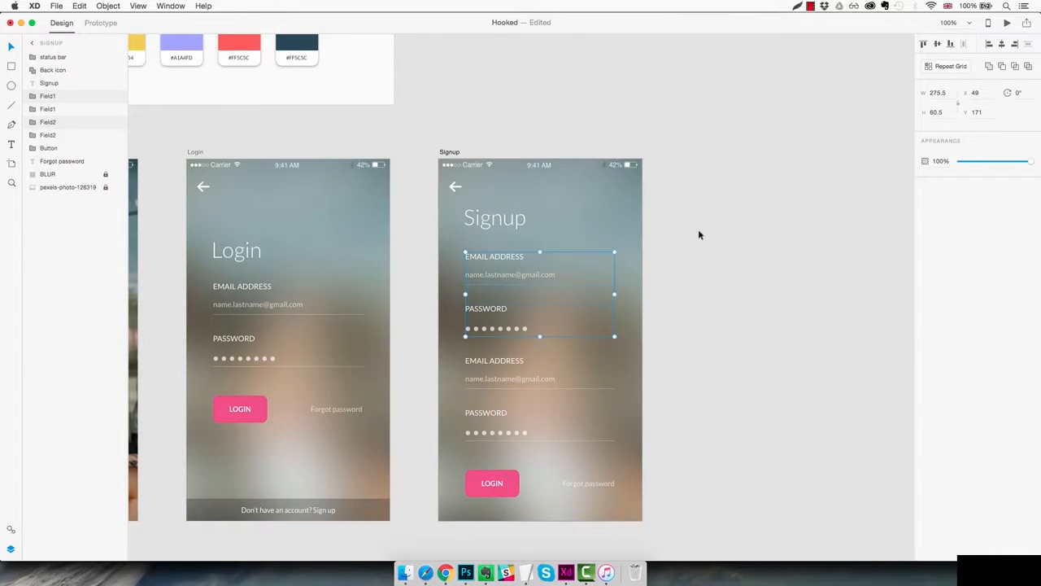
# Change the label of the top field on the Signup artboard to "CHOOSE USERNAME"
pyautogui.click(672, 237)
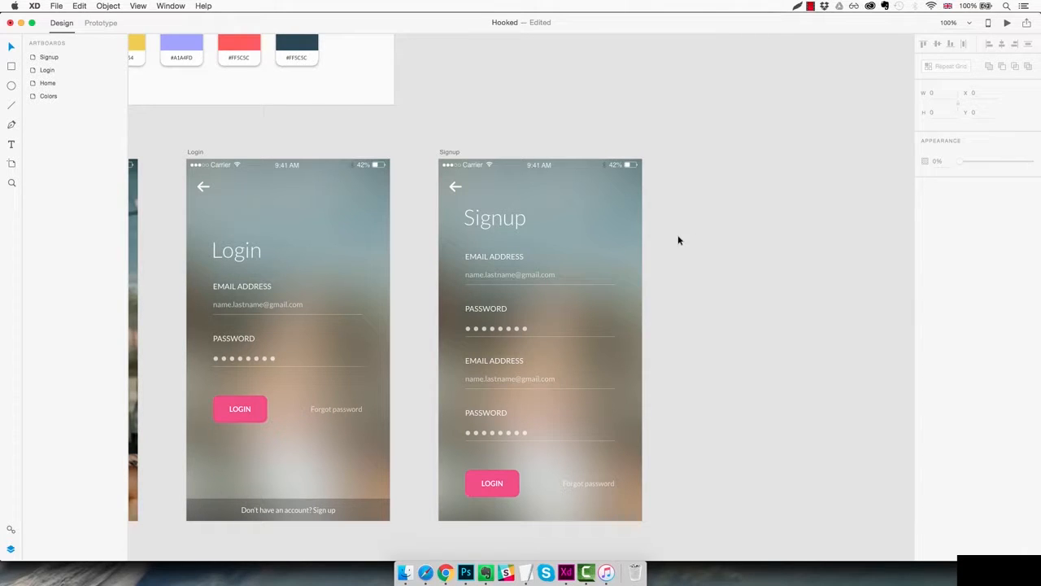
pyautogui.doubleClick(514, 259)
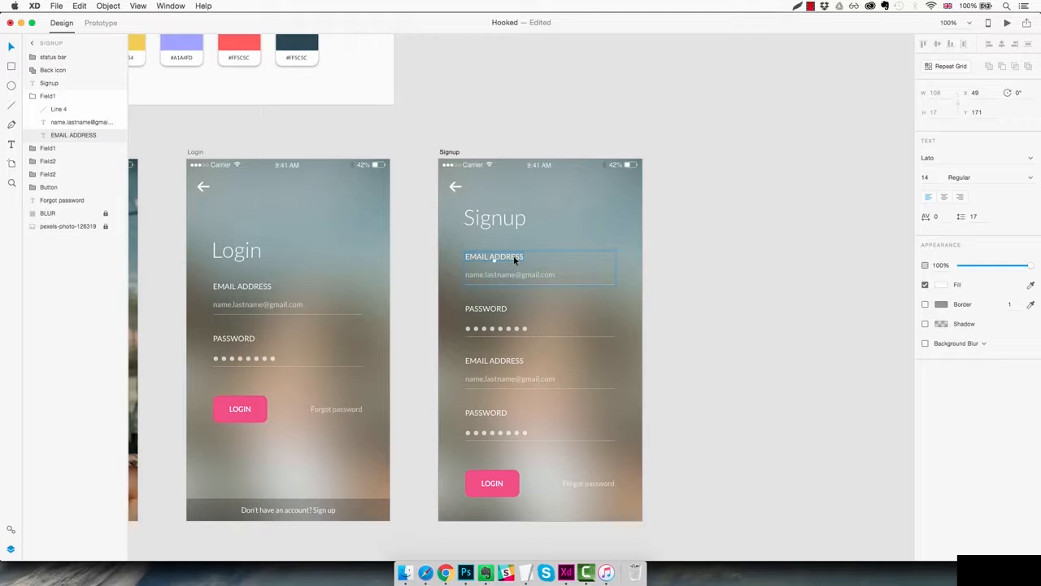
pyautogui.doubleClick(514, 257)
pyautogui.write('CHOOSE USERNAME')
pyautogui.press('Escape')
# Replace the sample e-mail under the CHOOSE USERNAME label with "LondonGuy87"
pyautogui.doubleClick(516, 278)
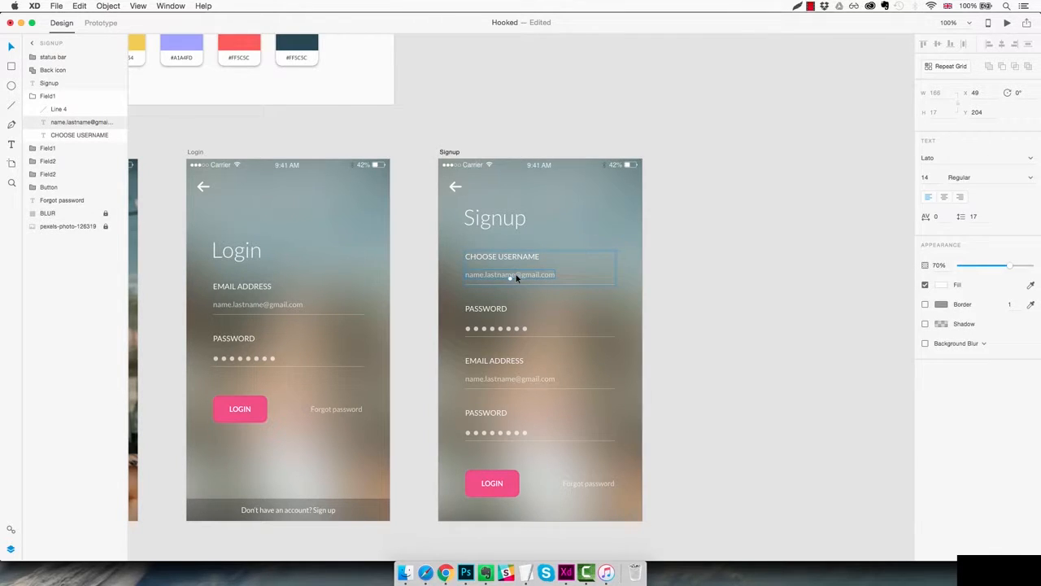
pyautogui.doubleClick(516, 278)
pyautogui.write('LONDO')
pyautogui.press('BackSpace')
pyautogui.press('BackSpace')
pyautogui.press('BackSpace')
pyautogui.press('BackSpace')
pyautogui.write('ondonGuy87')
pyautogui.press('Escape')
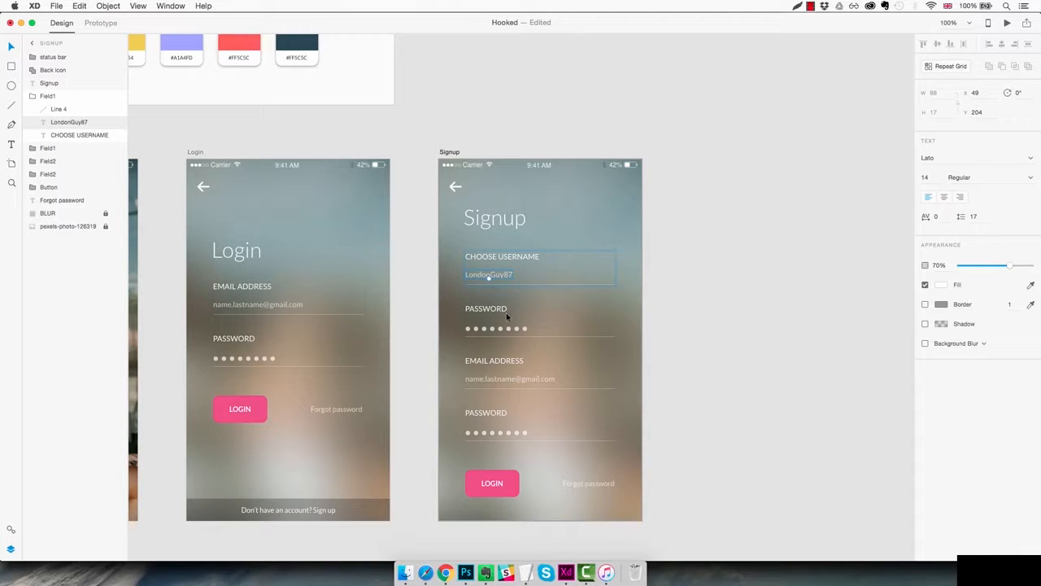
# Change the upper PASSWORD label on the Signup artboard to "YOUR AGE" and delete the row of dots beneath it
pyautogui.doubleClick(491, 309)
pyautogui.doubleClick(491, 310)
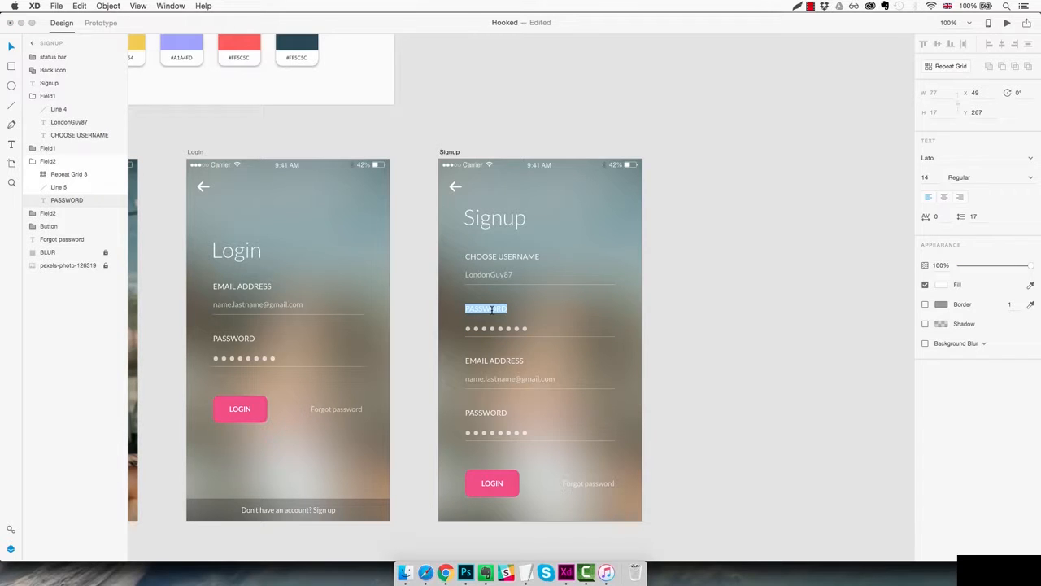
pyautogui.write('YOUR AGE')
pyautogui.press('Escape')
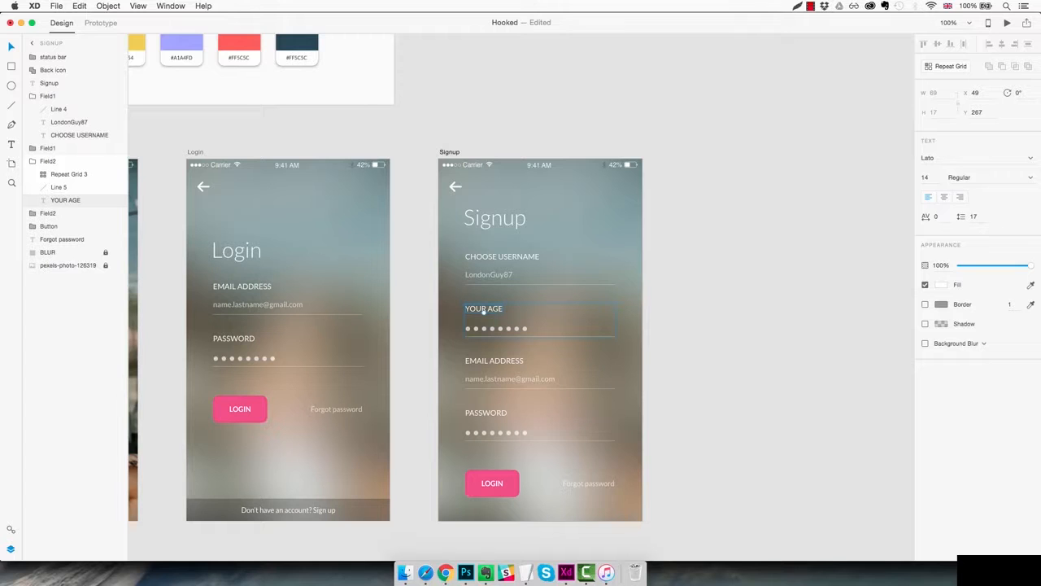
pyautogui.scroll(1, 585, 280)
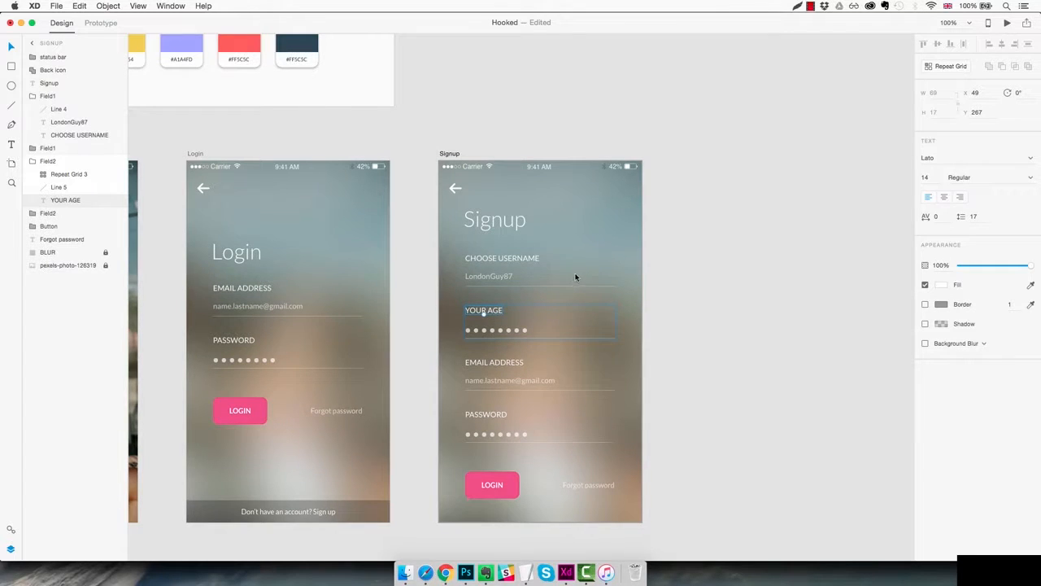
pyautogui.click(506, 329)
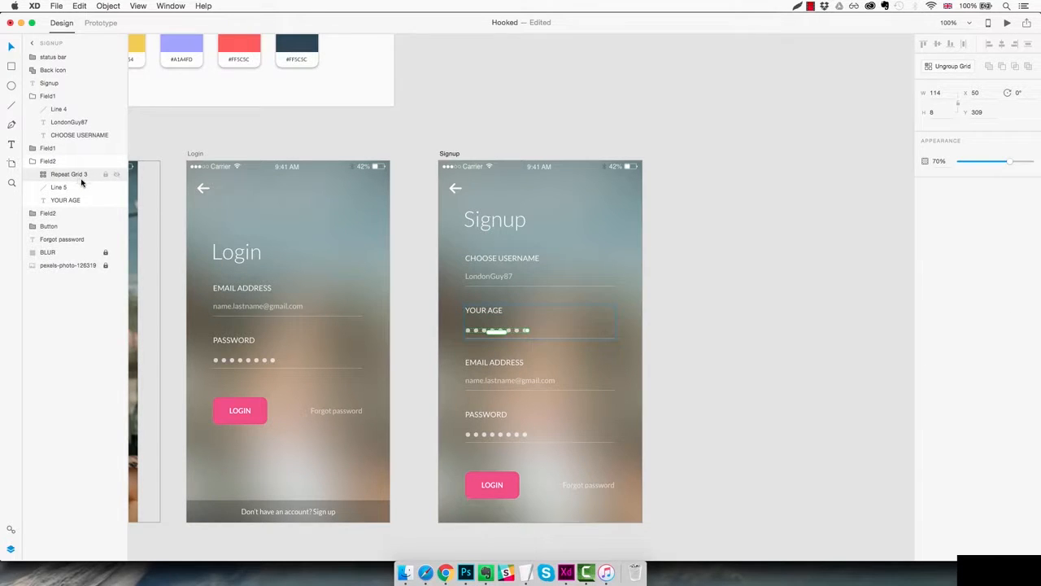
pyautogui.press('Delete')
# Duplicate the LondonGuy87 text and place the copy inside the YOUR AGE field's layer group
pyautogui.click(494, 280)
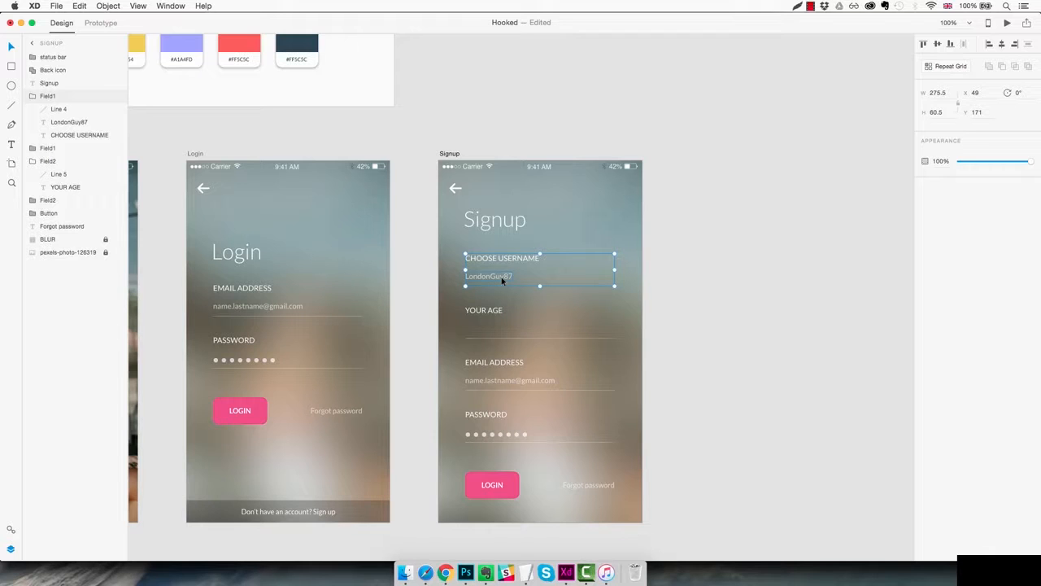
pyautogui.doubleClick(501, 276)
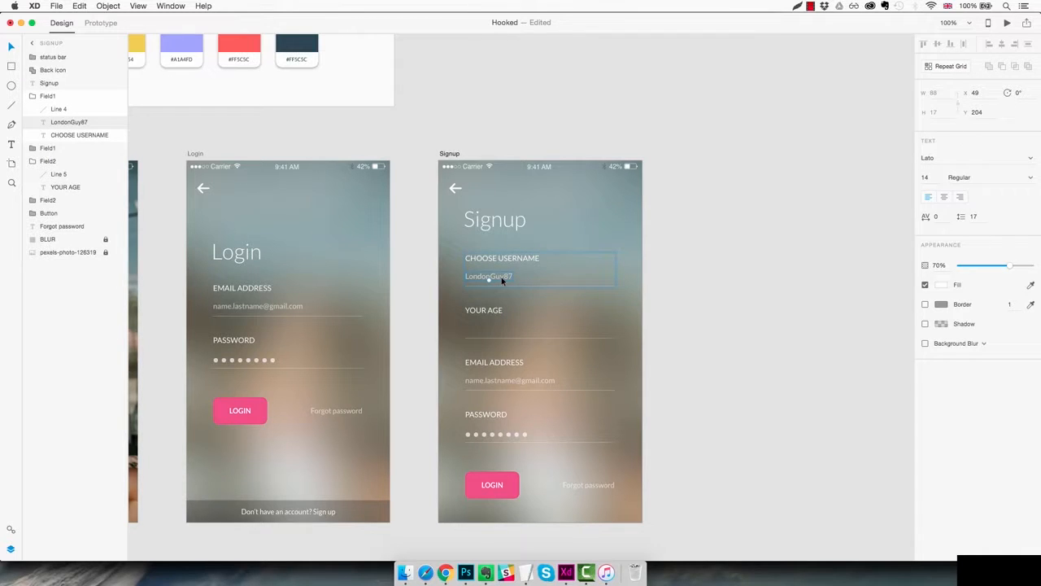
pyautogui.press('super+d')
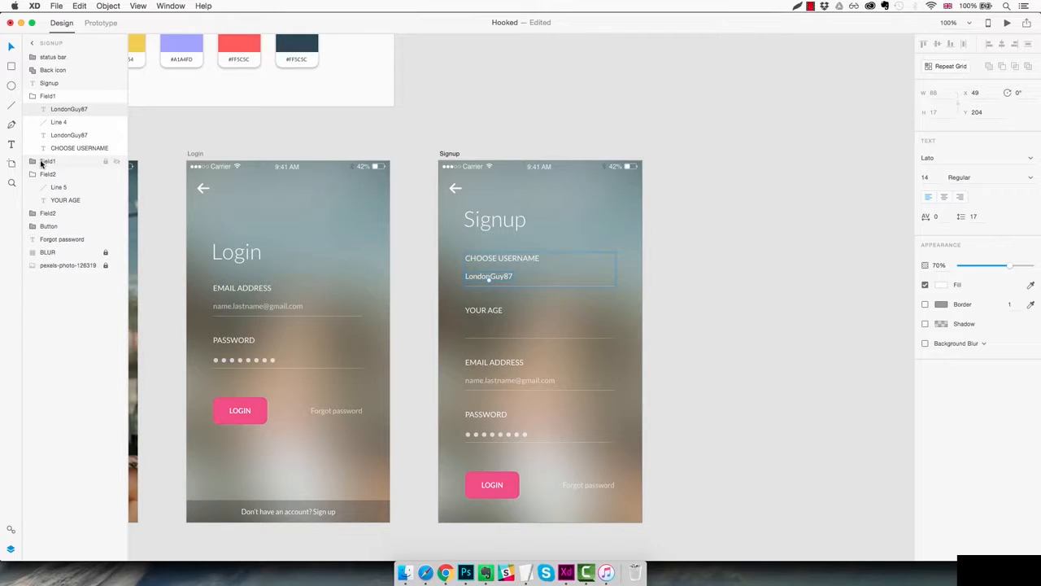
pyautogui.click(50, 161)
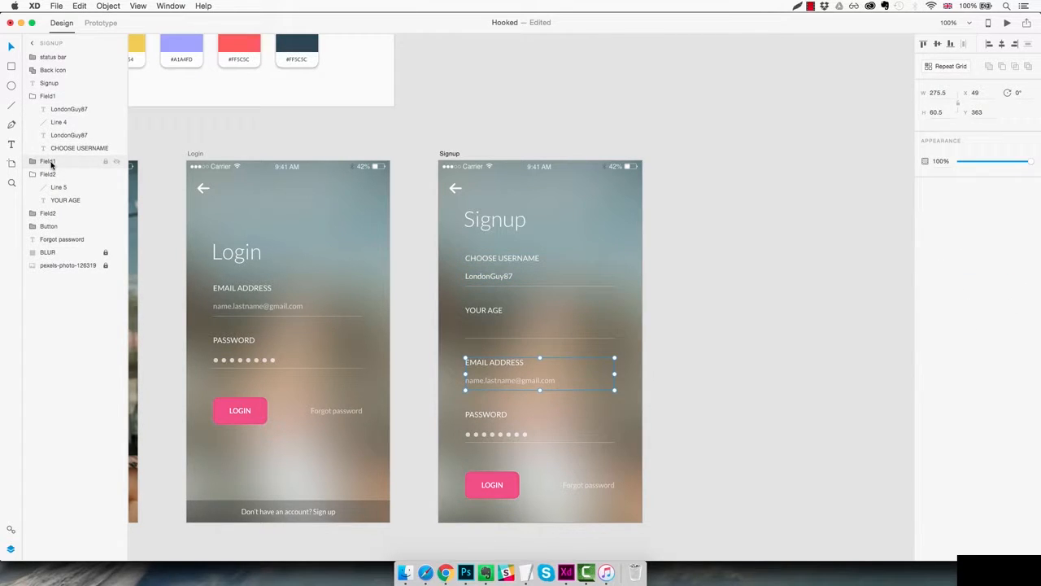
pyautogui.moveTo(72, 111); pyautogui.dragTo(71, 182)
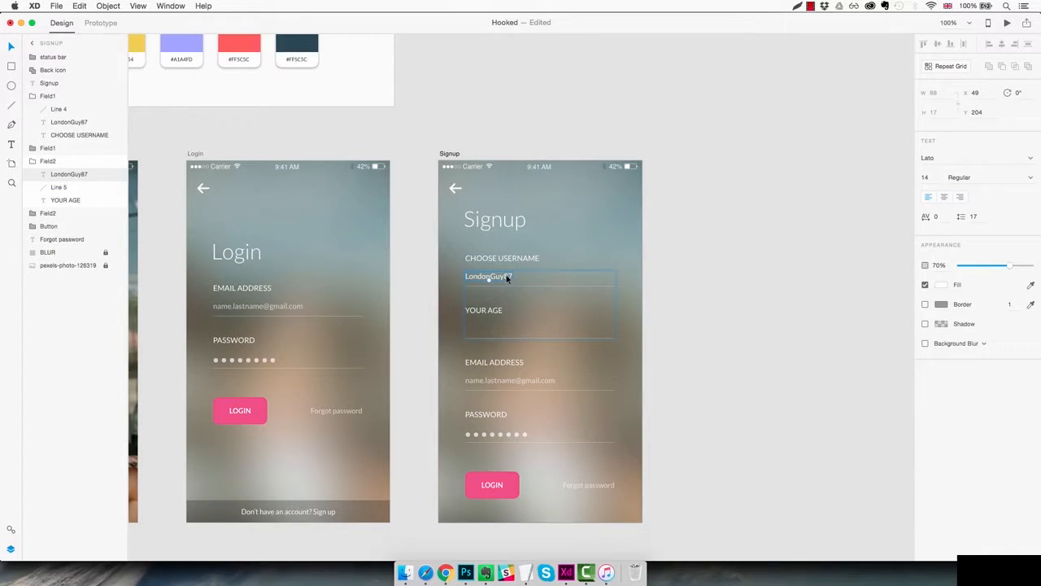
# Move the copied LondonGuy87 text down beneath the YOUR AGE label, to X 49, Y 300
pyautogui.moveTo(505, 277); pyautogui.dragTo(509, 333)
pyautogui.press('Up')
pyautogui.press('Up')
pyautogui.press('Up')
pyautogui.press('Up')
pyautogui.press('Up')
pyautogui.press('Up')
pyautogui.press('Up')
# Replace the text under the YOUR AGE label with "29"
pyautogui.doubleClick(512, 327)
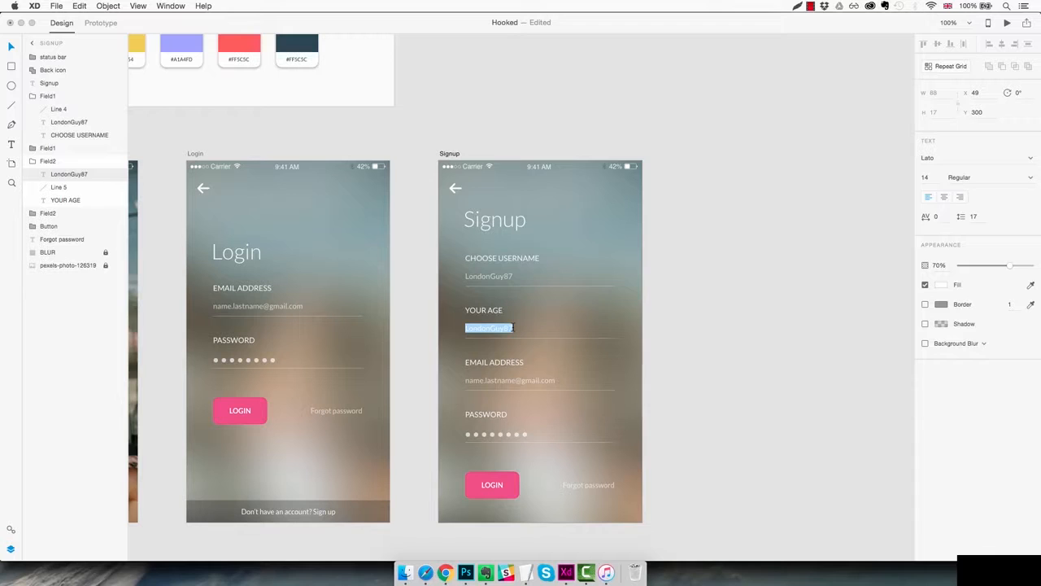
pyautogui.write('29')
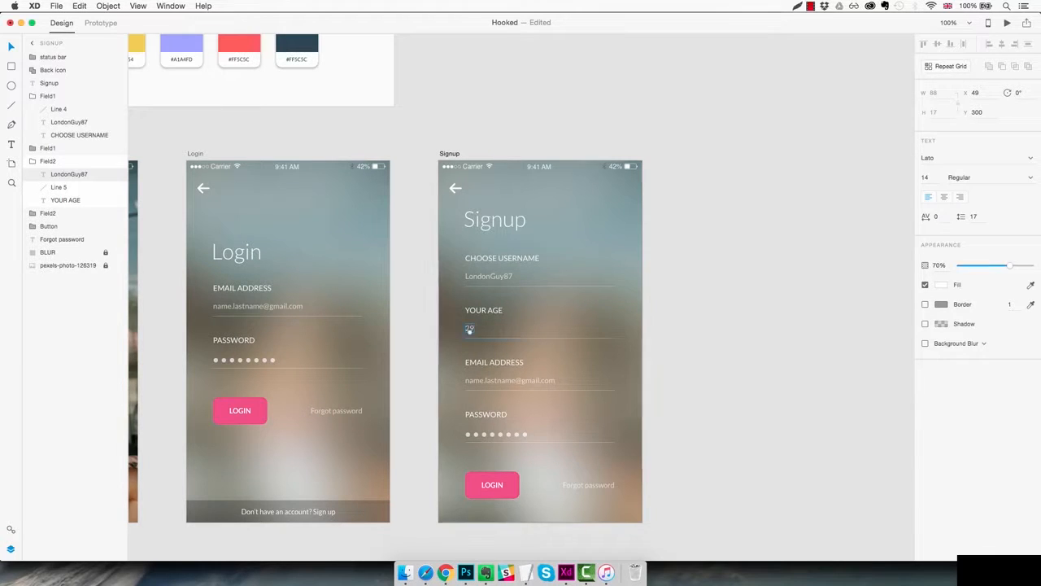
pyautogui.click(608, 364)
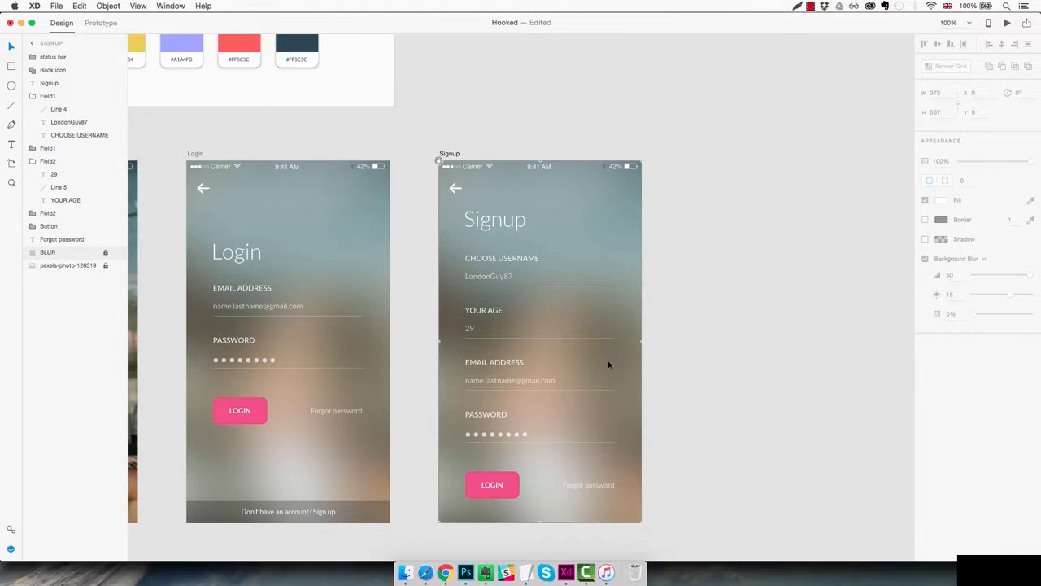
# Change the Signup artboard's button text to "SIGNUP" and recentre it on the button at X 75
pyautogui.scroll(-2, 608, 364)
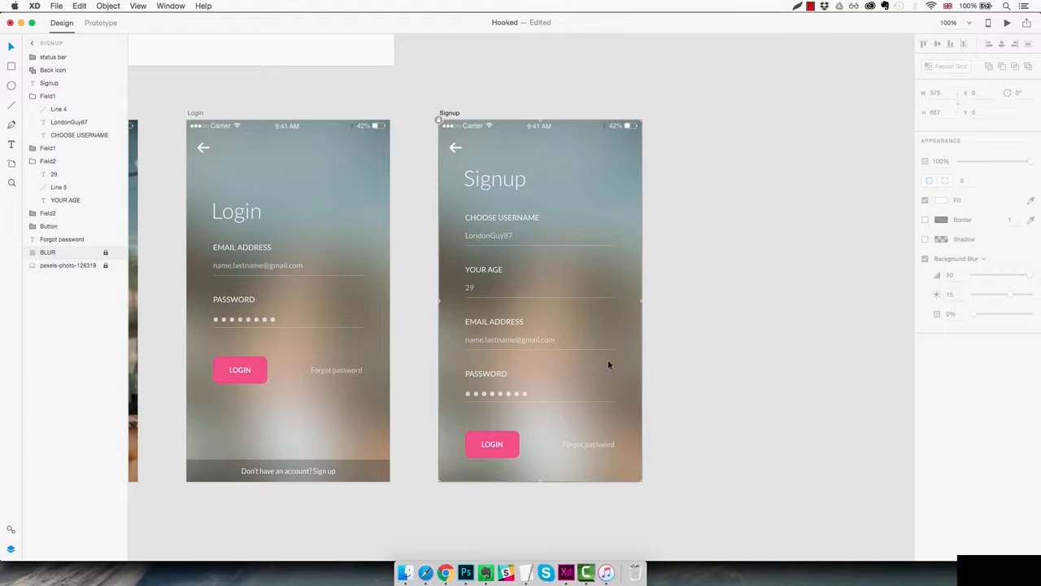
pyautogui.doubleClick(499, 445)
pyautogui.doubleClick(499, 445)
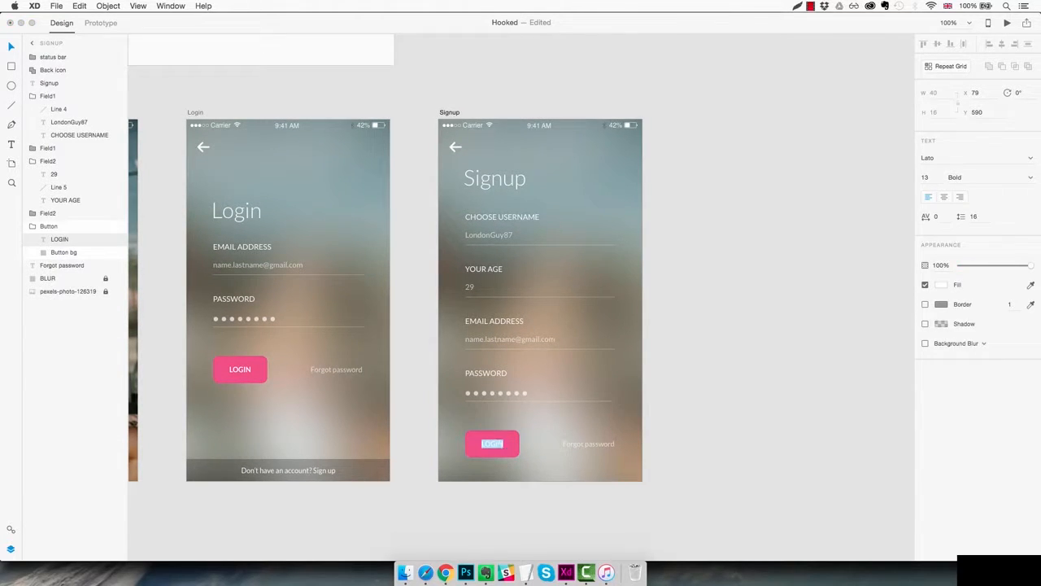
pyautogui.write('si')
pyautogui.write('SIGNUP')
pyautogui.press('Escape')
pyautogui.moveTo(495, 446); pyautogui.dragTo(492, 446)
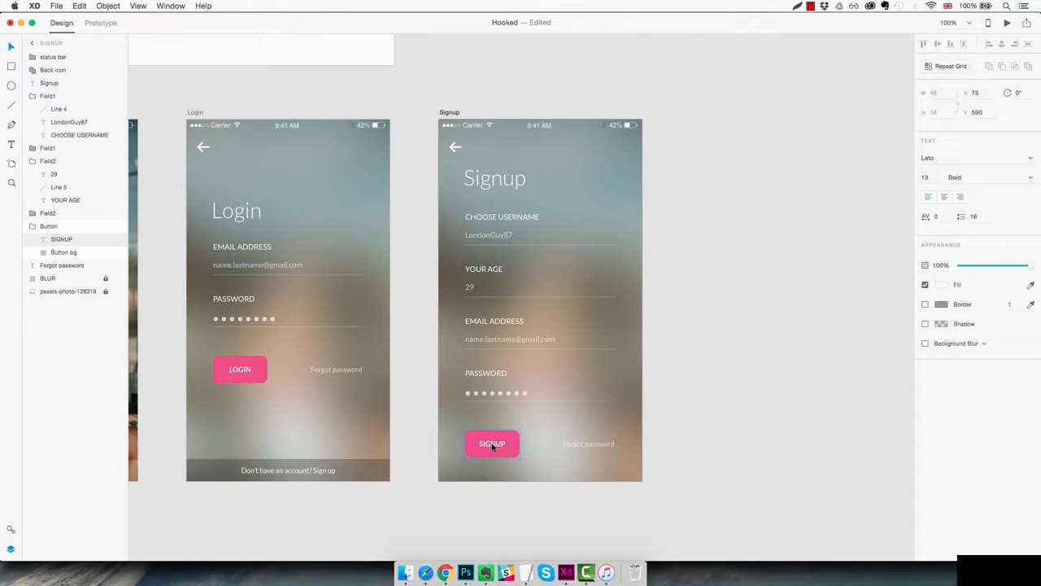
# Replace the Forgot password link on the Signup artboard with "Already a member?" and shift it left to X 216
pyautogui.click(577, 446)
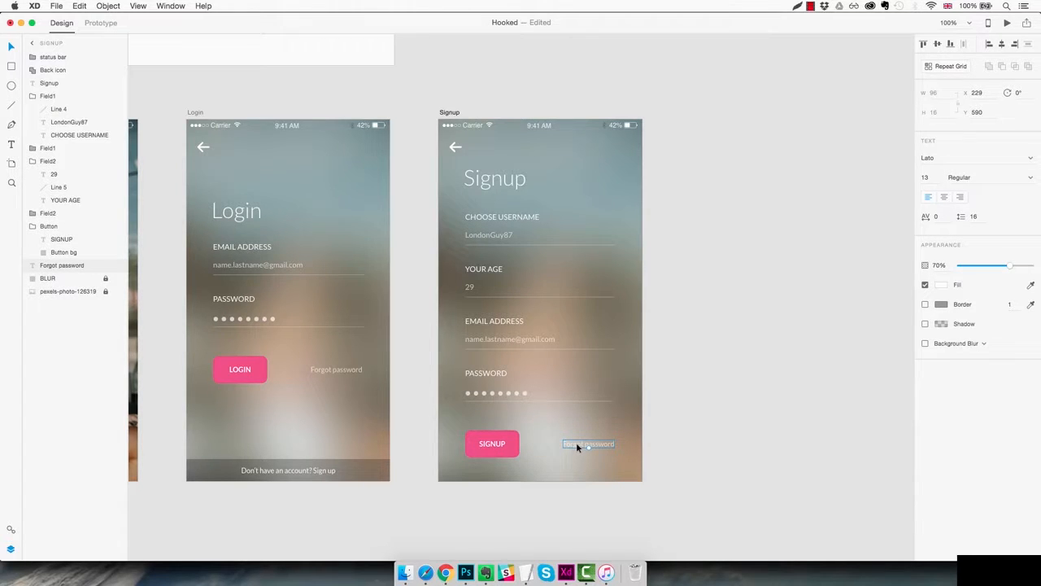
pyautogui.doubleClick(576, 446)
pyautogui.write('Already a member?')
pyautogui.press('Escape')
pyautogui.hotkey('shift', 'Left')
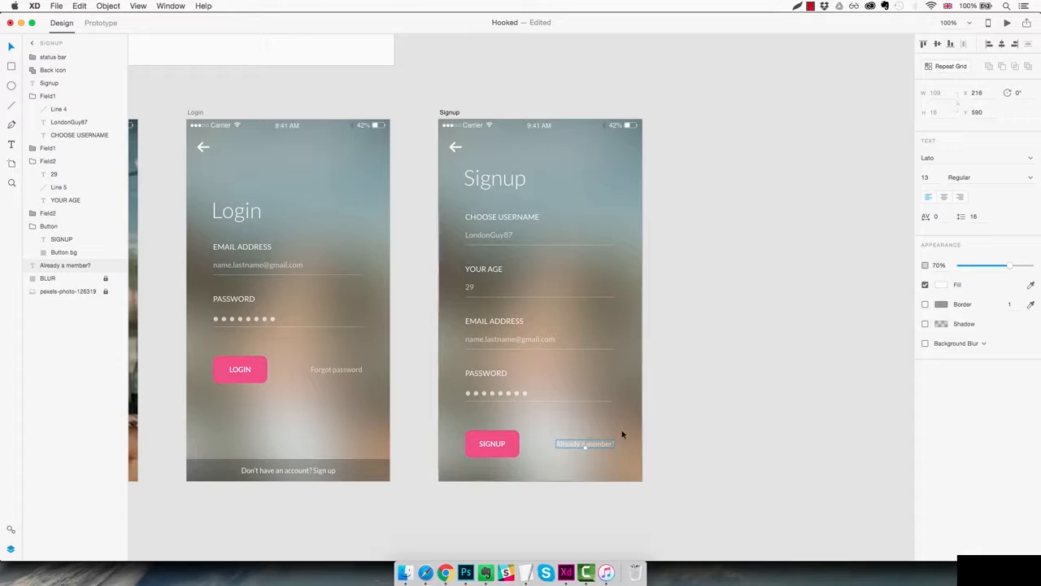
pyautogui.click(681, 412)
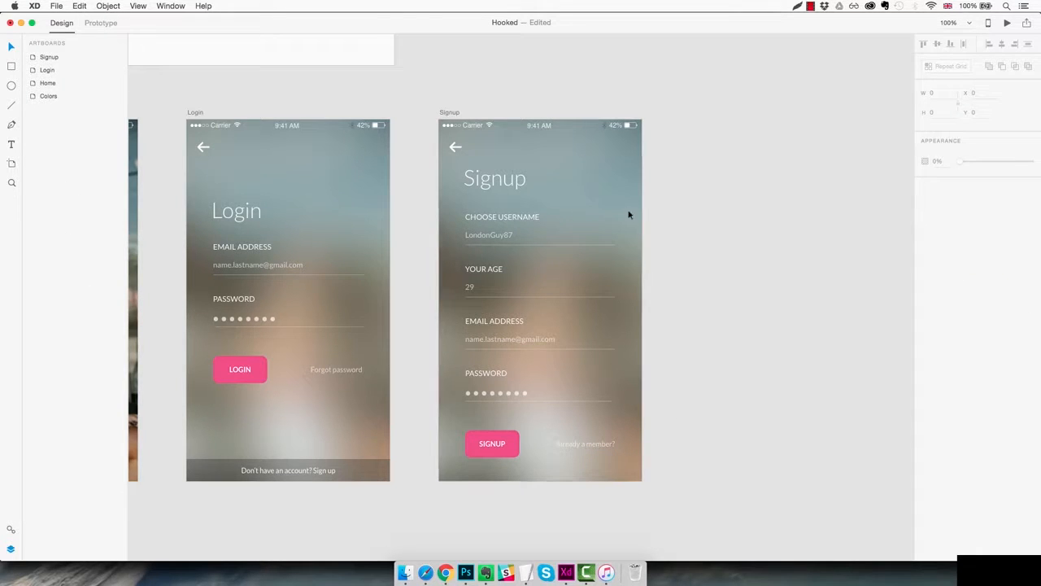
# Collapse the Signup artboard's open field groups and move the email address field's group below the YOUR AGE group in the layer order
pyautogui.click(581, 174)
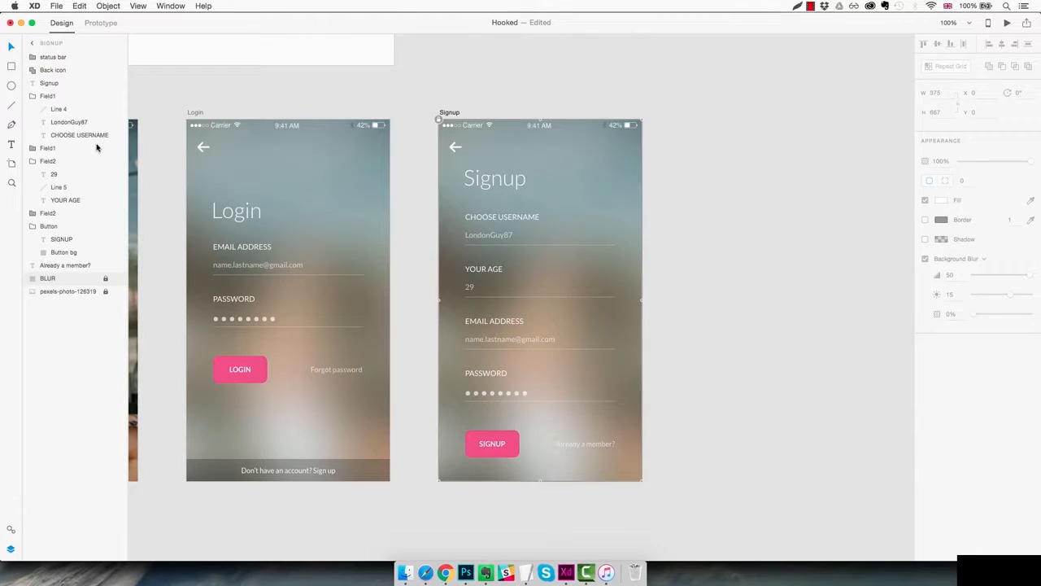
pyautogui.click(31, 96)
pyautogui.click(32, 122)
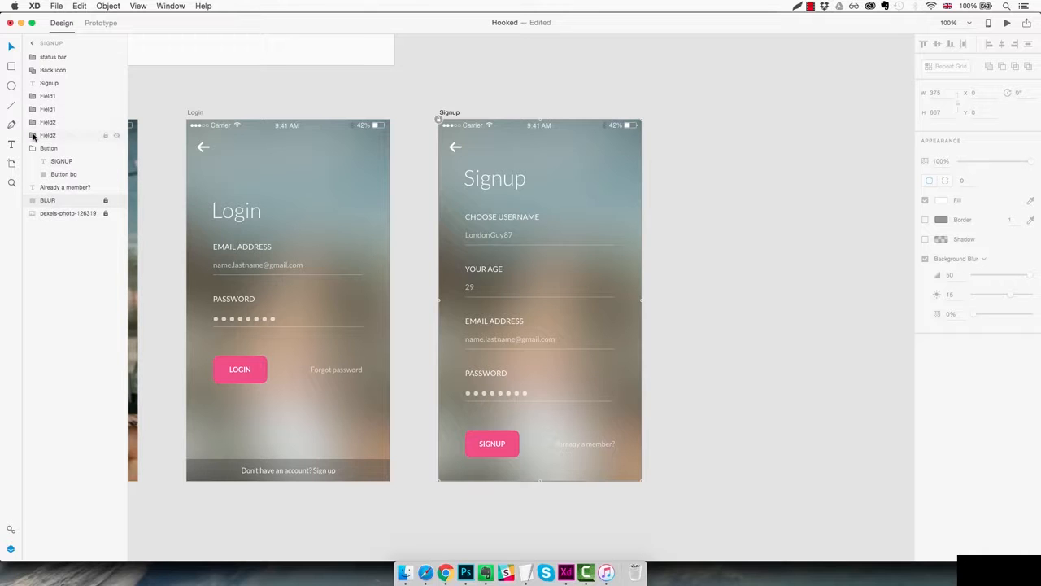
pyautogui.click(55, 96)
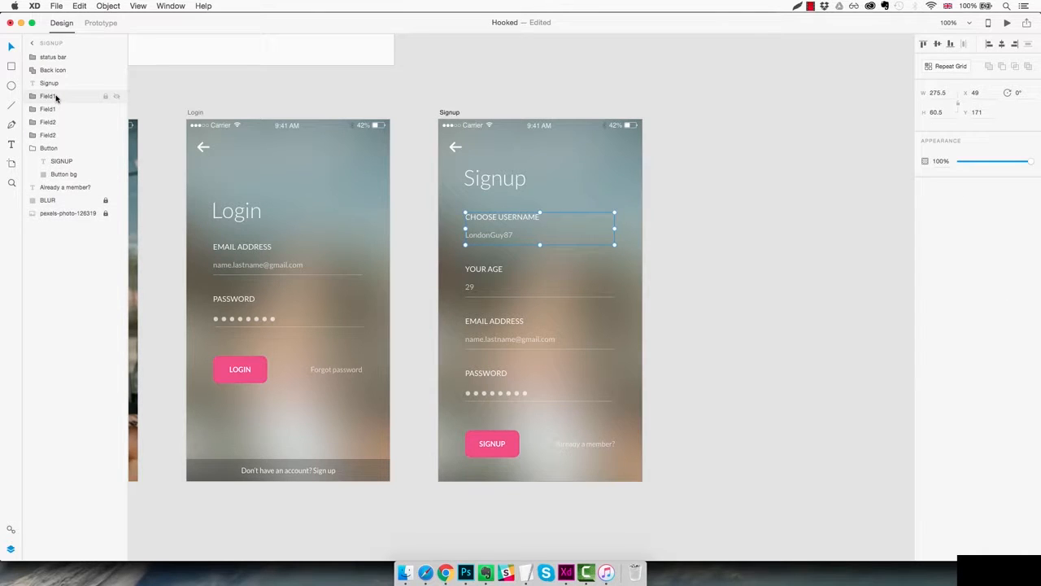
pyautogui.click(51, 110)
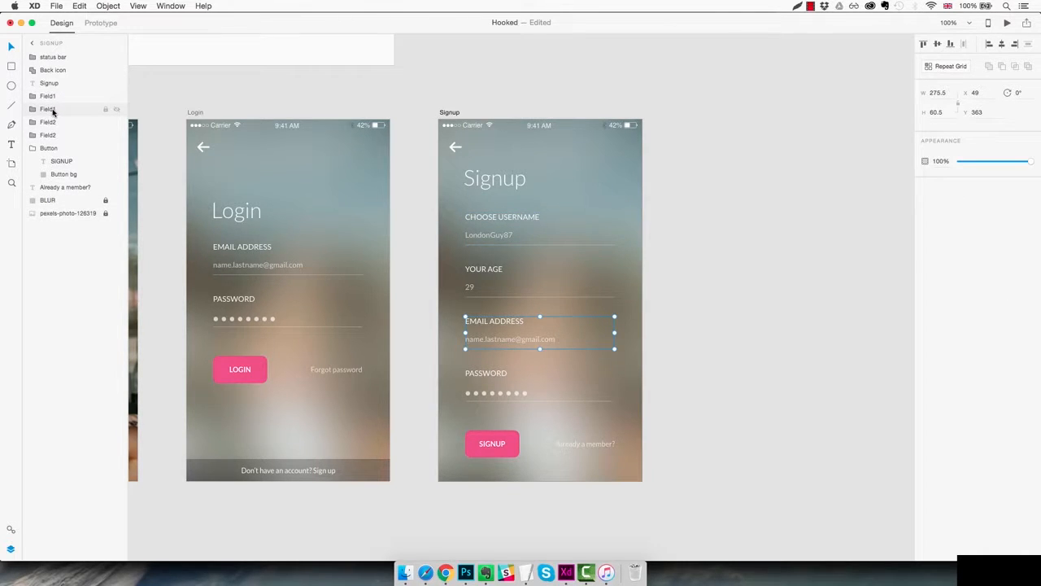
pyautogui.moveTo(53, 111); pyautogui.dragTo(54, 126)
pyautogui.click(51, 113)
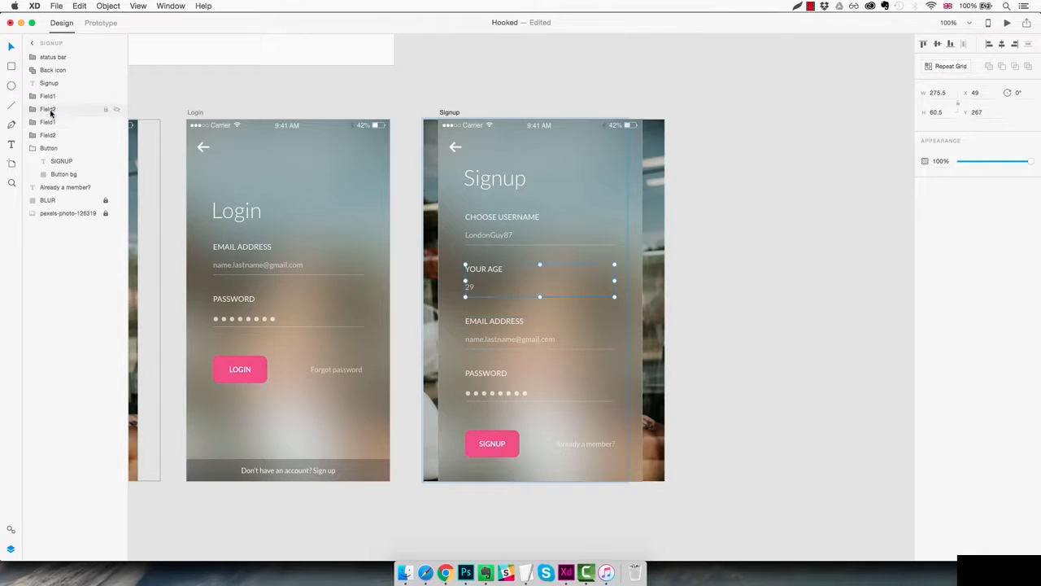
pyautogui.doubleClick(50, 109)
pyautogui.press('Right')
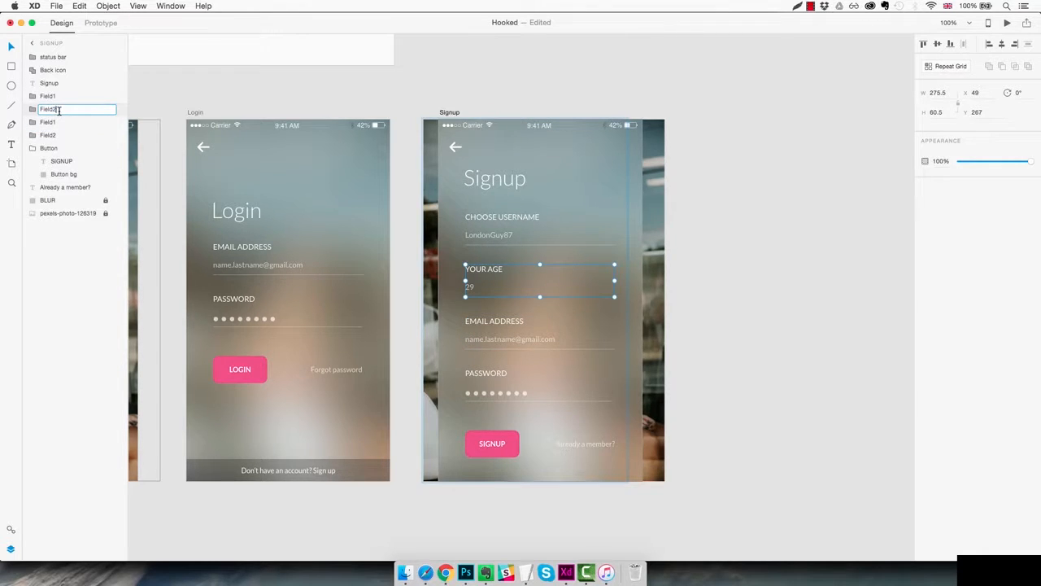
pyautogui.press('BackSpace')
pyautogui.write('3')
pyautogui.press('Return')
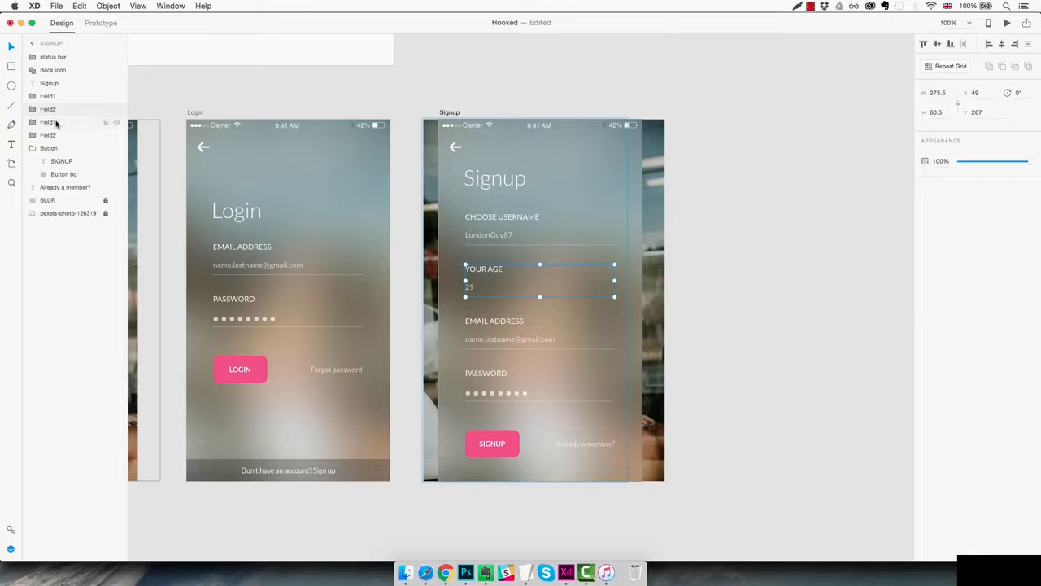
# Rename the email address field's layer group on the Signup artboard as Field3
pyautogui.doubleClick(54, 122)
pyautogui.press('Right')
pyautogui.press('BackSpace')
pyautogui.write('3')
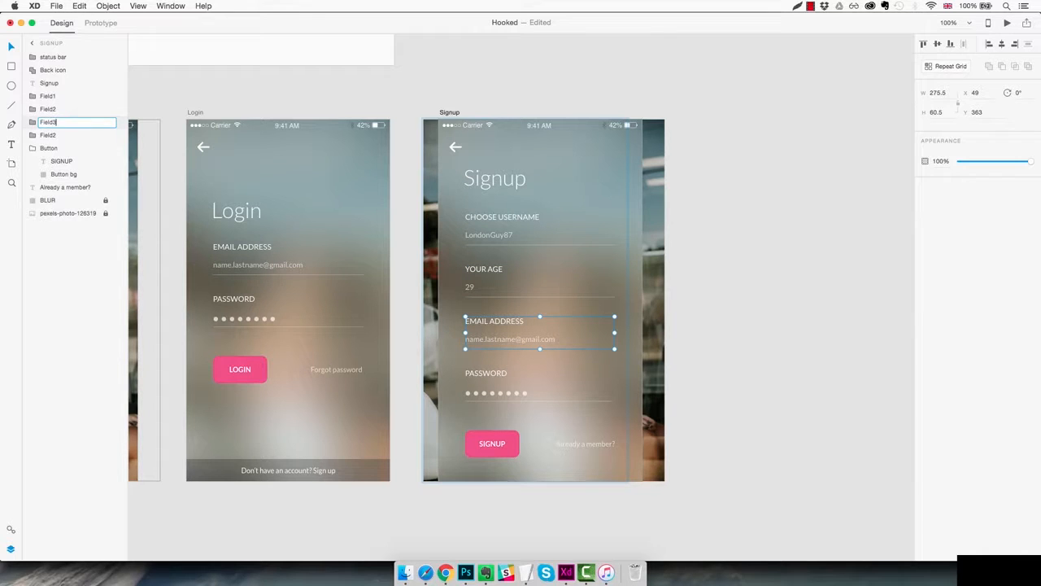
pyautogui.press('Return')
# Rename the password field's layer group on the Signup artboard as Field4
pyautogui.doubleClick(53, 135)
pyautogui.press('Right')
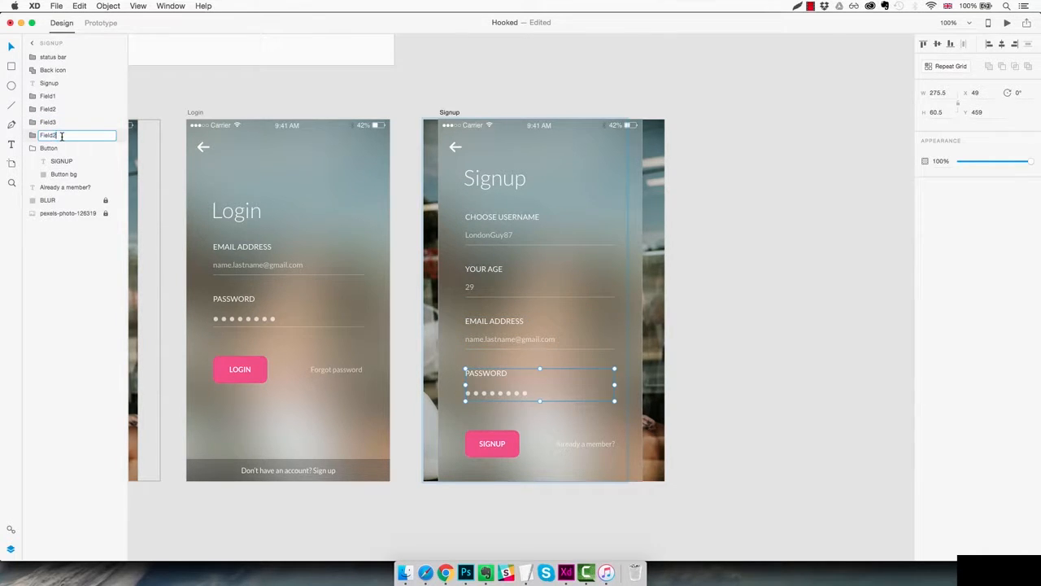
pyautogui.press('BackSpace')
pyautogui.write('4')
pyautogui.press('Return')
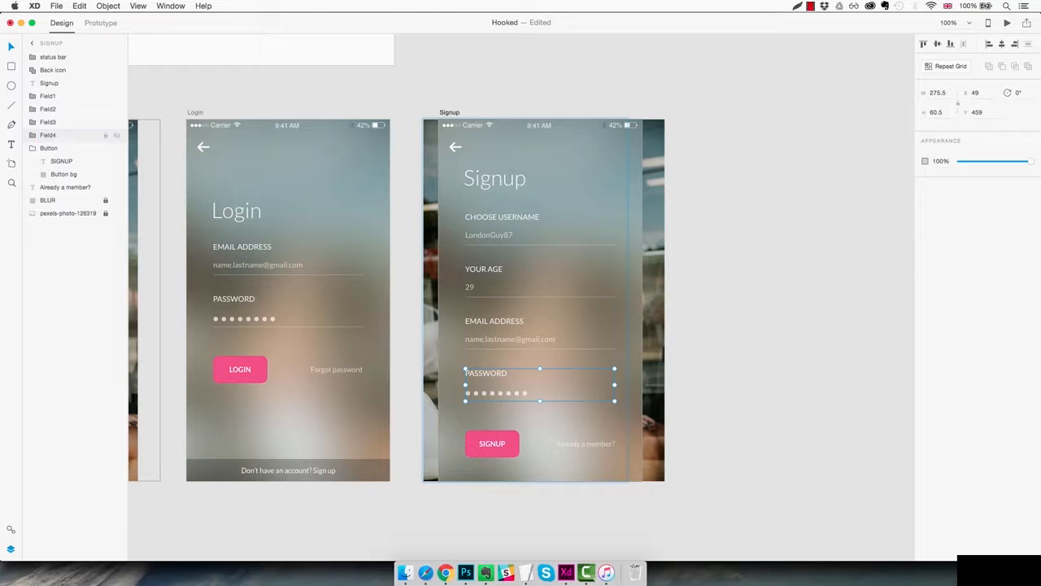
# Collapse the Signup artboard's Button layer group and clear the selection
pyautogui.click(33, 150)
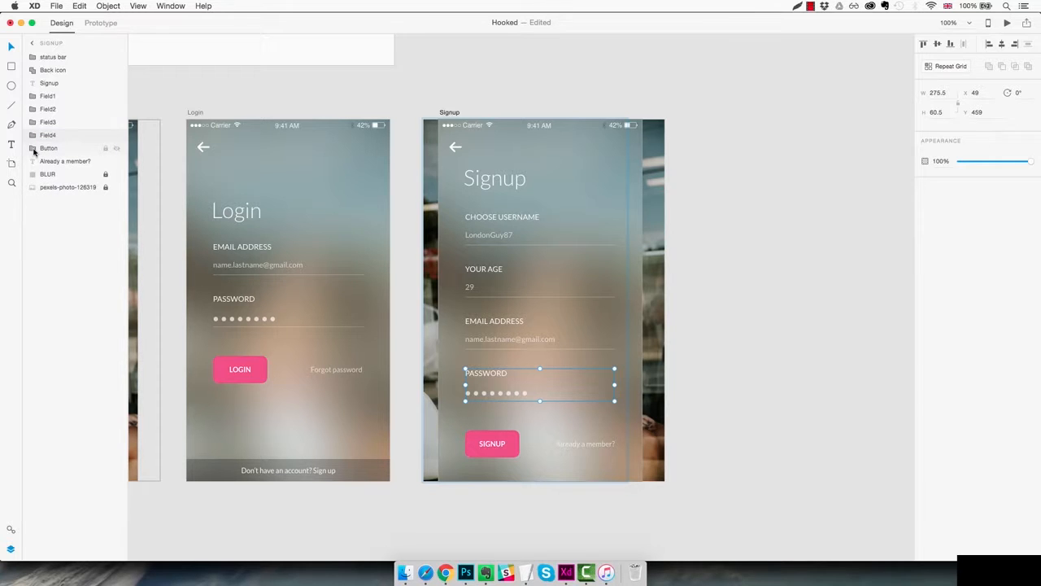
pyautogui.click(50, 150)
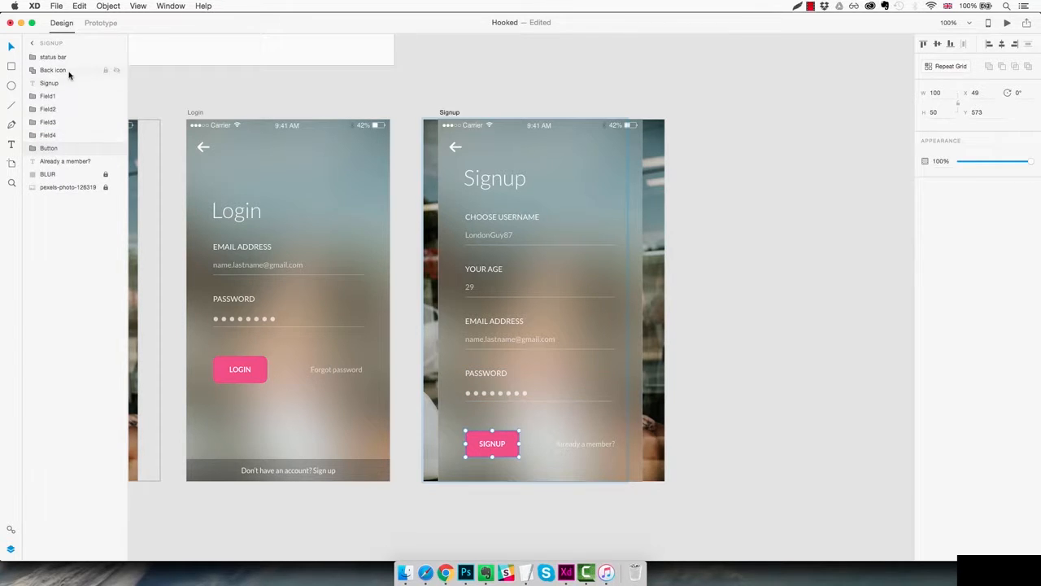
pyautogui.click(69, 75)
pyautogui.click(714, 233)
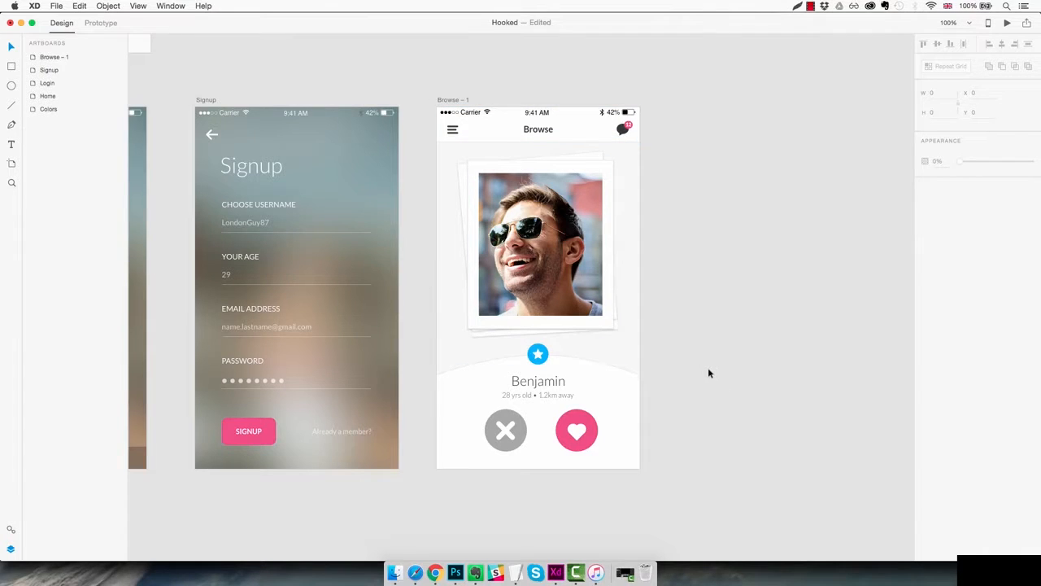
# Delete the Browse – 1 artboard and add a blank iPhone 6/7 artboard (375 × 667) directly below the Home screen
pyautogui.click(452, 100)
pyautogui.press('Delete')
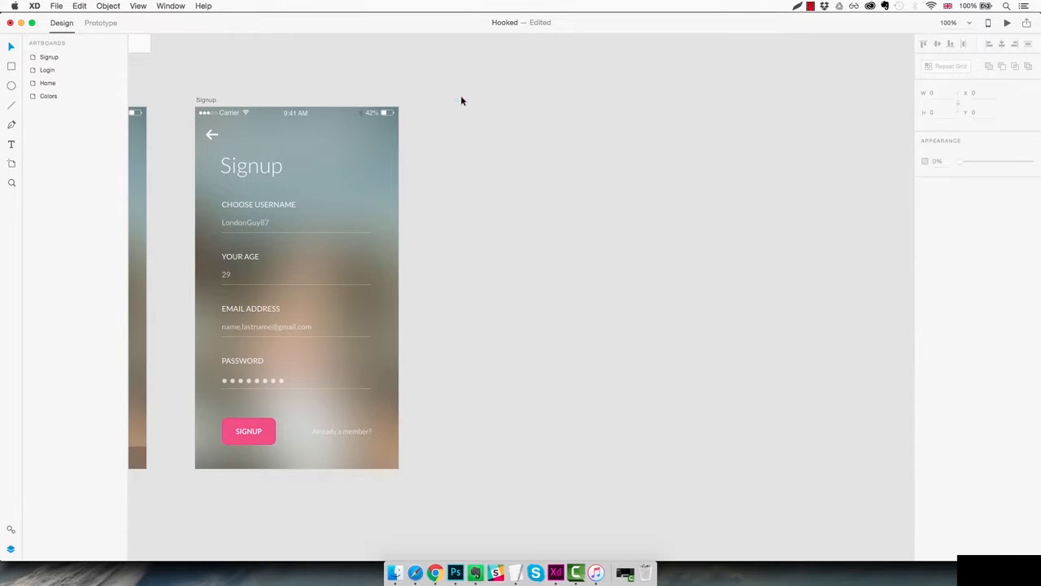
pyautogui.hscroll(-10, 423, 225)
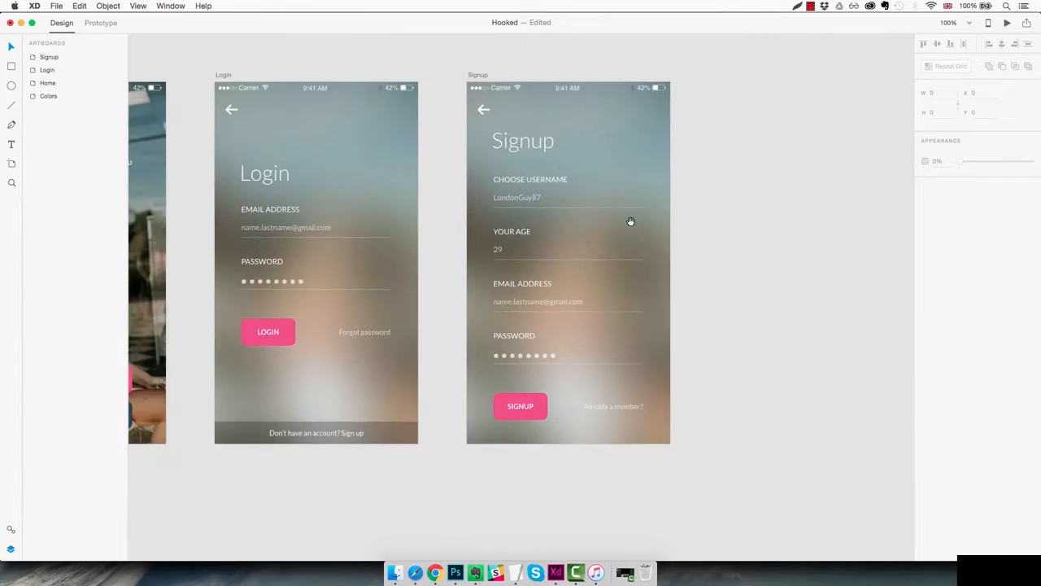
pyautogui.scroll(-3, 551, 266)
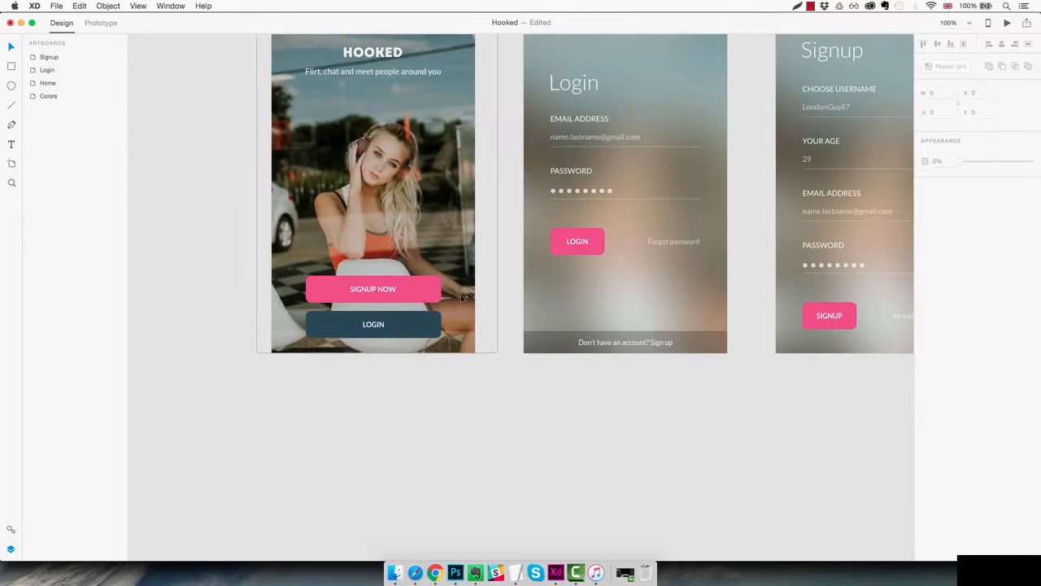
pyautogui.press('a')
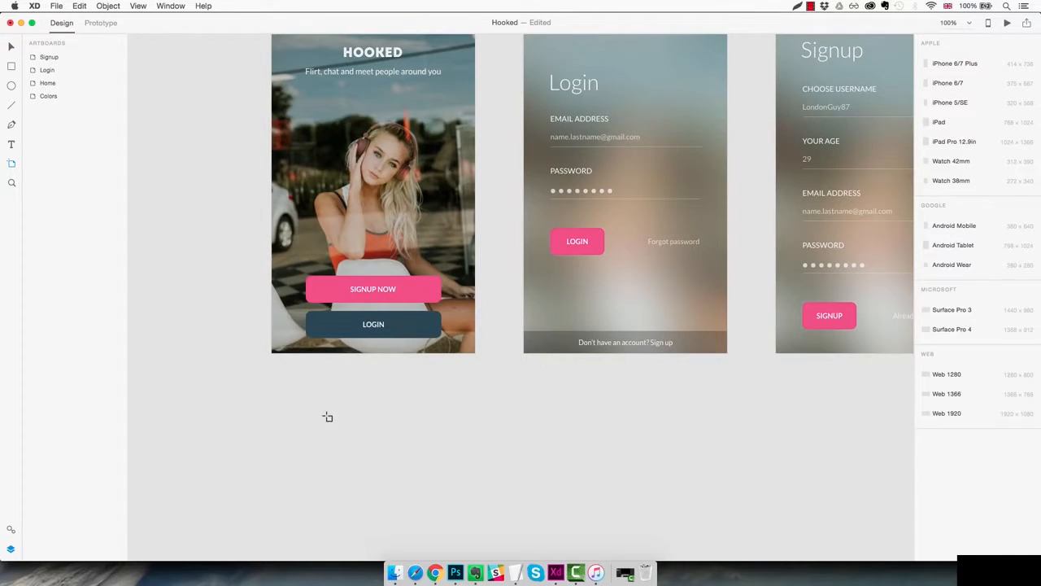
pyautogui.click(271, 401)
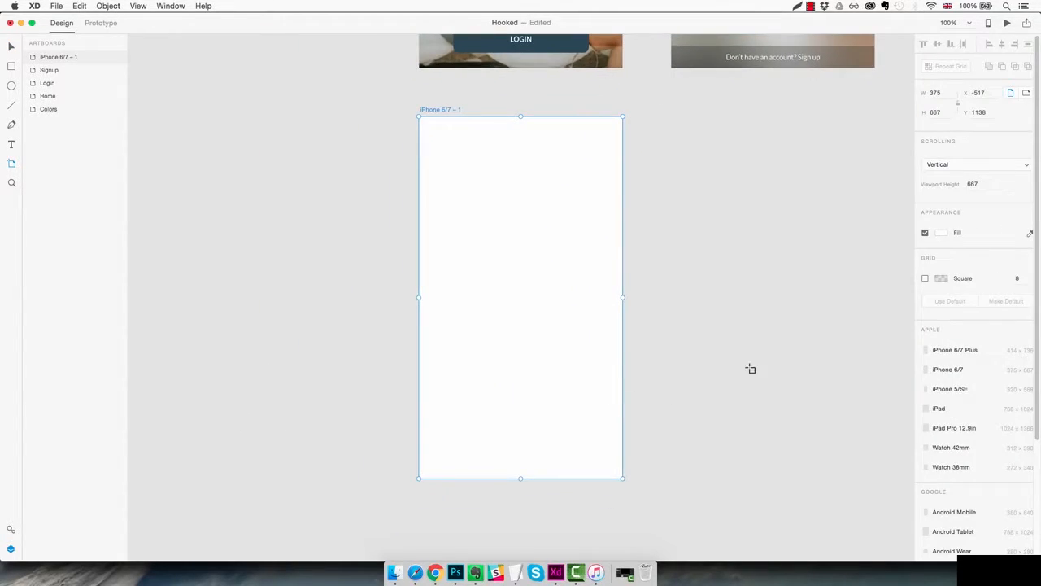
# Fill the new artboard with the saved light grey swatch #F8F8F8 and clear the selection
pyautogui.click(941, 233)
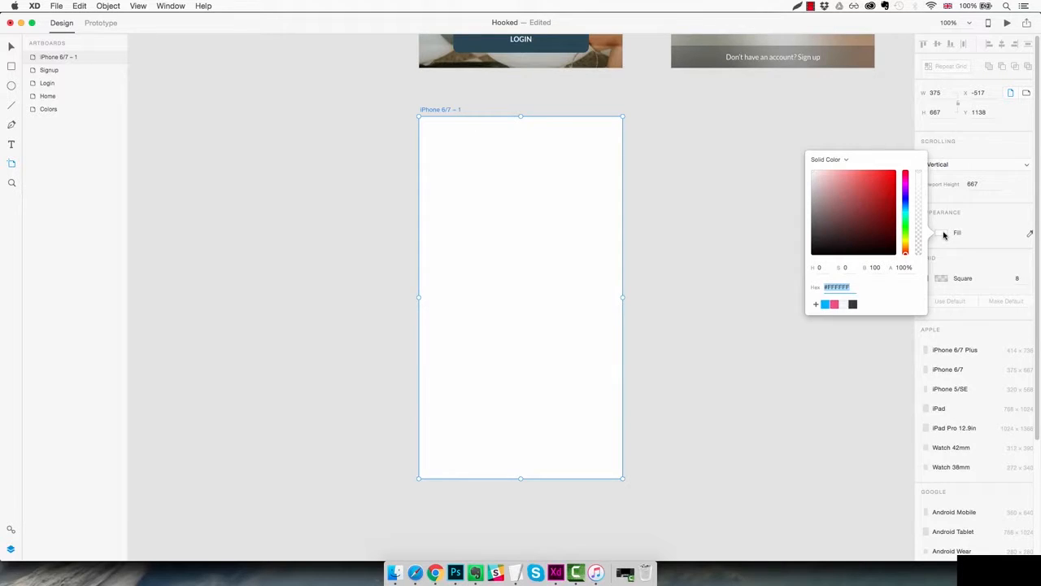
pyautogui.click(844, 306)
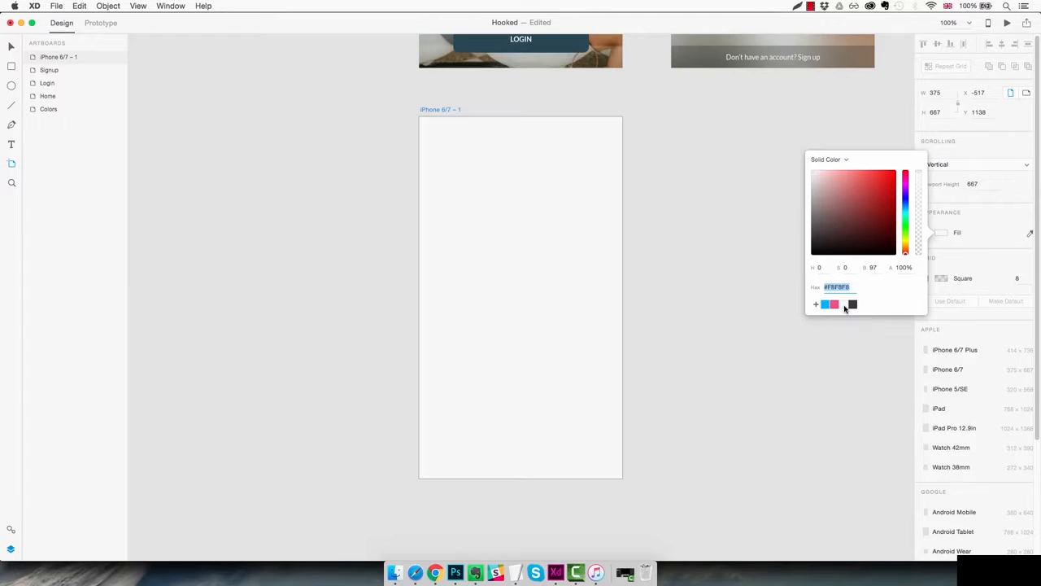
pyautogui.click(676, 284)
pyautogui.click(676, 284)
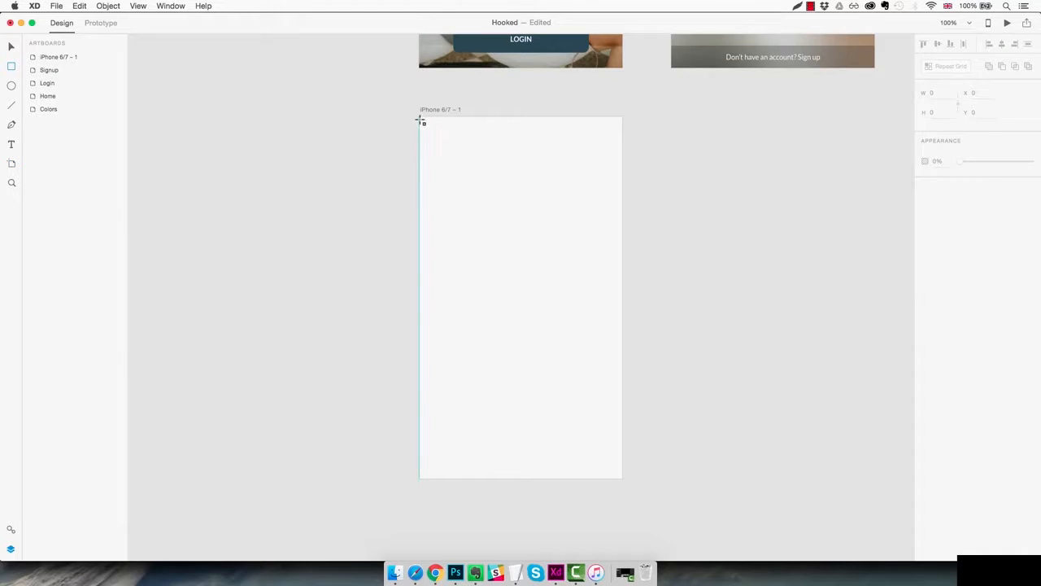
# Draw a header rectangle across the full width of the new artboard's top edge and set its height to 64
pyautogui.moveTo(420, 117)
pyautogui.mouseDown()
pyautogui.moveTo(434, 138)
pyautogui.moveTo(501, 163)
pyautogui.moveTo(610, 174)
pyautogui.moveTo(624, 170)
pyautogui.moveTo(623, 155)
pyautogui.mouseUp()
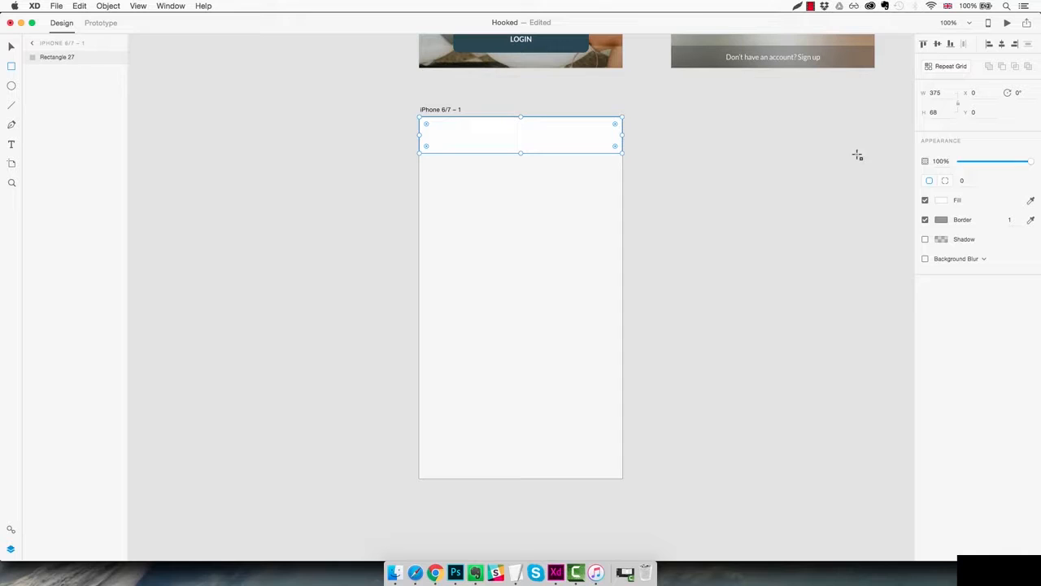
pyautogui.click(934, 113)
pyautogui.write('64')
pyautogui.press('Return')
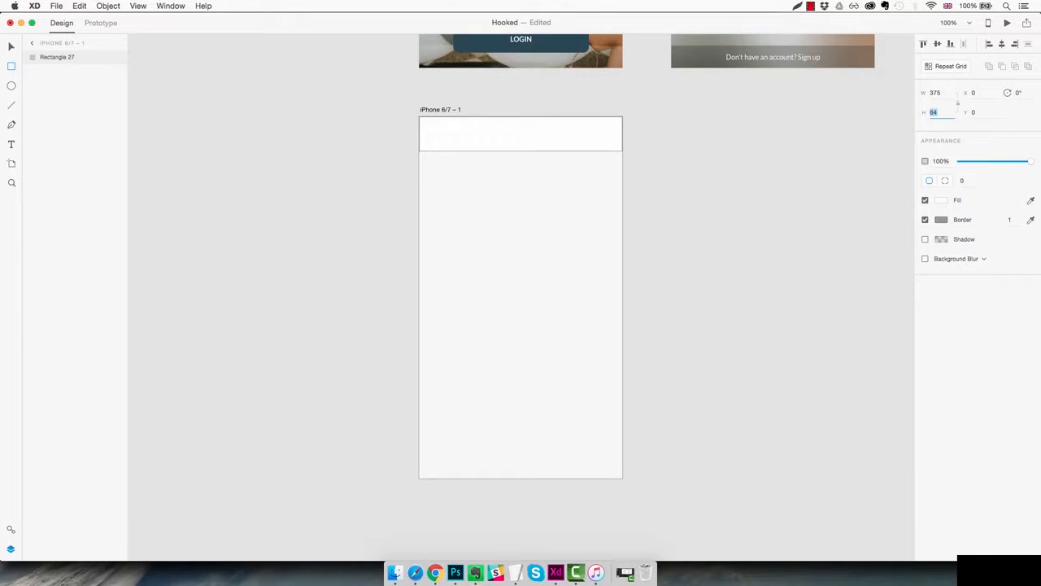
pyautogui.press('Escape')
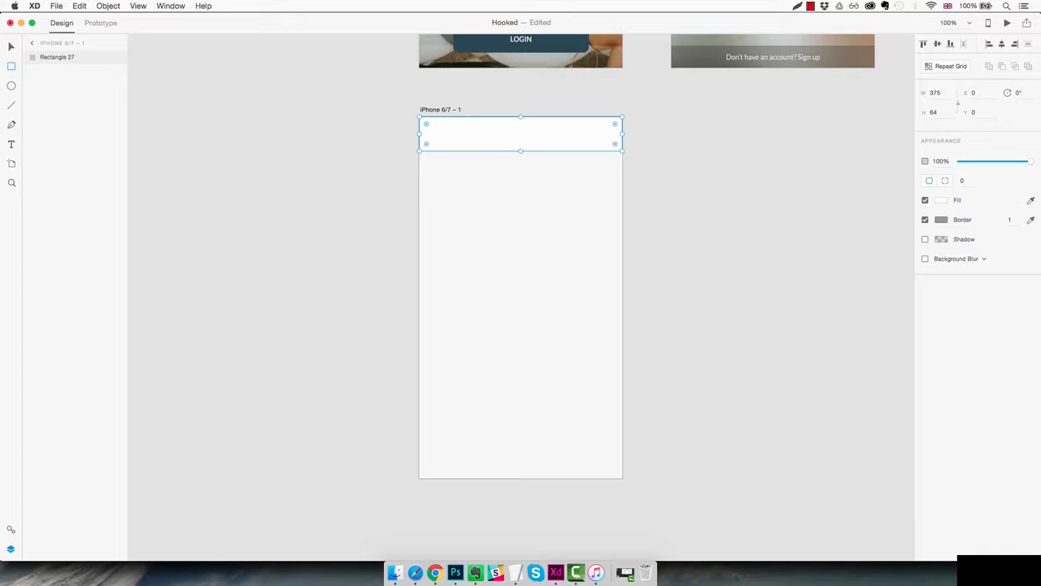
# Remove the header rectangle's border and give it a shadow with Y offset 0 and blur 2
pyautogui.click(925, 219)
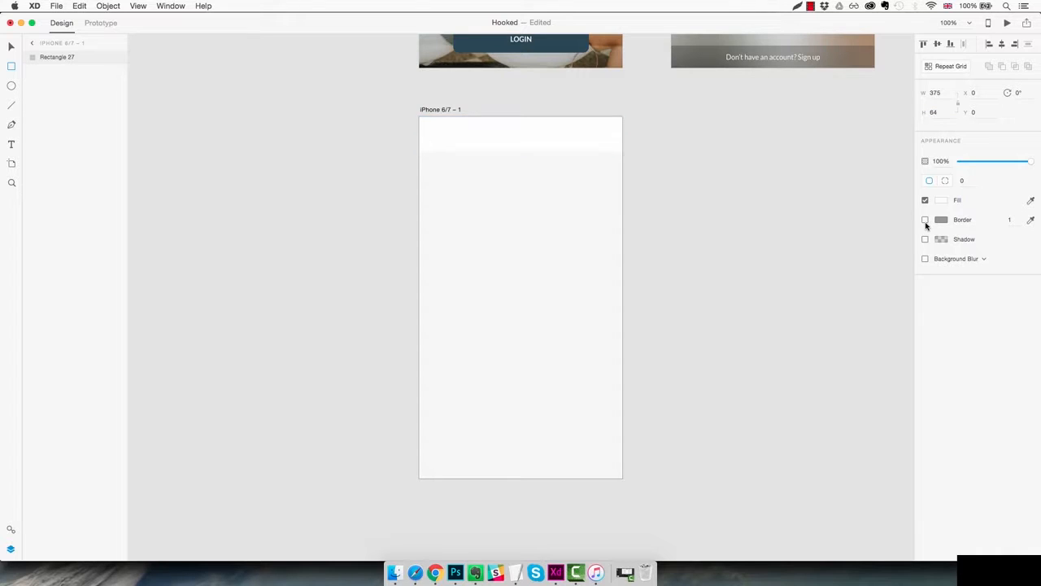
pyautogui.click(925, 240)
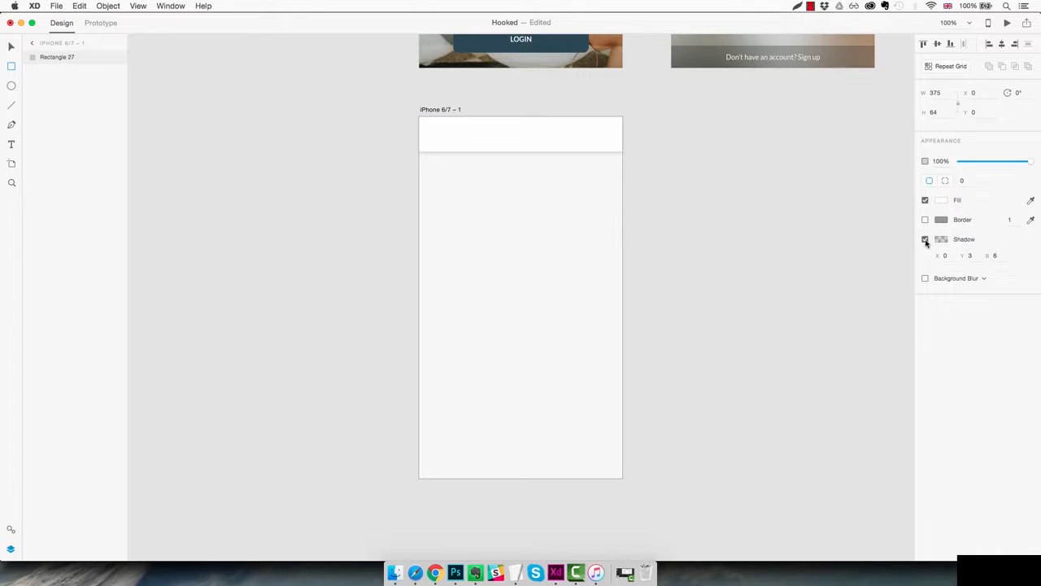
pyautogui.click(972, 255)
pyautogui.write('2')
pyautogui.press('Return')
pyautogui.write('0')
pyautogui.click(996, 255)
pyautogui.write('3')
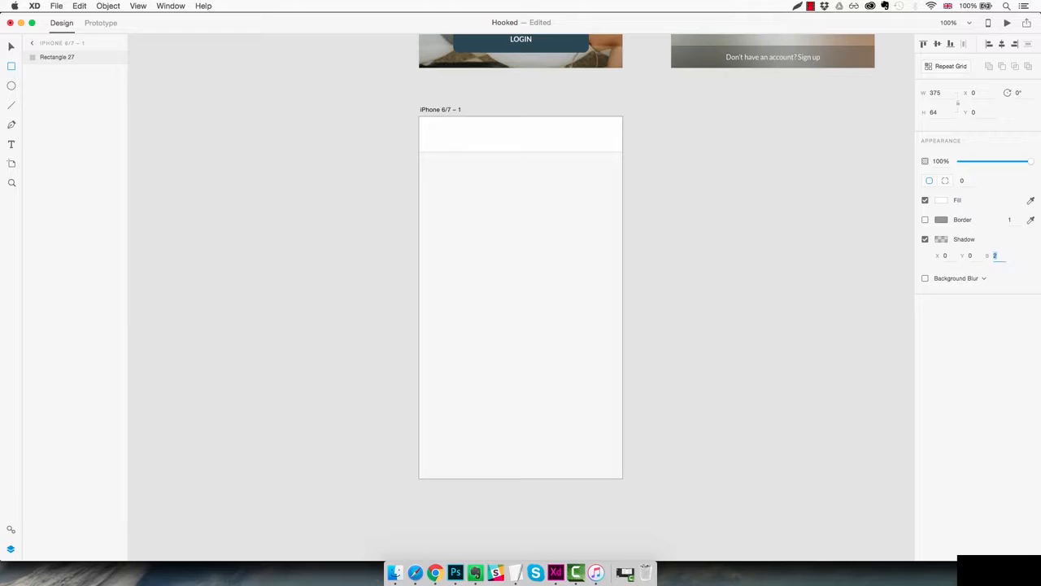
pyautogui.press('Return')
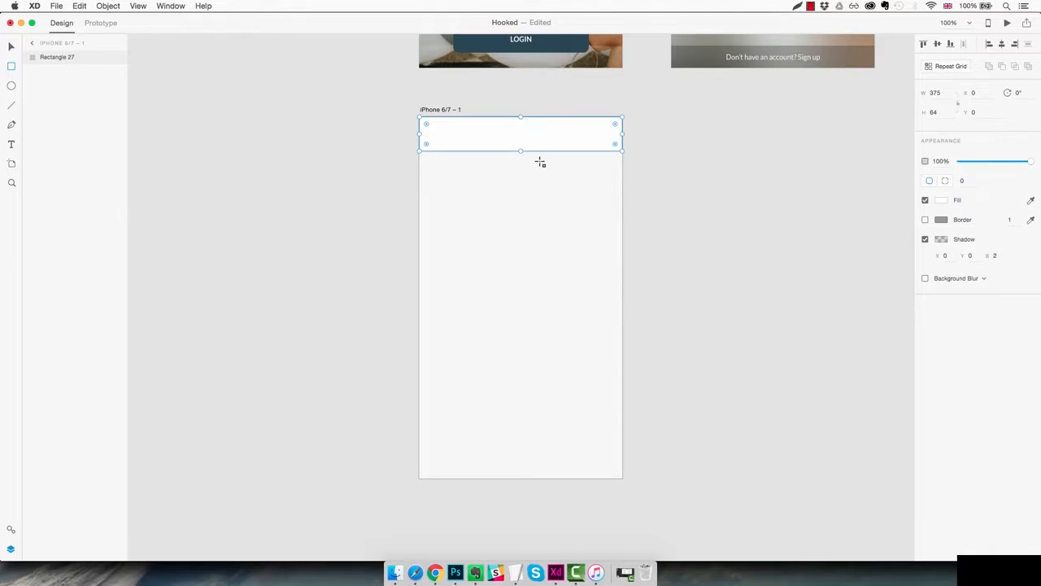
# Lock the white header rectangle at the top of the iPhone 6/7 – 1 artboard
pyautogui.press('Escape')
pyautogui.press('z')
pyautogui.click(530, 156)
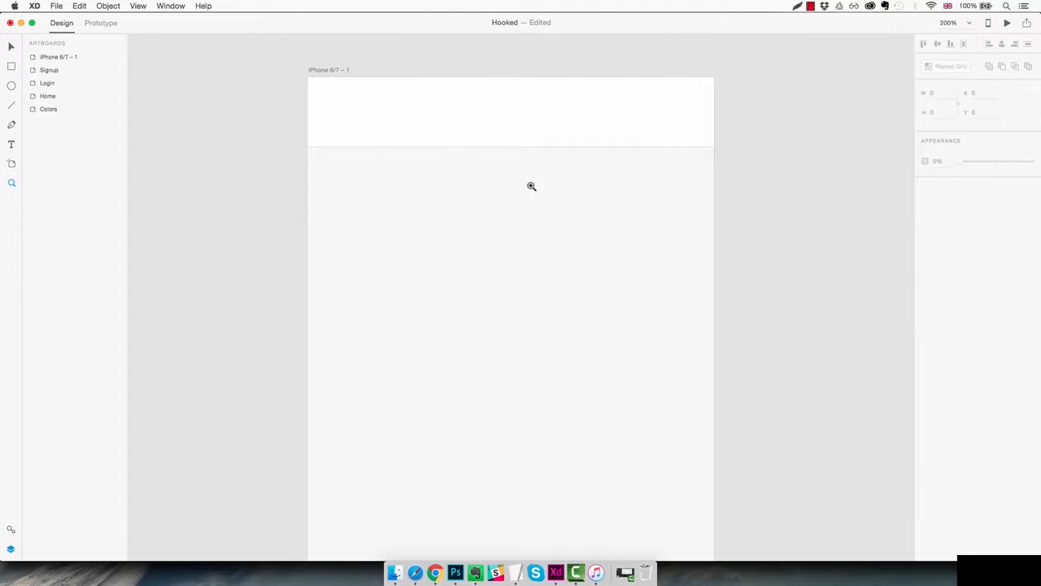
pyautogui.scroll(1, 532, 186)
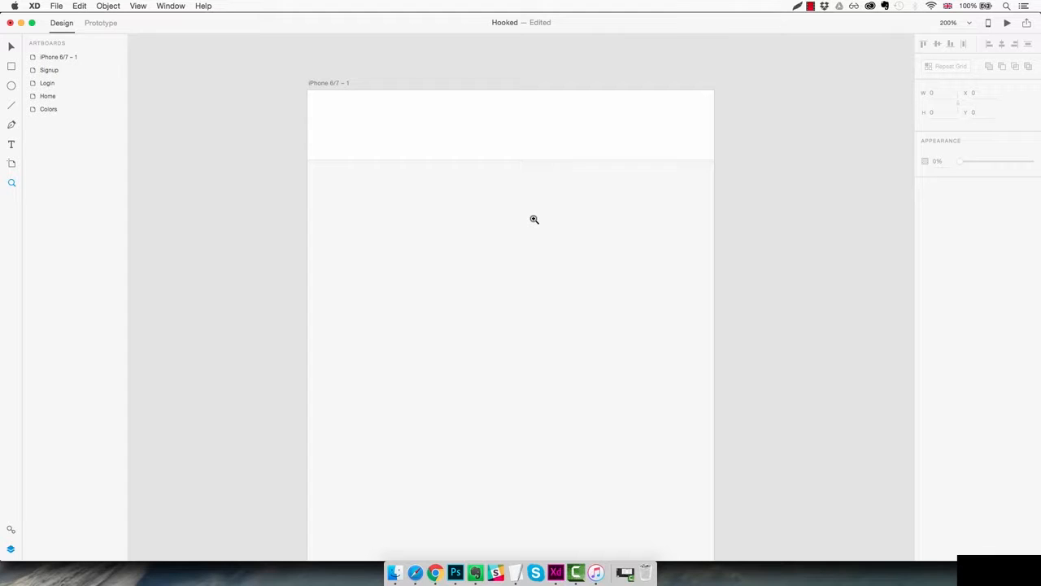
pyautogui.press('super+1')
pyautogui.scroll(-2, 532, 232)
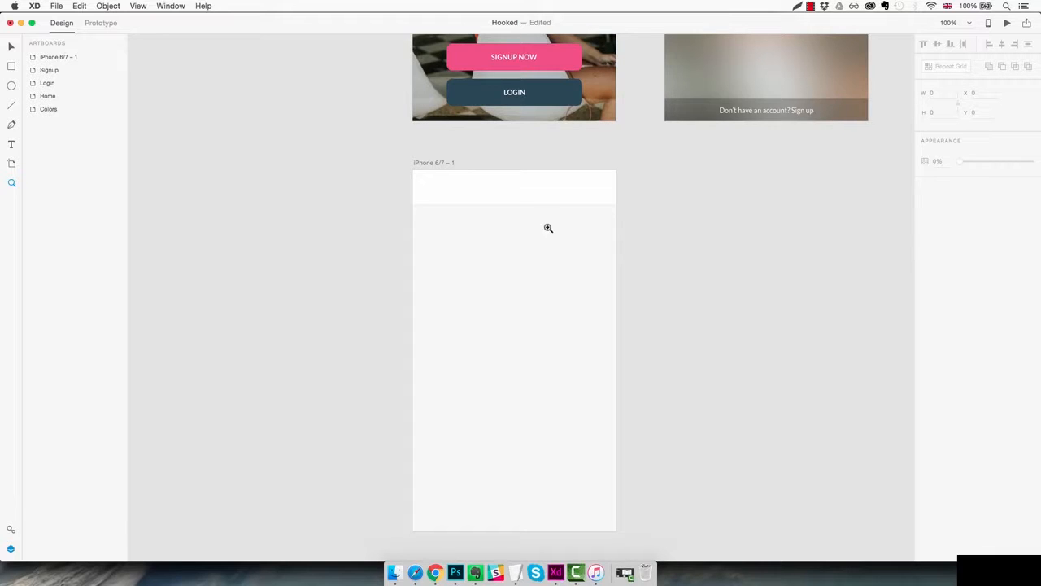
pyautogui.press('v')
pyautogui.click(525, 197)
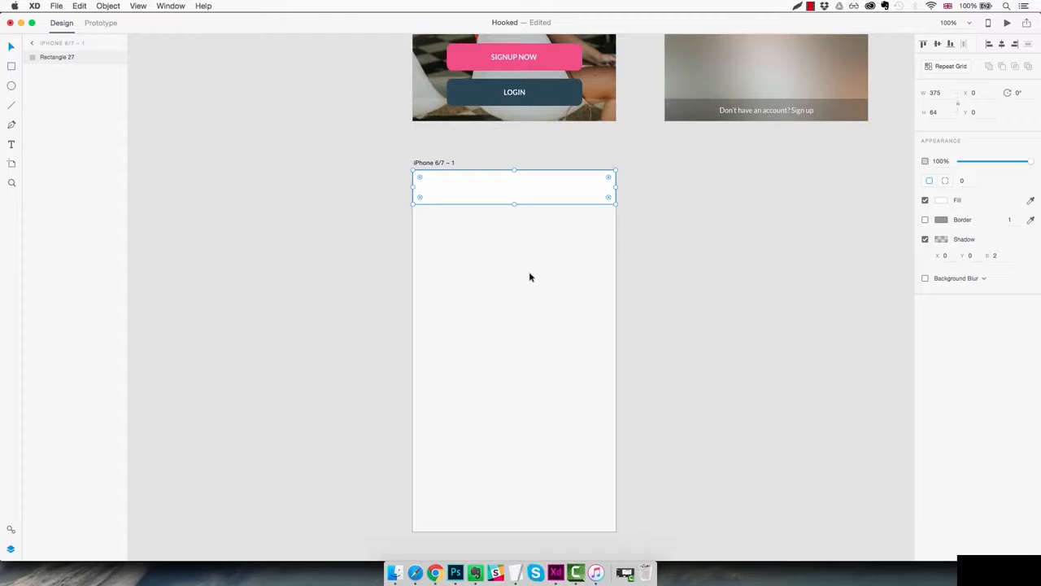
pyautogui.press('super+l')
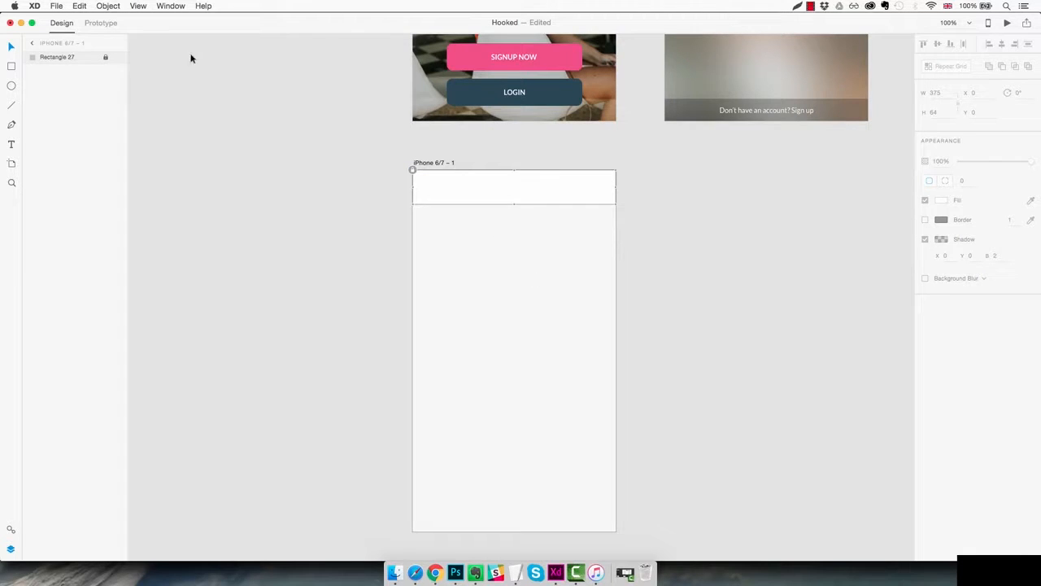
# Open the Apple iOS UI kit
pyautogui.click(57, 6)
pyautogui.moveTo(122, 50)
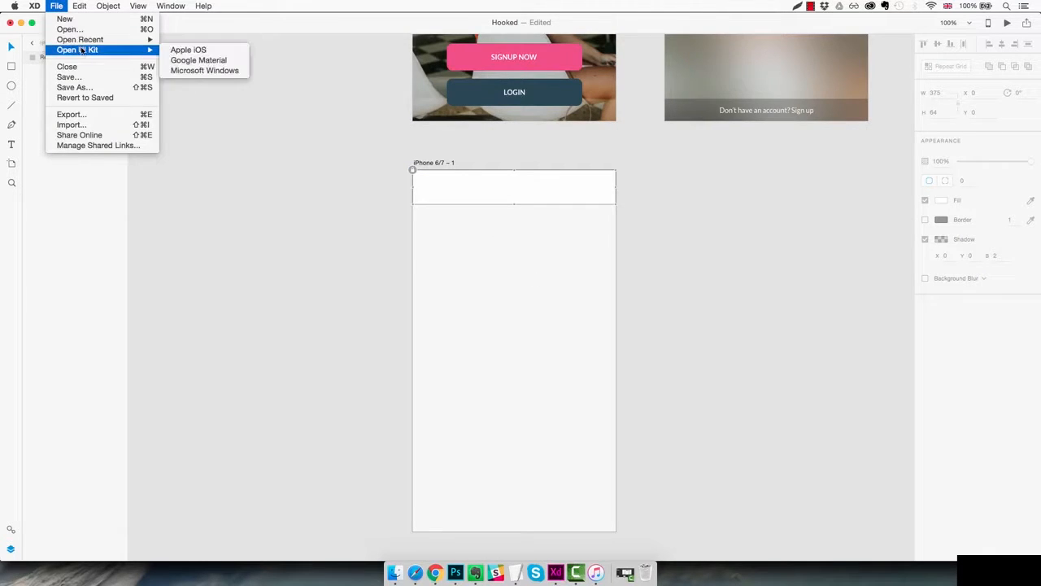
pyautogui.click(167, 49)
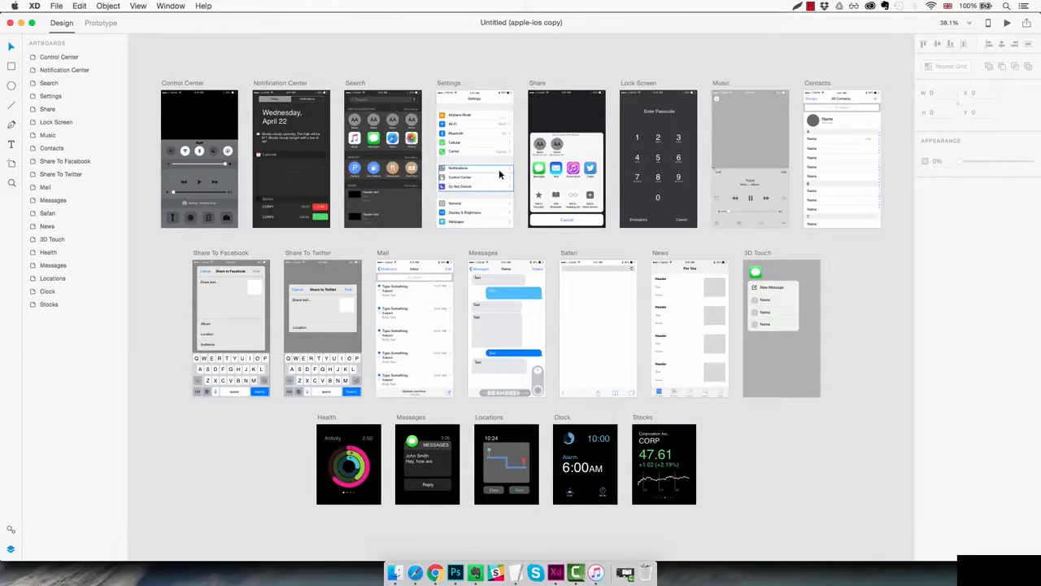
# Copy the status bar from the UI kit's Settings artboard and paste it onto the iPhone 6/7 – 1 artboard in the Hooked document
pyautogui.press('z')
pyautogui.click(332, 255)
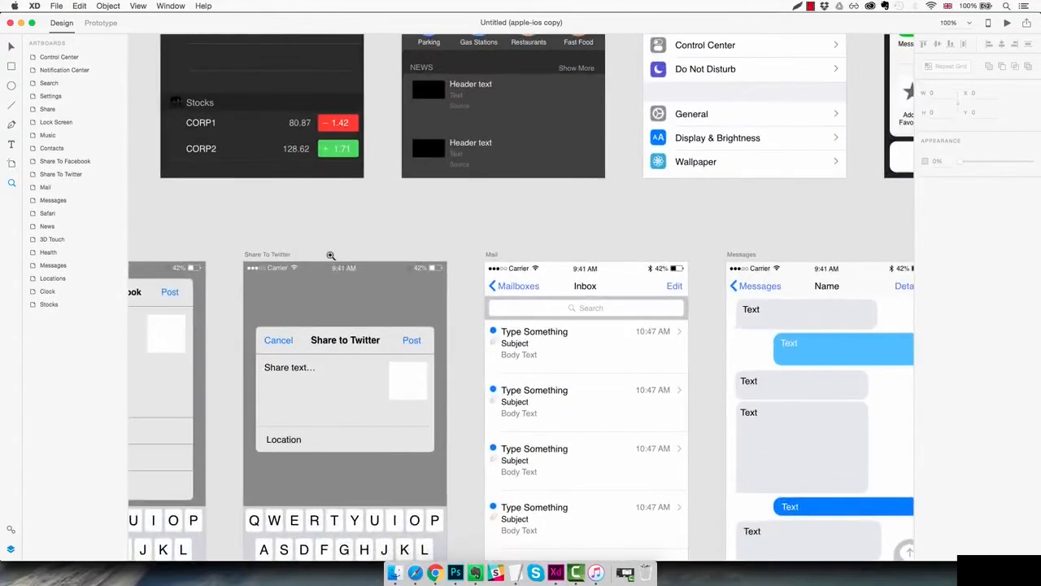
pyautogui.scroll(5, 366, 309)
pyautogui.hscroll(-5, 467, 356)
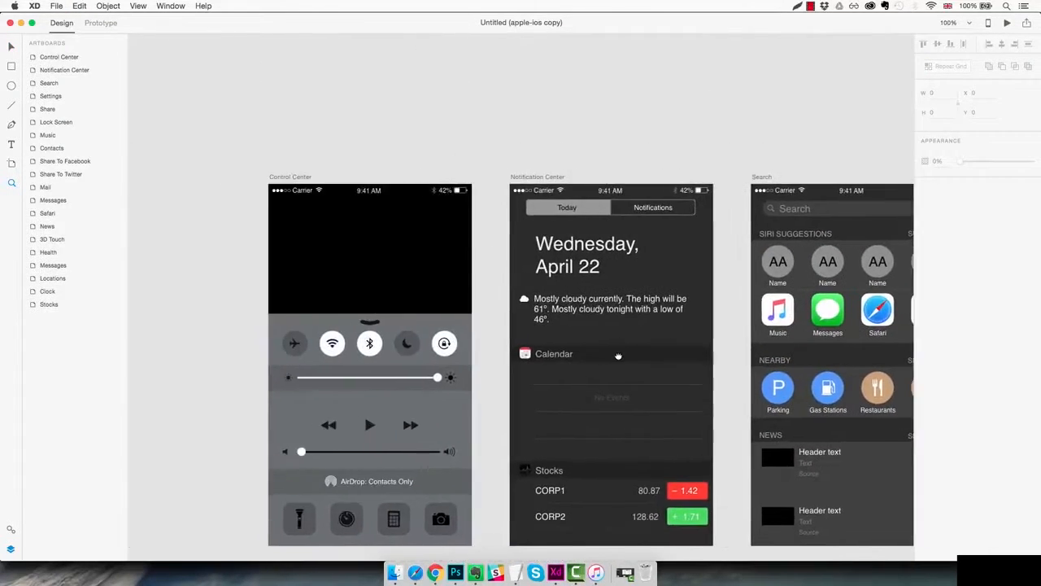
pyautogui.hscroll(10, 618, 355)
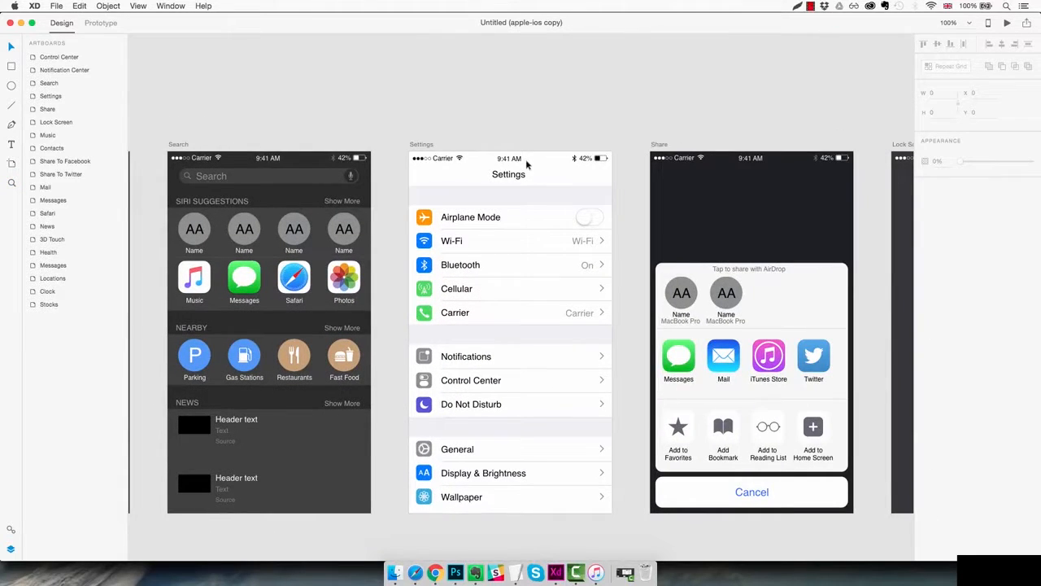
pyautogui.click(514, 159)
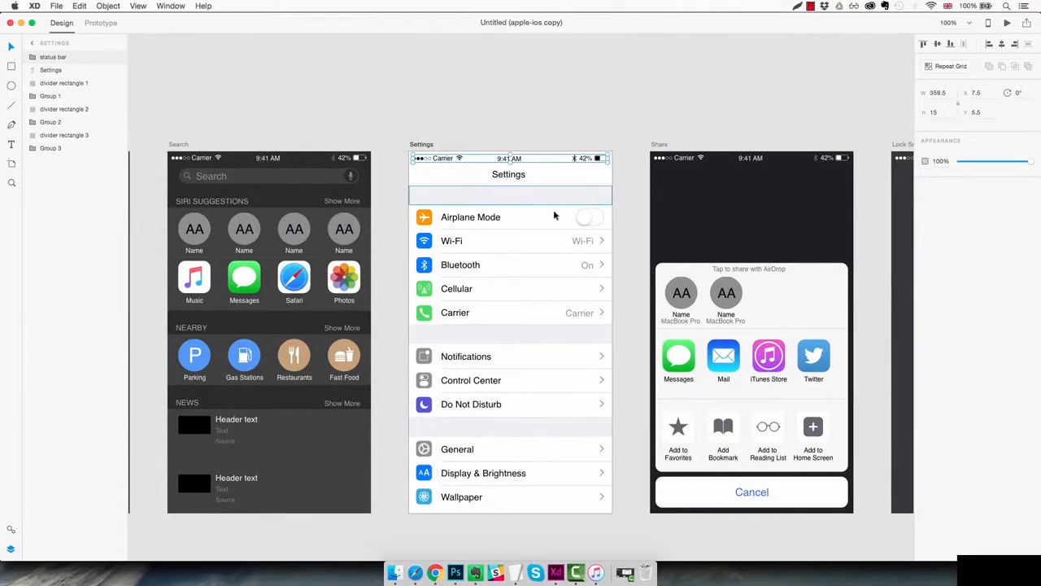
pyautogui.press('super+c')
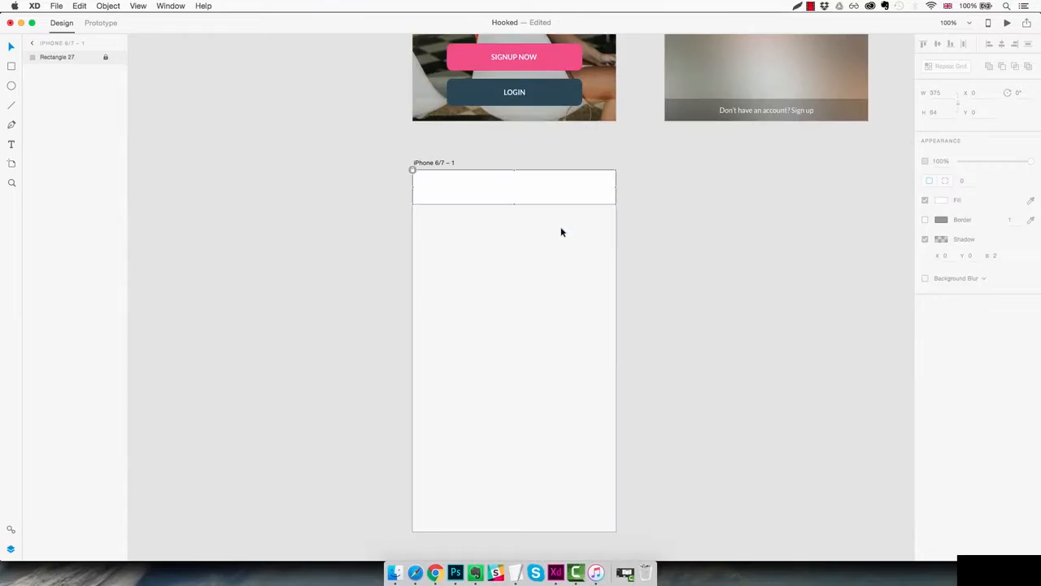
pyautogui.press('super+v')
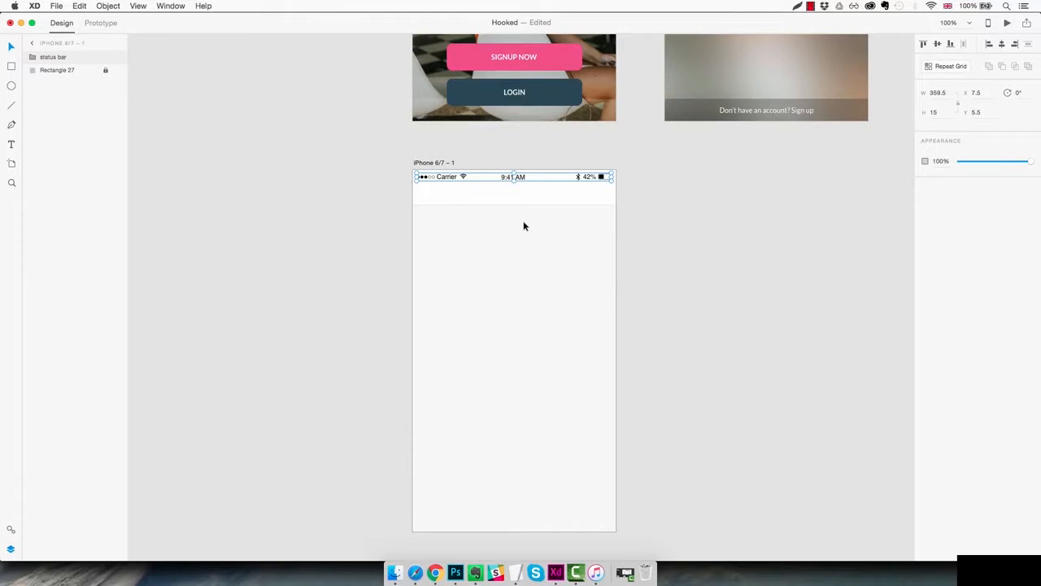
pyautogui.click(521, 254)
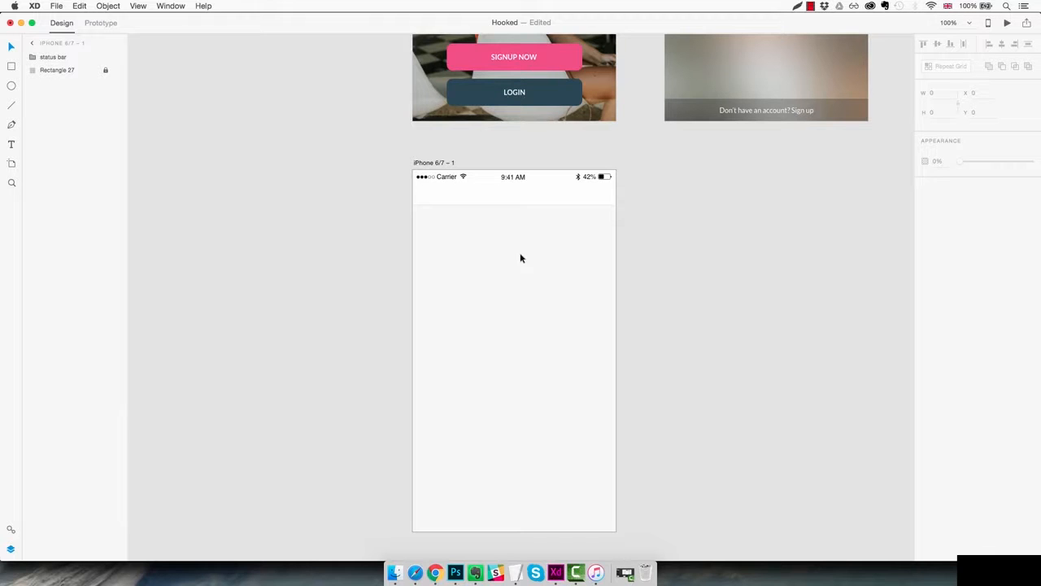
# Draw a thin horizontal rectangle about 34 by 4 just below the white header, near the artboard's left side
pyautogui.press('z')
pyautogui.click(458, 212)
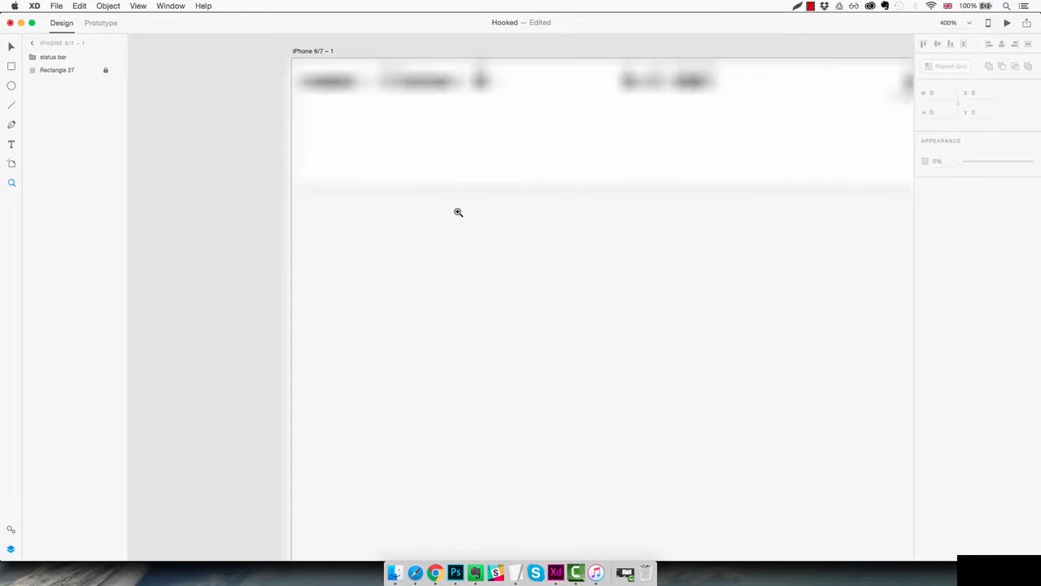
pyautogui.moveTo(420, 178); pyautogui.dragTo(456, 271)
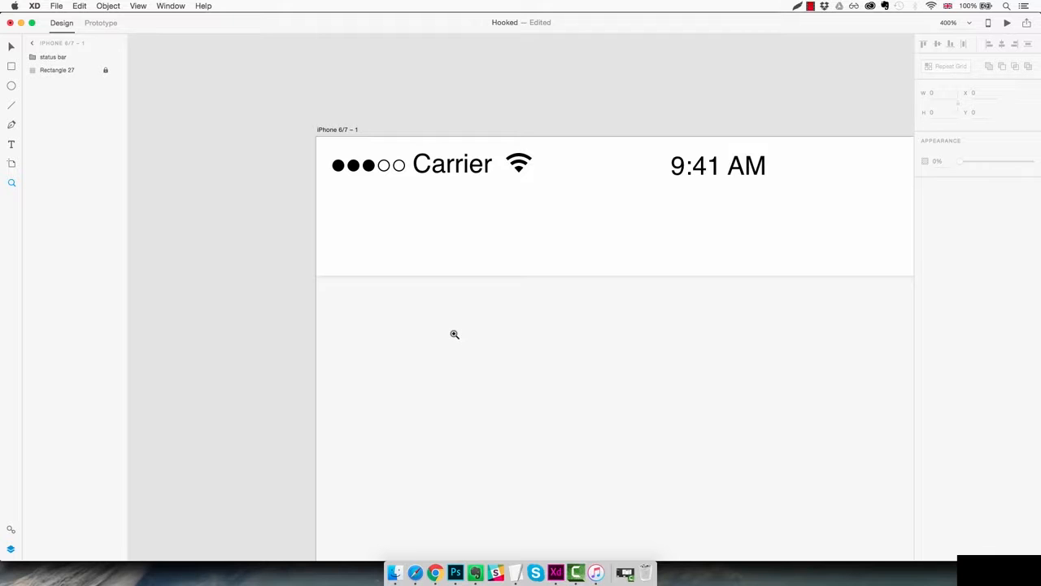
pyautogui.press('r')
pyautogui.moveTo(403, 328)
pyautogui.mouseDown()
pyautogui.moveTo(493, 338)
pyautogui.moveTo(477, 335)
pyautogui.mouseUp()
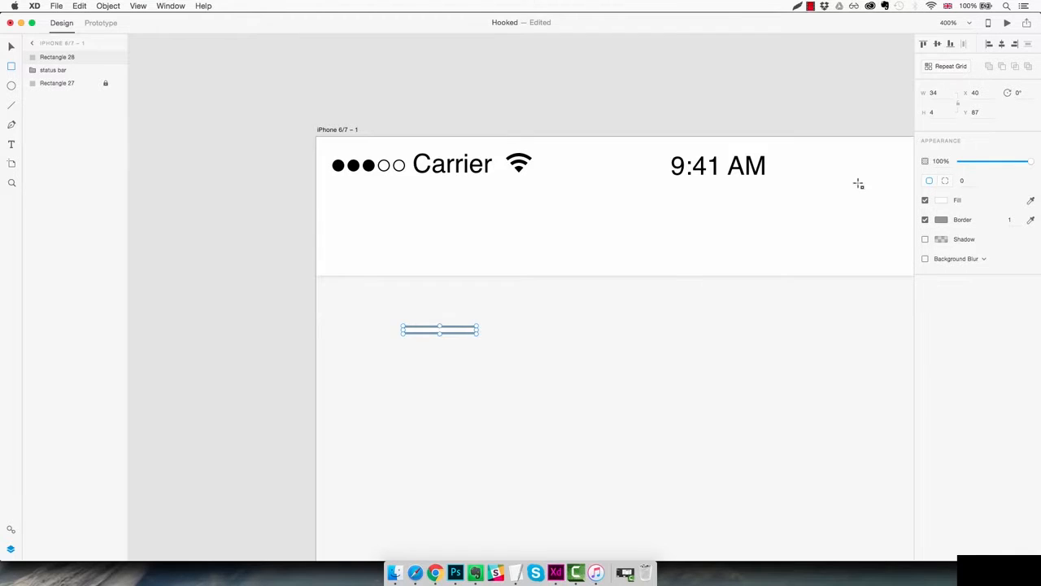
# Set the thin rectangle's width to 20 and its height to 3
pyautogui.press('Down')
pyautogui.press('Down')
pyautogui.press('Down')
pyautogui.press('Down')
pyautogui.press('Down')
pyautogui.press('Down')
pyautogui.press('Down')
pyautogui.press('Down')
pyautogui.press('Down')
pyautogui.press('Down')
pyautogui.press('Down')
pyautogui.press('Down')
pyautogui.press('Down')
pyautogui.press('Down')
pyautogui.click(940, 112)
pyautogui.press('Down')
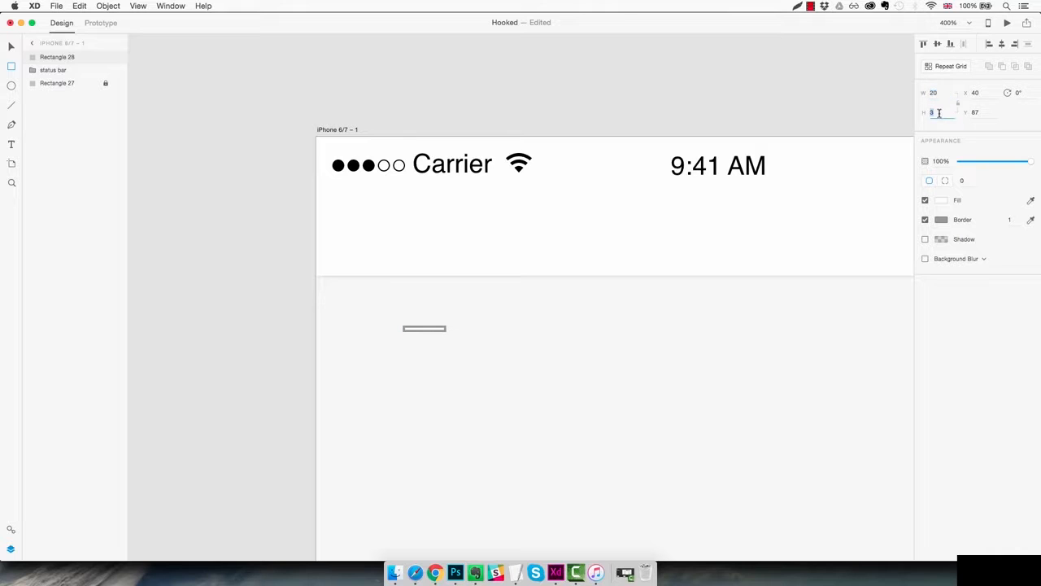
# Remove the thin rectangle's border and fill it with the saved dark grey #383838
pyautogui.click(925, 220)
pyautogui.click(941, 201)
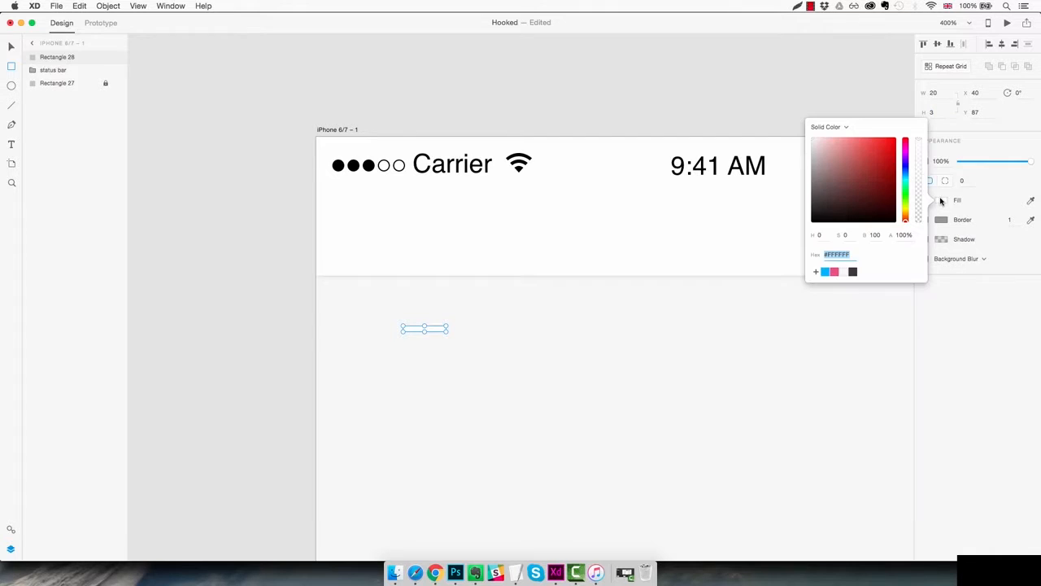
pyautogui.click(853, 272)
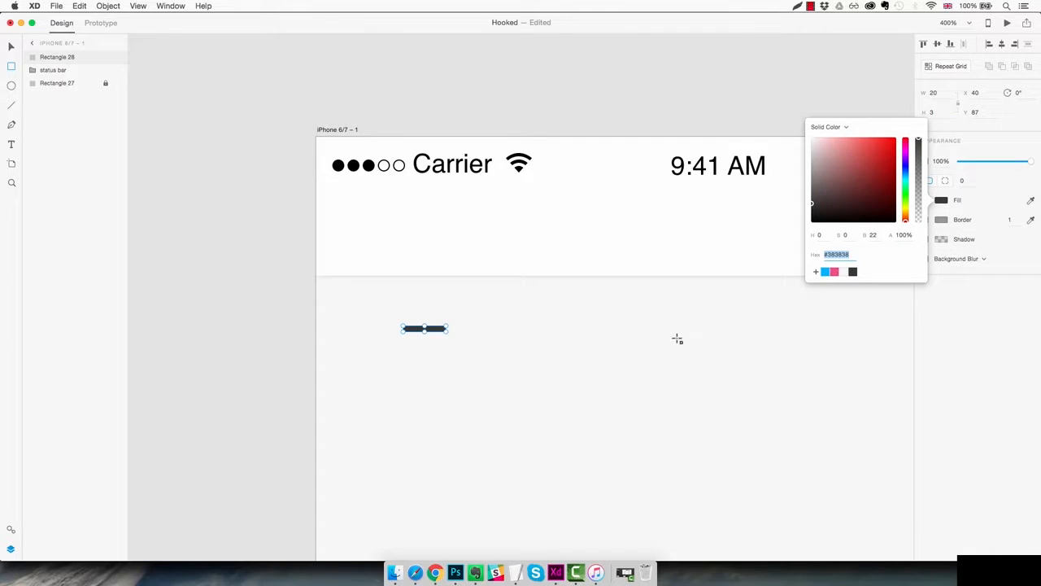
# Set the thin rectangle's corner radius to 8
pyautogui.click(966, 180)
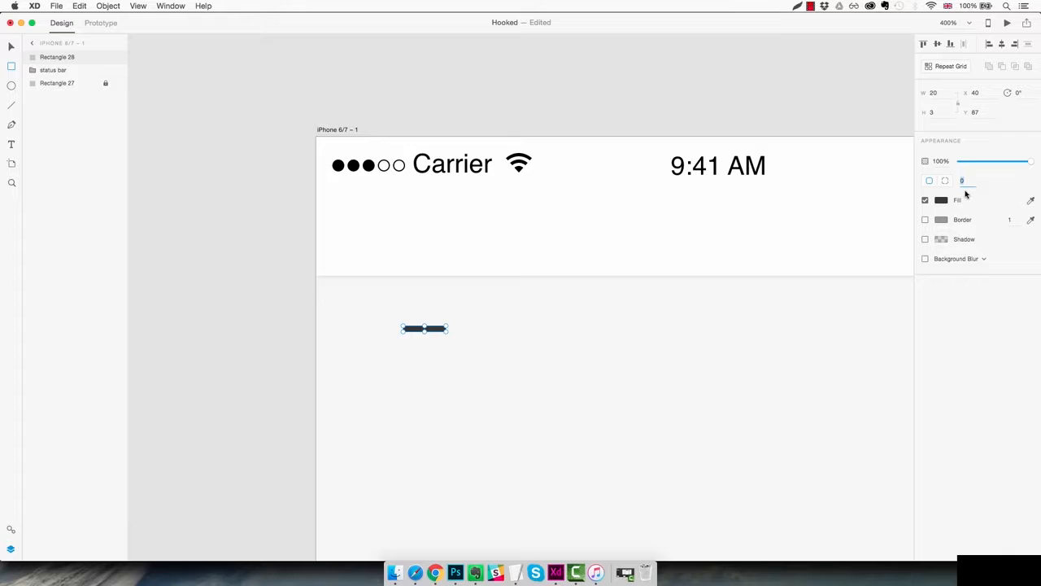
pyautogui.write('4')
pyautogui.press('Escape')
# Turn the rounded bar into a vertical repeat grid of three bars spaced 3 apart
pyautogui.click(440, 329)
pyautogui.click(950, 66)
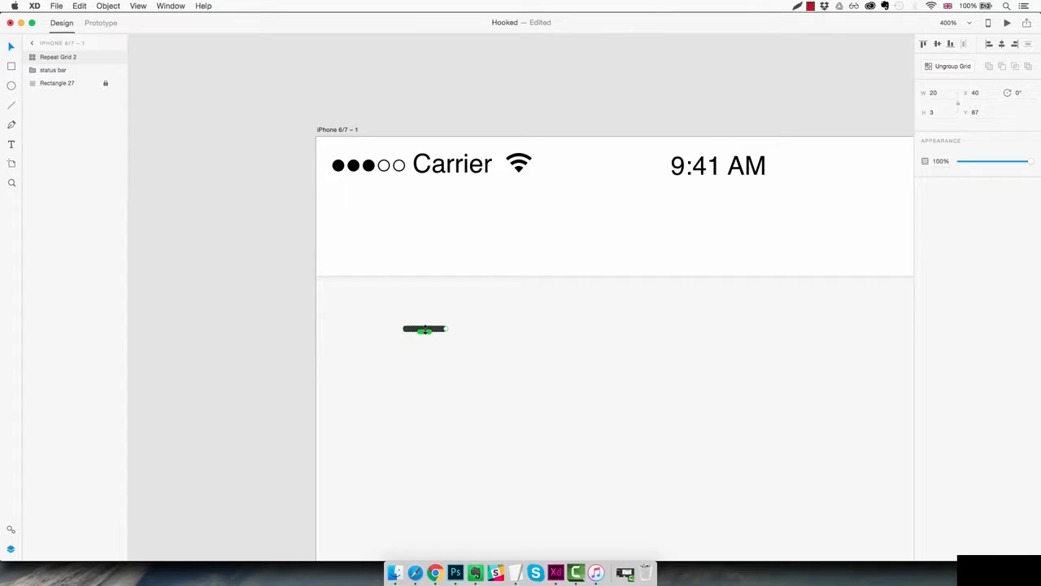
pyautogui.moveTo(425, 330)
pyautogui.mouseDown()
pyautogui.moveTo(429, 433)
pyautogui.moveTo(431, 348)
pyautogui.mouseUp()
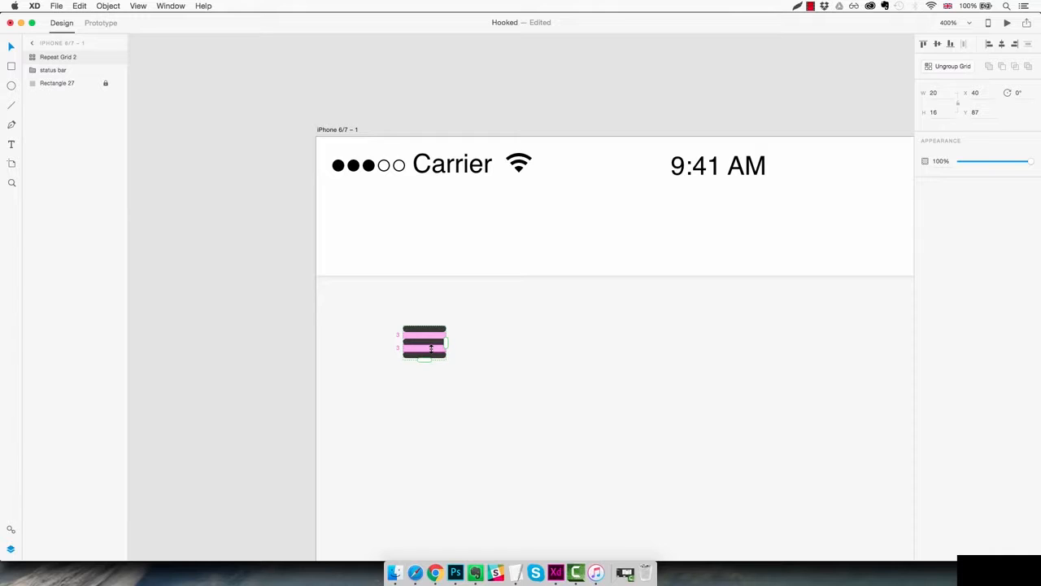
pyautogui.click(478, 362)
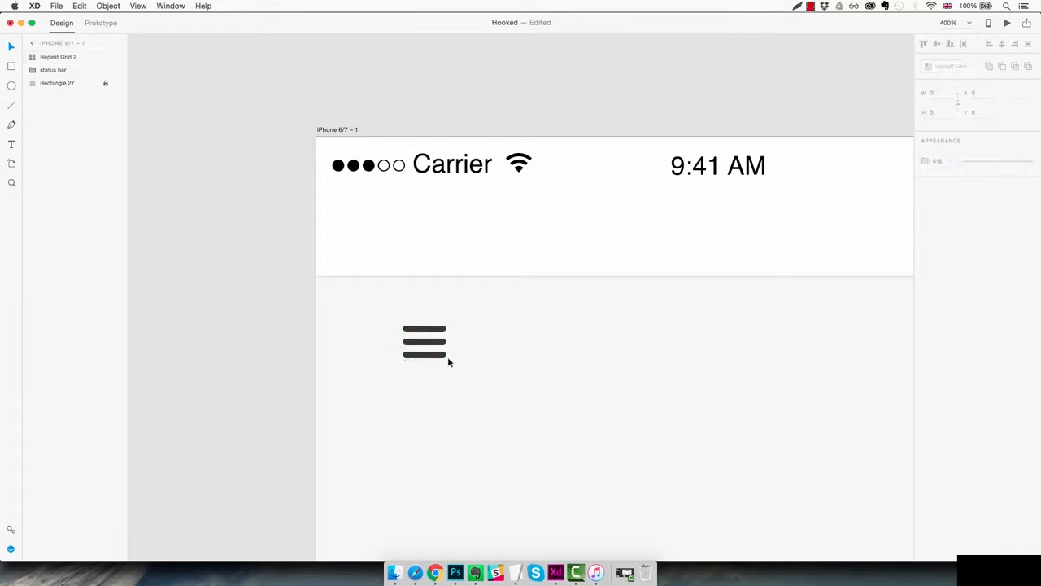
# Ungroup the repeat grid into three separate bars
pyautogui.click(439, 355)
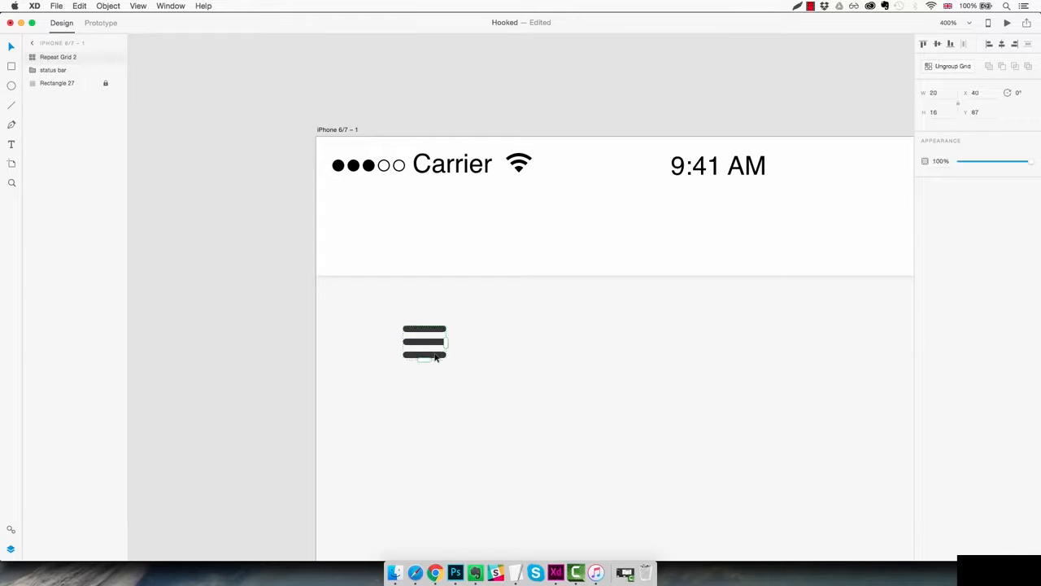
pyautogui.click(947, 66)
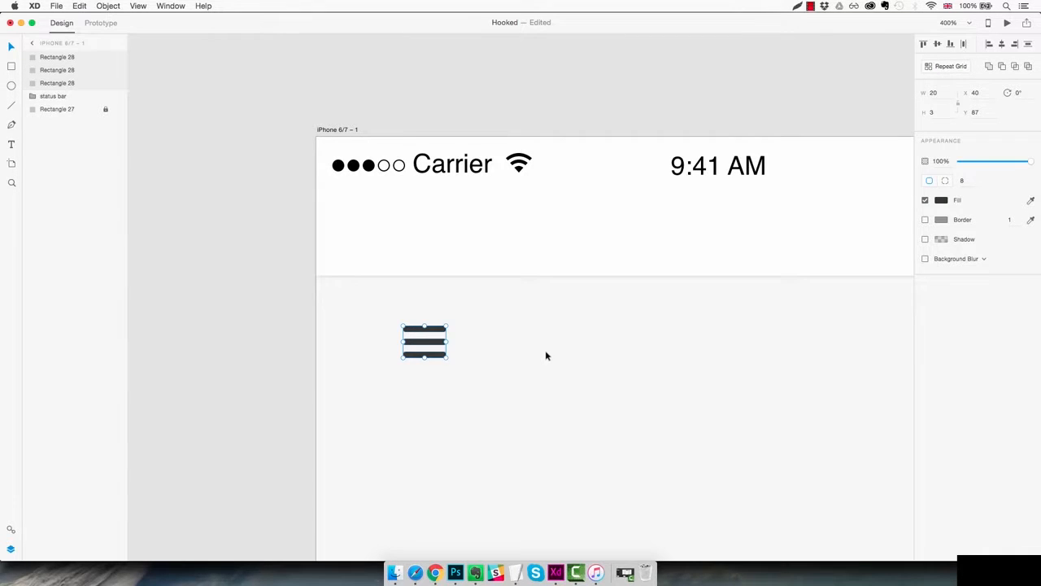
pyautogui.click(465, 360)
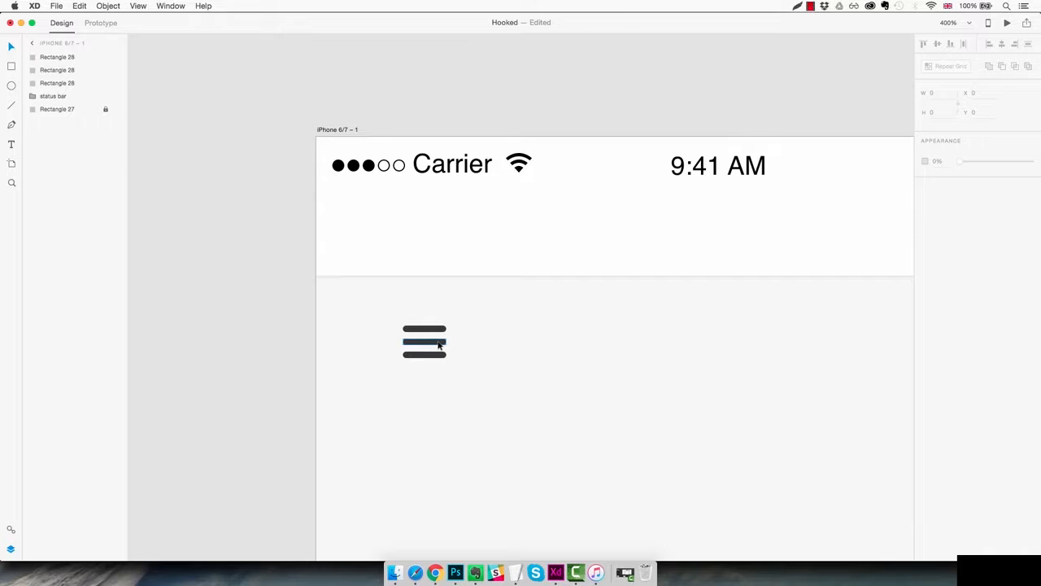
# Shorten the middle bar of the menu icon from its right end to a width of 14
pyautogui.click(439, 345)
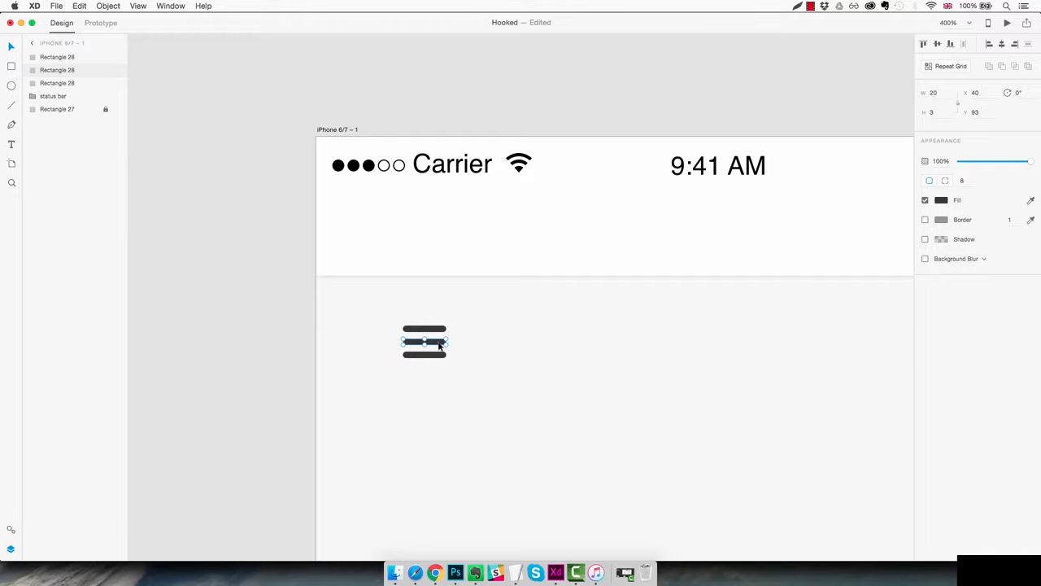
pyautogui.click(436, 343)
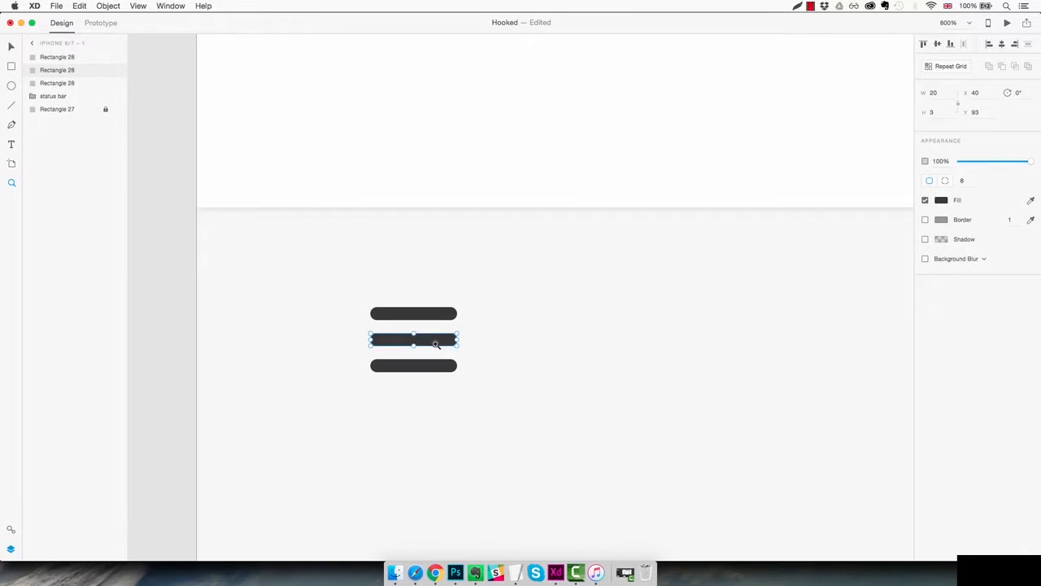
pyautogui.press('v')
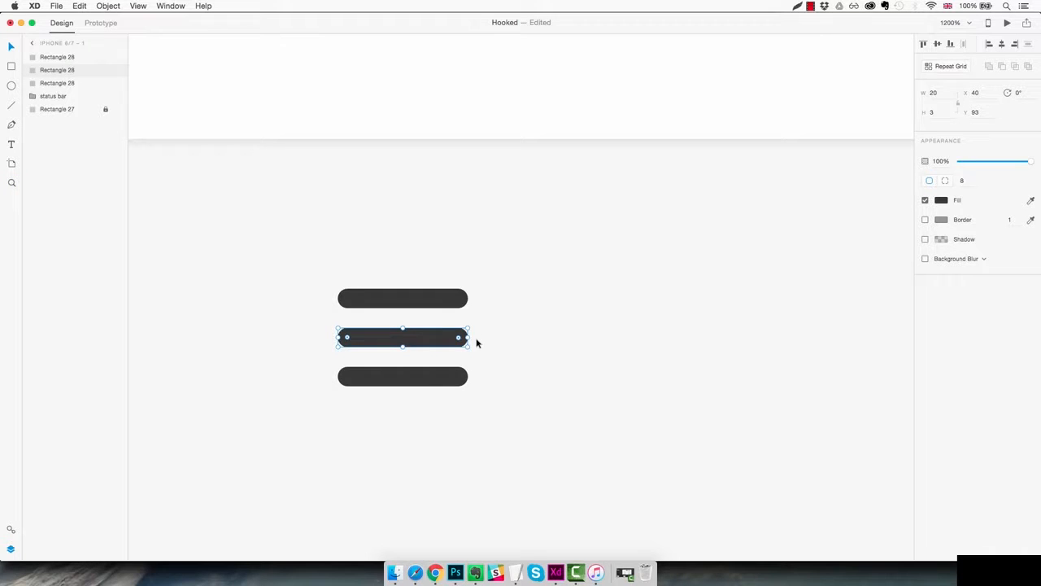
pyautogui.moveTo(470, 337); pyautogui.dragTo(430, 334)
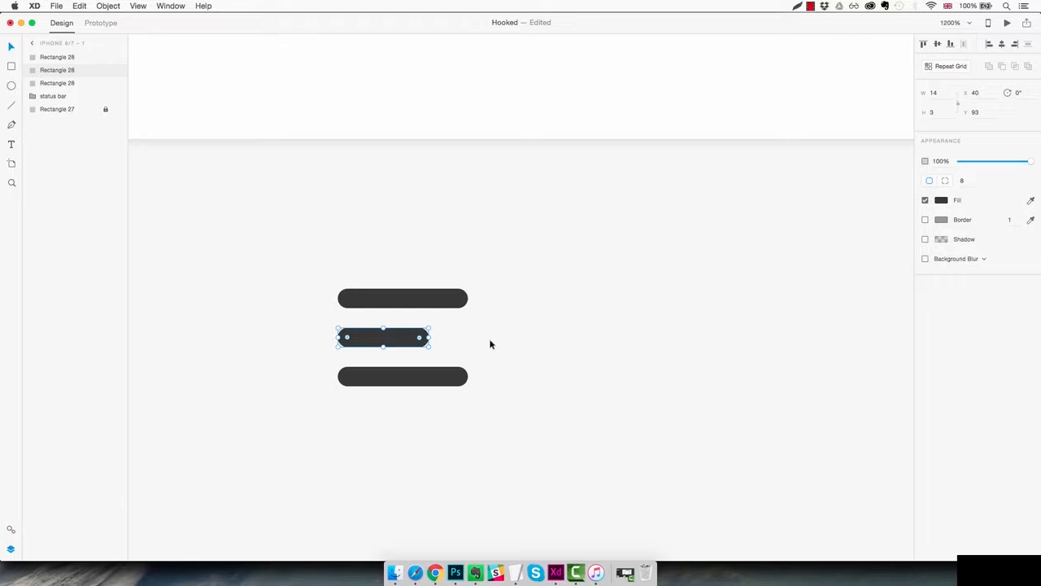
pyautogui.press('super+1')
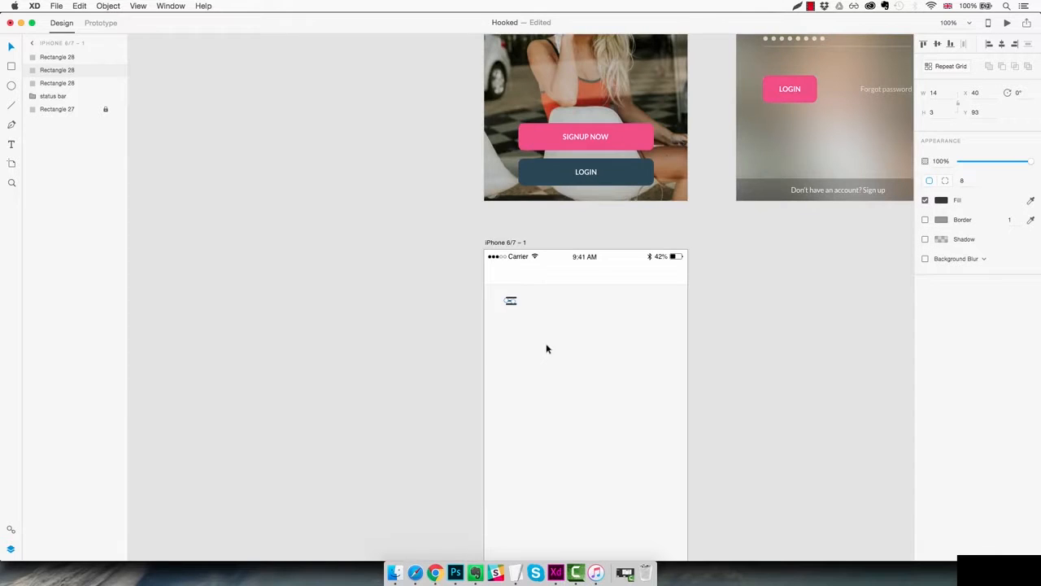
# Select all three bars of the menu icon and combine them into one shape with a Boolean union
pyautogui.press('z')
pyautogui.click(541, 314)
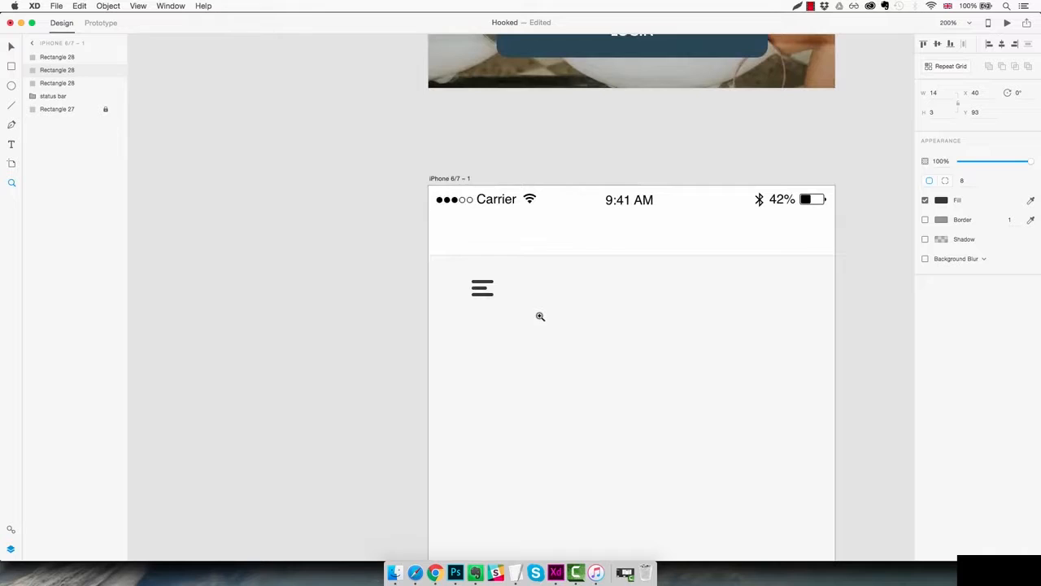
pyautogui.press('v')
pyautogui.click(507, 279)
pyautogui.moveTo(510, 277); pyautogui.dragTo(473, 298)
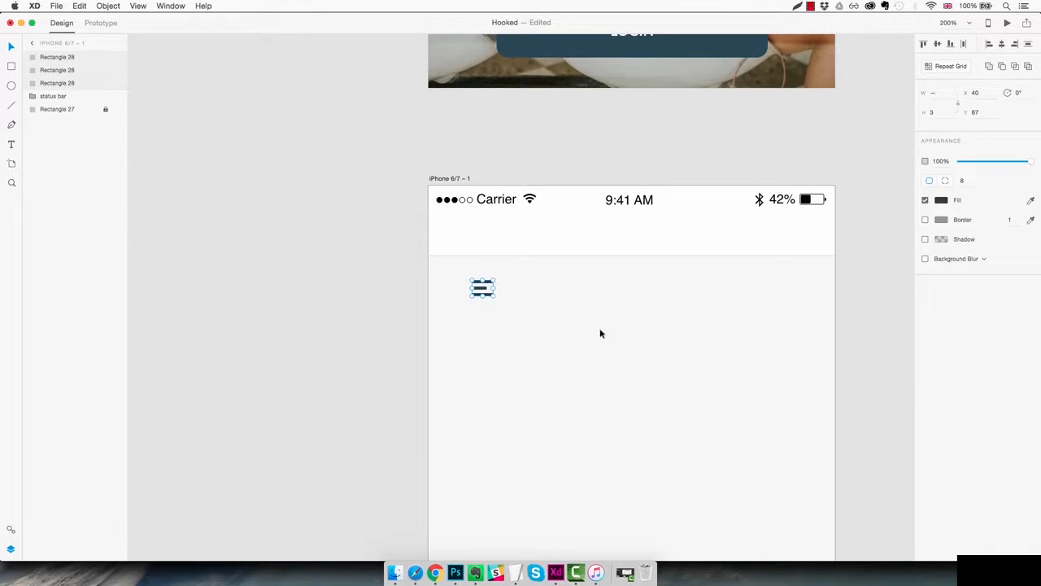
pyautogui.click(989, 67)
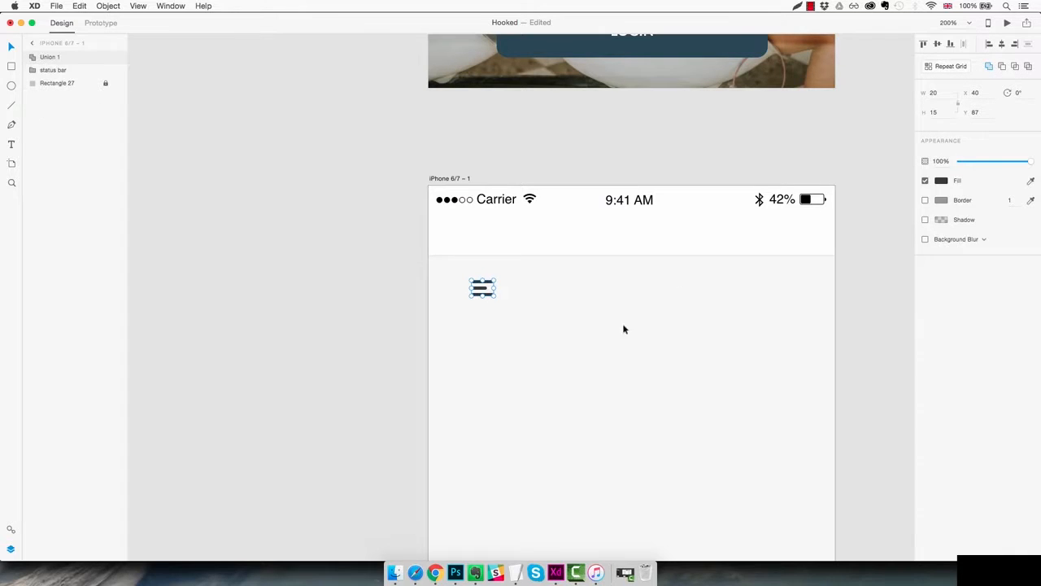
# Move the hamburger icon into the header below the status bar, at X 20 and Y 35
pyautogui.click(568, 340)
pyautogui.moveTo(486, 293); pyautogui.dragTo(447, 243)
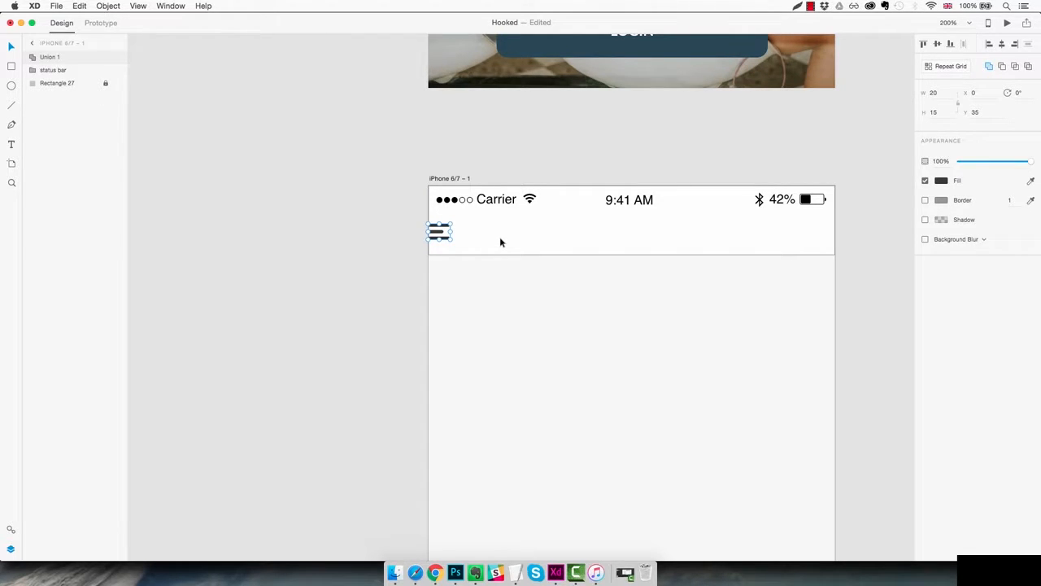
pyautogui.hotkey('shift', 'Right')
pyautogui.hotkey('shift', 'Right')
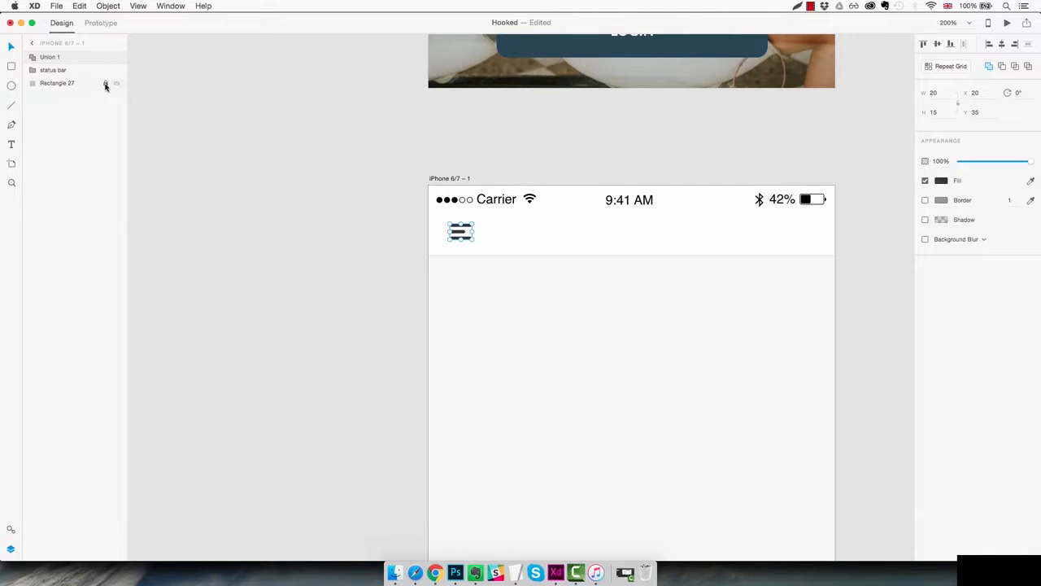
# Rename the menu icon's layer as "Hamburger icon" and place the status bar layer above it
pyautogui.doubleClick(52, 57)
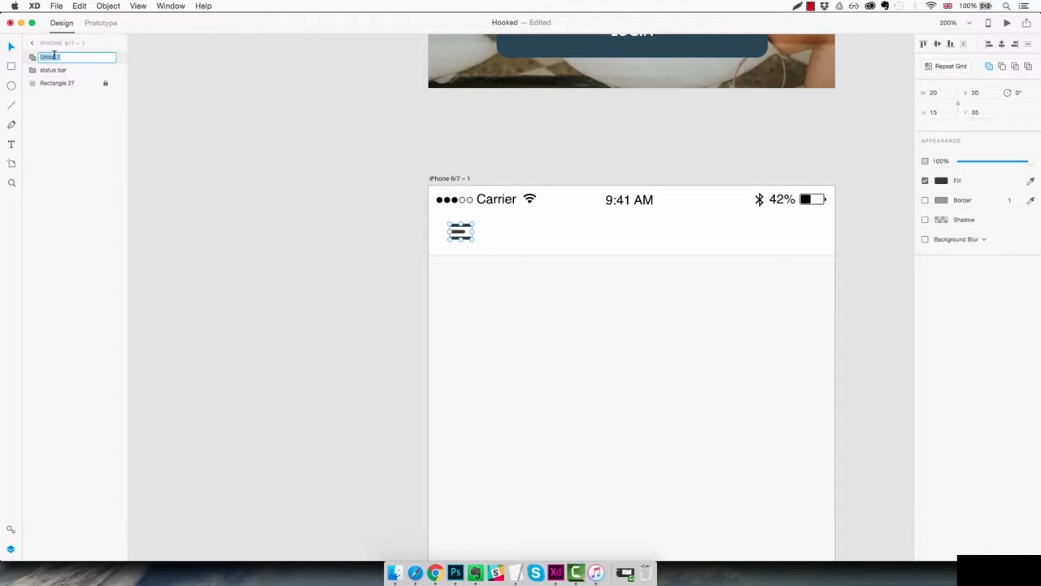
pyautogui.write('Hamburger icon')
pyautogui.press('Return')
pyautogui.moveTo(57, 71); pyautogui.dragTo(58, 59)
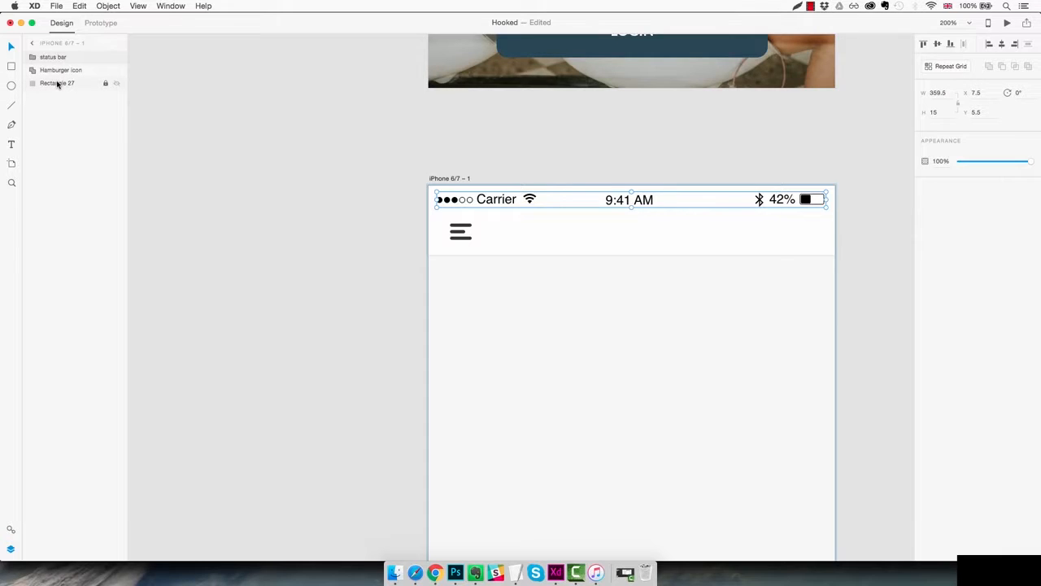
# Add the text "Browse" in the middle of the header, below the clock
pyautogui.click(594, 235)
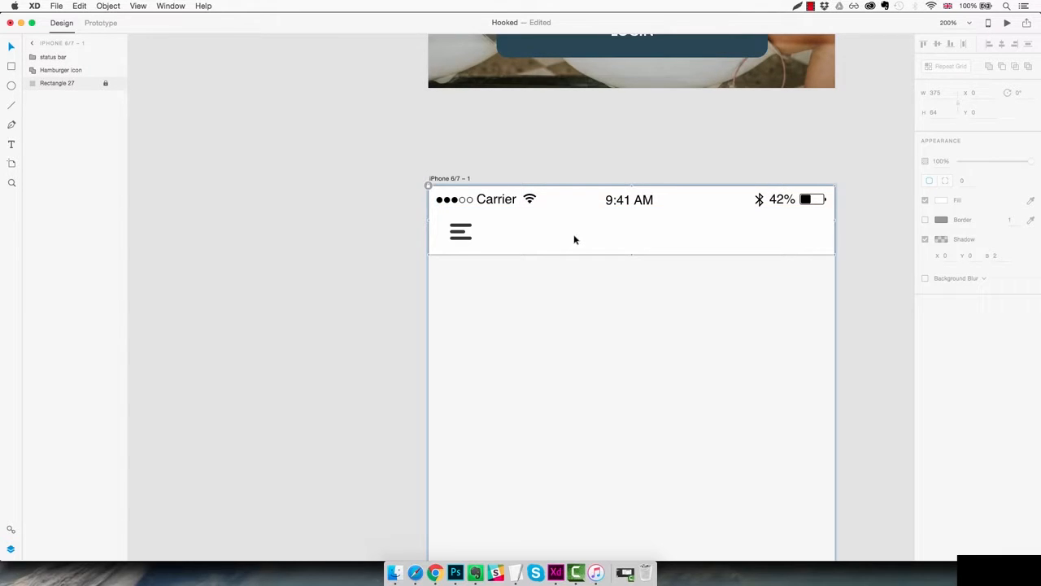
pyautogui.press('t')
pyautogui.click(599, 235)
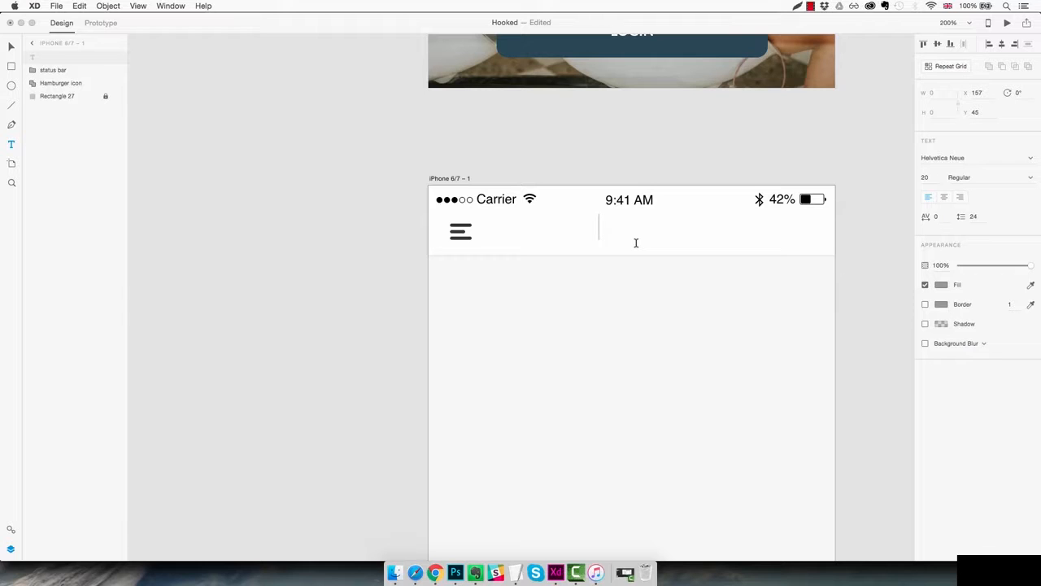
pyautogui.write('Browse')
pyautogui.press('Escape')
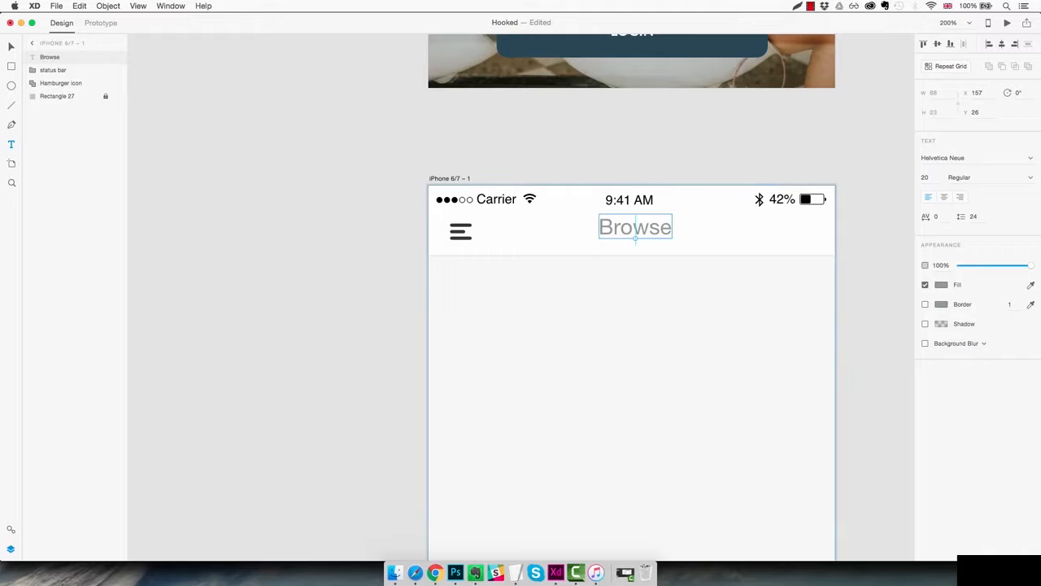
# Change the Browse title's font to Lato and its fill to the saved dark grey swatch
pyautogui.click(988, 156)
pyautogui.write('Lato')
pyautogui.press('Return')
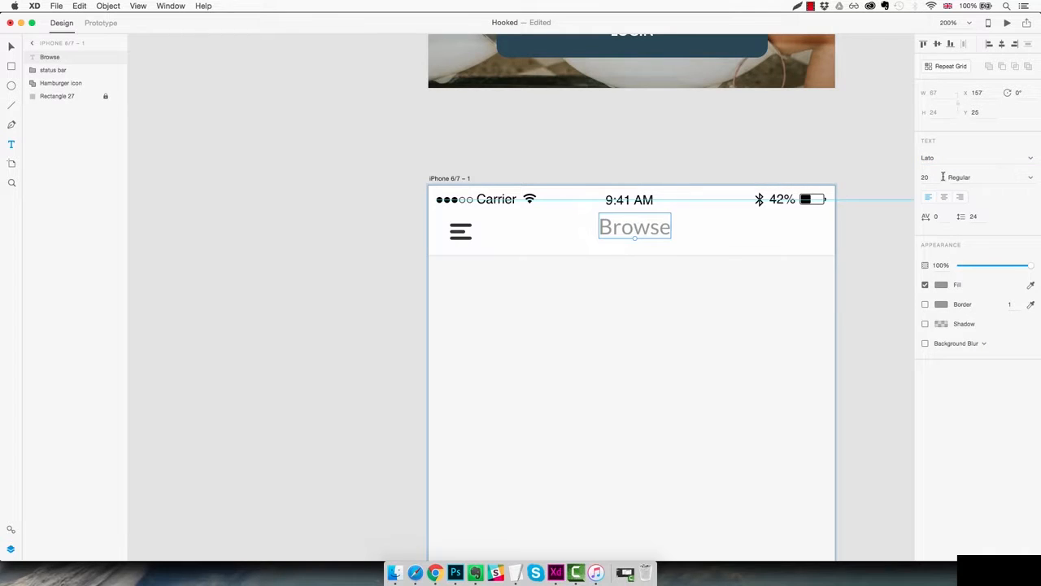
pyautogui.click(941, 285)
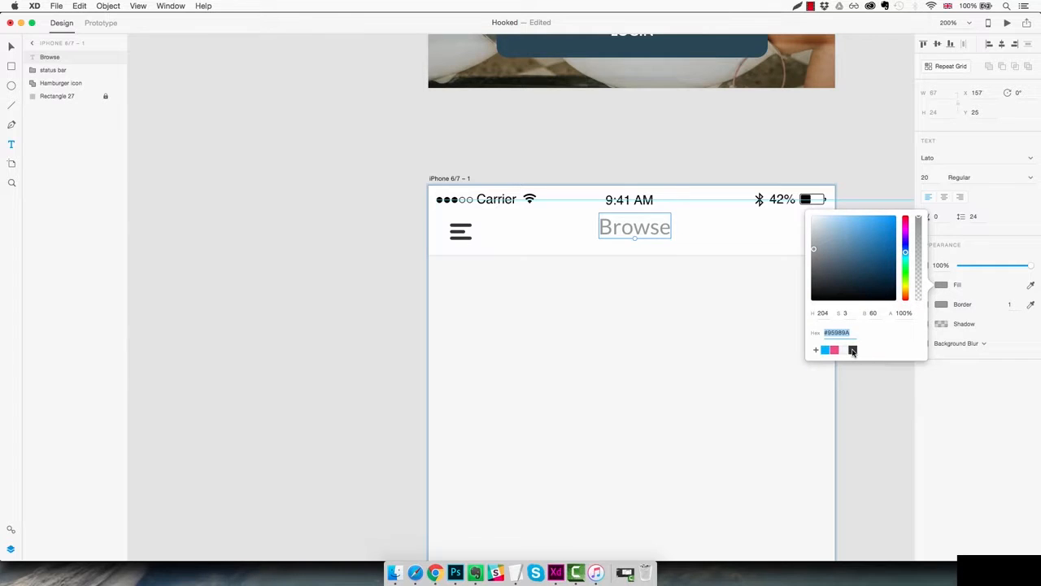
pyautogui.click(852, 350)
# Set the Browse title's font size to 16 and its weight to Bold
pyautogui.click(936, 176)
pyautogui.press('Down')
pyautogui.press('Down')
pyautogui.press('Down')
pyautogui.press('Down')
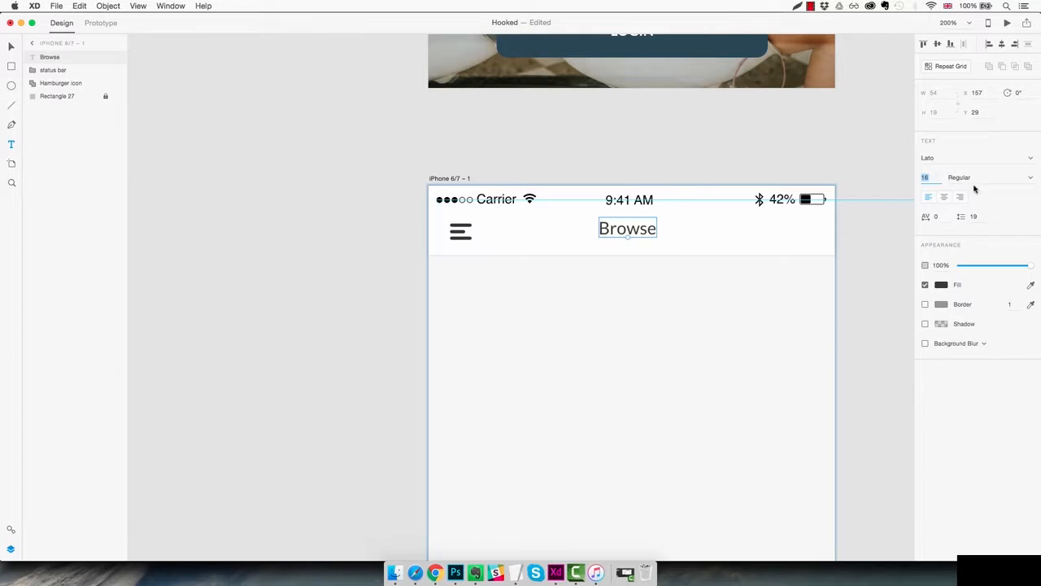
pyautogui.click(1031, 180)
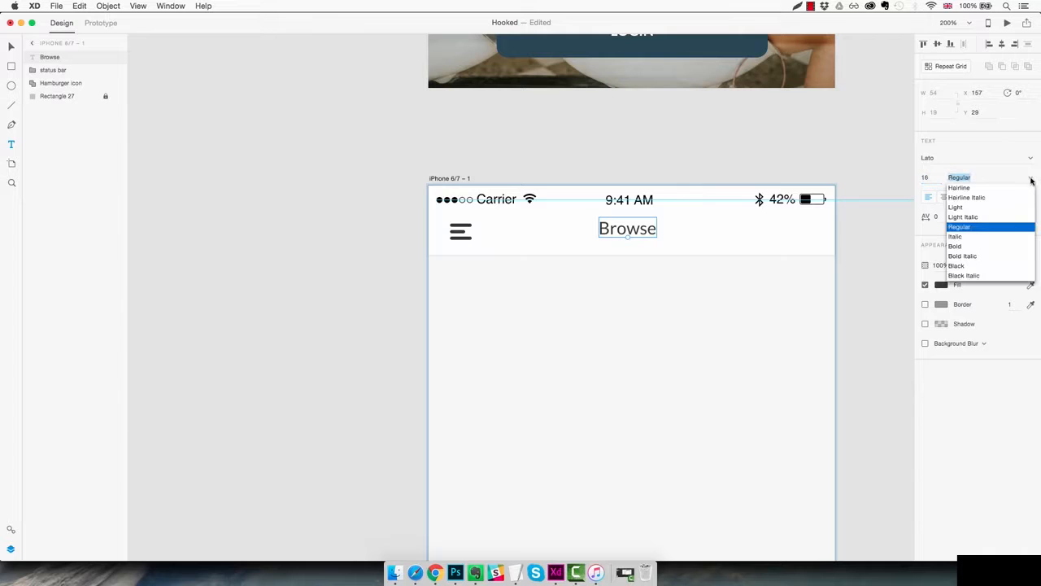
pyautogui.click(974, 247)
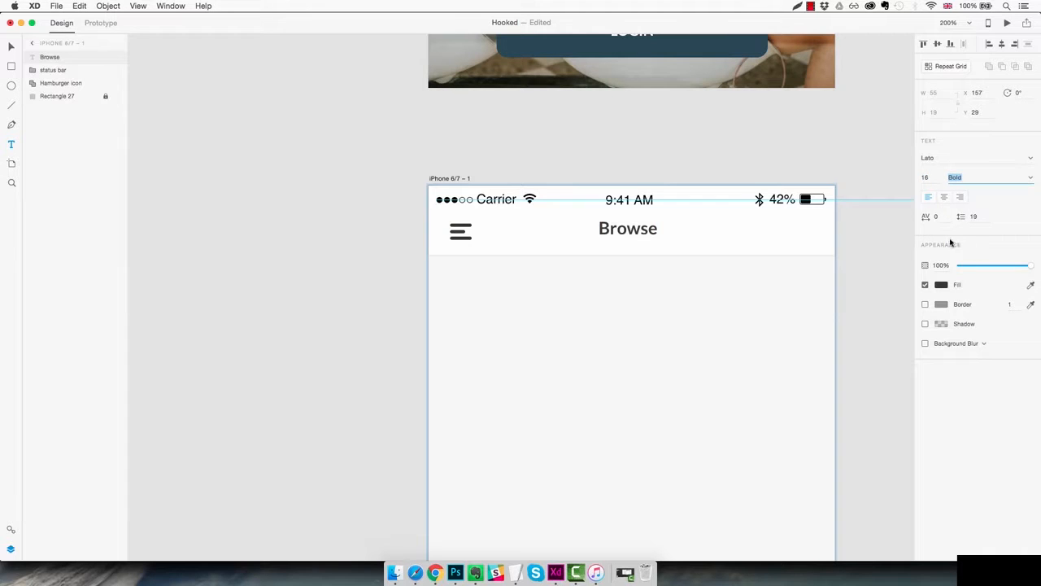
# Center the Browse title horizontally on the artboard and nudge it down to Y 33
pyautogui.click(658, 231)
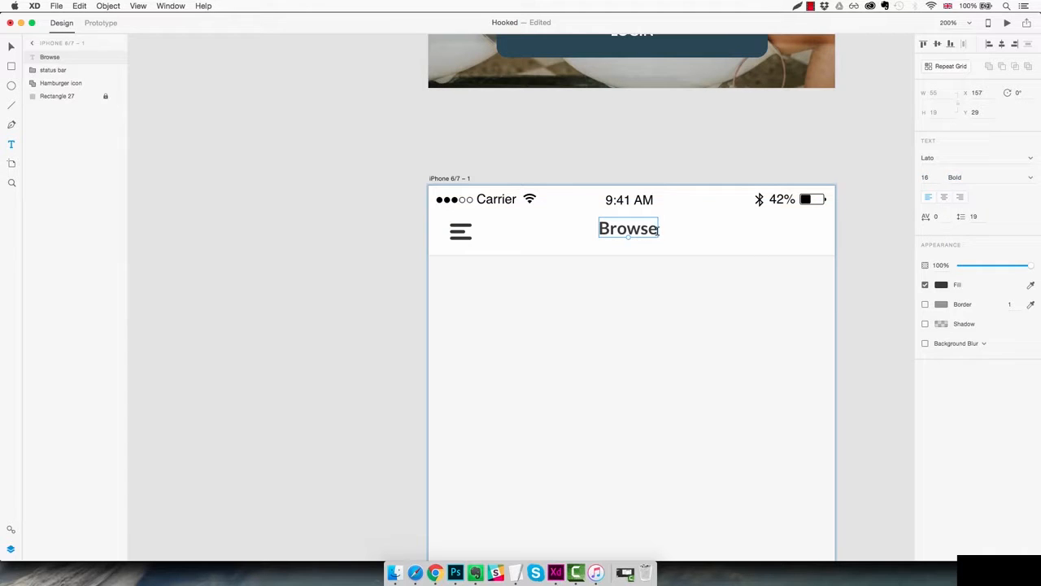
pyautogui.click(1002, 44)
pyautogui.press('Down')
pyautogui.press('Down')
pyautogui.press('Down')
pyautogui.press('Down')
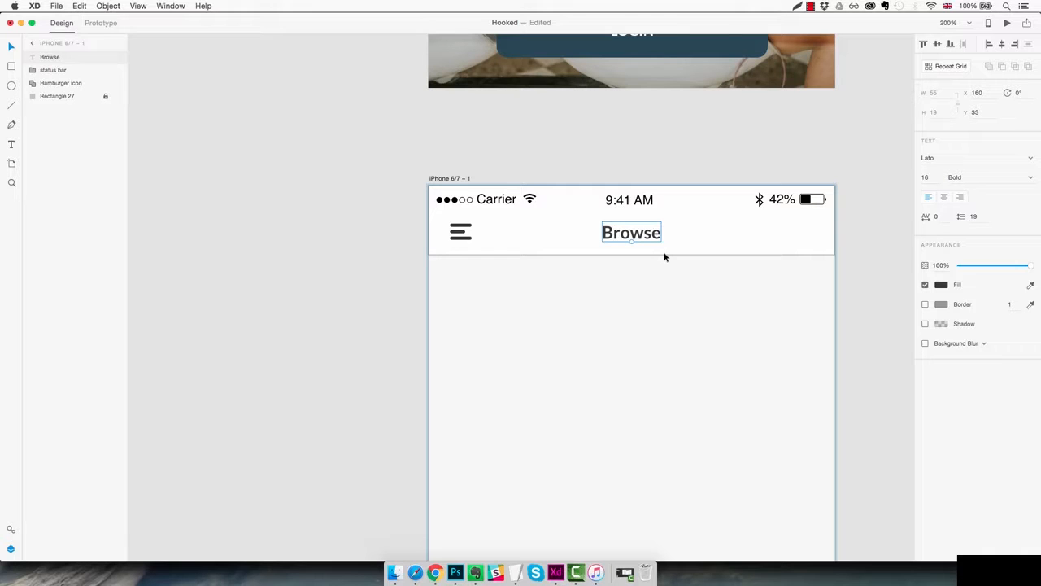
pyautogui.click(663, 286)
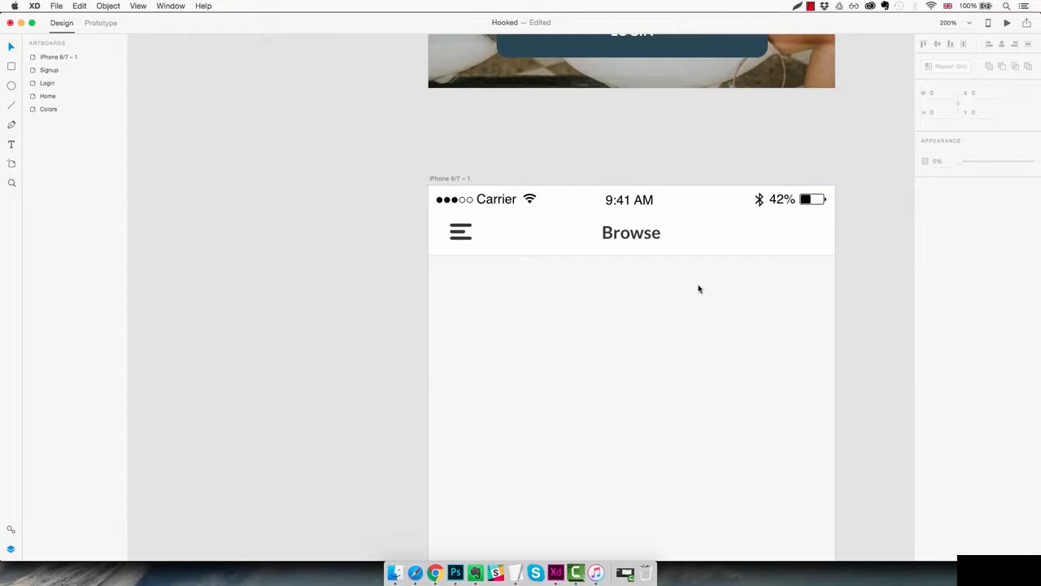
# Draw an ellipse about 22 wide and 19 high in the header below the battery indicator
pyautogui.press('z')
pyautogui.click(803, 228)
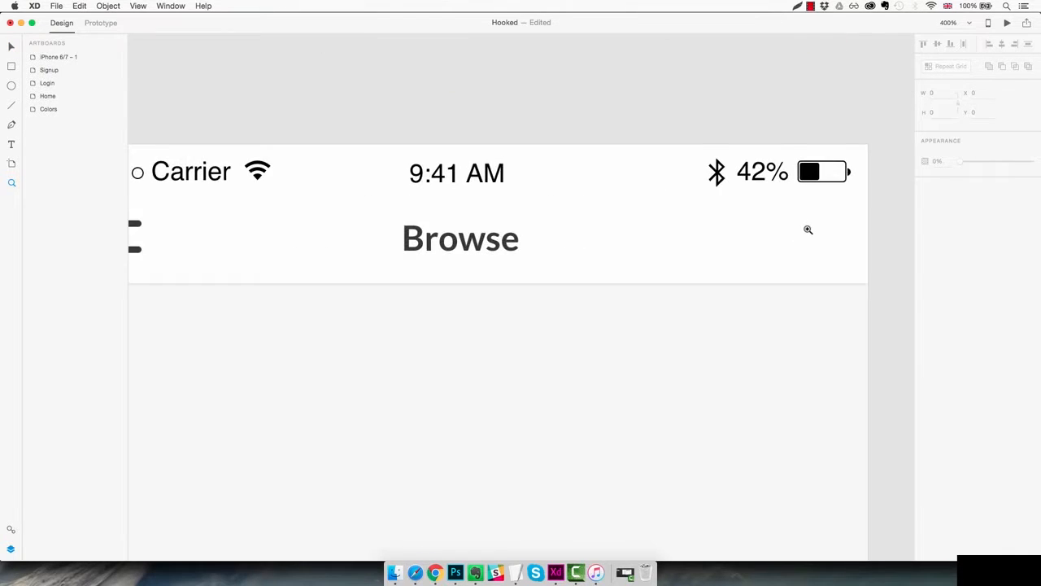
pyautogui.click(809, 228)
pyautogui.moveTo(809, 228); pyautogui.dragTo(748, 240)
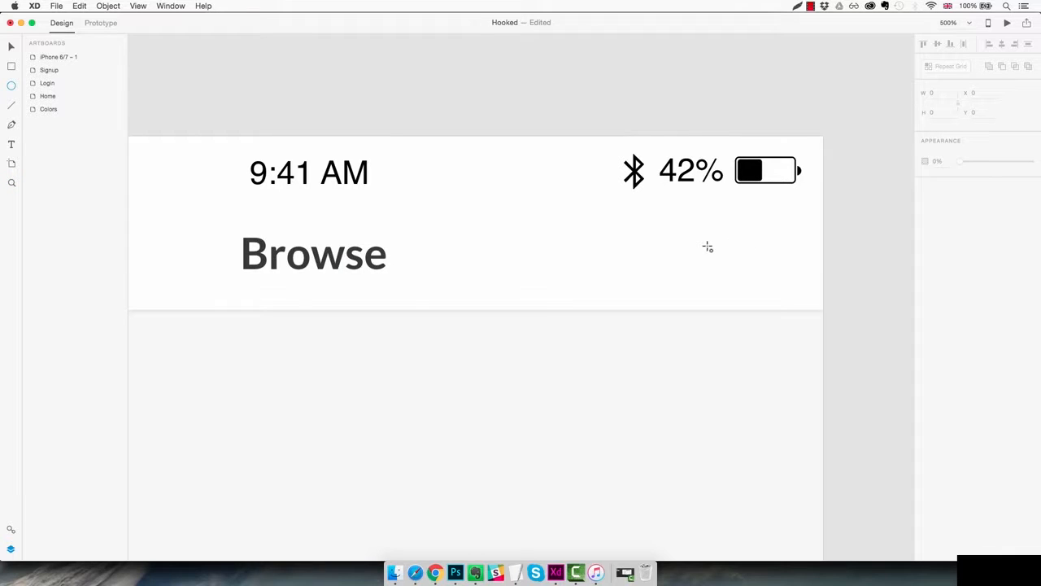
pyautogui.moveTo(731, 229); pyautogui.dragTo(785, 279)
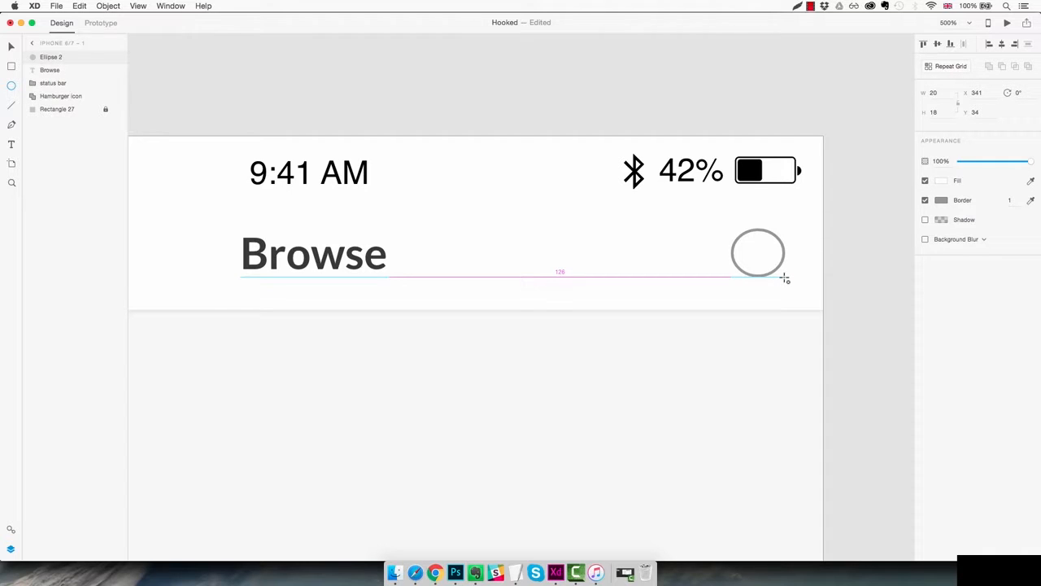
pyautogui.moveTo(785, 279); pyautogui.dragTo(791, 281)
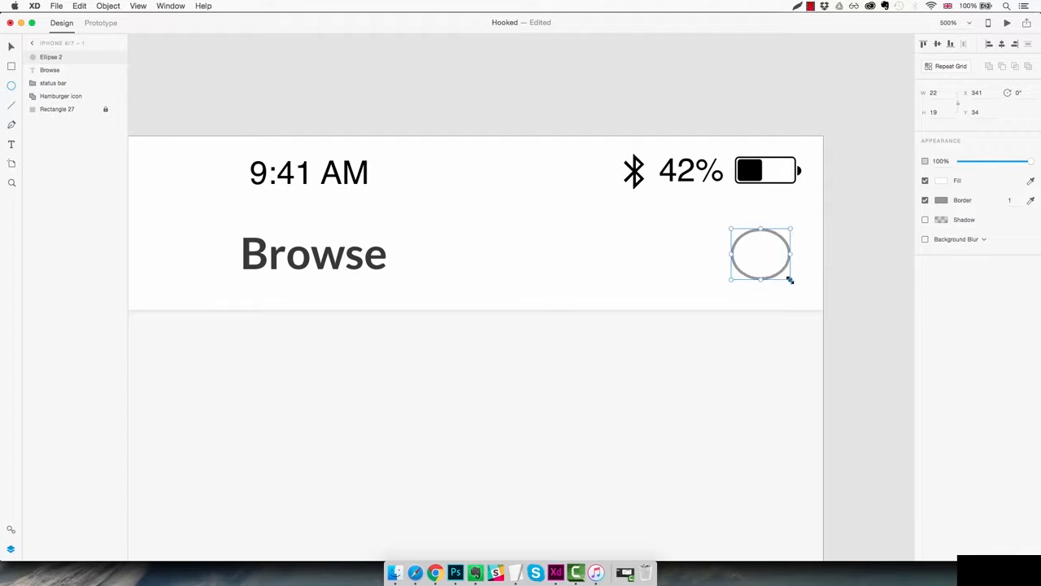
# Remove the ellipse's border, fill it with dark grey #383838 and shift it left to X 338
pyautogui.click(925, 201)
pyautogui.click(941, 181)
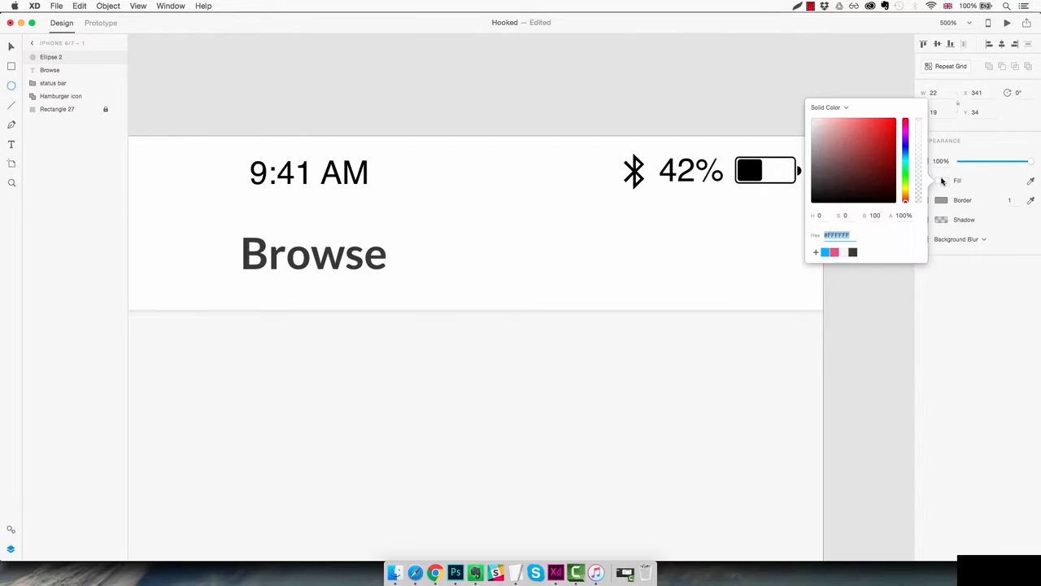
pyautogui.click(853, 253)
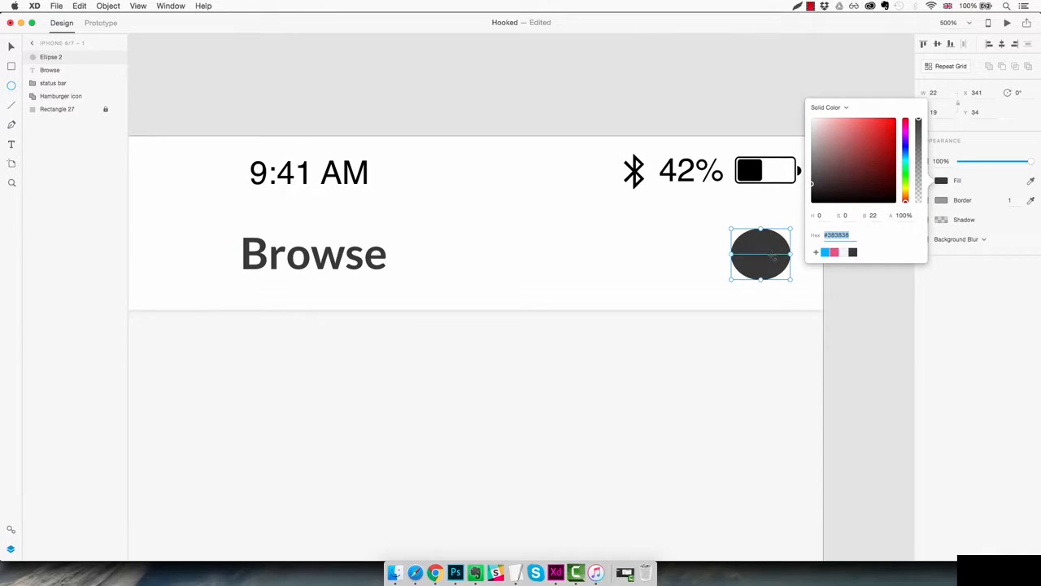
pyautogui.click(777, 265)
pyautogui.moveTo(777, 264); pyautogui.dragTo(766, 262)
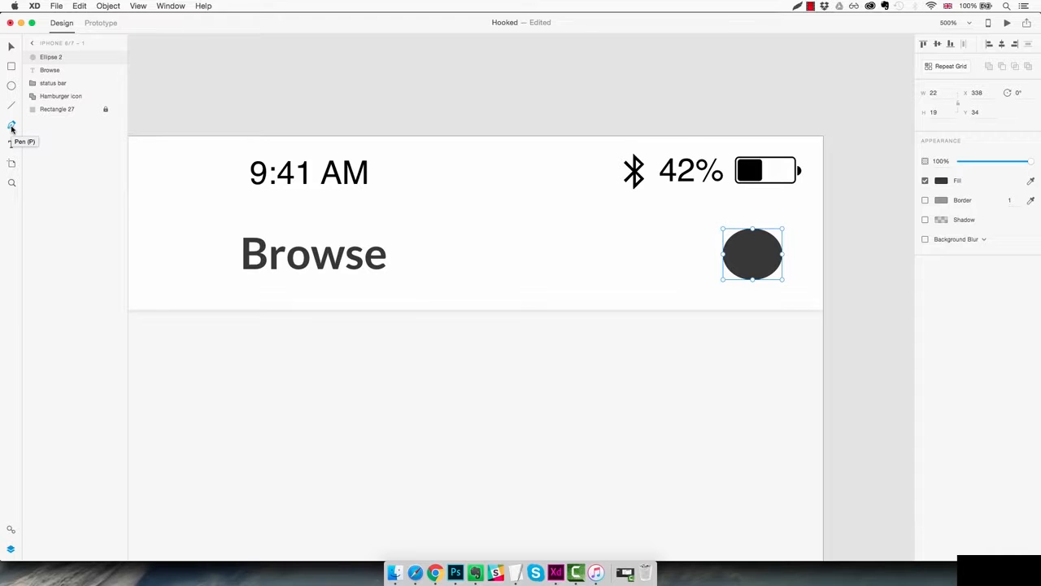
# Draw a small triangular tail with the Pen tool at the ellipse's lower-left edge to form a speech bubble
pyautogui.click(11, 126)
pyautogui.click(736, 262)
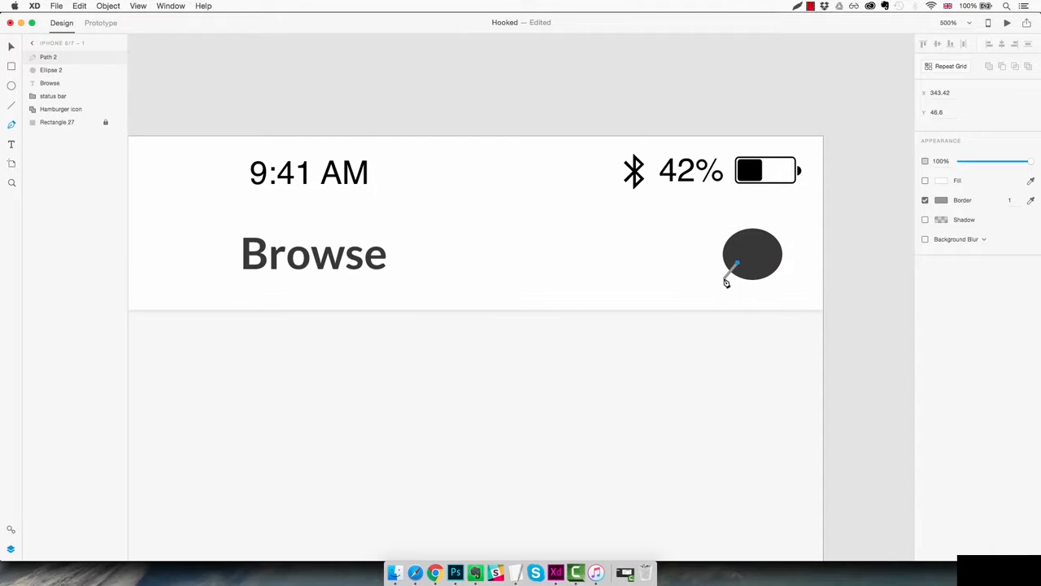
pyautogui.click(727, 282)
pyautogui.click(750, 273)
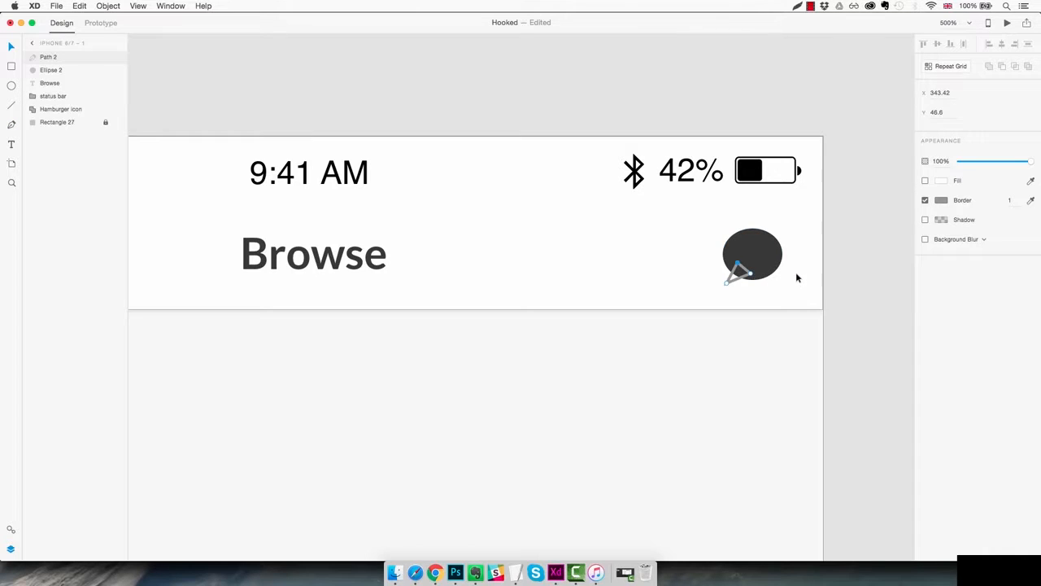
# Remove the tail's border and fill it with dark grey #383838
pyautogui.click(925, 201)
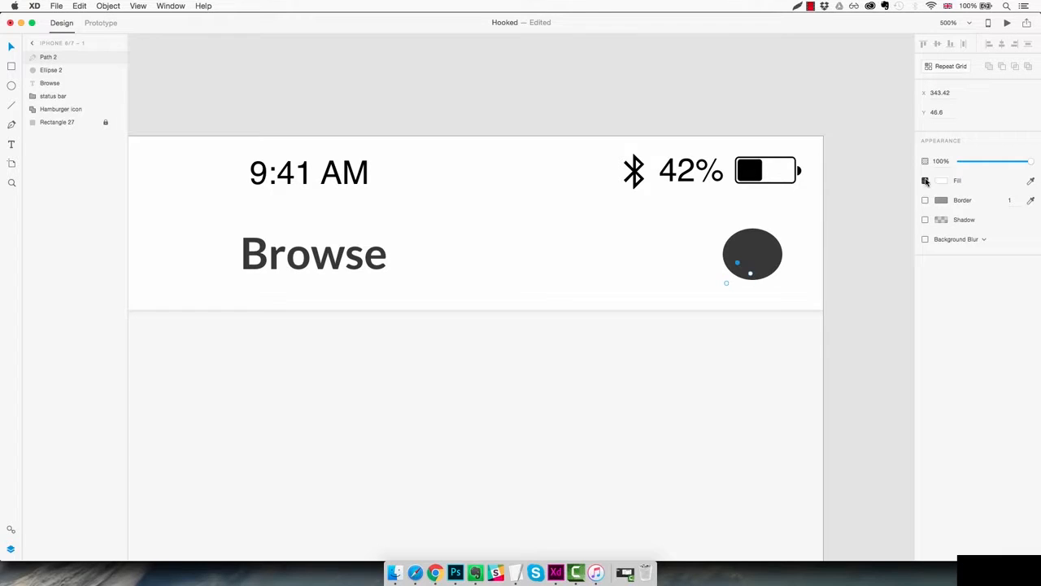
pyautogui.click(925, 181)
pyautogui.click(941, 180)
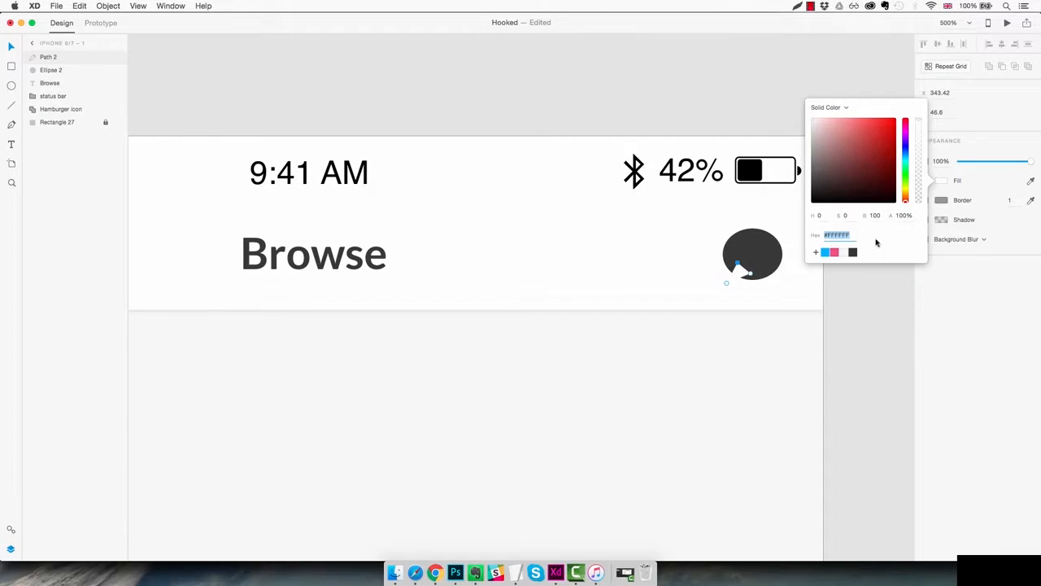
pyautogui.click(853, 252)
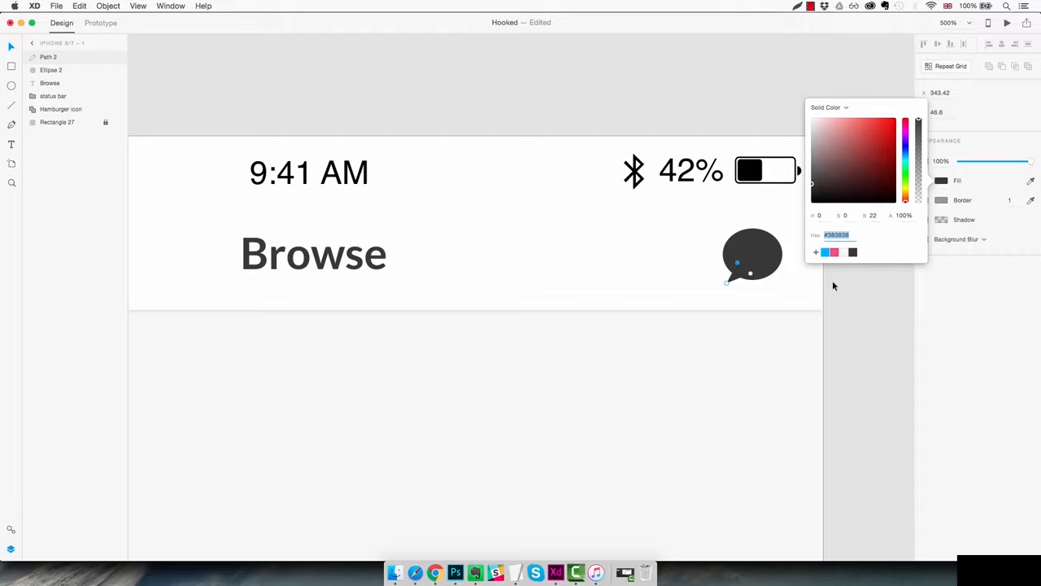
pyautogui.click(791, 253)
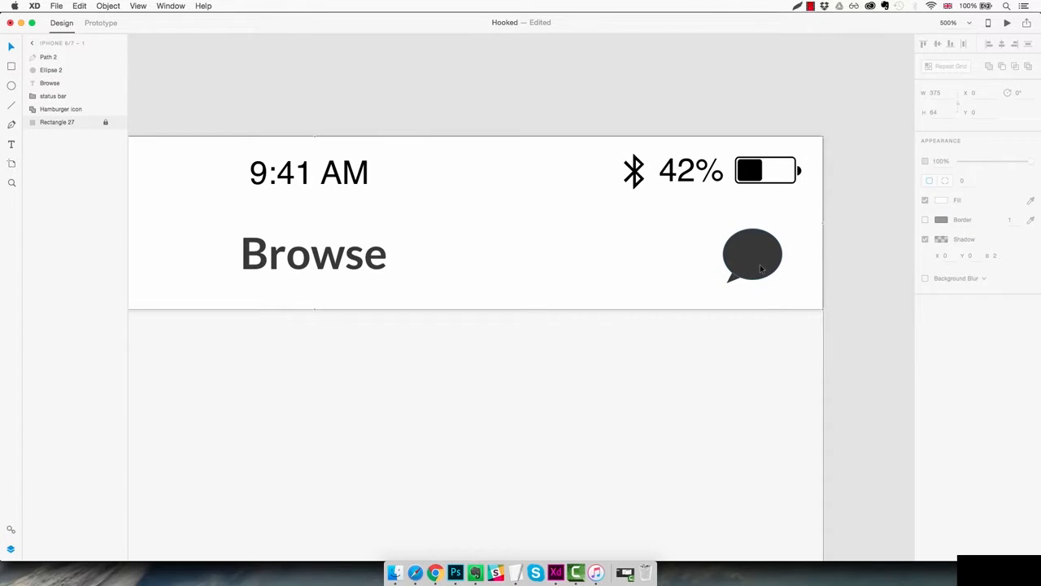
# Select the ellipse and its tail and combine them into one speech bubble with a Boolean union
pyautogui.click(760, 264)
pyautogui.click(798, 268)
pyautogui.moveTo(807, 229); pyautogui.dragTo(720, 283)
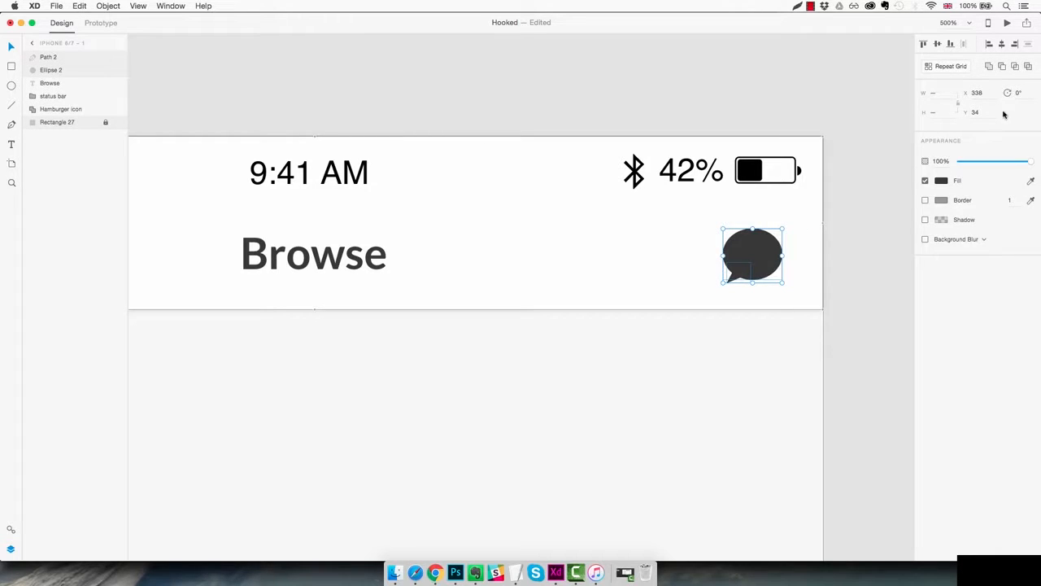
pyautogui.click(991, 68)
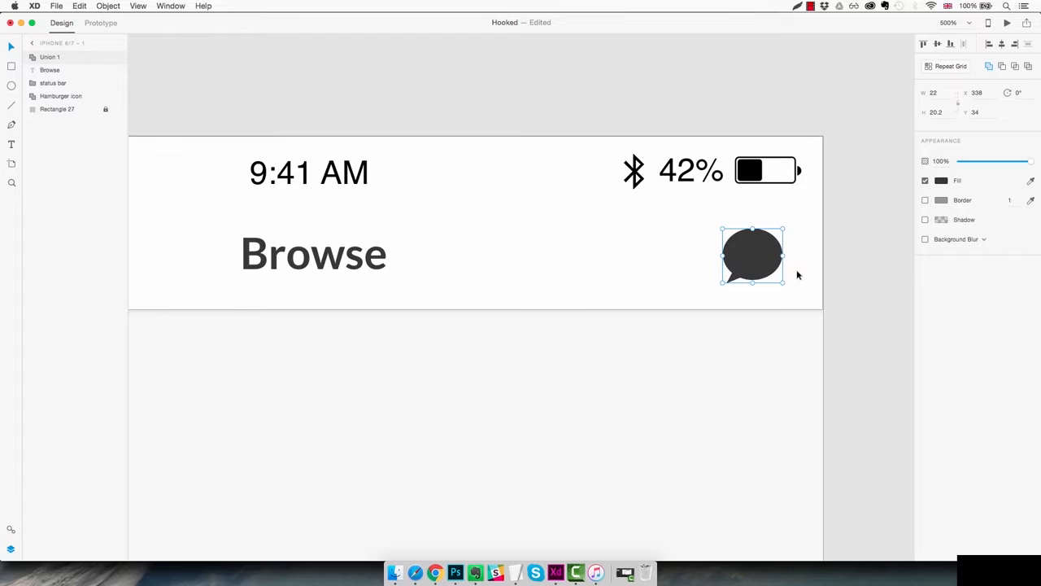
# Move the speech bubble icon within the header to X 342 and Y 33
pyautogui.click(798, 270)
pyautogui.moveTo(758, 265); pyautogui.dragTo(771, 258)
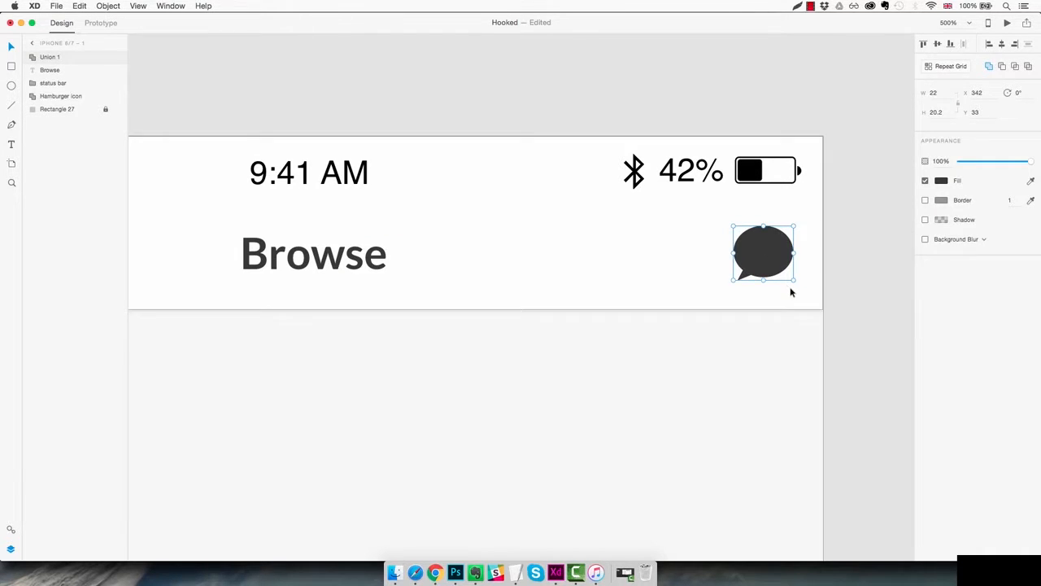
pyautogui.click(791, 293)
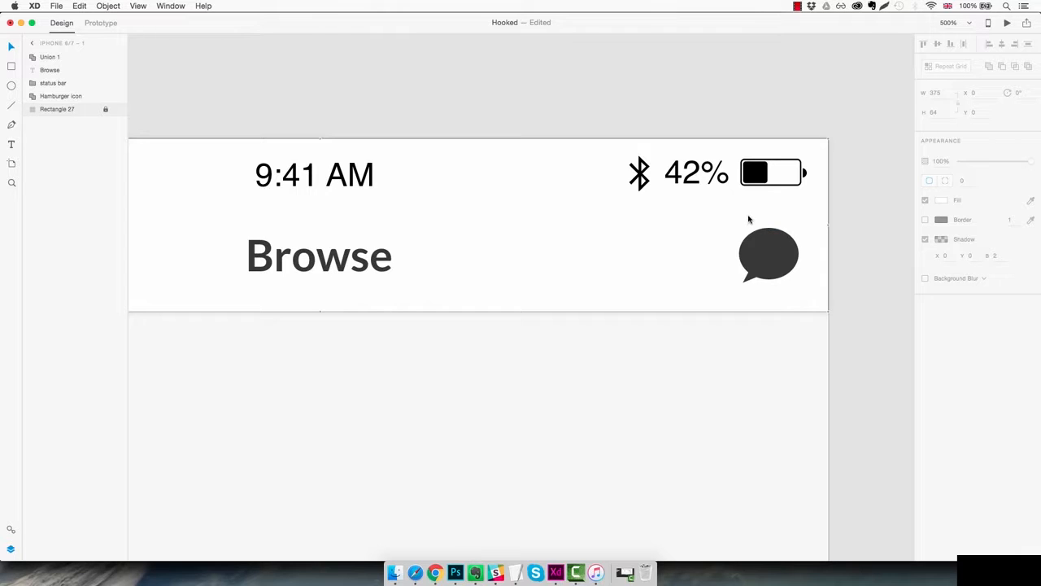
# Draw a rectangle 16 wide over the speech bubble's upper-right corner and set its height to 14
pyautogui.press('r')
pyautogui.moveTo(775, 221); pyautogui.dragTo(820, 255)
pyautogui.click(937, 112)
pyautogui.write('14')
pyautogui.press('Return')
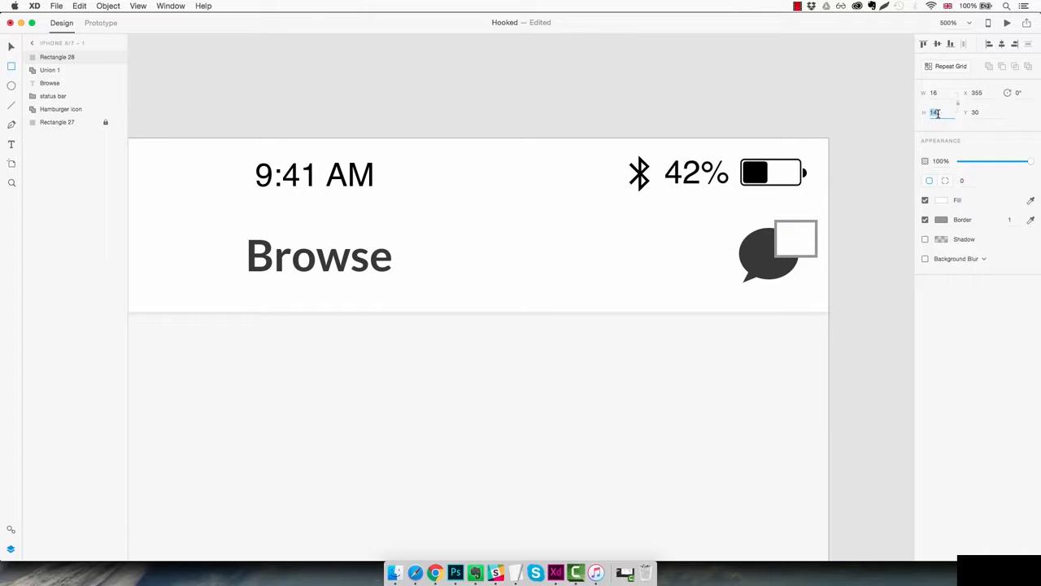
# Remove the small rectangle's border and fill it with the saved pink swatch #F24E86
pyautogui.click(925, 220)
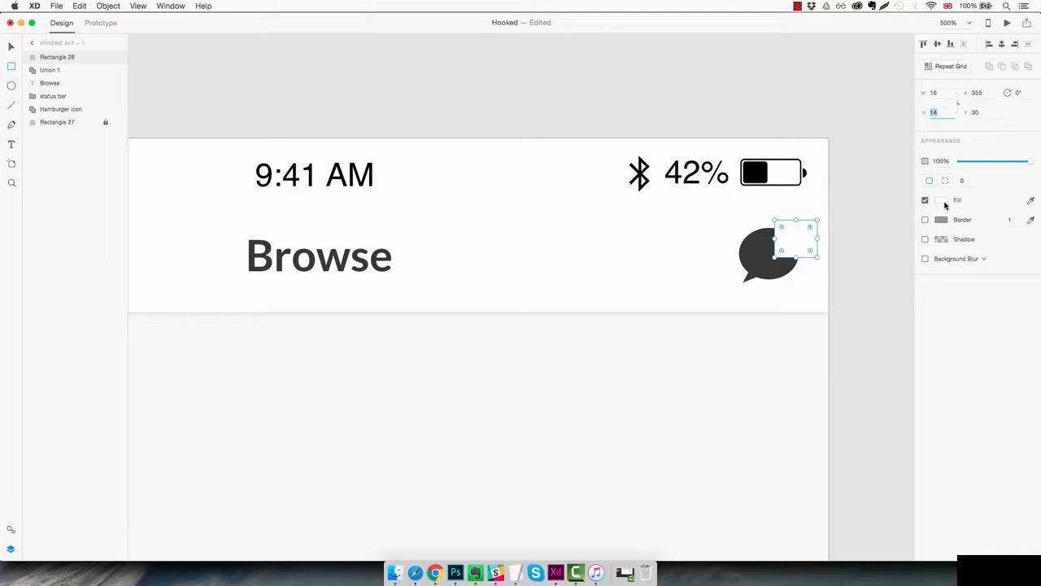
pyautogui.click(942, 201)
pyautogui.click(834, 272)
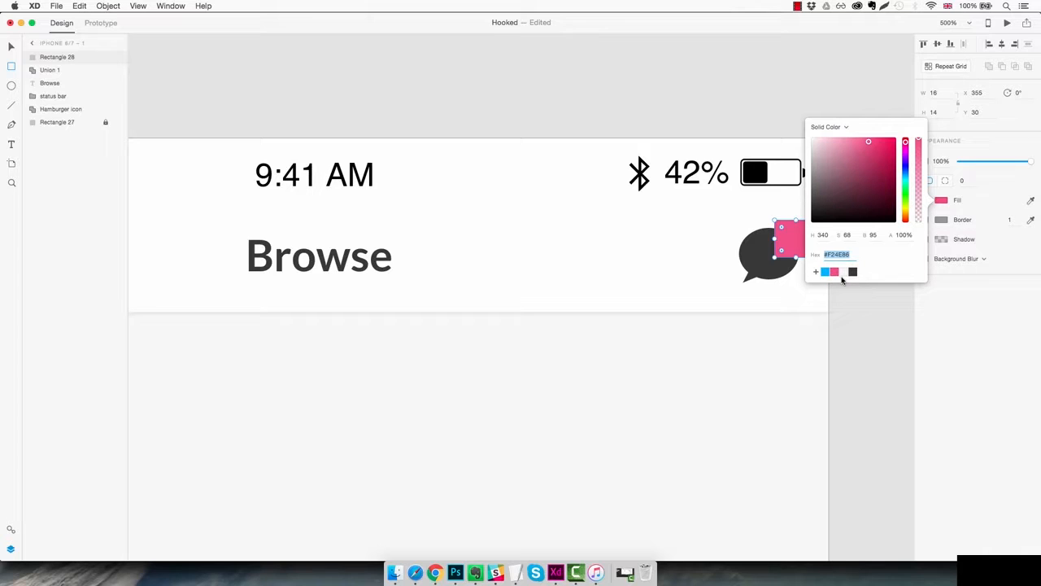
# Round the corners of the pink badge rectangle with a radius of 10
pyautogui.click(969, 180)
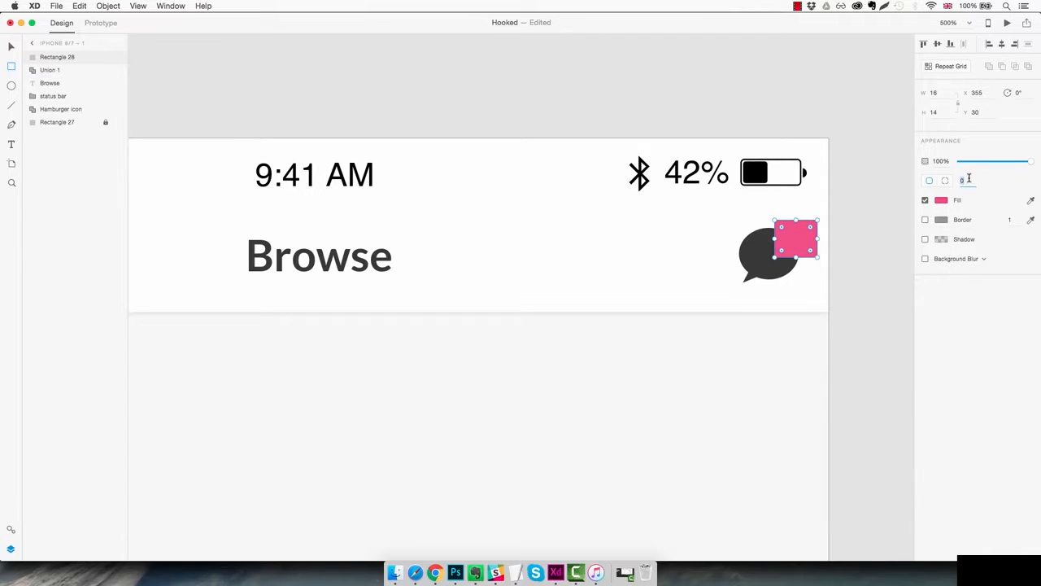
pyautogui.write('10')
pyautogui.press('Return')
pyautogui.press('Escape')
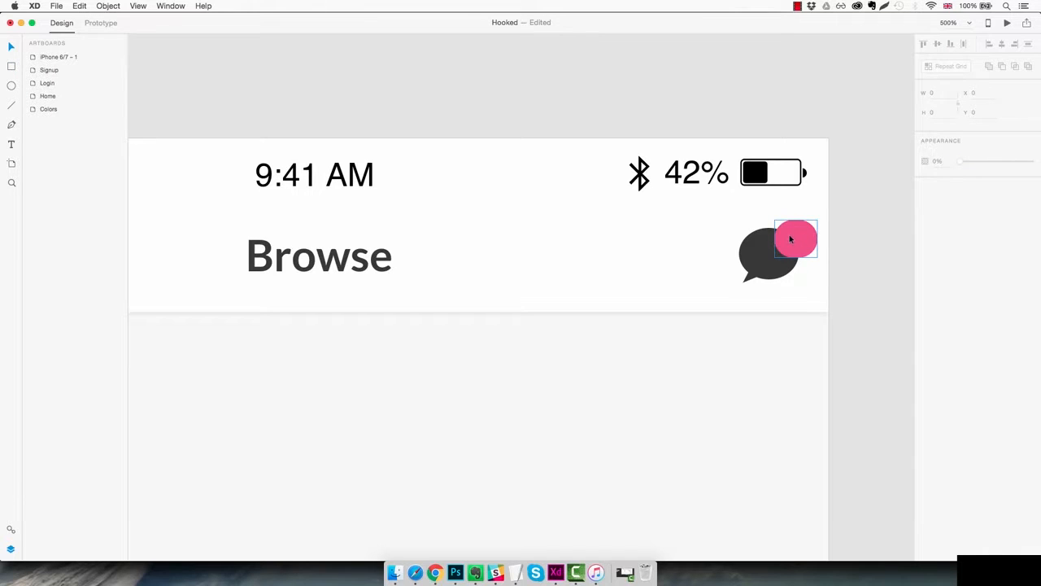
# Add the text "12" over the pink badge and set its font to Lato
pyautogui.press('t')
pyautogui.click(783, 218)
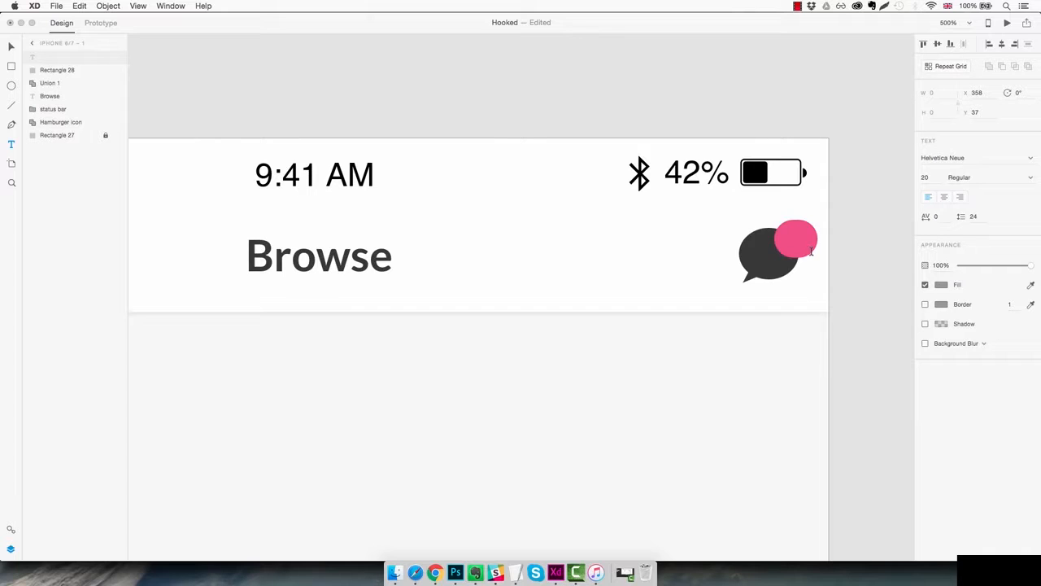
pyautogui.write('12')
pyautogui.press('super+a')
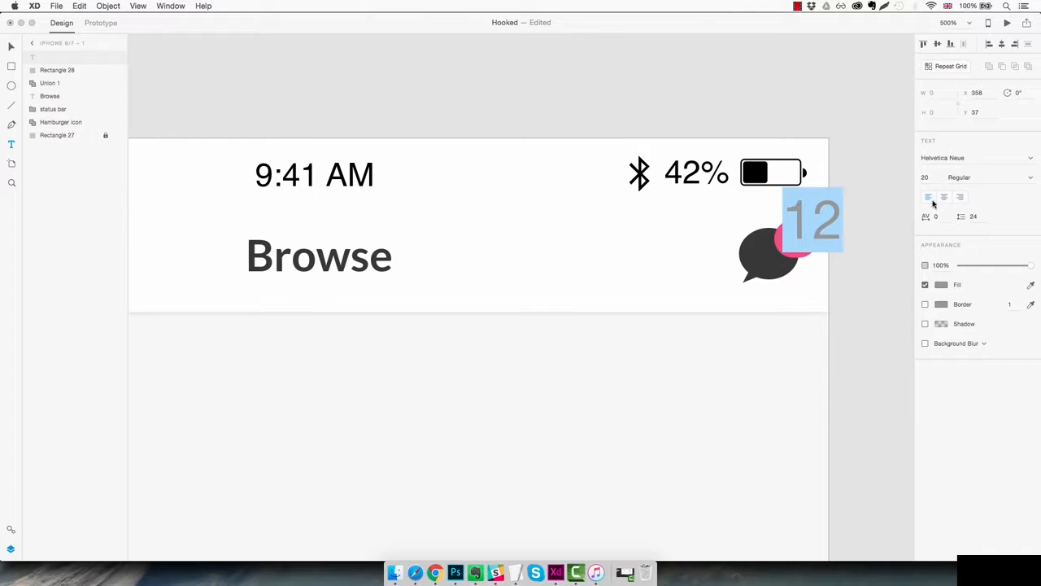
pyautogui.click(973, 159)
pyautogui.write('Lato')
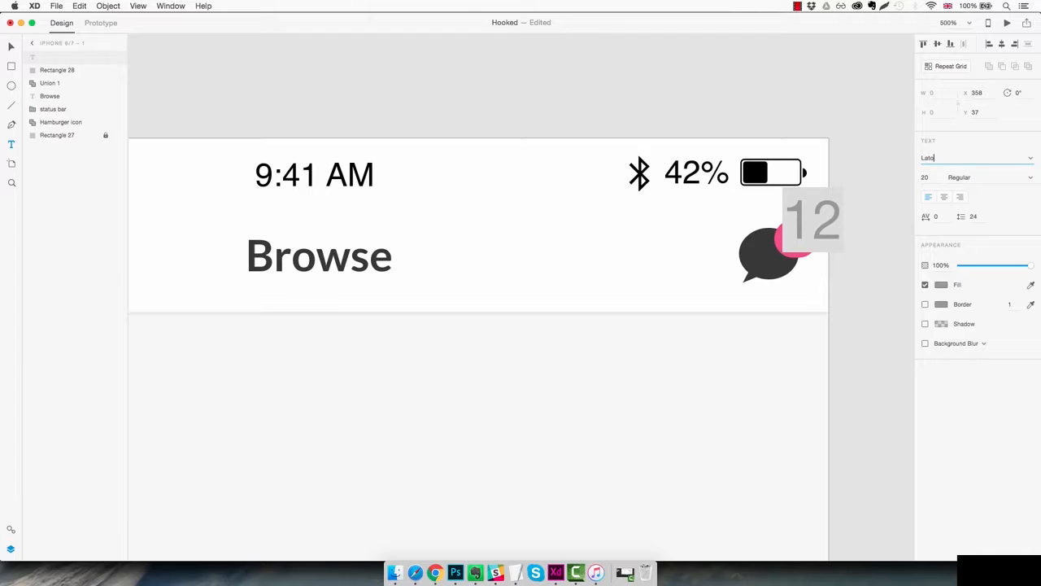
pyautogui.press('Return')
# Set the badge number's font size to 9 and its weight to Black
pyautogui.click(932, 179)
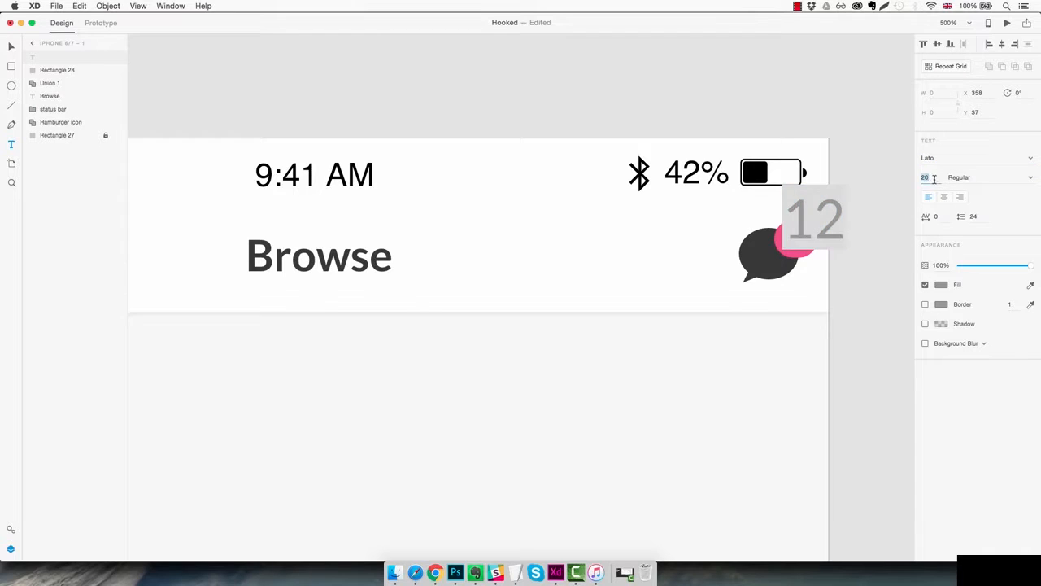
pyautogui.press('Down')
pyautogui.press('Down')
pyautogui.press('Down')
pyautogui.press('Down')
pyautogui.press('Down')
pyautogui.press('Down')
pyautogui.press('Down')
pyautogui.press('Down')
pyautogui.press('Down')
pyautogui.press('Down')
pyautogui.press('Down')
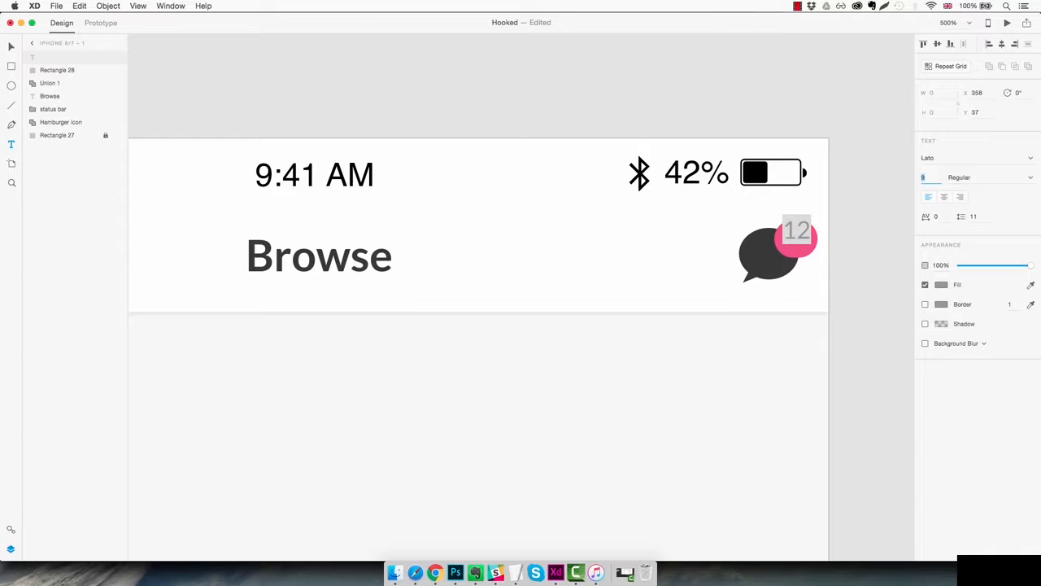
pyautogui.click(1030, 177)
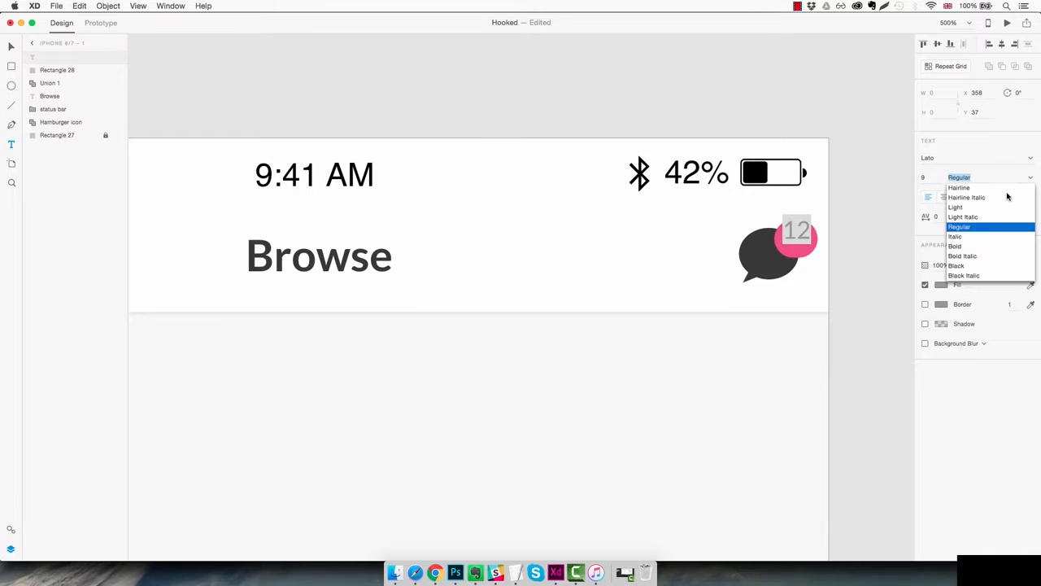
pyautogui.click(971, 266)
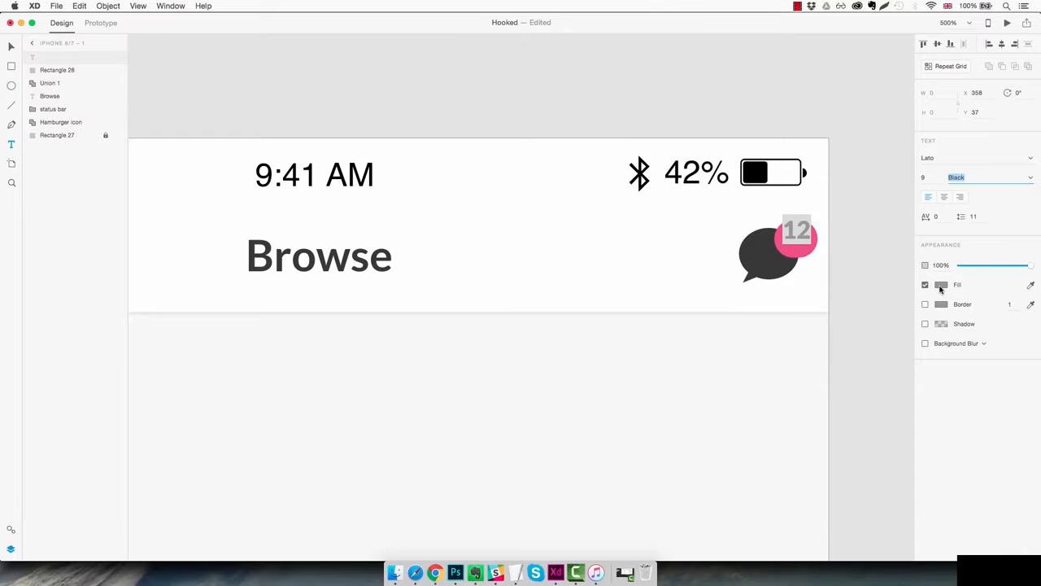
# Fill the badge number with white #FFFFFF and centre it on the pink badge at Y 31
pyautogui.click(941, 285)
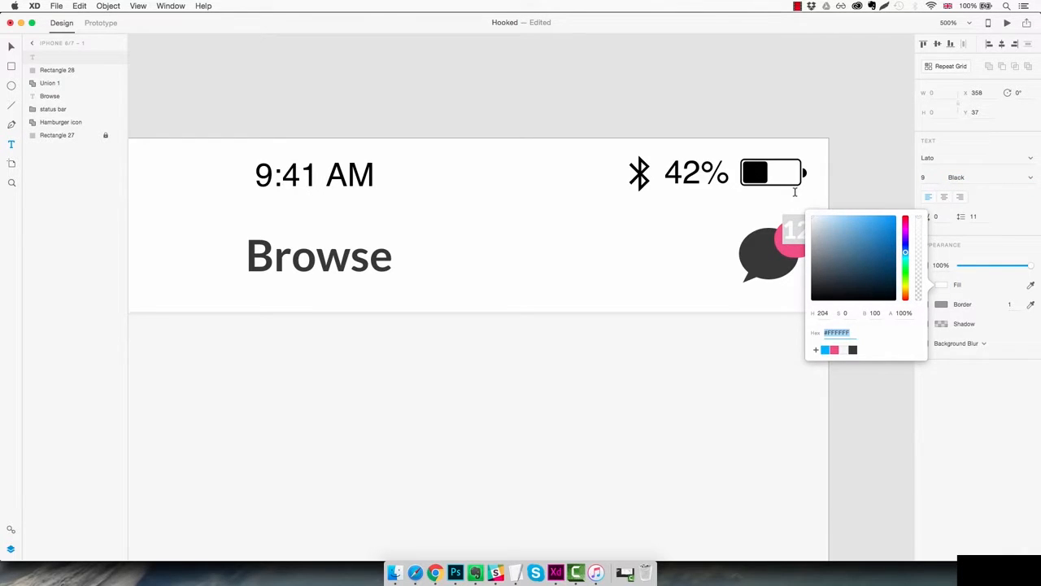
pyautogui.press('Escape')
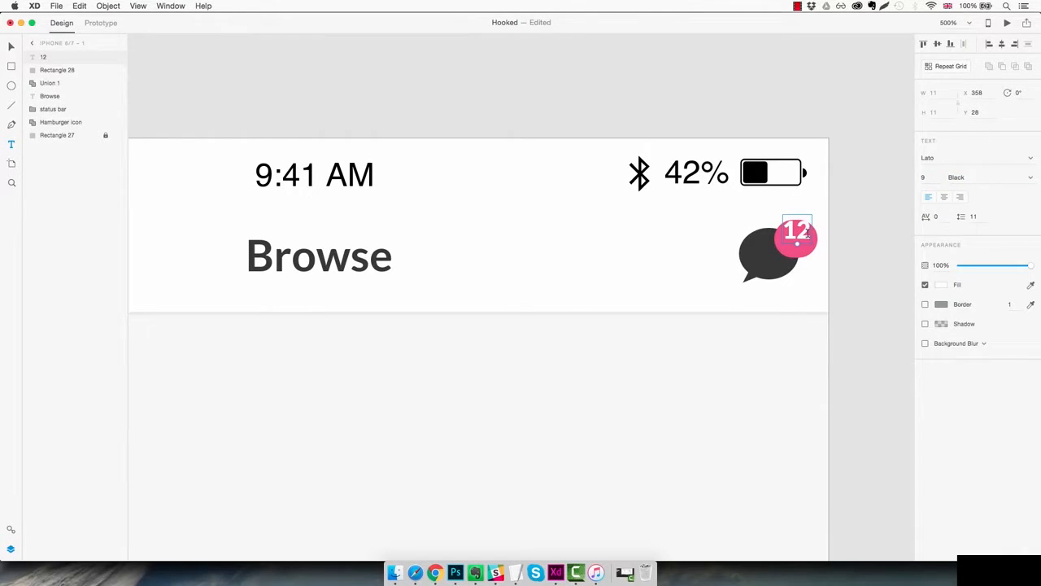
pyautogui.moveTo(806, 236); pyautogui.dragTo(805, 244)
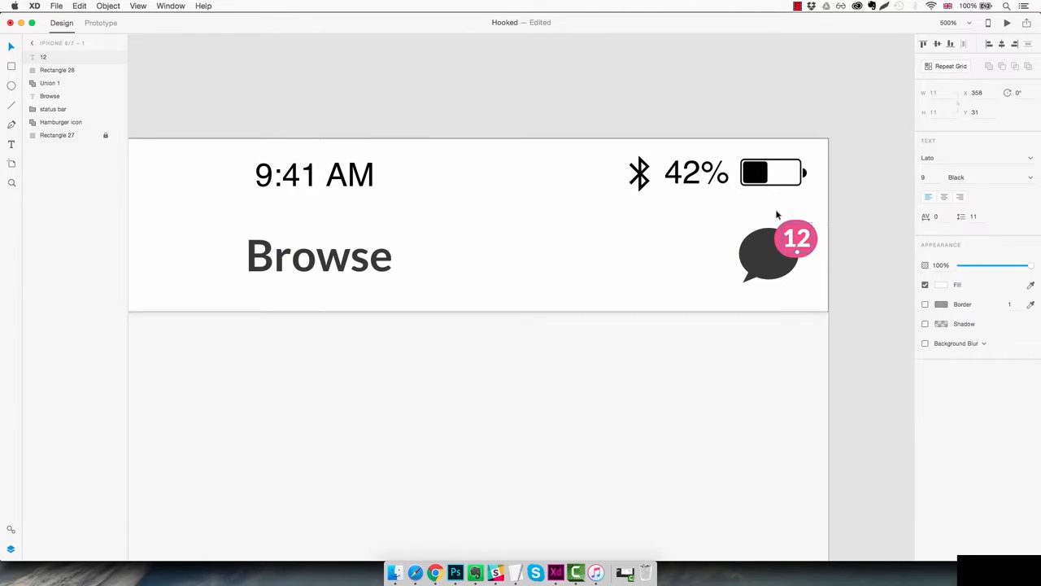
# Select the speech bubble together with its badge and number and move them to X 326 and Y 31
pyautogui.click(748, 221)
pyautogui.click(765, 254)
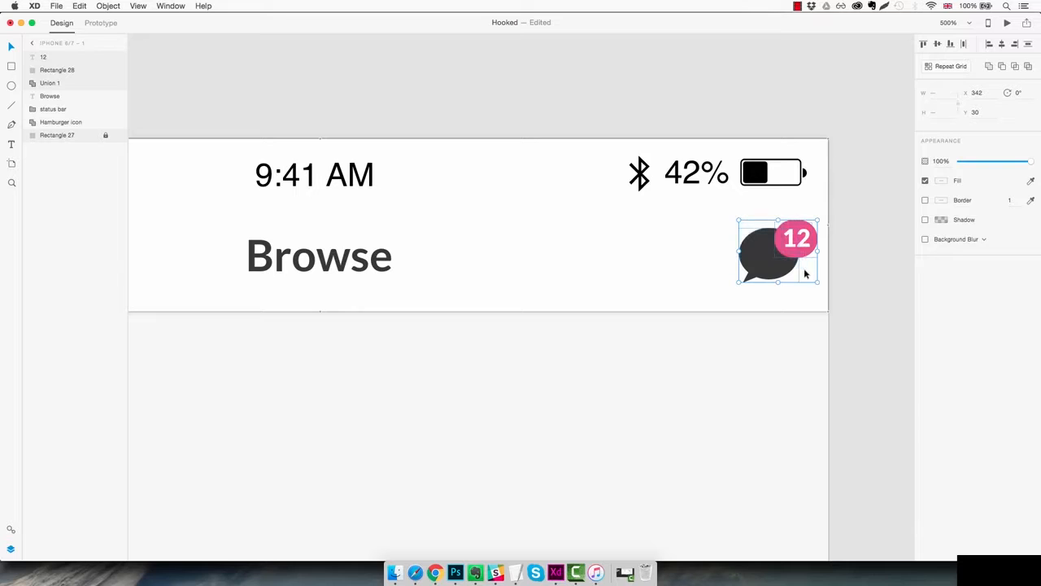
pyautogui.press('Right')
pyautogui.press('Right')
pyautogui.press('Right')
pyautogui.press('Right')
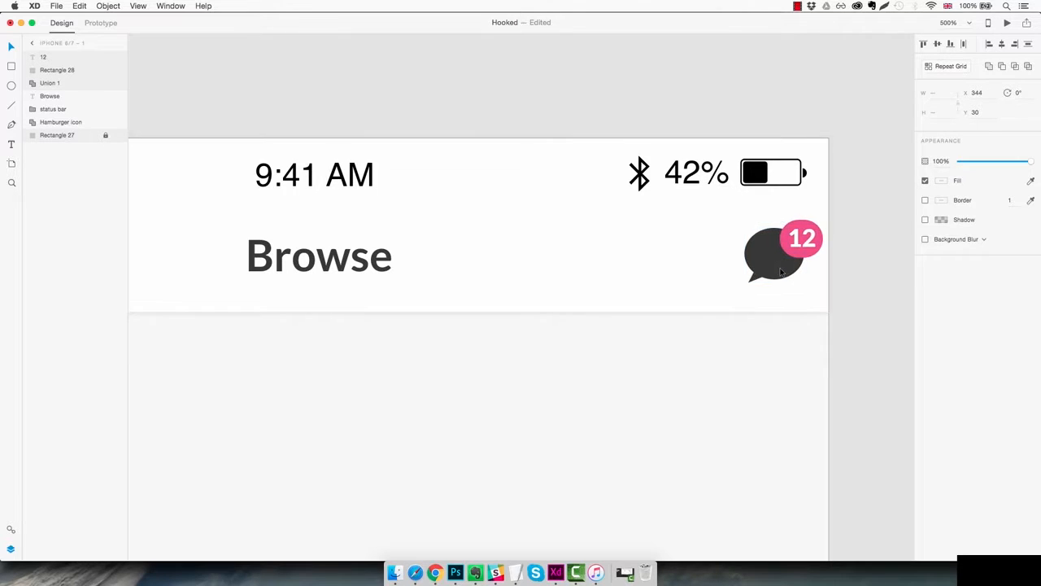
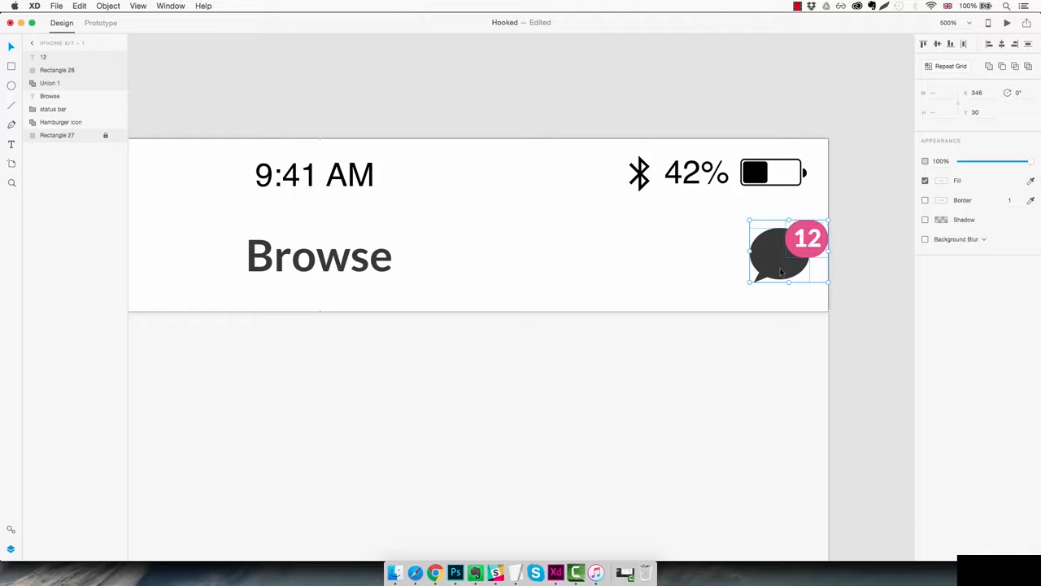
pyautogui.hotkey('shift', 'Left')
pyautogui.hotkey('shift', 'Left')
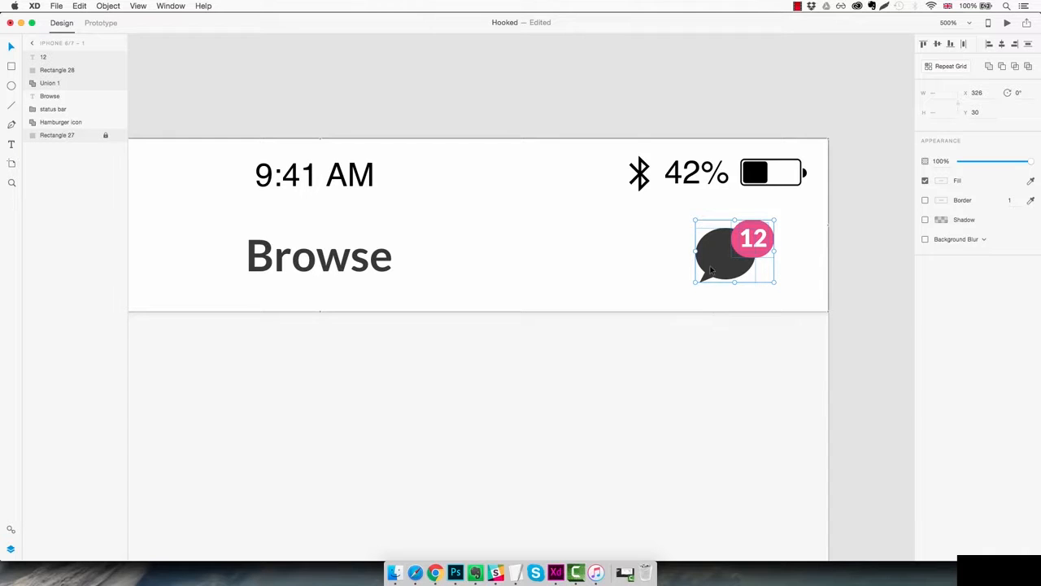
pyautogui.moveTo(713, 255); pyautogui.dragTo(713, 256)
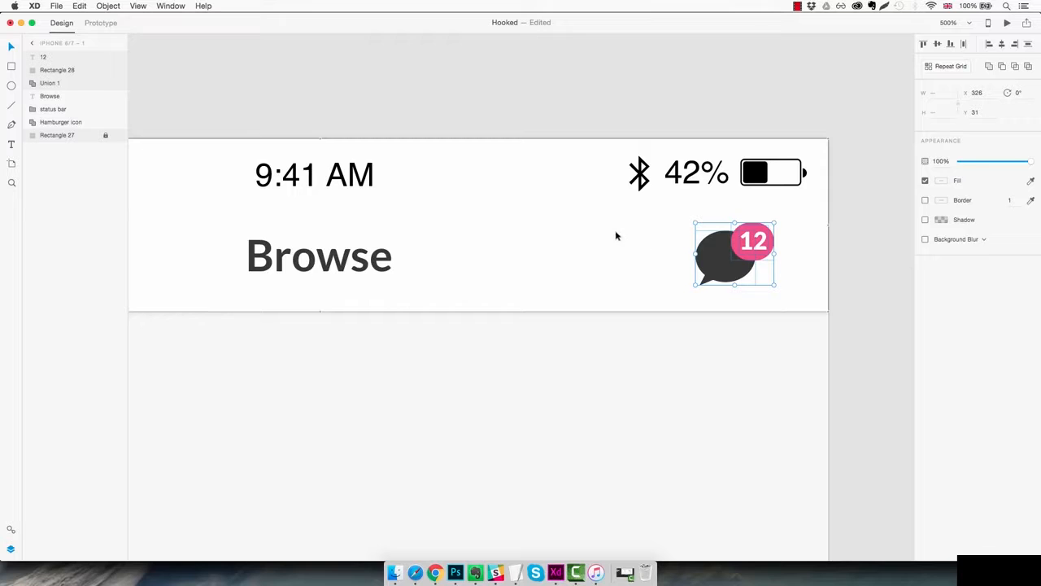
pyautogui.press('Escape')
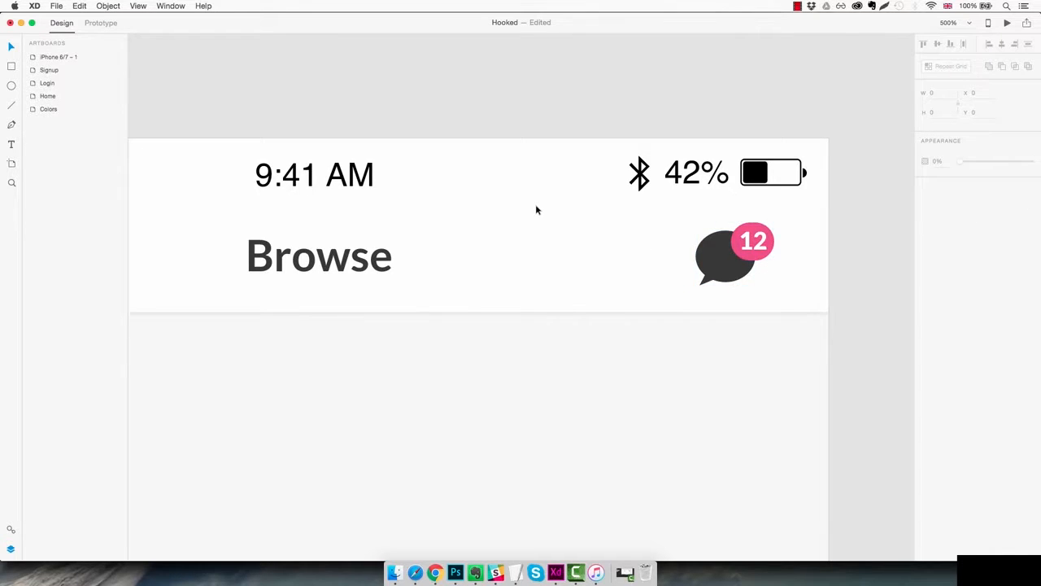
# Draw a card rectangle 270 wide below the header on the Browse artboard and set its height to 310
pyautogui.press('super+1')
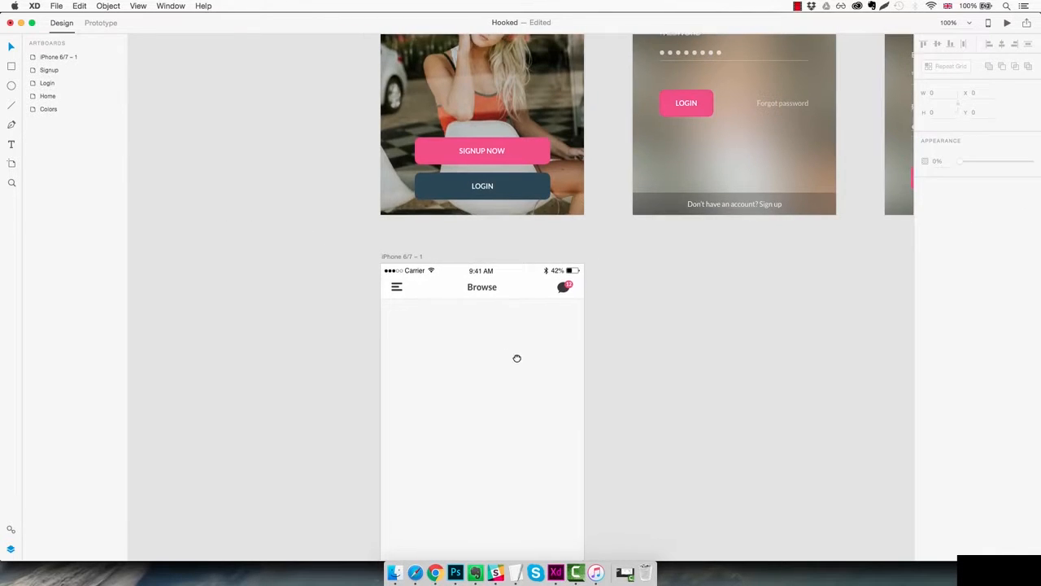
pyautogui.moveTo(515, 358); pyautogui.dragTo(532, 301)
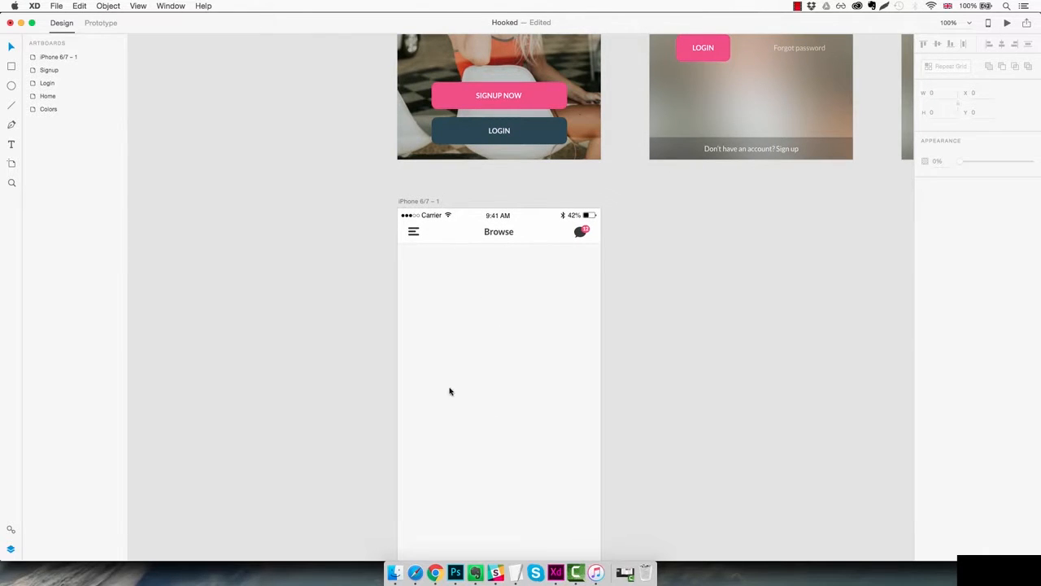
pyautogui.click(509, 327)
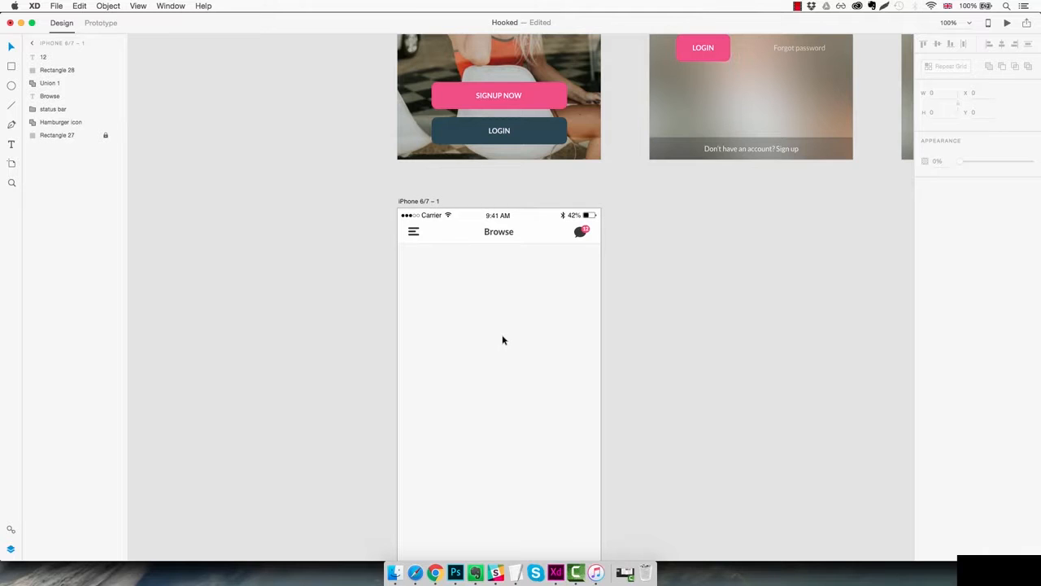
pyautogui.press('r')
pyautogui.moveTo(420, 274); pyautogui.dragTo(564, 446)
pyautogui.click(935, 112)
pyautogui.press('Down')
pyautogui.press('Down')
pyautogui.press('Down')
pyautogui.press('Down')
pyautogui.press('Down')
pyautogui.press('Down')
pyautogui.press('Down')
pyautogui.press('Down')
pyautogui.press('Down')
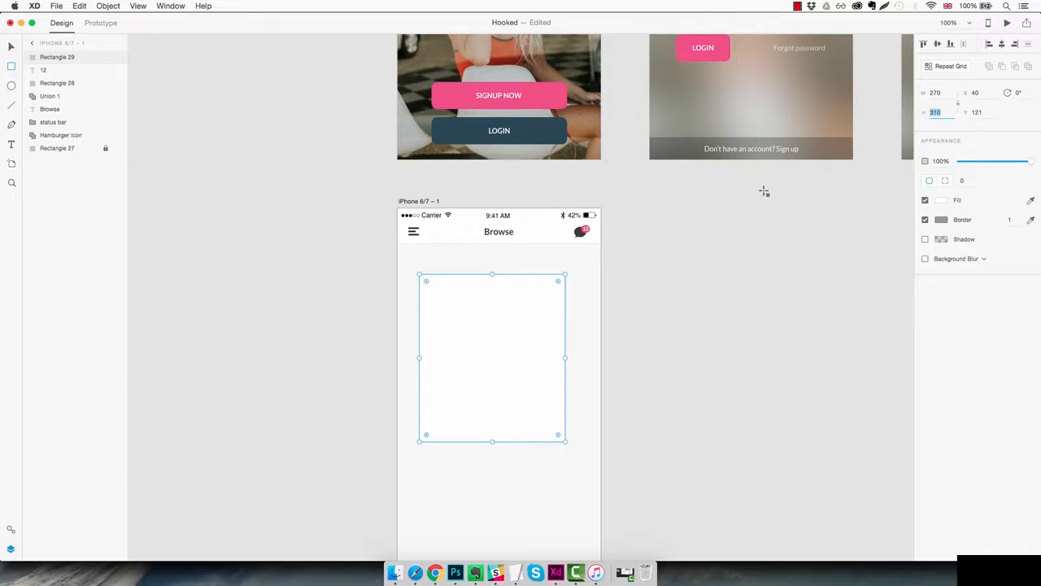
# Centre the card horizontally on the artboard at X 53 and place it below the header at Y 99
pyautogui.press('Escape')
pyautogui.press('Escape')
pyautogui.press('v')
pyautogui.moveTo(502, 340); pyautogui.dragTo(503, 315)
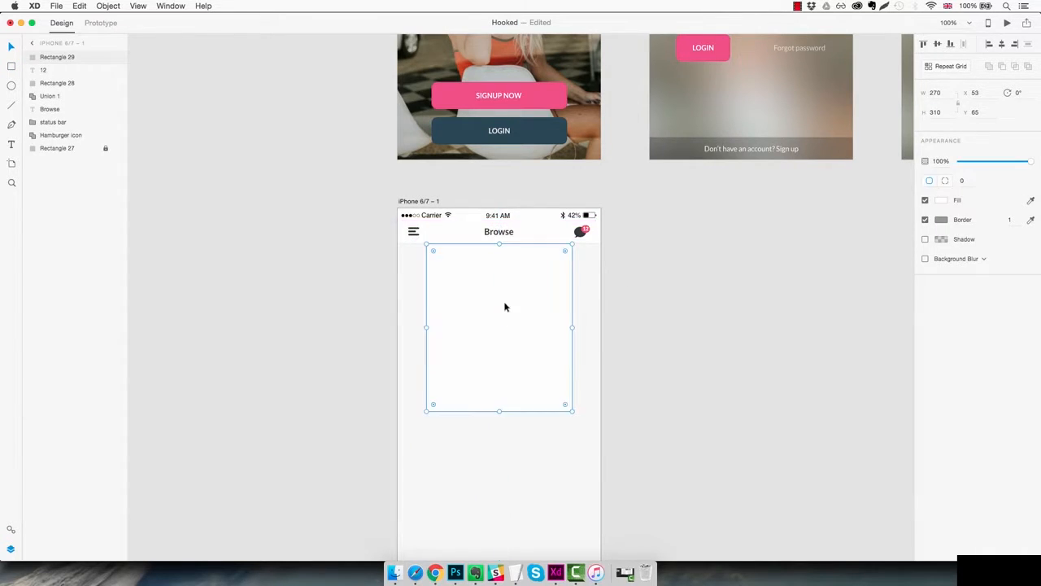
pyautogui.click(493, 279)
pyautogui.press('Up')
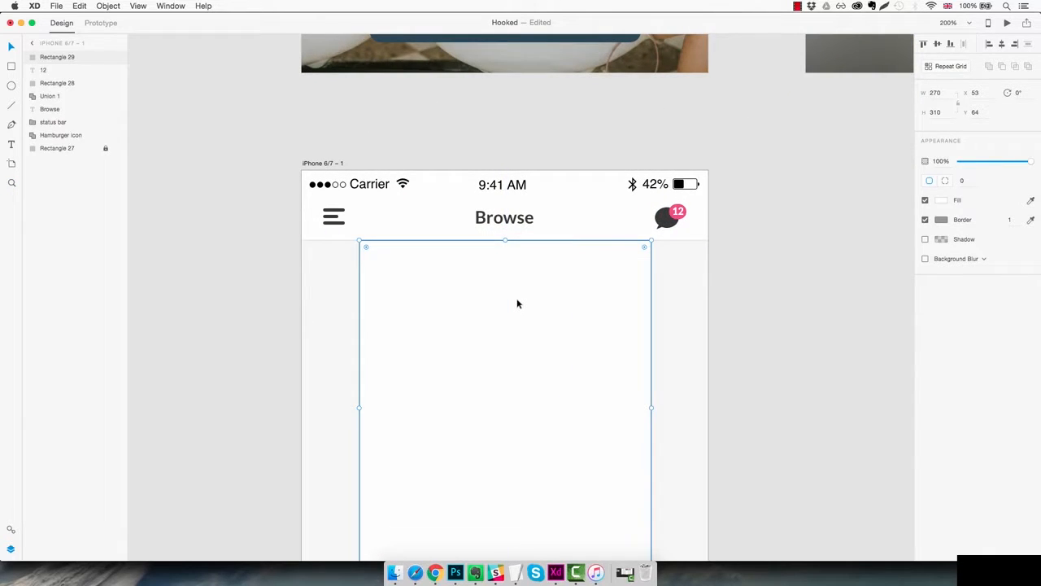
pyautogui.hotkey('shift', 'Down')
pyautogui.hotkey('shift', 'Down')
pyautogui.hotkey('shift', 'Down')
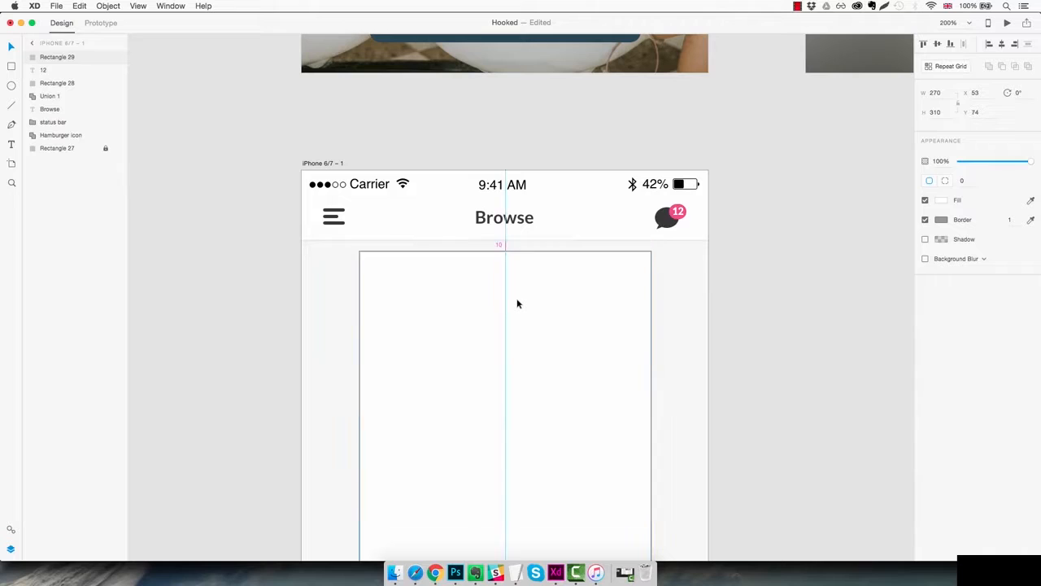
pyautogui.press('Down')
pyautogui.press('Down')
pyautogui.press('Down')
pyautogui.press('Down')
pyautogui.press('Down')
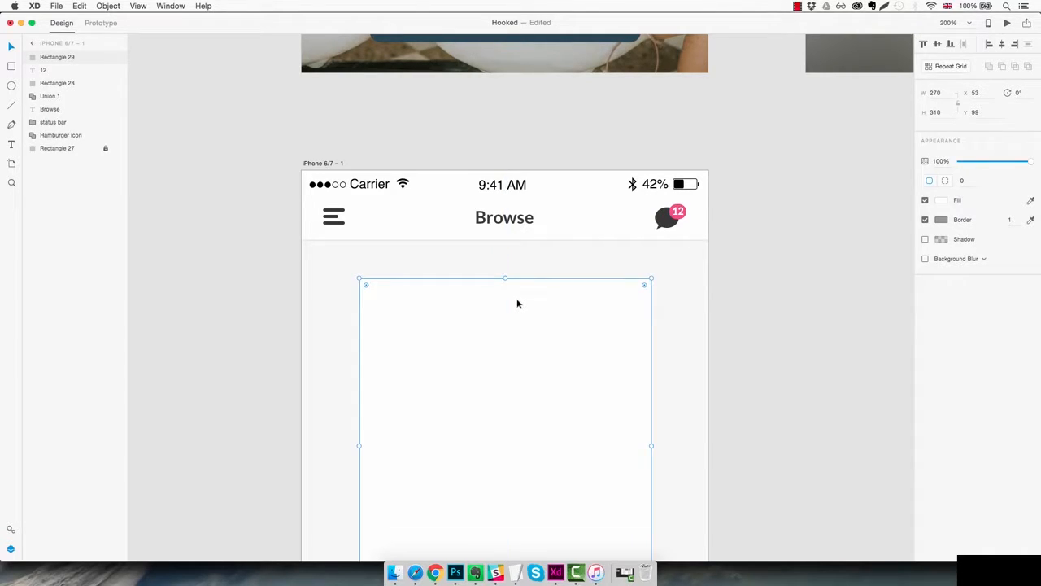
# Change the card's border to a light neutral grey with saturation 0 and brightness 90
pyautogui.click(941, 220)
pyautogui.click(853, 204)
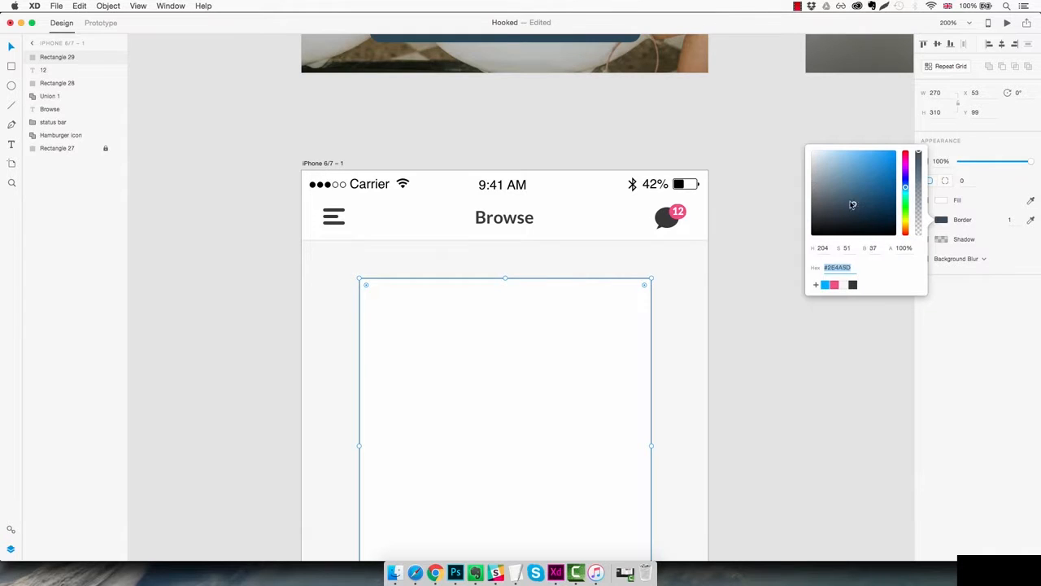
pyautogui.moveTo(853, 204); pyautogui.dragTo(784, 165)
pyautogui.write('E3E3E3')
pyautogui.press('Return')
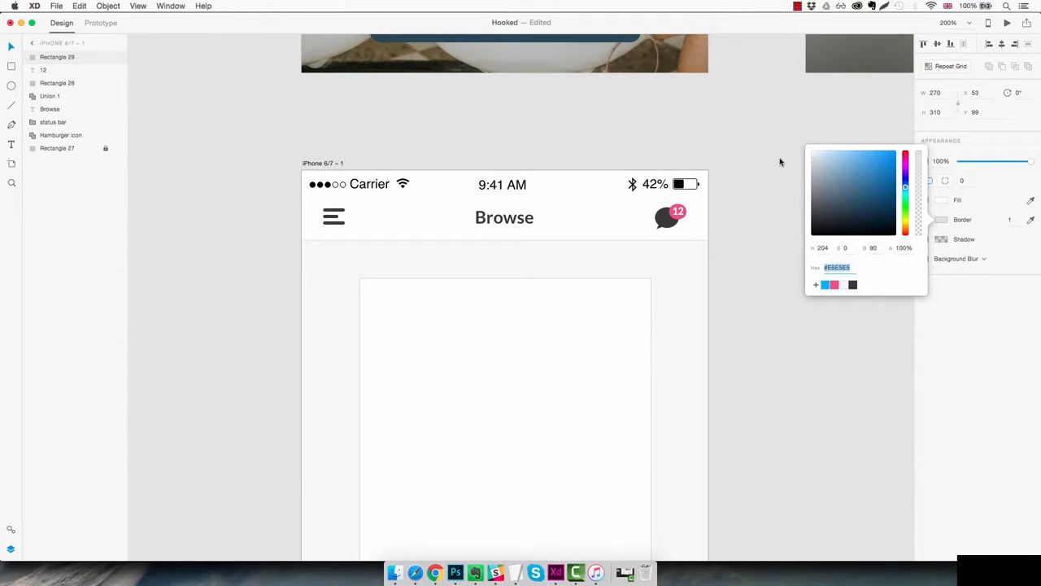
pyautogui.write('E6E6E6')
pyautogui.press('Return')
pyautogui.click(764, 230)
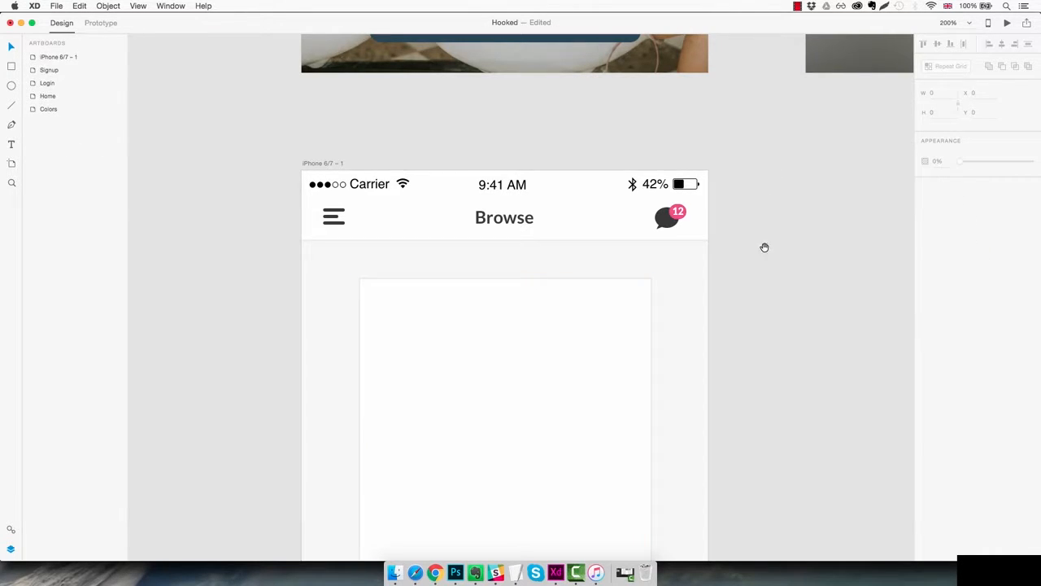
# Add a shadow to the card with a Y offset of 2 and a blur of 2
pyautogui.scroll(-4, 753, 200)
pyautogui.click(572, 228)
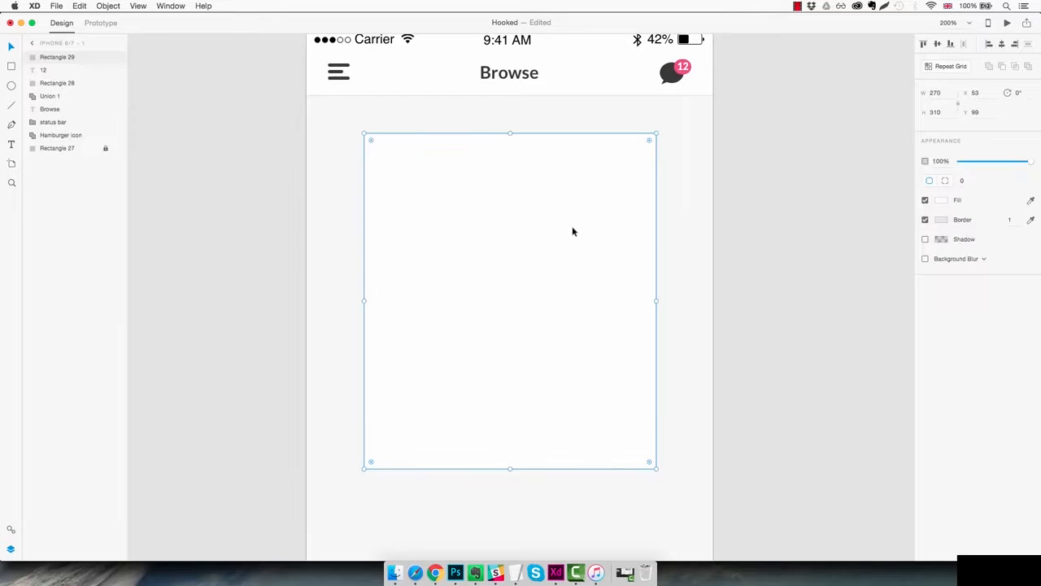
pyautogui.click(925, 240)
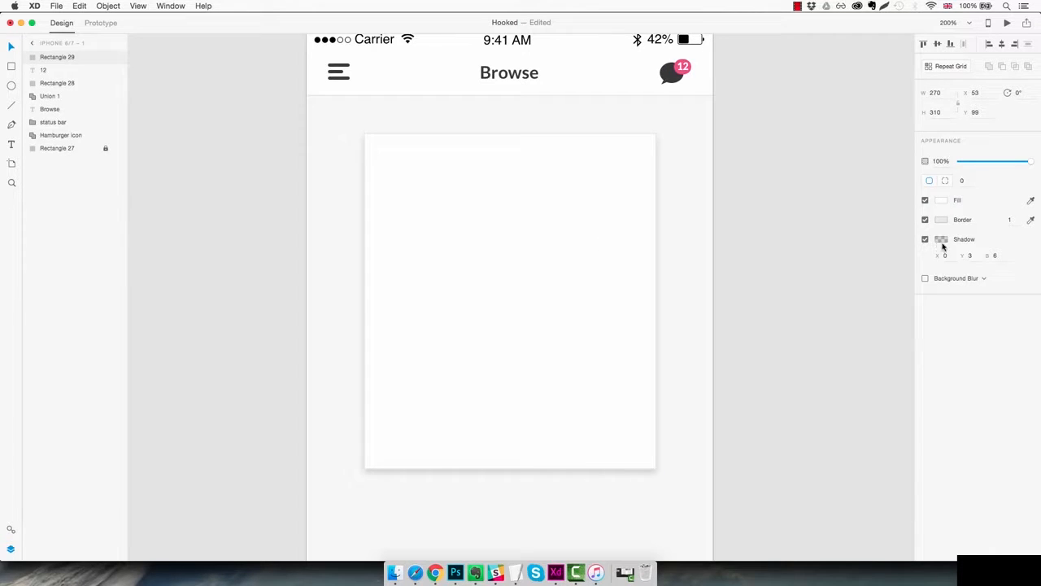
pyautogui.click(970, 255)
pyautogui.write('2')
pyautogui.press('Tab')
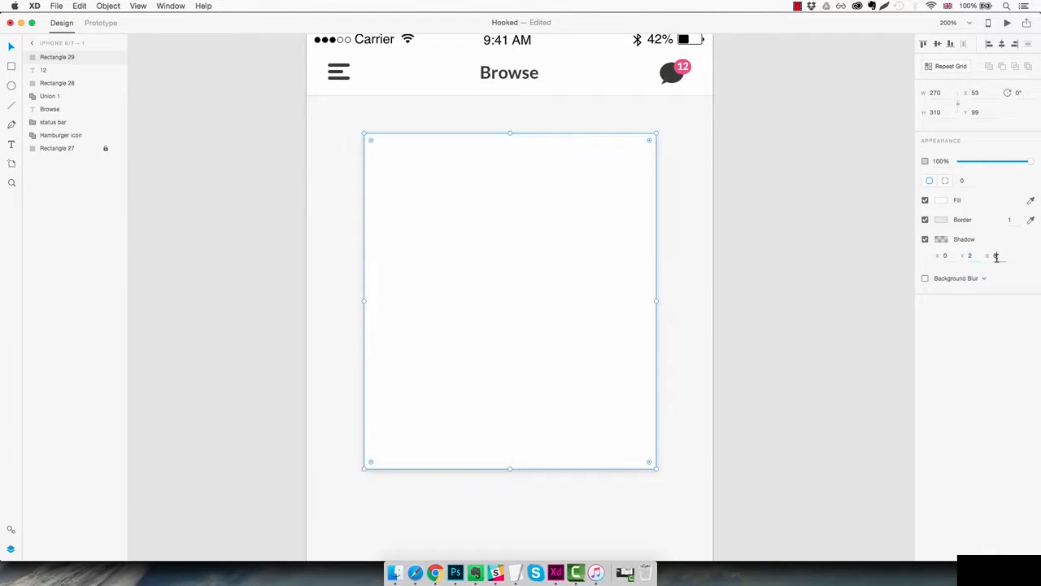
pyautogui.write('4')
pyautogui.press('Down')
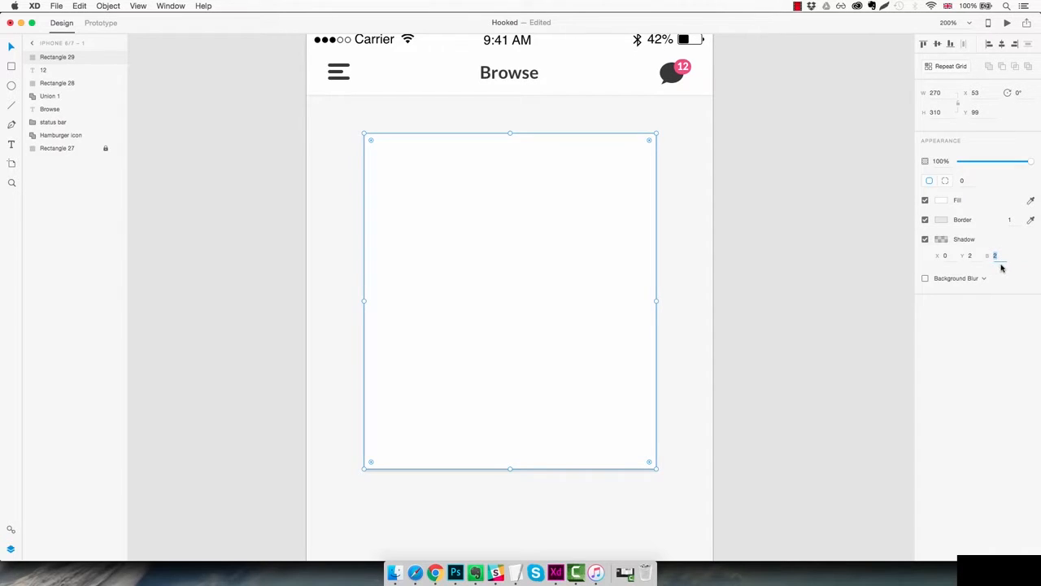
pyautogui.click(698, 266)
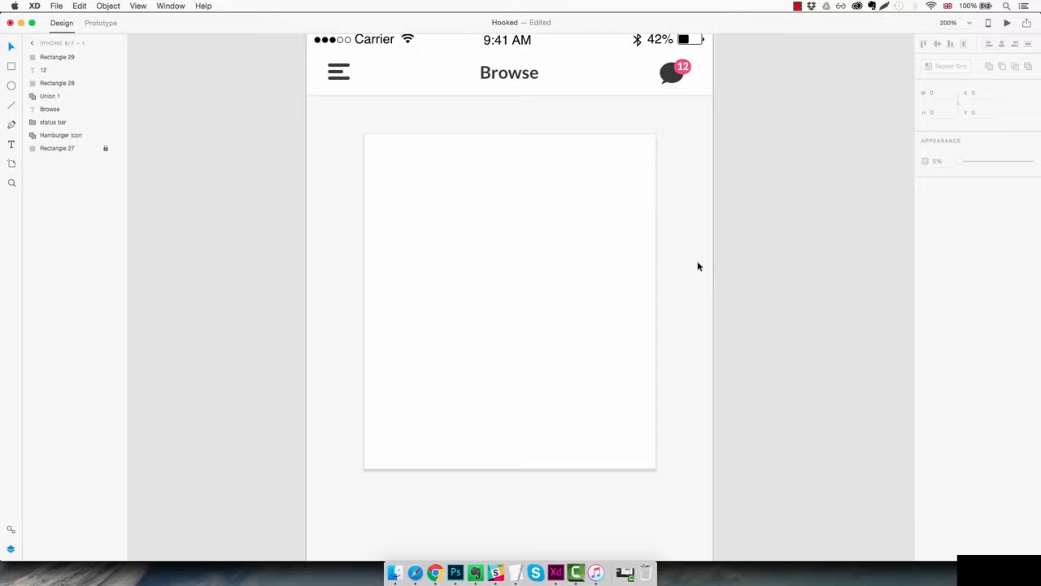
pyautogui.click(553, 221)
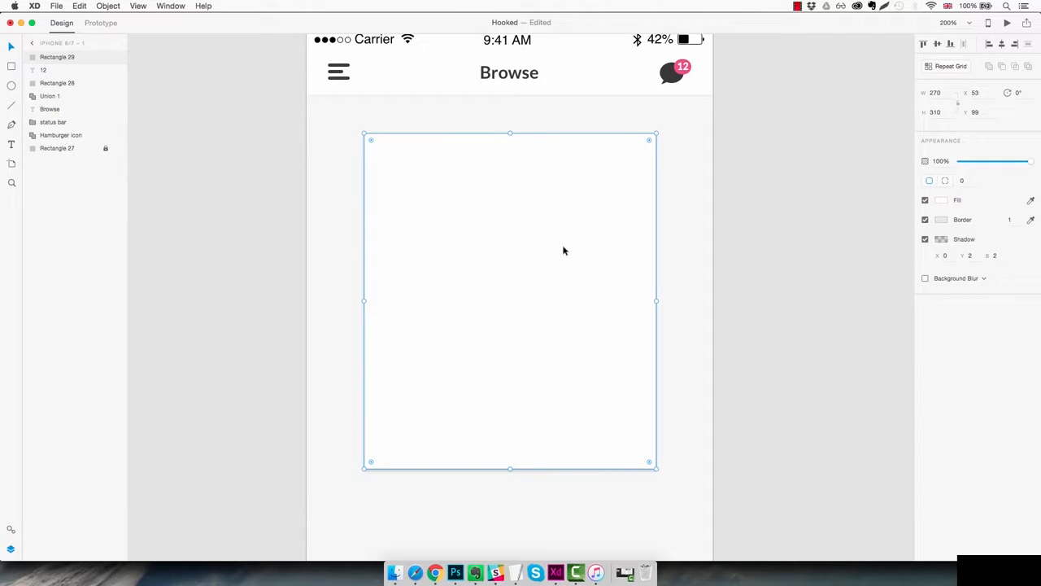
# Duplicate the card and restyle the copy with a light red fill and no border or shadow
pyautogui.press('super+d')
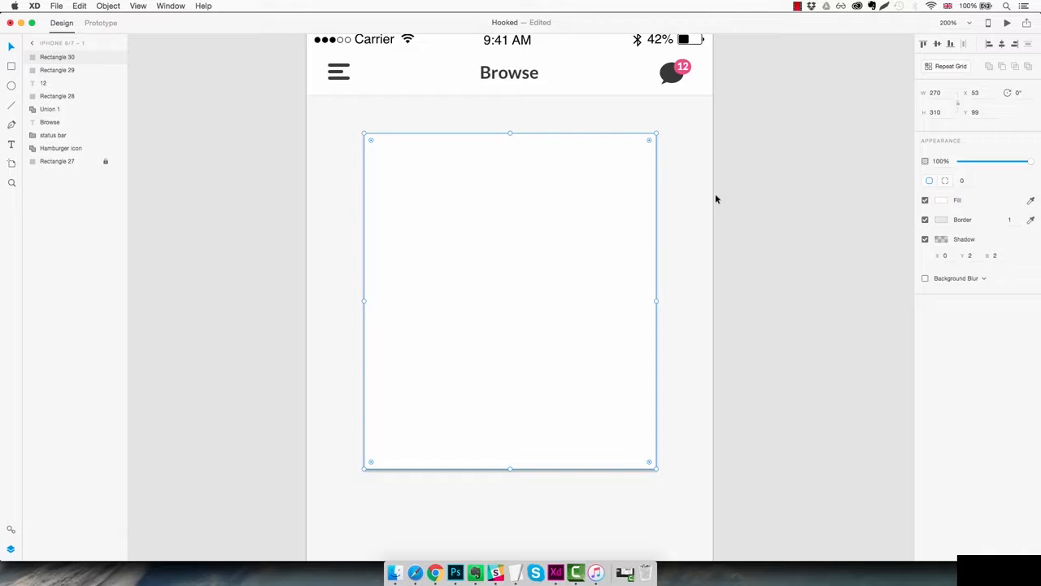
pyautogui.click(941, 200)
pyautogui.moveTo(851, 150); pyautogui.dragTo(847, 137)
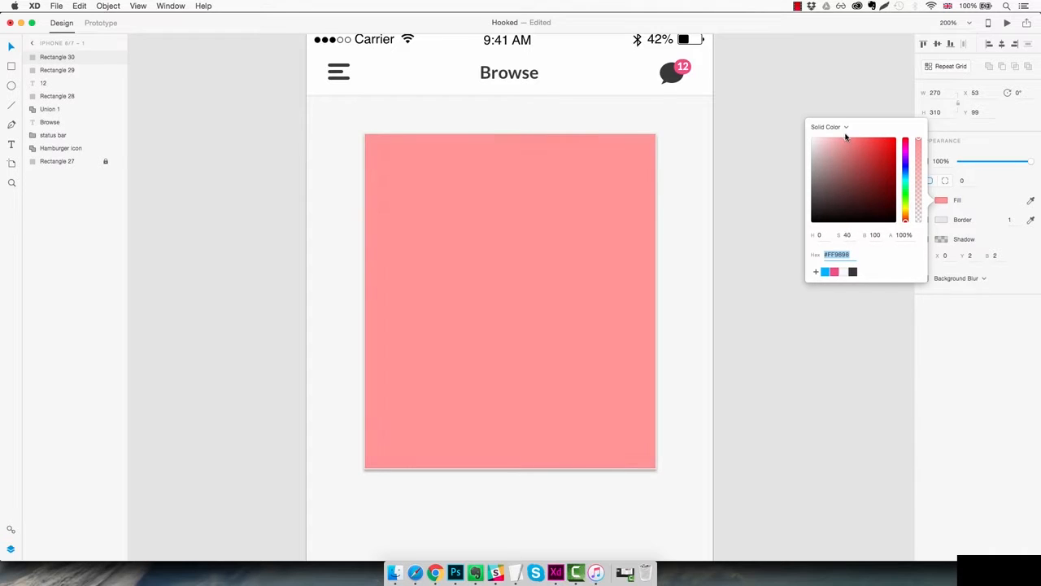
pyautogui.click(772, 342)
pyautogui.click(643, 262)
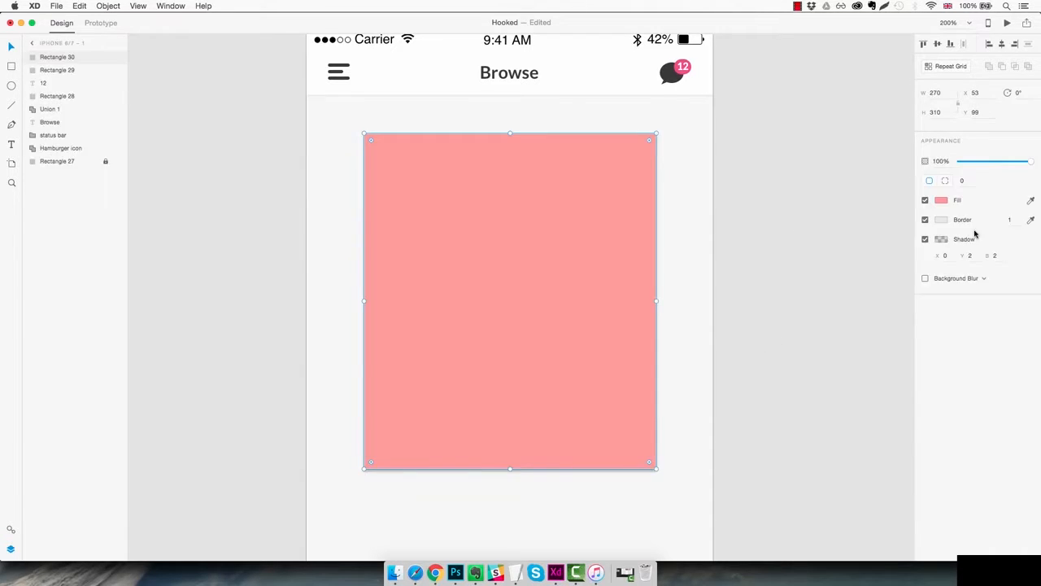
pyautogui.click(926, 220)
pyautogui.click(926, 240)
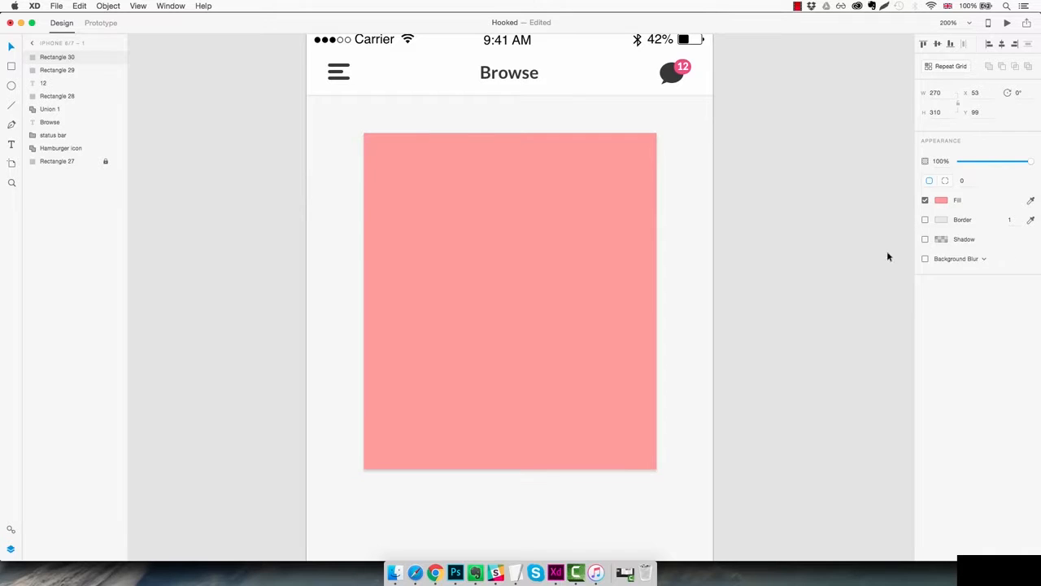
# Scale the red copy down about its centre to about 220 by 252, leaving a white margin inside the card
pyautogui.click(567, 253)
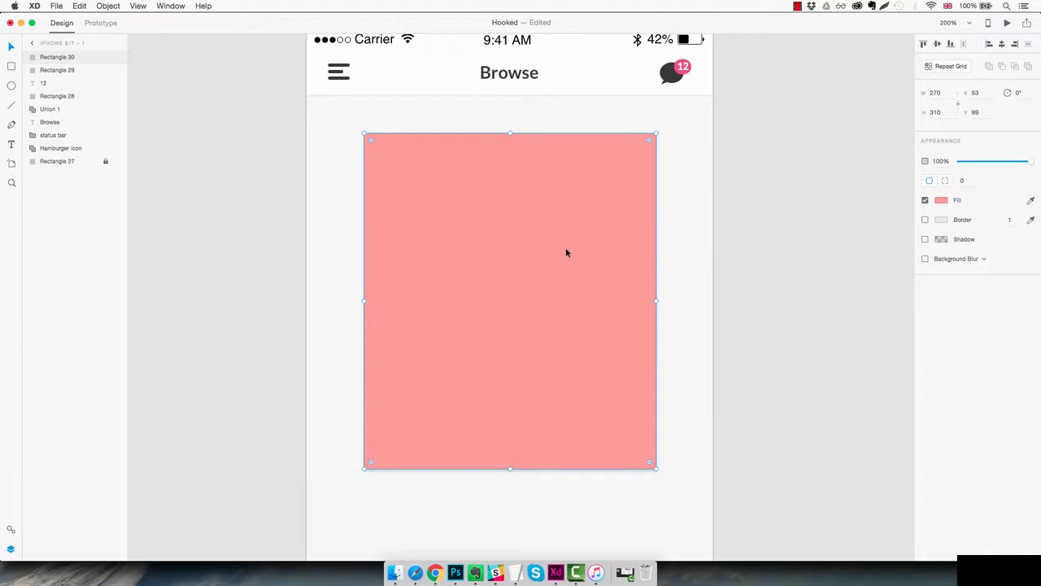
pyautogui.press('alt')
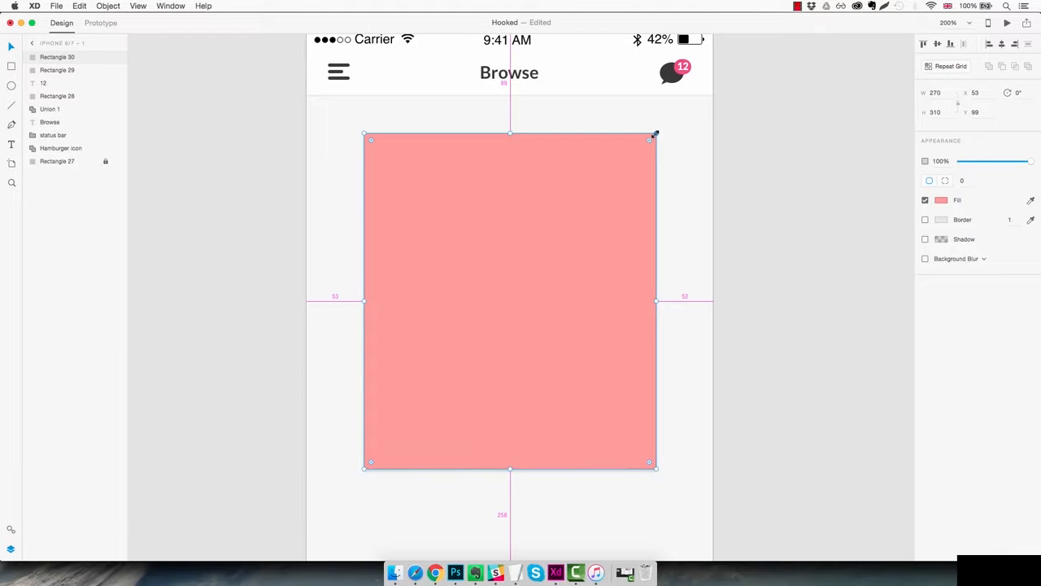
pyautogui.moveTo(656, 135); pyautogui.dragTo(641, 163)
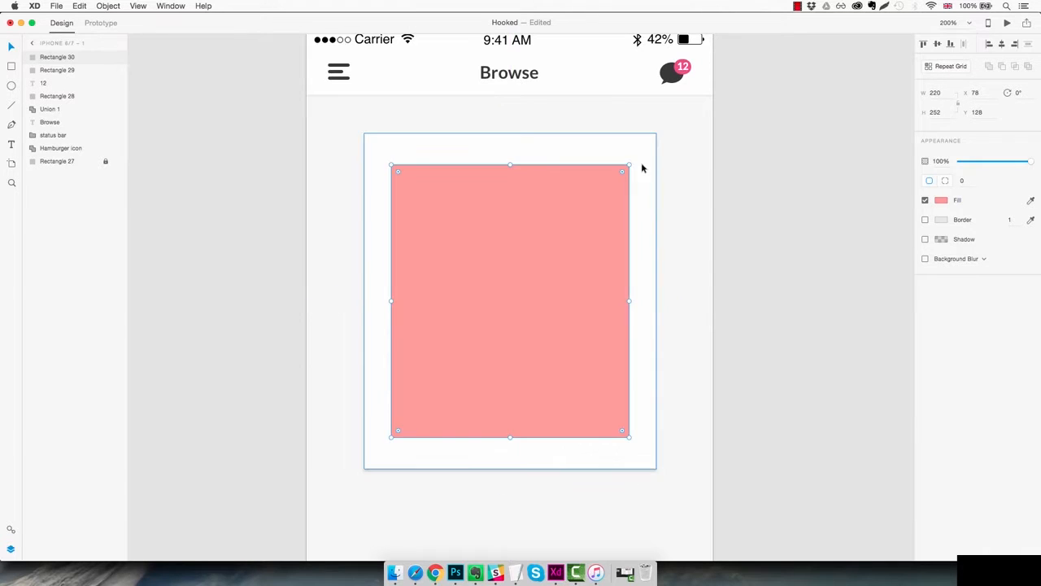
pyautogui.click(680, 176)
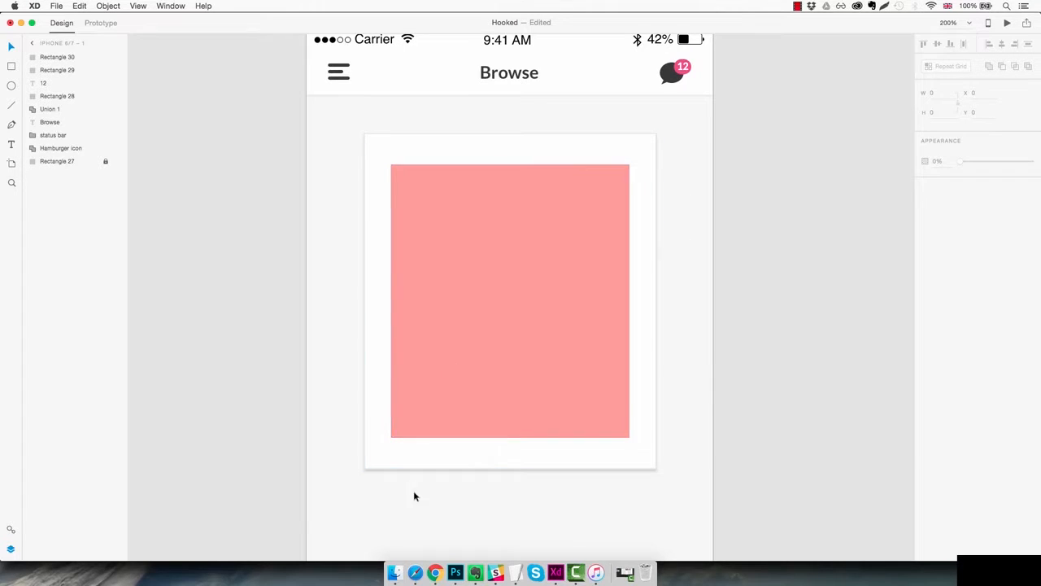
# Preview guy.jpg from the Assets folder in Finder and place it as the image fill of the red rectangle
pyautogui.click(393, 573)
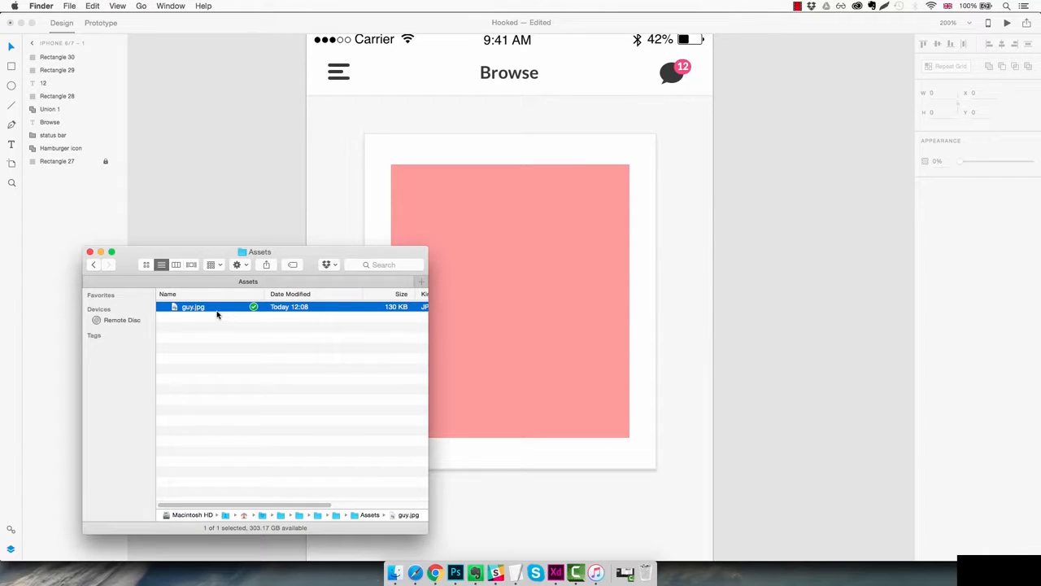
pyautogui.press('space')
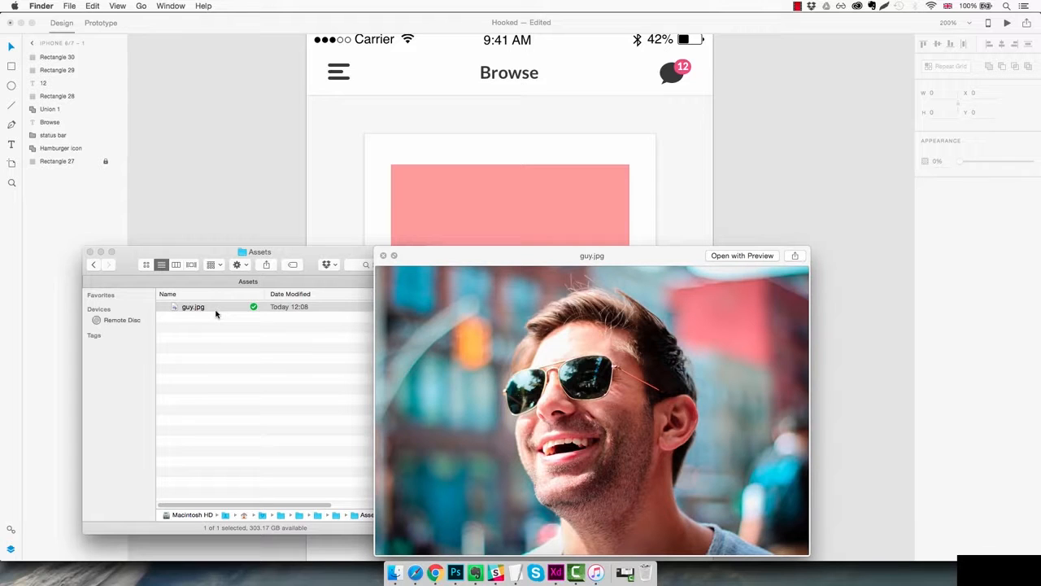
pyautogui.press('space')
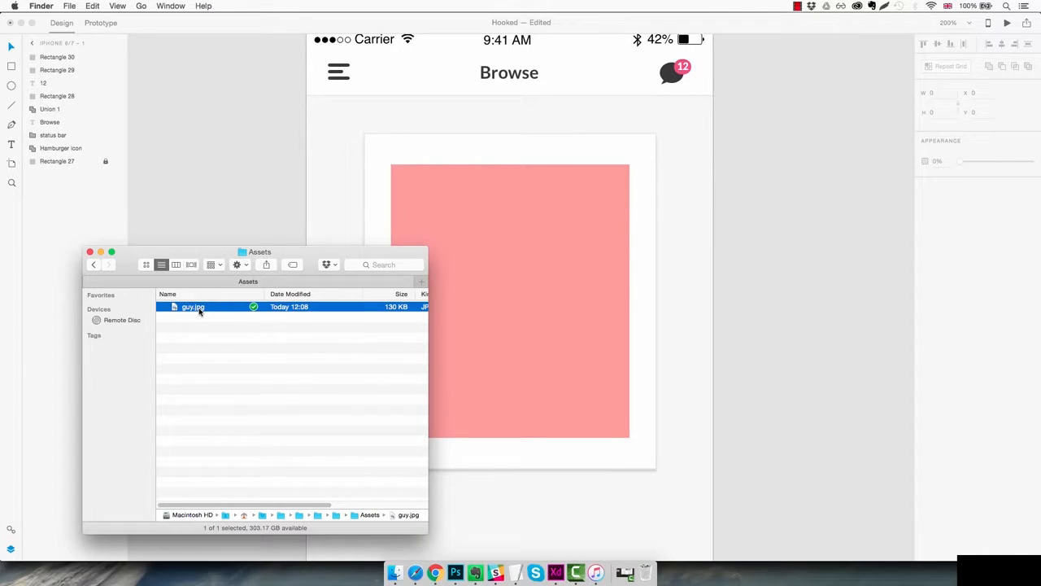
pyautogui.moveTo(199, 311); pyautogui.dragTo(529, 286)
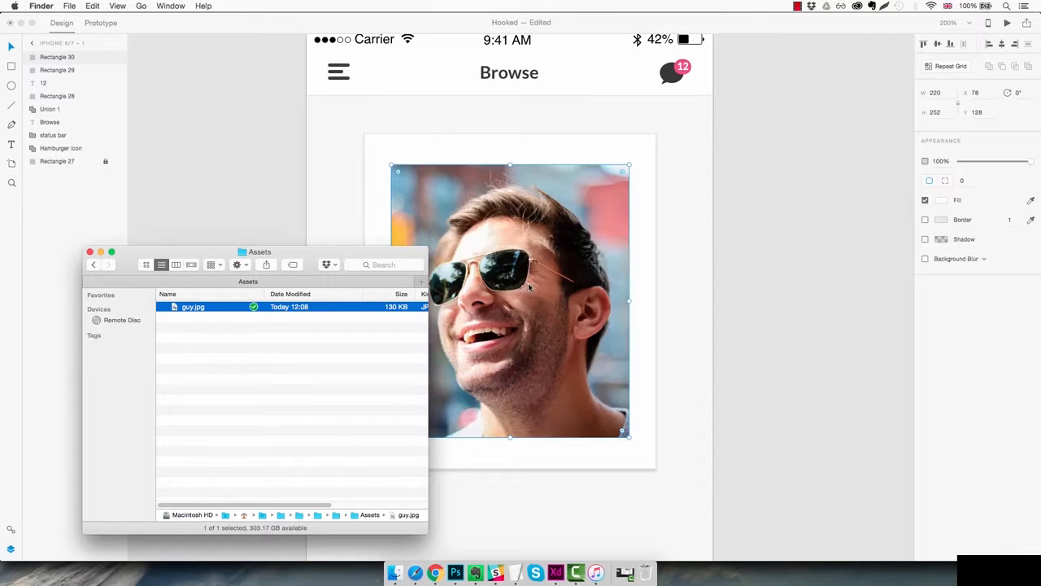
pyautogui.click(692, 296)
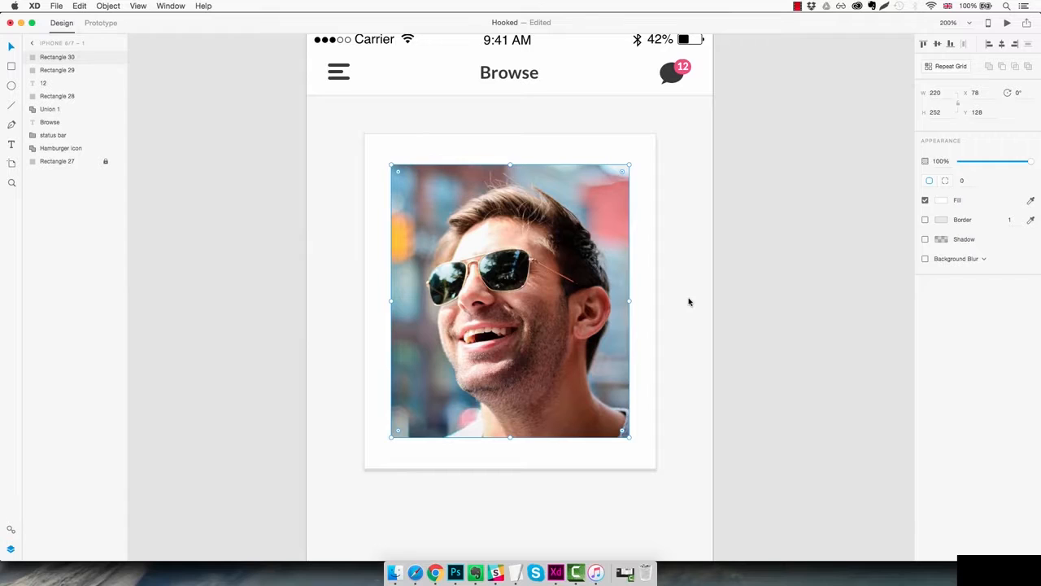
pyautogui.click(689, 302)
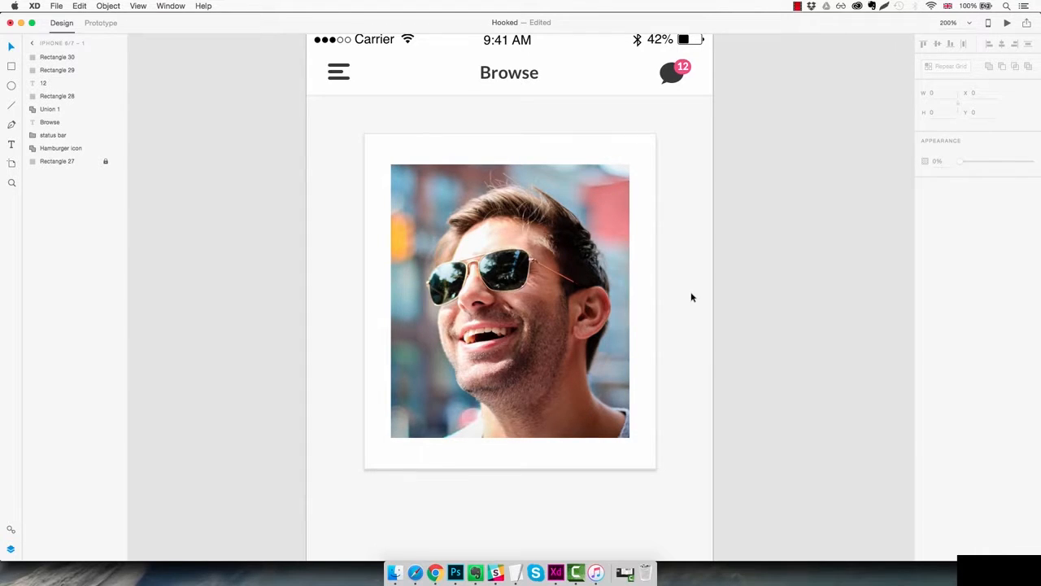
# Duplicate the white card, place the copy behind the original and rotate it about 4° clockwise
pyautogui.click(647, 208)
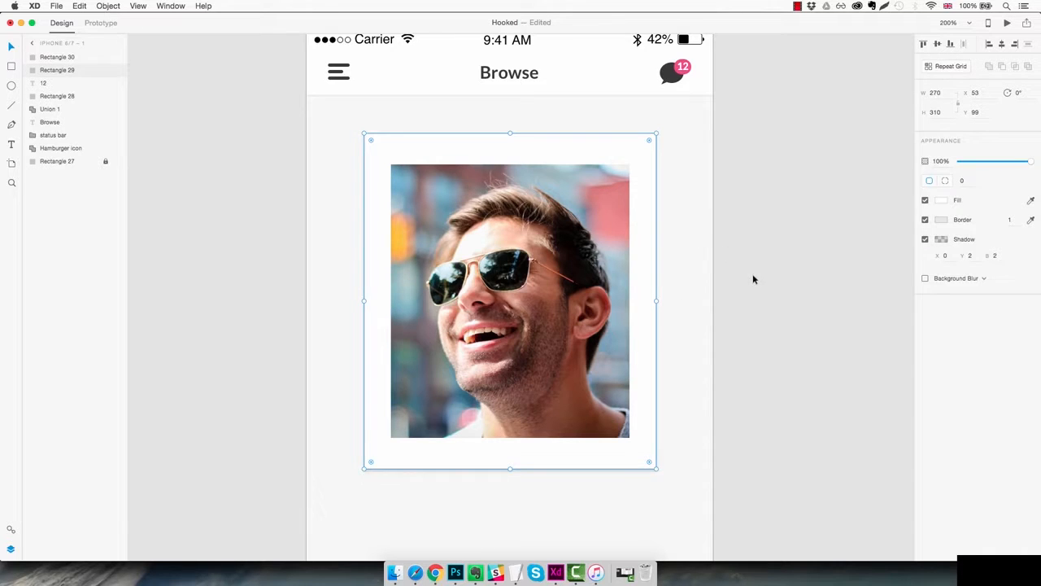
pyautogui.press('super+d')
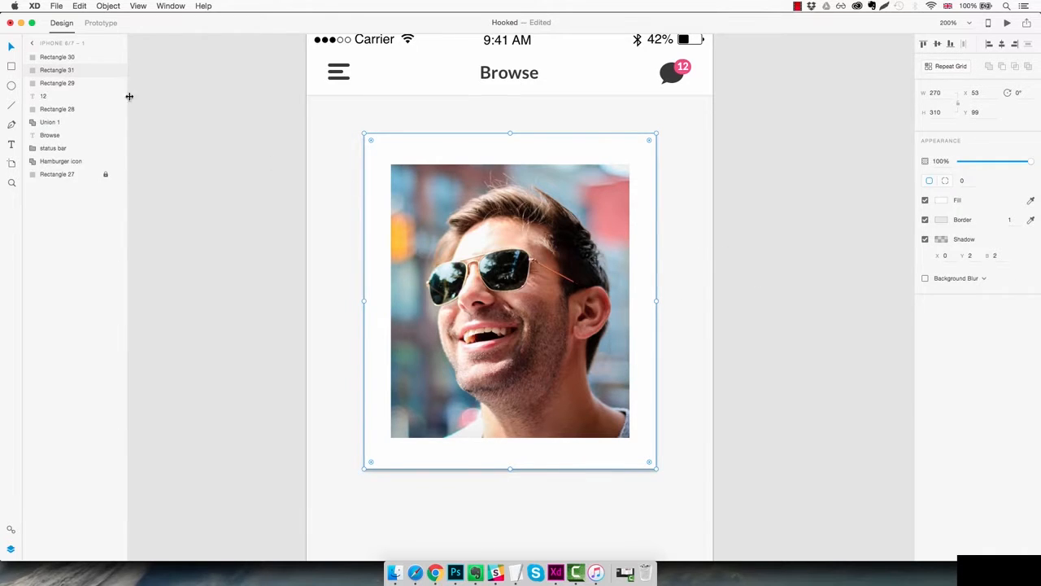
pyautogui.moveTo(75, 71); pyautogui.dragTo(76, 88)
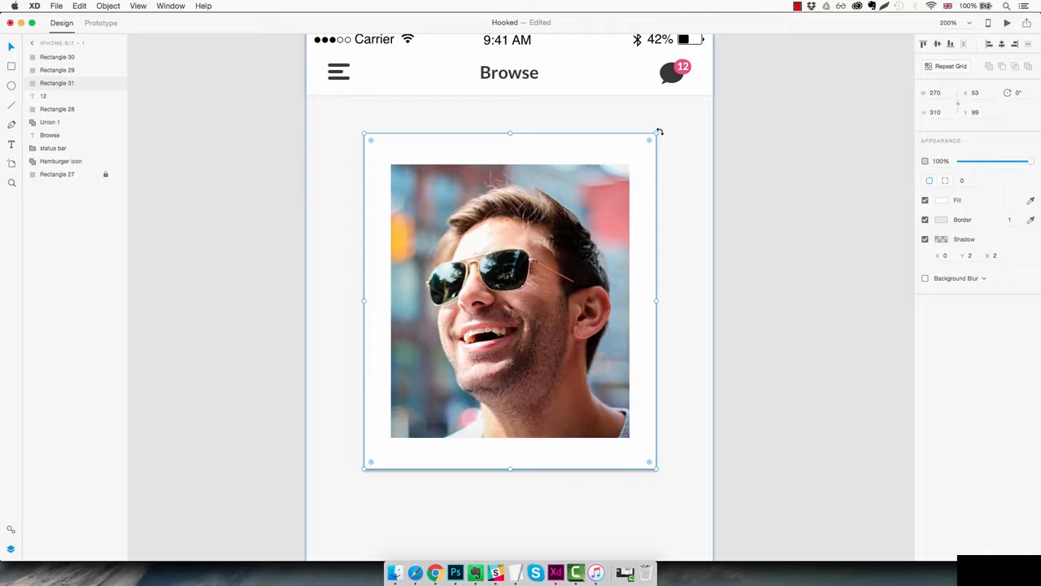
pyautogui.moveTo(659, 131); pyautogui.dragTo(669, 143)
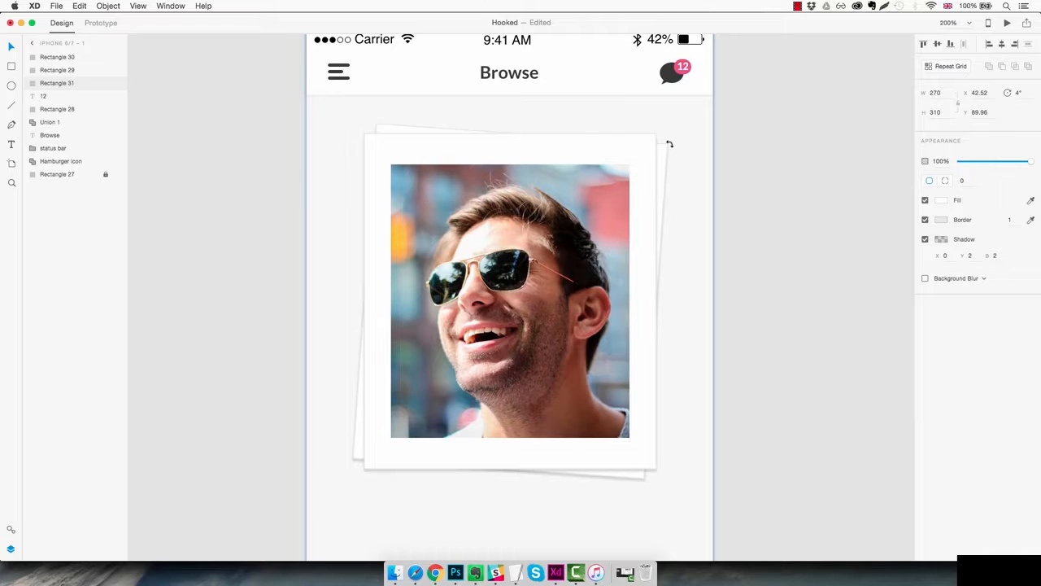
pyautogui.moveTo(670, 143); pyautogui.dragTo(670, 144)
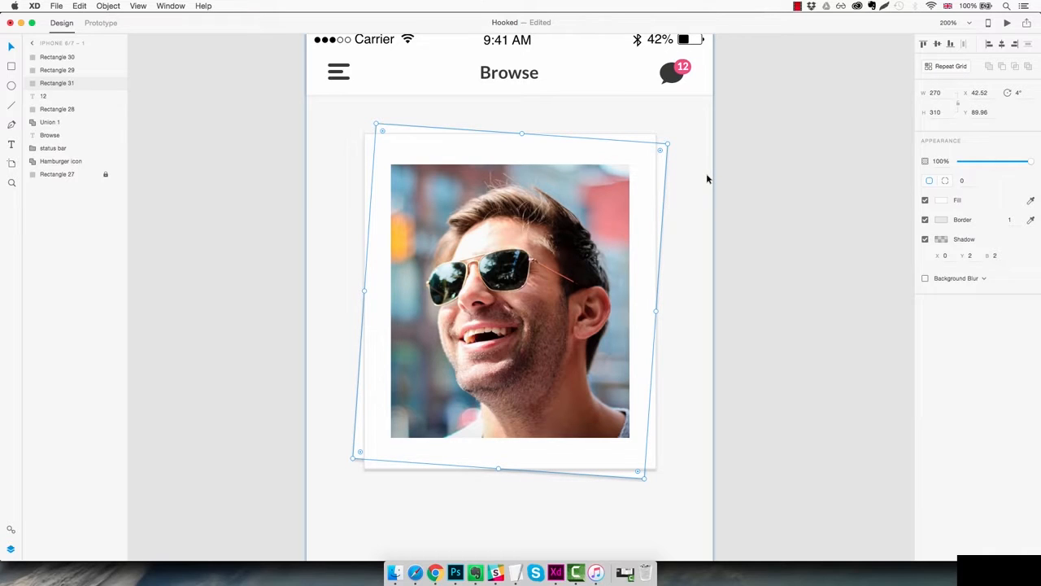
# Duplicate the tilted card, place the copy behind it and rotate it to a mirrored anticlockwise tilt
pyautogui.press('super+d')
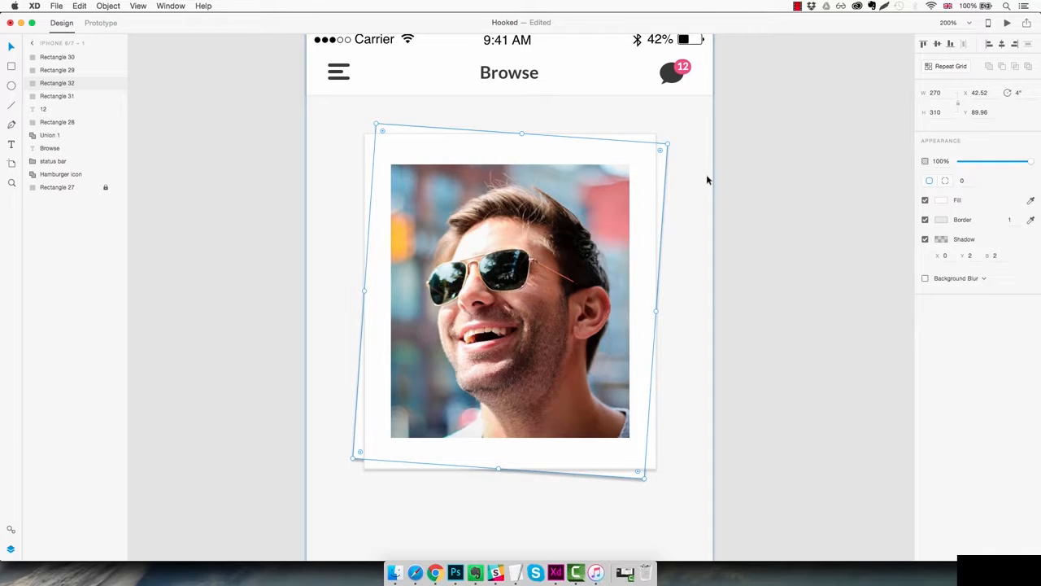
pyautogui.moveTo(79, 87); pyautogui.dragTo(79, 102)
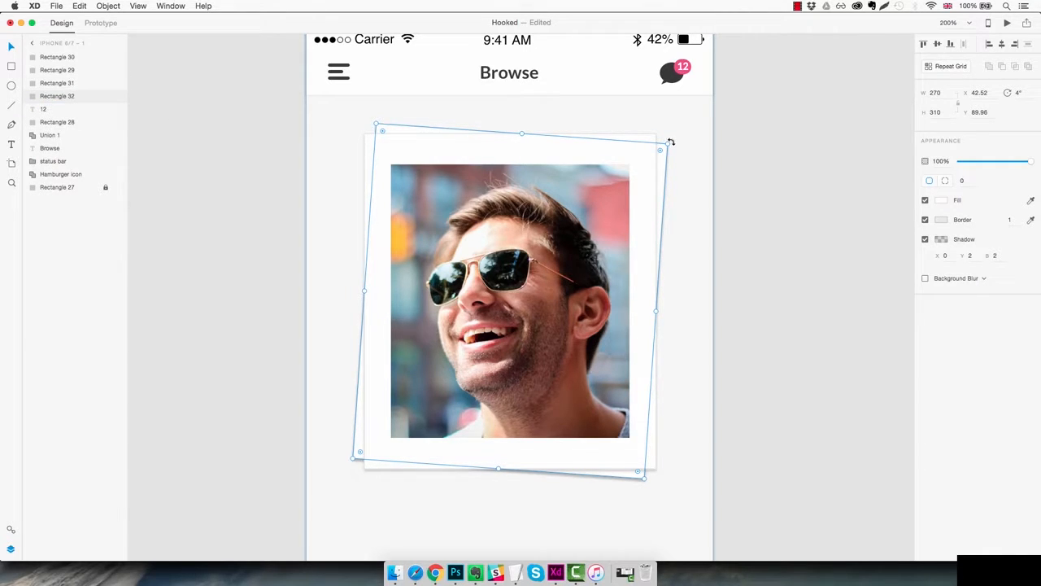
pyautogui.moveTo(667, 139); pyautogui.dragTo(649, 122)
pyautogui.click(698, 153)
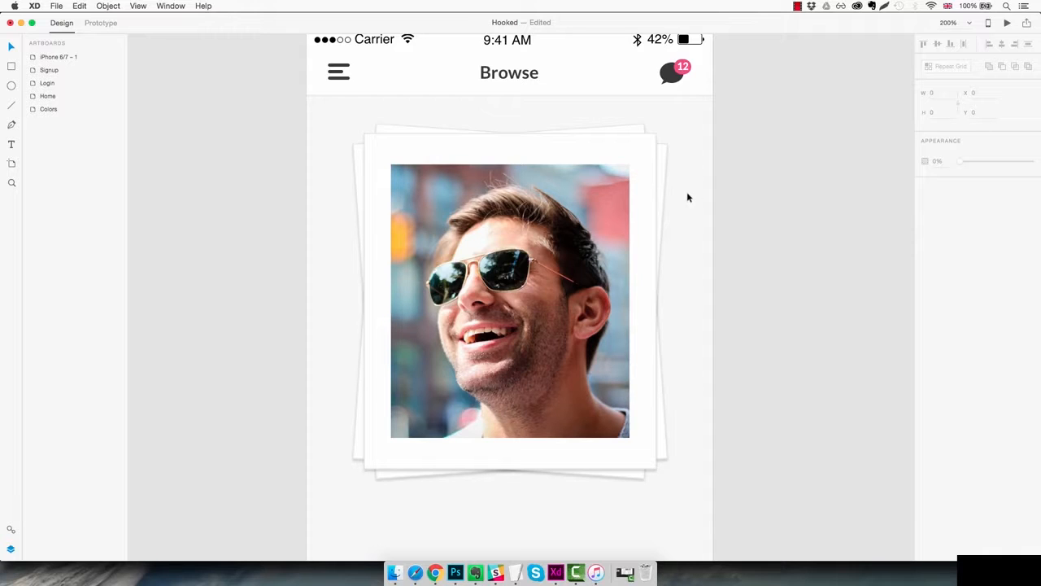
# Rename the iPhone 6/7 – 1 artboard to Browse
pyautogui.press('super+1')
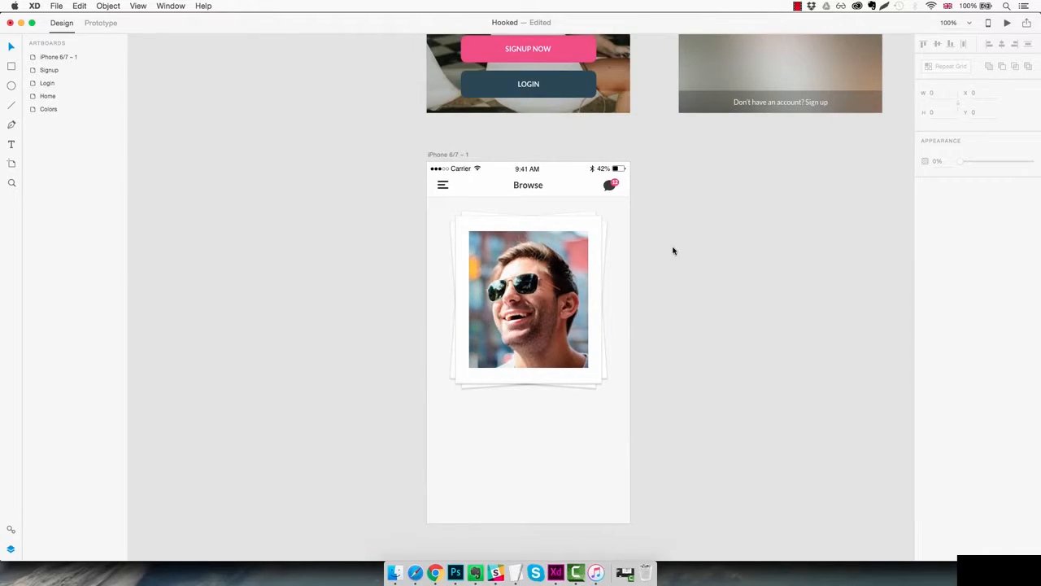
pyautogui.doubleClick(63, 57)
pyautogui.write('Brow')
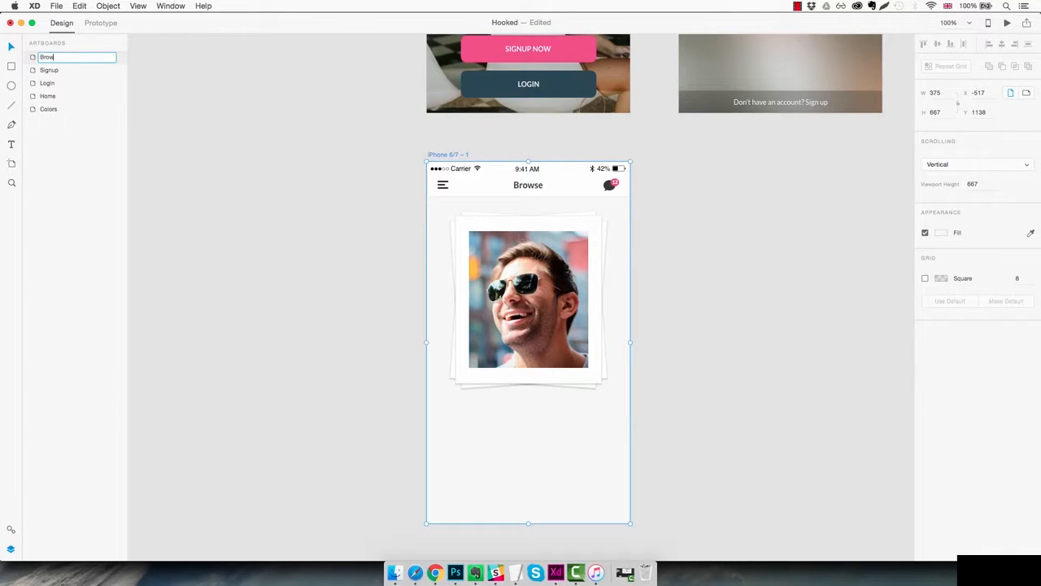
pyautogui.write('se')
pyautogui.press('Return')
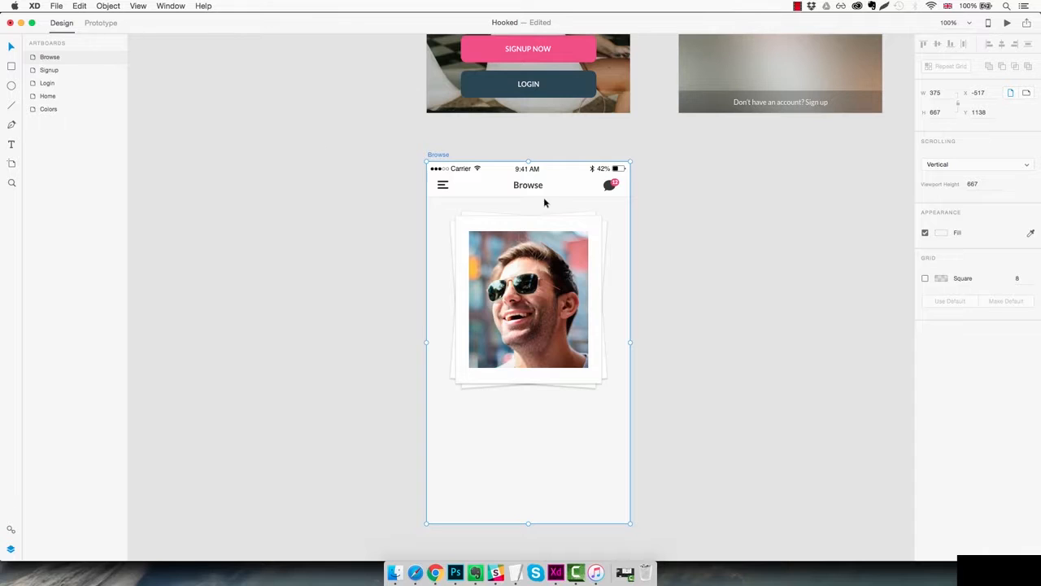
# Group the header's menu icon, Browse title and message badge, and name the group Header
pyautogui.click(558, 182)
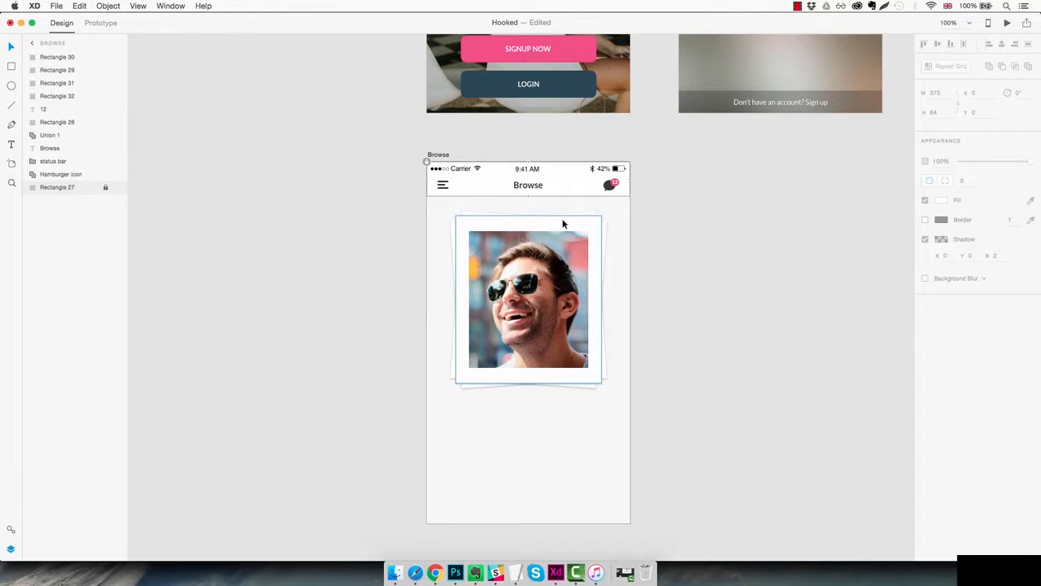
pyautogui.moveTo(627, 173); pyautogui.dragTo(437, 189)
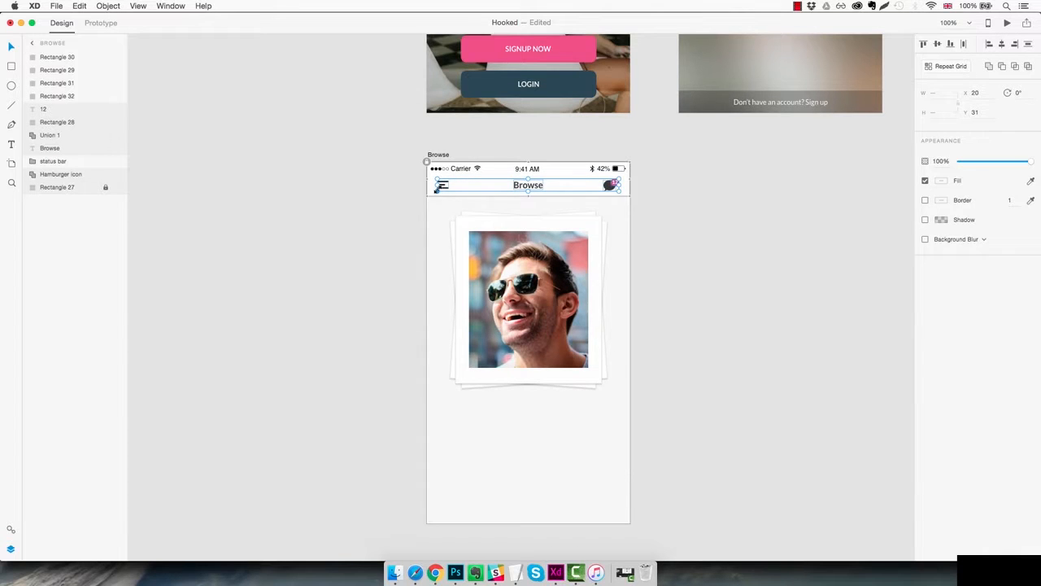
pyautogui.press('super+g')
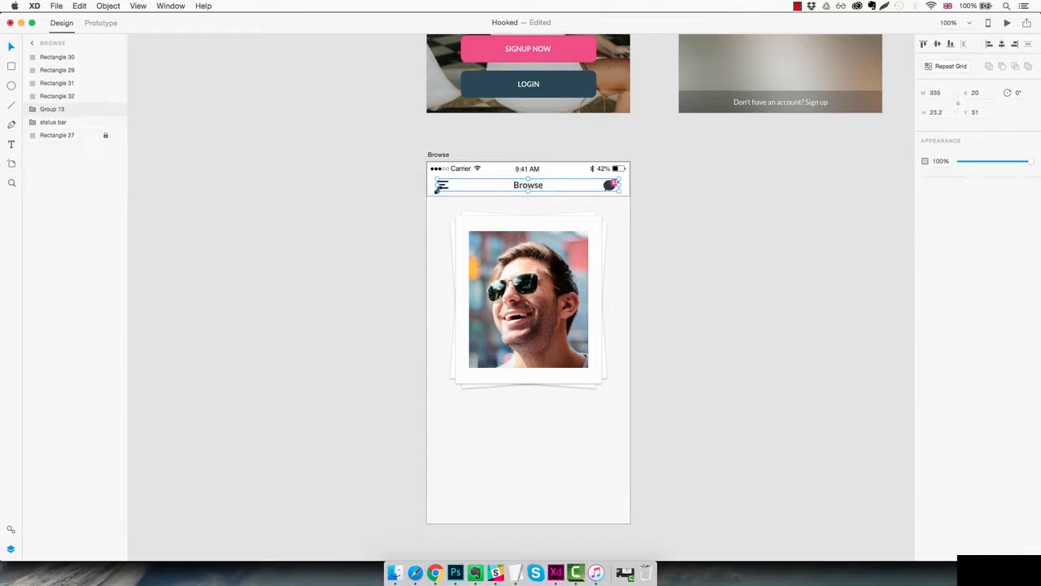
pyautogui.doubleClick(53, 110)
pyautogui.write('H')
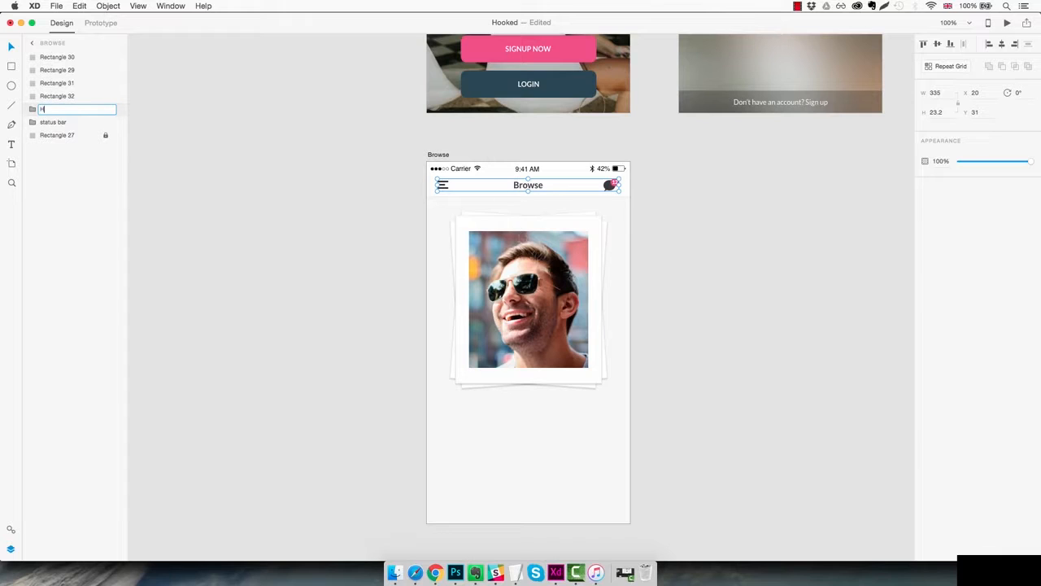
pyautogui.write('eader')
pyautogui.press('Return')
# Move the status bar group to the top of the layer order, with the Header group directly beneath it
pyautogui.moveTo(58, 122); pyautogui.dragTo(70, 61)
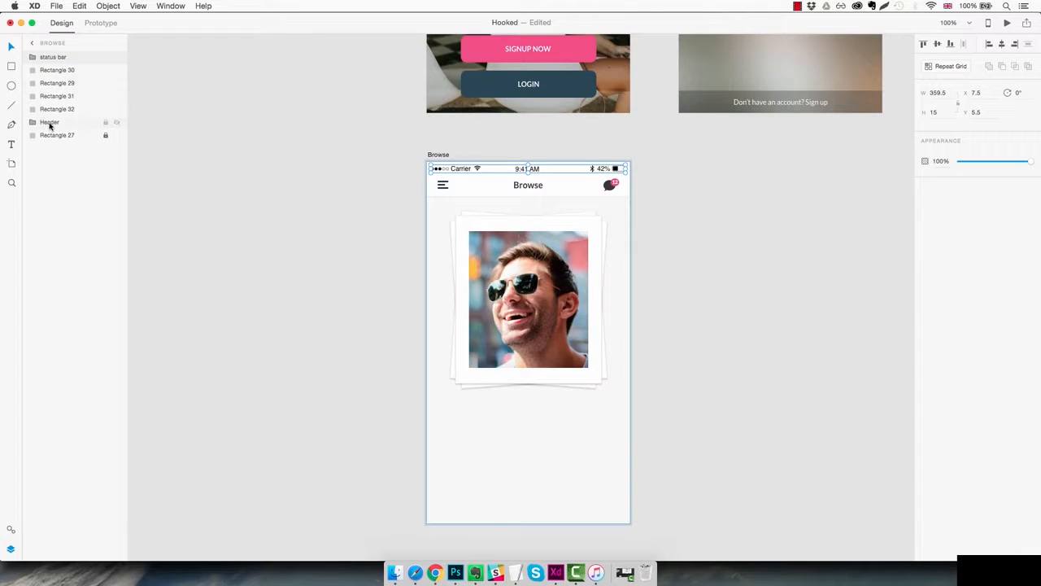
pyautogui.moveTo(52, 123); pyautogui.dragTo(65, 69)
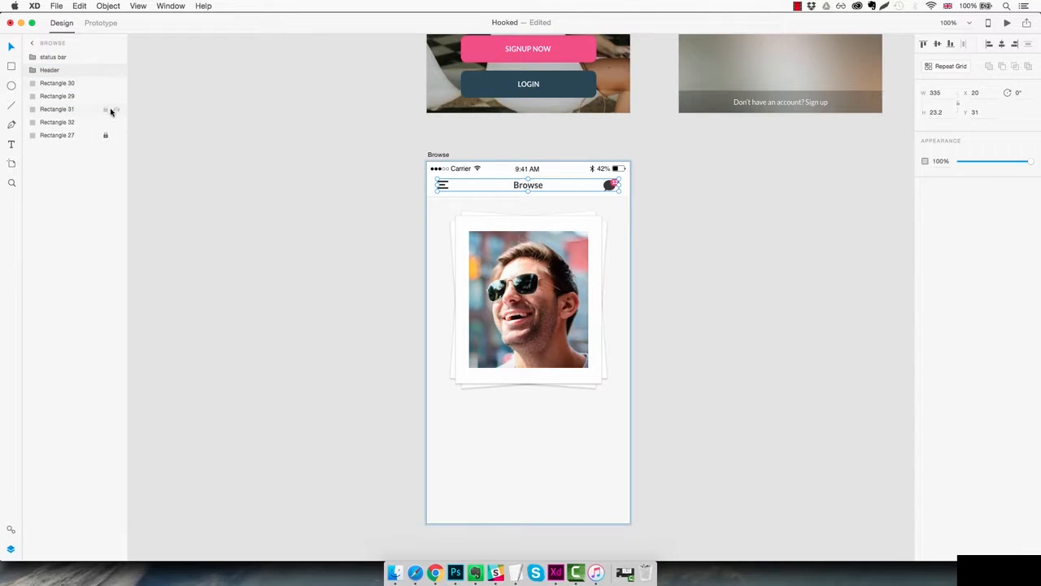
pyautogui.click(71, 96)
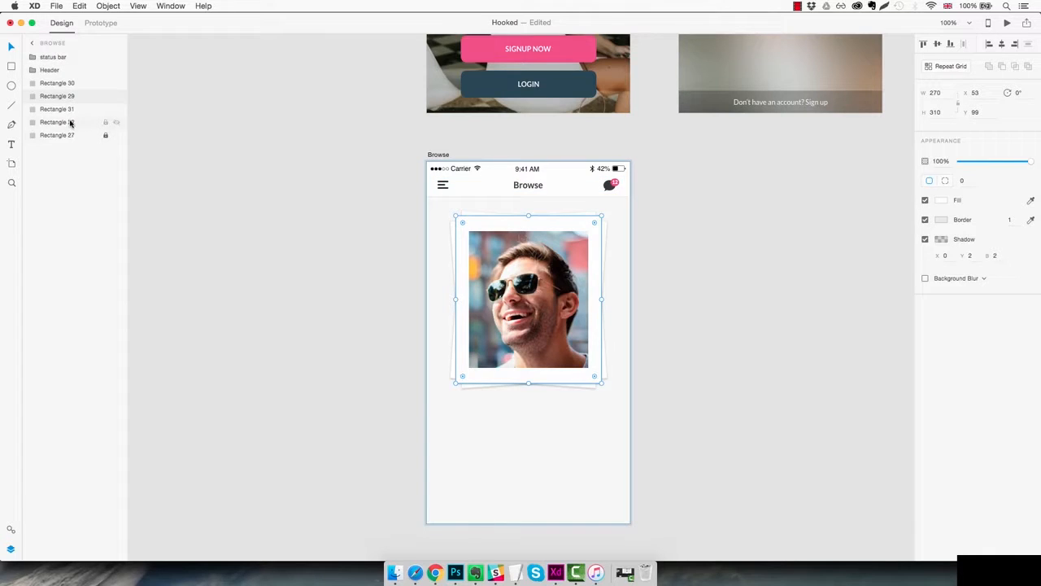
pyautogui.click(65, 122)
pyautogui.click(66, 136)
pyautogui.click(488, 387)
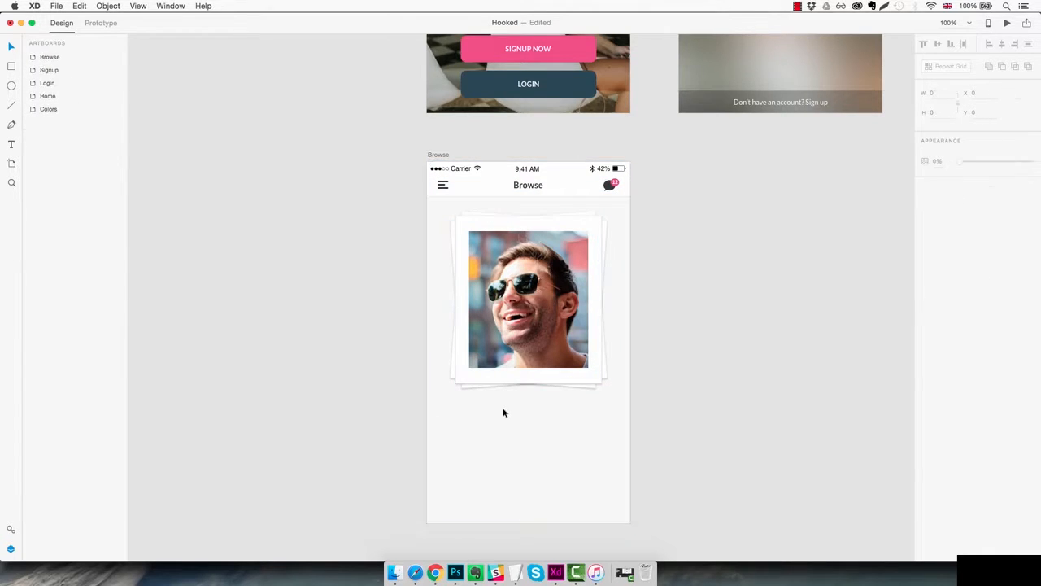
pyautogui.click(506, 280)
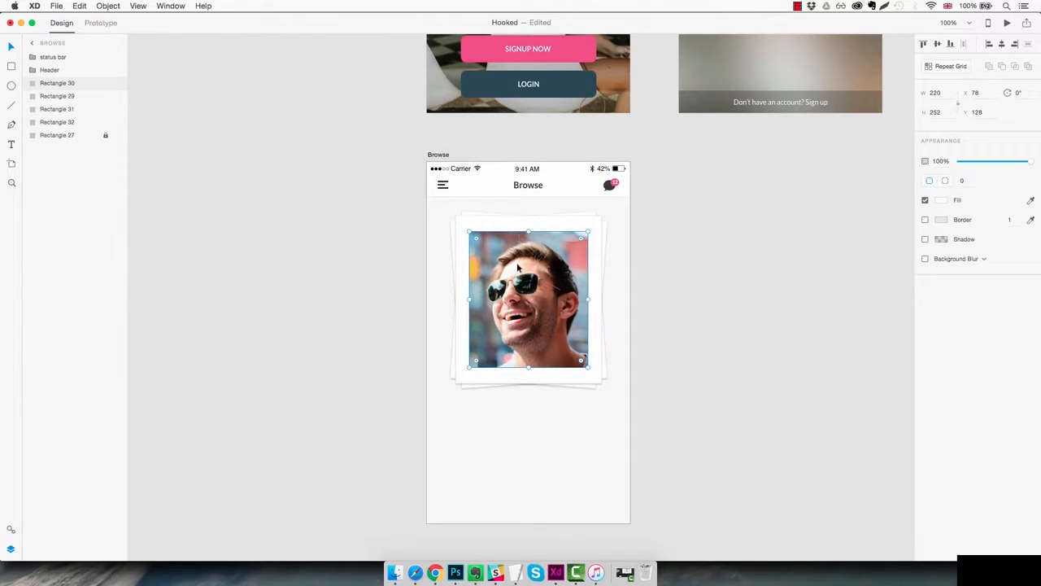
pyautogui.click(477, 204)
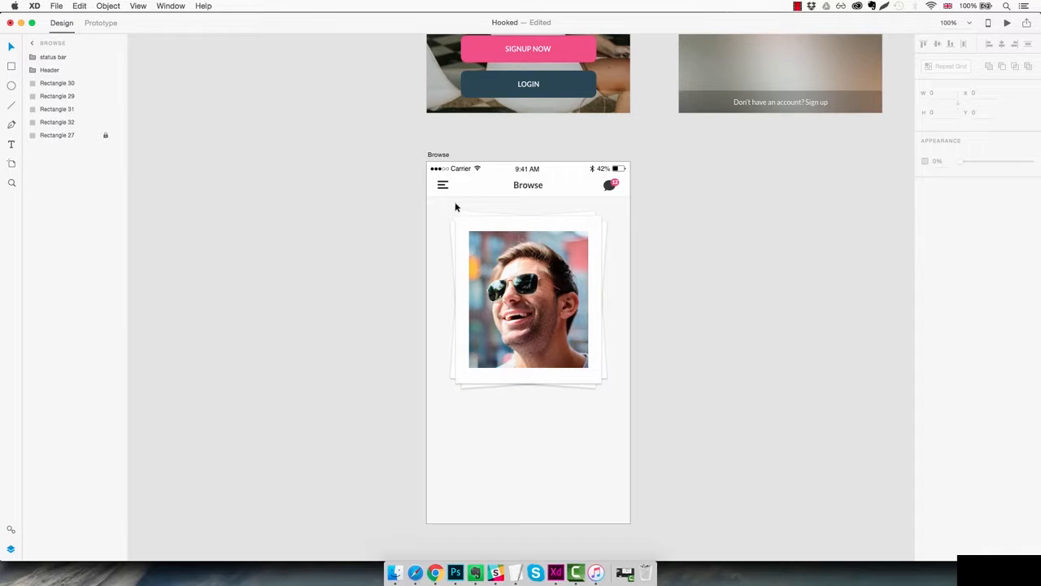
# Group the photo and the stacked card rectangles, and name the group Photo frame
pyautogui.moveTo(479, 216); pyautogui.dragTo(616, 389)
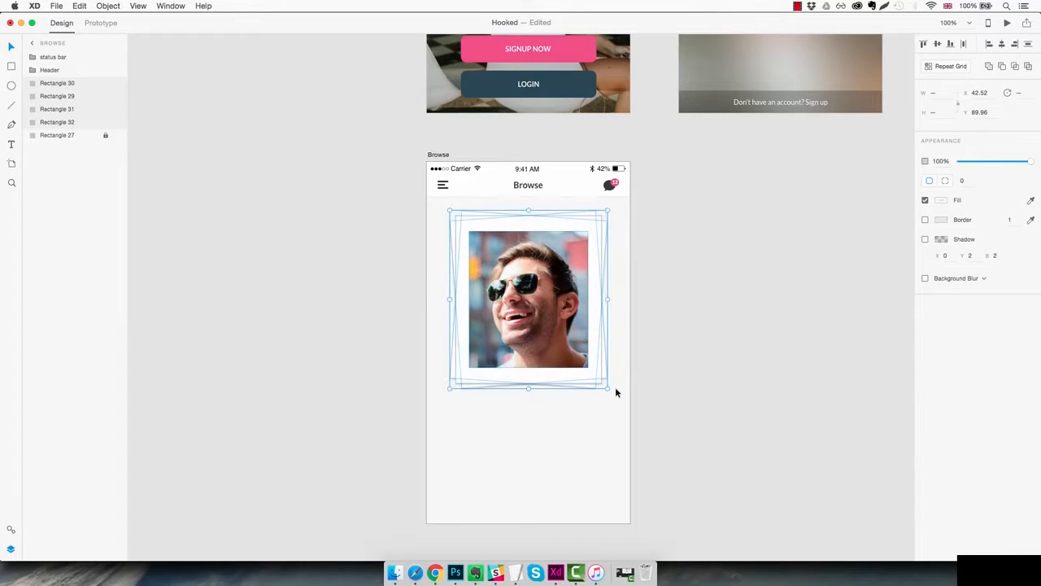
pyautogui.press('super+g')
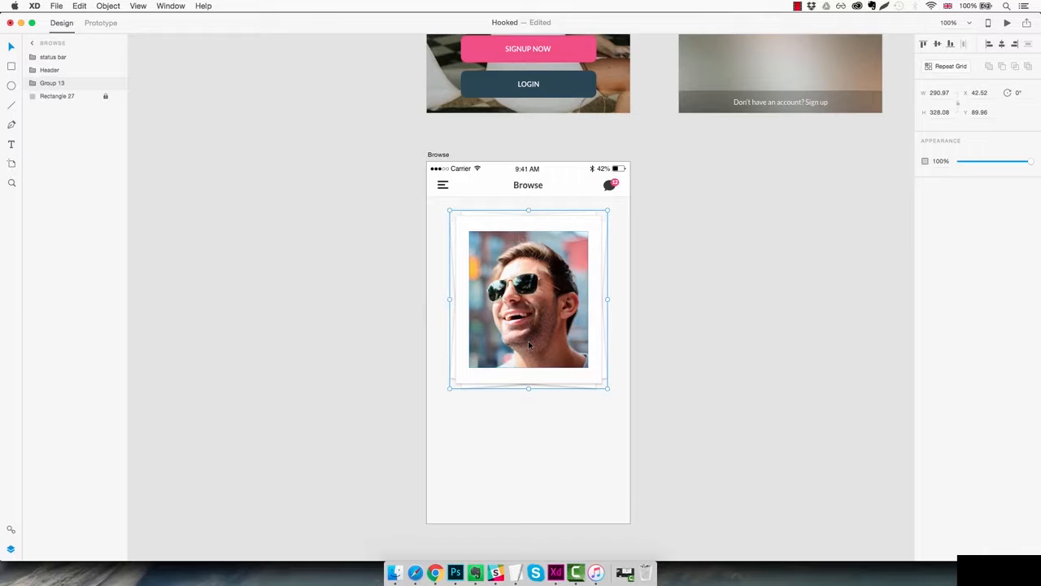
pyautogui.doubleClick(52, 83)
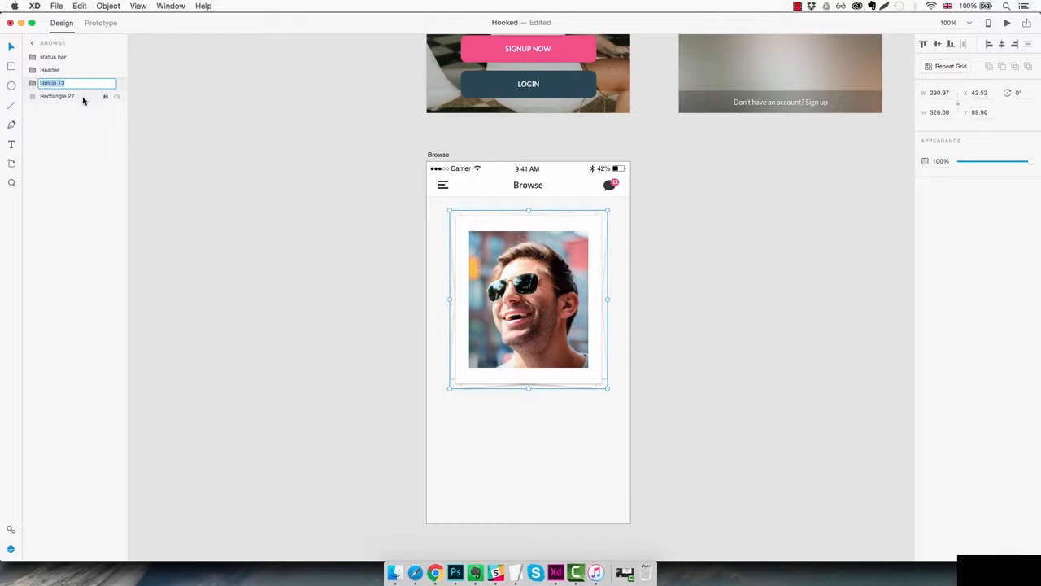
pyautogui.write('Photo frame')
pyautogui.press('Return')
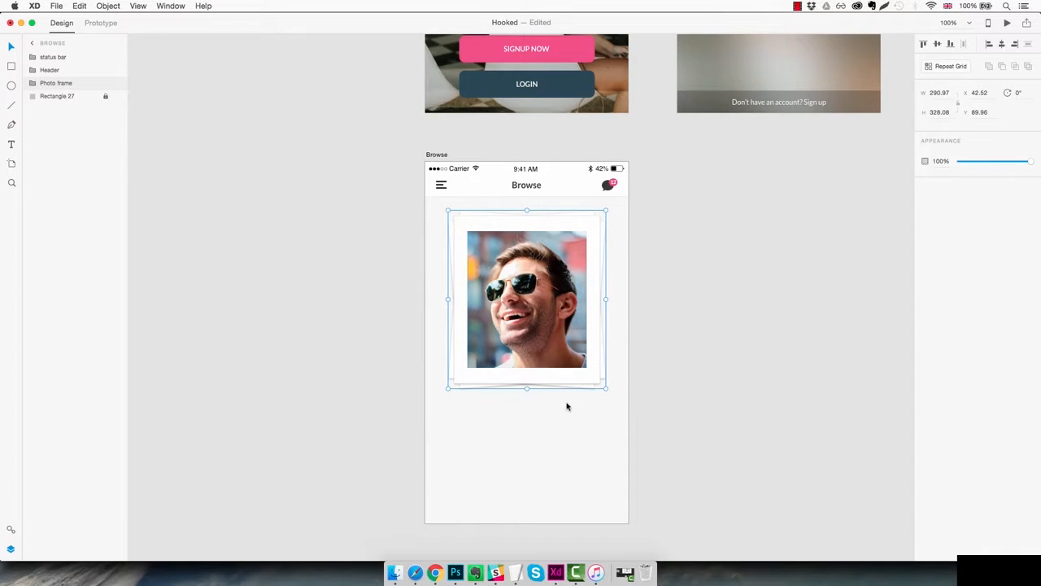
pyautogui.click(656, 394)
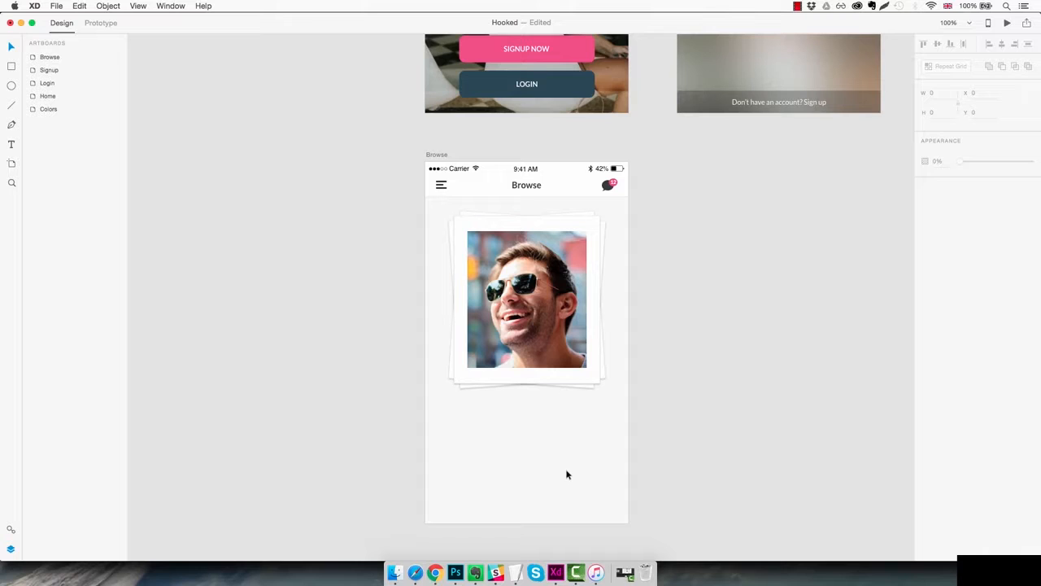
# Draw a rectangle about 387 by 193 across the bottom of the Browse artboard and set its border colour to #E0E0E0
pyautogui.press('r')
pyautogui.moveTo(423, 423); pyautogui.dragTo(627, 528)
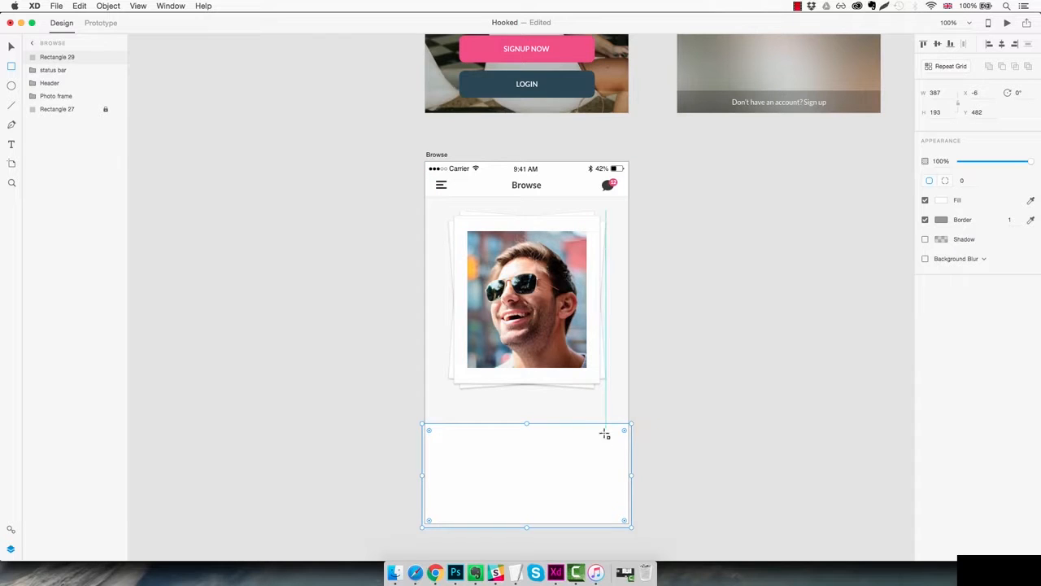
pyautogui.click(943, 221)
pyautogui.moveTo(847, 174); pyautogui.dragTo(798, 163)
pyautogui.click(796, 162)
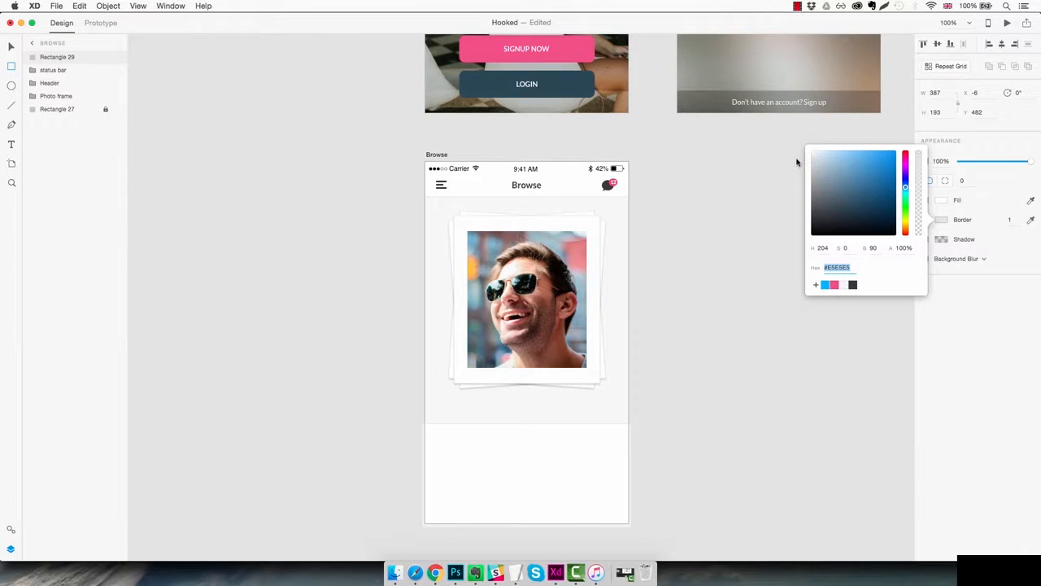
pyautogui.click(796, 163)
pyautogui.click(796, 163)
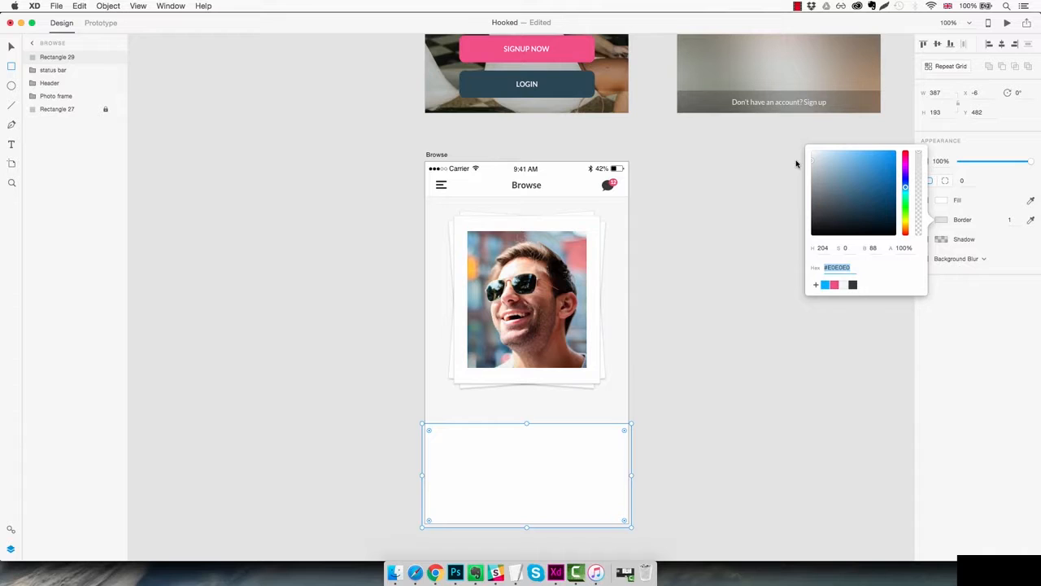
pyautogui.click(688, 444)
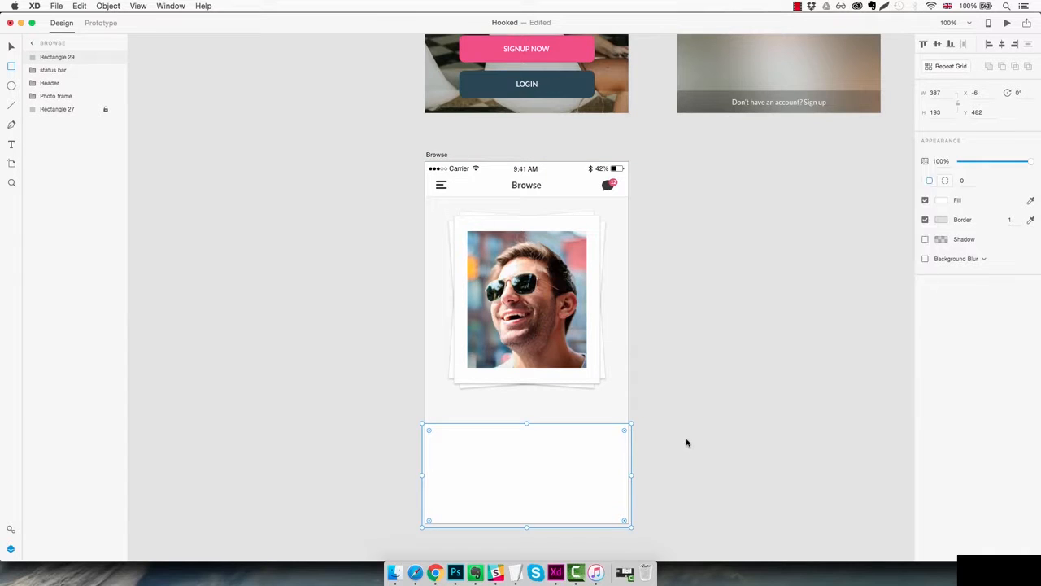
pyautogui.click(689, 443)
# Draw a vertical guide line about 79 high at the artboard's horizontal centre, crossing the upper edge of the bottom rectangle
pyautogui.press('z')
pyautogui.click(533, 464)
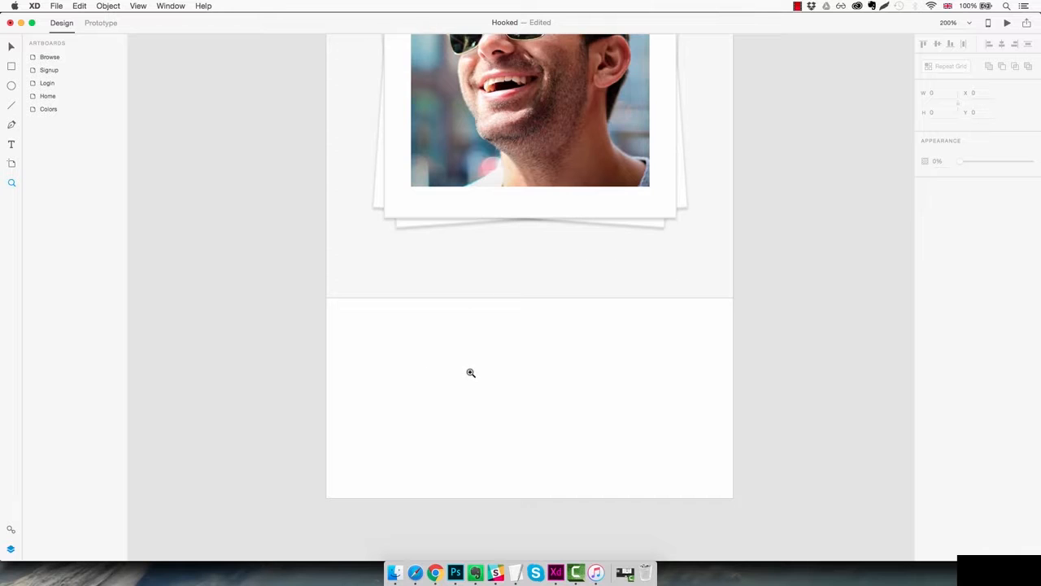
pyautogui.click(14, 106)
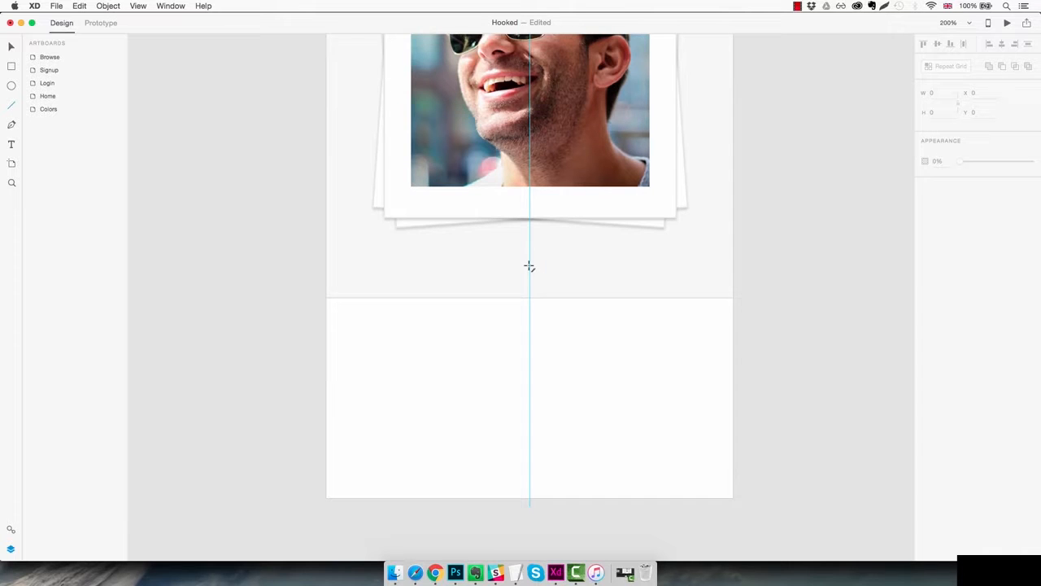
pyautogui.moveTo(530, 266); pyautogui.dragTo(548, 352)
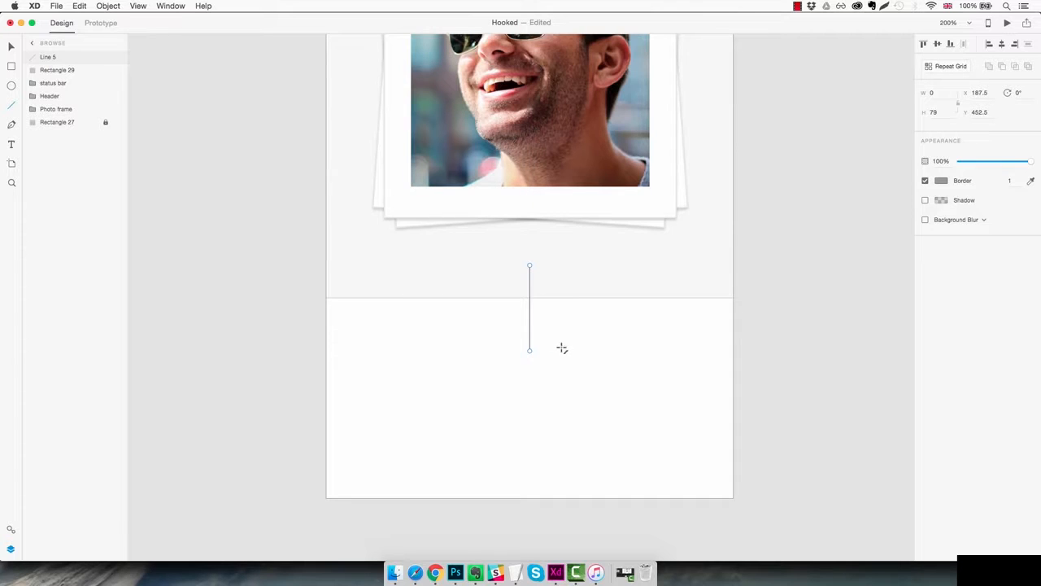
pyautogui.press('v')
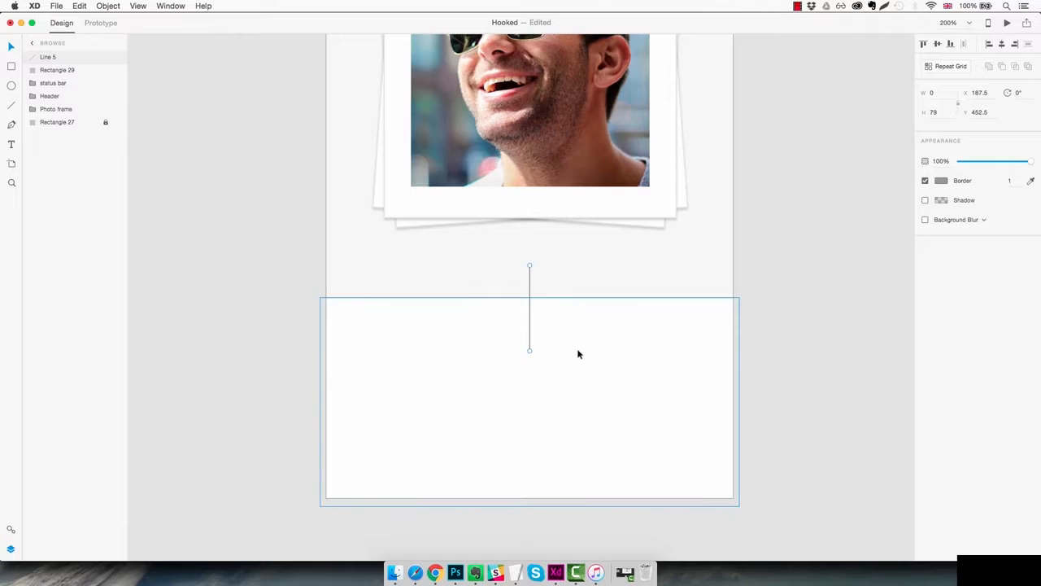
# Lower the upper edge of the bottom rectangle to make it about 175 high
pyautogui.click(577, 350)
pyautogui.moveTo(530, 297); pyautogui.dragTo(532, 318)
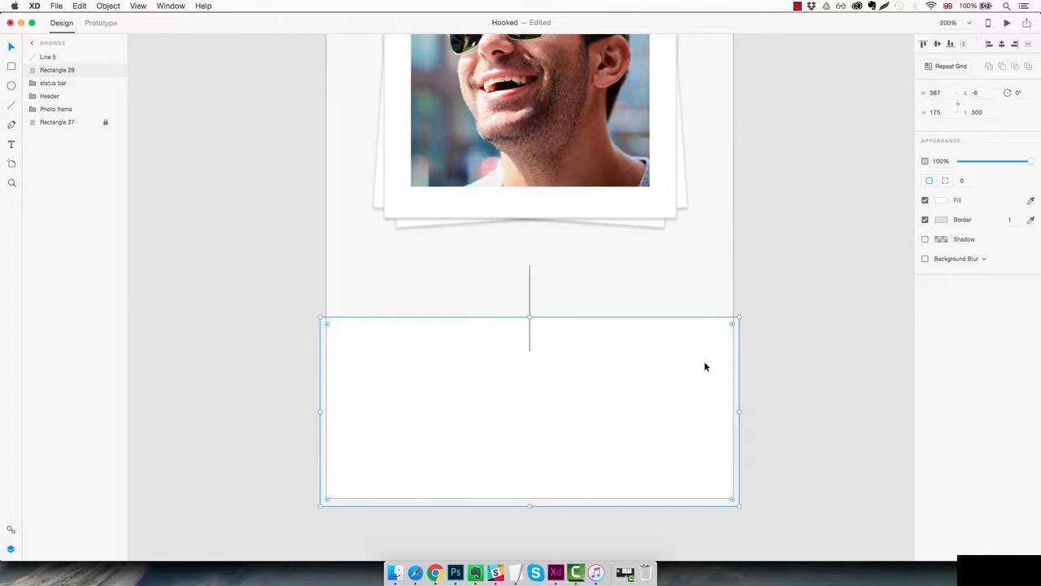
pyautogui.click(604, 312)
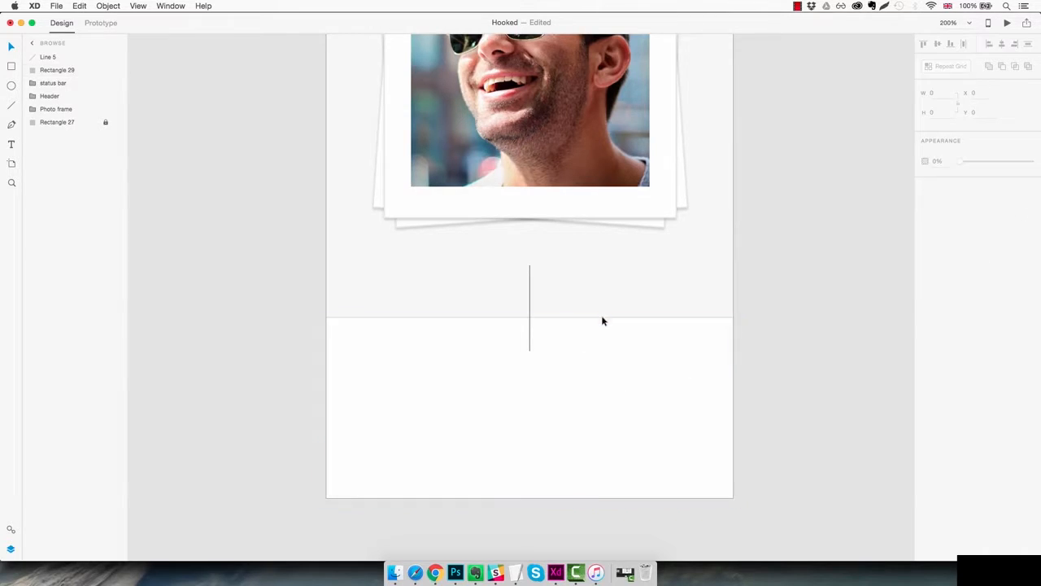
# Add an anchor point at the middle of the rectangle's upper edge, raise it to about Y 454.5 and make it a smooth curve
pyautogui.click(589, 402)
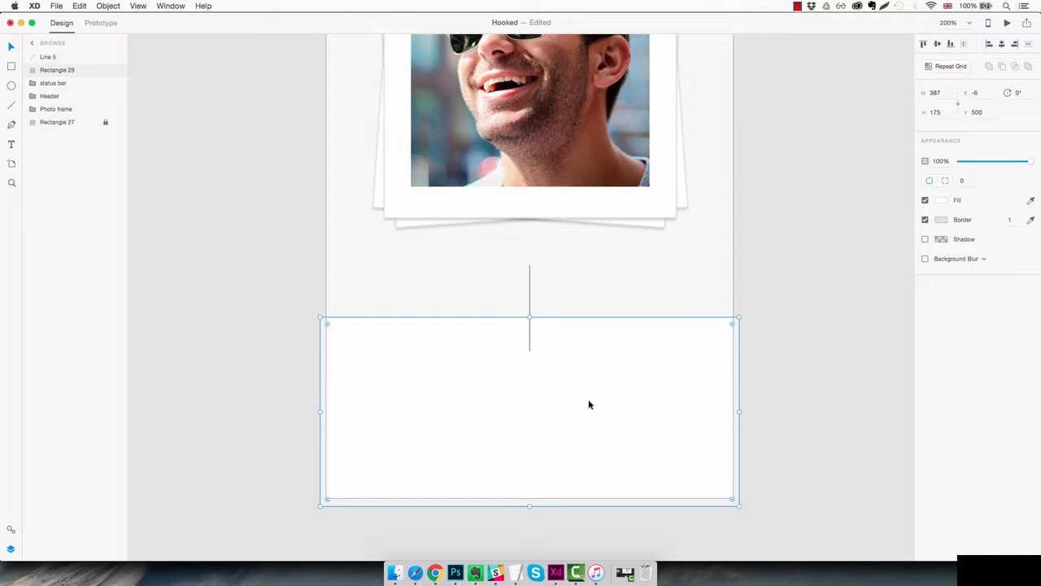
pyautogui.doubleClick(457, 396)
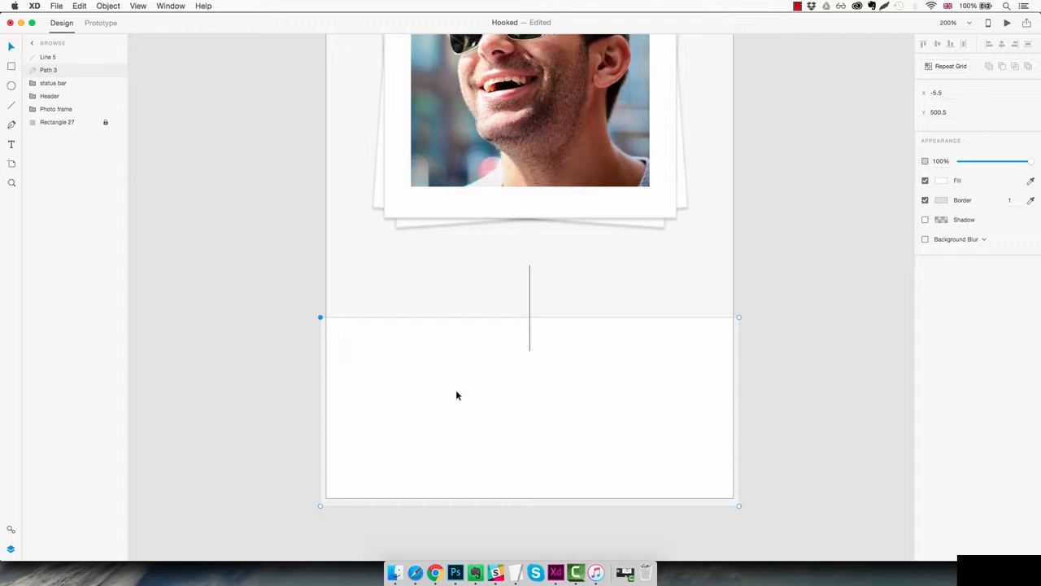
pyautogui.moveTo(322, 319); pyautogui.dragTo(301, 309)
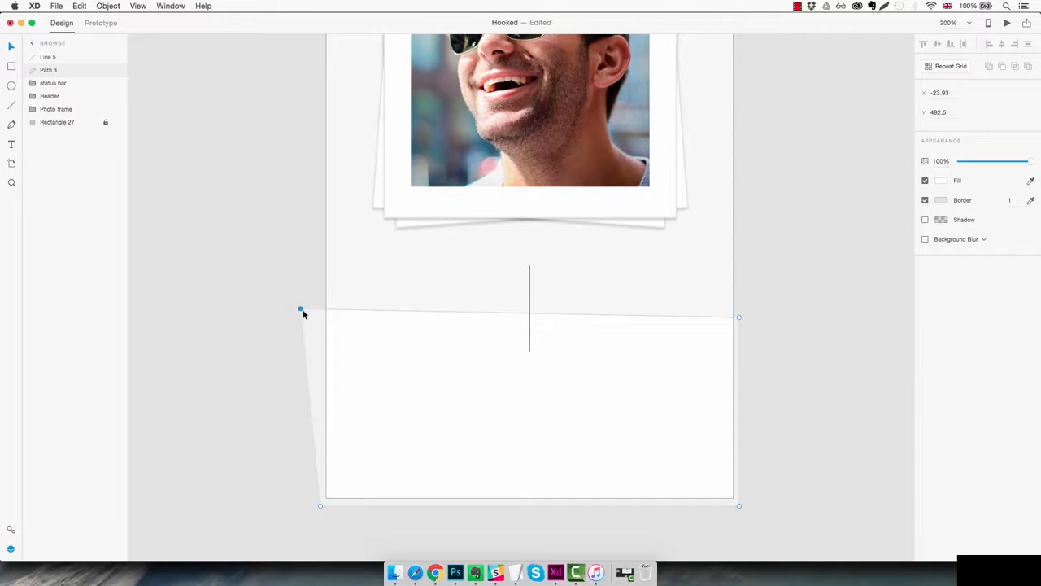
pyautogui.press('super+z')
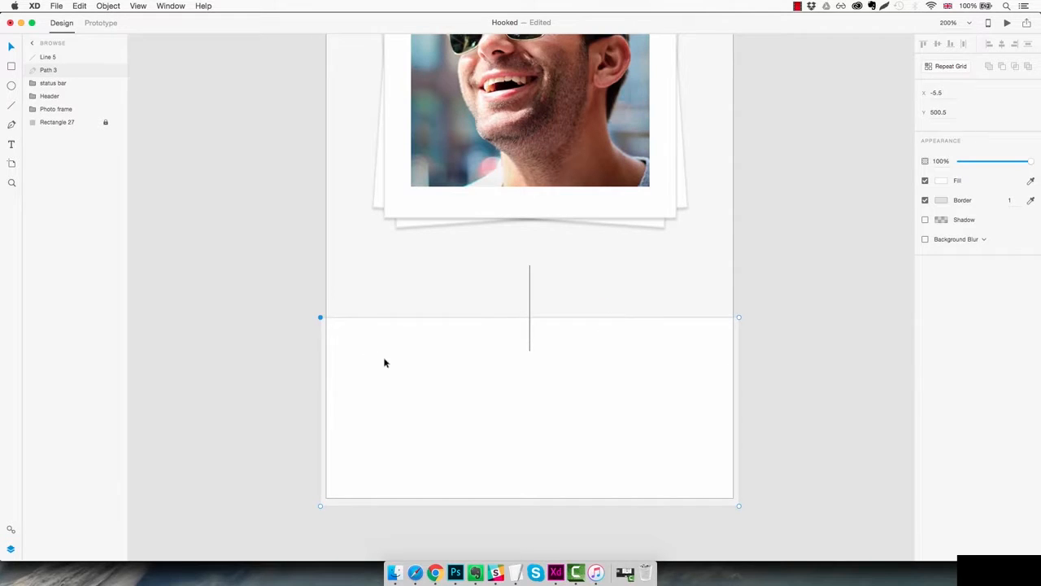
pyautogui.click(530, 319)
pyautogui.moveTo(530, 319); pyautogui.dragTo(530, 269)
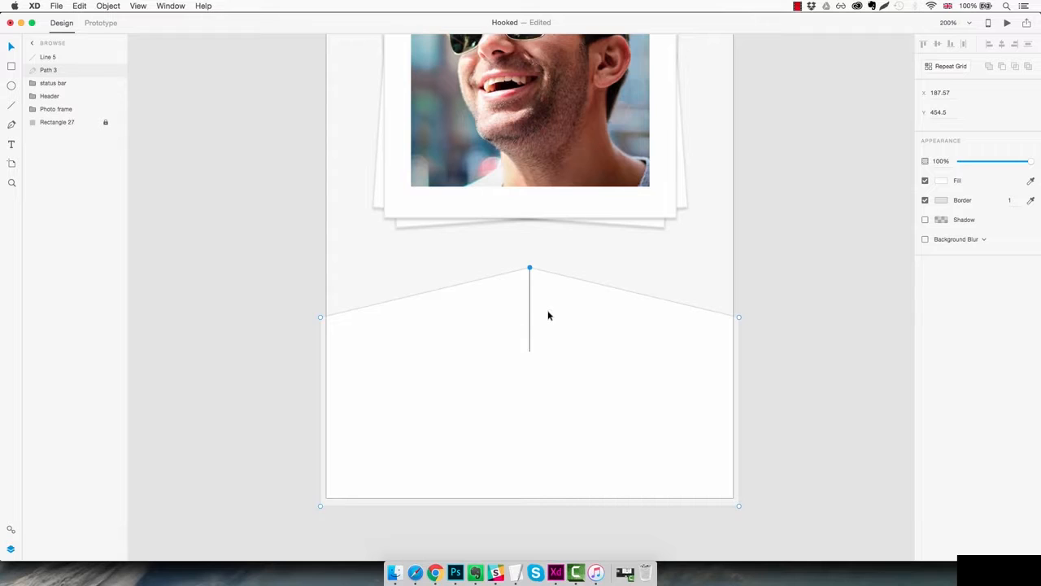
pyautogui.doubleClick(529, 269)
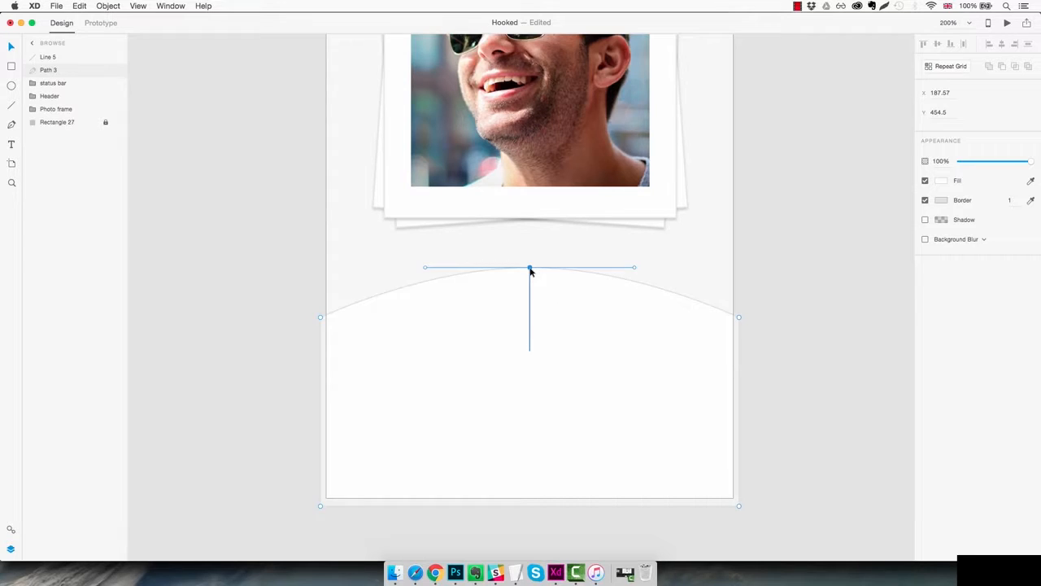
pyautogui.click(758, 326)
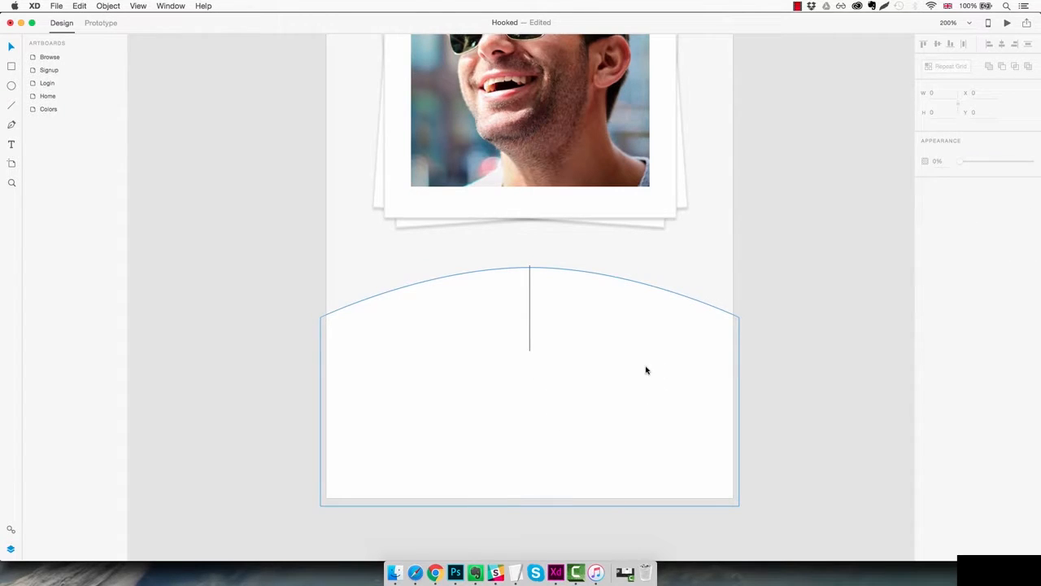
# Lock the curved white shape and delete the vertical guide line at its centre
pyautogui.click(639, 381)
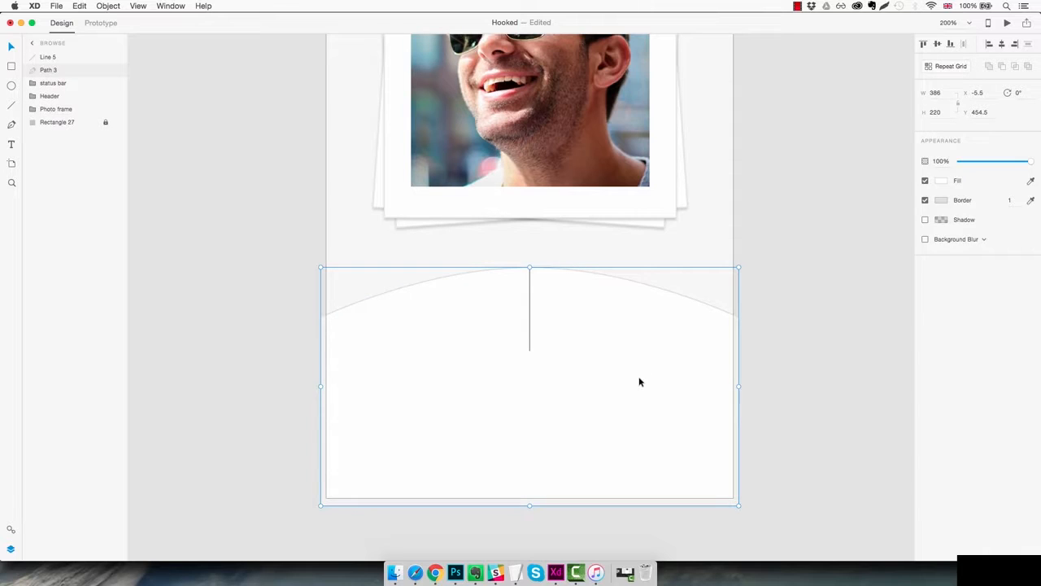
pyautogui.press('super+l')
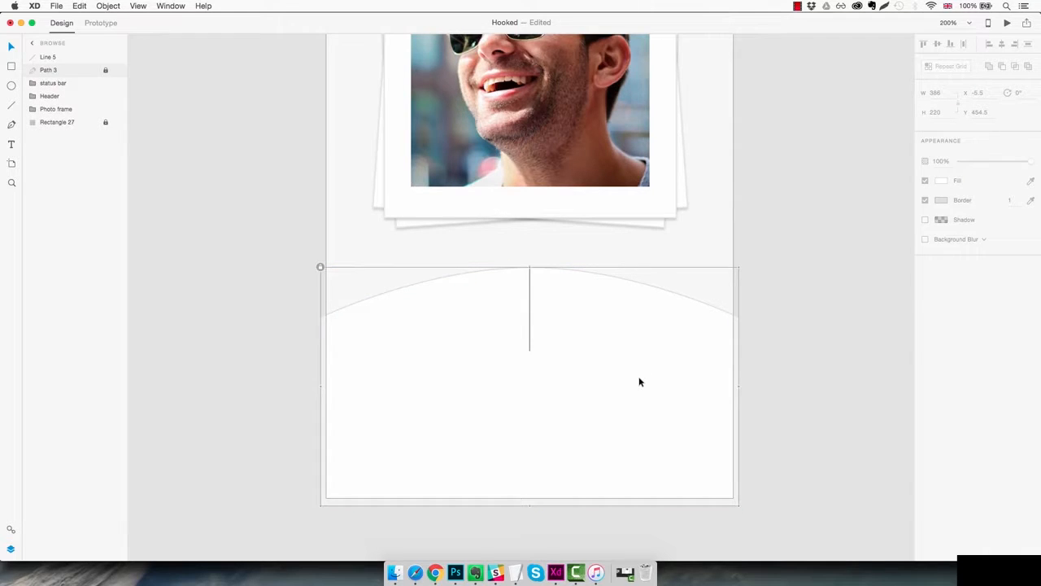
pyautogui.moveTo(560, 303); pyautogui.dragTo(515, 360)
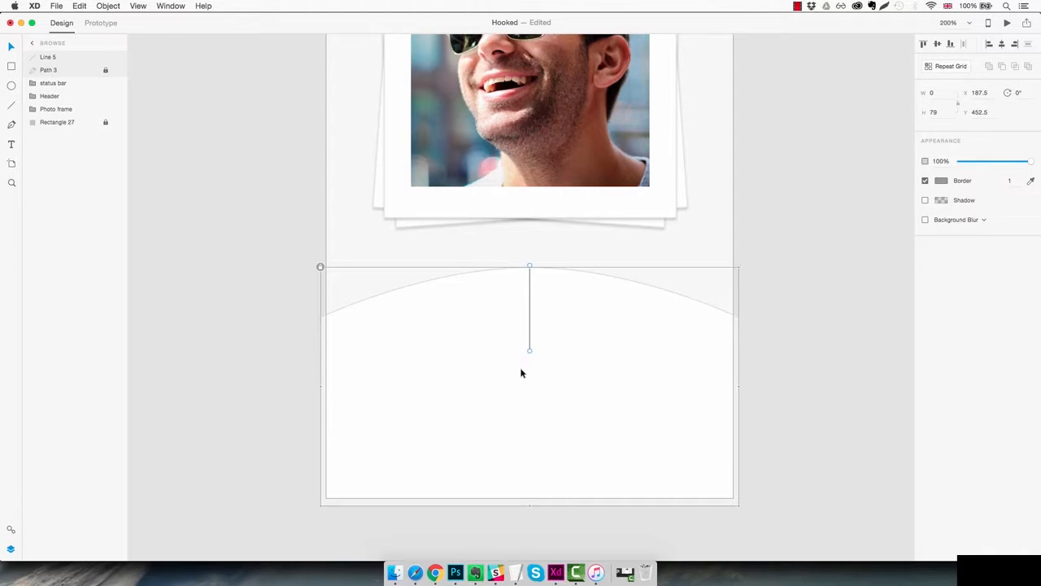
pyautogui.press('Delete')
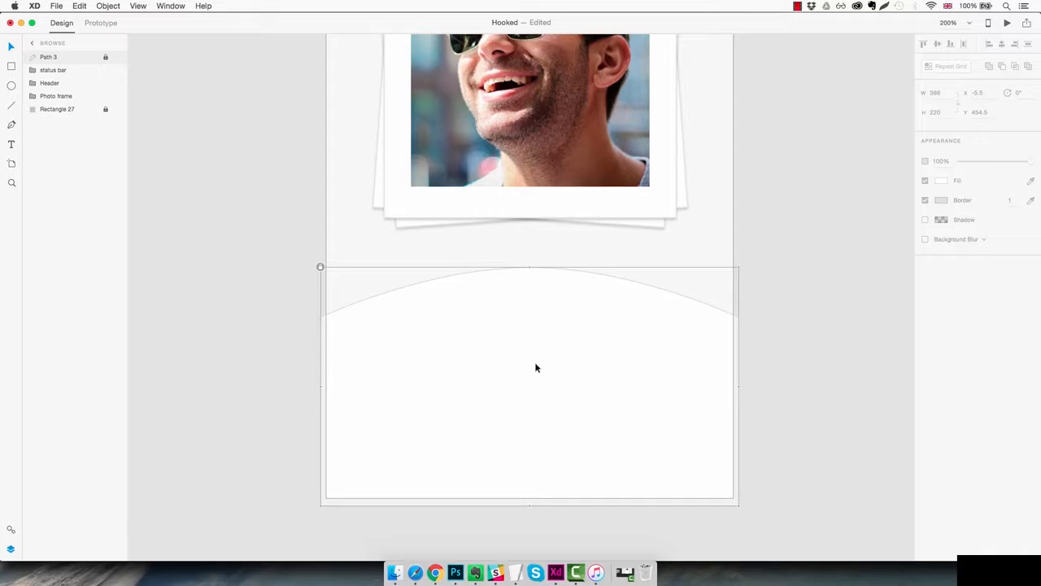
# Rename the locked curved shape's layer Content section
pyautogui.doubleClick(51, 57)
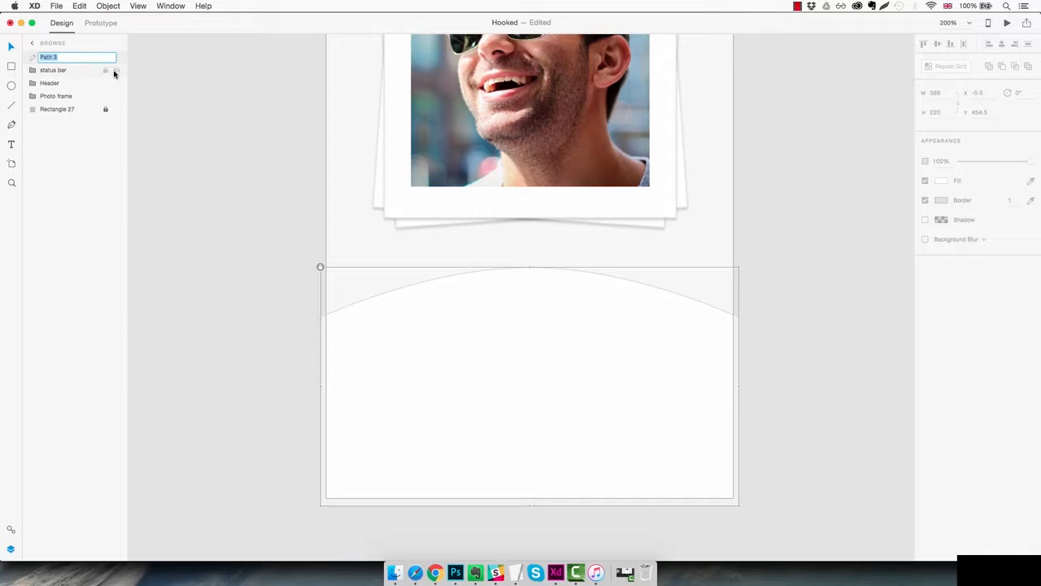
pyautogui.write('Content section')
pyautogui.press('Return')
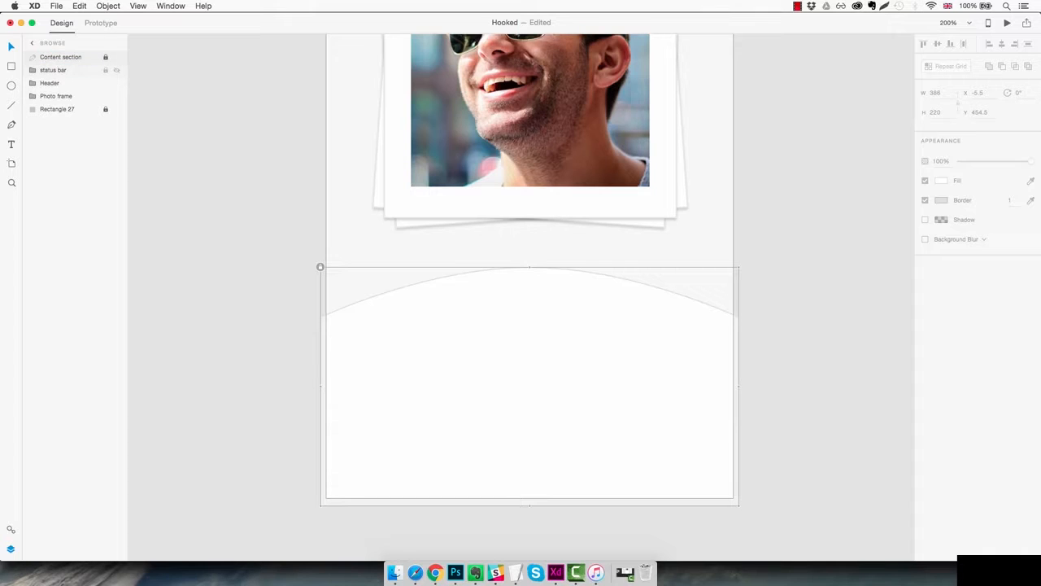
pyautogui.click(773, 313)
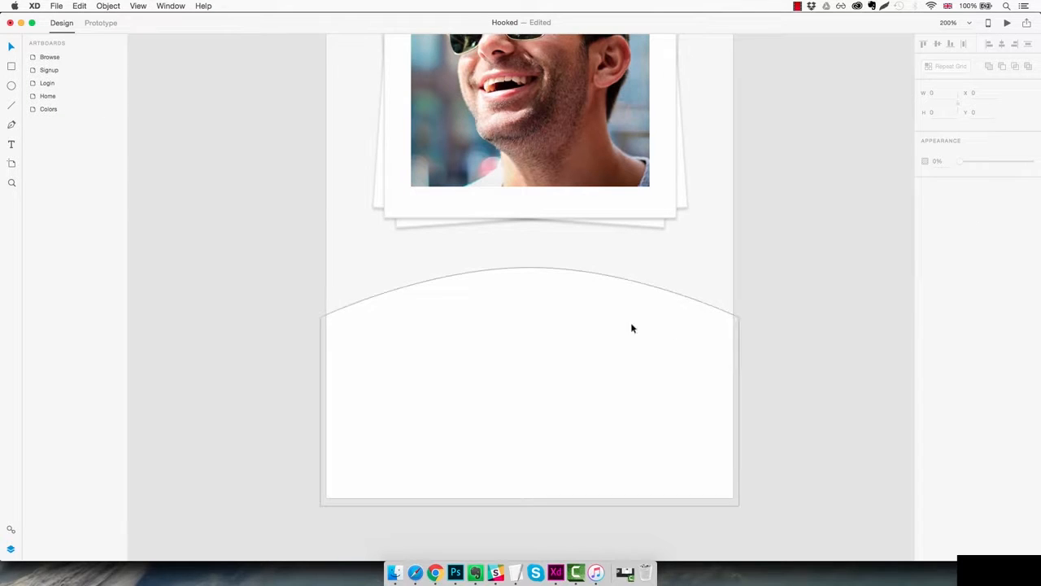
# Add a text with the profile's first name just below the peak of the curved section
pyautogui.press('t')
pyautogui.click(470, 313)
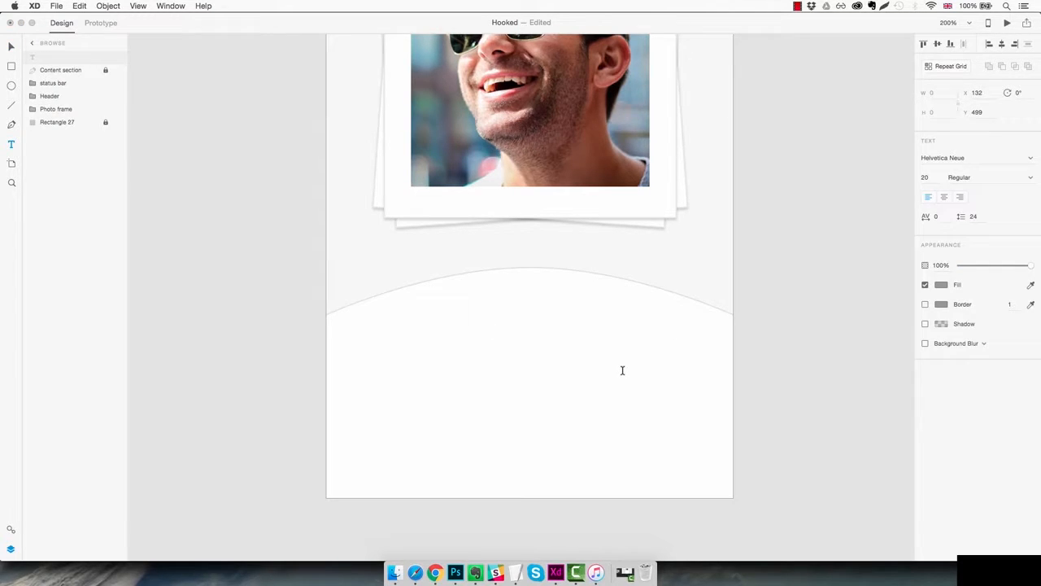
pyautogui.write('Benjamin')
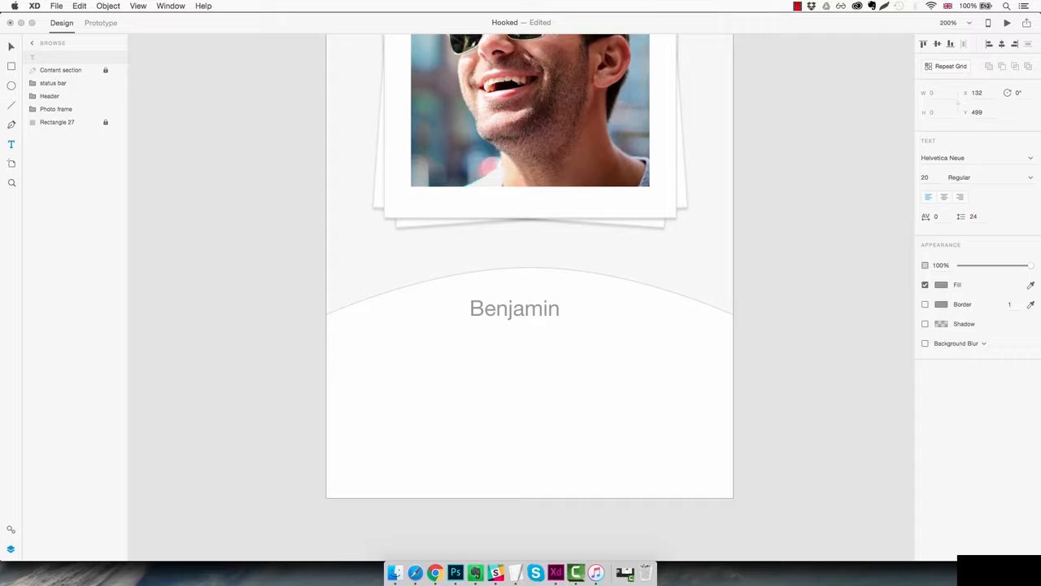
pyautogui.press('Escape')
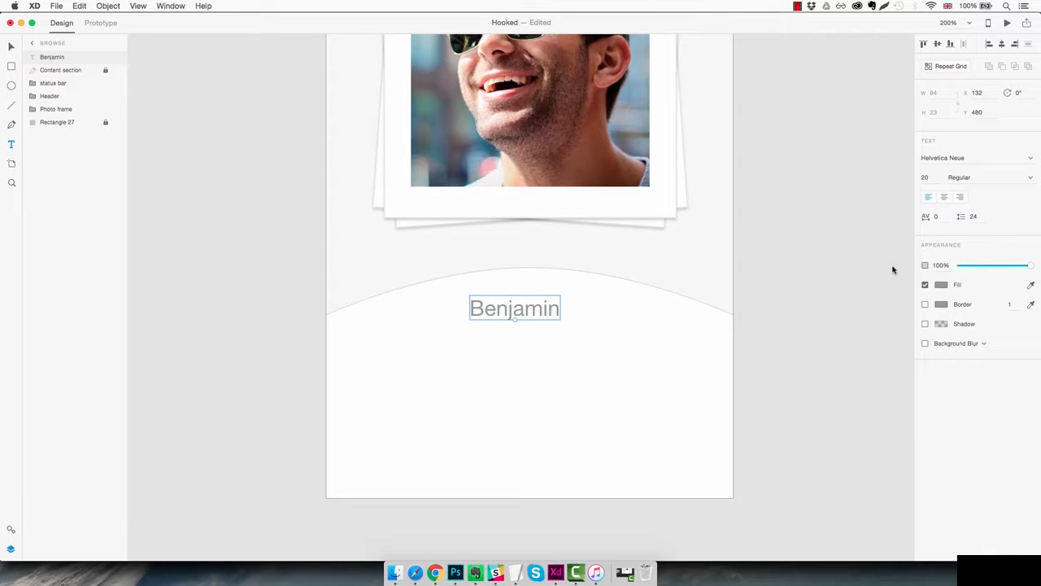
# Set the profile name's font to Lato Light at size 25
pyautogui.click(970, 157)
pyautogui.write('Lato')
pyautogui.press('Return')
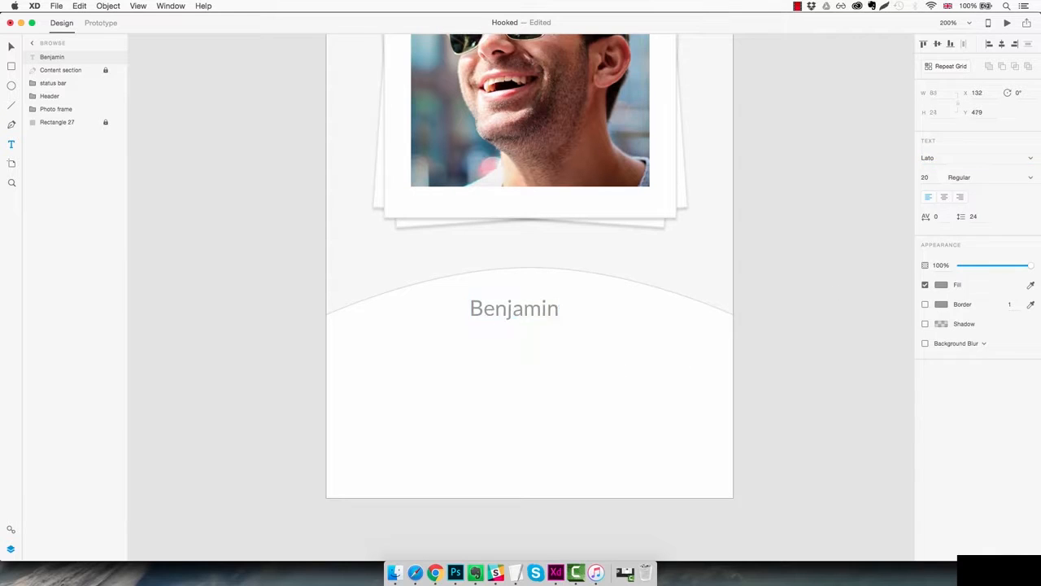
pyautogui.click(934, 177)
pyautogui.press('Up')
pyautogui.press('Up')
pyautogui.press('Up')
pyautogui.press('Up')
pyautogui.press('Up')
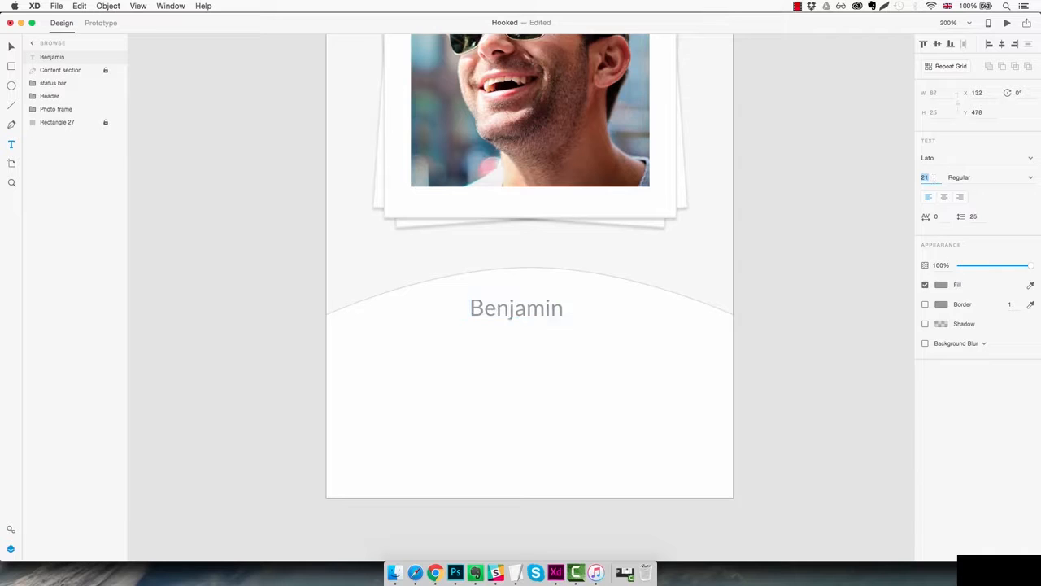
pyautogui.click(1030, 179)
pyautogui.click(971, 207)
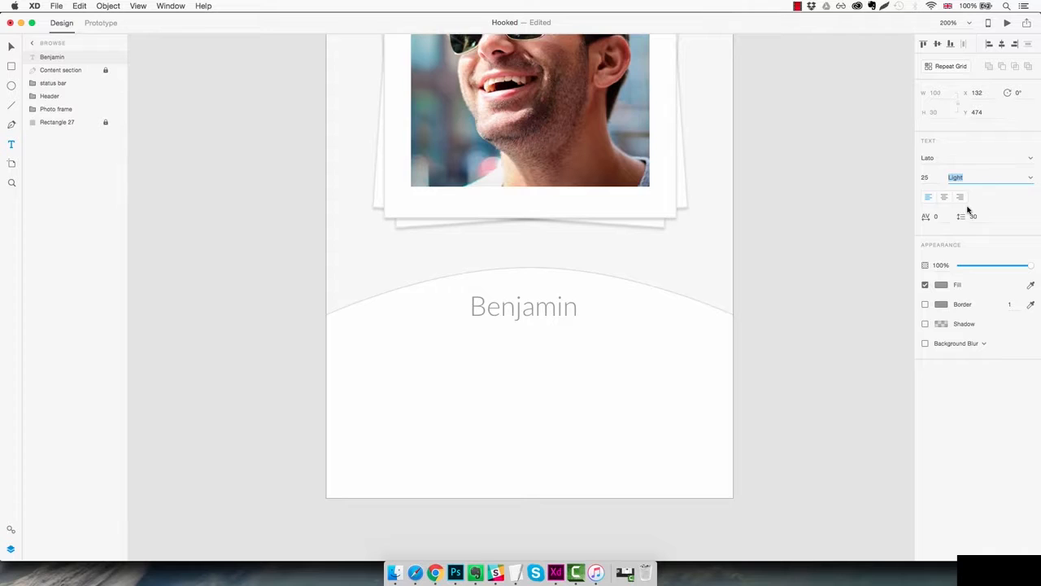
# Change the profile name's fill colour to dark grey #383838
pyautogui.click(941, 284)
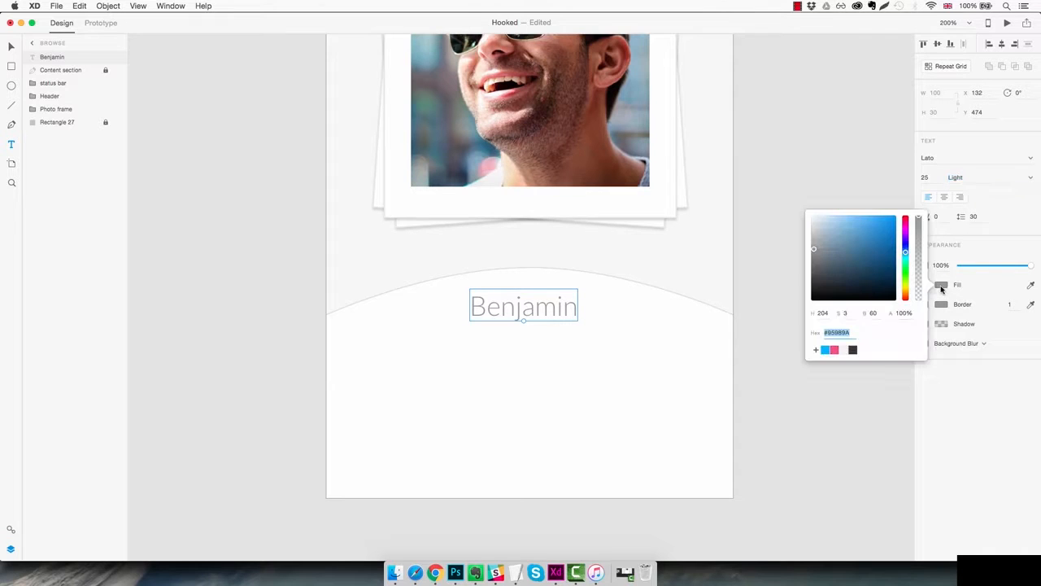
pyautogui.click(852, 349)
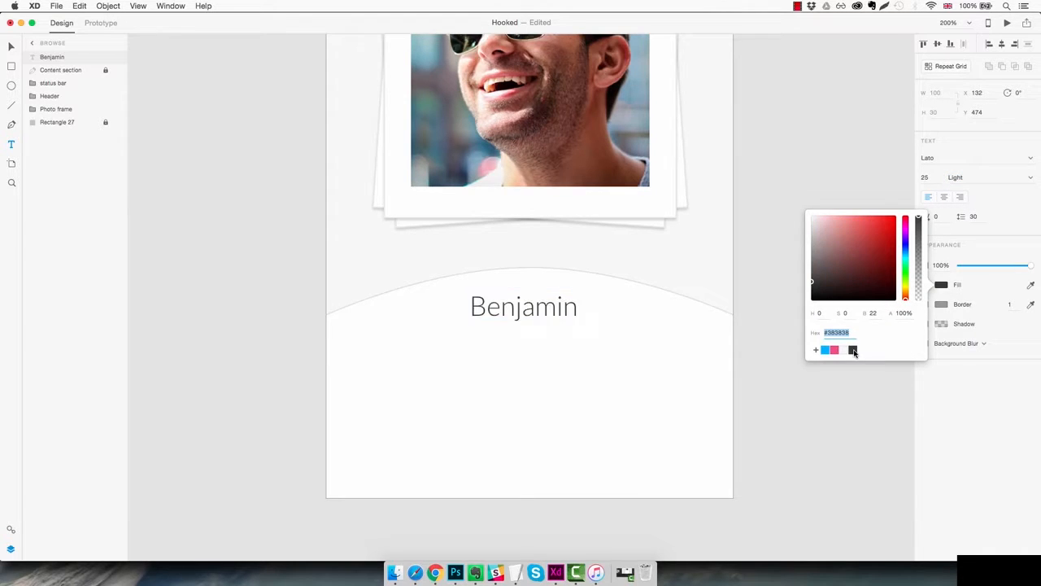
pyautogui.click(573, 319)
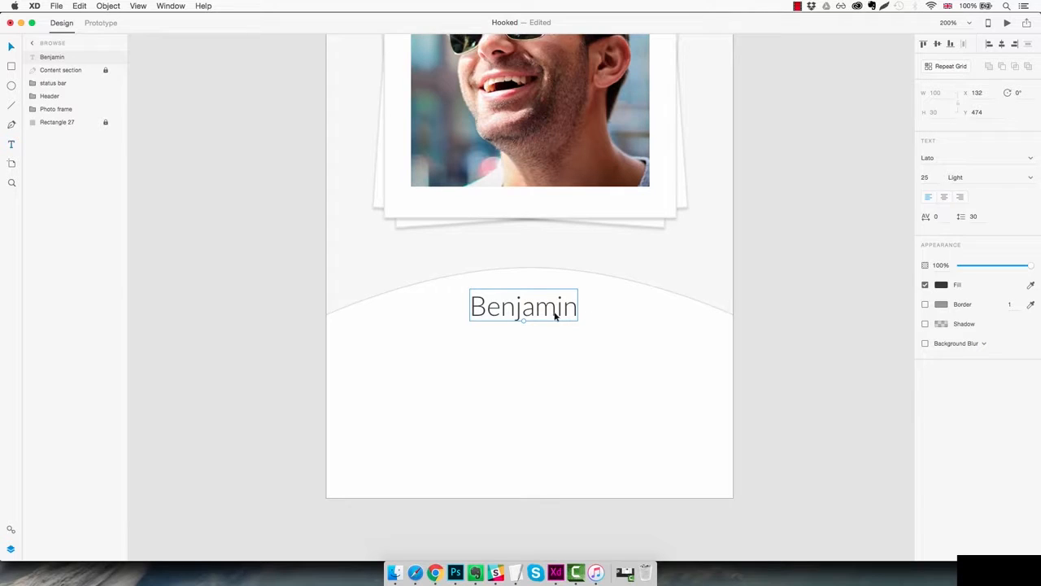
# Centre the profile name horizontally and place a duplicate of it at size 13 just below
pyautogui.moveTo(556, 317); pyautogui.dragTo(530, 334)
pyautogui.press('alt')
pyautogui.press('super+z')
pyautogui.click(926, 176)
pyautogui.press('Down')
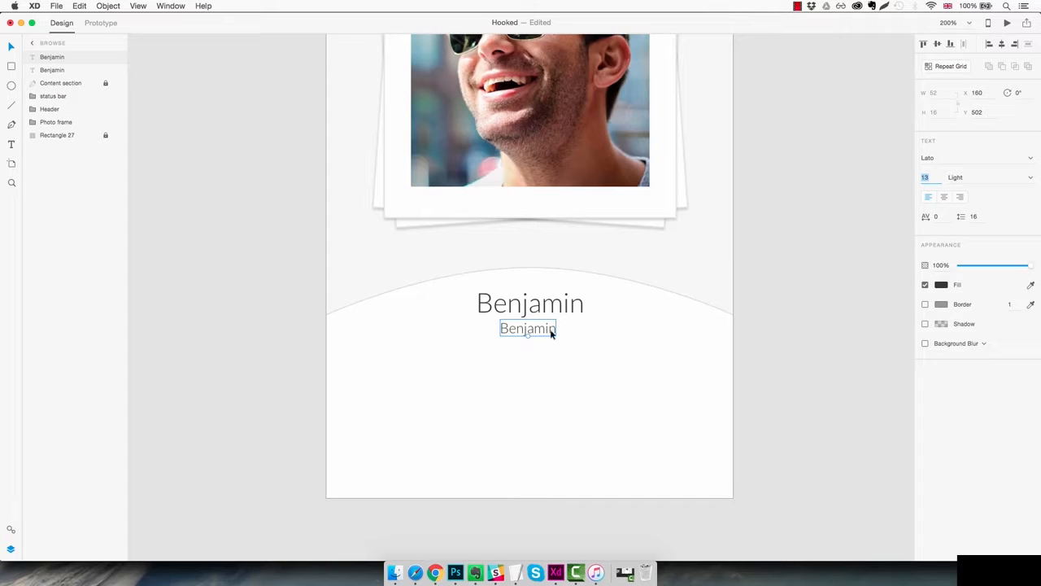
pyautogui.press('Return')
# Replace the small duplicate's text with "28 yrs old • 1.2km away"
pyautogui.doubleClick(510, 327)
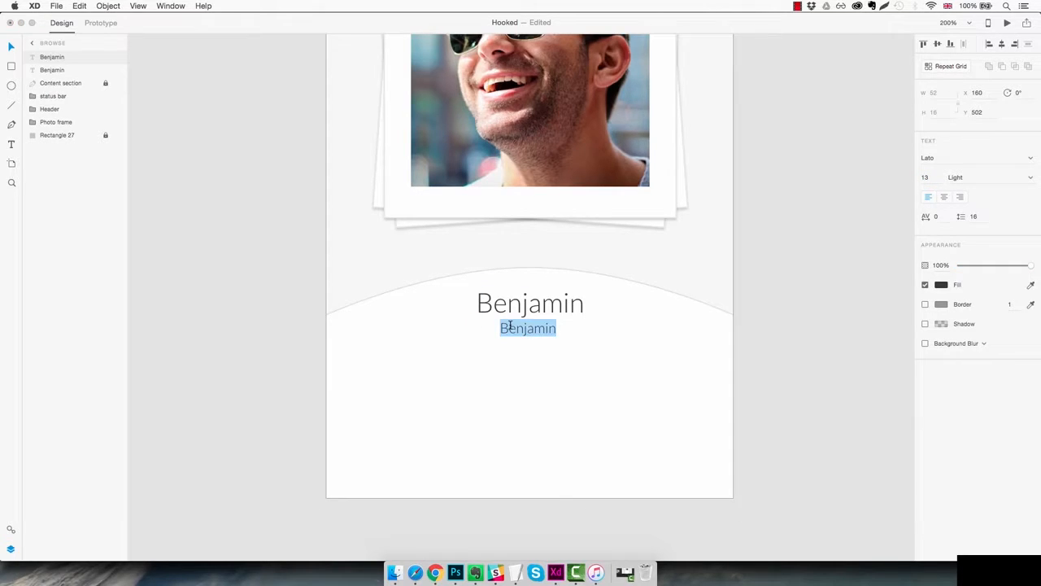
pyautogui.write('28')
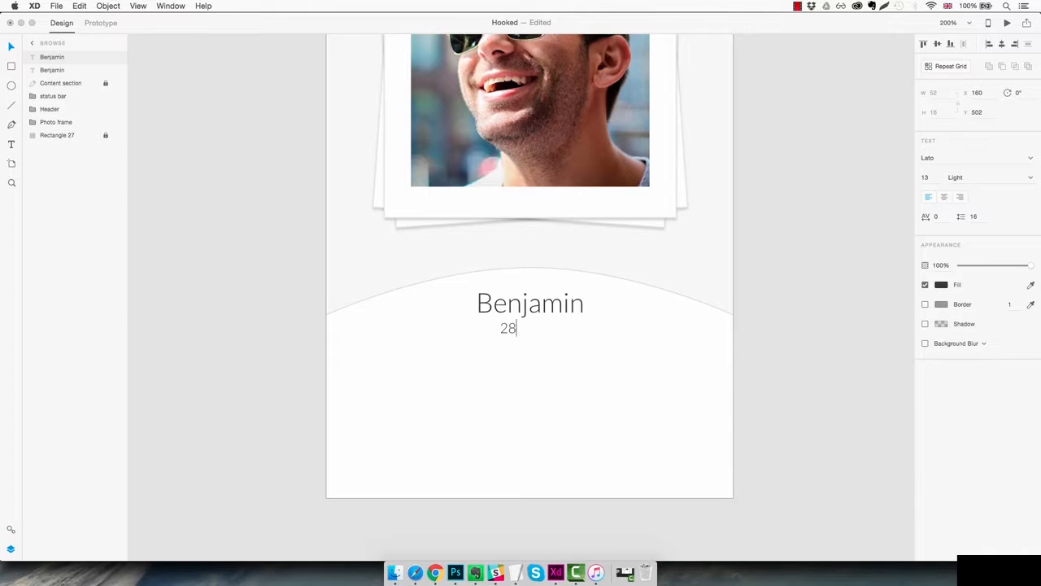
pyautogui.write(' yrs old • 1.2km away')
pyautogui.press('Escape')
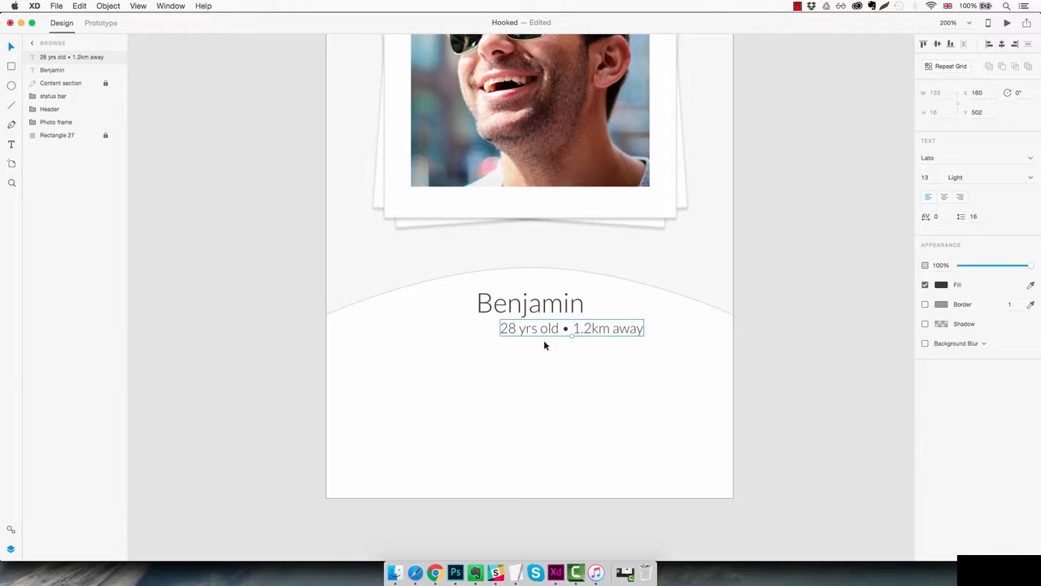
# Centre the age and distance line under the profile name and reduce its opacity slightly
pyautogui.moveTo(621, 332); pyautogui.dragTo(578, 333)
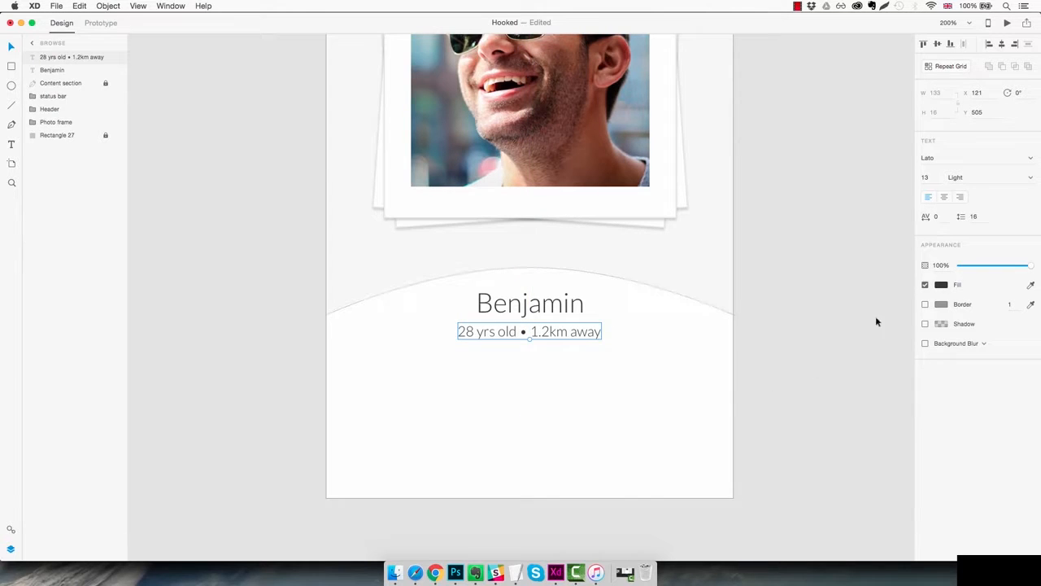
pyautogui.moveTo(1031, 266); pyautogui.dragTo(1018, 269)
pyautogui.click(653, 400)
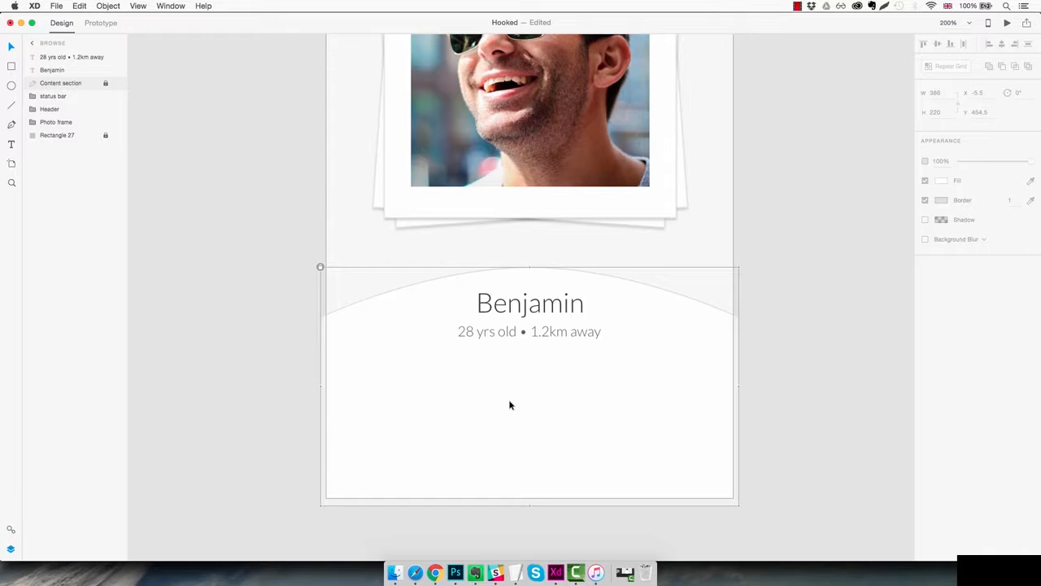
# Draw a circle about 78 px across in the left half of the content section, below the profile text
pyautogui.press('e')
pyautogui.moveTo(397, 393); pyautogui.dragTo(491, 480)
pyautogui.moveTo(449, 446); pyautogui.dragTo(444, 420)
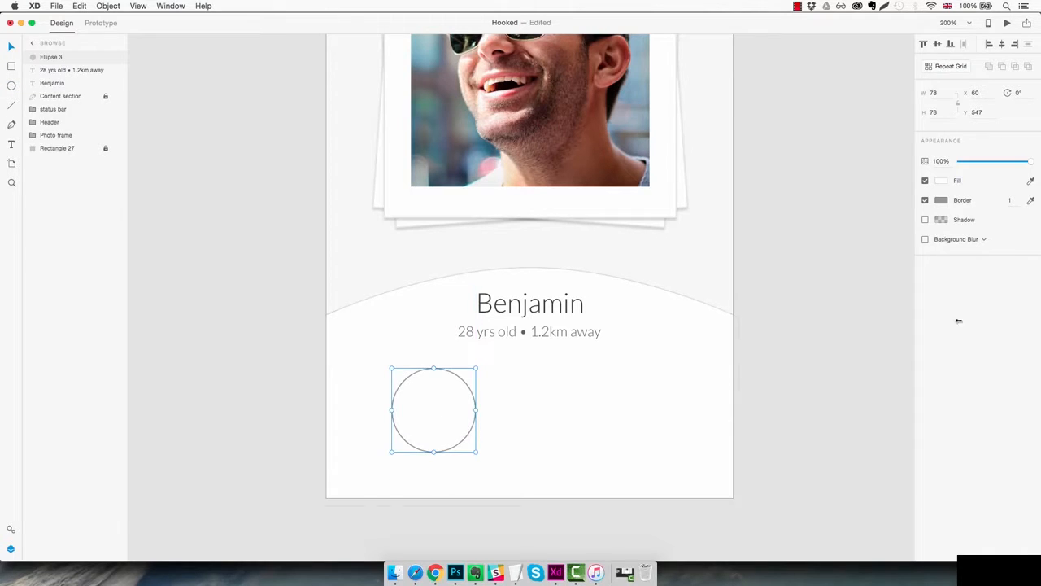
# Fill the circle with the grey secondary colour sampled from the Colors artboard
pyautogui.click(943, 181)
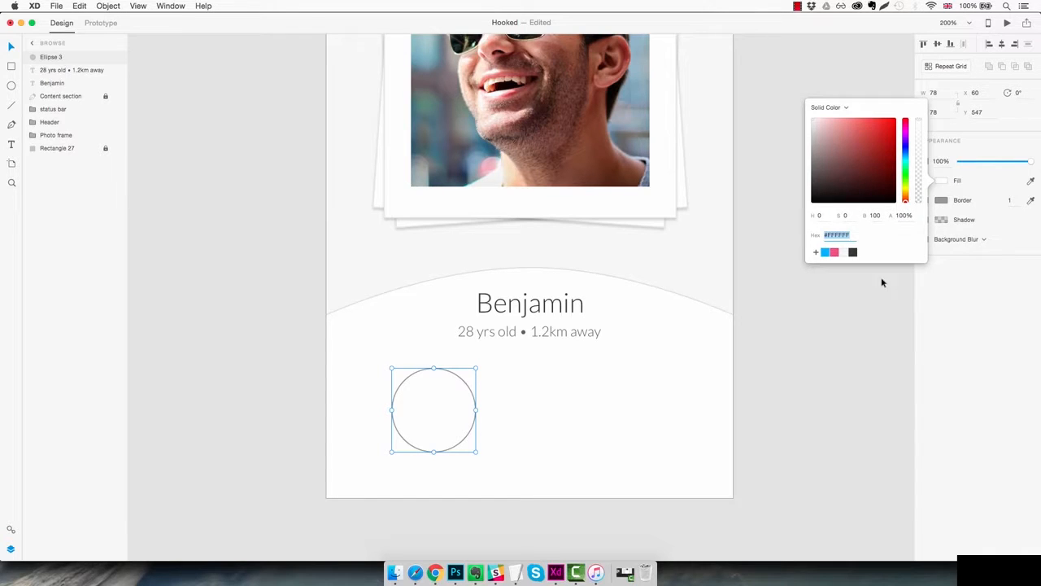
pyautogui.click(819, 330)
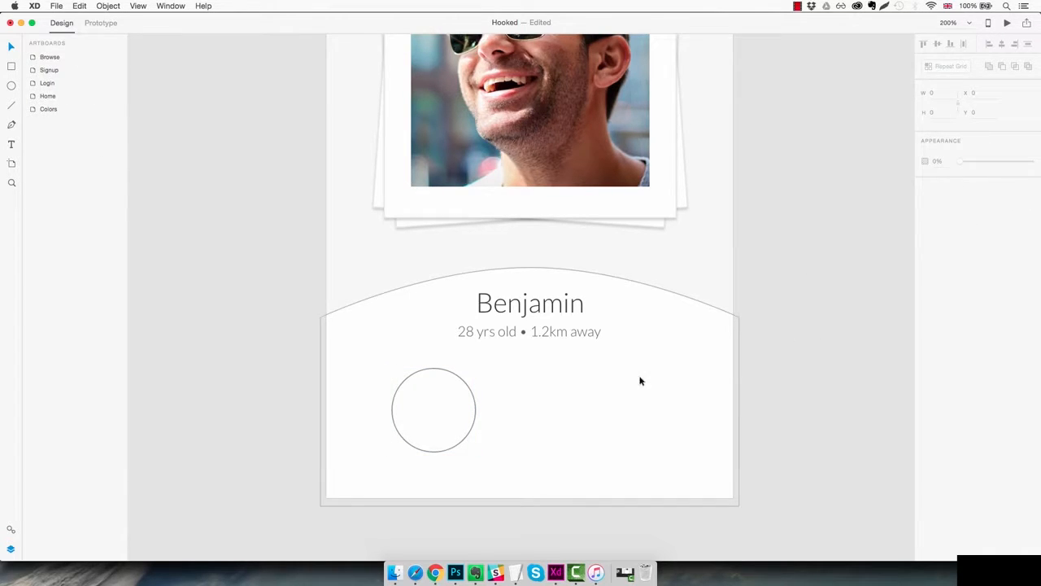
pyautogui.press('super+0')
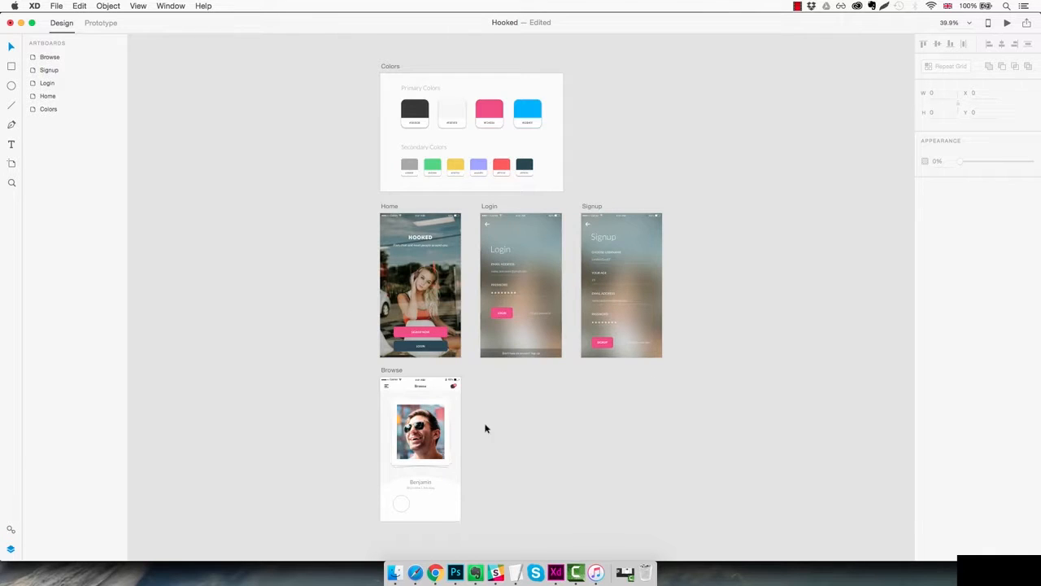
pyautogui.click(401, 505)
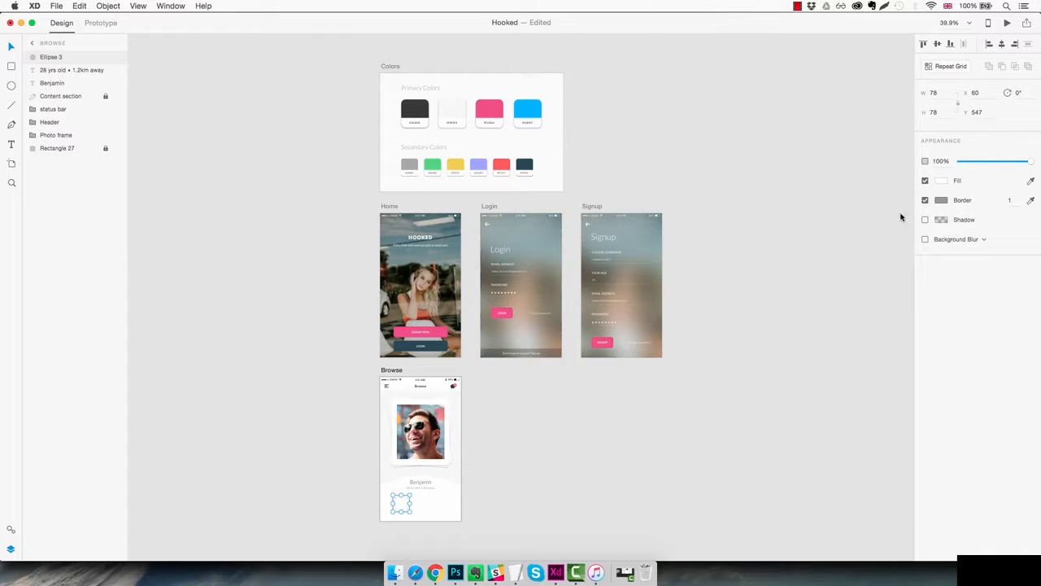
pyautogui.click(1031, 181)
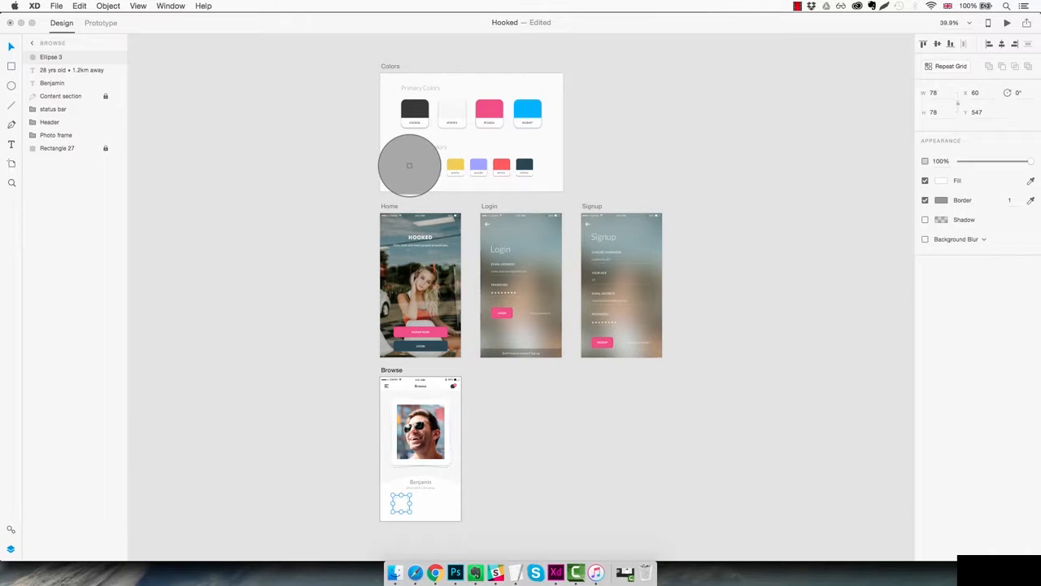
pyautogui.click(409, 165)
# Remove the border from the grey circle on the Browse artboard
pyautogui.press('super+equal')
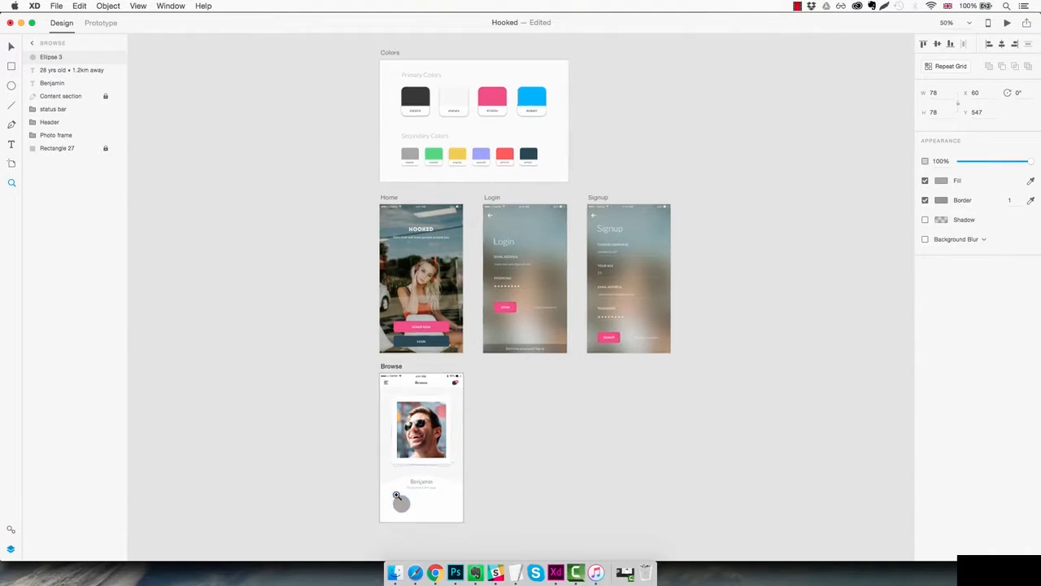
pyautogui.click(397, 495)
pyautogui.click(398, 495)
pyautogui.click(397, 496)
pyautogui.moveTo(480, 503); pyautogui.dragTo(470, 359)
pyautogui.click(462, 371)
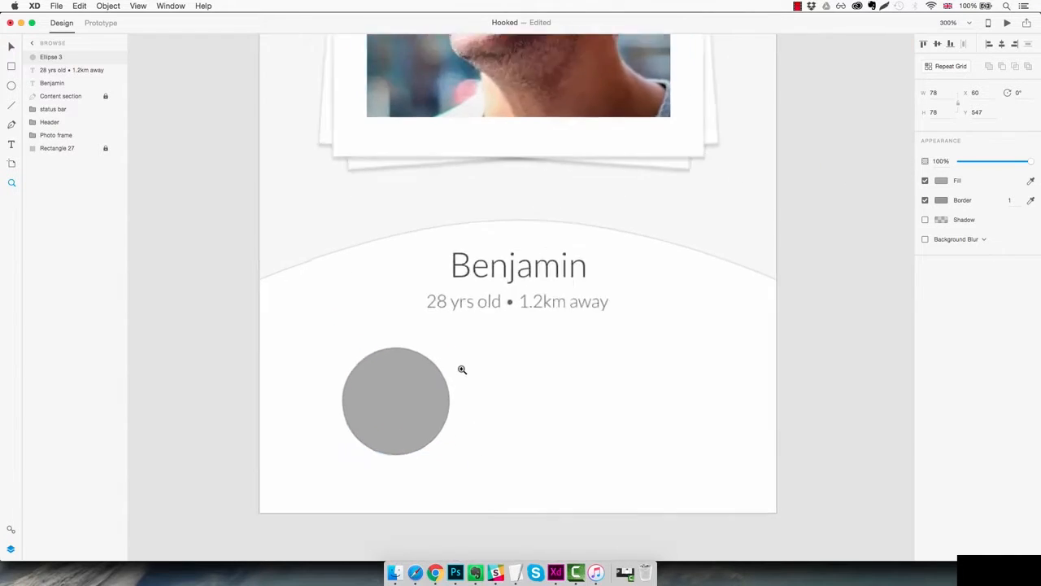
pyautogui.click(925, 202)
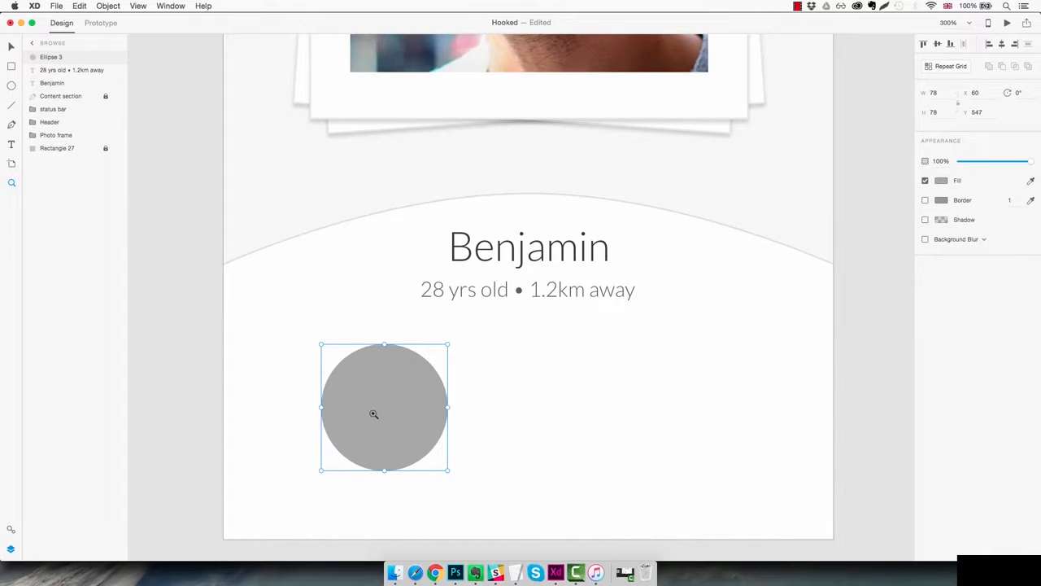
# Draw a narrow upright rectangle about 9 by 51 px on the empty pasteboard beside the Browse artboard
pyautogui.hscroll(-1, 367, 415)
pyautogui.moveTo(359, 419)
pyautogui.mouseDown()
pyautogui.moveTo(493, 379)
pyautogui.moveTo(602, 377)
pyautogui.mouseUp()
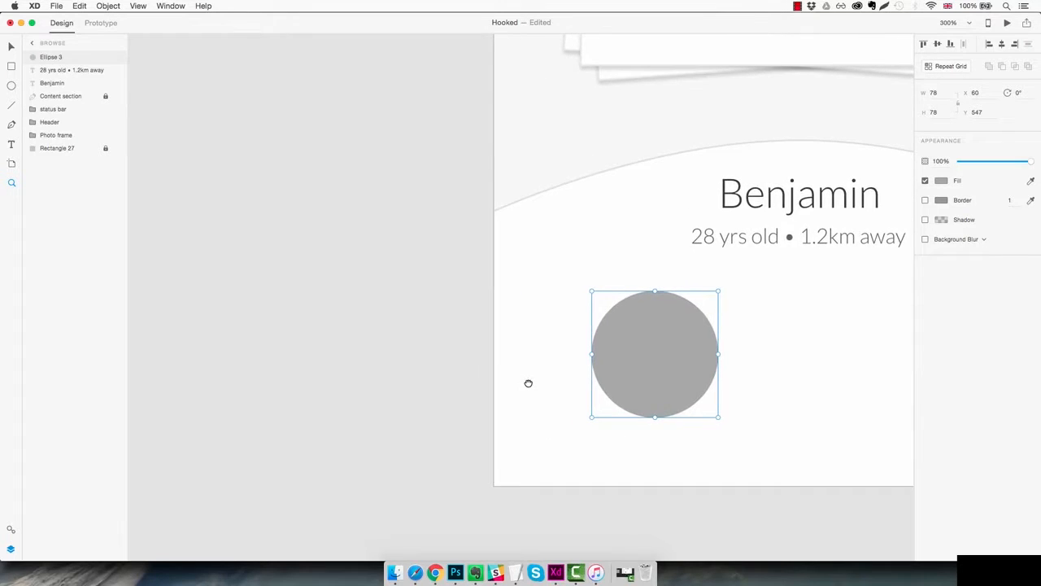
pyautogui.moveTo(528, 384); pyautogui.dragTo(628, 392)
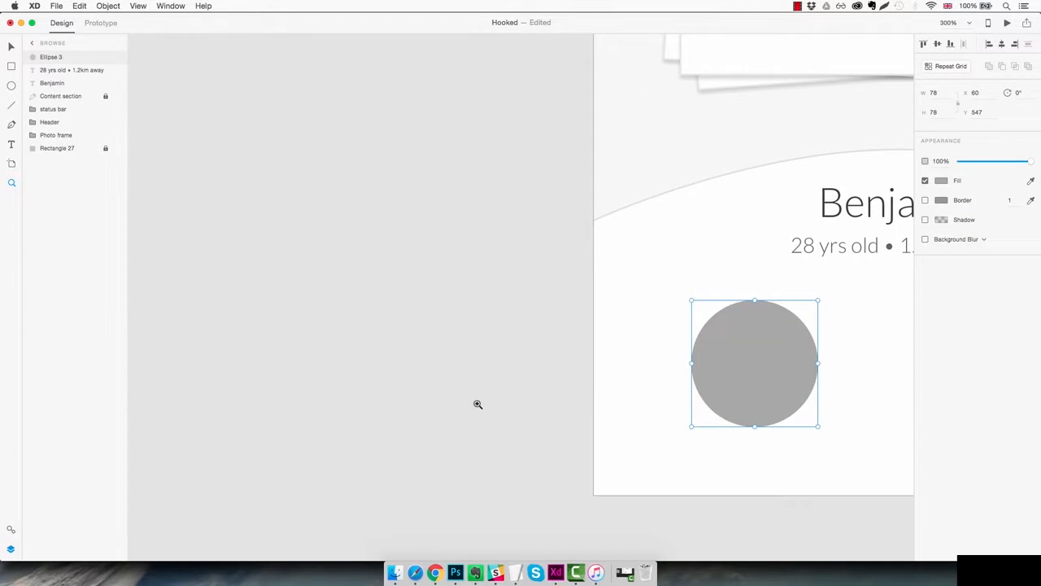
pyautogui.press('r')
pyautogui.moveTo(385, 339); pyautogui.dragTo(398, 423)
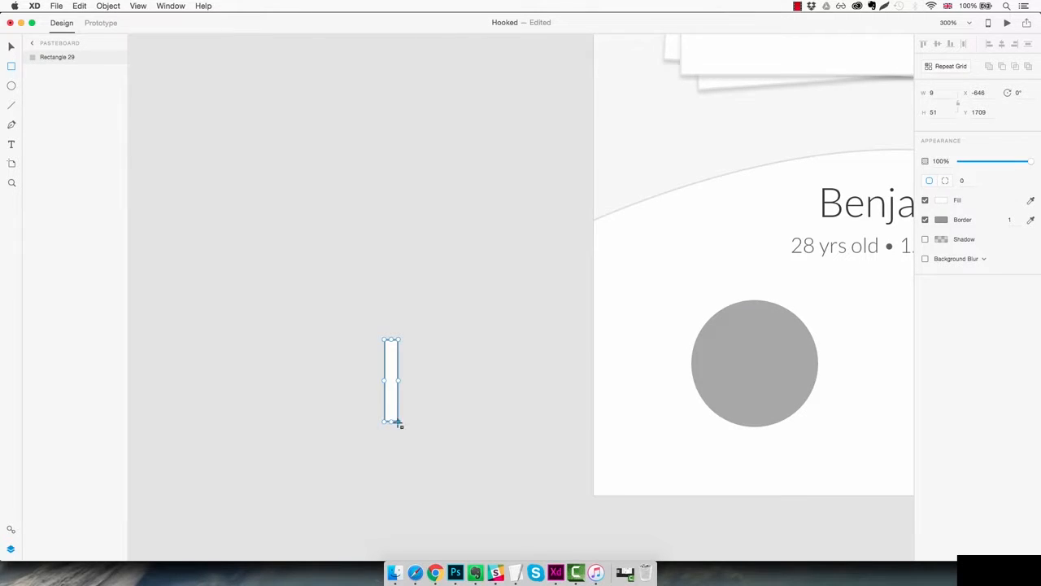
# Set the rectangle's height to 45 and corner radius to 9, and remove its border
pyautogui.click(944, 112)
pyautogui.write('49')
pyautogui.press('Return')
pyautogui.press('Down')
pyautogui.press('Down')
pyautogui.press('Tab')
pyautogui.write('8')
pyautogui.press('Return')
pyautogui.click(925, 220)
# Rotate the rounded bar to 45° and add a duplicate rotated to 315° so they form an X
pyautogui.moveTo(402, 338); pyautogui.dragTo(420, 358)
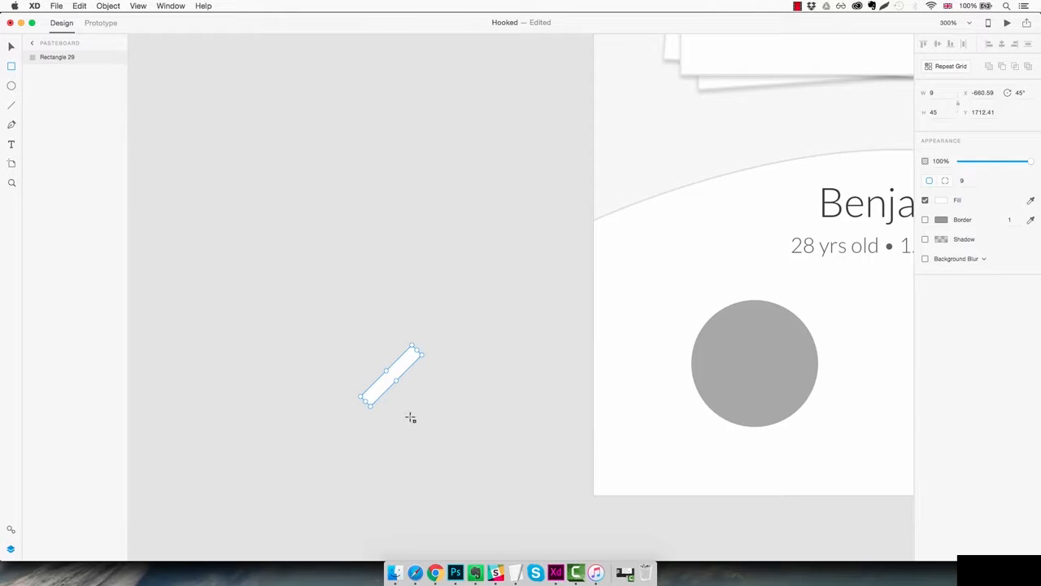
pyautogui.press('super+d')
pyautogui.moveTo(427, 354); pyautogui.dragTo(373, 334)
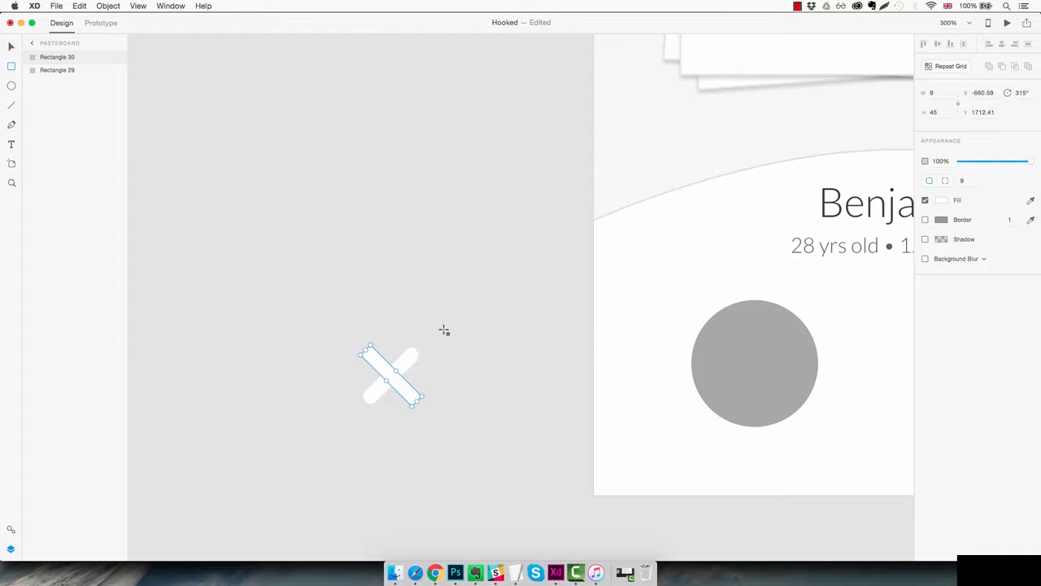
# Merge the two crossed bars into one union shape and centre the X on the grey circle
pyautogui.press('v')
pyautogui.moveTo(445, 326); pyautogui.dragTo(358, 416)
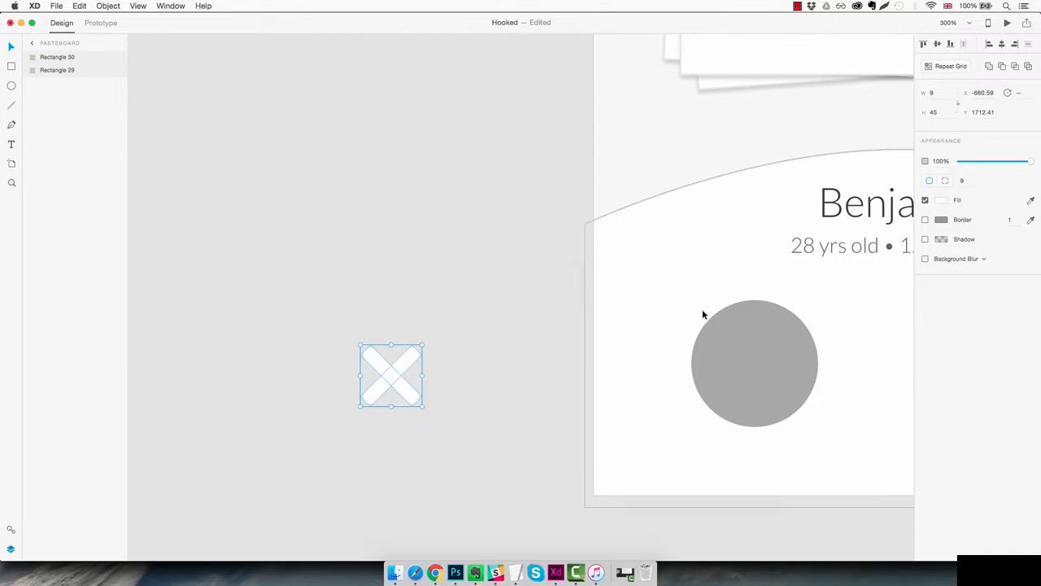
pyautogui.click(987, 67)
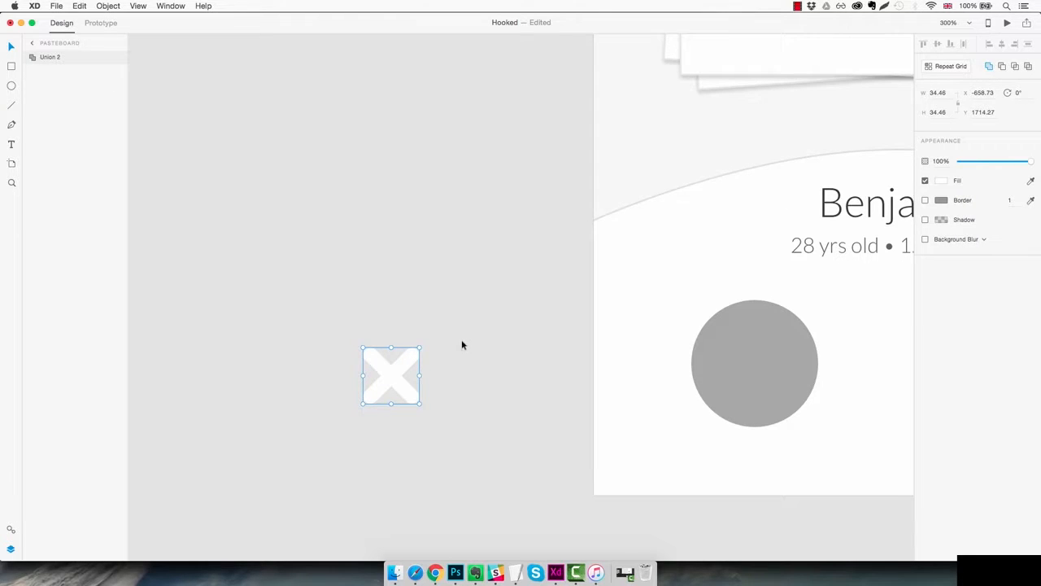
pyautogui.moveTo(386, 376); pyautogui.dragTo(758, 368)
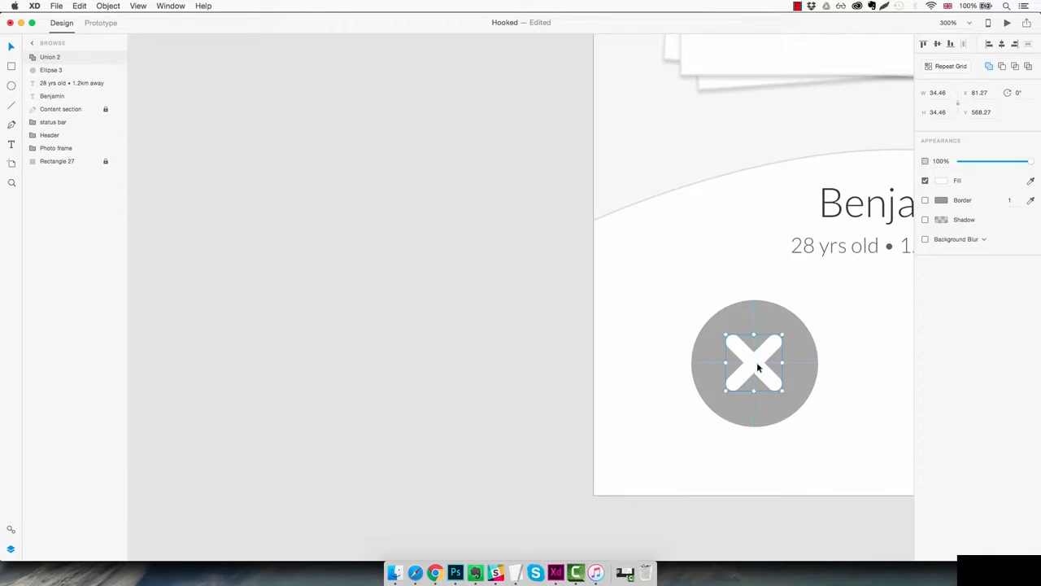
# Group the X with the grey circle and name the group Button1
pyautogui.moveTo(825, 396); pyautogui.dragTo(500, 416)
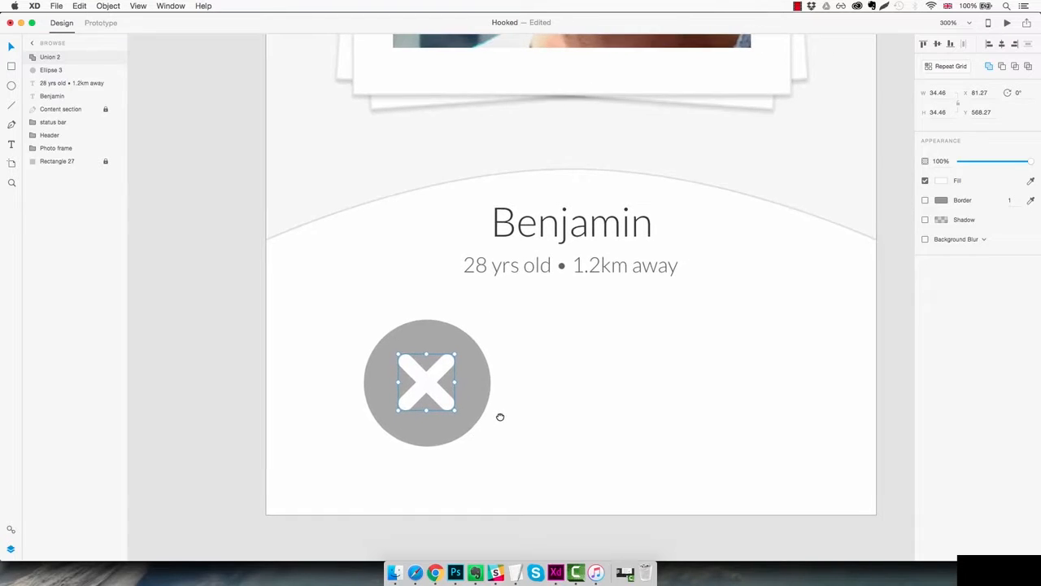
pyautogui.click(561, 401)
pyautogui.moveTo(517, 330); pyautogui.dragTo(382, 450)
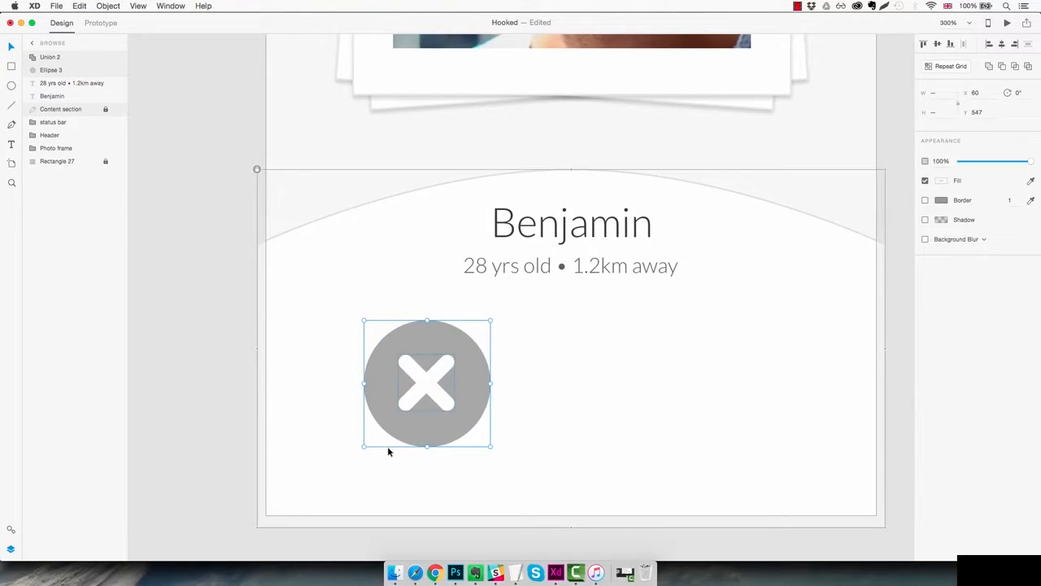
pyautogui.press('super+g')
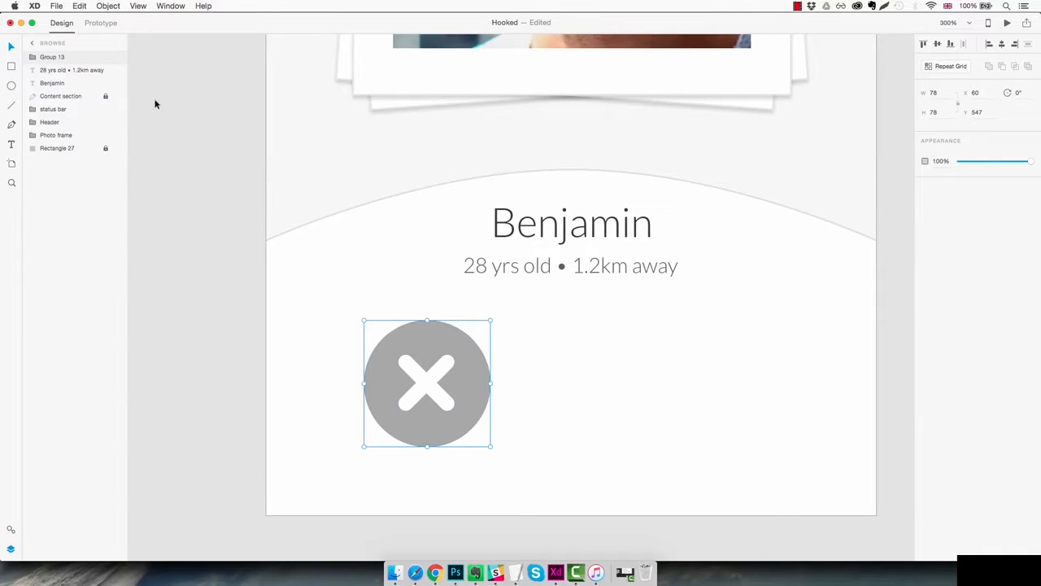
pyautogui.doubleClick(55, 56)
pyautogui.write('Button')
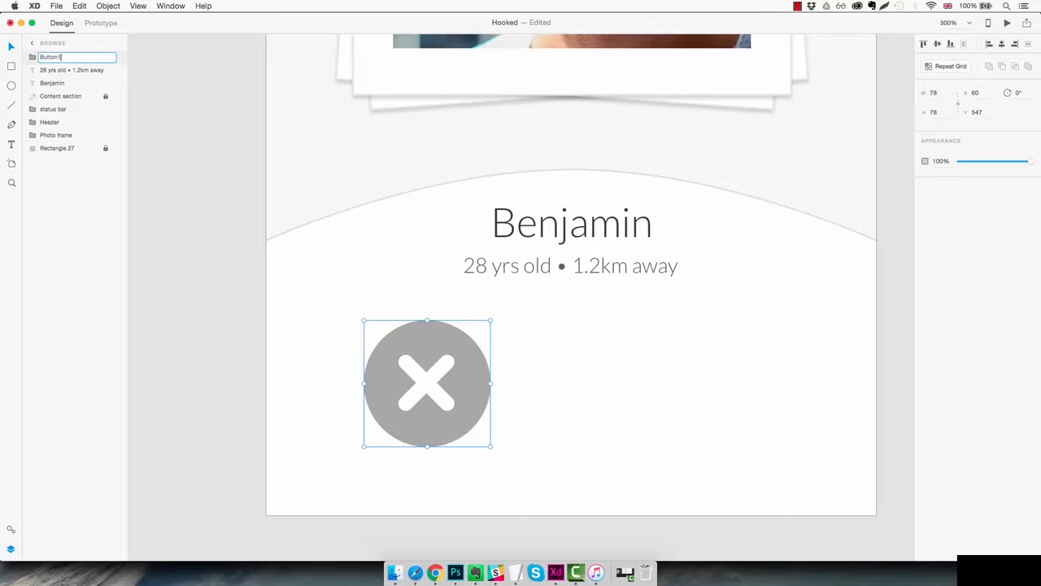
pyautogui.press('Return')
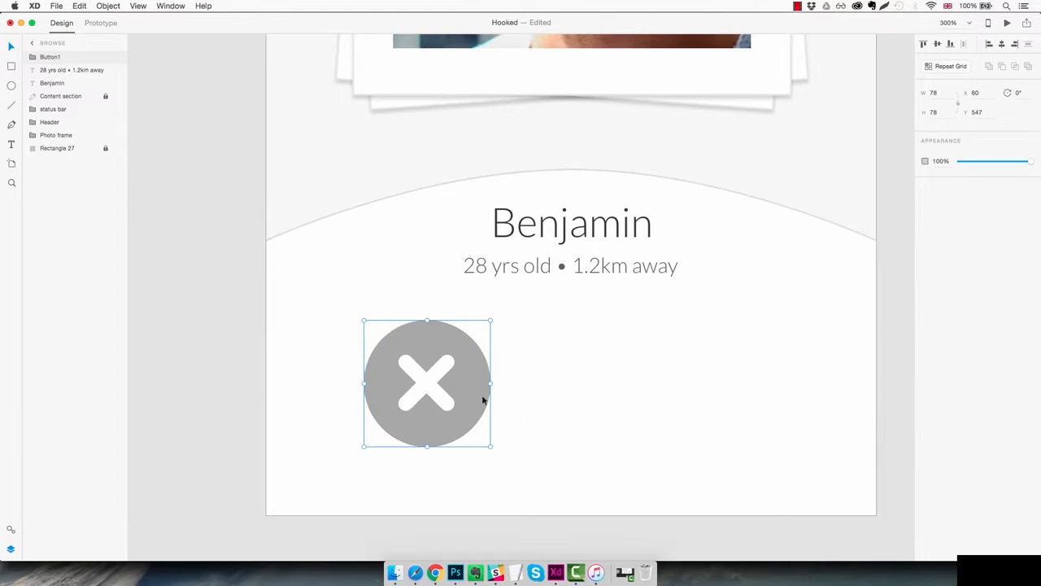
# Place a duplicate of the button to its right at the same height and fill the copy's circle with pink #F24E86
pyautogui.moveTo(482, 399); pyautogui.dragTo(724, 401)
pyautogui.doubleClick(724, 401)
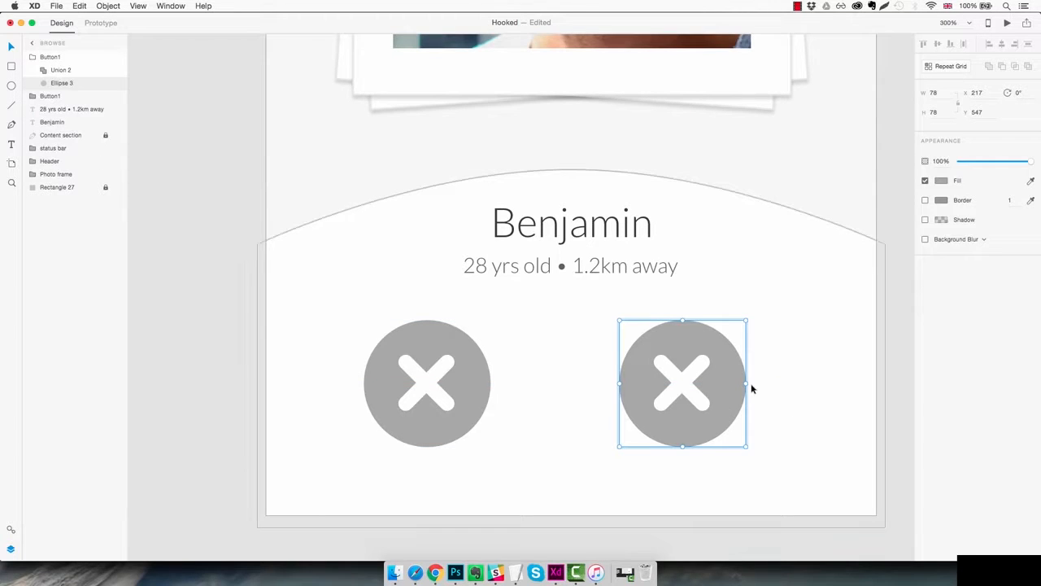
pyautogui.click(942, 180)
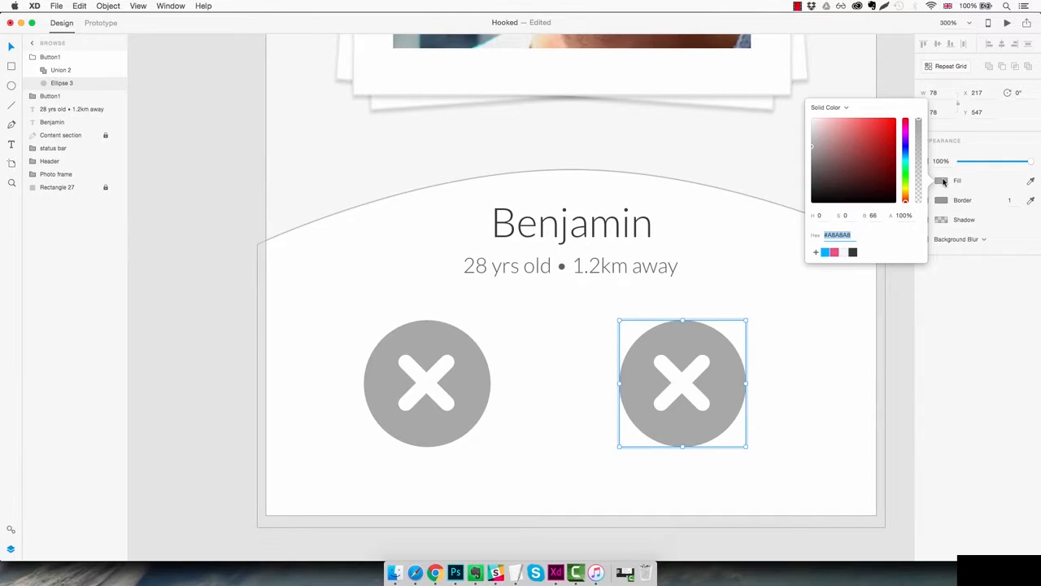
pyautogui.click(836, 253)
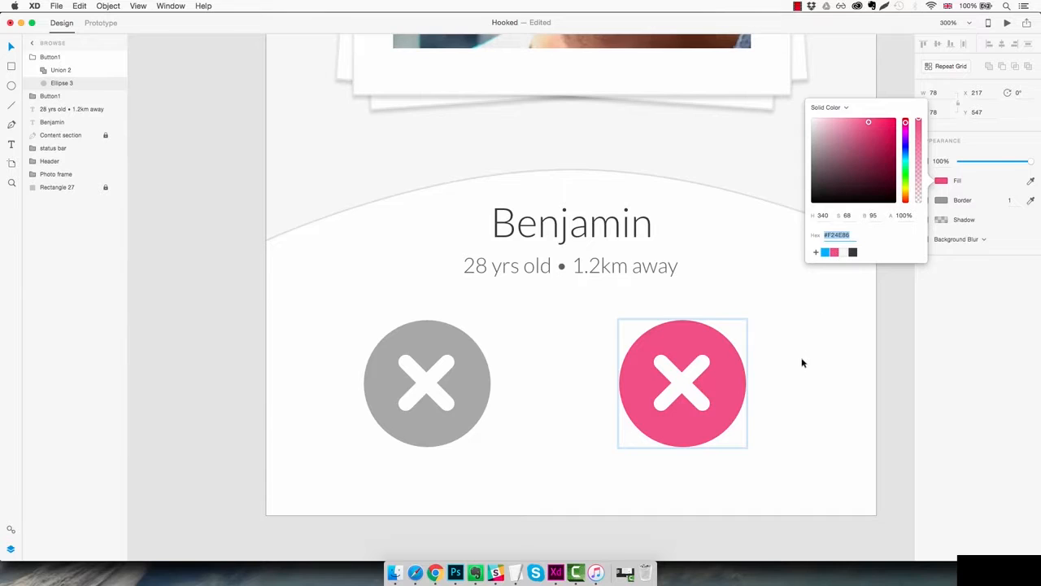
pyautogui.click(802, 363)
# Delete the white X from the pink button, leaving only its circle
pyautogui.doubleClick(681, 387)
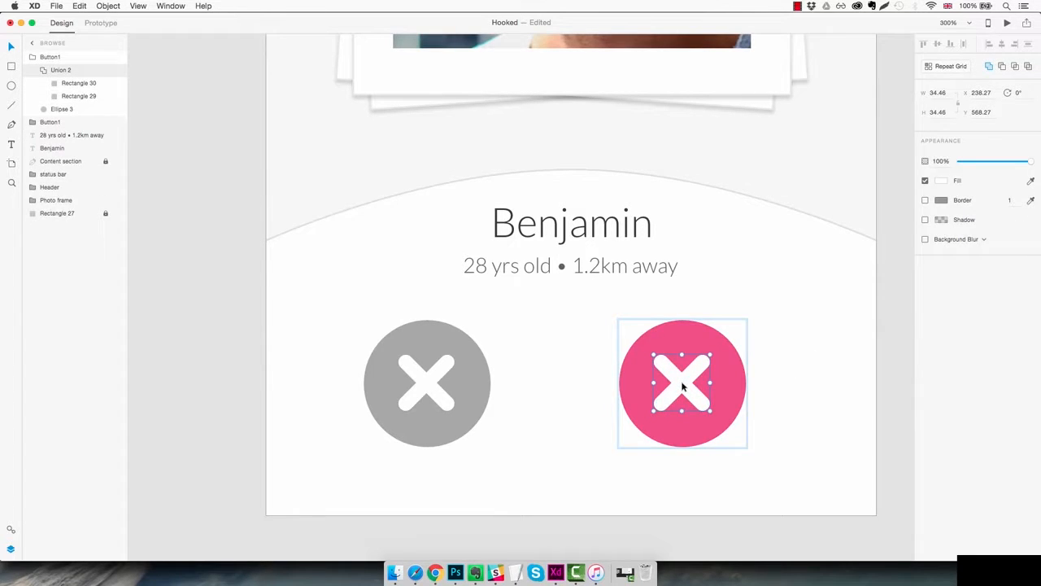
pyautogui.press('Delete')
pyautogui.click(781, 347)
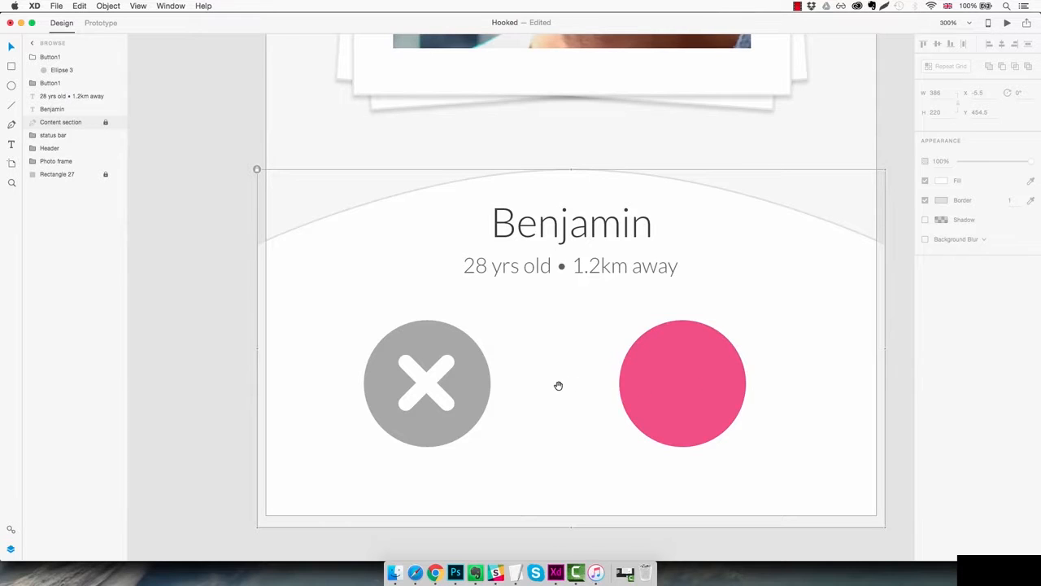
# Draw a 20 × 20 white square on the empty pasteboard beside the Browse artboard and remove its border
pyautogui.moveTo(558, 385); pyautogui.dragTo(732, 383)
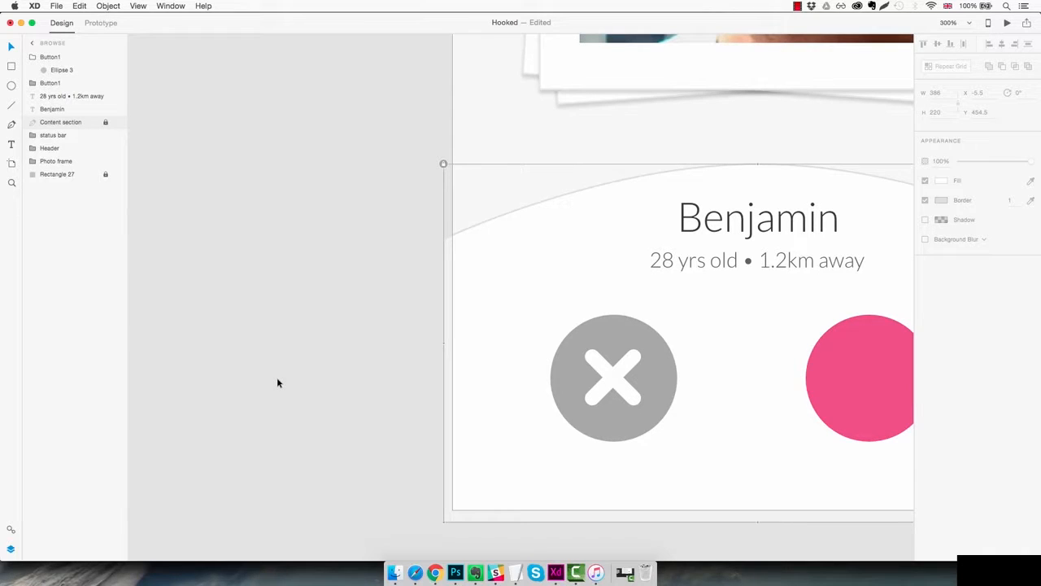
pyautogui.press('r')
pyautogui.moveTo(284, 355)
pyautogui.mouseDown()
pyautogui.moveTo(330, 402)
pyautogui.moveTo(318, 390)
pyautogui.mouseUp()
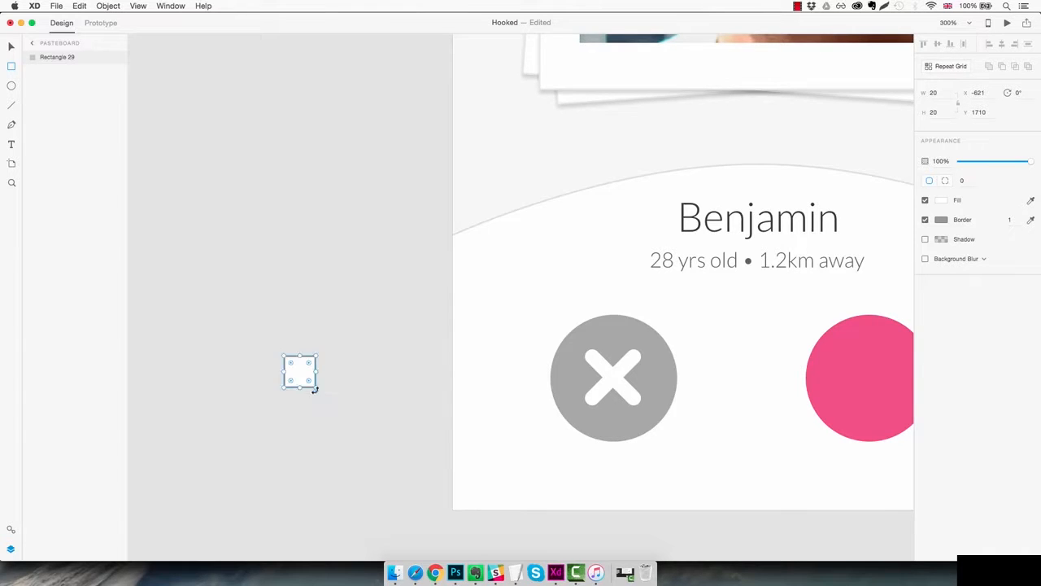
pyautogui.click(925, 220)
# Rotate the white square on the pasteboard to 45° so it forms a diamond
pyautogui.press('z')
pyautogui.click(295, 361)
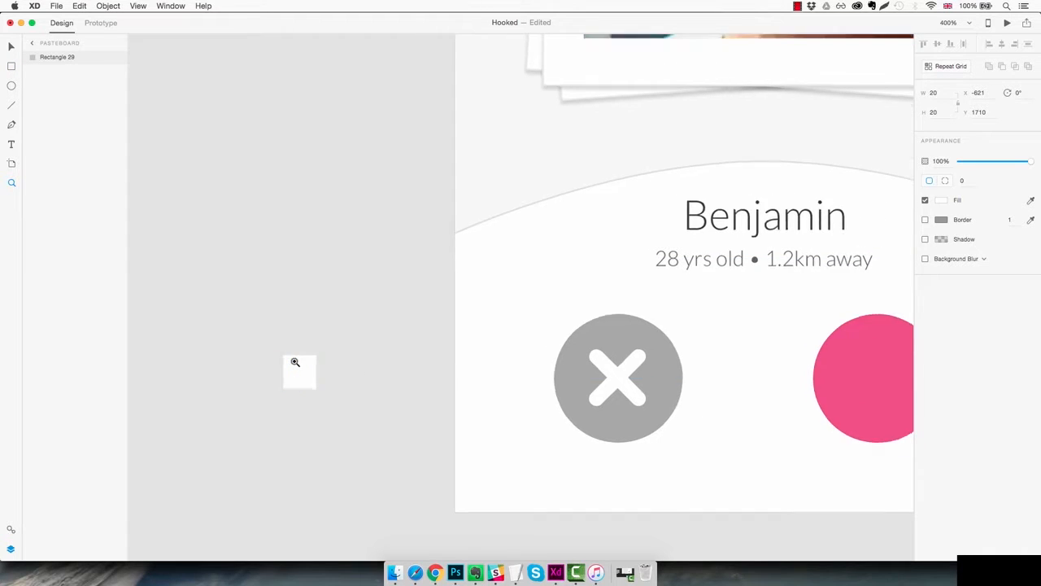
pyautogui.click(296, 361)
pyautogui.press('space')
pyautogui.moveTo(306, 400); pyautogui.dragTo(437, 333)
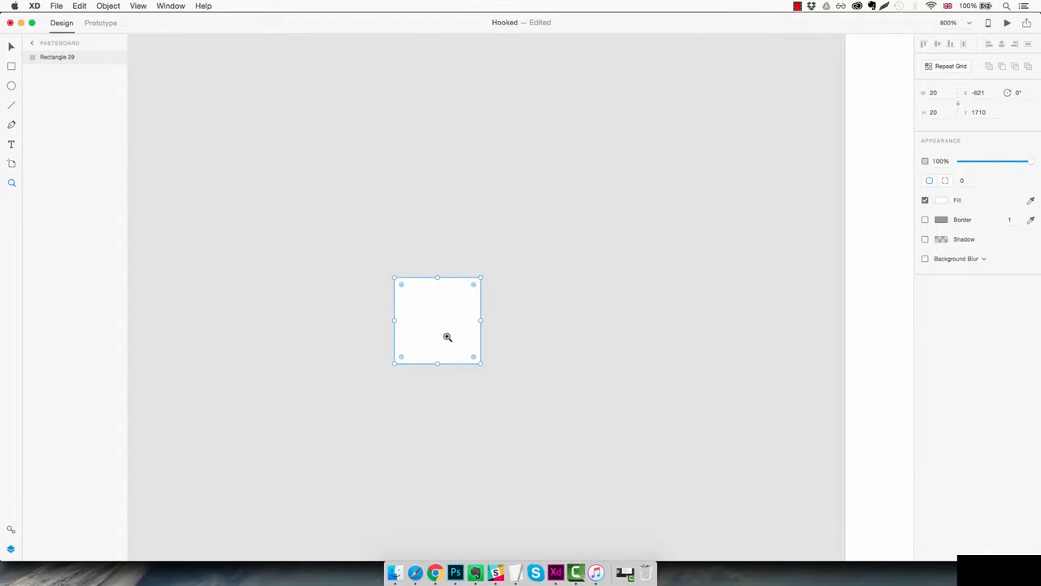
pyautogui.click(445, 324)
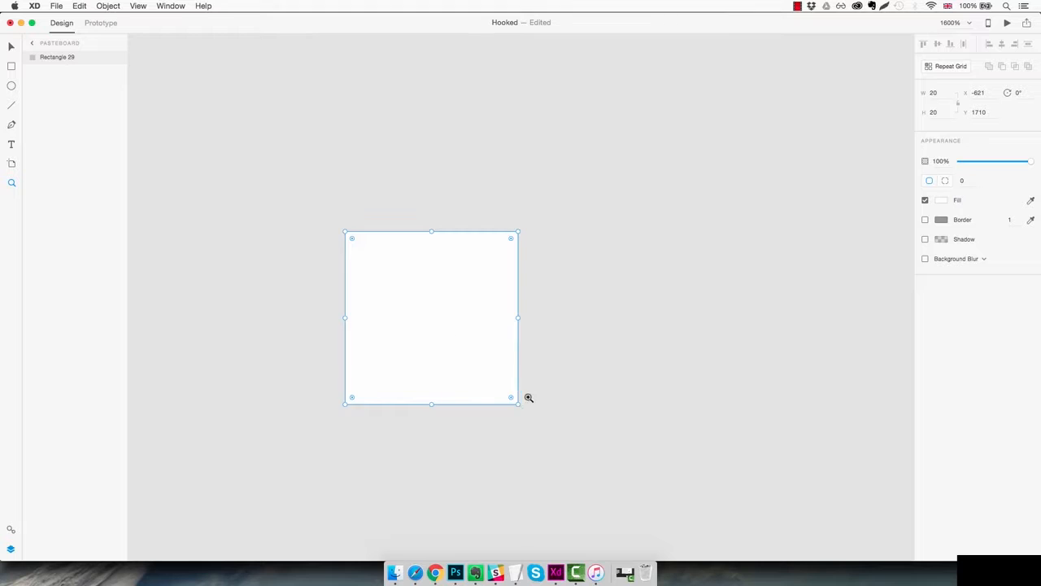
pyautogui.moveTo(521, 407); pyautogui.dragTo(424, 413)
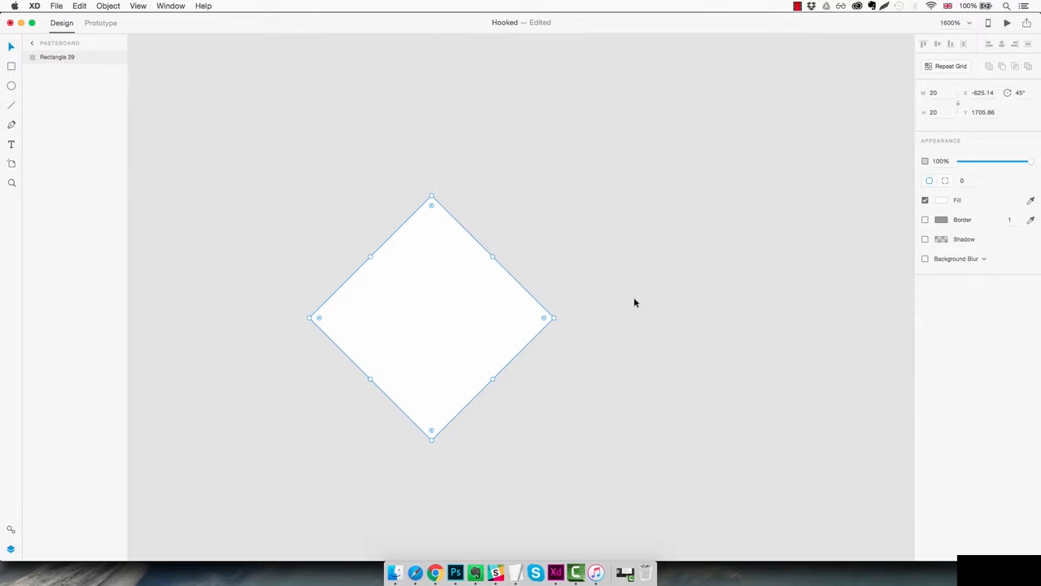
# Draw a 20 × 20 white circle without a border and place it over the diamond's upper-left edge at X -628, Y 1703
pyautogui.press('e')
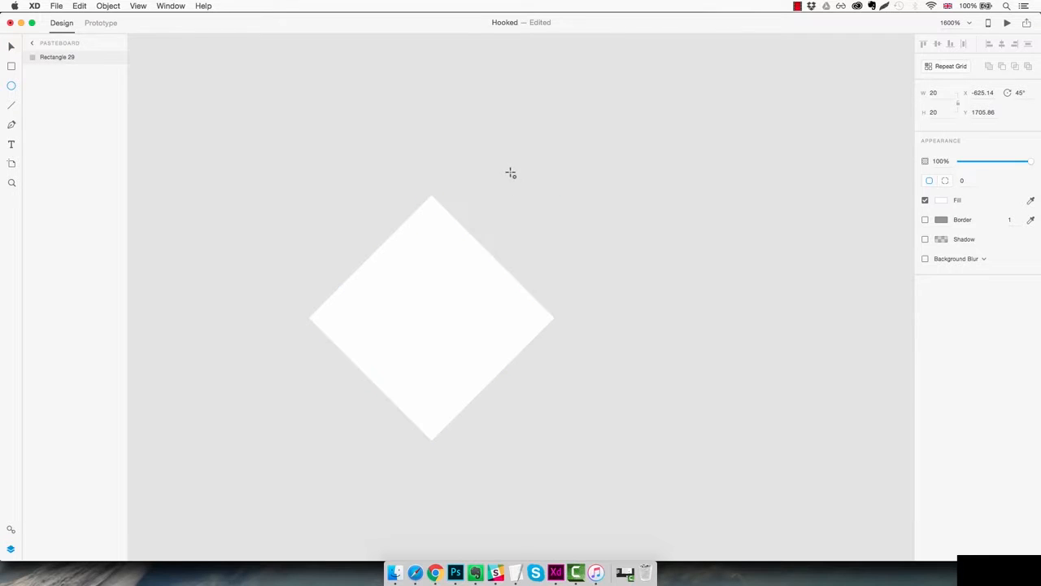
pyautogui.moveTo(510, 172); pyautogui.dragTo(682, 358)
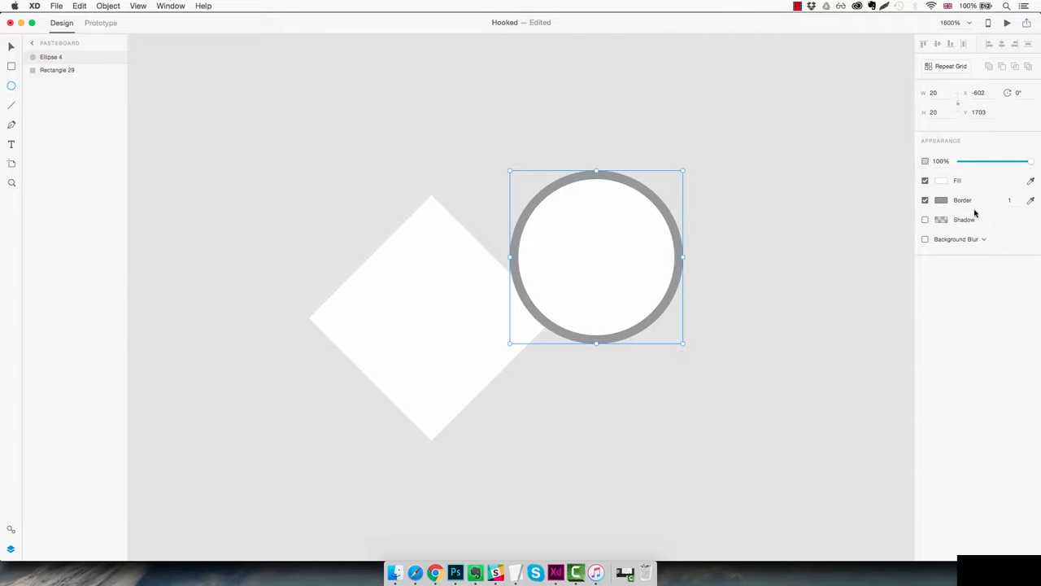
pyautogui.click(925, 201)
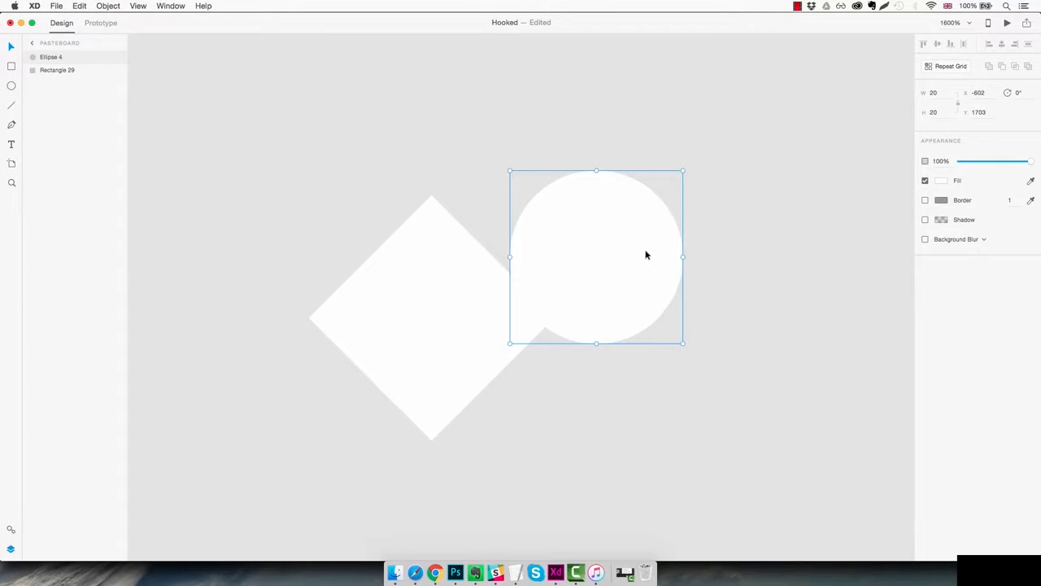
pyautogui.moveTo(646, 255); pyautogui.dragTo(429, 258)
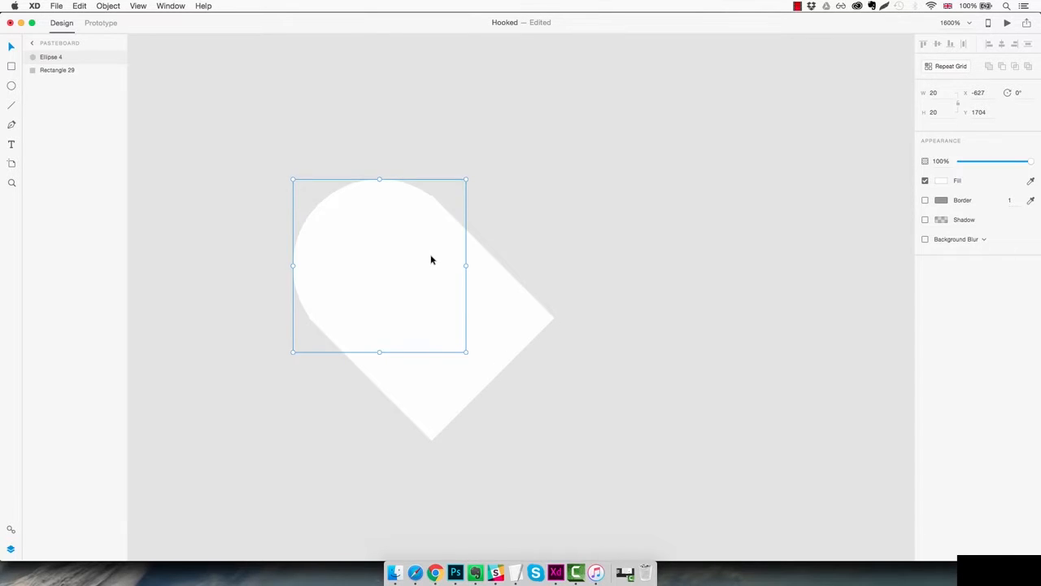
pyautogui.press('Left')
pyautogui.press('Up')
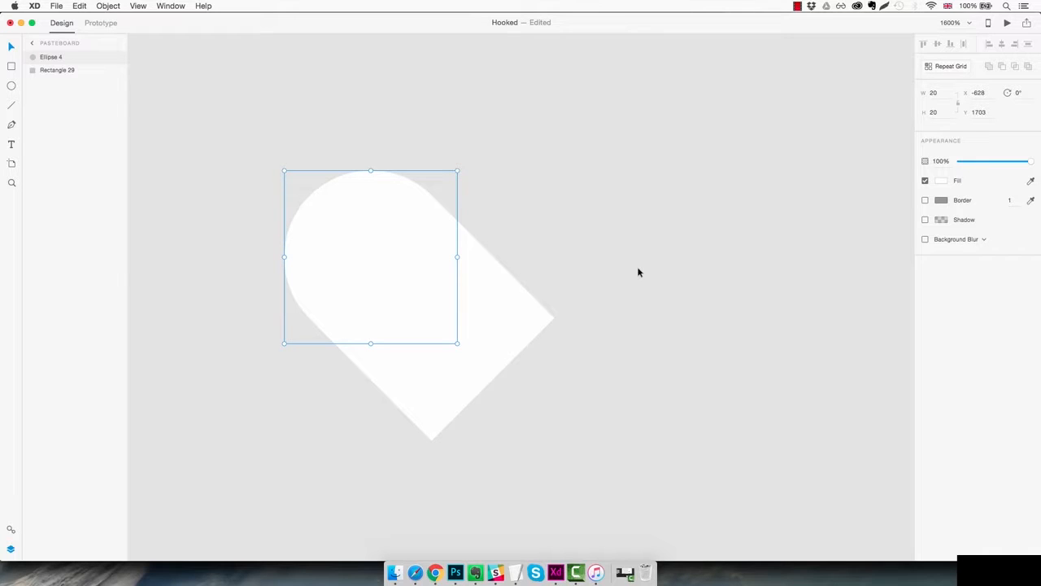
# Duplicate the circle and move the copy over the diamond's upper-right edge at X -614, same height, to complete a heart
pyautogui.press('super+d')
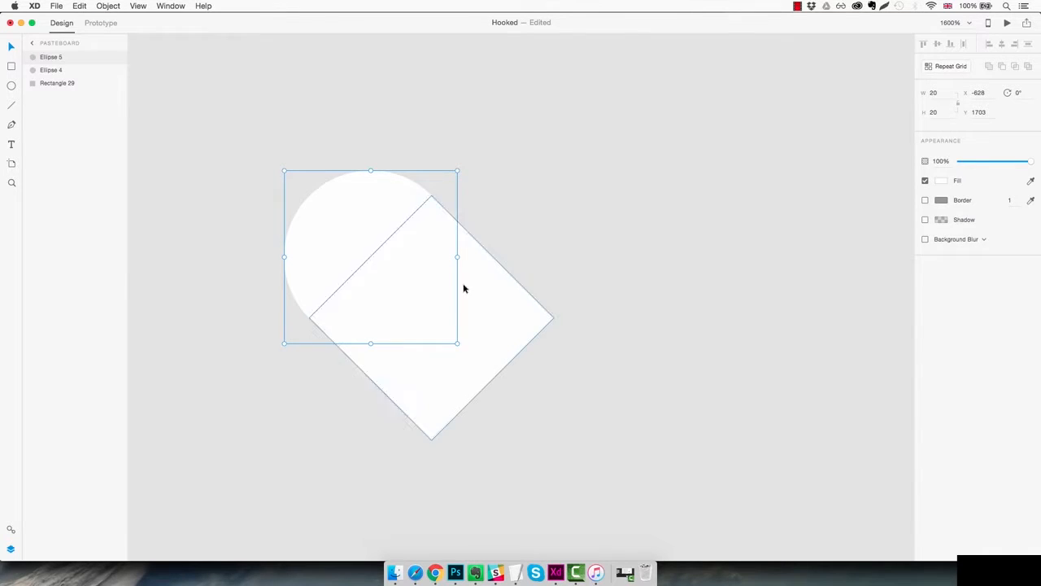
pyautogui.moveTo(386, 263); pyautogui.dragTo(510, 268)
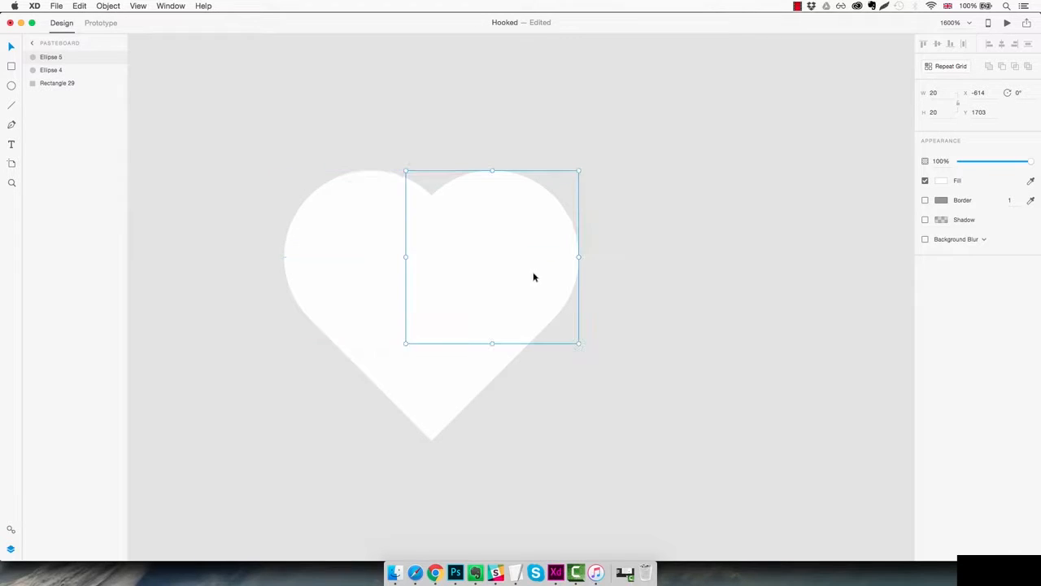
pyautogui.click(634, 292)
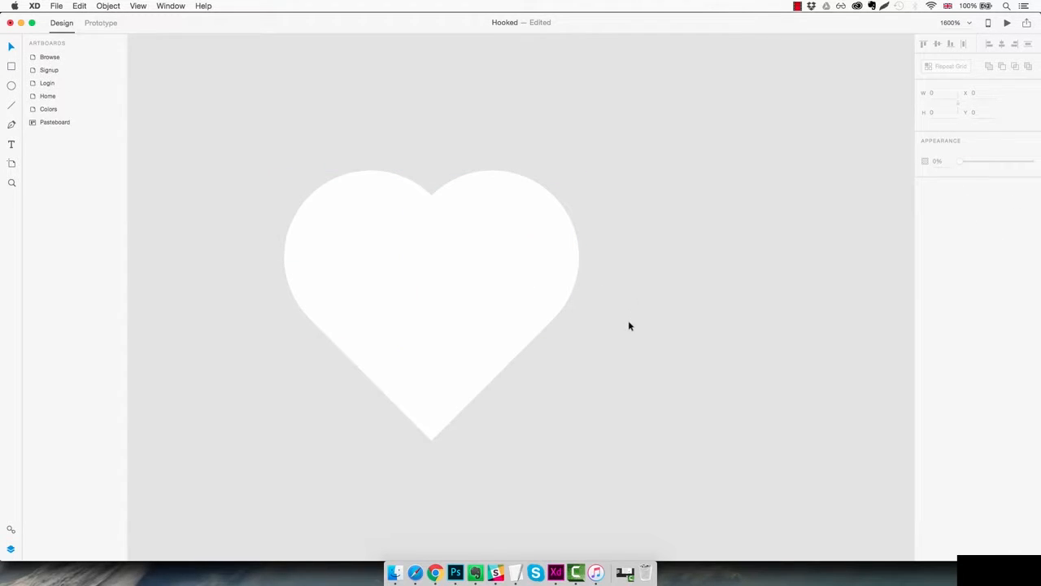
# Merge the diamond and the two circles into one heart shape with a union
pyautogui.press('super+1')
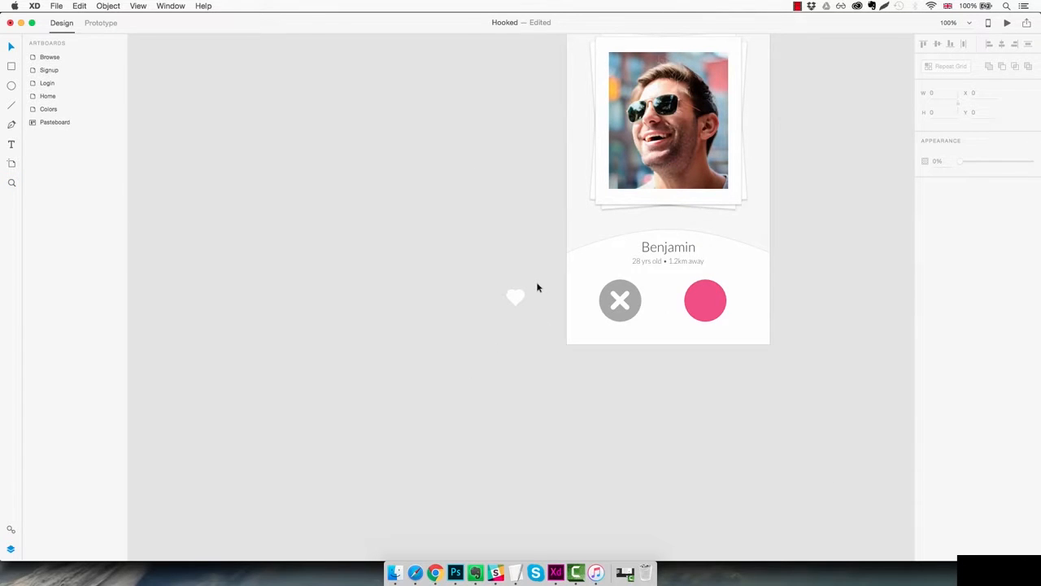
pyautogui.moveTo(535, 298); pyautogui.dragTo(490, 327)
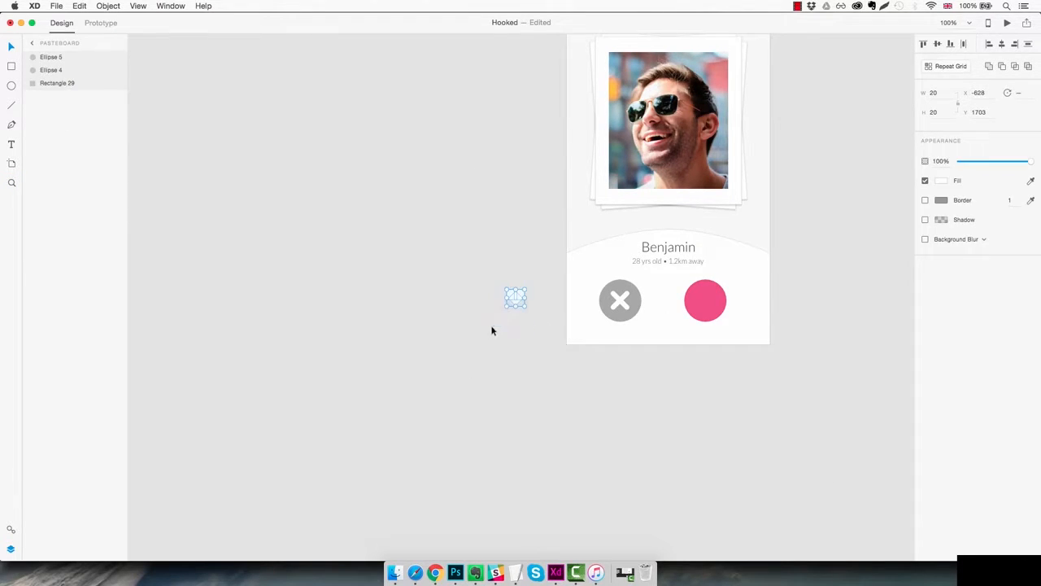
pyautogui.click(988, 66)
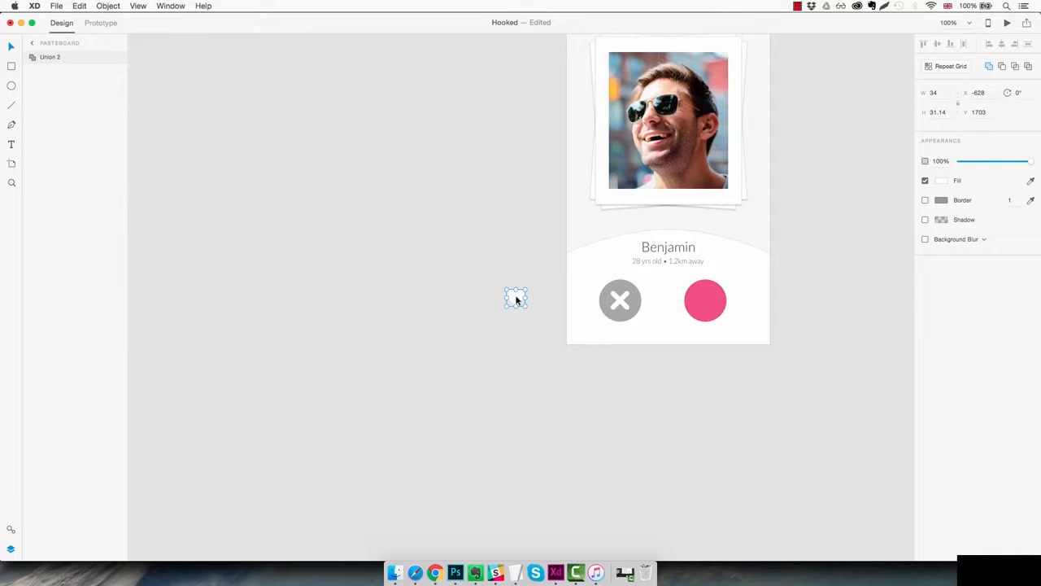
# Move the heart onto the pink circle on the Browse artboard and centre it there
pyautogui.moveTo(516, 299); pyautogui.dragTo(724, 313)
pyautogui.press('super+equal')
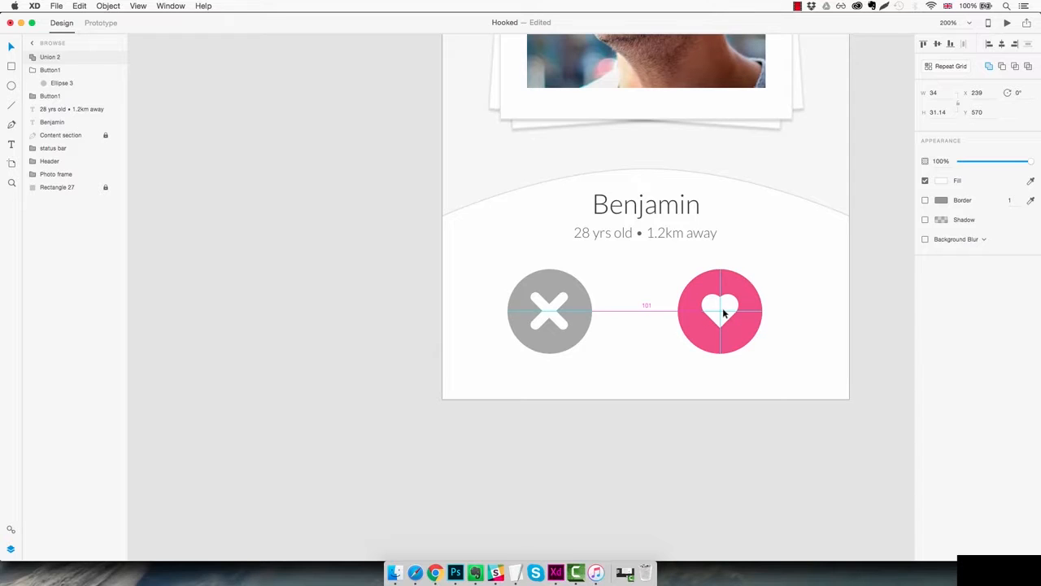
pyautogui.moveTo(724, 313); pyautogui.dragTo(724, 313)
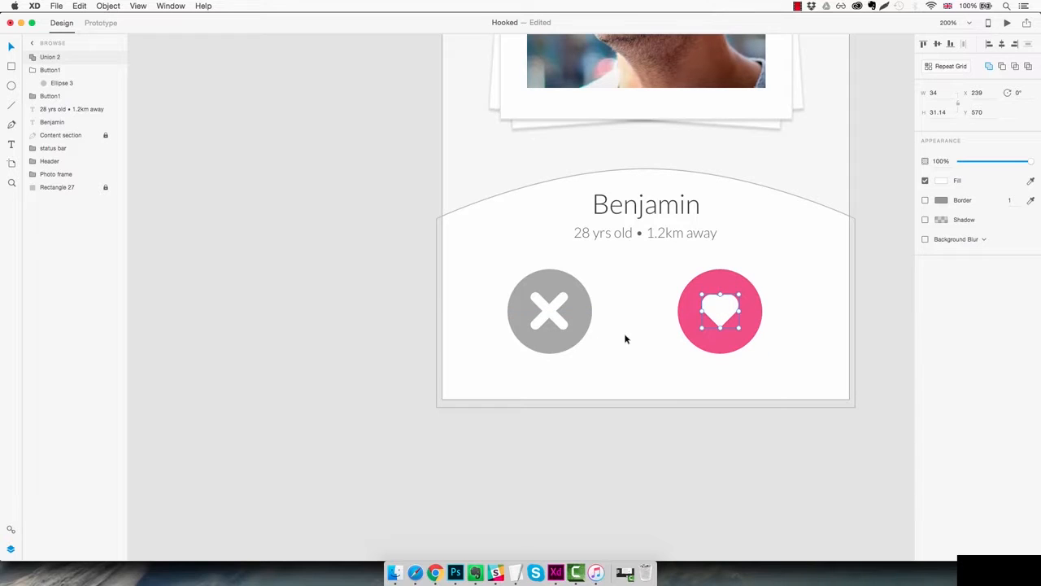
pyautogui.click(625, 340)
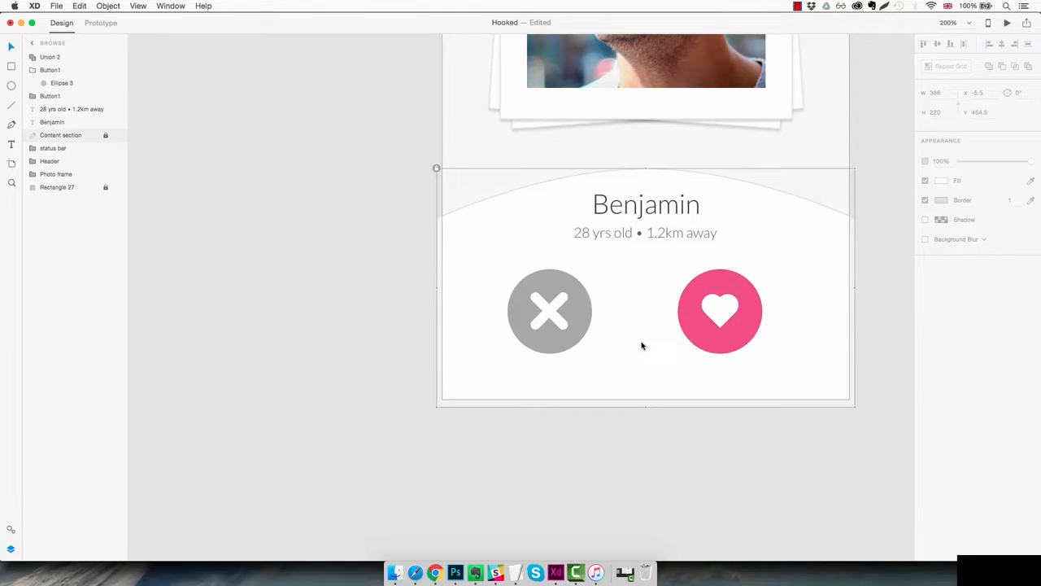
# Rename the heart layer Heart icon and move it into the pink button's group above the circle
pyautogui.click(49, 57)
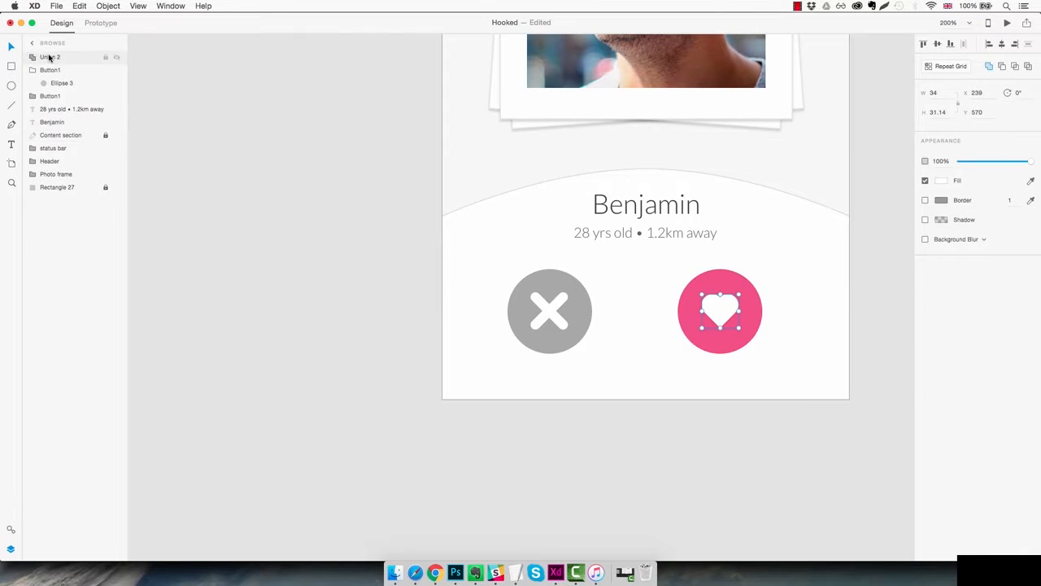
pyautogui.doubleClick(49, 57)
pyautogui.write('Heart icon')
pyautogui.moveTo(46, 60); pyautogui.dragTo(70, 82)
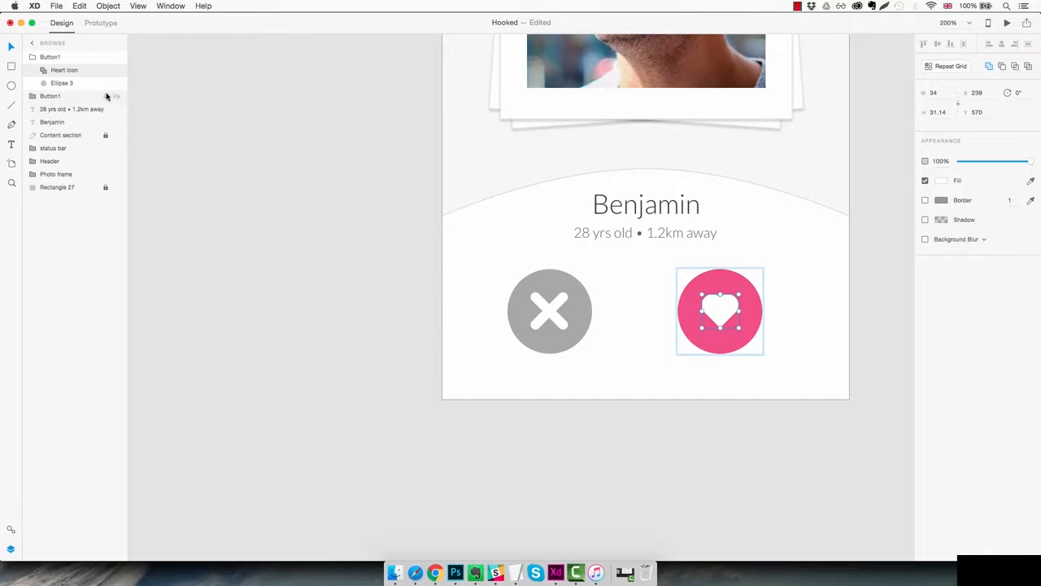
# Rename the pink button's group Button2 and collapse it in the layer list
pyautogui.doubleClick(61, 57)
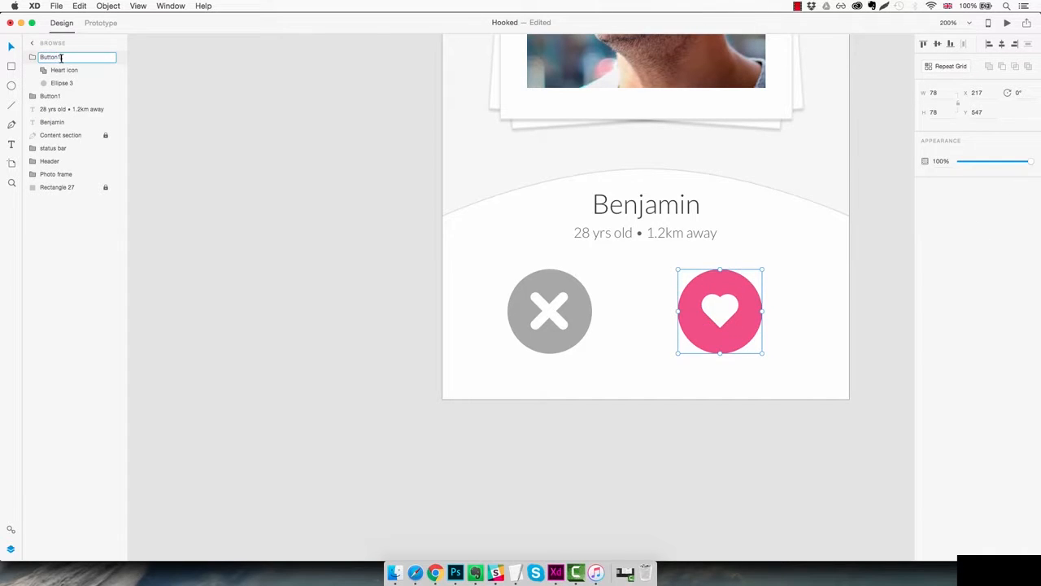
pyautogui.press('Return')
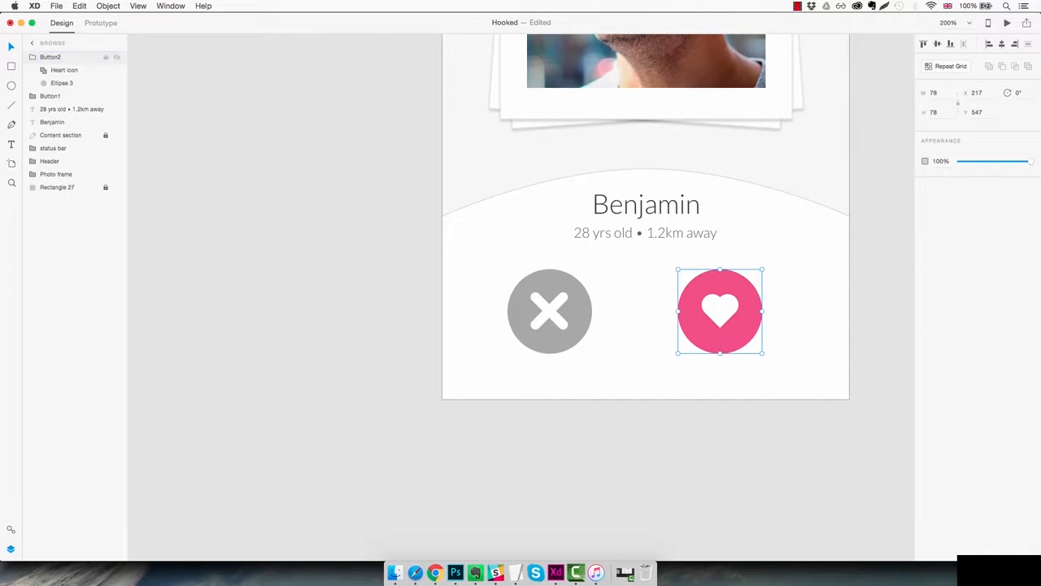
pyautogui.click(33, 57)
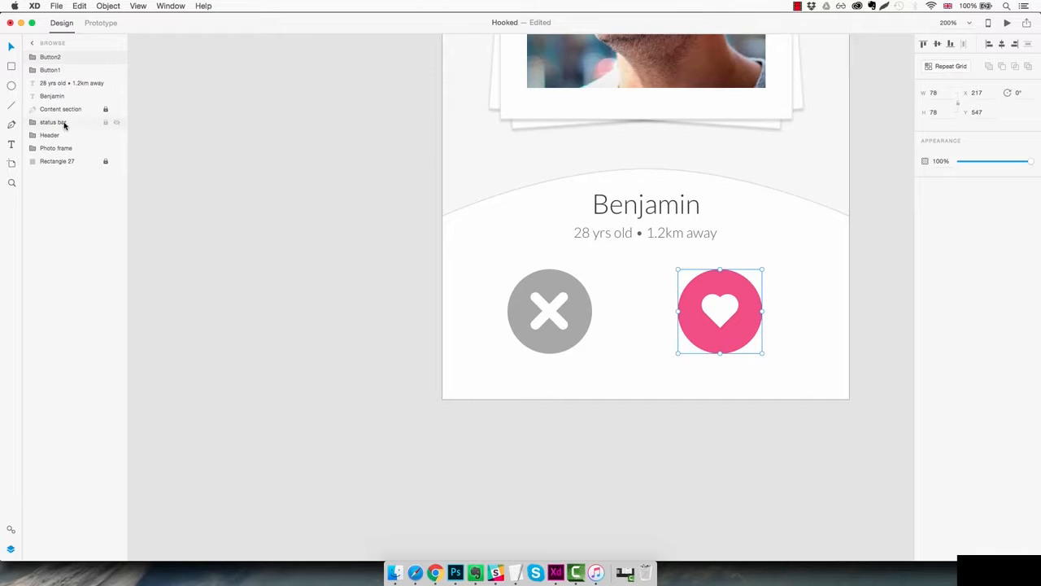
# Reorder the layers so status bar, Header and Photo frame are topmost, followed by the two profile text layers above Button2
pyautogui.moveTo(62, 147); pyautogui.dragTo(65, 59)
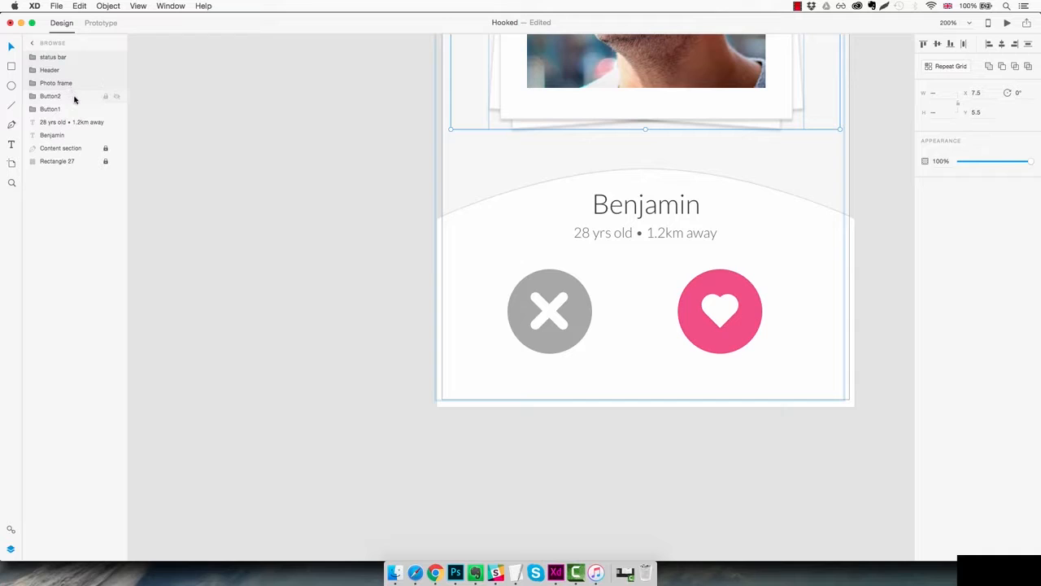
pyautogui.click(62, 97)
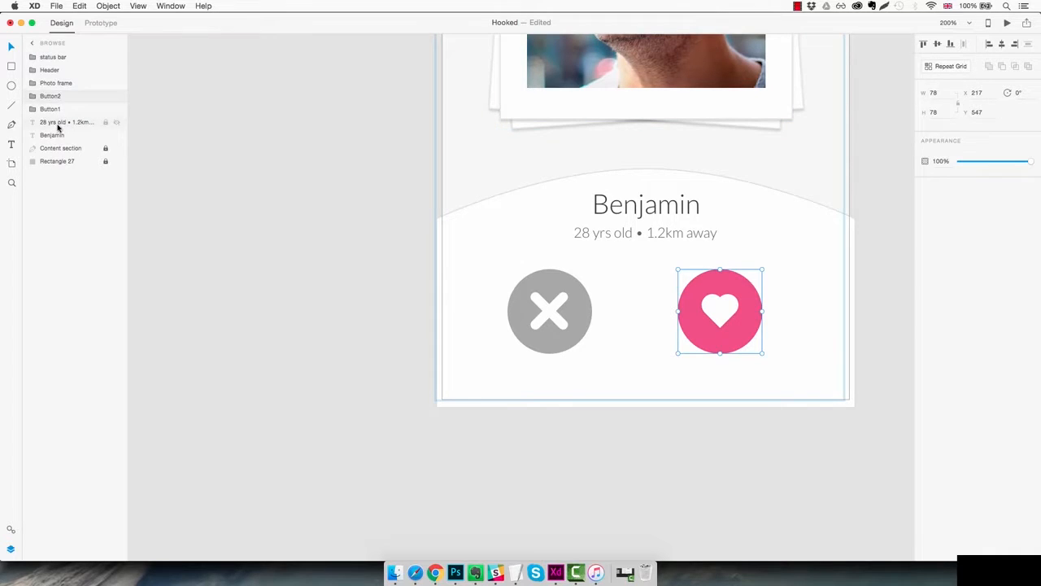
pyautogui.click(58, 123)
pyautogui.keyDown('shift'); pyautogui.click(57, 135); pyautogui.keyUp('shift')
pyautogui.moveTo(57, 122); pyautogui.dragTo(57, 99)
# Unlock the Content section, nudge it up 5 px to Y 449.5, and lock it again
pyautogui.click(70, 150)
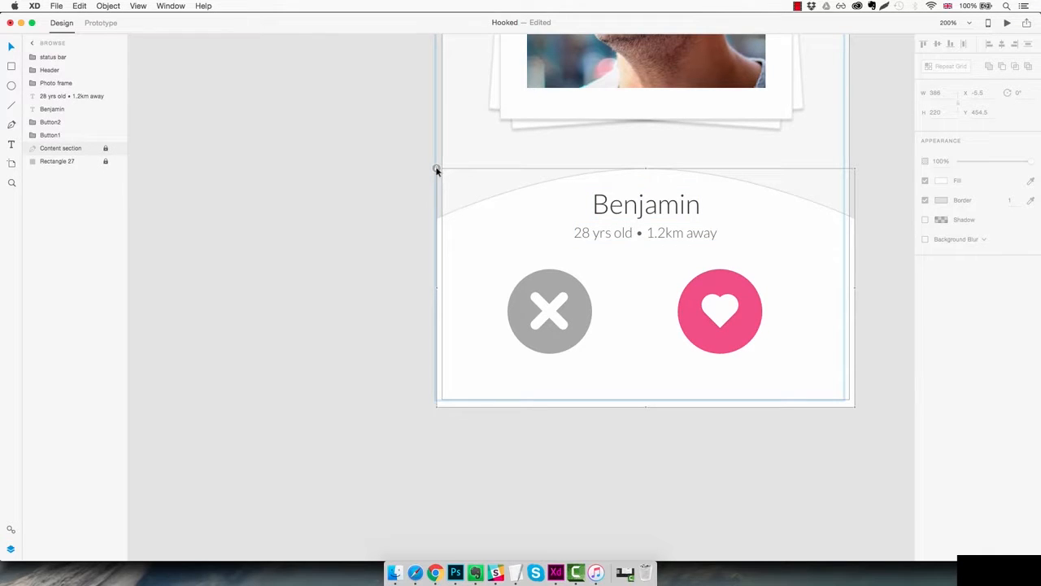
pyautogui.press('super+l')
pyautogui.press('Up')
pyautogui.press('Up')
pyautogui.press('Up')
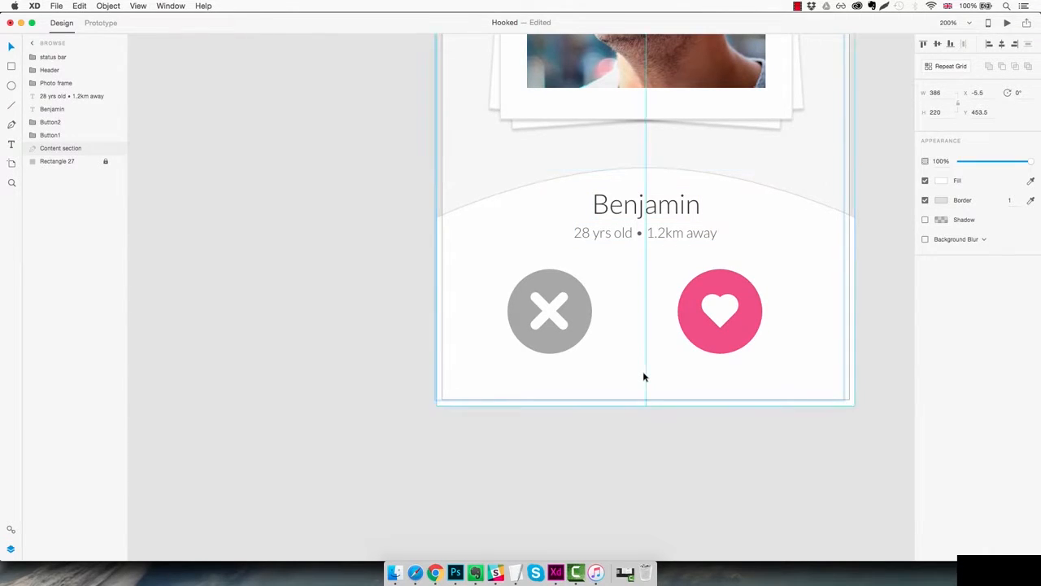
pyautogui.press('Up')
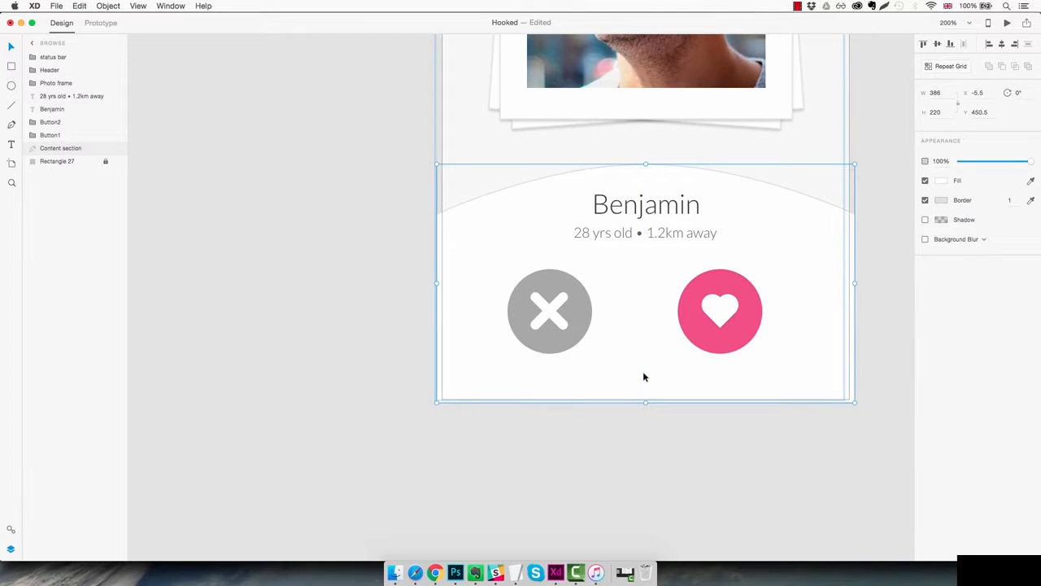
pyautogui.press('Up')
pyautogui.click(653, 436)
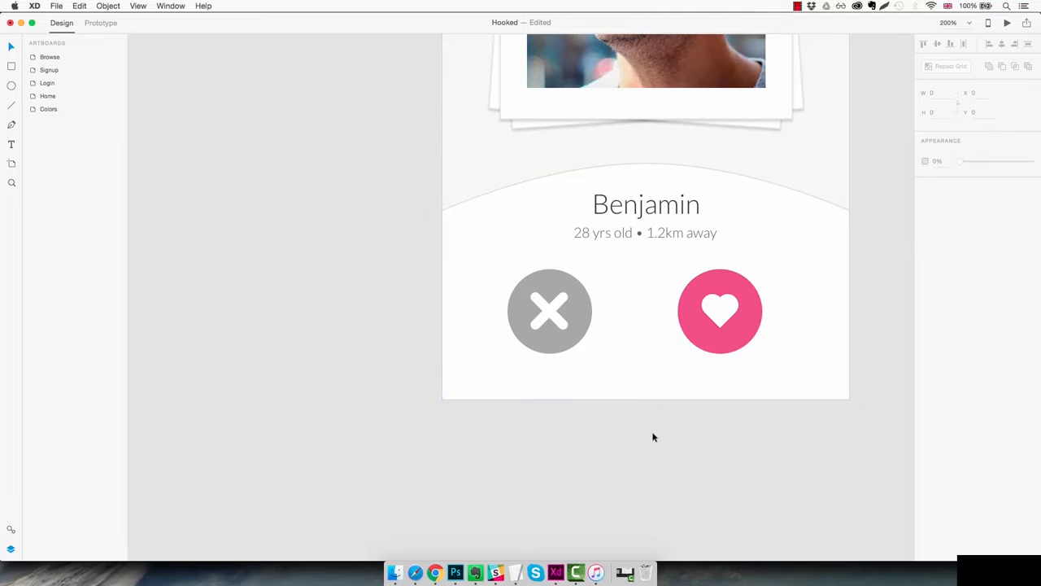
pyautogui.click(650, 277)
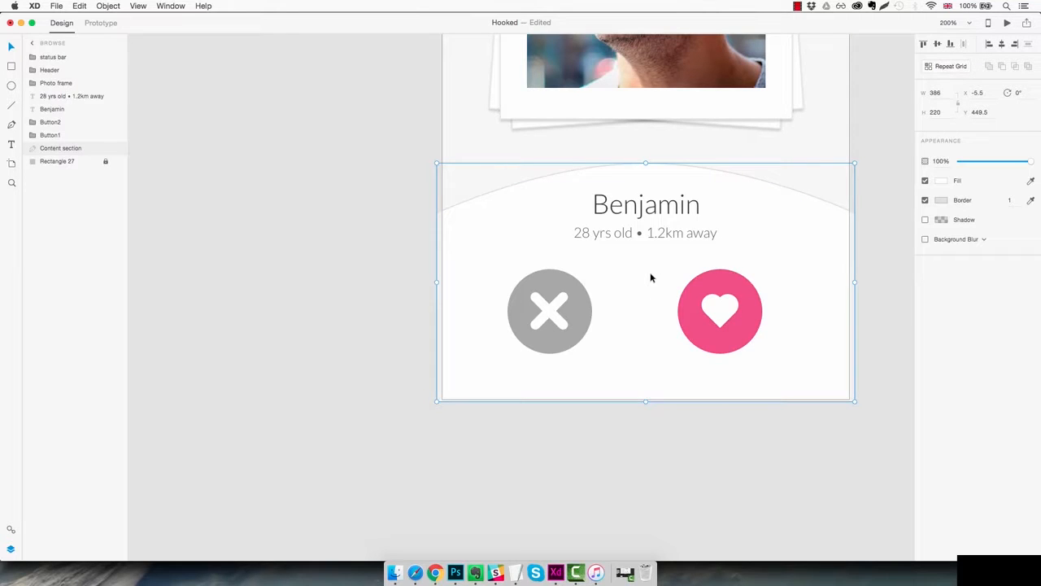
pyautogui.press('super+l')
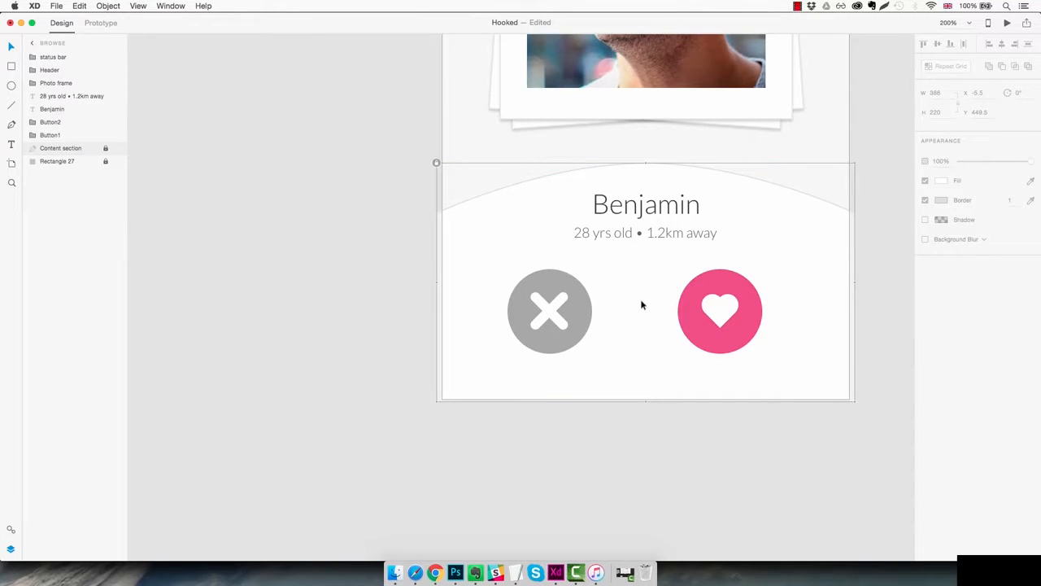
# Place the pink heart button directly beside the grey X button, then shift it horizontally to X 198 so they are 60 px apart
pyautogui.moveTo(711, 328); pyautogui.dragTo(628, 339)
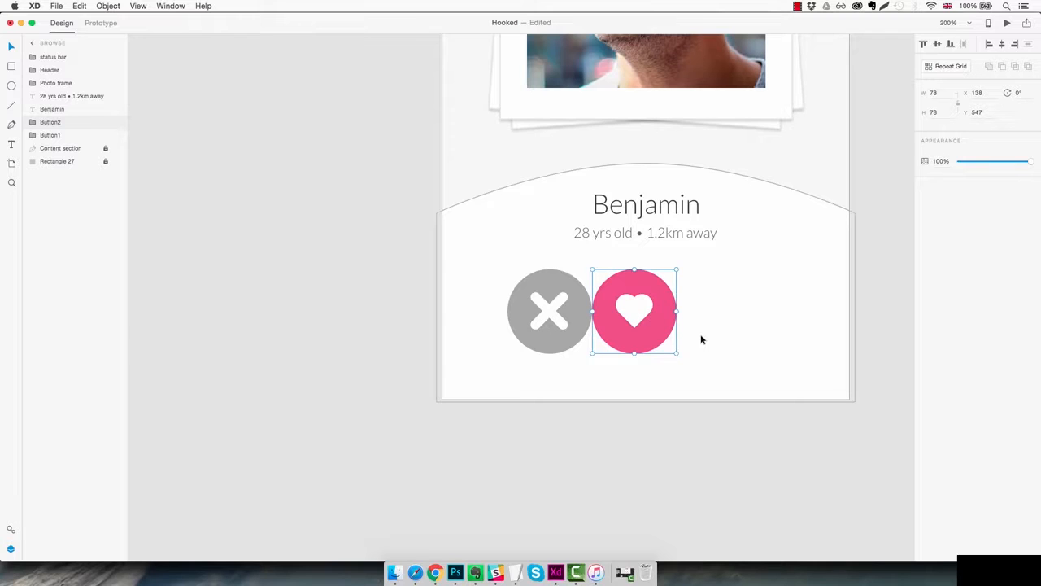
pyautogui.hotkey('shift', 'Right')
pyautogui.hotkey('shift', 'Right')
pyautogui.hotkey('shift', 'Right')
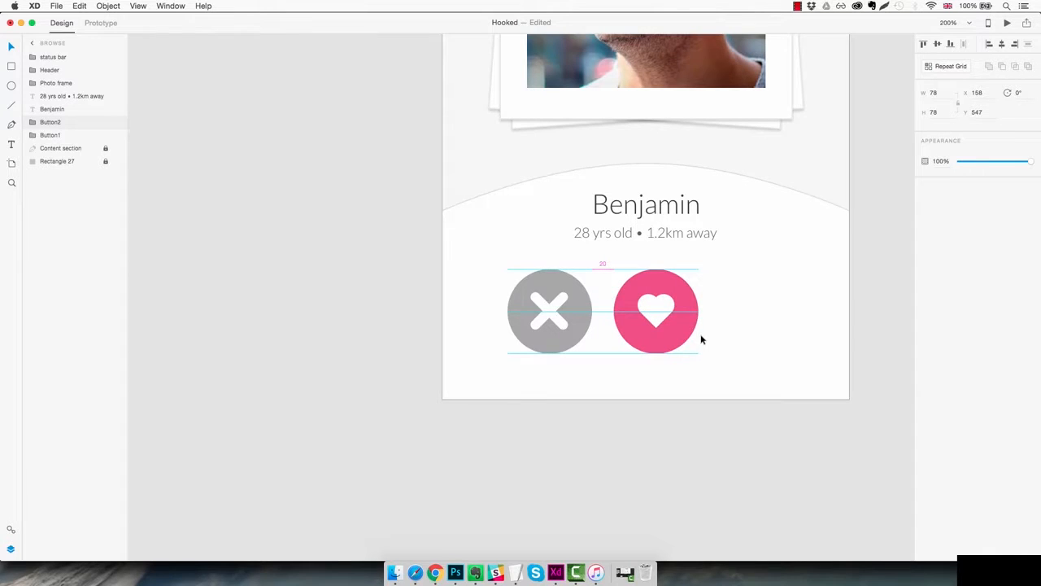
pyautogui.hotkey('shift', 'Right')
pyautogui.hotkey('shift', 'Right')
pyautogui.hotkey('shift', 'Right')
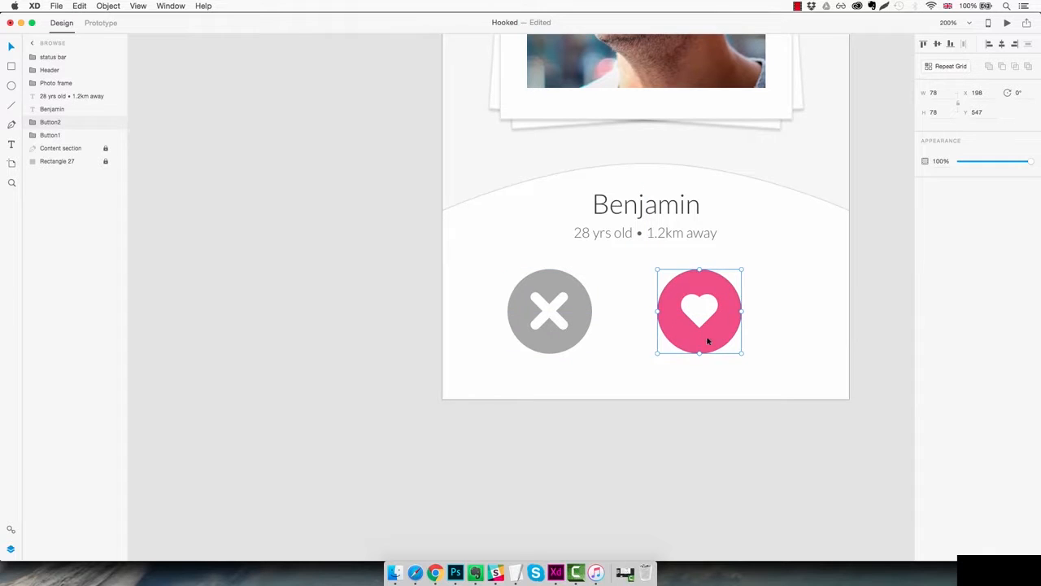
# Centre both round buttons on the artboard with the grey one at X 80, Y 555, and move the two profile texts down about 5 px
pyautogui.click(774, 323)
pyautogui.moveTo(777, 283); pyautogui.dragTo(570, 350)
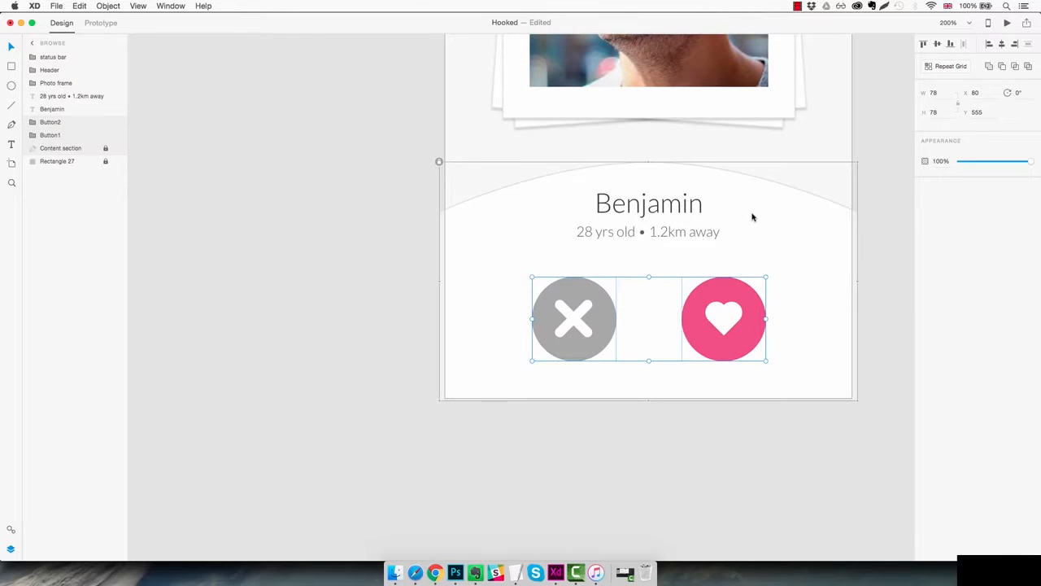
pyautogui.moveTo(756, 199); pyautogui.dragTo(649, 221)
pyautogui.click(895, 255)
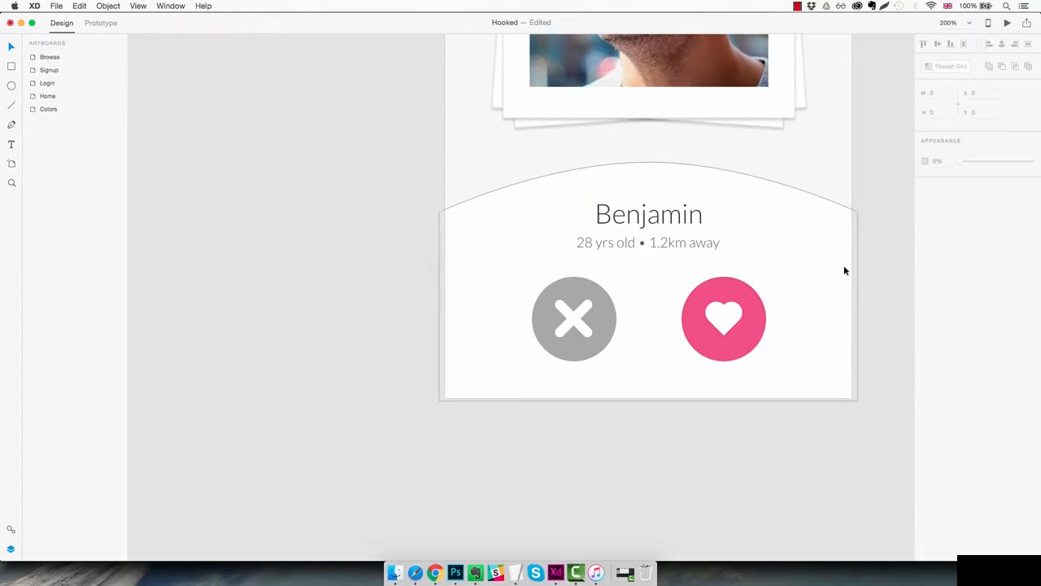
pyautogui.press('super+1')
pyautogui.moveTo(793, 225); pyautogui.dragTo(706, 302)
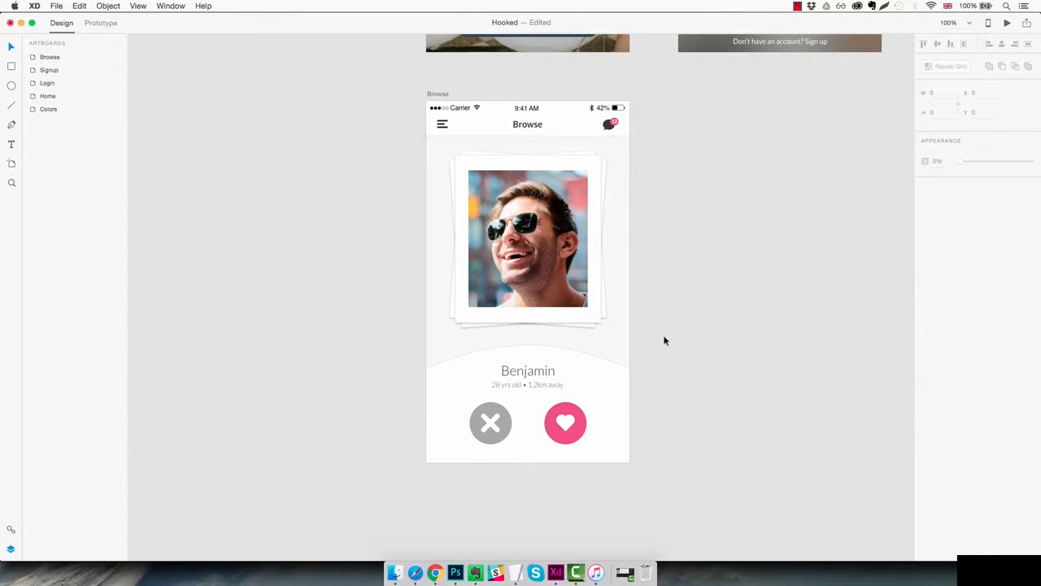
# Draw a 39 px circle at X 168, Y 432, centred on the peak of the content section's arc
pyautogui.press('z')
pyautogui.click(529, 347)
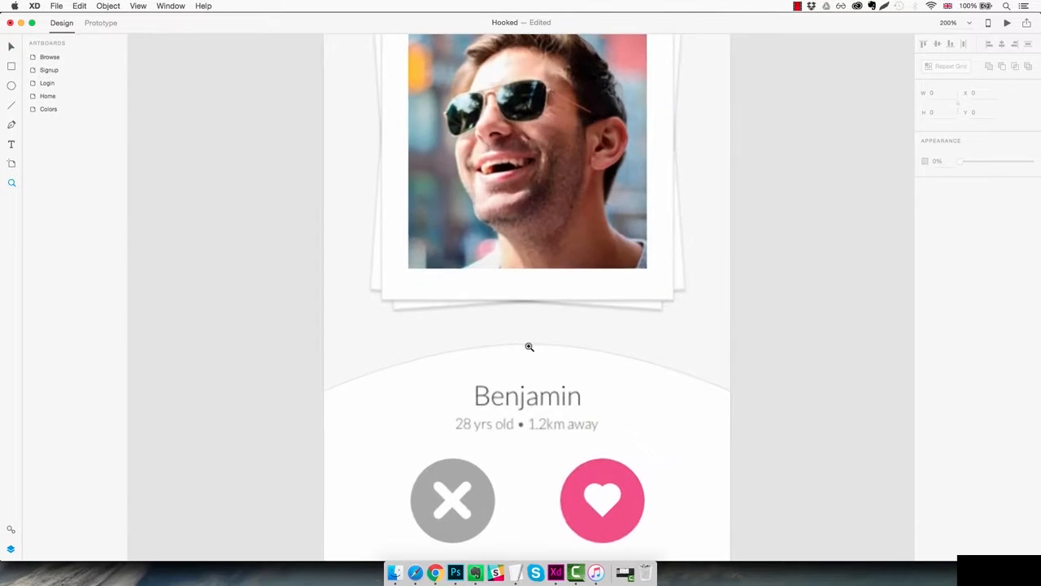
pyautogui.press('e')
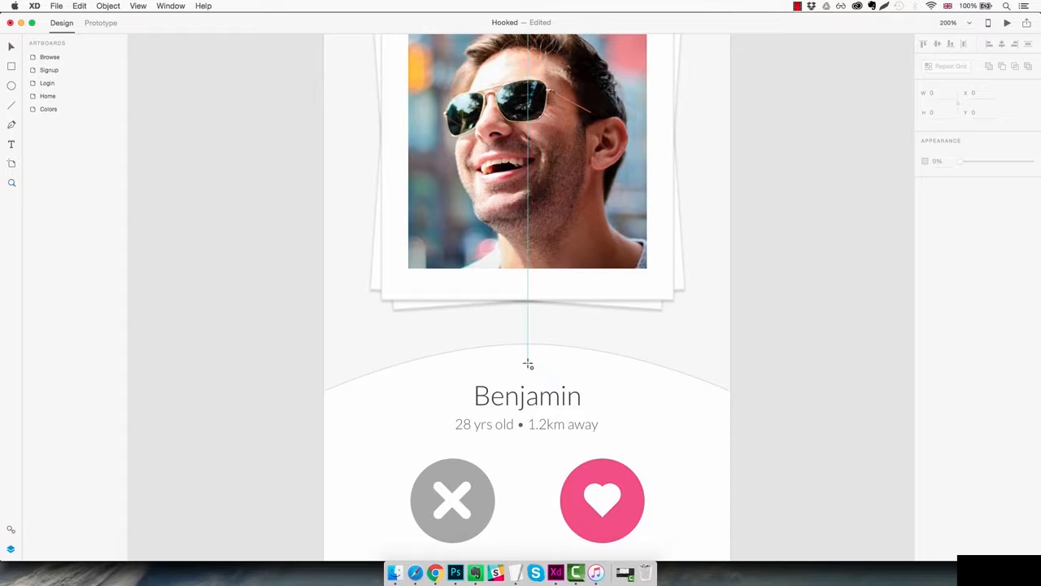
pyautogui.moveTo(516, 334)
pyautogui.mouseDown()
pyautogui.moveTo(565, 375)
pyautogui.moveTo(538, 358)
pyautogui.mouseUp()
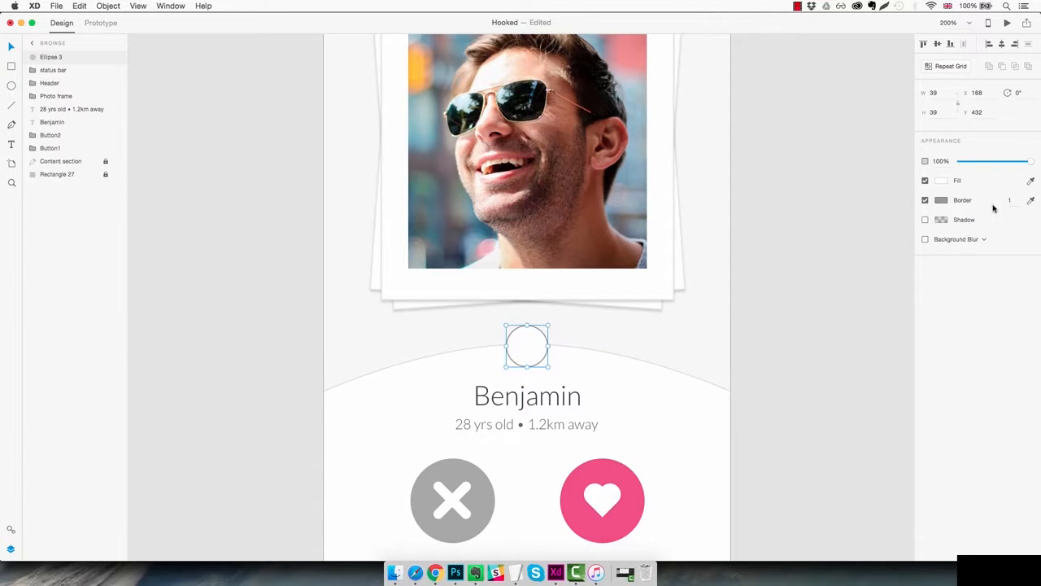
# Fill the new circle with the saved blue #02B4FF and remove its border
pyautogui.click(942, 182)
pyautogui.click(825, 253)
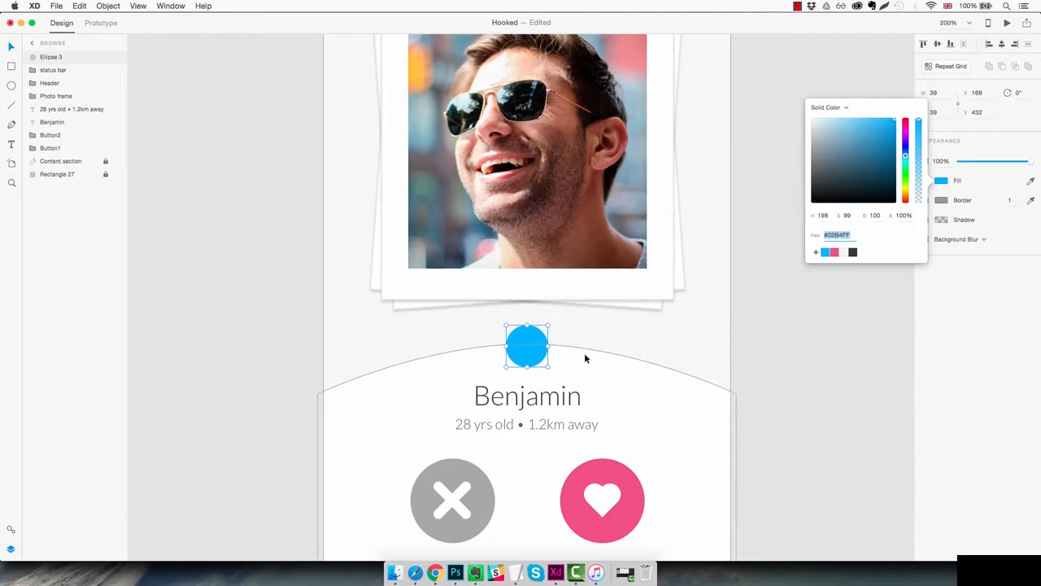
pyautogui.click(735, 334)
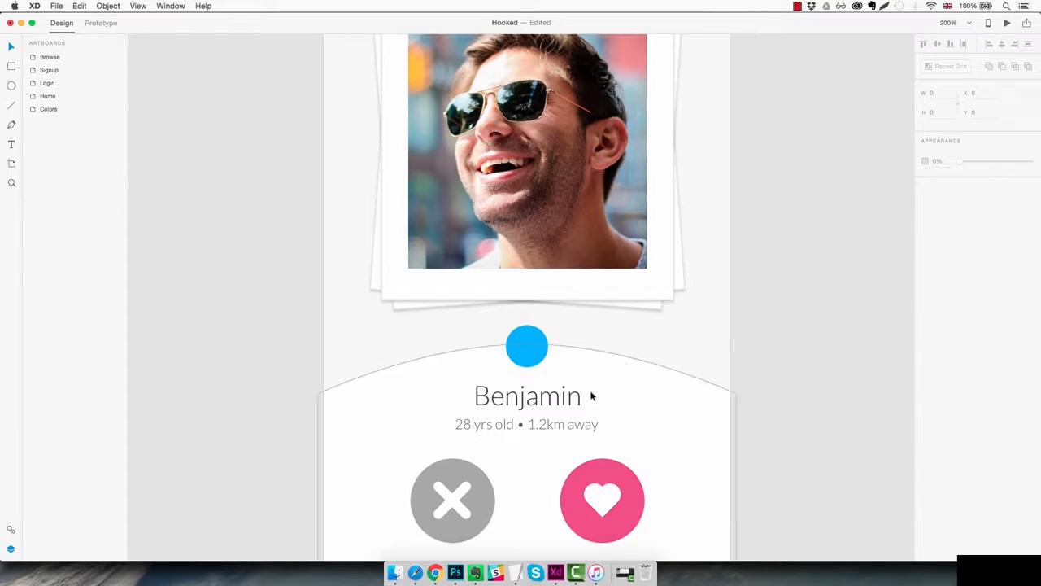
# Switch to Dishy_app_design_final.xd and copy one yellow rating star below the Miso Soy Glazed Prawns title
pyautogui.click(593, 523)
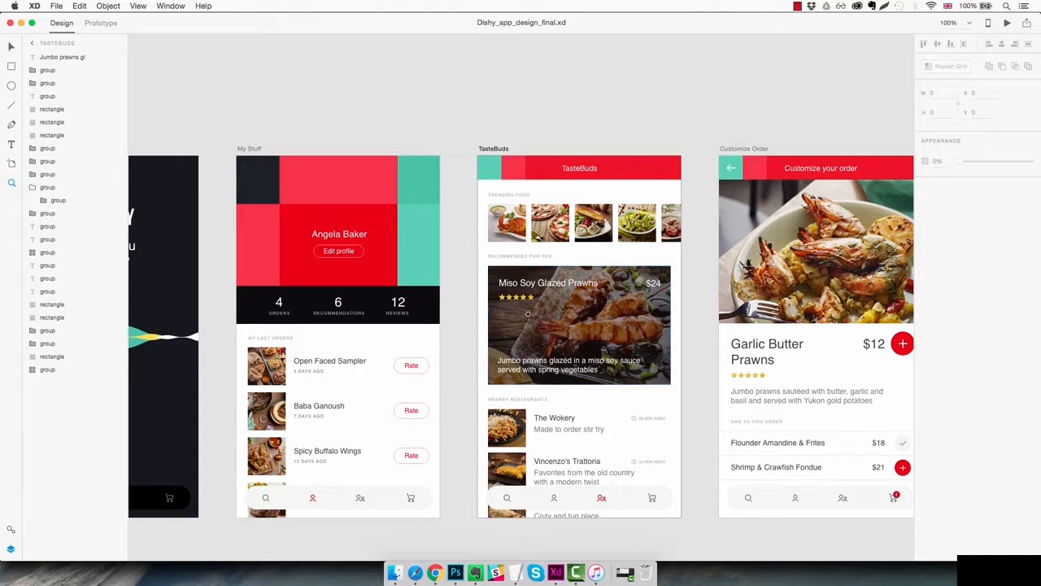
pyautogui.scroll(5, 508, 294)
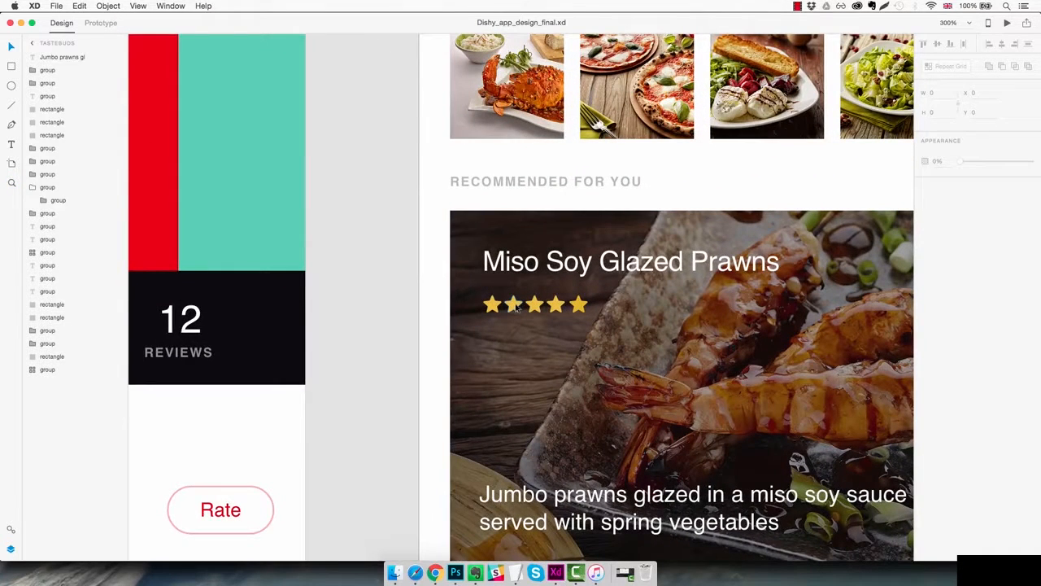
pyautogui.doubleClick(516, 306)
pyautogui.press('super+c')
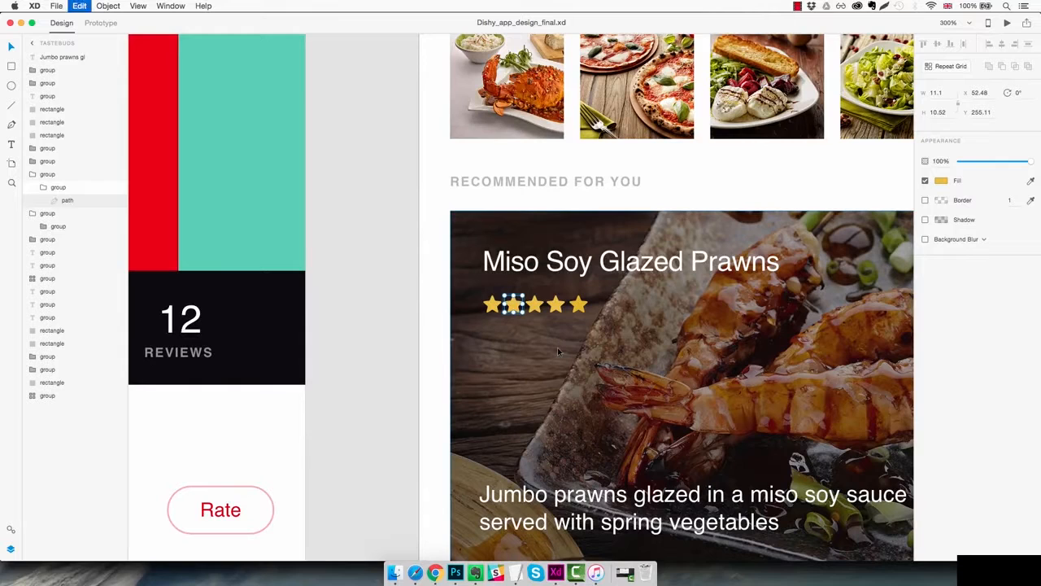
# Paste the star into the Hooked document's Browse artboard, enlarge it to 19.53 by 18.5 px and centre it on the blue circle
pyautogui.press('super+grave')
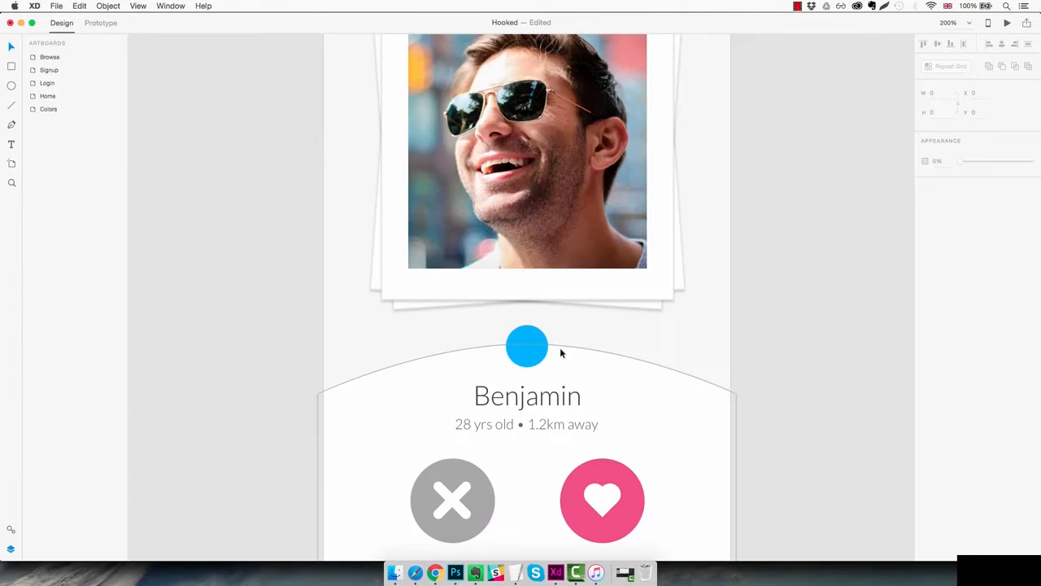
pyautogui.press('super+v')
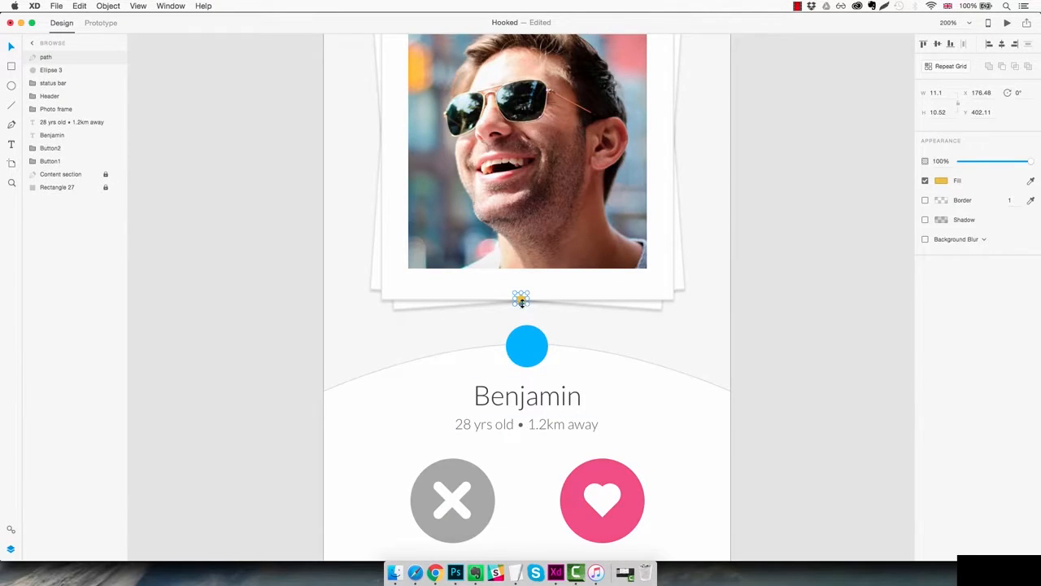
pyautogui.moveTo(524, 302); pyautogui.dragTo(544, 335)
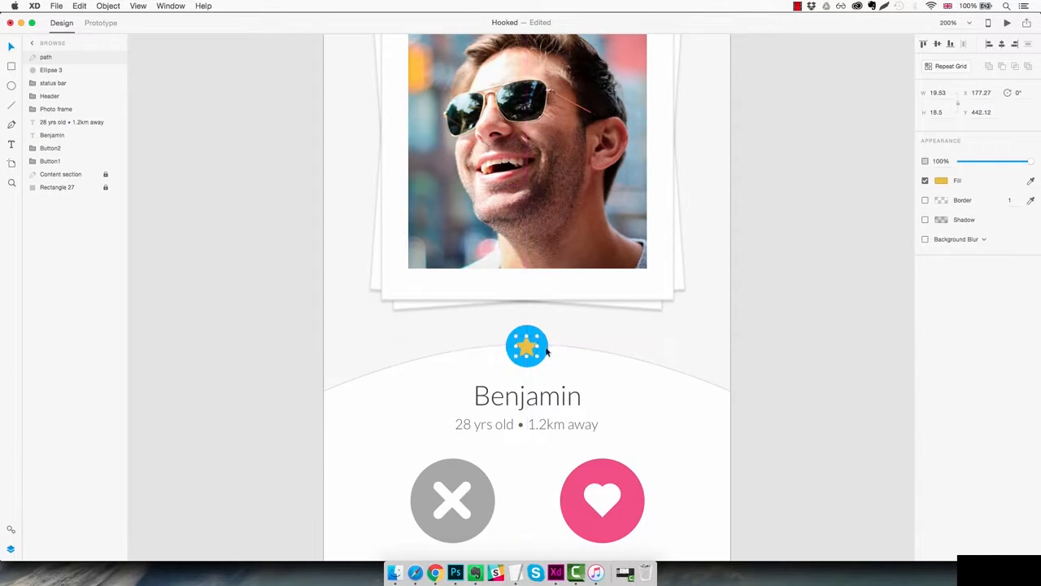
# Change the star's fill to white #FFFFFF
pyautogui.click(941, 179)
pyautogui.click(872, 168)
pyautogui.moveTo(860, 161); pyautogui.dragTo(784, 95)
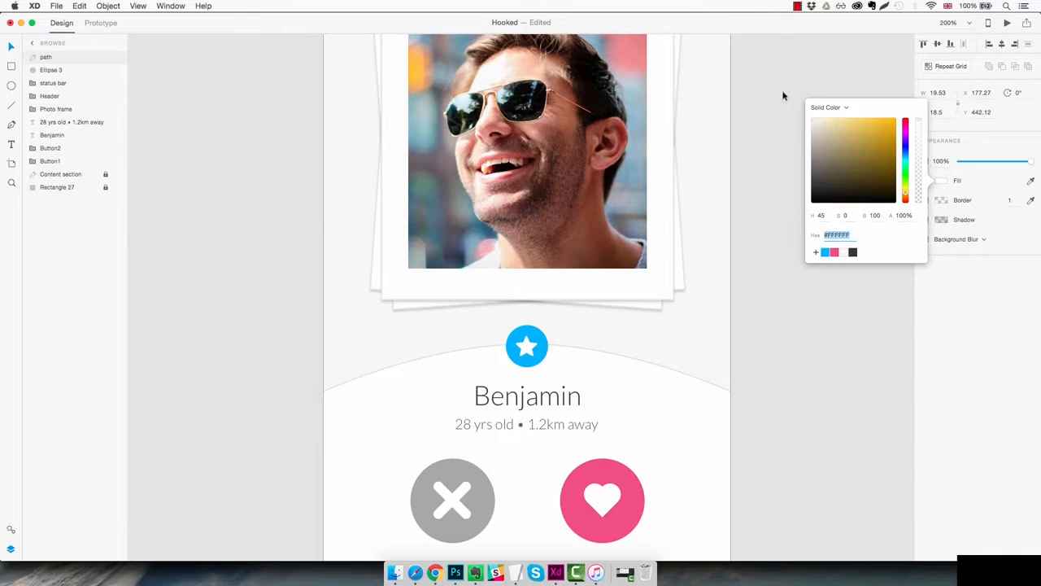
pyautogui.click(616, 391)
pyautogui.moveTo(527, 347); pyautogui.dragTo(537, 372)
pyautogui.click(796, 373)
pyautogui.click(795, 352)
pyautogui.press('super+1')
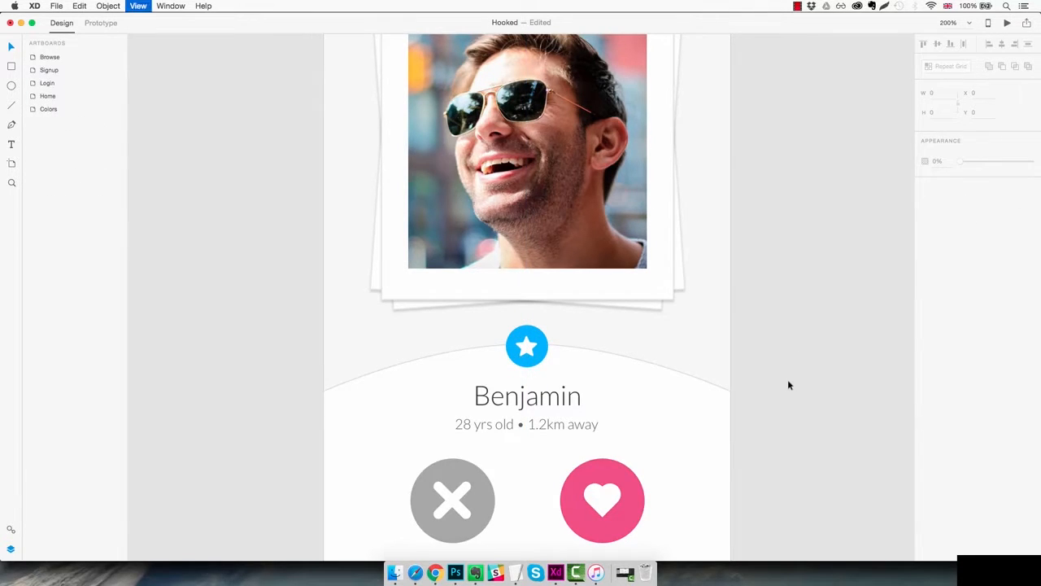
# Rename the star's path layer Star and group it with the blue circle
pyautogui.click(561, 336)
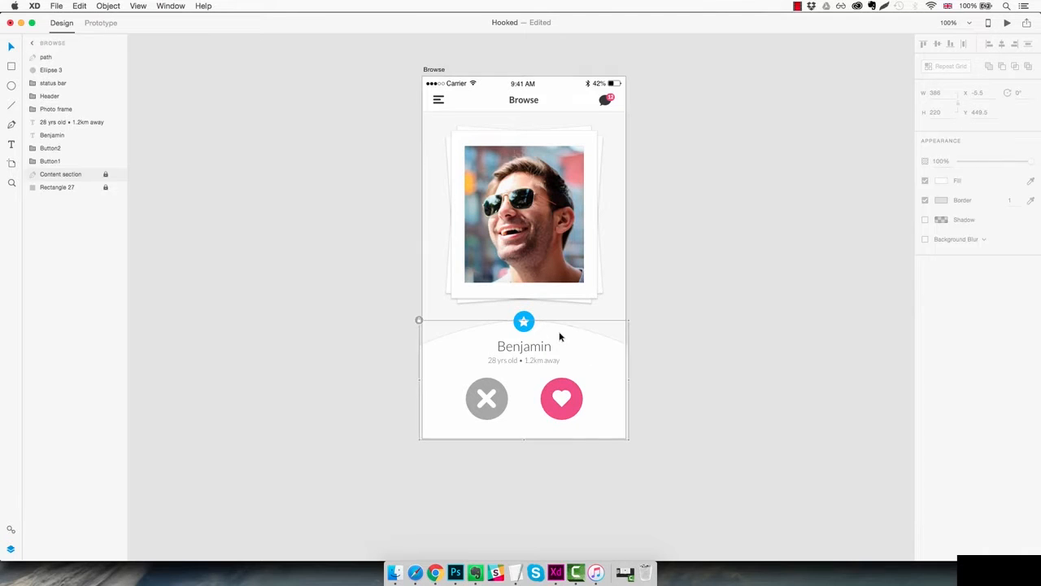
pyautogui.click(525, 320)
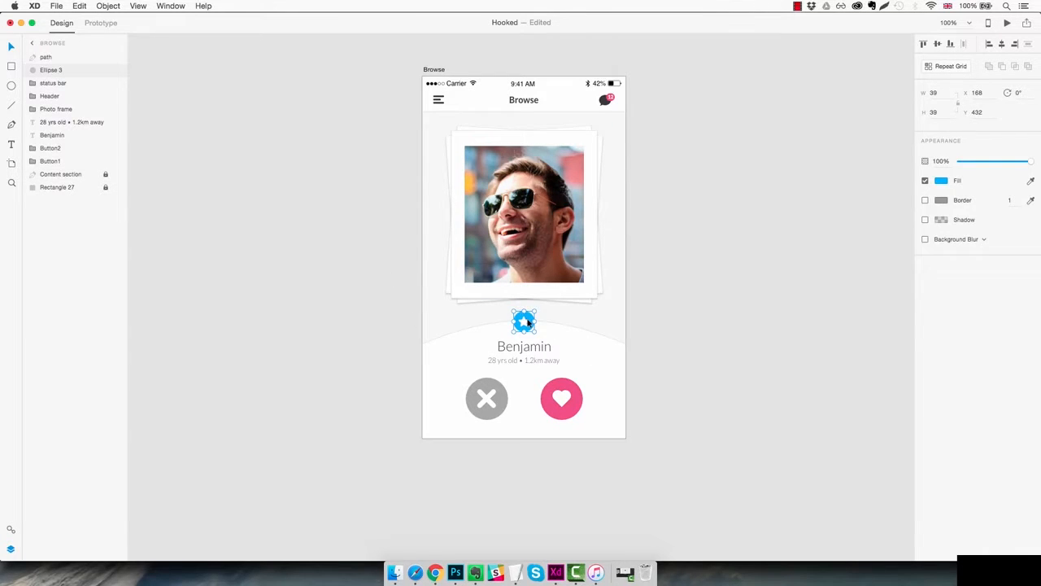
pyautogui.click(54, 58)
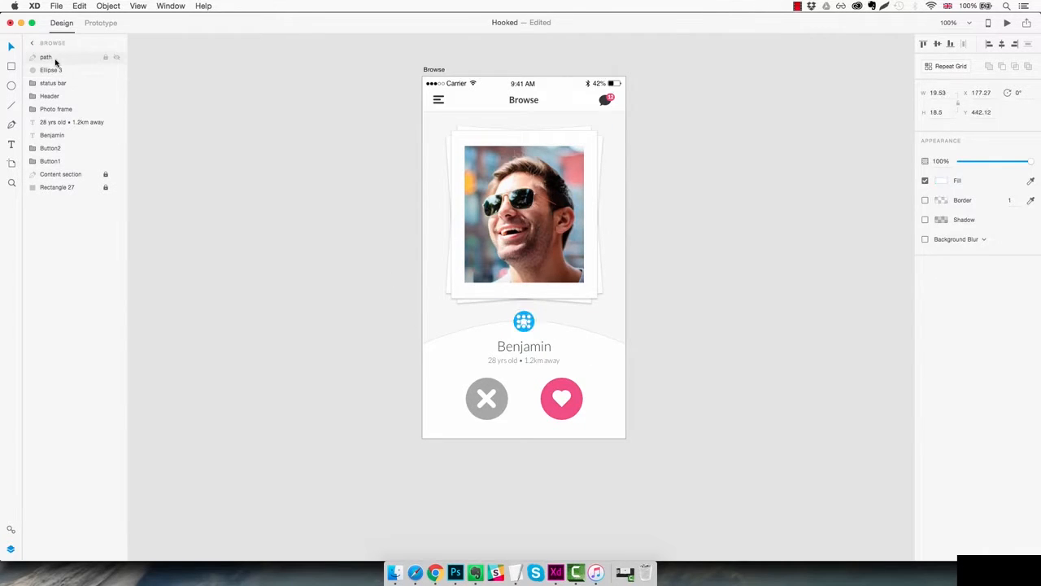
pyautogui.doubleClick(46, 59)
pyautogui.write('Star')
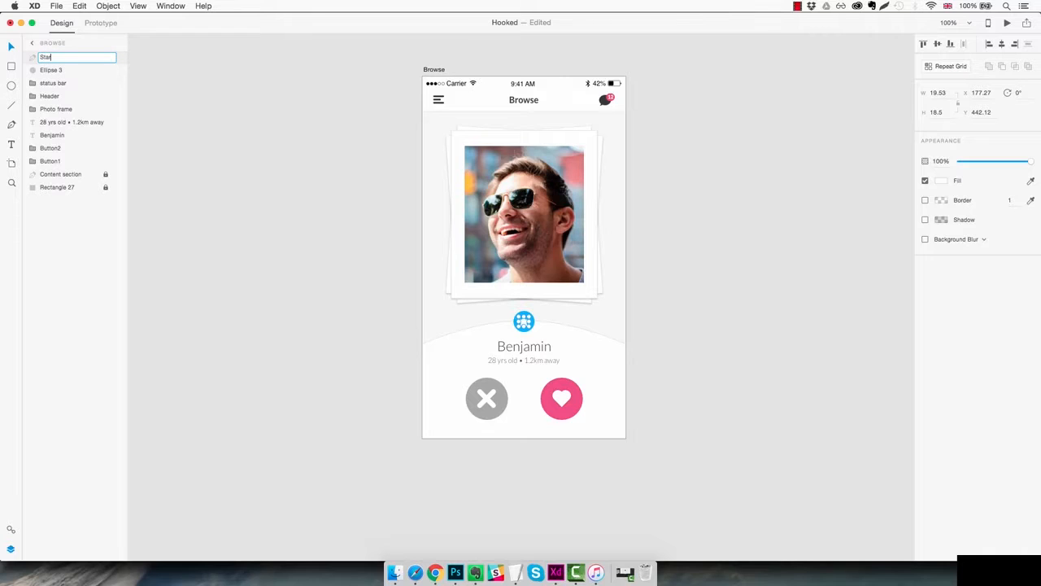
pyautogui.press('Return')
pyautogui.keyDown('shift'); pyautogui.click(44, 72); pyautogui.keyUp('shift')
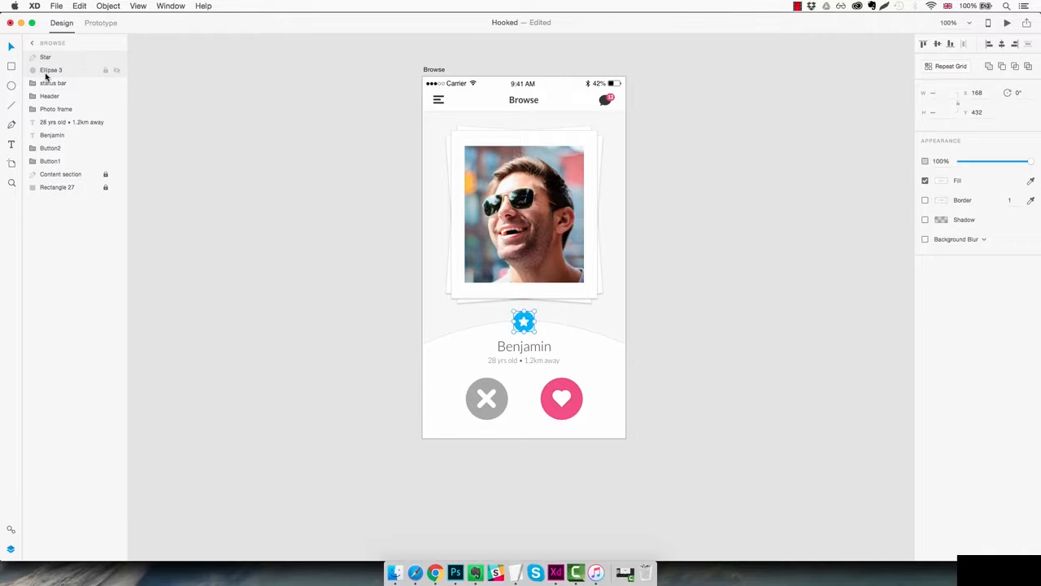
pyautogui.press('super+g')
# Rename the star group Favourite icon and reorder the layers so it sits below Photo frame, followed by the name text and the age-and-distance text
pyautogui.doubleClick(50, 57)
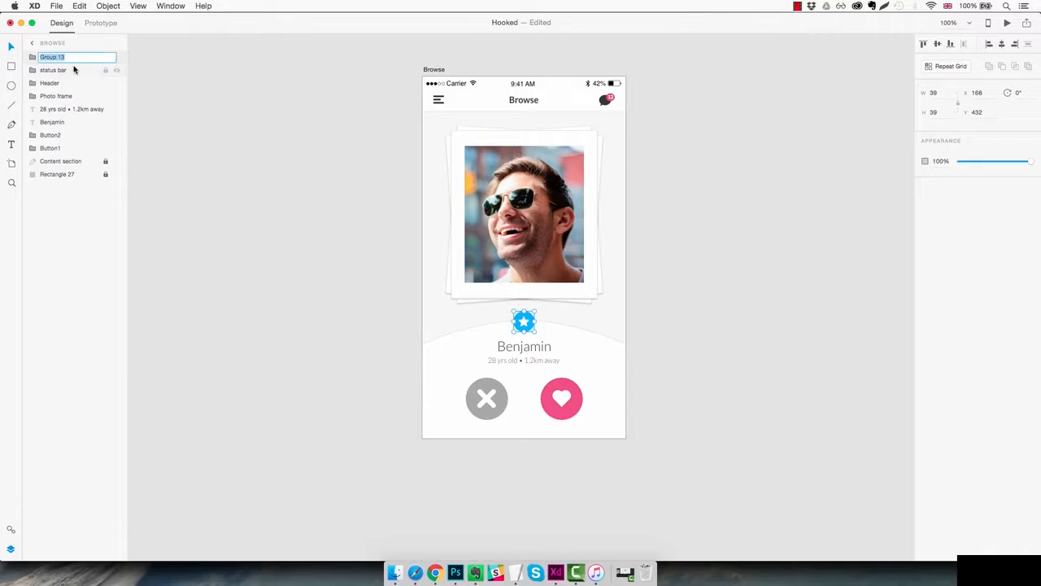
pyautogui.write('Favourite icon')
pyautogui.press('Return')
pyautogui.moveTo(74, 57); pyautogui.dragTo(55, 109)
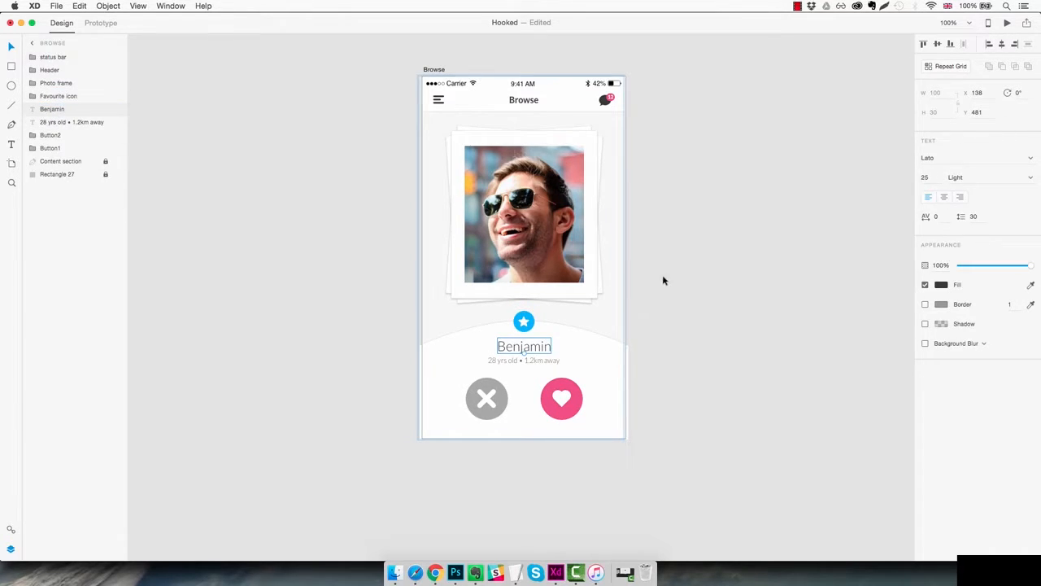
pyautogui.click(682, 289)
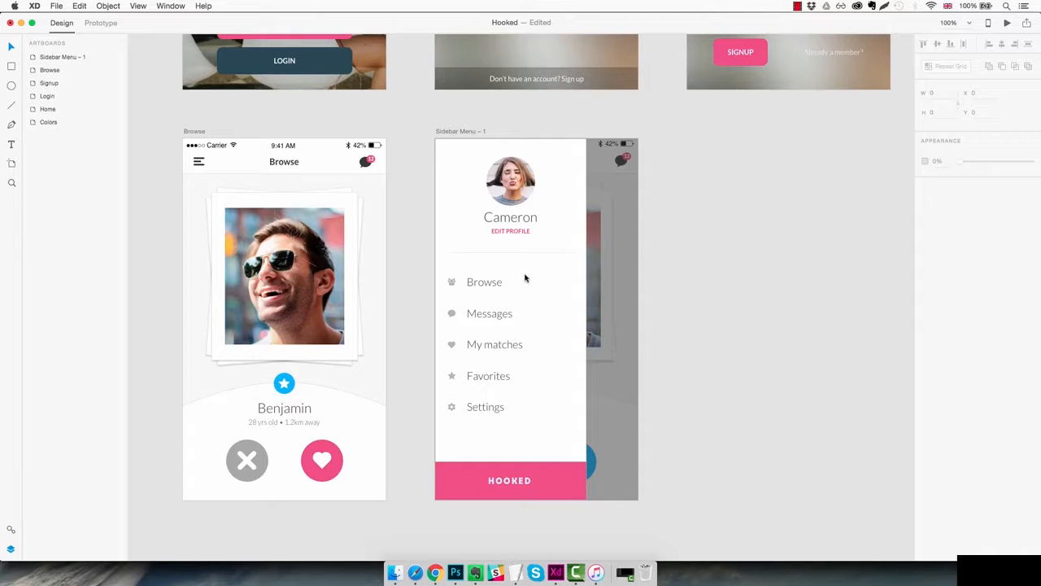
# Delete the Sidebar Menu – 1 artboard beside the Browse screen
pyautogui.click(198, 165)
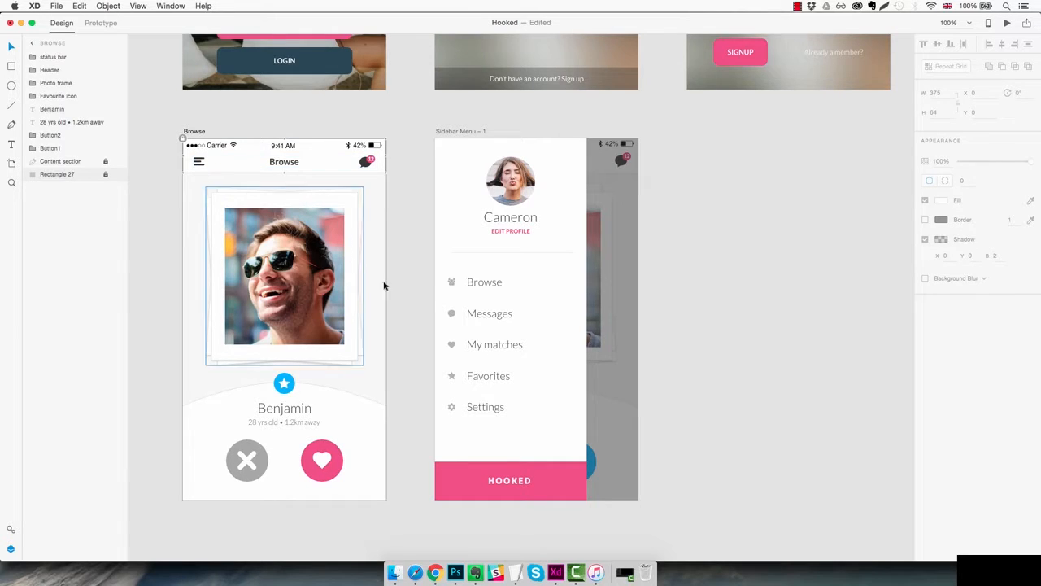
pyautogui.click(729, 278)
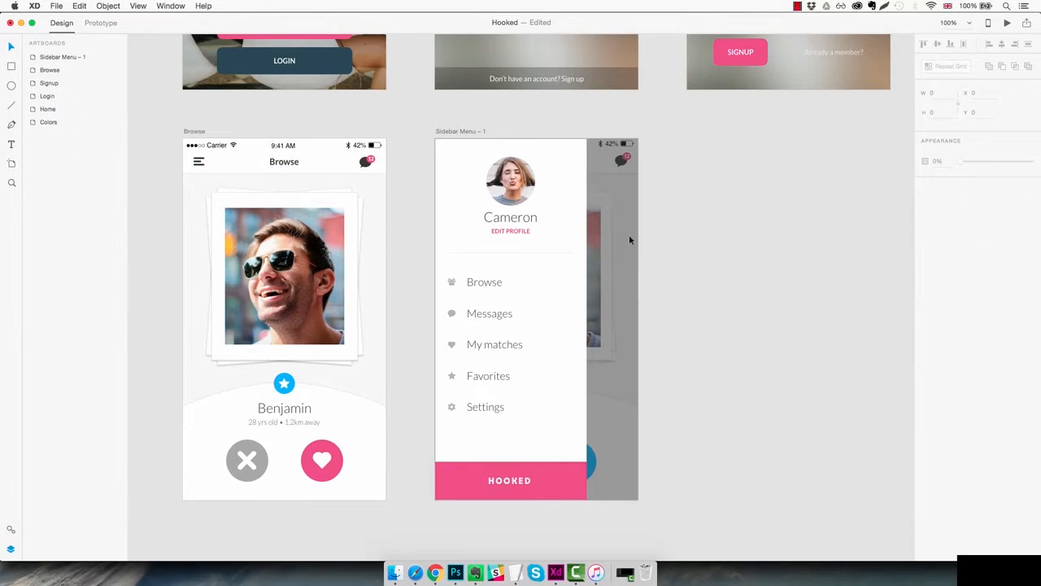
pyautogui.click(469, 133)
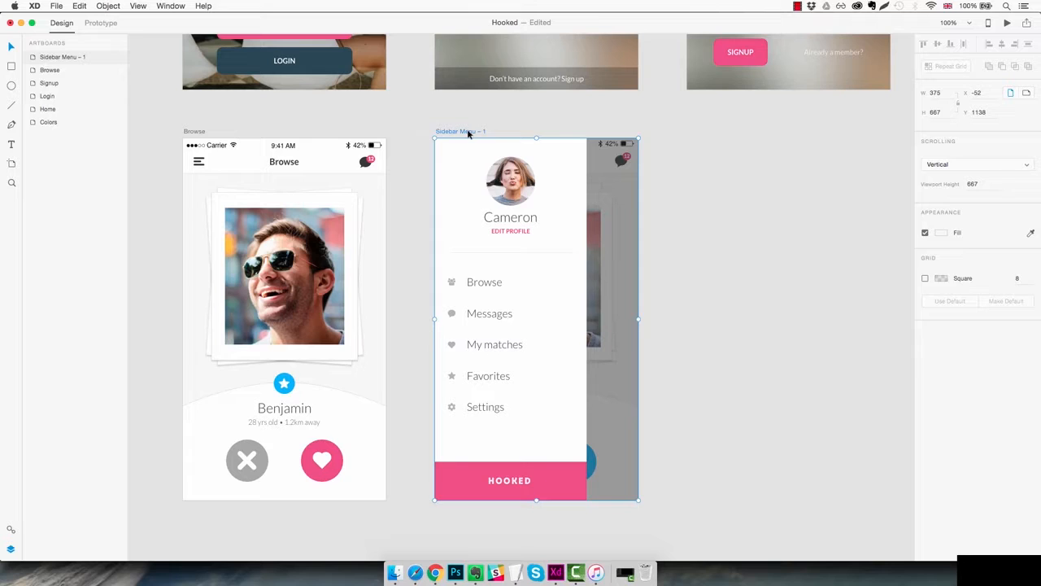
pyautogui.press('Delete')
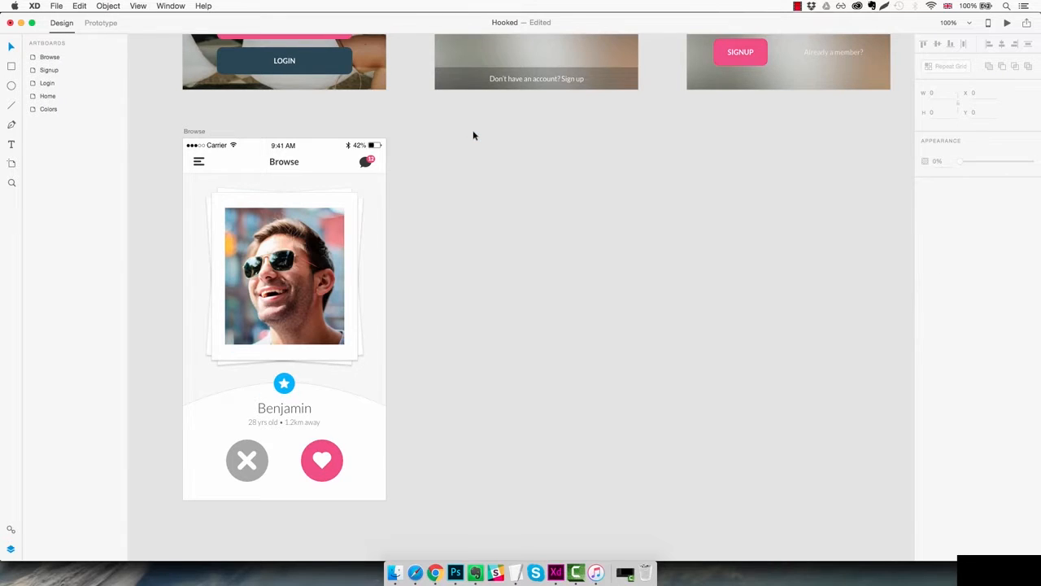
# Duplicate the Browse artboard and place the copy beside the original at X -52, Y 1138
pyautogui.click(192, 132)
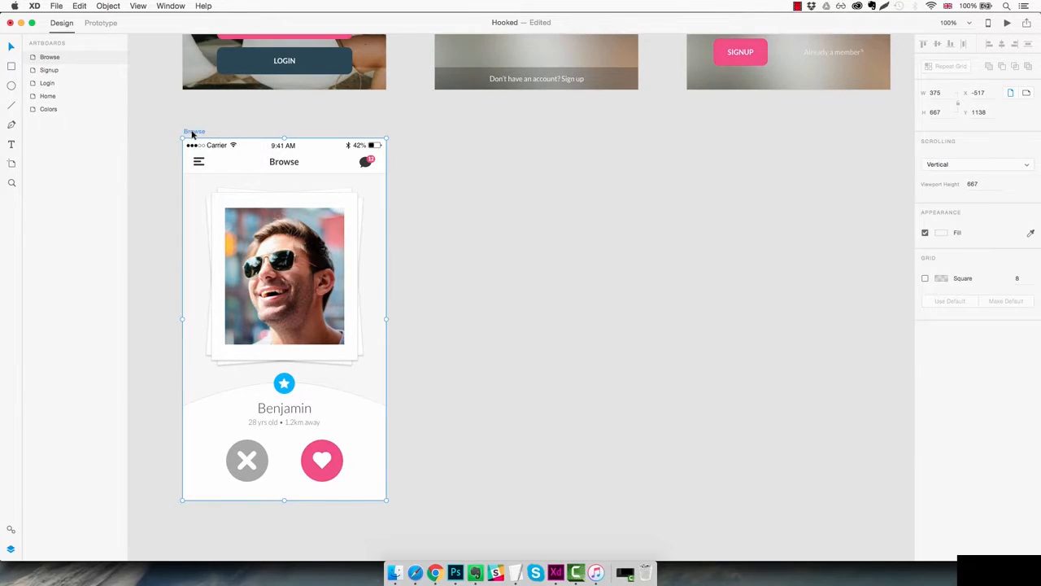
pyautogui.moveTo(195, 133); pyautogui.dragTo(445, 136)
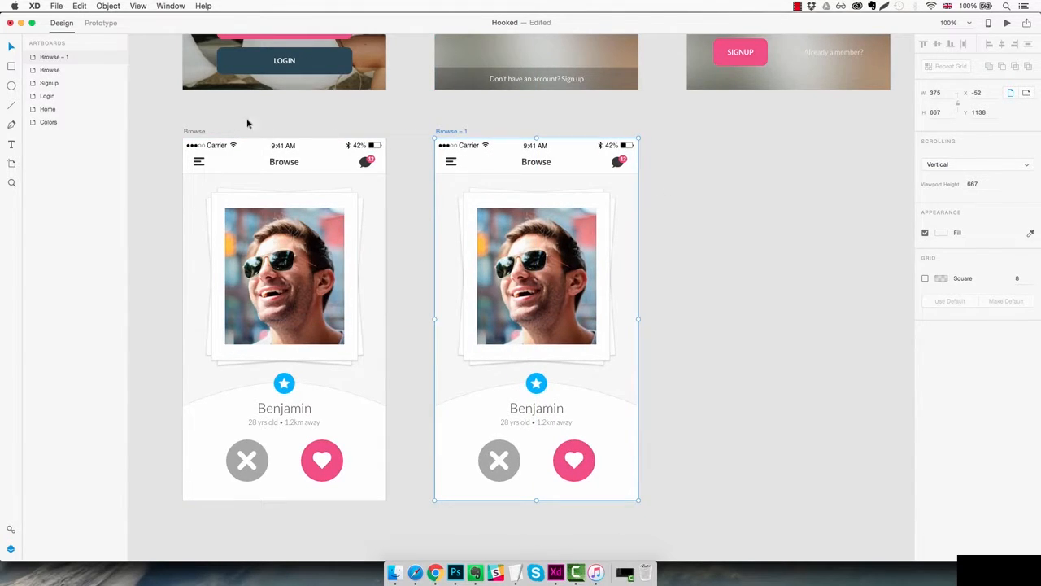
# Lock all the layers of the duplicated Browse artboard, from the status bar down to the header background rectangle
pyautogui.click(506, 175)
pyautogui.click(506, 167)
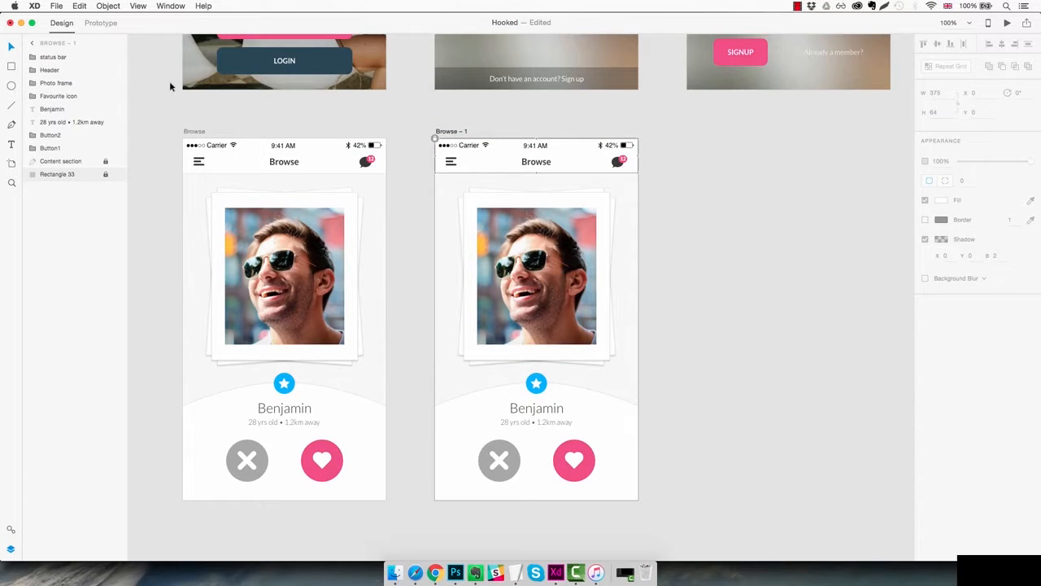
pyautogui.click(86, 57)
pyautogui.click(105, 161)
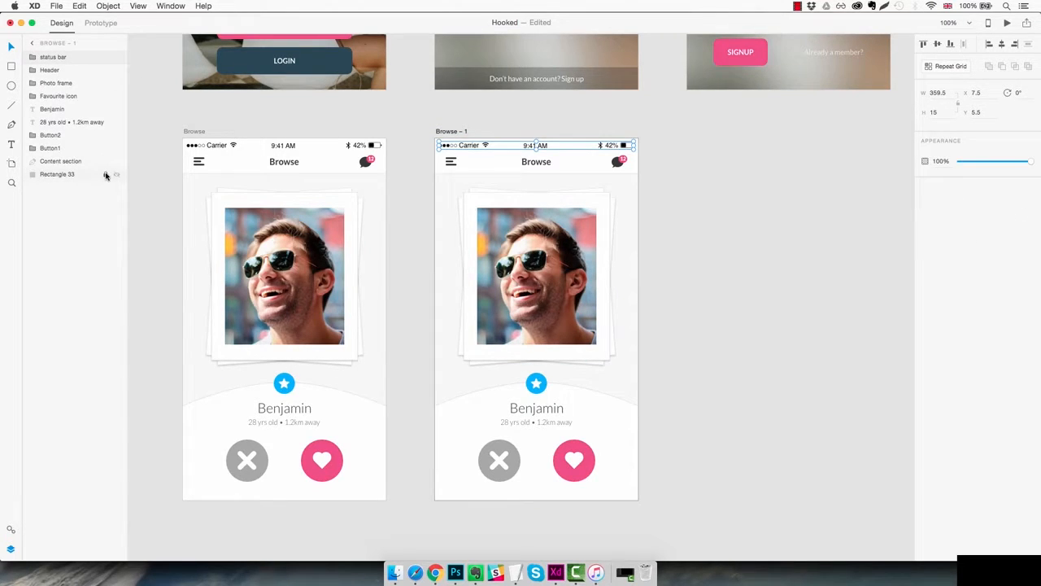
pyautogui.keyDown('shift'); pyautogui.click(82, 174); pyautogui.keyUp('shift')
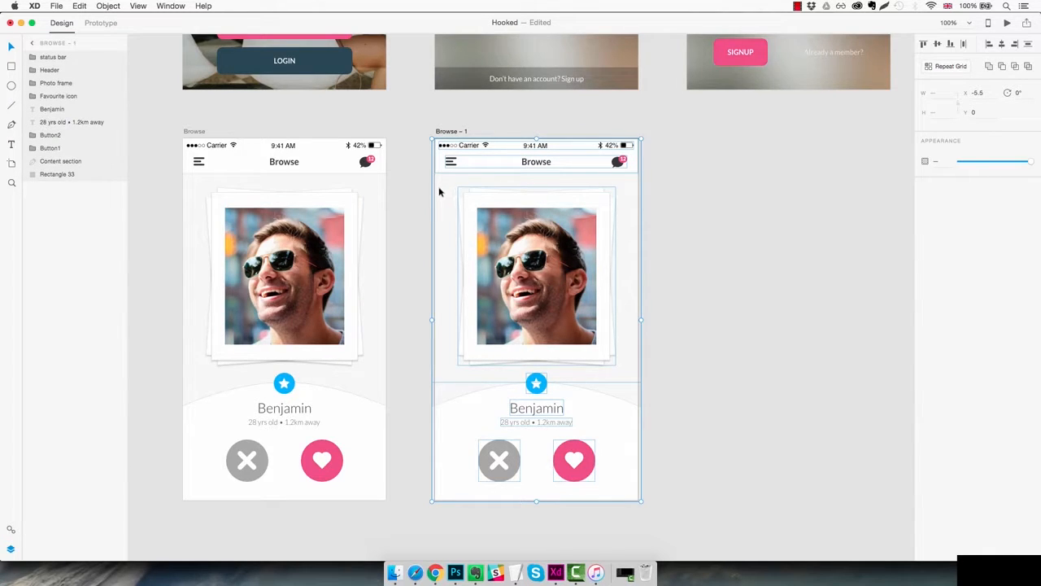
pyautogui.press('super+l')
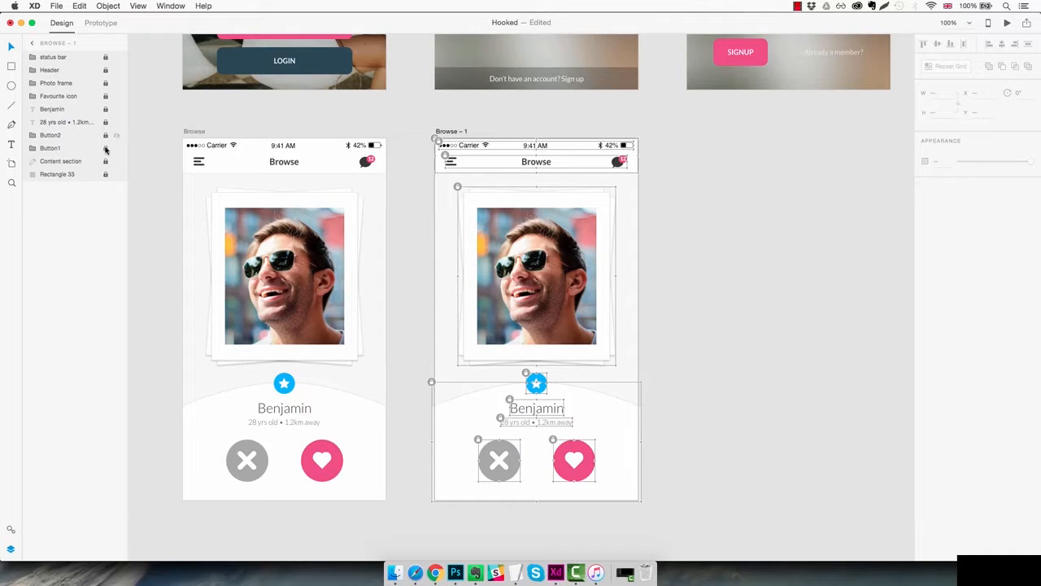
pyautogui.click(688, 219)
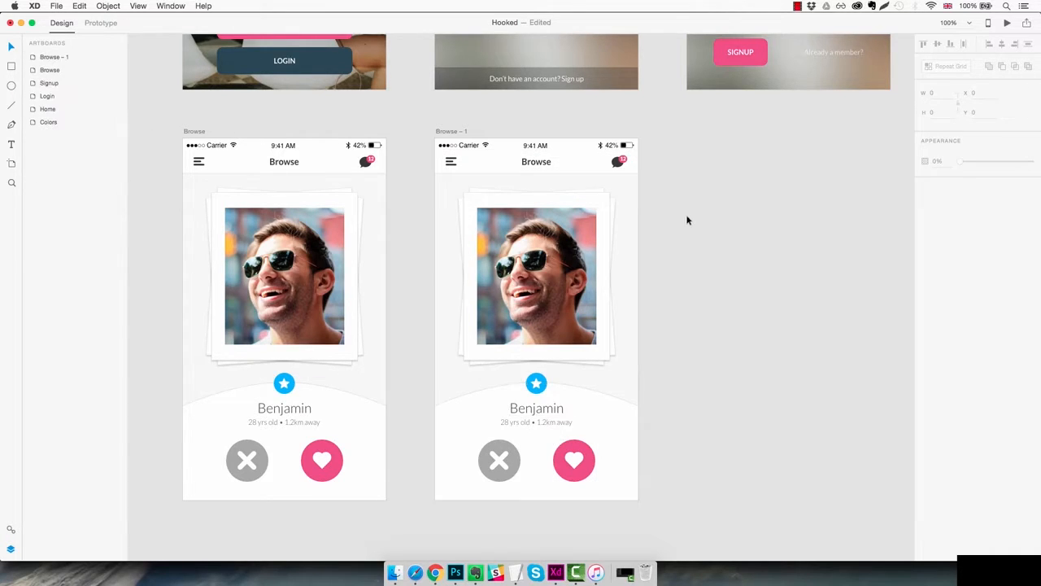
# Draw a 375 × 667 rectangle covering the whole duplicated Browse artboard
pyautogui.click(466, 151)
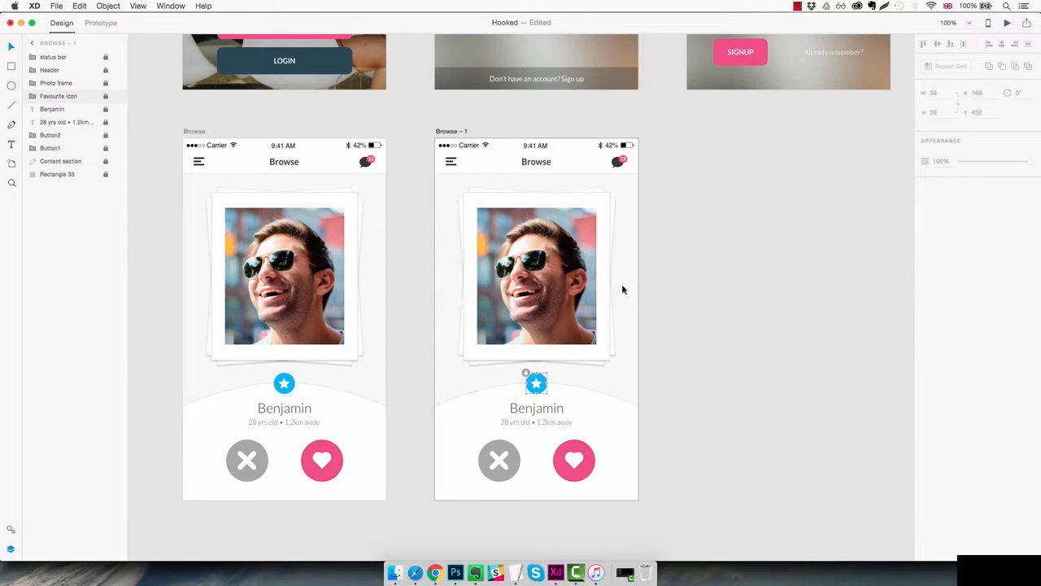
pyautogui.click(516, 281)
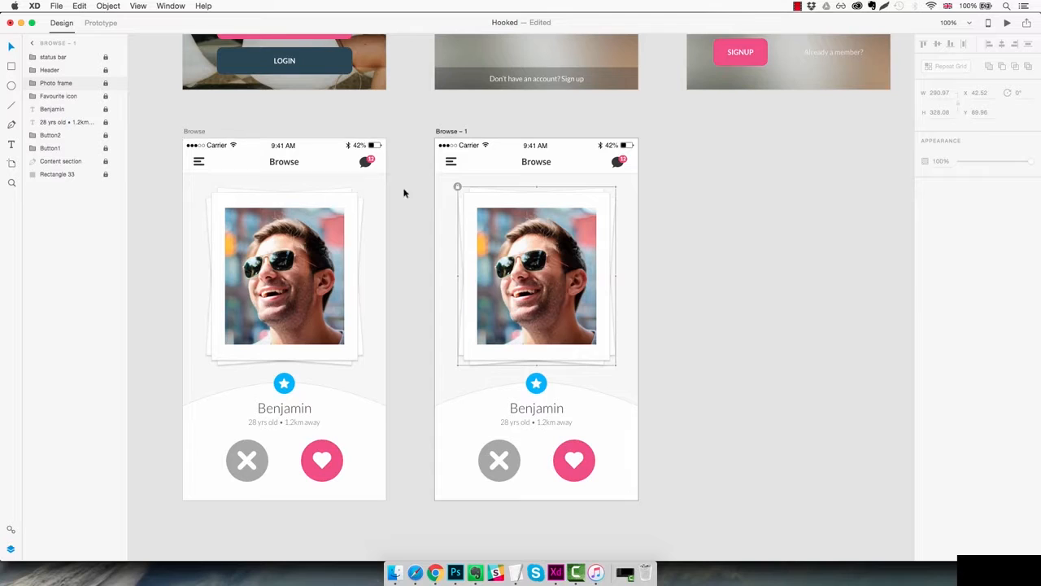
pyautogui.press('r')
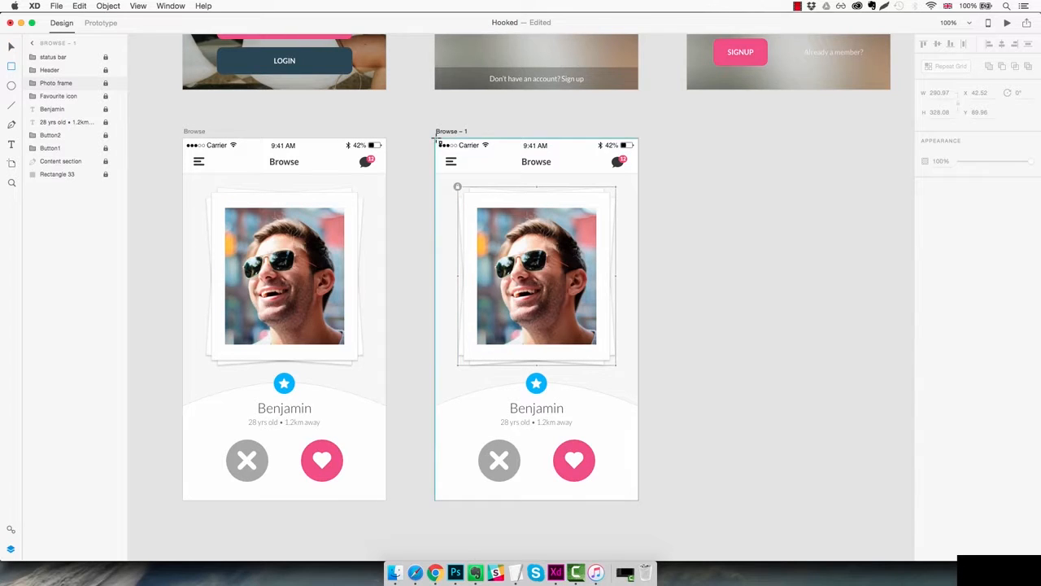
pyautogui.moveTo(435, 139); pyautogui.dragTo(640, 501)
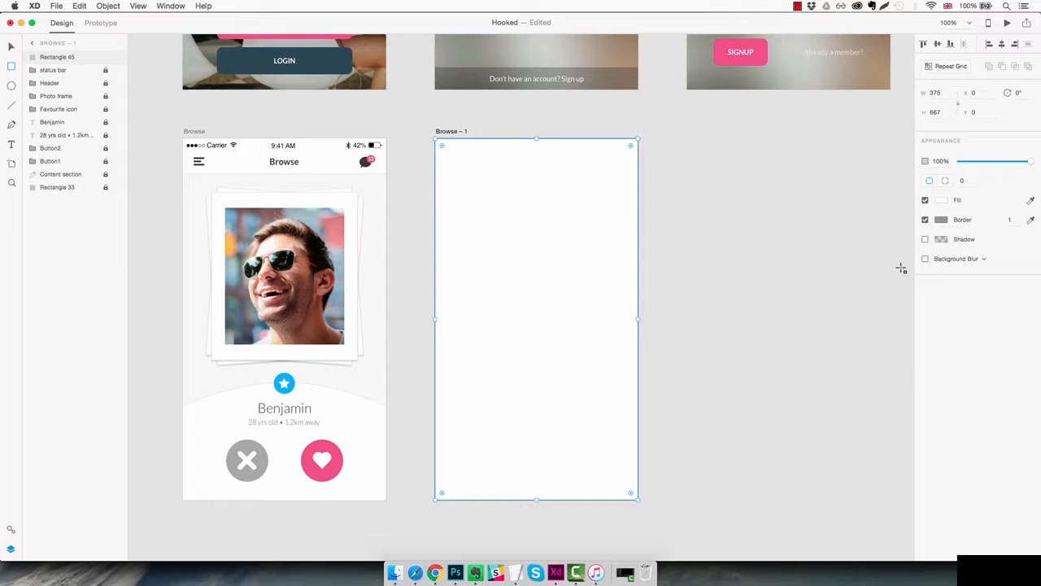
# Turn the full-screen rectangle into a dark overlay with a #000000 fill, no border and 40% opacity
pyautogui.click(942, 201)
pyautogui.moveTo(868, 204); pyautogui.dragTo(731, 252)
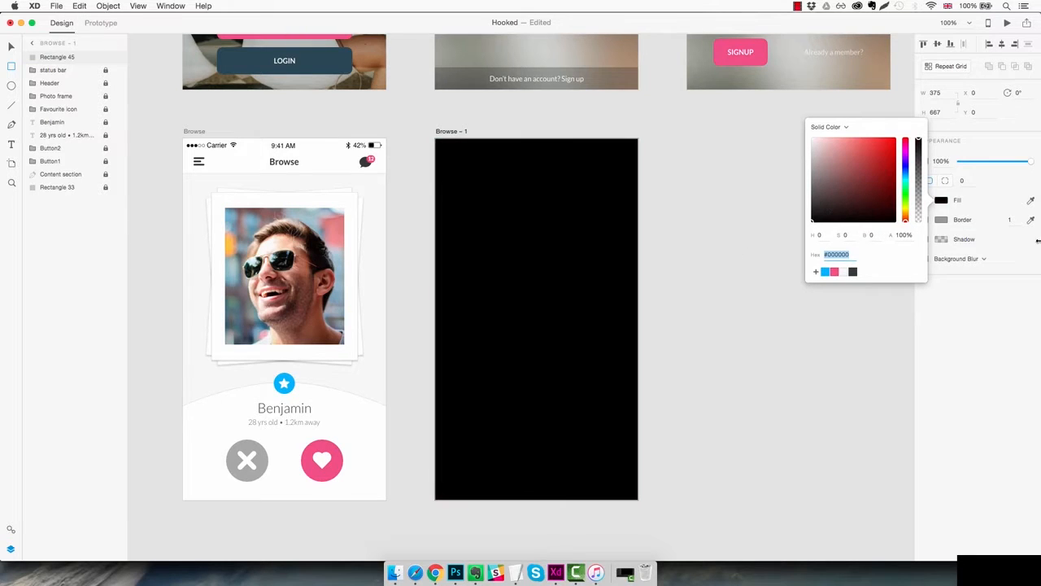
pyautogui.click(982, 221)
pyautogui.click(942, 221)
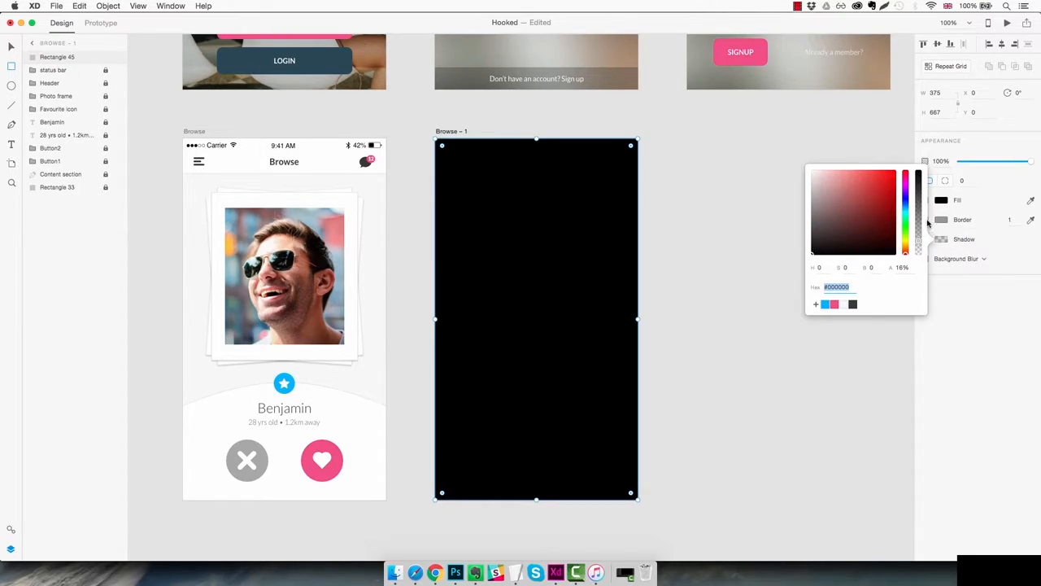
pyautogui.click(934, 223)
pyautogui.click(925, 220)
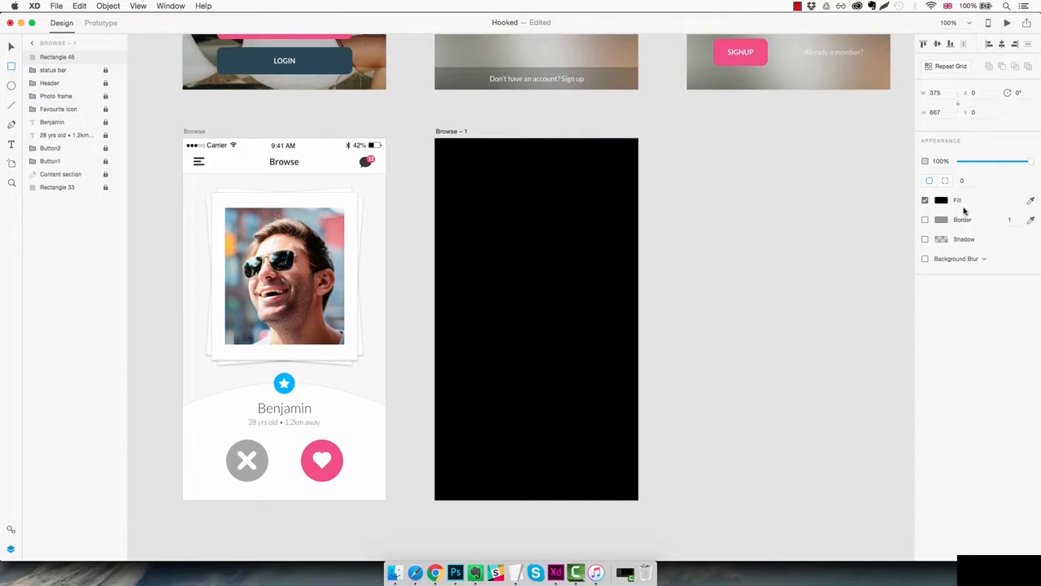
pyautogui.moveTo(1030, 163); pyautogui.dragTo(989, 163)
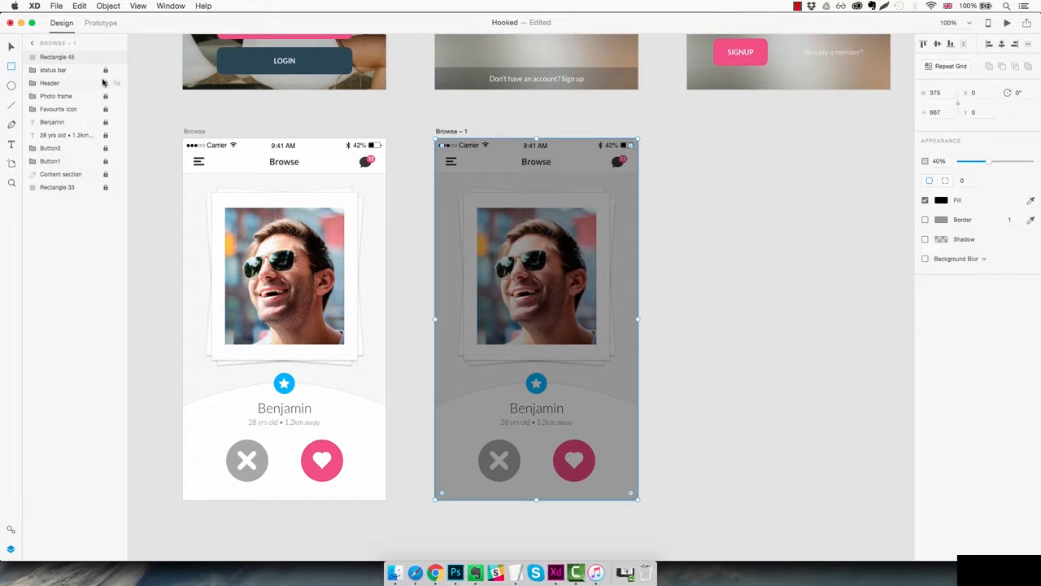
# Unlock and group all layers of the duplicated artboard including the overlay, name the group BG layers and lock it
pyautogui.keyDown('shift'); pyautogui.click(71, 187); pyautogui.keyUp('shift')
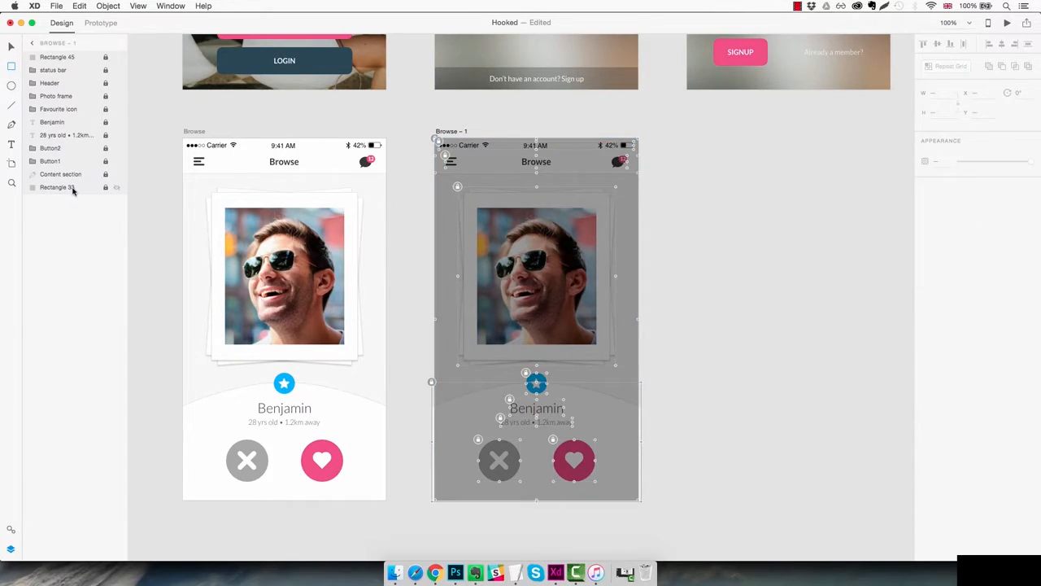
pyautogui.press('super+l')
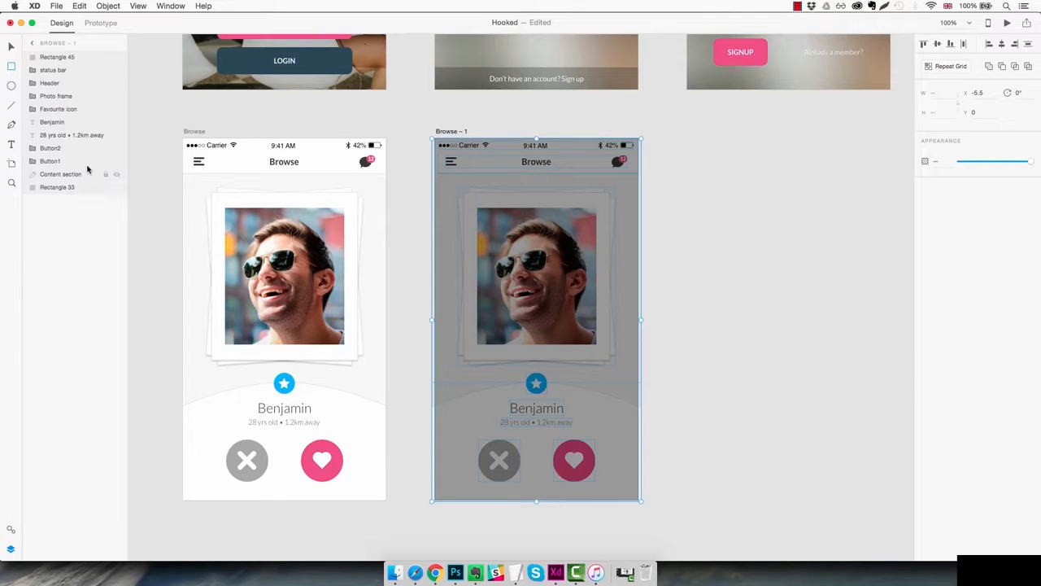
pyautogui.press('super+g')
pyautogui.doubleClick(52, 57)
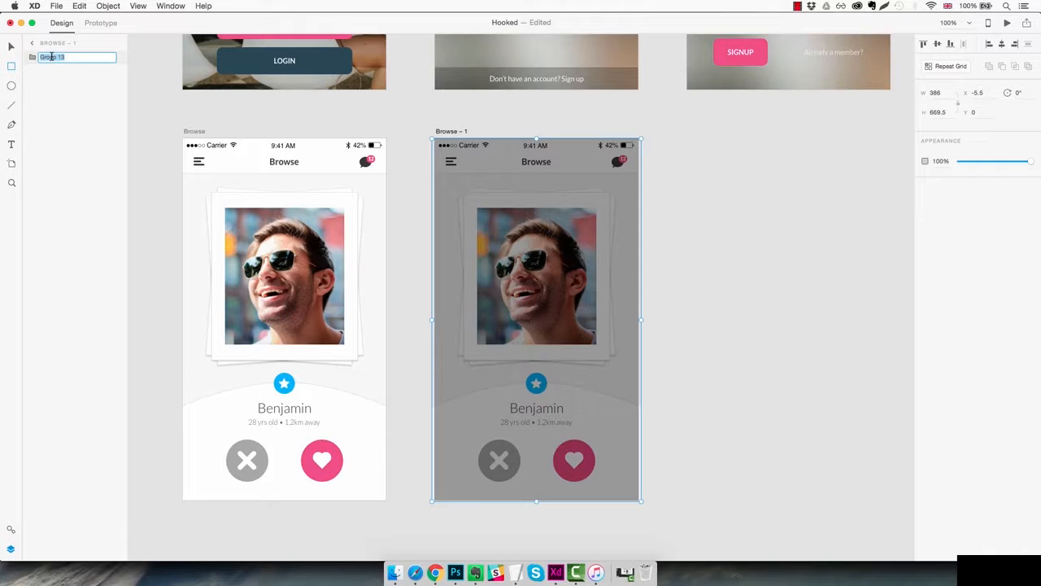
pyautogui.write('BG layers')
pyautogui.press('Return')
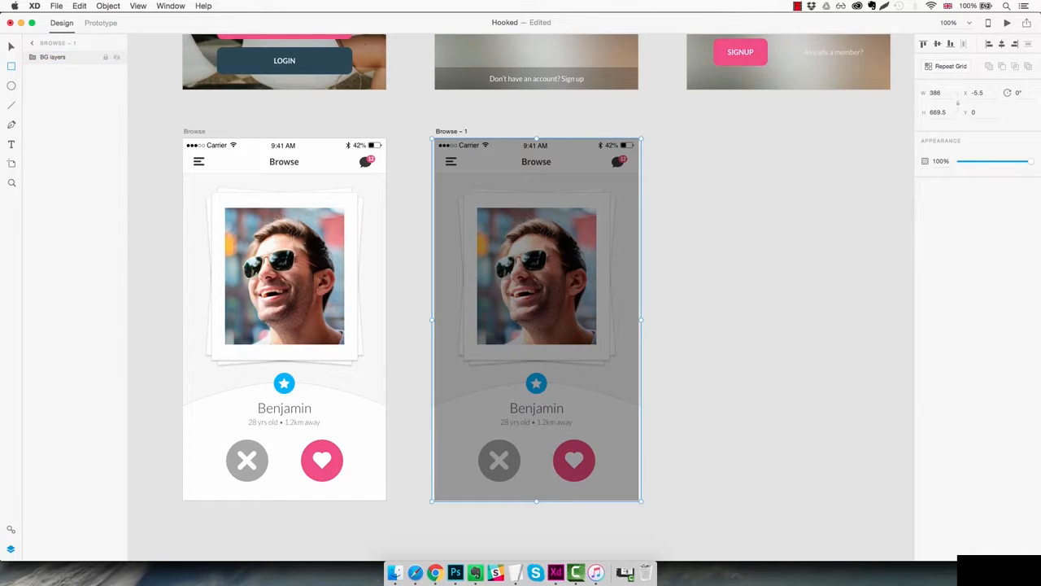
pyautogui.click(105, 57)
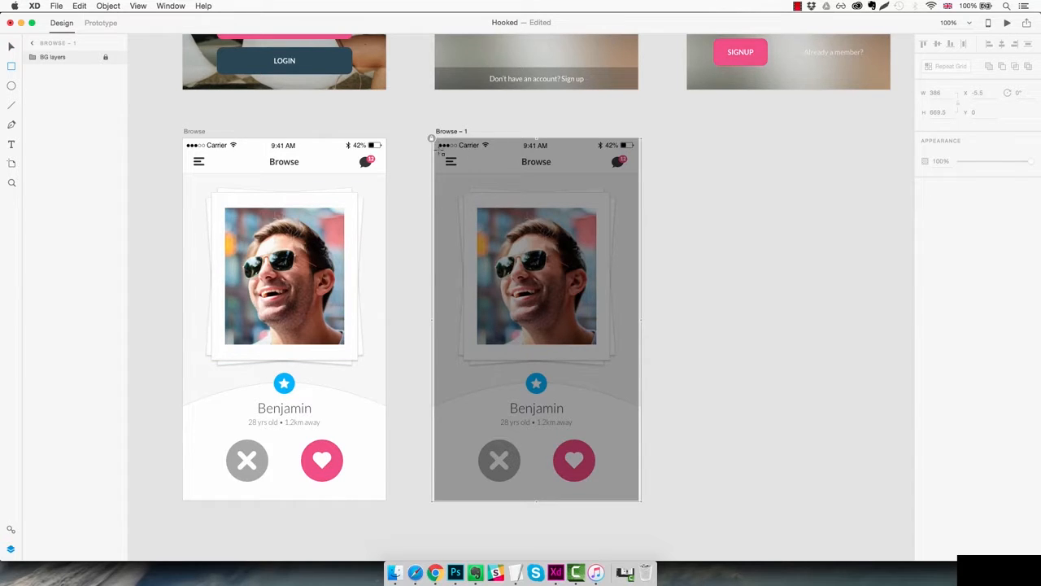
# Draw a full-height white sidebar rectangle from the artboard's left edge, set its width to 280 and lock it
pyautogui.moveTo(435, 499)
pyautogui.mouseDown()
pyautogui.moveTo(516, 433)
pyautogui.moveTo(593, 207)
pyautogui.moveTo(600, 137)
pyautogui.mouseUp()
pyautogui.click(936, 93)
pyautogui.press('Down')
pyautogui.press('Down')
pyautogui.press('Down')
pyautogui.press('Down')
pyautogui.press('Down')
pyautogui.press('Down')
pyautogui.press('Down')
pyautogui.press('Down')
pyautogui.press('Down')
pyautogui.press('Down')
pyautogui.press('Down')
pyautogui.press('Down')
pyautogui.press('Down')
pyautogui.press('Down')
pyautogui.press('Down')
pyautogui.press('Down')
pyautogui.press('Down')
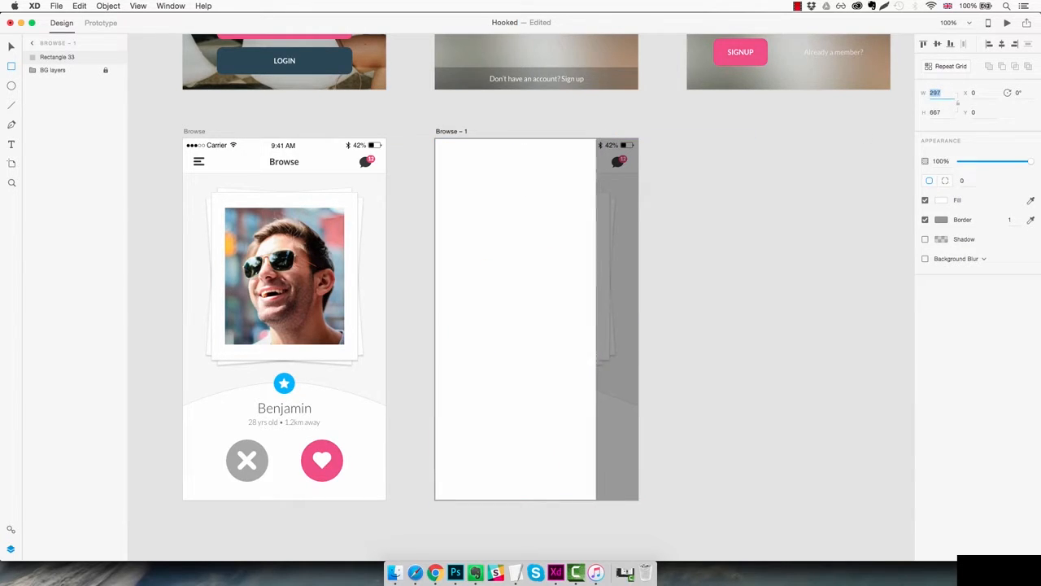
pyautogui.press('Down')
pyautogui.press('Down')
pyautogui.press('Down')
pyautogui.press('Down')
pyautogui.press('Down')
pyautogui.press('Down')
pyautogui.press('Down')
pyautogui.press('Down')
pyautogui.press('Down')
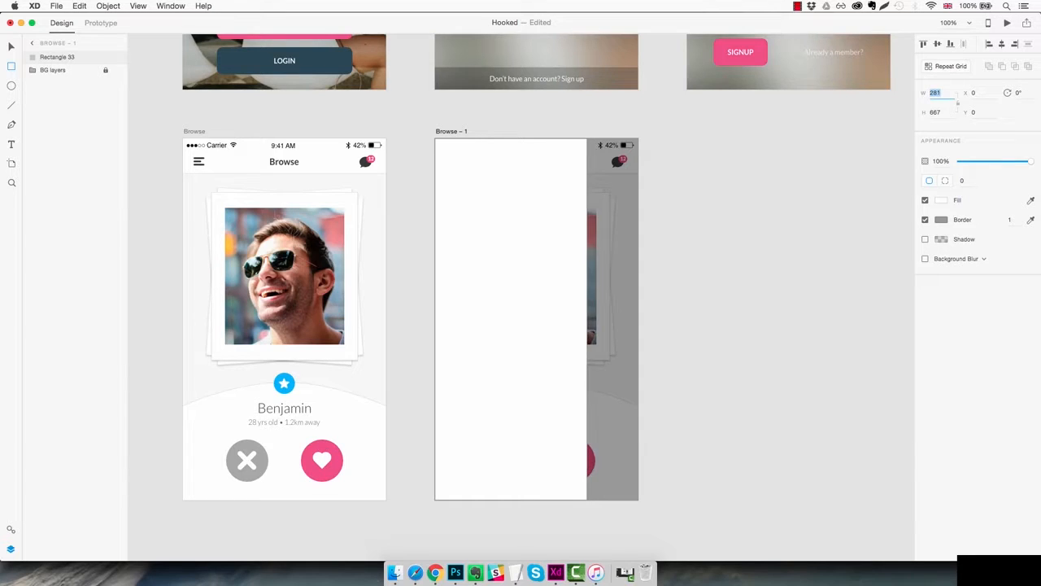
pyautogui.press('Return')
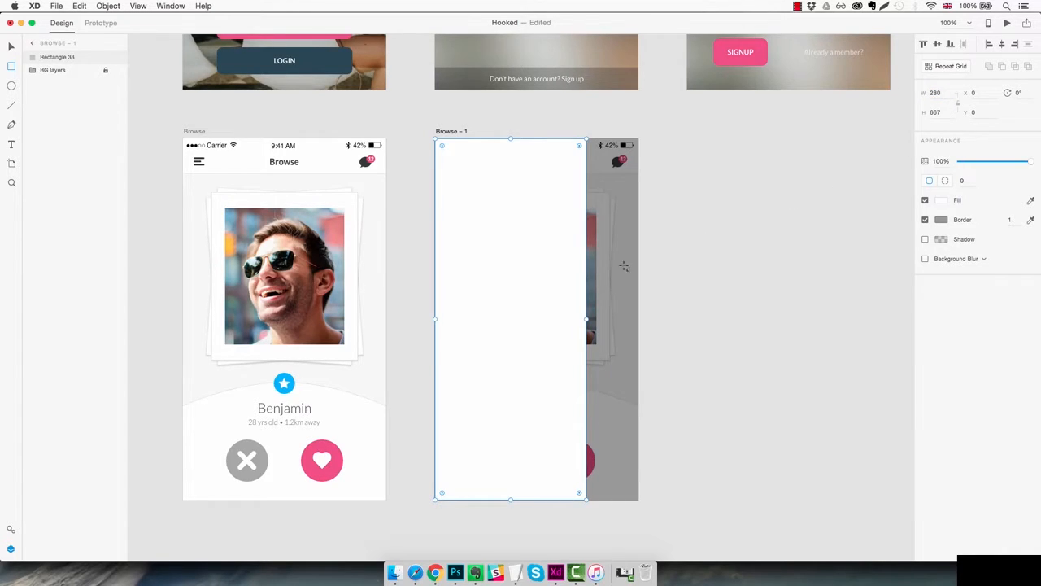
pyautogui.press('super+l')
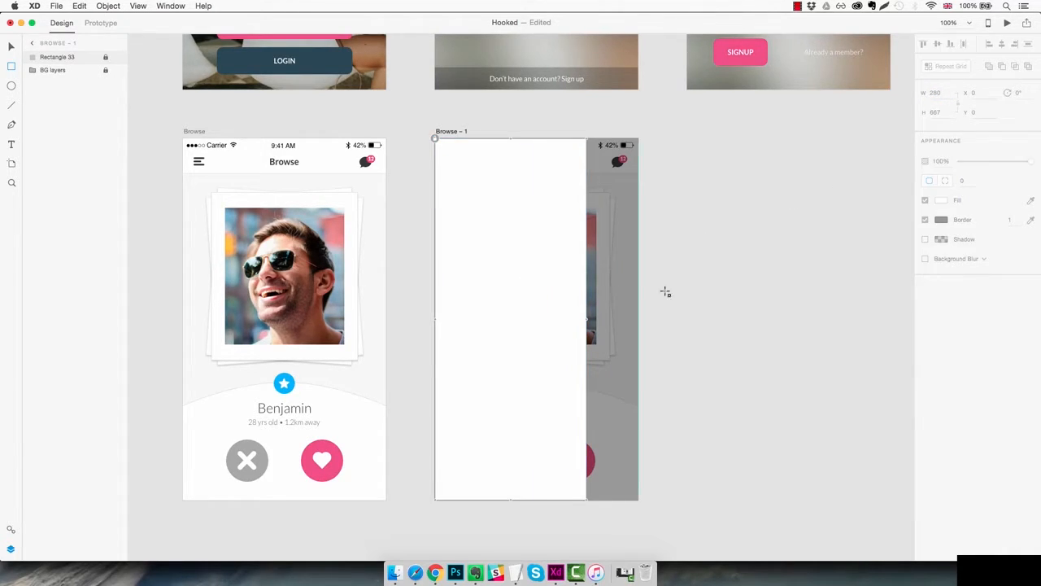
# Draw a 90 × 90 circle in the upper part of the sidebar with a #BF2222 fill and no border
pyautogui.press('e')
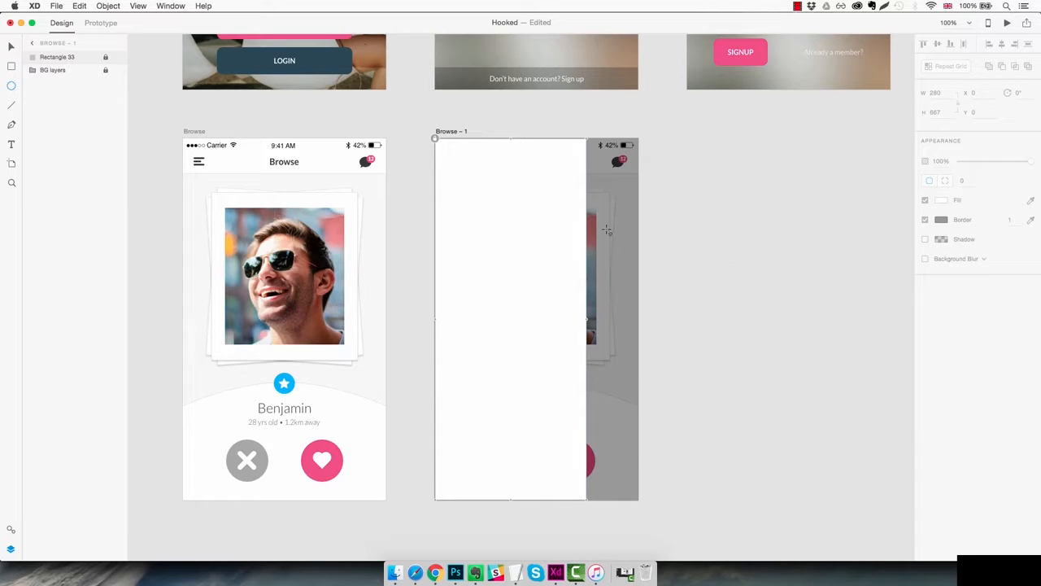
pyautogui.moveTo(483, 172)
pyautogui.mouseDown()
pyautogui.moveTo(523, 198)
pyautogui.moveTo(542, 233)
pyautogui.moveTo(534, 219)
pyautogui.mouseUp()
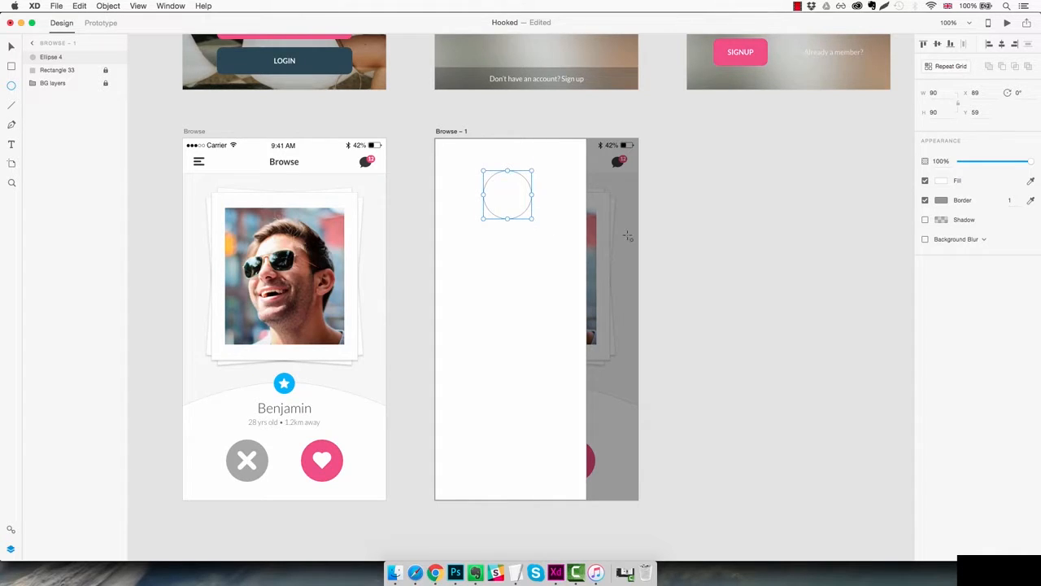
pyautogui.click(942, 181)
pyautogui.click(887, 145)
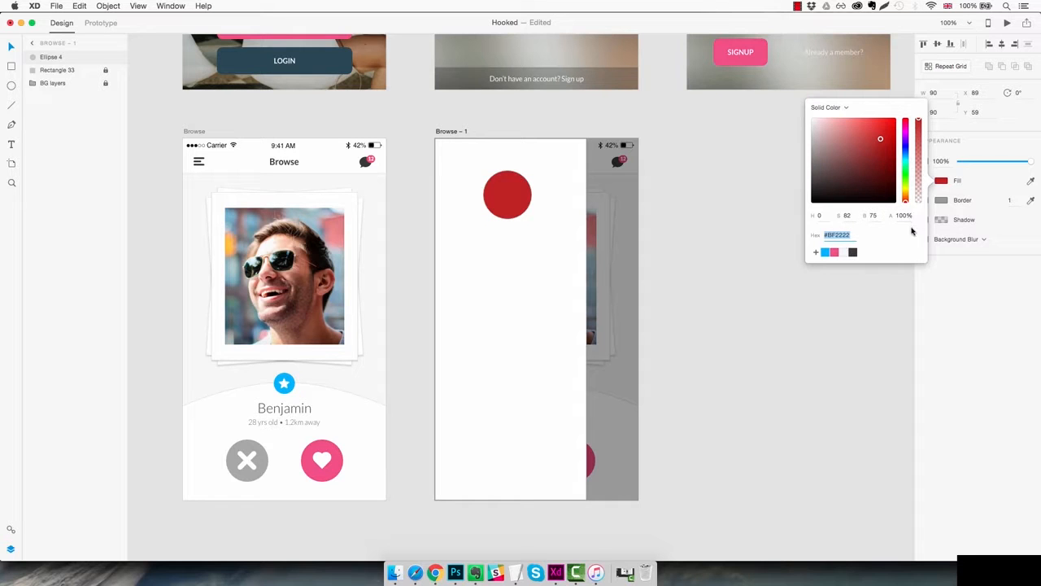
pyautogui.click(982, 198)
pyautogui.click(927, 201)
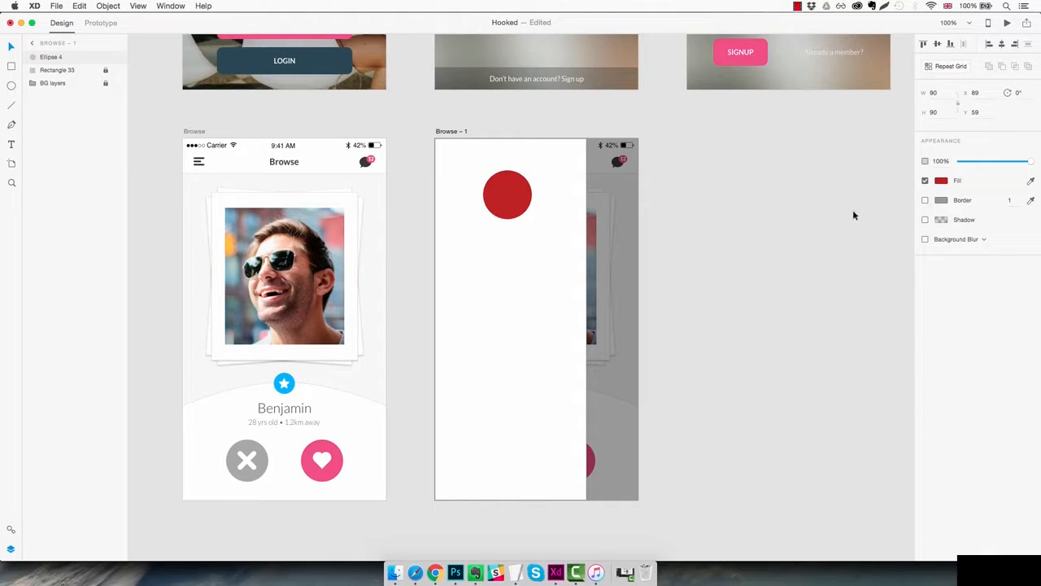
# Position the red circle centred horizontally near the sidebar's top edge at X 95, Y 35
pyautogui.moveTo(510, 196); pyautogui.dragTo(509, 164)
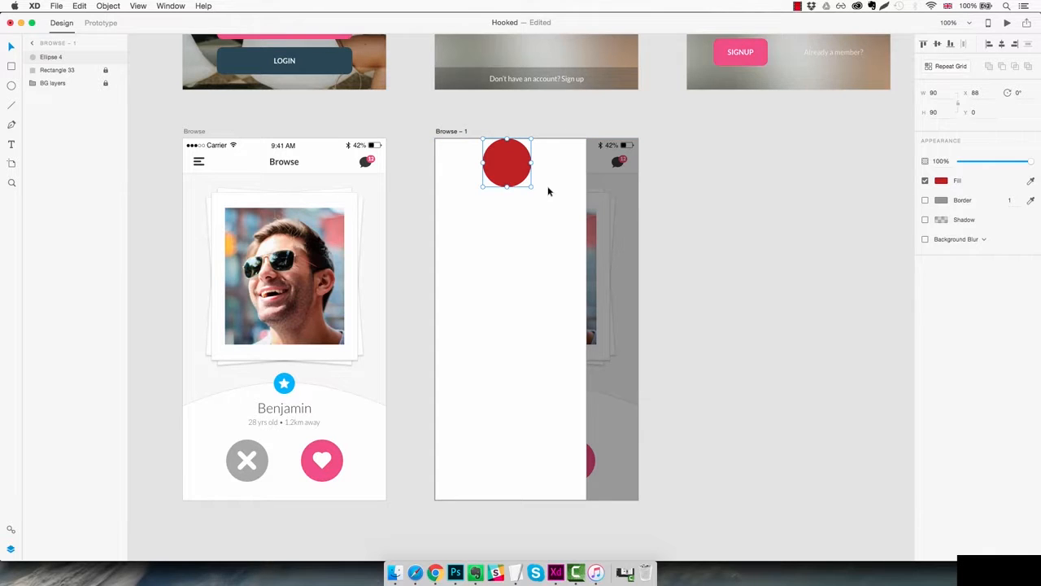
pyautogui.press('Down')
pyautogui.press('Down')
pyautogui.press('Down')
pyautogui.press('Down')
pyautogui.press('Down')
pyautogui.press('Down')
pyautogui.press('Down')
pyautogui.press('Down')
pyautogui.press('Down')
pyautogui.press('Down')
pyautogui.press('Down')
pyautogui.press('Down')
pyautogui.press('Down')
pyautogui.press('Down')
pyautogui.press('Down')
pyautogui.press('Down')
pyautogui.press('Down')
pyautogui.press('Down')
pyautogui.press('Down')
pyautogui.press('Down')
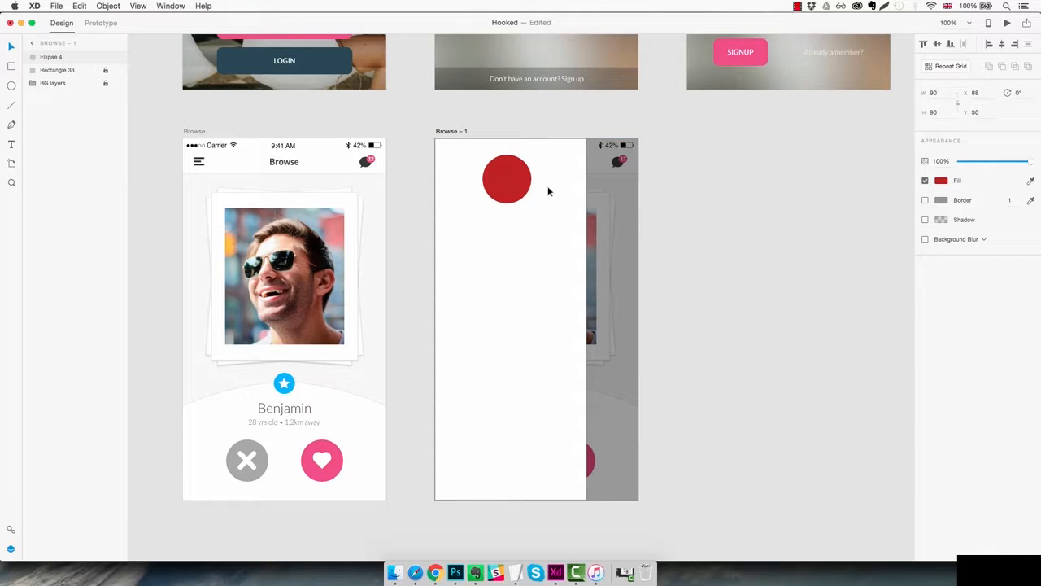
pyautogui.press('Down')
pyautogui.press('Down')
pyautogui.press('Down')
pyautogui.press('Down')
pyautogui.moveTo(516, 181); pyautogui.dragTo(518, 181)
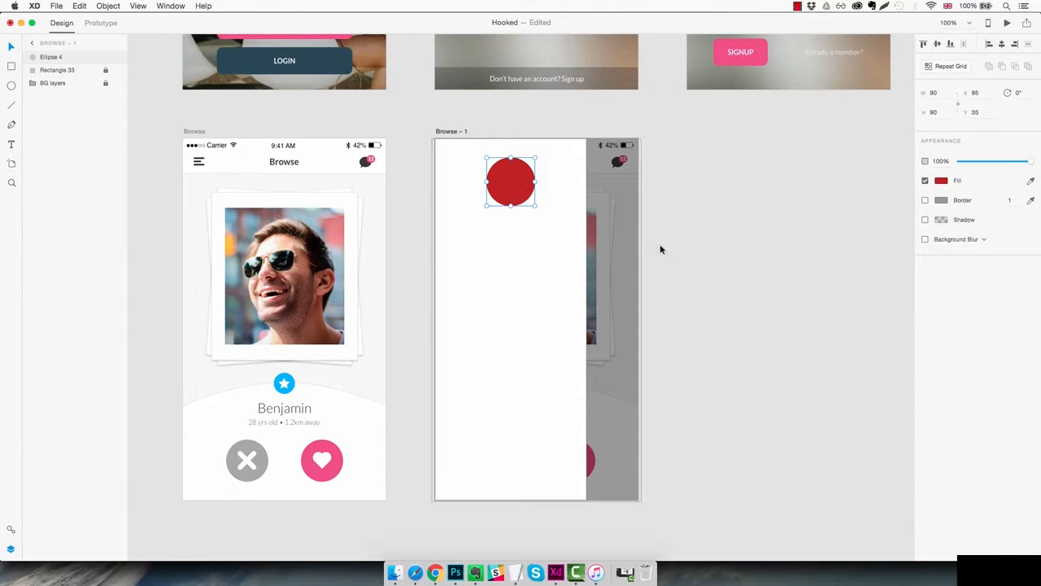
pyautogui.click(729, 259)
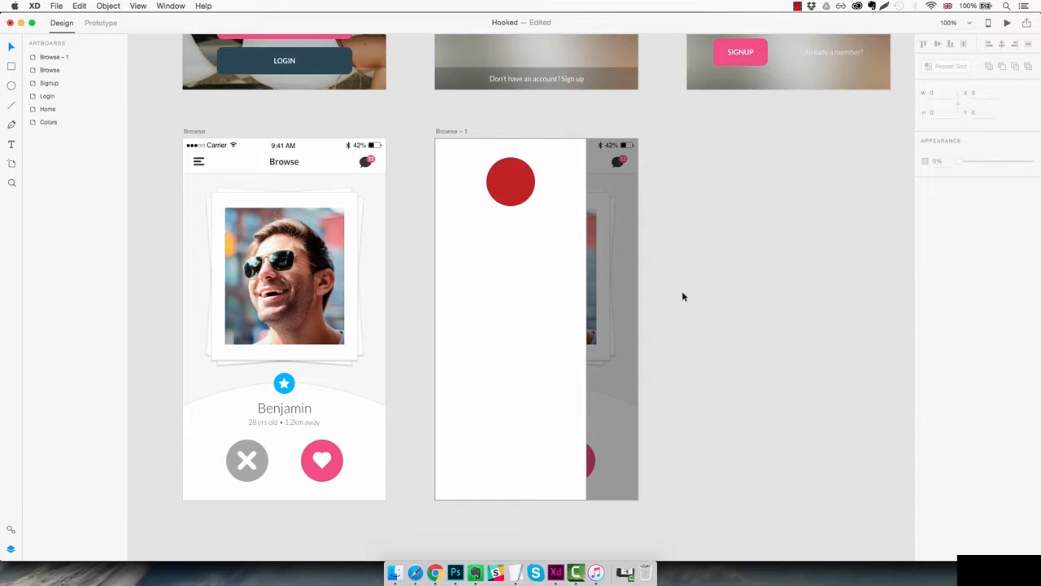
# Switch to Finder, preview girl2.jpg in the Assets folder and place it on the empty canvas beside the duplicated artboard
pyautogui.click(394, 572)
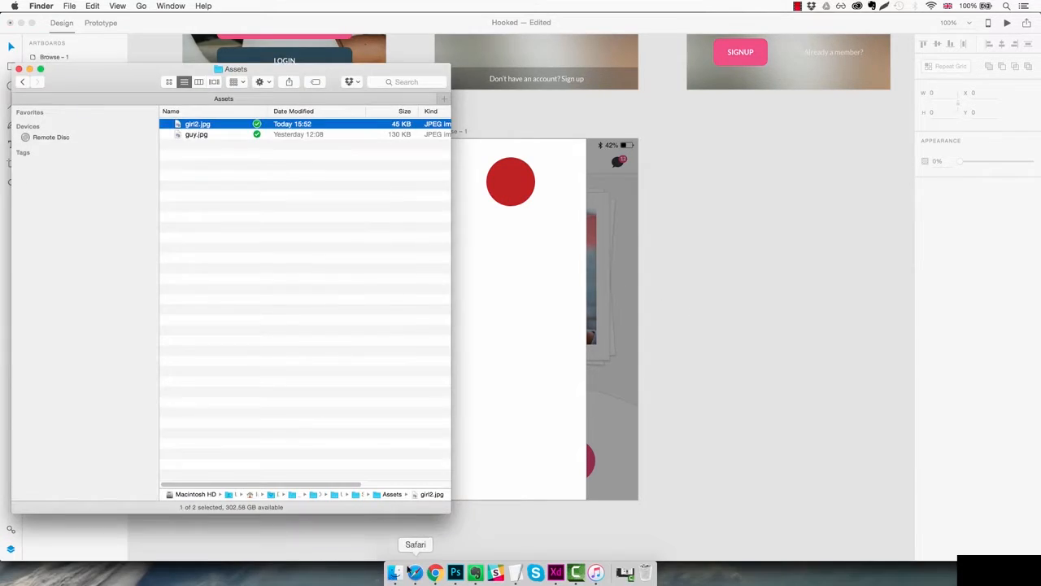
pyautogui.press('space')
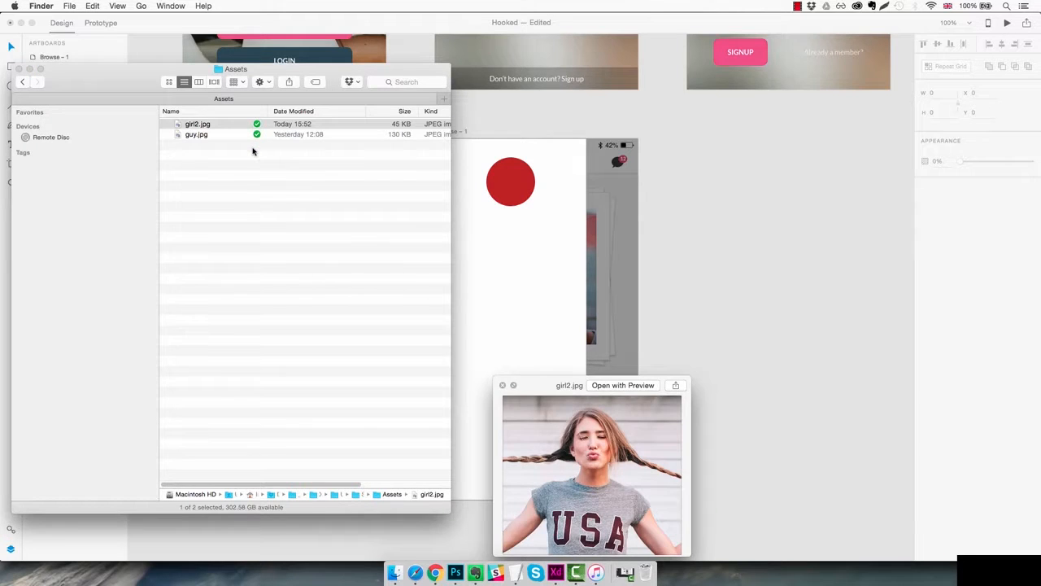
pyautogui.press('space')
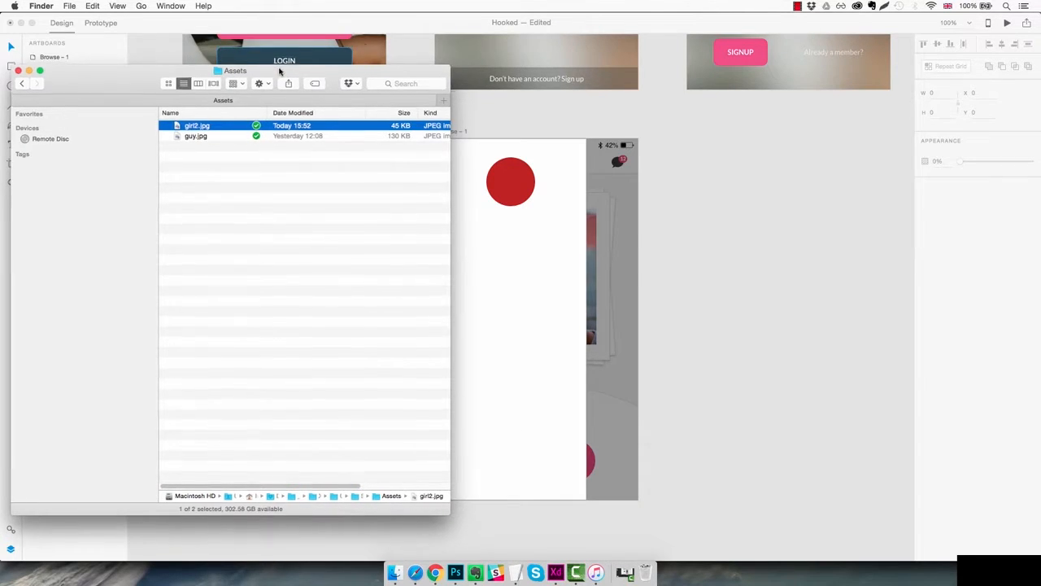
pyautogui.moveTo(280, 70); pyautogui.dragTo(239, 144)
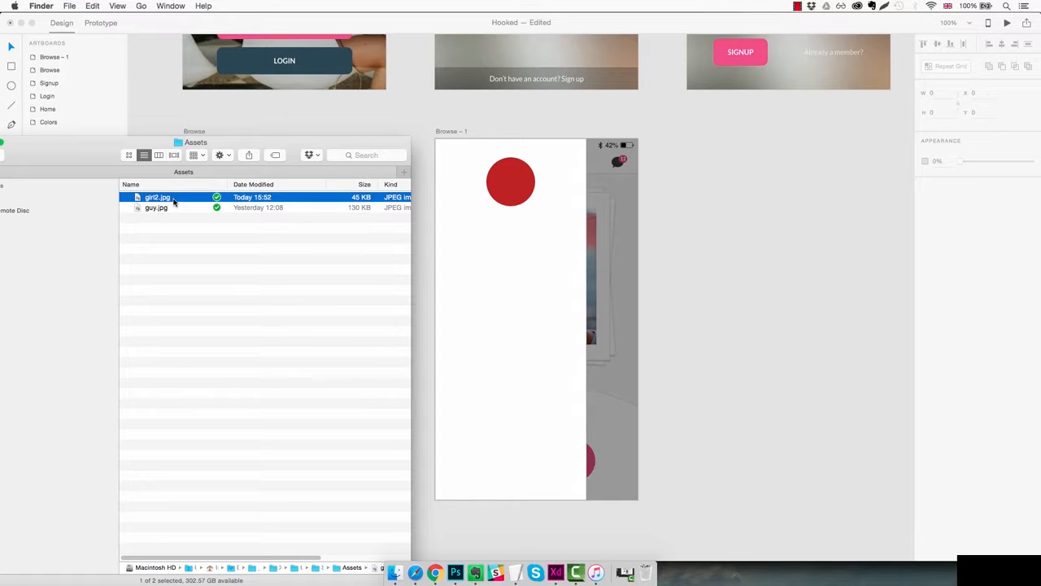
pyautogui.moveTo(173, 202); pyautogui.dragTo(733, 233)
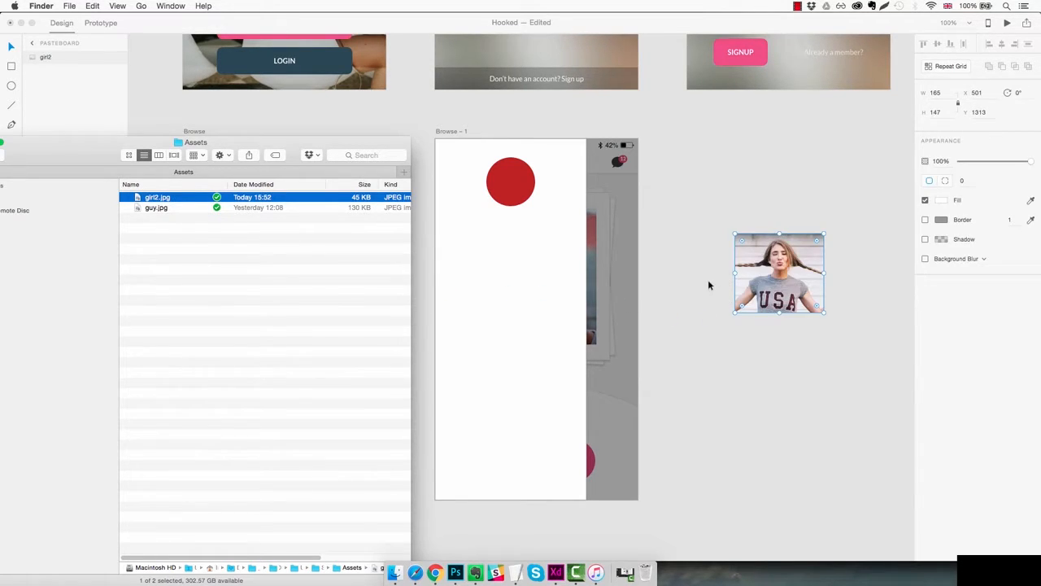
# Move the girl2 photo onto the red circle in the sidebar and mask it with the circle shape
pyautogui.click(709, 285)
pyautogui.moveTo(786, 279); pyautogui.dragTo(522, 222)
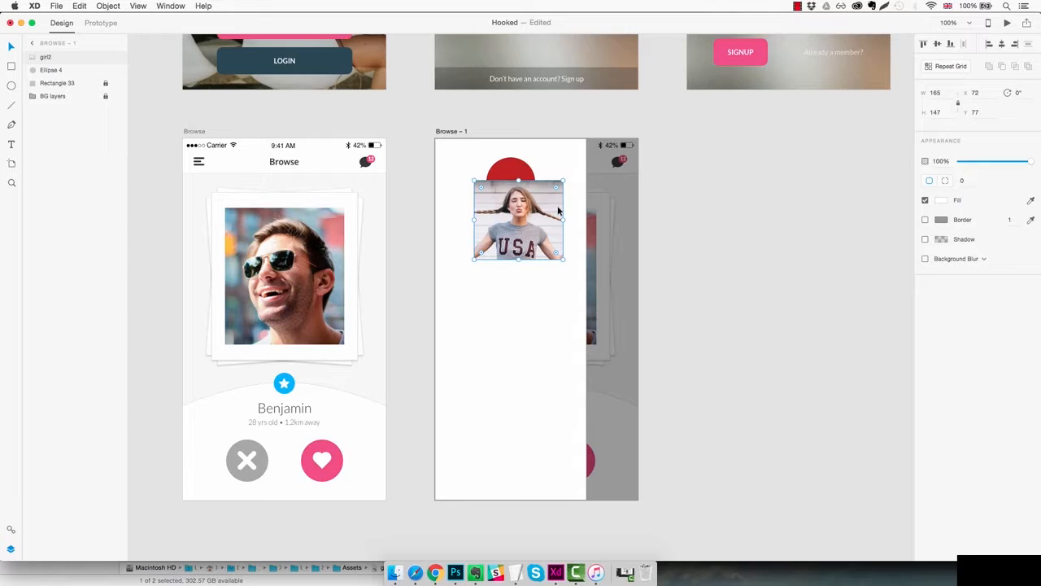
pyautogui.keyDown('shift'); pyautogui.click(514, 167); pyautogui.keyUp('shift')
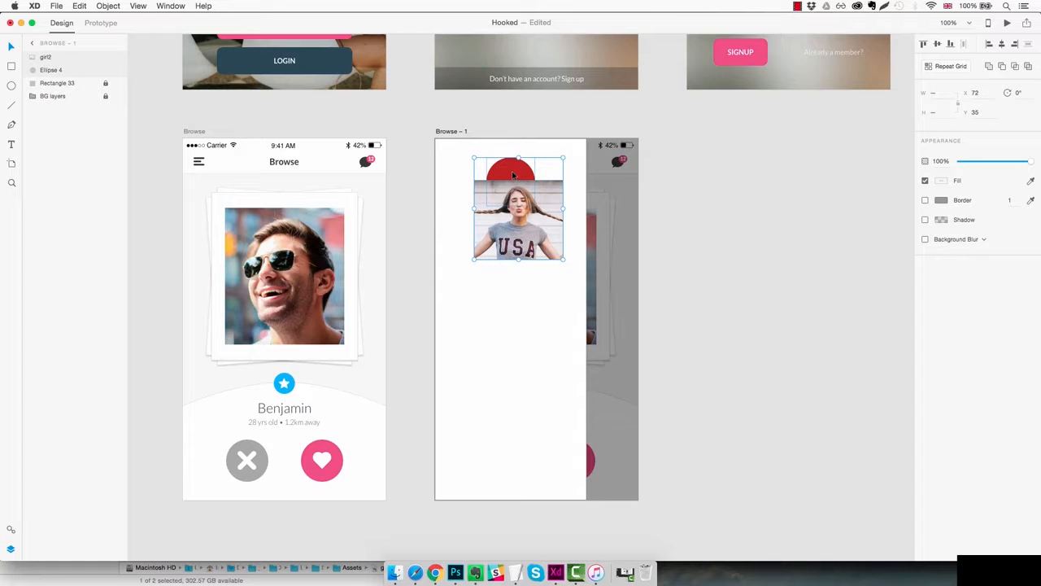
pyautogui.click(106, 6)
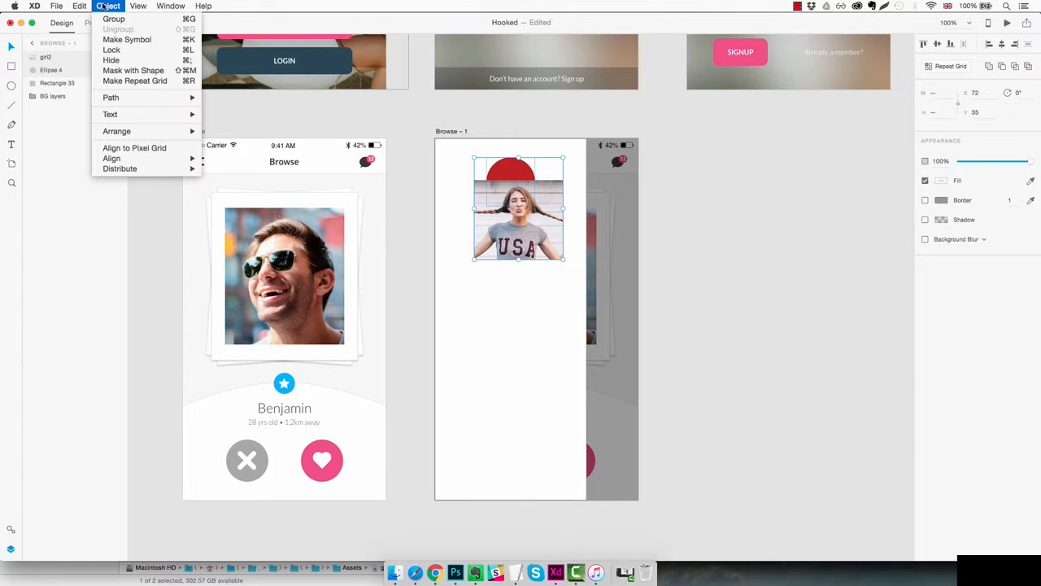
pyautogui.click(135, 71)
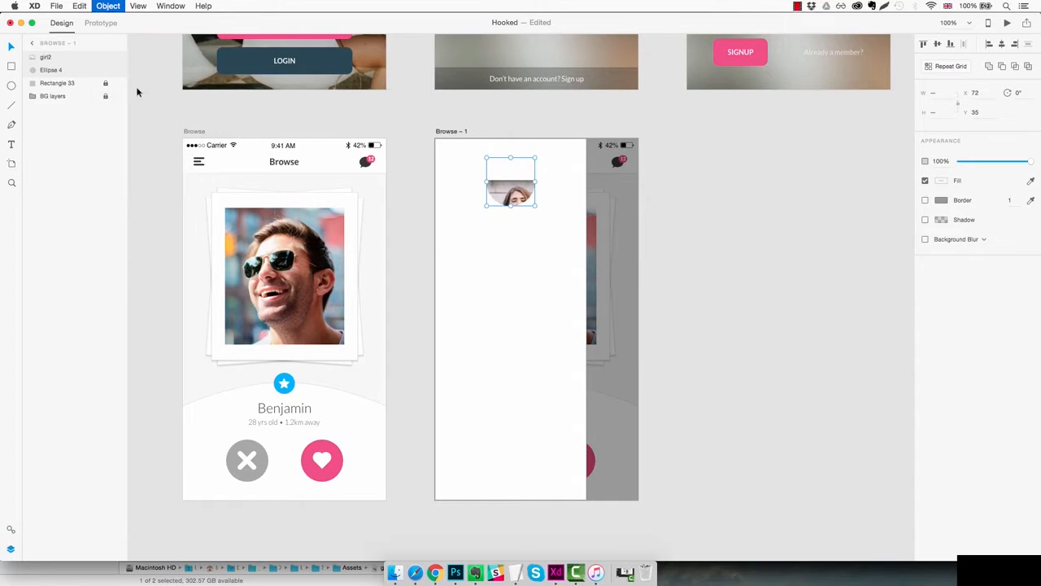
# Reposition the photo inside the circular mask so the girl's face is centred in the circle
pyautogui.doubleClick(514, 195)
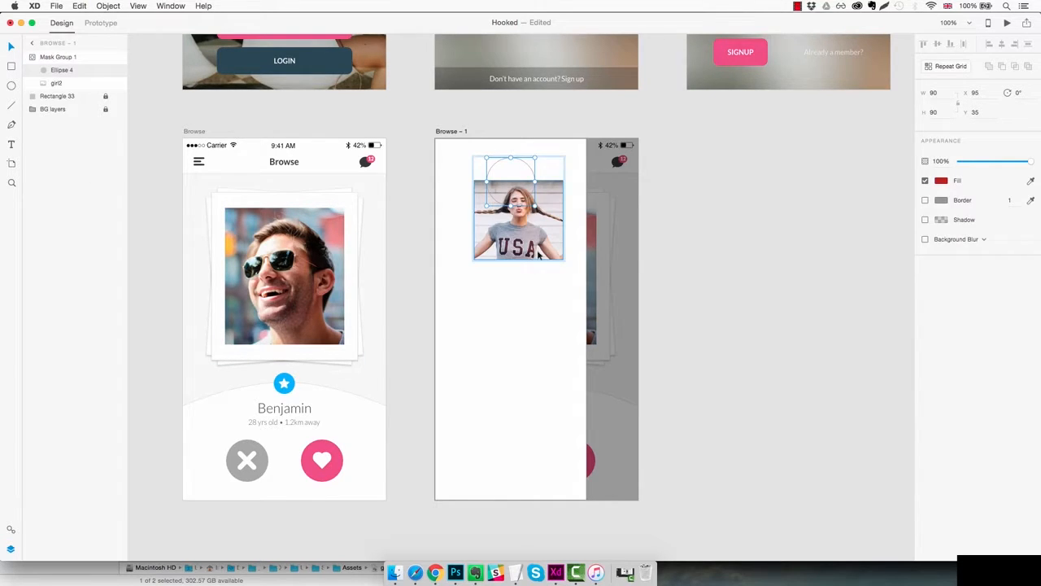
pyautogui.moveTo(527, 248); pyautogui.dragTo(521, 223)
pyautogui.click(526, 263)
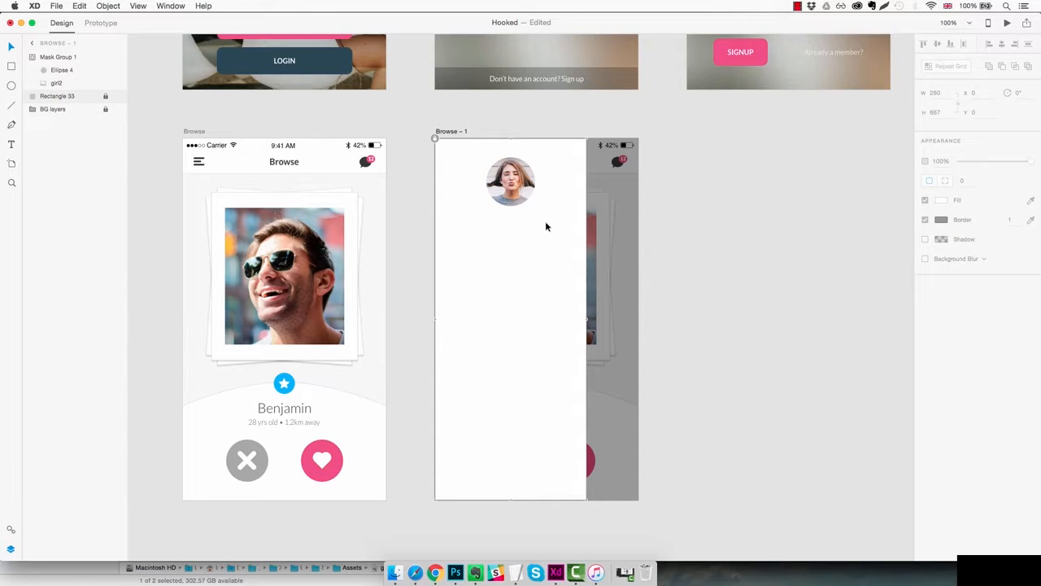
# Try scaling the photo down inside the circular mask, undo the resize and inspect the round photo up close
pyautogui.doubleClick(521, 192)
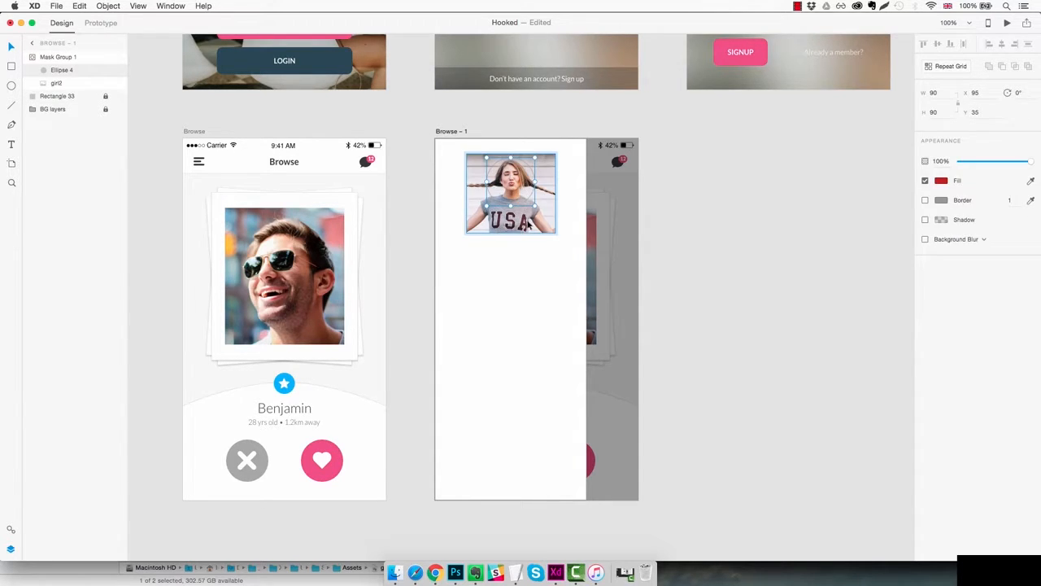
pyautogui.click(527, 225)
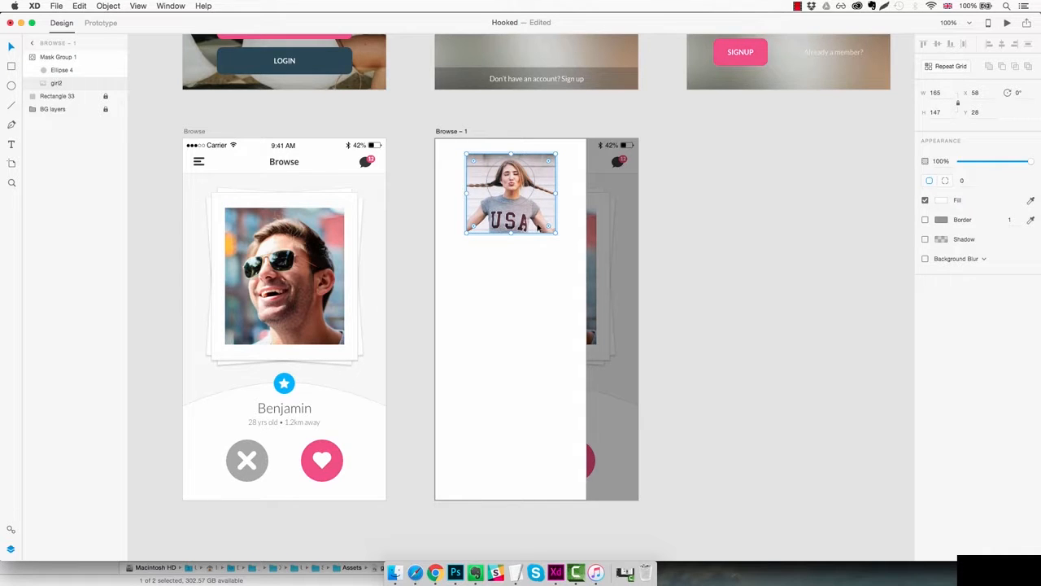
pyautogui.moveTo(553, 237); pyautogui.dragTo(530, 218)
pyautogui.press('super+z')
pyautogui.click(516, 283)
pyautogui.press('z')
pyautogui.click(529, 193)
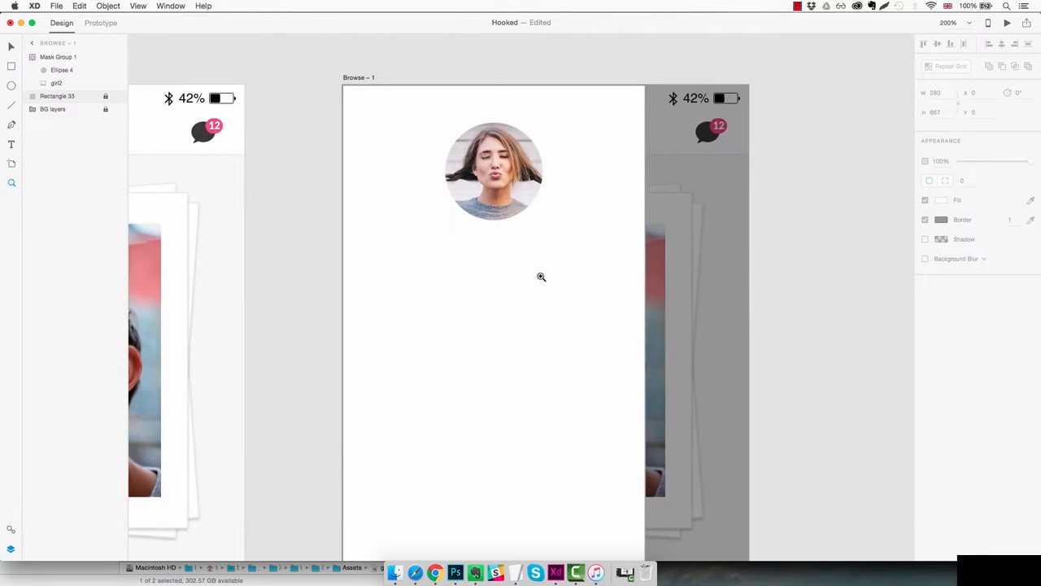
pyautogui.press('super+minus')
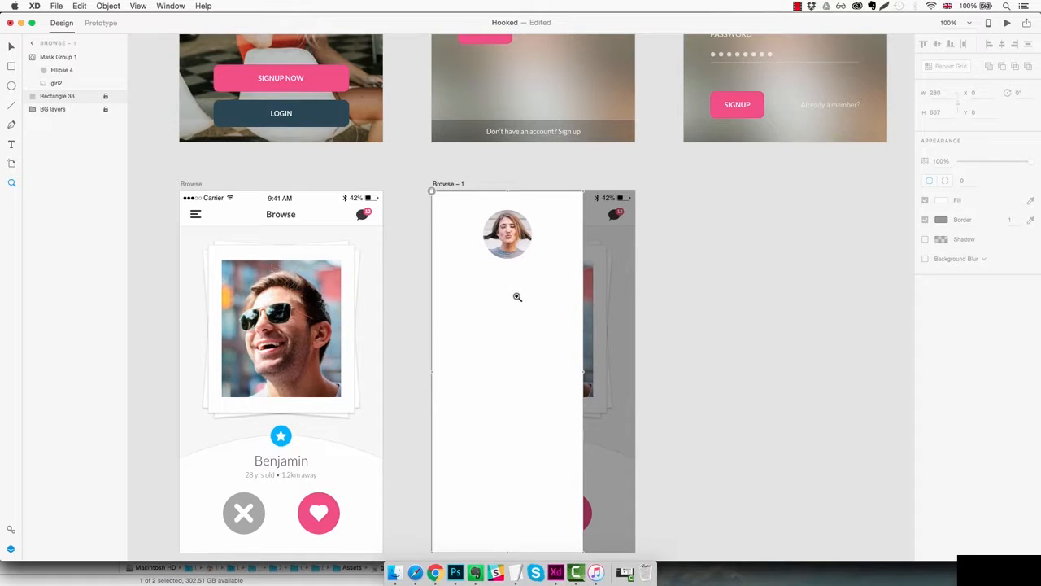
# Add a text line with the profile owner's first name below the round photo, at about X 95, Y 168
pyautogui.press('t')
pyautogui.click(475, 293)
pyautogui.write('Cameron')
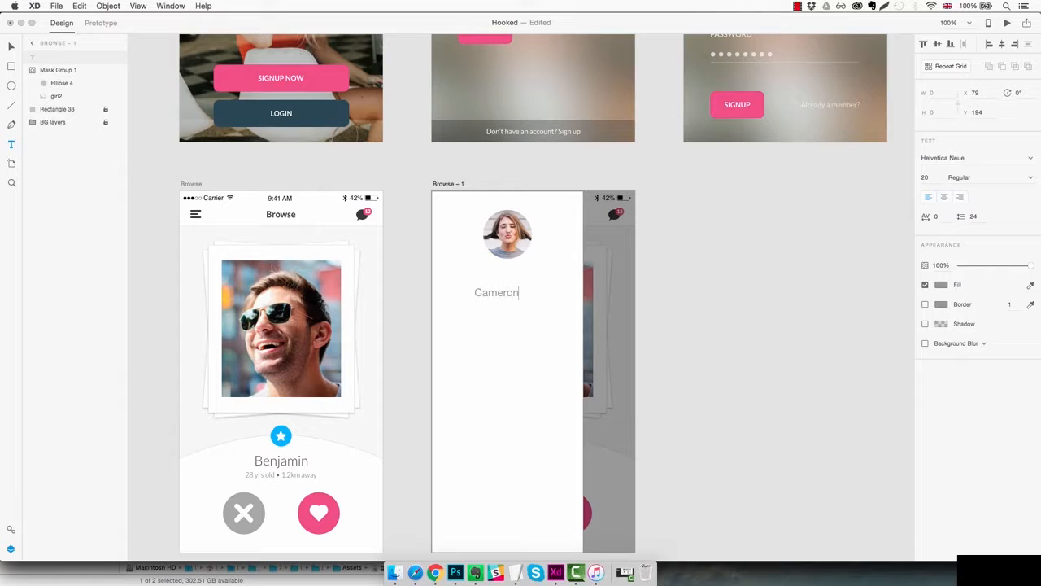
pyautogui.press('Escape')
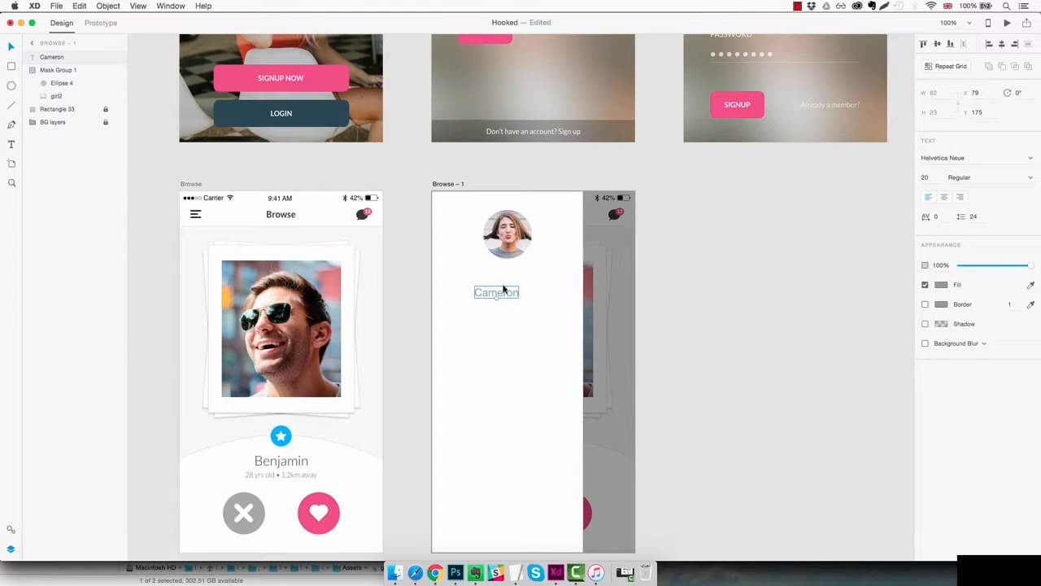
pyautogui.moveTo(503, 290); pyautogui.dragTo(508, 296)
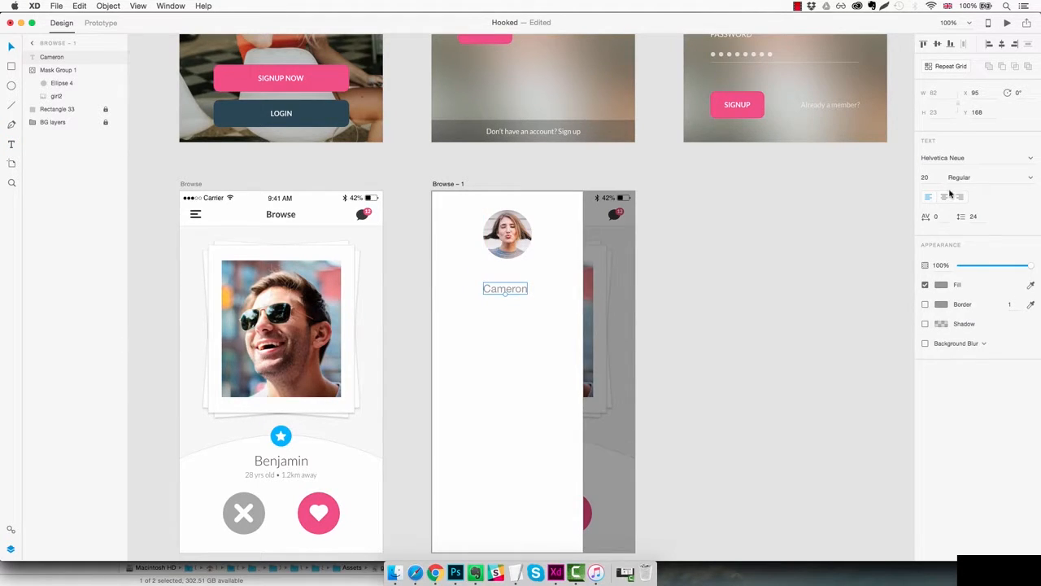
# Set the name text's font to Lato at size 25 and open its font weight options
pyautogui.click(957, 159)
pyautogui.write('Lato')
pyautogui.press('Return')
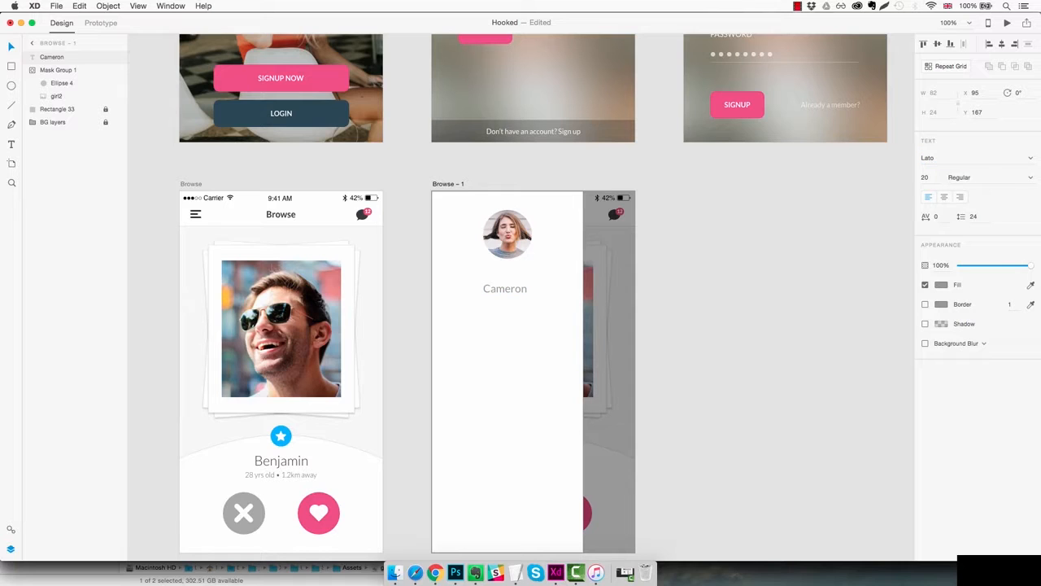
pyautogui.click(935, 176)
pyautogui.press('Up')
pyautogui.press('Up')
pyautogui.press('Up')
pyautogui.press('Up')
pyautogui.press('Up')
pyautogui.click(1030, 179)
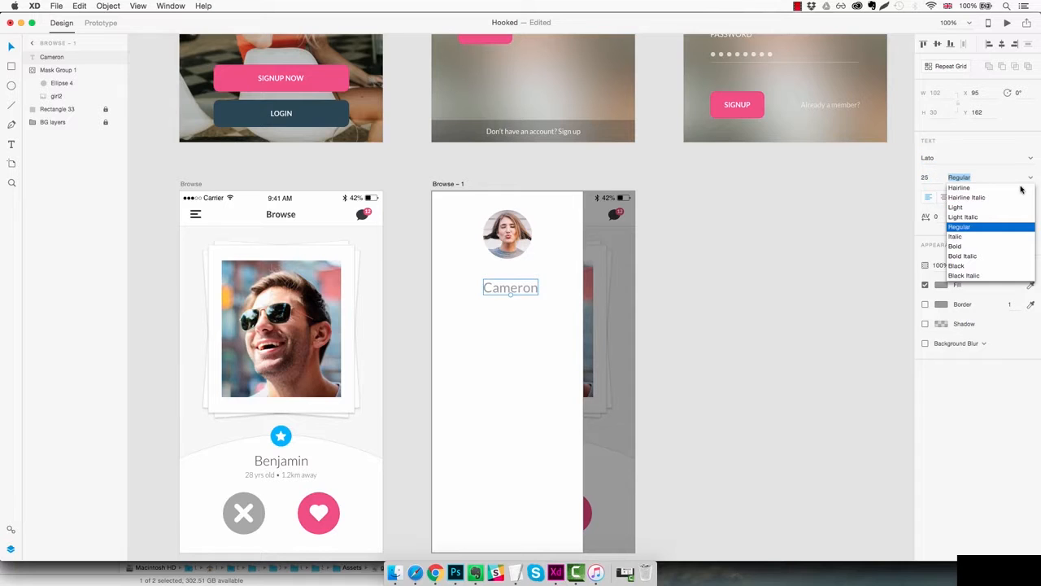
# Set the name text under the profile photo to Light weight and fill it with the saved dark grey swatch
pyautogui.click(982, 210)
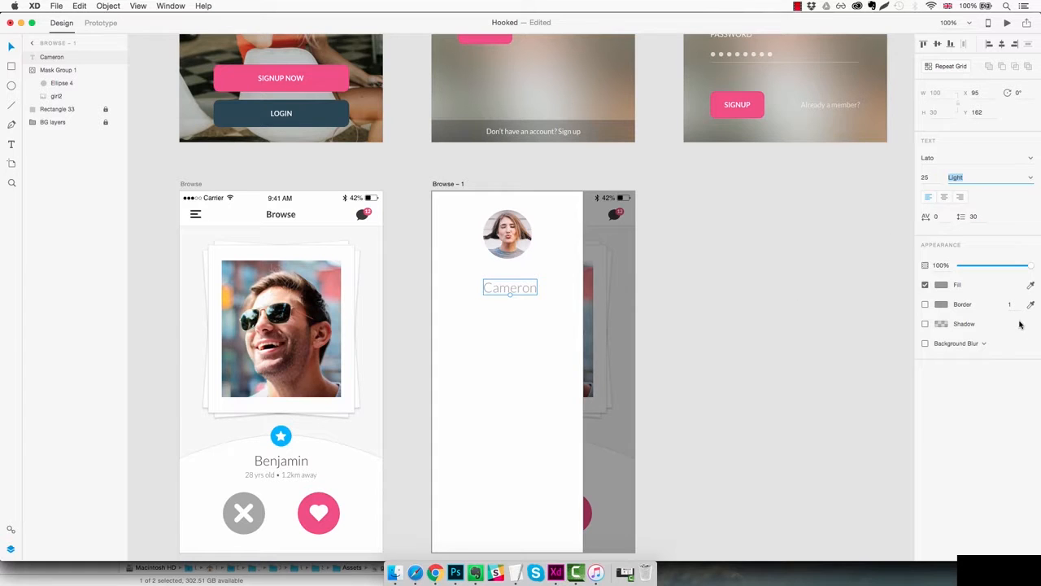
pyautogui.click(941, 285)
pyautogui.moveTo(853, 275); pyautogui.dragTo(788, 278)
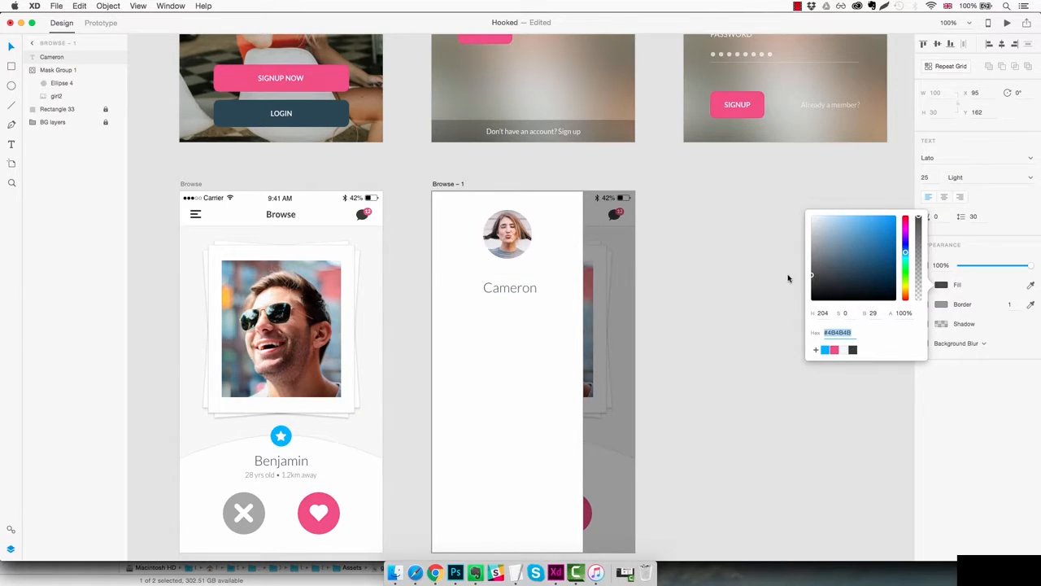
pyautogui.click(853, 350)
# Move the name nearer the profile photo, duplicate it just below, and change the copy's text to "EDIT PROFILE"
pyautogui.moveTo(520, 290)
pyautogui.mouseDown()
pyautogui.moveTo(515, 281)
pyautogui.moveTo(515, 301)
pyautogui.mouseUp()
pyautogui.press('alt')
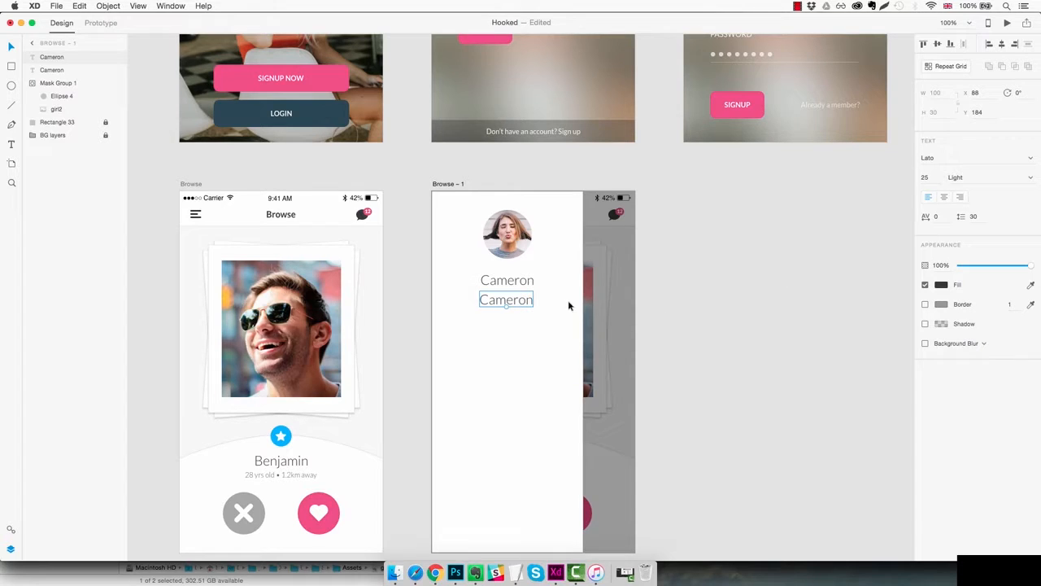
pyautogui.doubleClick(523, 302)
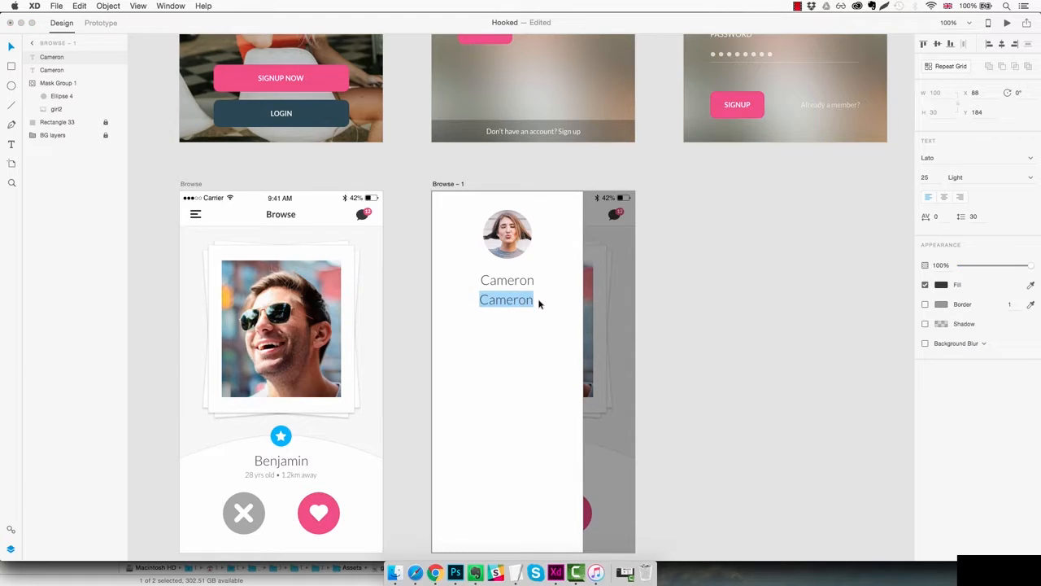
pyautogui.write('EDIT')
pyautogui.write('PROFI')
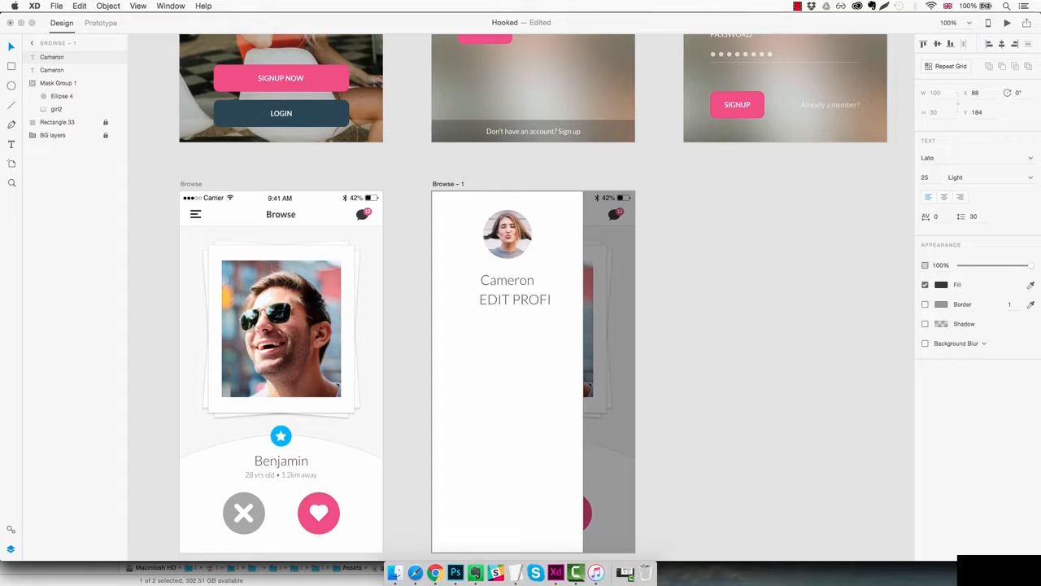
pyautogui.write('LE')
pyautogui.press('Escape')
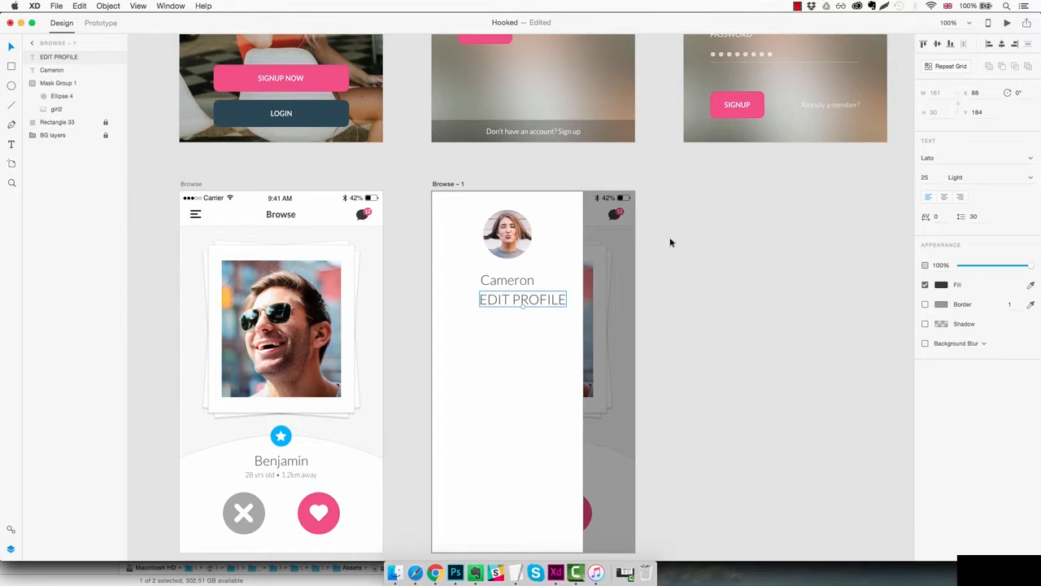
# Style the EDIT PROFILE label in Lato Bold at size 11
pyautogui.moveTo(523, 307); pyautogui.dragTo(523, 300)
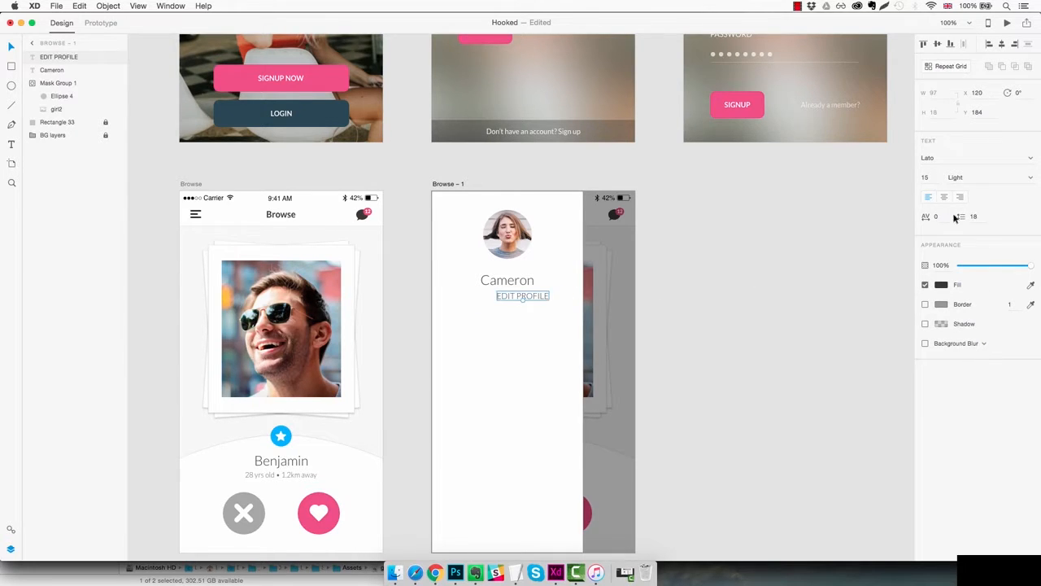
pyautogui.click(936, 177)
pyautogui.press('Down')
pyautogui.press('Down')
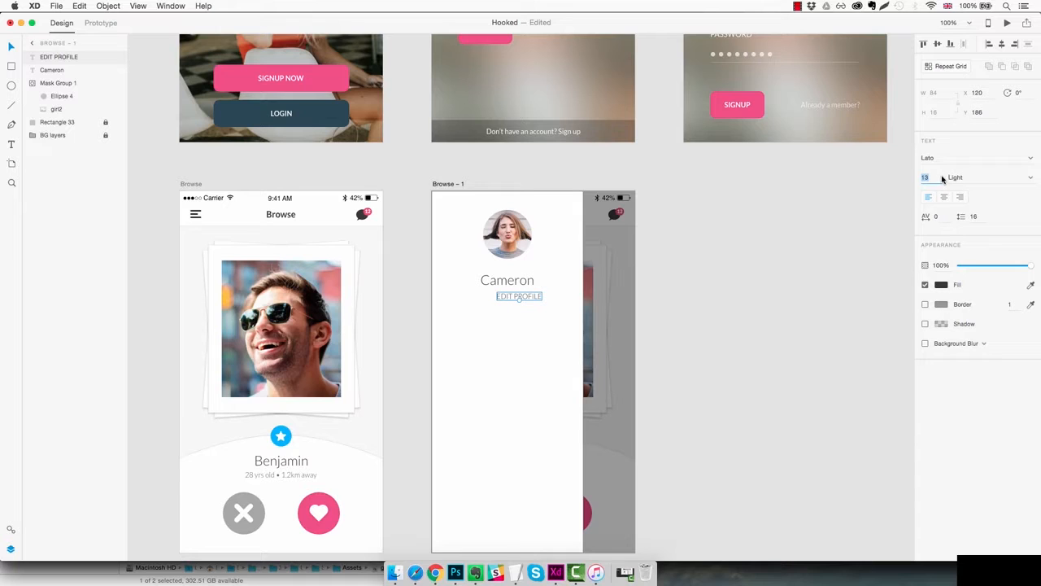
pyautogui.click(1031, 177)
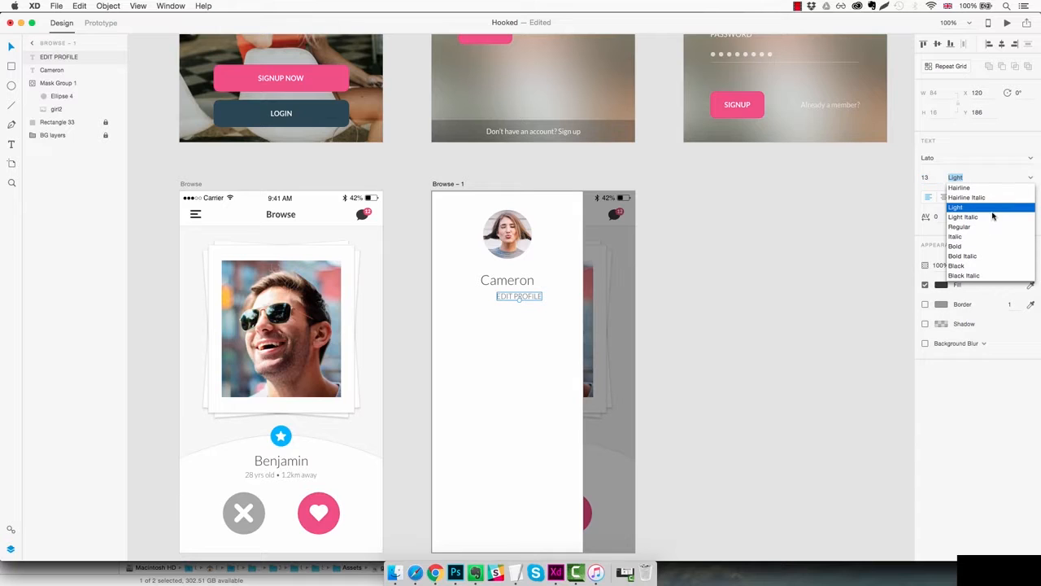
pyautogui.click(966, 247)
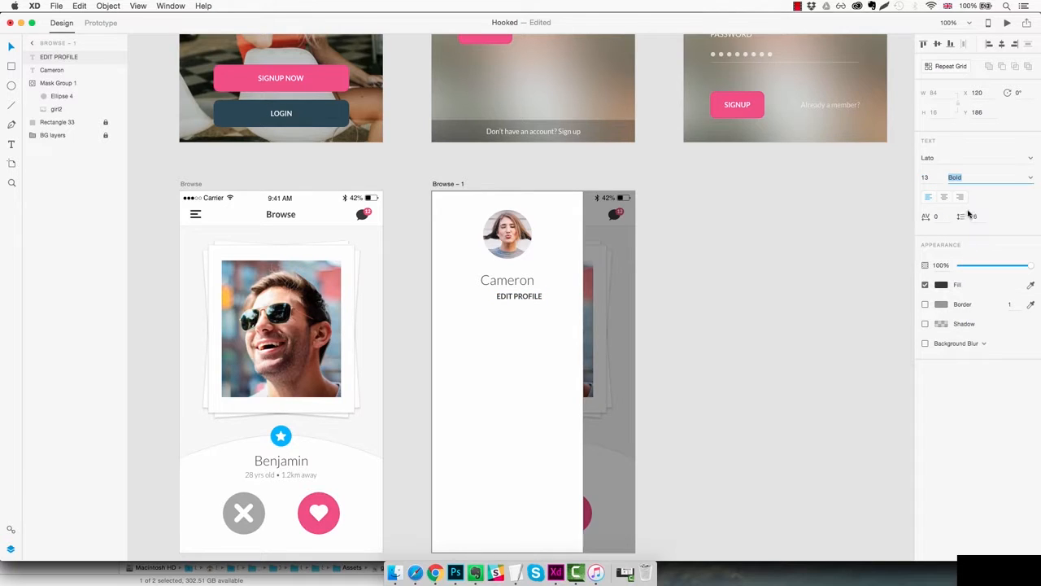
pyautogui.click(934, 177)
pyautogui.write('11')
pyautogui.press('Return')
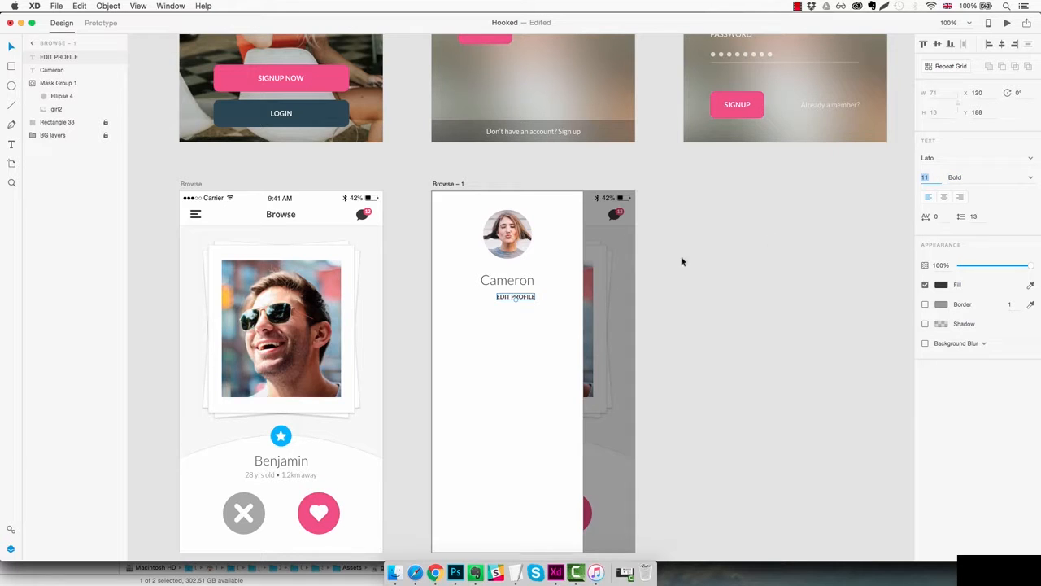
# Fill the EDIT PROFILE label with the saved pink swatch #F24E86 and centre it beneath the name
pyautogui.click(941, 284)
pyautogui.click(834, 350)
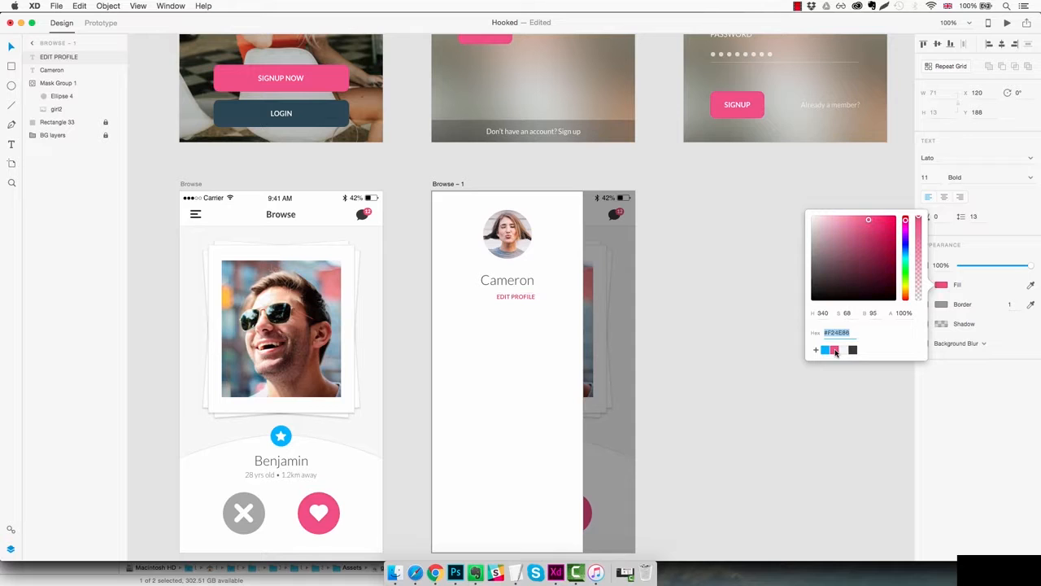
pyautogui.moveTo(527, 297); pyautogui.dragTo(515, 296)
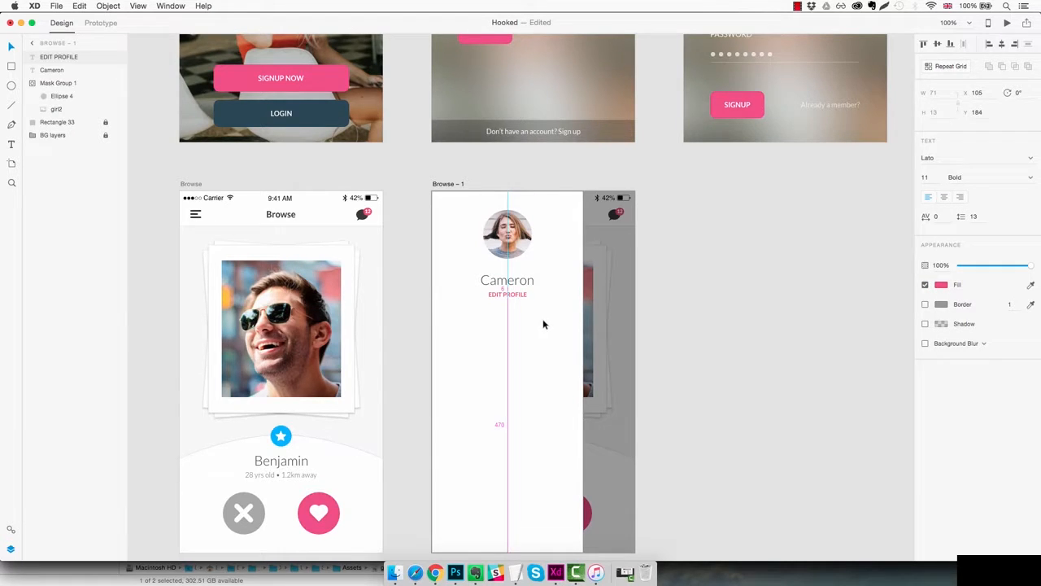
pyautogui.click(536, 333)
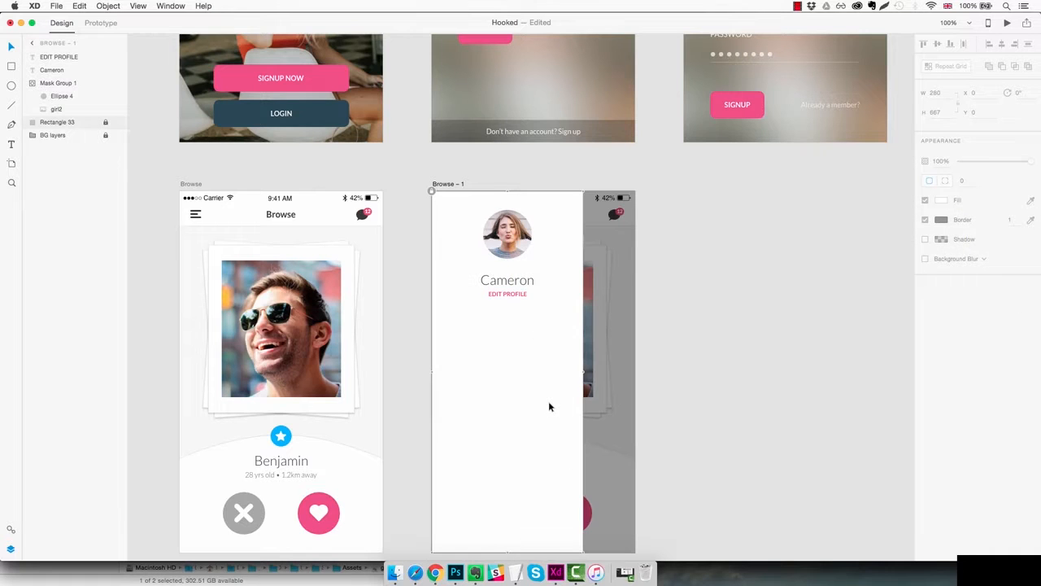
# Move the name and EDIT PROFILE label up together to Y 136, closer to the profile photo
pyautogui.click(506, 284)
pyautogui.keyDown('shift'); pyautogui.click(505, 296); pyautogui.keyUp('shift')
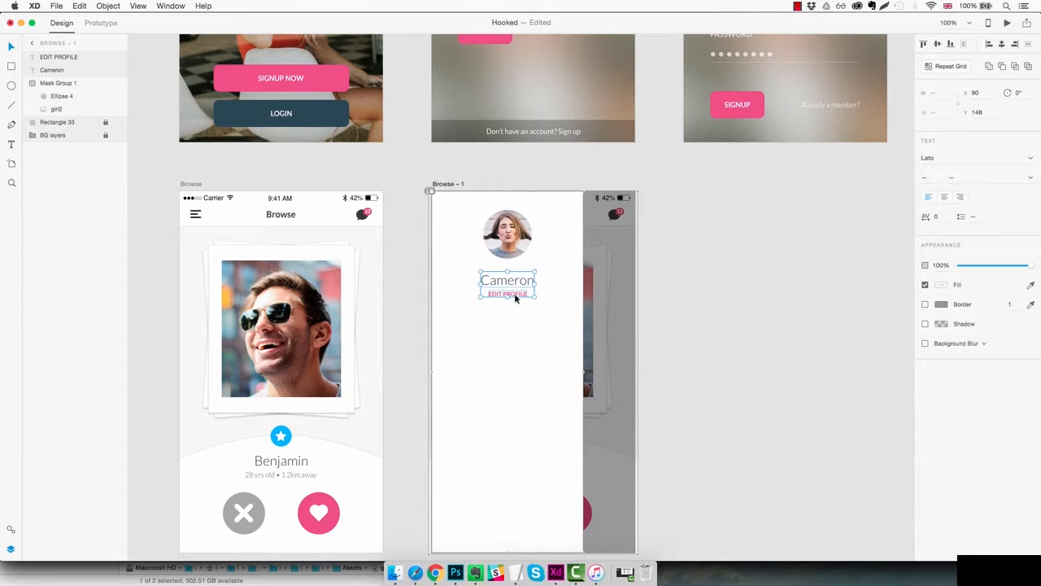
pyautogui.moveTo(516, 298); pyautogui.dragTo(519, 291)
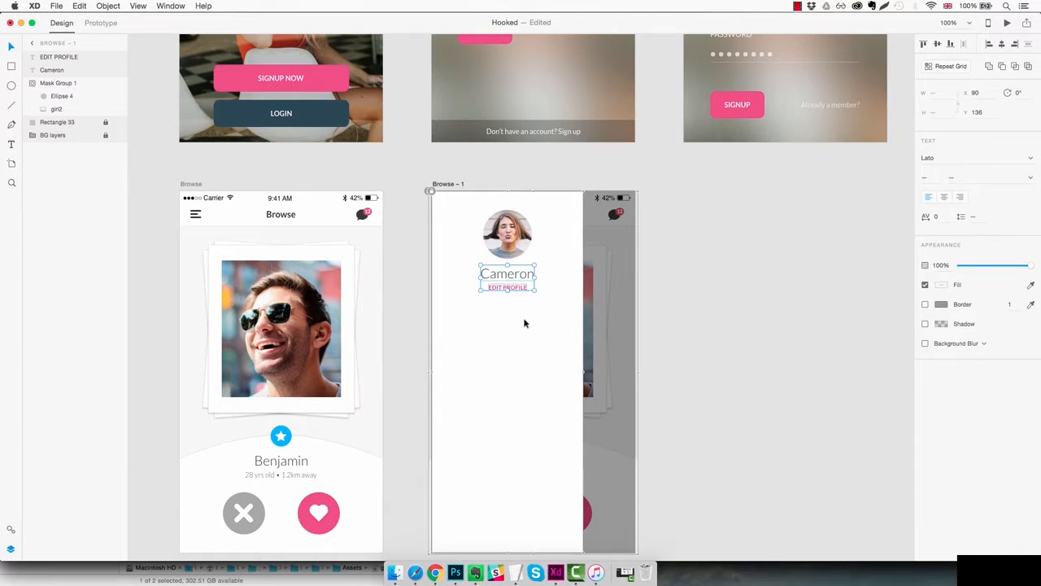
pyautogui.press('Escape')
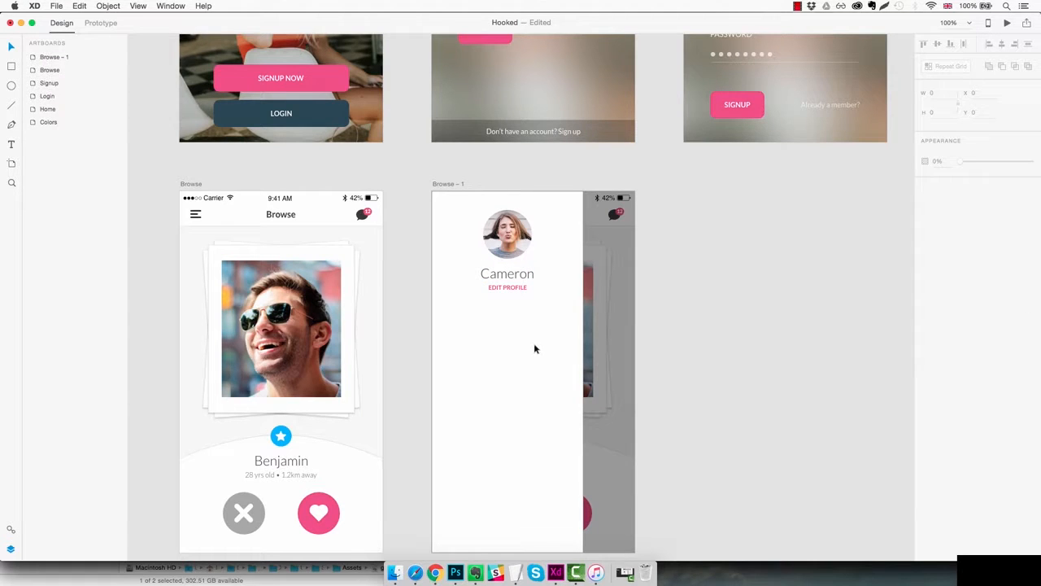
# Draw a horizontal divider line about 230 wide beneath the EDIT PROFILE label and set its opacity to 25%
pyautogui.click(13, 106)
pyautogui.moveTo(442, 305)
pyautogui.mouseDown()
pyautogui.moveTo(572, 316)
pyautogui.moveTo(548, 309)
pyautogui.mouseUp()
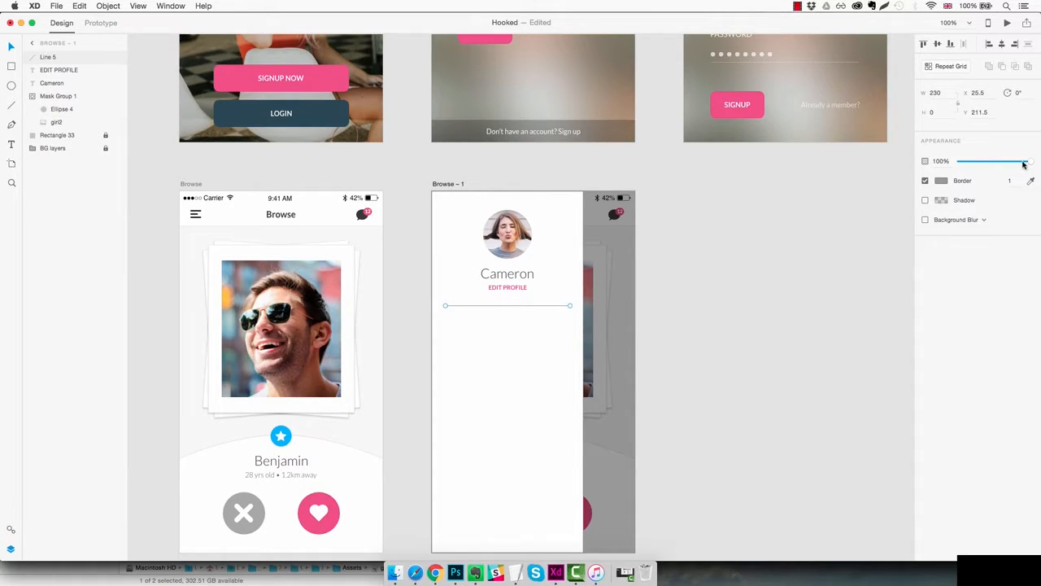
pyautogui.moveTo(1023, 164); pyautogui.dragTo(979, 167)
pyautogui.click(553, 370)
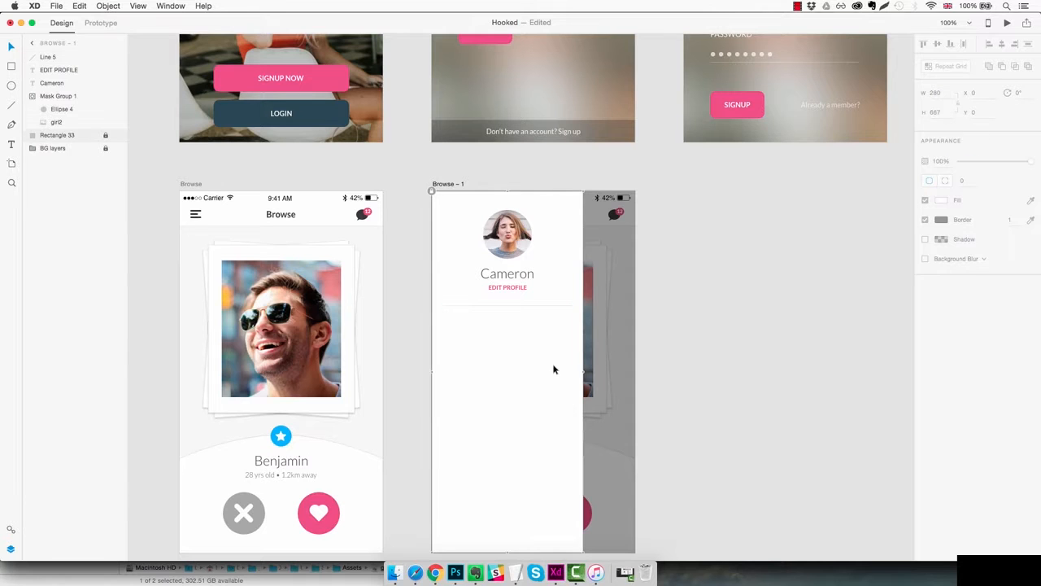
# Align the divider line with the base of the EDIT PROFILE lettering, offset it 30 down to Y 212.5, and save the document
pyautogui.click(509, 305)
pyautogui.press('z')
pyautogui.click(503, 293)
pyautogui.click(503, 293)
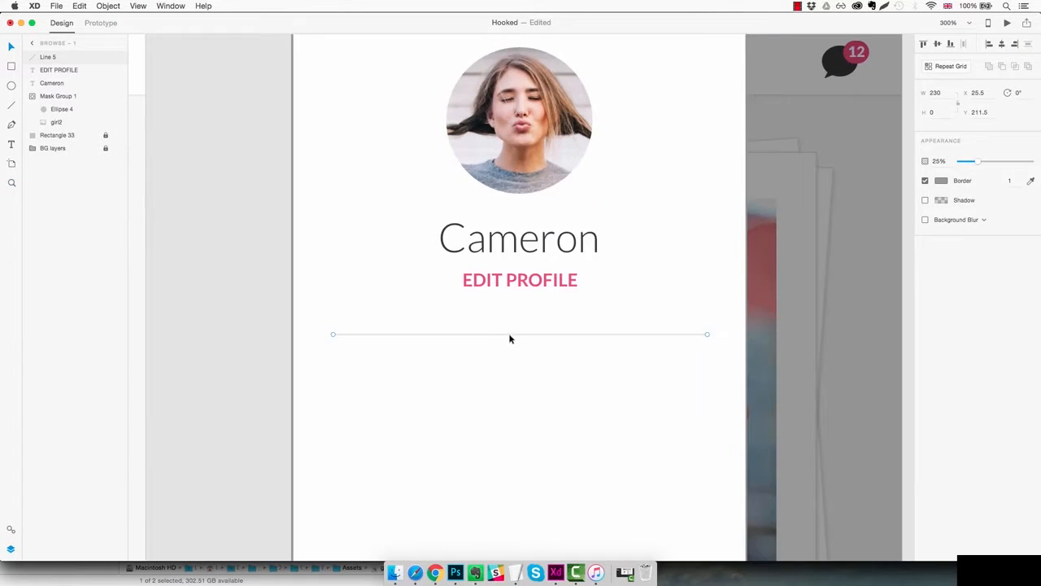
pyautogui.moveTo(512, 338); pyautogui.dragTo(525, 293)
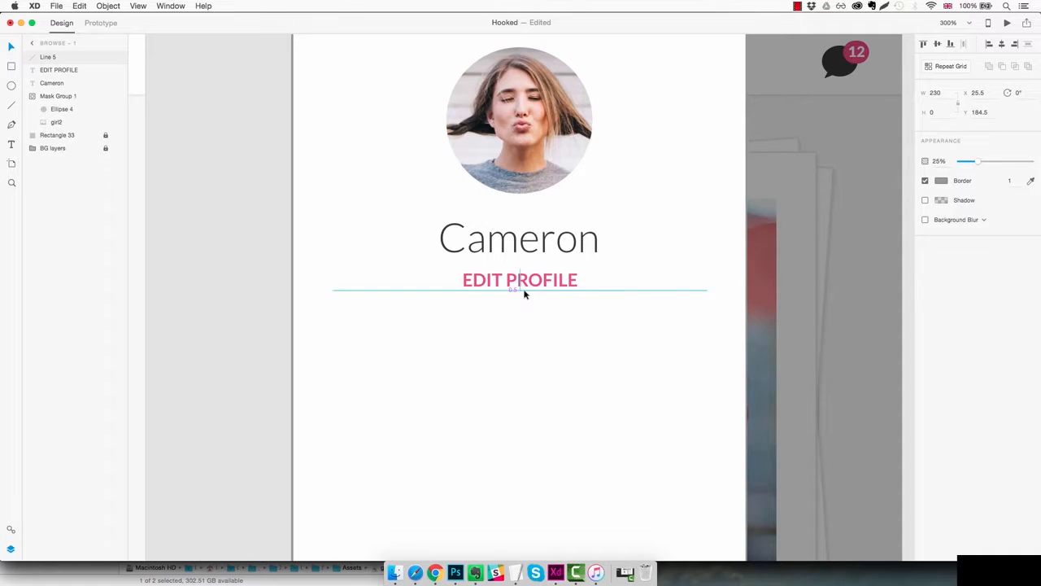
pyautogui.press('Up')
pyautogui.press('Up')
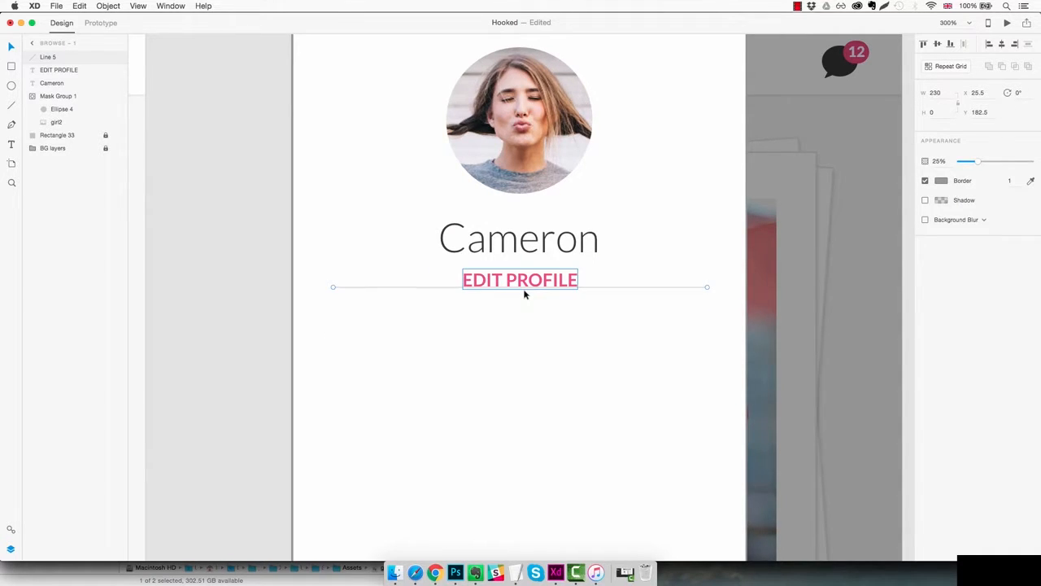
pyautogui.hotkey('shift', 'Down')
pyautogui.hotkey('shift', 'Down')
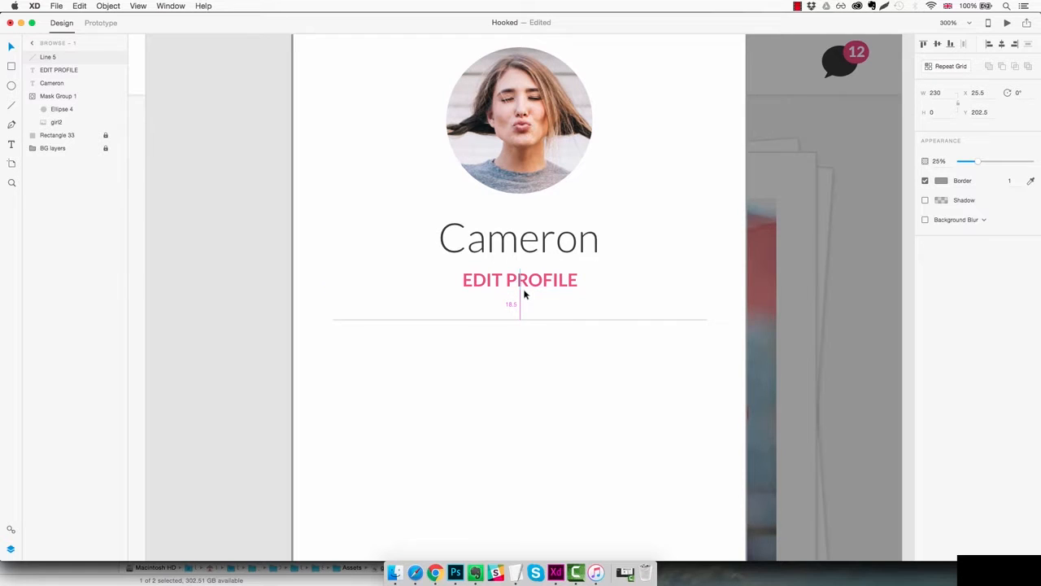
pyautogui.hotkey('shift', 'Down')
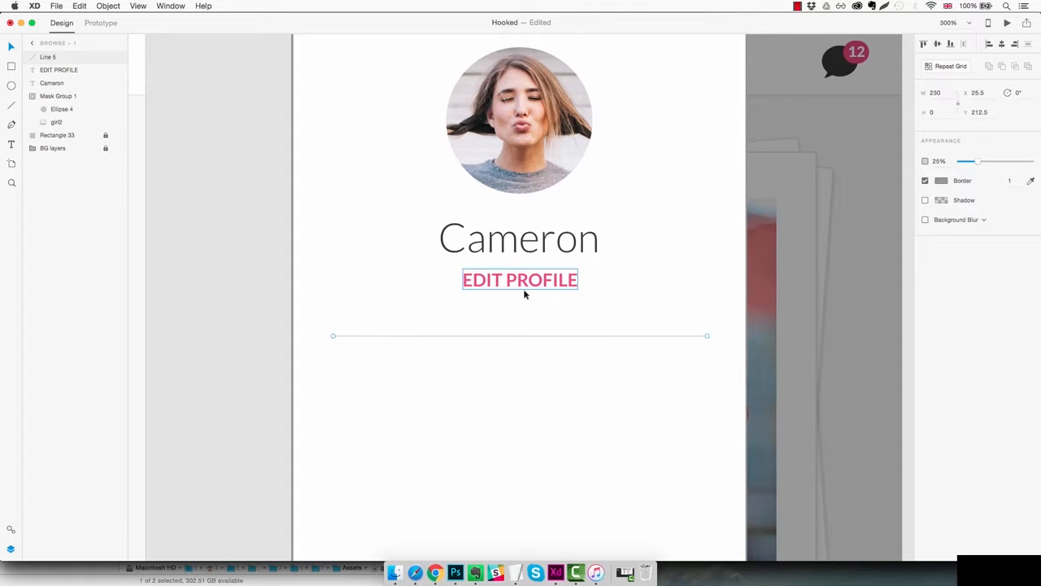
pyautogui.hotkey('shift', 'Down')
pyautogui.press('super+1')
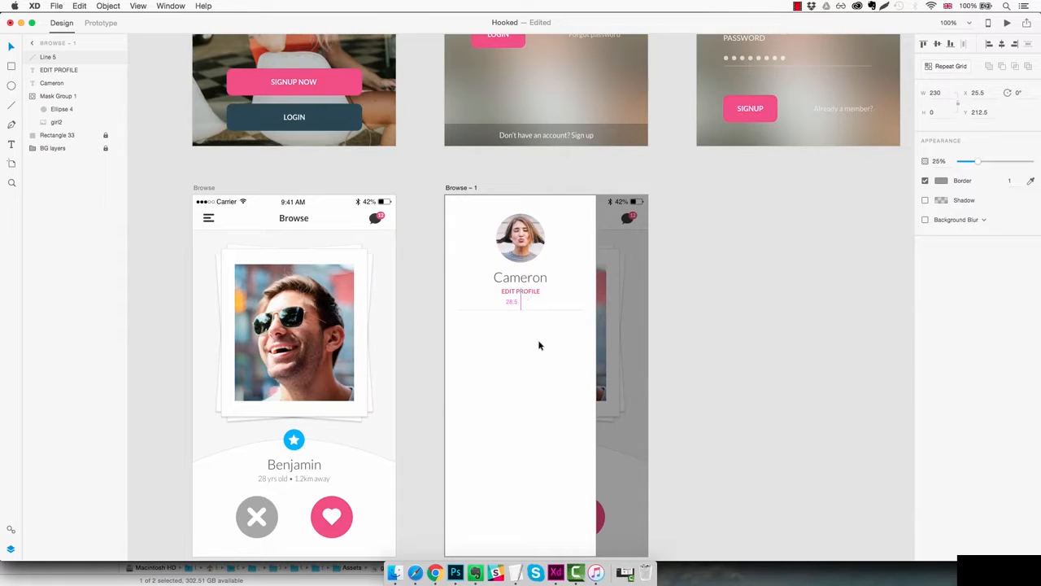
pyautogui.click(535, 378)
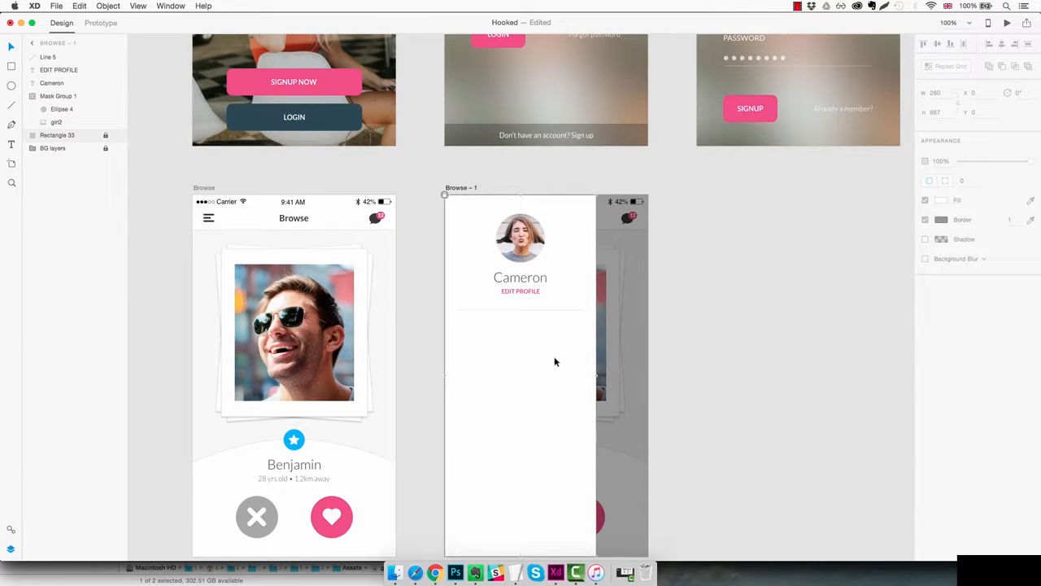
pyautogui.press('super+s')
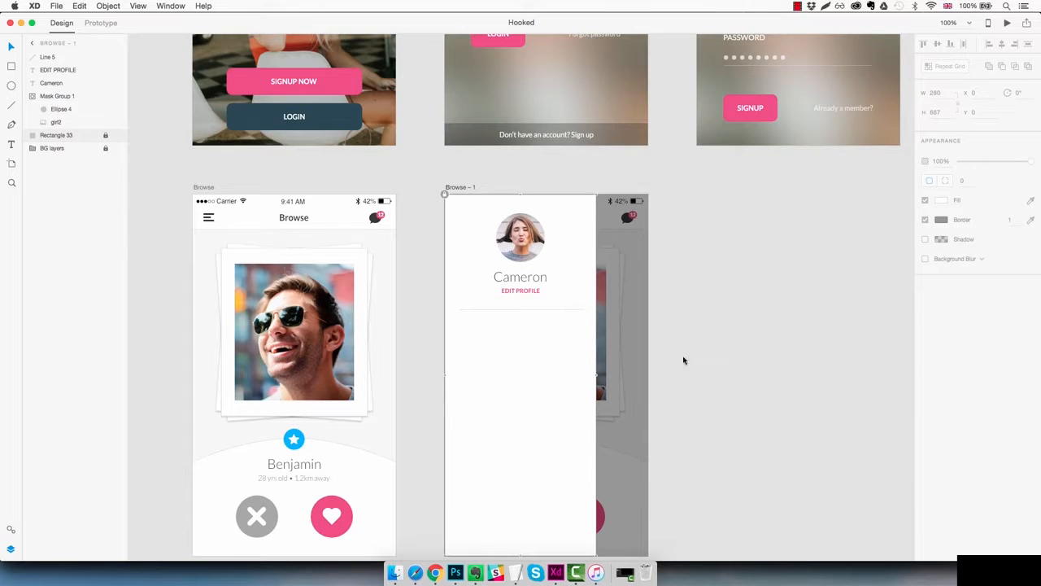
# Switch to Chrome and look through the Font Awesome cheatsheet's full icon list for icons suited to the side menu
pyautogui.click(434, 572)
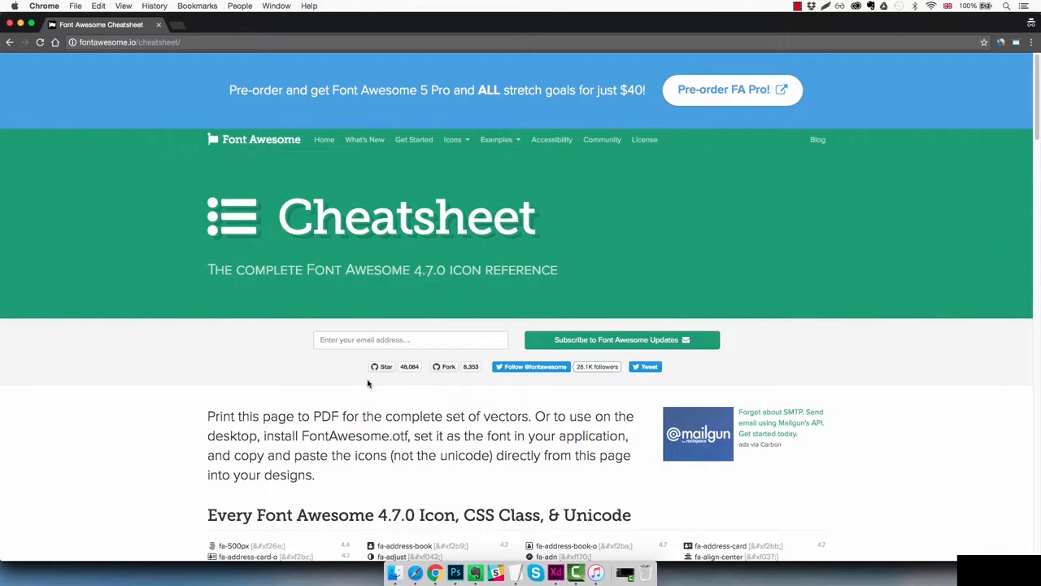
pyautogui.scroll(-4, 365, 387)
pyautogui.scroll(4, 365, 387)
pyautogui.scroll(-15, 454, 188)
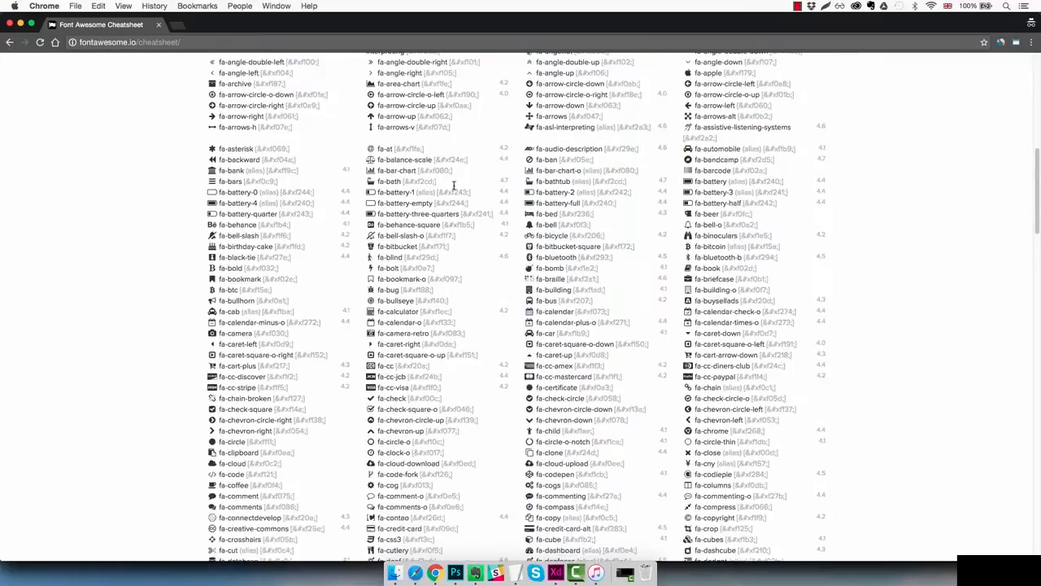
pyautogui.scroll(15, 453, 188)
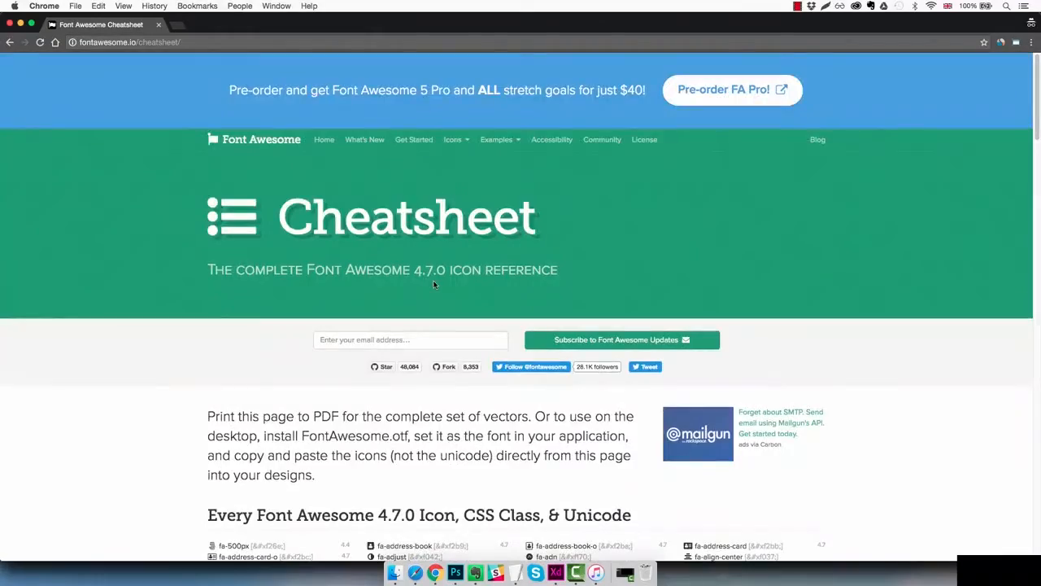
pyautogui.scroll(-3, 434, 281)
pyautogui.scroll(-10, 434, 281)
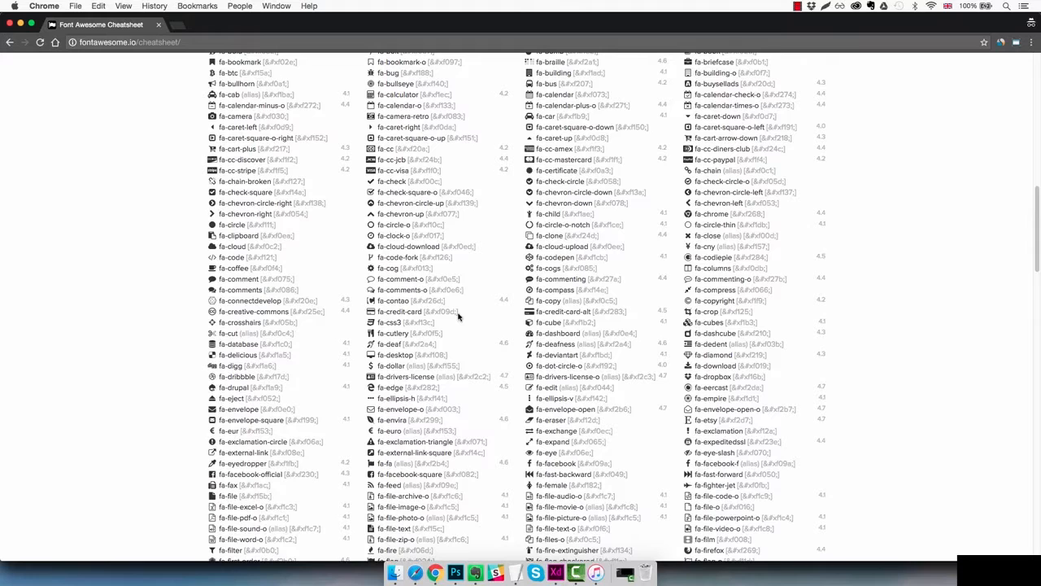
pyautogui.scroll(-5, 459, 316)
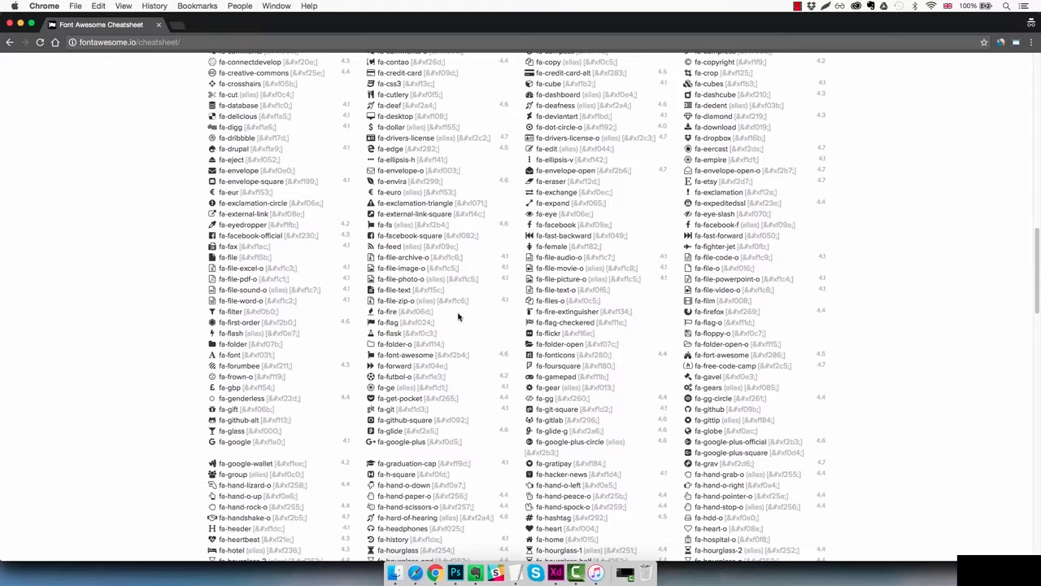
pyautogui.scroll(1, 453, 317)
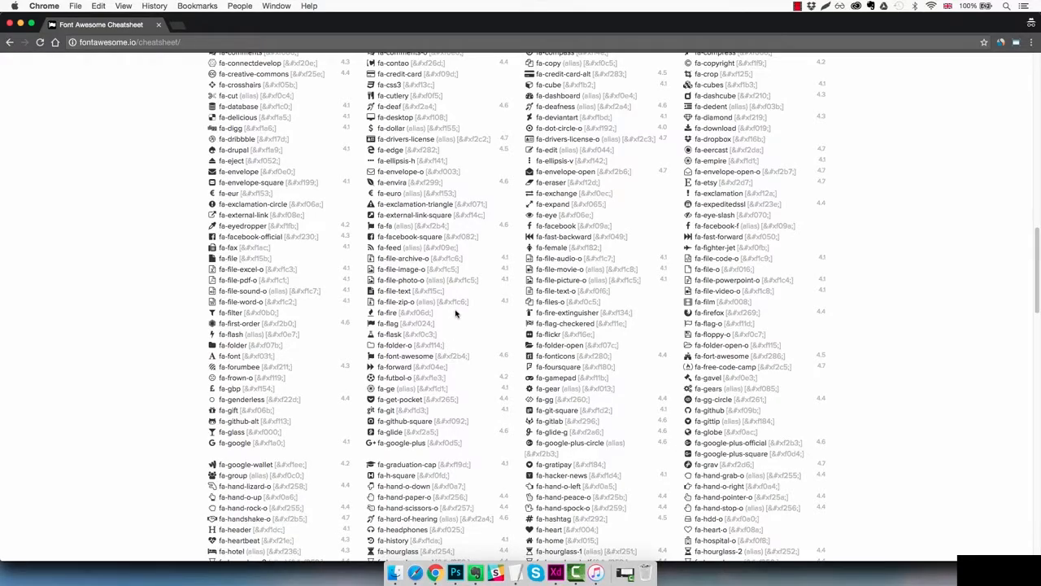
pyautogui.scroll(-15, 454, 316)
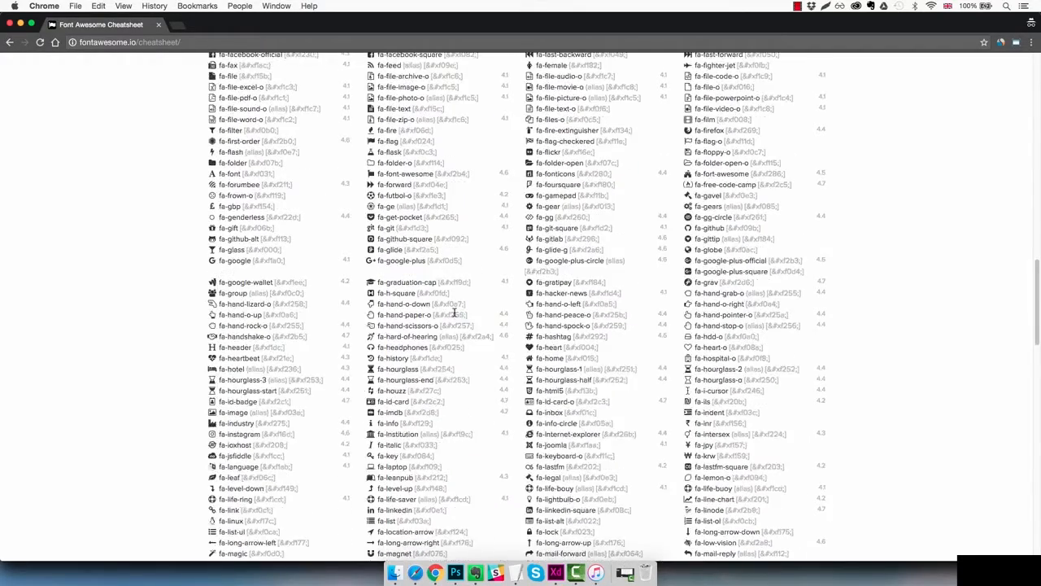
pyautogui.scroll(-5, 454, 315)
pyautogui.scroll(3, 455, 317)
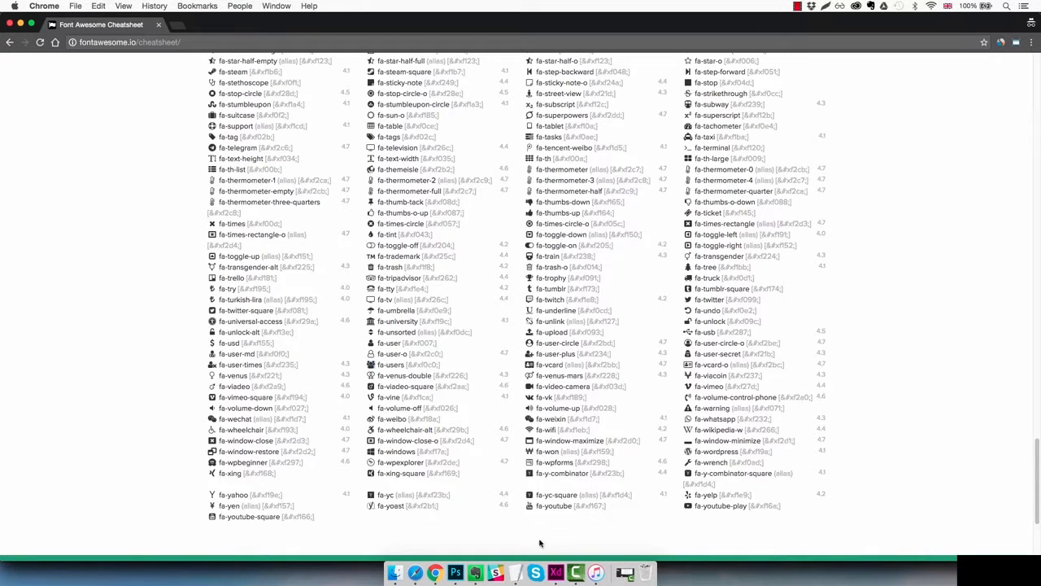
# Switch to Adobe XD and place the copied group-of-people icon as text below the menu divider, set in the FontAwesome font
pyautogui.click(556, 575)
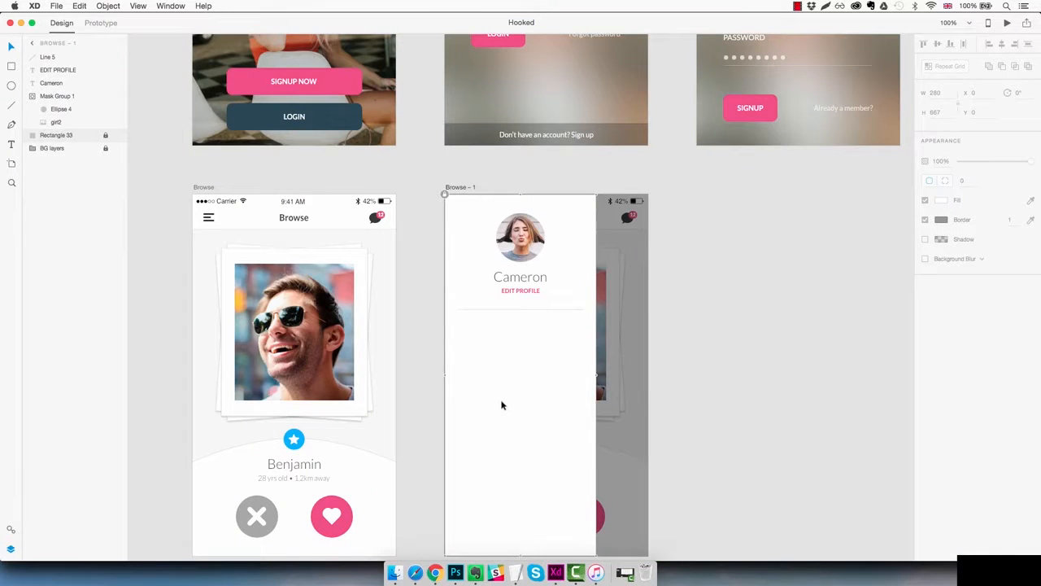
pyautogui.click(479, 390)
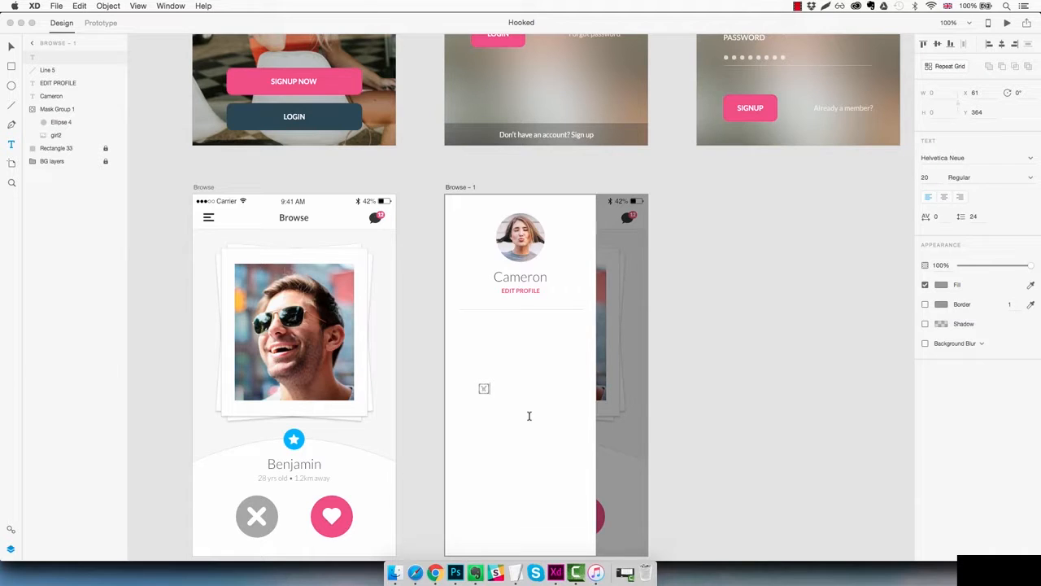
pyautogui.press('super+a')
pyautogui.click(980, 157)
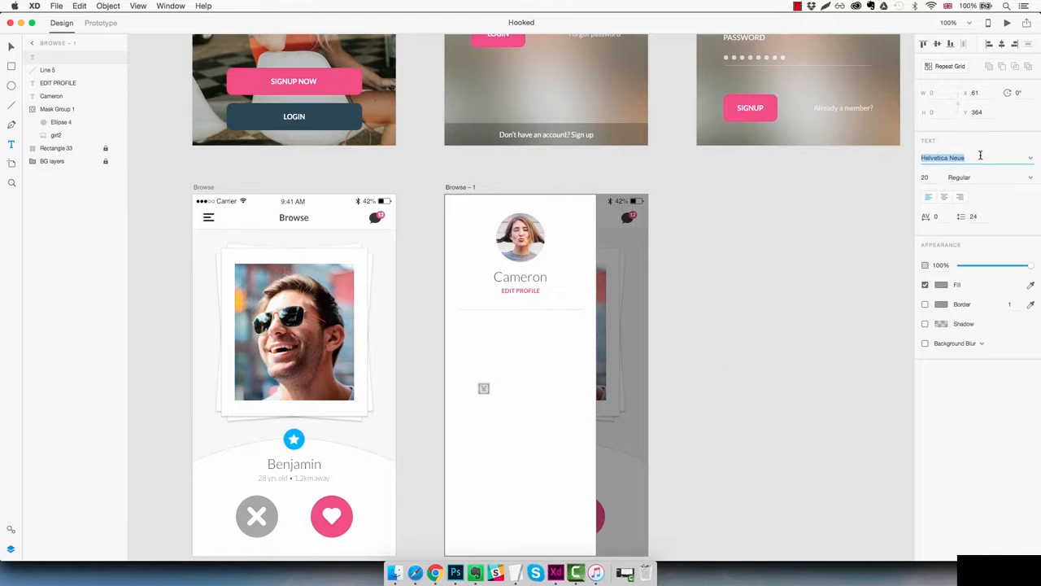
pyautogui.write('Font')
pyautogui.press('Return')
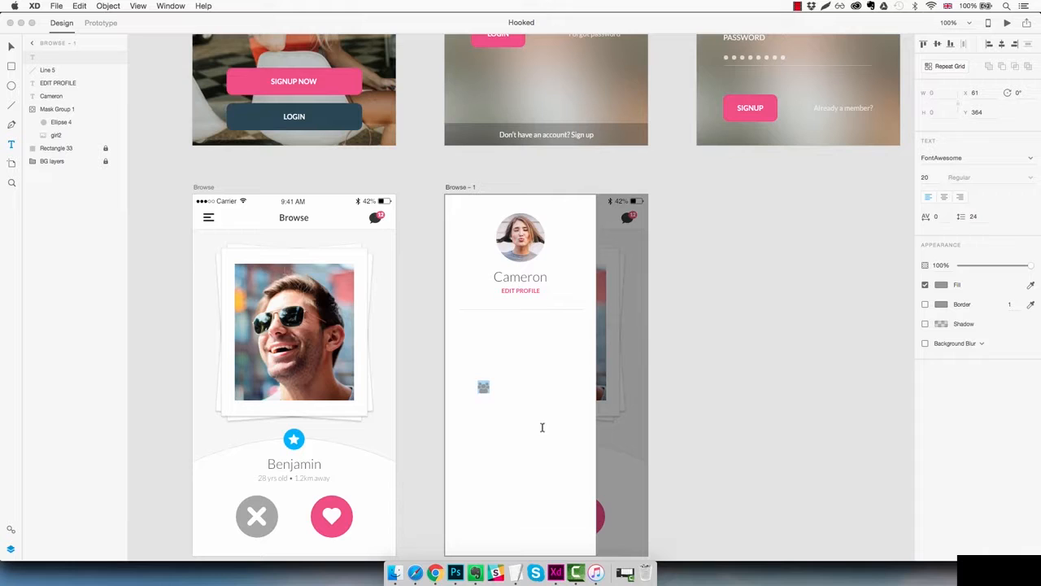
pyautogui.press('Escape')
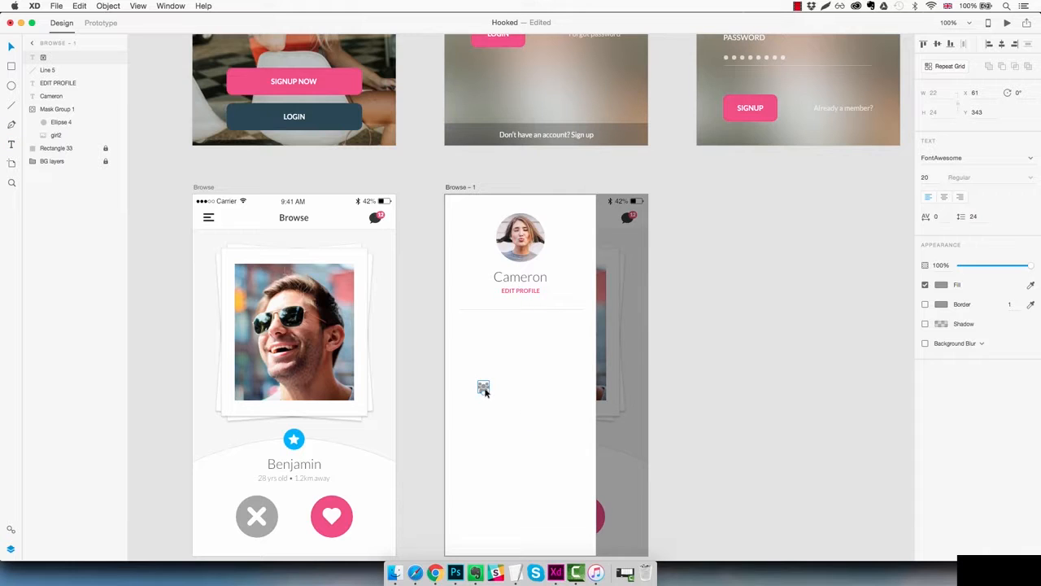
# Move the people icon to X 32, Y 256 beneath the divider and convert it to a path
pyautogui.moveTo(486, 392); pyautogui.dragTo(522, 432)
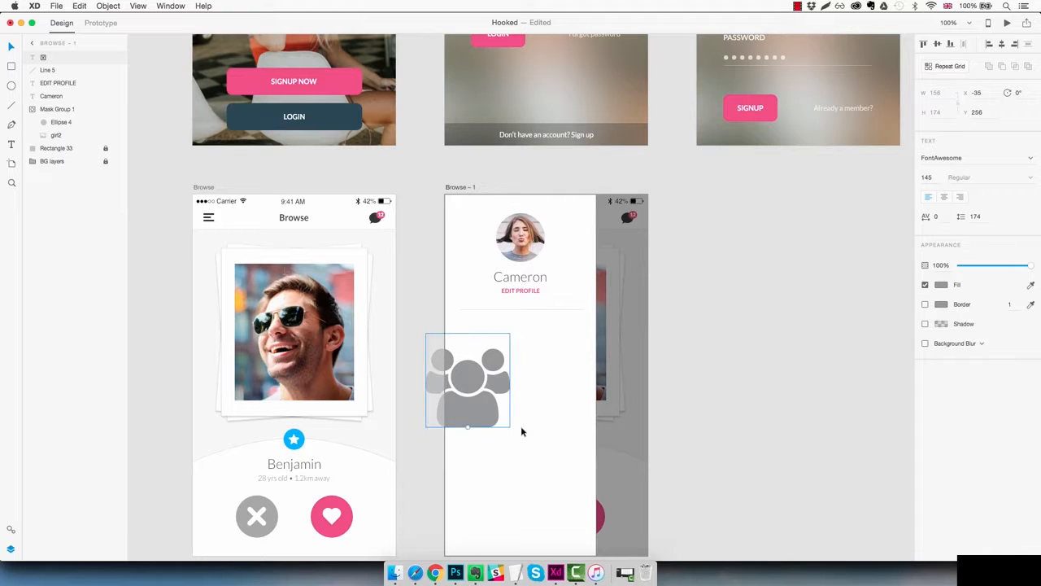
pyautogui.press('super+z')
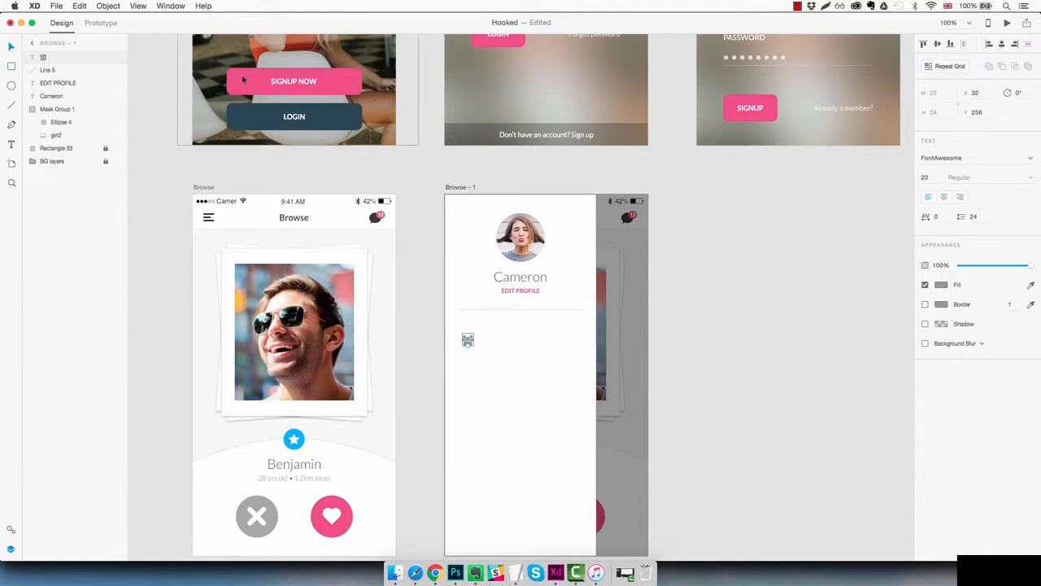
pyautogui.click(115, 7)
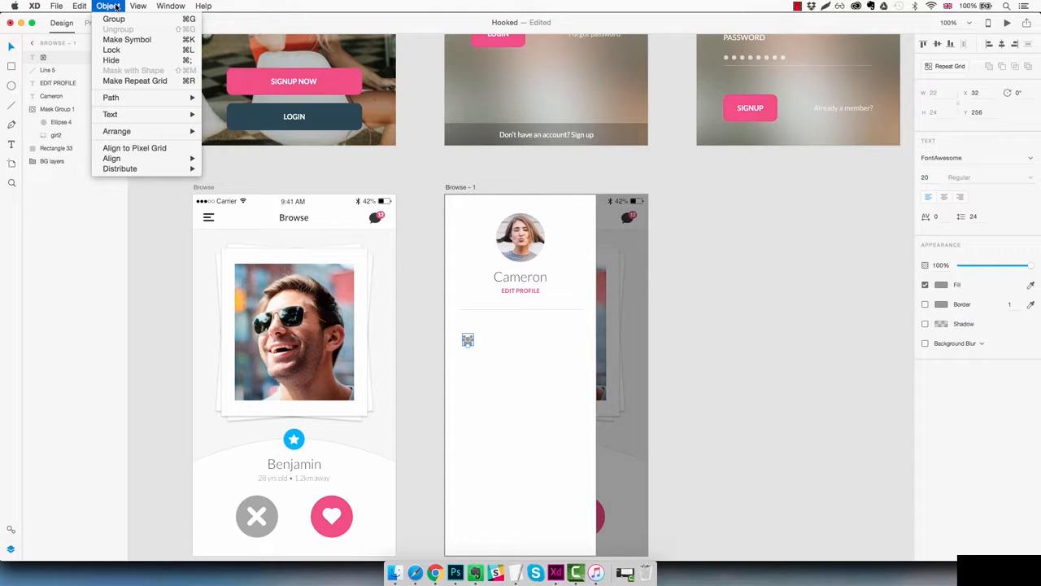
pyautogui.moveTo(139, 103)
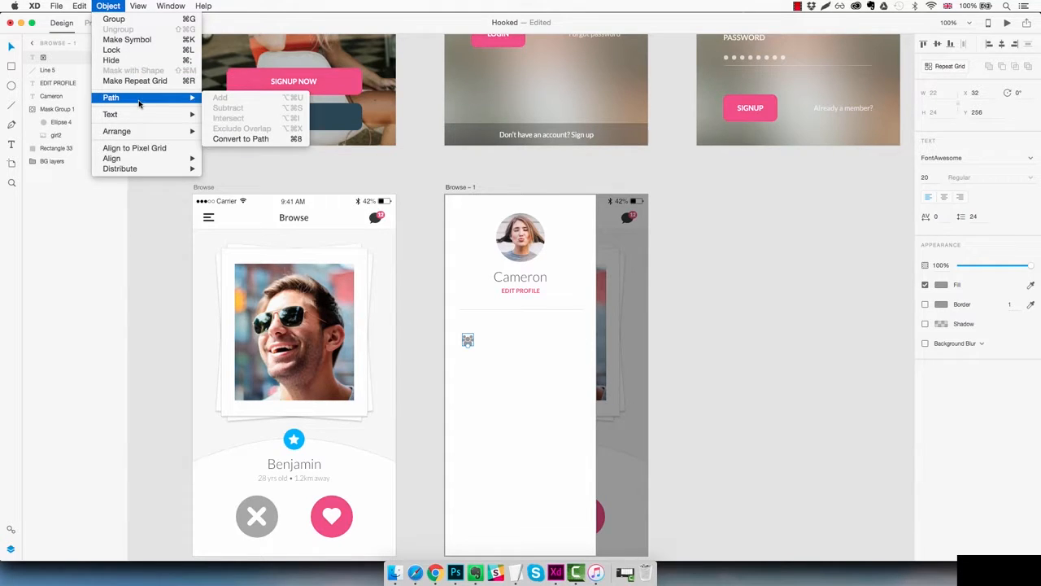
pyautogui.click(235, 138)
pyautogui.press('z')
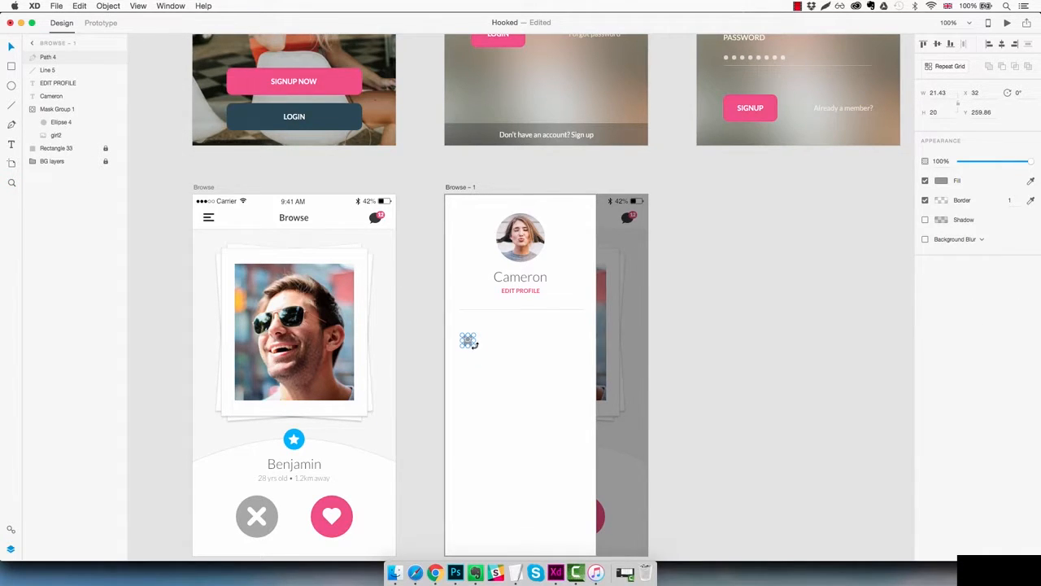
pyautogui.moveTo(476, 345); pyautogui.dragTo(612, 475)
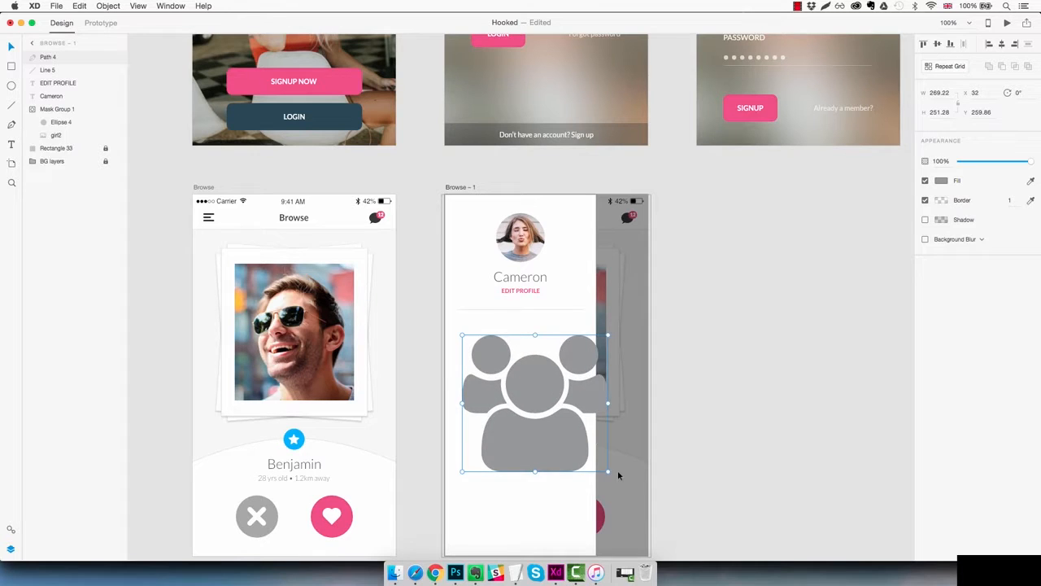
pyautogui.press('super+z')
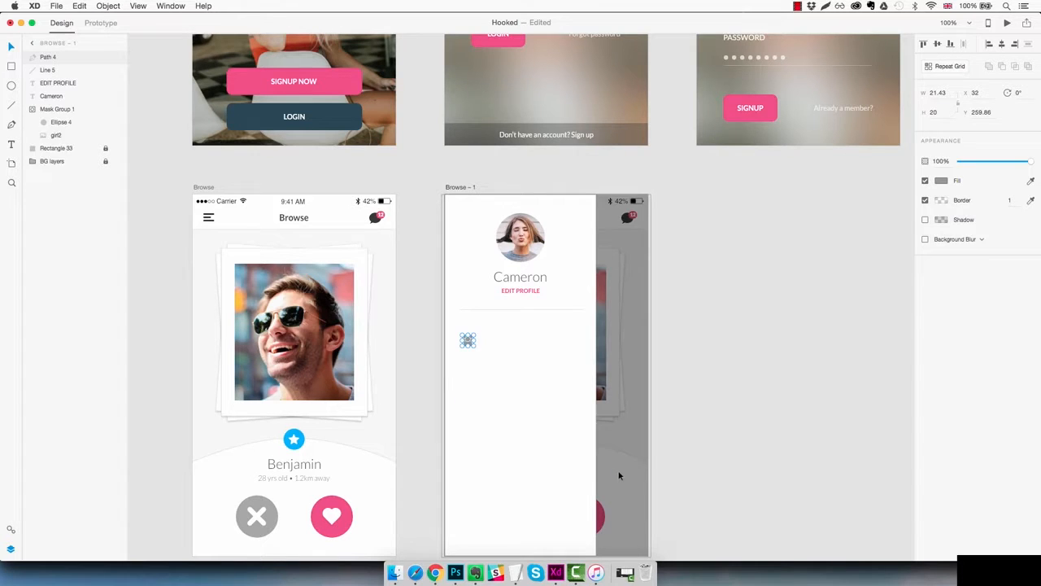
# Scale the people icon down proportionally to about 15 wide by 14 high
pyautogui.click(525, 395)
pyautogui.click(492, 348)
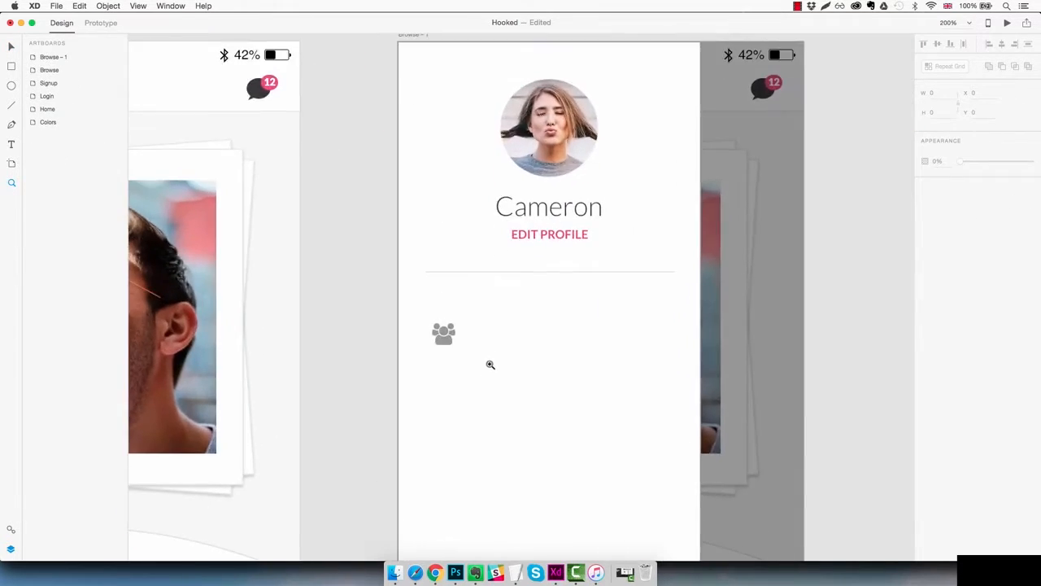
pyautogui.press('v')
pyautogui.click(434, 301)
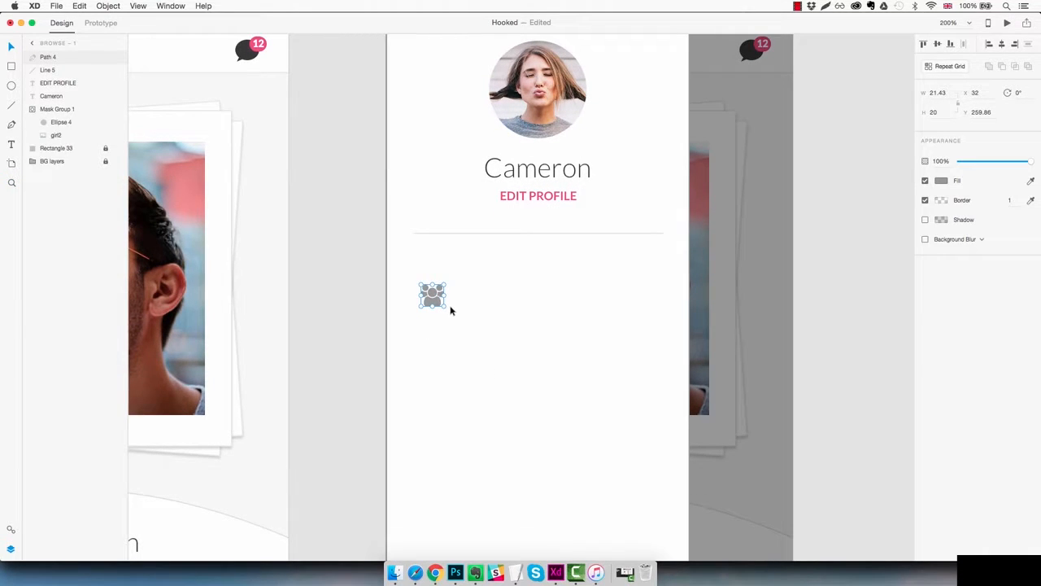
pyautogui.moveTo(444, 305); pyautogui.dragTo(439, 298)
# Align the people icon with the divider's left end and offset it 30 below the line, at X 30, Y 242.86
pyautogui.moveTo(432, 296); pyautogui.dragTo(430, 244)
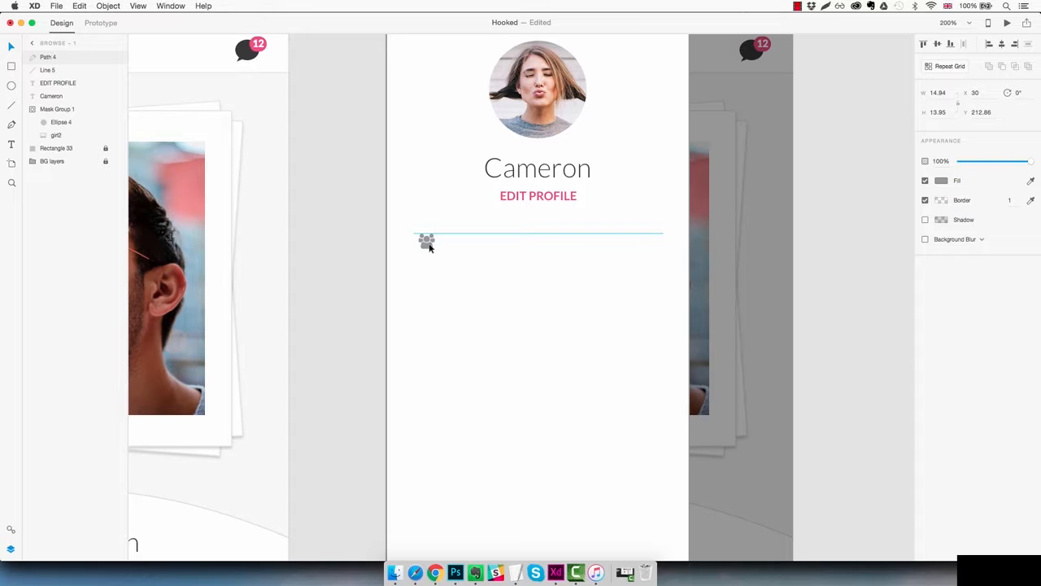
pyautogui.hotkey('shift', 'Down')
pyautogui.hotkey('shift', 'Down')
pyautogui.hotkey('shift', 'Down')
pyautogui.hotkey('shift', 'Left')
pyautogui.hotkey('shift', 'Left')
pyautogui.hotkey('shift', 'Left')
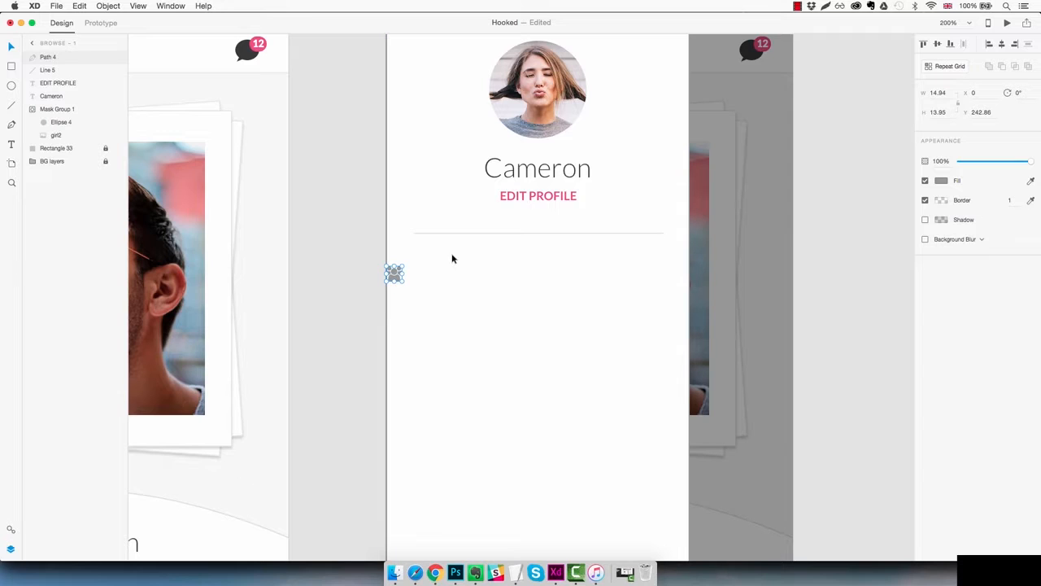
pyautogui.hotkey('shift', 'Right')
pyautogui.hotkey('shift', 'Right')
pyautogui.hotkey('shift', 'Right')
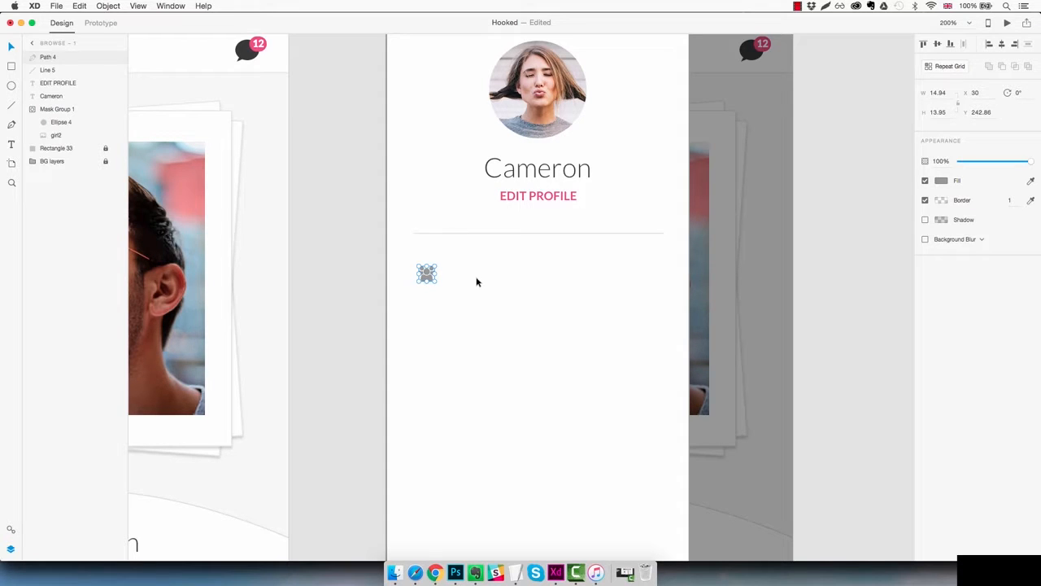
# Move the profile name text below the divider beside the people icon and set its font size to 20
pyautogui.click(543, 176)
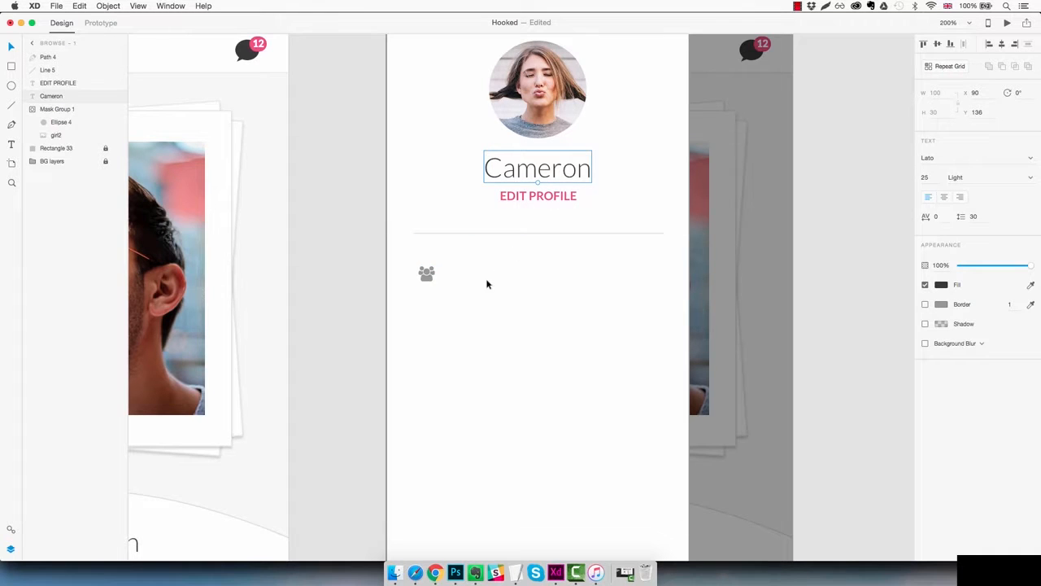
pyautogui.moveTo(541, 182); pyautogui.dragTo(541, 173)
pyautogui.moveTo(529, 263); pyautogui.dragTo(512, 277)
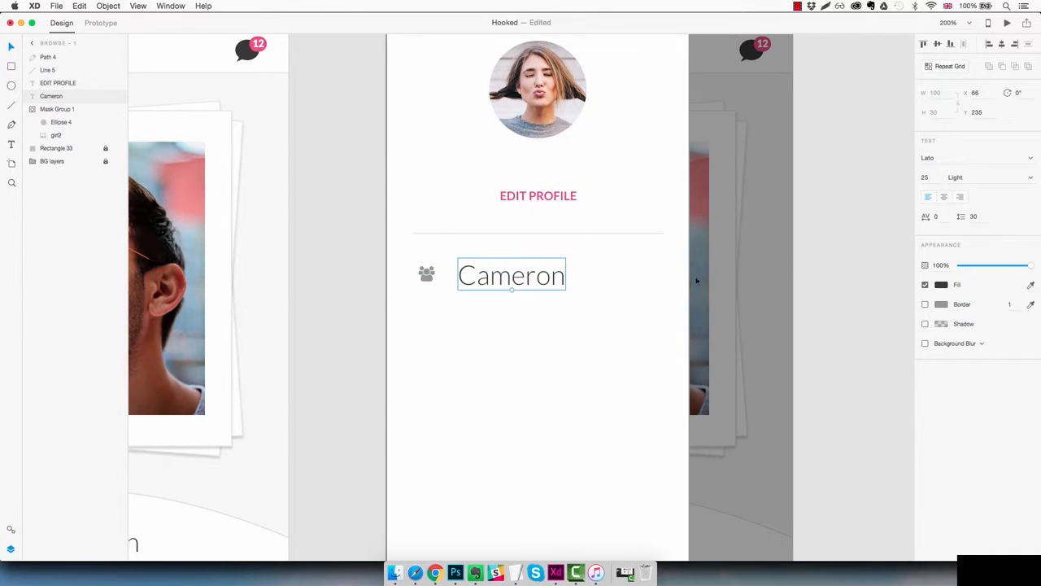
pyautogui.click(925, 177)
pyautogui.press('Down')
pyautogui.press('Down')
pyautogui.press('Down')
pyautogui.press('Down')
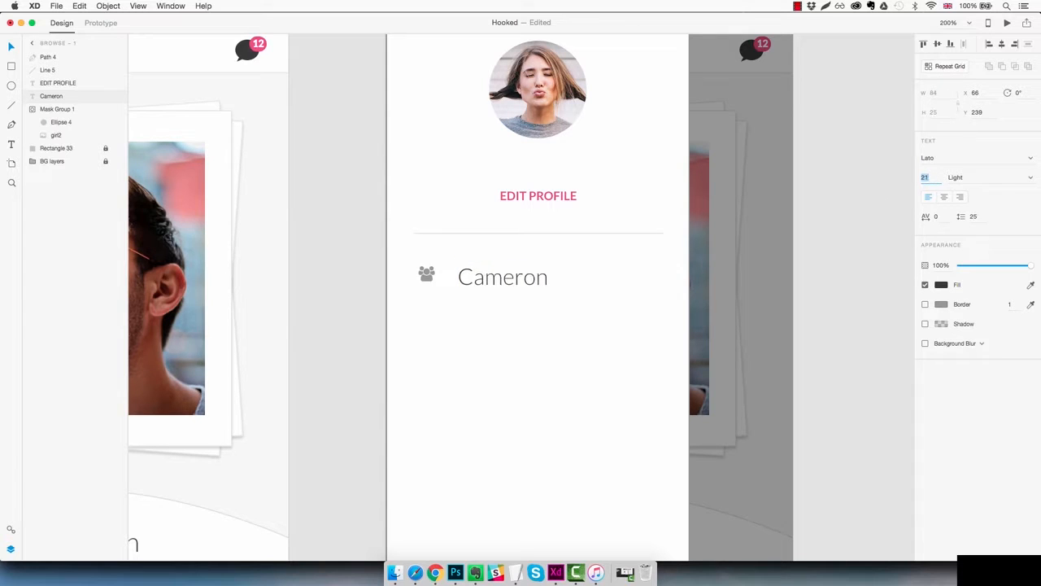
pyautogui.press('Down')
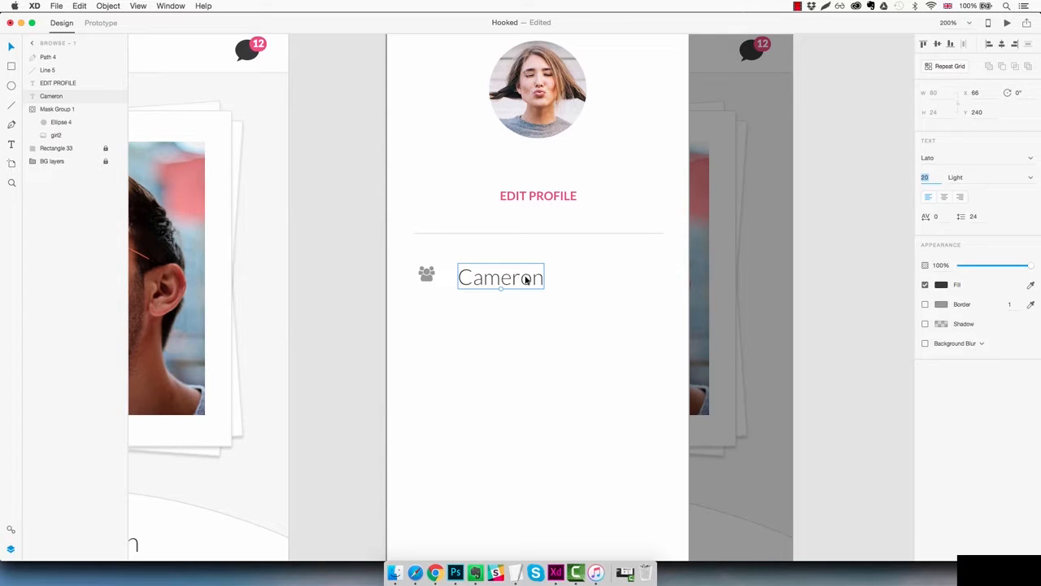
# Shift the text closer to the icon at X 55, Y 236 and replace its wording with Browse
pyautogui.moveTo(529, 277)
pyautogui.mouseDown()
pyautogui.moveTo(502, 272)
pyautogui.moveTo(513, 276)
pyautogui.mouseUp()
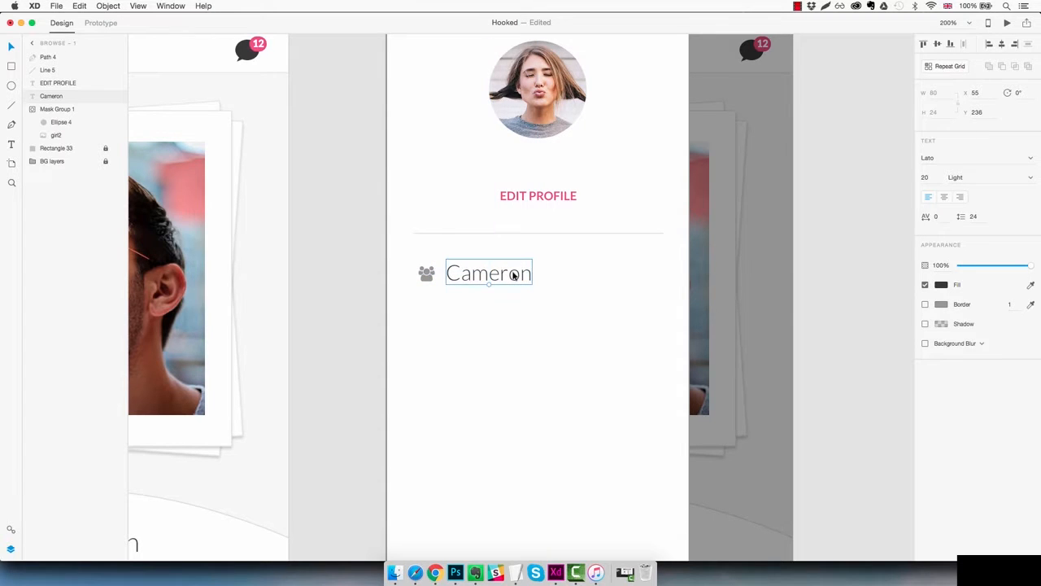
pyautogui.doubleClick(514, 276)
pyautogui.write('Browse')
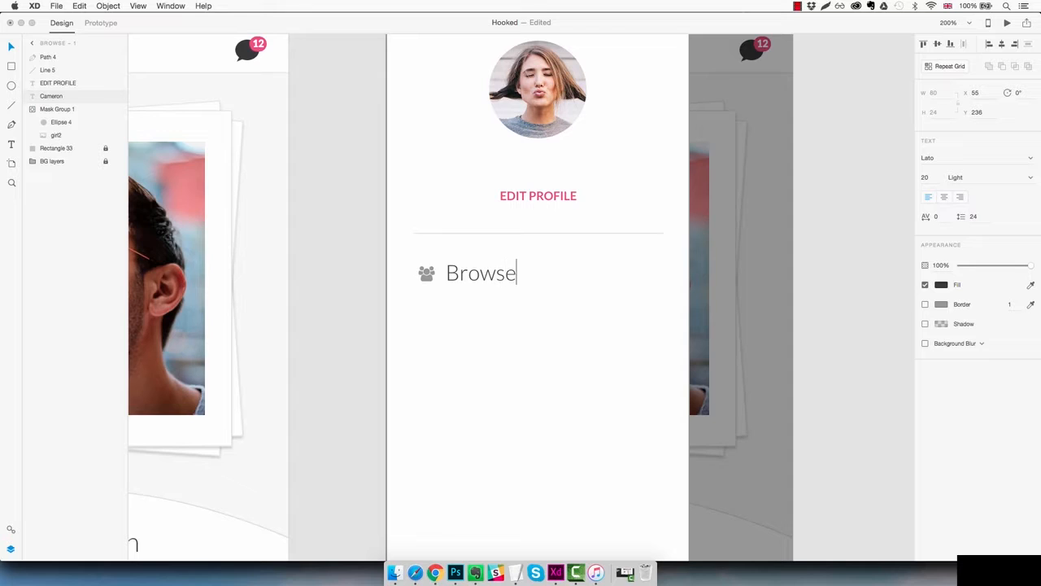
pyautogui.press('Escape')
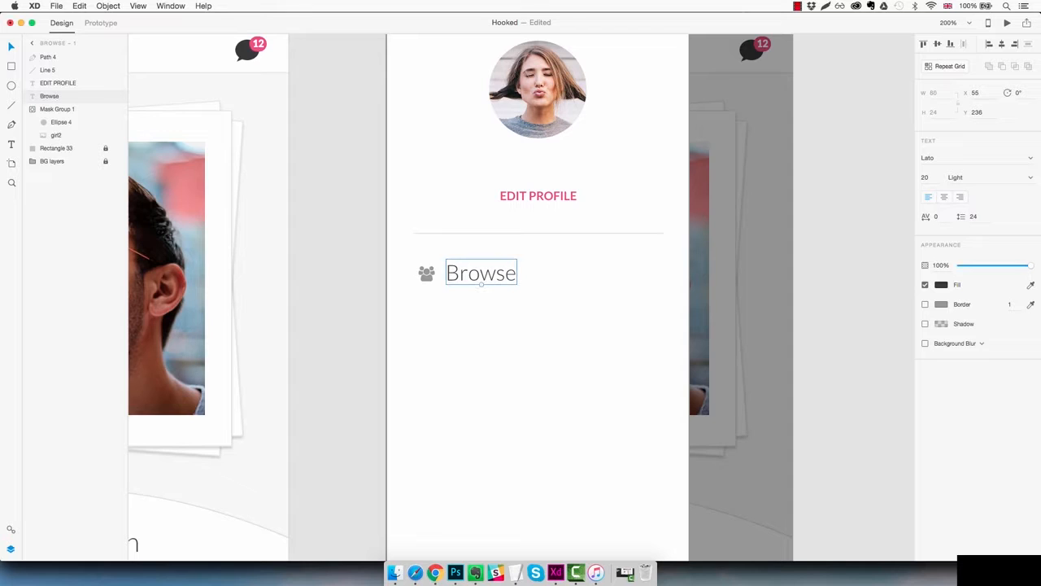
# Space the Browse label 30 from the people icon's right edge, positioning it at X 73, Y 237
pyautogui.hotkey('shift', 'Left')
pyautogui.press('Left')
pyautogui.press('Left')
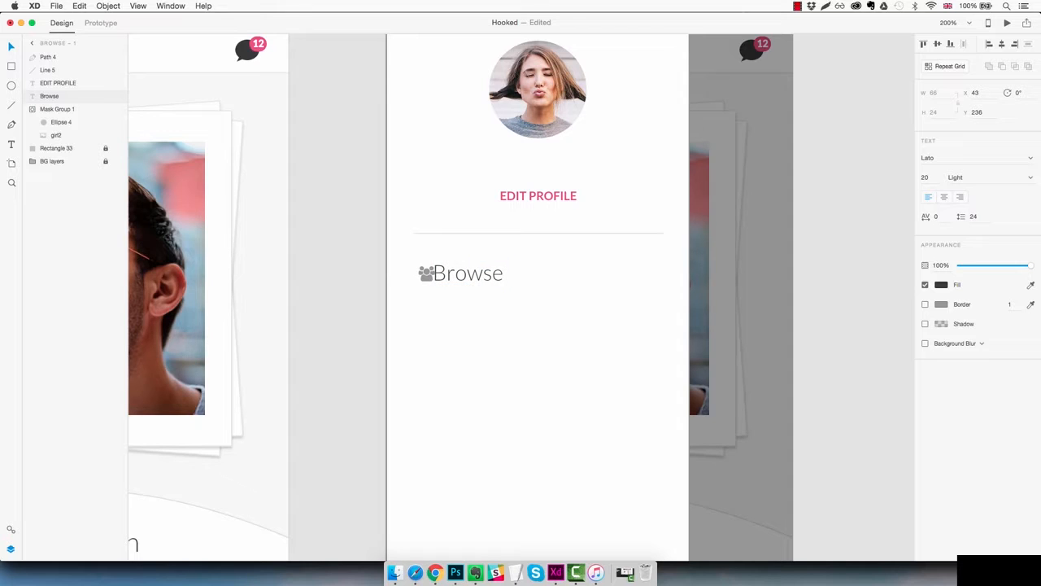
pyautogui.hotkey('shift', 'Right')
pyautogui.hotkey('shift', 'Right')
pyautogui.hotkey('shift', 'Right')
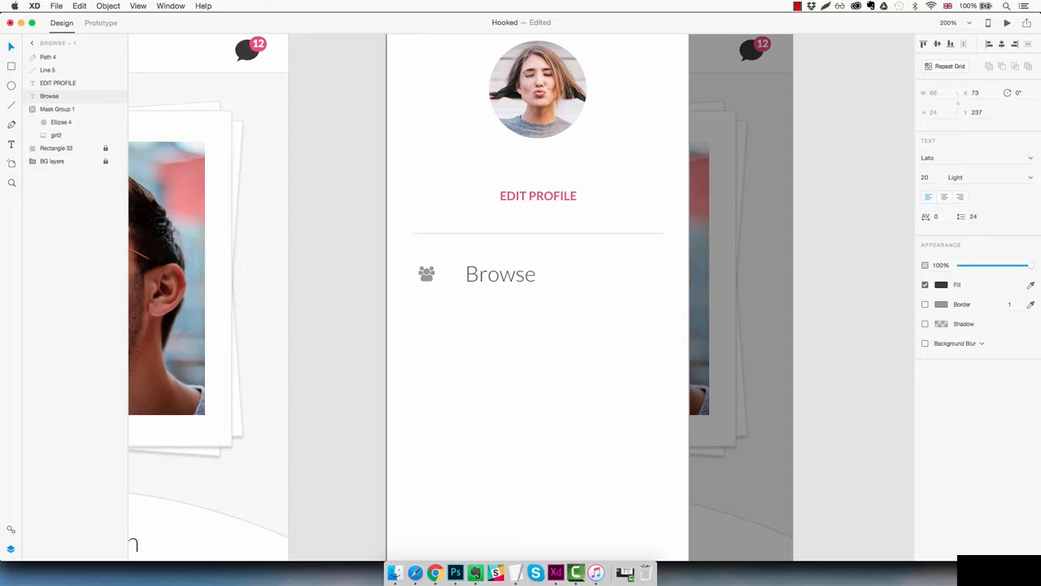
pyautogui.click(575, 372)
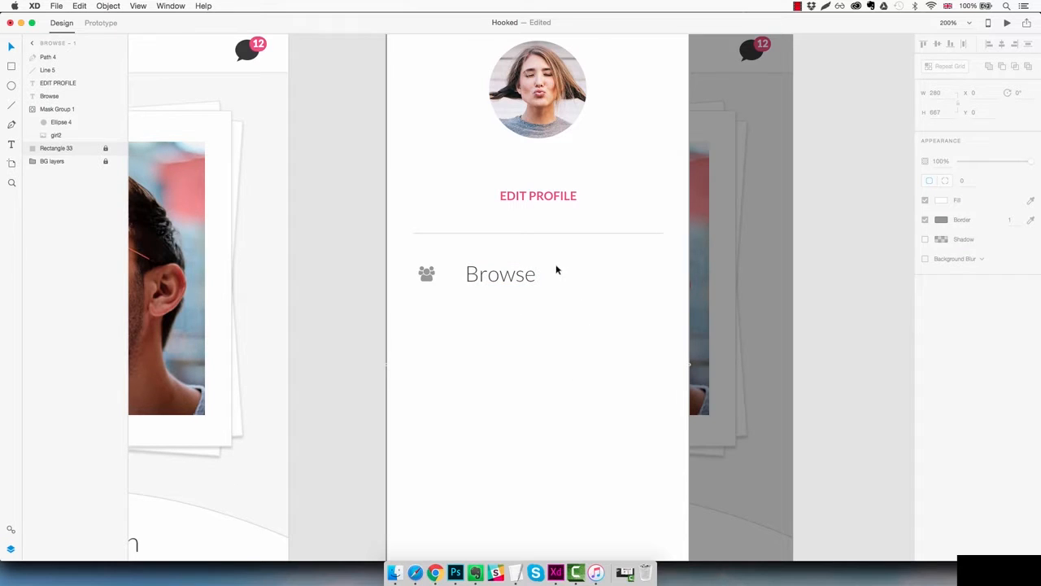
# Group the people icon with the Browse label and name the group Menu item
pyautogui.moveTo(557, 260); pyautogui.dragTo(419, 294)
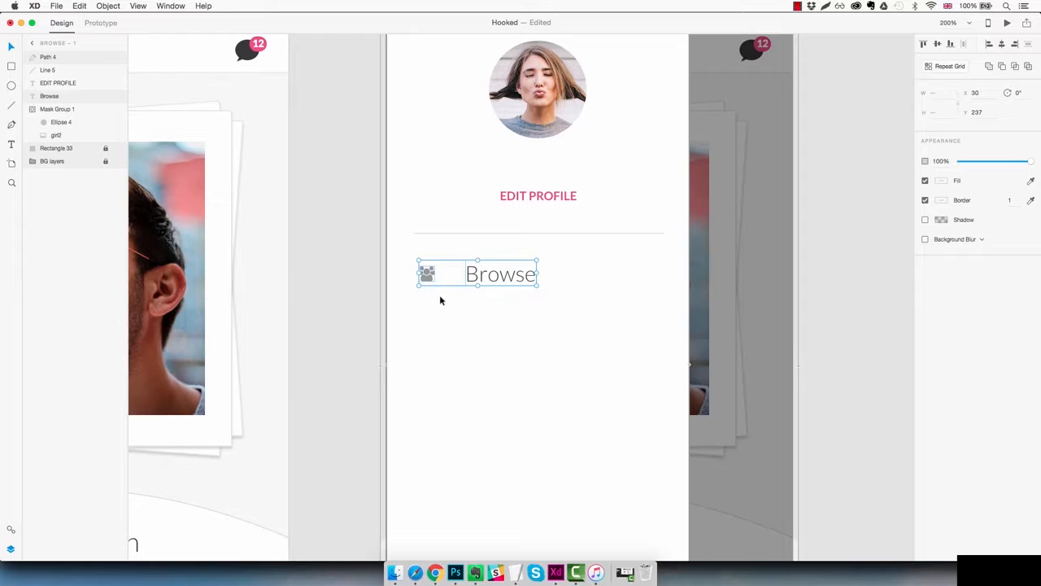
pyautogui.click(503, 277)
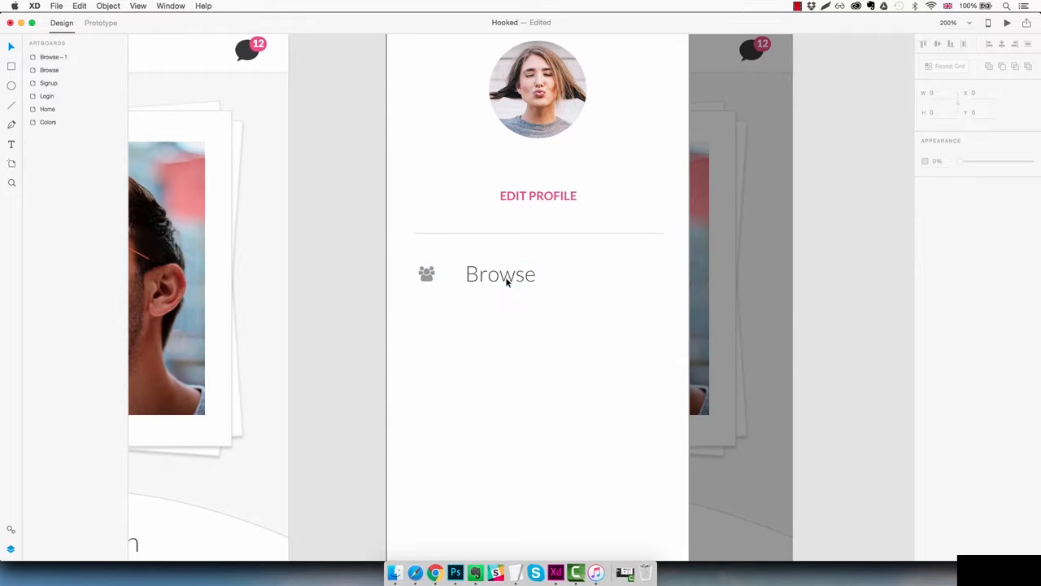
pyautogui.keyDown('shift'); pyautogui.click(426, 273); pyautogui.keyUp('shift')
pyautogui.press('super+g')
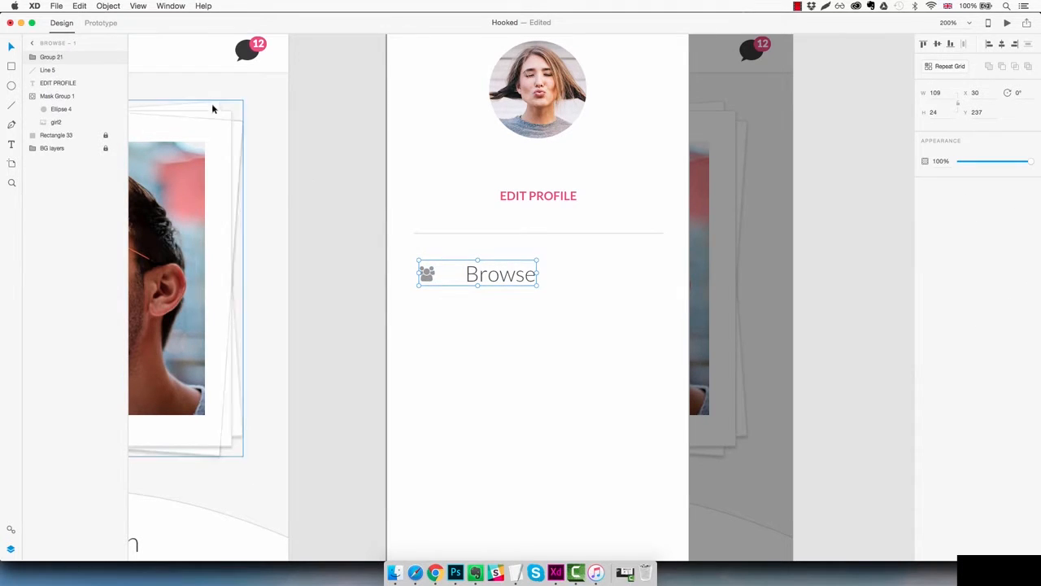
pyautogui.doubleClick(47, 58)
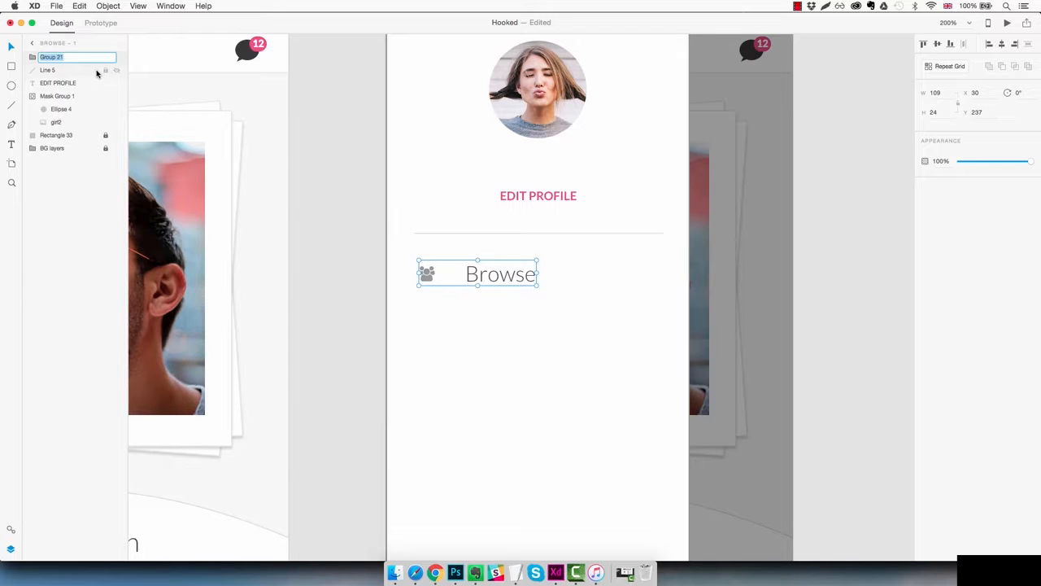
pyautogui.write('Menu item')
pyautogui.press('Return')
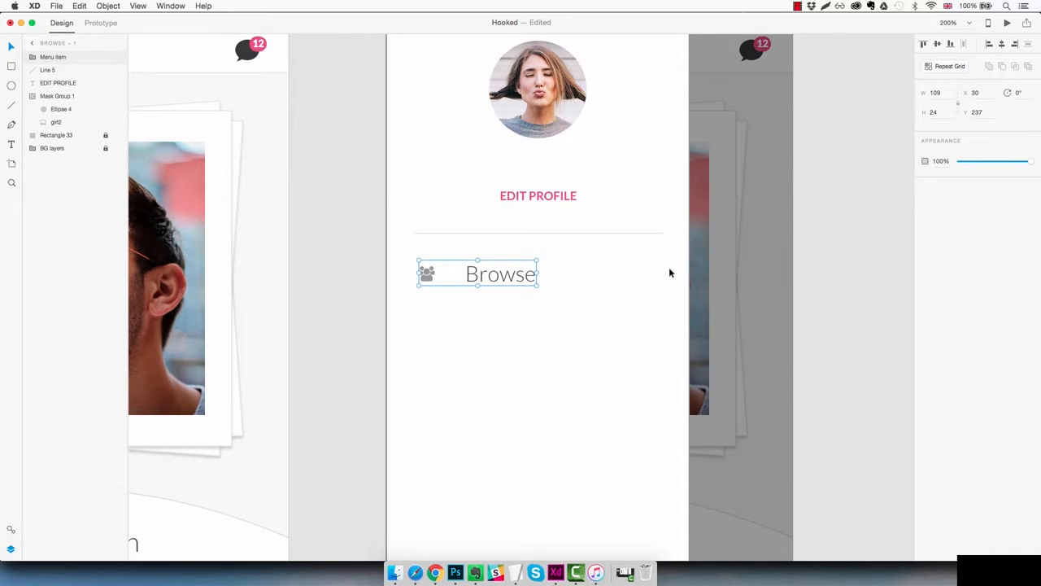
# Turn the menu item into a repeat grid of five stacked rows and widen the vertical gaps between them
pyautogui.click(949, 67)
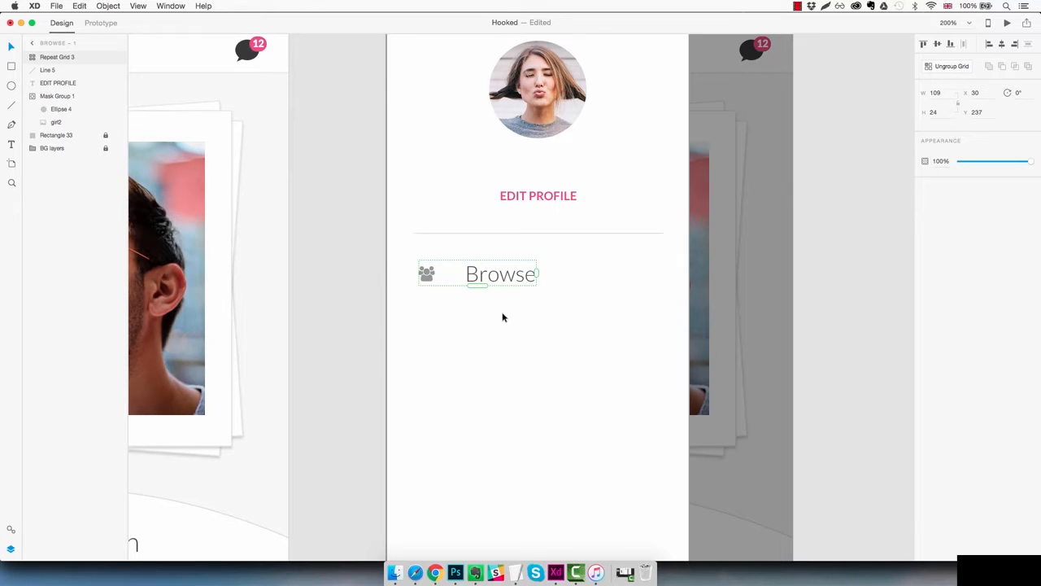
pyautogui.moveTo(478, 286); pyautogui.dragTo(483, 482)
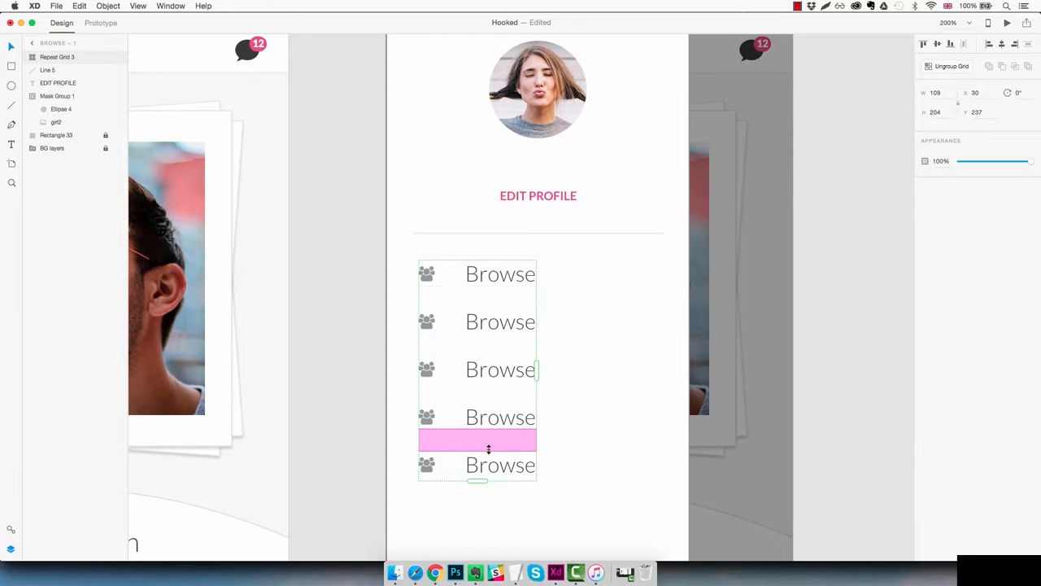
pyautogui.moveTo(489, 448); pyautogui.dragTo(492, 506)
pyautogui.click(610, 442)
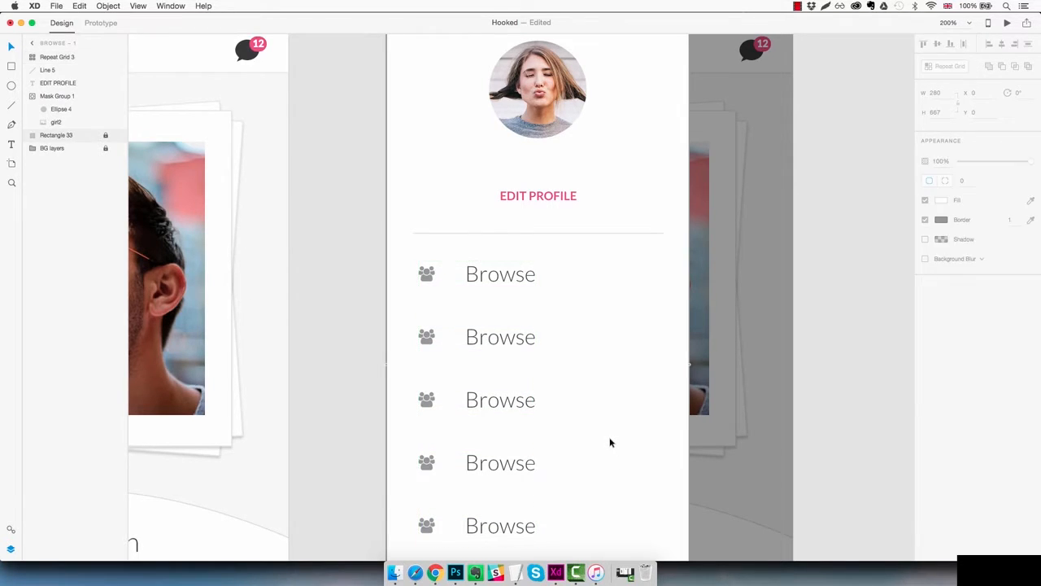
# Replace the second menu row's label with Messages
pyautogui.scroll(-5, 609, 449)
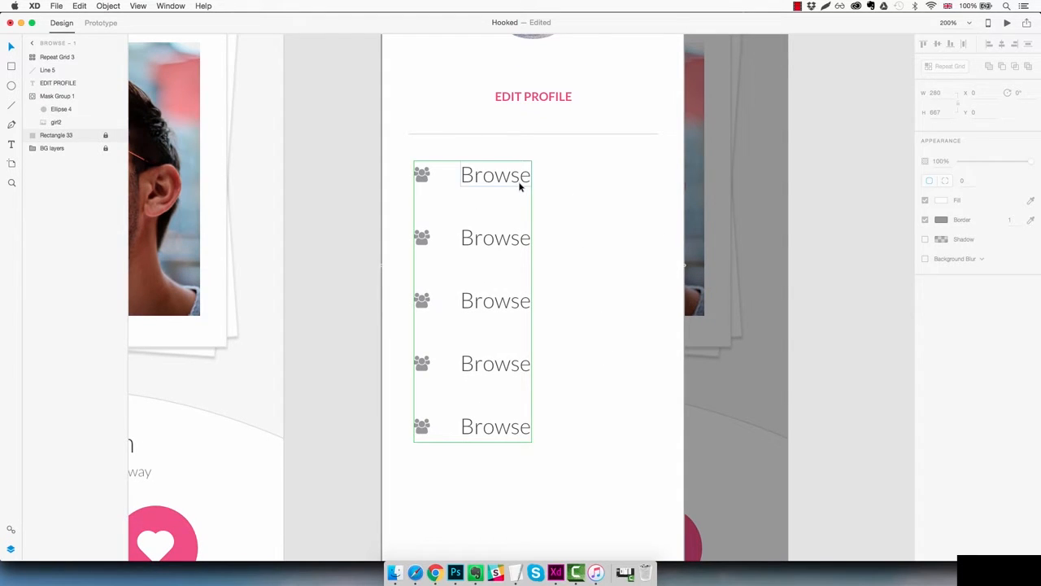
pyautogui.doubleClick(505, 243)
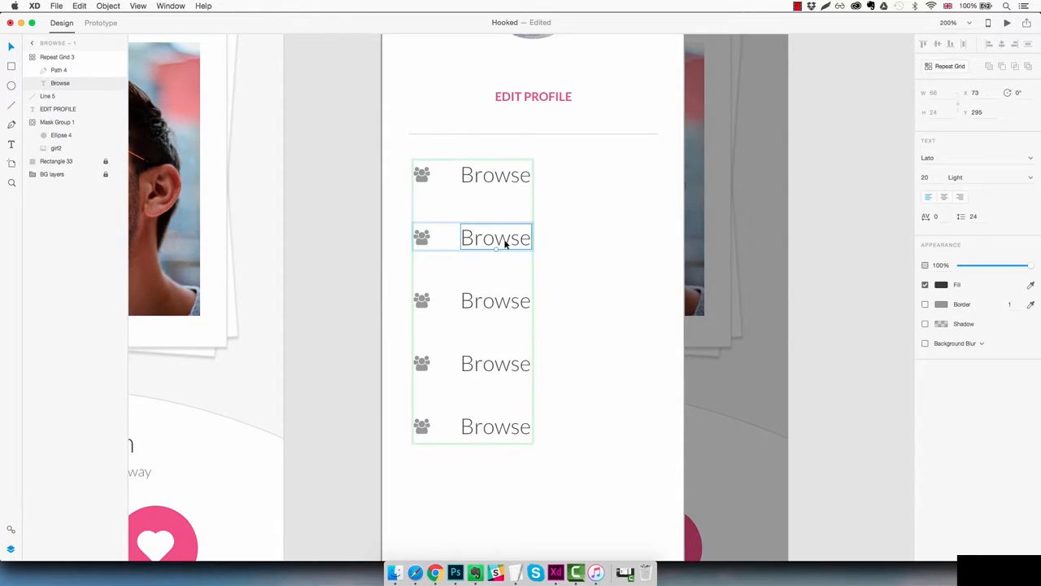
pyautogui.doubleClick(505, 244)
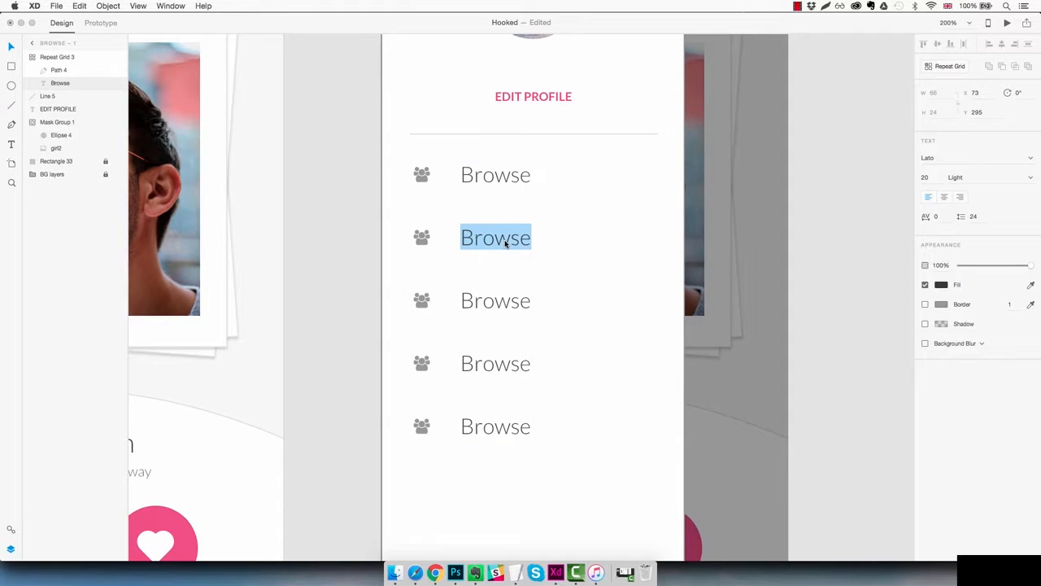
pyautogui.write('Messah')
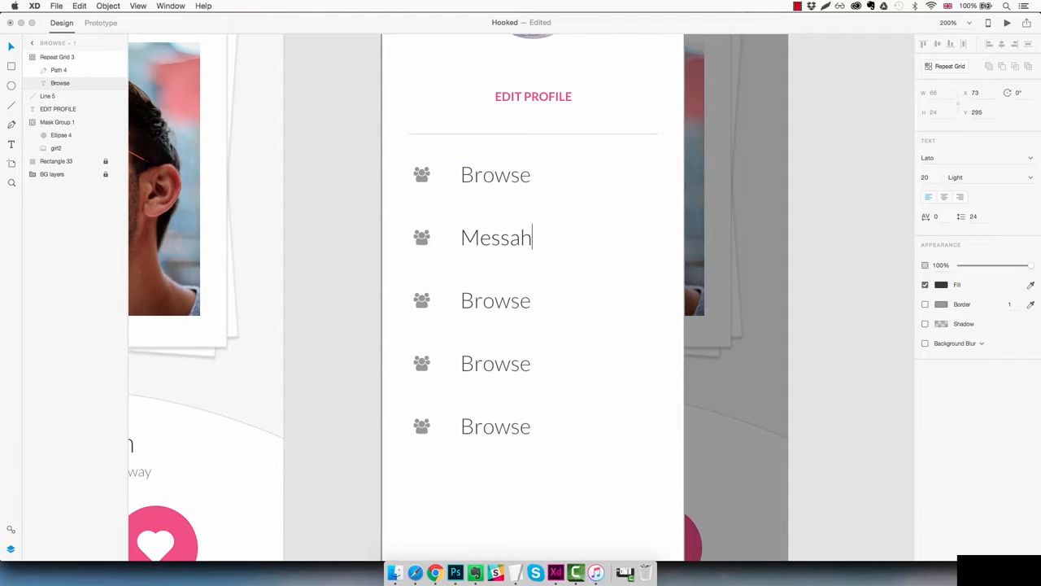
pyautogui.press('BackSpace')
pyautogui.write('ges')
pyautogui.press('Escape')
# Replace the third menu row's label with My Matches
pyautogui.click(499, 307)
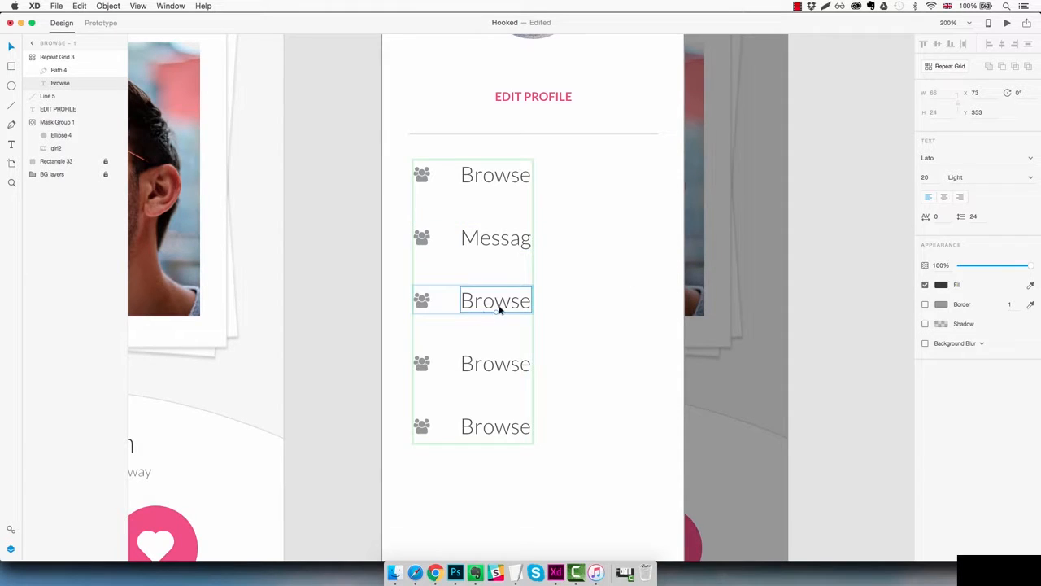
pyautogui.doubleClick(500, 306)
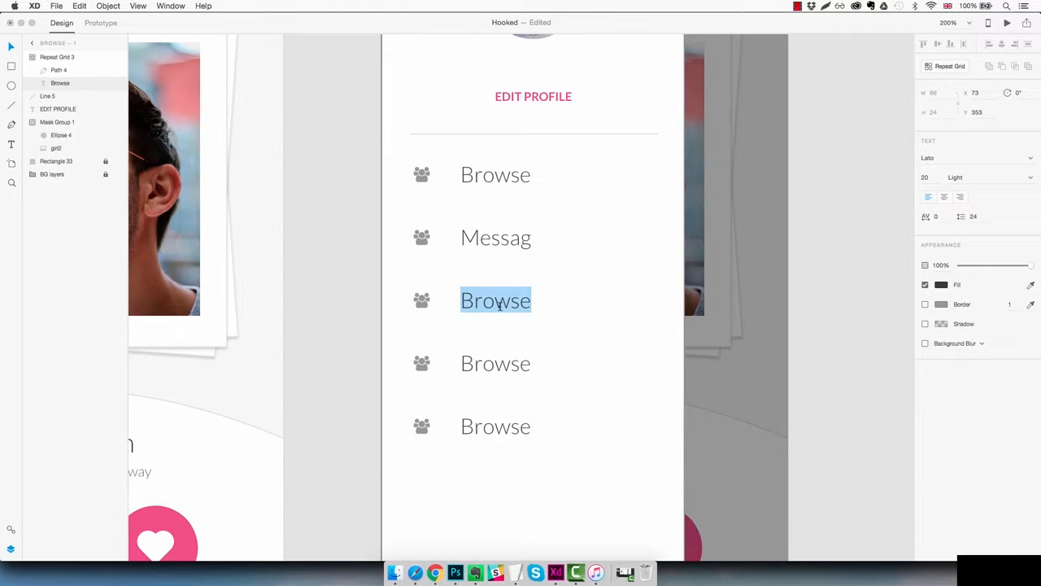
pyautogui.write('My Mat')
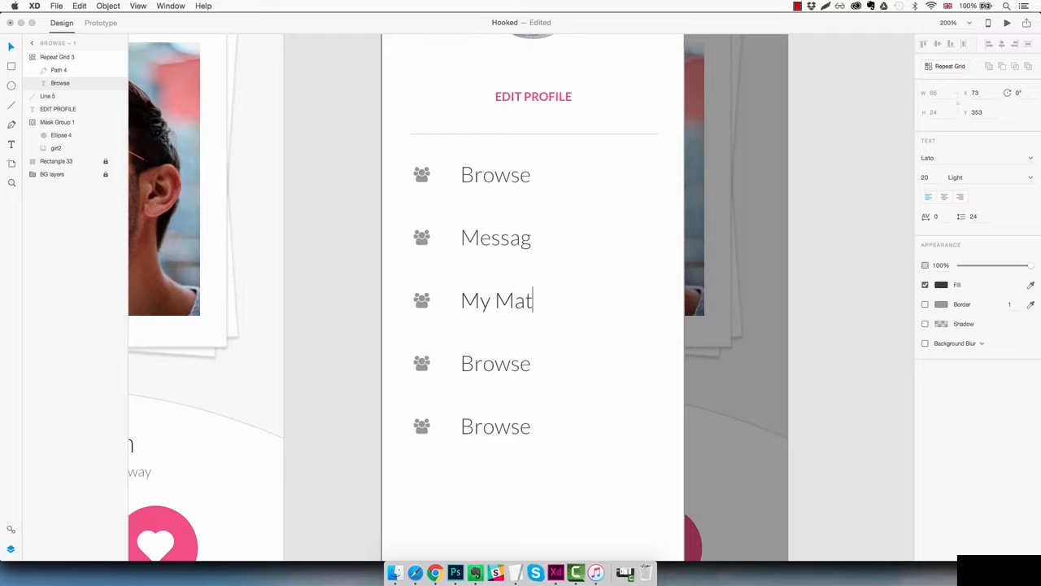
pyautogui.write('ches')
pyautogui.press('Escape')
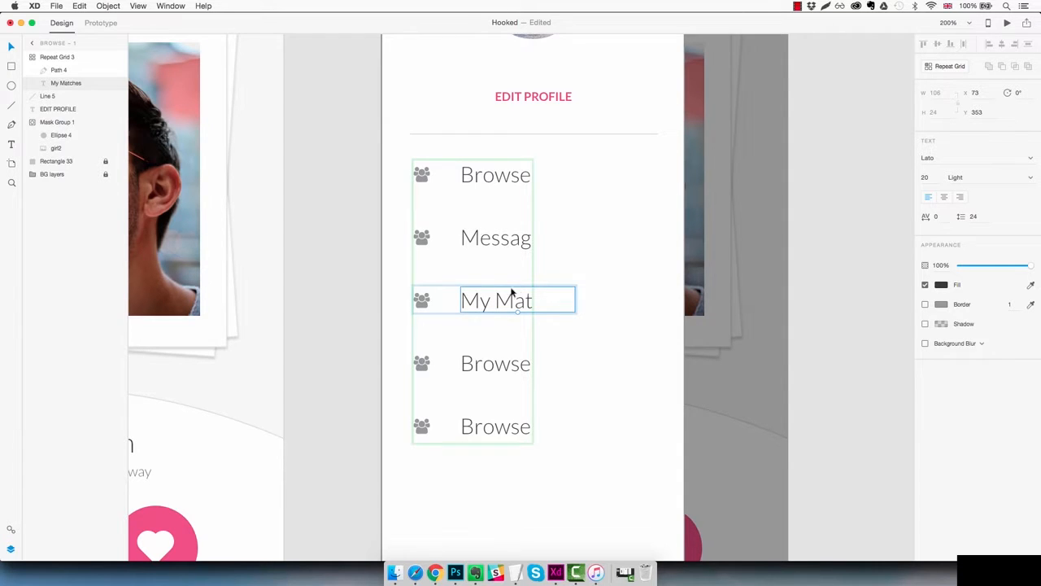
# Replace the fourth menu row's label with Favourites
pyautogui.click(514, 367)
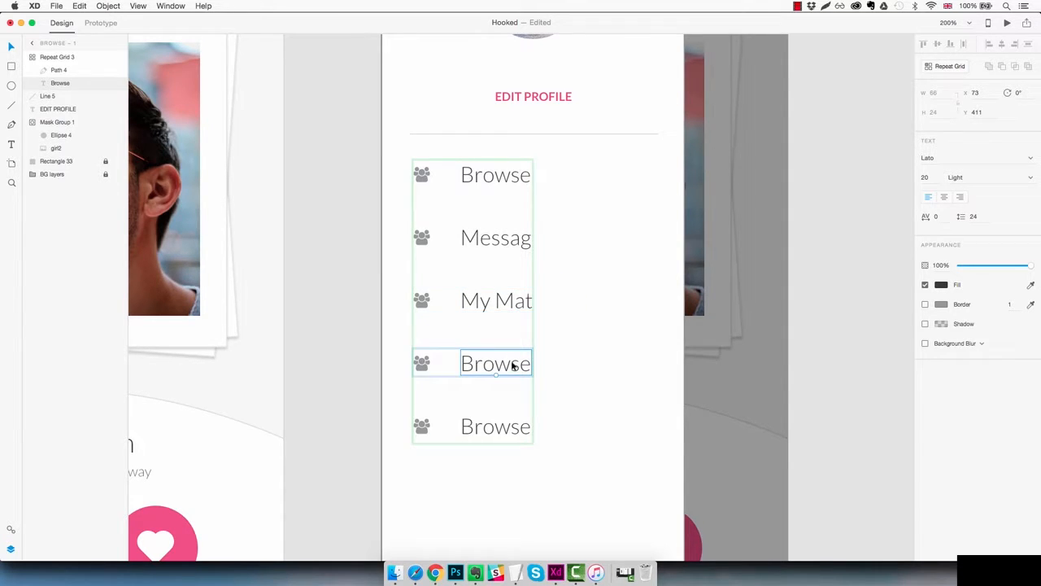
pyautogui.doubleClick(514, 367)
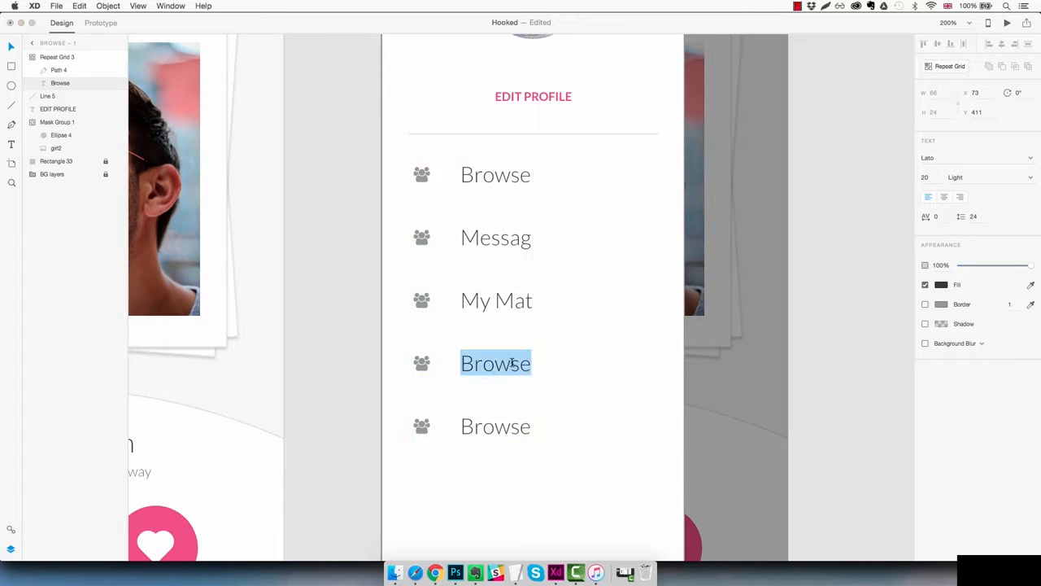
pyautogui.write('Favourites')
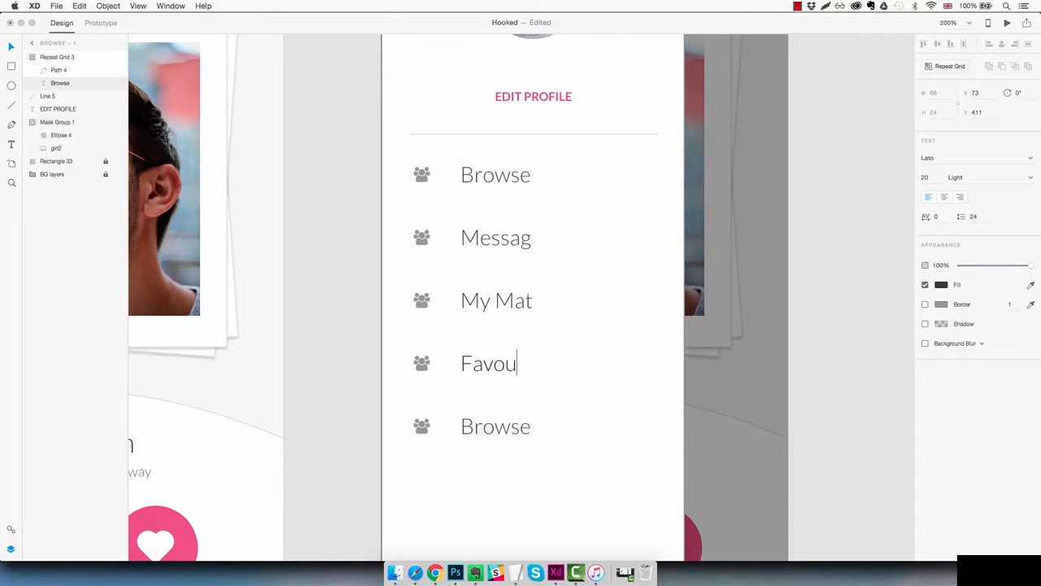
pyautogui.press('Escape')
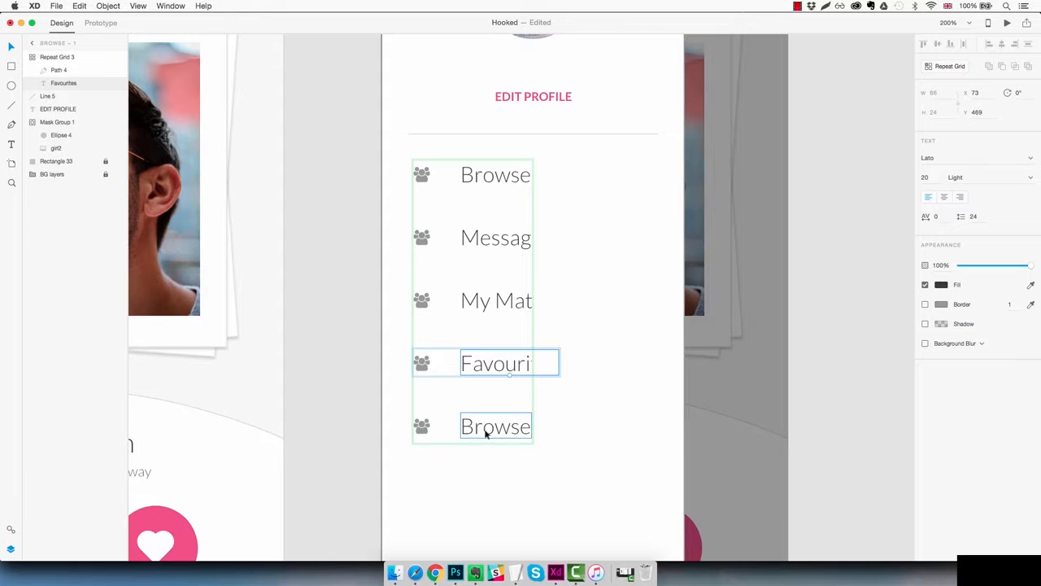
# Replace the fifth menu row's label with Settings
pyautogui.click(487, 434)
pyautogui.doubleClick(487, 434)
pyautogui.write('Settings')
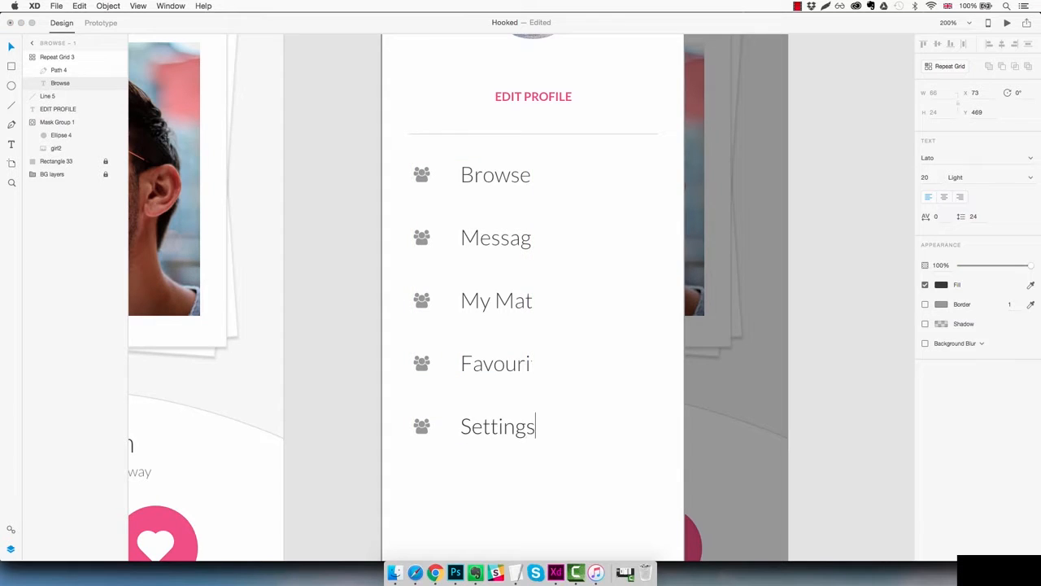
pyautogui.press('Escape')
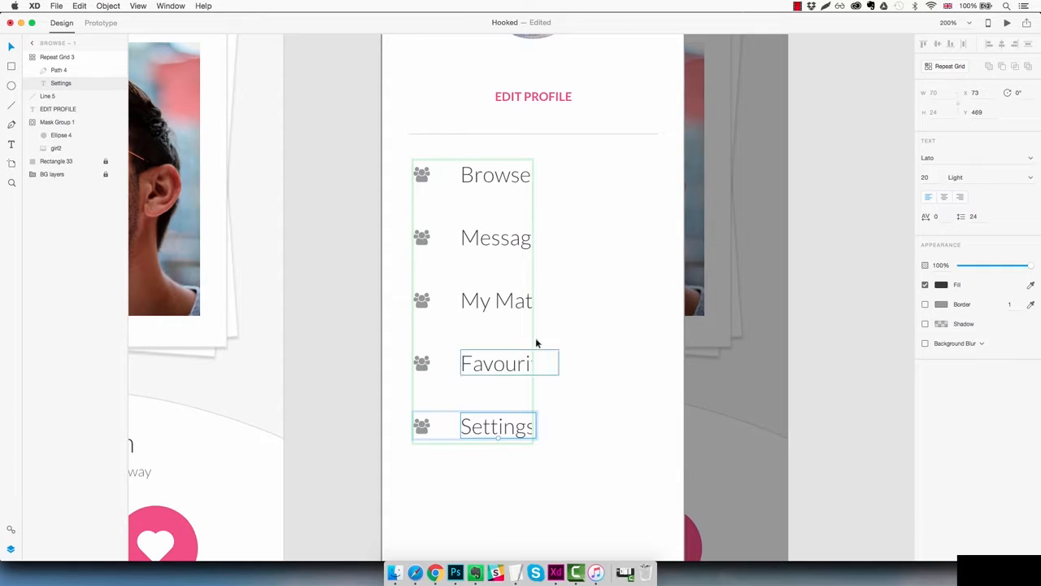
pyautogui.click(485, 475)
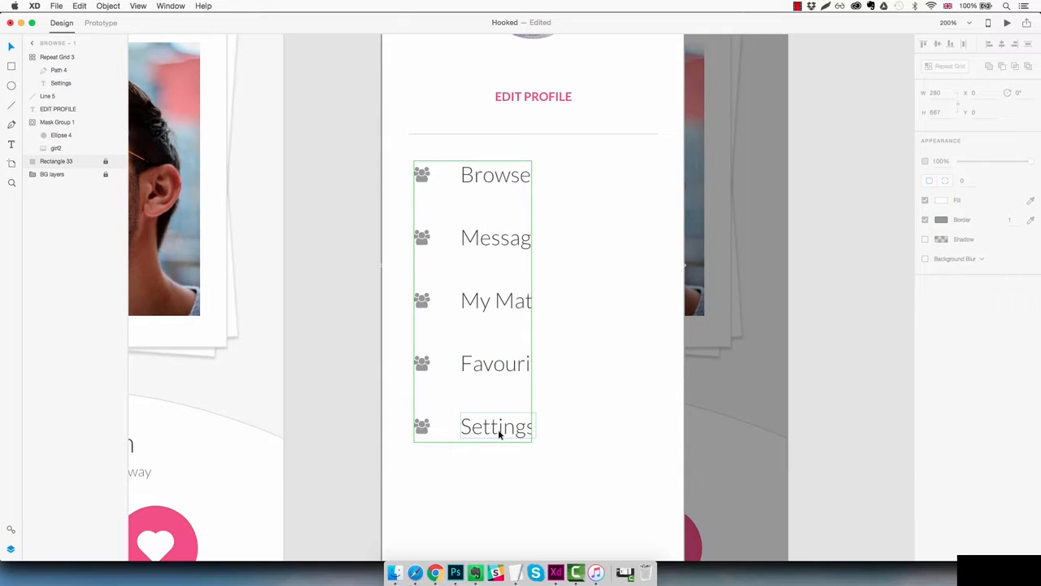
# Widen the horizontal gap in the menu's repeat grid and resize the grid to a single column 158 wide
pyautogui.click(498, 428)
pyautogui.moveTo(532, 303); pyautogui.dragTo(688, 303)
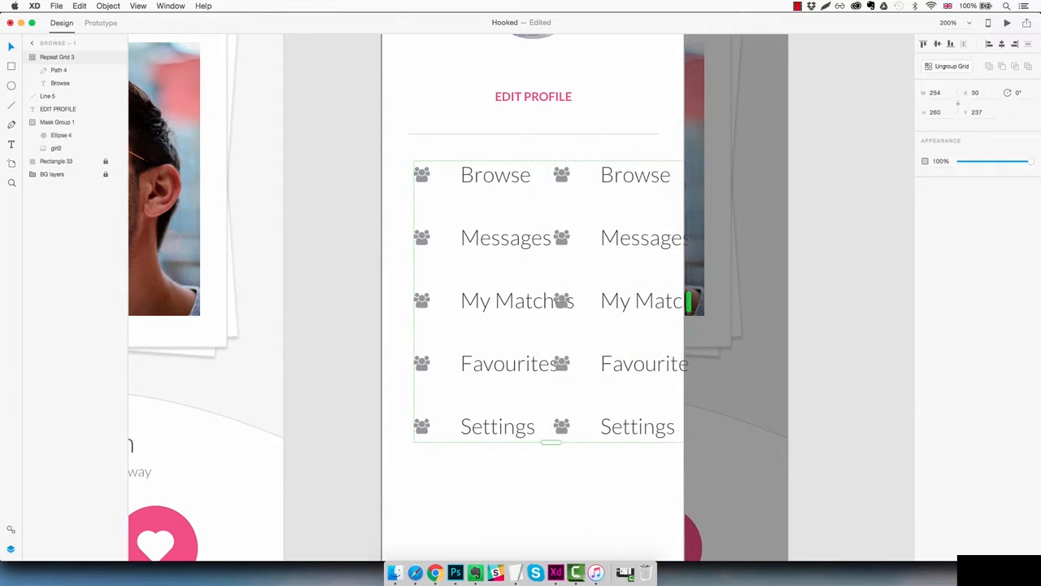
pyautogui.moveTo(567, 282)
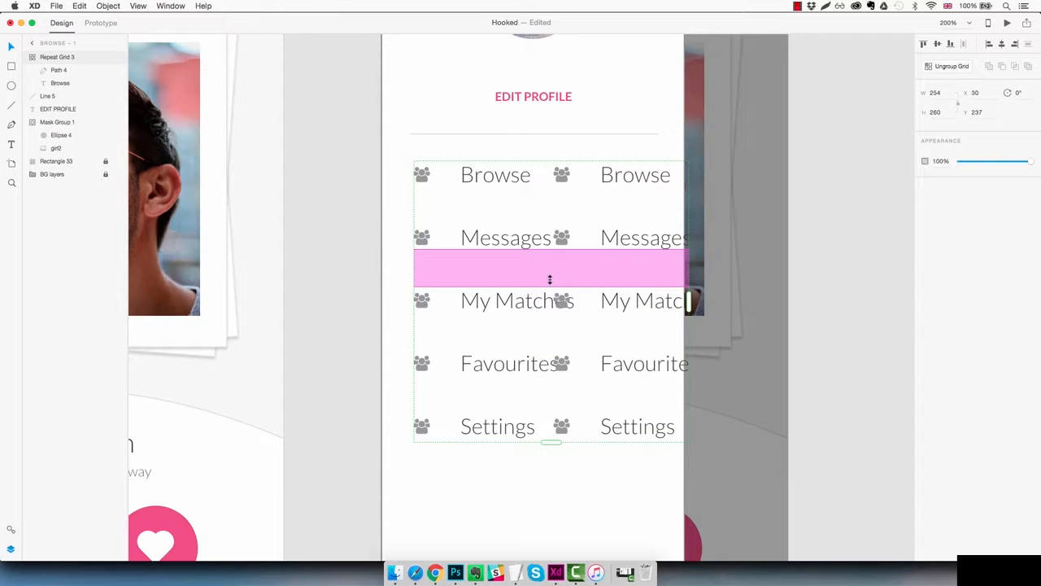
pyautogui.moveTo(577, 236); pyautogui.dragTo(628, 241)
pyautogui.moveTo(742, 301); pyautogui.dragTo(585, 301)
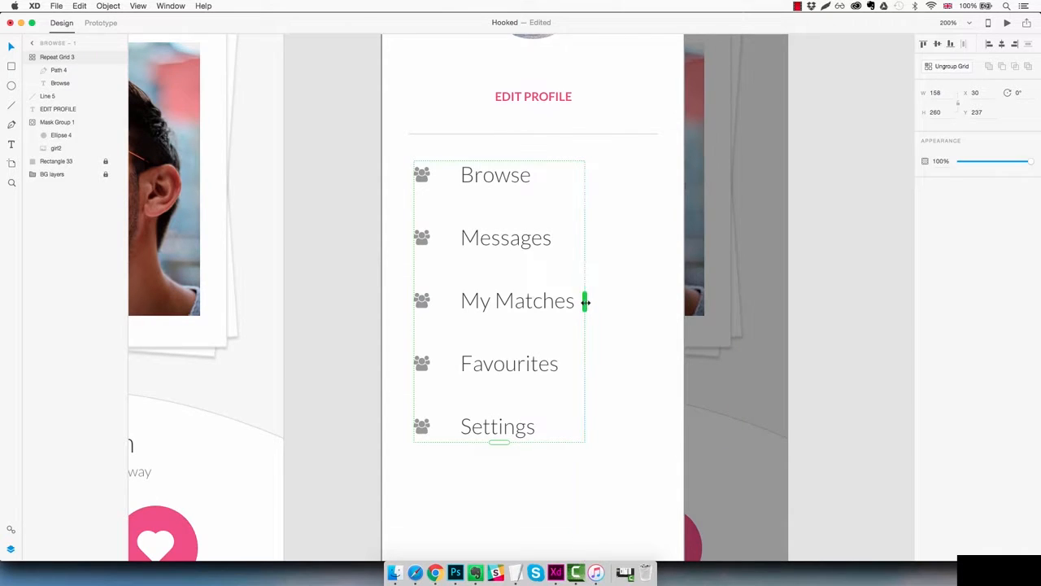
pyautogui.click(532, 470)
# Ungroup the menu's repeat grid into separate Menu item groups
pyautogui.press('super+1')
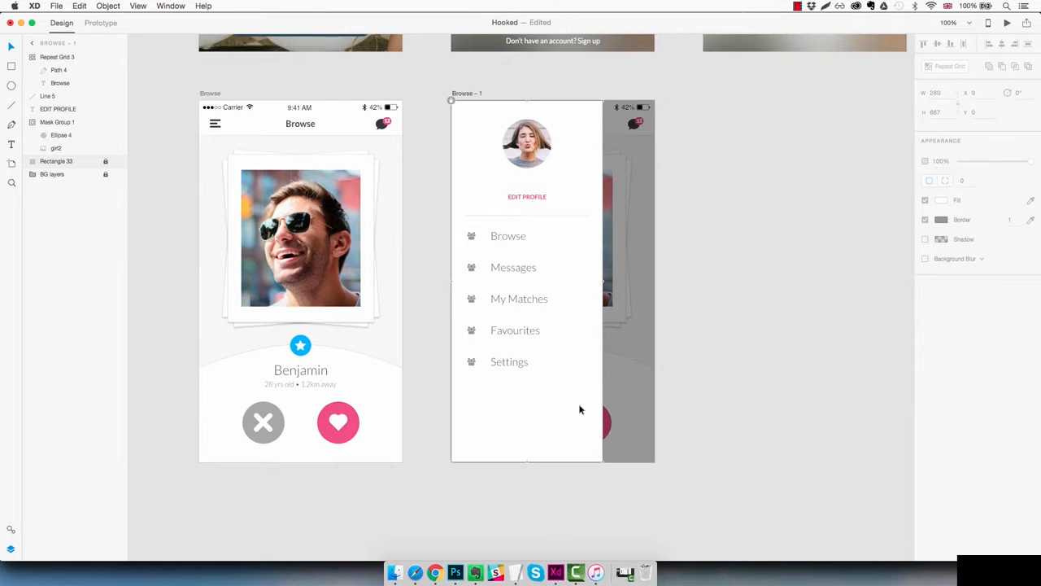
pyautogui.moveTo(581, 409); pyautogui.dragTo(565, 406)
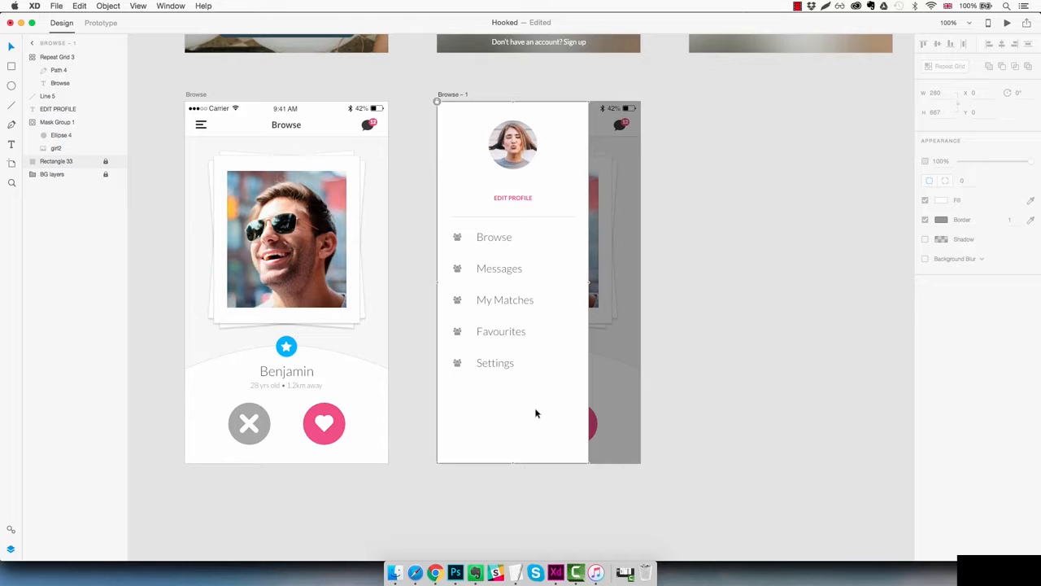
pyautogui.click(509, 366)
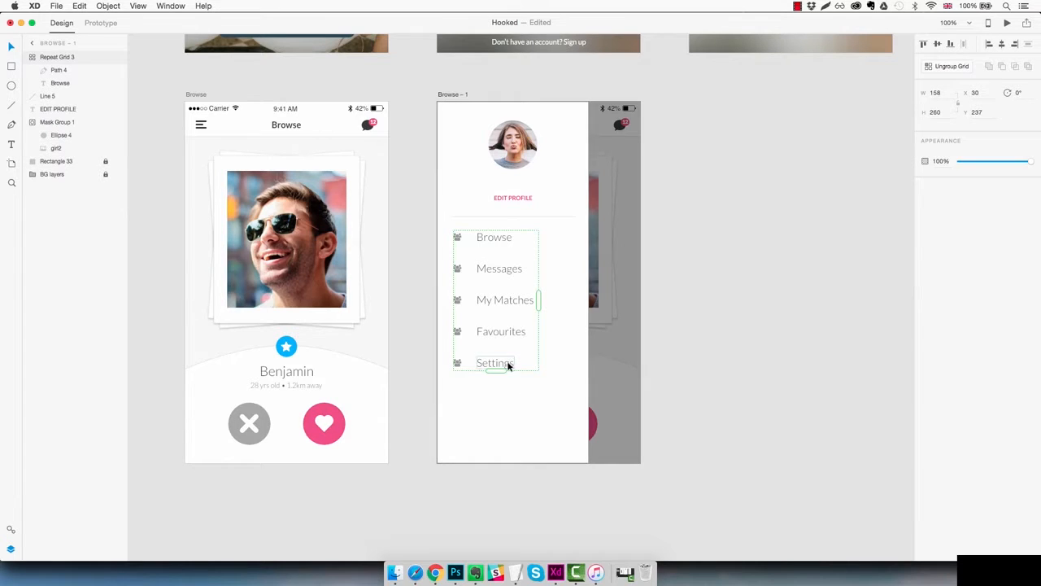
pyautogui.click(952, 67)
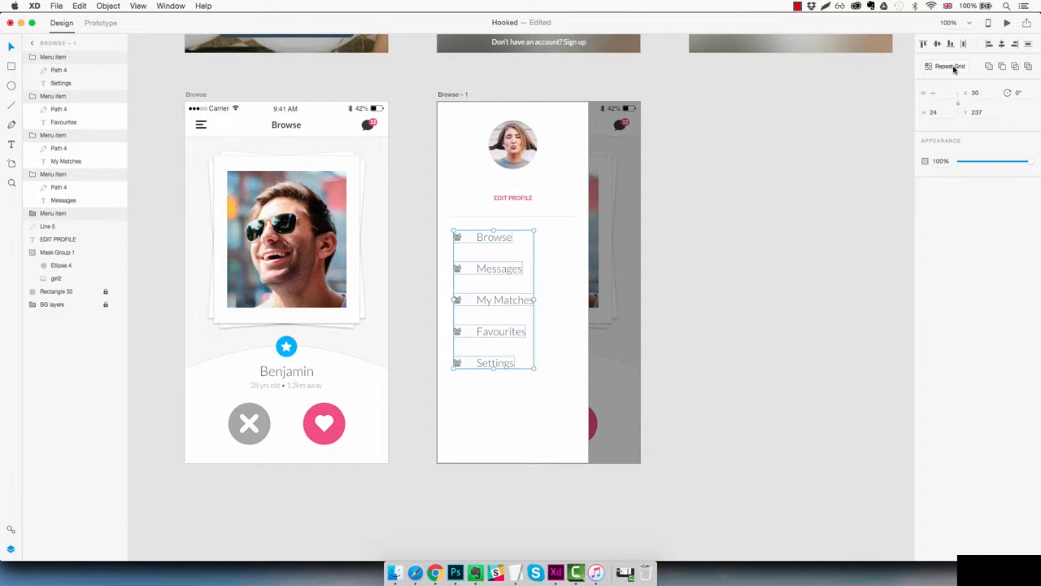
pyautogui.click(503, 397)
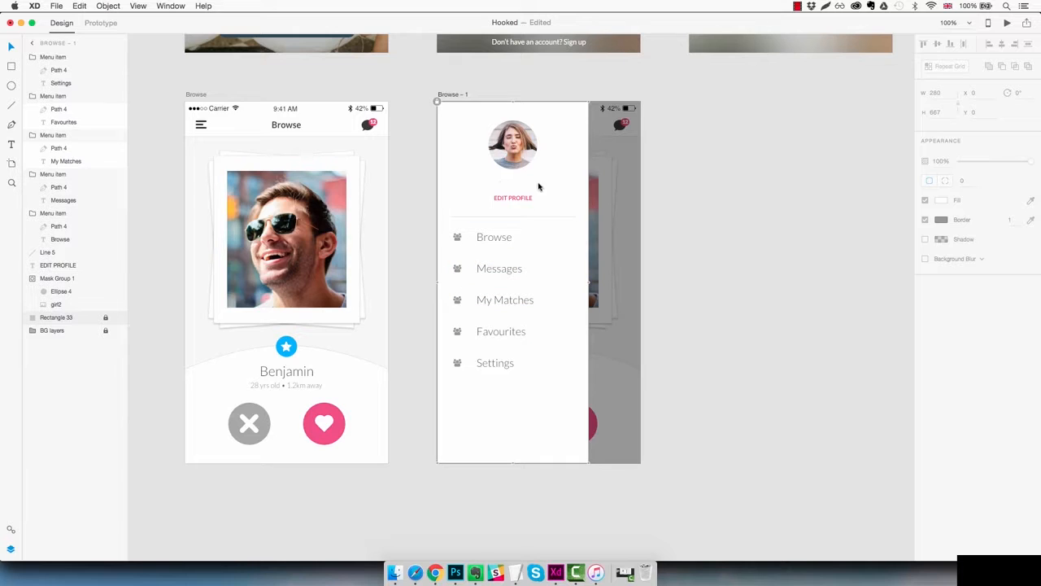
# Copy the Browse label, place the copy between the profile photo and EDIT PROFILE, and replace its wording with the profile owner's first name
pyautogui.click(502, 238)
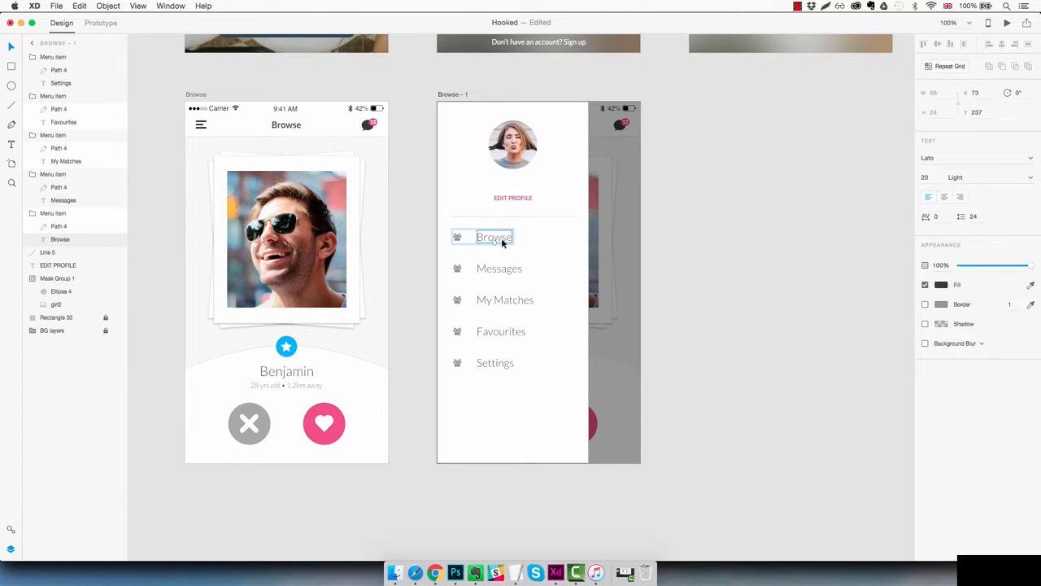
pyautogui.click(502, 187)
pyautogui.press('super+v')
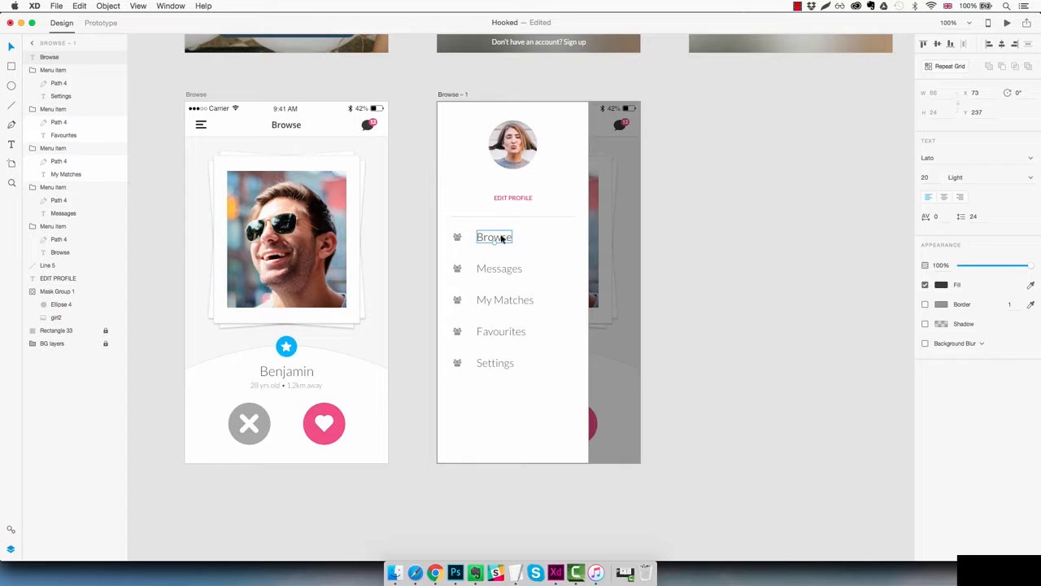
pyautogui.moveTo(501, 238); pyautogui.dragTo(519, 188)
pyautogui.doubleClick(519, 187)
pyautogui.write('Cameron')
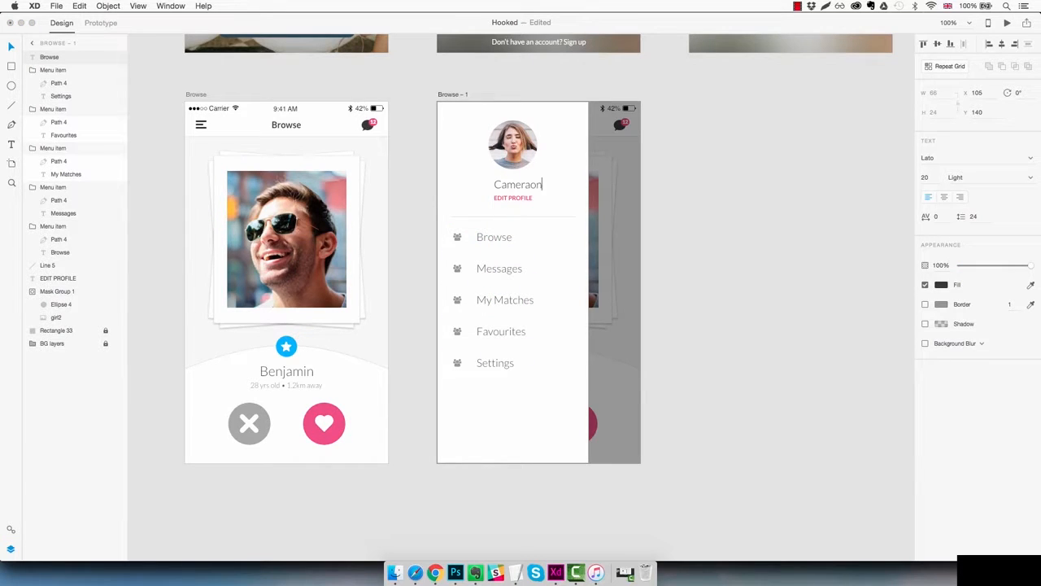
pyautogui.press('Escape')
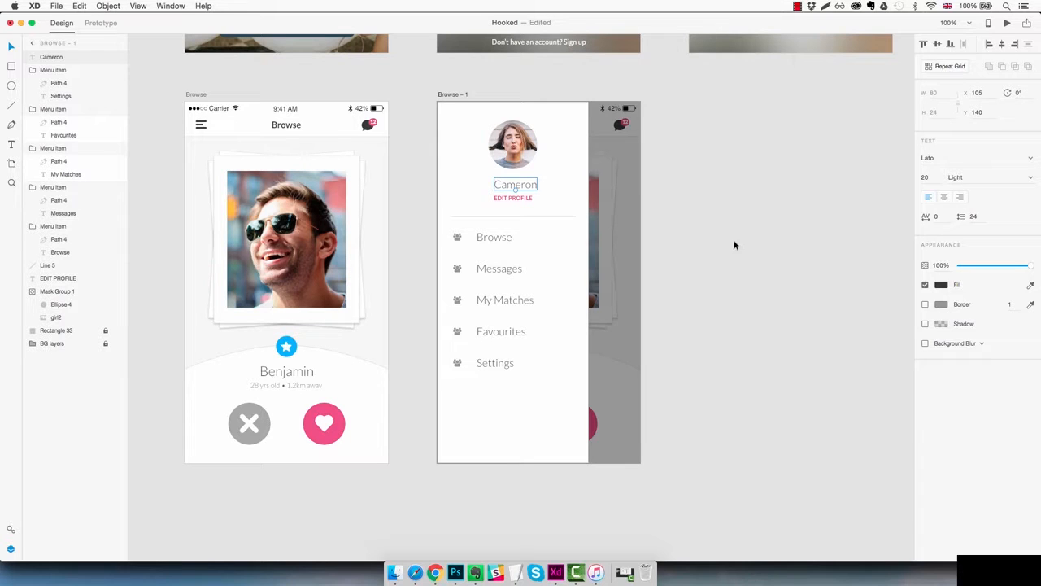
# Set the profile name's font size to 25 and centre it above EDIT PROFILE at X 89
pyautogui.click(928, 177)
pyautogui.write('24')
pyautogui.press('Return')
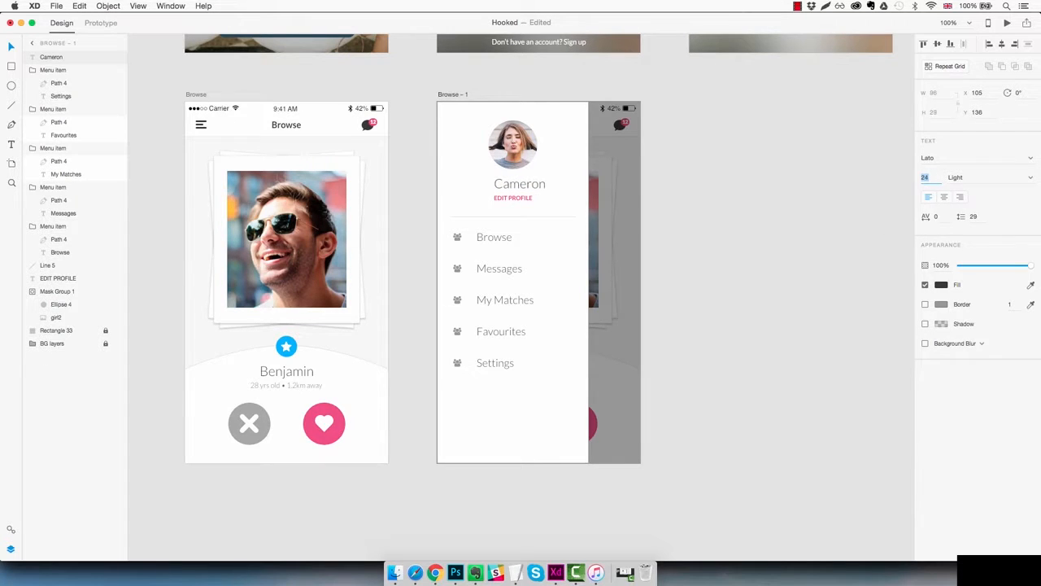
pyautogui.press('Up')
pyautogui.moveTo(545, 187); pyautogui.dragTo(537, 186)
pyautogui.press('Down')
pyautogui.press('Right')
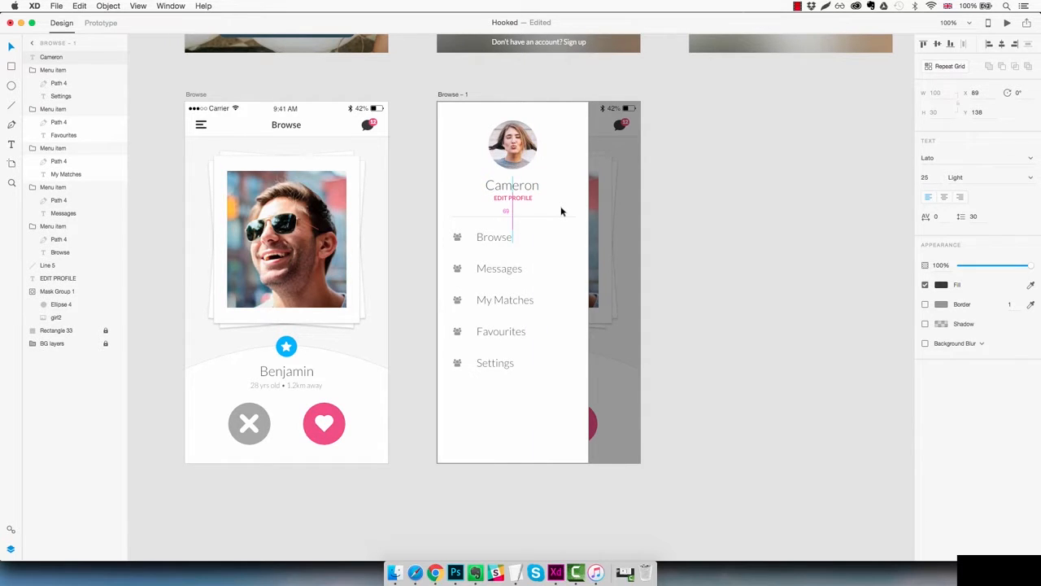
pyautogui.click(667, 257)
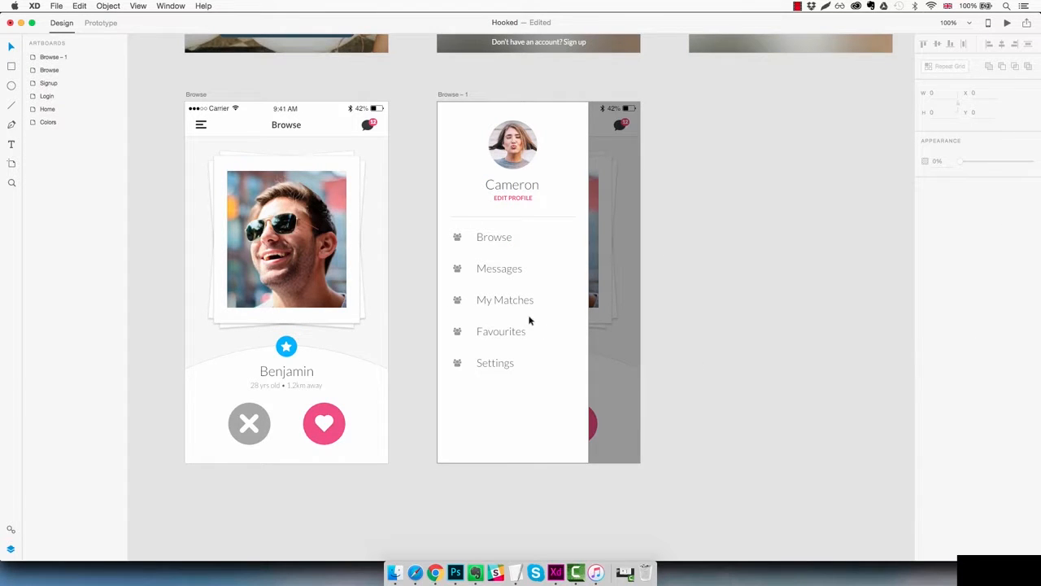
# Delete the people icon beside the Messages label
pyautogui.press('z')
pyautogui.click(472, 280)
pyautogui.click(472, 281)
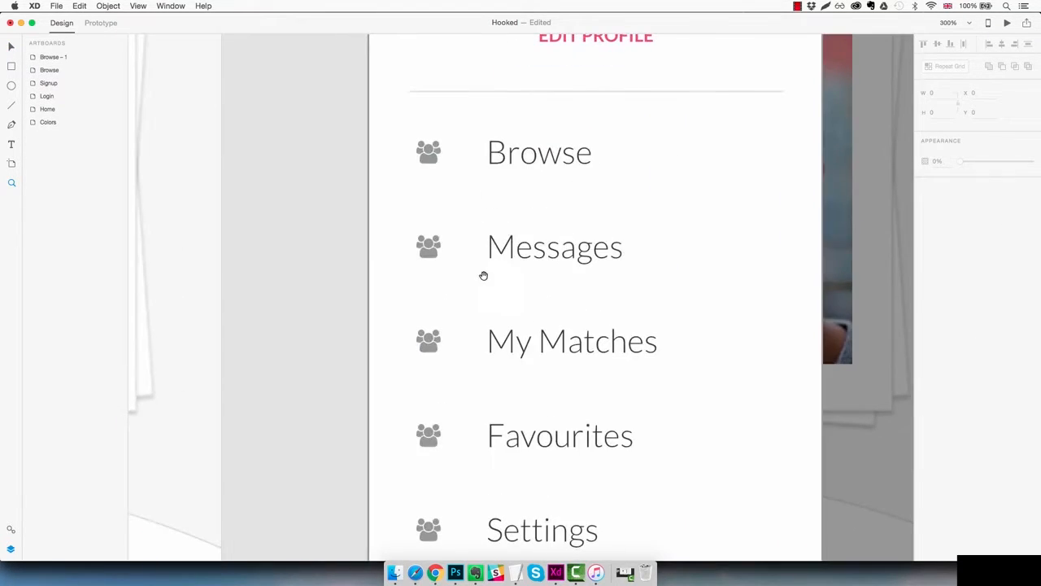
pyautogui.moveTo(483, 274); pyautogui.dragTo(567, 344)
pyautogui.press('v')
pyautogui.click(514, 322)
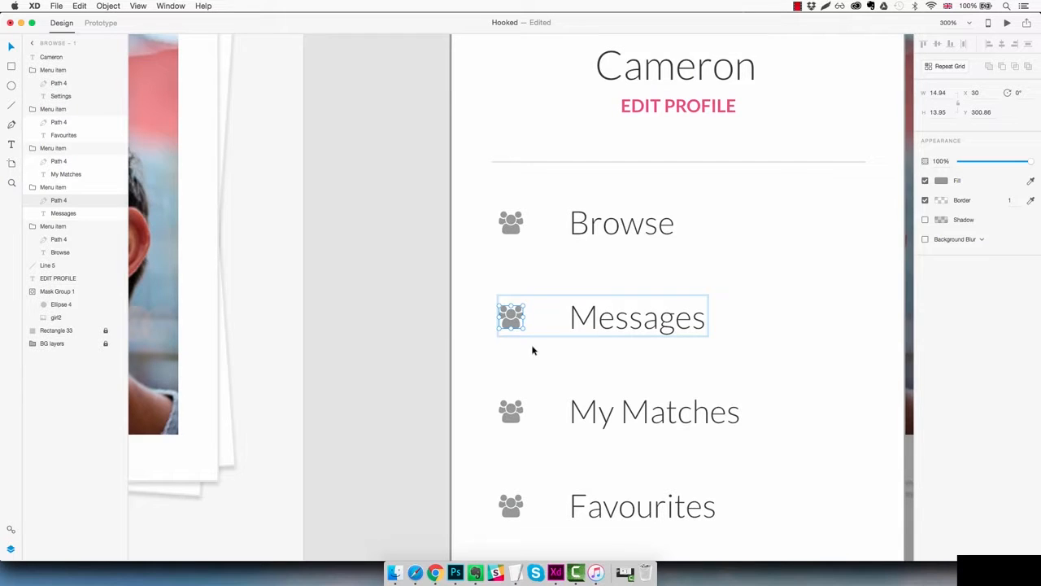
pyautogui.press('Delete')
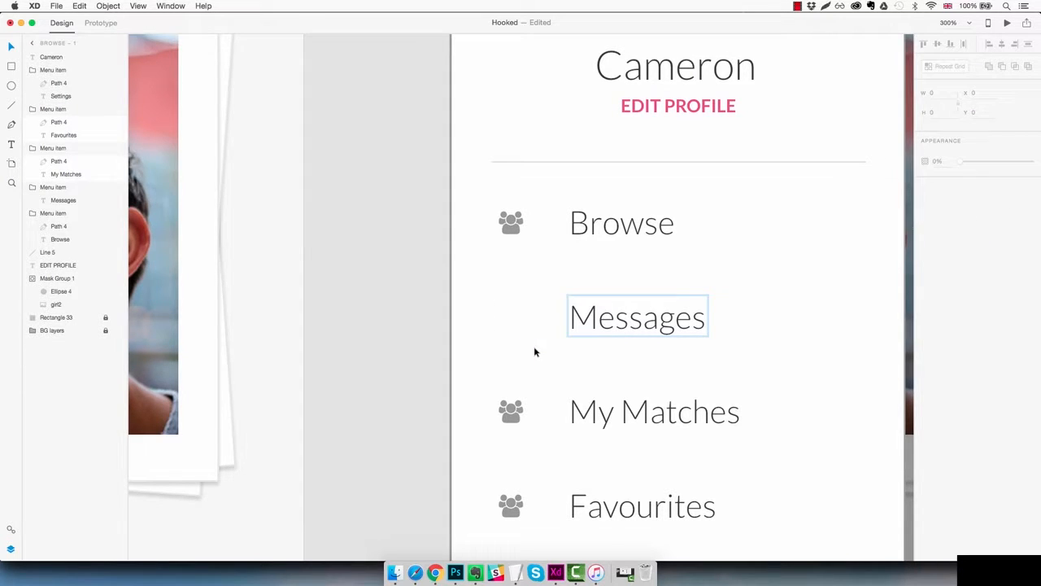
# Copy the speech bubble shape from the Browse screen's header and paste it into the side menu artboard
pyautogui.moveTo(358, 367); pyautogui.dragTo(461, 372)
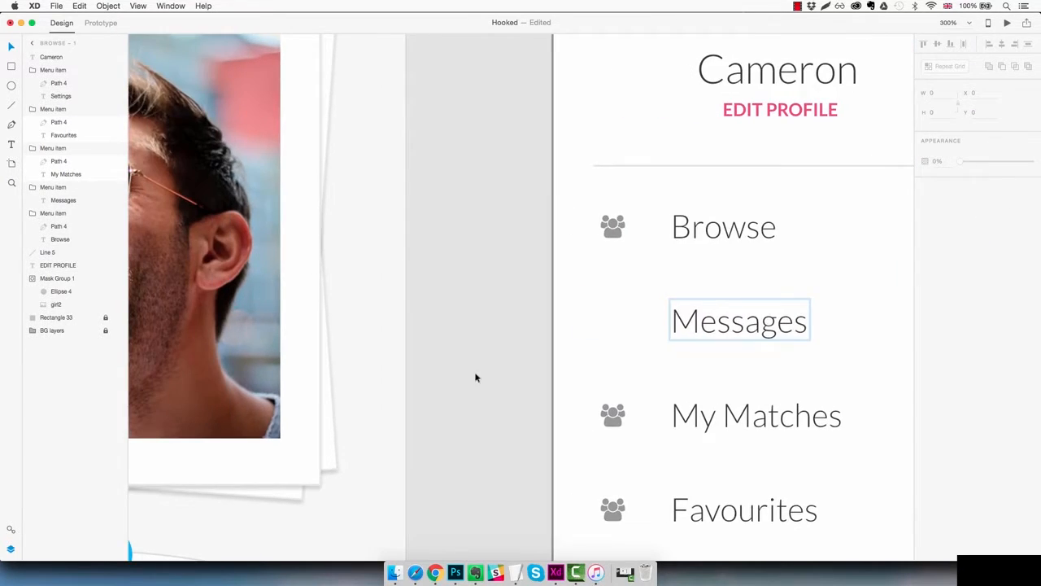
pyautogui.scroll(5, 432, 205)
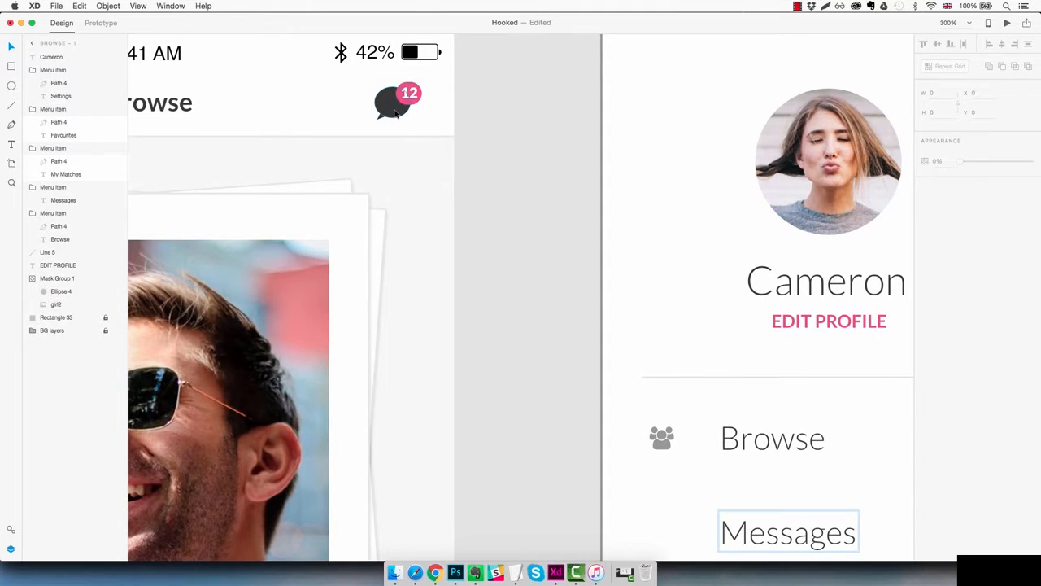
pyautogui.keyDown('super'); pyautogui.click(394, 110); pyautogui.keyUp('super')
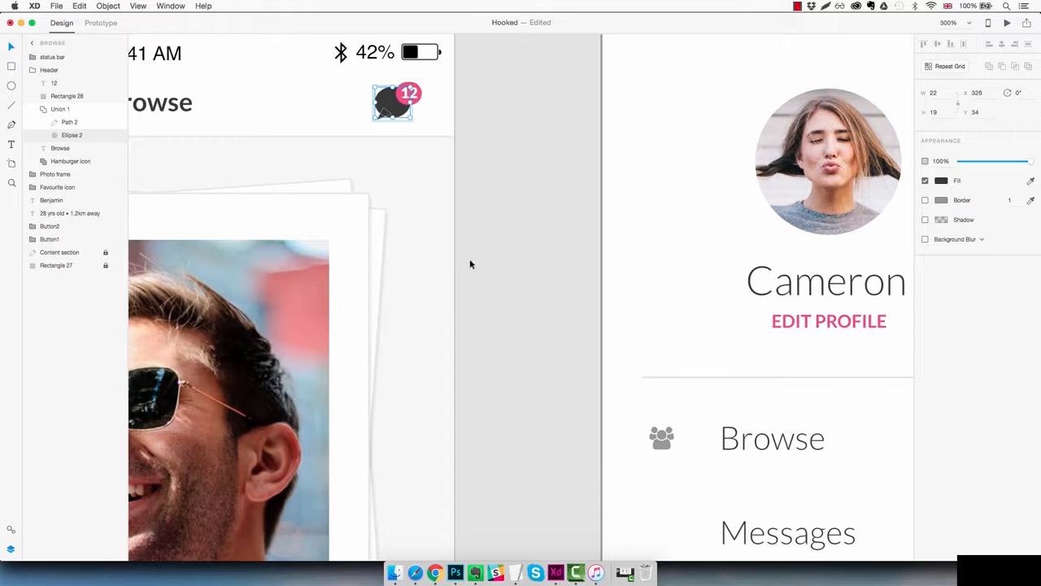
pyautogui.click(84, 112)
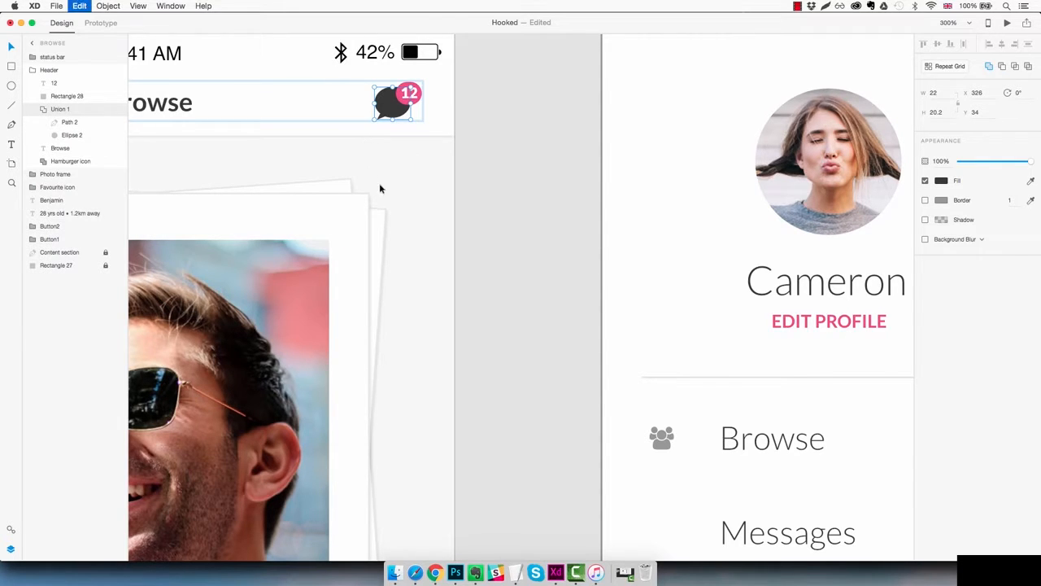
pyautogui.scroll(-4, 618, 411)
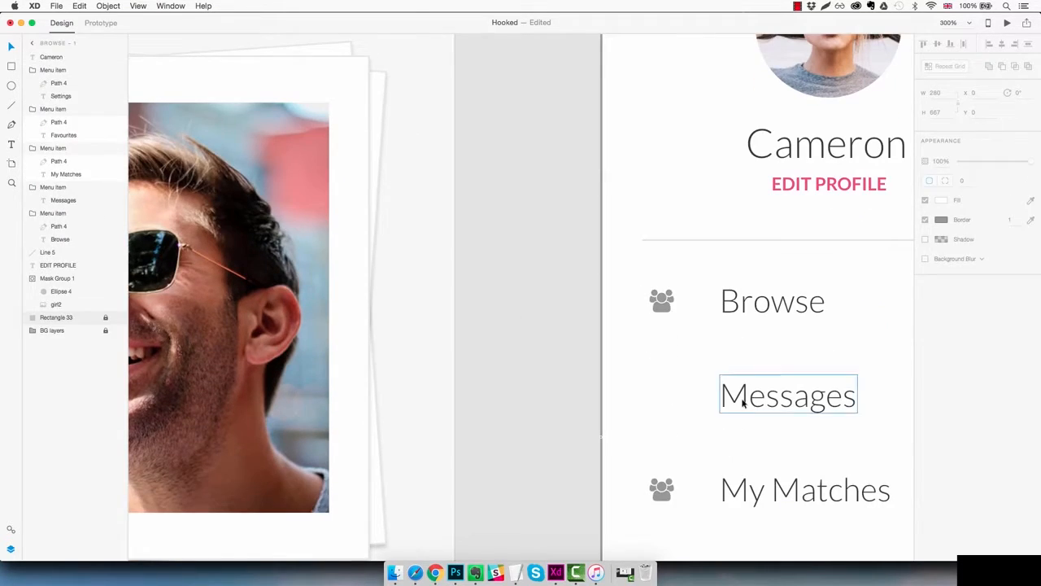
pyautogui.click(720, 405)
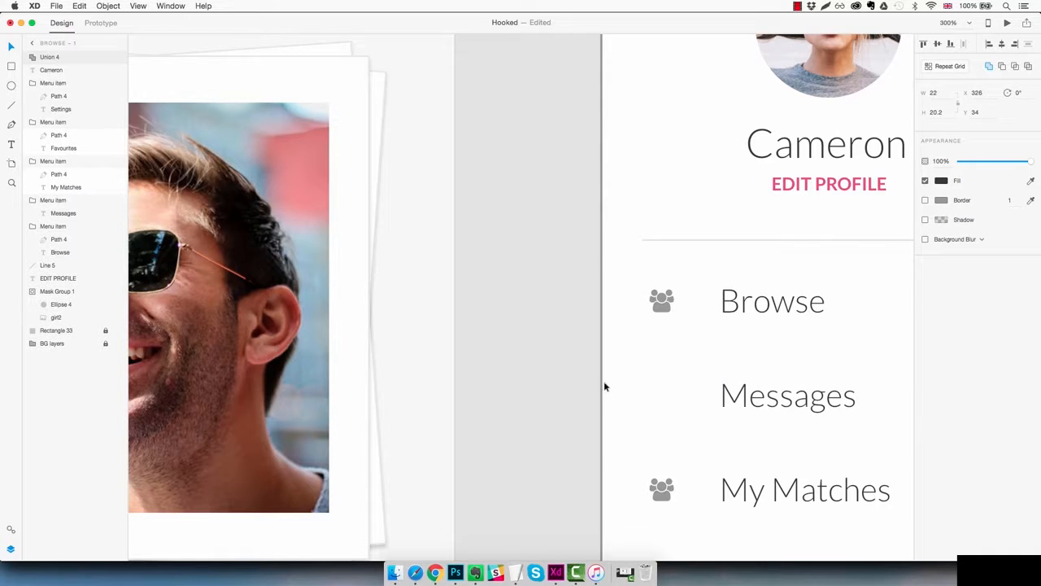
# Rename the pasted speech bubble layer as Bubble icon
pyautogui.doubleClick(58, 59)
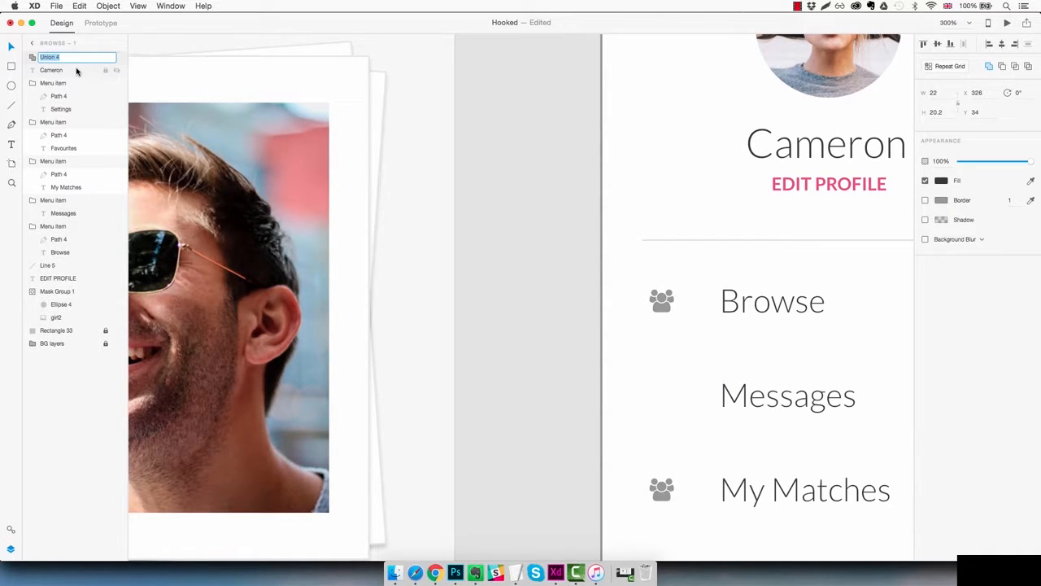
pyautogui.write('Bubble icon')
pyautogui.press('Return')
# Place the bubble icon beside Messages, scale it to about 15.7 × 14.4, and align it with the people icons at X 30
pyautogui.press('super+1')
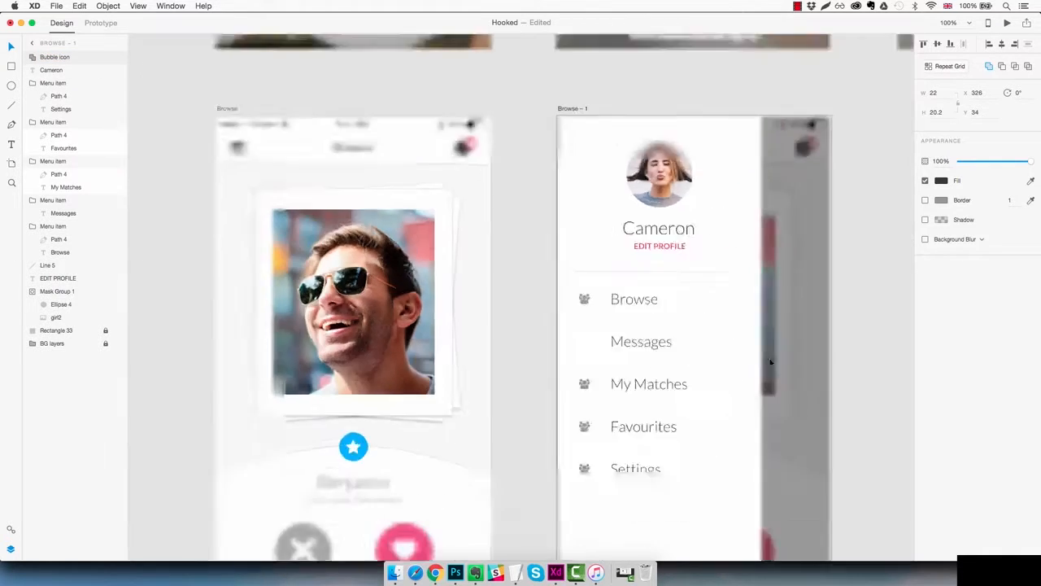
pyautogui.moveTo(730, 187); pyautogui.dragTo(570, 330)
pyautogui.scroll(5, 570, 331)
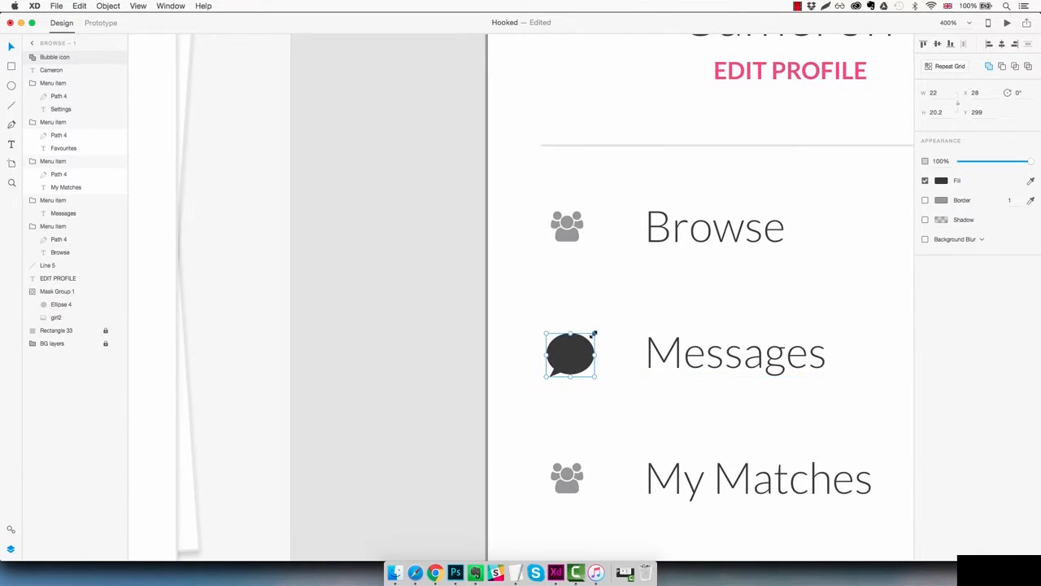
pyautogui.moveTo(595, 333); pyautogui.dragTo(586, 346)
pyautogui.moveTo(572, 363); pyautogui.dragTo(577, 359)
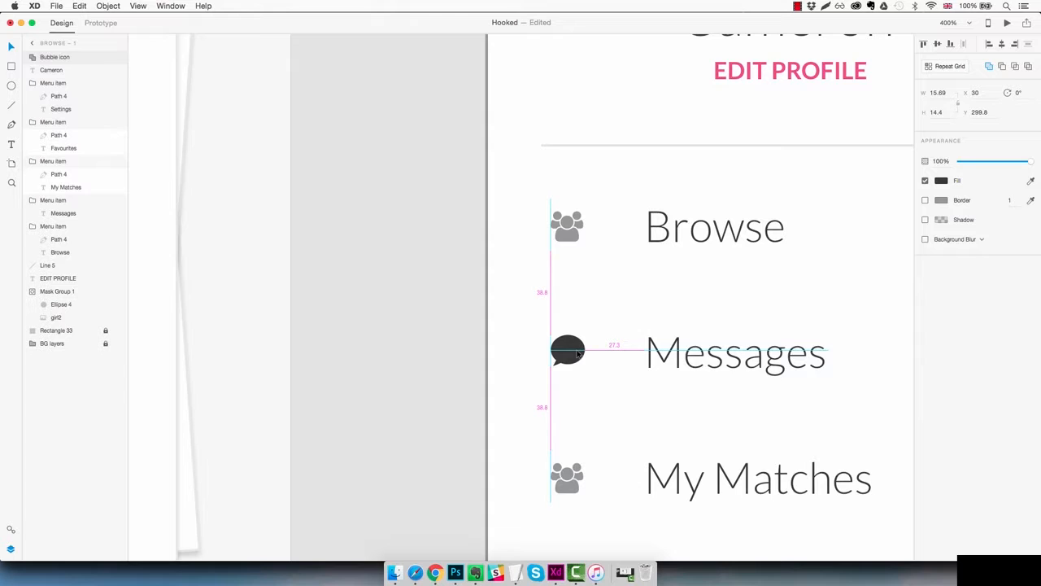
pyautogui.moveTo(577, 352); pyautogui.dragTo(578, 352)
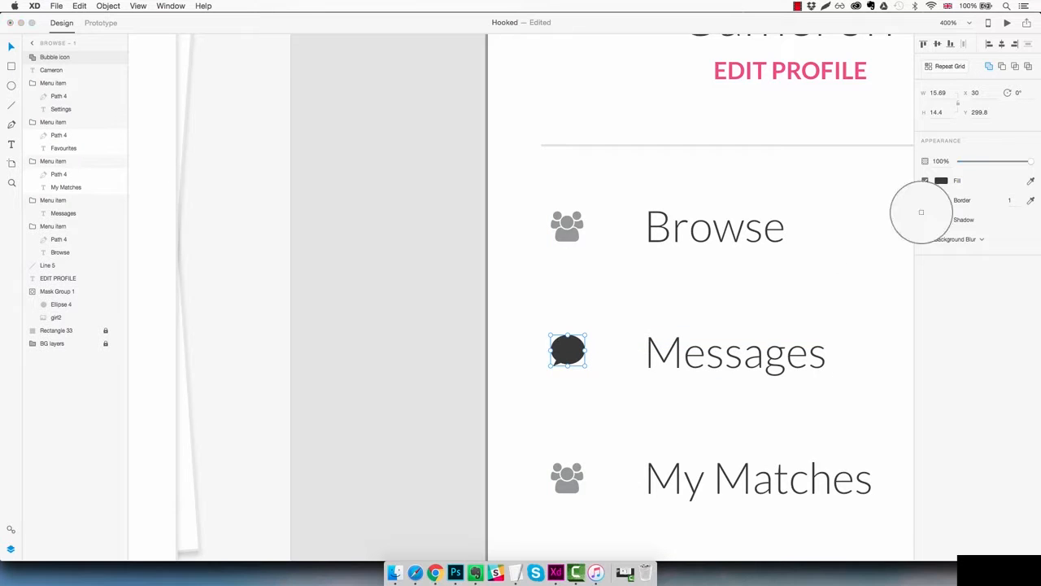
# Fill the bubble icon with the grey sampled from the Browse people icon and lower it to Y 300.8
pyautogui.click(572, 231)
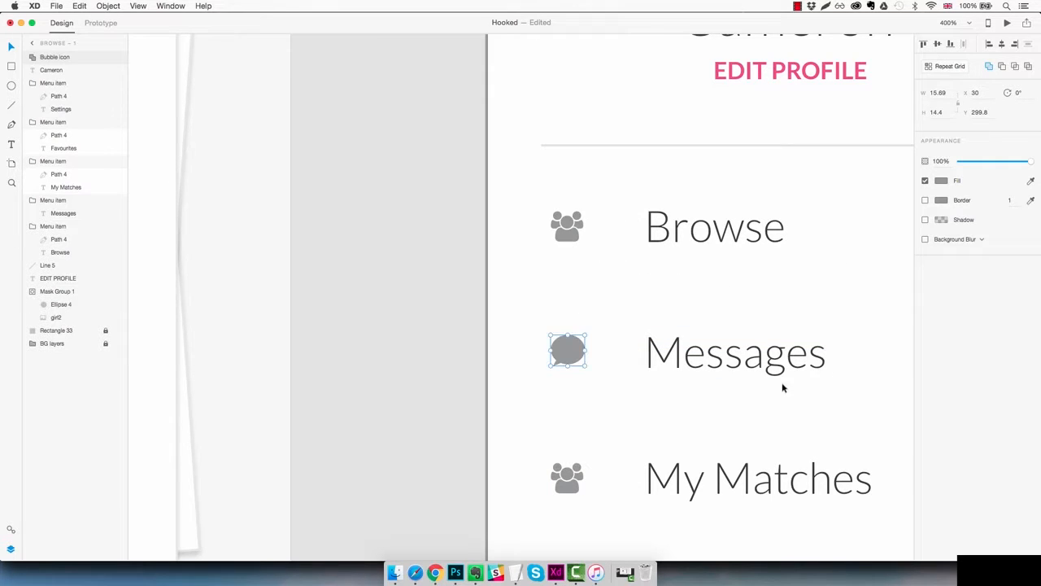
pyautogui.moveTo(576, 352); pyautogui.dragTo(575, 363)
pyautogui.click(648, 307)
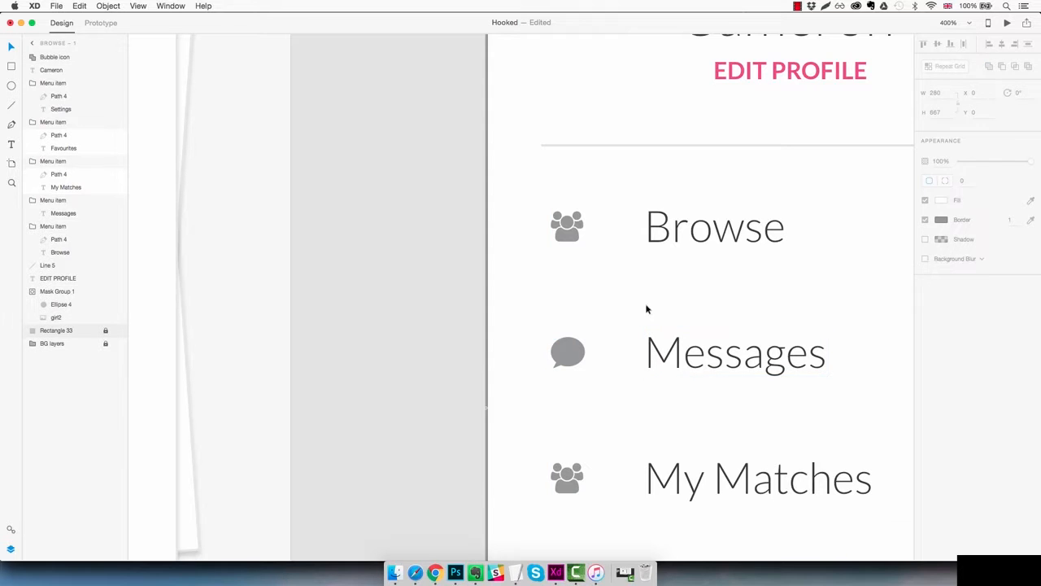
# Copy the heart icon from the pink button on the Browse screen and paste it into the side menu artboard
pyautogui.moveTo(612, 433); pyautogui.dragTo(626, 332)
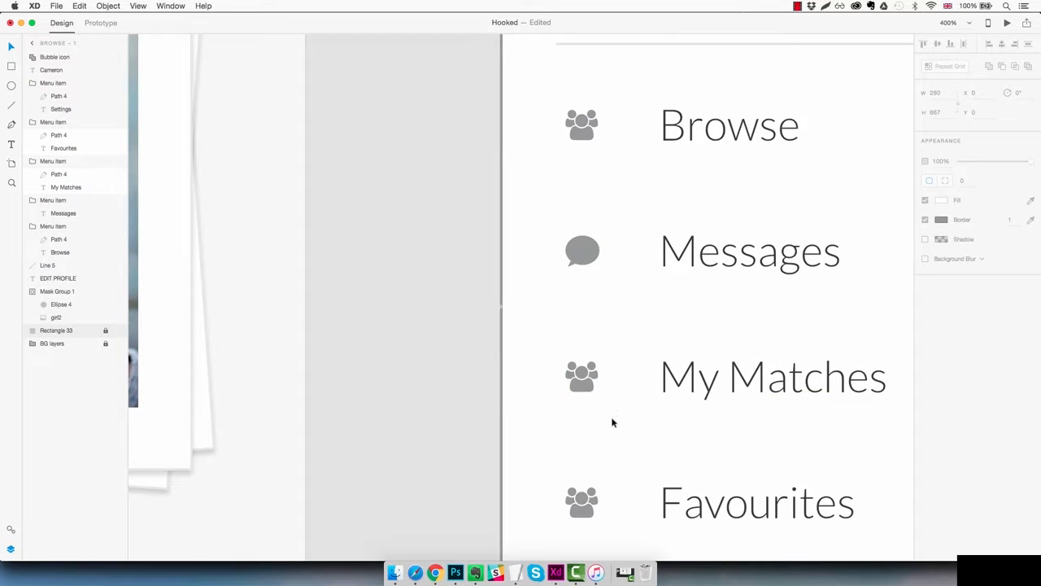
pyautogui.press('super+1')
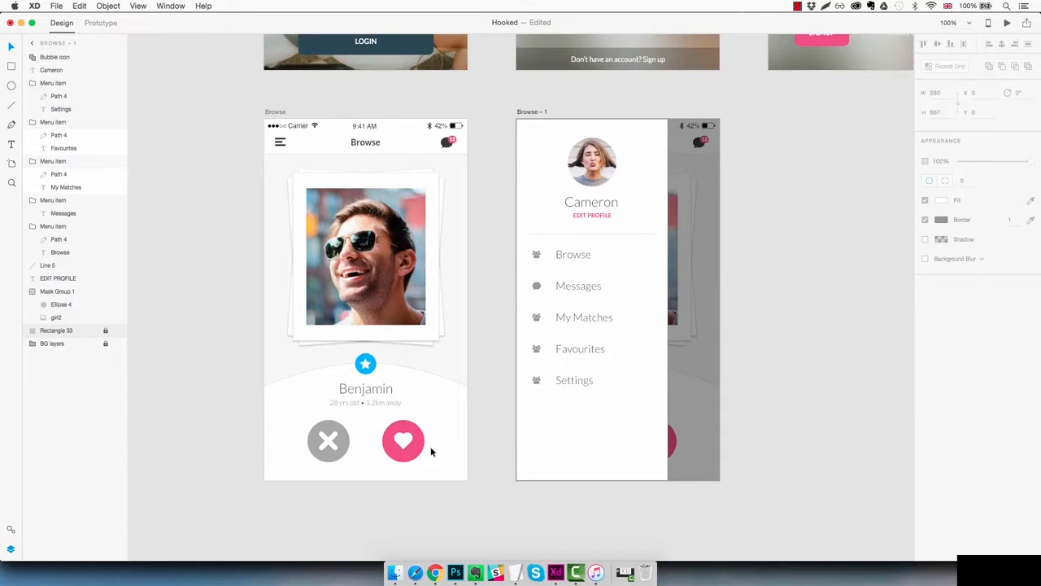
pyautogui.click(402, 444)
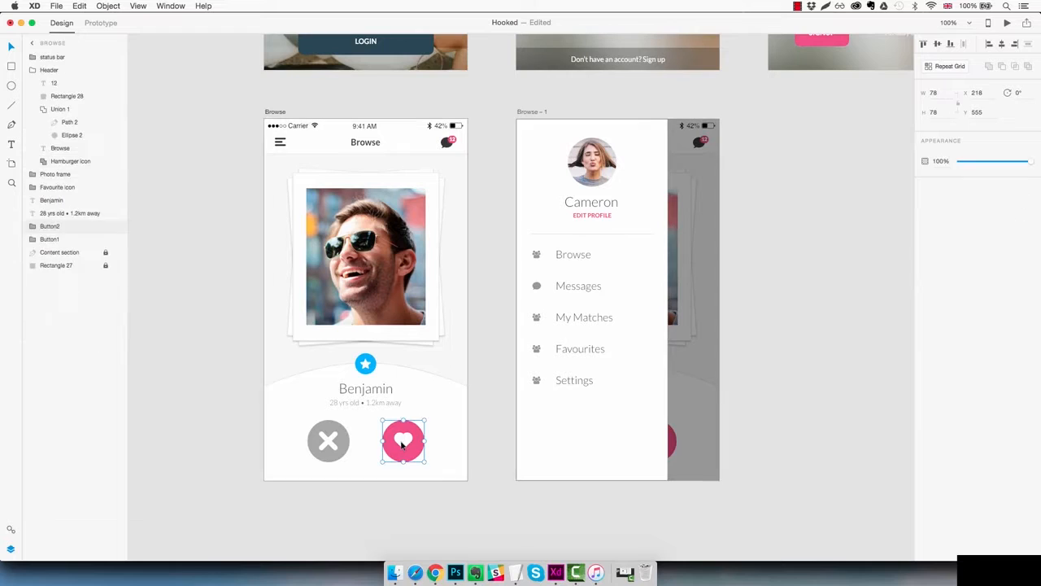
pyautogui.doubleClick(402, 444)
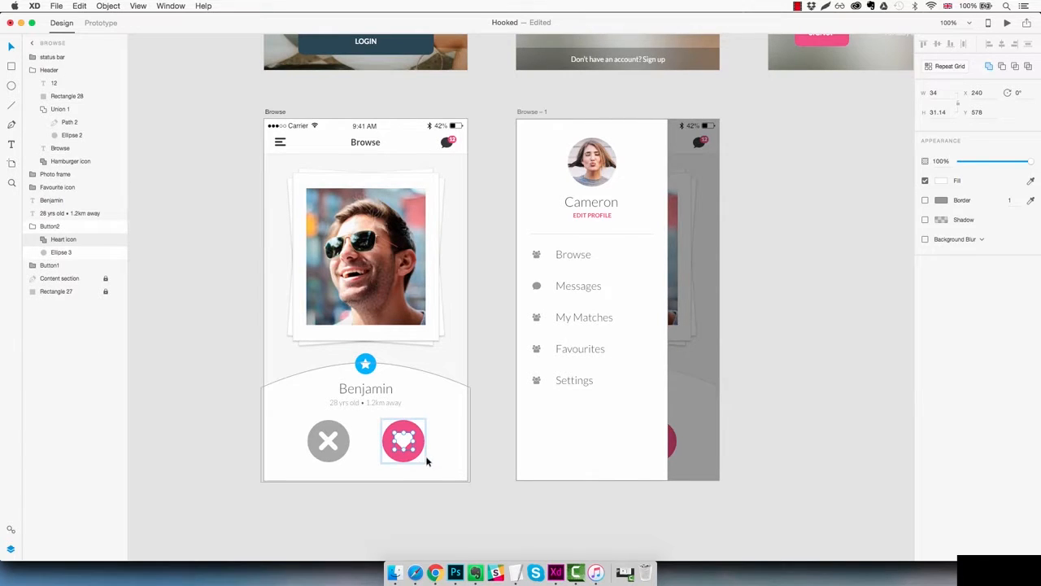
pyautogui.click(547, 329)
pyautogui.hotkey('ctrl', 'v')
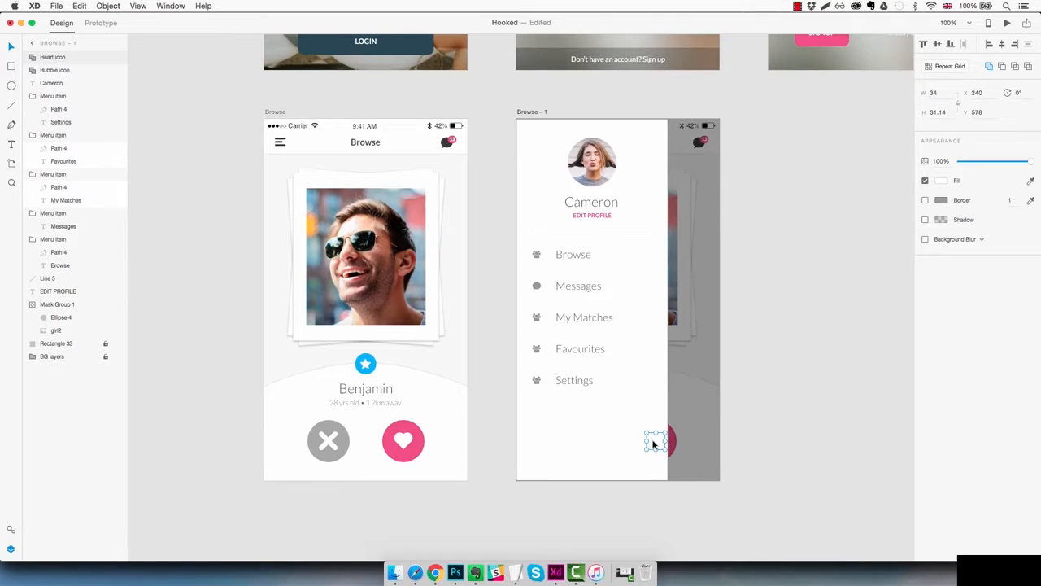
# Move the pasted heart onto the menu's empty white area and fill it with the grey sampled from the bubble icon
pyautogui.moveTo(653, 444); pyautogui.dragTo(619, 426)
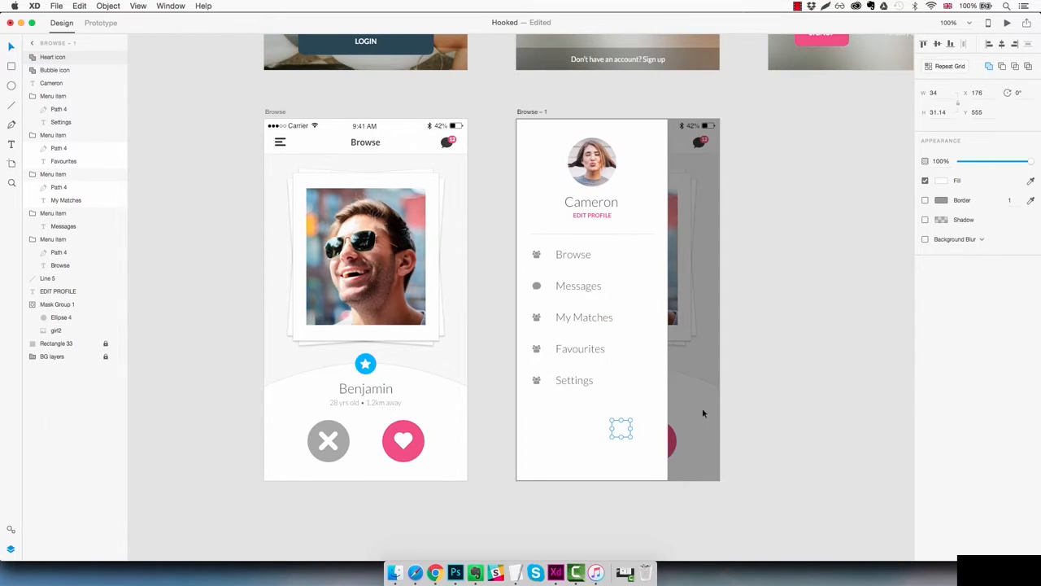
pyautogui.click(1031, 182)
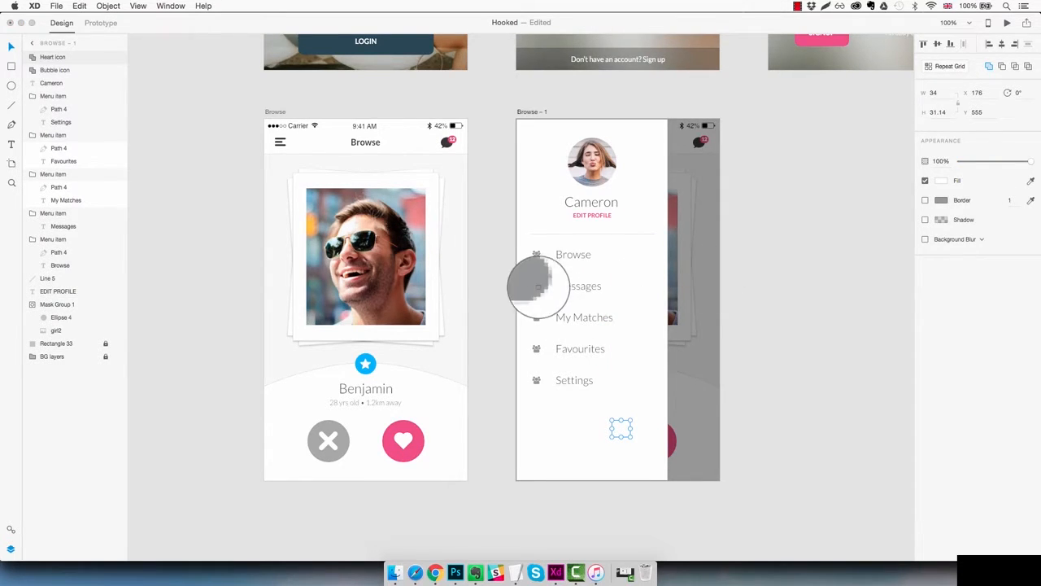
pyautogui.click(537, 286)
# Move the grey heart near My Matches and delete the people icon beside that label
pyautogui.moveTo(617, 427); pyautogui.dragTo(546, 332)
pyautogui.scroll(5, 547, 331)
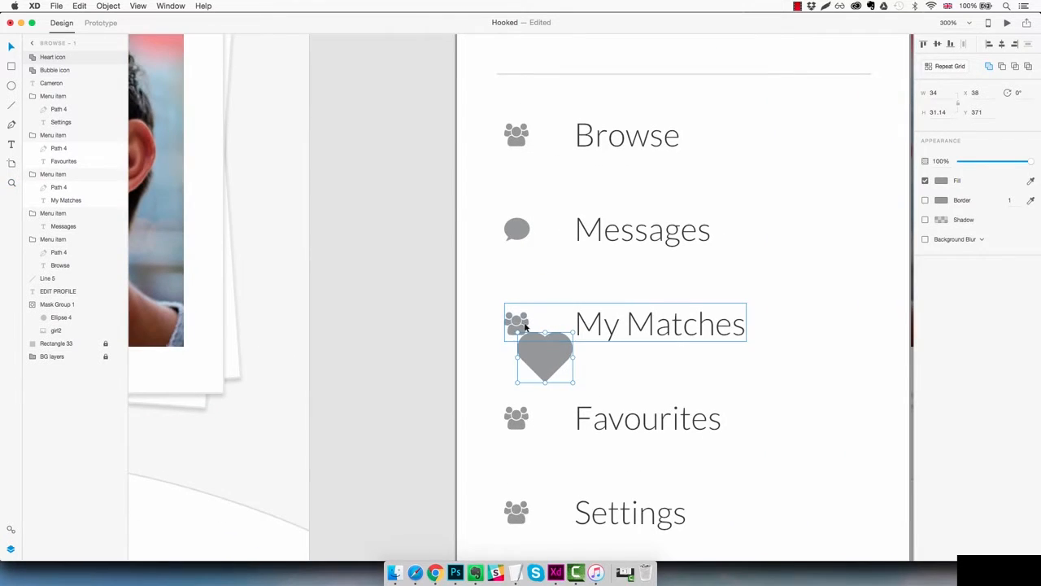
pyautogui.click(518, 323)
pyautogui.doubleClick(518, 323)
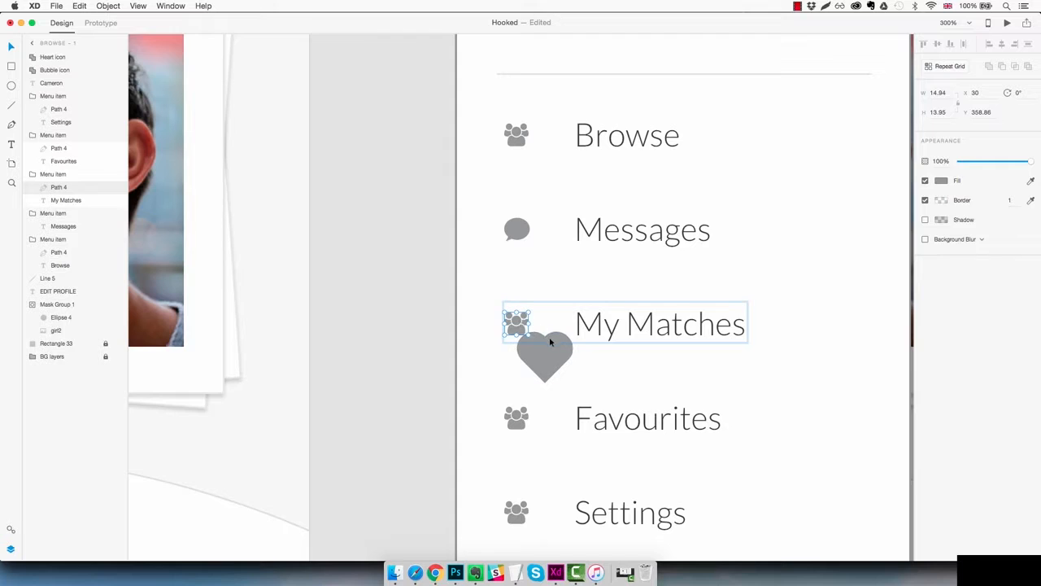
pyautogui.press('Delete')
# Scale the heart icon to about 15.4 × 14.1 and align it beside My Matches at about X 30, Y 360
pyautogui.click(545, 360)
pyautogui.moveTo(545, 361); pyautogui.dragTo(525, 323)
pyautogui.hscroll(-1, 548, 358)
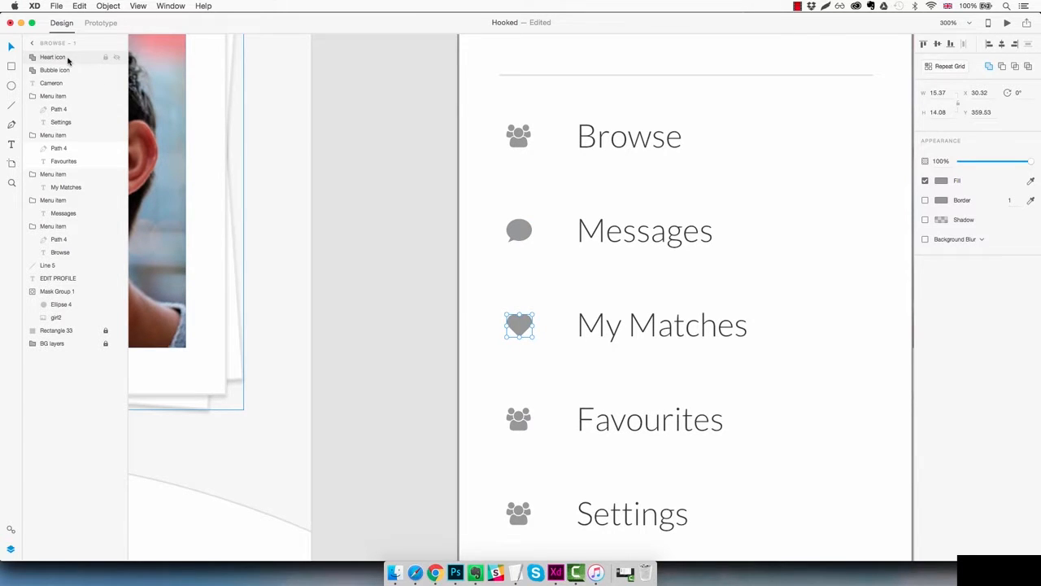
# Move the Heart icon layer into the Menu item group that holds the My Matches label
pyautogui.click(605, 329)
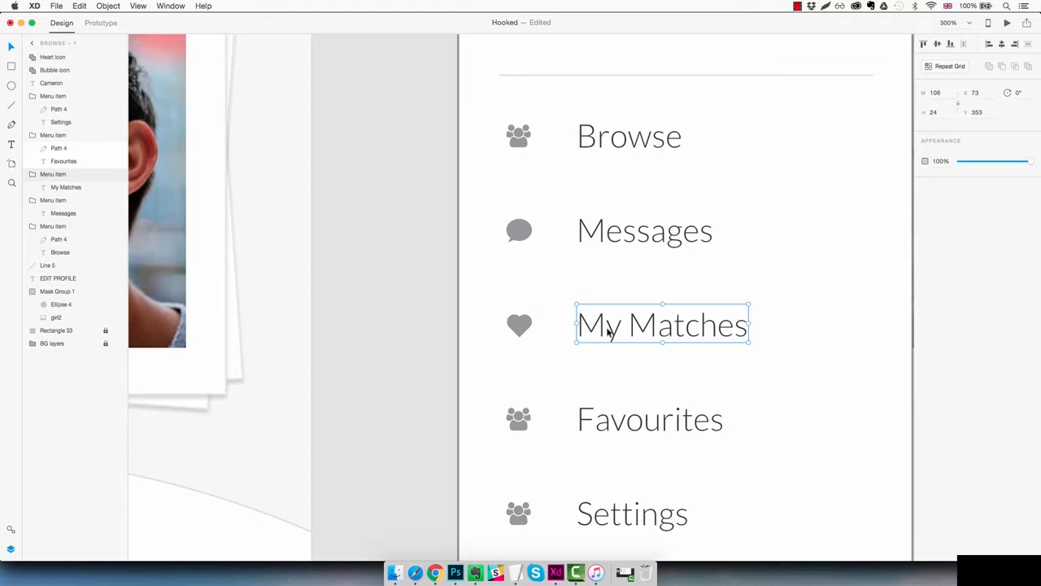
pyautogui.moveTo(64, 57); pyautogui.dragTo(70, 180)
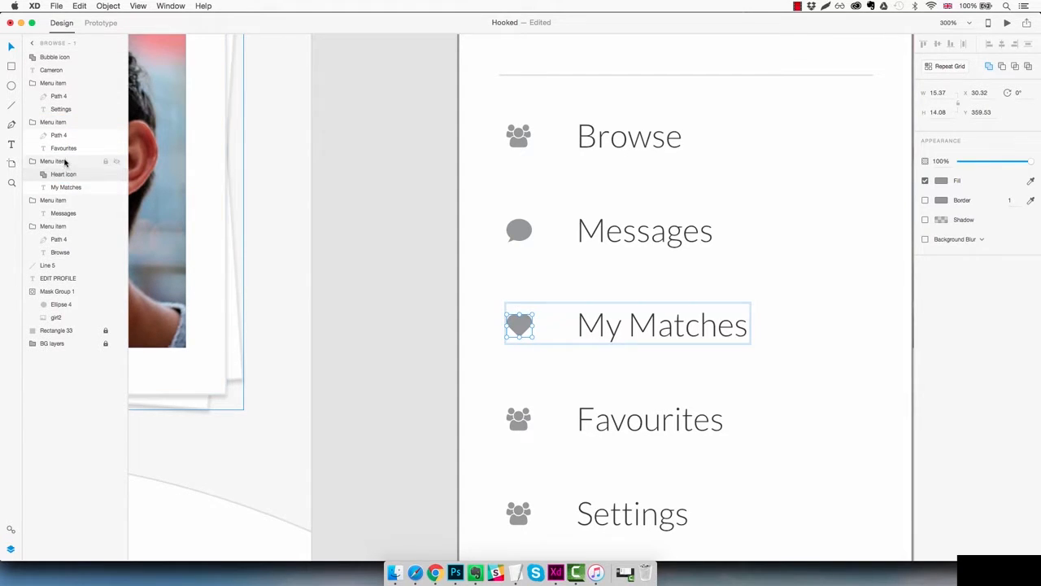
pyautogui.click(65, 162)
# Move the Bubble icon layer into the Menu item group that holds the Messages label
pyautogui.click(579, 240)
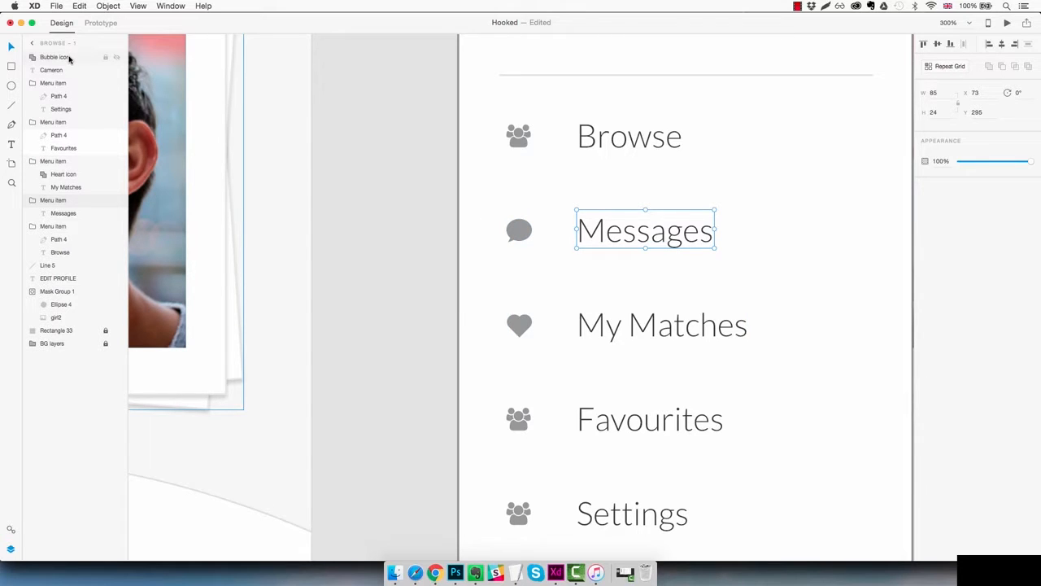
pyautogui.moveTo(69, 58); pyautogui.dragTo(78, 213)
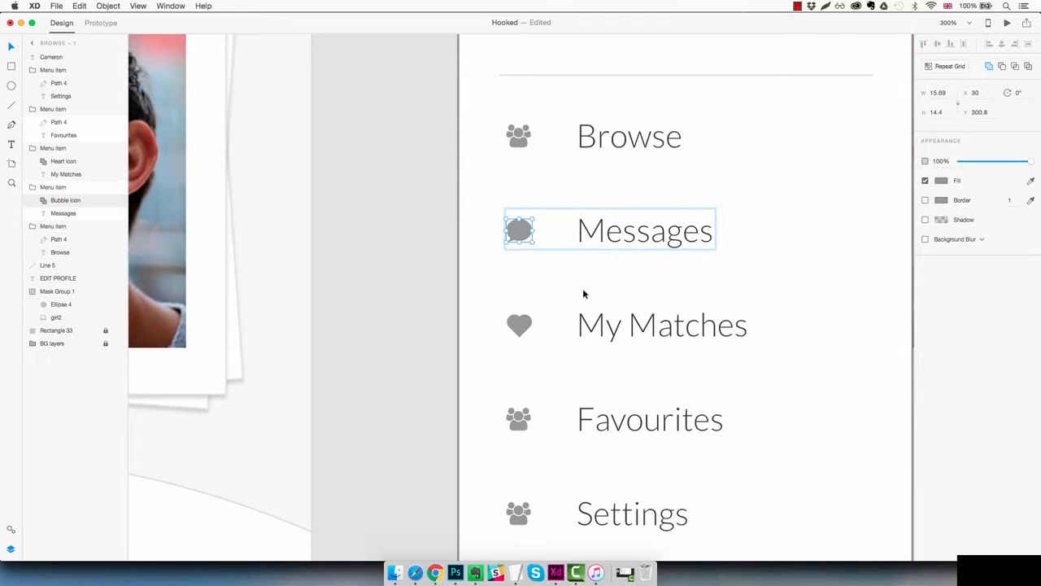
pyautogui.click(665, 296)
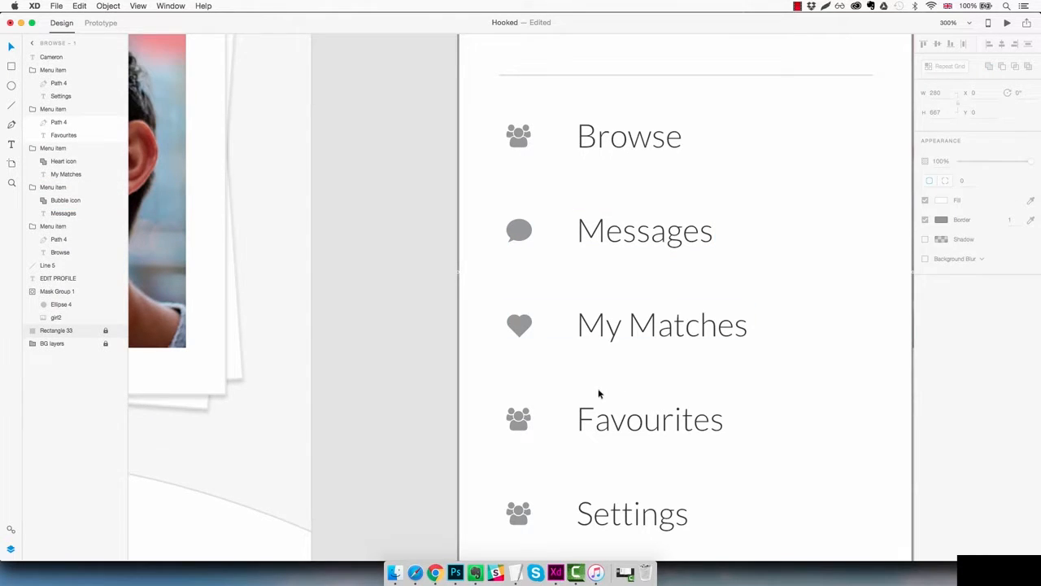
# Delete the people icon beside the Favourites label
pyautogui.scroll(-3, 586, 393)
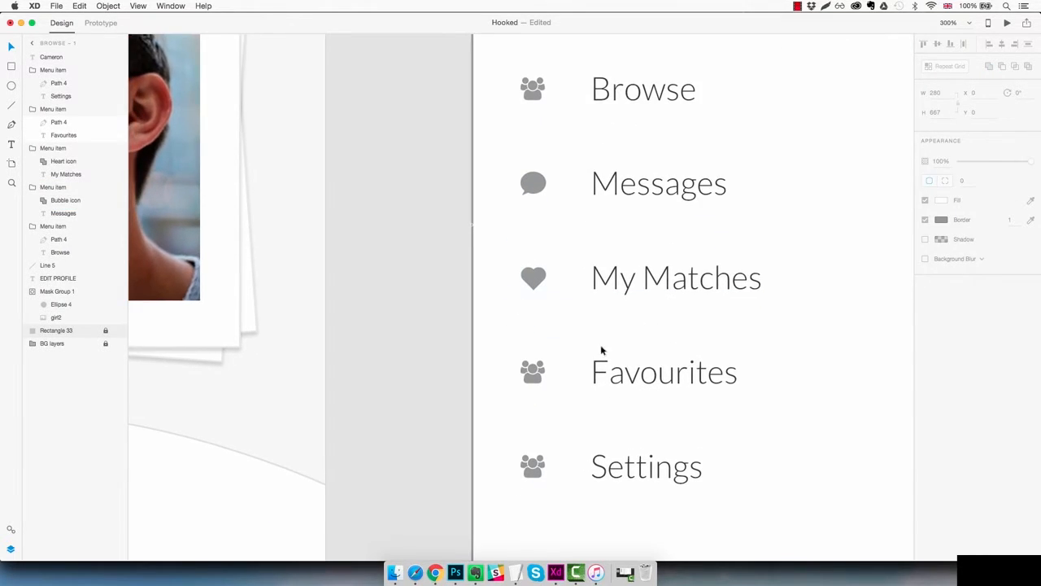
pyautogui.keyDown('super'); pyautogui.click(538, 380); pyautogui.keyUp('super')
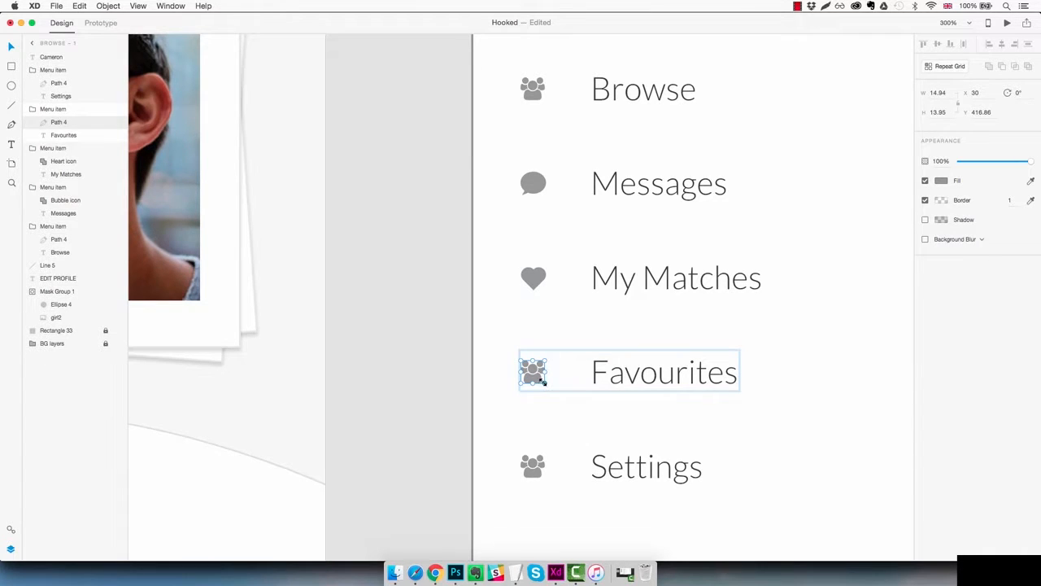
pyautogui.press('Delete')
# Copy the white star from the Browse screen's blue favourite icon and paste it into the side menu artboard
pyautogui.hscroll(-5, 536, 385)
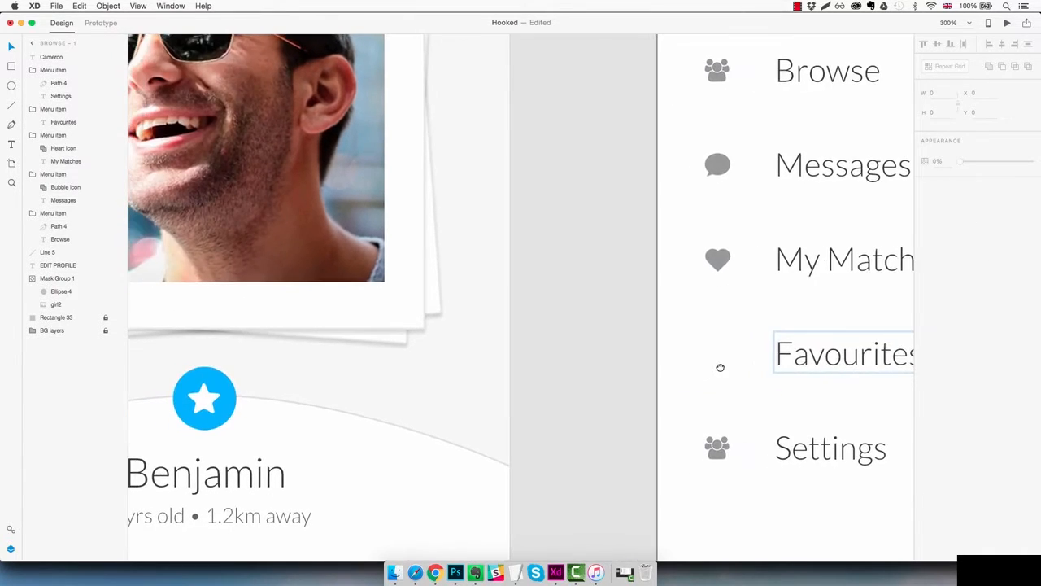
pyautogui.keyDown('super'); pyautogui.click(207, 404); pyautogui.keyUp('super')
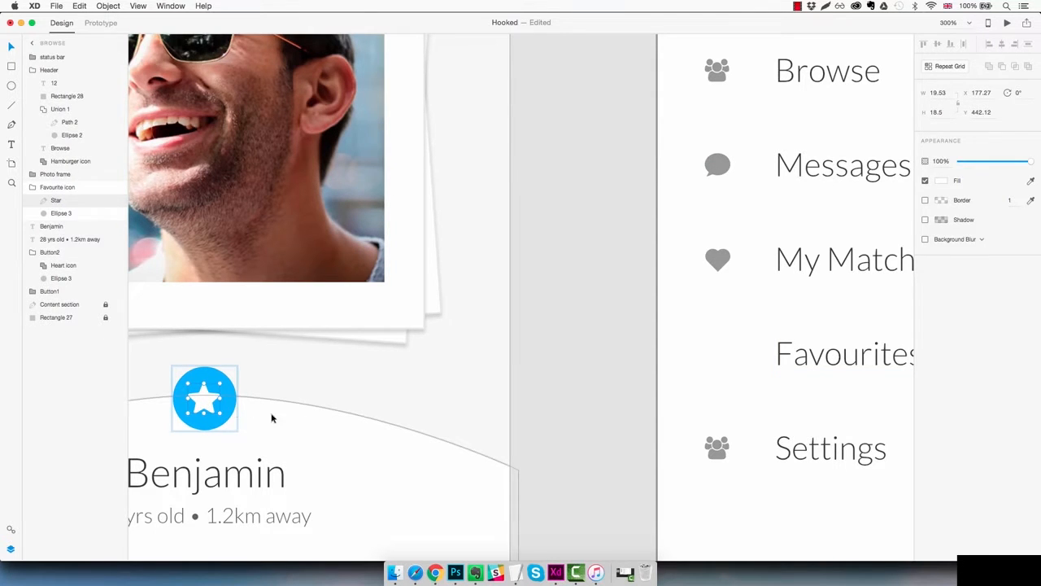
pyautogui.click(706, 360)
pyautogui.press('super+v')
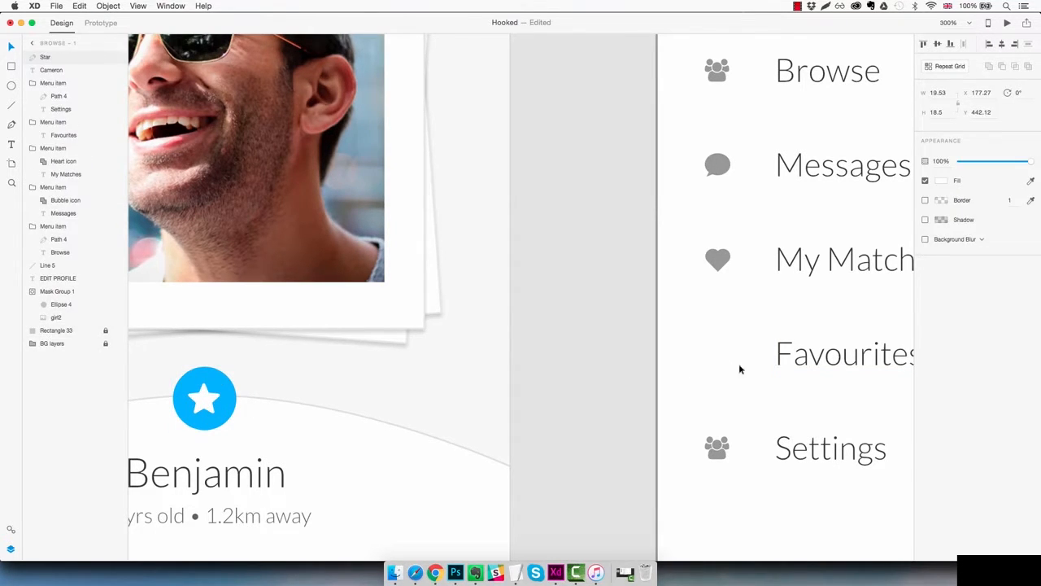
# Fill the pasted star with the grey sampled from the menu icons and fit it beside the Favourites label at about 15 × 14
pyautogui.press('super+1')
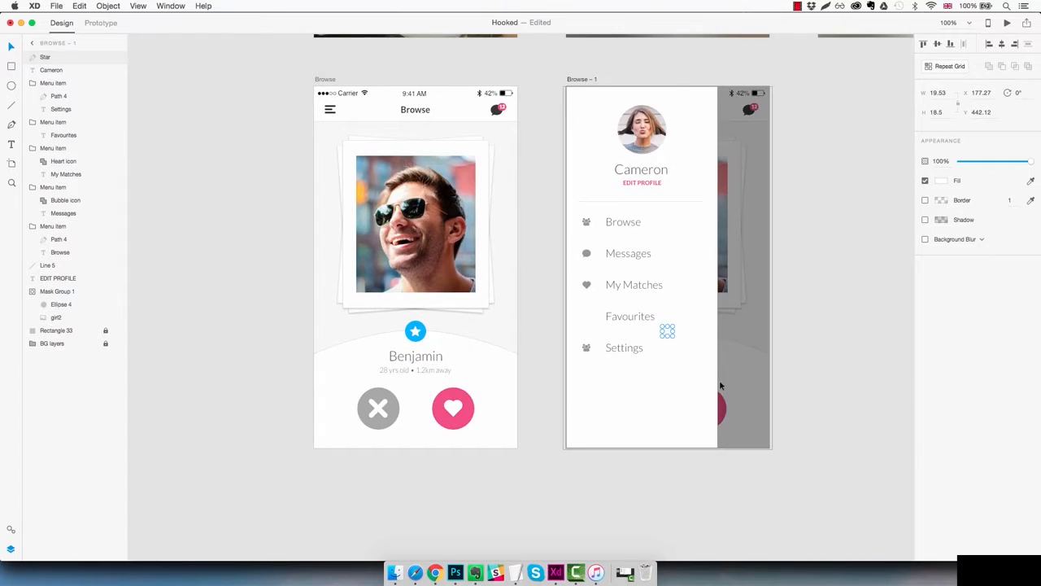
pyautogui.click(1030, 180)
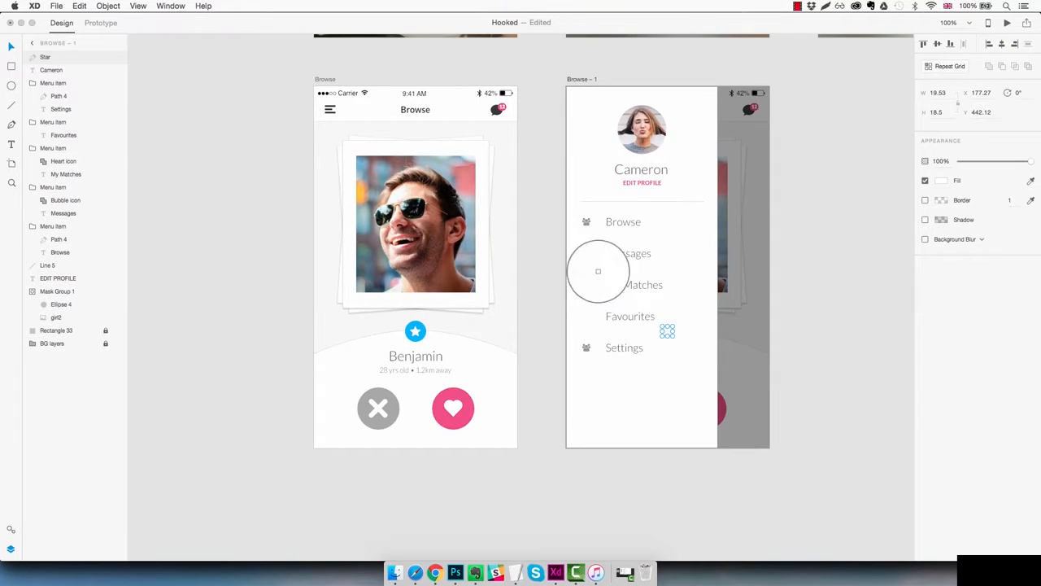
pyautogui.click(586, 282)
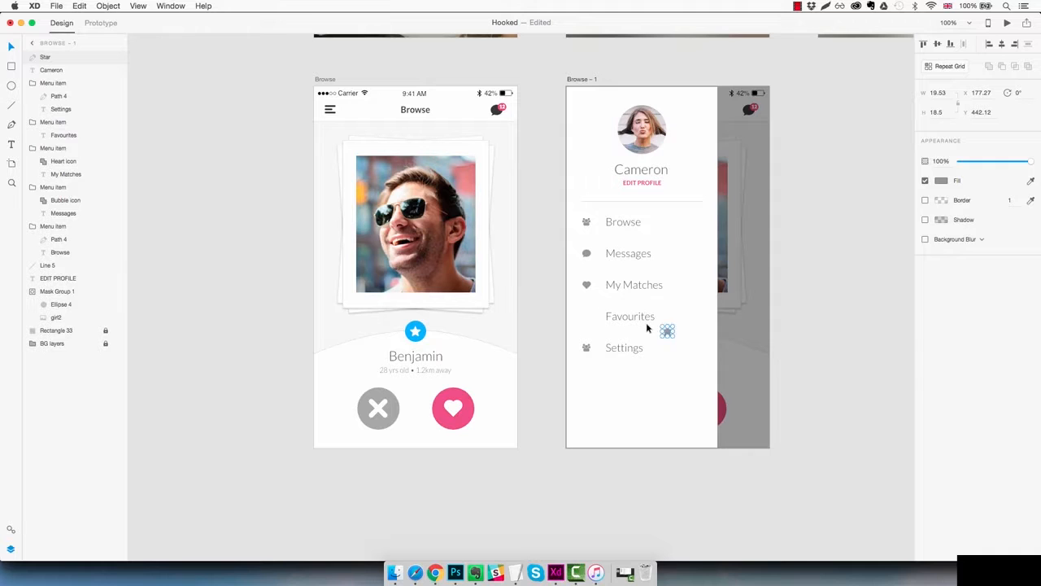
pyautogui.scroll(5, 646, 324)
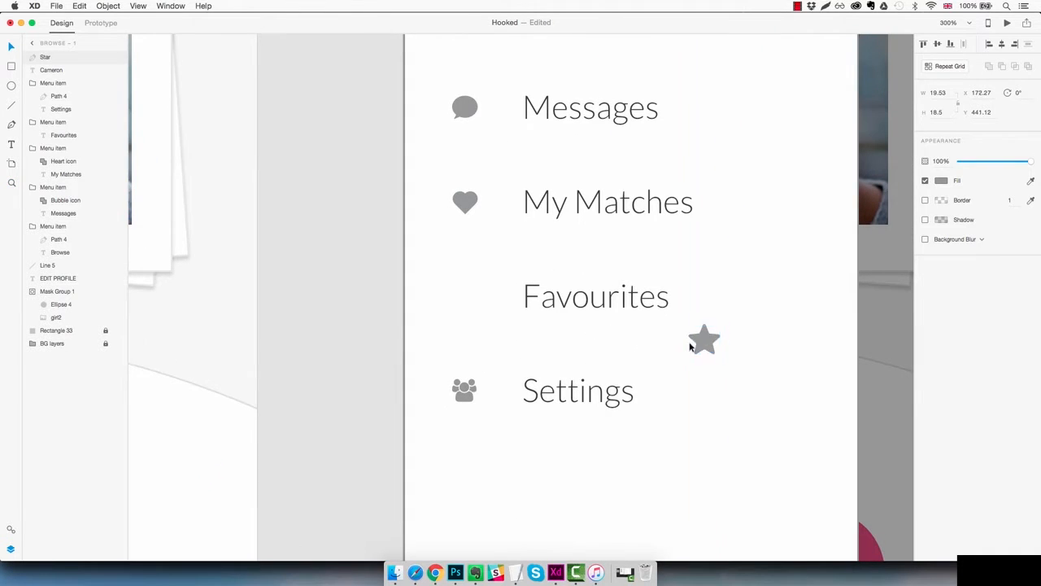
pyautogui.moveTo(690, 348); pyautogui.dragTo(472, 298)
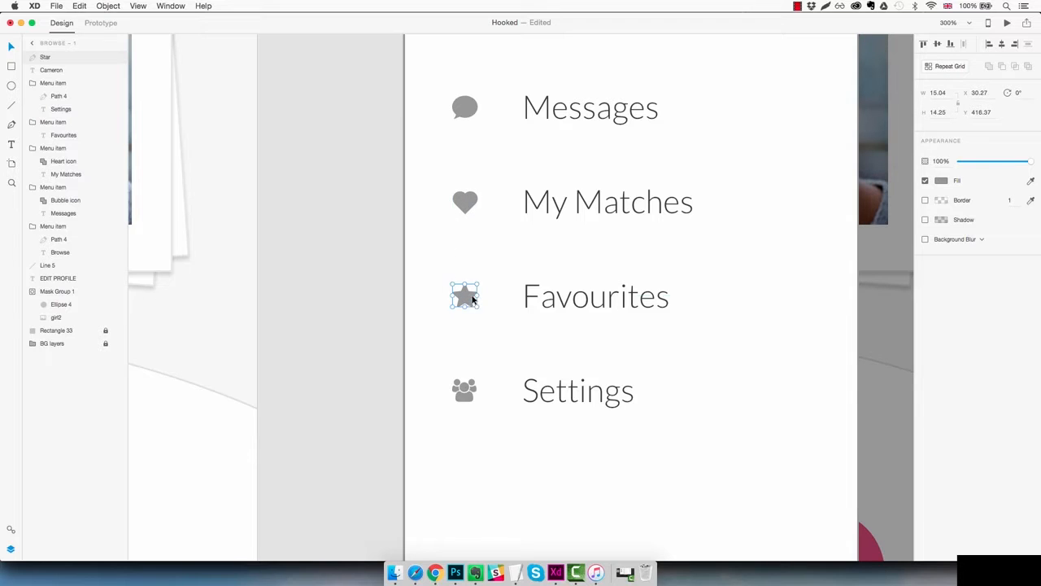
# Move the Star layer into the Menu item group that holds the Favourites label
pyautogui.press('super+1')
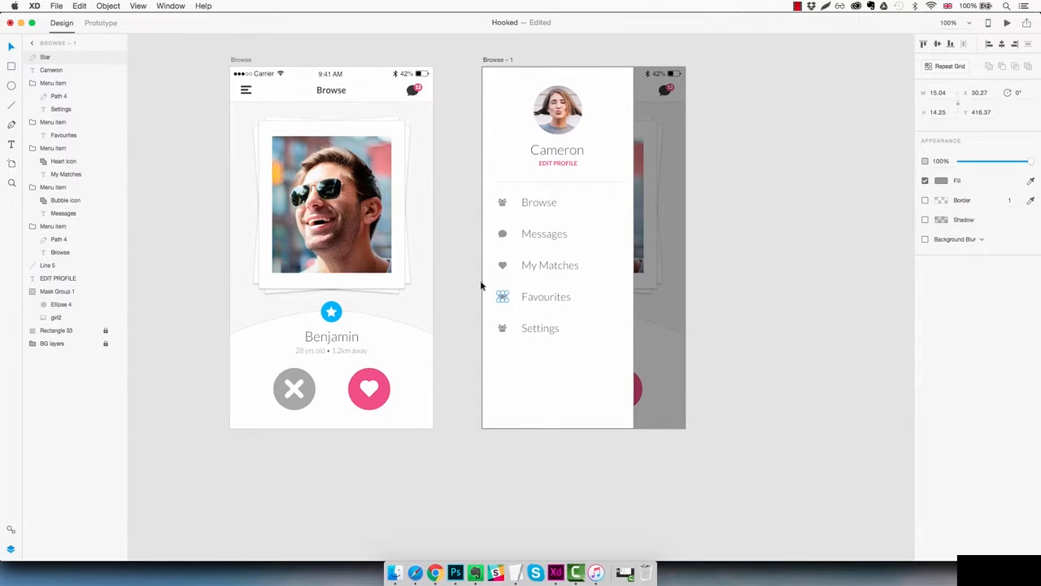
pyautogui.click(546, 297)
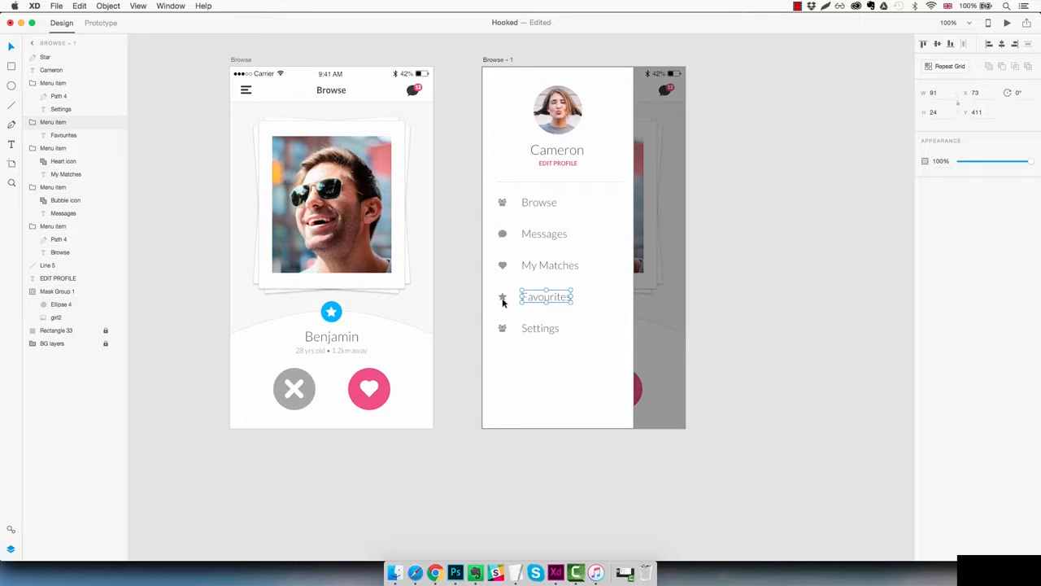
pyautogui.click(502, 297)
pyautogui.moveTo(58, 58); pyautogui.dragTo(80, 135)
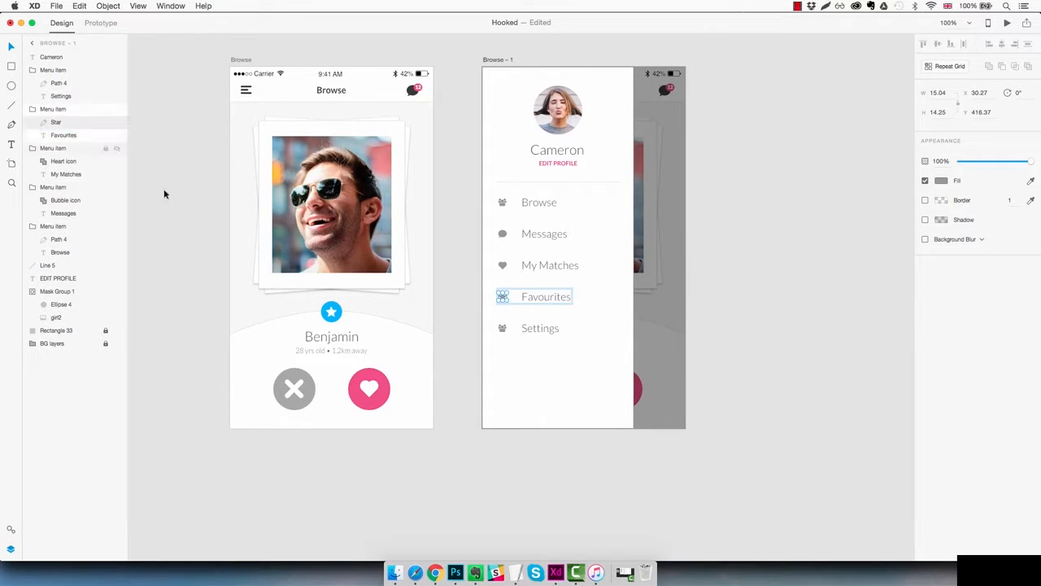
# Switch to the Font Awesome cheatsheet in Chrome, search for "cog" and copy the fa-cog icon glyph
pyautogui.click(529, 341)
pyautogui.press('z')
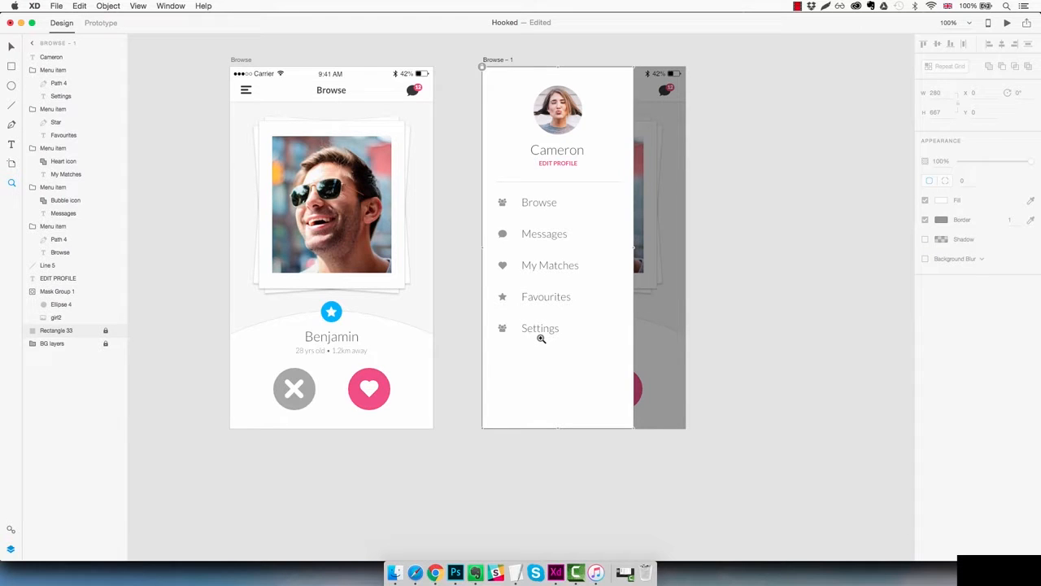
pyautogui.moveTo(437, 569)
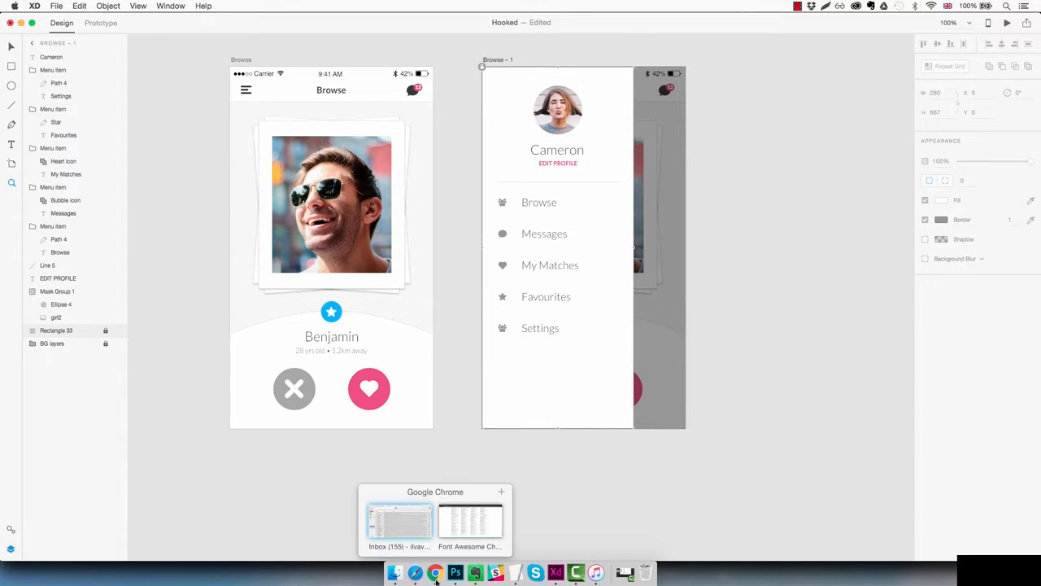
pyautogui.click(471, 525)
pyautogui.scroll(15, 472, 273)
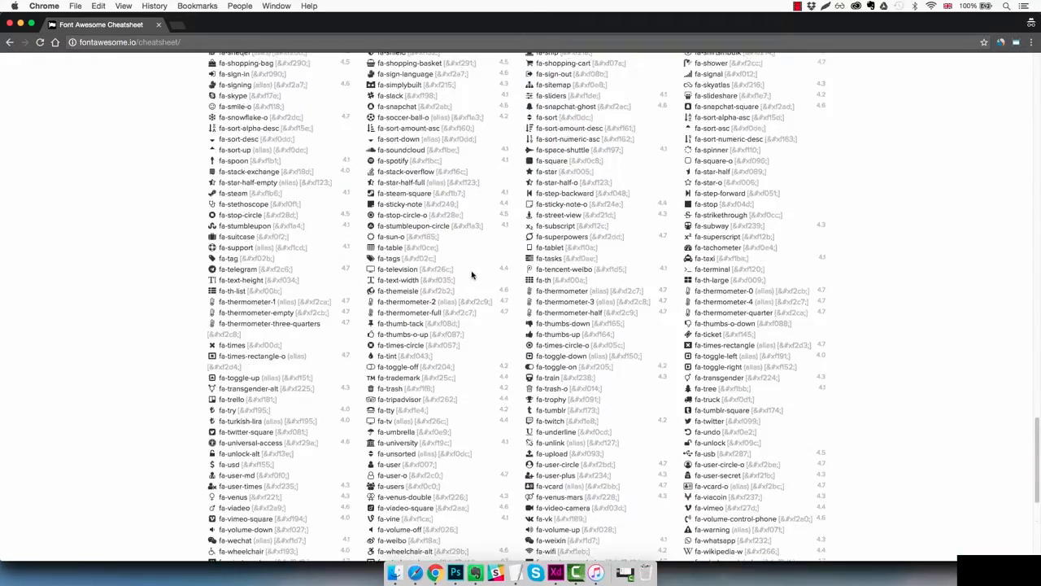
pyautogui.press('super+f')
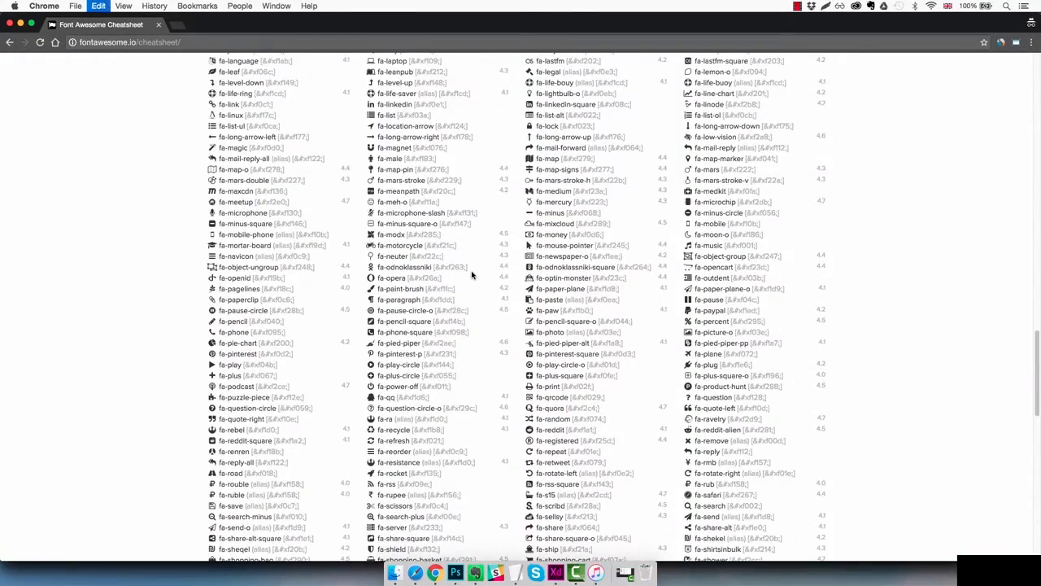
pyautogui.write('cog')
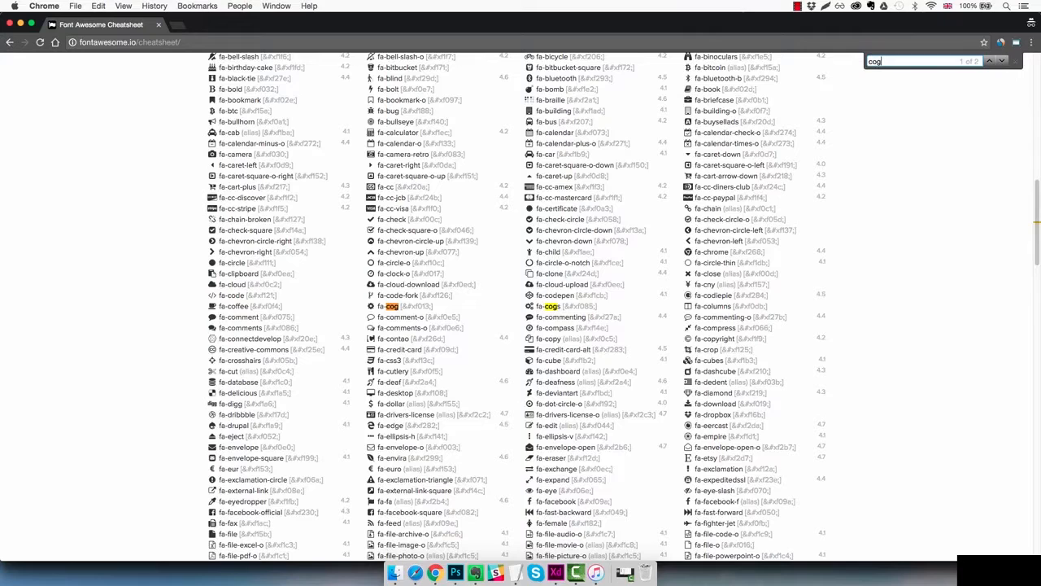
pyautogui.press('Escape')
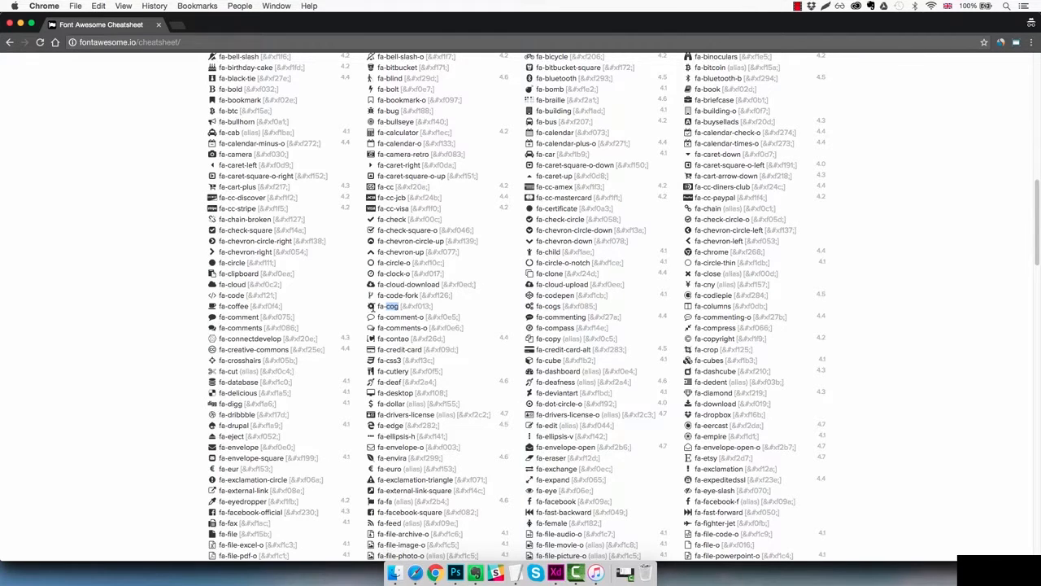
pyautogui.click(371, 309)
pyautogui.press('super+c')
# Back in XD, paste the cog glyph as text below the Settings label and set its font to FontAwesome
pyautogui.press('super+Tab')
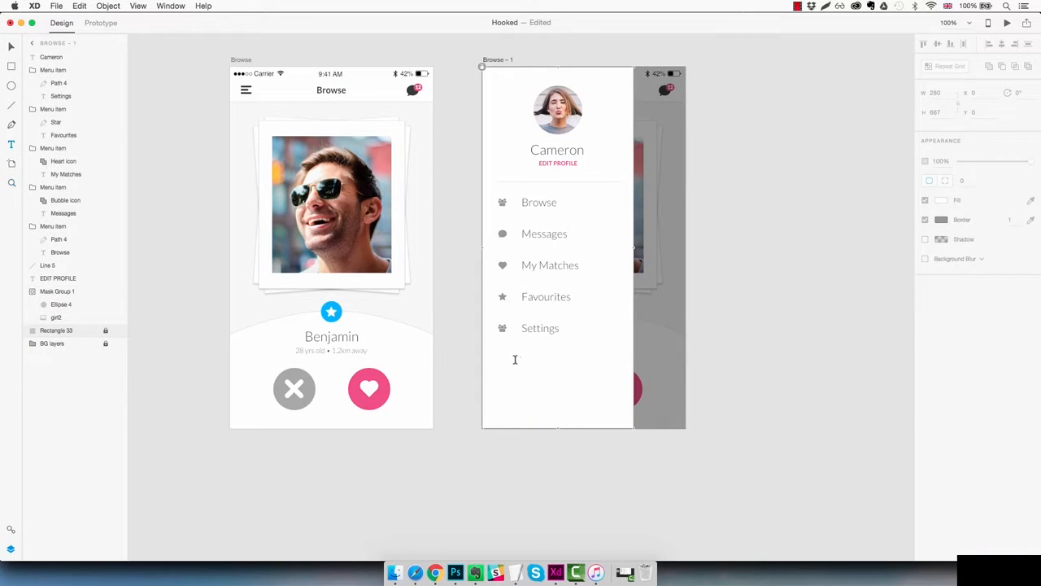
pyautogui.click(515, 359)
pyautogui.press('super+v')
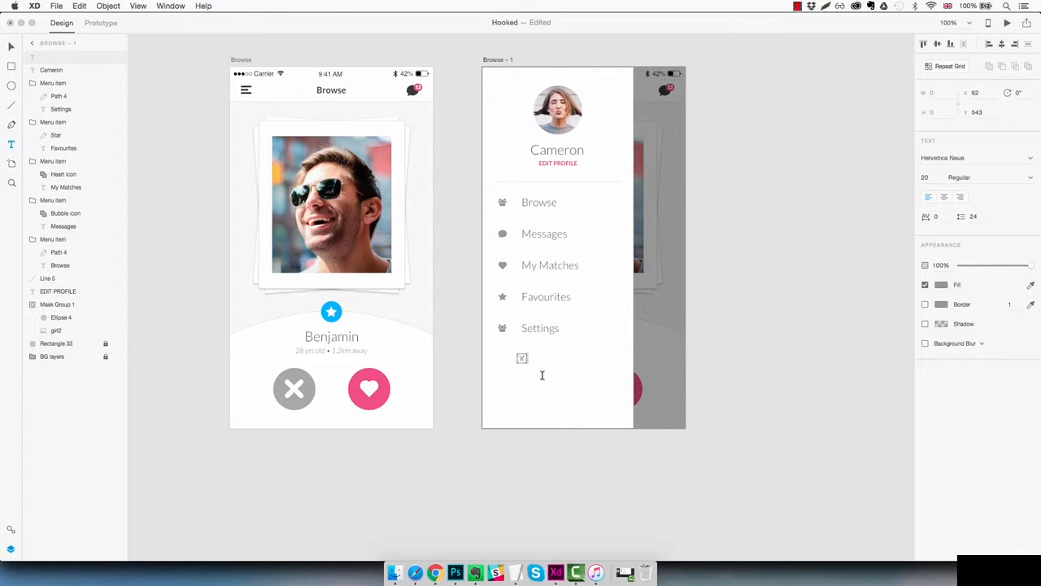
pyautogui.press('super+a')
pyautogui.click(943, 159)
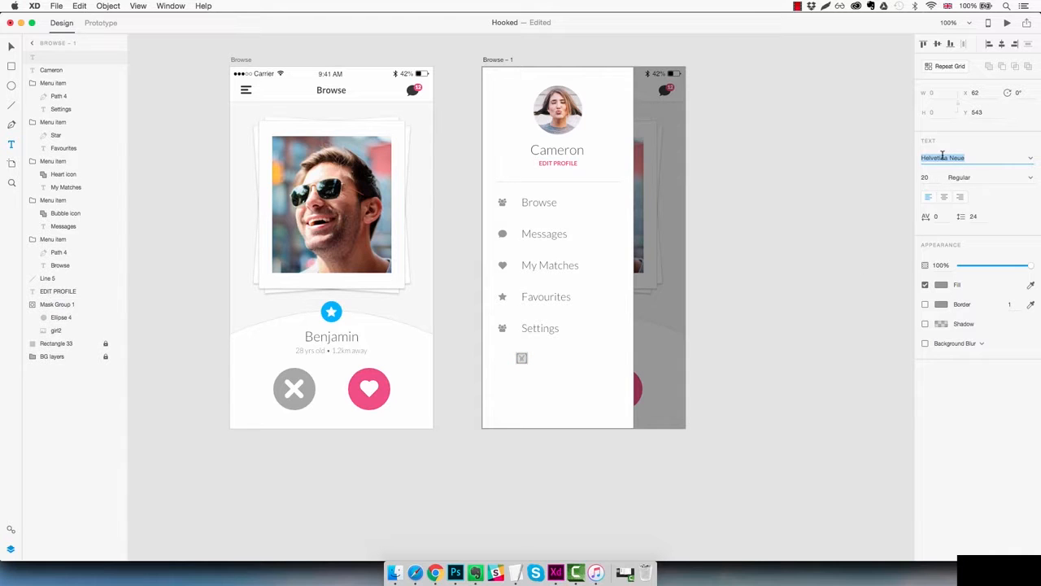
pyautogui.write('FontAwesome')
pyautogui.press('Return')
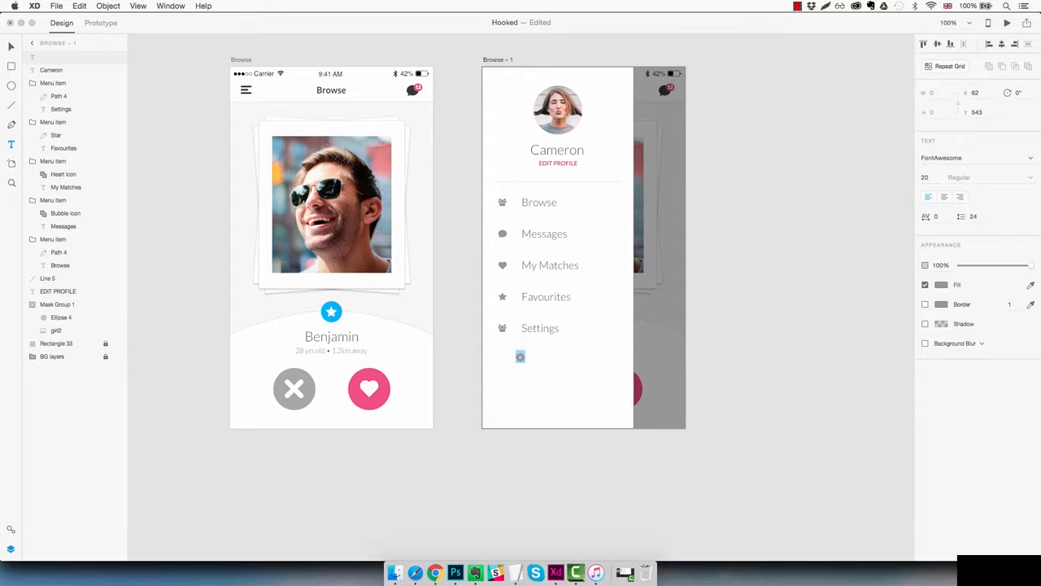
pyautogui.press('Escape')
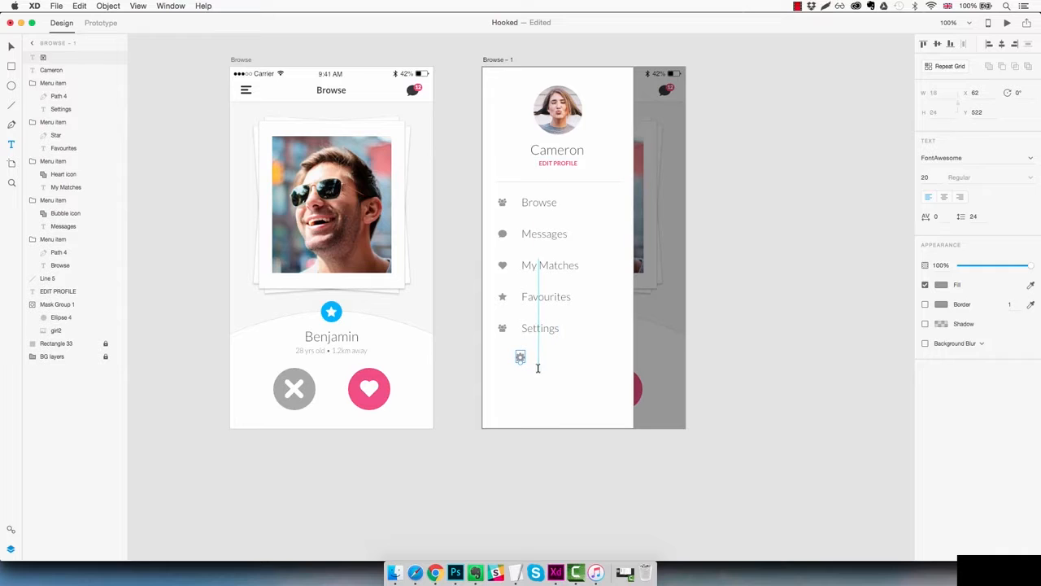
# Delete the people icon beside the Settings label and move the cog icon into its place
pyautogui.press('z')
pyautogui.click(519, 342)
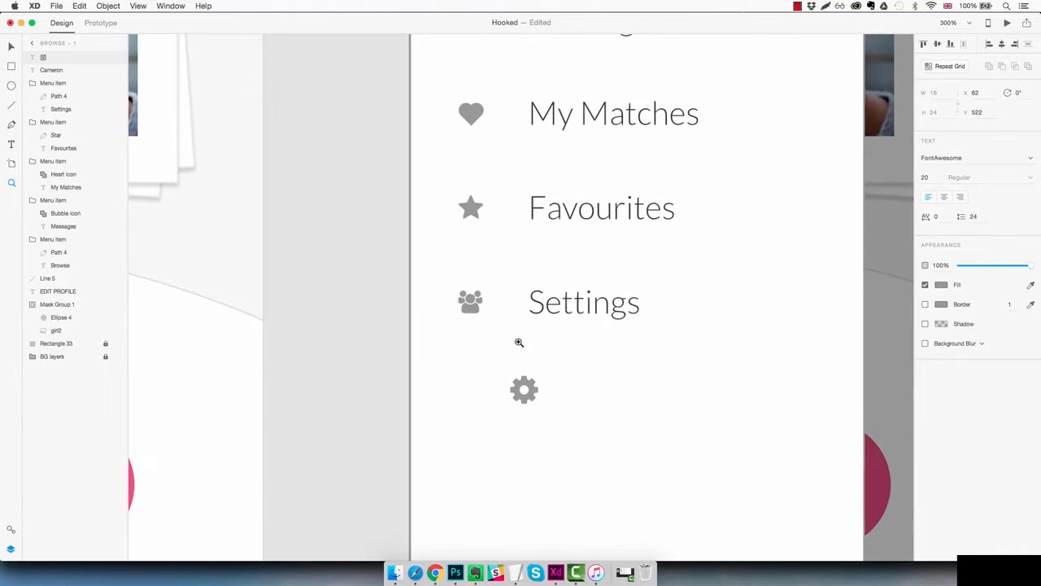
pyautogui.doubleClick(474, 308)
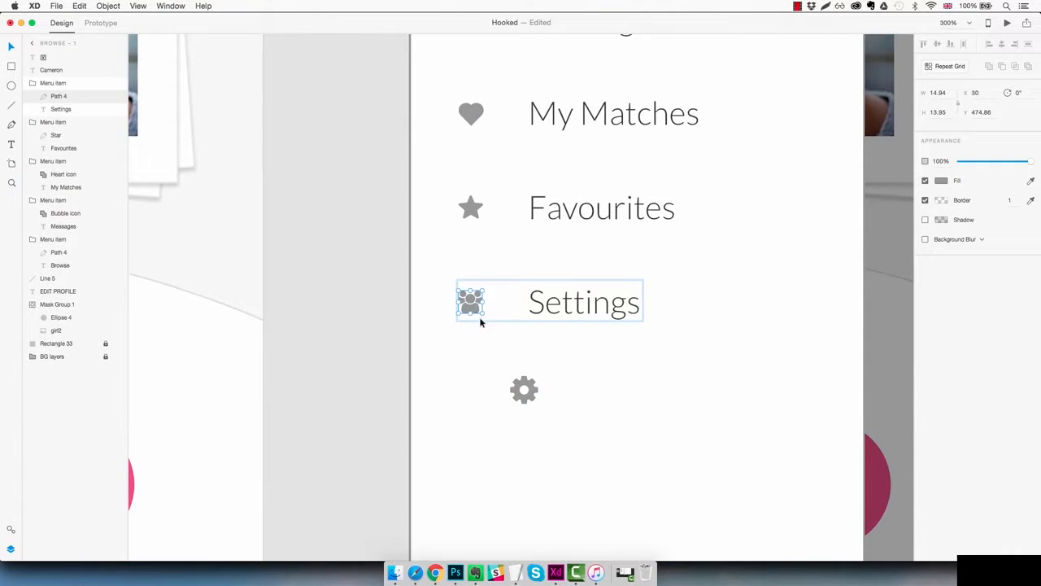
pyautogui.press('Delete')
pyautogui.moveTo(534, 391); pyautogui.dragTo(485, 303)
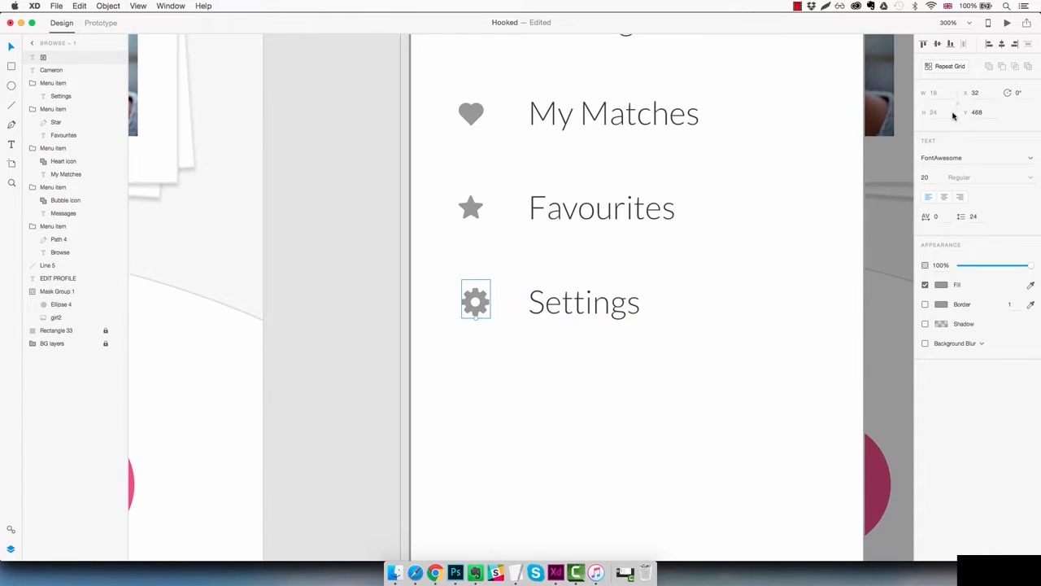
# Convert the cog text to a path and scale it to about 14.6 × 14.6, lined up with the other menu icons
pyautogui.click(108, 6)
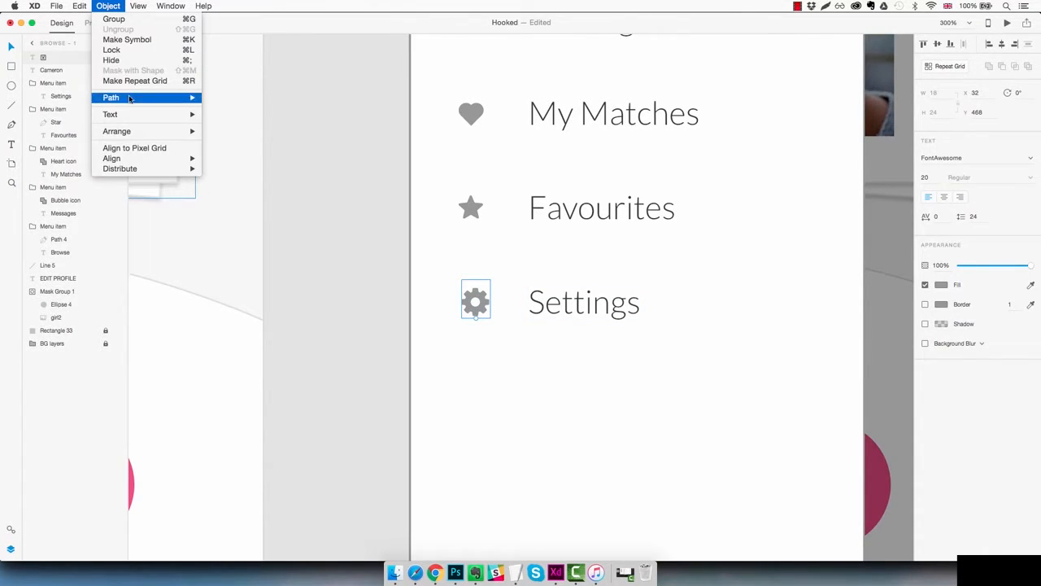
pyautogui.moveTo(171, 99)
pyautogui.click(240, 139)
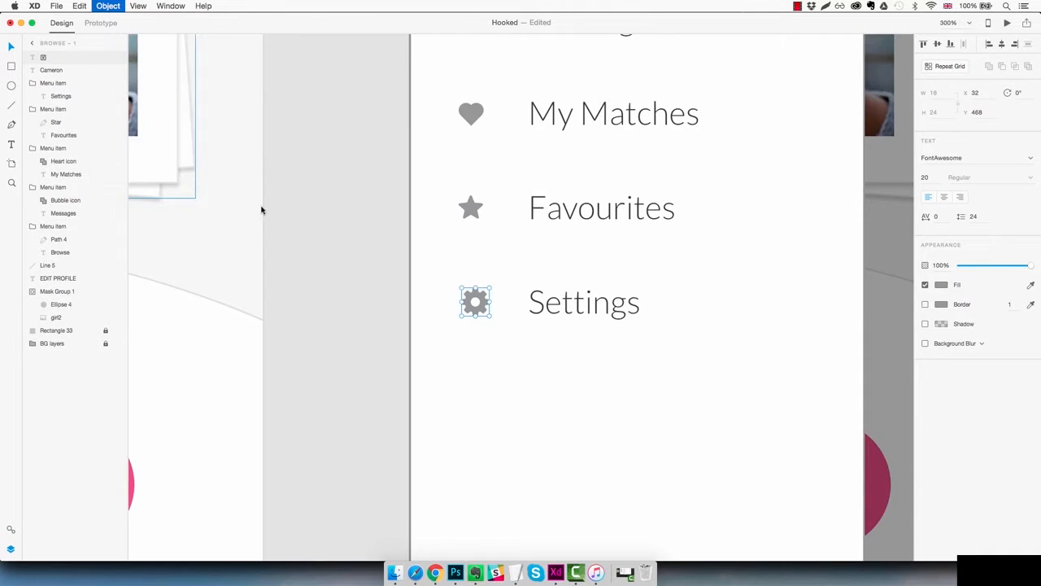
pyautogui.moveTo(491, 288); pyautogui.dragTo(479, 303)
pyautogui.hscroll(-1, 530, 299)
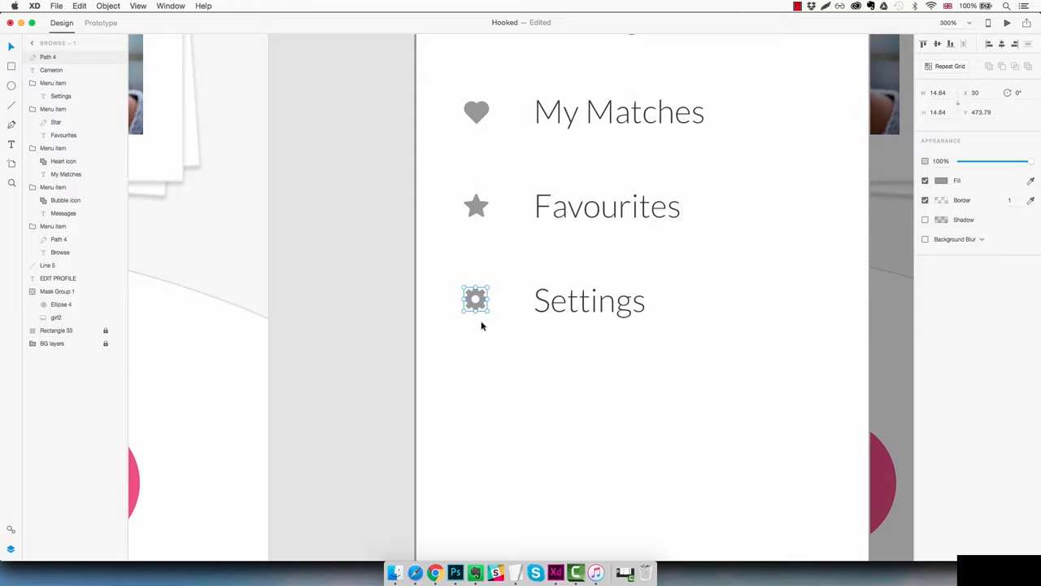
# Rename the cog's path layer as Cogs and move it into the Menu item group that holds the Settings label
pyautogui.doubleClick(46, 58)
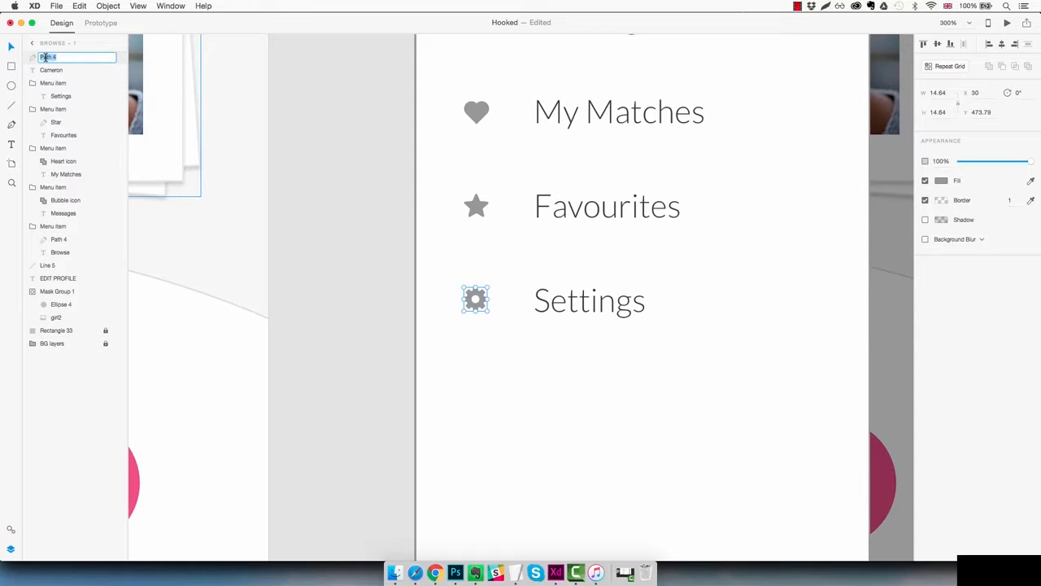
pyautogui.write('Cogs')
pyautogui.press('Return')
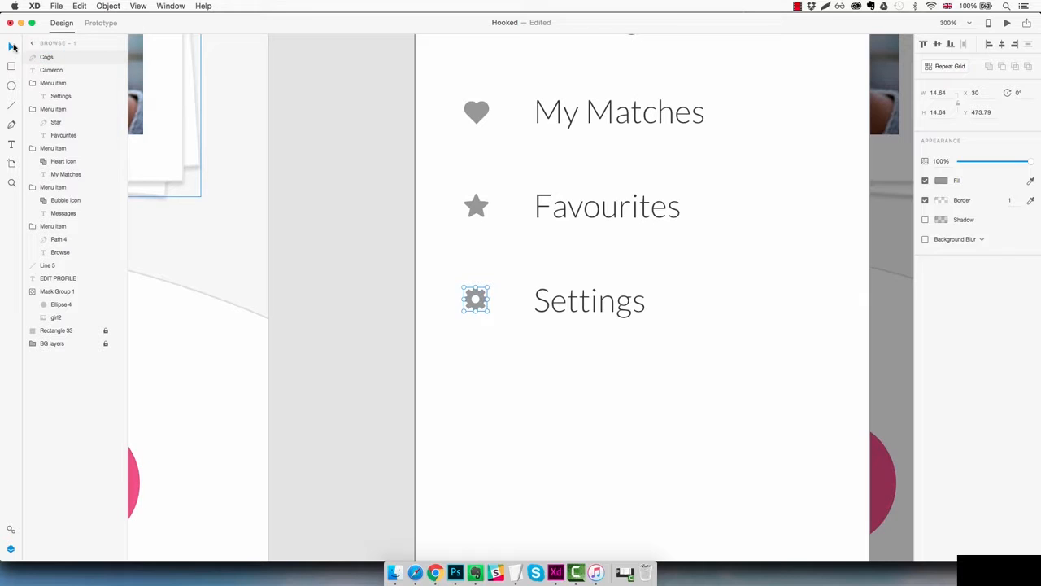
pyautogui.moveTo(55, 58); pyautogui.dragTo(65, 91)
pyautogui.click(567, 378)
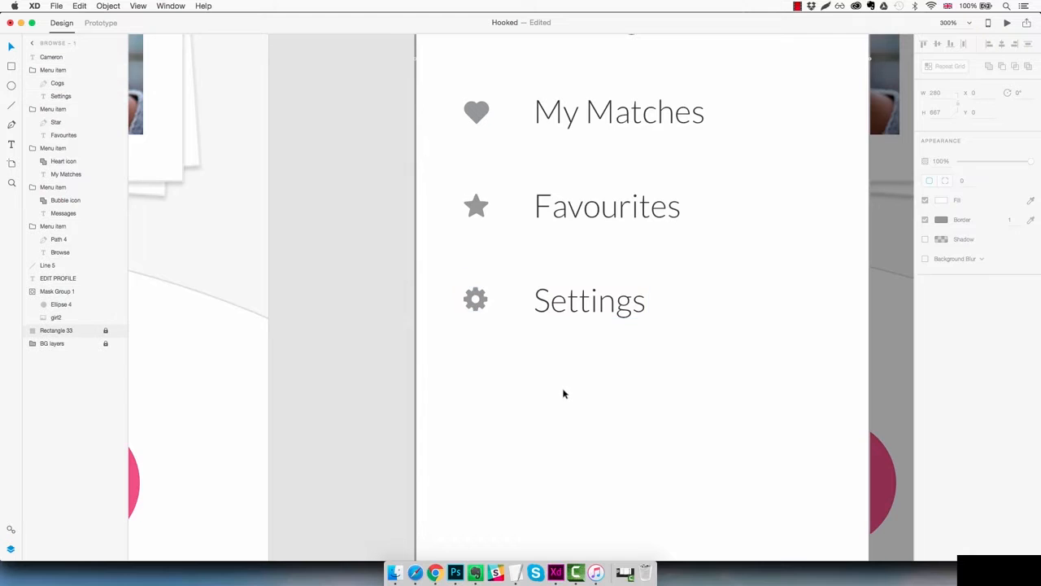
# Shift all five menu items down together to Y 247, away from the divider line
pyautogui.scroll(5, 586, 392)
pyautogui.press('super+1')
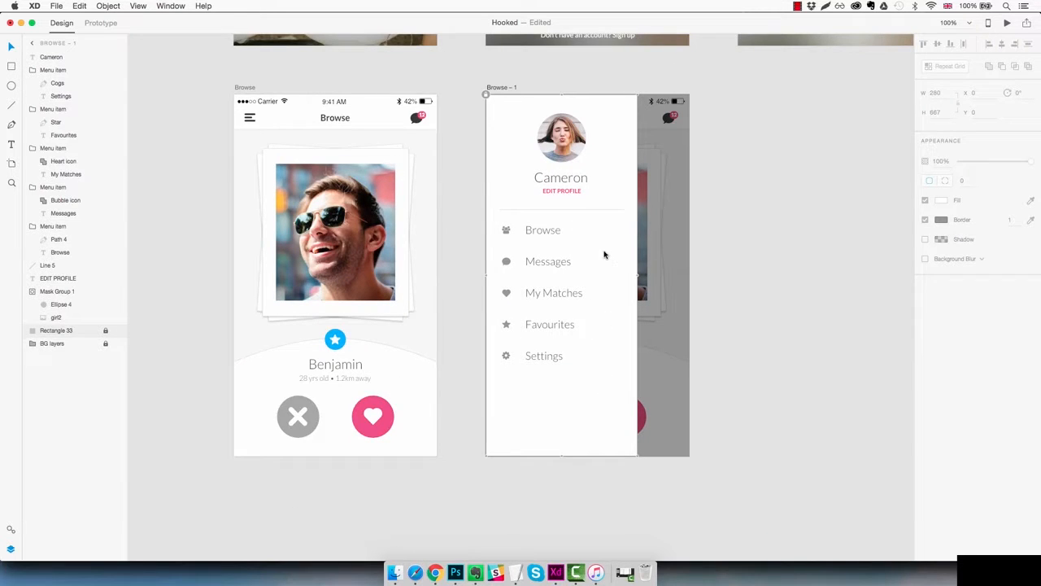
pyautogui.moveTo(593, 220); pyautogui.dragTo(531, 365)
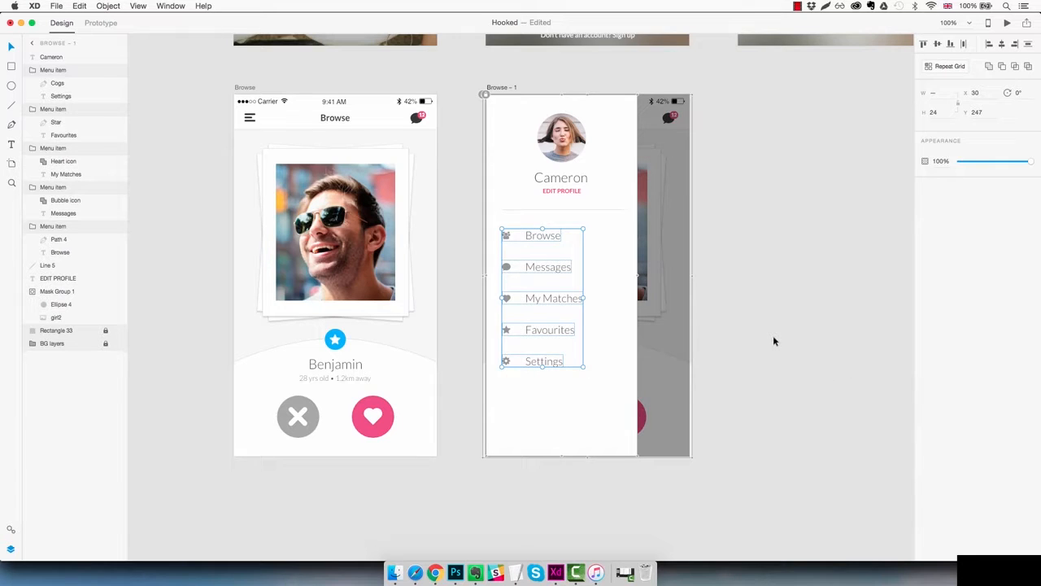
pyautogui.click(722, 392)
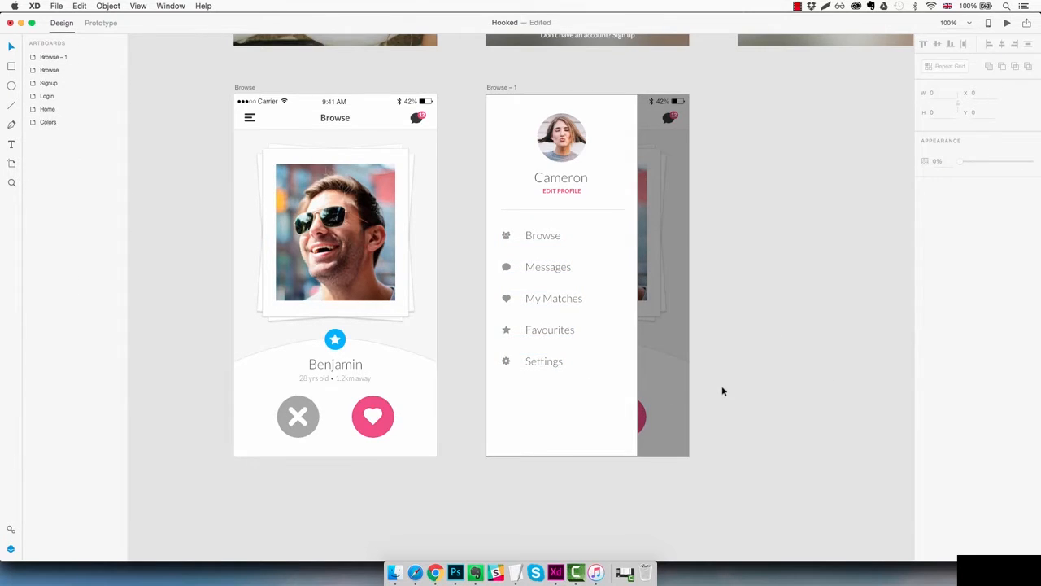
# Unlock the white side menu panel rectangle, remove its border and lock it again
pyautogui.click(600, 395)
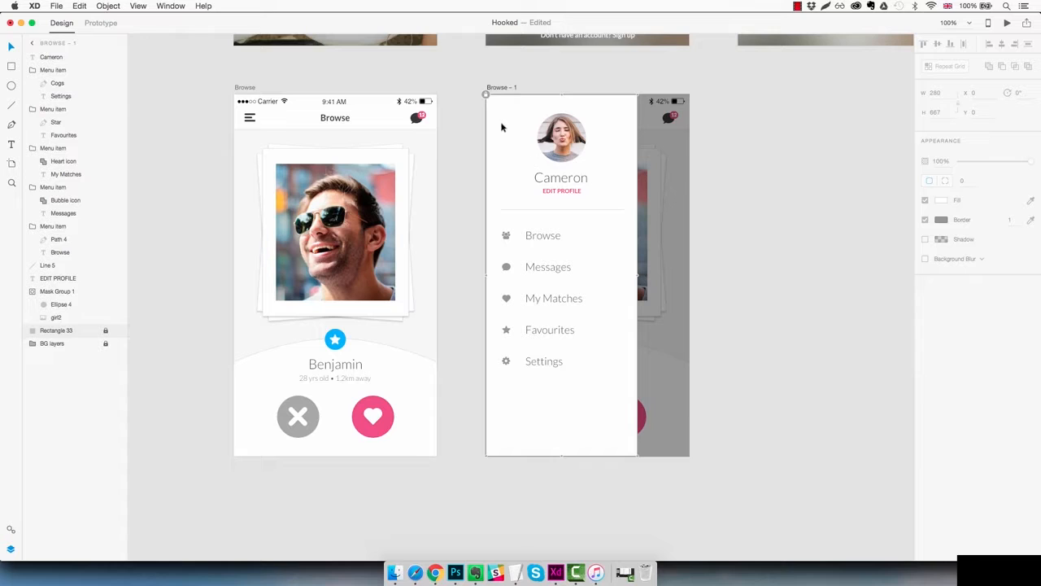
pyautogui.click(487, 97)
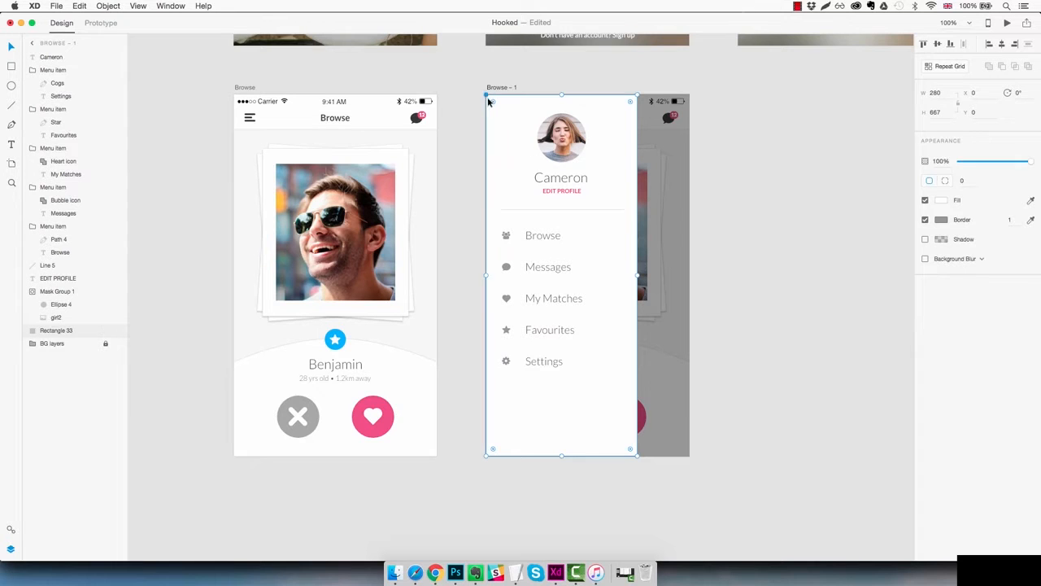
pyautogui.click(925, 220)
pyautogui.press('super+l')
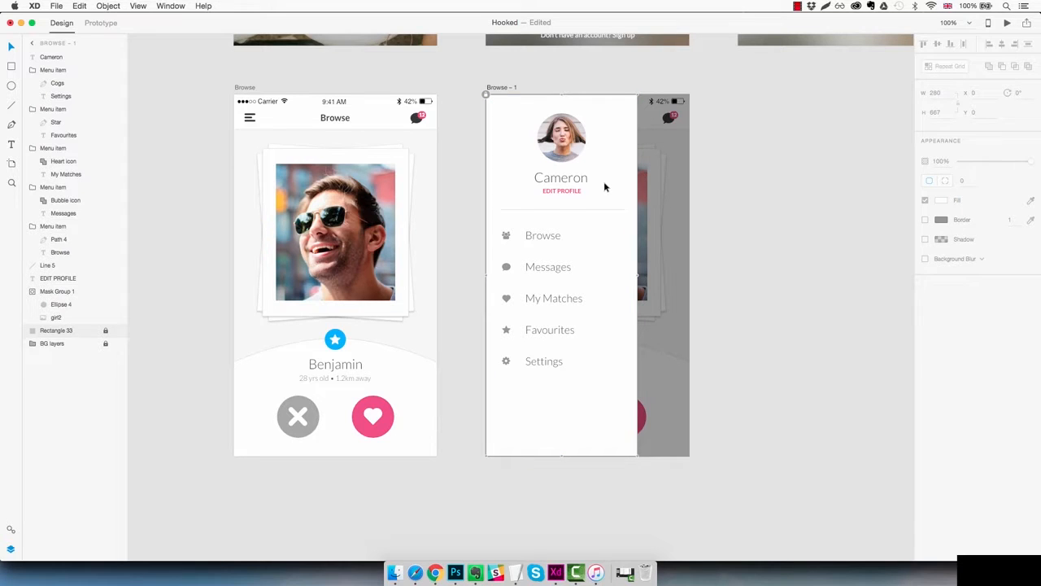
# Rename the side menu artboard as Sidebar Menu
pyautogui.doubleClick(502, 87)
pyautogui.write('Menu')
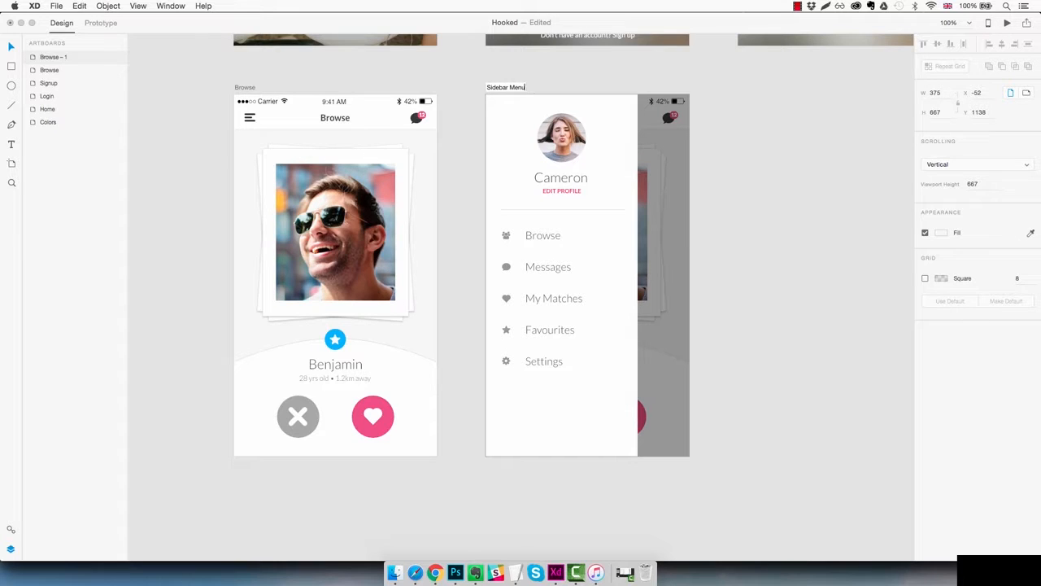
pyautogui.press('Return')
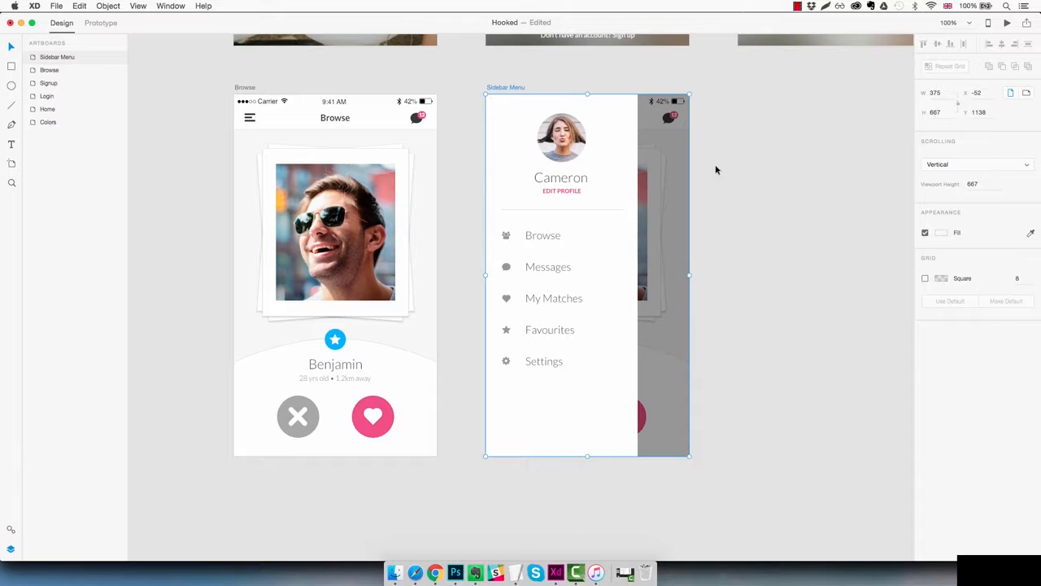
pyautogui.click(723, 201)
# Draw a 280 × 80 rectangle across the foot of the side menu panel, fill it with pink #F24E86 and remove its border
pyautogui.hscroll(1, 723, 200)
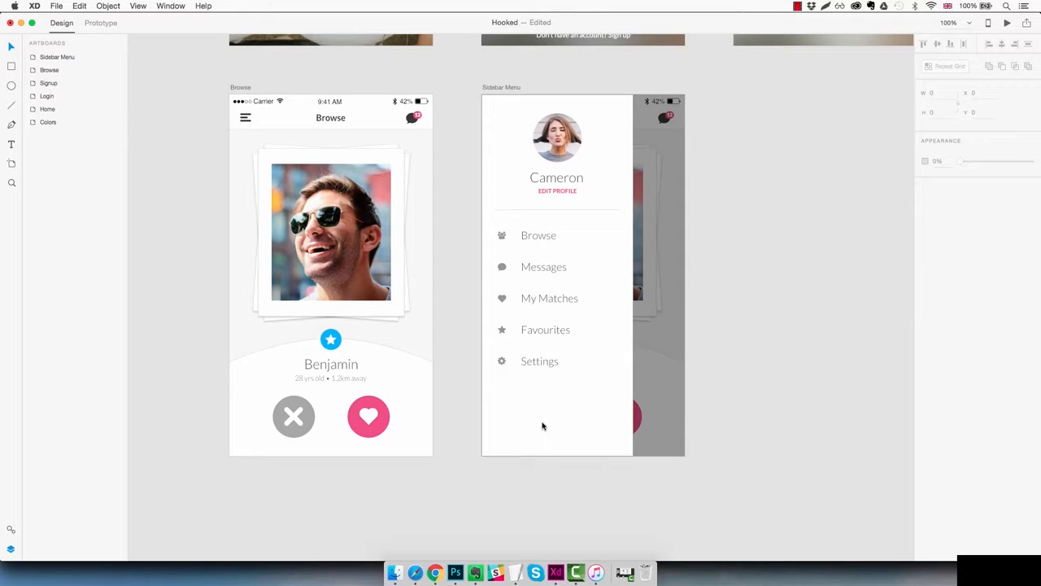
pyautogui.press('r')
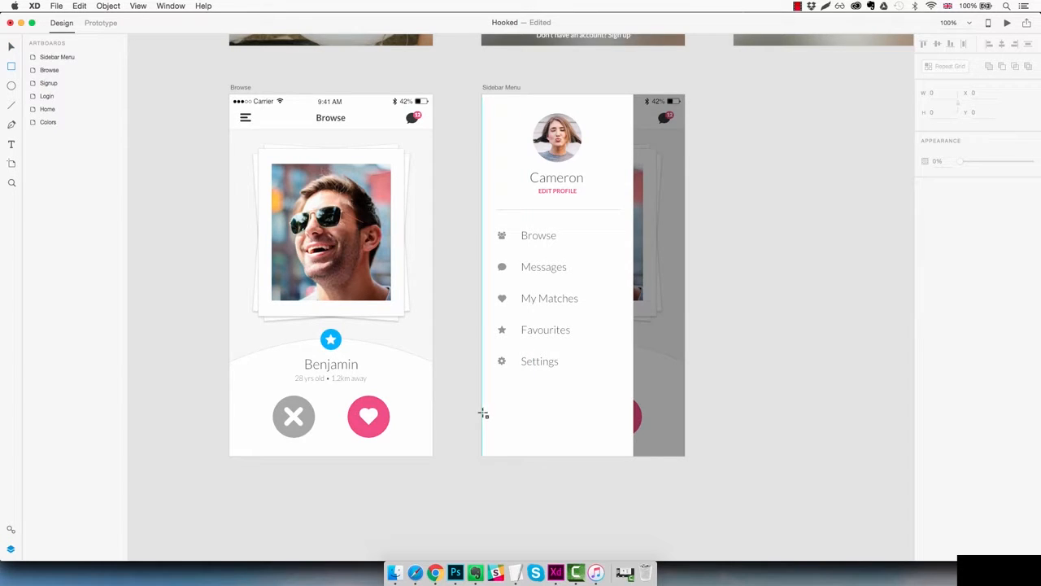
pyautogui.moveTo(482, 412); pyautogui.dragTo(633, 458)
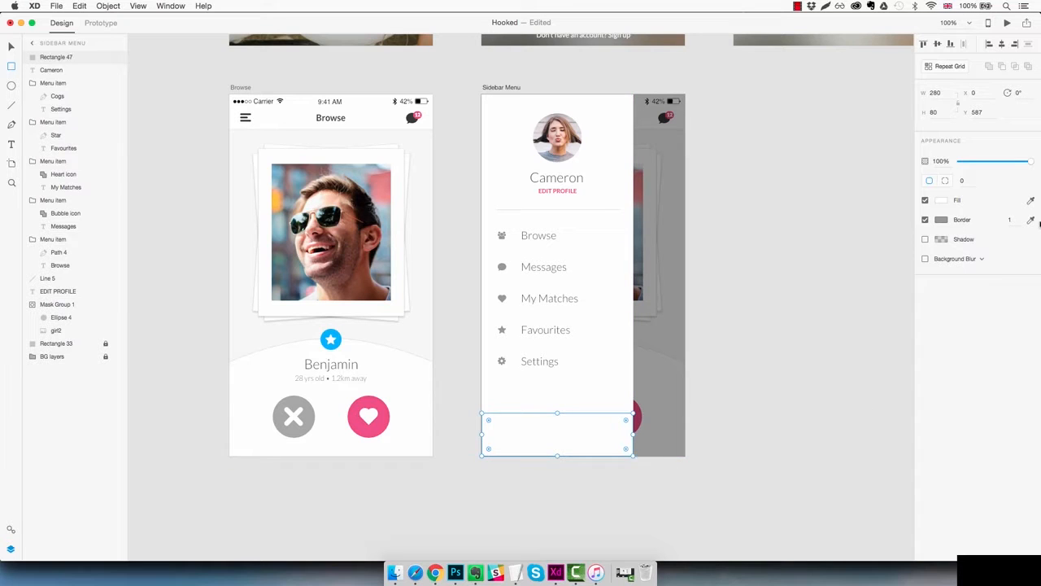
pyautogui.click(942, 200)
pyautogui.click(837, 272)
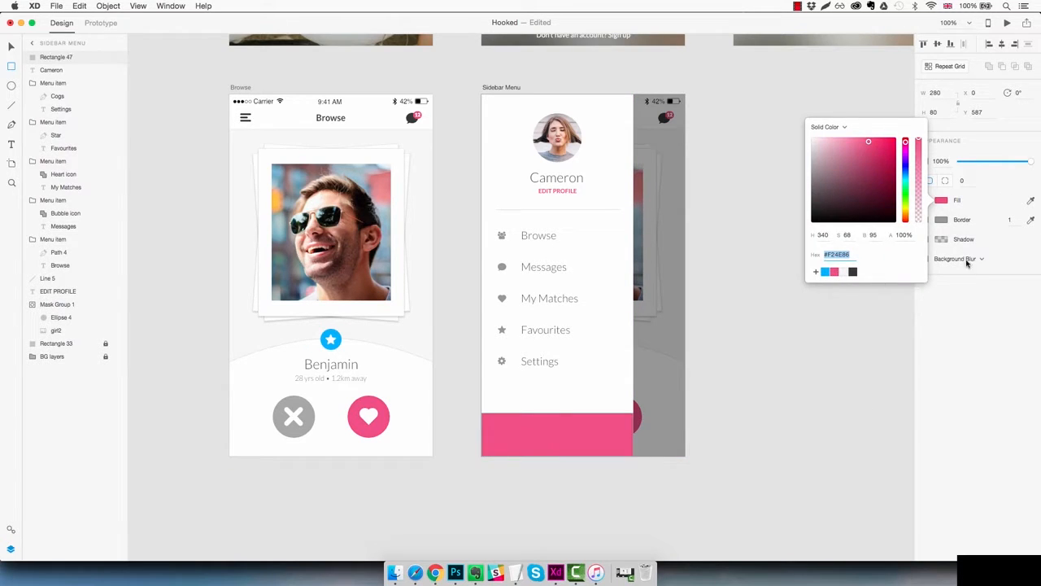
pyautogui.click(953, 231)
pyautogui.click(926, 220)
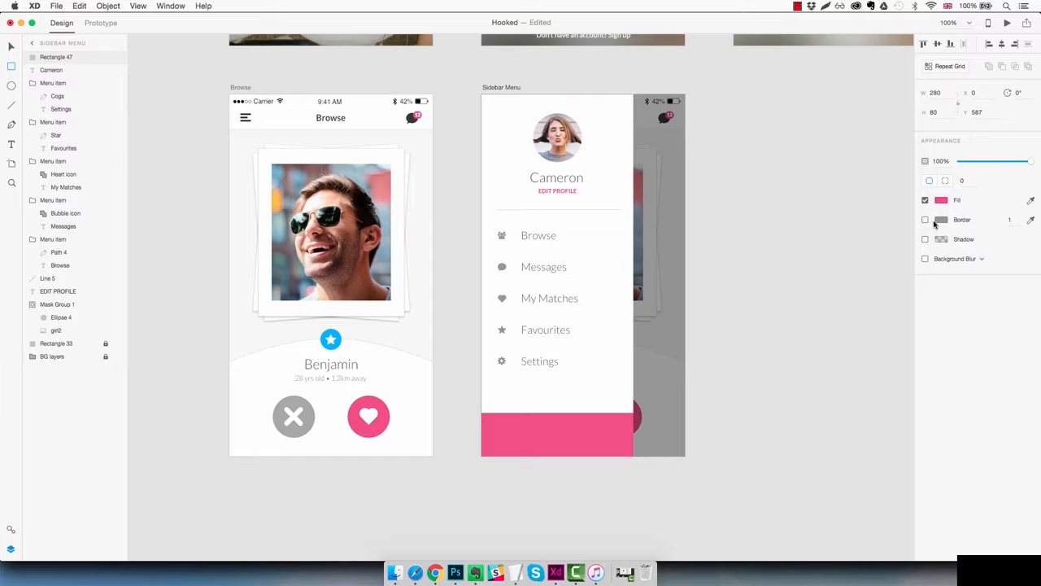
# Set the pink bar's height to 70 and move it down to Y 597, flush with the artboard's lower edge
pyautogui.moveTo(933, 112); pyautogui.dragTo(920, 112)
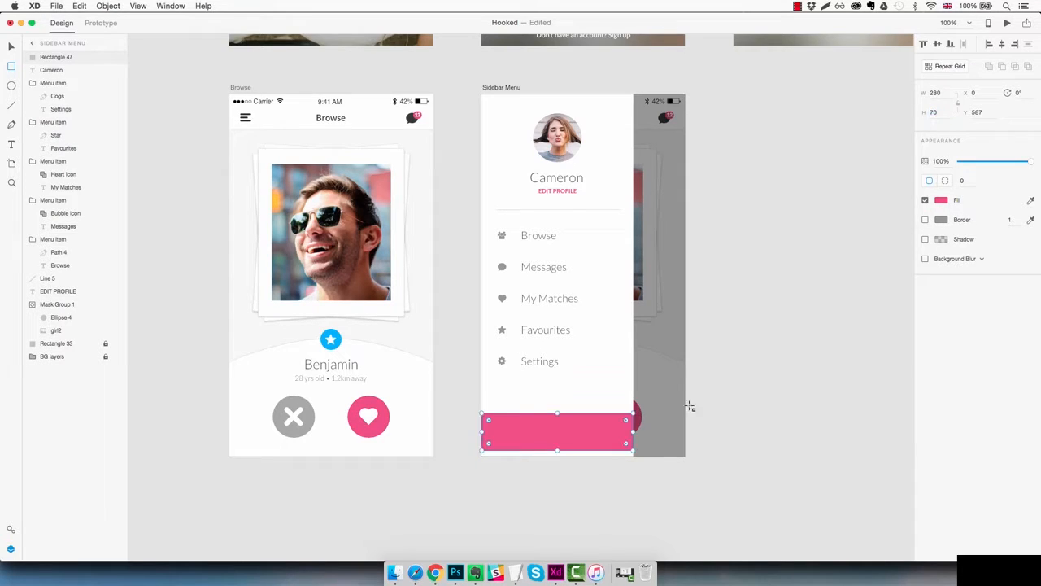
pyautogui.moveTo(590, 437); pyautogui.dragTo(591, 437)
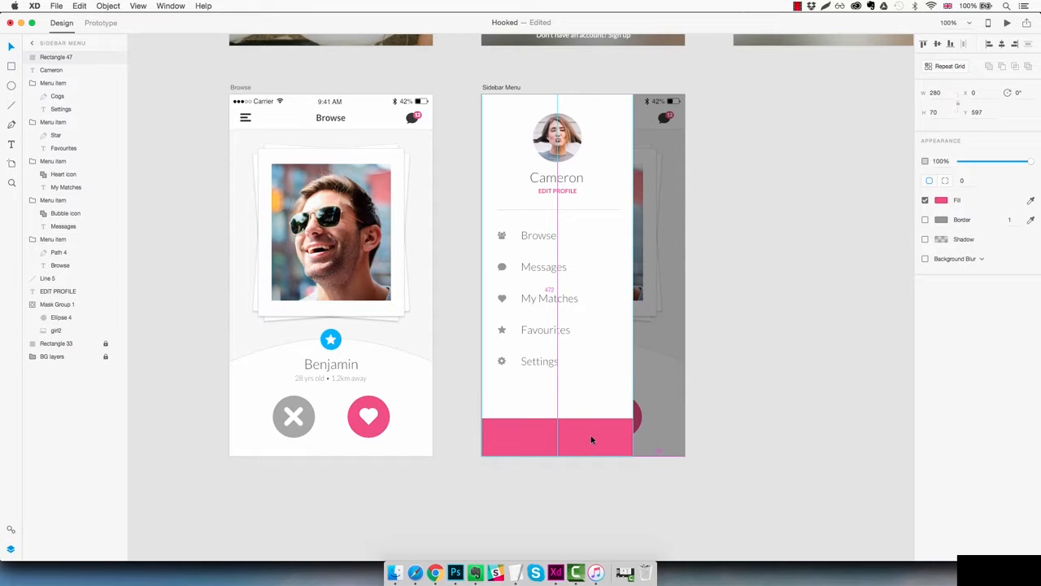
pyautogui.click(739, 423)
# Copy the HOOKED logo text from the Home artboard and place it on the pink bar of the Sidebar Menu artboard
pyautogui.moveTo(619, 216); pyautogui.dragTo(622, 334)
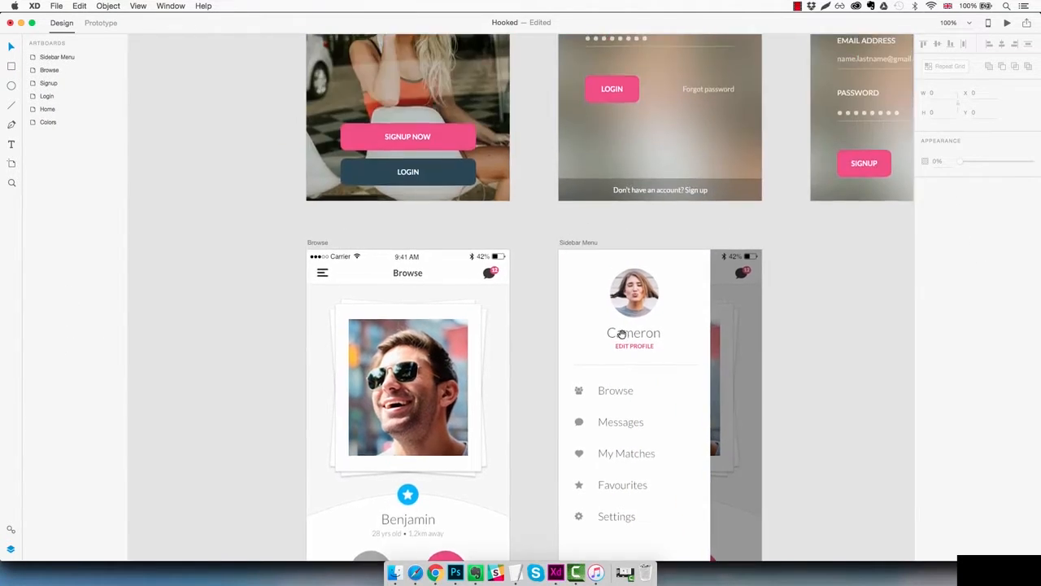
pyautogui.moveTo(588, 235); pyautogui.dragTo(586, 353)
pyautogui.moveTo(600, 238); pyautogui.dragTo(612, 369)
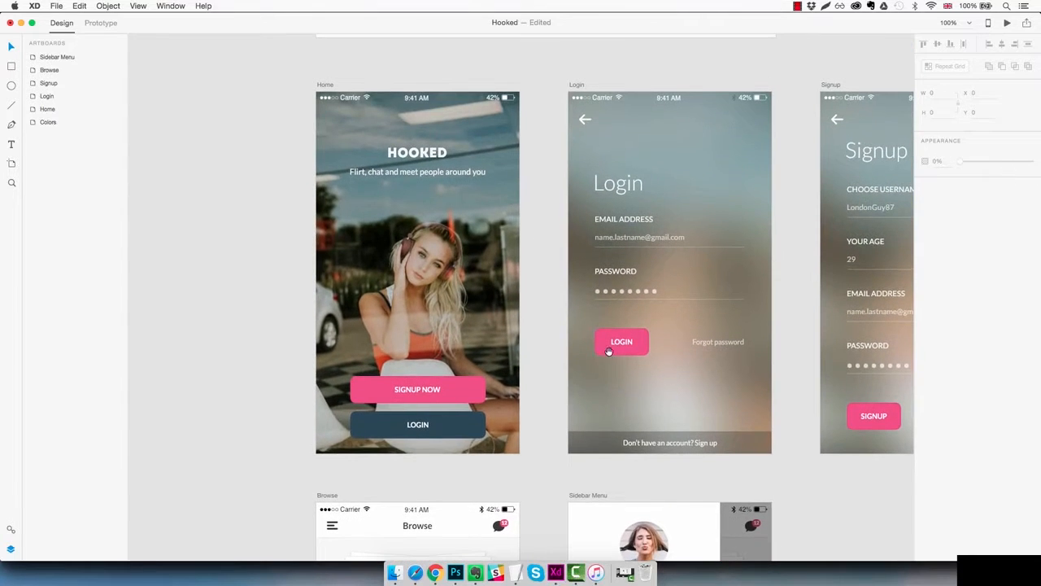
pyautogui.click(444, 155)
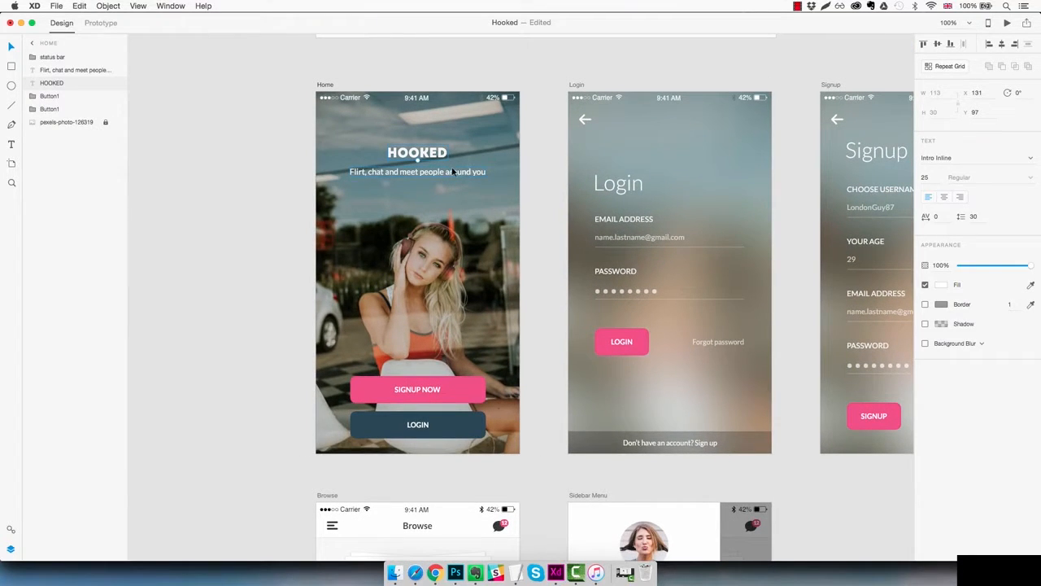
pyautogui.moveTo(679, 465); pyautogui.dragTo(618, 191)
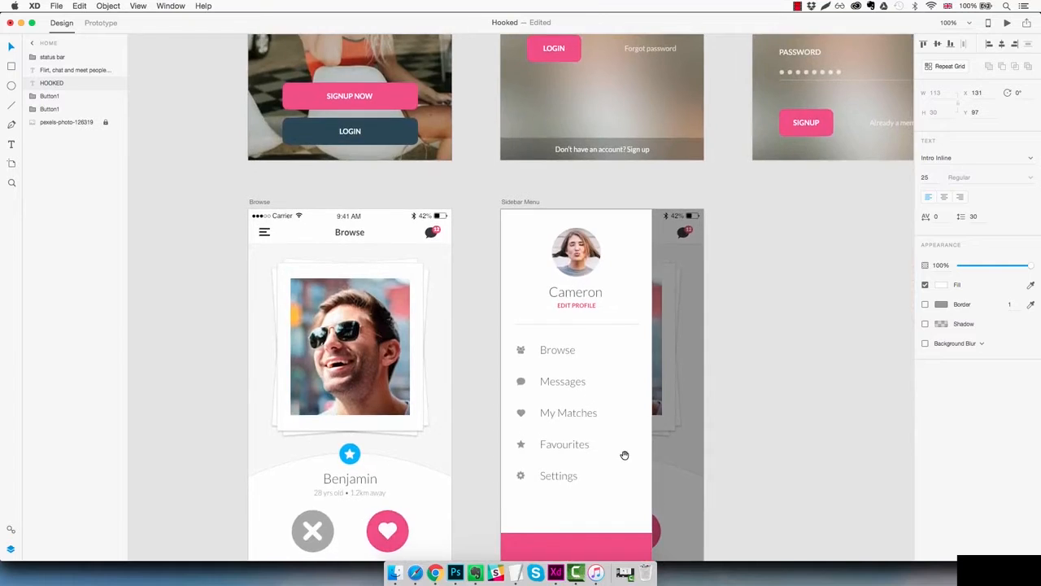
pyautogui.moveTo(623, 453); pyautogui.dragTo(614, 367)
pyautogui.click(595, 408)
pyautogui.press('cmd+v')
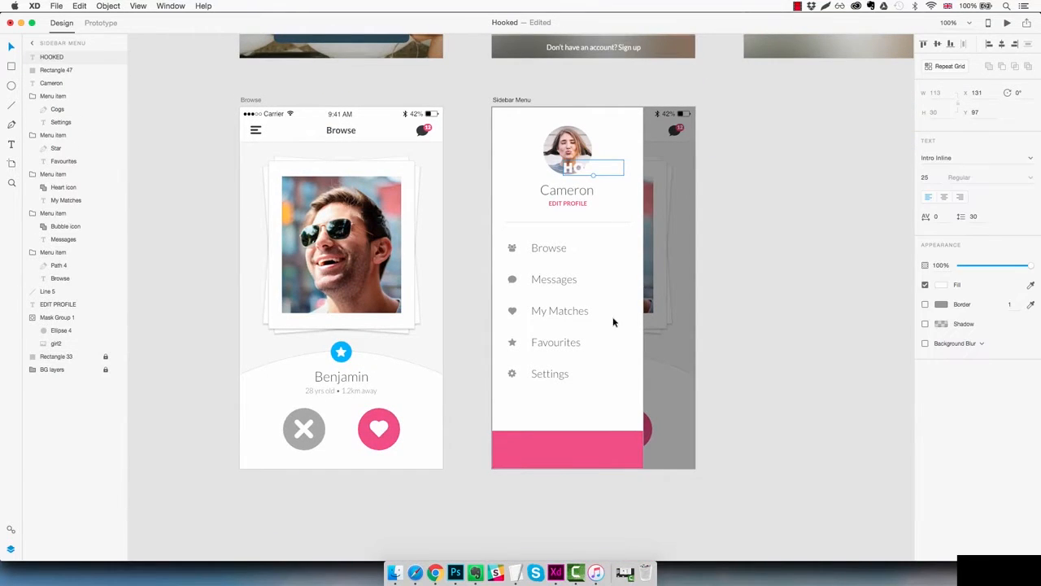
pyautogui.moveTo(574, 172); pyautogui.dragTo(551, 454)
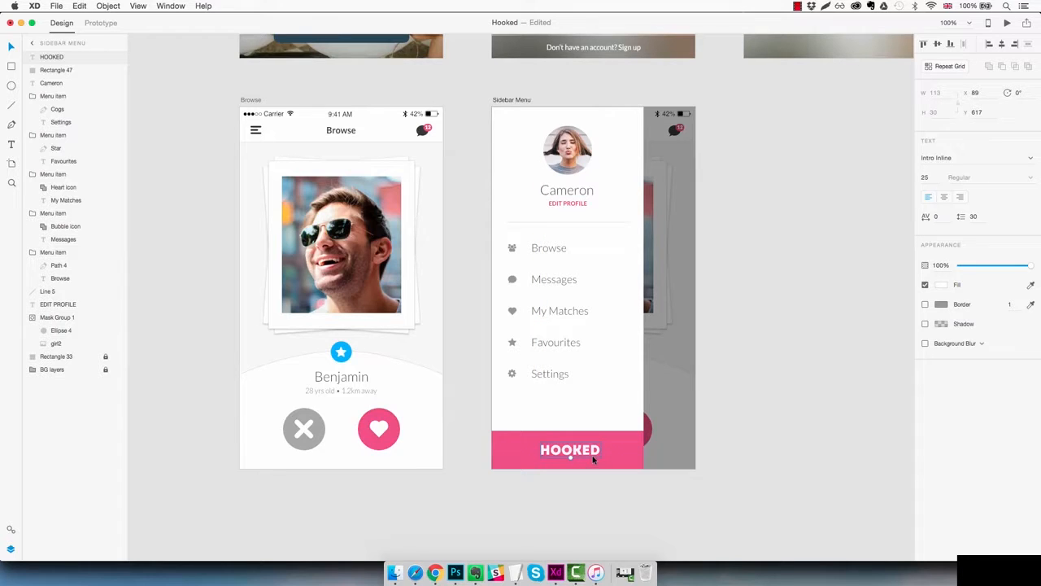
# Reduce the copied HOOKED text to size 18 and centre it on the pink bar at X 100, Y 621
pyautogui.click(928, 176)
pyautogui.write('21')
pyautogui.press('Return')
pyautogui.press('Down')
pyautogui.press('Down')
pyautogui.press('Down')
pyautogui.moveTo(574, 453); pyautogui.dragTo(583, 451)
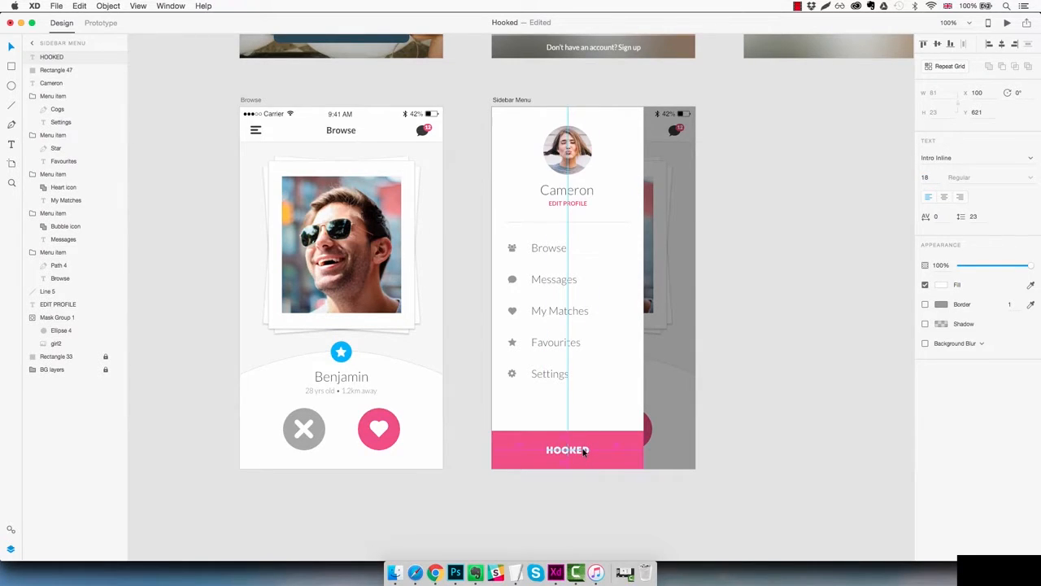
pyautogui.click(753, 414)
# Delete the existing Inbox artboard with the messages list
pyautogui.scroll(2, 757, 401)
pyautogui.hscroll(1, 758, 401)
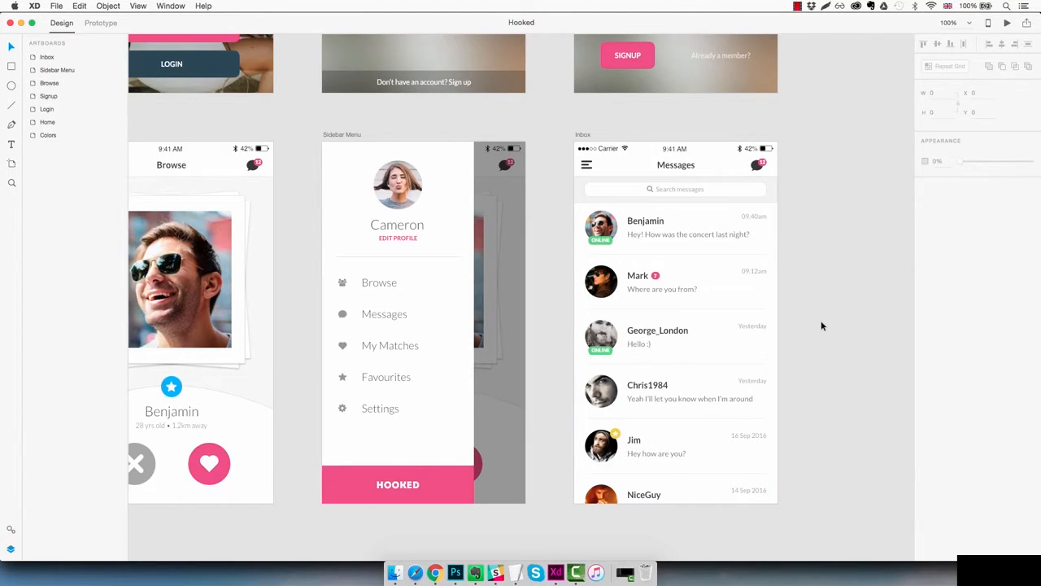
pyautogui.click(583, 134)
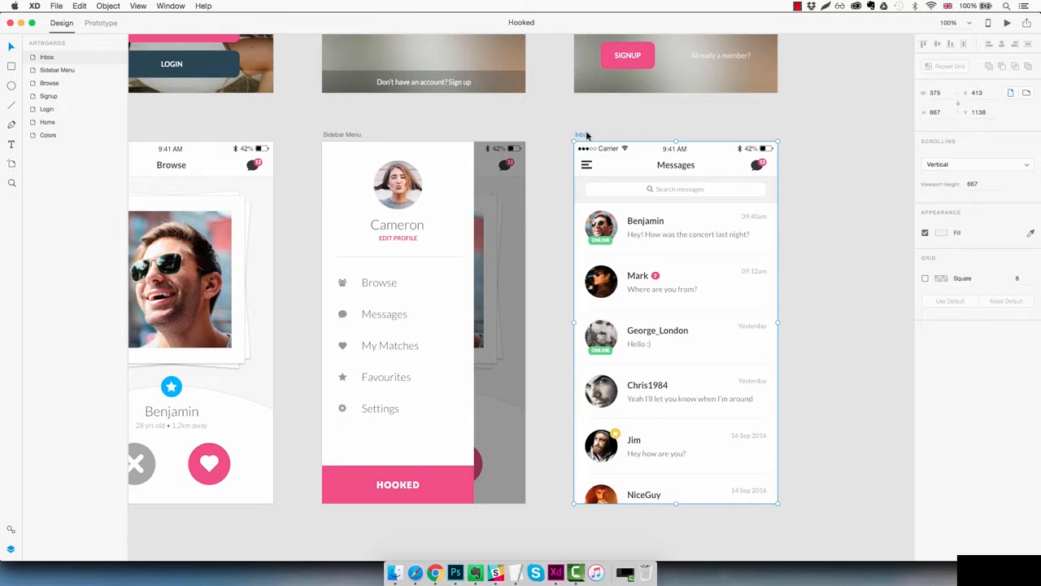
pyautogui.press('Delete')
# Add a blank 375 × 667 iPhone 6/7 artboard beside Sidebar Menu and align it under Signup at X 413, Y 1138
pyautogui.press('a')
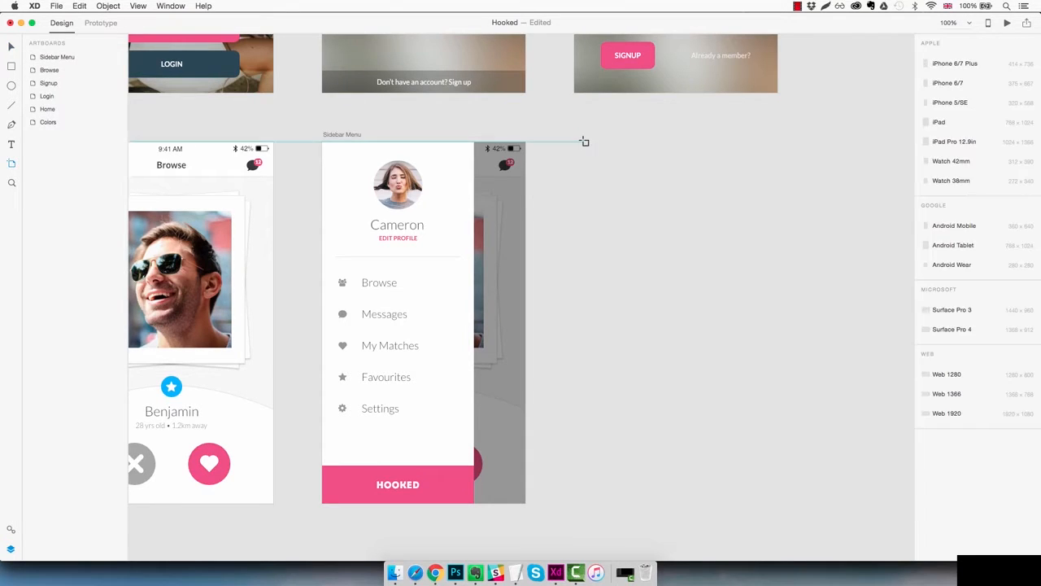
pyautogui.click(576, 142)
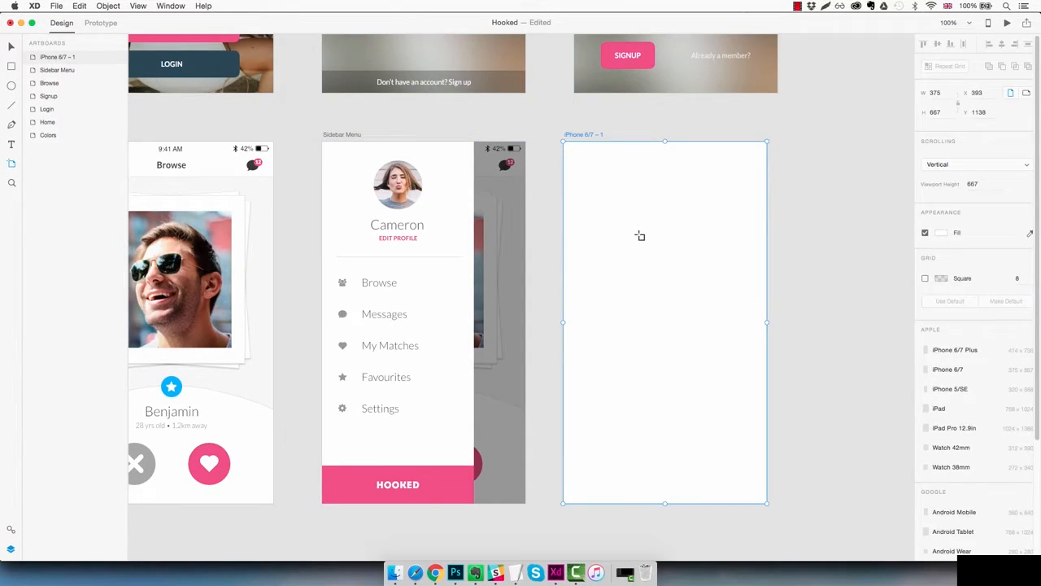
pyautogui.moveTo(633, 236); pyautogui.dragTo(646, 240)
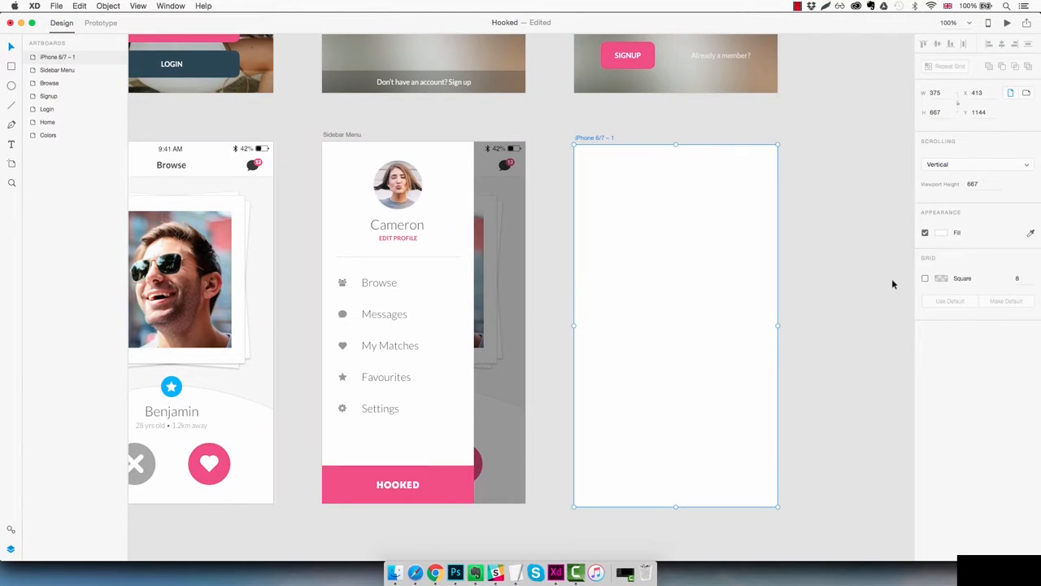
pyautogui.moveTo(729, 272)
pyautogui.mouseDown()
pyautogui.moveTo(700, 262)
pyautogui.moveTo(737, 269)
pyautogui.mouseUp()
pyautogui.click(784, 284)
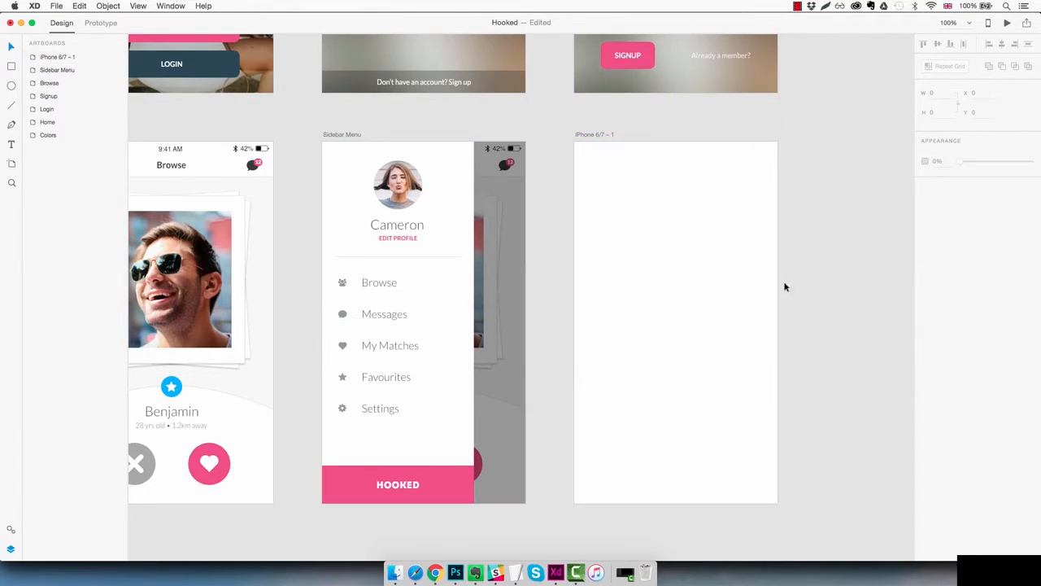
# Rename the new blank artboard as Inbox
pyautogui.moveTo(646, 309); pyautogui.dragTo(750, 306)
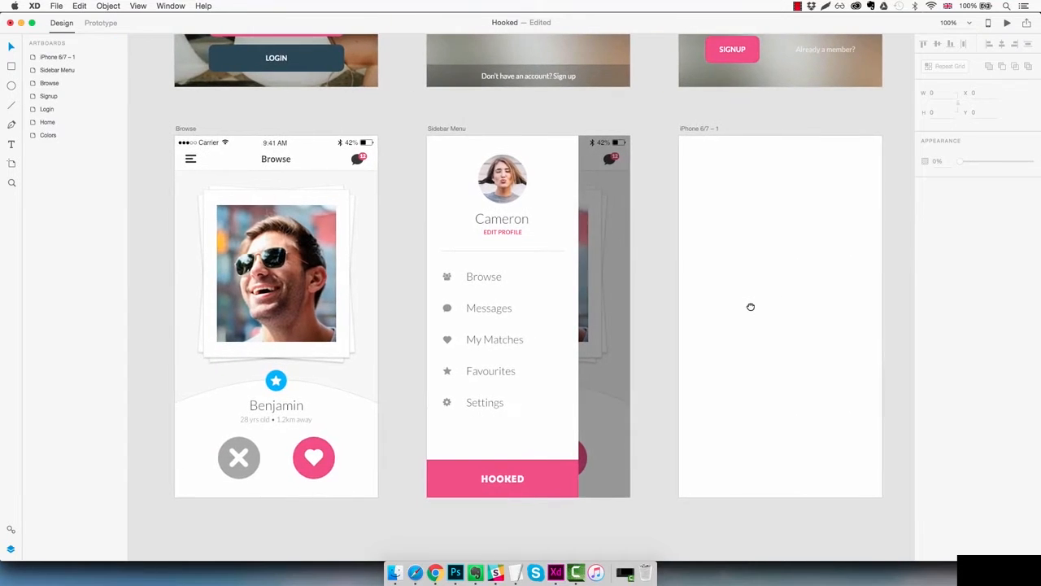
pyautogui.doubleClick(704, 128)
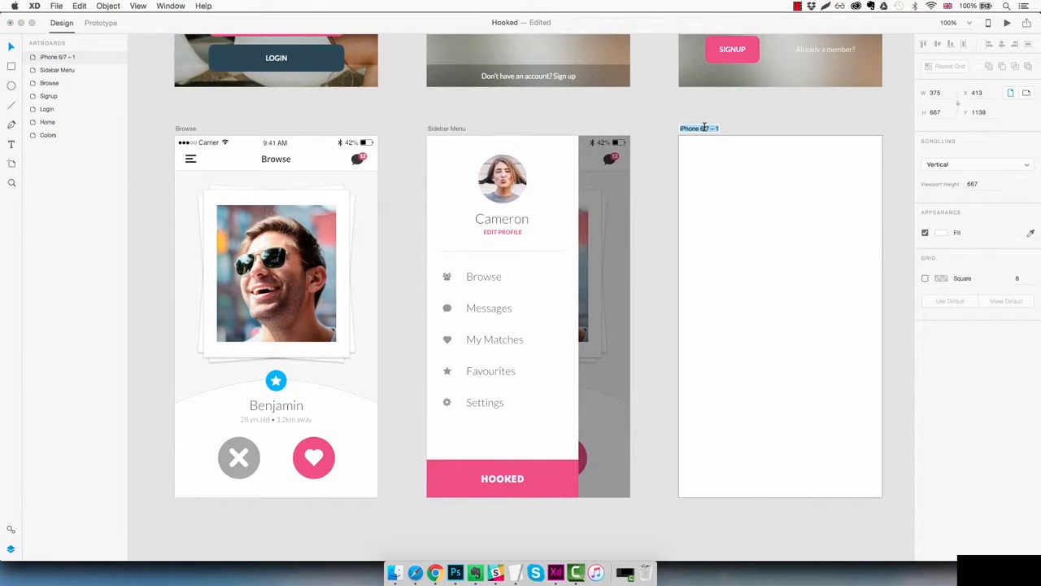
pyautogui.write('Inbox')
pyautogui.press('Return')
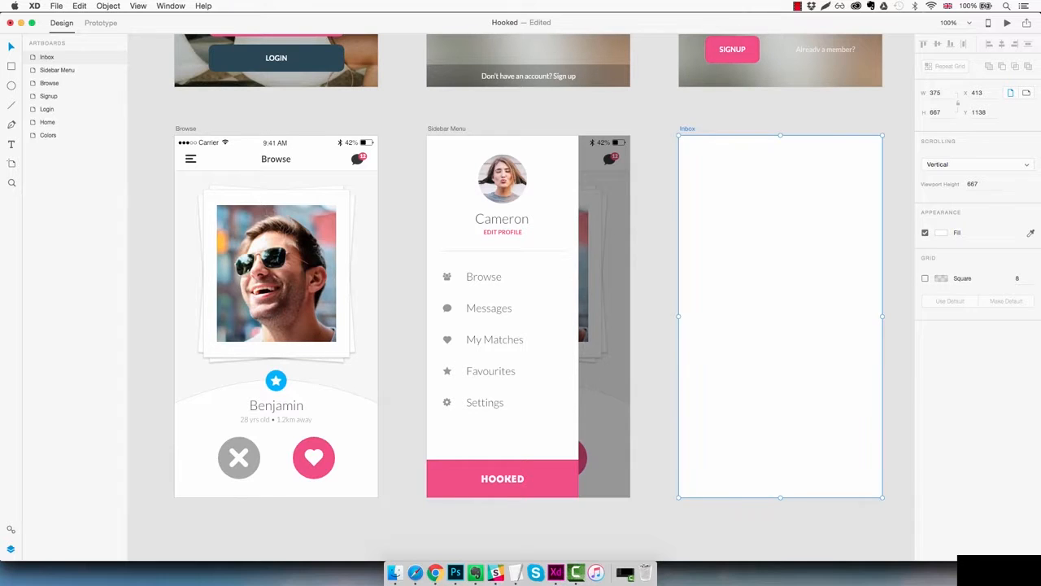
pyautogui.click(623, 122)
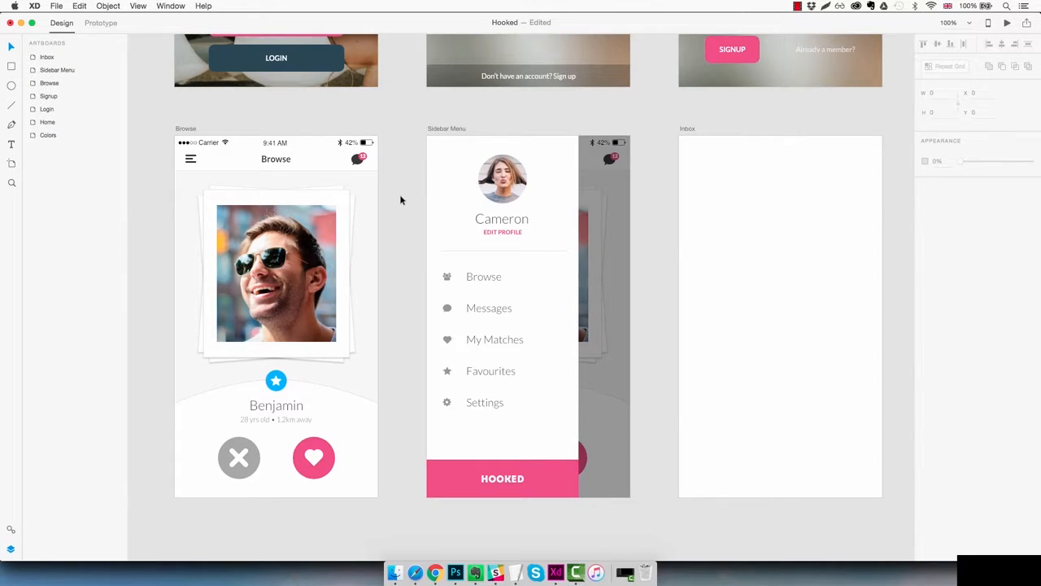
# Turn the Browse artboard's Header group into a symbol and place an instance of it at the top of the Inbox artboard
pyautogui.click(330, 167)
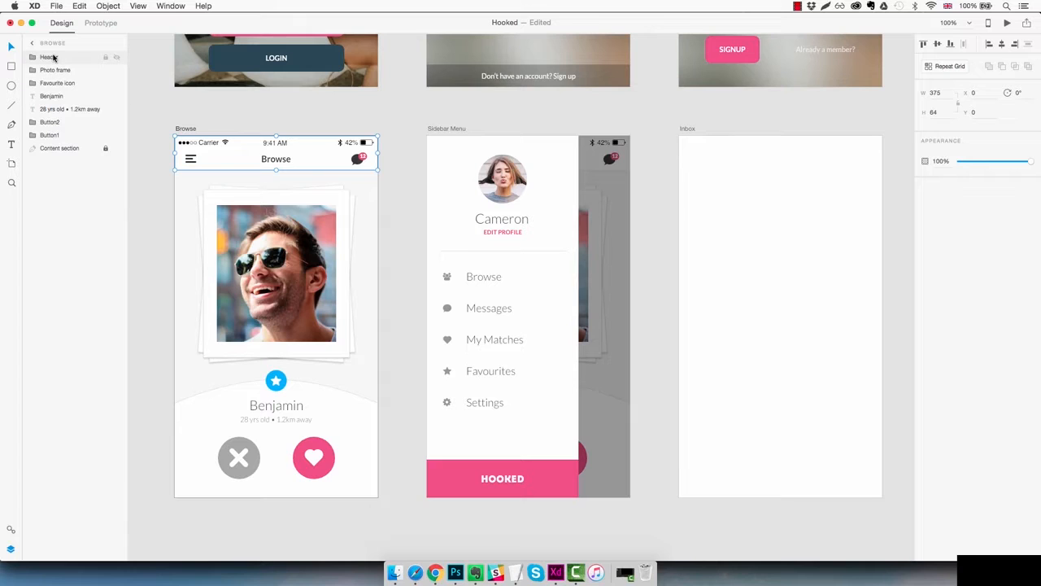
pyautogui.rightClick(317, 158)
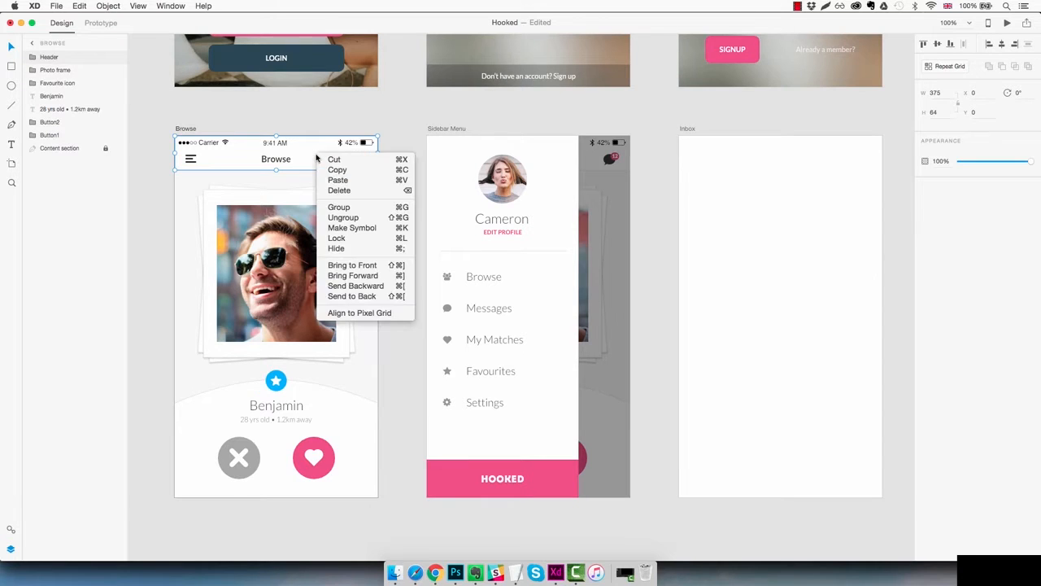
pyautogui.click(376, 229)
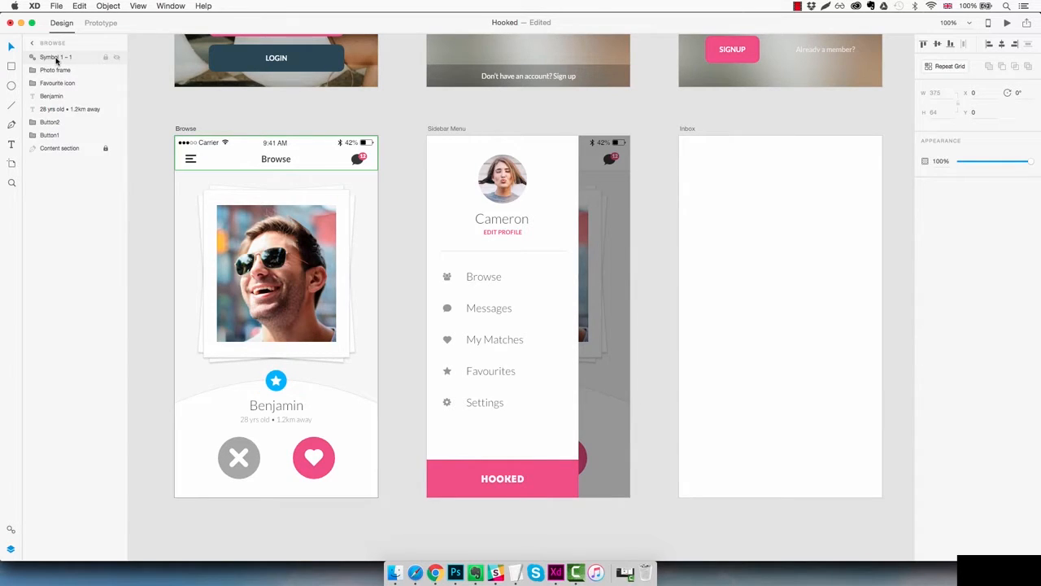
pyautogui.click(11, 529)
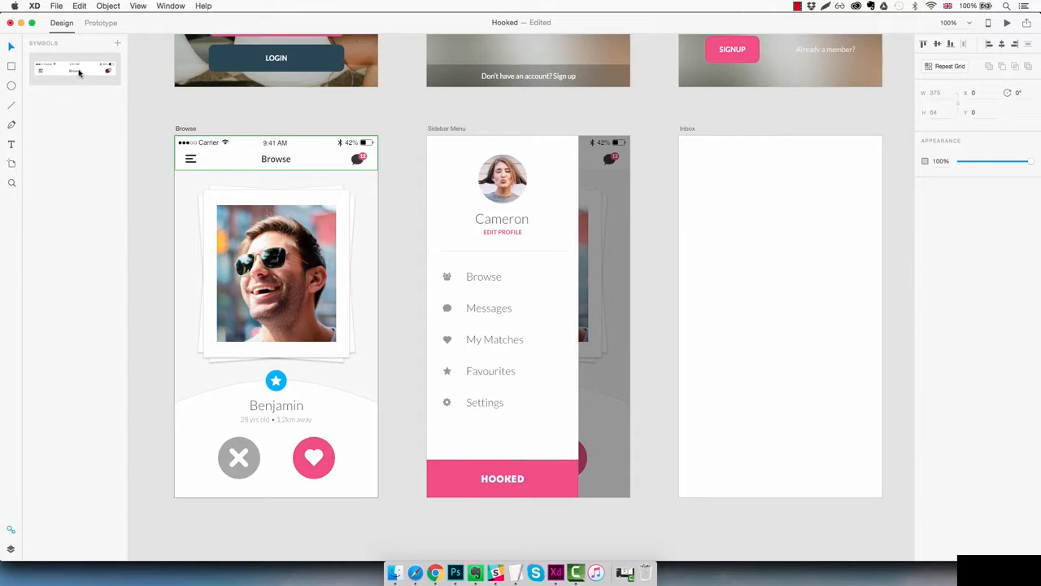
pyautogui.moveTo(79, 73); pyautogui.dragTo(820, 161)
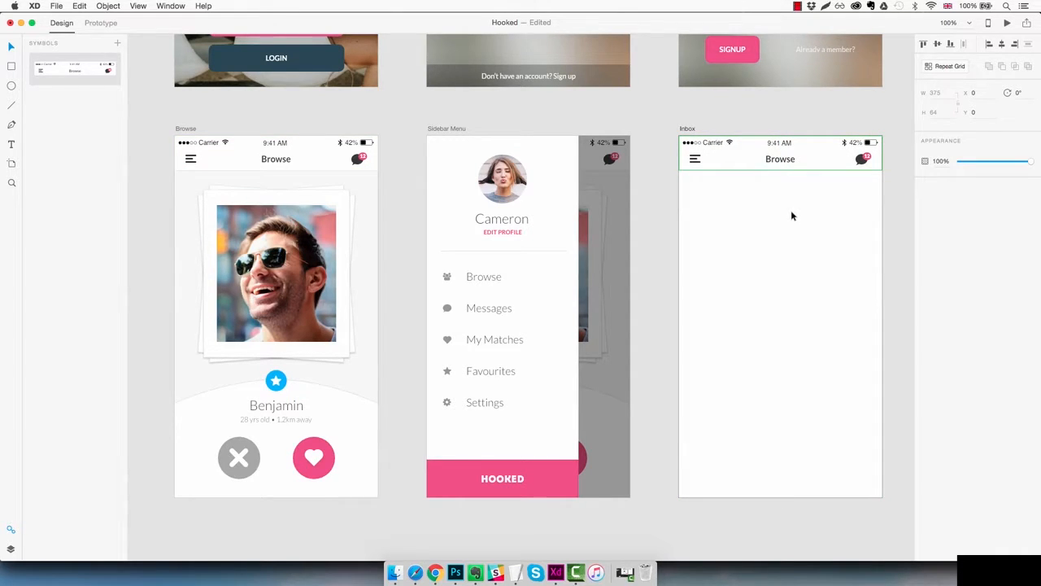
# Try moving the Browse title in the Inbox header symbol next to the hamburger icon, and undo the move
pyautogui.doubleClick(786, 161)
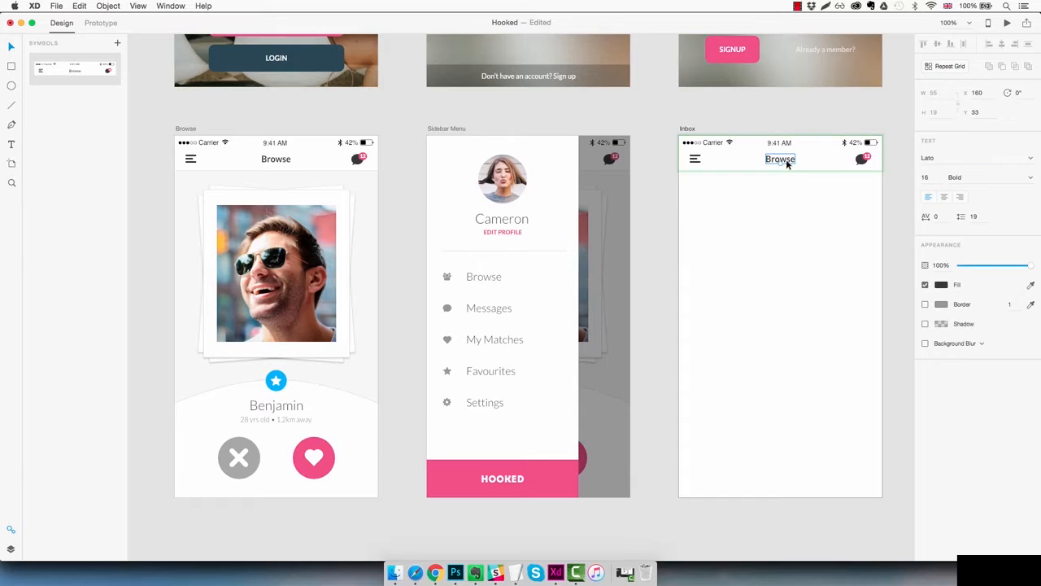
pyautogui.moveTo(791, 162); pyautogui.dragTo(734, 166)
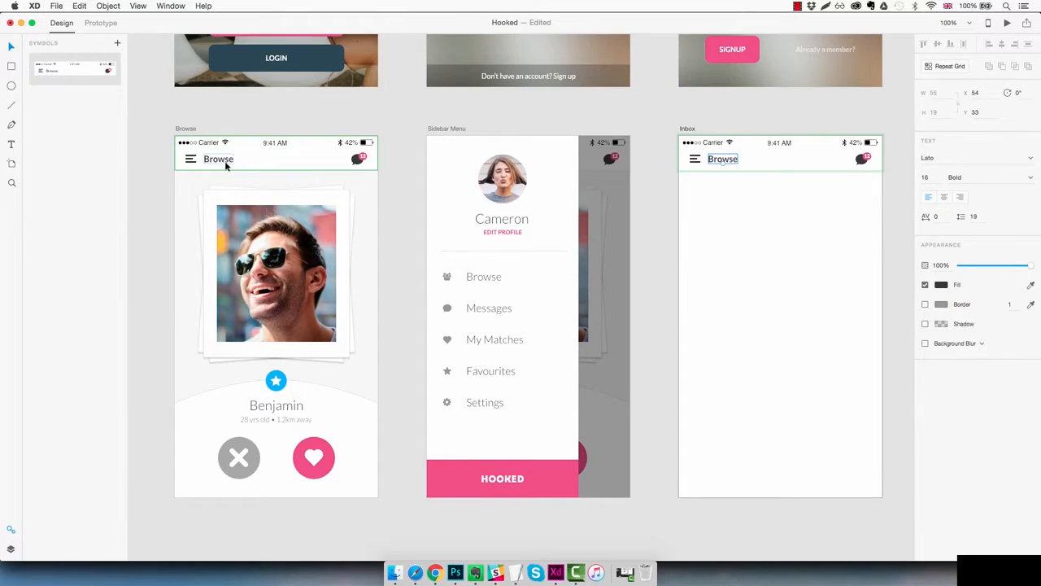
pyautogui.press('super+z')
# Shift the hamburger icon inside the Inbox header symbol 40 px towards the title, to X 60
pyautogui.click(694, 160)
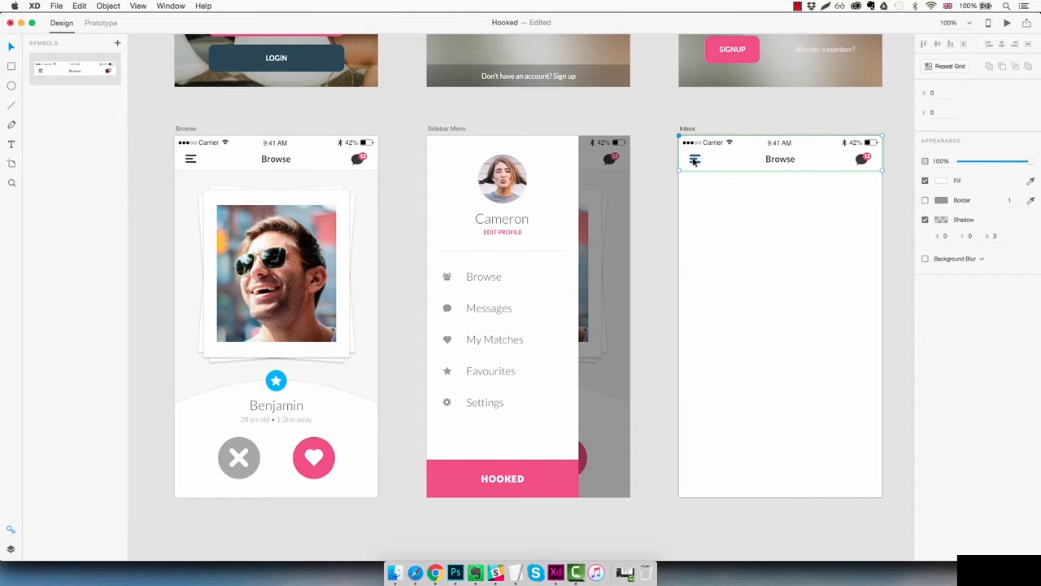
pyautogui.doubleClick(694, 160)
pyautogui.hotkey('shift', 'Right')
pyautogui.hotkey('shift', 'Right')
pyautogui.hotkey('shift', 'Right')
pyautogui.hotkey('shift', 'Right')
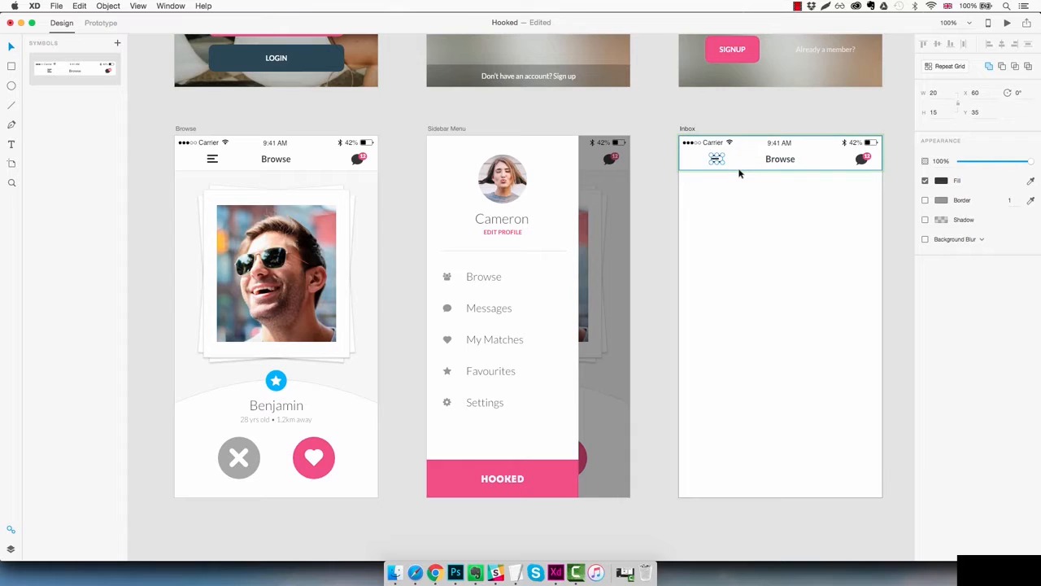
# Undo the hamburger icon's shift inside the header symbol and deselect the icon
pyautogui.press('super+z')
pyautogui.click(782, 217)
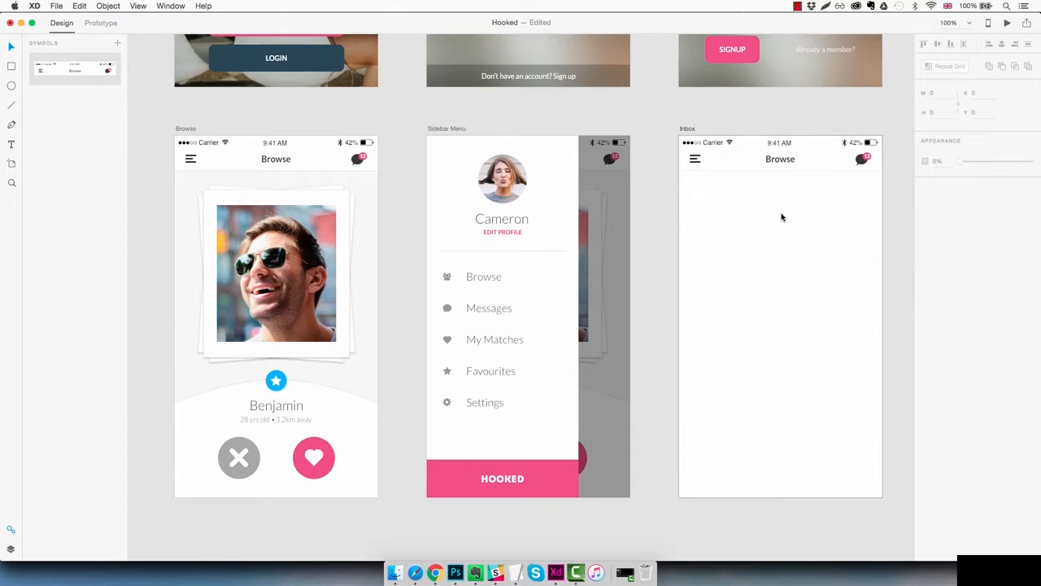
# Try retitling the Inbox artboard's header symbol from Browse to Inbox, and undo the text change
pyautogui.doubleClick(784, 160)
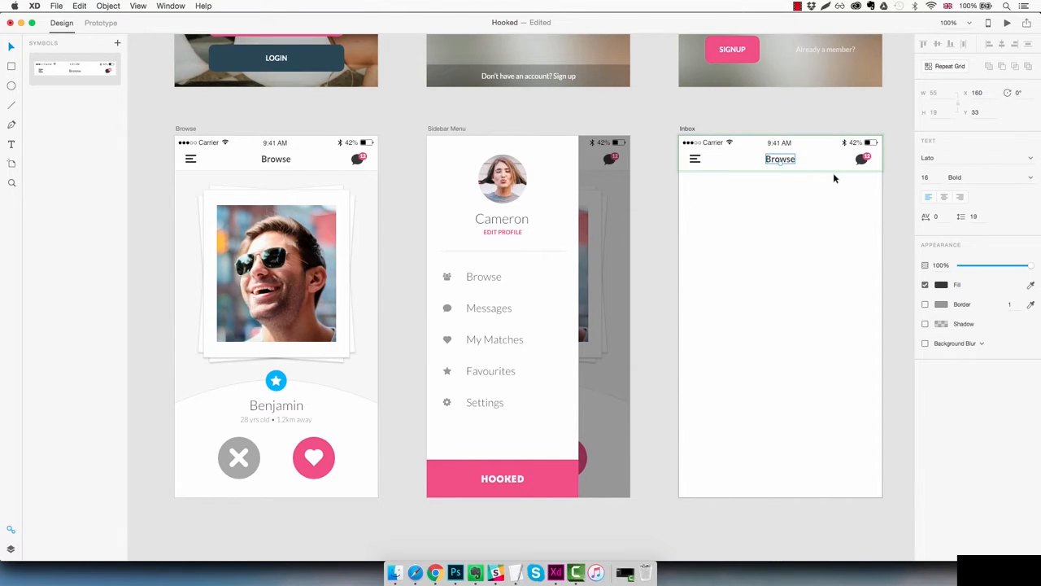
pyautogui.press('Return')
pyautogui.write('Inbox')
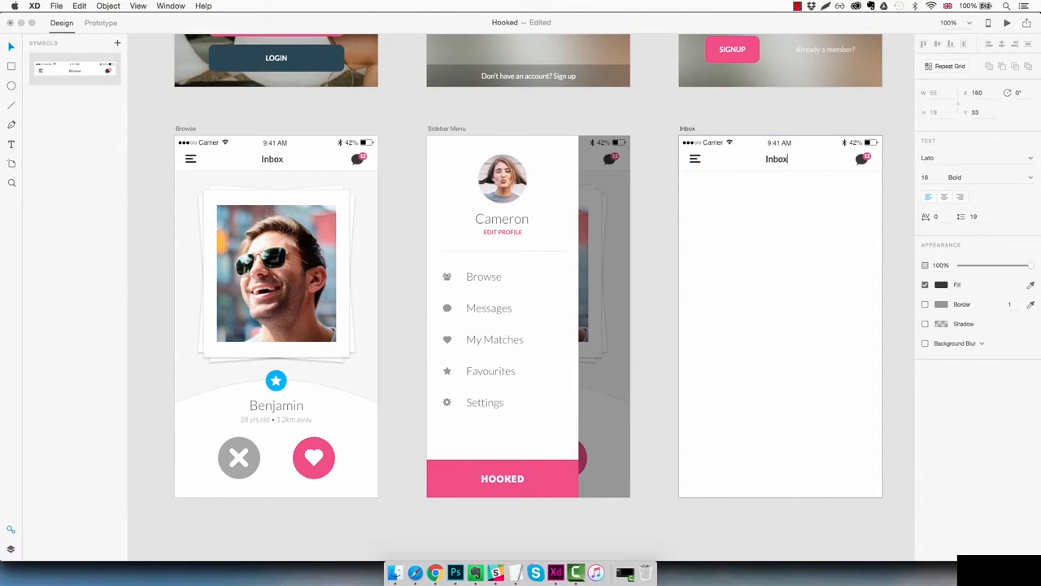
pyautogui.press('Escape')
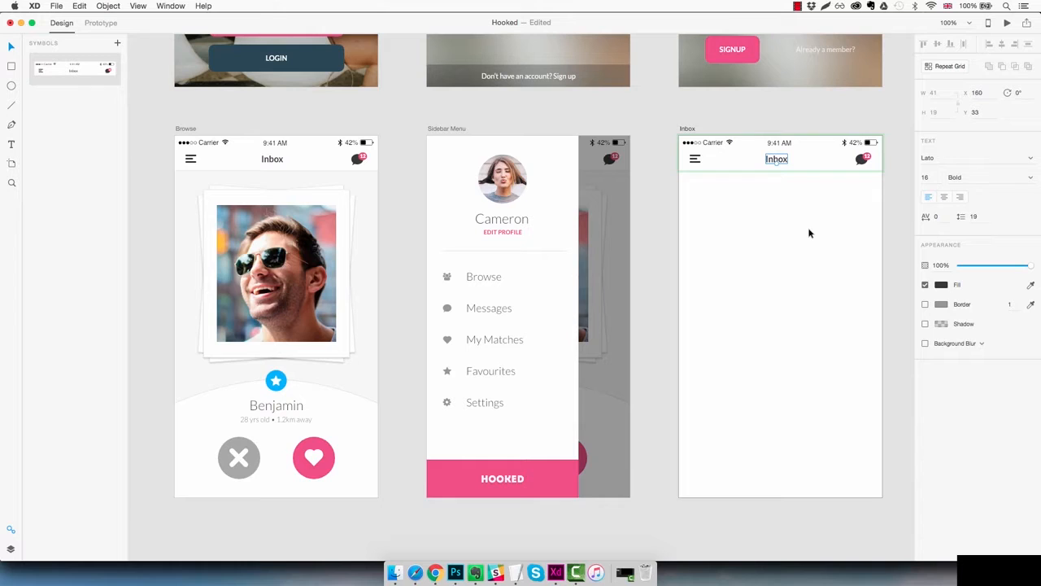
pyautogui.press('super+z')
# Ungroup the header symbol on the Inbox artboard and show its separate layers
pyautogui.click(817, 159)
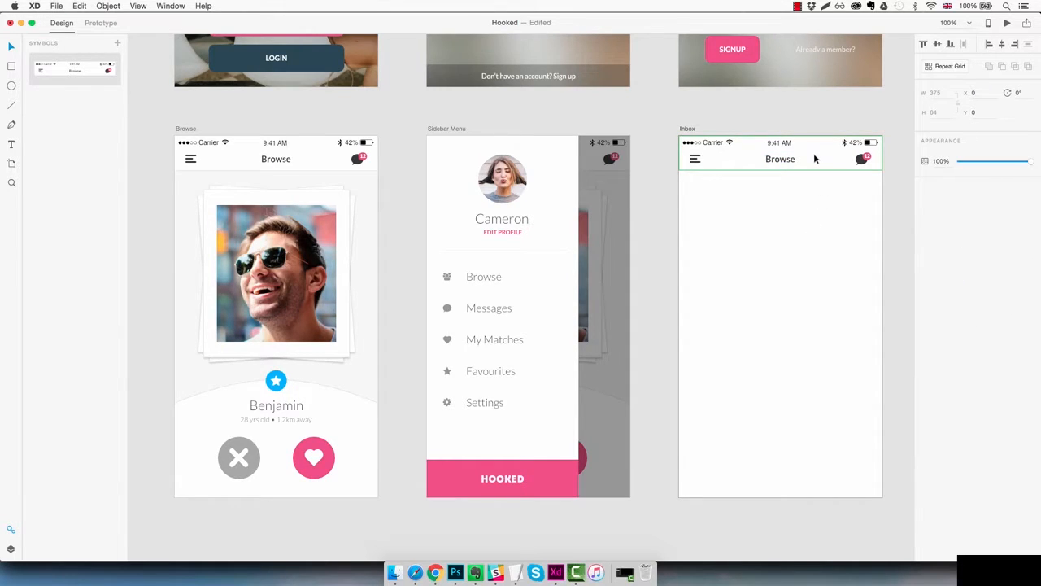
pyautogui.rightClick(816, 159)
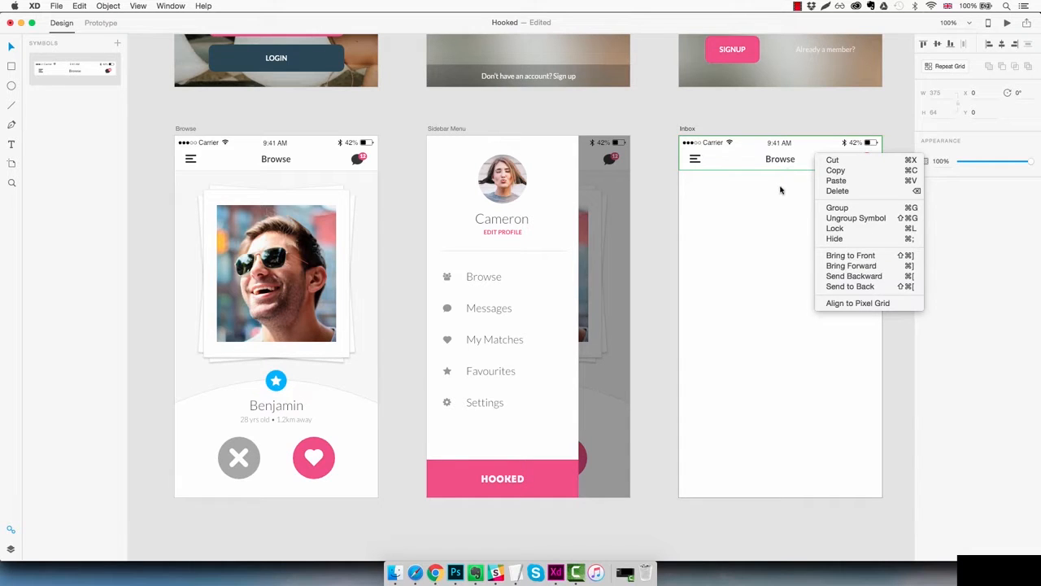
pyautogui.click(838, 218)
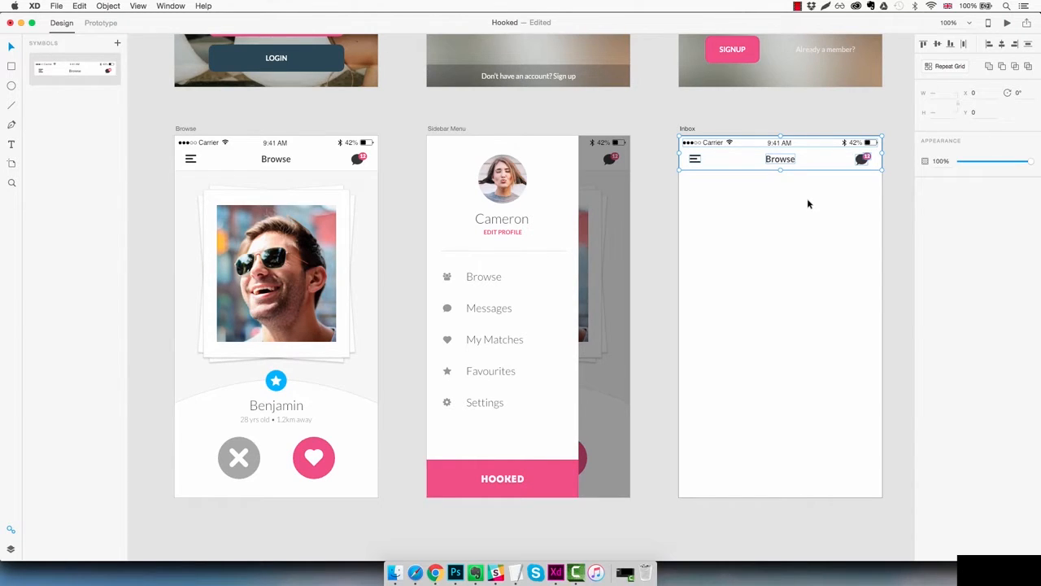
pyautogui.click(10, 551)
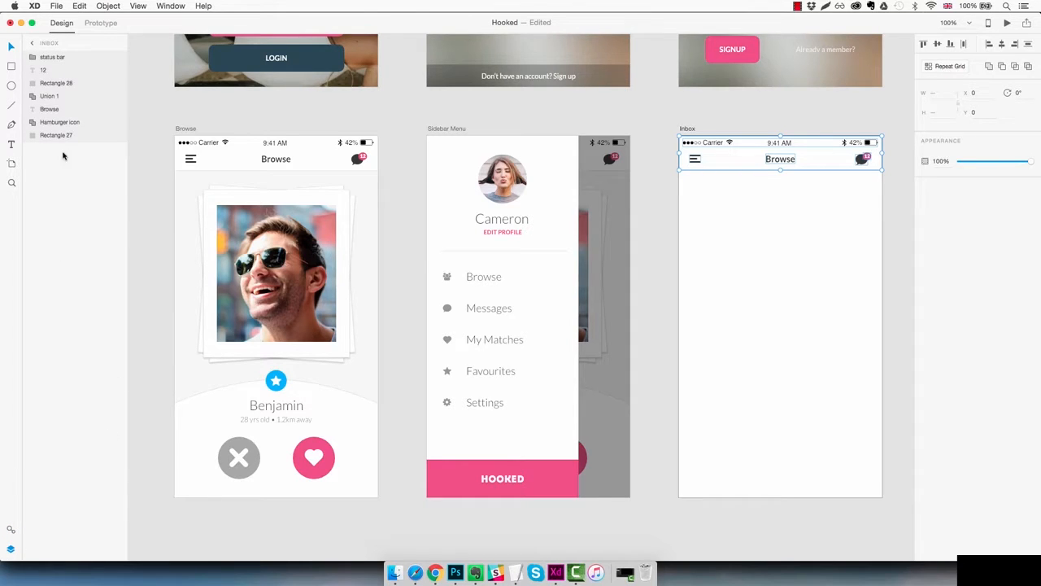
pyautogui.click(816, 227)
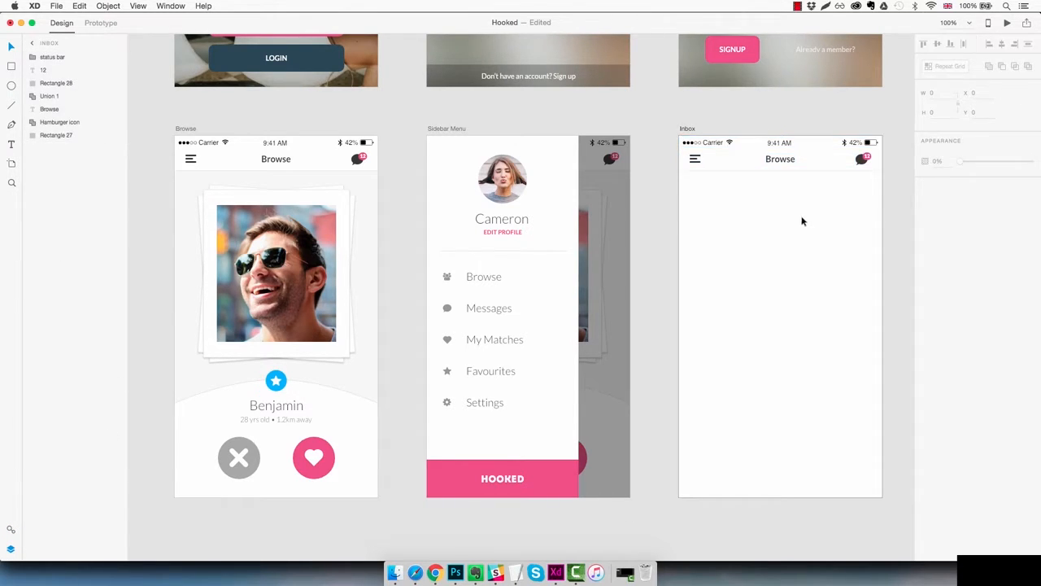
# Change the Inbox artboard's header title from Browse to Inbox and recentre it in the header at X 167
pyautogui.click(786, 162)
pyautogui.doubleClick(796, 169)
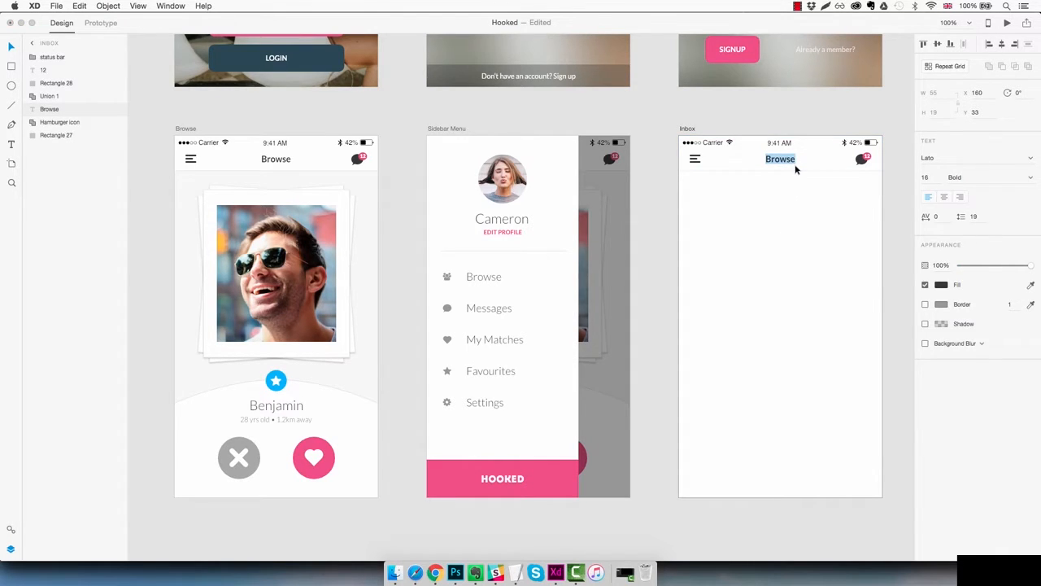
pyautogui.write('Inbox')
pyautogui.press('Escape')
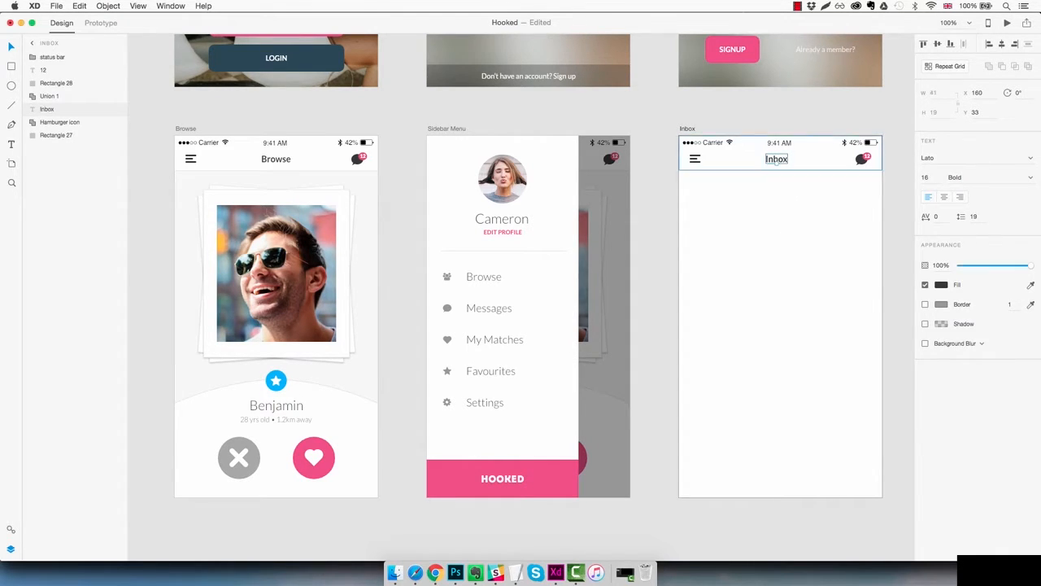
pyautogui.moveTo(778, 159); pyautogui.dragTo(783, 159)
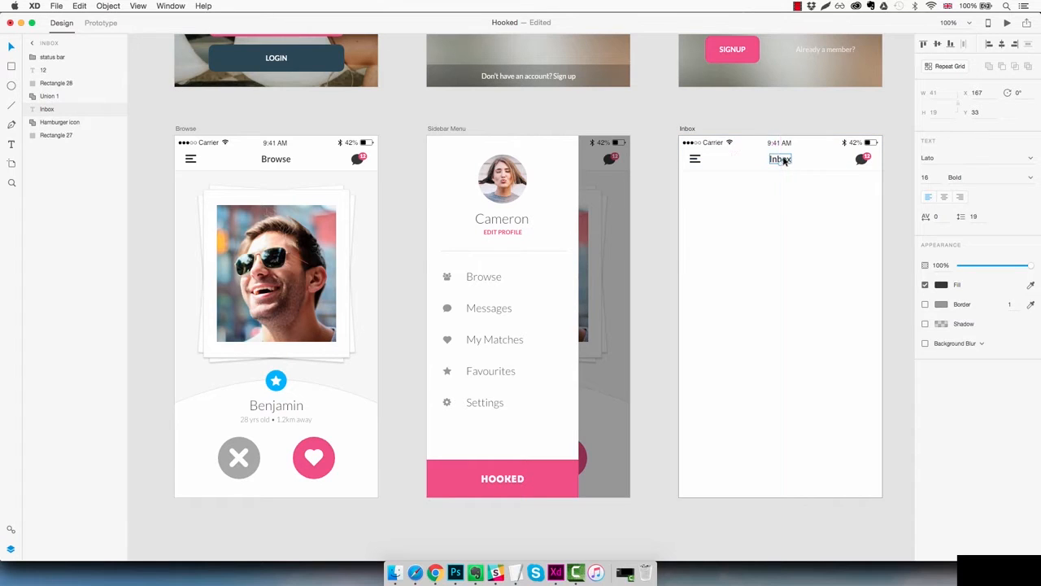
pyautogui.click(802, 214)
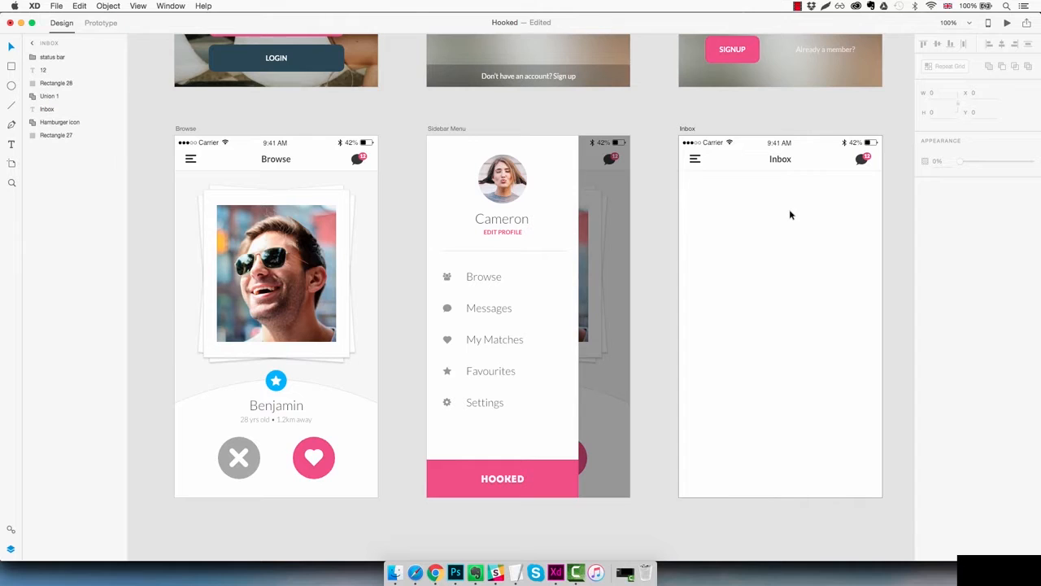
# Group all the header elements on the Inbox artboard and name the group Header
pyautogui.click(63, 136)
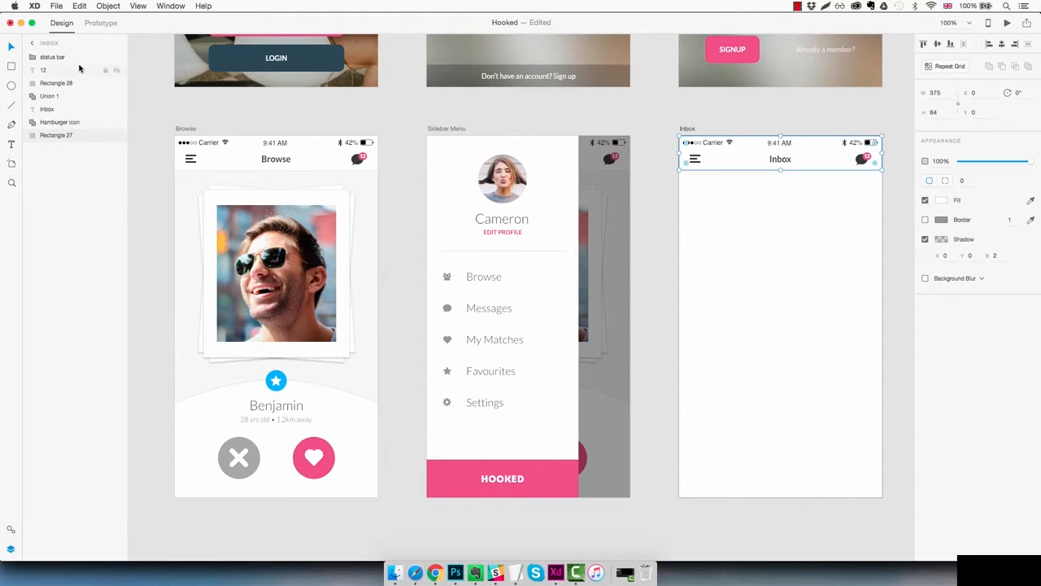
pyautogui.press('super+g')
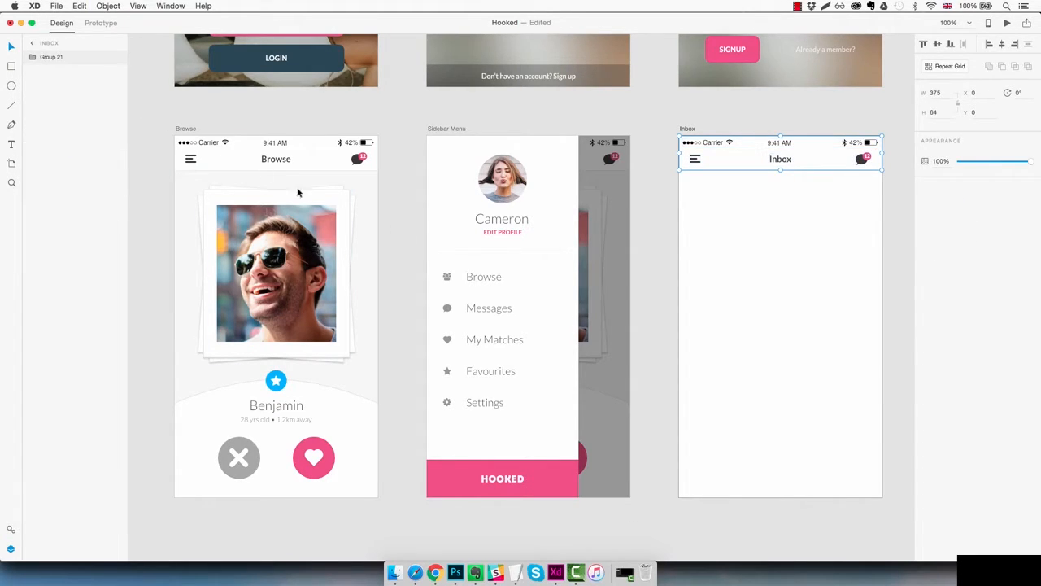
pyautogui.doubleClick(53, 58)
pyautogui.write('Header')
pyautogui.press('Return')
pyautogui.click(761, 220)
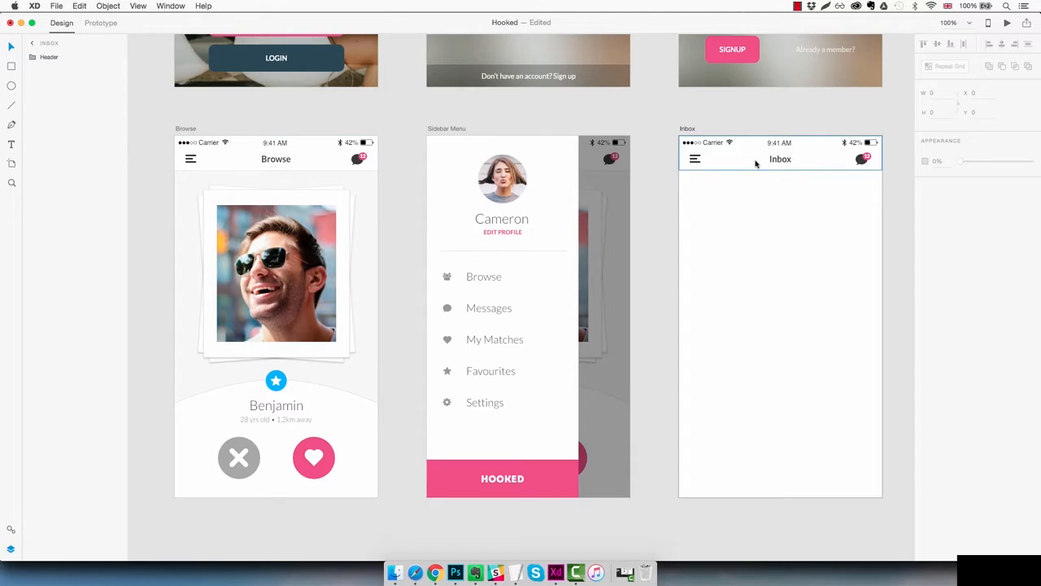
# Fill the Inbox artboard with the light grey sampled from the Browse artboard's background
pyautogui.click(808, 258)
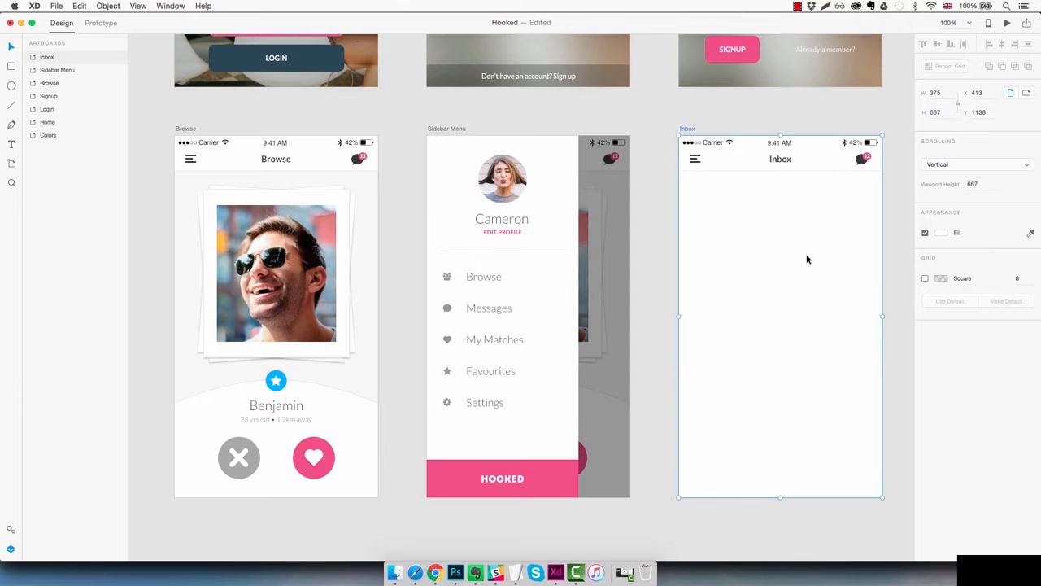
pyautogui.click(941, 234)
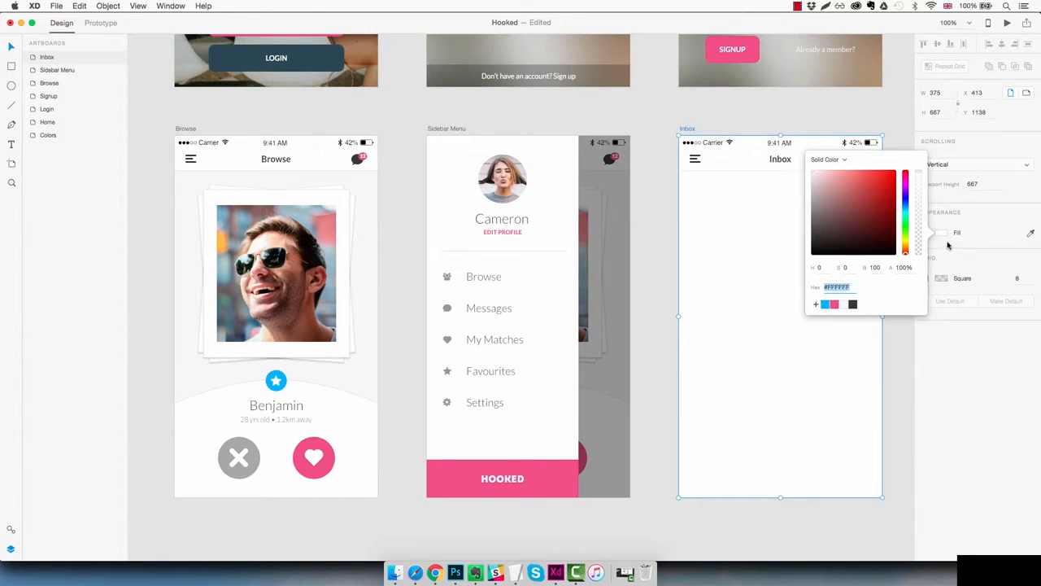
pyautogui.click(1031, 235)
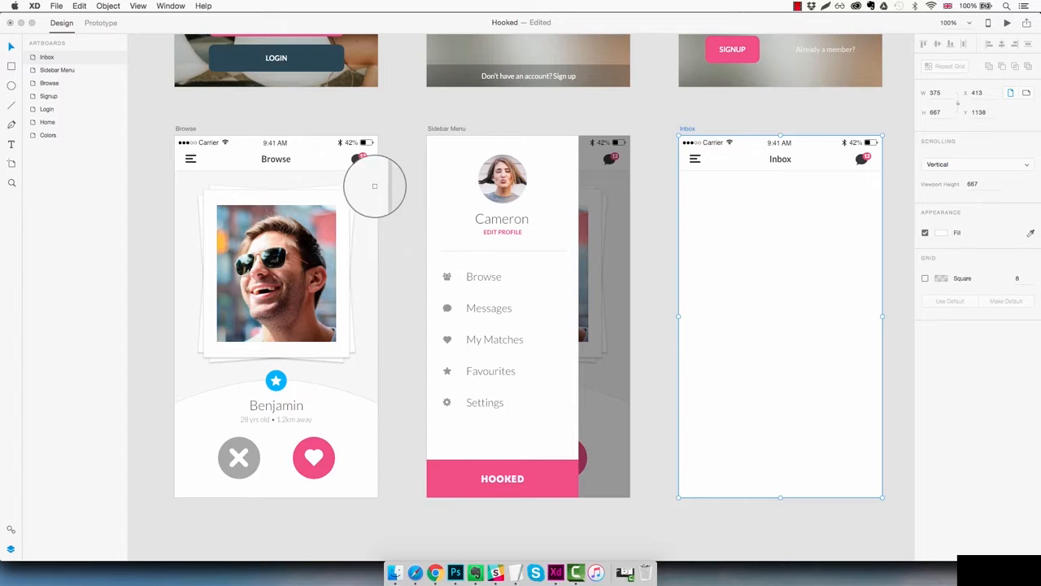
pyautogui.click(373, 188)
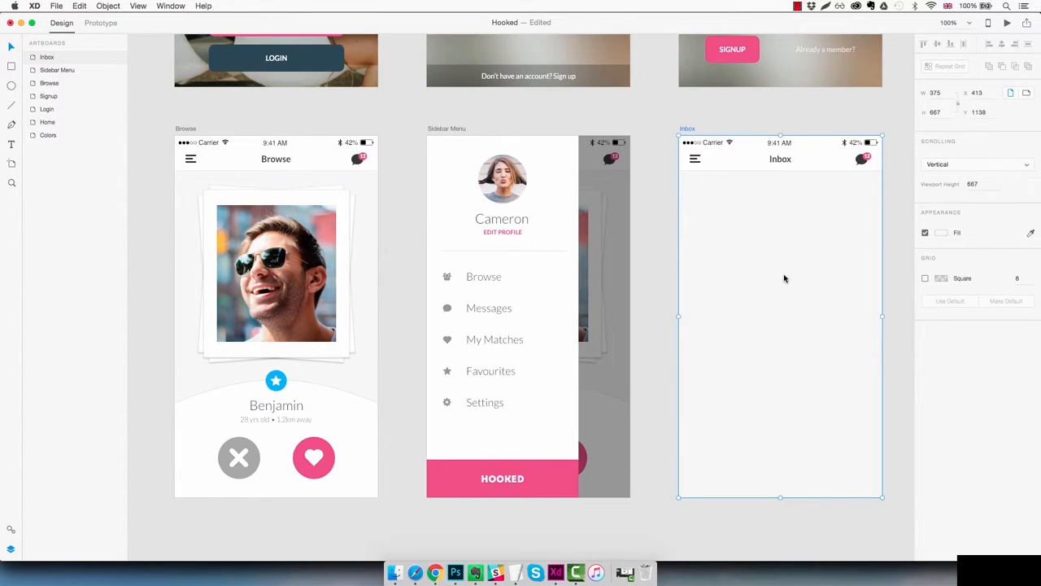
# Draw a rectangle about 399 by 578 px across the Inbox content area and align its upper edge with the header's lower edge at Y 64
pyautogui.press('r')
pyautogui.moveTo(675, 189)
pyautogui.mouseDown()
pyautogui.moveTo(786, 262)
pyautogui.moveTo(851, 333)
pyautogui.moveTo(888, 421)
pyautogui.moveTo(888, 504)
pyautogui.mouseUp()
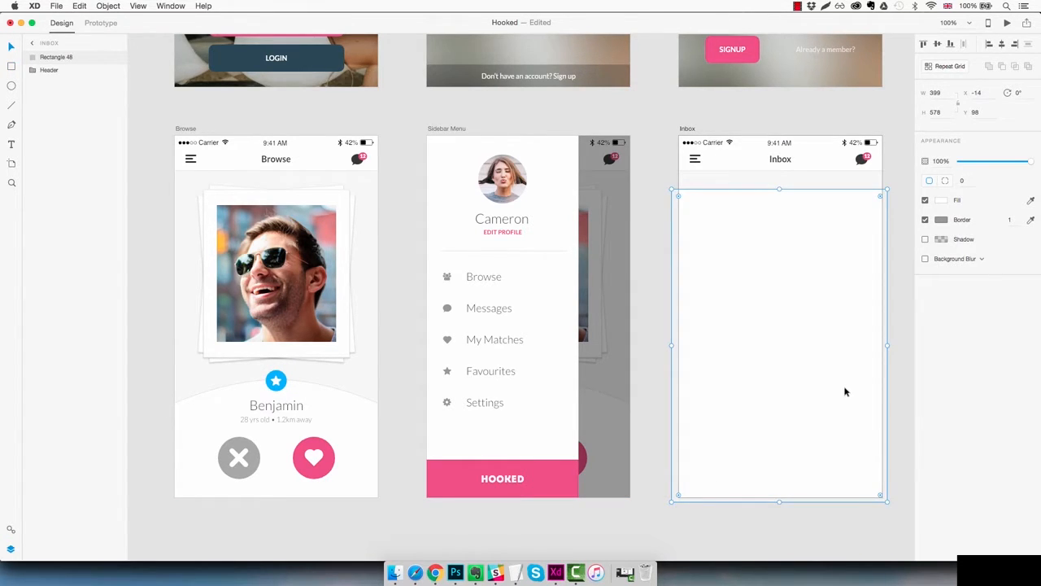
pyautogui.hotkey('shift', 'Up')
pyautogui.hotkey('shift', 'Up')
pyautogui.hotkey('shift', 'Up')
pyautogui.press('Up')
pyautogui.press('Up')
pyautogui.press('Up')
pyautogui.press('Up')
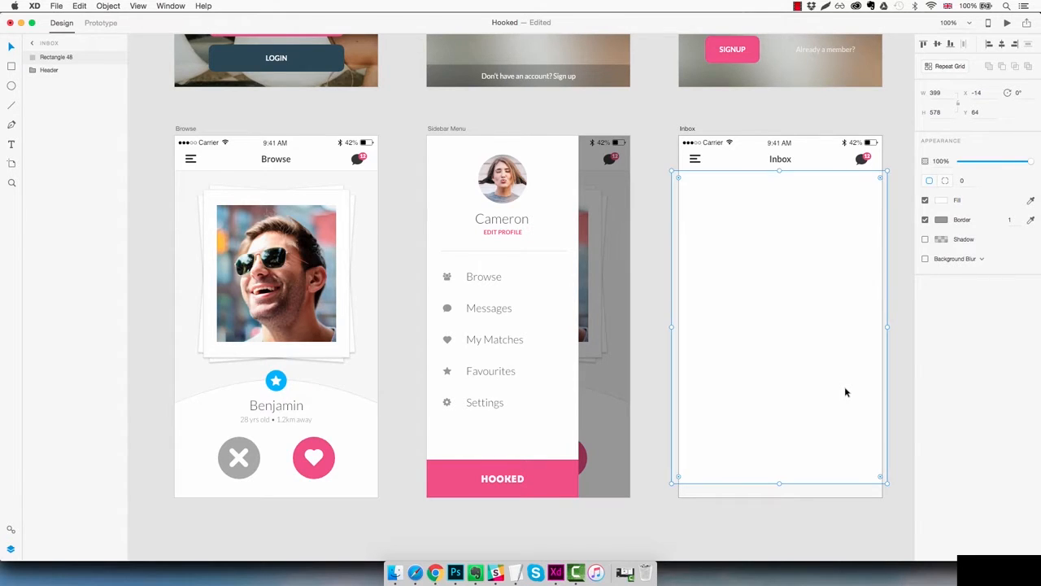
# Move the white rectangle down to Y 112, leaving a grey strip between it and the Inbox header
pyautogui.hotkey('shift', 'Down')
pyautogui.hotkey('shift', 'Down')
pyautogui.hotkey('shift', 'Down')
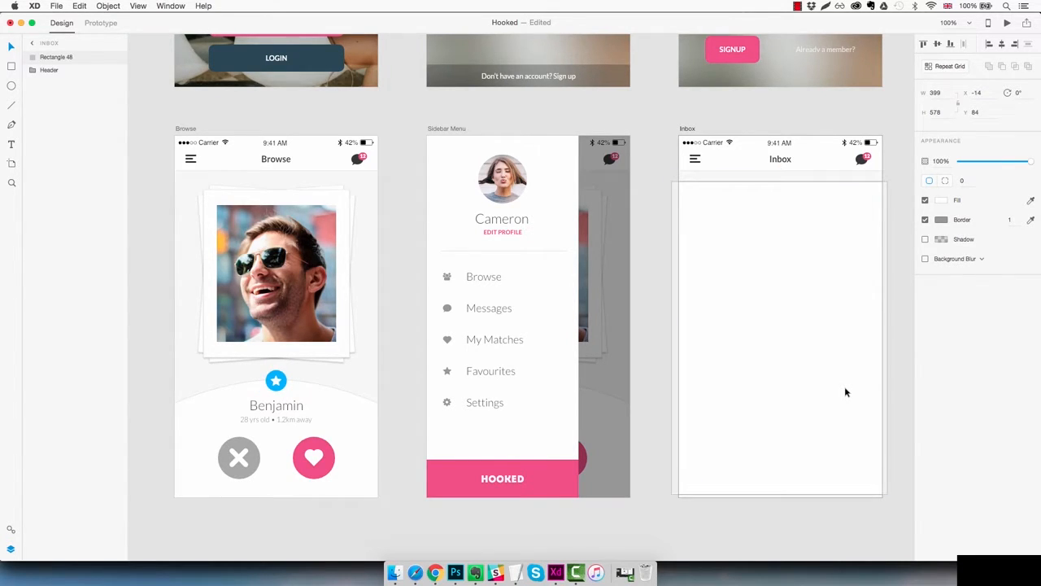
pyautogui.hotkey('shift', 'Down')
pyautogui.hotkey('shift', 'Down')
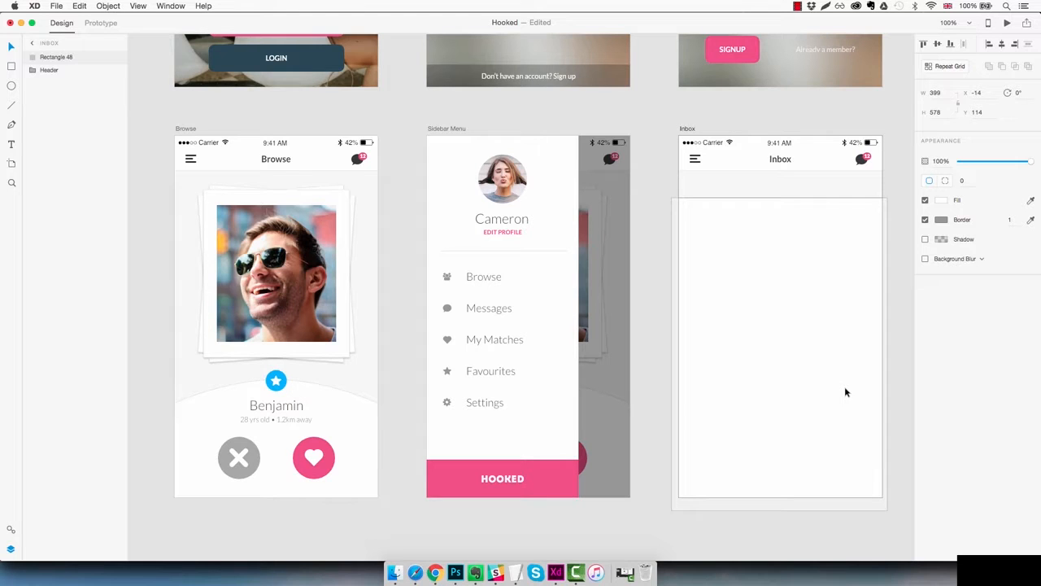
pyautogui.press('Up')
pyautogui.press('Up')
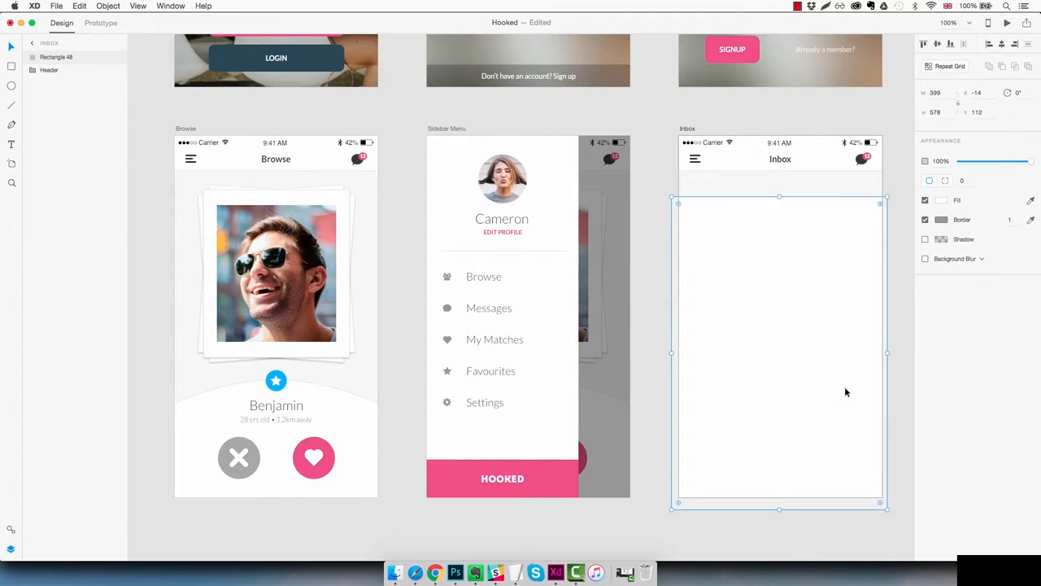
# Match the white rectangle's border to the light grey divider line of the Sidebar Menu, and lock the rectangle
pyautogui.click(1031, 221)
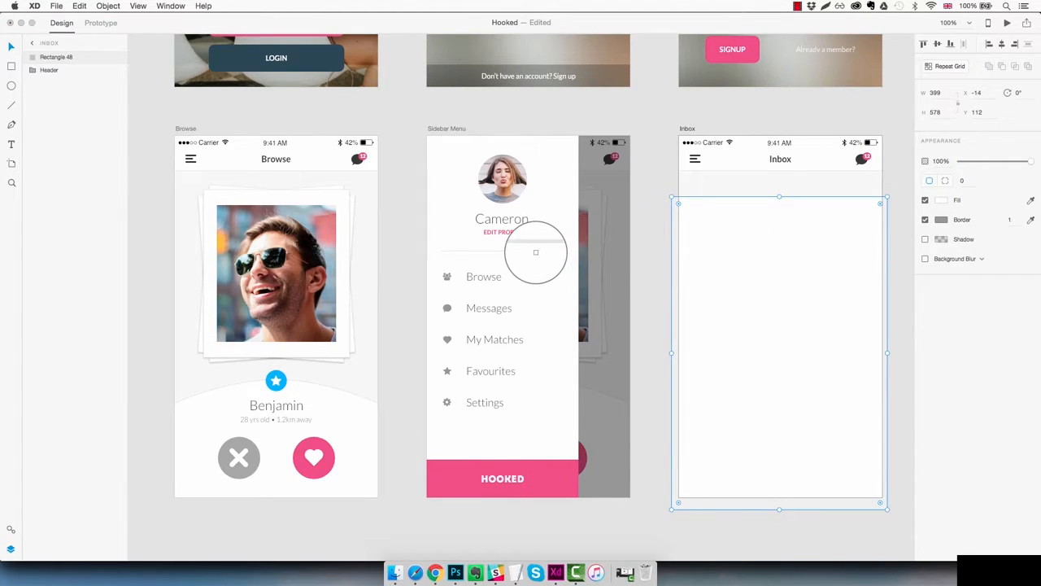
pyautogui.click(533, 250)
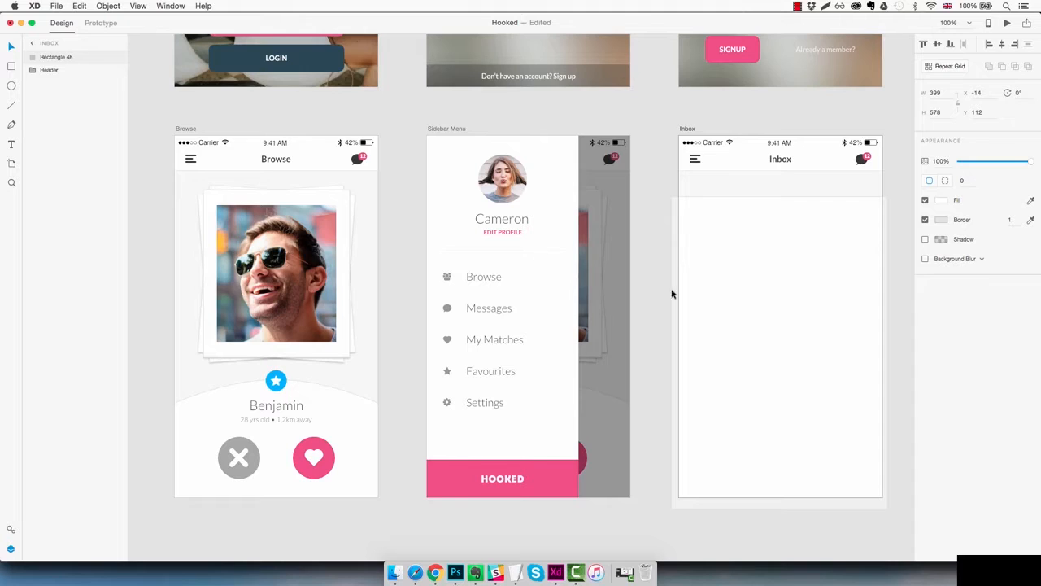
pyautogui.click(900, 198)
pyautogui.click(900, 198)
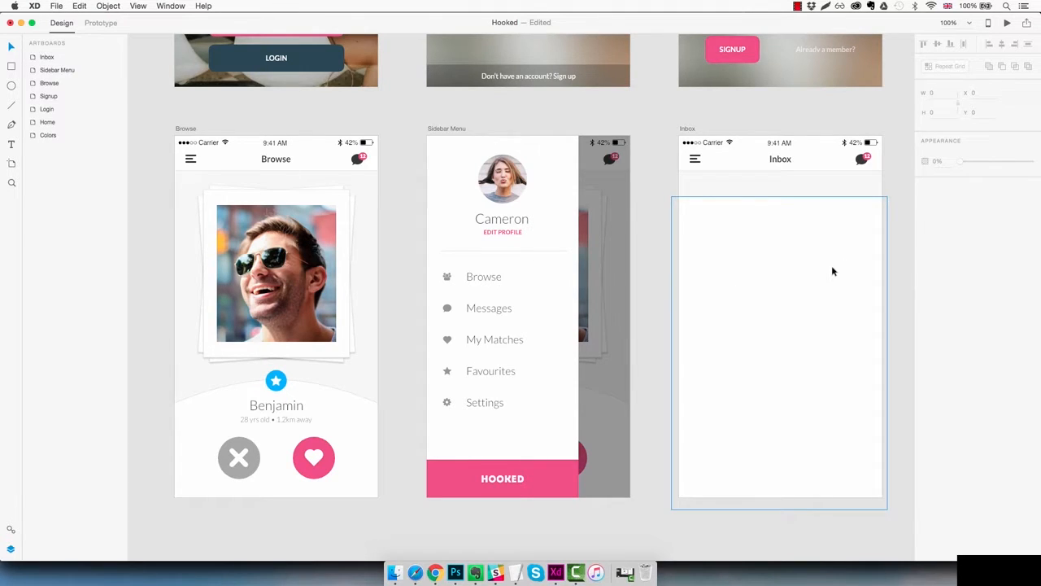
pyautogui.click(832, 267)
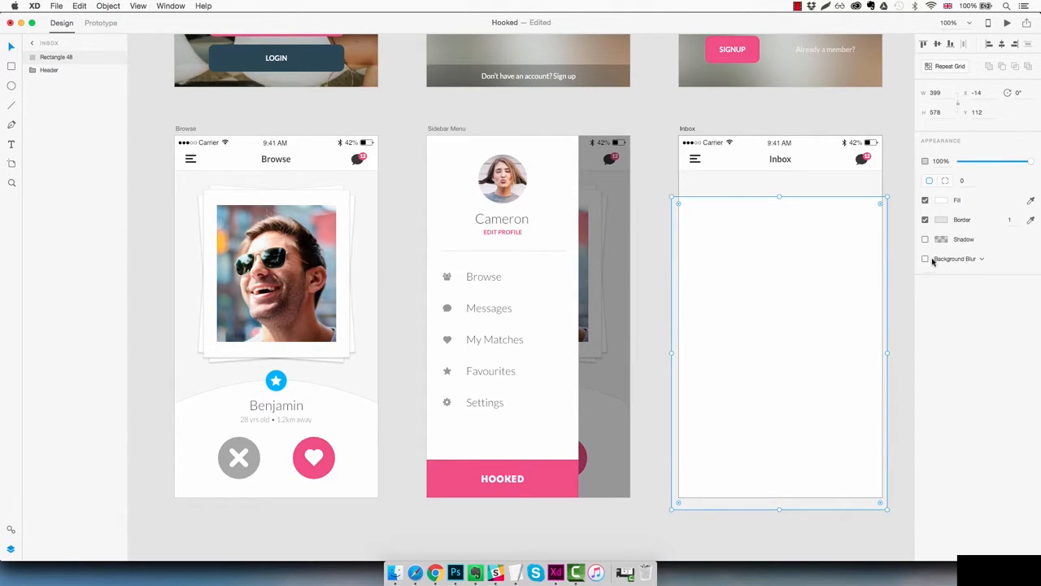
pyautogui.click(905, 242)
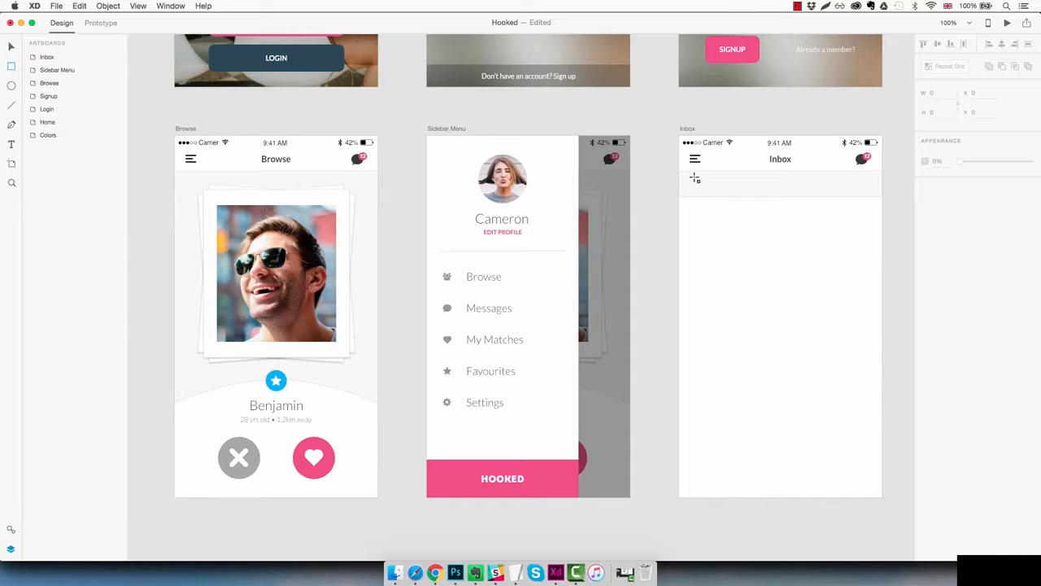
# Draw a rectangle about 325 by 27 px in the grey strip below the Inbox header, with a corner radius of 10
pyautogui.moveTo(693, 177); pyautogui.dragTo(869, 192)
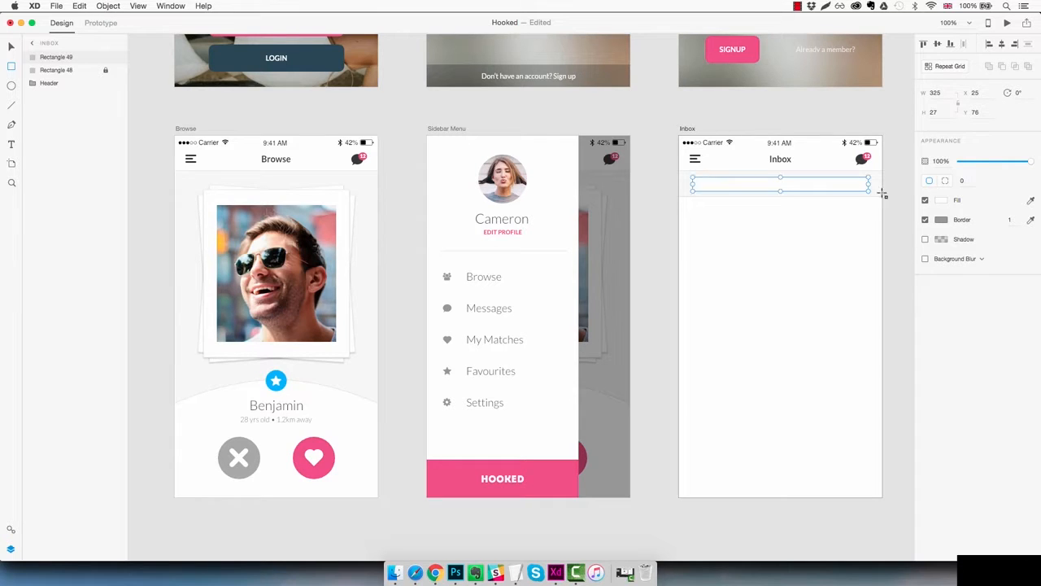
pyautogui.write('3')
pyautogui.press('Return')
# Set the rounded rectangle's width to 336 px and increase its height slightly
pyautogui.click(947, 93)
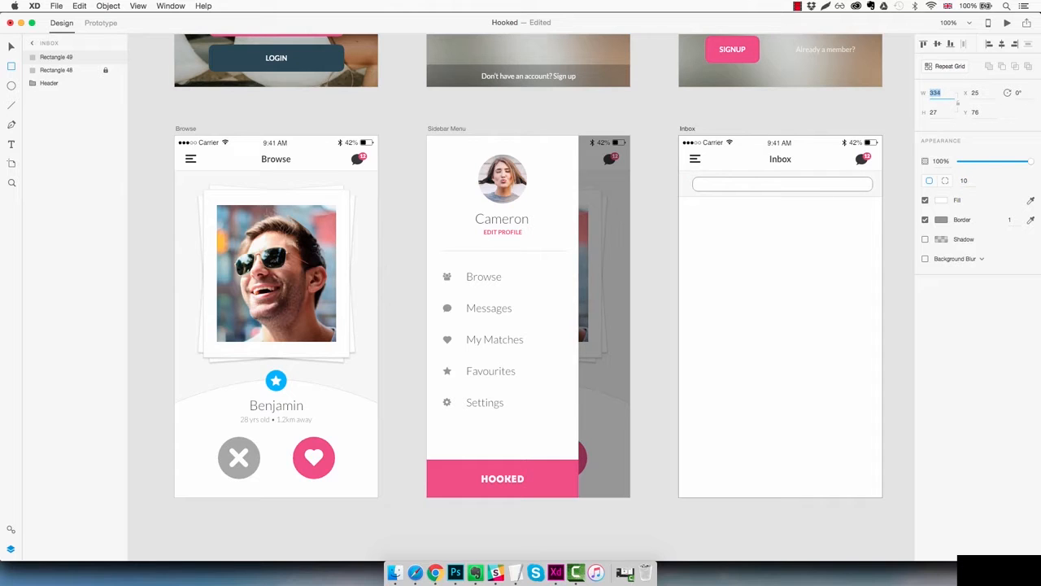
pyautogui.press('Up')
pyautogui.click(944, 112)
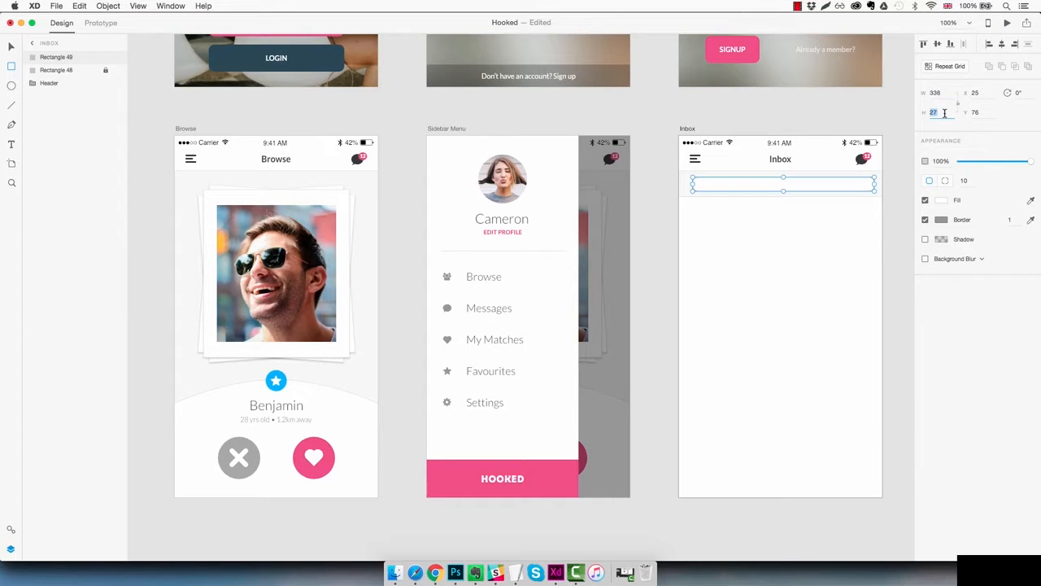
pyautogui.press('Up')
pyautogui.press('Escape')
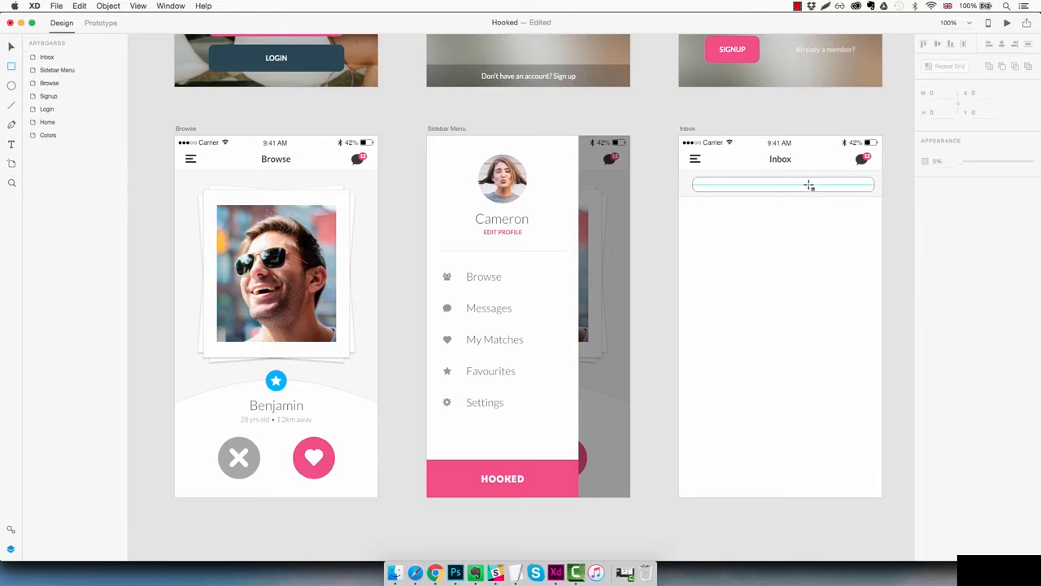
pyautogui.press('z')
pyautogui.click(804, 182)
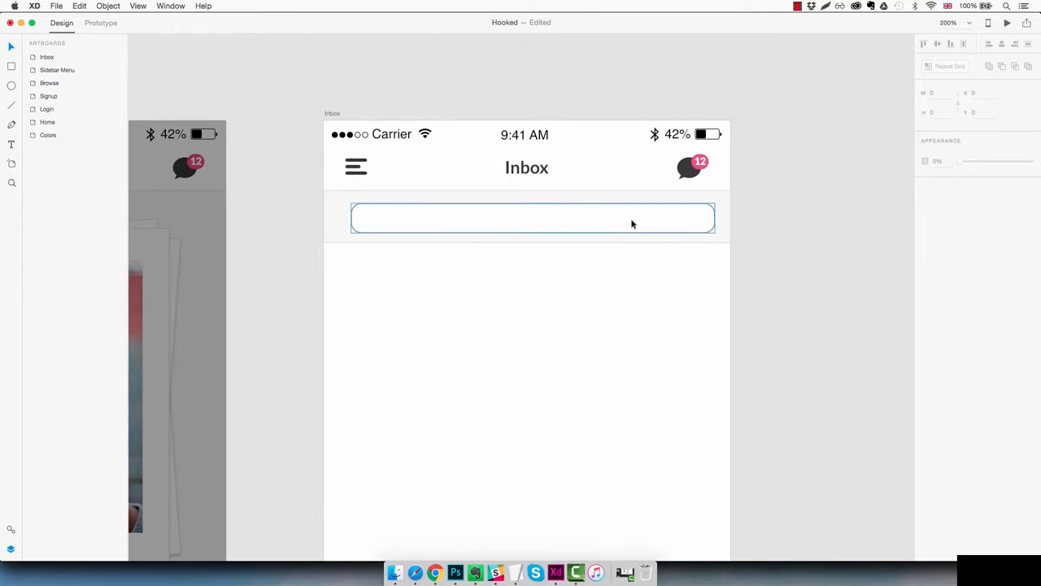
# Centre the rounded rectangle in the grey strip at X 20, Y 75, and match its border to the light grey divider line
pyautogui.click(626, 223)
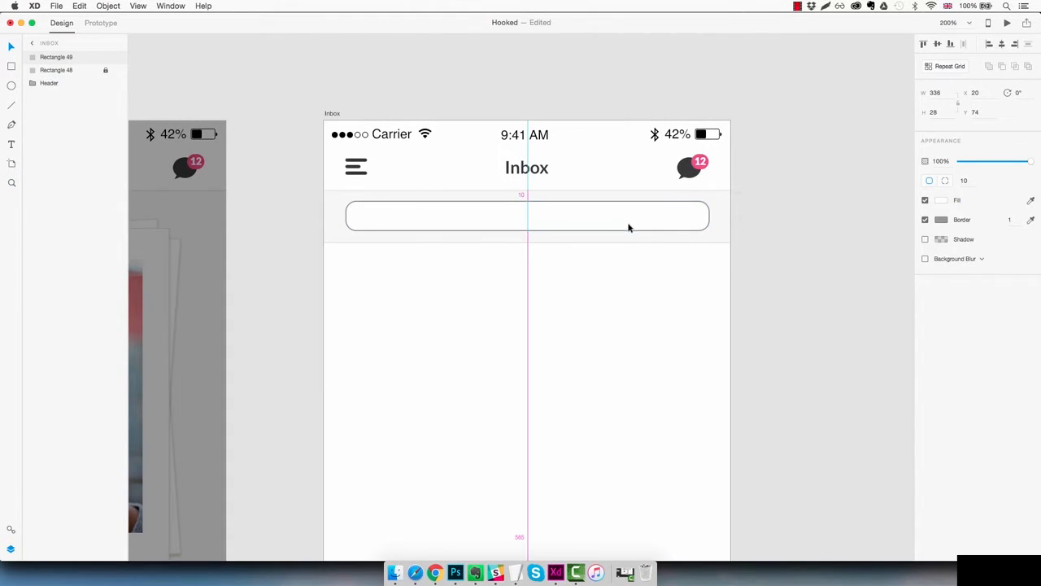
pyautogui.press('Up')
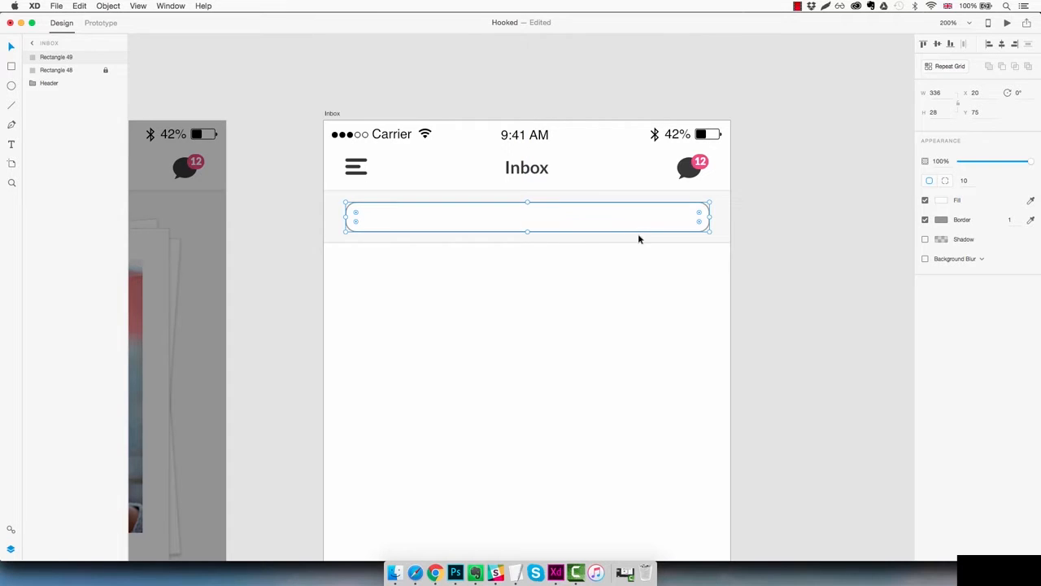
pyautogui.click(1031, 219)
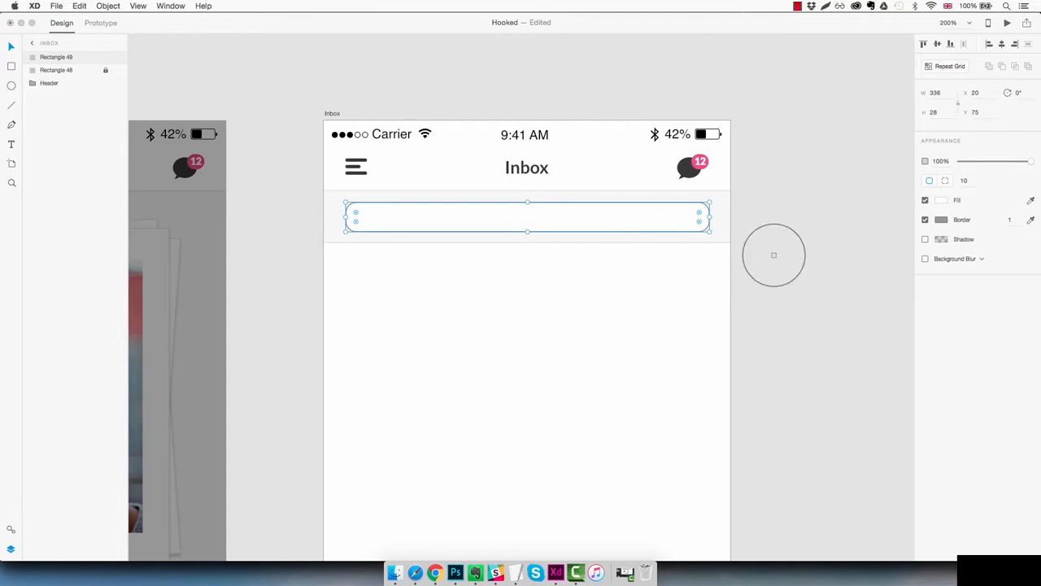
pyautogui.click(684, 242)
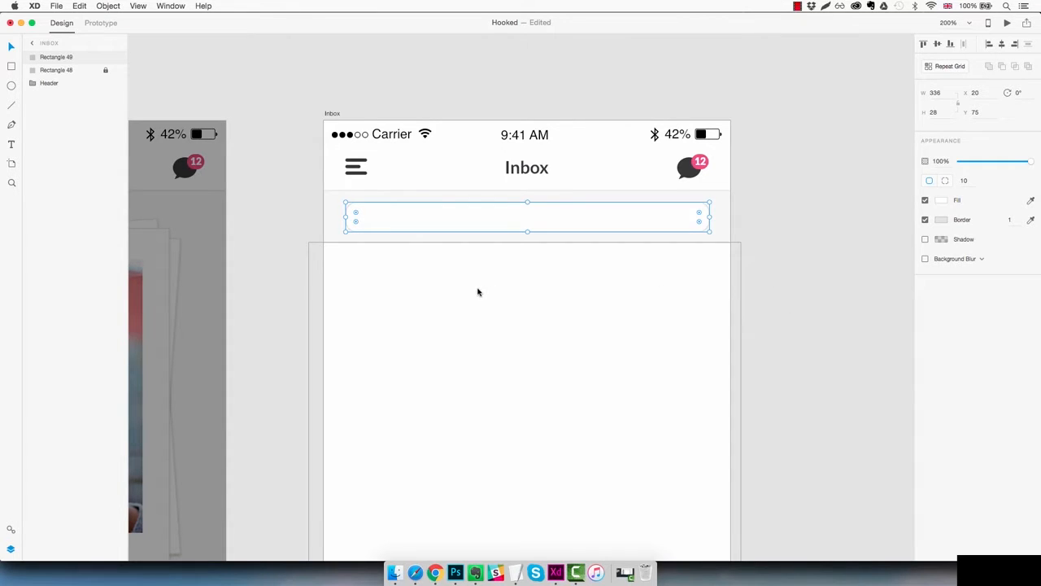
# Add the text "Search messages" in the white area below the search strip
pyautogui.press('t')
pyautogui.click(512, 289)
pyautogui.write('S')
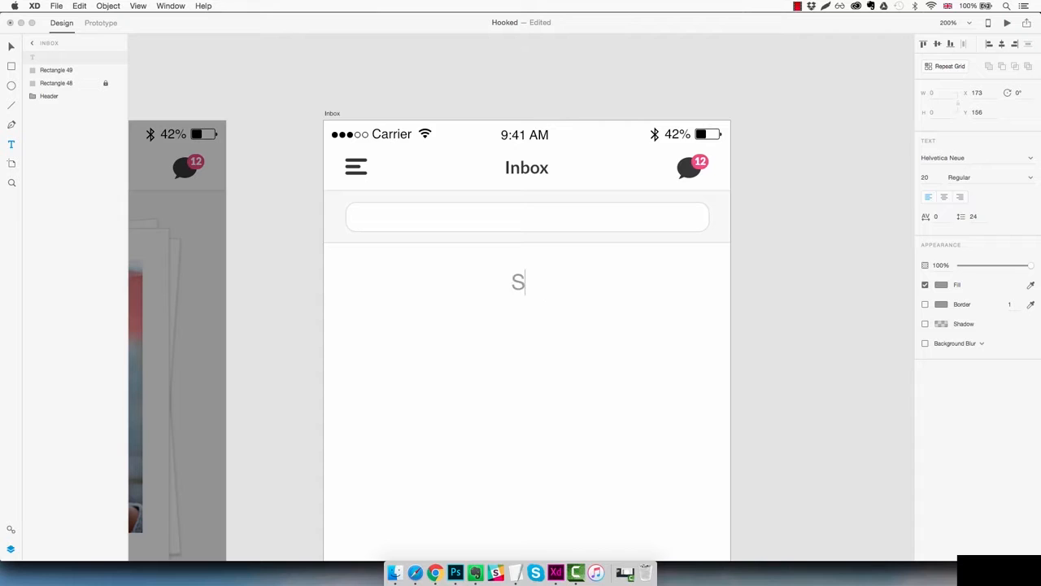
pyautogui.write('earch messages')
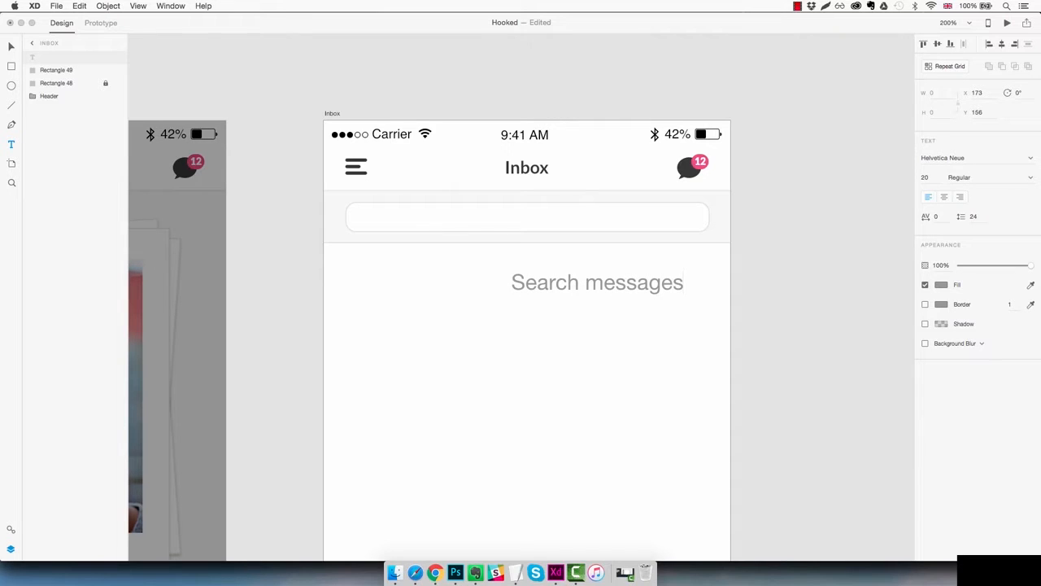
pyautogui.press('Escape')
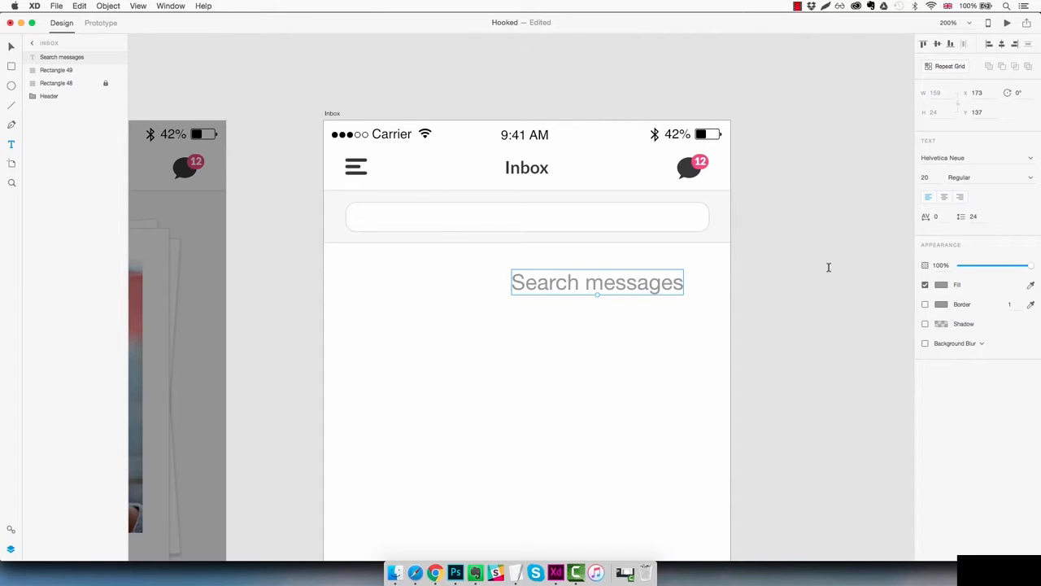
# Set the "Search messages" text to the Lato font at size 12
pyautogui.click(989, 158)
pyautogui.write('Lato')
pyautogui.press('Return')
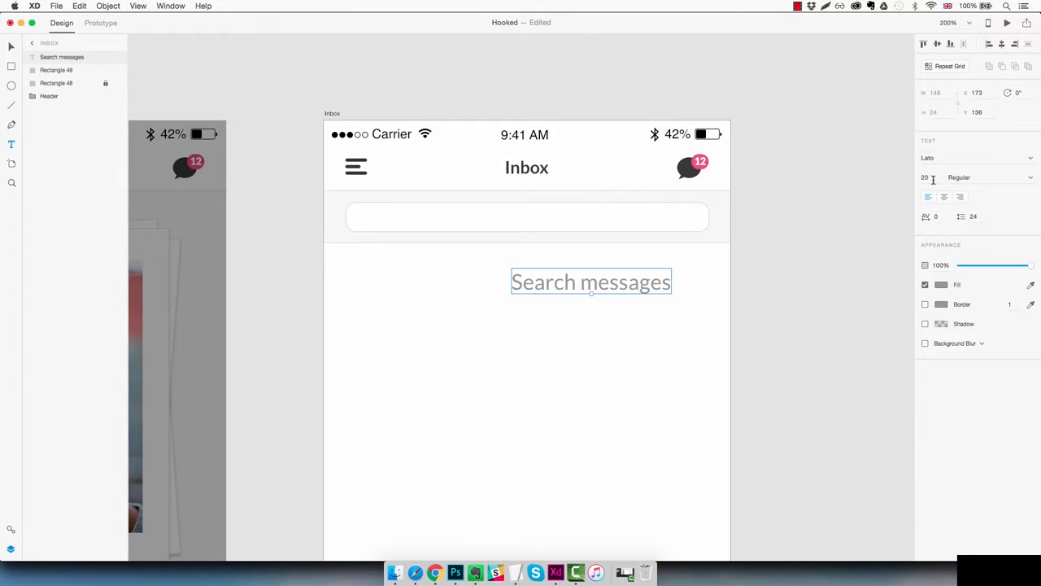
pyautogui.click(933, 179)
pyautogui.write('12')
pyautogui.press('Return')
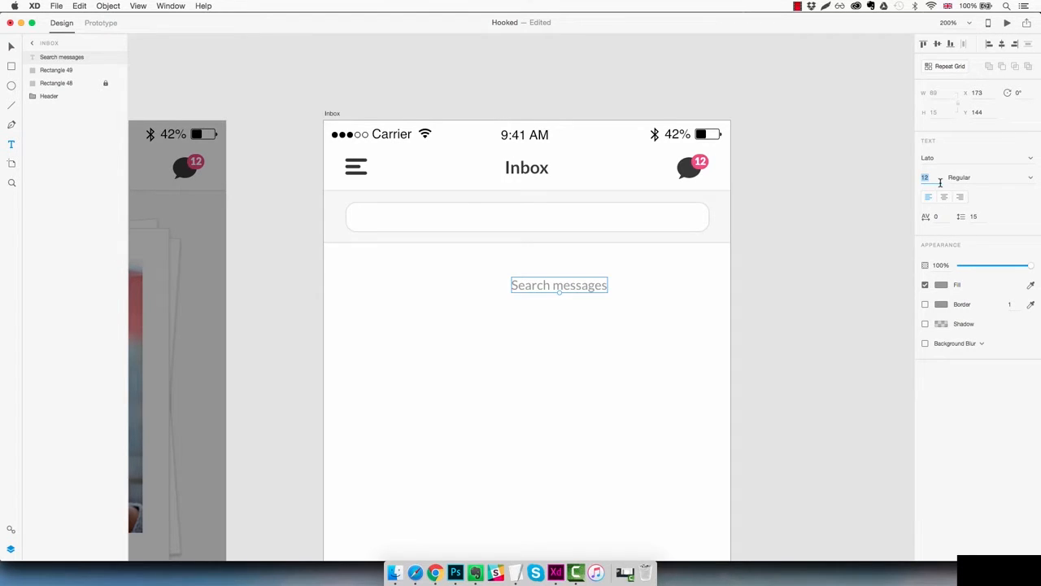
# Fill the "Search messages" text with the saved dark grey #383838 and lower its opacity to 50%
pyautogui.click(941, 284)
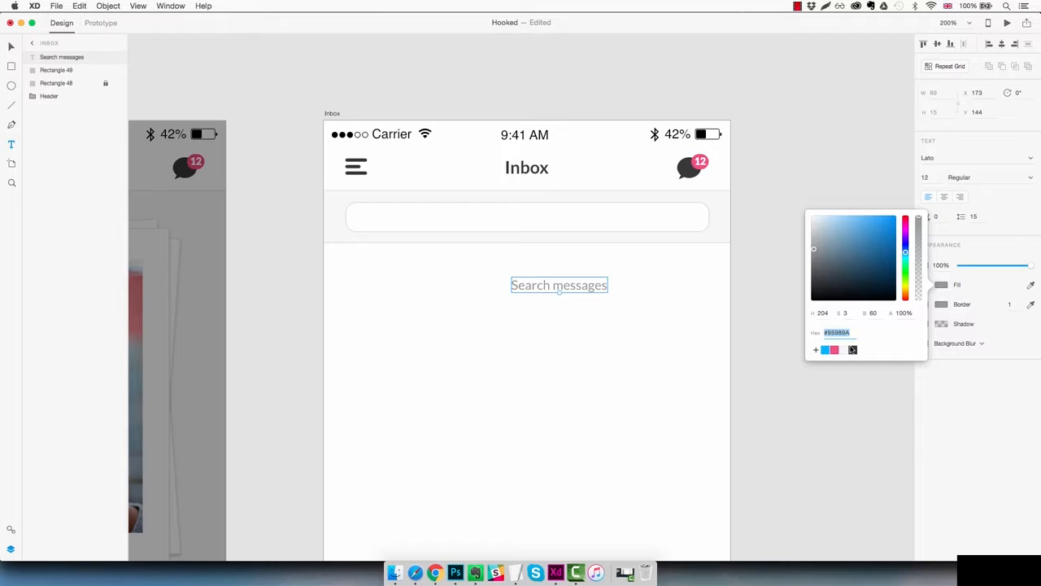
pyautogui.click(853, 350)
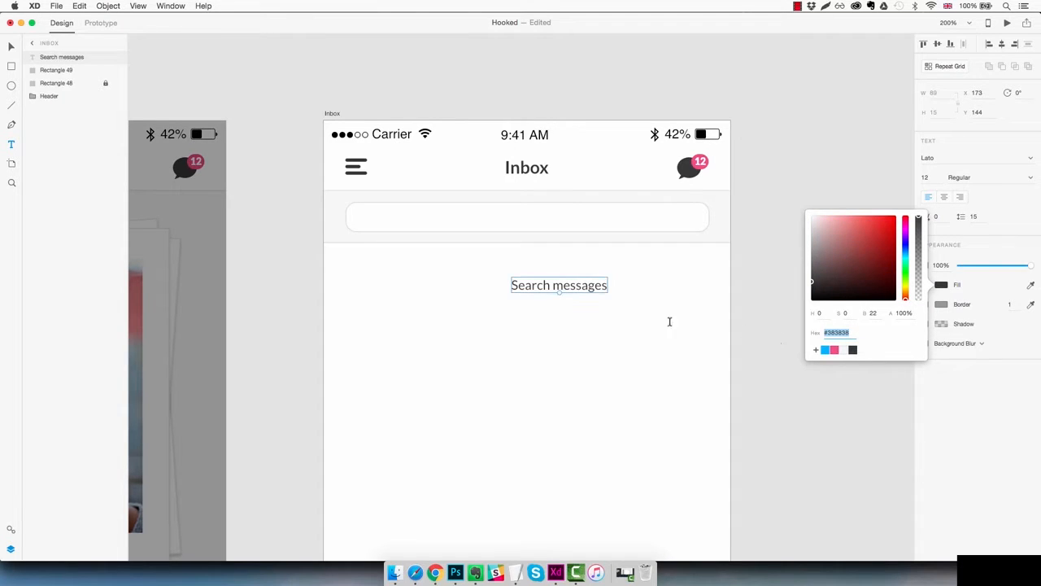
pyautogui.press('Escape')
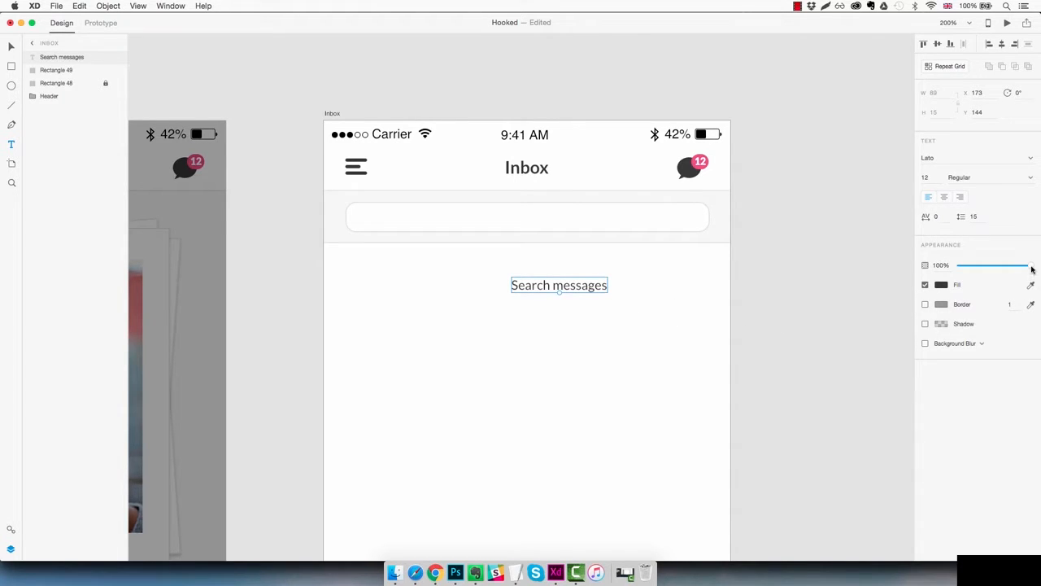
pyautogui.moveTo(1031, 266); pyautogui.dragTo(996, 268)
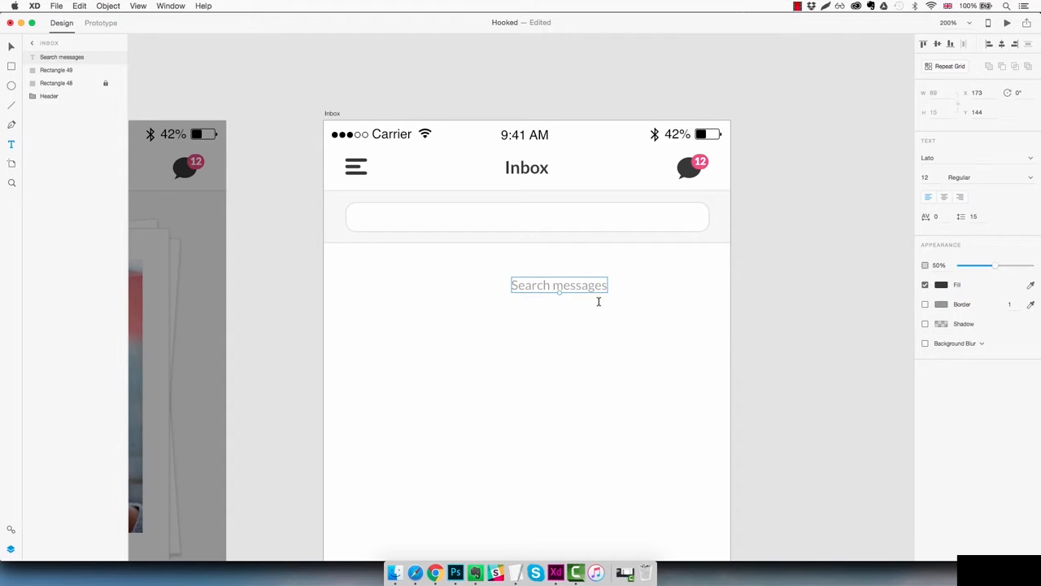
# Move the "Search messages" text into the middle of the rounded search field
pyautogui.press('Escape')
pyautogui.moveTo(591, 291); pyautogui.dragTo(565, 226)
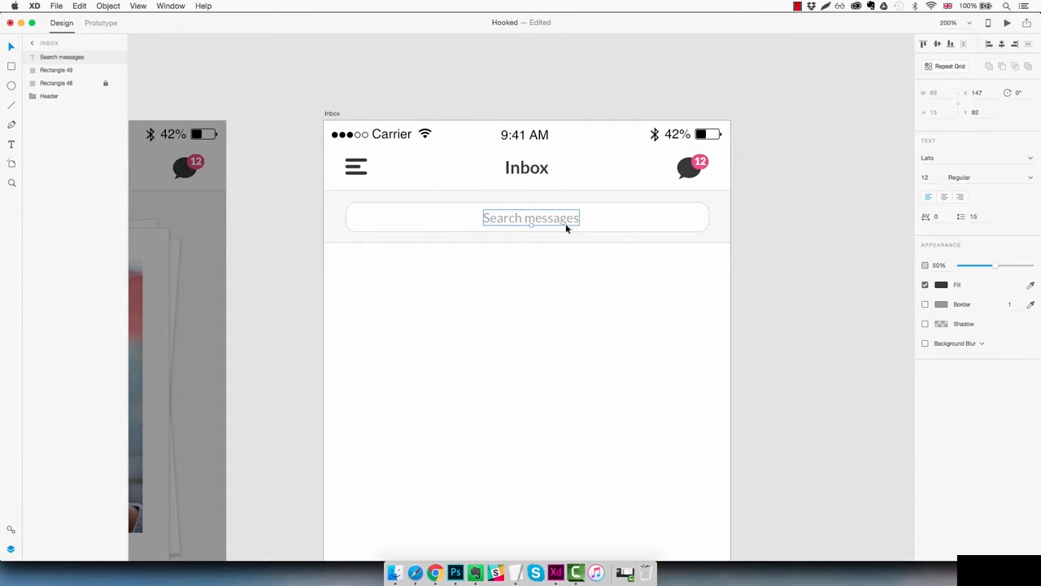
pyautogui.click(587, 279)
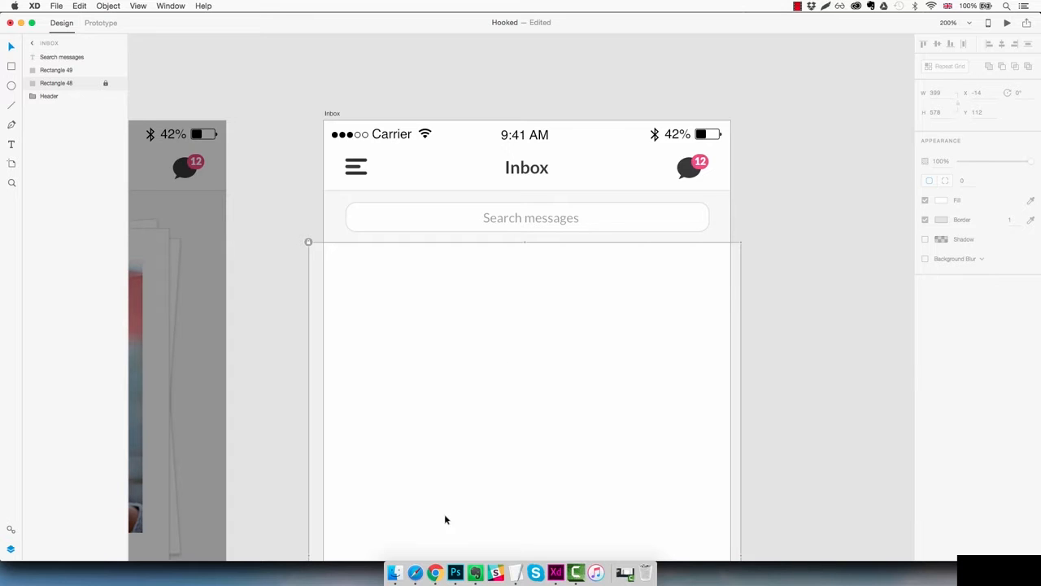
# Switch to Chrome, copy the fa-search icon from the Font Awesome cheatsheet, and return to Adobe XD
pyautogui.moveTo(439, 568)
pyautogui.click(468, 528)
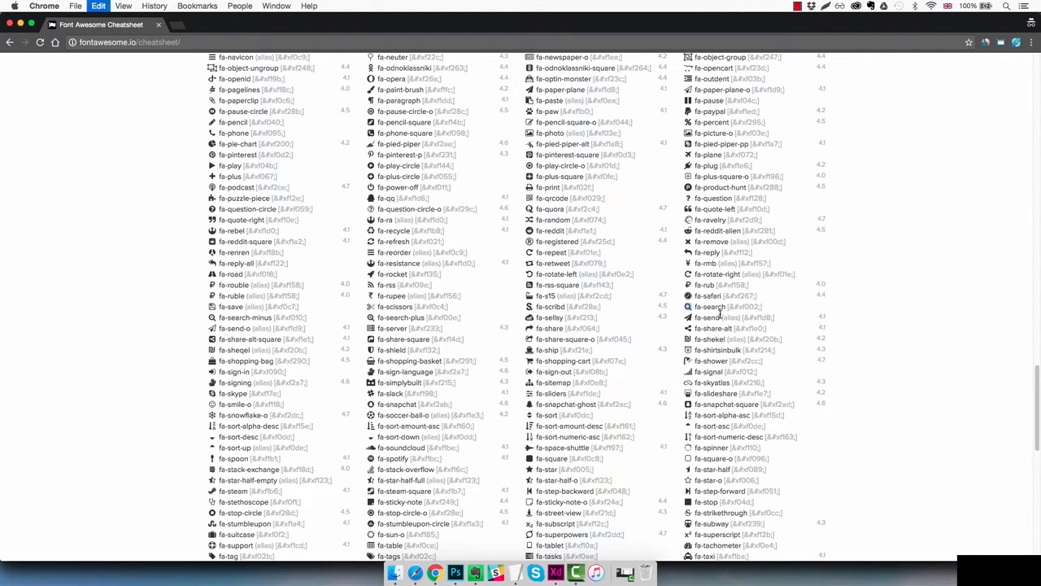
pyautogui.click(556, 573)
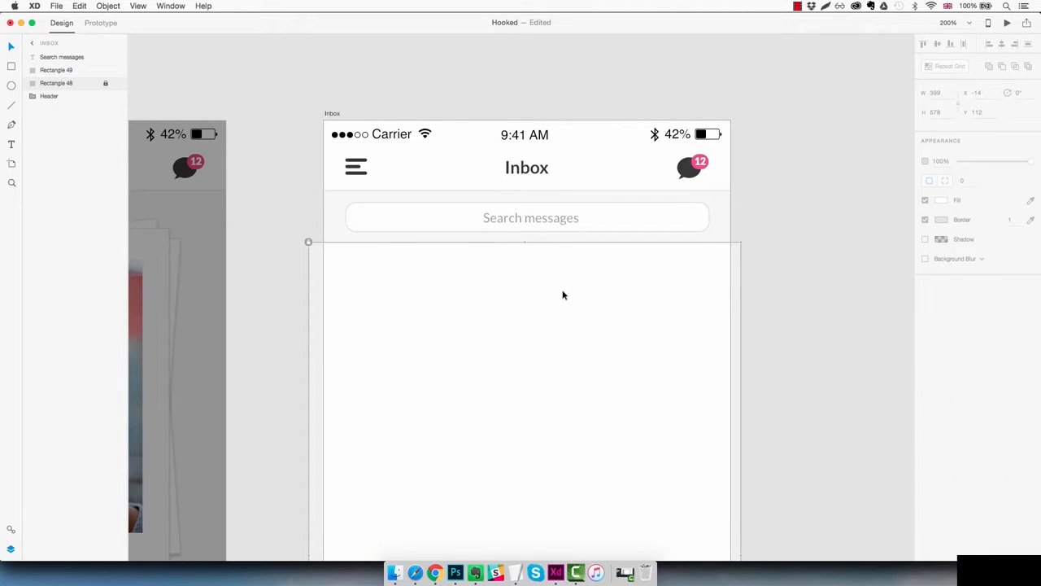
# Paste the copied search glyph as a new text object below the search strip and set its font to FontAwesome
pyautogui.press('t')
pyautogui.click(537, 287)
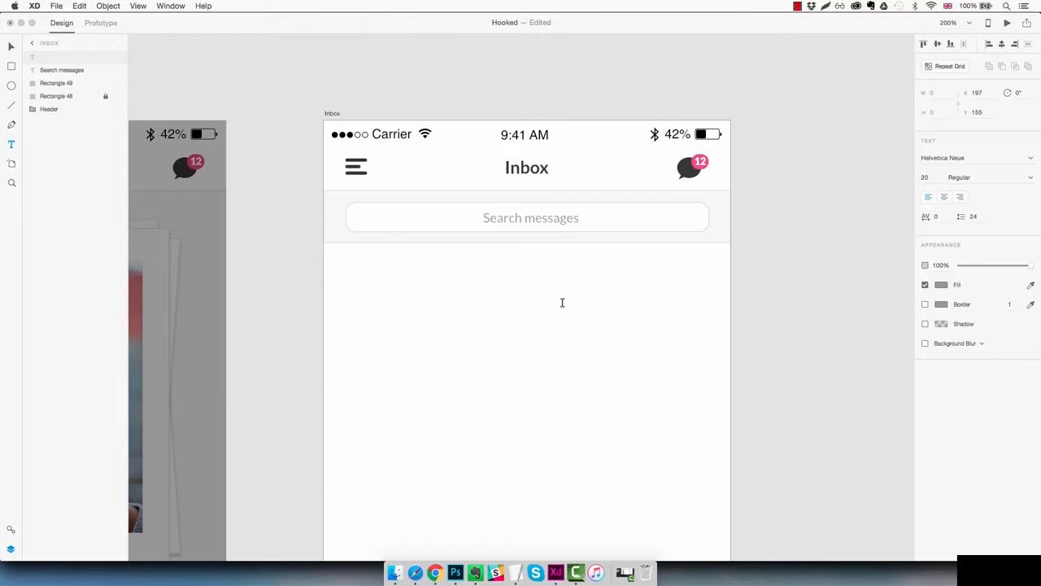
pyautogui.press('super+v')
pyautogui.press('super+a')
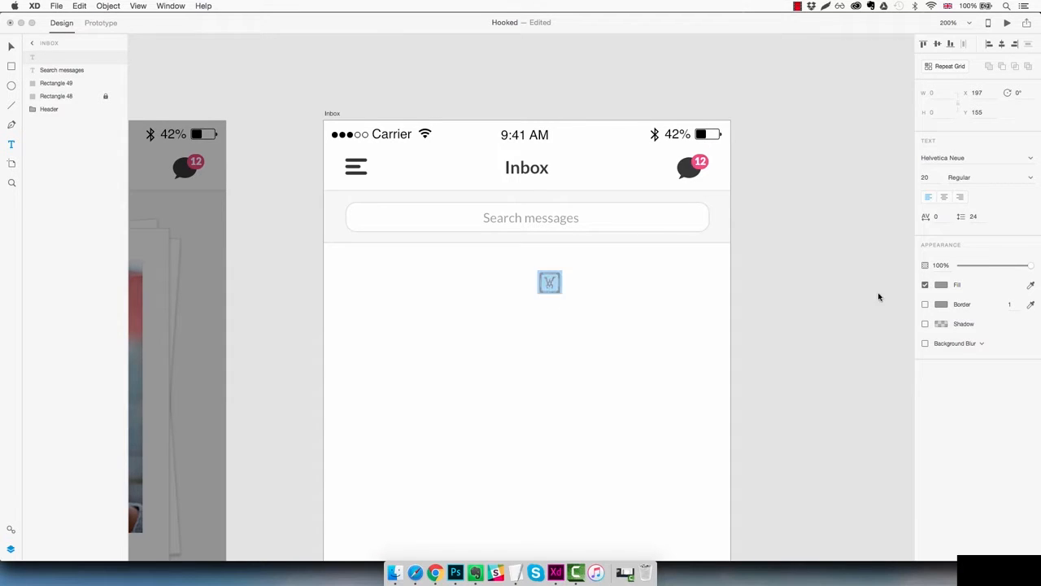
pyautogui.click(971, 159)
pyautogui.write('FontAwesome')
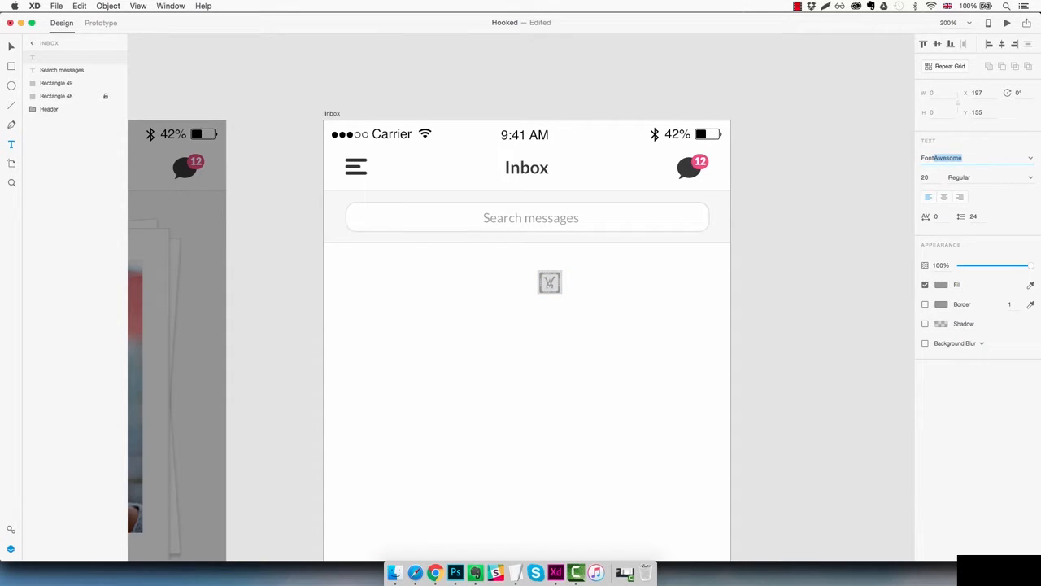
pyautogui.press('Return')
pyautogui.press('Escape')
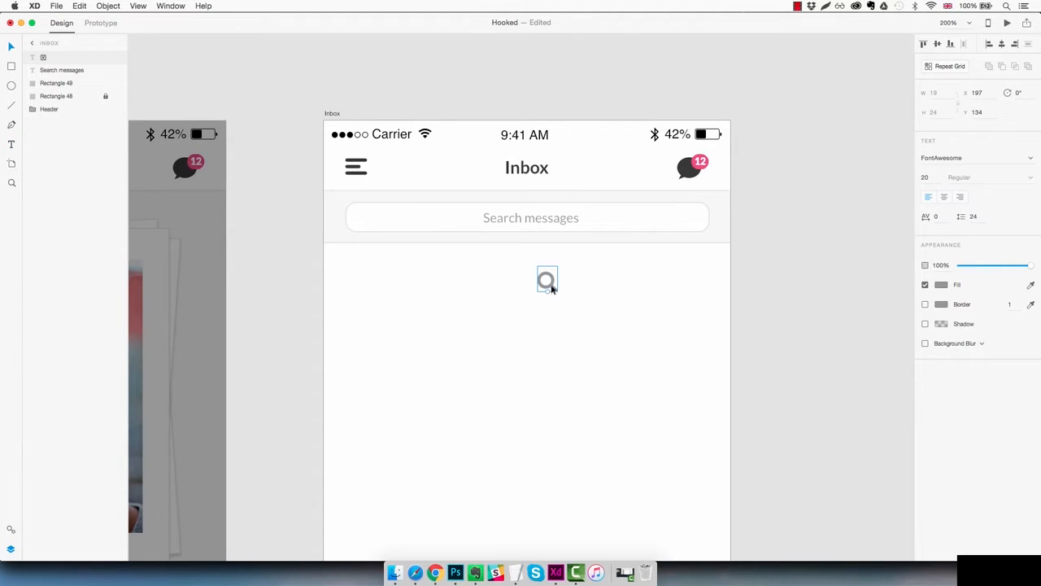
# Convert the magnifying glass glyph to a path
pyautogui.click(109, 7)
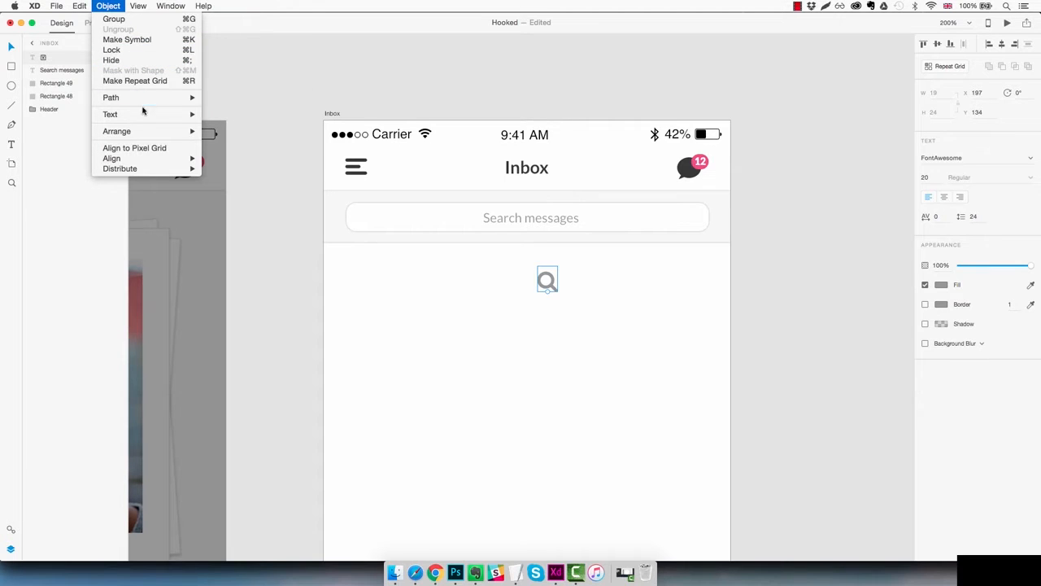
pyautogui.moveTo(144, 99)
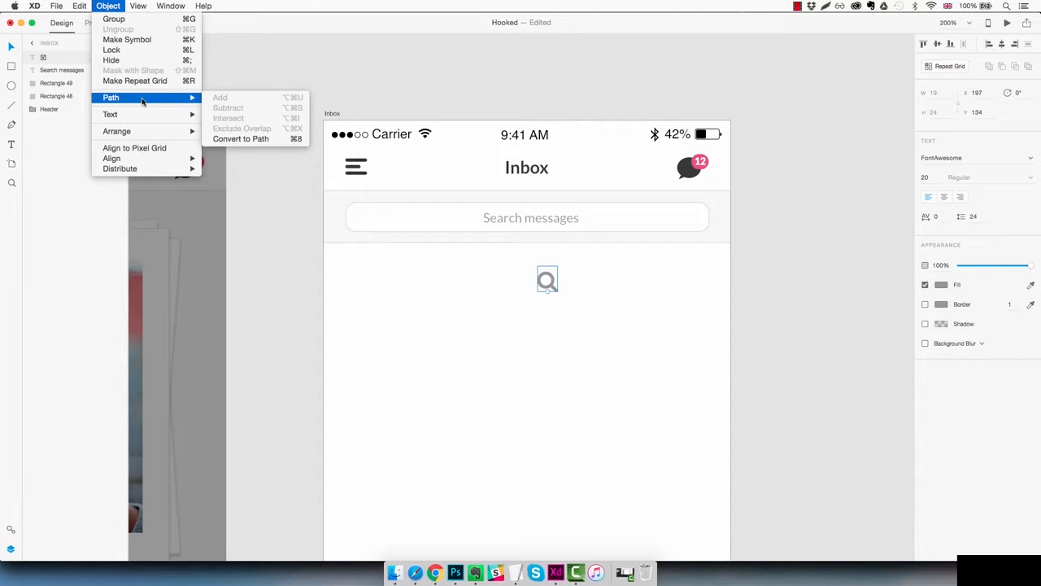
pyautogui.click(248, 140)
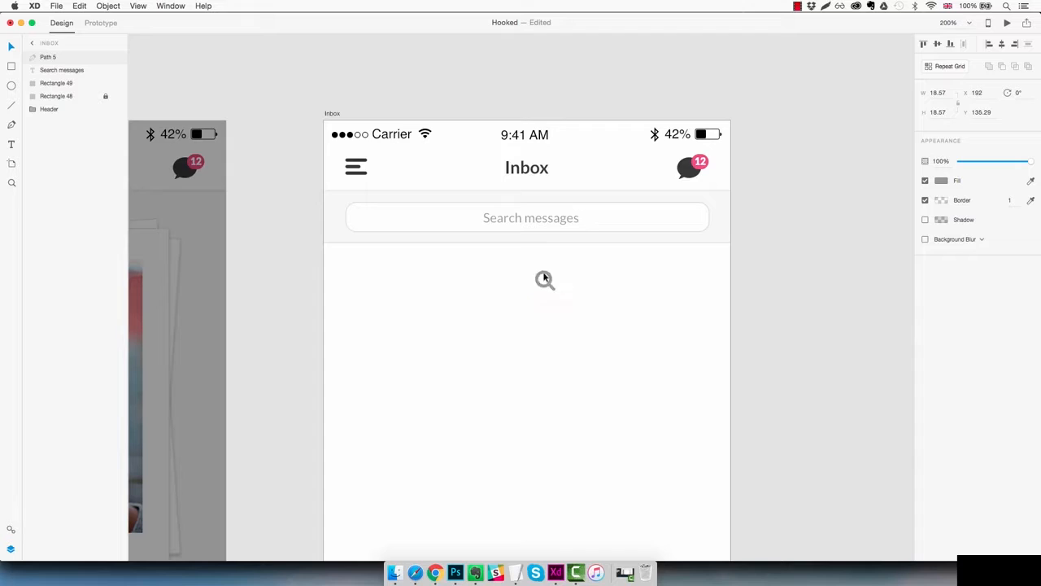
# Scale the magnifying glass down to about 10 px and place it just before the "Search messages" text
pyautogui.moveTo(544, 278); pyautogui.dragTo(475, 218)
pyautogui.press('Down')
pyautogui.press('Down')
pyautogui.press('Down')
pyautogui.press('Down')
pyautogui.press('Down')
pyautogui.press('Down')
pyautogui.press('Right')
pyautogui.press('Right')
pyautogui.press('Right')
pyautogui.press('Up')
# Fill the magnifying glass with dark grey #383838, remove its border and set its opacity to 50%
pyautogui.click(944, 182)
pyautogui.click(852, 253)
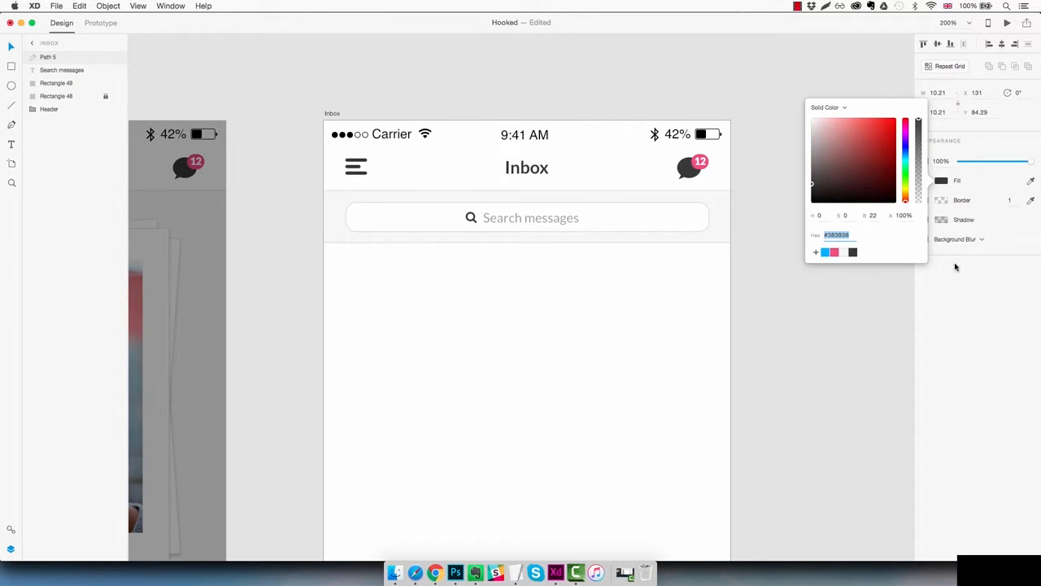
pyautogui.click(949, 230)
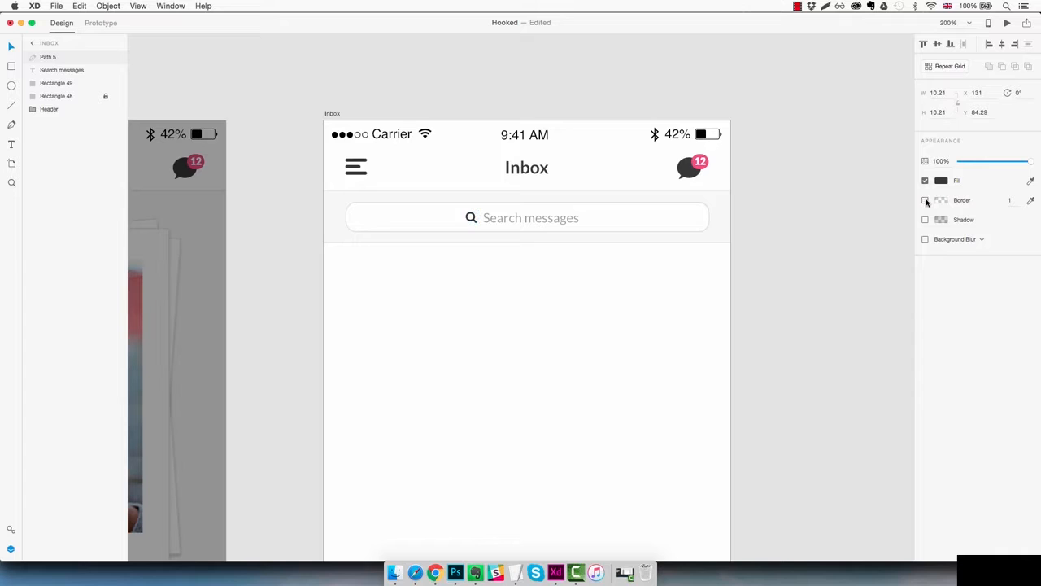
pyautogui.moveTo(1030, 163); pyautogui.dragTo(996, 162)
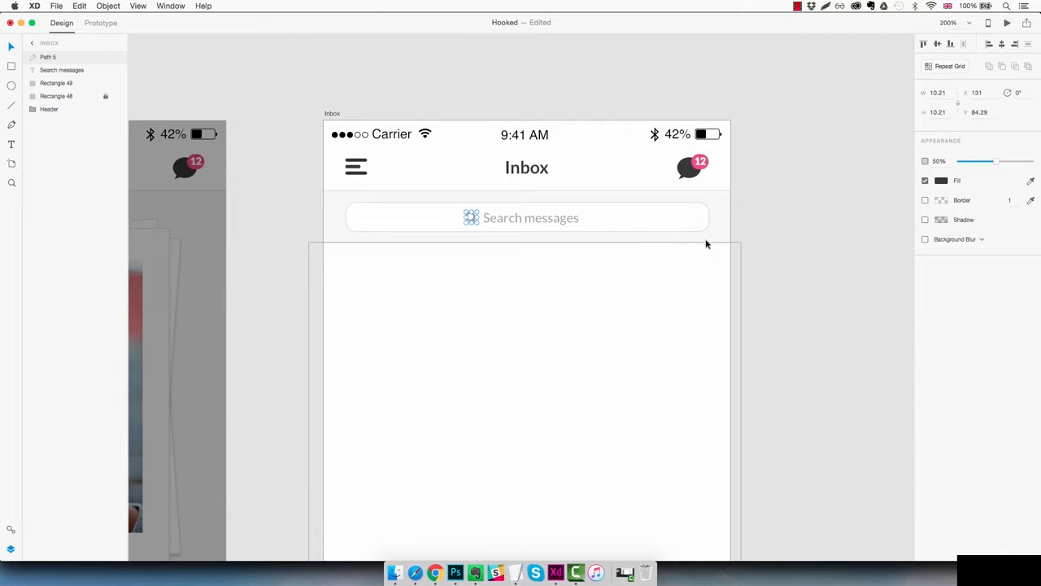
# Group the magnifying glass with the "Search messages" text and centre the group in the search field
pyautogui.click(604, 218)
pyautogui.click(533, 221)
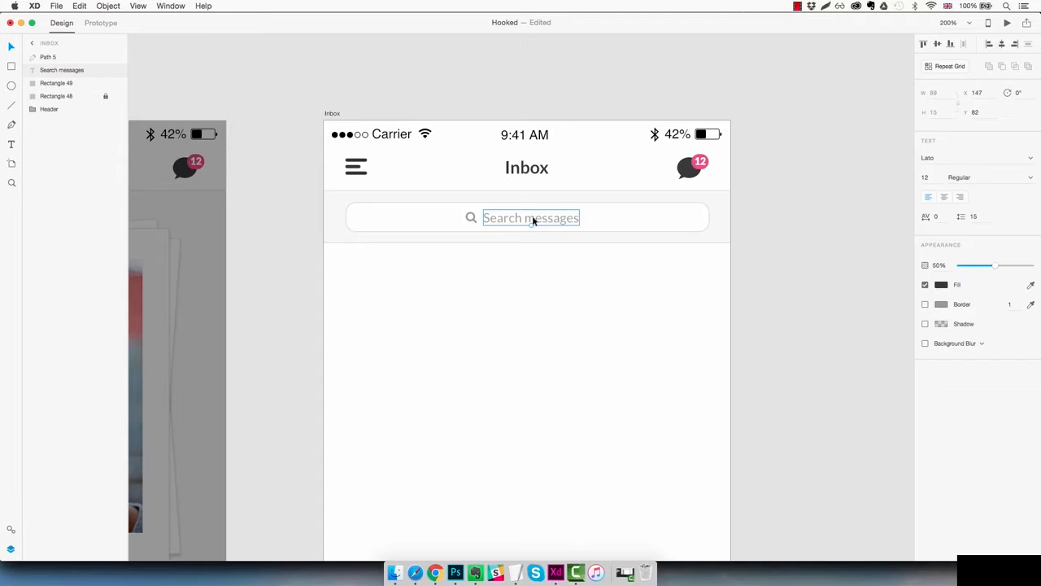
pyautogui.keyDown('shift'); pyautogui.click(473, 221); pyautogui.keyUp('shift')
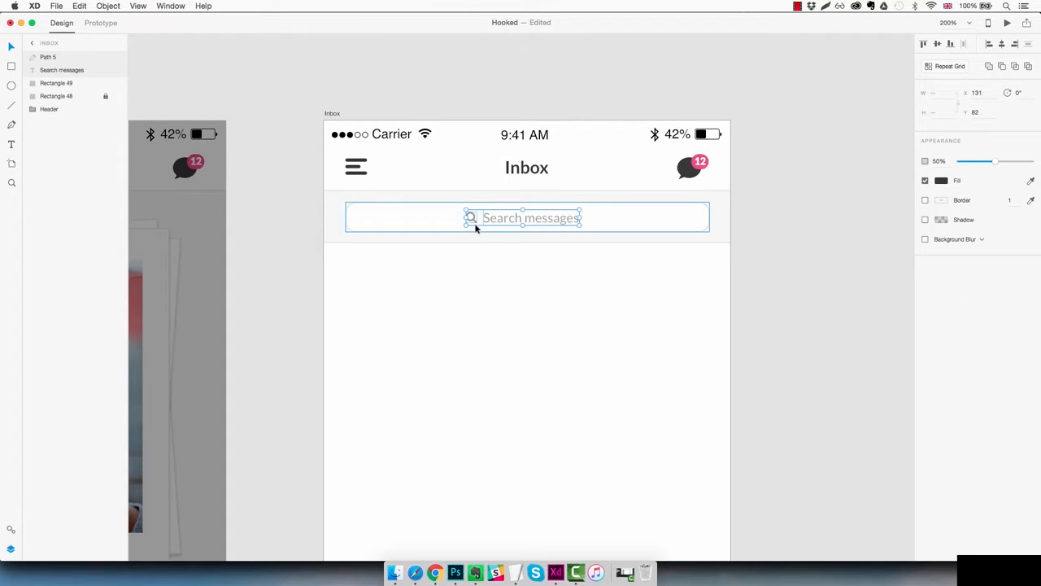
pyautogui.press('super+g')
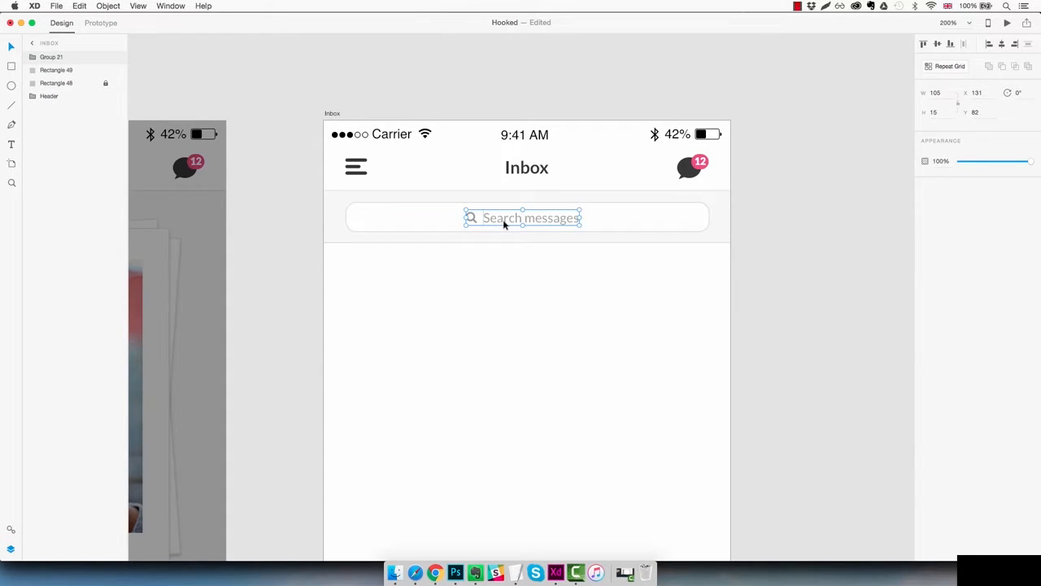
pyautogui.moveTo(503, 219); pyautogui.dragTo(509, 223)
pyautogui.click(596, 287)
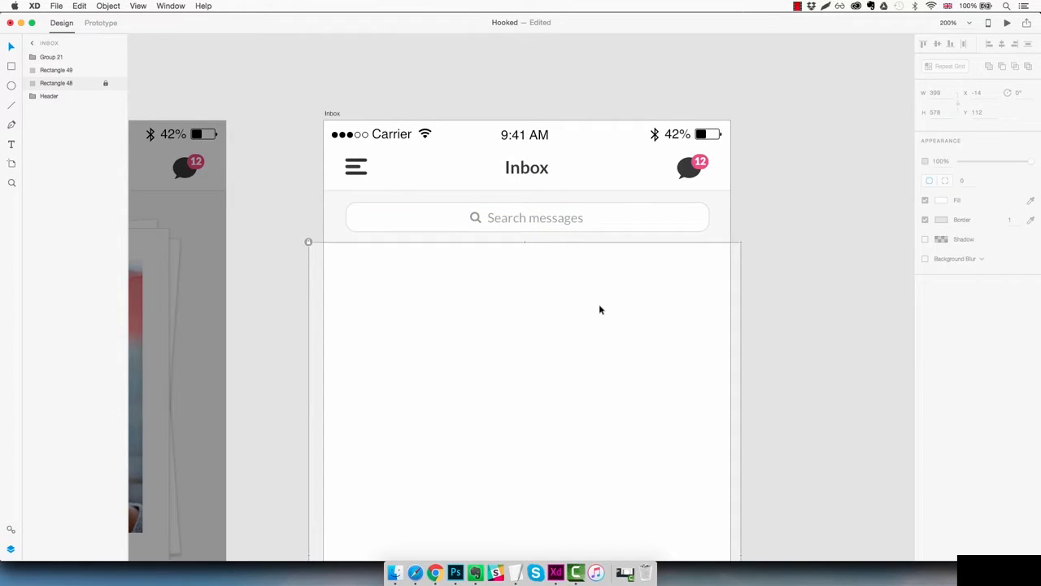
pyautogui.click(871, 331)
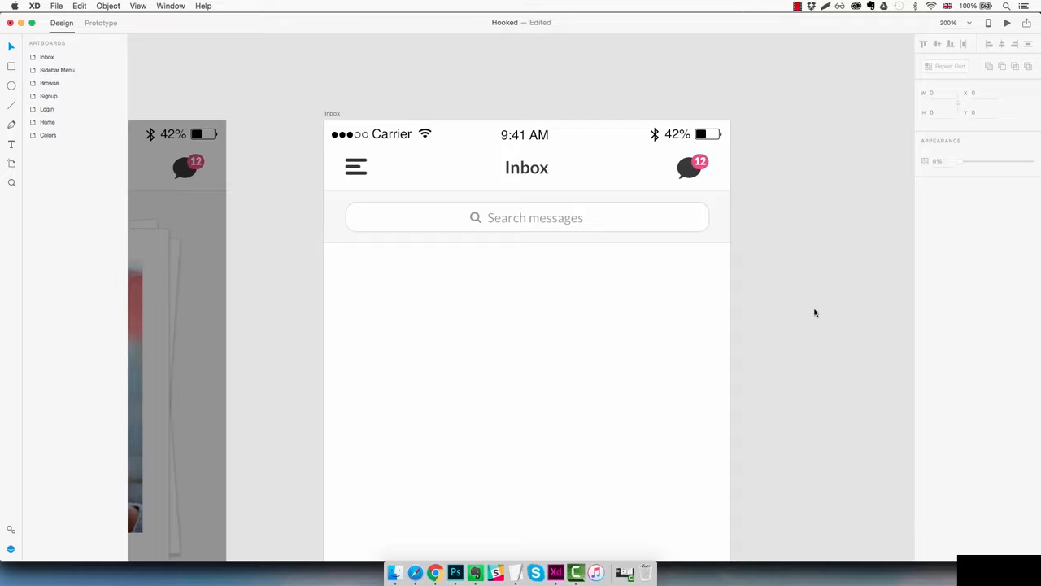
# Draw a 60 by 60 px circle below the search strip, without a border and filled with dark grey #383838
pyautogui.click(12, 86)
pyautogui.moveTo(361, 278); pyautogui.dragTo(445, 344)
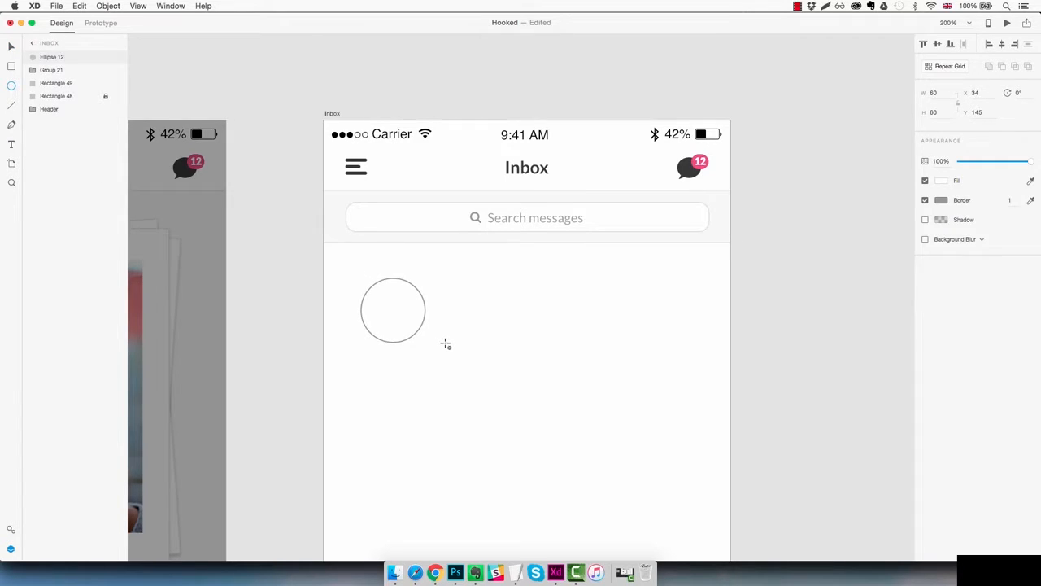
pyautogui.click(925, 201)
pyautogui.click(946, 181)
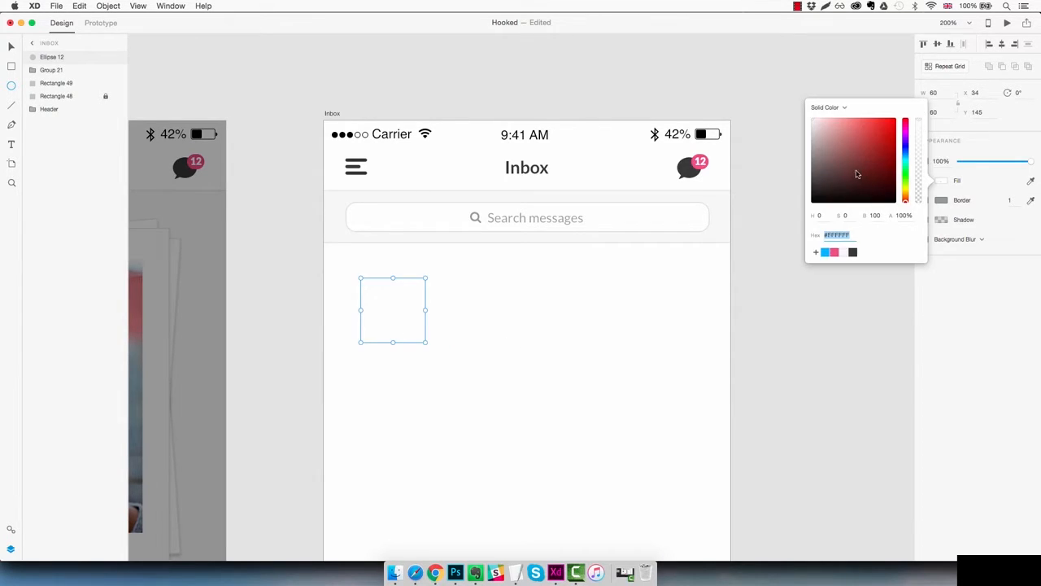
pyautogui.click(852, 252)
pyautogui.click(756, 318)
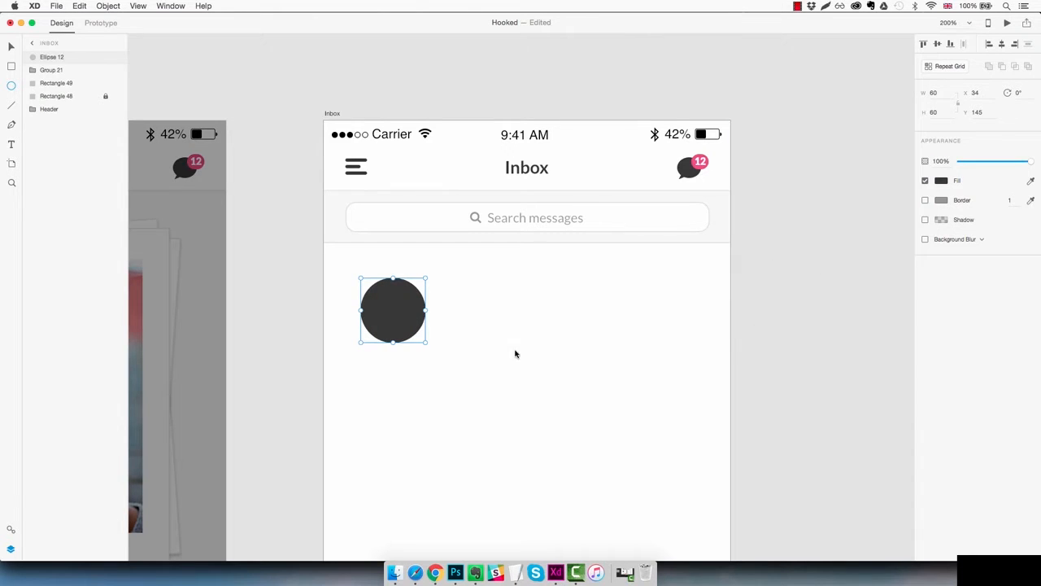
# Position the dark circle 20 px from the artboard's left edge and 20 px below the search strip
pyautogui.moveTo(403, 318); pyautogui.dragTo(367, 282)
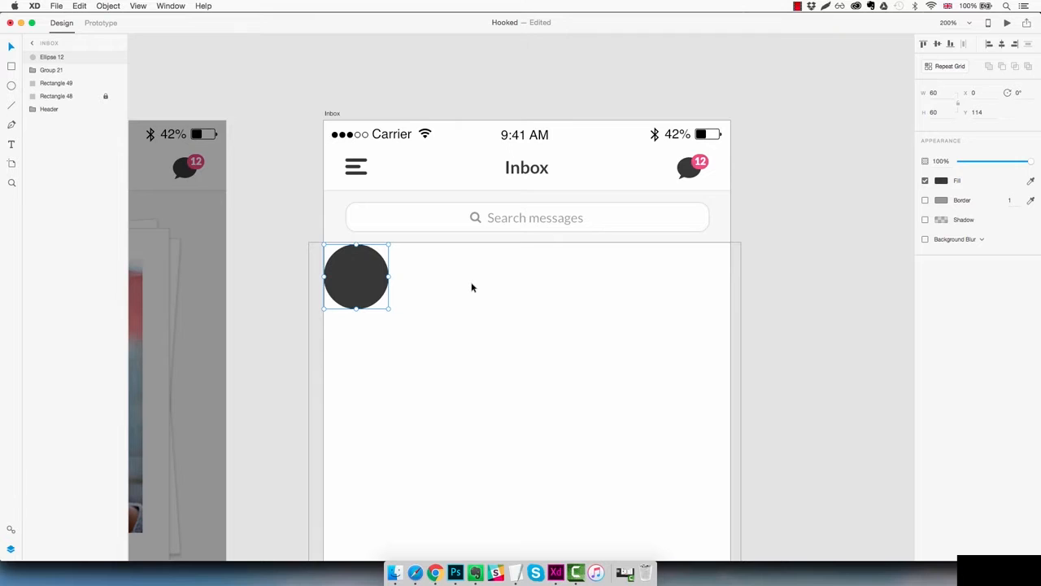
pyautogui.press('Up')
pyautogui.press('Up')
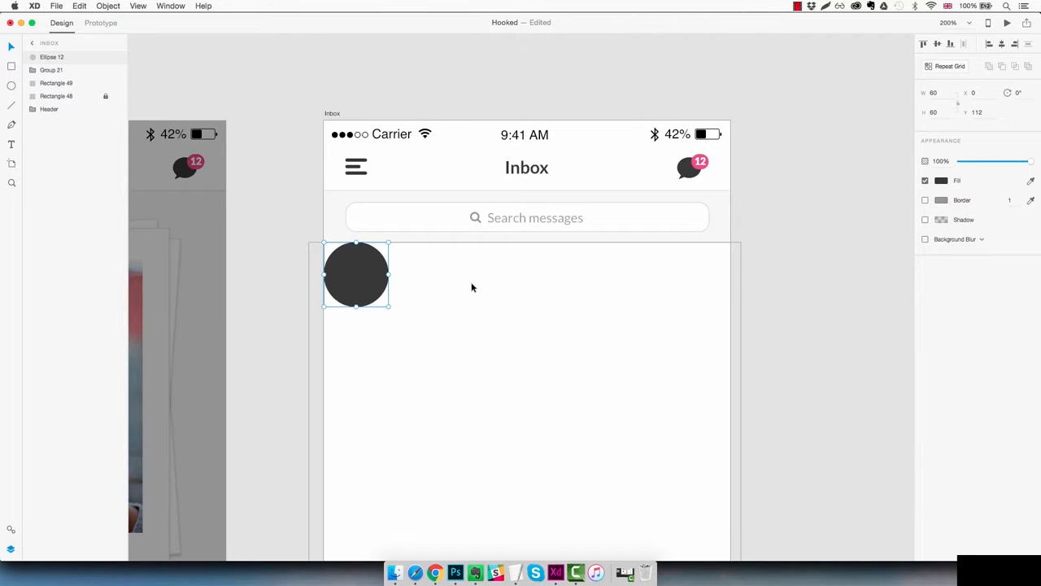
pyautogui.hotkey('shift', 'Down')
pyautogui.hotkey('shift', 'Down')
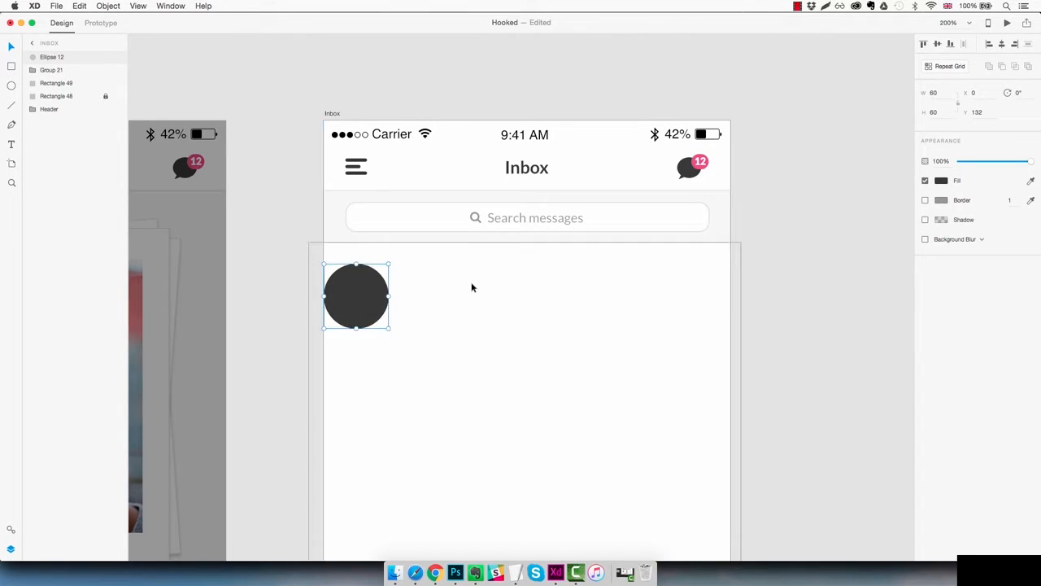
pyautogui.hotkey('shift', 'Right')
pyautogui.hotkey('shift', 'Right')
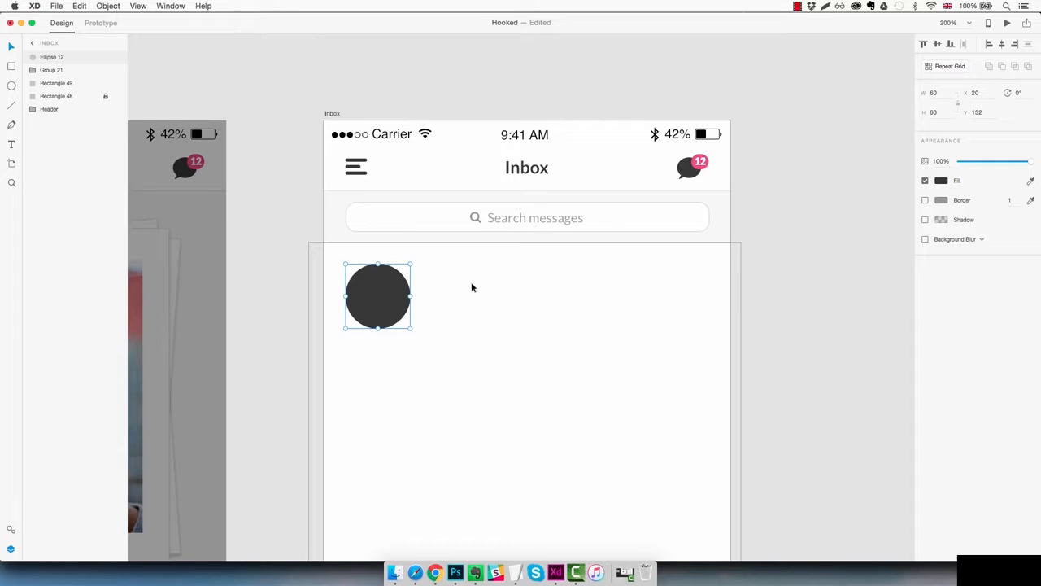
pyautogui.click(543, 292)
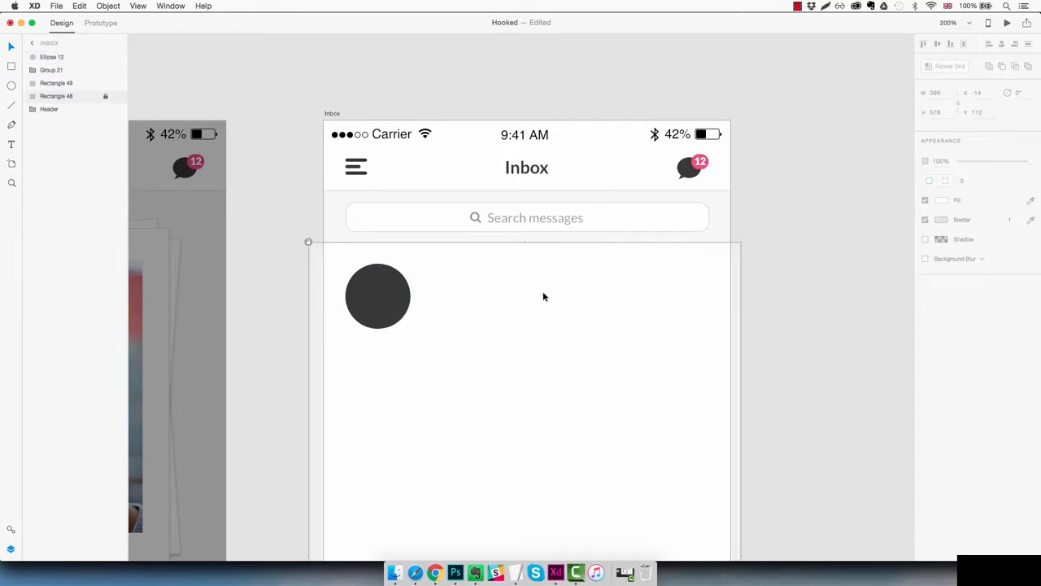
# Add a "Username" text beside the circle and set its font to Lato
pyautogui.press('t')
pyautogui.click(454, 290)
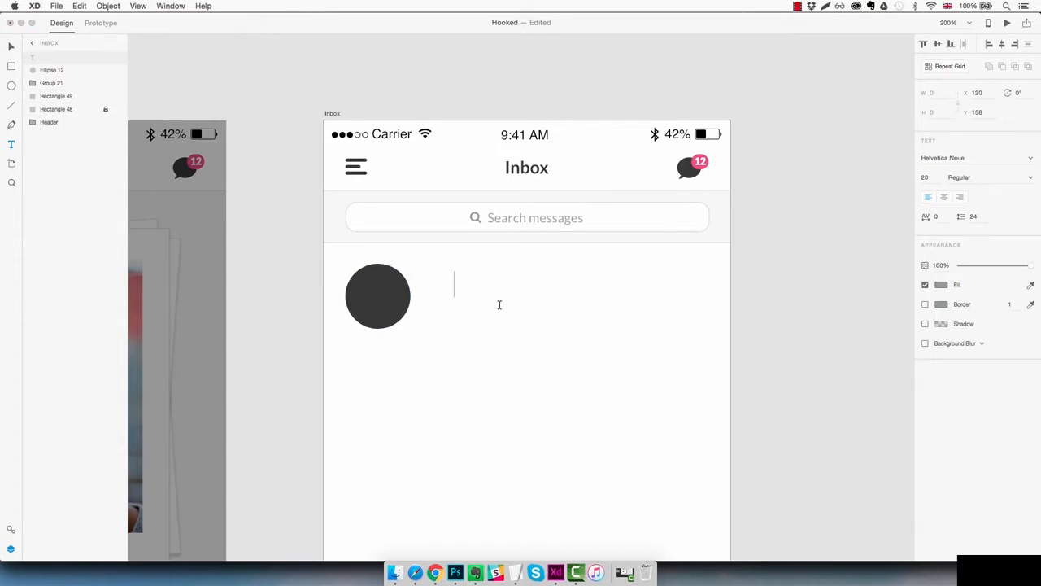
pyautogui.write('Username')
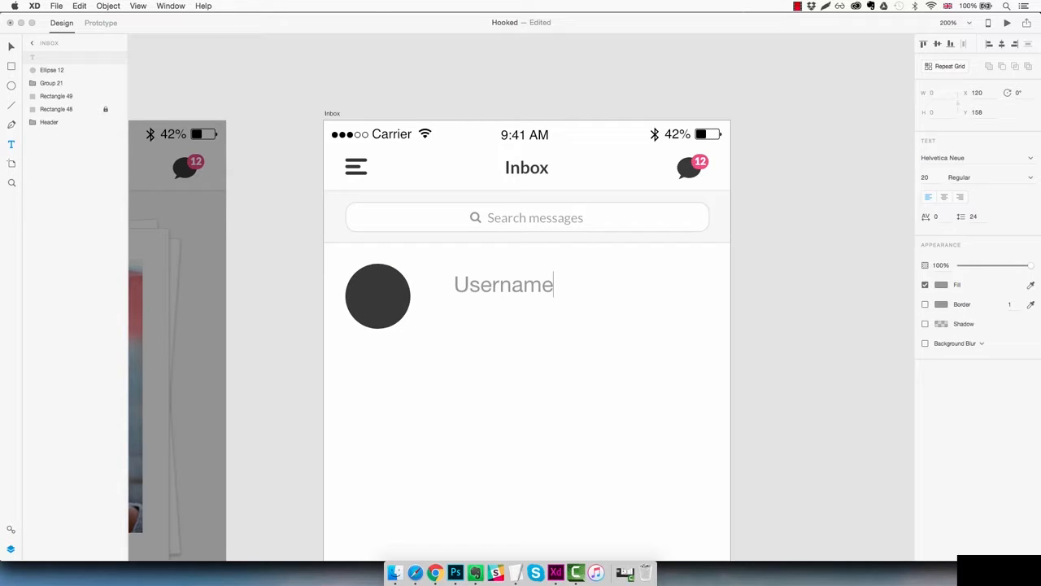
pyautogui.press('Escape')
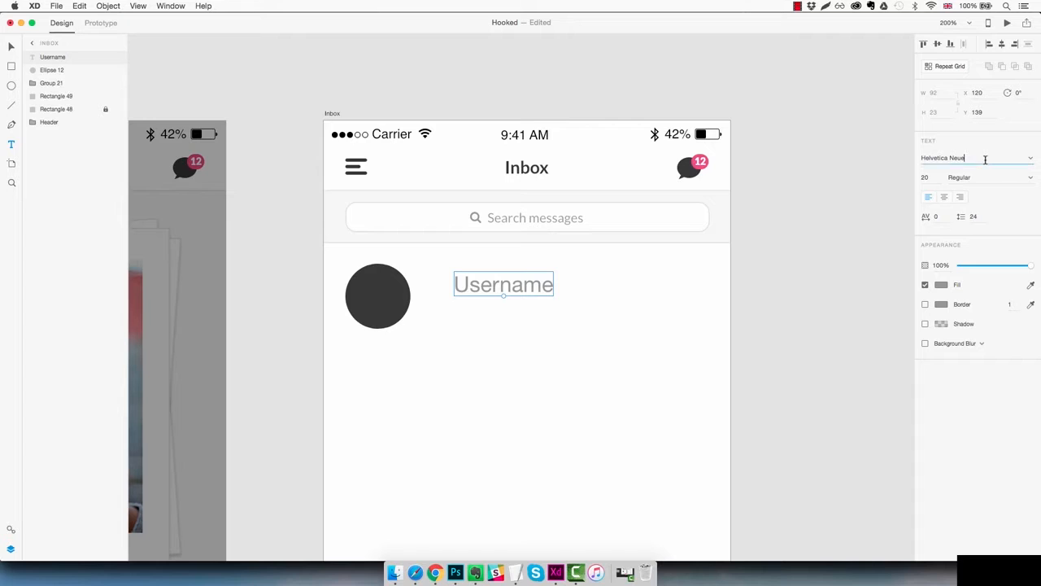
pyautogui.click(982, 158)
pyautogui.write('Lato')
pyautogui.press('Return')
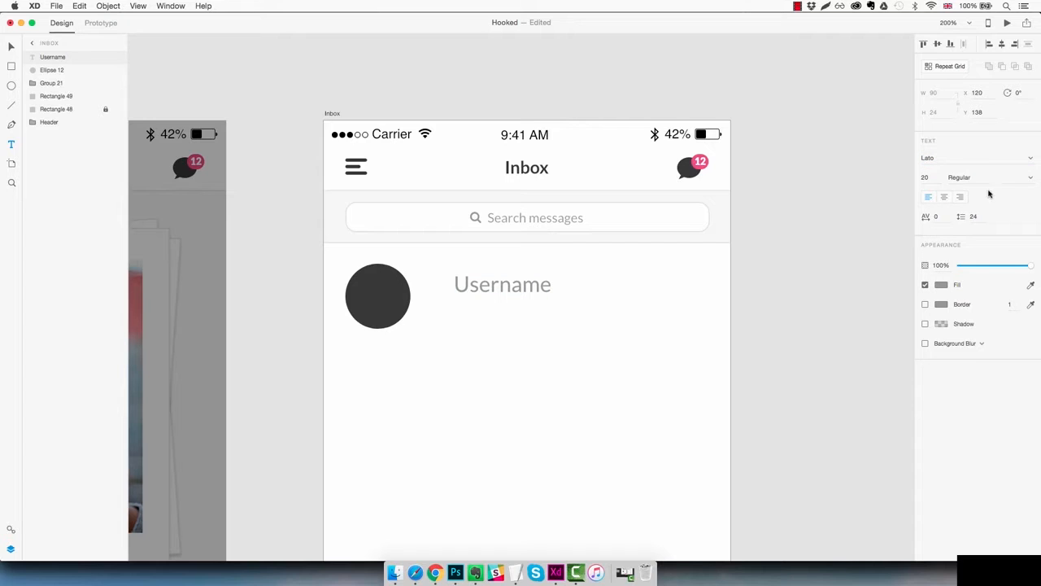
# Style the "Username" text with dark grey #383838 fill, size 16 and Bold weight
pyautogui.click(942, 285)
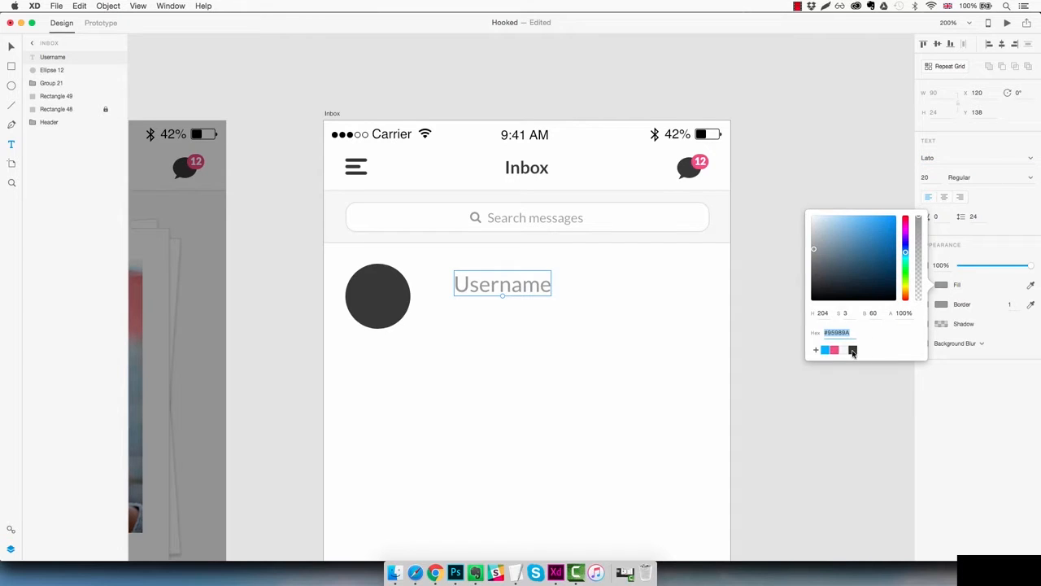
pyautogui.click(852, 351)
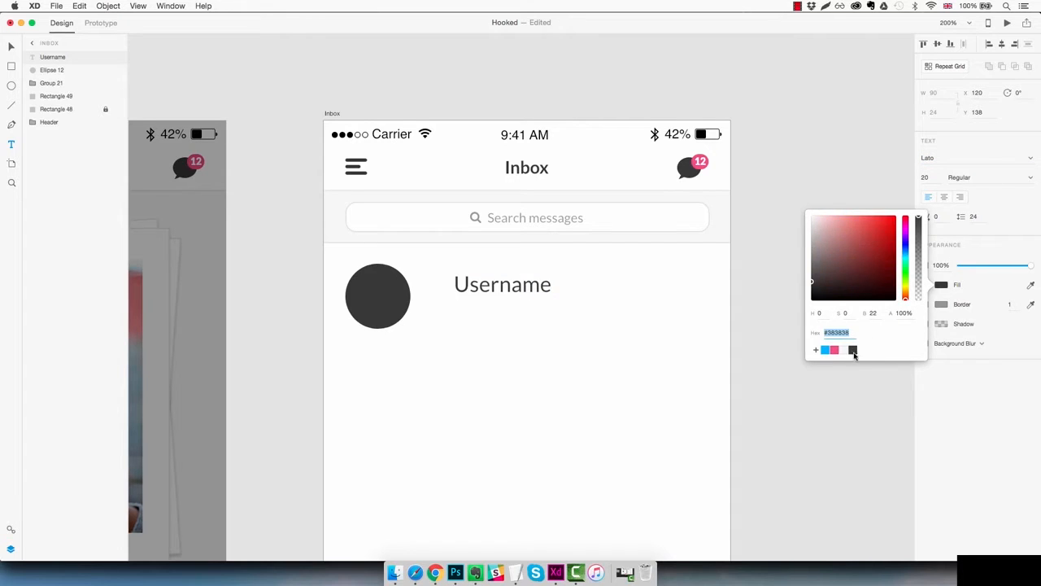
pyautogui.click(927, 177)
pyautogui.write('16')
pyautogui.press('Return')
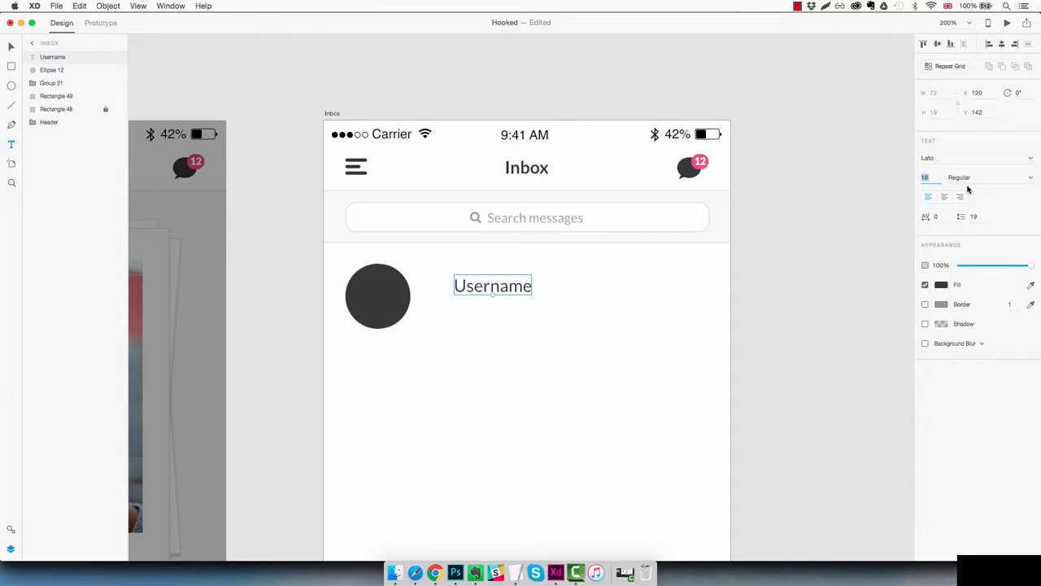
pyautogui.click(1030, 178)
pyautogui.click(972, 252)
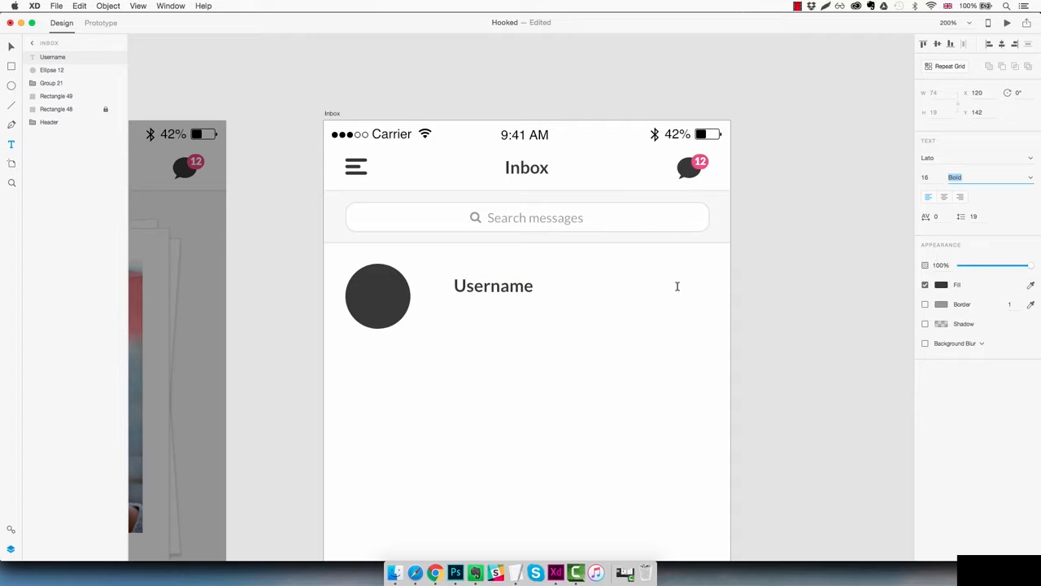
# Duplicate the "Username" text directly below itself and style the copy at size 14, Regular weight and 70% opacity
pyautogui.moveTo(535, 296); pyautogui.dragTo(495, 314)
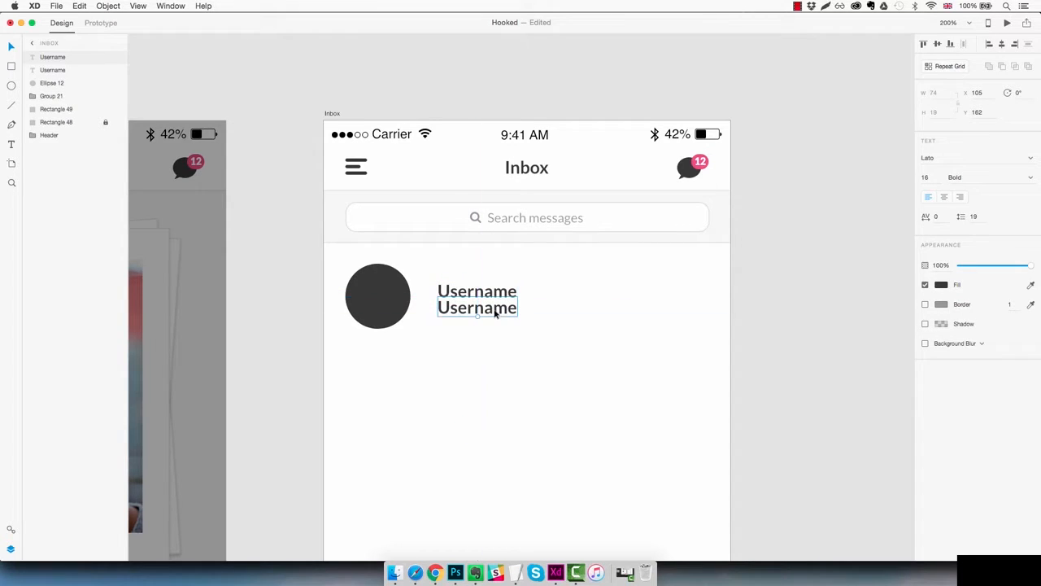
pyautogui.click(927, 177)
pyautogui.write('15')
pyautogui.press('Return')
pyautogui.press('Down')
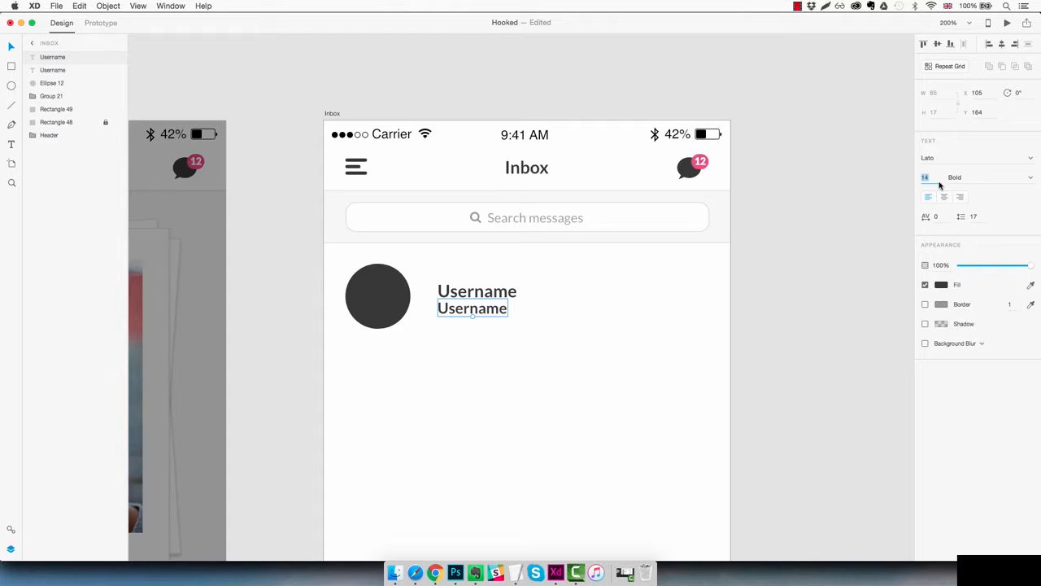
pyautogui.click(1029, 178)
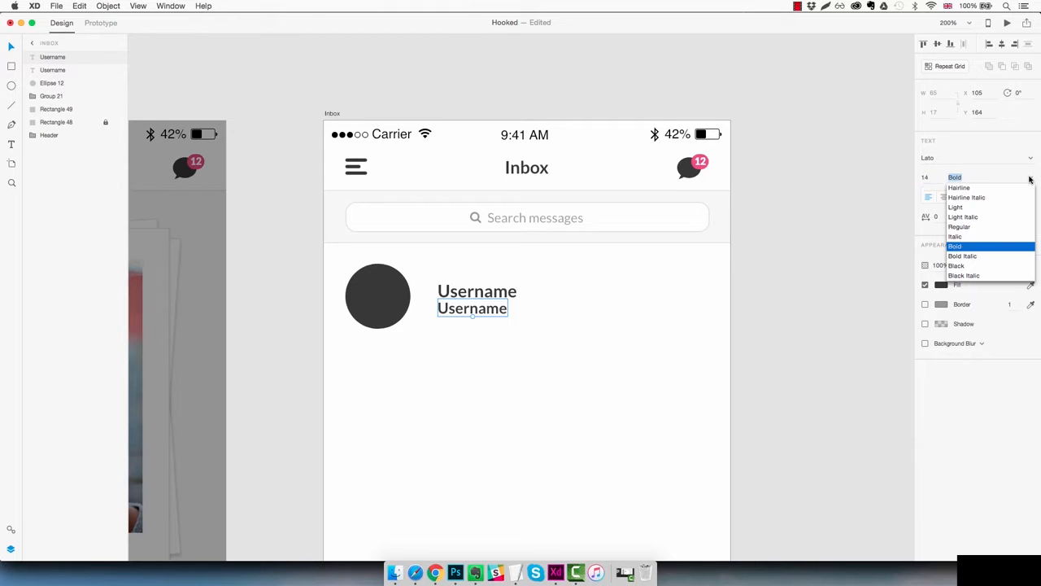
pyautogui.click(965, 227)
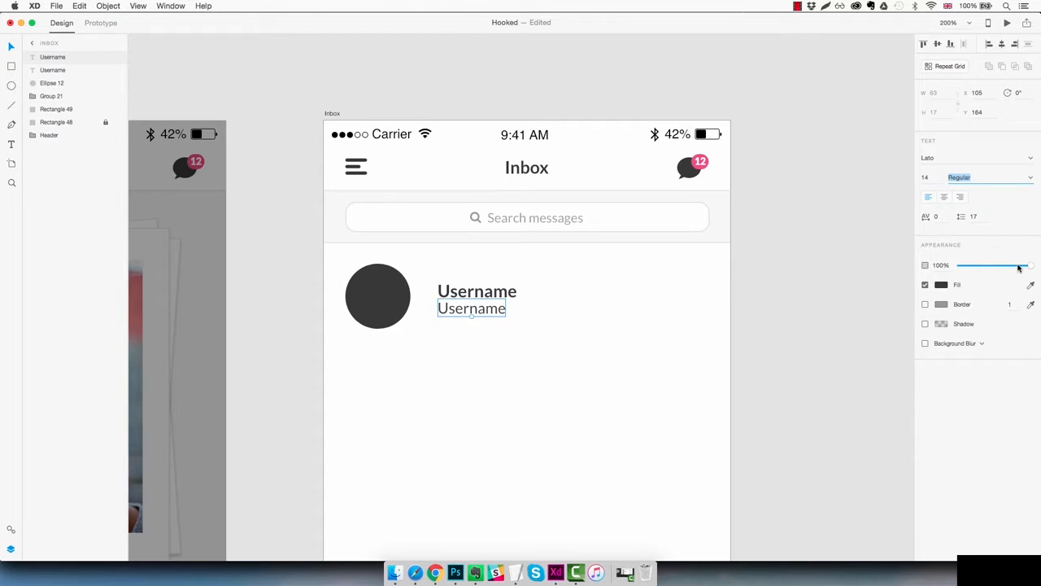
pyautogui.moveTo(1030, 268); pyautogui.dragTo(1009, 272)
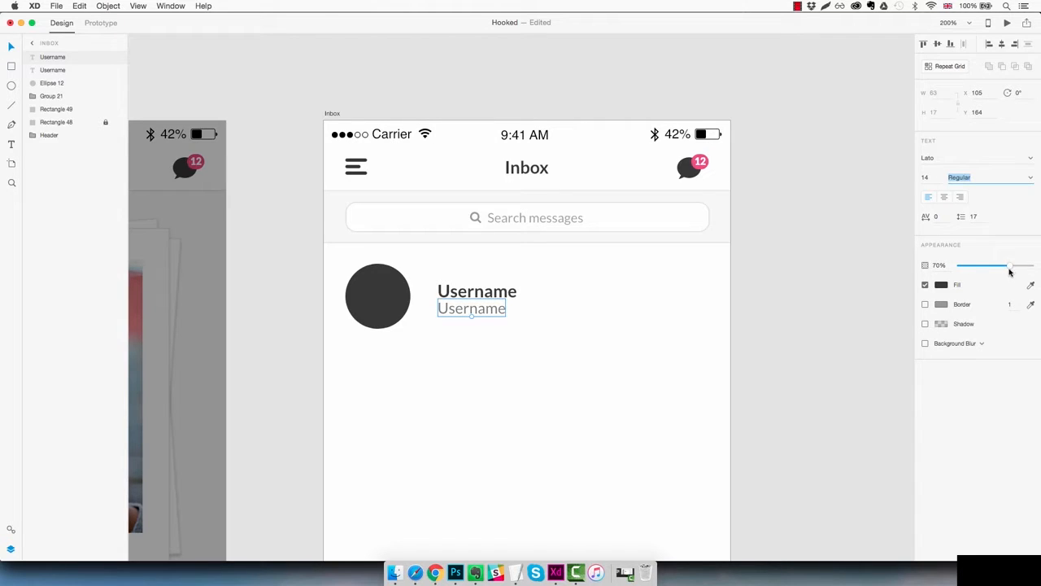
# Change the lower text copy to "This is a little part of the message"
pyautogui.doubleClick(494, 312)
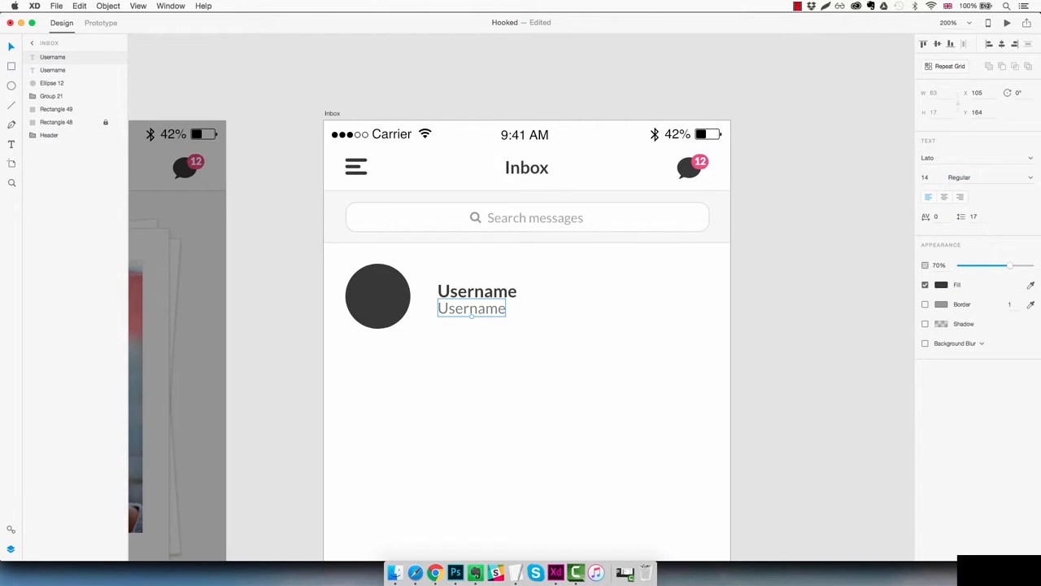
pyautogui.doubleClick(476, 310)
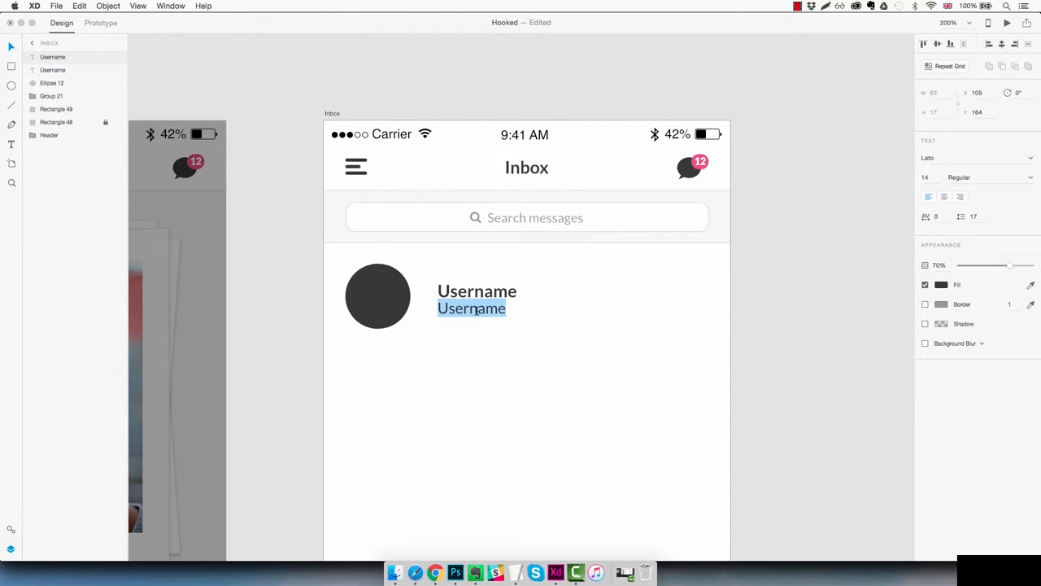
pyautogui.write('This is a lit')
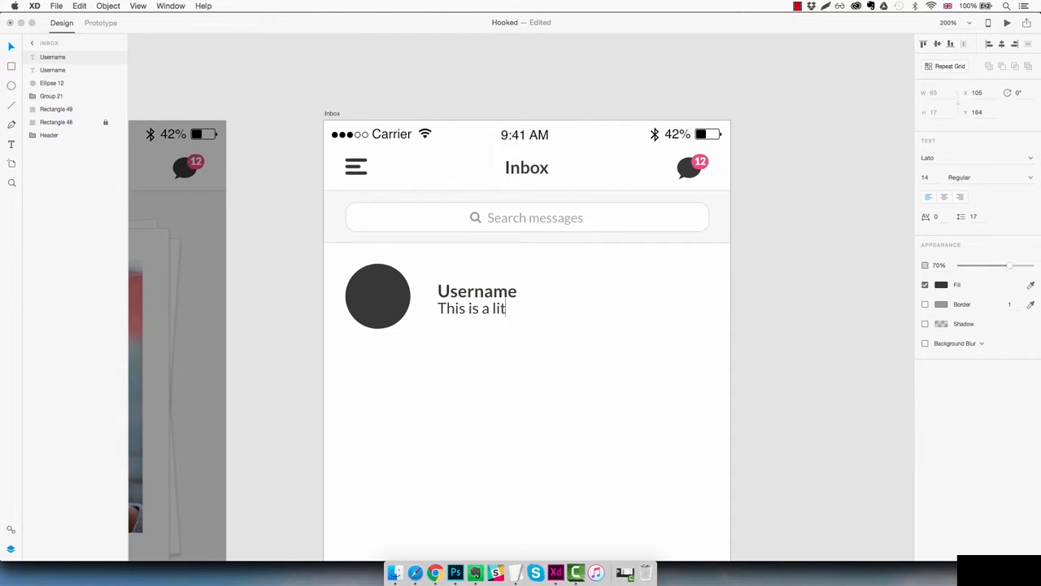
pyautogui.write('tle part of the me')
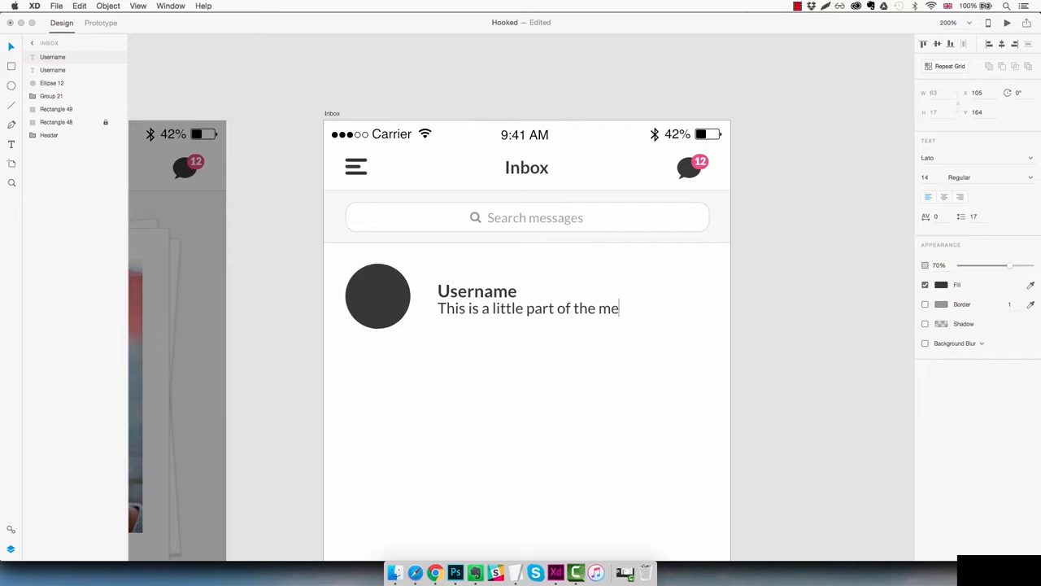
pyautogui.write('ssage')
pyautogui.press('Escape')
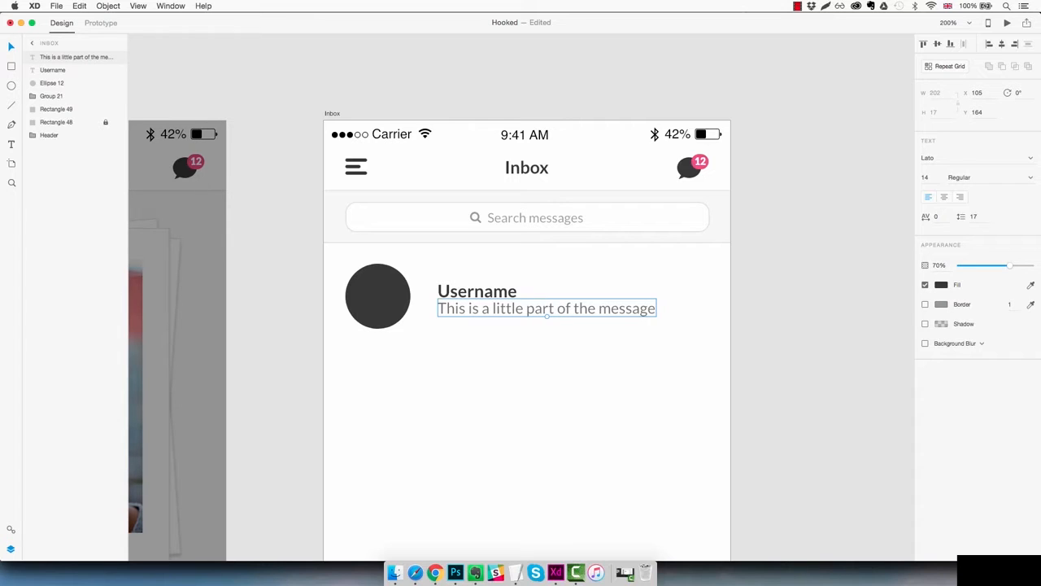
pyautogui.press('Escape')
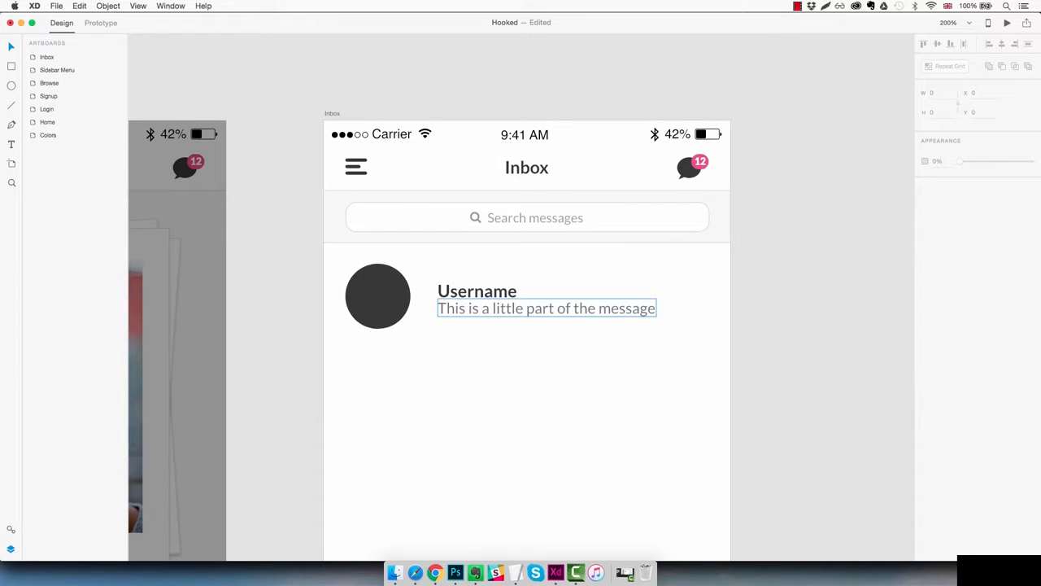
# Nudge the message preview text down a few pixels to leave a small gap below the username
pyautogui.click(547, 308)
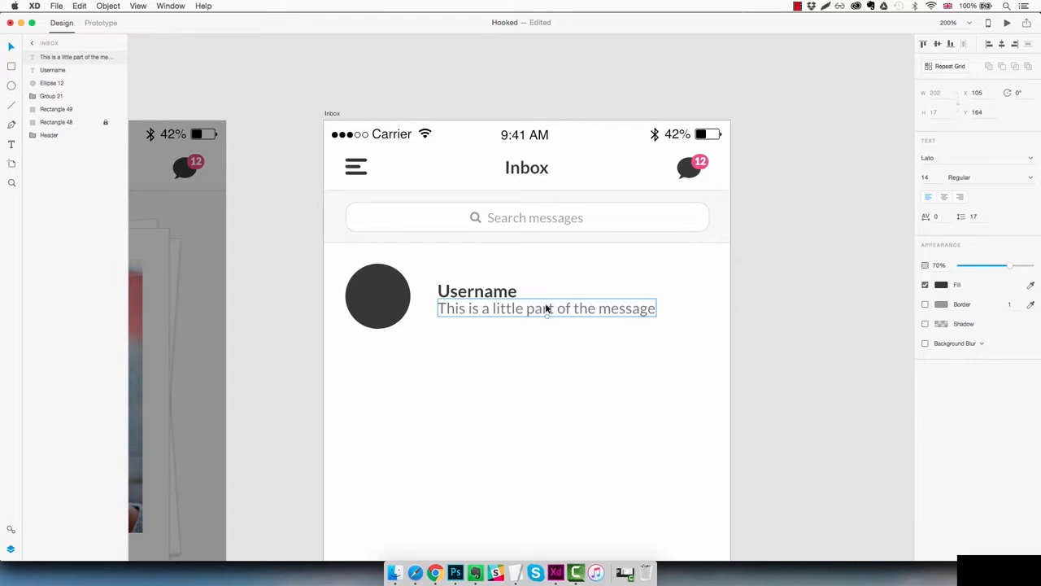
pyautogui.press('Down')
pyautogui.press('Down')
pyautogui.press('Down')
pyautogui.press('Down')
pyautogui.press('Down')
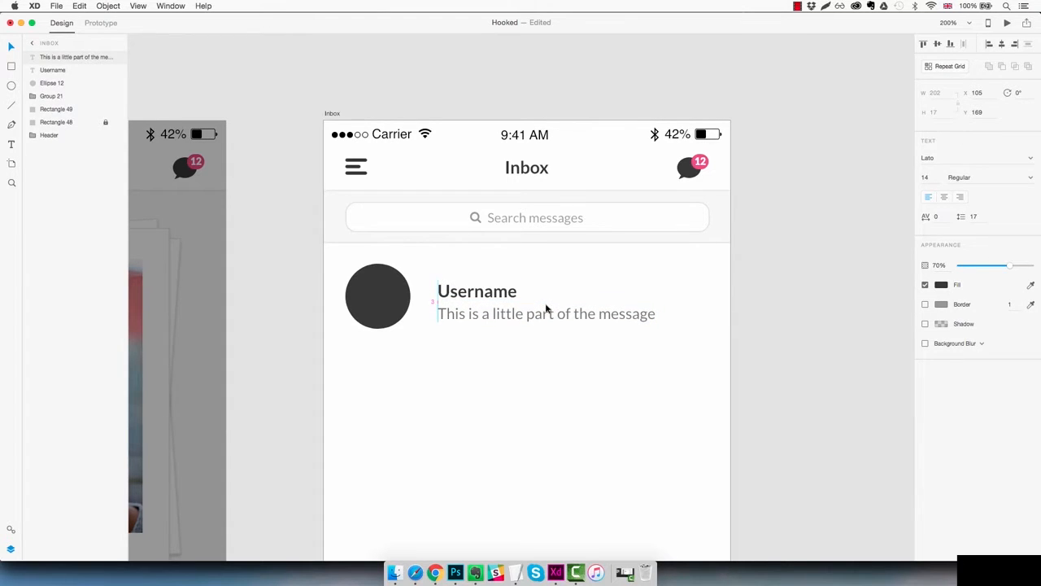
# Select the username and message preview together and move them up to centre them vertically on the circle
pyautogui.keyDown('shift'); pyautogui.click(504, 298); pyautogui.keyUp('shift')
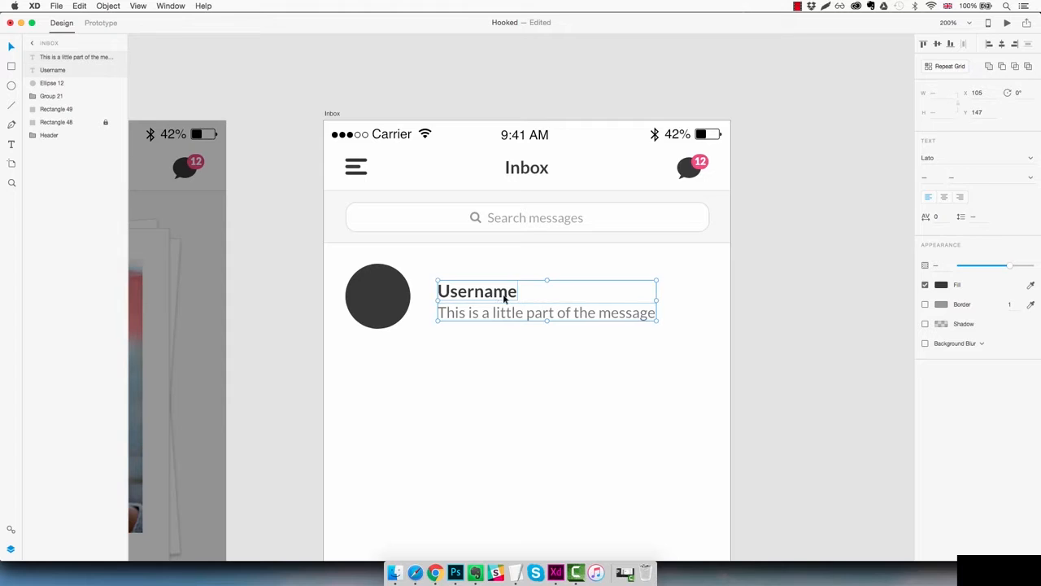
pyautogui.press('Up')
pyautogui.press('Up')
pyautogui.press('Up')
pyautogui.press('Up')
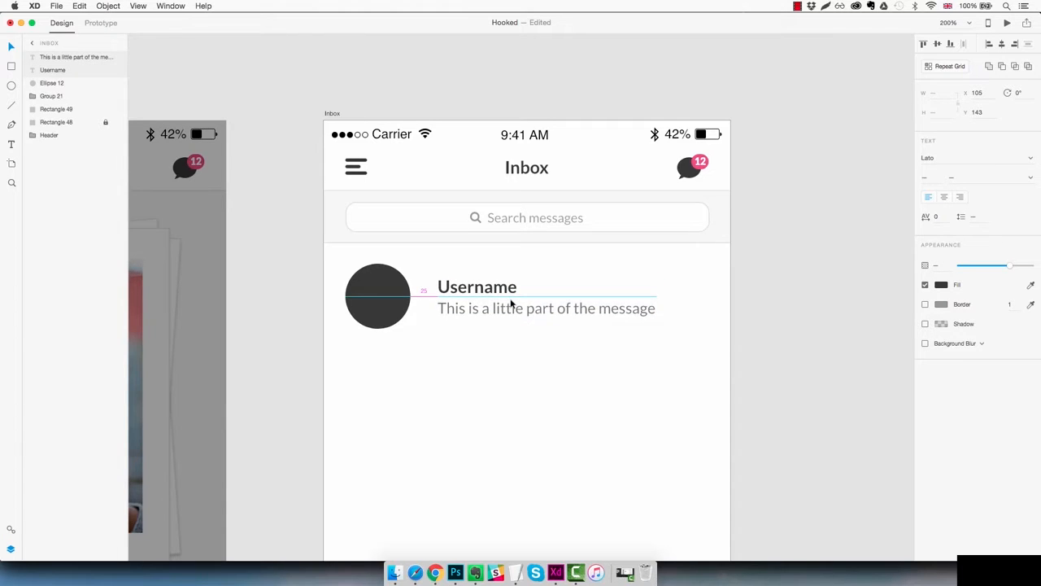
# Move the username and message preview so they start 20 px to the right of the circle
pyautogui.hotkey('shift', 'Left')
pyautogui.hotkey('shift', 'Left')
pyautogui.press('Left')
pyautogui.press('Left')
pyautogui.press('Left')
pyautogui.press('Left')
pyautogui.press('Left')
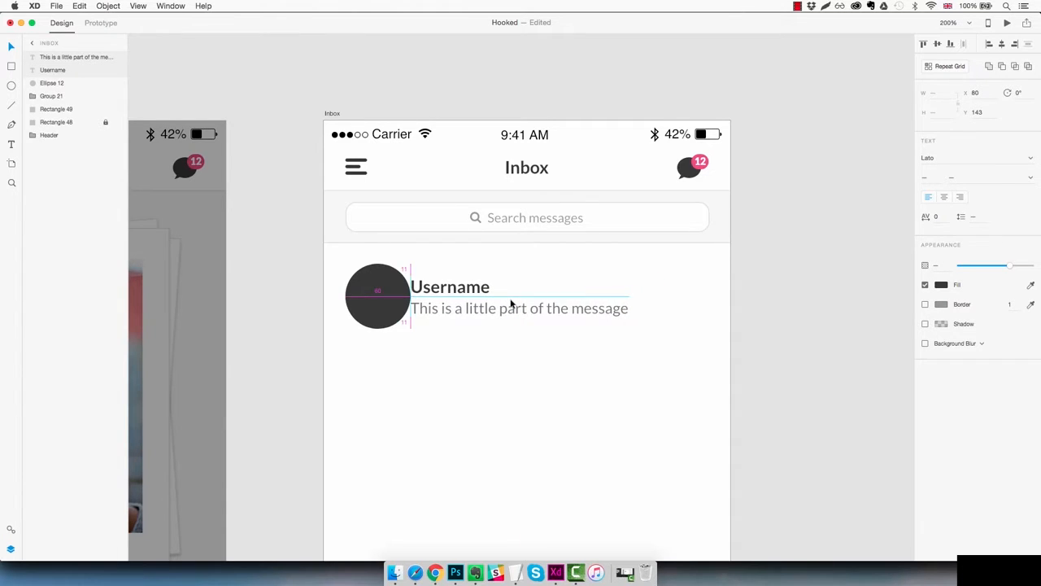
pyautogui.hotkey('shift', 'Right')
pyautogui.hotkey('shift', 'Right')
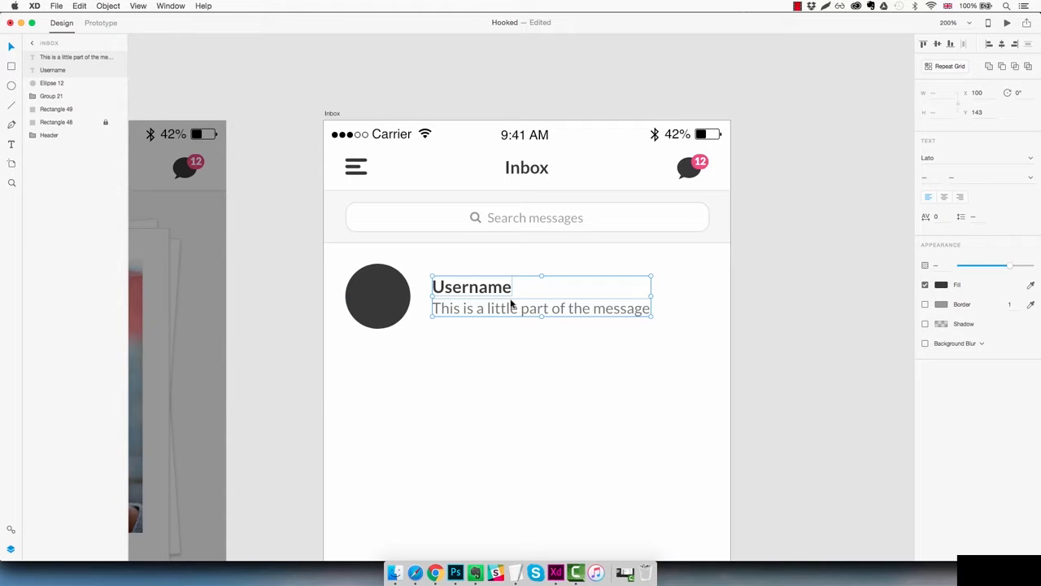
pyautogui.click(580, 348)
# Duplicate the message preview text above the original and change the copy's text to "09.50am"
pyautogui.click(559, 308)
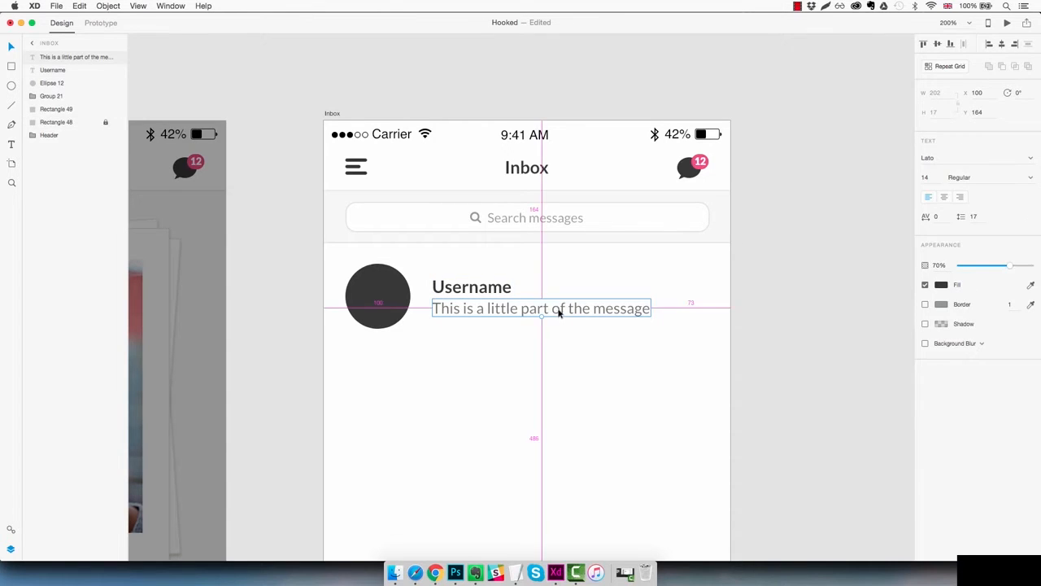
pyautogui.moveTo(558, 311); pyautogui.dragTo(627, 287)
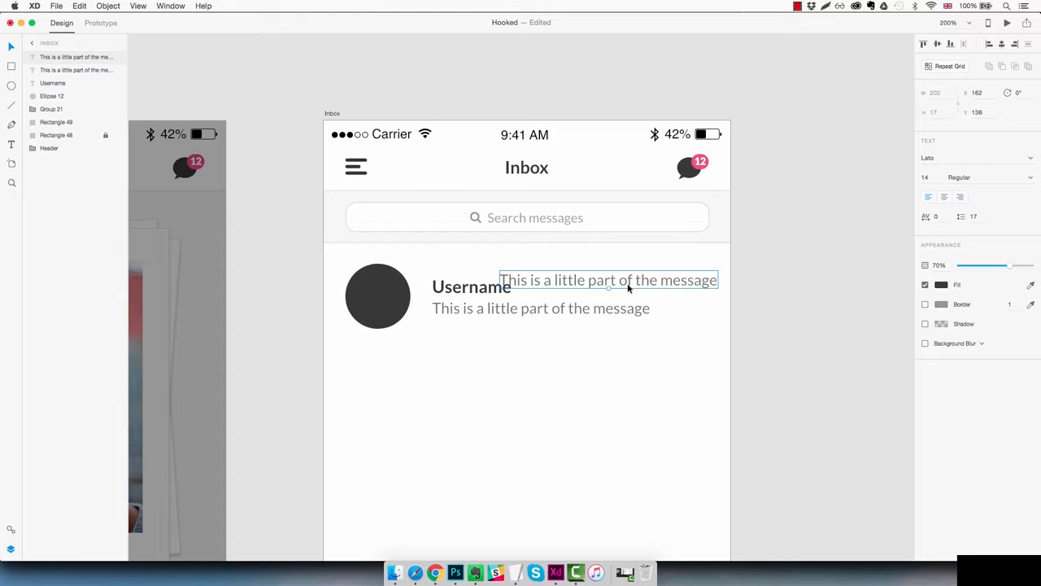
pyautogui.doubleClick(628, 288)
pyautogui.write('0')
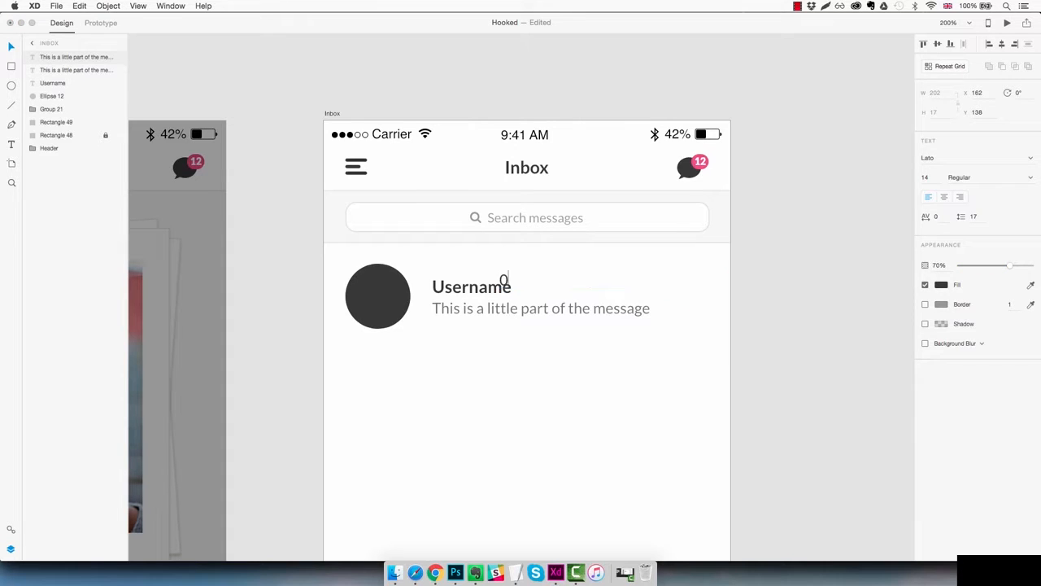
pyautogui.write('9.50am')
pyautogui.press('Escape')
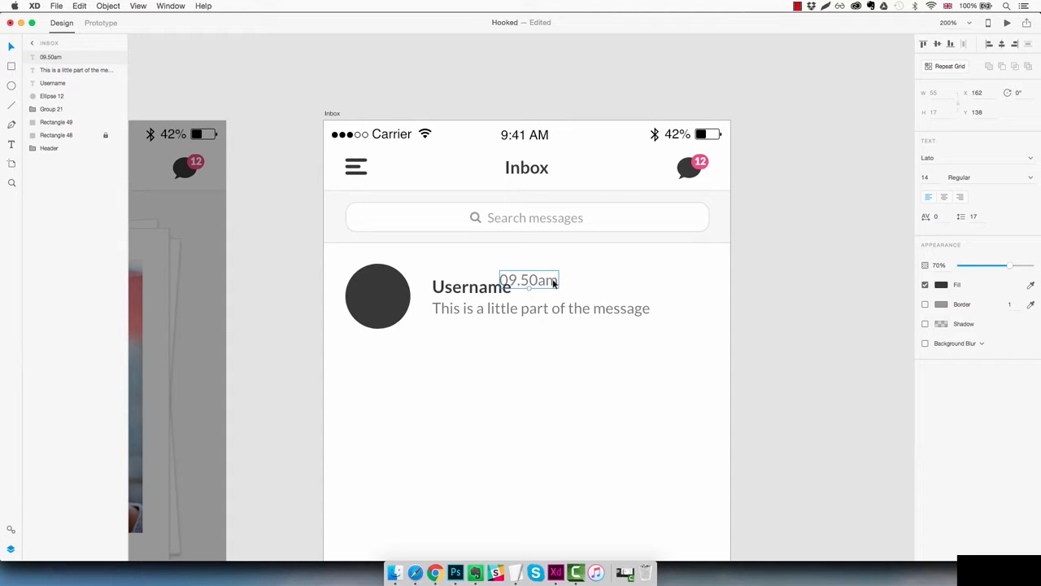
# Place the "09.50am" text at X 300, Y 136, 20 px in from the artboard's right edge
pyautogui.moveTo(555, 281); pyautogui.dragTo(725, 280)
pyautogui.hotkey('shift', 'Left')
pyautogui.hotkey('shift', 'Left')
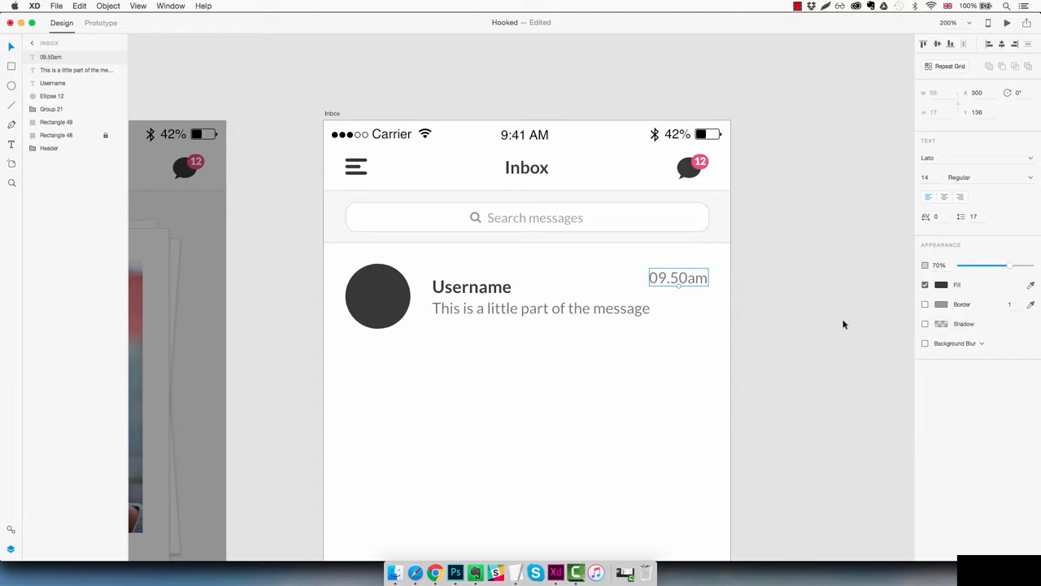
# Right-align the "09.50am" text and set its font size to 12
pyautogui.click(961, 197)
pyautogui.click(927, 178)
pyautogui.write('13')
pyautogui.press('Return')
pyautogui.press('Down')
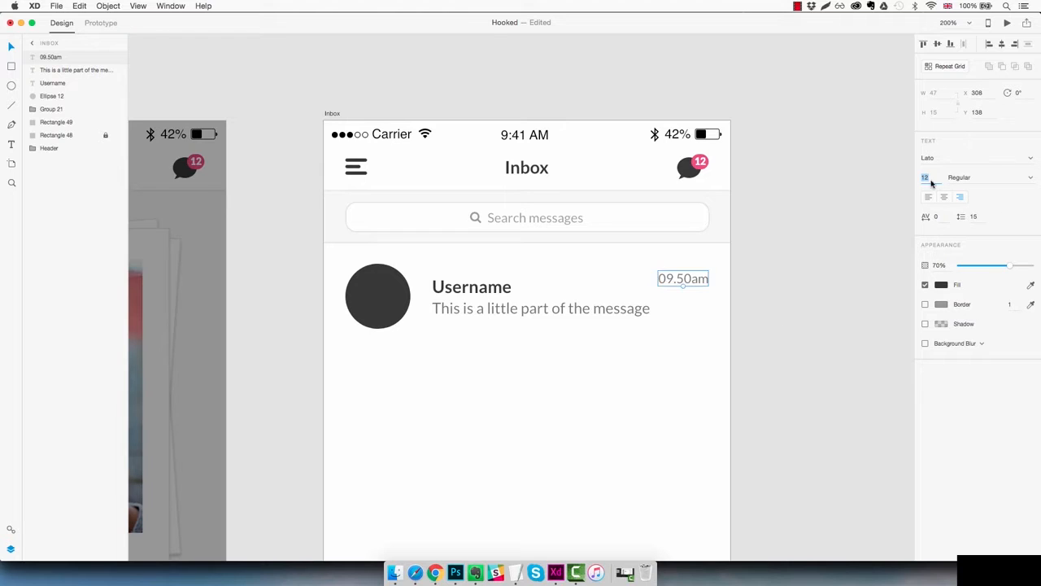
# Reduce the opacity of the "09.50am" text to make it lighter than the message preview
pyautogui.click(839, 273)
pyautogui.moveTo(1009, 266); pyautogui.dragTo(997, 269)
pyautogui.click(672, 342)
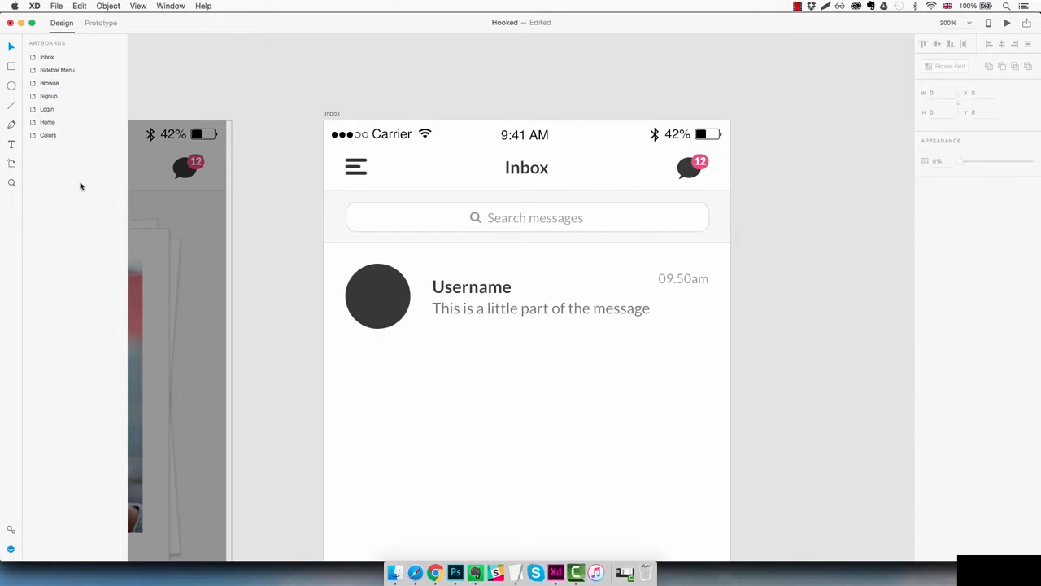
# Draw a 335 px wide horizontal line below the message row and sample its border colour from the line under the search area
pyautogui.click(12, 105)
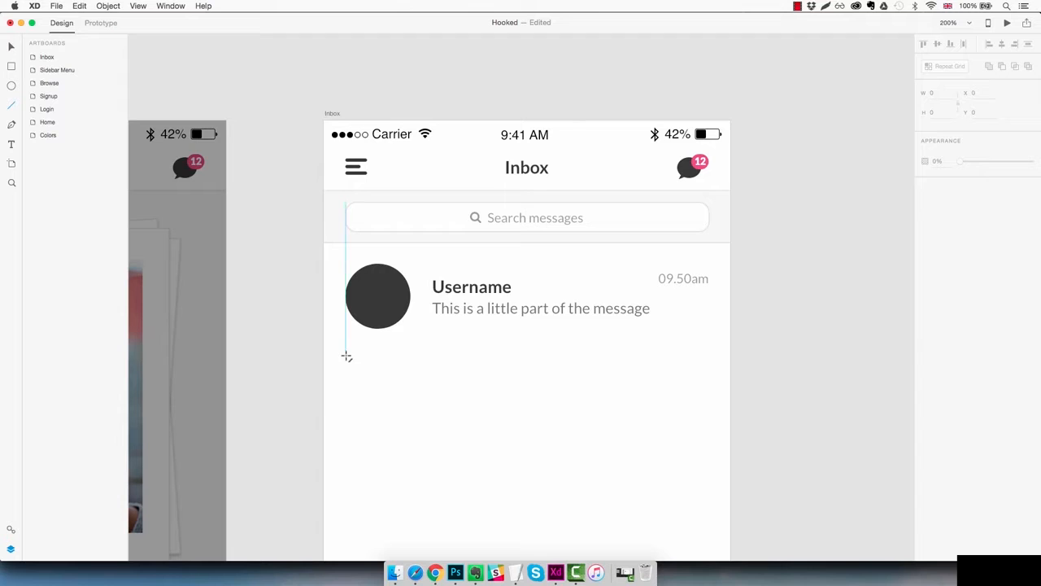
pyautogui.moveTo(347, 356); pyautogui.dragTo(708, 365)
pyautogui.click(1031, 181)
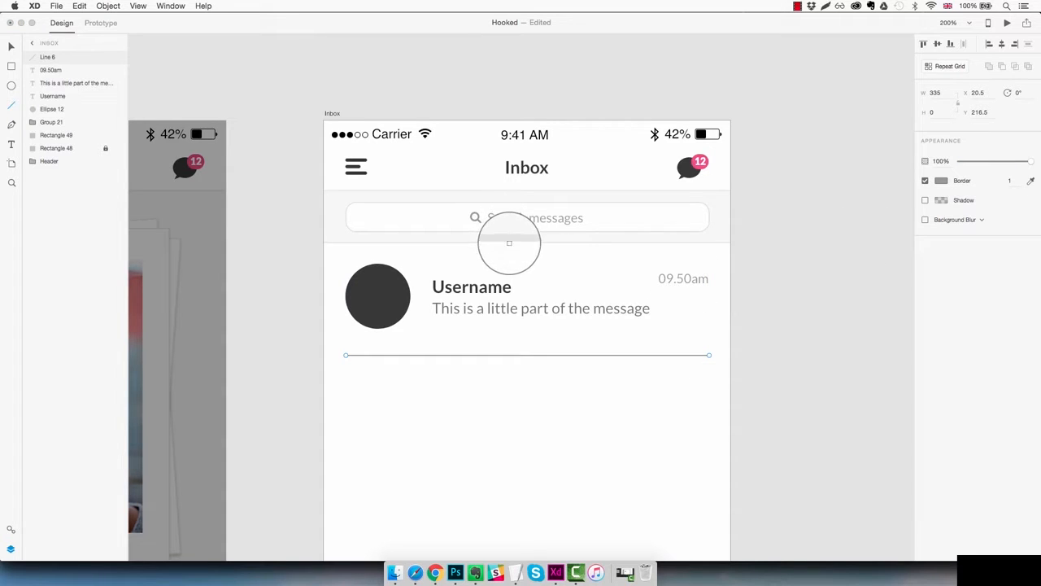
pyautogui.click(509, 241)
pyautogui.press('v')
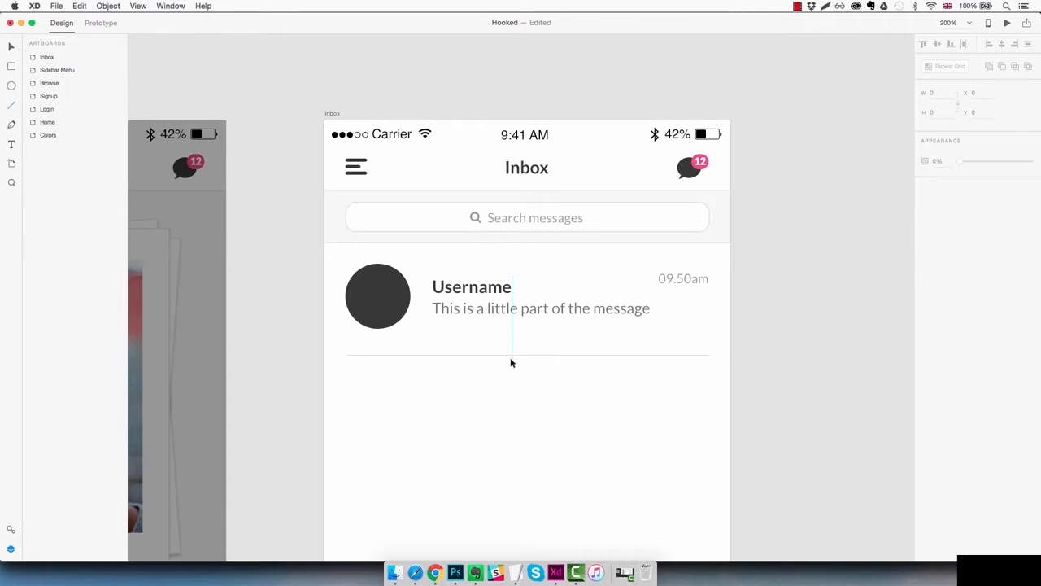
# Move the divider line up to Y 212.5, 20 px below the bottom of the avatar circle
pyautogui.click(506, 356)
pyautogui.hotkey('shift', 'Up')
pyautogui.hotkey('shift', 'Up')
pyautogui.hotkey('shift', 'Up')
pyautogui.press('Down')
pyautogui.press('Down')
pyautogui.press('Down')
pyautogui.press('Down')
pyautogui.press('Down')
pyautogui.press('Down')
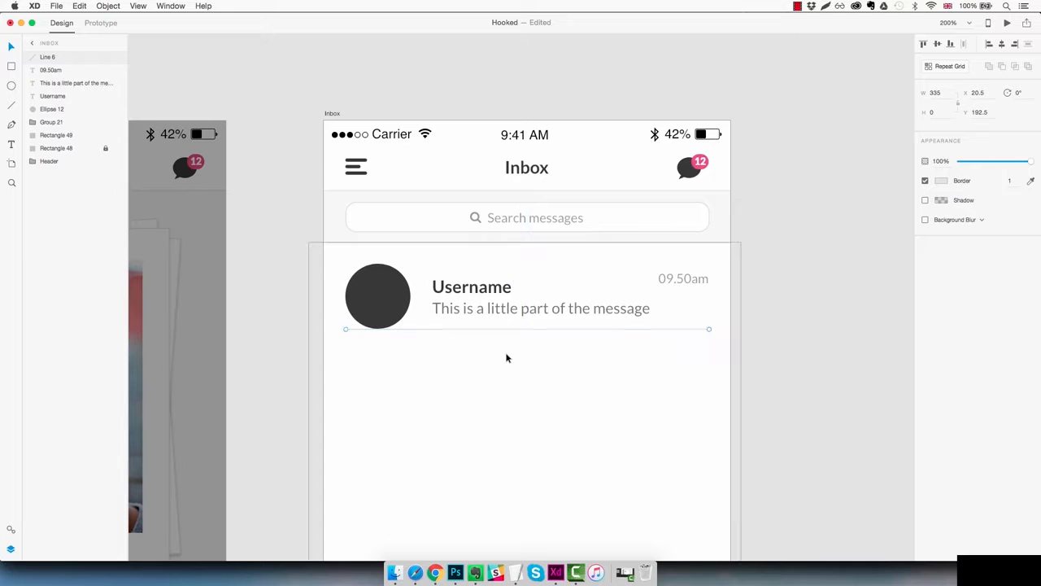
pyautogui.hotkey('shift', 'Down')
pyautogui.hotkey('shift', 'Down')
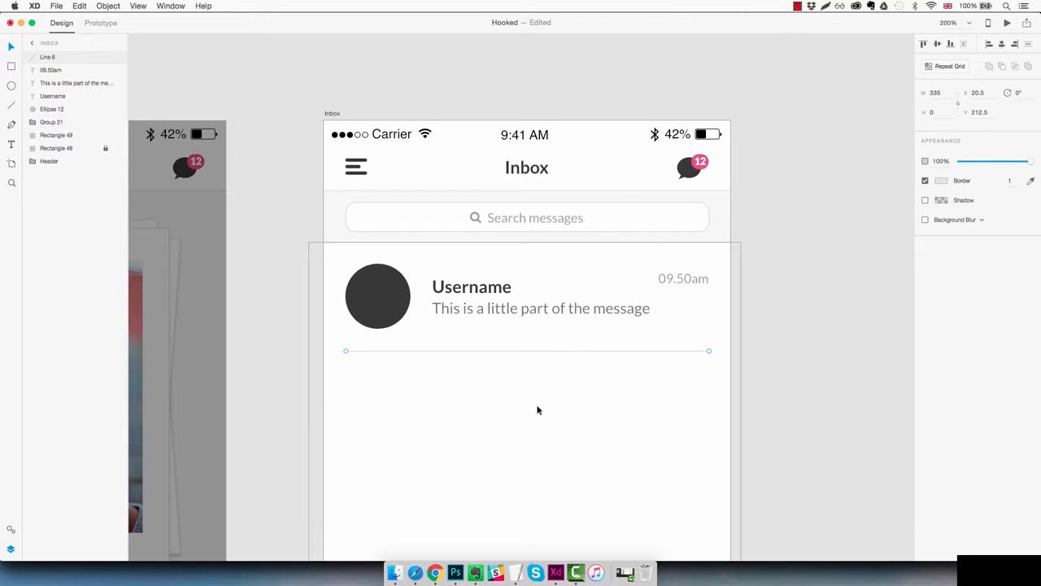
pyautogui.press('Escape')
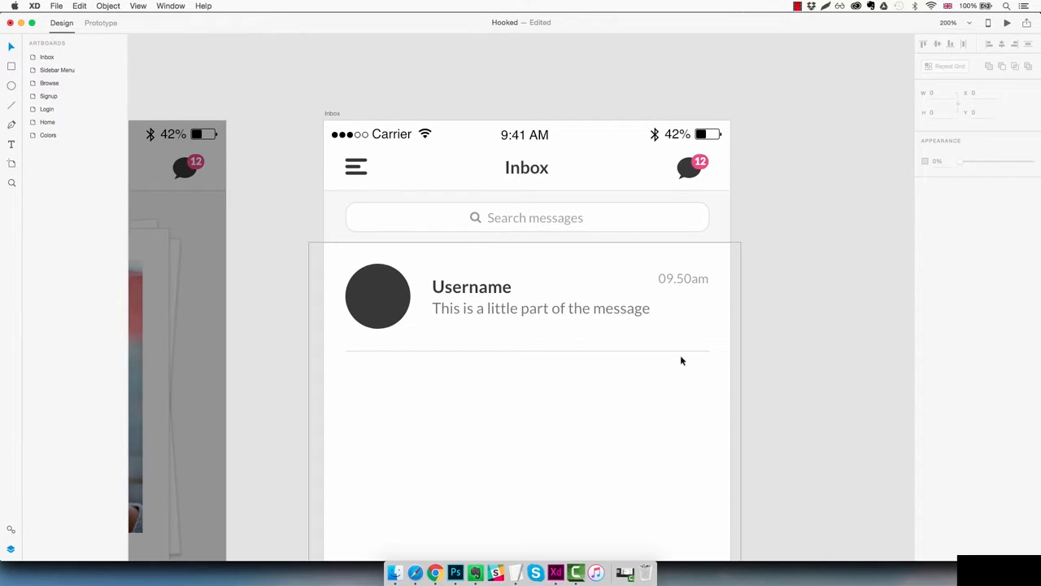
# Group the avatar circle, username, message preview, time and divider line, and name the group "Message"
pyautogui.moveTo(715, 271); pyautogui.dragTo(365, 355)
pyautogui.press('super+g')
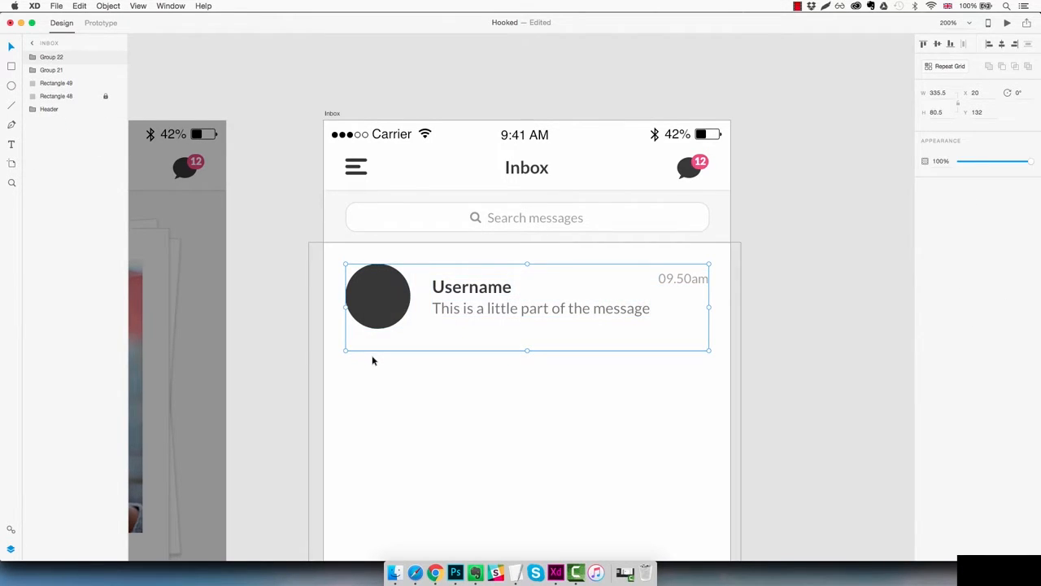
pyautogui.click(59, 58)
pyautogui.doubleClick(58, 59)
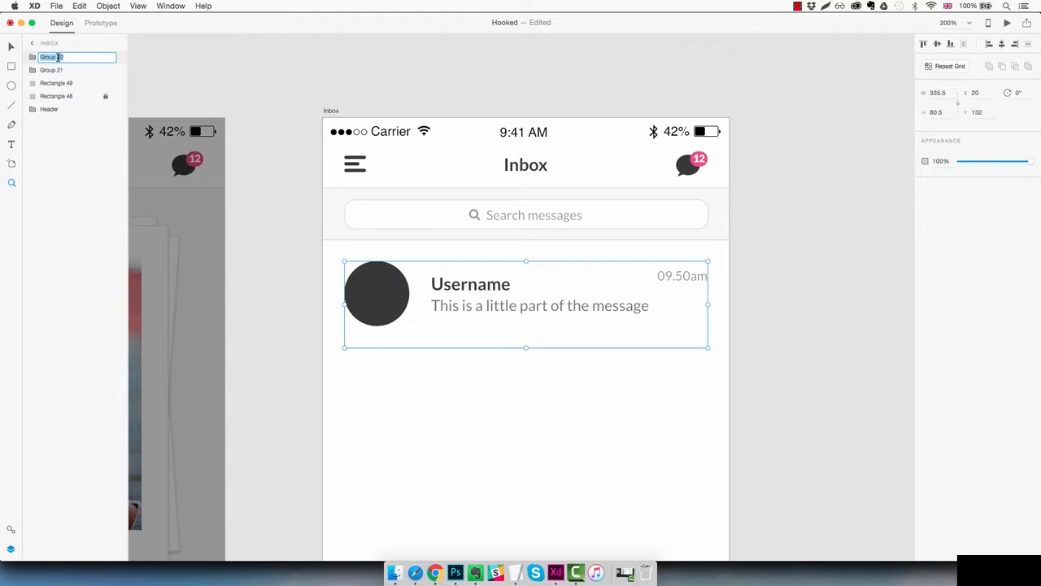
pyautogui.write('Message')
pyautogui.press('Return')
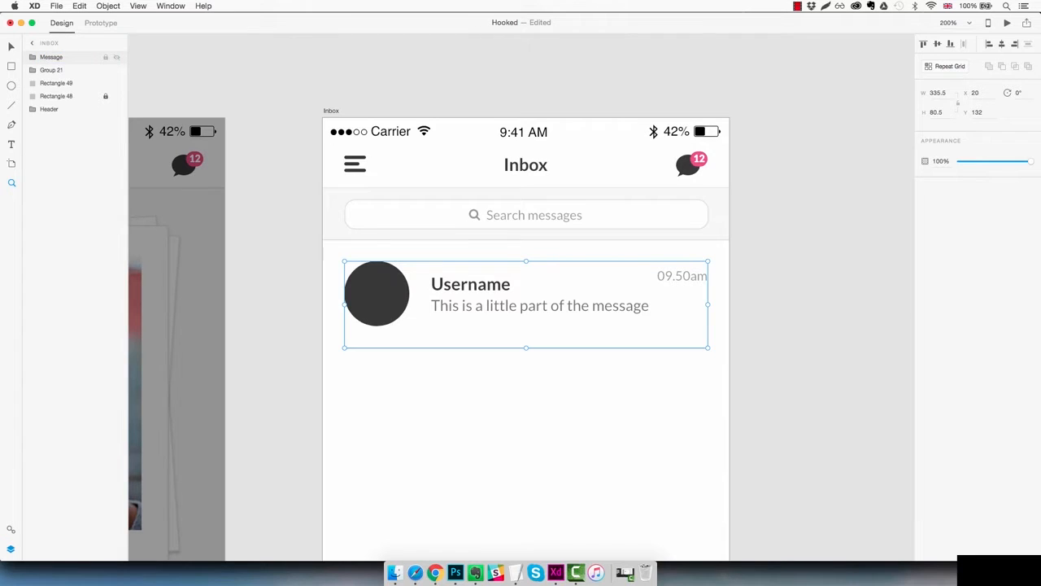
# Group the search icon and placeholder text with the rounded search field rectangle and name the group "Searchbar"
pyautogui.click(65, 83)
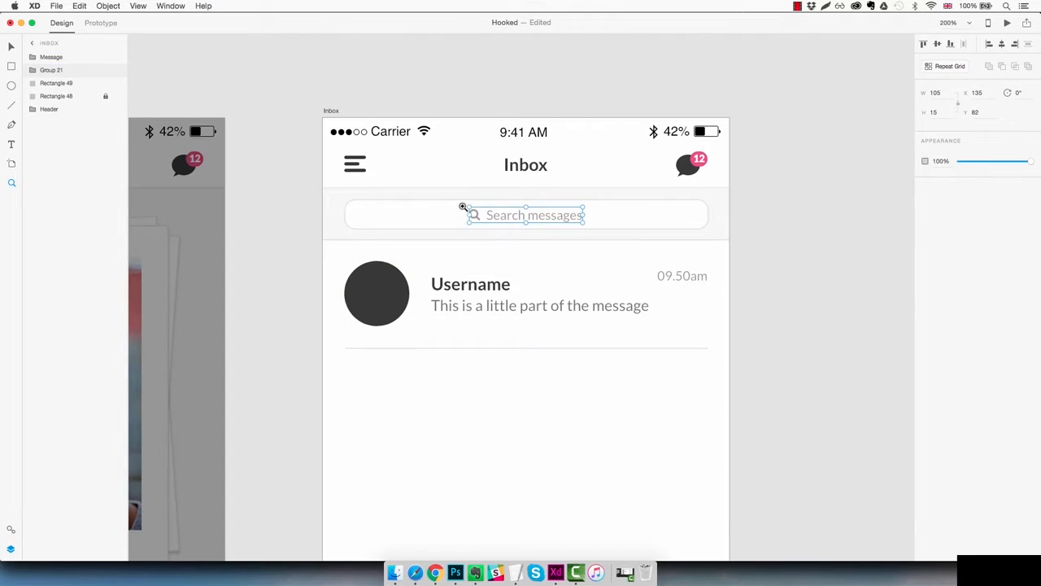
pyautogui.click(65, 83)
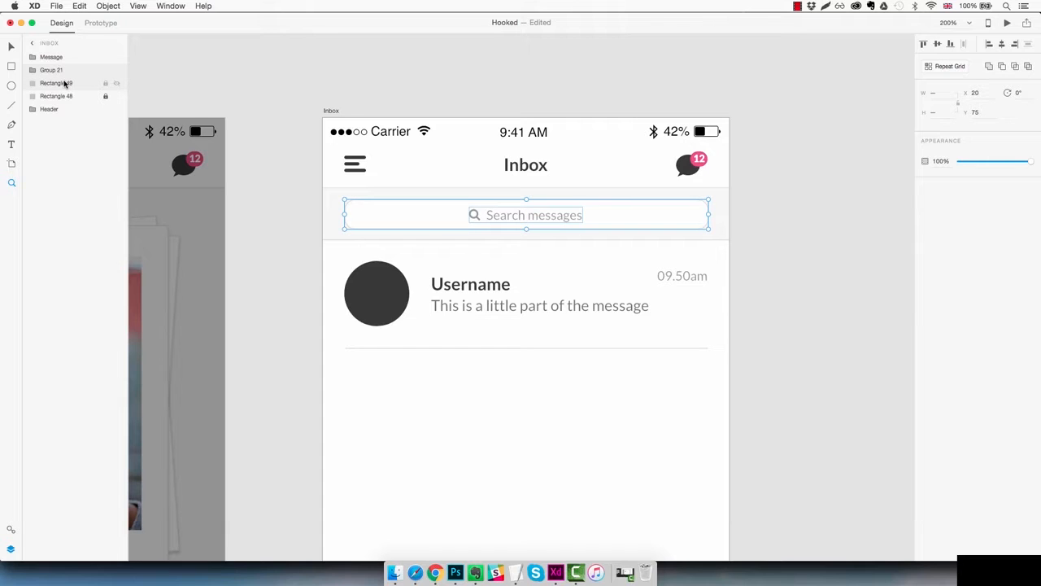
pyautogui.press('super+g')
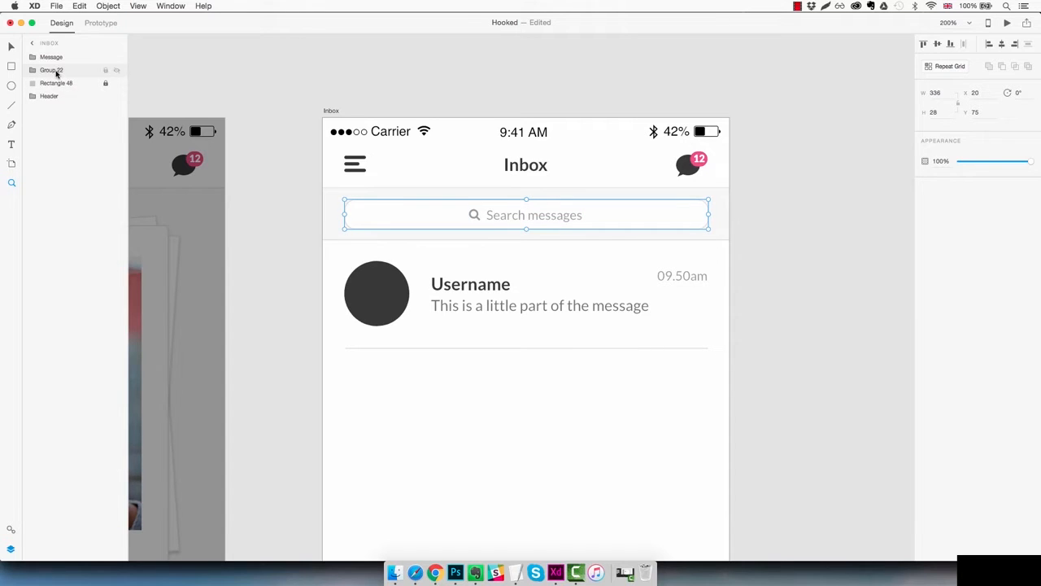
pyautogui.doubleClick(55, 71)
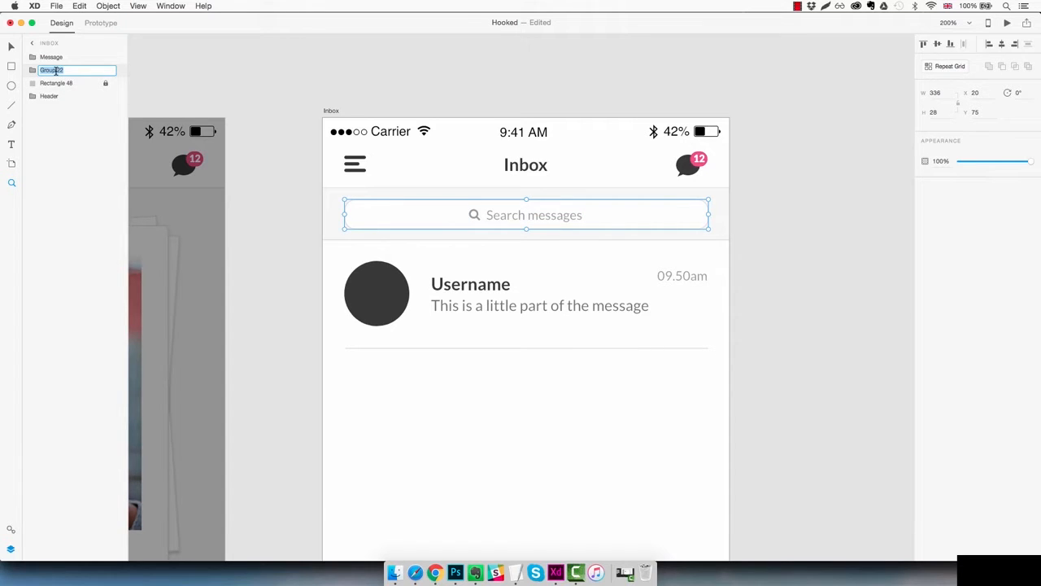
pyautogui.write('Searchbar')
pyautogui.press('Return')
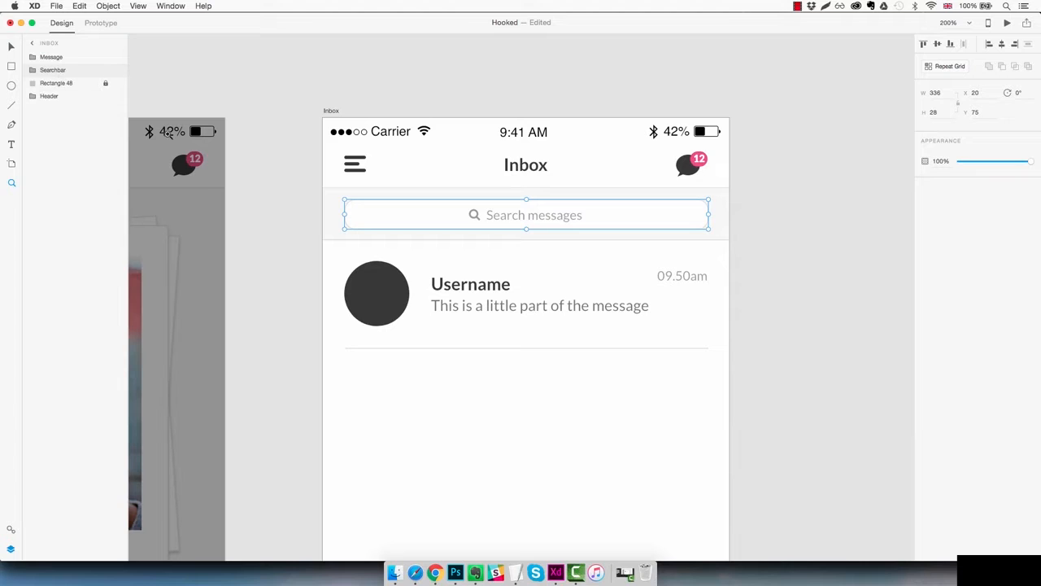
# Select the Message group
pyautogui.click(64, 59)
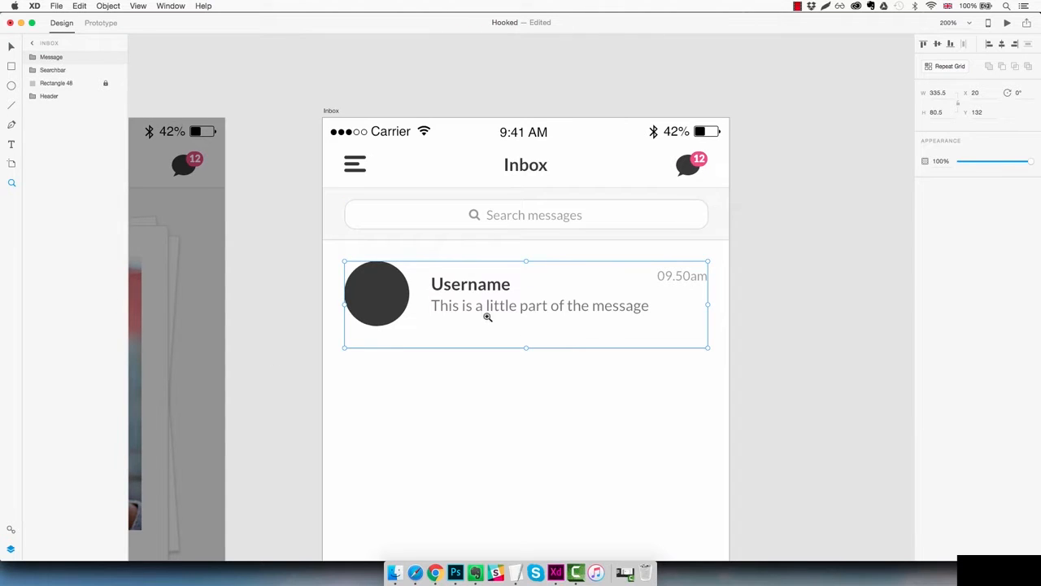
# Turn the Inbox message group into a repeat grid and extend it downward to six rows, past the artboard's lower edge
pyautogui.click(948, 67)
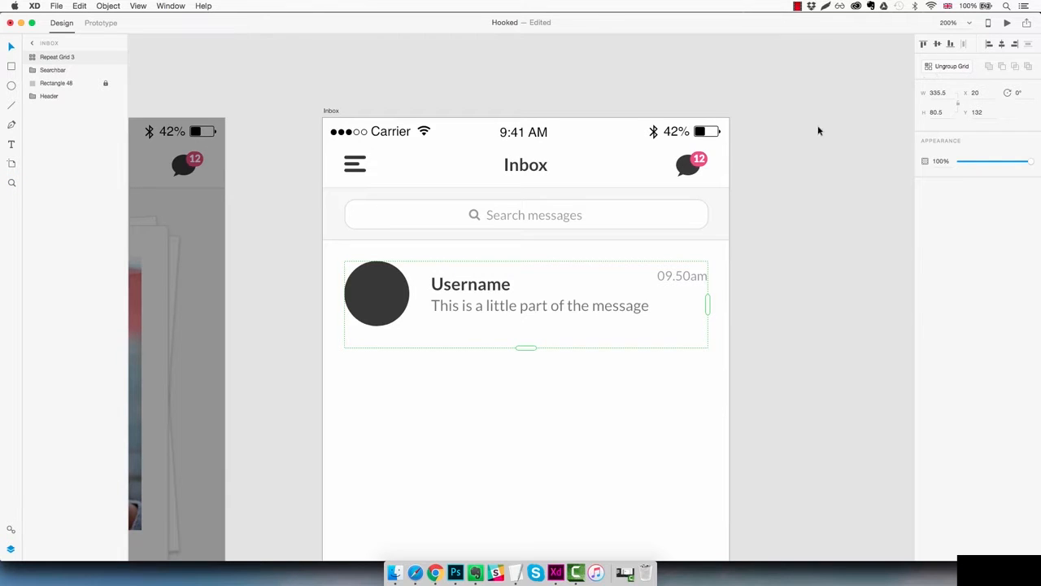
pyautogui.scroll(-2, 734, 192)
pyautogui.press('super+1')
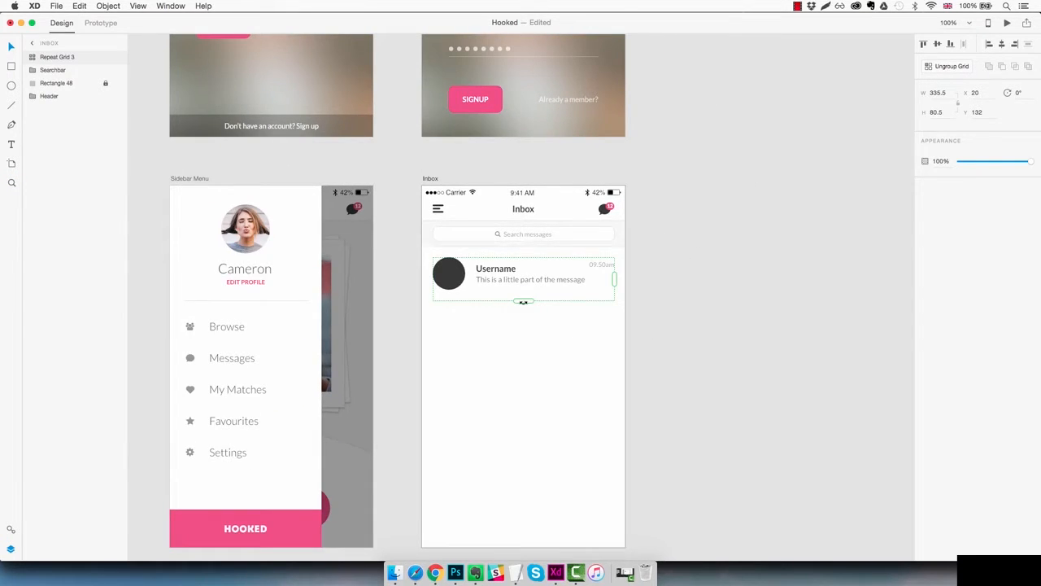
pyautogui.moveTo(523, 302); pyautogui.dragTo(522, 530)
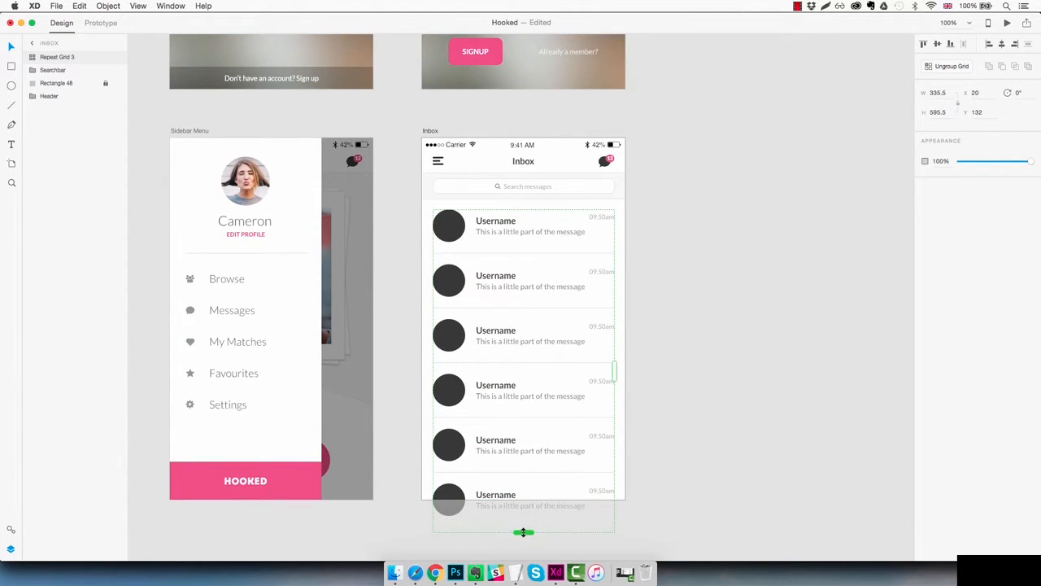
pyautogui.click(673, 417)
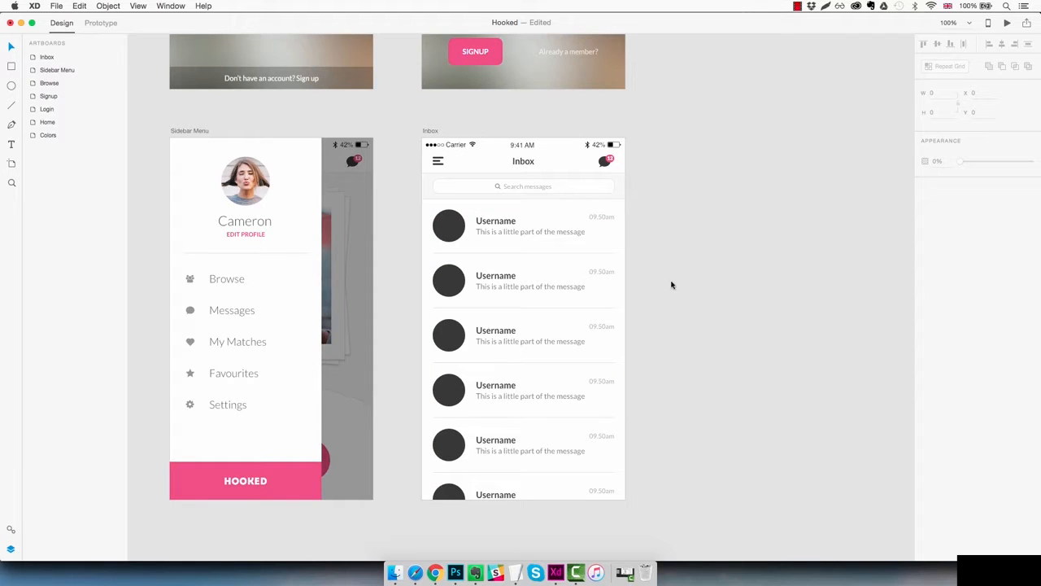
pyautogui.click(461, 256)
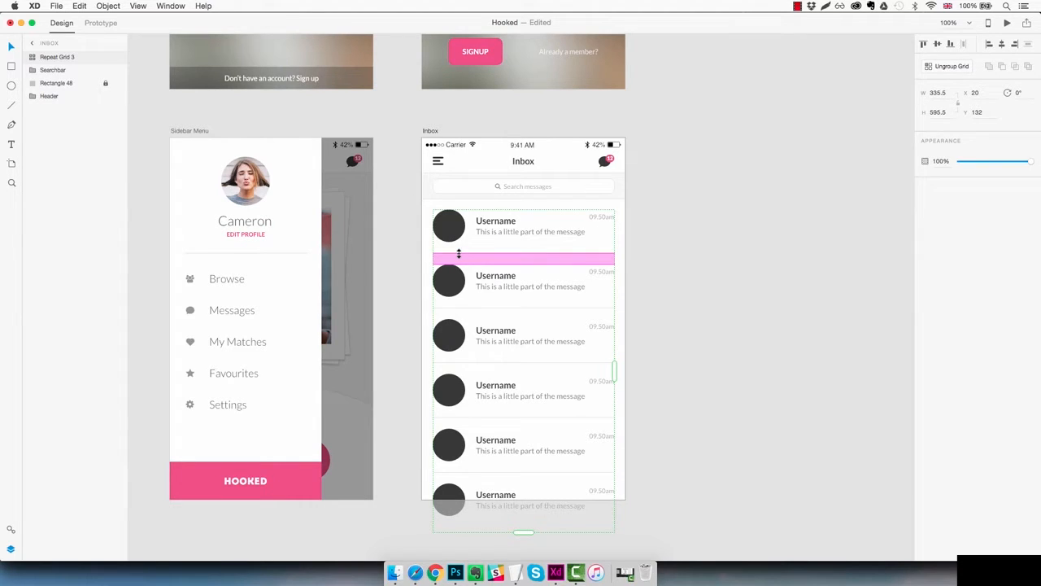
pyautogui.moveTo(459, 254); pyautogui.dragTo(458, 255)
pyautogui.press('Escape')
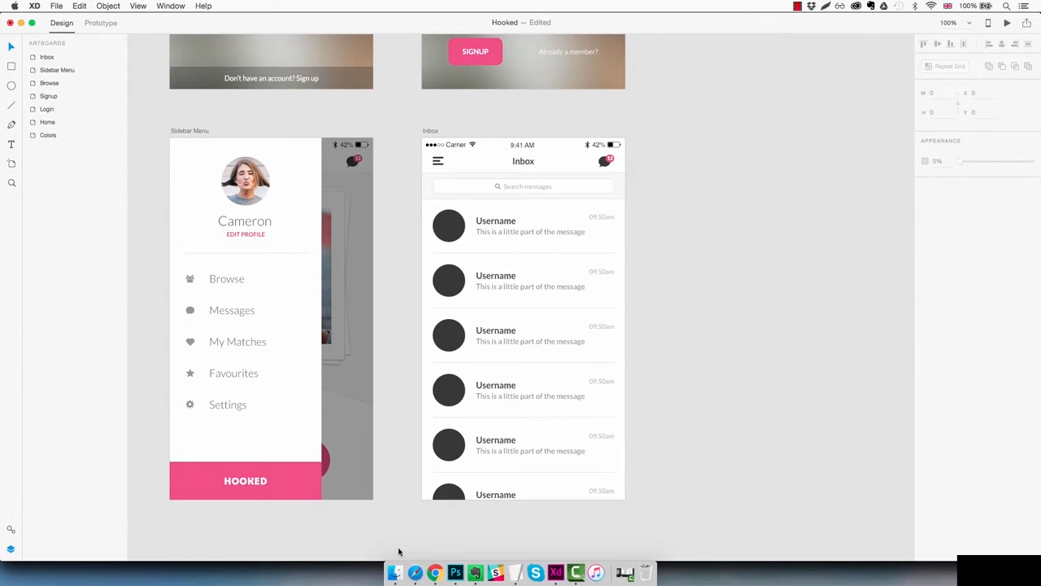
# Switch to Finder and preview the portrait photos in the Guys inbox folder
pyautogui.click(394, 572)
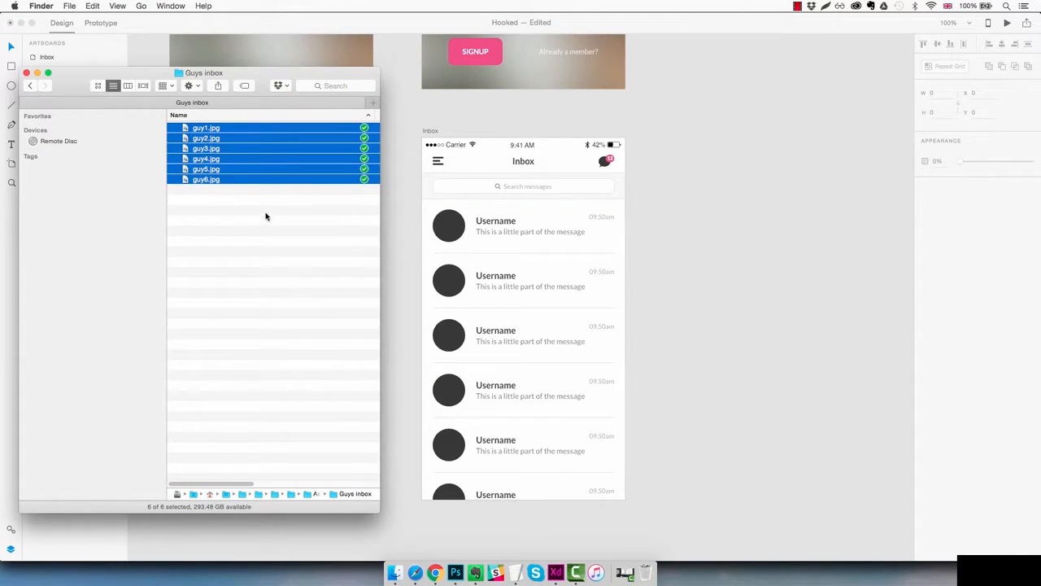
pyautogui.click(228, 138)
pyautogui.press('space')
pyautogui.press('Down')
pyautogui.press('Down')
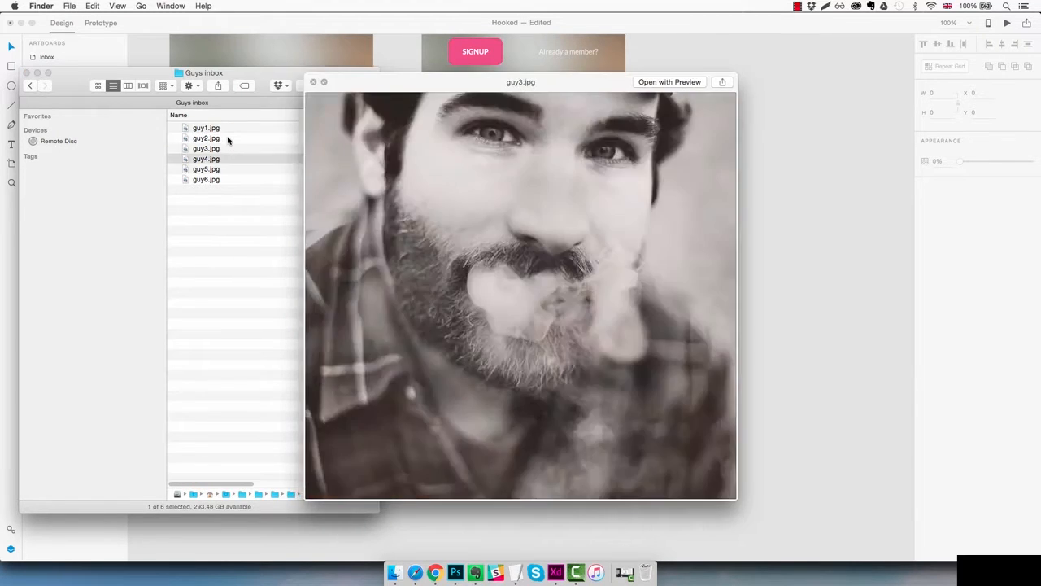
pyautogui.press('Down')
pyautogui.press('Down')
pyautogui.press('Down')
pyautogui.press('space')
# Fill the repeat grid's avatar circles with the six images guy1.jpg to guy6.jpg from the Guys inbox folder
pyautogui.click(225, 128)
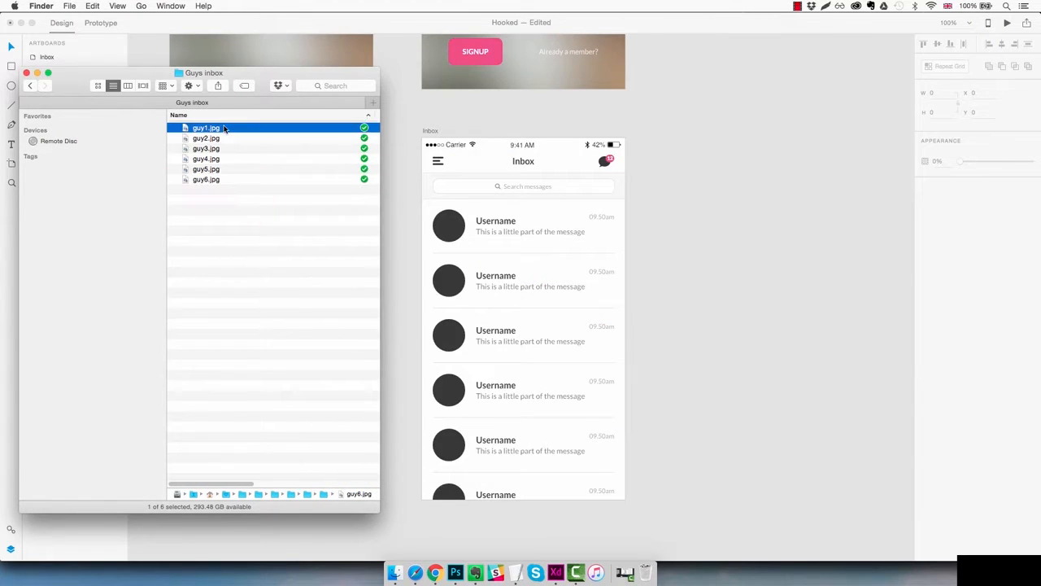
pyautogui.keyDown('shift'); pyautogui.click(226, 179); pyautogui.keyUp('shift')
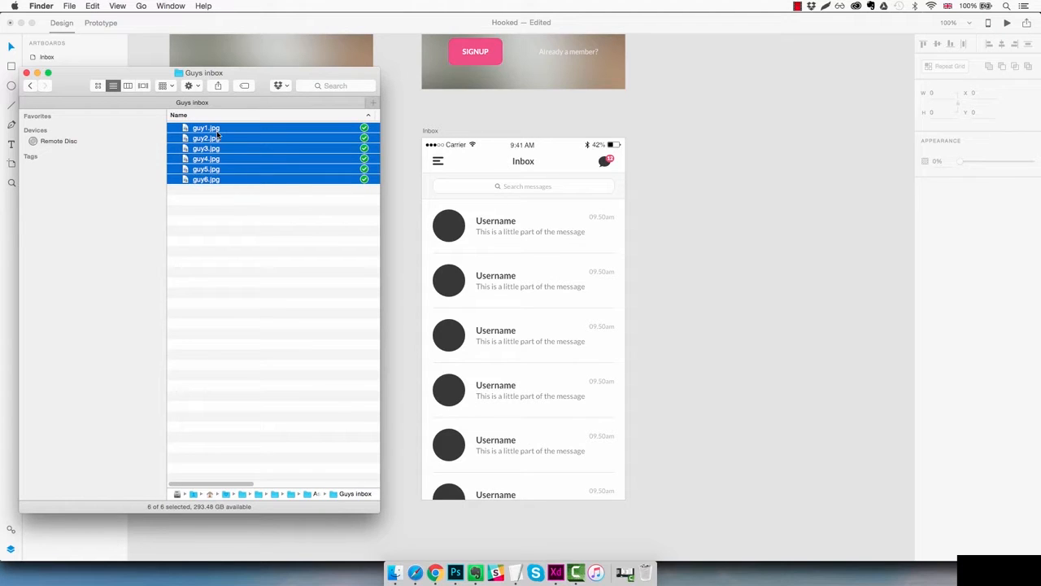
pyautogui.moveTo(213, 130)
pyautogui.mouseDown()
pyautogui.moveTo(445, 167)
pyautogui.moveTo(492, 213)
pyautogui.moveTo(453, 230)
pyautogui.mouseUp()
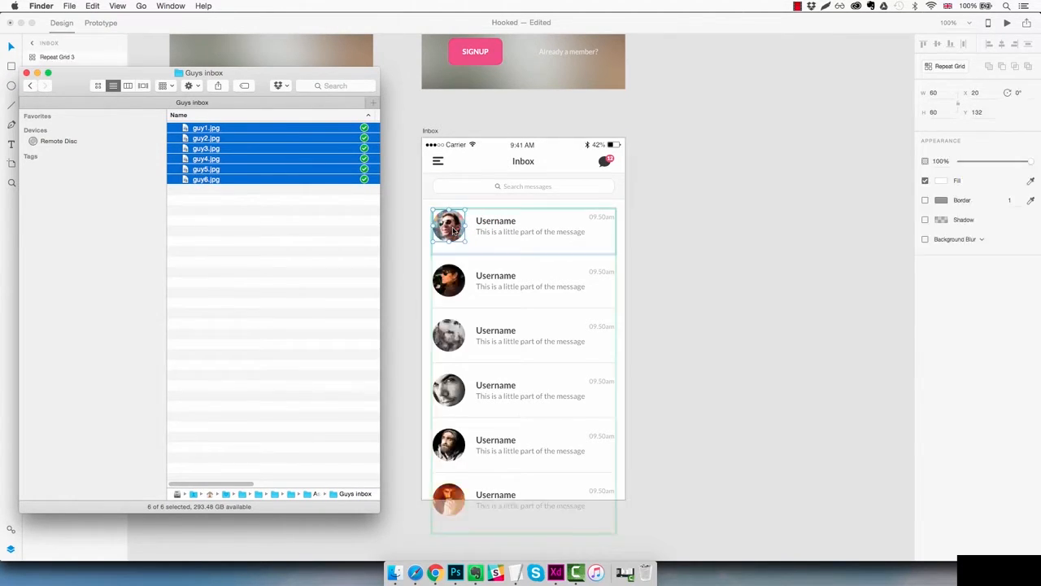
pyautogui.click(681, 257)
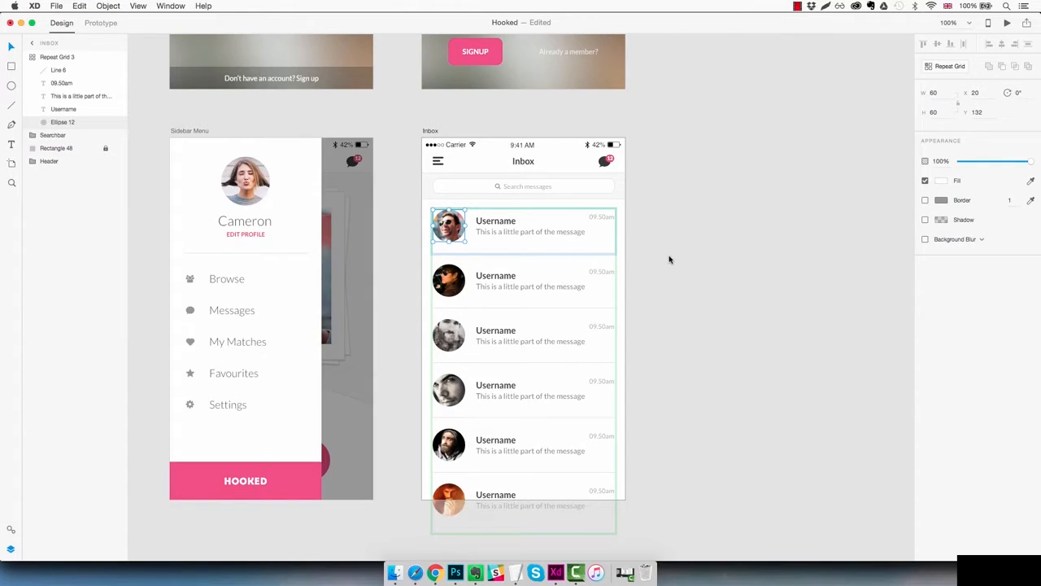
pyautogui.click(669, 252)
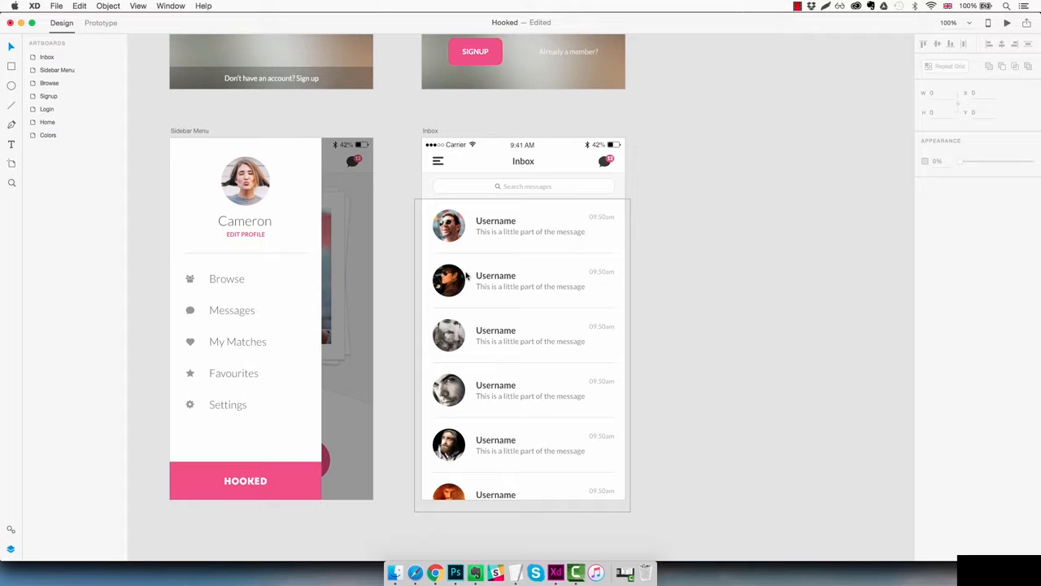
# Populate the repeat grid's Username text with the list of usernames from the TextEdit document Untitled 2
pyautogui.moveTo(518, 573)
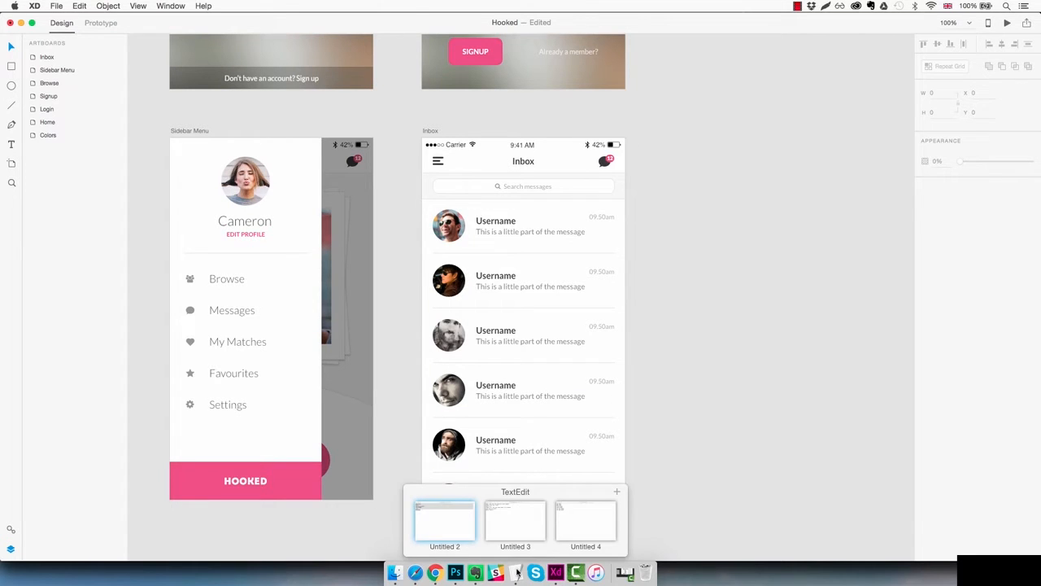
pyautogui.click(453, 532)
pyautogui.click(130, 229)
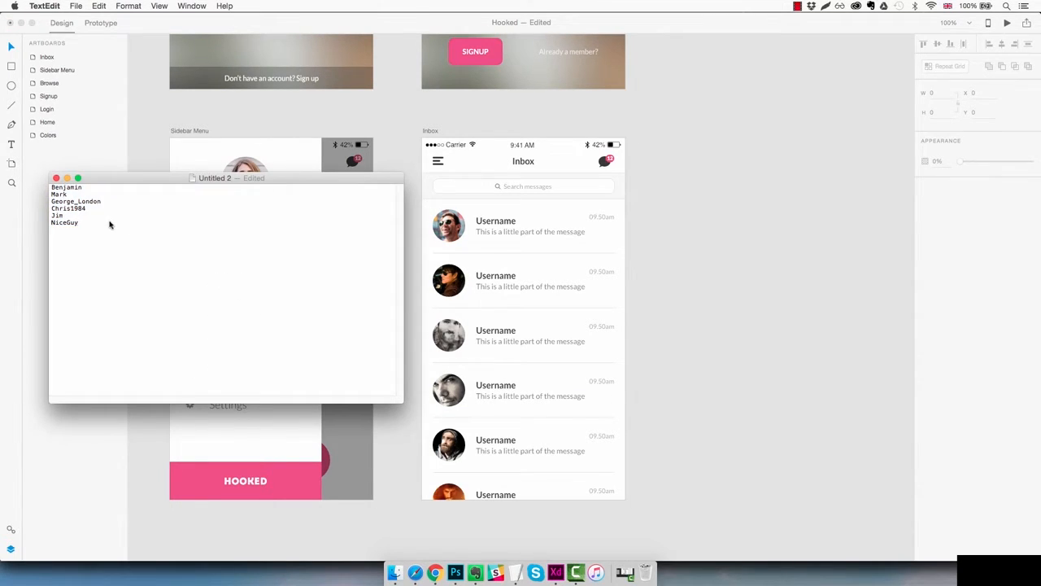
pyautogui.moveTo(98, 226); pyautogui.dragTo(48, 187)
pyautogui.click(147, 274)
pyautogui.moveTo(192, 181)
pyautogui.mouseDown()
pyautogui.moveTo(277, 214)
pyautogui.moveTo(476, 238)
pyautogui.moveTo(513, 224)
pyautogui.mouseUp()
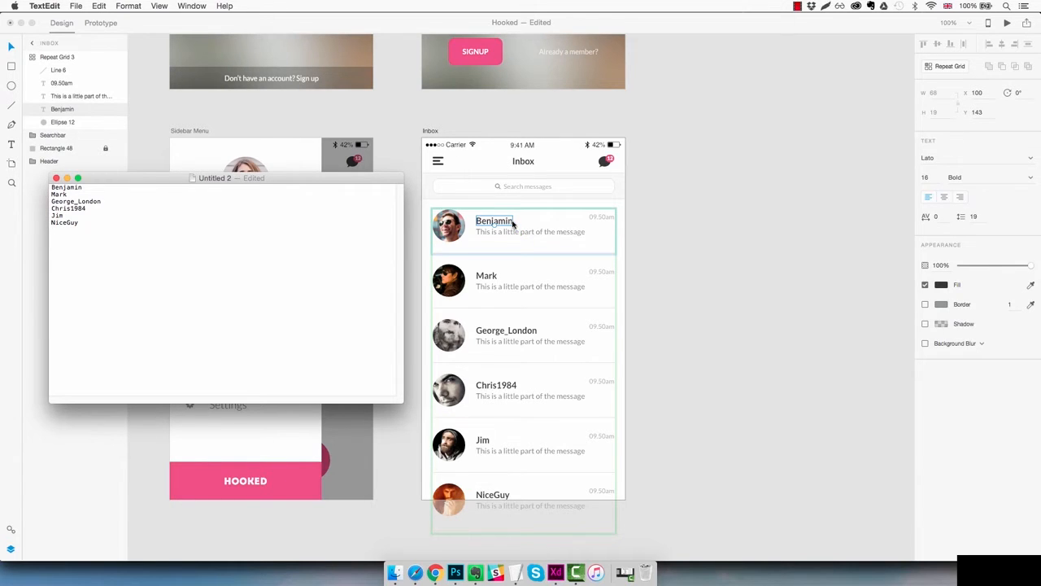
pyautogui.click(676, 262)
pyautogui.click(714, 246)
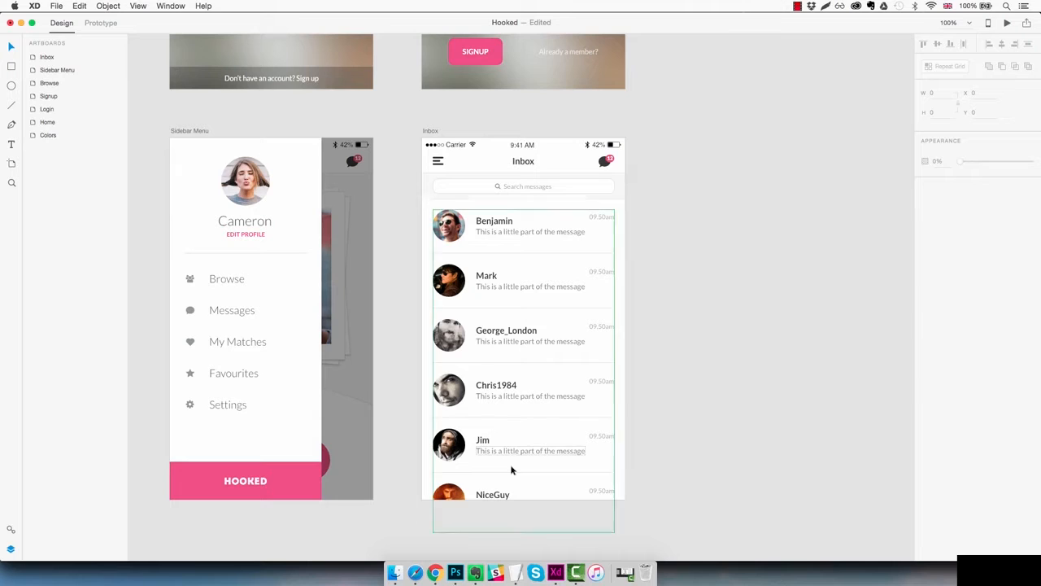
# Replace the message preview text in the repeat grid with the message lines from the TextEdit document Untitled 3
pyautogui.moveTo(516, 572)
pyautogui.click(515, 525)
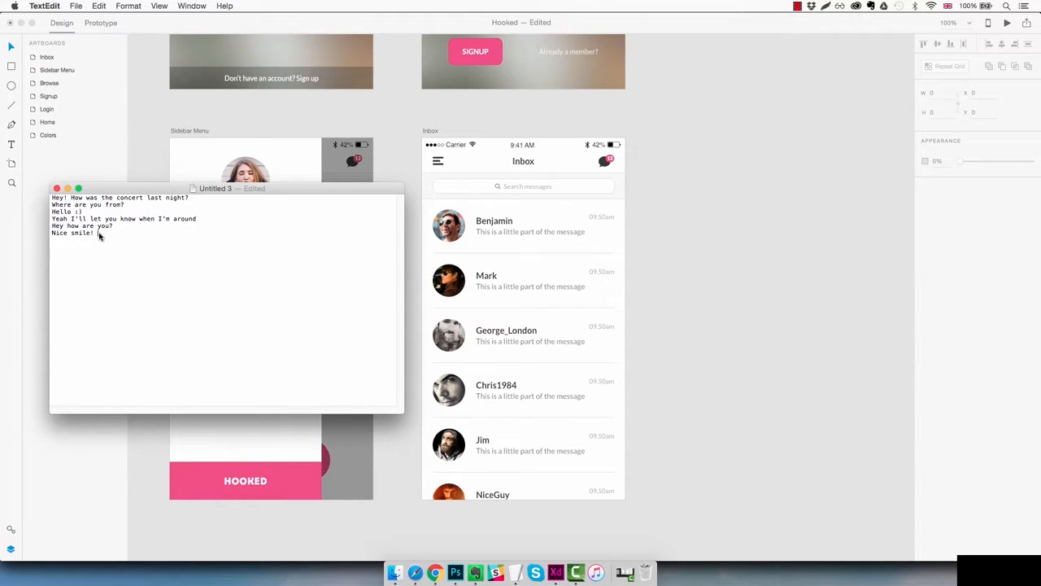
pyautogui.moveTo(96, 236); pyautogui.dragTo(63, 227)
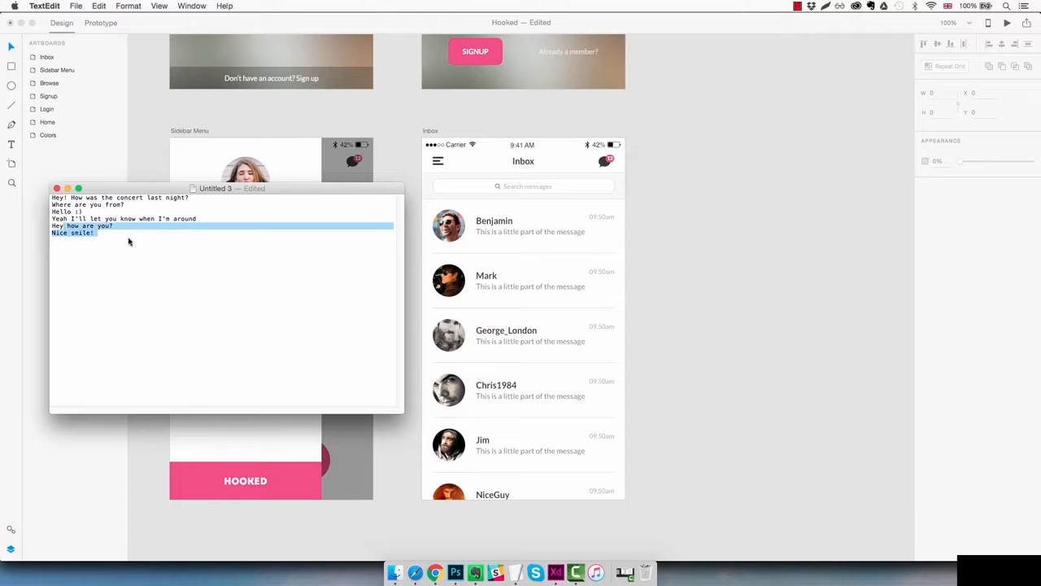
pyautogui.click(206, 259)
pyautogui.moveTo(194, 190)
pyautogui.mouseDown()
pyautogui.moveTo(562, 259)
pyautogui.moveTo(562, 235)
pyautogui.mouseUp()
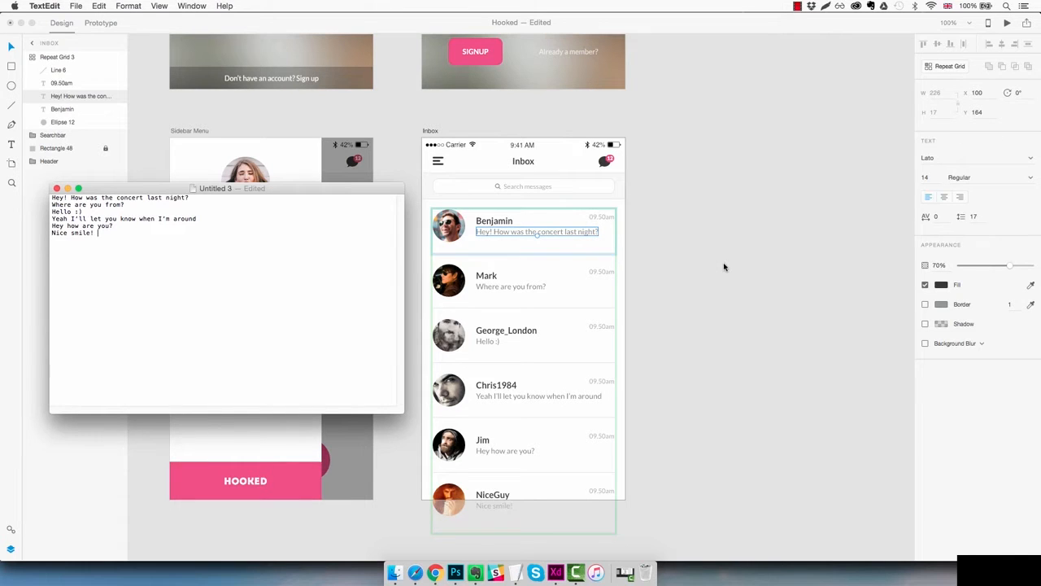
pyautogui.click(686, 329)
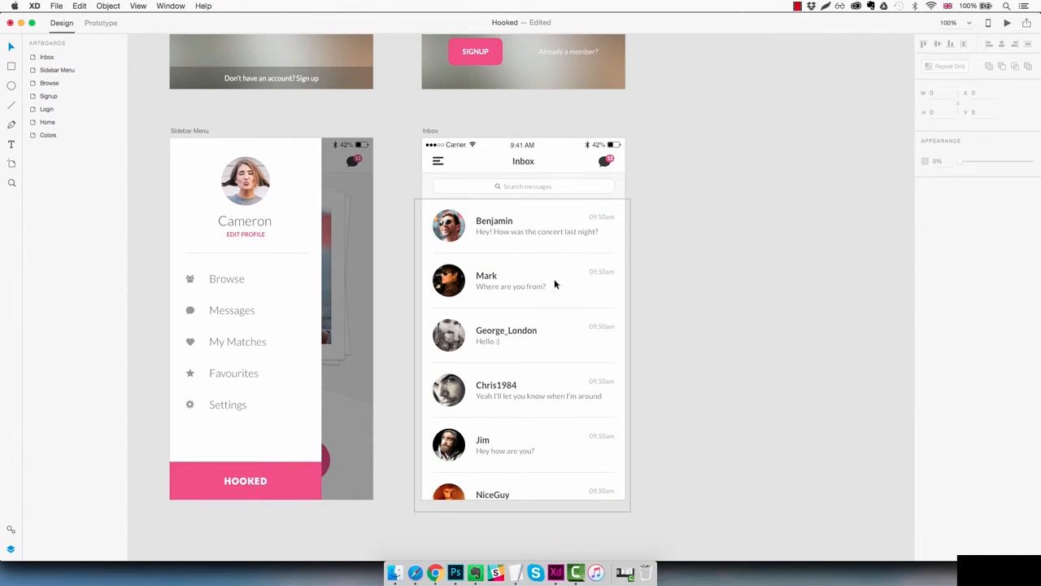
# Populate the timestamps in the repeat grid with the times and dates from the TextEdit document Untitled 4
pyautogui.moveTo(516, 573)
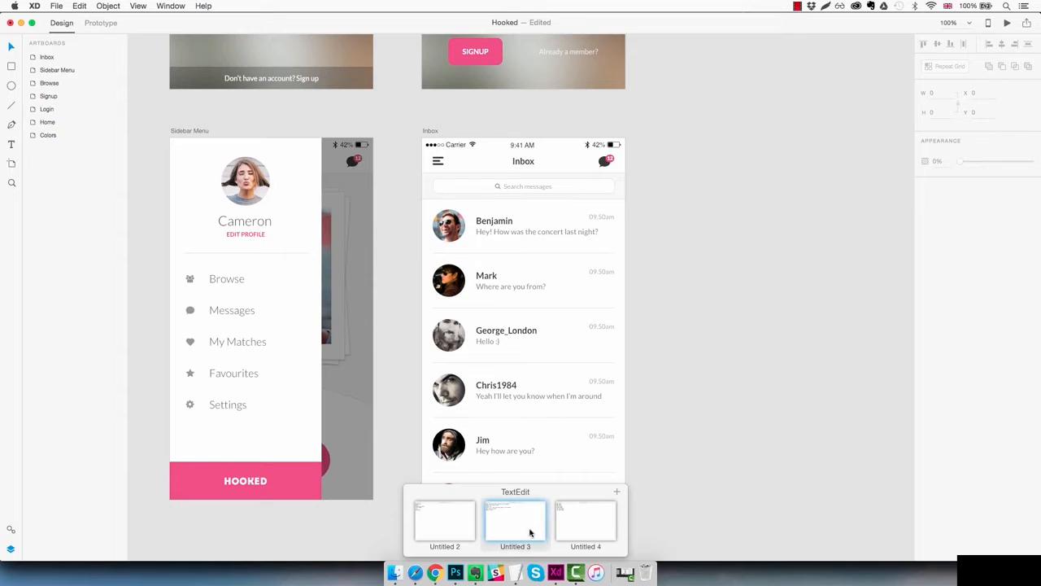
pyautogui.click(580, 526)
pyautogui.moveTo(189, 208); pyautogui.dragTo(598, 217)
pyautogui.moveTo(374, 219); pyautogui.dragTo(335, 204)
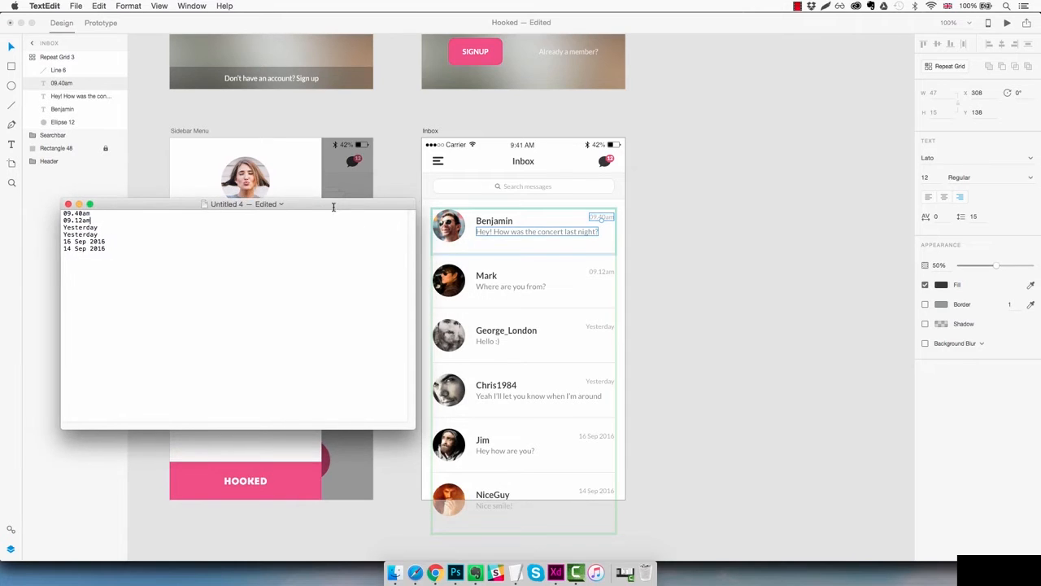
pyautogui.click(745, 303)
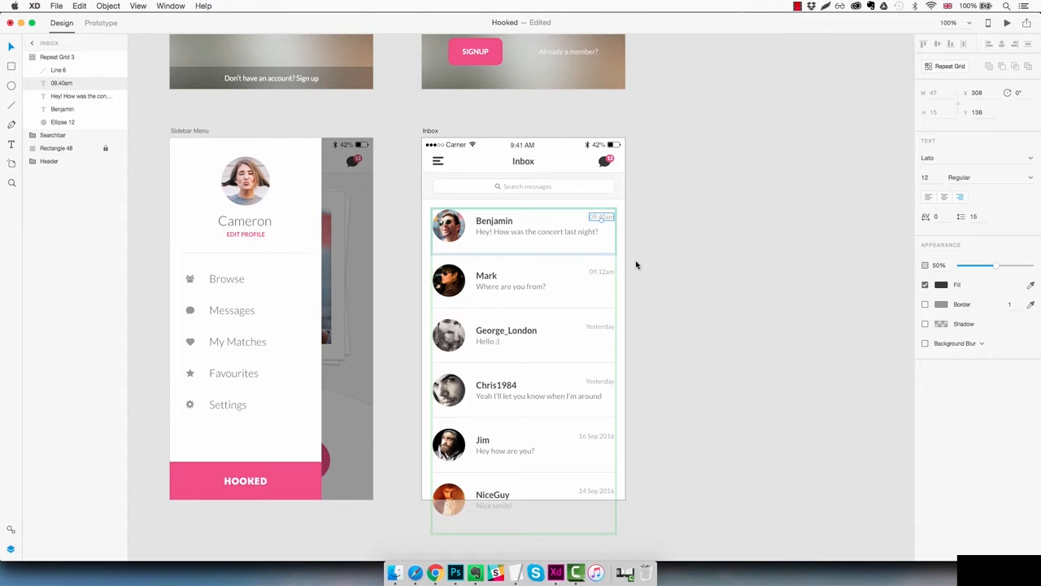
# Nudge the message preview text down 2 px to Y 166 in the repeat grid
pyautogui.click(556, 232)
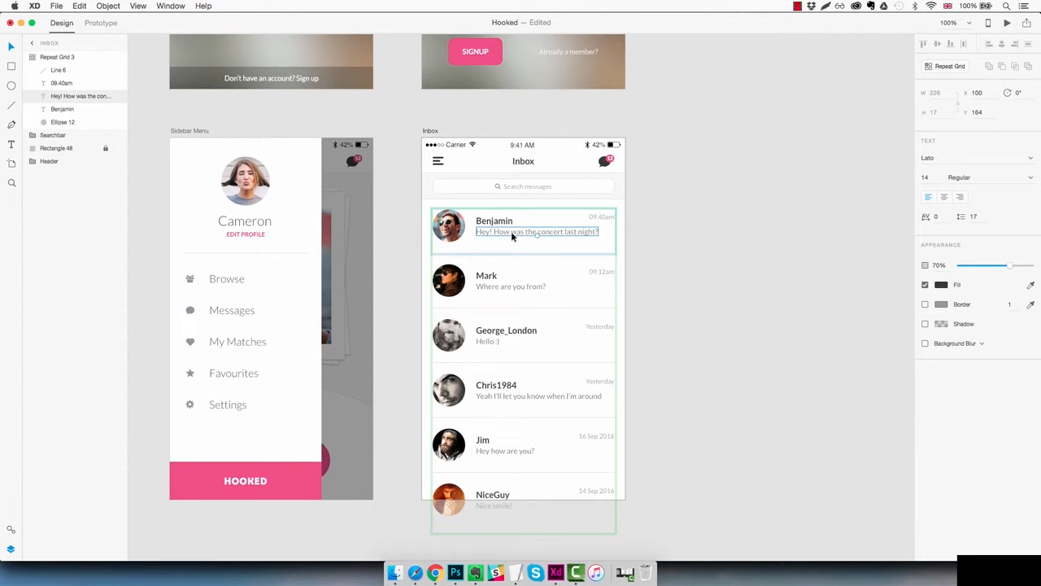
pyautogui.click(502, 225)
pyautogui.click(509, 231)
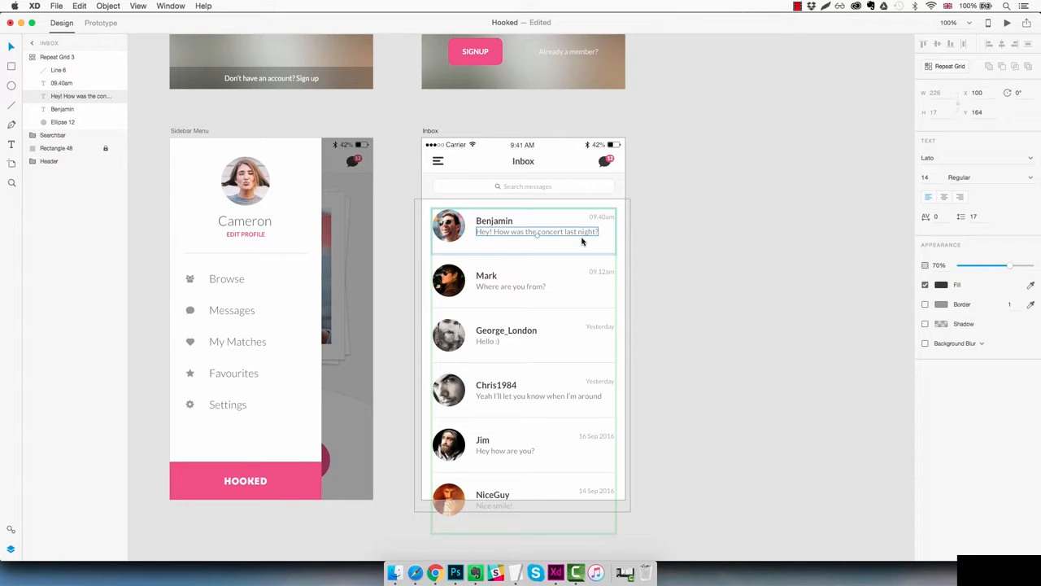
pyautogui.press('Down')
pyautogui.press('Down')
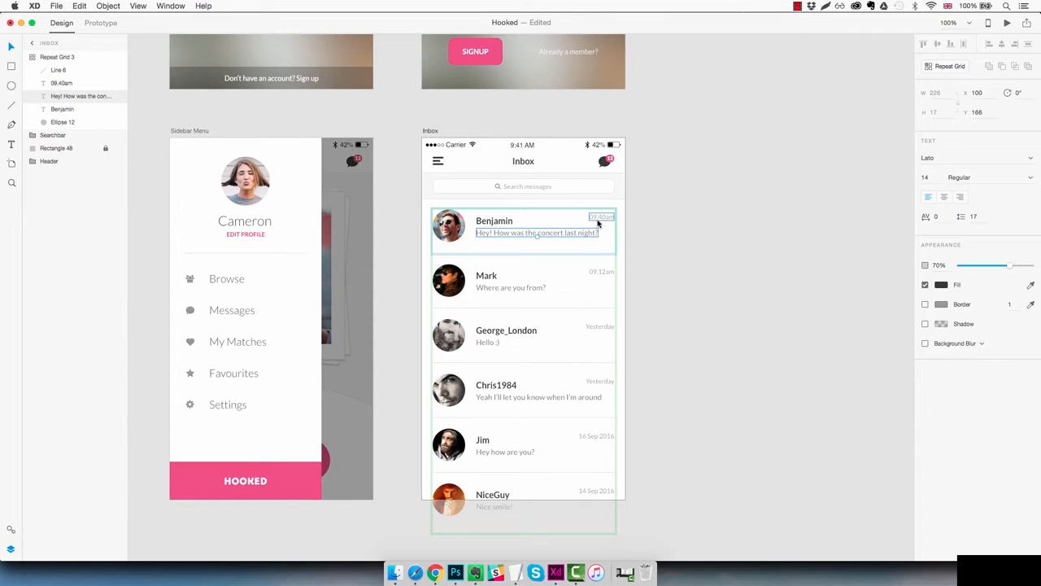
# Nudge the timestamp text up to Y 133 in the repeat grid
pyautogui.click(600, 218)
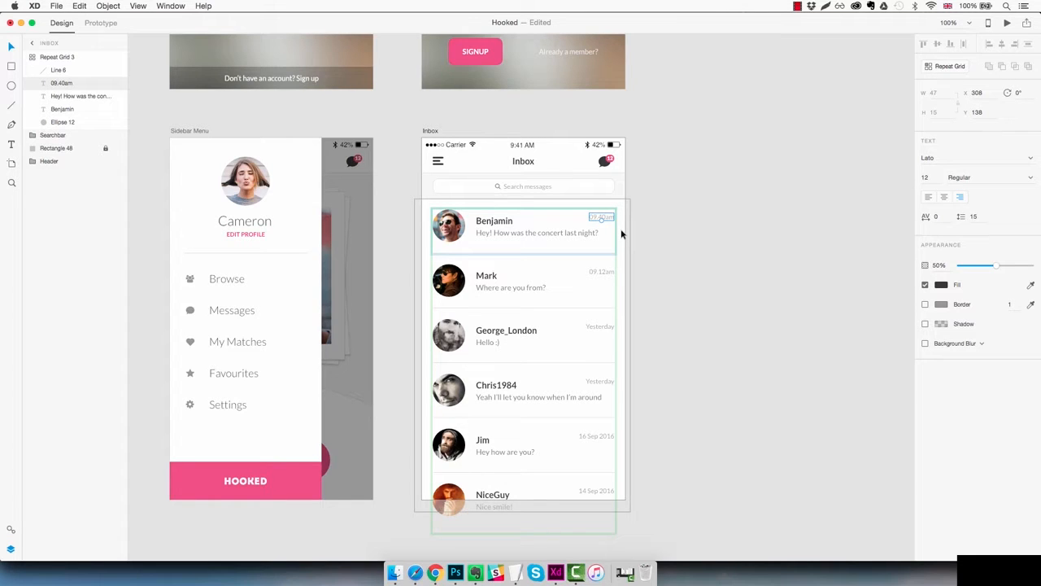
pyautogui.press('Up')
pyautogui.press('Up')
pyautogui.press('Up')
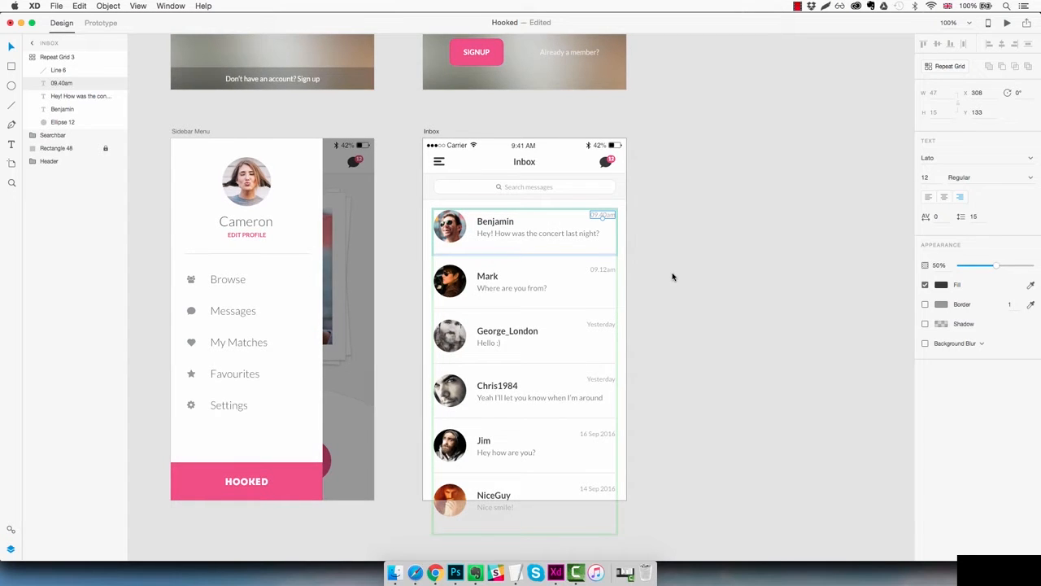
pyautogui.click(635, 269)
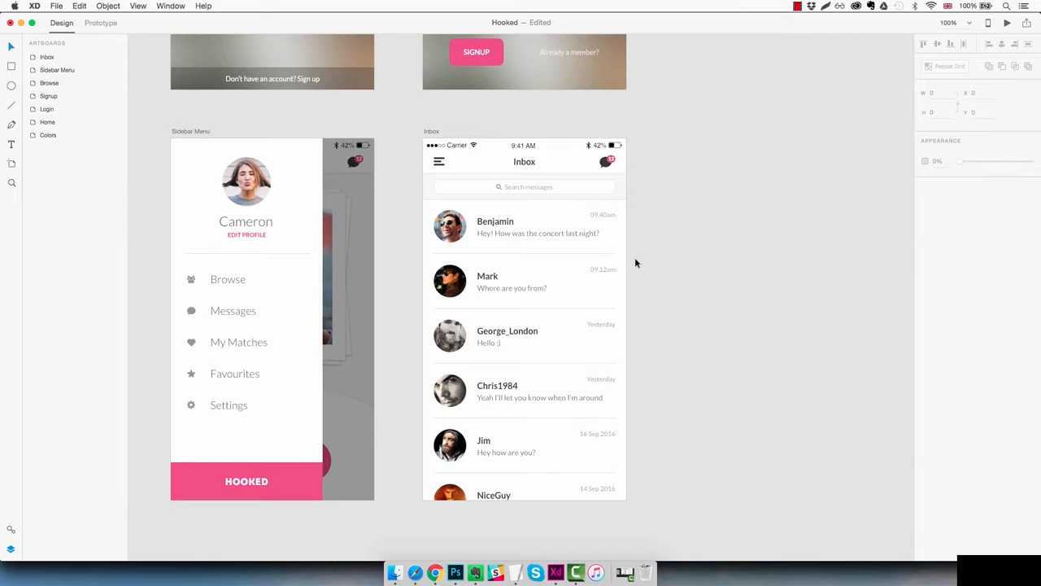
# Draw a rectangle about 46 by 14 px across the lower edge of the first message's avatar
pyautogui.press('z')
pyautogui.click(536, 240)
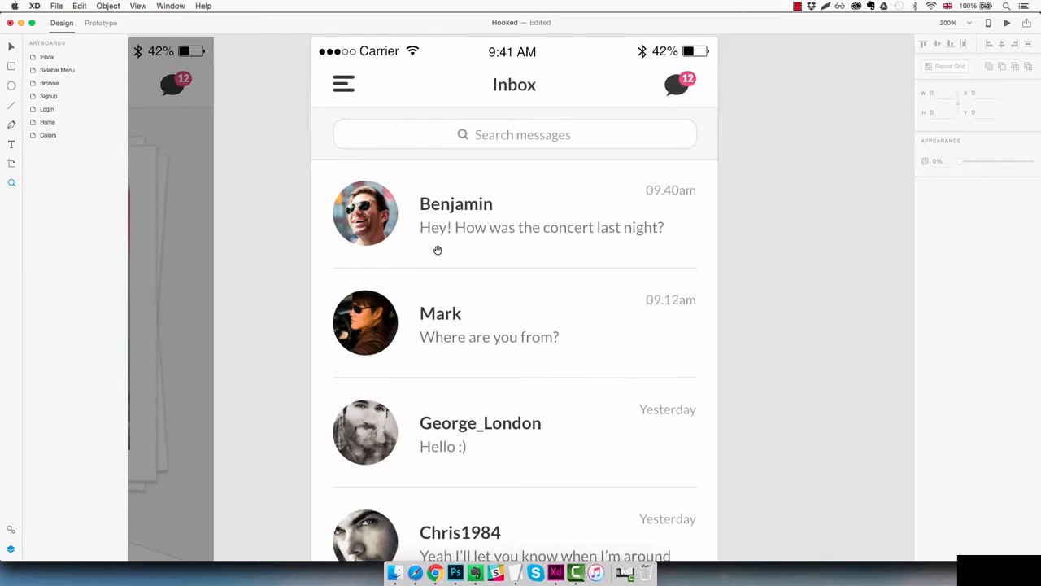
pyautogui.hscroll(-2, 470, 261)
pyautogui.press('r')
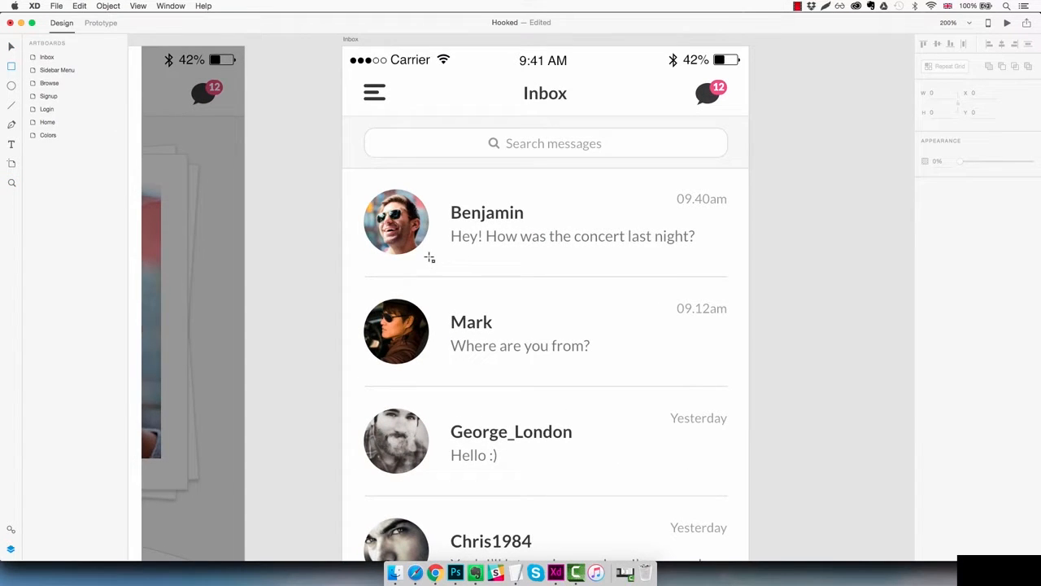
pyautogui.moveTo(372, 244); pyautogui.dragTo(422, 258)
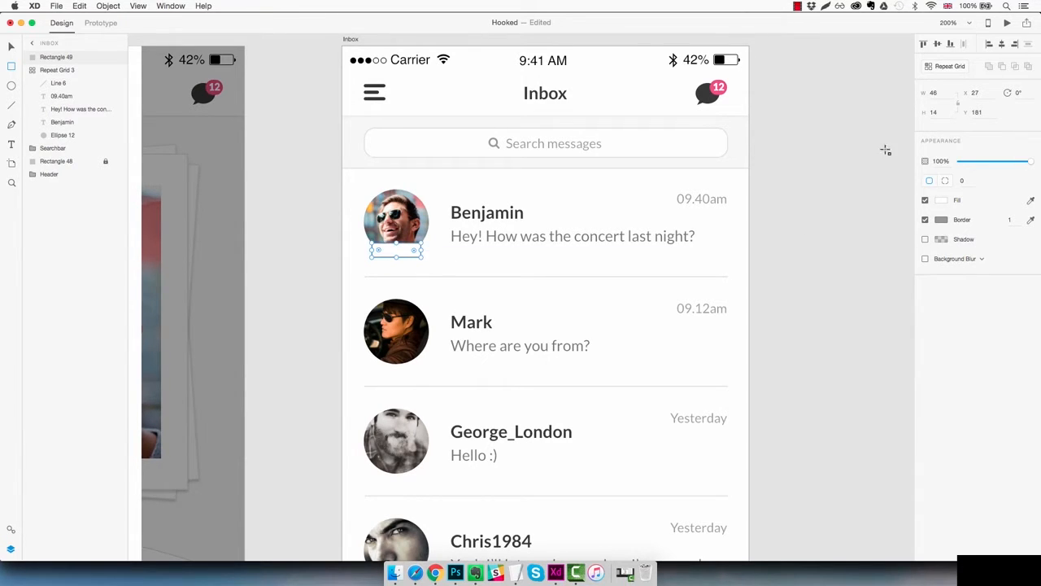
# Set the new rectangle's height to 15 and width to 45, and remove its border
pyautogui.click(942, 113)
pyautogui.write('15')
pyautogui.hotkey('shift', 'Tab')
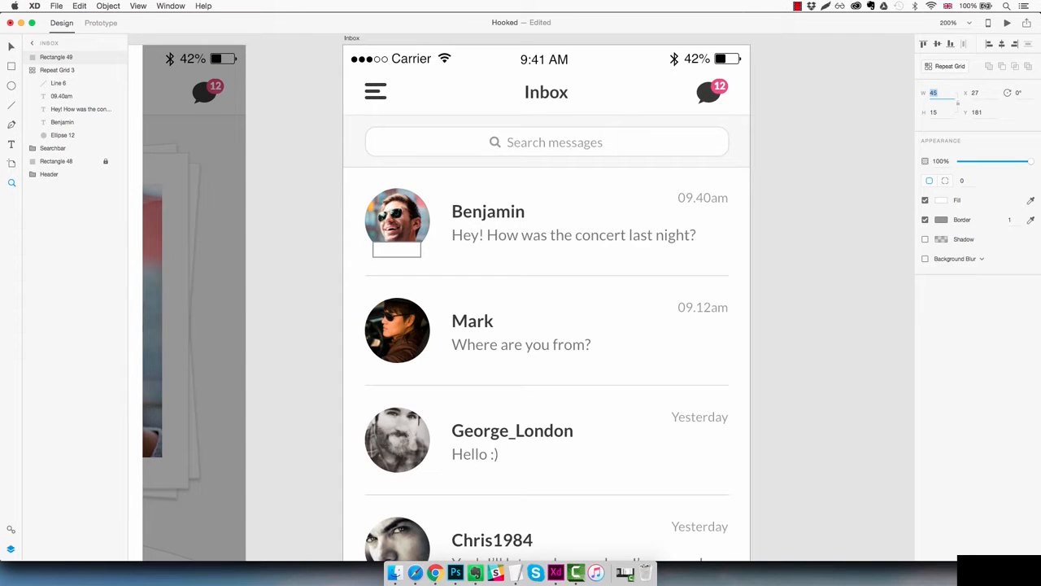
pyautogui.click(925, 220)
pyautogui.press('super+minus')
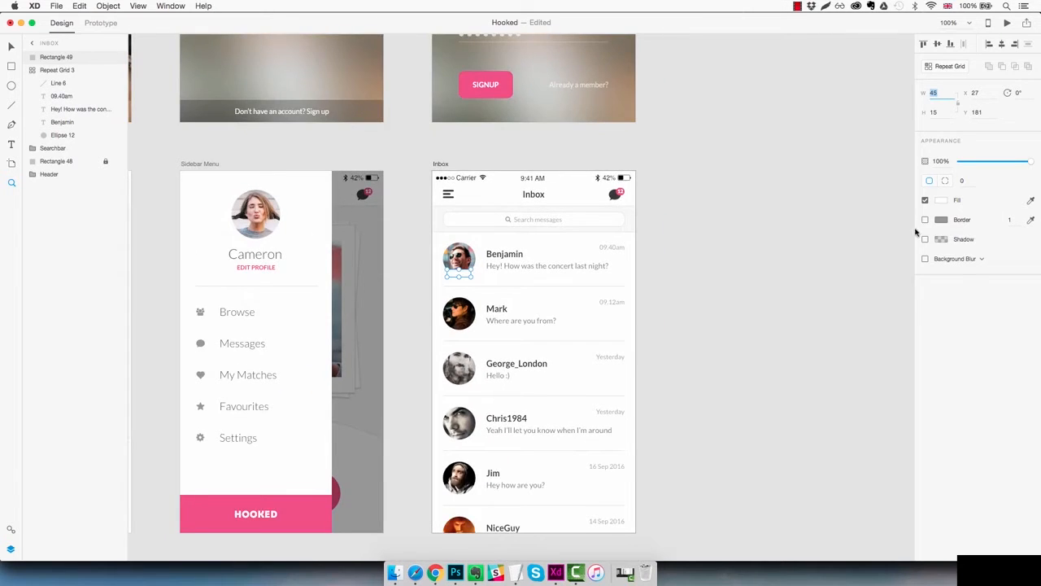
# Fill the rectangle under the first avatar with the green sampled from the secondary colors
pyautogui.press('super+0')
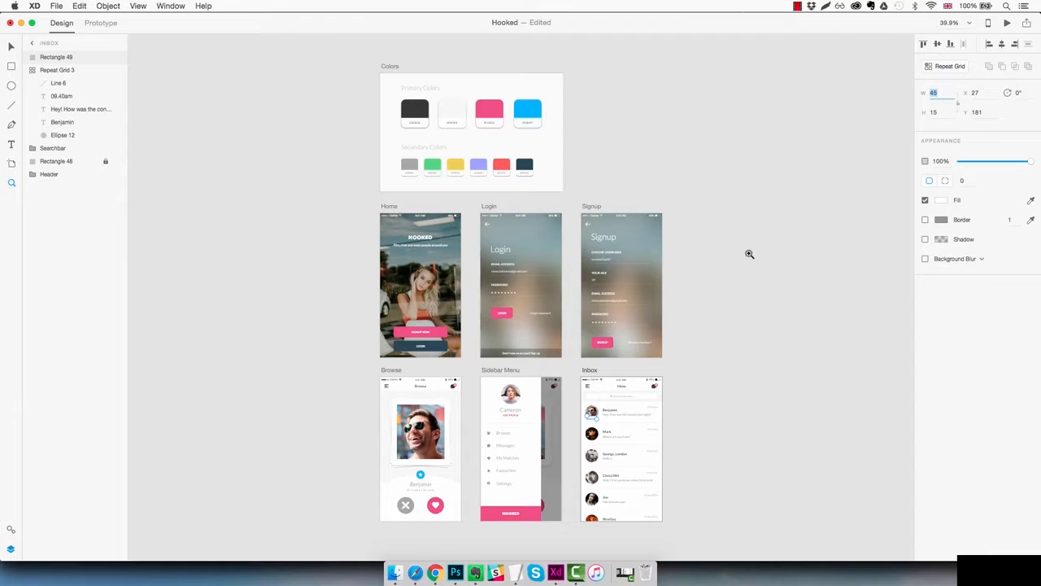
pyautogui.click(1030, 201)
pyautogui.click(1030, 201)
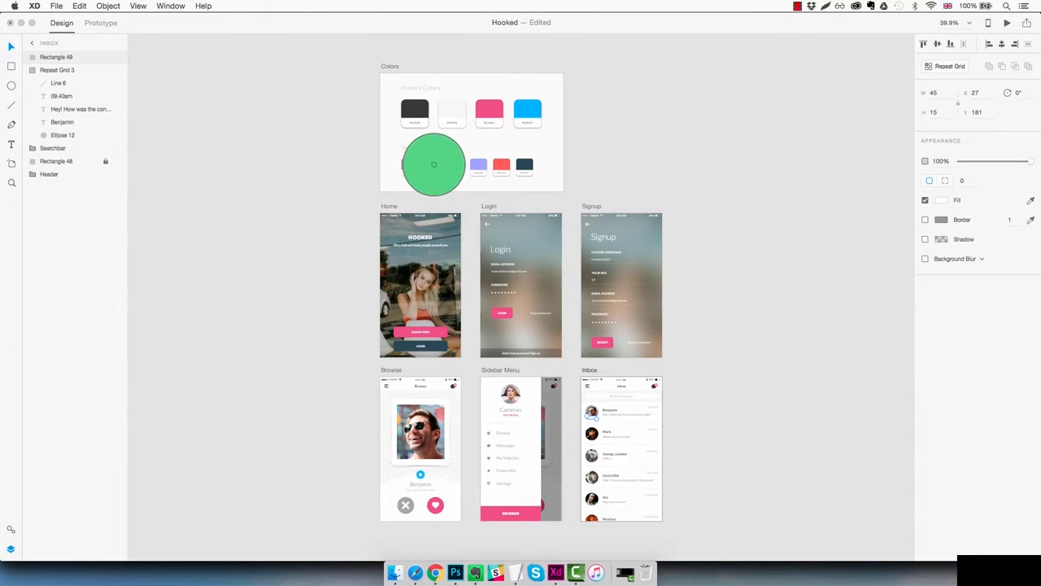
pyautogui.click(435, 167)
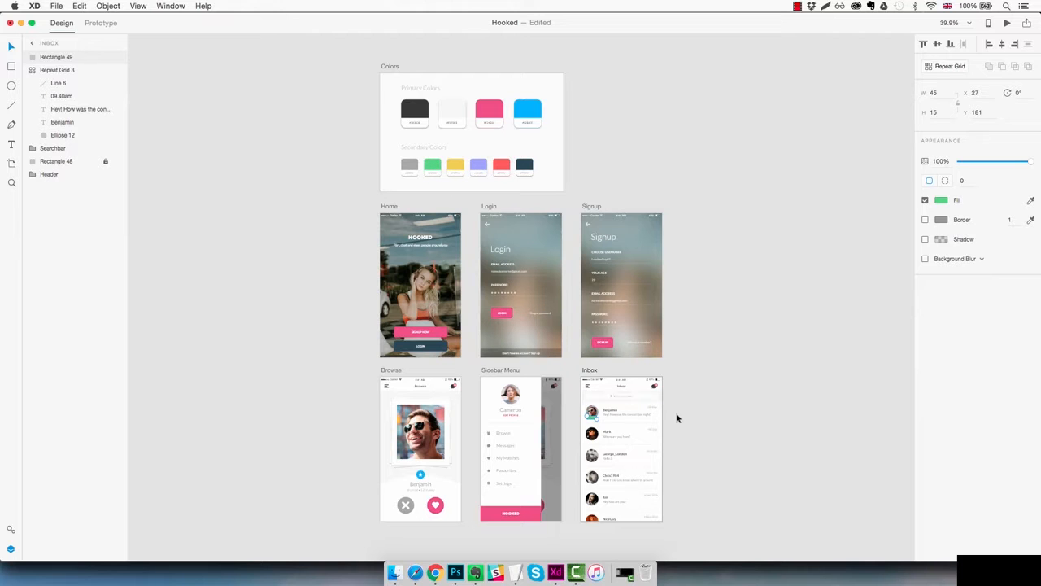
# Round the green rectangle's corners to a radius of 10
pyautogui.press('z')
pyautogui.click(594, 418)
pyautogui.click(606, 425)
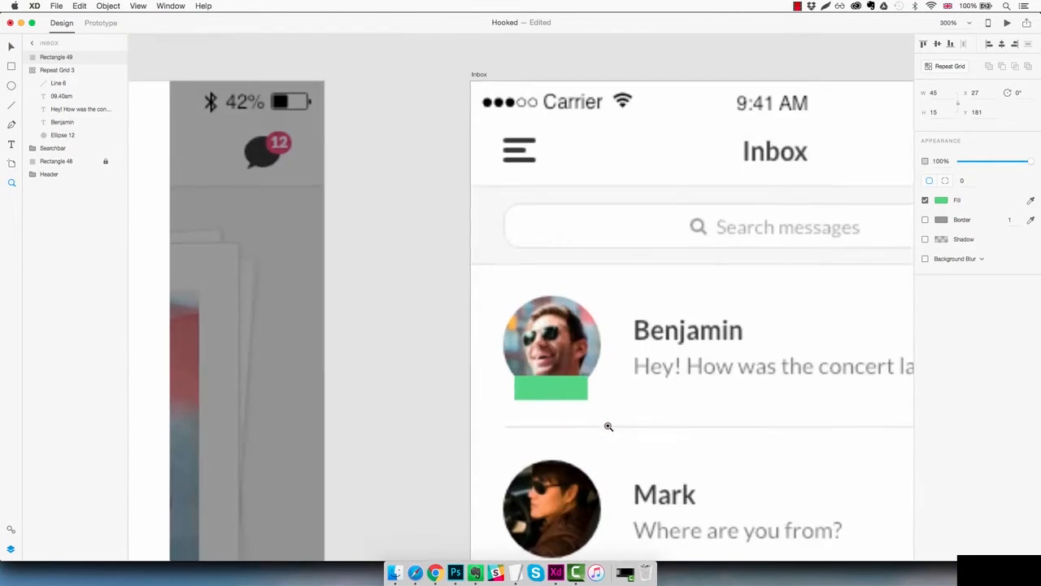
pyautogui.moveTo(654, 441); pyautogui.dragTo(426, 416)
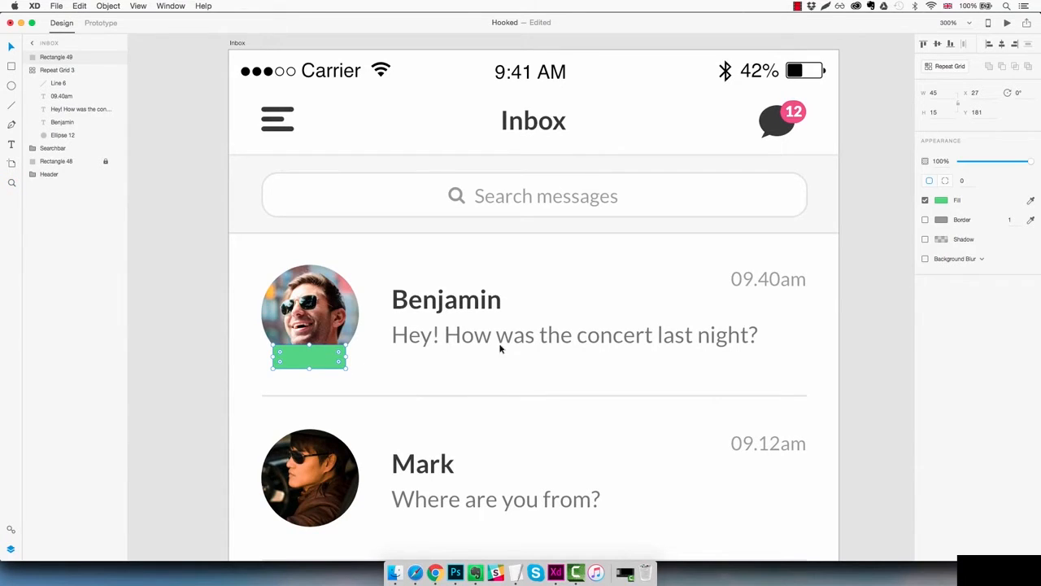
pyautogui.click(963, 180)
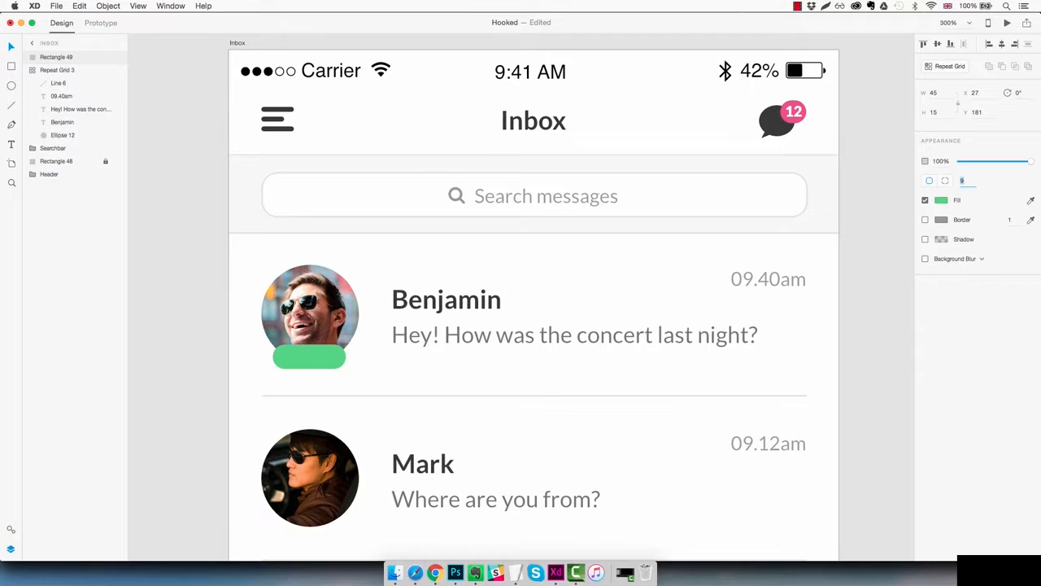
pyautogui.press('Return')
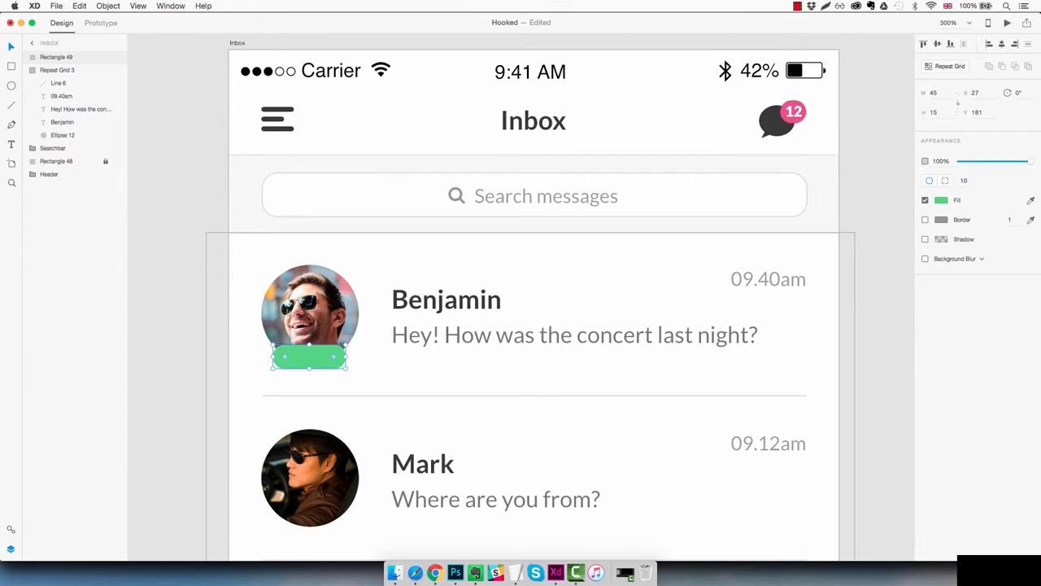
pyautogui.press('Escape')
# Add the text ONLINE just below the first message preview and set its font to Lato
pyautogui.press('t')
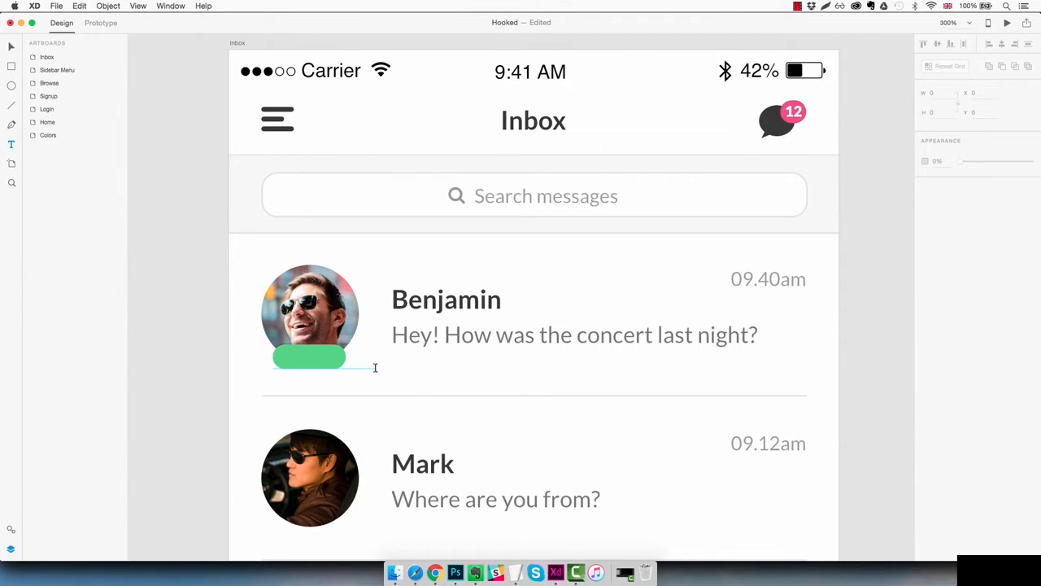
pyautogui.click(393, 366)
pyautogui.write('ONLINE')
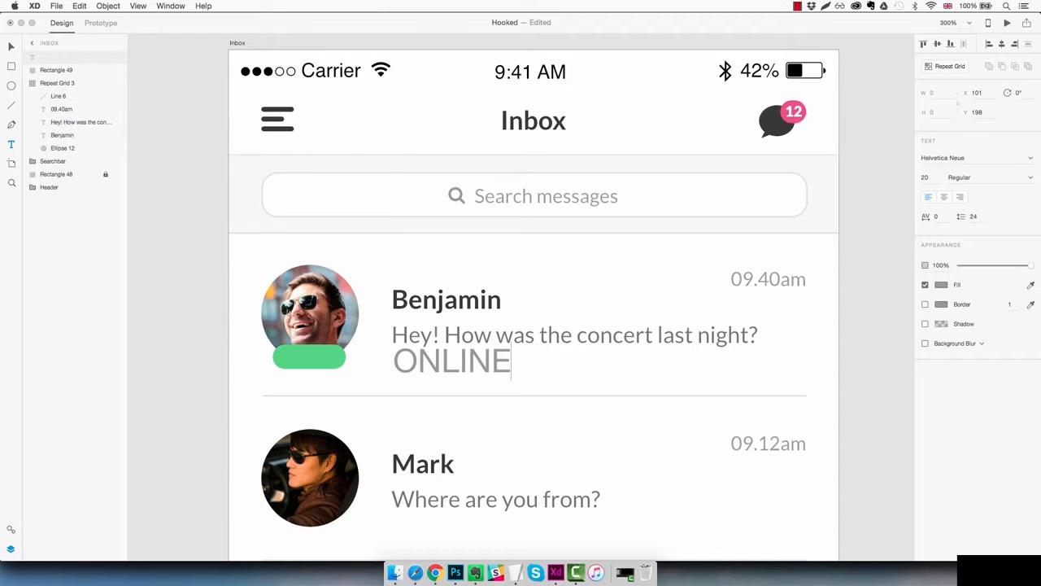
pyautogui.press('super+a')
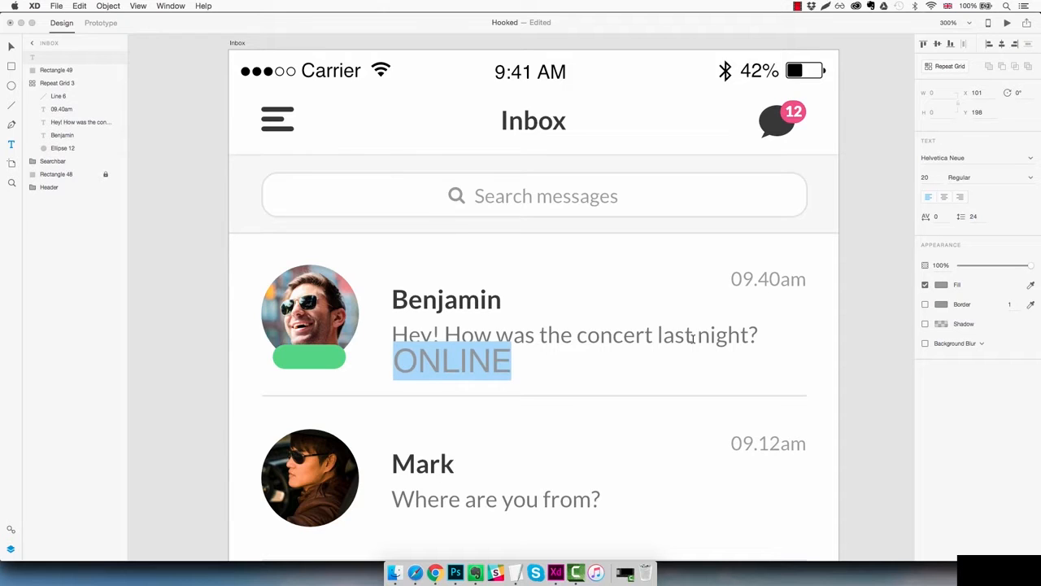
pyautogui.click(974, 158)
pyautogui.write('Lato')
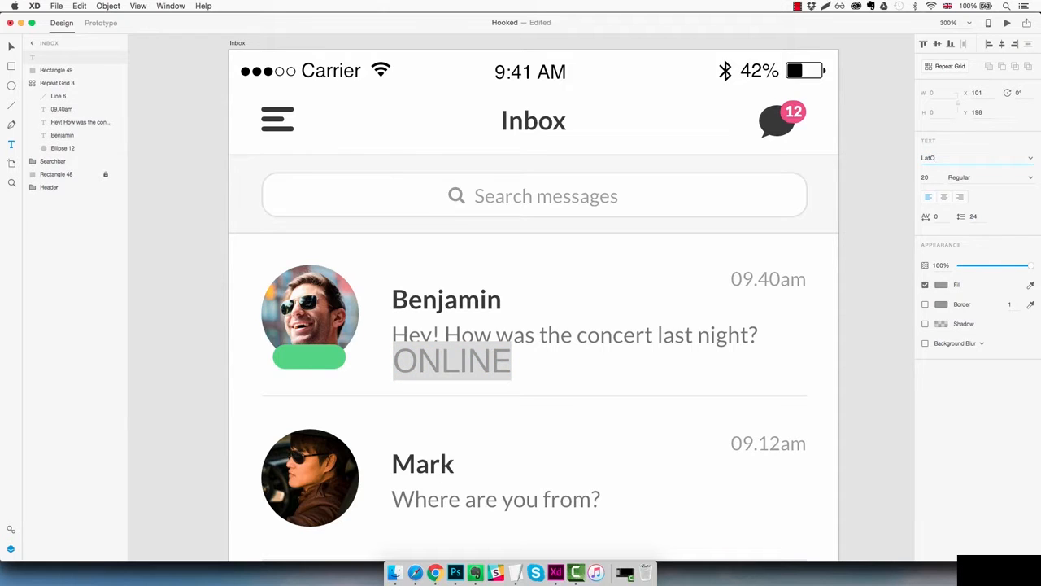
pyautogui.press('Escape')
pyautogui.click(969, 156)
pyautogui.write('Lato')
pyautogui.press('Return')
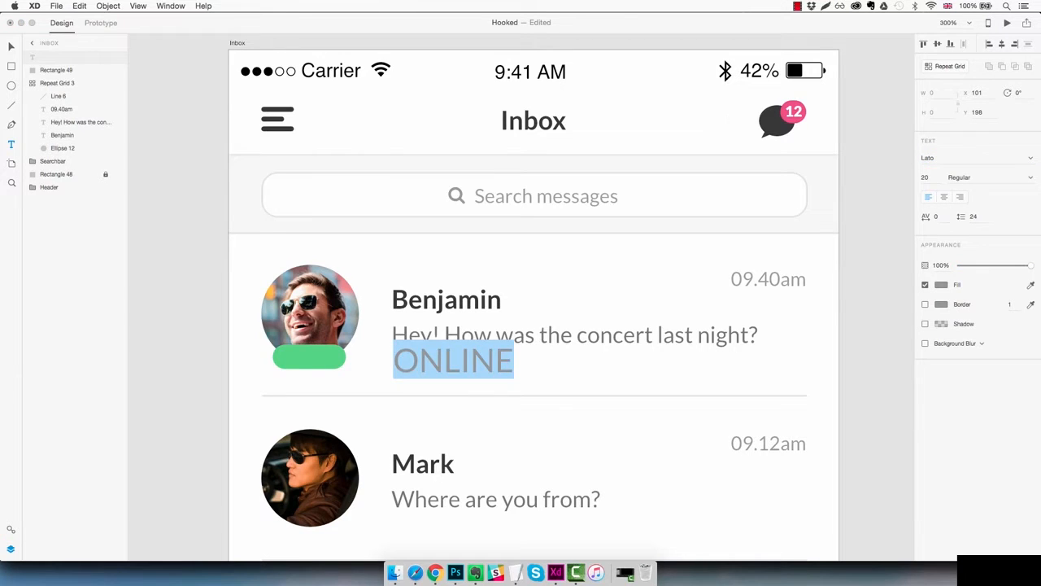
# Make the ONLINE text white (#FFFFFF), size 9, in the Black weight
pyautogui.click(941, 285)
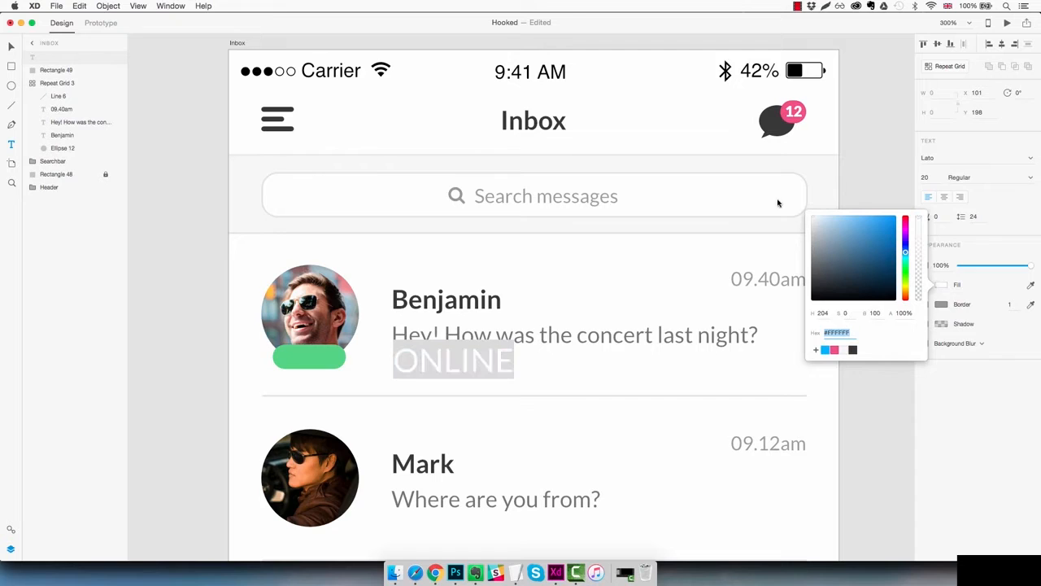
pyautogui.click(926, 177)
pyautogui.write('17')
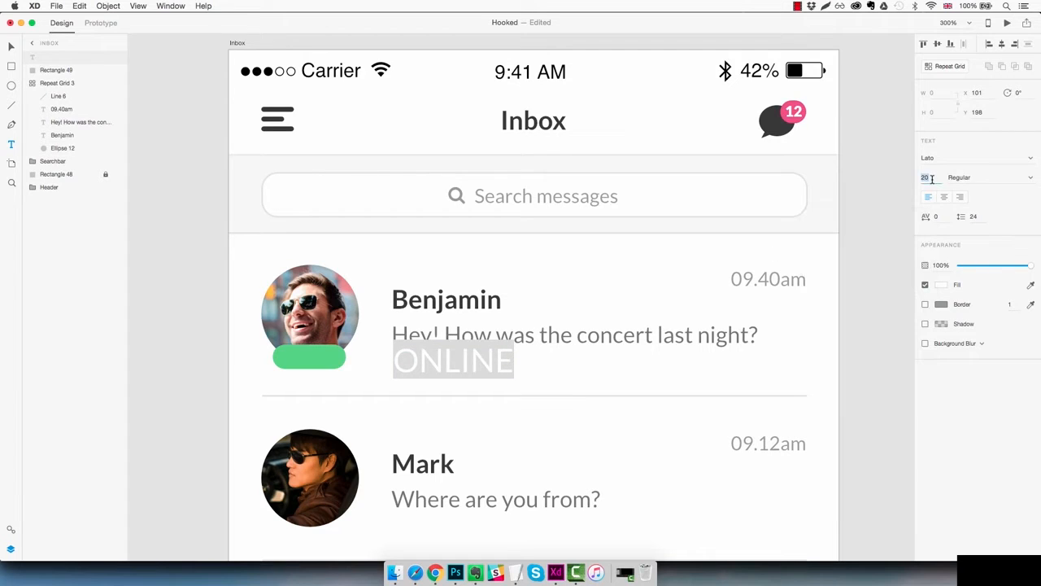
pyautogui.press('Return')
pyautogui.write('10')
pyautogui.press('Return')
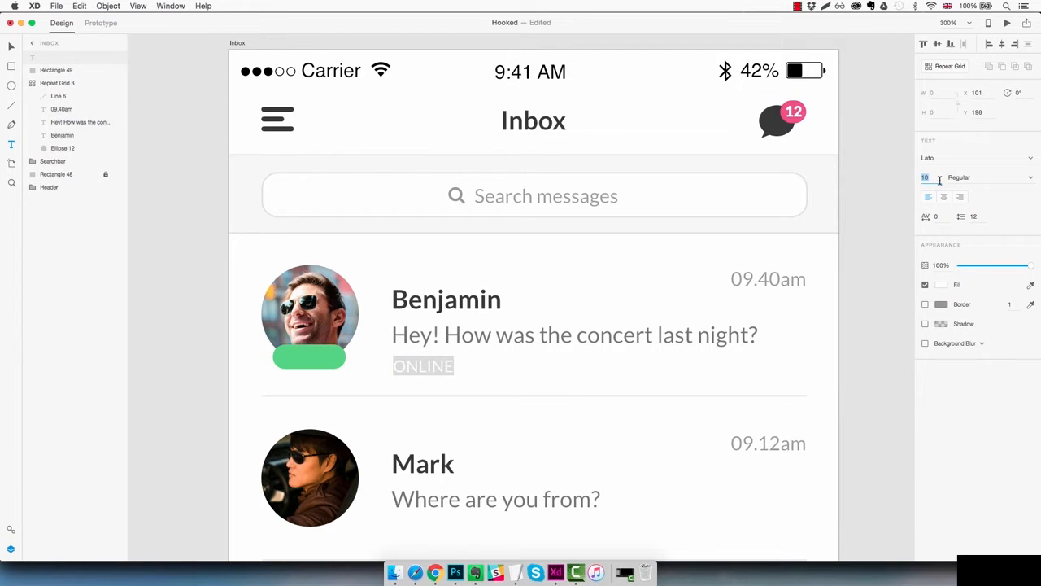
pyautogui.write('9')
pyautogui.click(1030, 179)
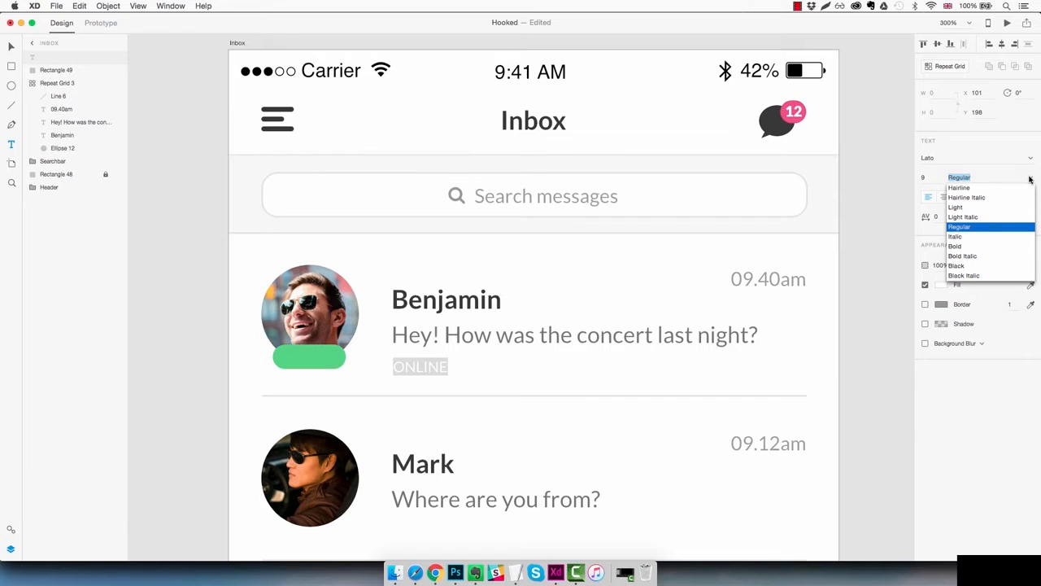
pyautogui.click(965, 266)
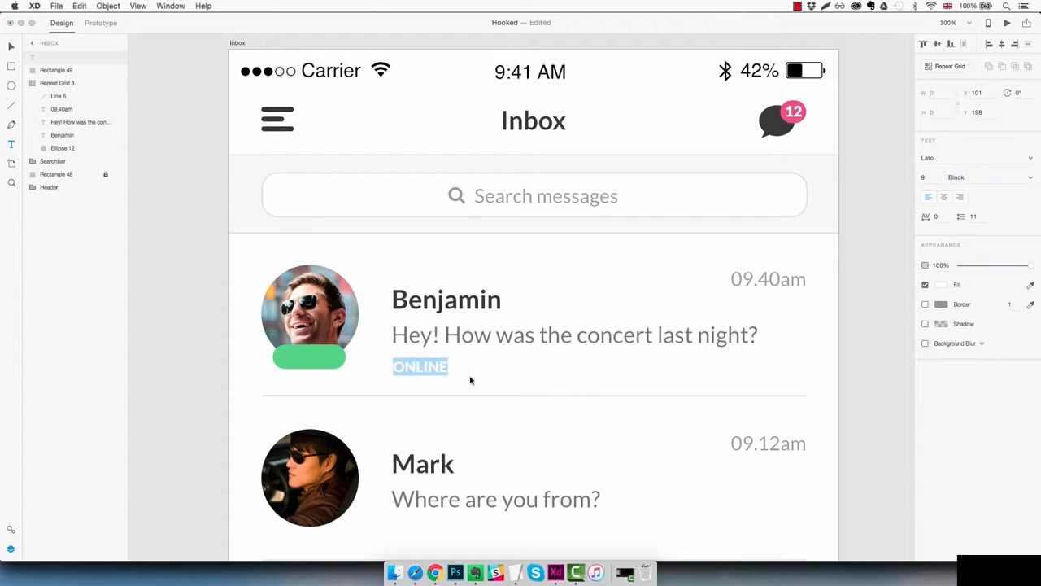
# Move the ONLINE text onto the center of the green rounded rectangle, at X 33 and Y 183
pyautogui.press('BackSpace')
pyautogui.hotkey('ctrl', 'z')
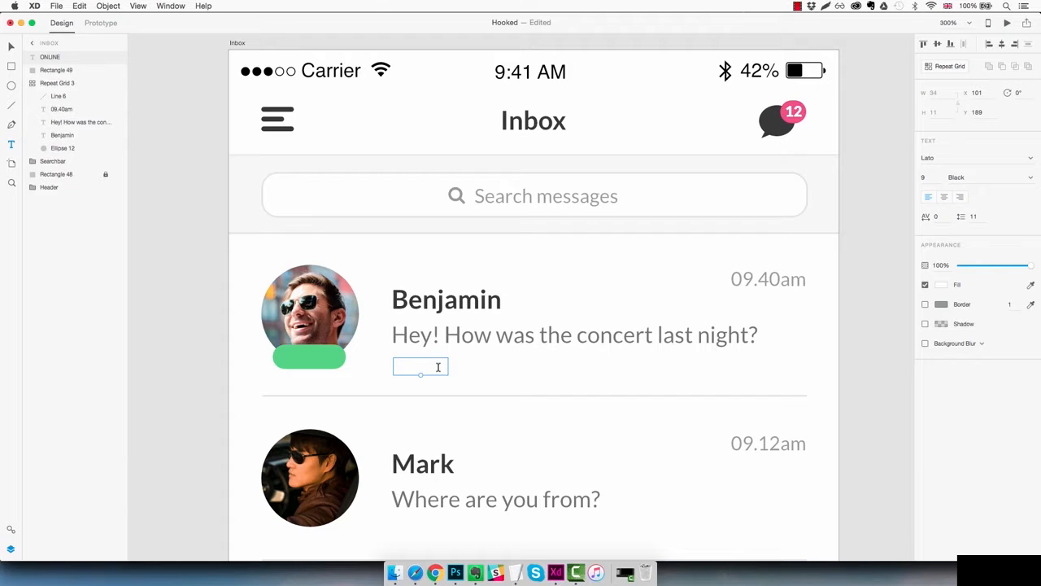
pyautogui.moveTo(431, 374); pyautogui.dragTo(322, 363)
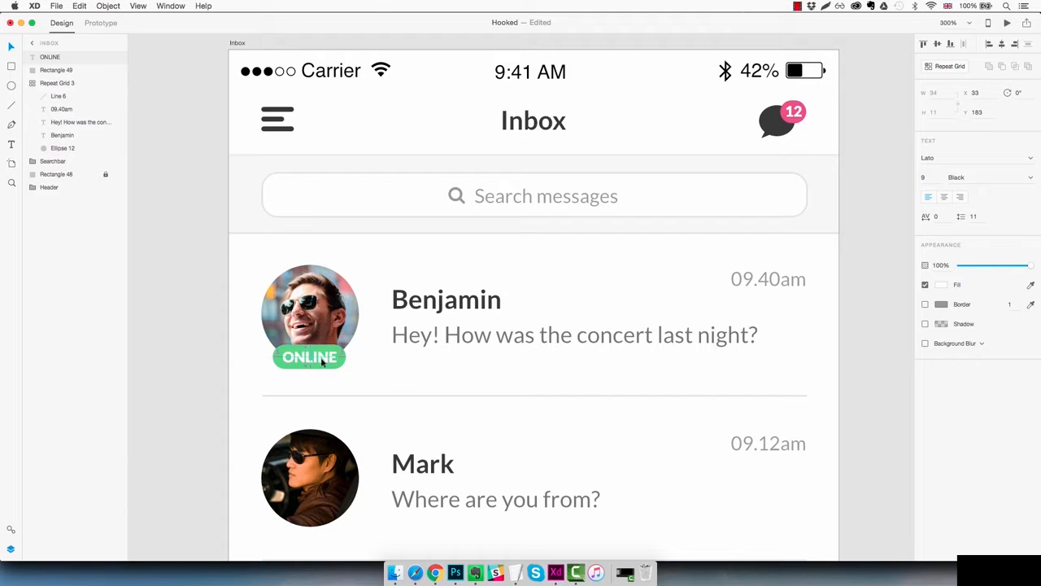
pyautogui.click(386, 366)
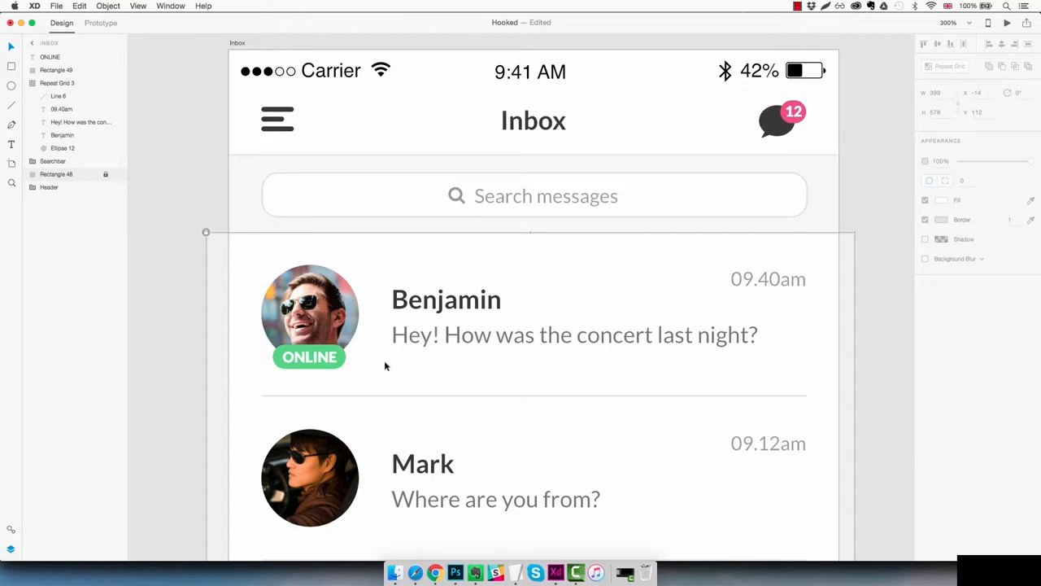
# Group the ONLINE text with its green rectangle and name the group "Online tag"
pyautogui.press('super+1')
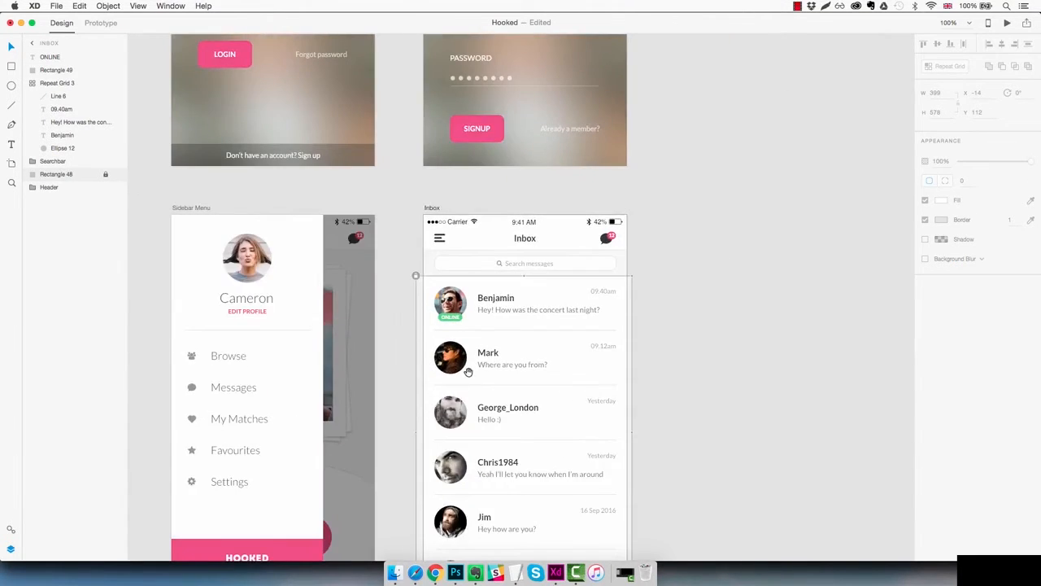
pyautogui.press('z')
pyautogui.click(391, 293)
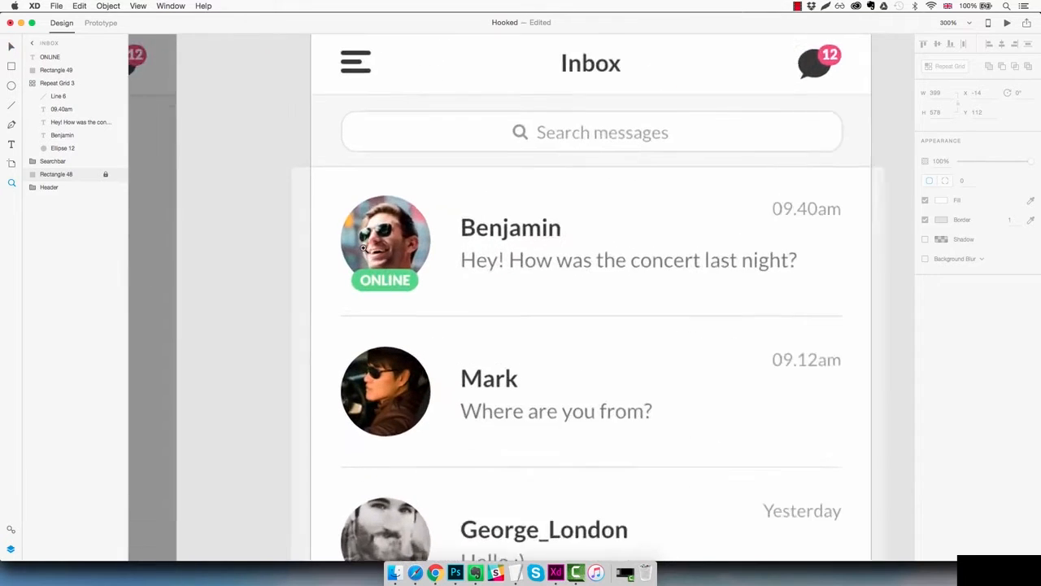
pyautogui.click(390, 290)
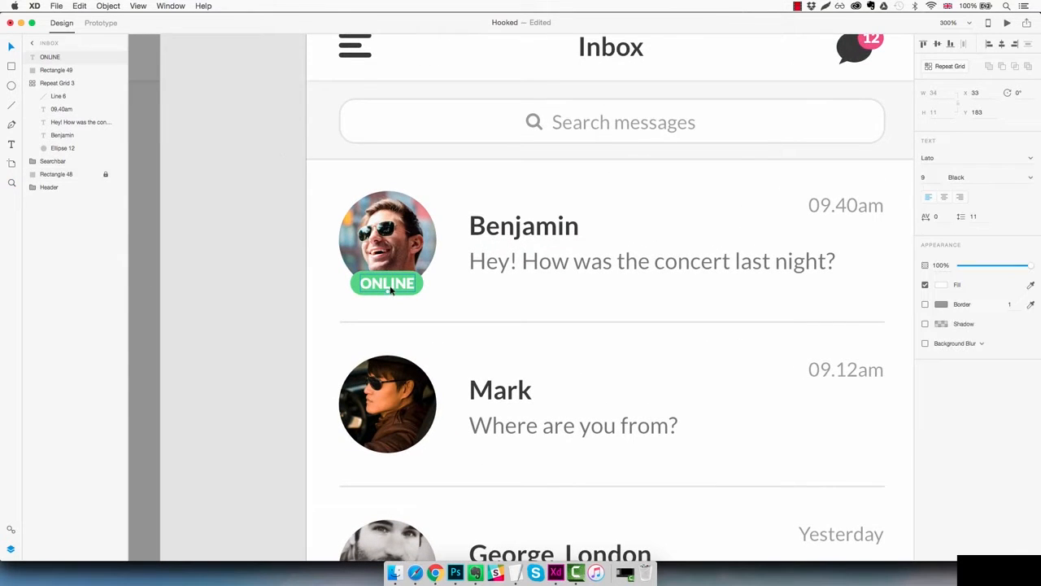
pyautogui.click(356, 290)
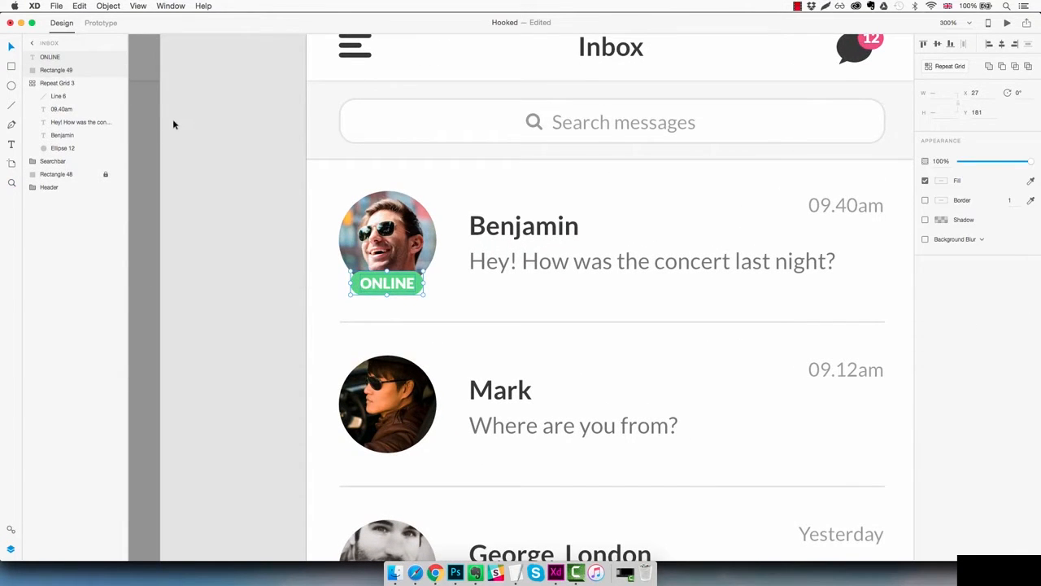
pyautogui.press('super+g')
pyautogui.doubleClick(55, 57)
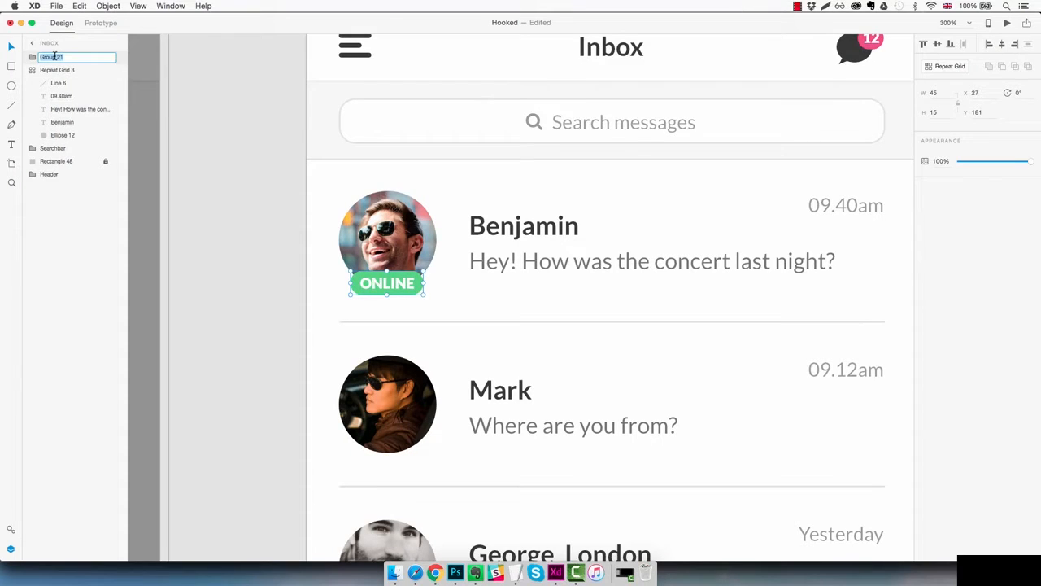
pyautogui.write('Online tag')
pyautogui.press('Return')
# Place a copy of the online tag straight below on the third message's avatar, at Y 382
pyautogui.scroll(-3, 525, 250)
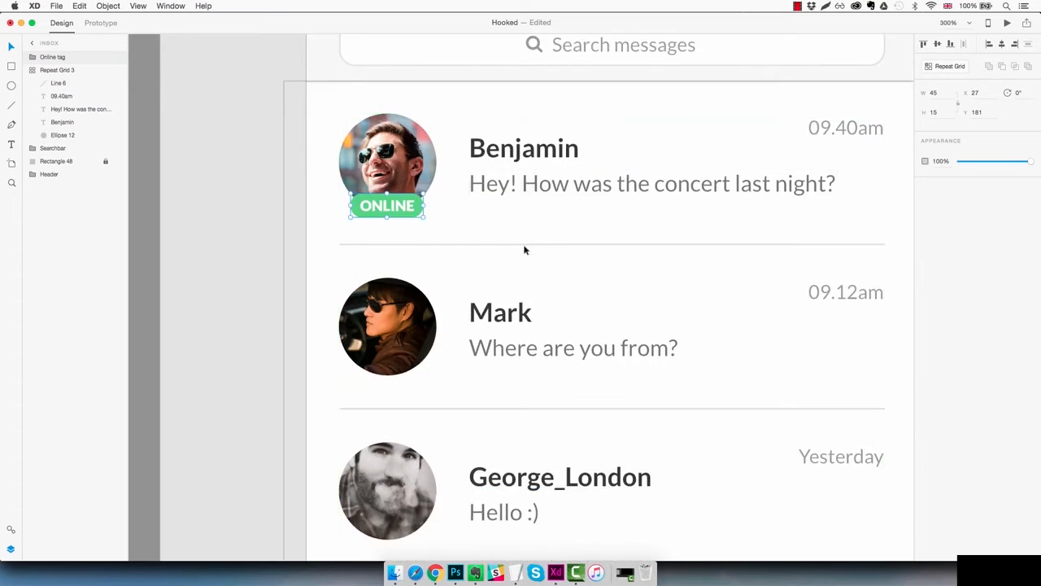
pyautogui.scroll(-3, 524, 250)
pyautogui.press('alt')
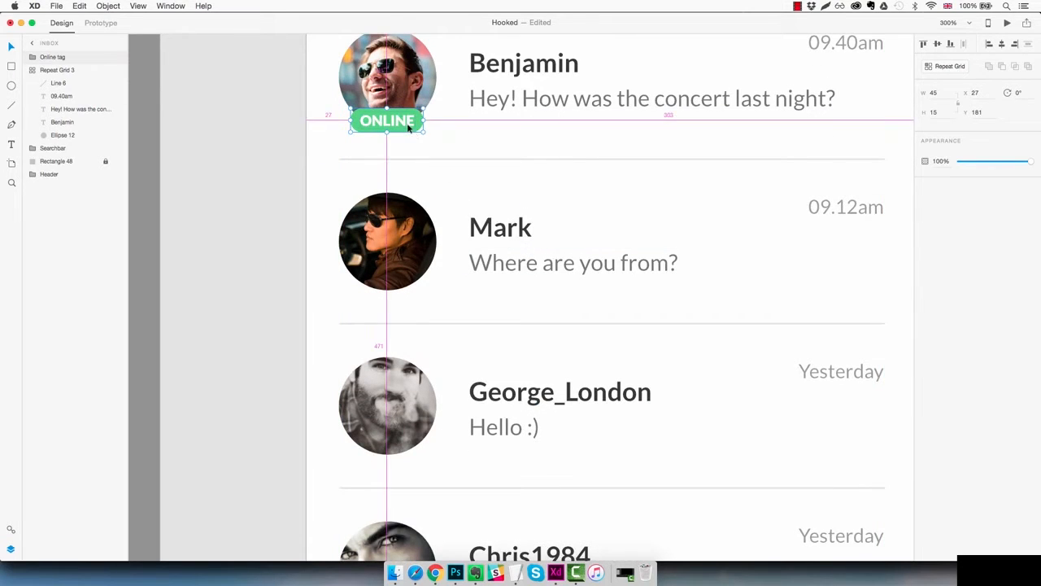
pyautogui.moveTo(410, 128); pyautogui.dragTo(409, 458)
pyautogui.press('Up')
pyautogui.press('Up')
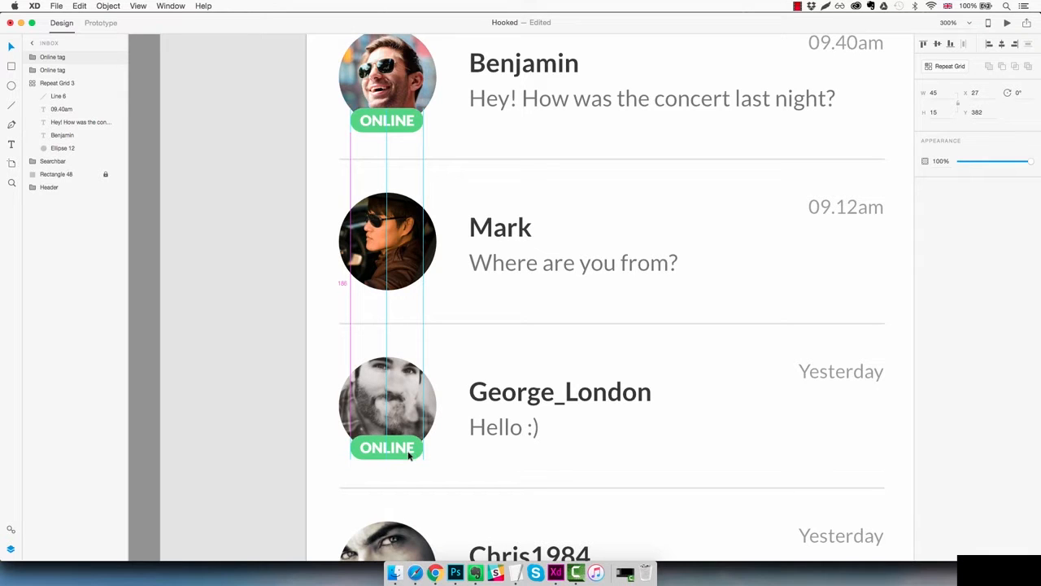
pyautogui.click(625, 429)
# Duplicate the header's unread messages badge as a separate group on the Inbox artboard
pyautogui.press('super+1')
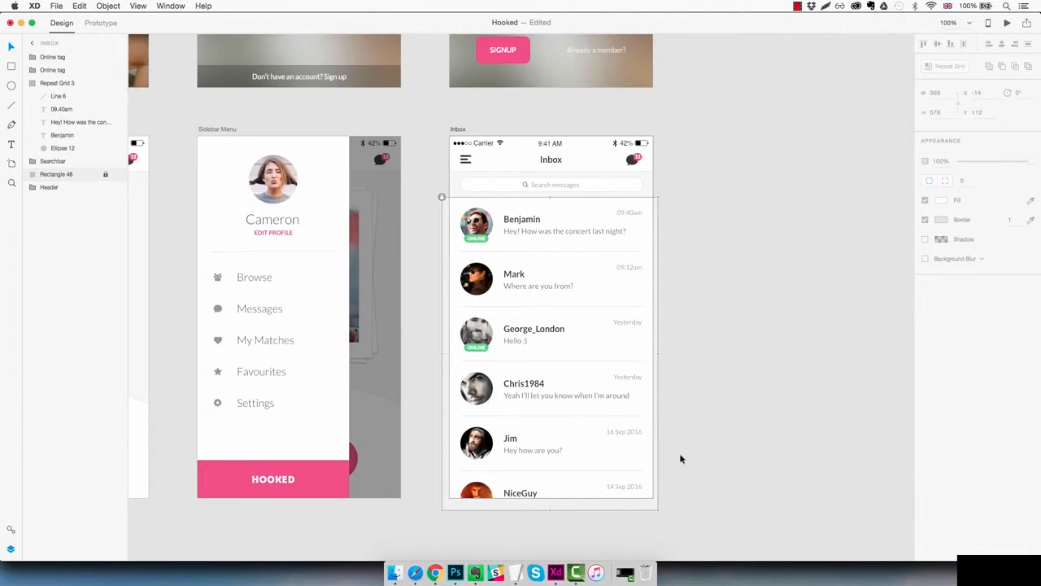
pyautogui.moveTo(688, 447); pyautogui.dragTo(600, 387)
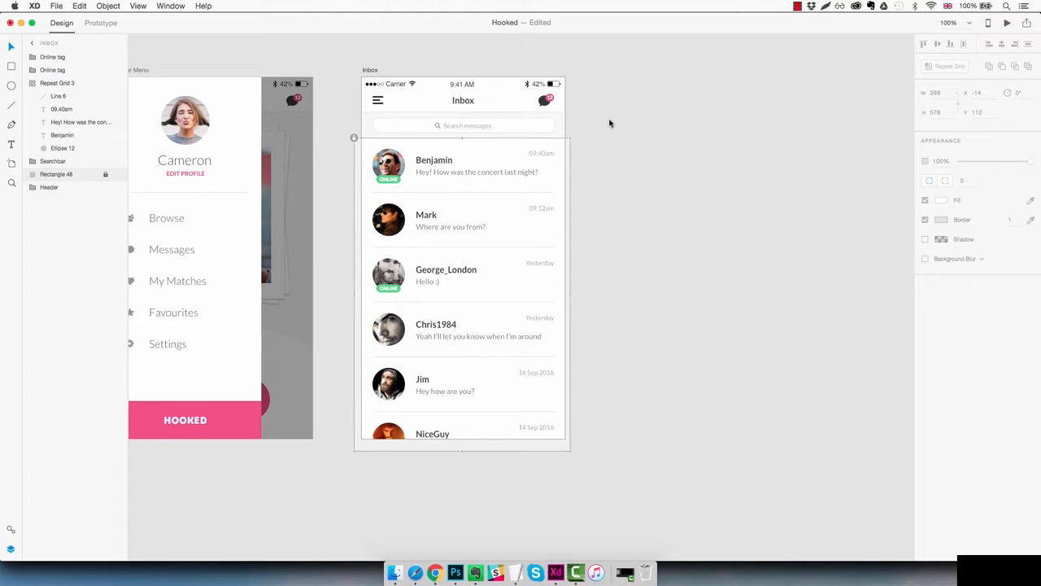
pyautogui.doubleClick(550, 99)
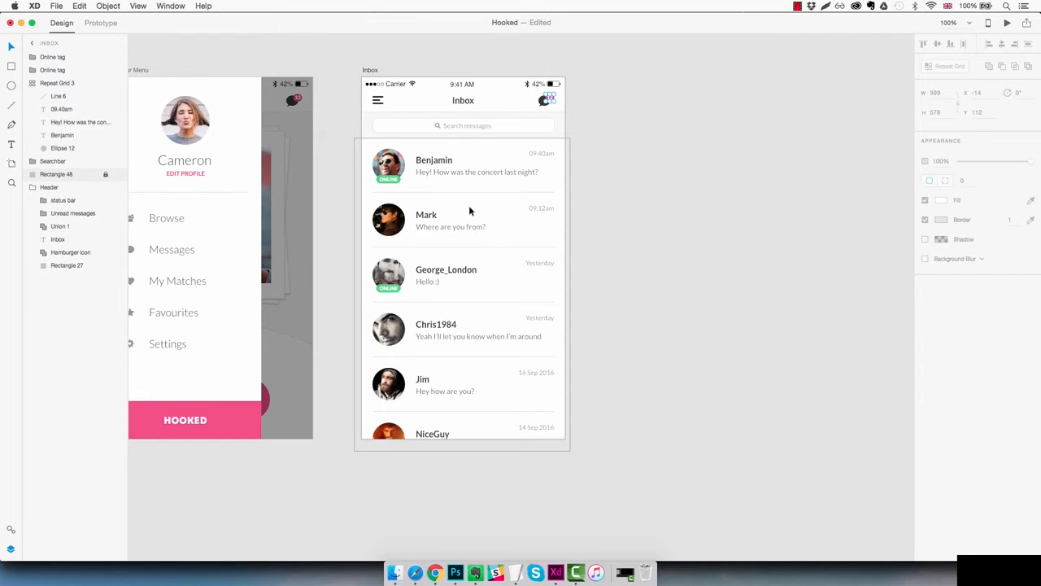
pyautogui.press('super+v')
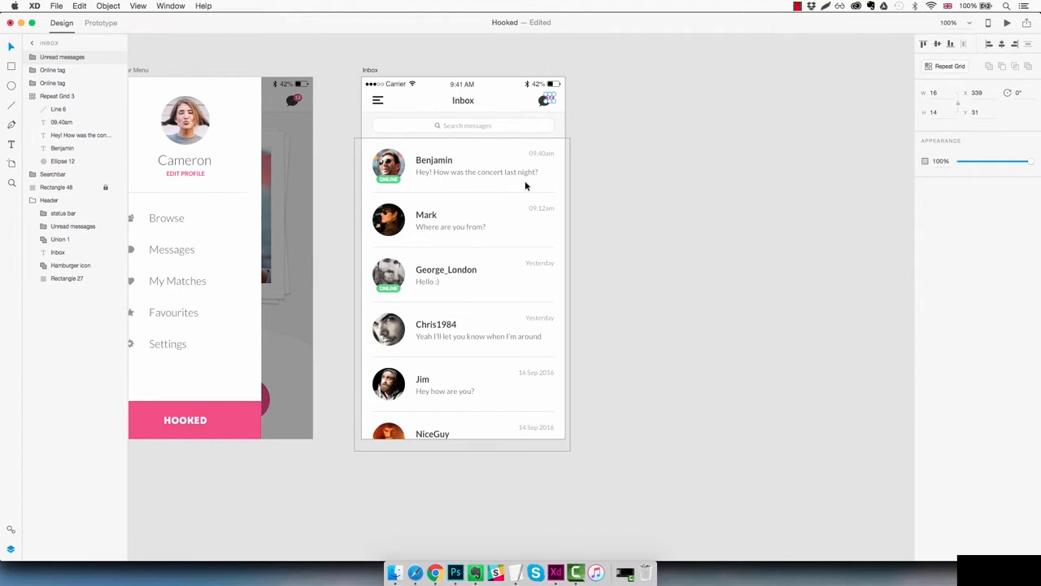
# Move the badge copy beside the second message's username, at X 143 and Y 247
pyautogui.hotkey('shift', 'Down')
pyautogui.hotkey('shift', 'Down')
pyautogui.hotkey('shift', 'Down')
pyautogui.hotkey('shift', 'Down')
pyautogui.hotkey('shift', 'Down')
pyautogui.hotkey('shift', 'Down')
pyautogui.hotkey('shift', 'Down')
pyautogui.hotkey('shift', 'Down')
pyautogui.hotkey('shift', 'Down')
pyautogui.hotkey('shift', 'Down')
pyautogui.hotkey('shift', 'Down')
pyautogui.hotkey('shift', 'Down')
pyautogui.hotkey('shift', 'Down')
pyautogui.hotkey('shift', 'Down')
pyautogui.hotkey('shift', 'Down')
pyautogui.hotkey('shift', 'Down')
pyautogui.hotkey('shift', 'Down')
pyautogui.hotkey('shift', 'Down')
pyautogui.hotkey('shift', 'Down')
pyautogui.hotkey('shift', 'Left')
pyautogui.hotkey('shift', 'Left')
pyautogui.hotkey('shift', 'Left')
pyautogui.hotkey('shift', 'Left')
pyautogui.hotkey('shift', 'Left')
pyautogui.hotkey('shift', 'Left')
pyautogui.hotkey('shift', 'Left')
pyautogui.hotkey('shift', 'Left')
pyautogui.hotkey('shift', 'Left')
pyautogui.hotkey('shift', 'Left')
pyautogui.hotkey('shift', 'Left')
pyautogui.hotkey('shift', 'Left')
pyautogui.hotkey('shift', 'Left')
pyautogui.hotkey('shift', 'Left')
pyautogui.hotkey('shift', 'Left')
pyautogui.hotkey('shift', 'Left')
pyautogui.hotkey('shift', 'Left')
pyautogui.hotkey('shift', 'Left')
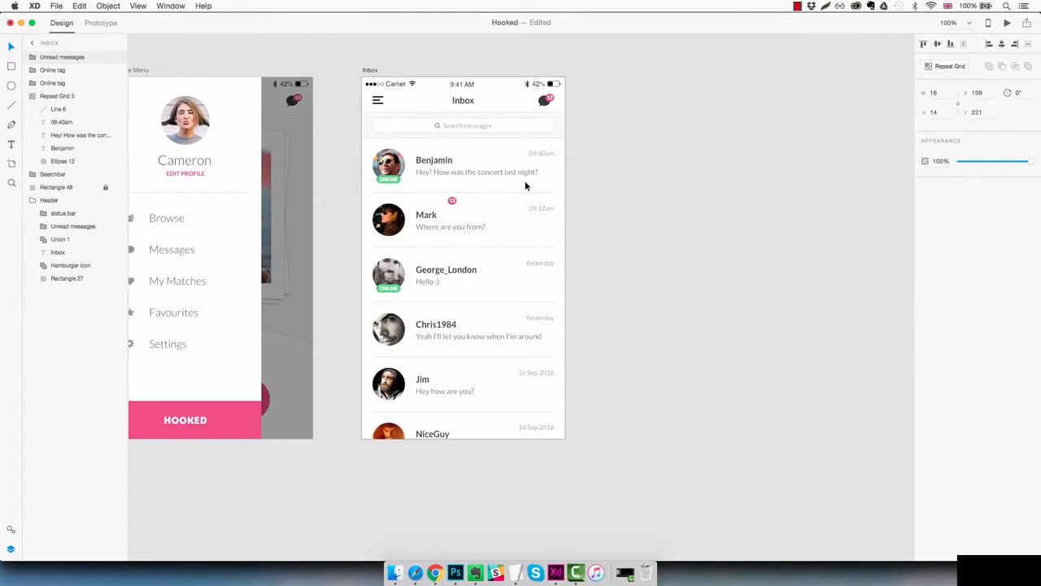
pyautogui.hotkey('shift', 'Down')
pyautogui.hotkey('shift', 'Down')
pyautogui.hotkey('shift', 'Down')
pyautogui.press('Right')
# Change the number in the unread messages badge beside the second message's username to 8
pyautogui.press('super+2')
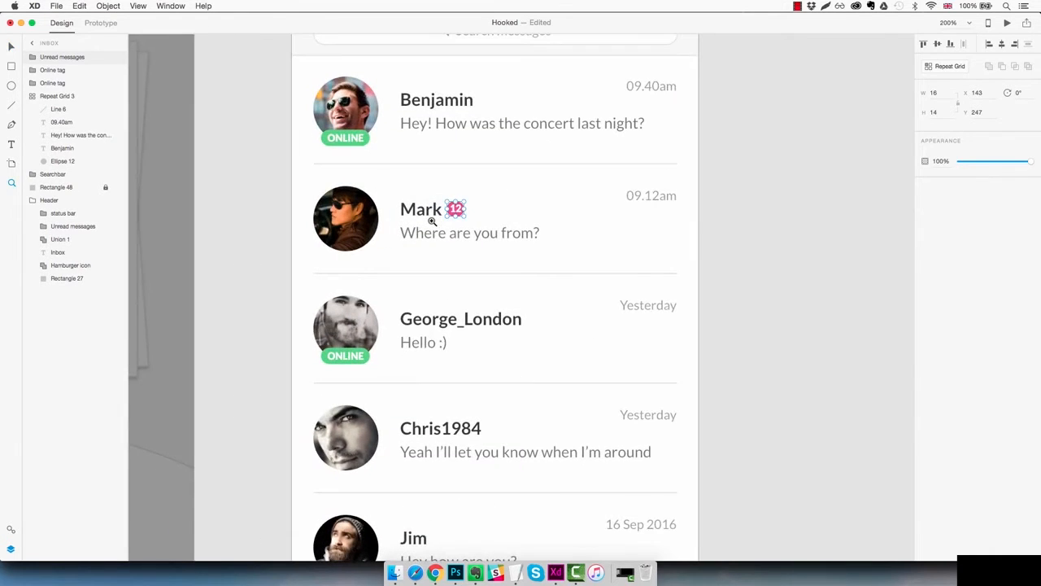
pyautogui.doubleClick(457, 209)
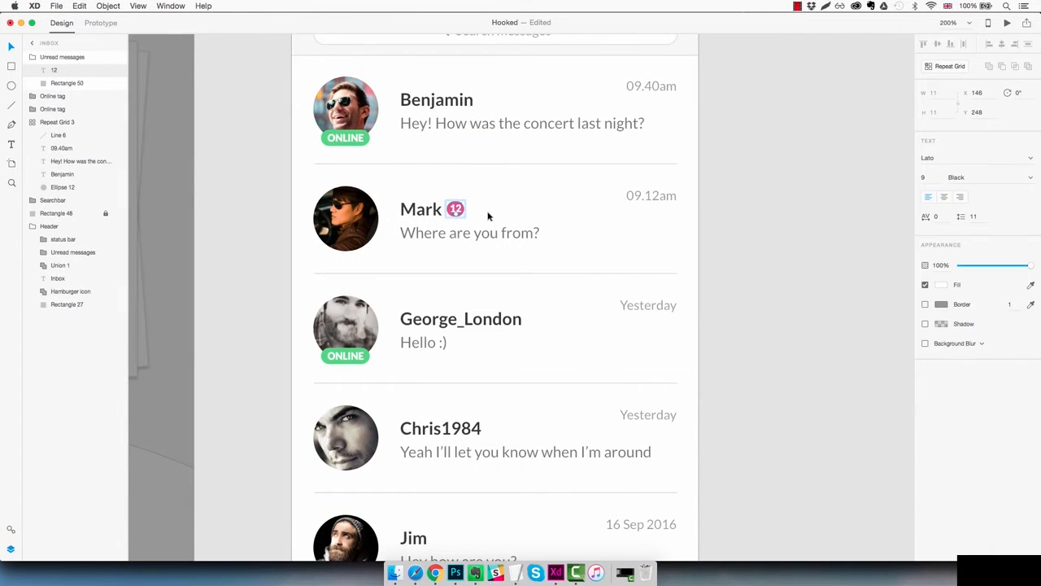
pyautogui.write('8')
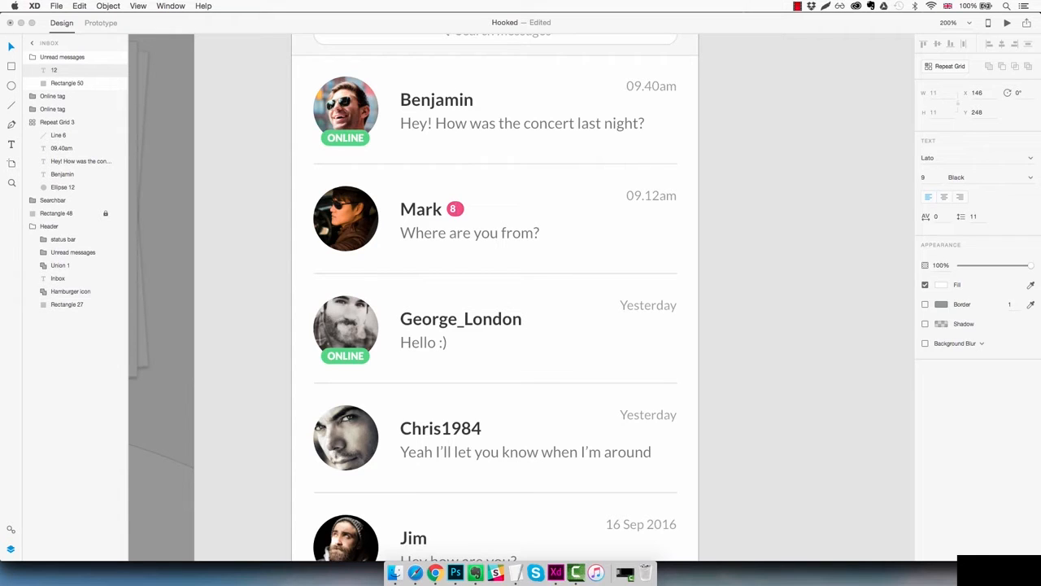
pyautogui.press('Escape')
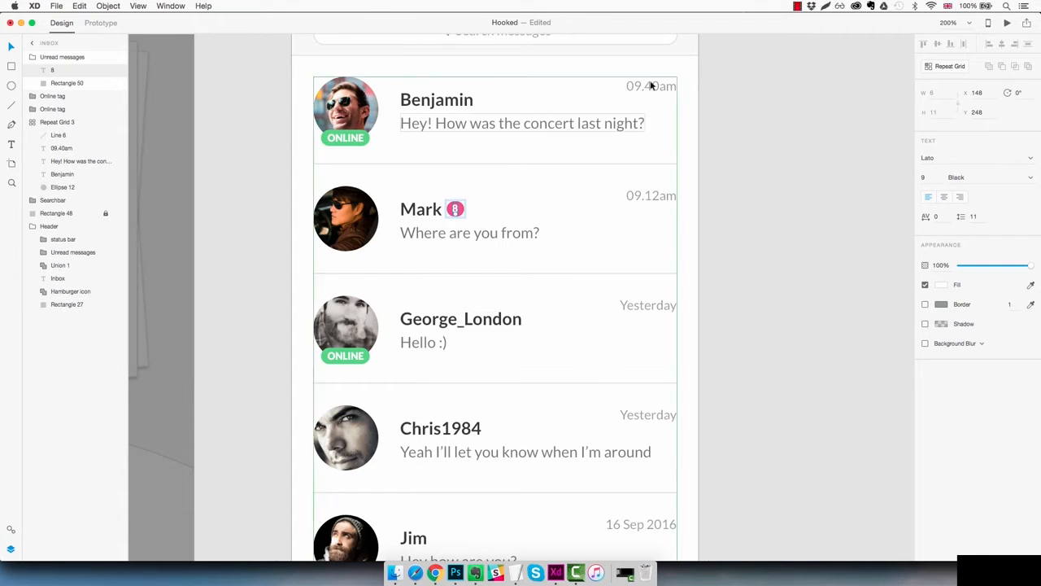
pyautogui.press('Escape')
pyautogui.press('super+1')
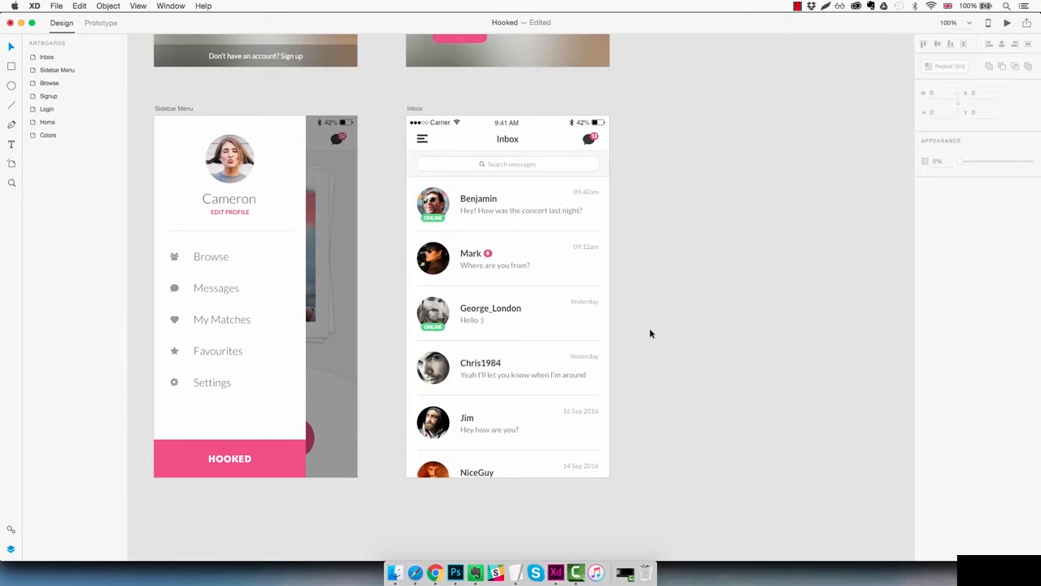
# Copy the Favourite icon group from the Browse artboard onto the Inbox artboard
pyautogui.moveTo(649, 333); pyautogui.dragTo(813, 323)
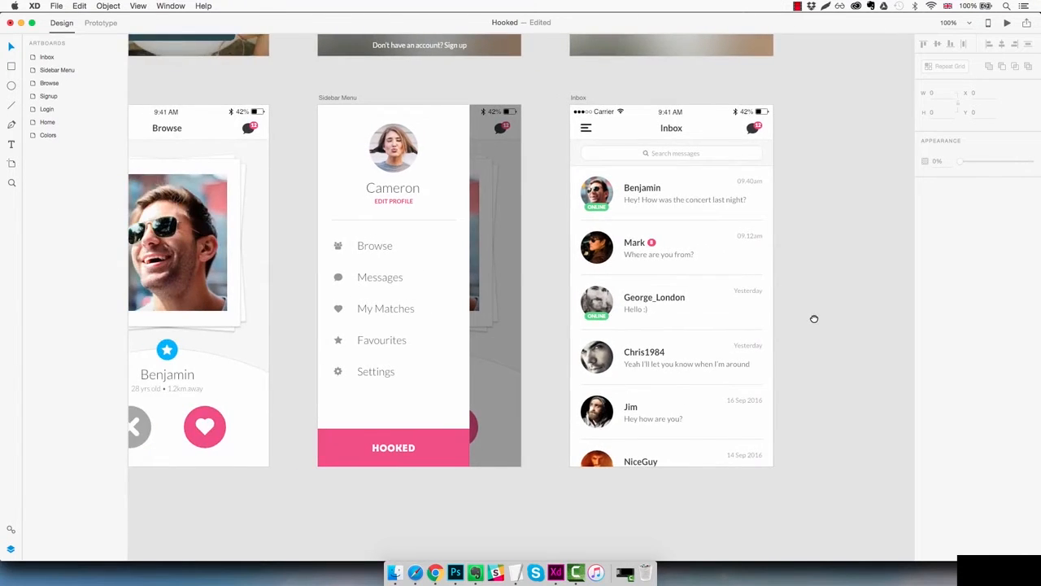
pyautogui.doubleClick(171, 354)
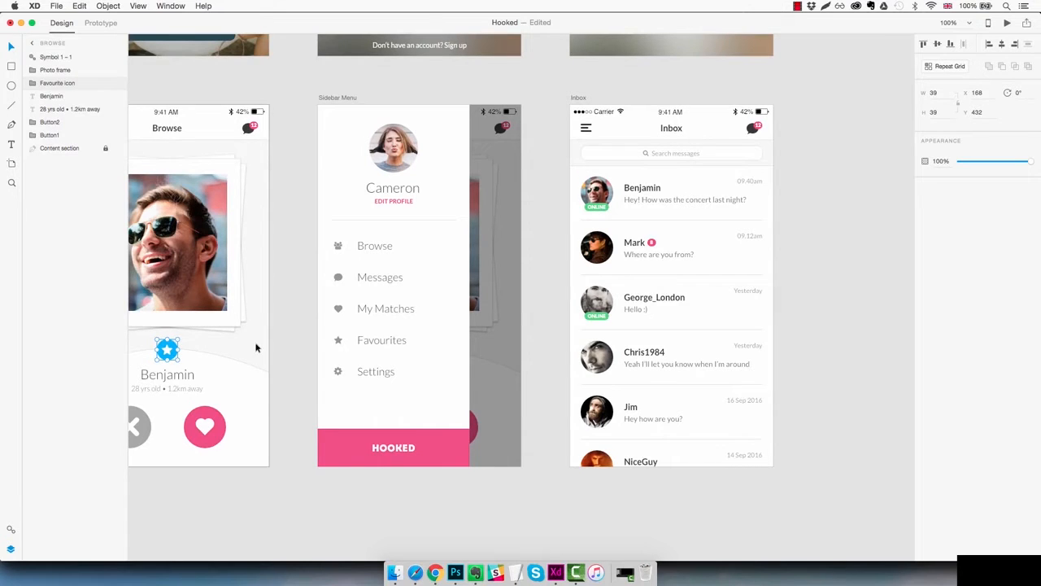
pyautogui.click(610, 350)
pyautogui.hotkey('ctrl', 'v')
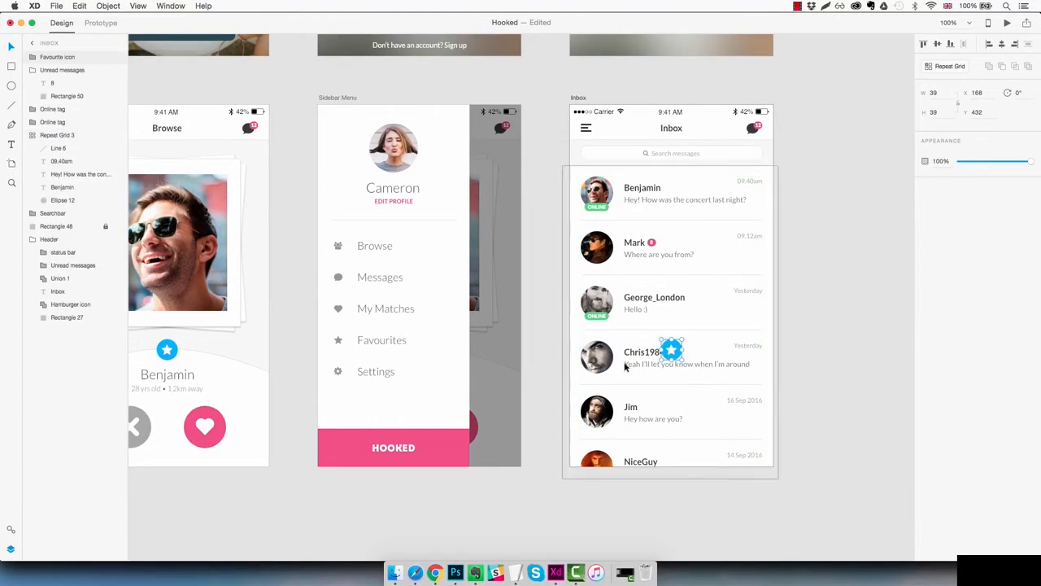
# Shrink the Favourite icon copy to about 14 px and place it on the fourth message avatar's upper-right edge, at X 62 and Y 434
pyautogui.click(643, 359)
pyautogui.moveTo(650, 392); pyautogui.dragTo(598, 406)
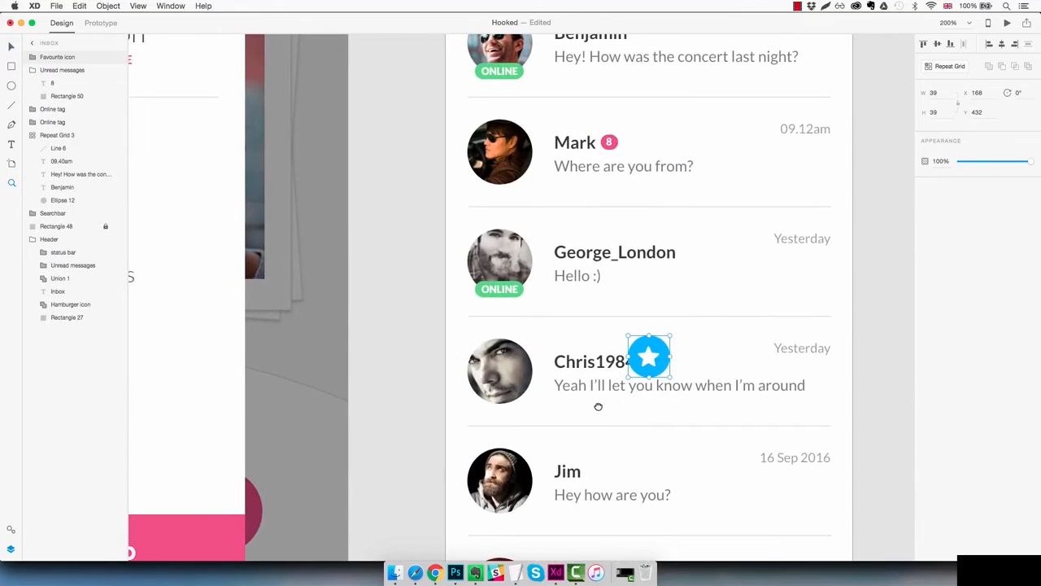
pyautogui.moveTo(670, 378); pyautogui.dragTo(523, 347)
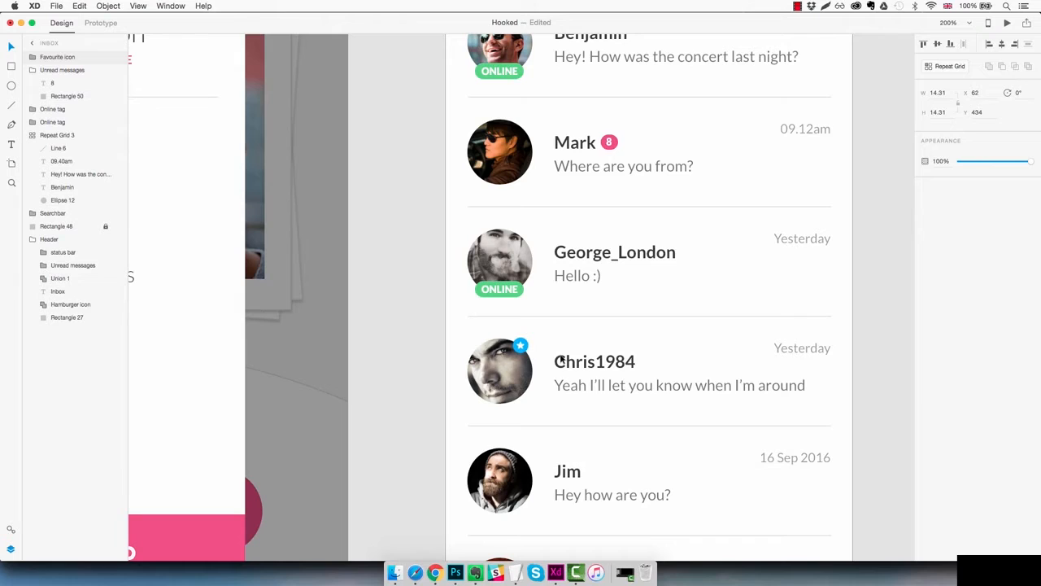
pyautogui.press('Right')
pyautogui.press('Down')
# Fill the small Favourite icon's circle with the yellow sampled from the secondary colors on the Colors artboard
pyautogui.doubleClick(523, 345)
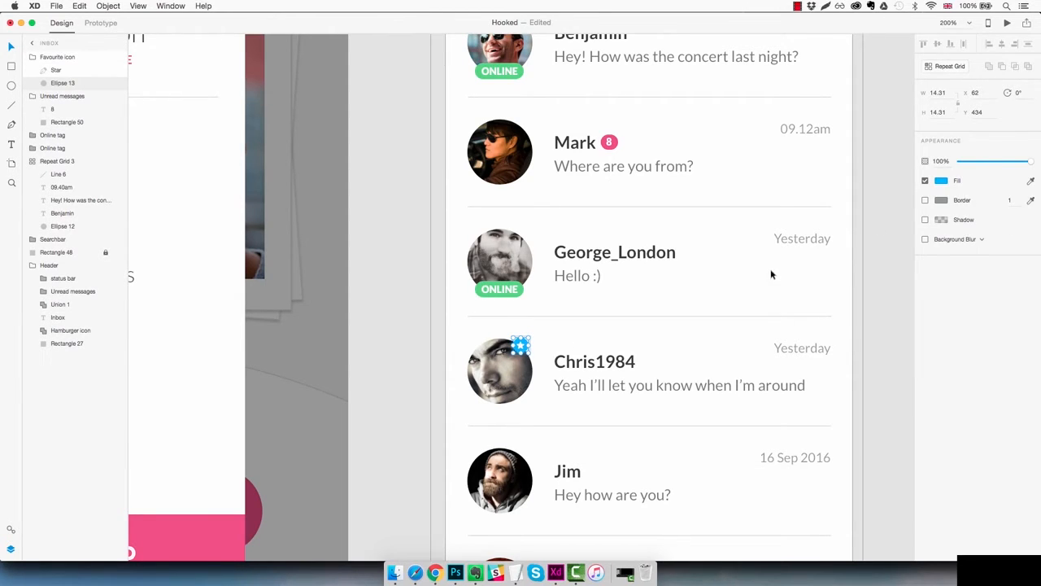
pyautogui.press('super+0')
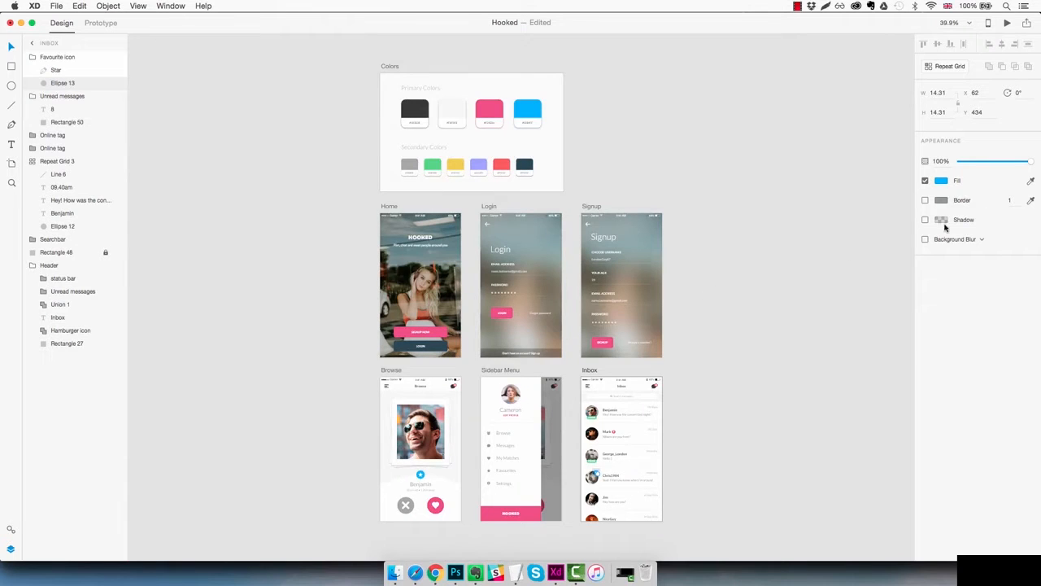
pyautogui.click(1031, 180)
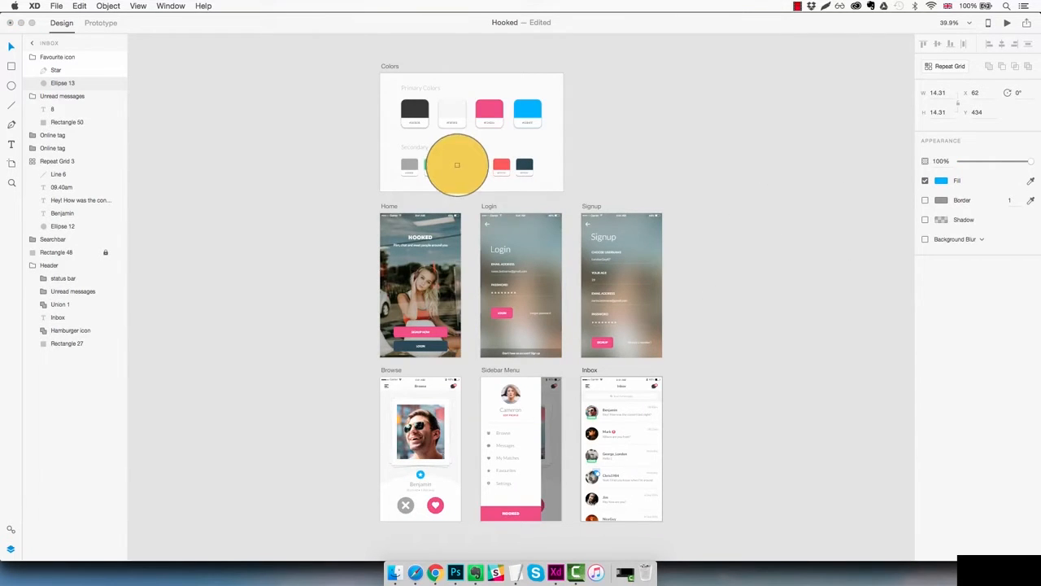
pyautogui.click(453, 164)
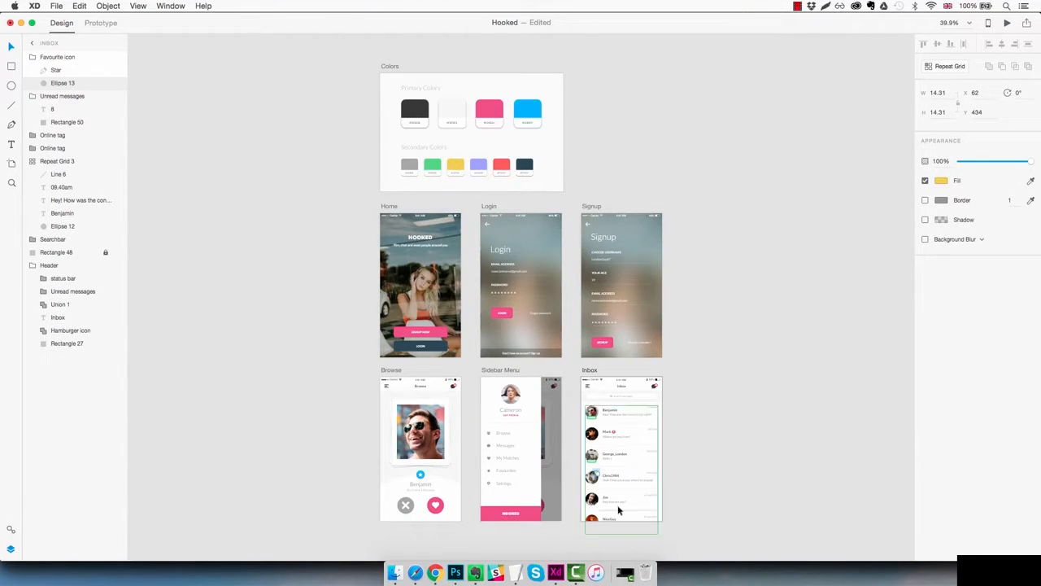
pyautogui.press('Escape')
# Enlarge the yellow Favourite icon on the fourth message's avatar to about 18 px, keeping its upper-left corner in place
pyautogui.click(595, 481)
pyautogui.click(594, 481)
pyautogui.click(595, 481)
pyautogui.click(595, 480)
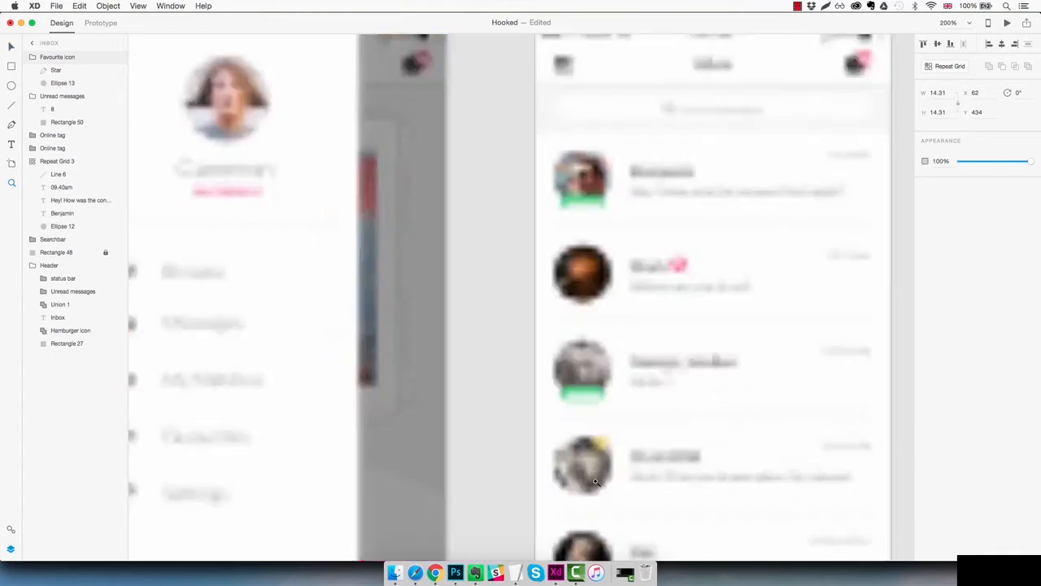
pyautogui.click(594, 481)
pyautogui.moveTo(635, 490); pyautogui.dragTo(406, 404)
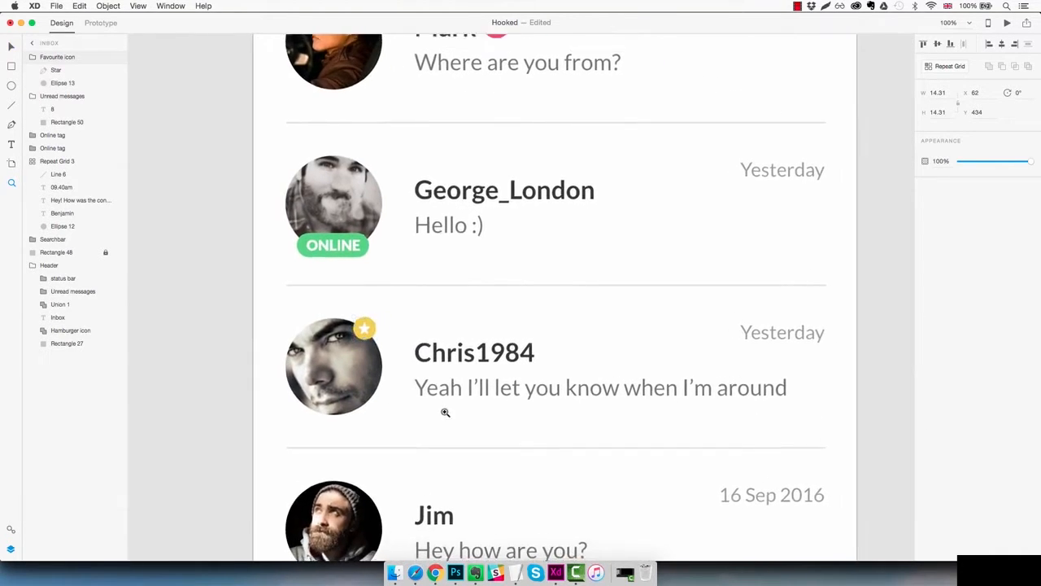
pyautogui.press('super+1')
pyautogui.moveTo(629, 392); pyautogui.dragTo(626, 394)
pyautogui.press('v')
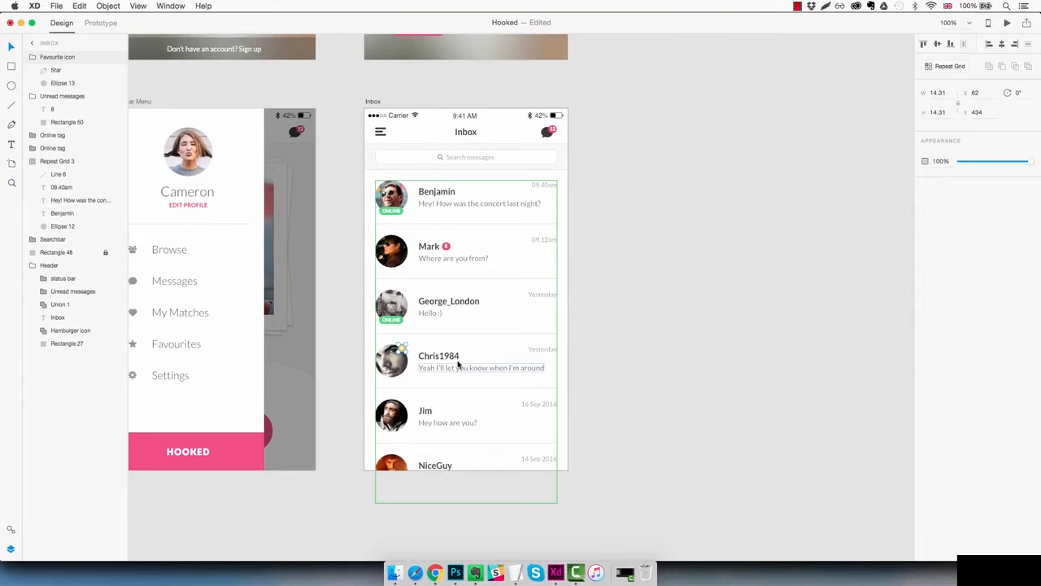
pyautogui.press('z')
pyautogui.click(407, 353)
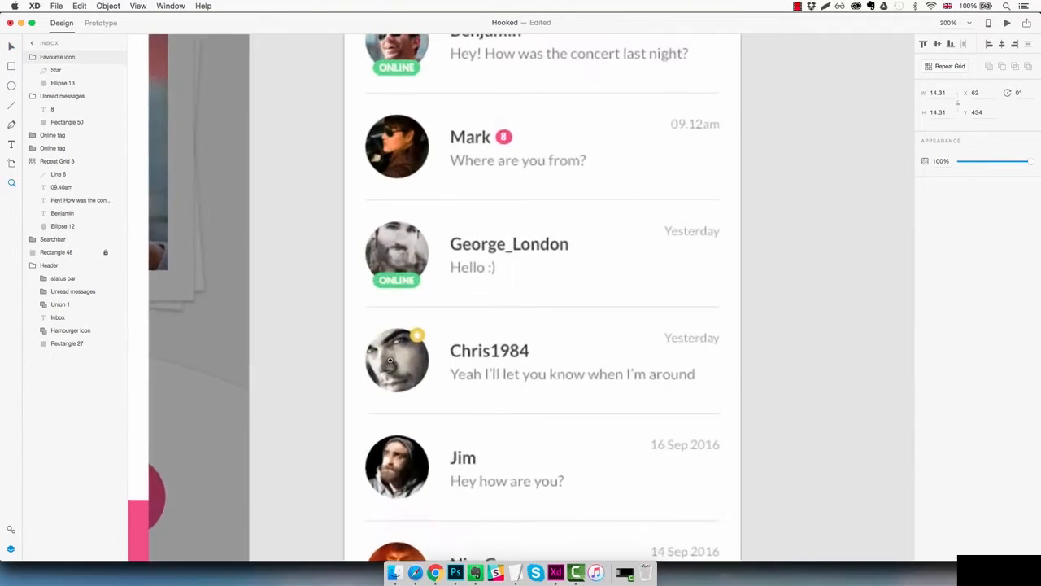
pyautogui.moveTo(427, 343); pyautogui.dragTo(430, 346)
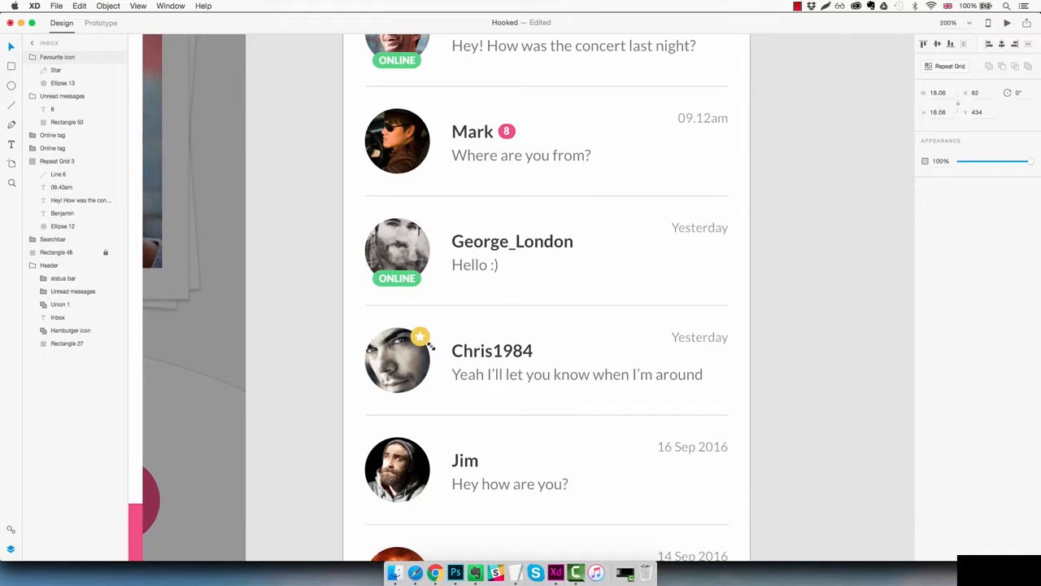
pyautogui.press('super+minus')
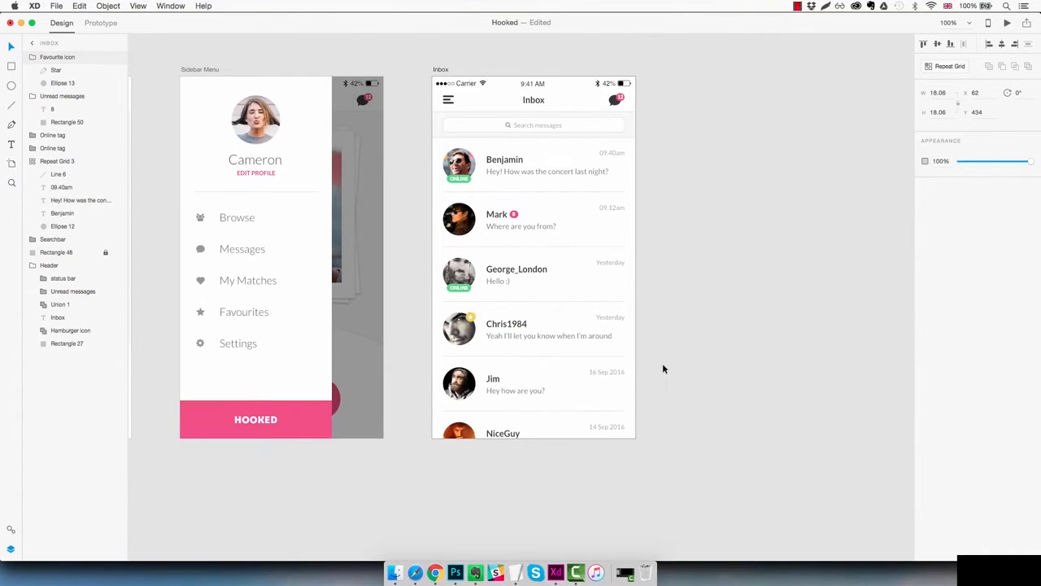
pyautogui.click(666, 359)
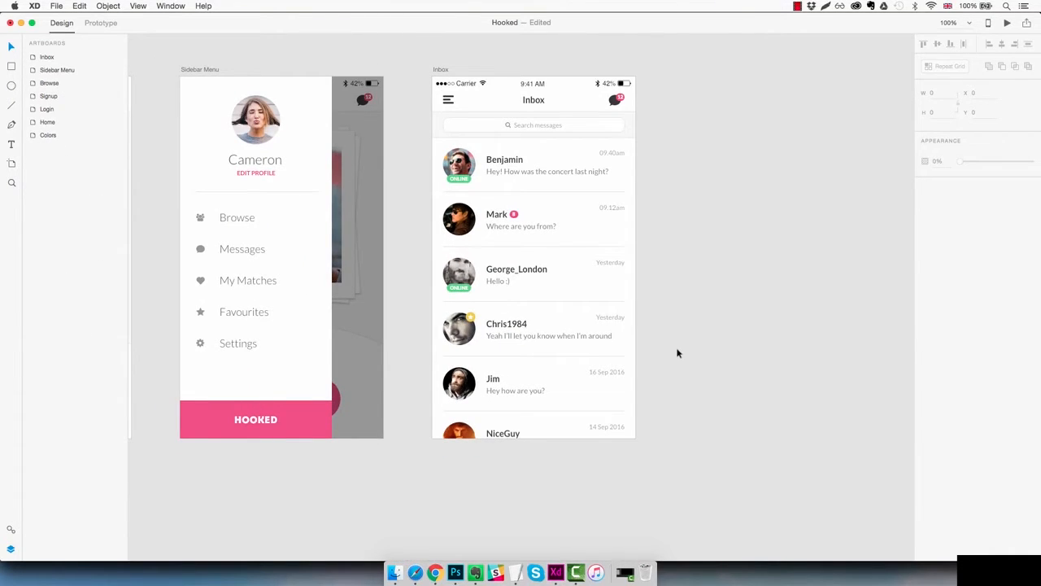
# Collapse the Inbox artboard's expanded layer groups, including Favourite icon, Unread messages, Repeat Grid 3 and Header
pyautogui.hscroll(3, 659, 360)
pyautogui.scroll(1, 659, 360)
pyautogui.click(554, 318)
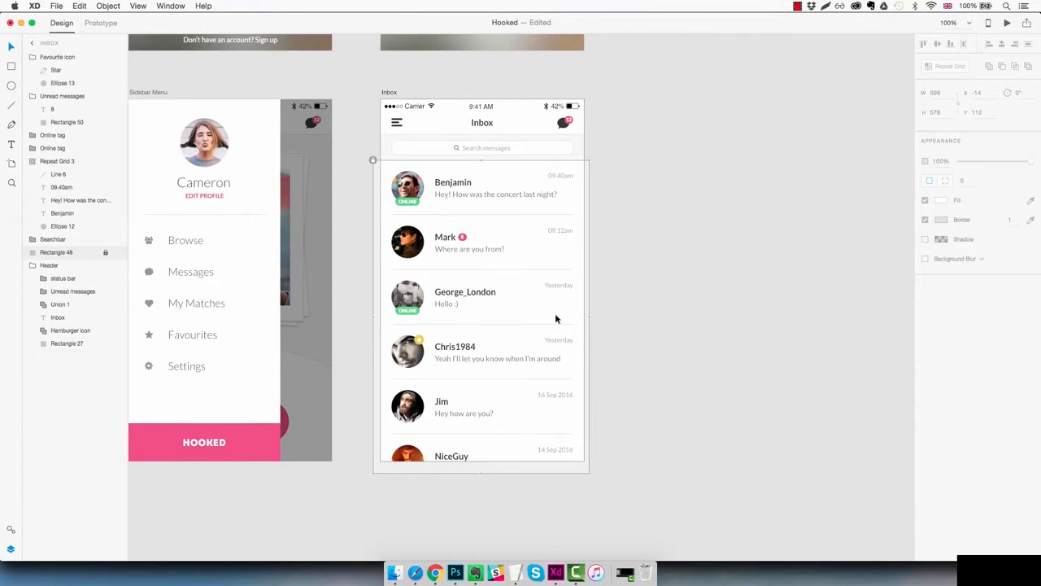
pyautogui.click(31, 58)
pyautogui.click(32, 71)
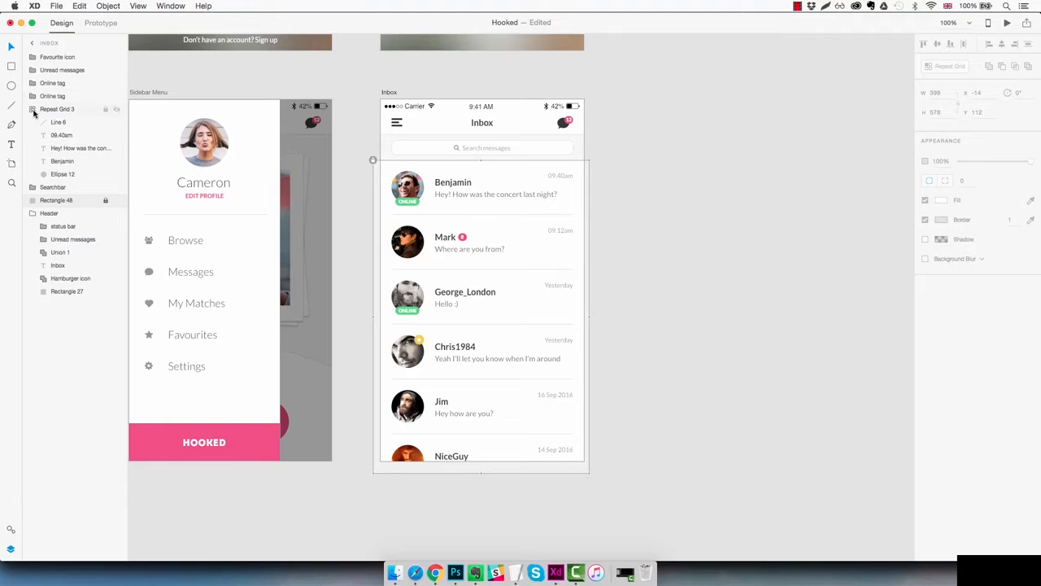
pyautogui.click(32, 109)
pyautogui.click(33, 149)
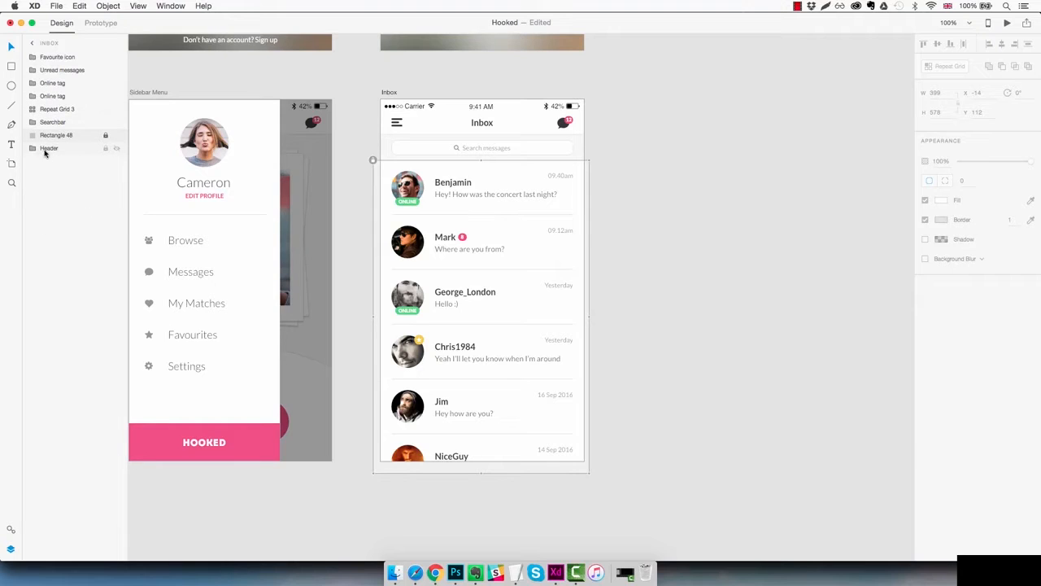
# Reorder the Inbox layers so Header, Searchbar and Repeat Grid 3 come first, in that order
pyautogui.moveTo(45, 151); pyautogui.dragTo(75, 59)
pyautogui.moveTo(61, 136); pyautogui.dragTo(76, 68)
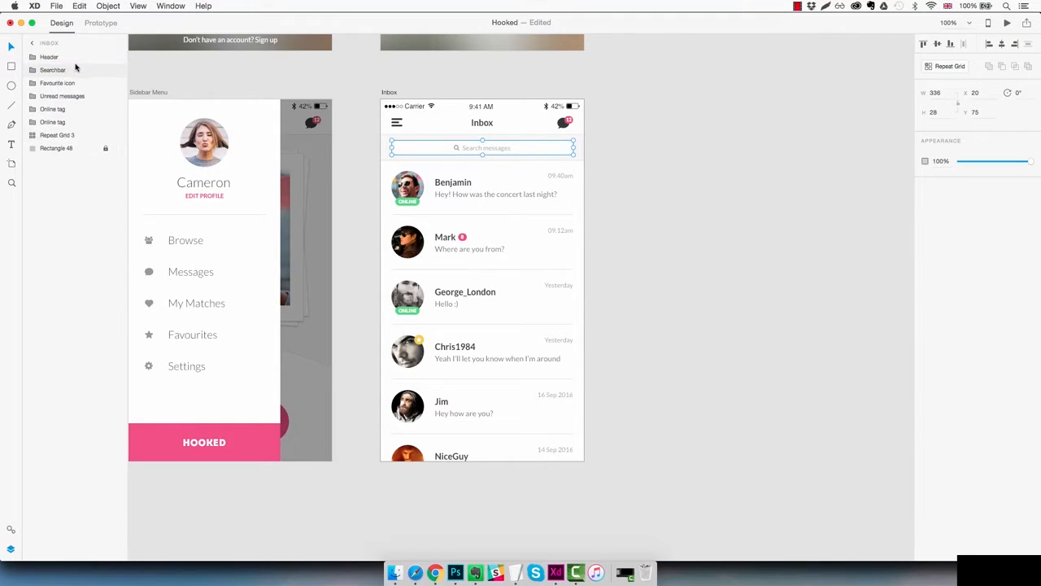
pyautogui.click(68, 136)
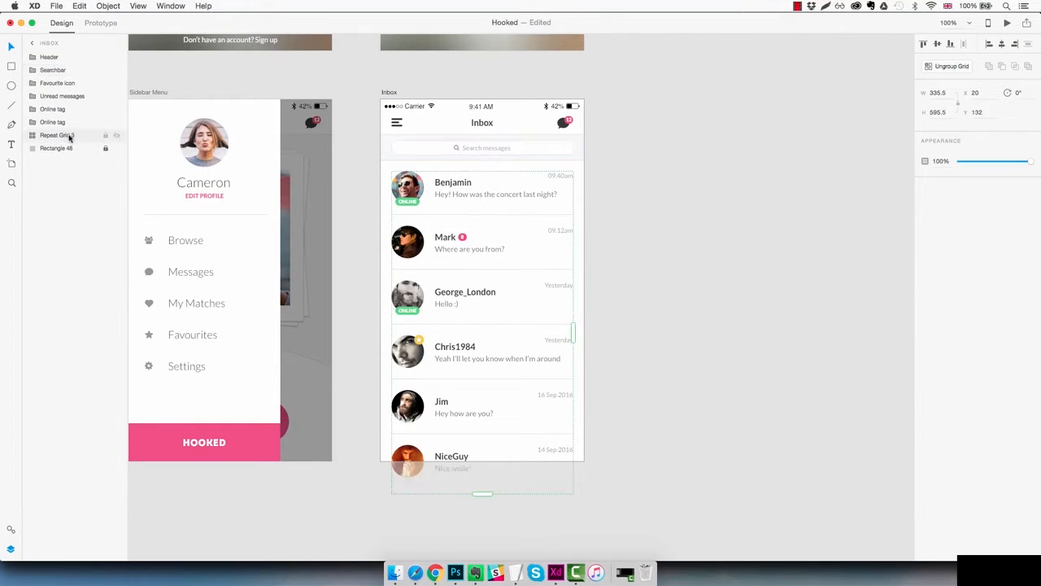
pyautogui.moveTo(70, 138); pyautogui.dragTo(79, 82)
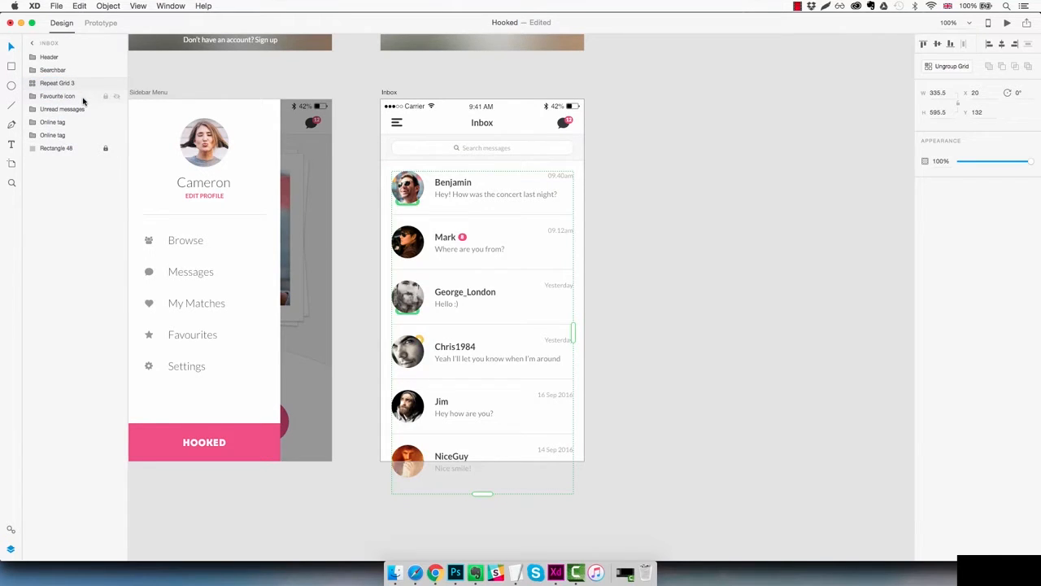
# Group the Inbox artboard's Favourite icon, Unread messages and both Online tag layers together
pyautogui.click(74, 97)
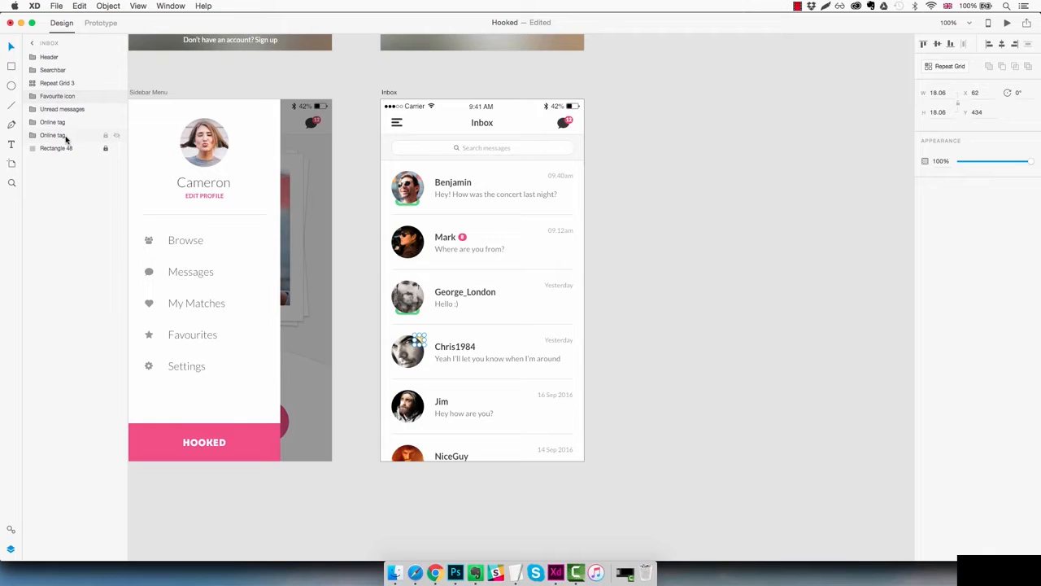
pyautogui.click(66, 137)
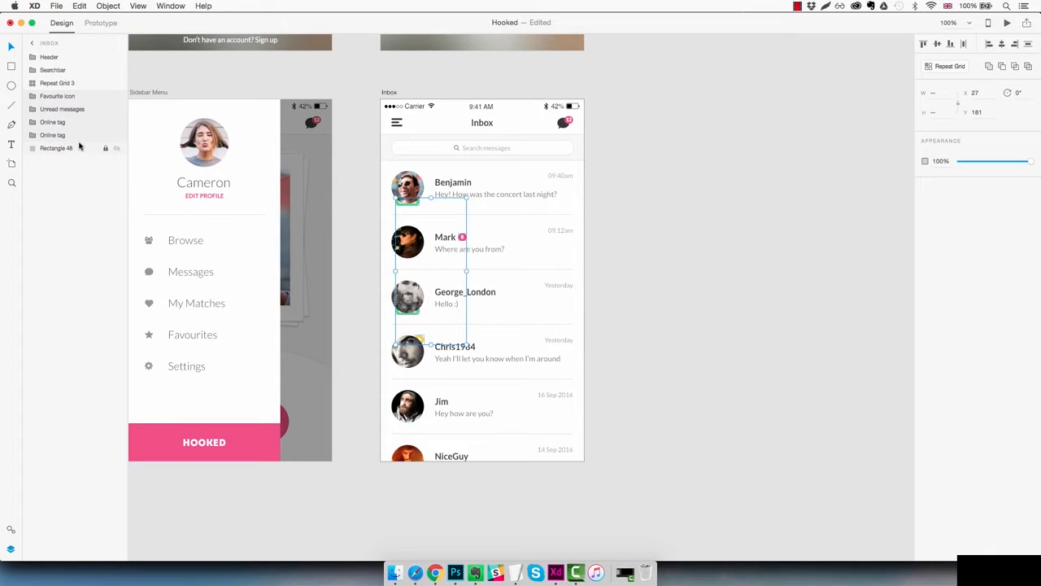
pyautogui.press('super+g')
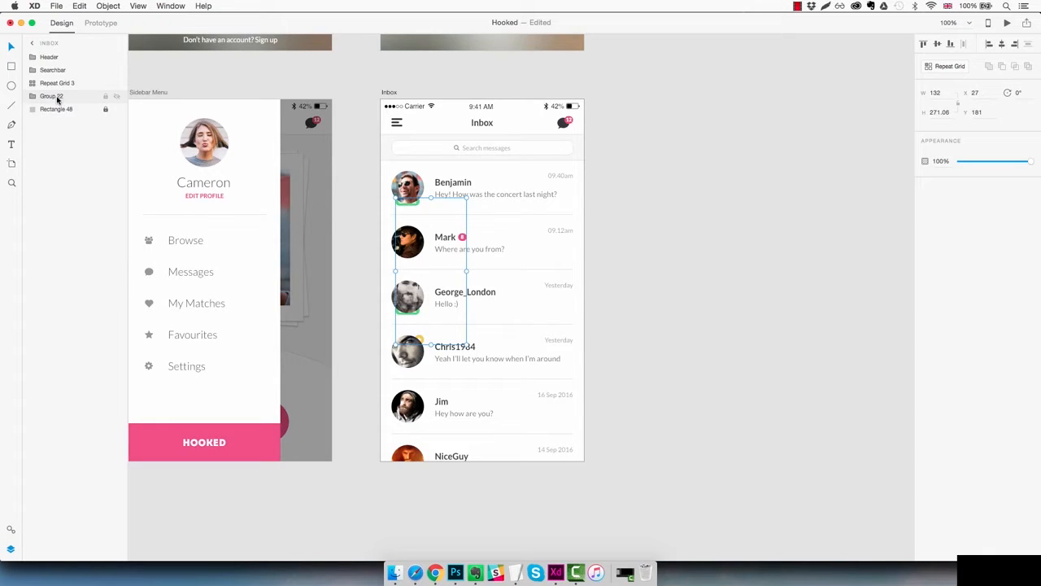
# Rename the new group of tags and badges and move it above Repeat Grid 3 in the layer order
pyautogui.doubleClick(57, 96)
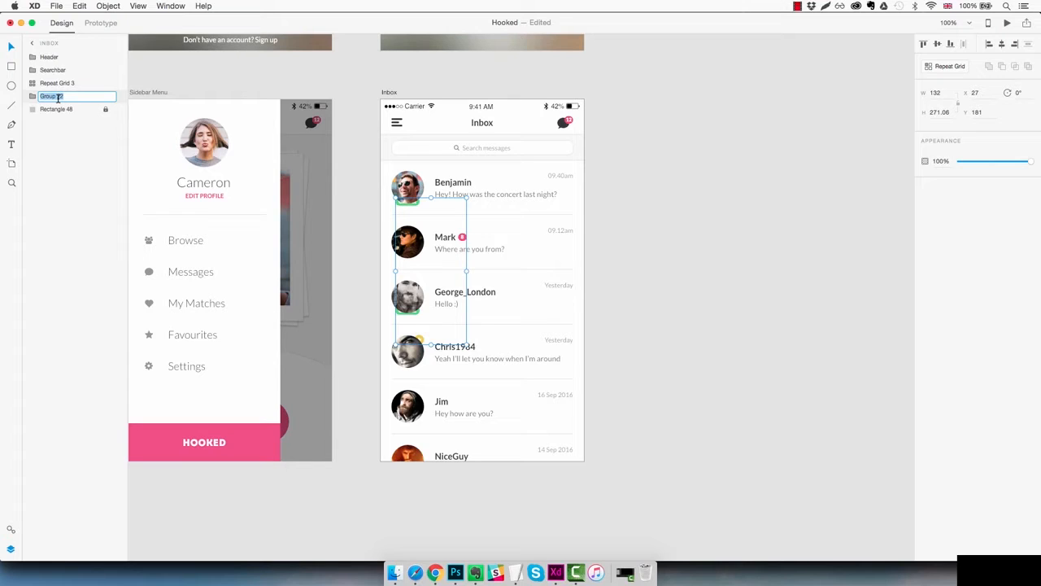
pyautogui.write('O')
pyautogui.press('Return')
pyautogui.moveTo(58, 101); pyautogui.dragTo(49, 80)
pyautogui.click(683, 281)
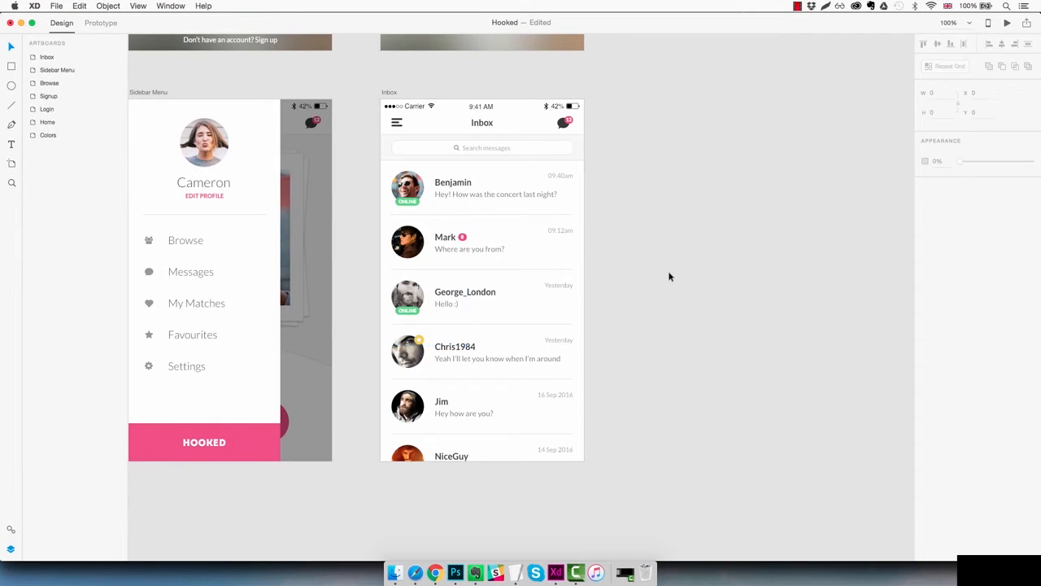
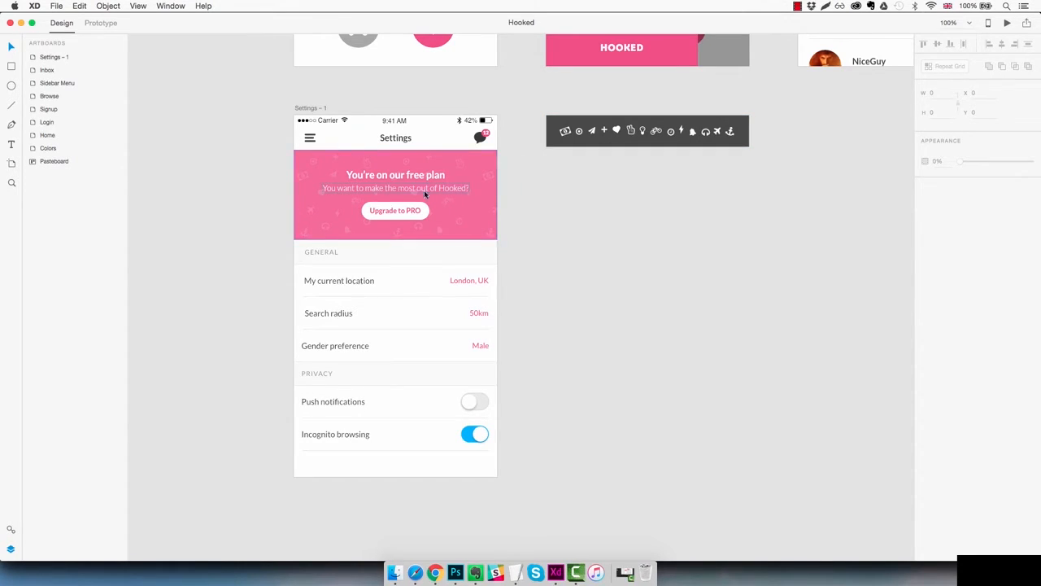
# Delete every layer on the Settings – 1 artboard to leave it blank
pyautogui.click(332, 145)
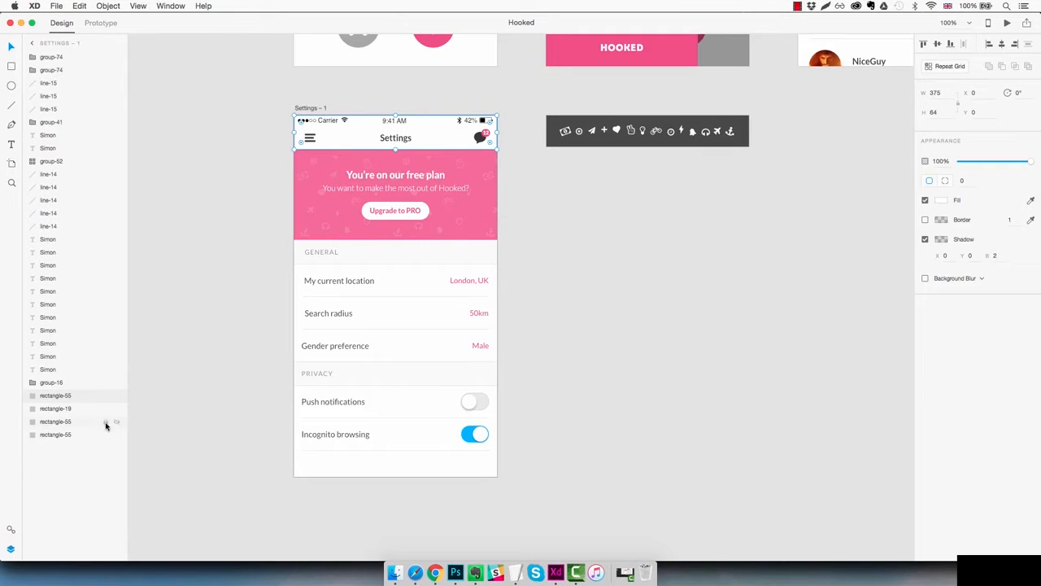
pyautogui.click(78, 434)
pyautogui.keyDown('shift'); pyautogui.click(68, 57); pyautogui.keyUp('shift')
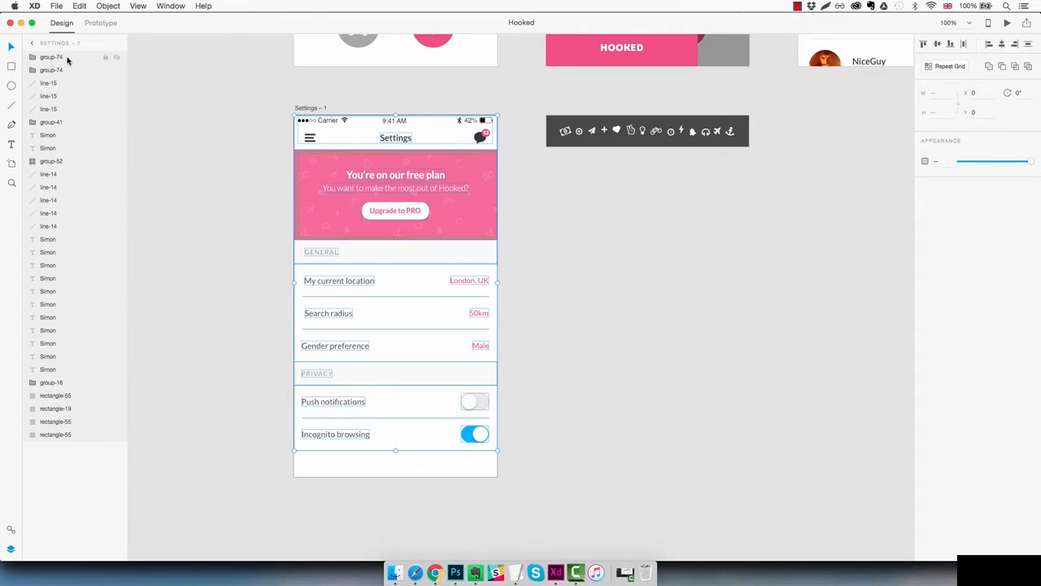
pyautogui.press('Delete')
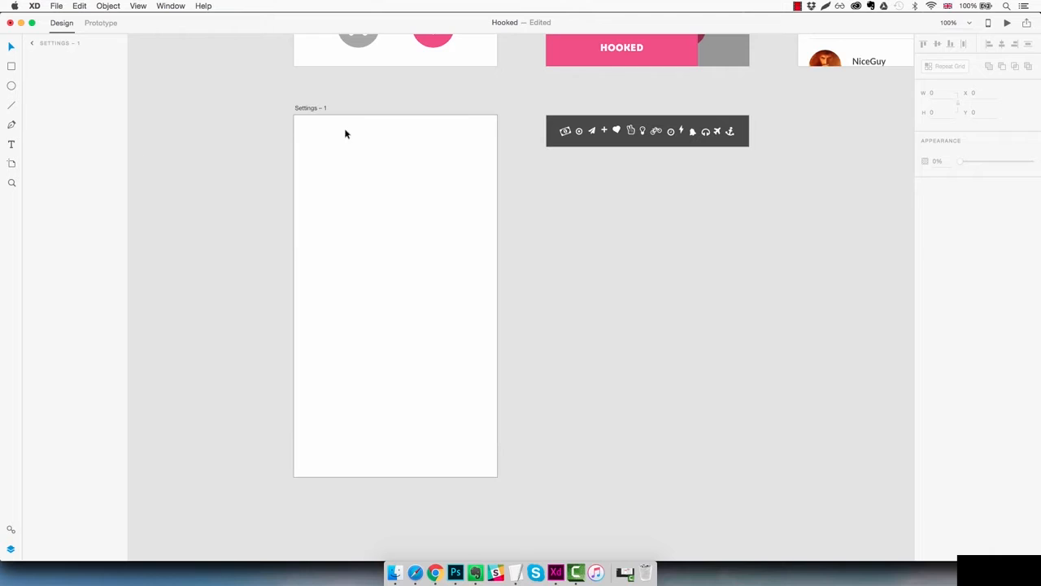
# Rename the empty Settings – 1 artboard as Settings
pyautogui.click(318, 108)
pyautogui.press('Right')
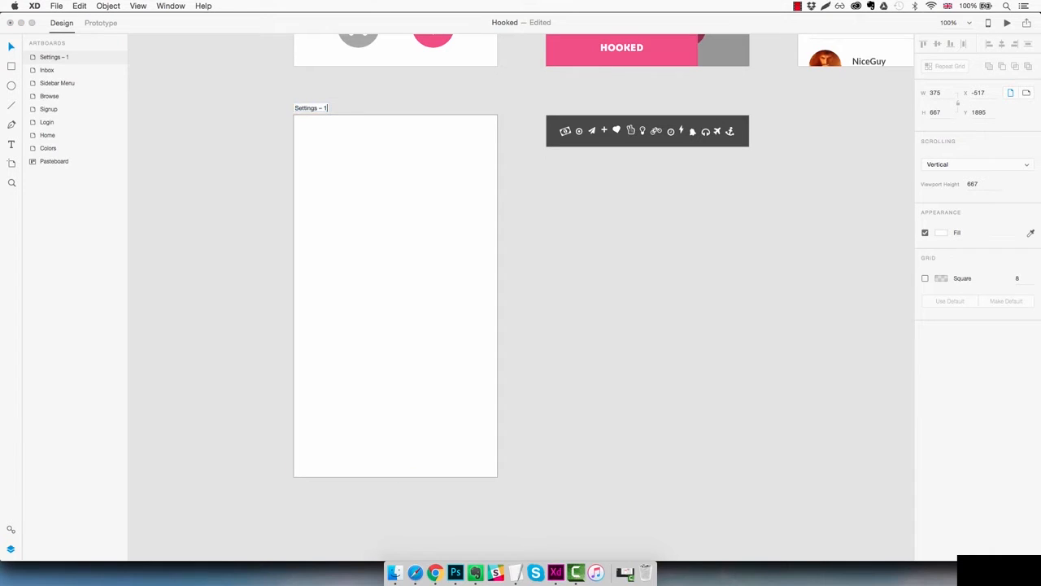
pyautogui.press('Return')
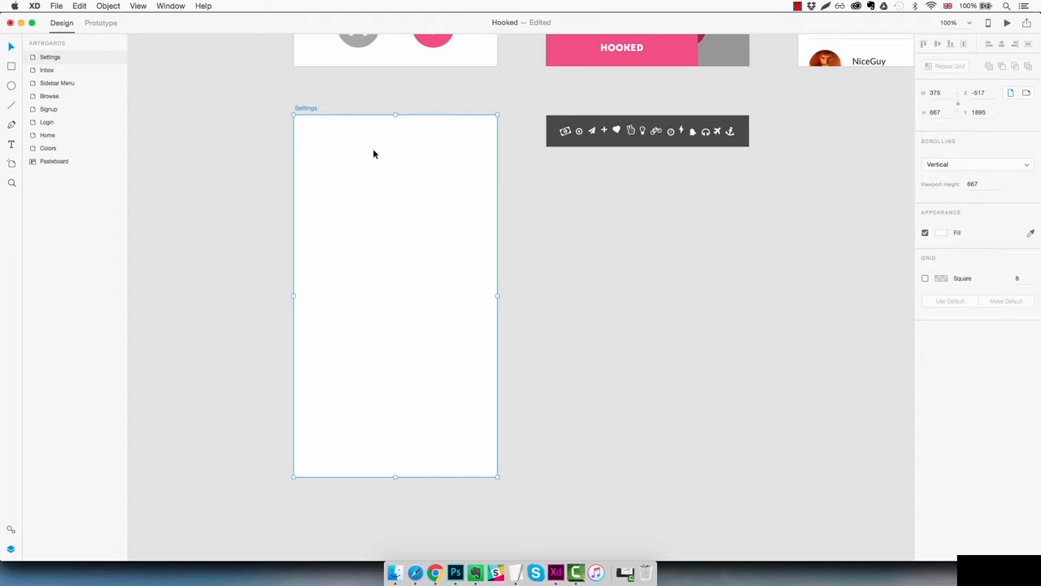
# Place the header symbol at the top of the Settings artboard and ungroup the symbol
pyautogui.click(10, 531)
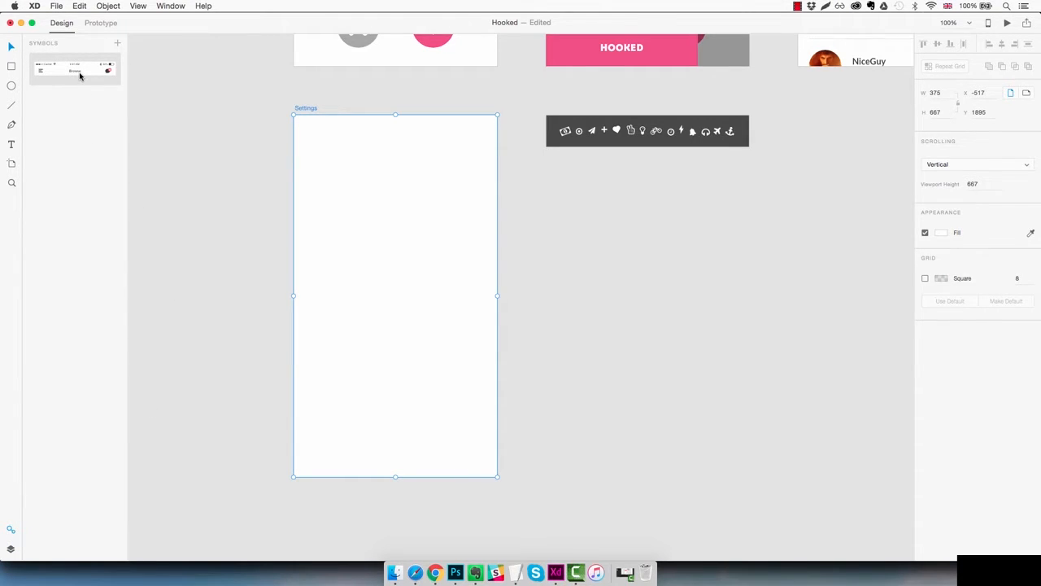
pyautogui.moveTo(79, 74); pyautogui.dragTo(431, 144)
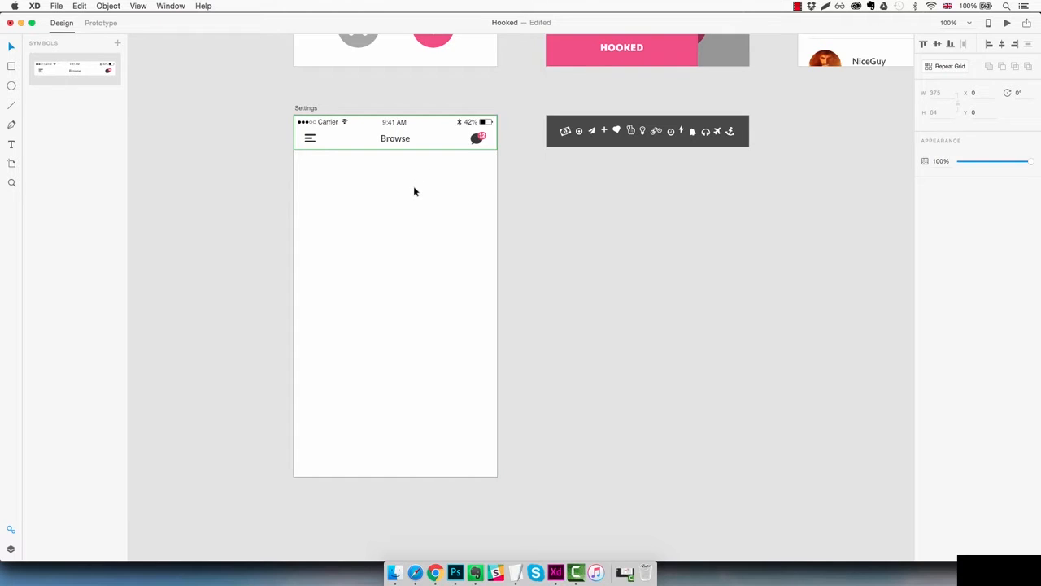
pyautogui.click(415, 191)
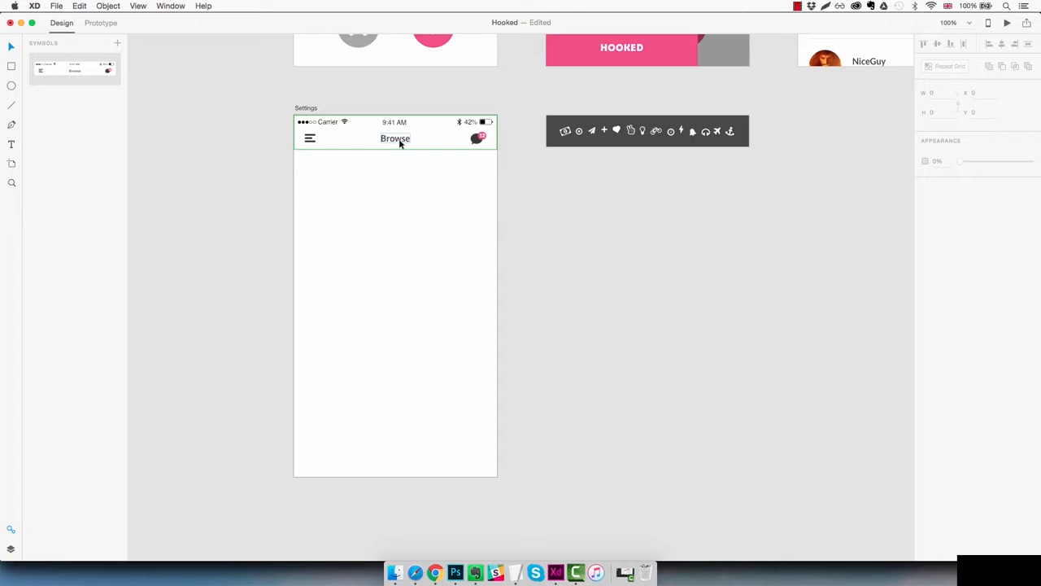
pyautogui.rightClick(438, 140)
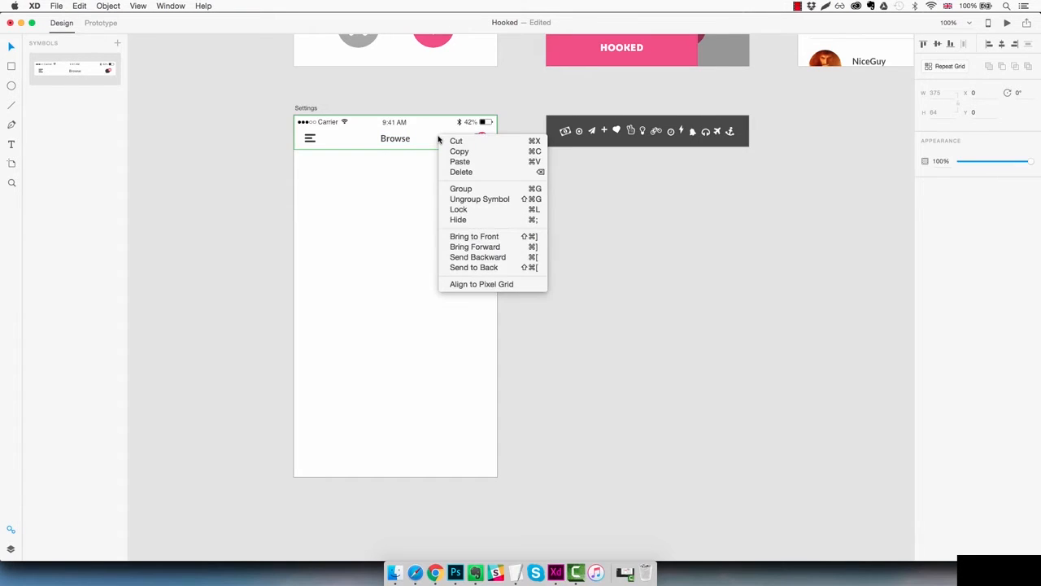
pyautogui.click(493, 200)
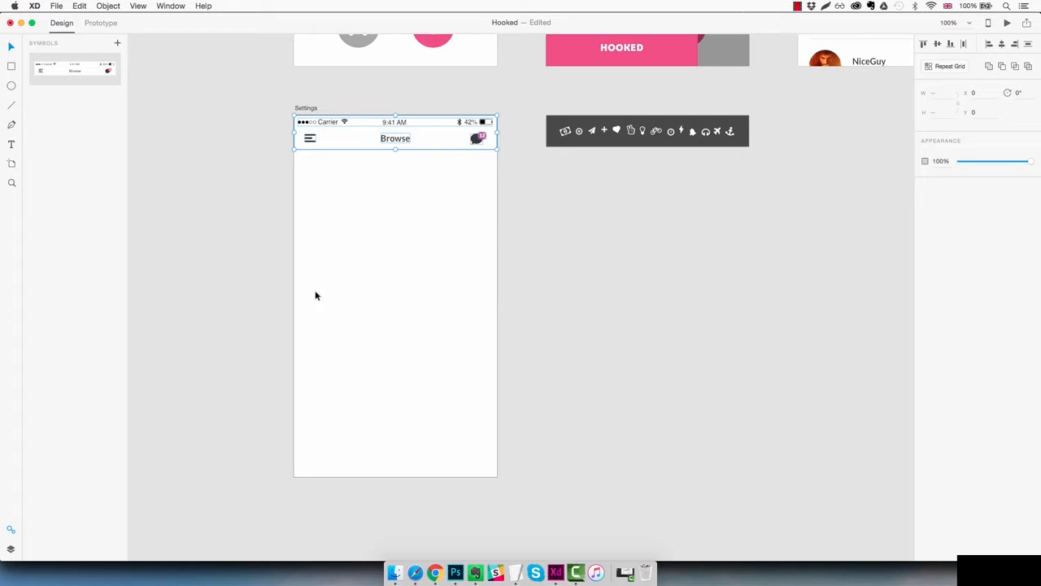
# Group all the ungrouped header layers, from status bar to Rectangle 27, and name the group Header
pyautogui.click(10, 550)
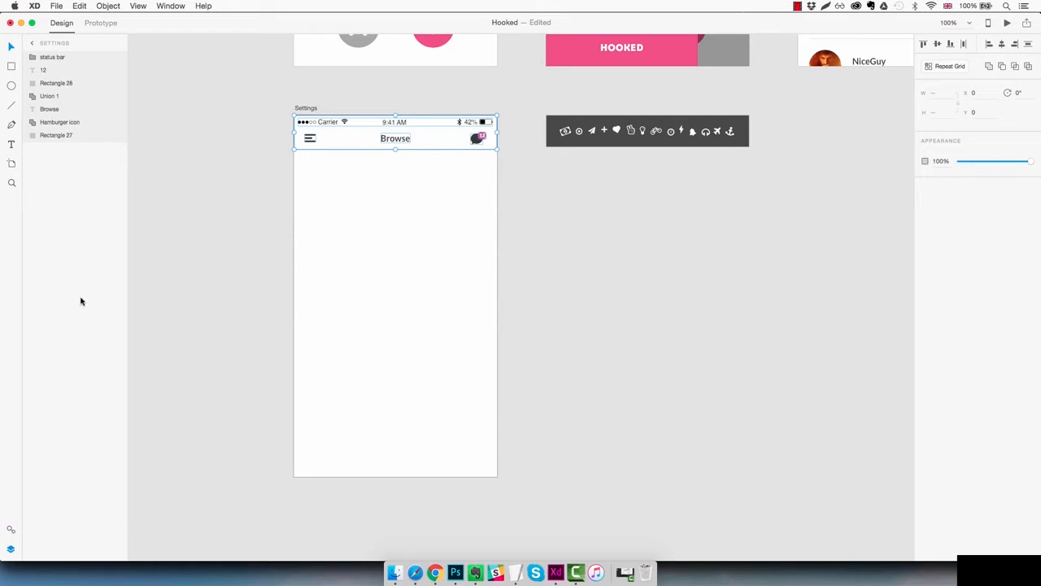
pyautogui.click(56, 135)
pyautogui.keyDown('shift'); pyautogui.click(67, 56); pyautogui.keyUp('shift')
pyautogui.press('super+g')
pyautogui.doubleClick(62, 59)
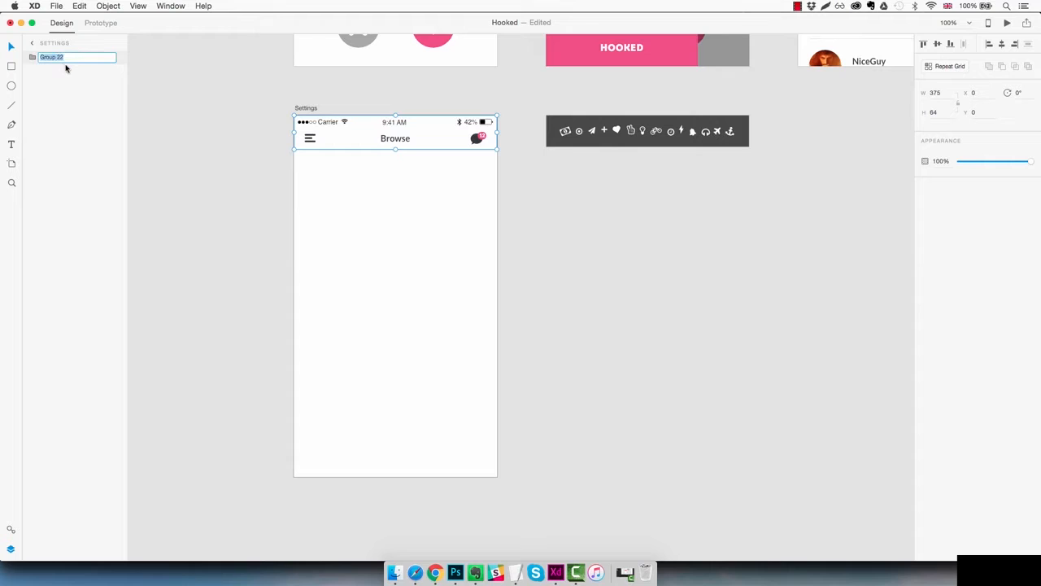
pyautogui.write('Header')
pyautogui.press('Return')
# Change the header title from Browse to Settings and centre it on the artboard
pyautogui.doubleClick(402, 140)
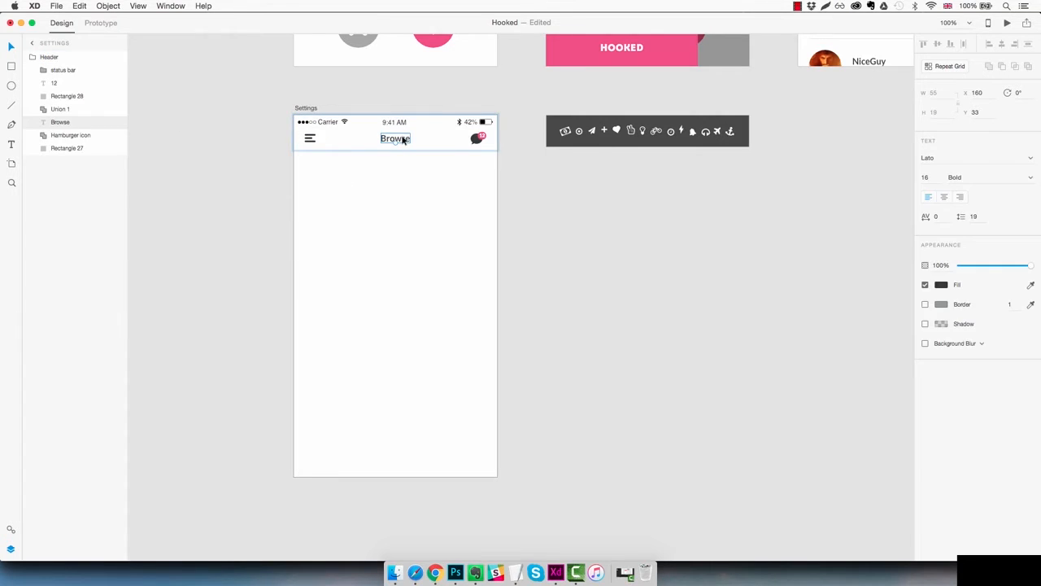
pyautogui.doubleClick(402, 139)
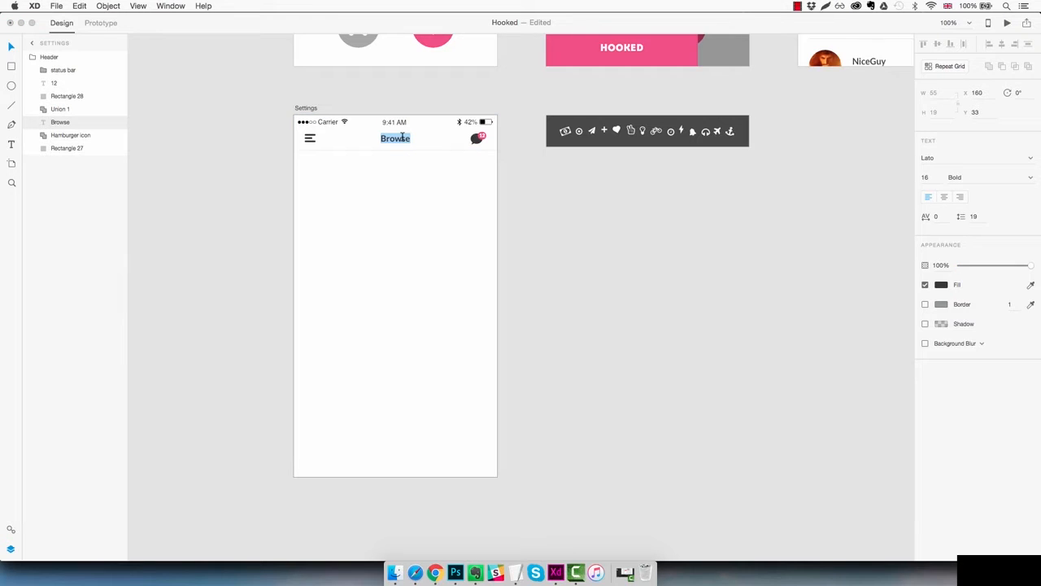
pyautogui.write('Settings')
pyautogui.press('Escape')
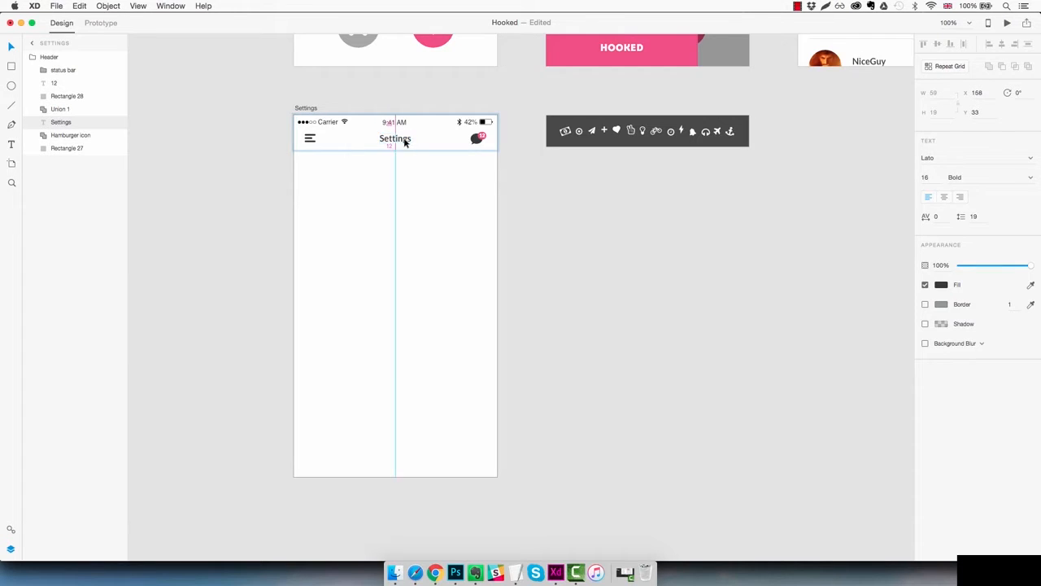
pyautogui.click(469, 250)
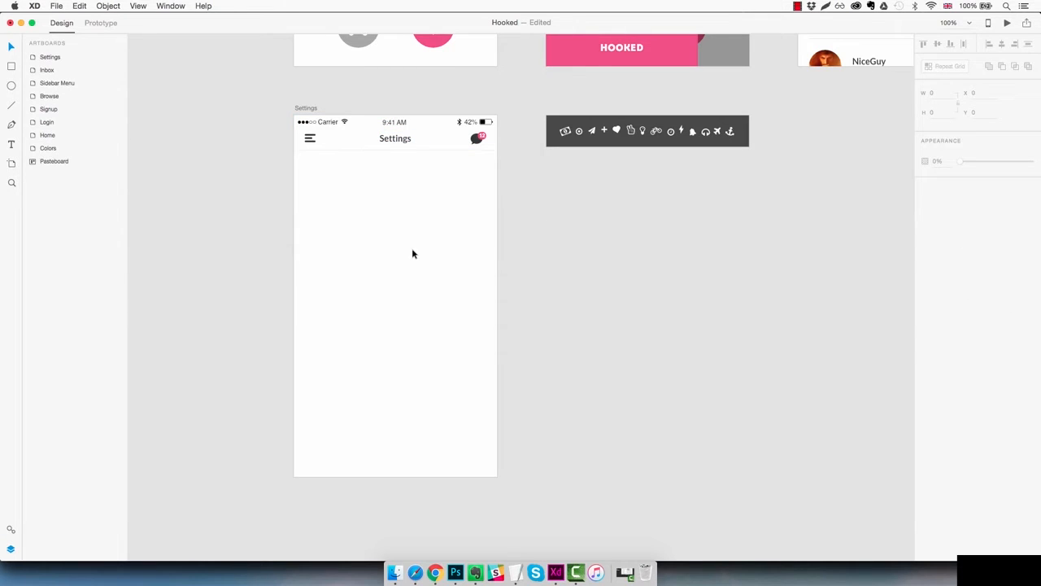
# Draw a borderless banner rectangle about 375 by 166 directly below the Settings header, filled pink #F24E86 at about 79% opacity
pyautogui.press('r')
pyautogui.moveTo(295, 149)
pyautogui.mouseDown()
pyautogui.moveTo(495, 258)
pyautogui.moveTo(498, 240)
pyautogui.mouseUp()
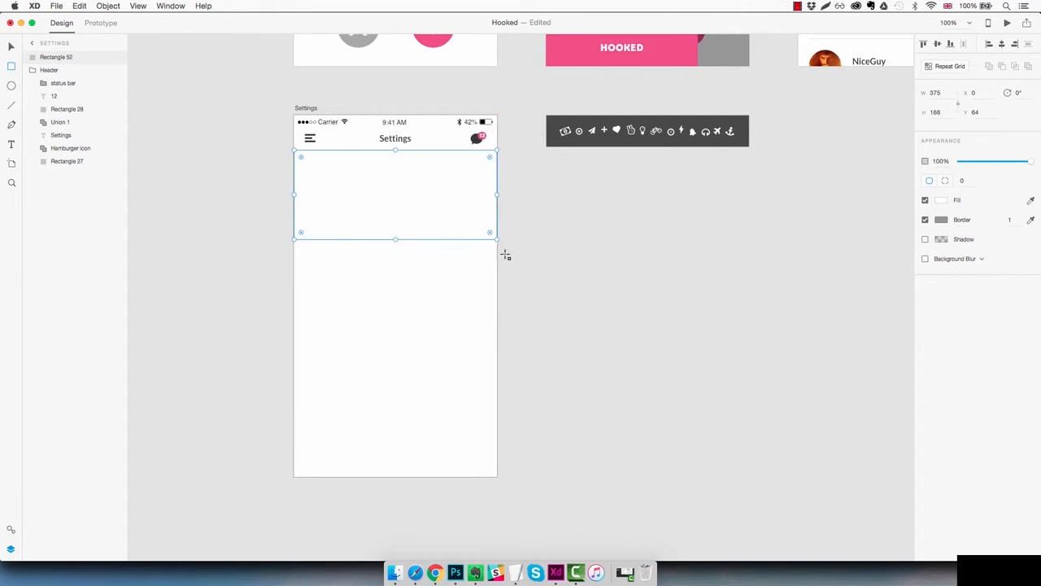
pyautogui.click(925, 220)
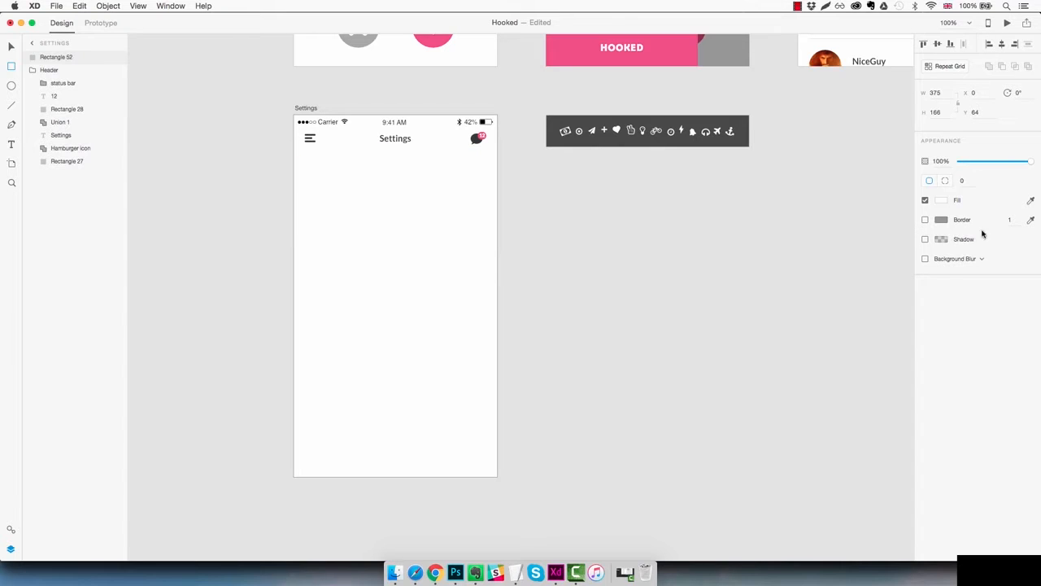
pyautogui.click(942, 200)
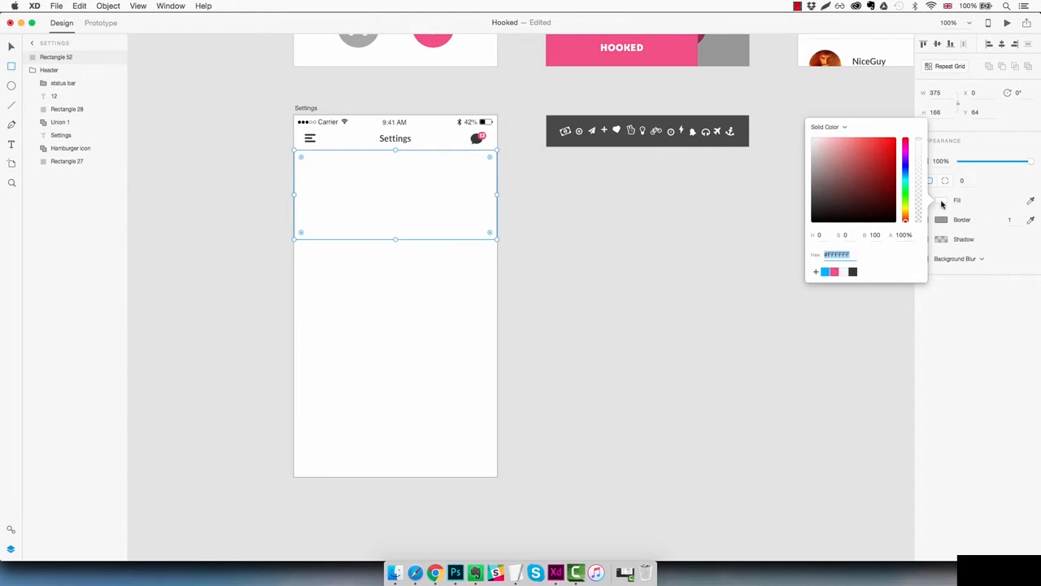
pyautogui.click(834, 273)
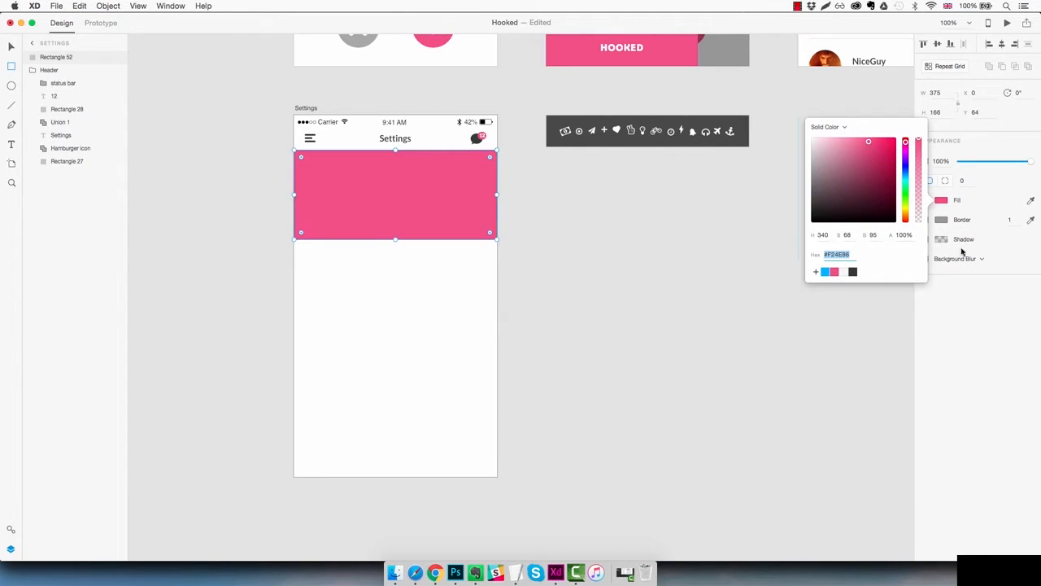
pyautogui.moveTo(1030, 162); pyautogui.dragTo(1015, 164)
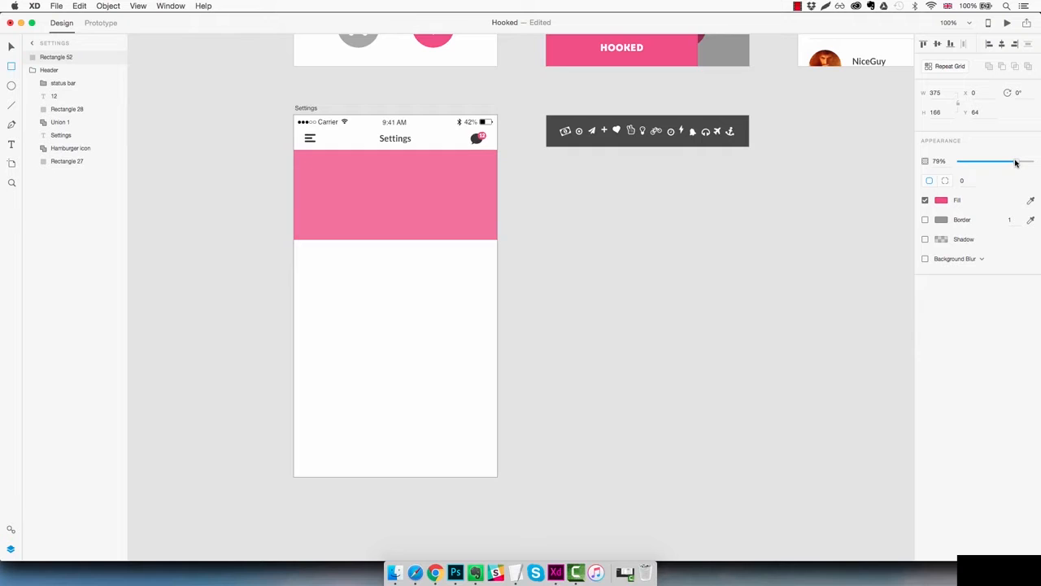
pyautogui.click(626, 254)
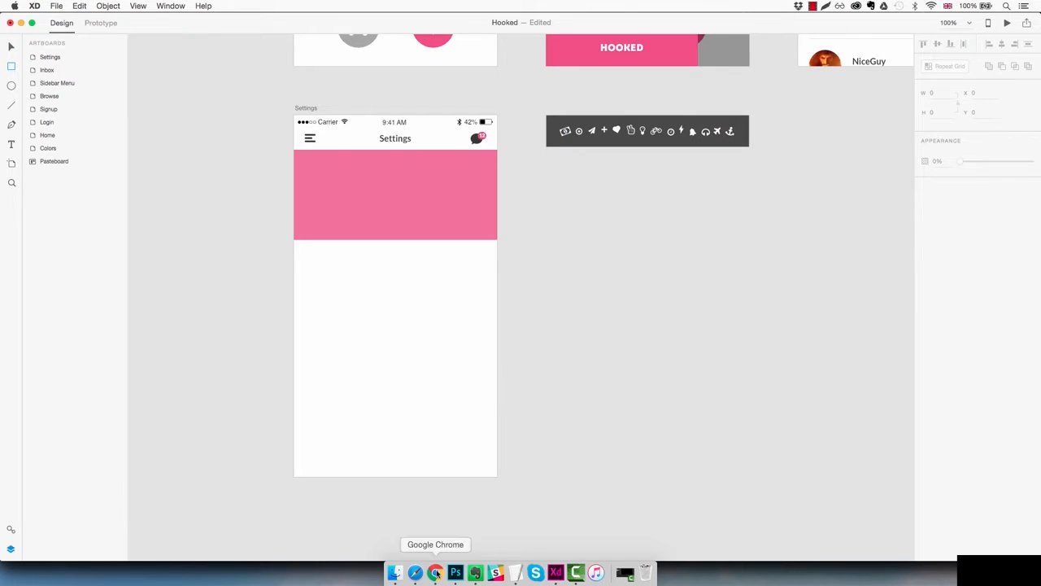
# Switch to Chrome and copy the fa-money icon from the Font Awesome cheatsheet
pyautogui.moveTo(435, 572)
pyautogui.click(471, 521)
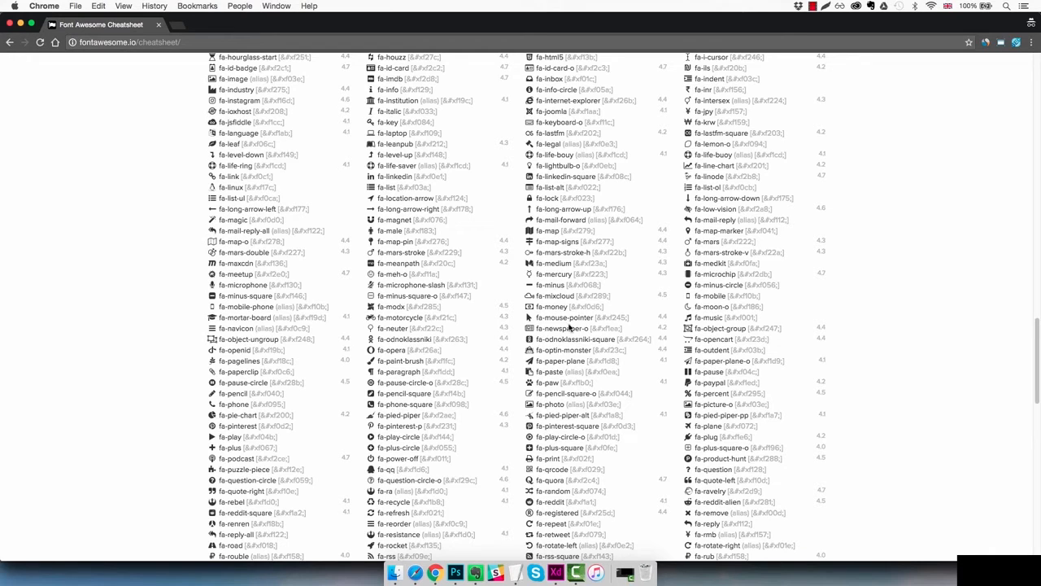
pyautogui.moveTo(536, 306); pyautogui.dragTo(526, 306)
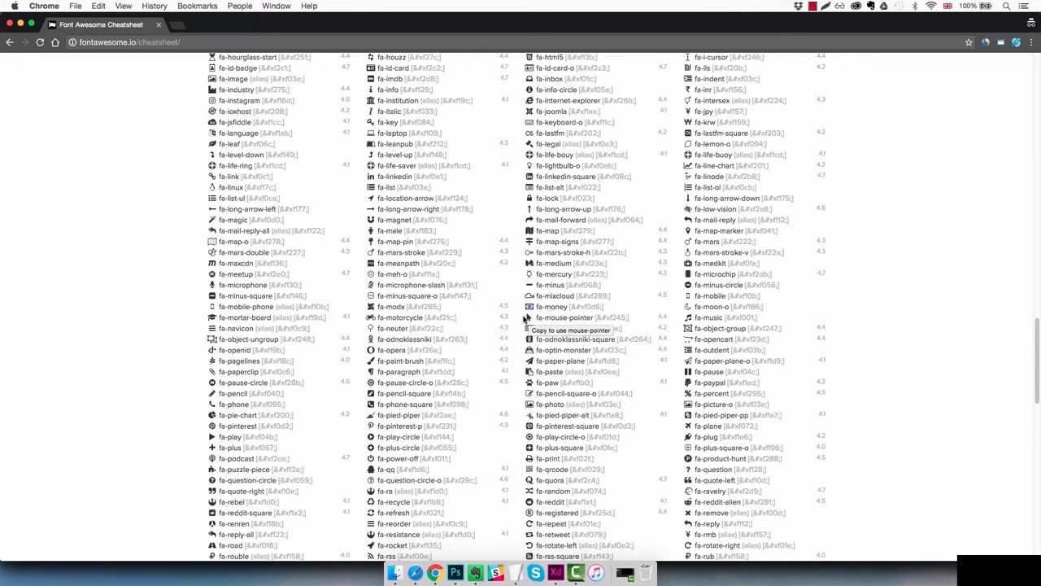
pyautogui.click(525, 317)
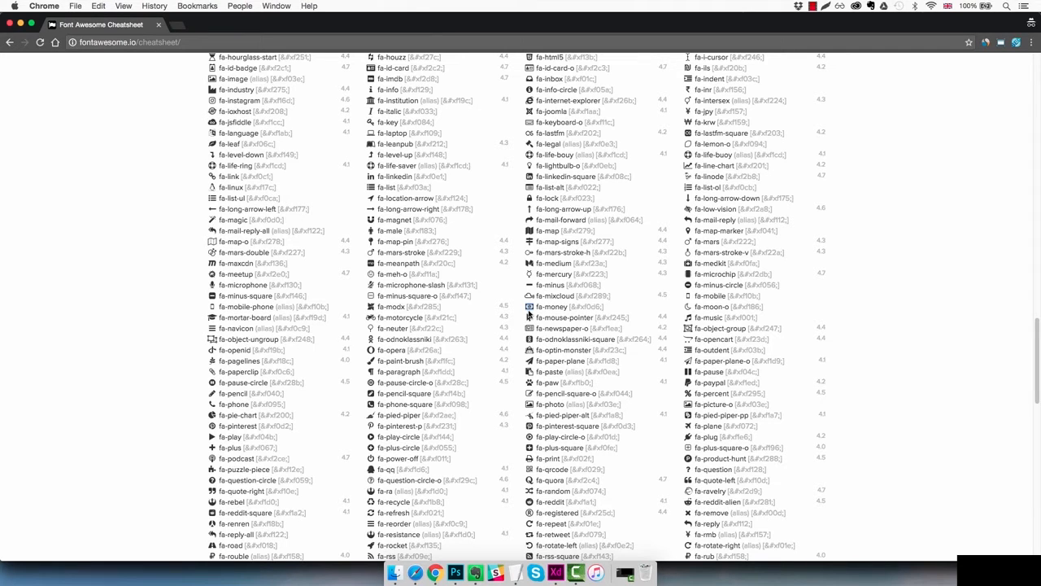
# Return to Adobe XD and paste the money icon as text on the pink banner, with the font set to FontAwesome
pyautogui.click(556, 573)
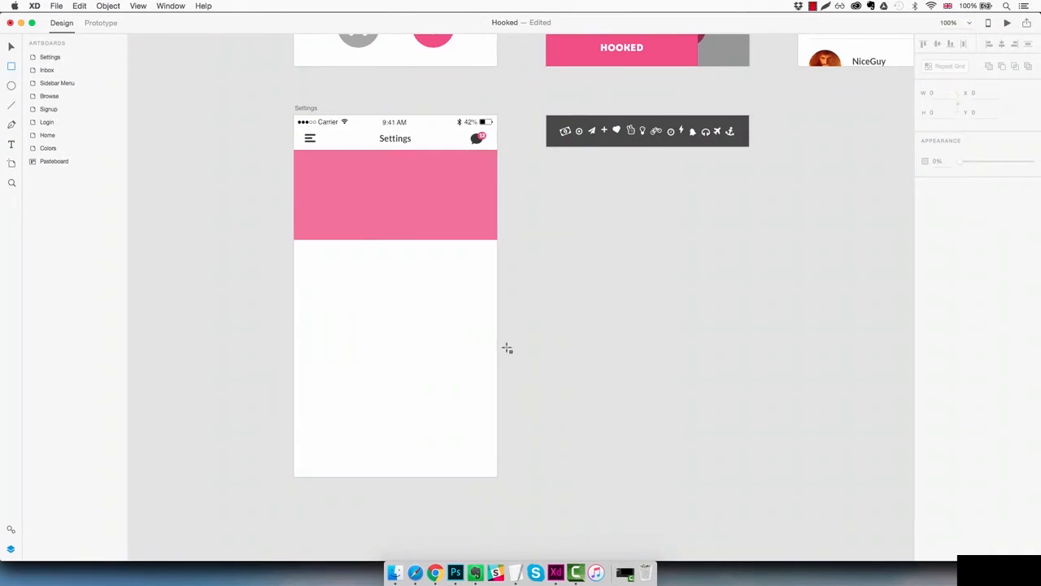
pyautogui.press('t')
pyautogui.click(403, 238)
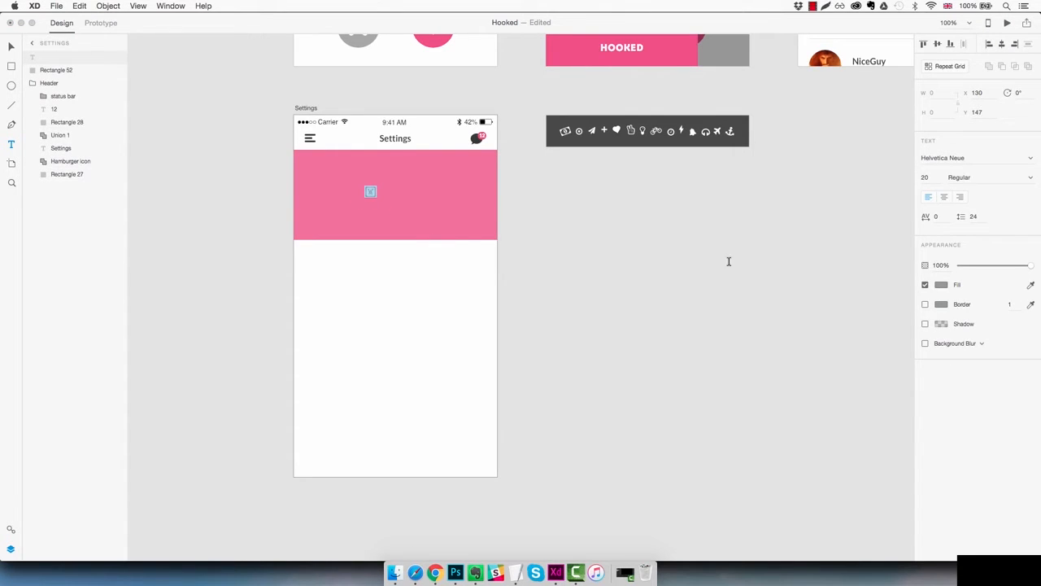
pyautogui.click(985, 157)
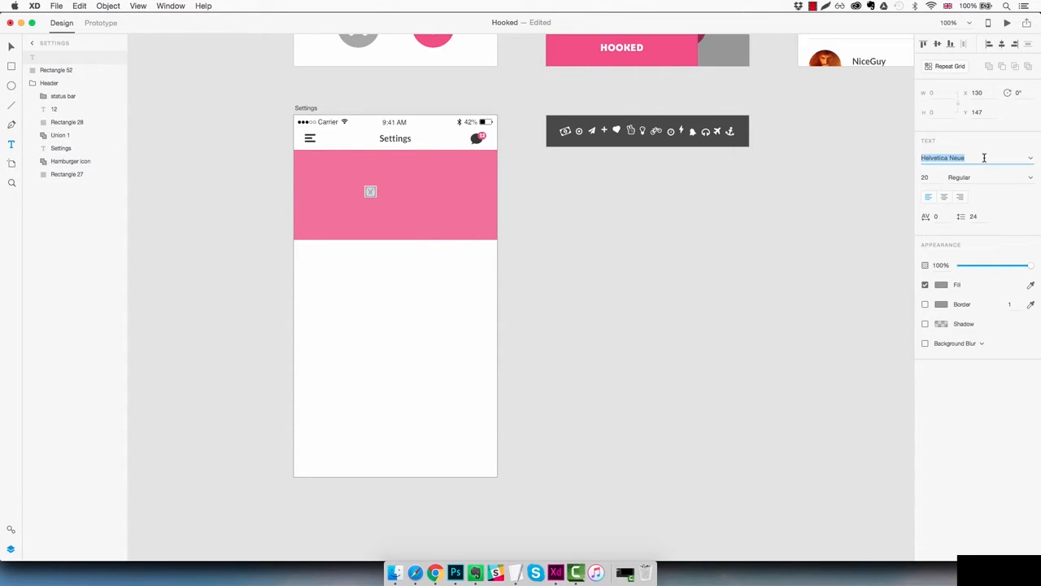
pyautogui.write('FontAwesome')
pyautogui.press('Return')
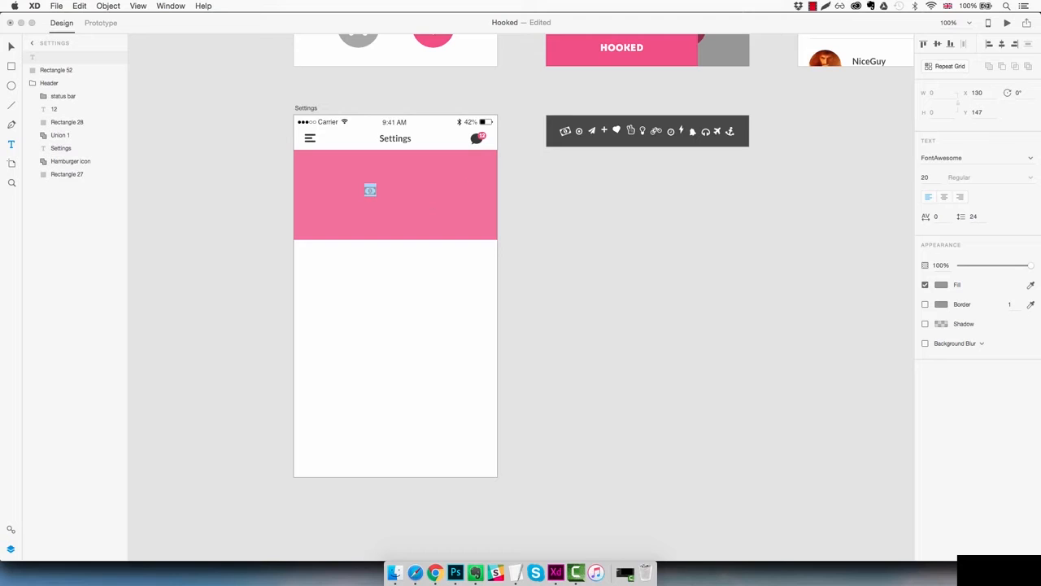
pyautogui.press('Escape')
# Convert the money icon text to a path and fill it with white #FFFFFF
pyautogui.click(105, 8)
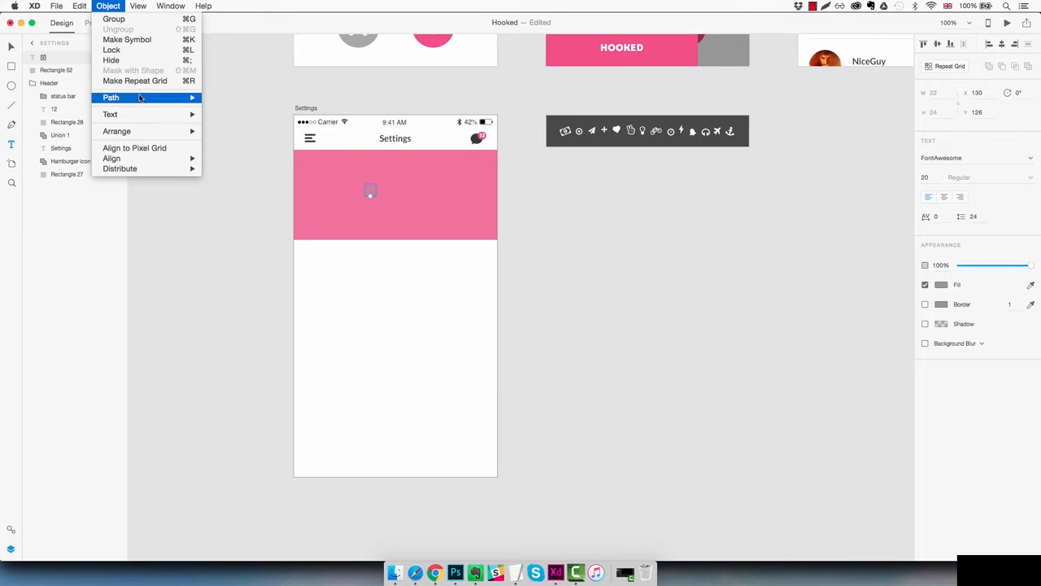
pyautogui.moveTo(141, 98)
pyautogui.click(243, 139)
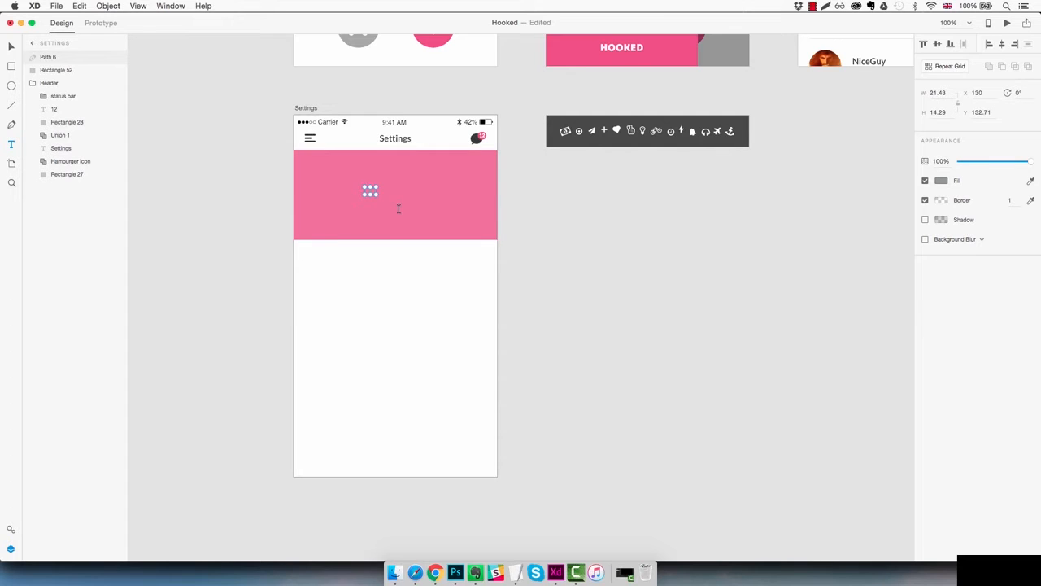
pyautogui.click(942, 180)
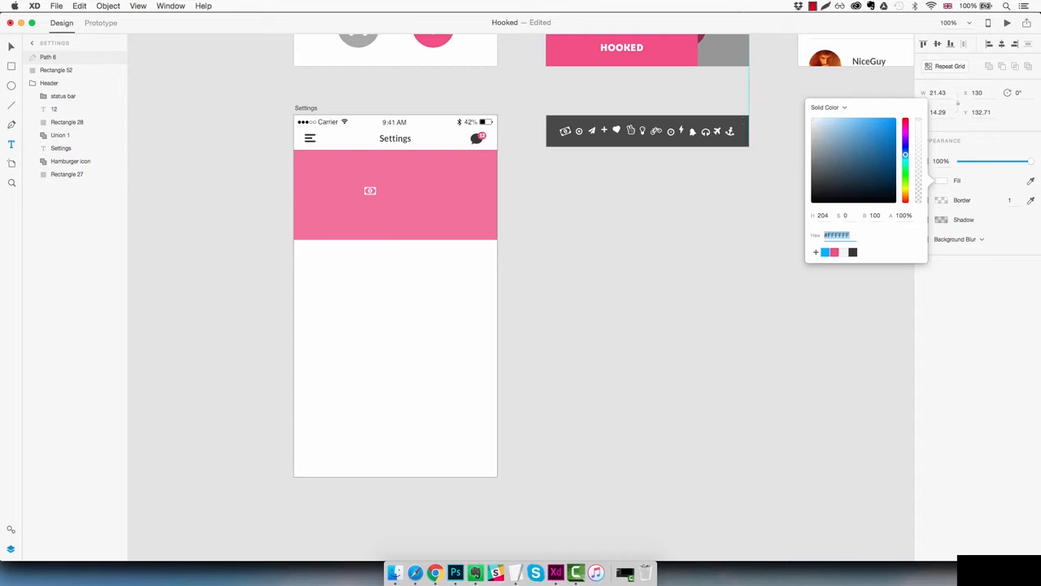
pyautogui.press('Escape')
pyautogui.press('Escape')
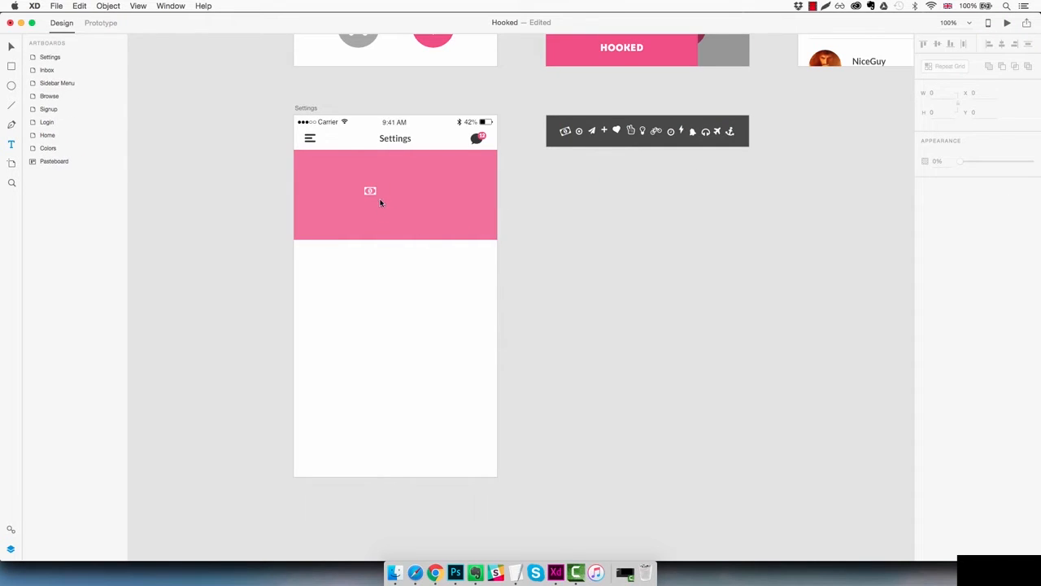
# Move the money icon to the banner's upper-left corner, tilt it slightly and turn off its border
pyautogui.moveTo(373, 192); pyautogui.dragTo(315, 168)
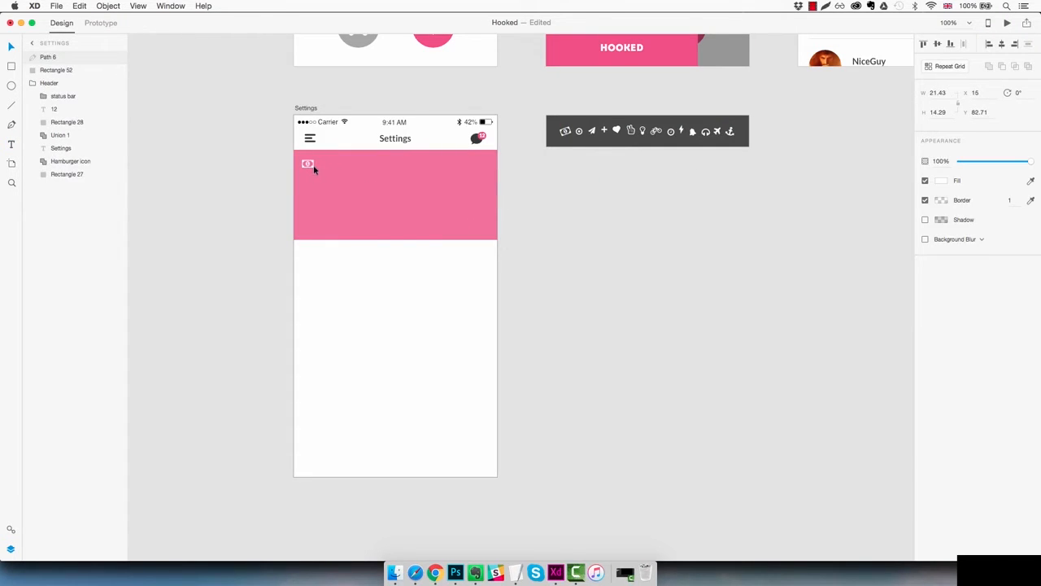
pyautogui.doubleClick(314, 168)
pyautogui.moveTo(317, 166); pyautogui.dragTo(321, 168)
pyautogui.click(926, 201)
# Move the circle, paper plane, plus and heart icons from the dark strip to scattered spots along the pink banner's left part
pyautogui.click(579, 133)
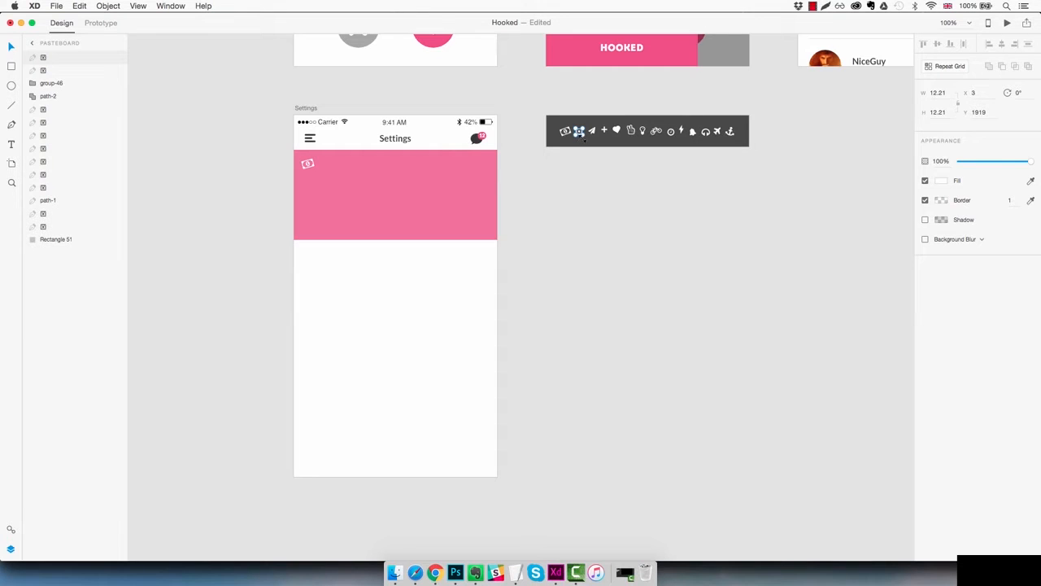
pyautogui.moveTo(579, 133); pyautogui.dragTo(324, 182)
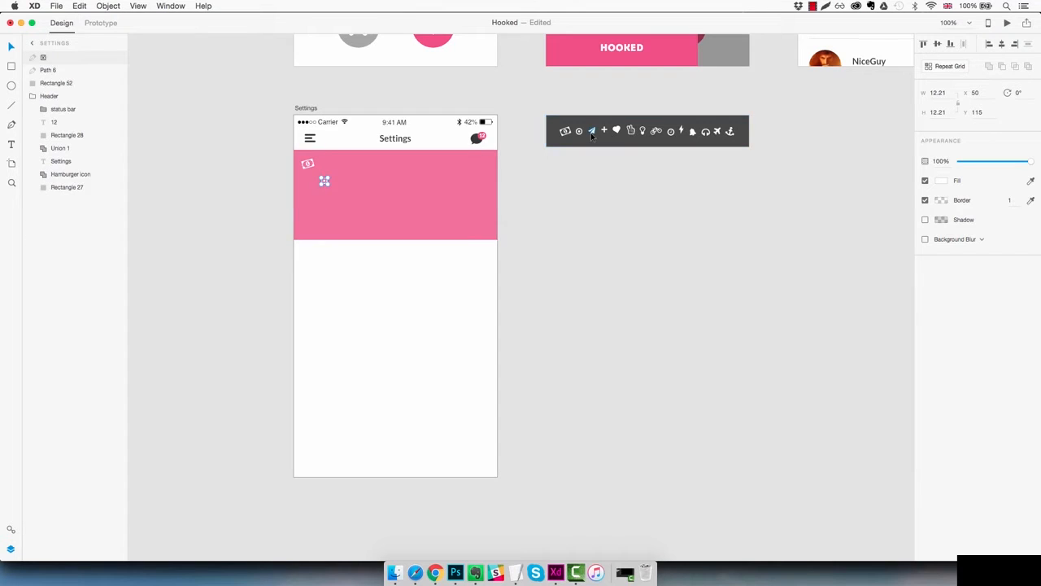
pyautogui.moveTo(593, 137); pyautogui.dragTo(314, 204)
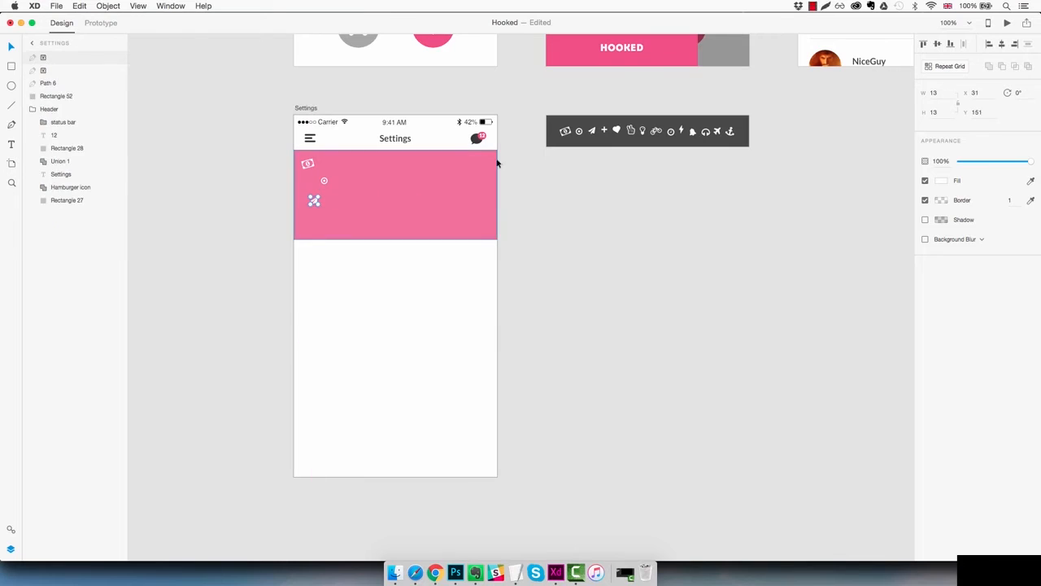
pyautogui.moveTo(605, 133); pyautogui.dragTo(331, 218)
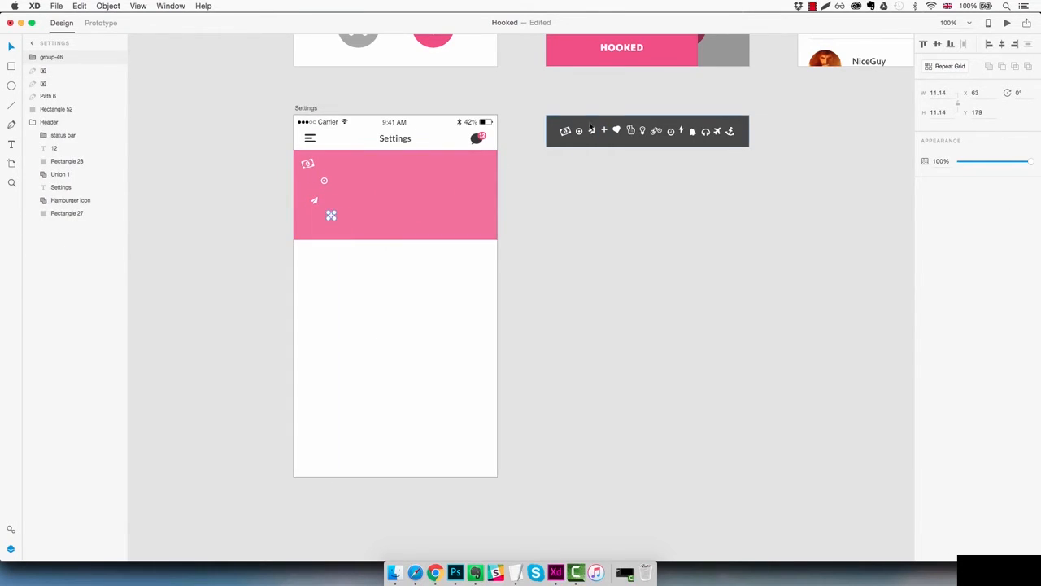
pyautogui.moveTo(617, 130); pyautogui.dragTo(311, 228)
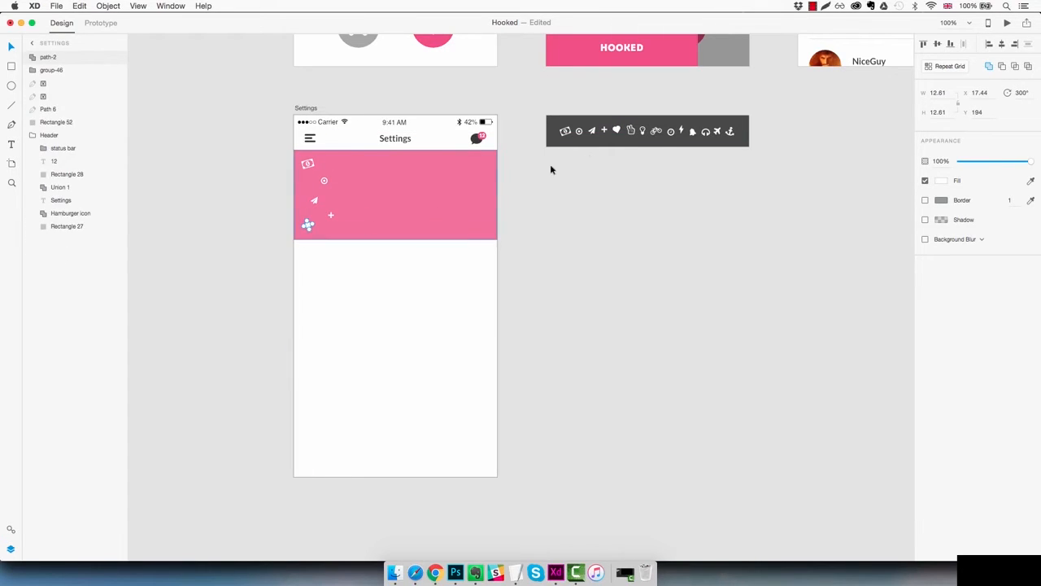
# Move the peace hand, light bulb, bicycle, clock and lightning icons from the dark strip into the banner's pattern beside the first icons
pyautogui.moveTo(630, 131); pyautogui.dragTo(349, 170)
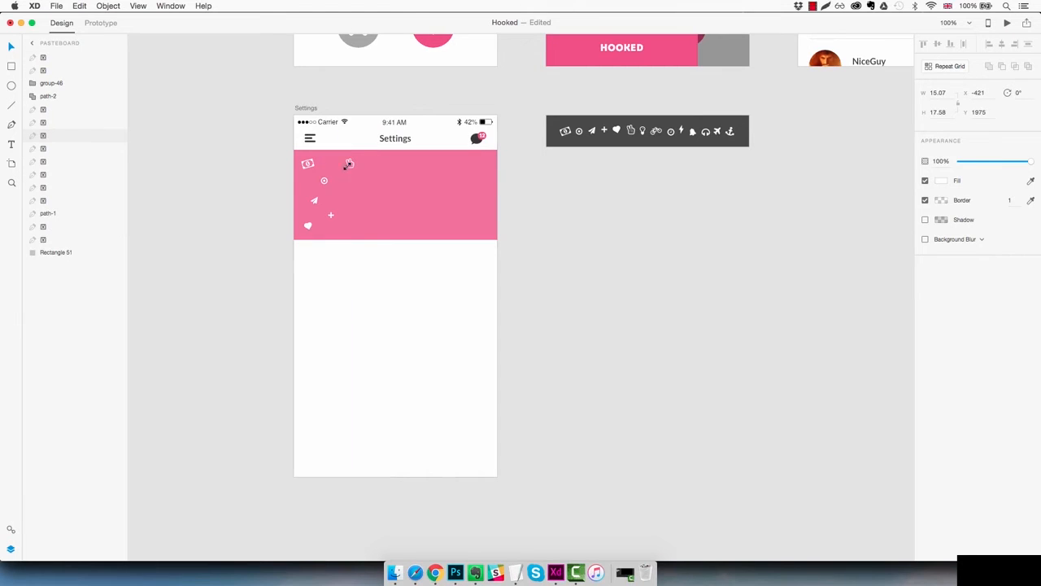
pyautogui.moveTo(641, 132); pyautogui.dragTo(344, 198)
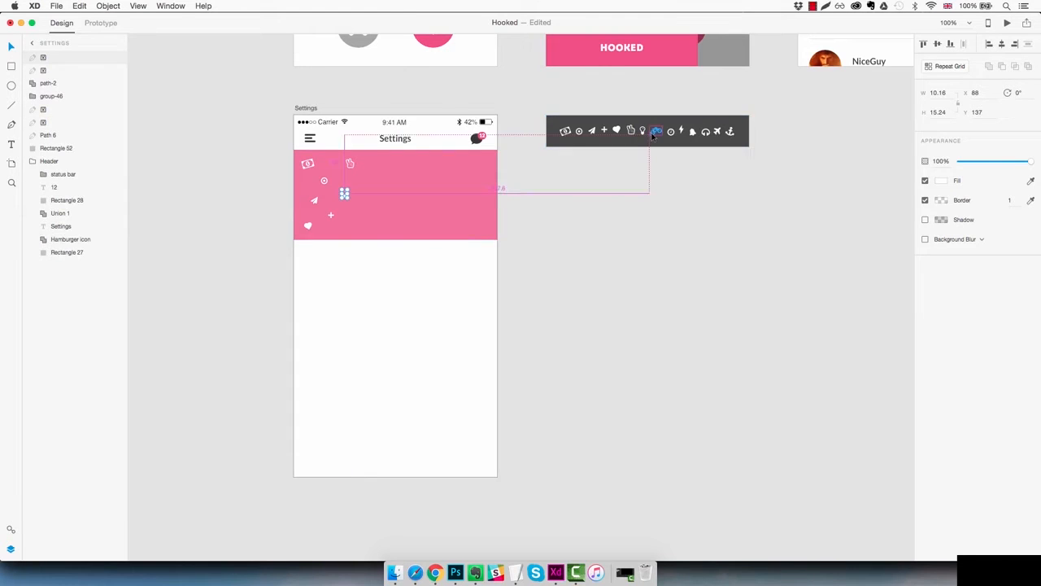
pyautogui.moveTo(653, 136); pyautogui.dragTo(364, 178)
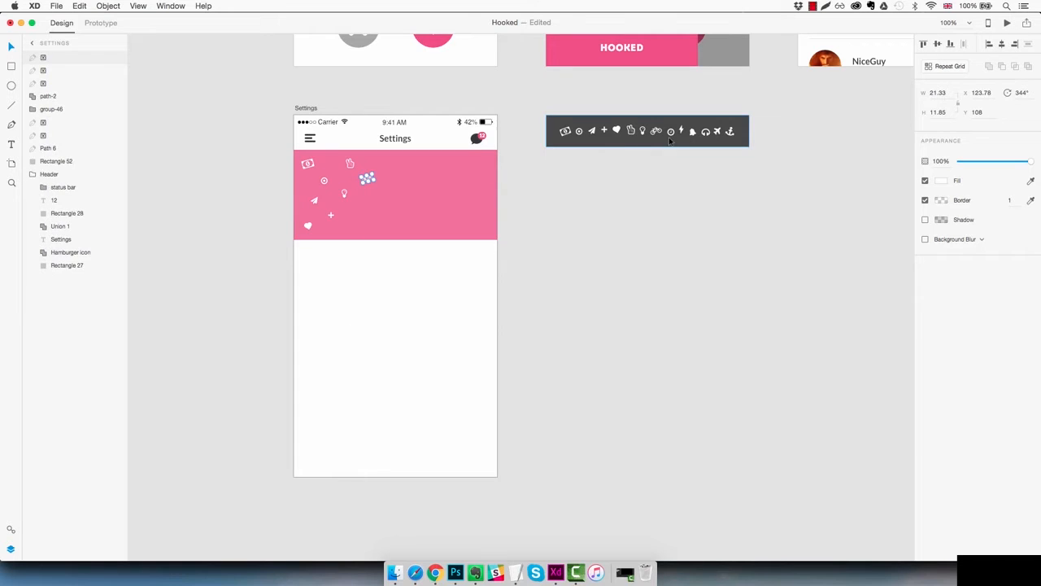
pyautogui.moveTo(670, 140); pyautogui.dragTo(351, 234)
pyautogui.moveTo(681, 131); pyautogui.dragTo(372, 222)
# Move the bell, headphones, airplane and anchor icons onto the banner to complete the pattern over its left half
pyautogui.moveTo(693, 132); pyautogui.dragTo(362, 208)
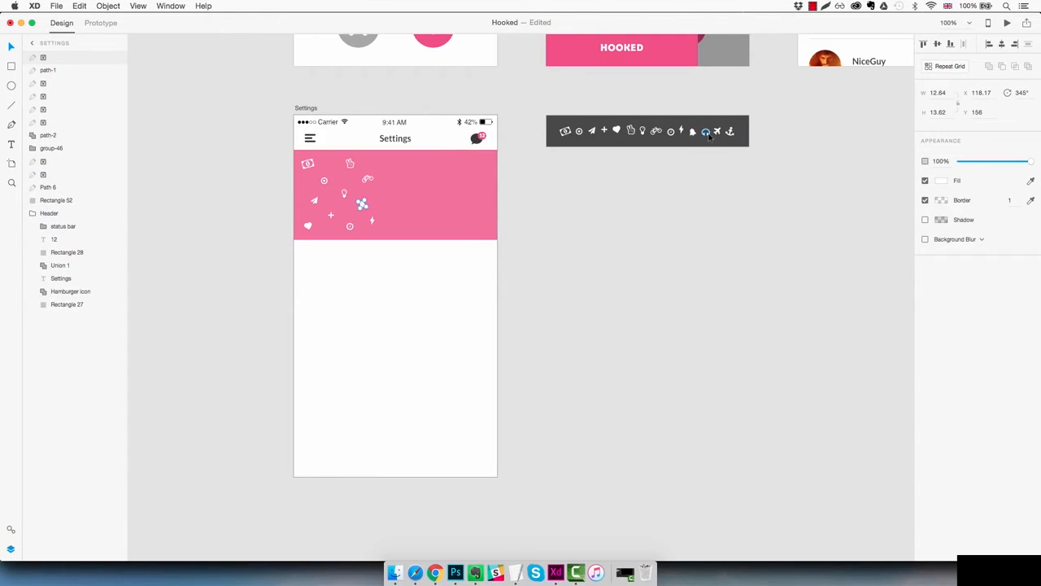
pyautogui.moveTo(707, 135); pyautogui.dragTo(384, 161)
pyautogui.moveTo(717, 131); pyautogui.dragTo(391, 229)
pyautogui.click(530, 222)
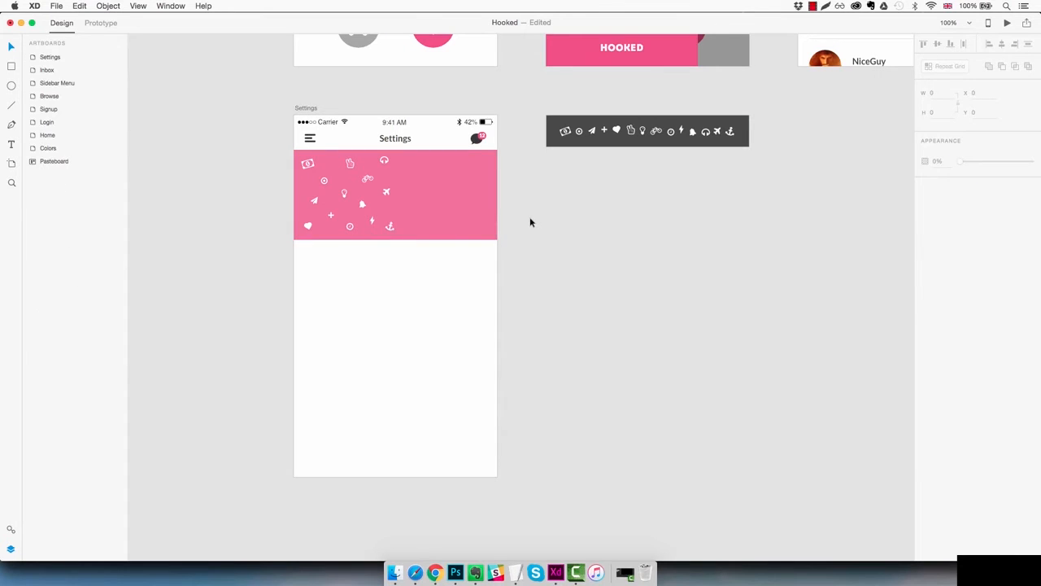
# Lock the pink banner rectangle and group all the white icons lying on it
pyautogui.click(463, 190)
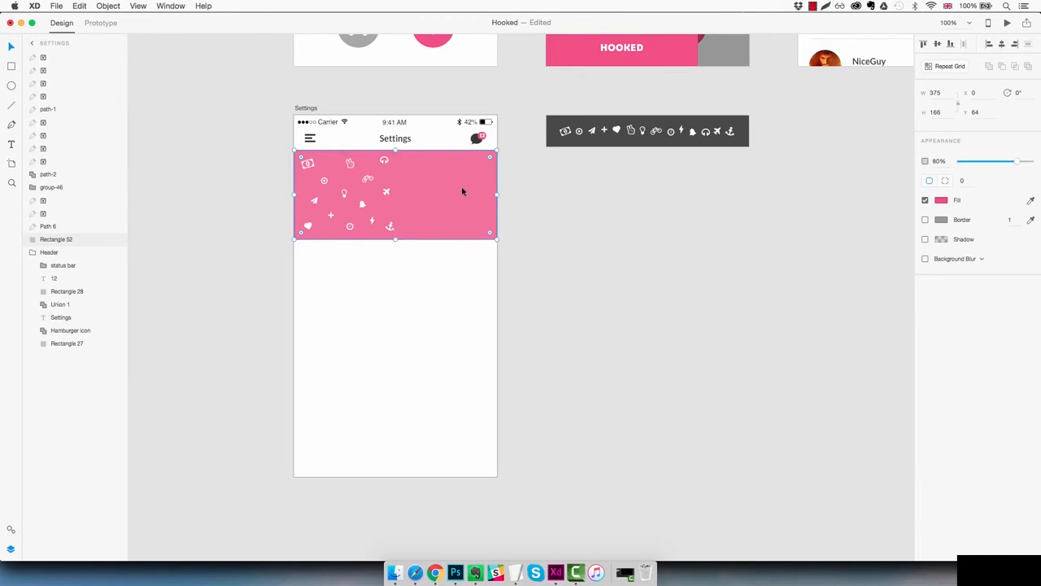
pyautogui.press('super+l')
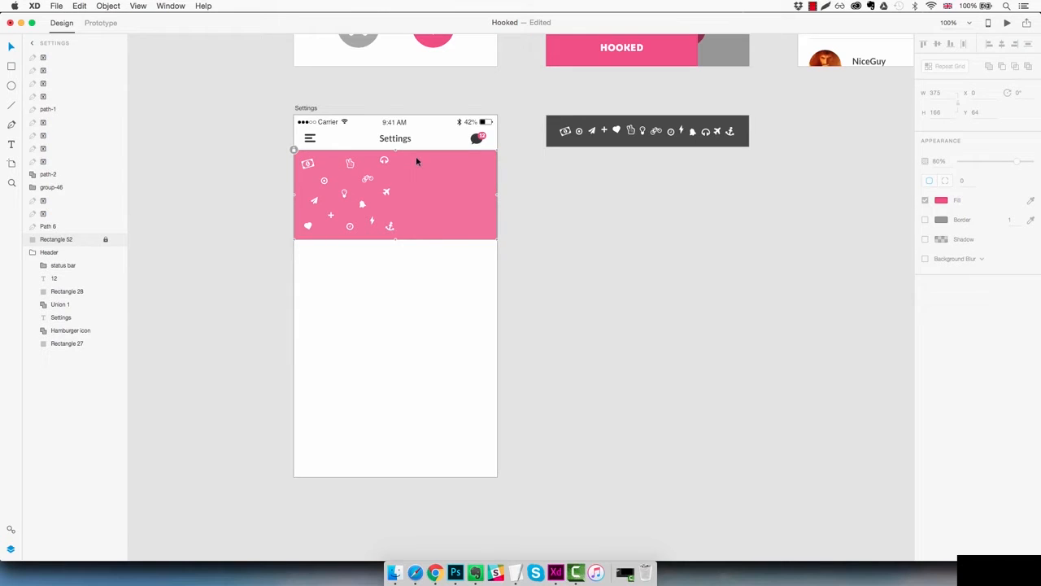
pyautogui.moveTo(416, 155); pyautogui.dragTo(305, 232)
pyautogui.press('super+g')
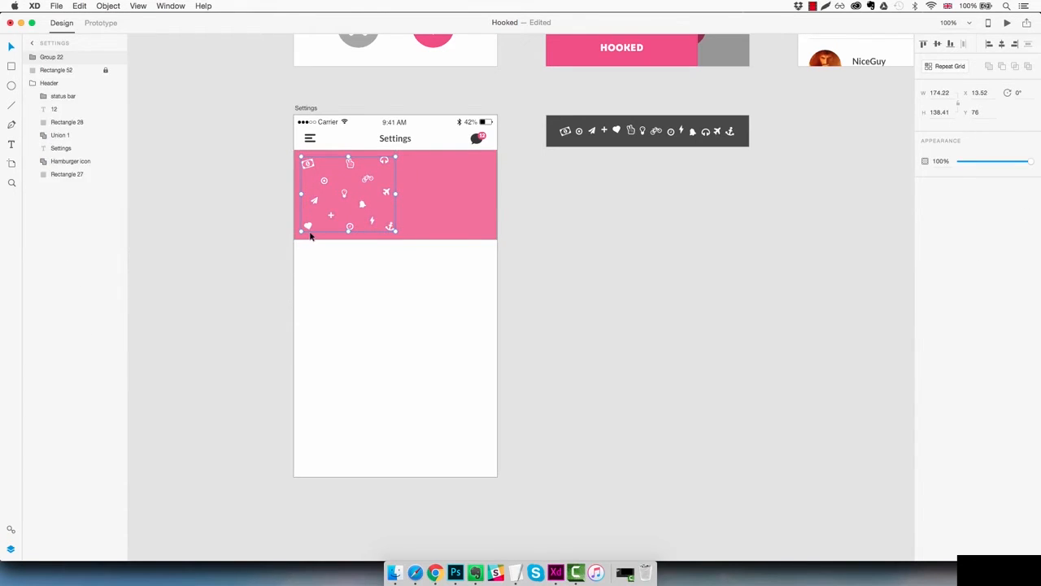
# Rename the new group of banner icons as Icons
pyautogui.doubleClick(51, 57)
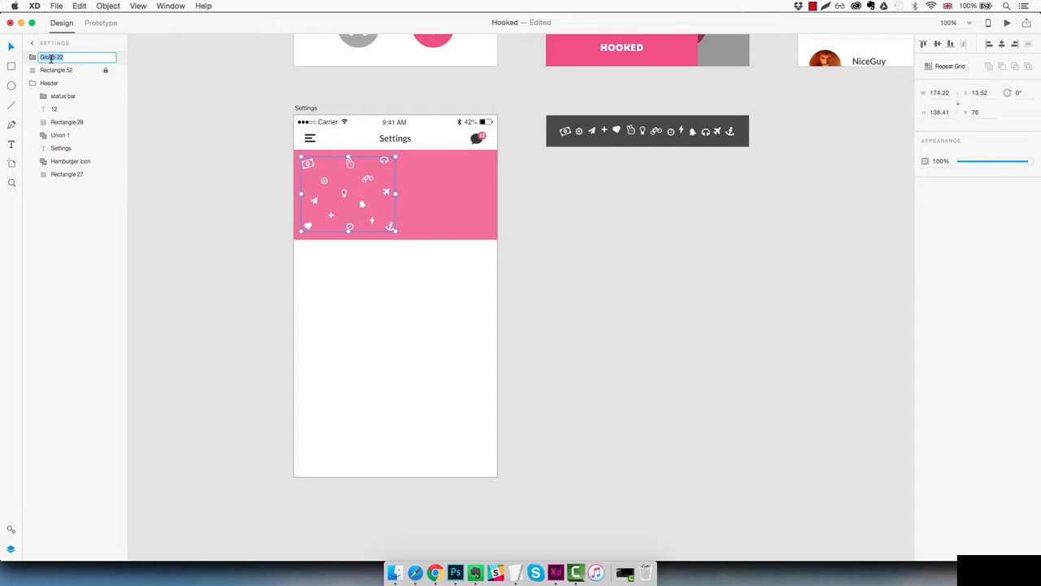
pyautogui.press('BackSpace')
pyautogui.press('Return')
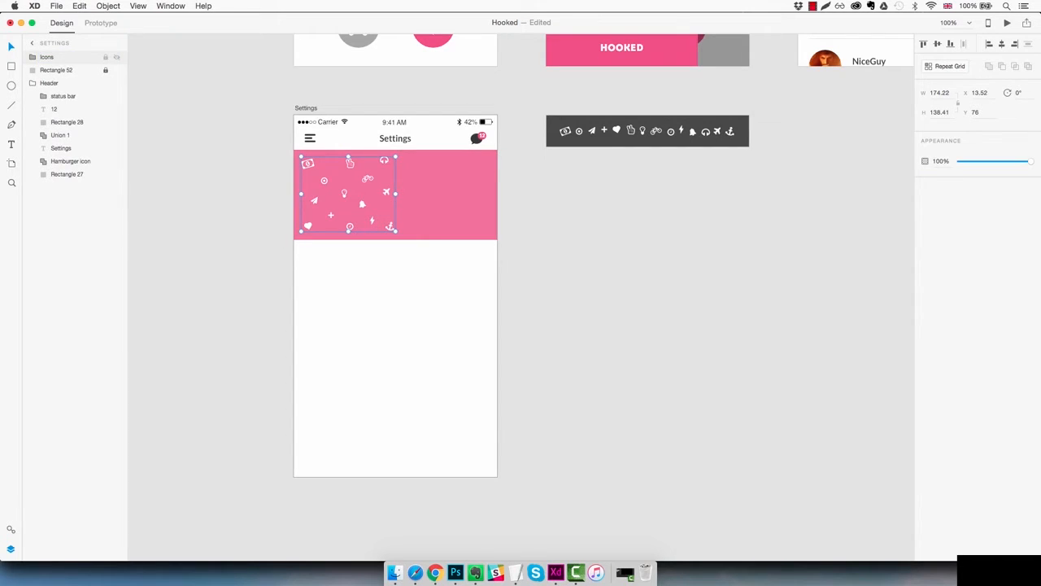
# Repeat the icon group horizontally across the banner with Repeat Grid and narrow the gap for a total width of about 361
pyautogui.click(950, 66)
pyautogui.moveTo(396, 196); pyautogui.dragTo(503, 188)
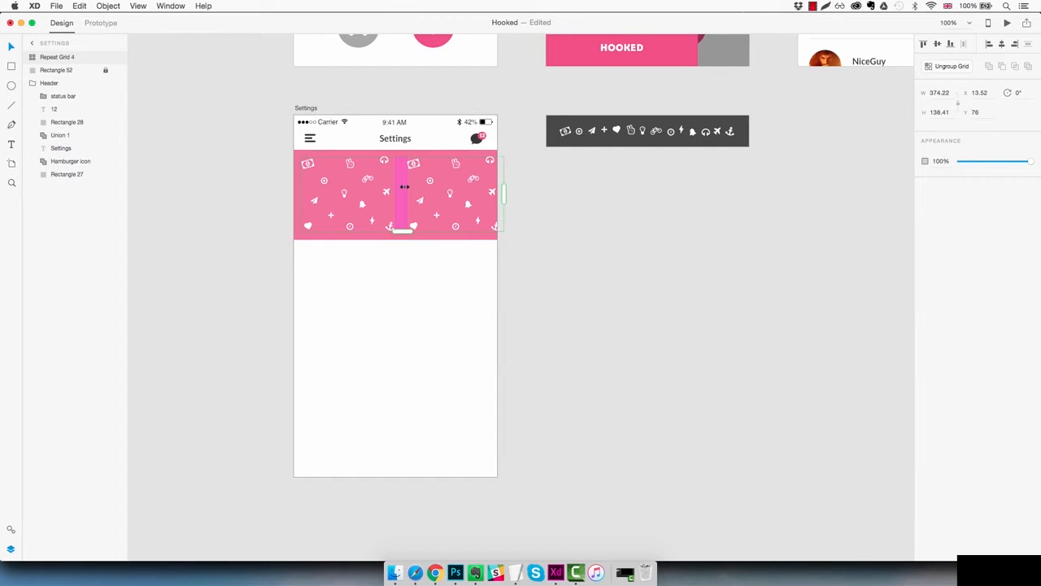
pyautogui.moveTo(404, 187); pyautogui.dragTo(393, 189)
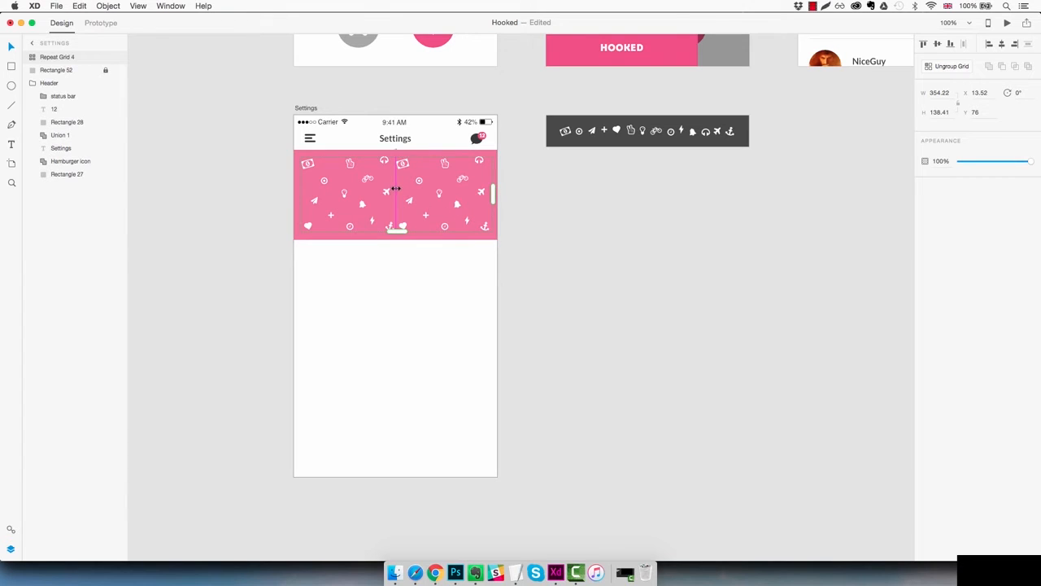
pyautogui.moveTo(396, 188); pyautogui.dragTo(399, 189)
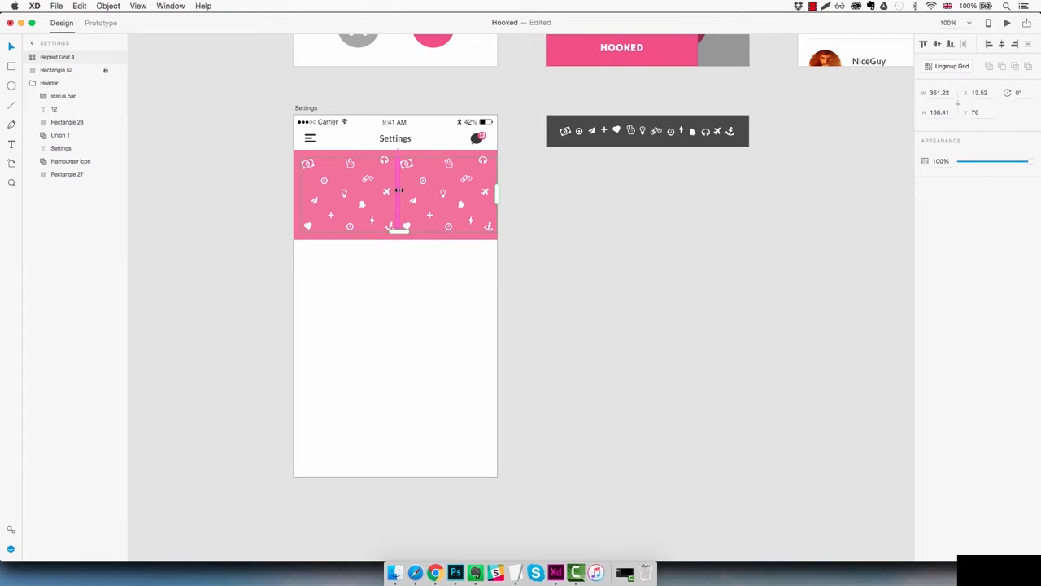
pyautogui.click(525, 215)
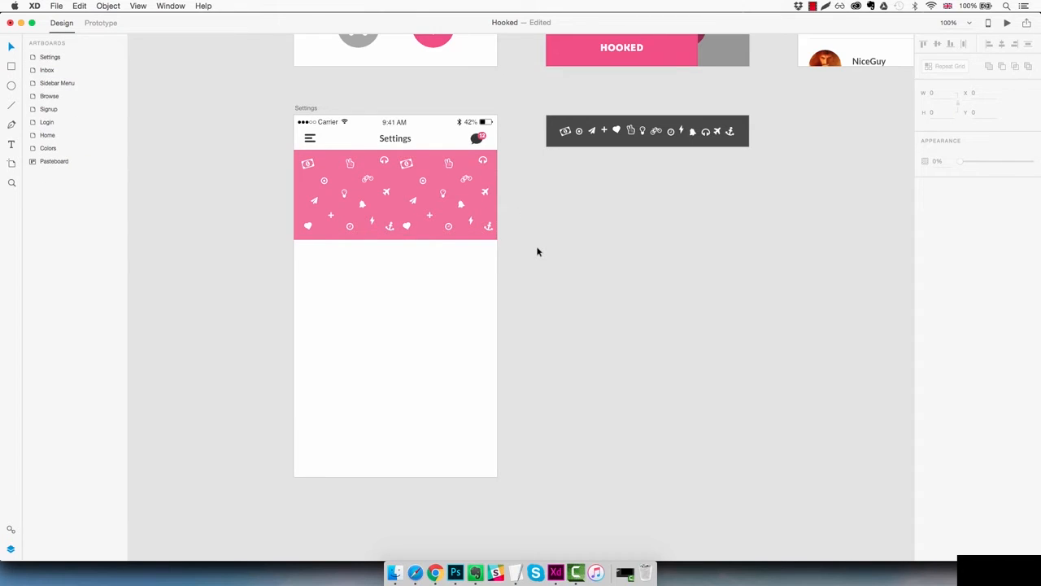
# Lower the opacity of the repeated icon pattern on the banner to 15%
pyautogui.click(463, 210)
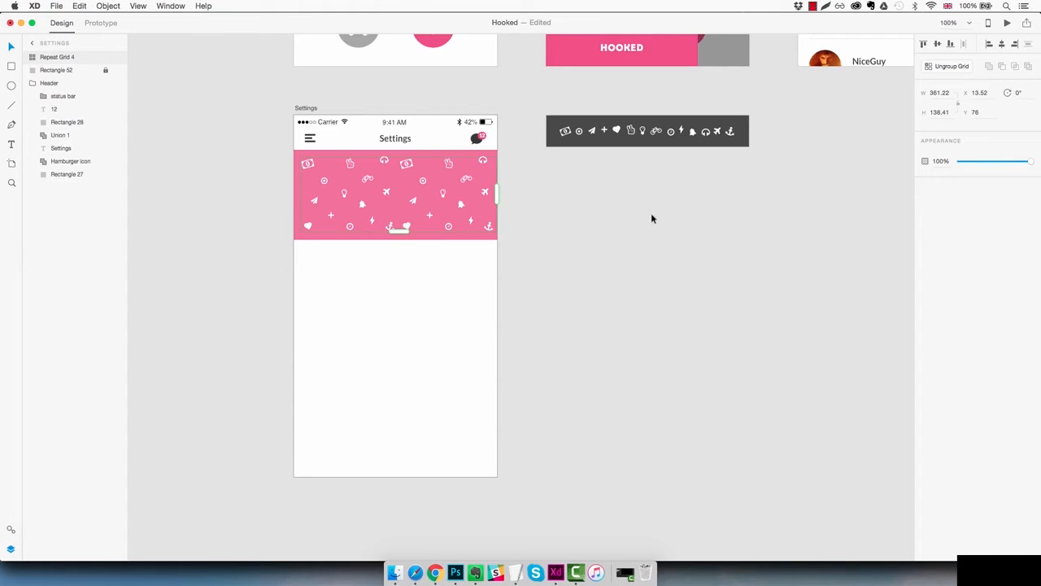
pyautogui.moveTo(1027, 161); pyautogui.dragTo(970, 163)
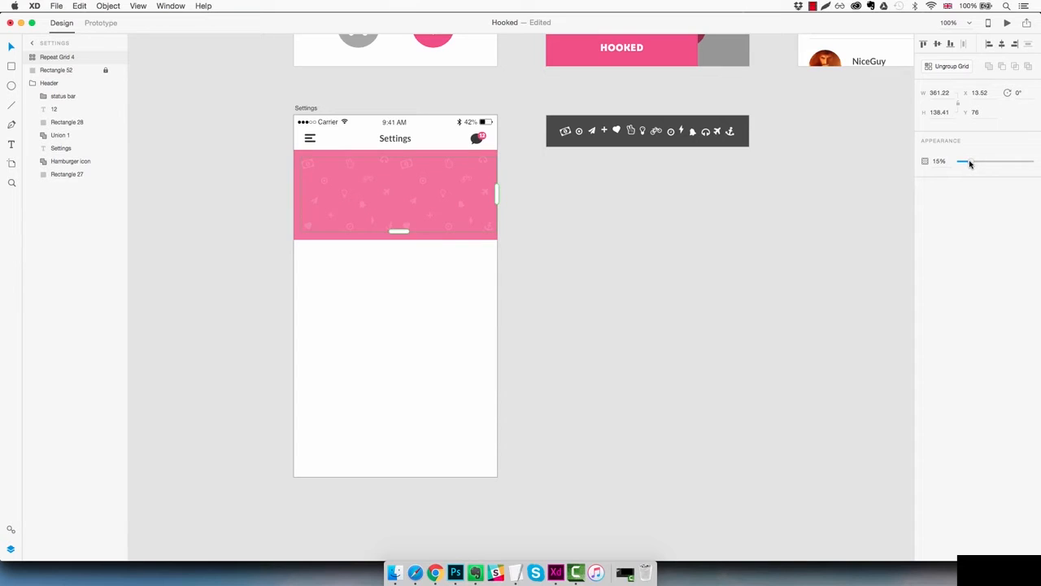
pyautogui.click(554, 255)
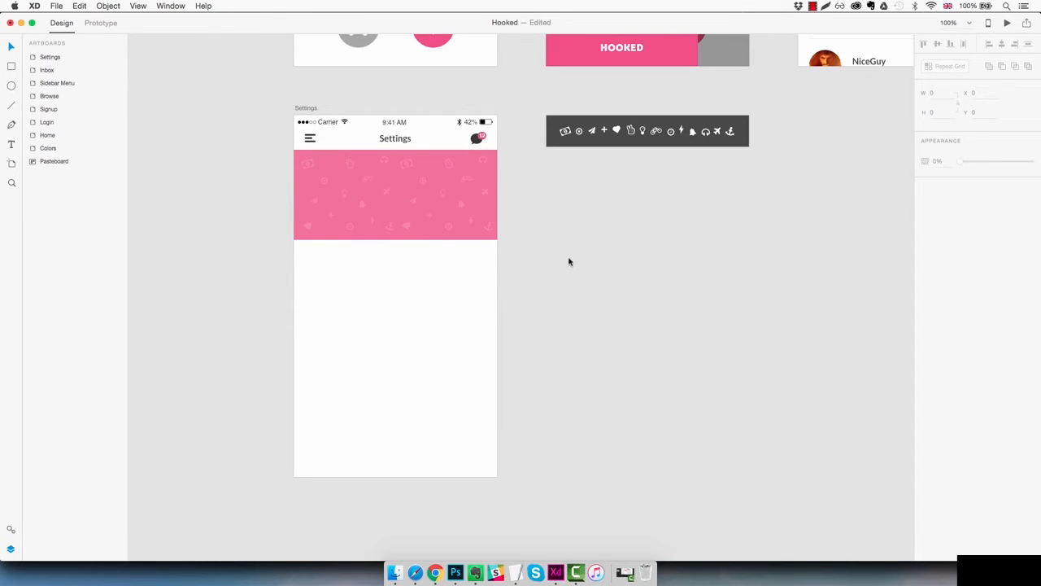
# Add the text "You are on our free plan" on the pink banner and fill it with white #FFFFFF
pyautogui.press('t')
pyautogui.click(442, 266)
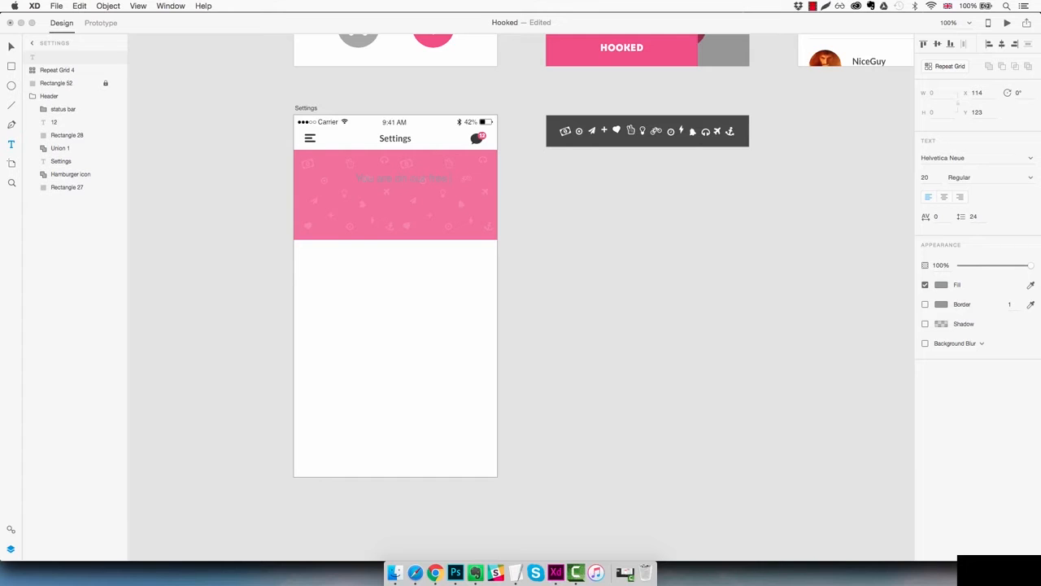
pyautogui.press('Escape')
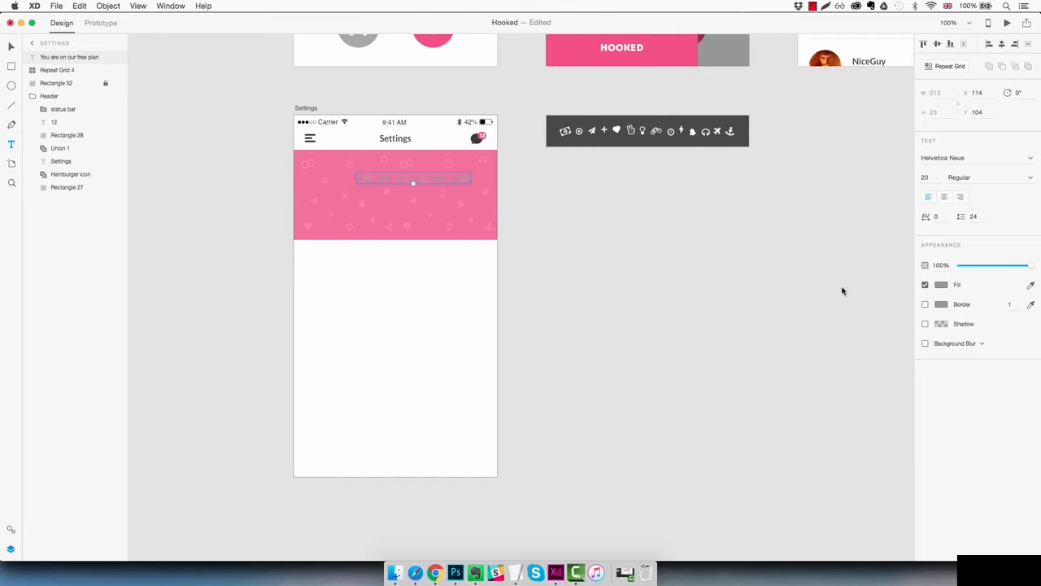
pyautogui.click(941, 285)
pyautogui.write('ffffff')
pyautogui.press('Return')
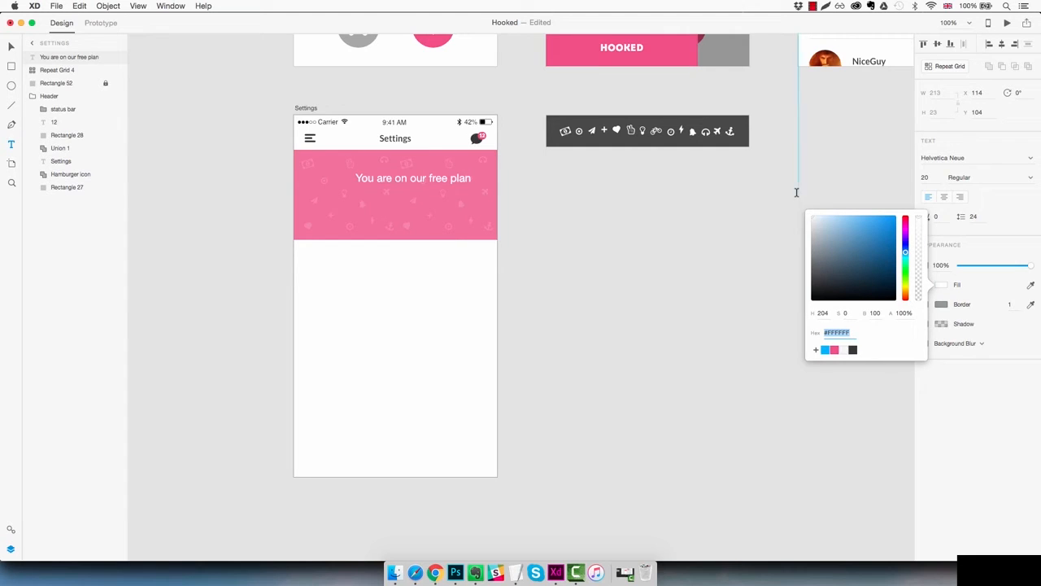
# Set the free plan text to Lato Bold at size 18
pyautogui.click(991, 158)
pyautogui.write('Lato')
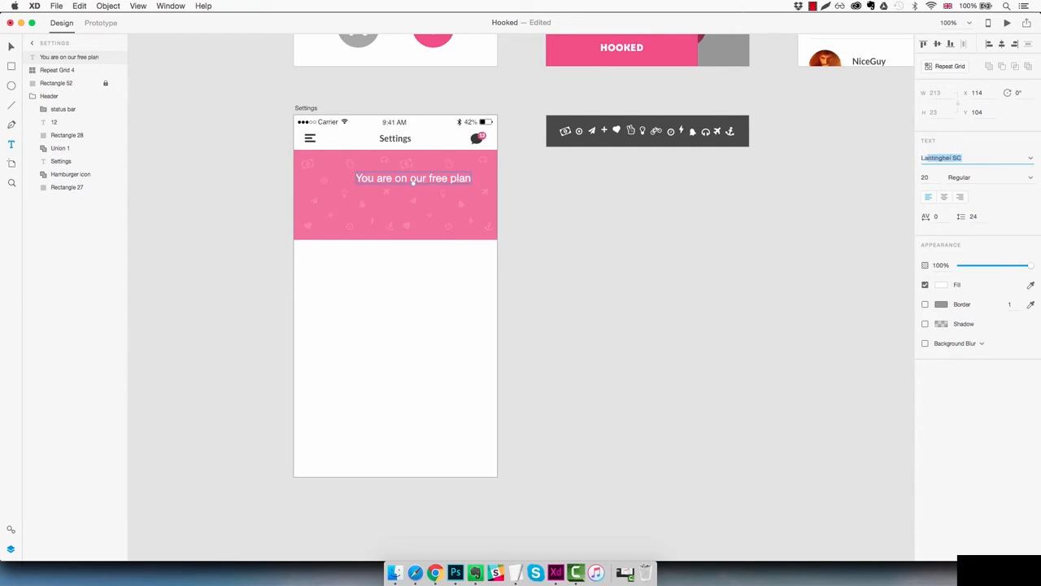
pyautogui.press('Return')
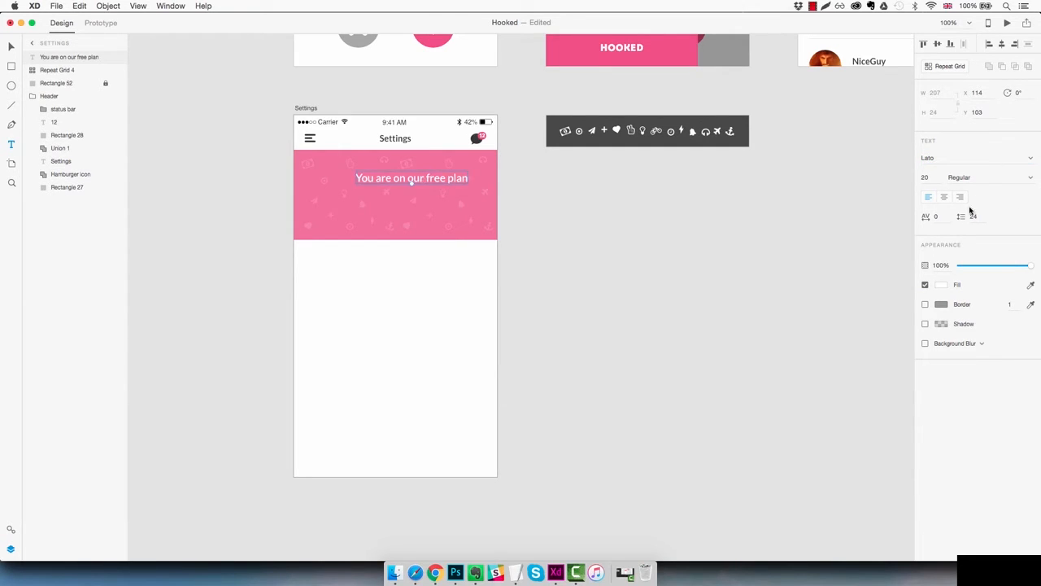
pyautogui.click(932, 177)
pyautogui.click(1032, 178)
pyautogui.click(966, 250)
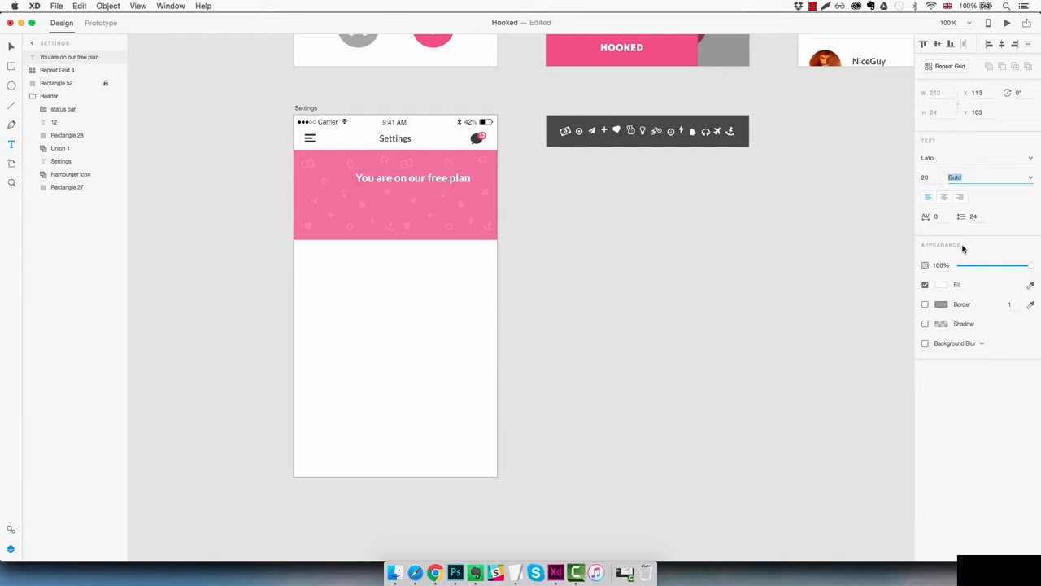
pyautogui.click(933, 177)
pyautogui.write('18')
pyautogui.press('Return')
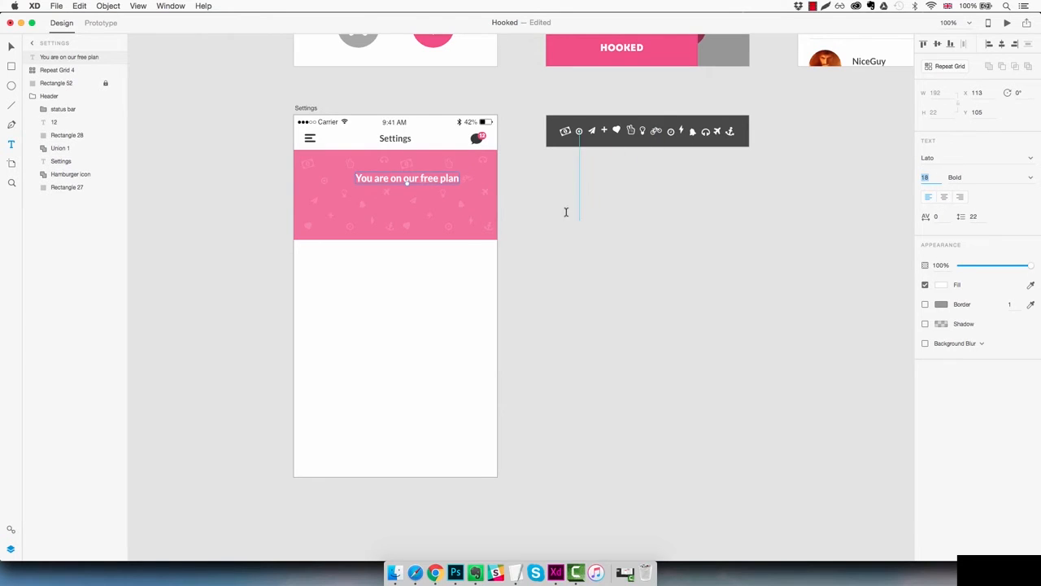
# Centre the free plan text on the banner and add a copy below it reading "Want to make the most out of Hooked?"
pyautogui.click(483, 200)
pyautogui.moveTo(452, 184)
pyautogui.mouseDown()
pyautogui.moveTo(435, 182)
pyautogui.moveTo(437, 197)
pyautogui.mouseUp()
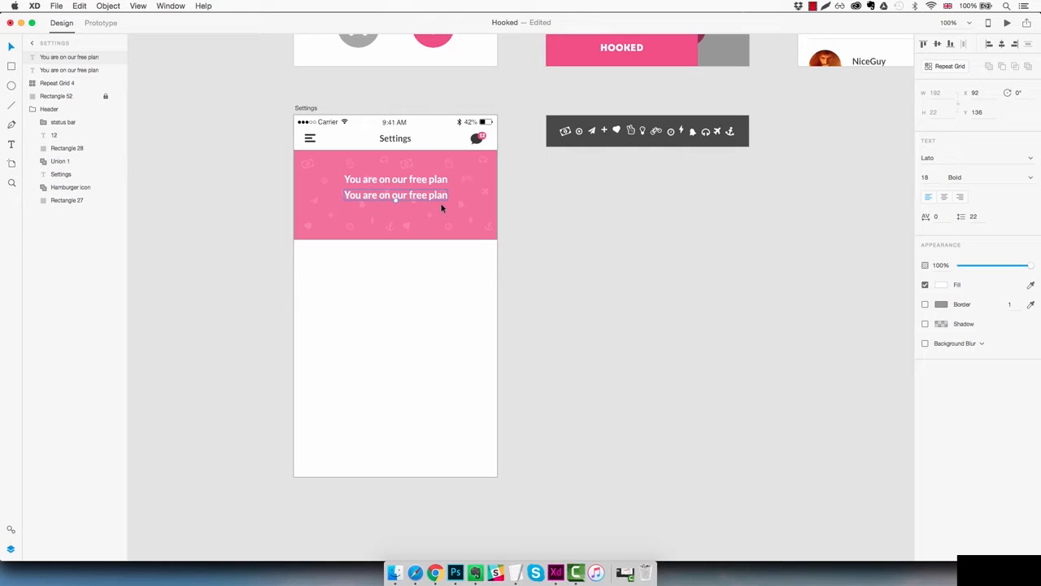
pyautogui.doubleClick(441, 204)
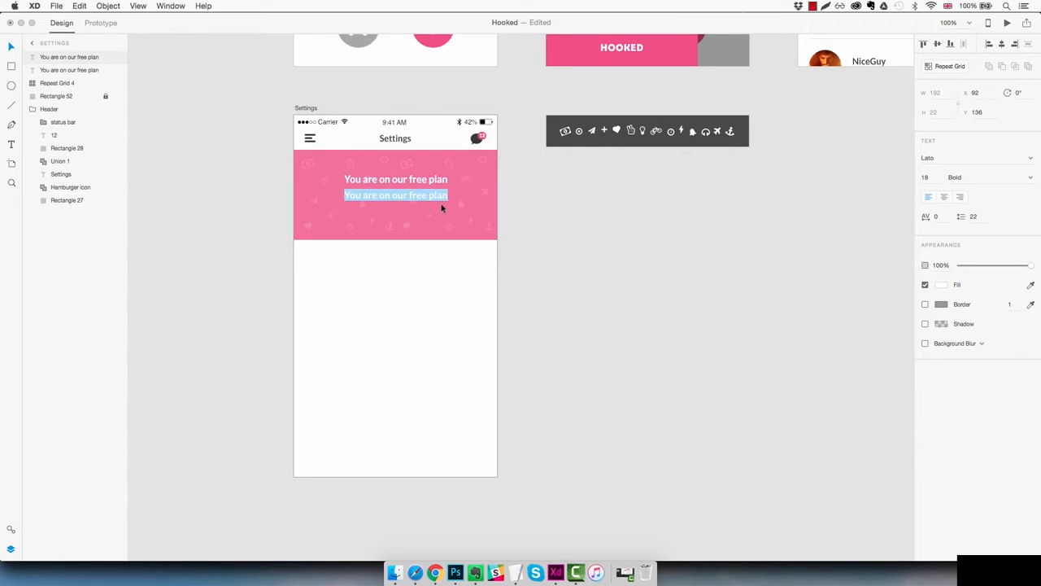
pyautogui.write('Want to ma')
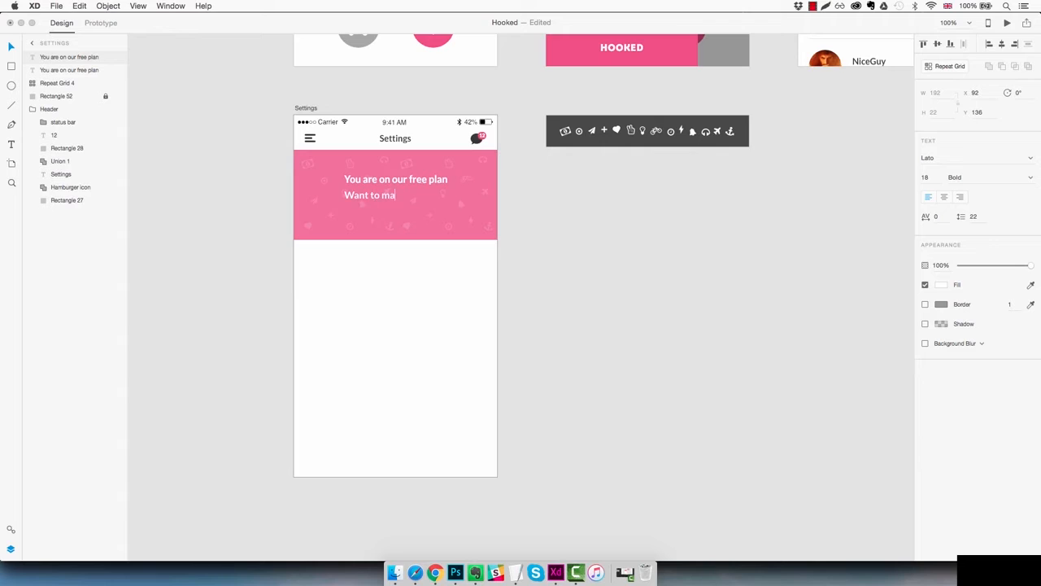
pyautogui.write('ke the')
pyautogui.press('BackSpace')
pyautogui.press('BackSpace')
pyautogui.press('BackSpace')
pyautogui.press('BackSpace')
pyautogui.write('Hooked?')
pyautogui.press('Escape')
# Set the "Want to make the most out of Hooked?" line to size 15 in the Light weight
pyautogui.click(936, 177)
pyautogui.write('15')
pyautogui.press('Return')
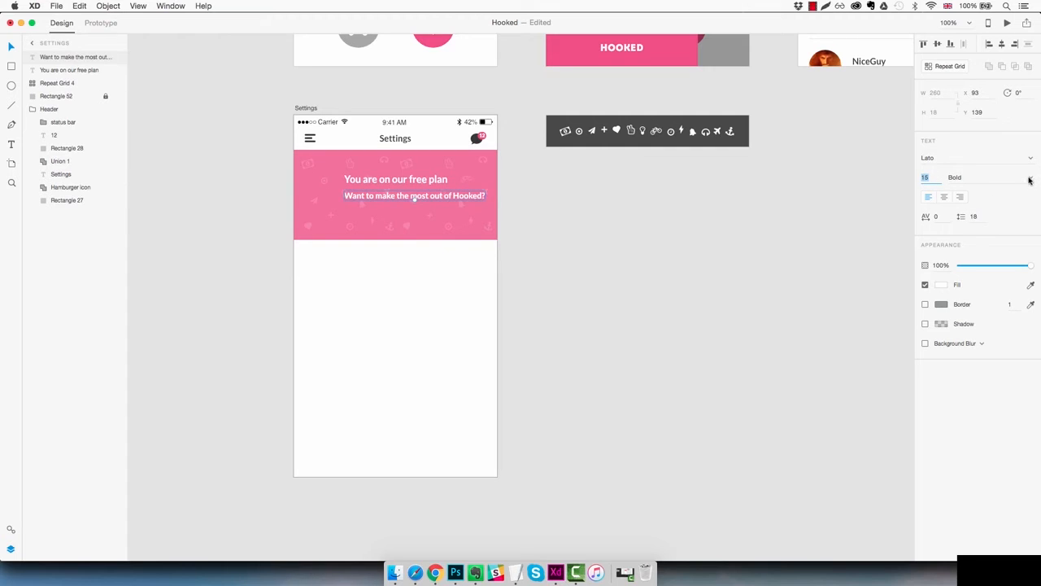
pyautogui.click(1030, 178)
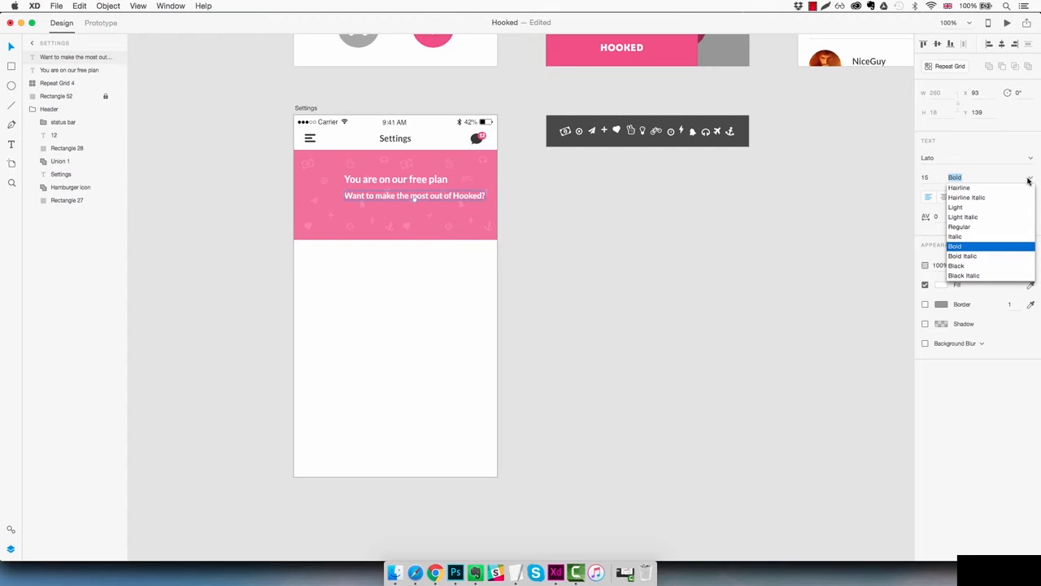
pyautogui.click(970, 207)
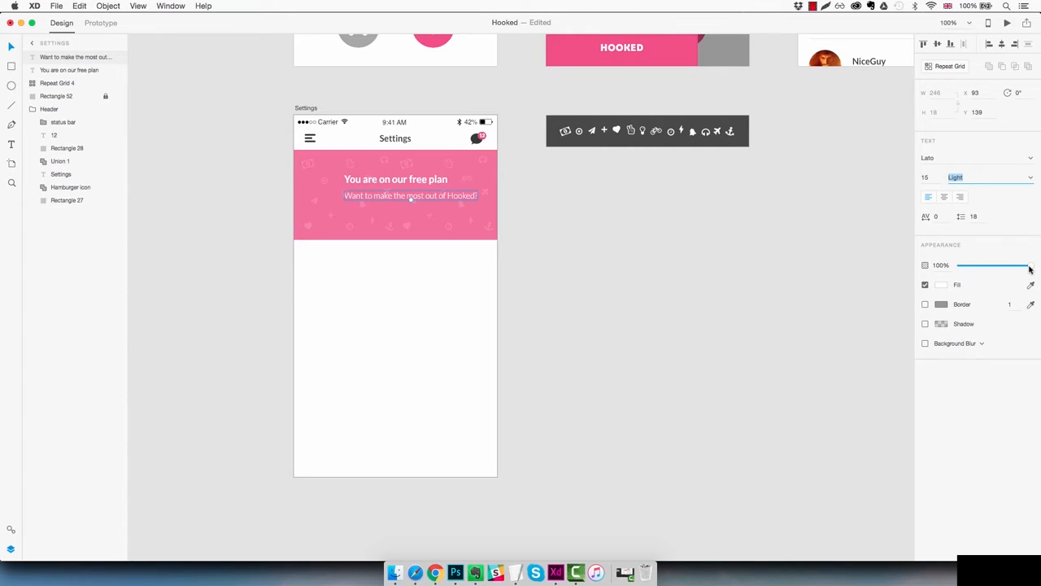
# Lower the "Want to make the most out of Hooked?" line to 90% opacity, centre it on the banner and nudge it closer to the heading
pyautogui.moveTo(1030, 270); pyautogui.dragTo(1025, 269)
pyautogui.moveTo(475, 199); pyautogui.dragTo(460, 198)
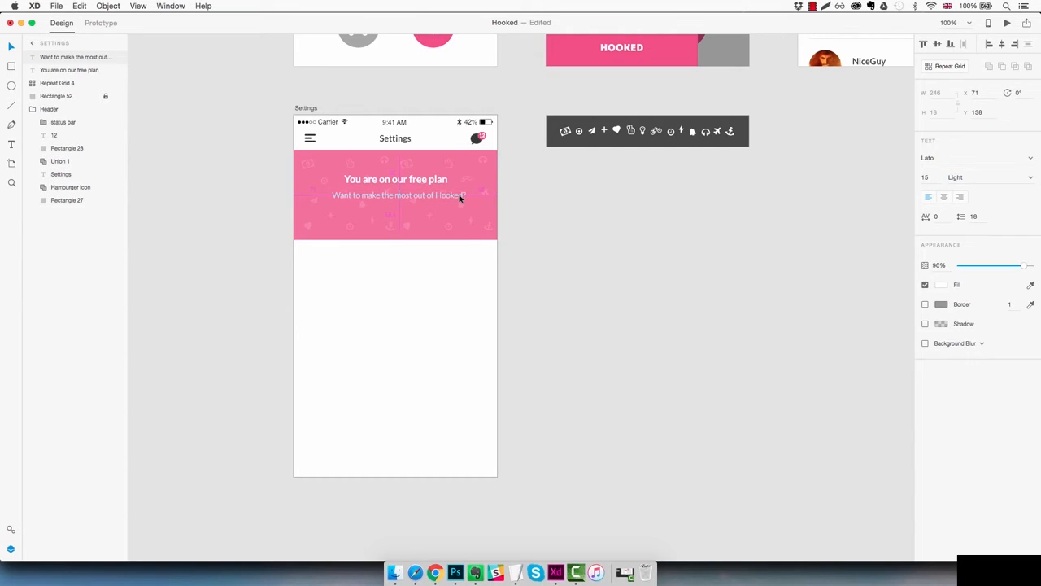
pyautogui.press('Up')
pyautogui.press('Up')
pyautogui.press('Up')
pyautogui.press('Up')
pyautogui.press('Up')
pyautogui.press('Down')
pyautogui.press('Down')
# Draw a button rectangle about 35 high below the banner's second text line and set its width to 115
pyautogui.press('r')
pyautogui.moveTo(374, 207); pyautogui.dragTo(436, 228)
pyautogui.click(944, 92)
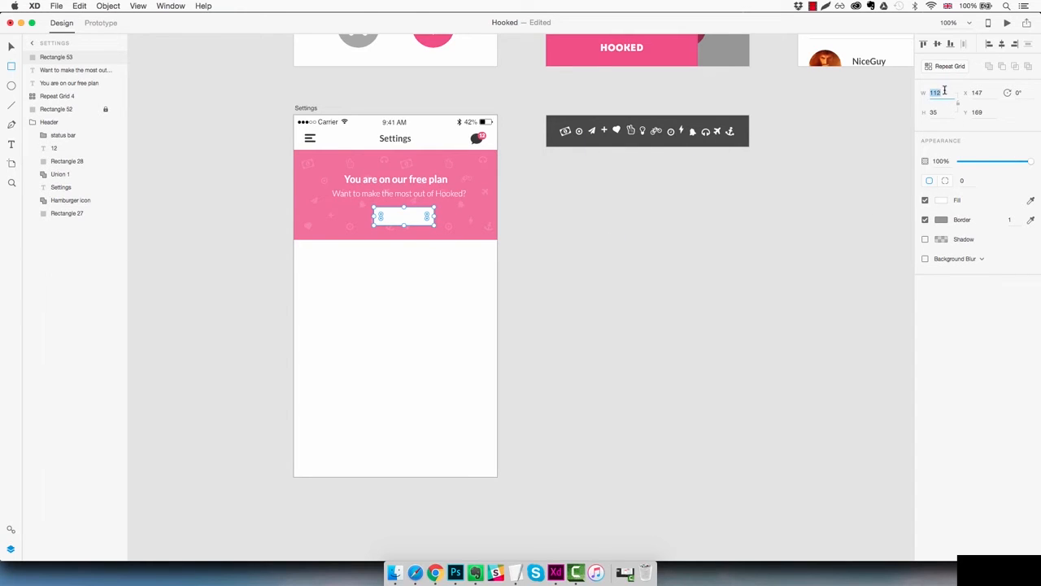
pyautogui.write('115')
pyautogui.press('Return')
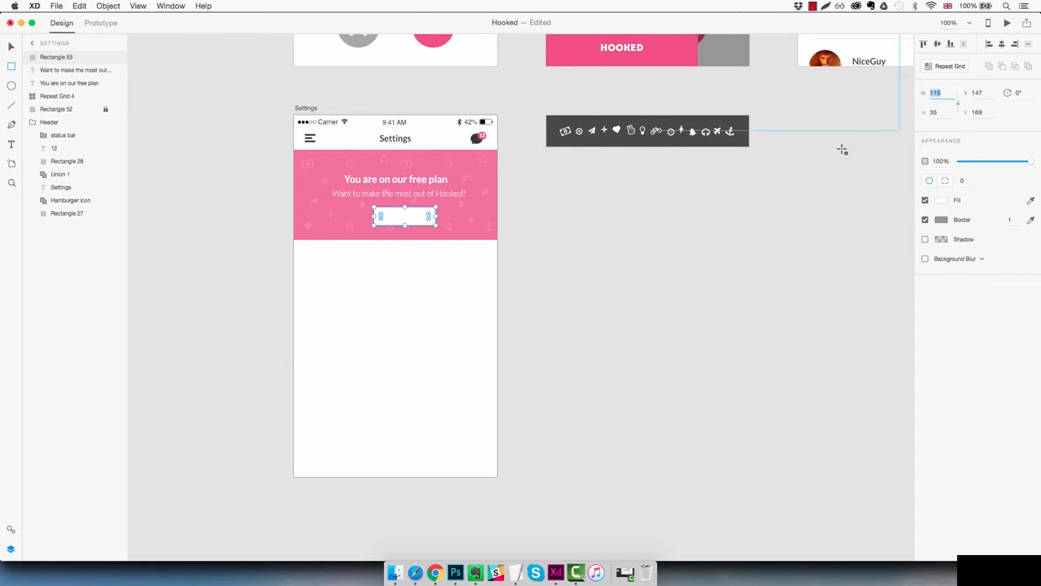
# Round the button's corners to 20, remove its border and centre it horizontally on the banner
pyautogui.click(963, 180)
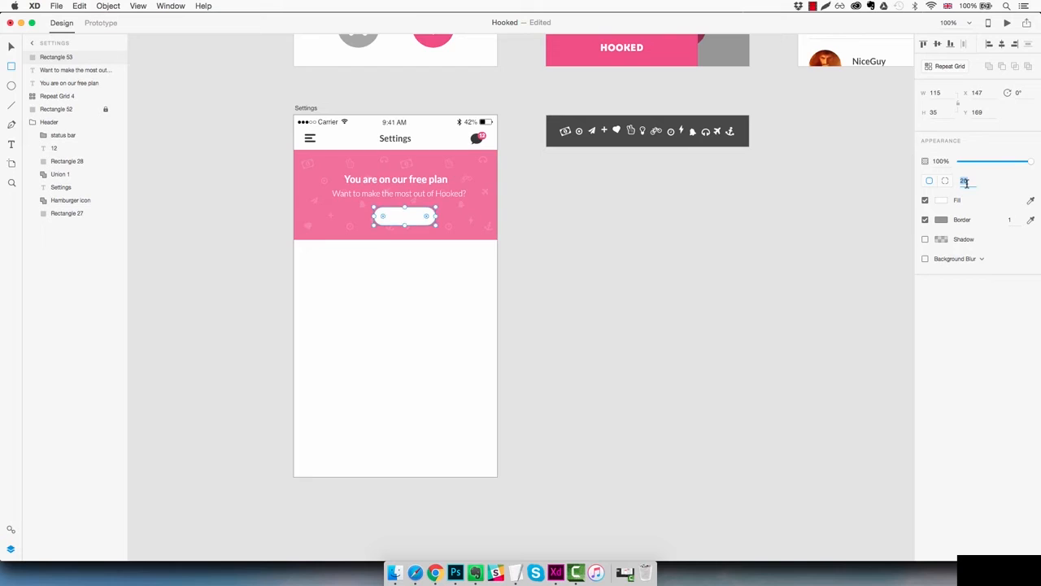
pyautogui.click(925, 221)
pyautogui.press('Escape')
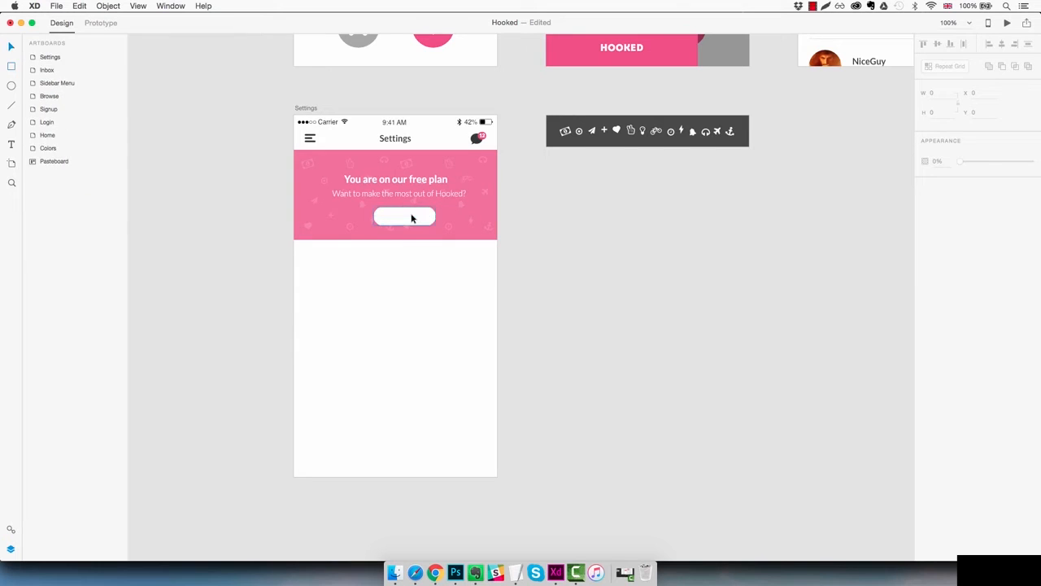
pyautogui.moveTo(412, 218); pyautogui.dragTo(436, 217)
# Duplicate the "Want to make the most out of Hooked?" text over the white button and change the copy to "Upgrade to PRO"
pyautogui.moveTo(59, 70); pyautogui.dragTo(61, 57)
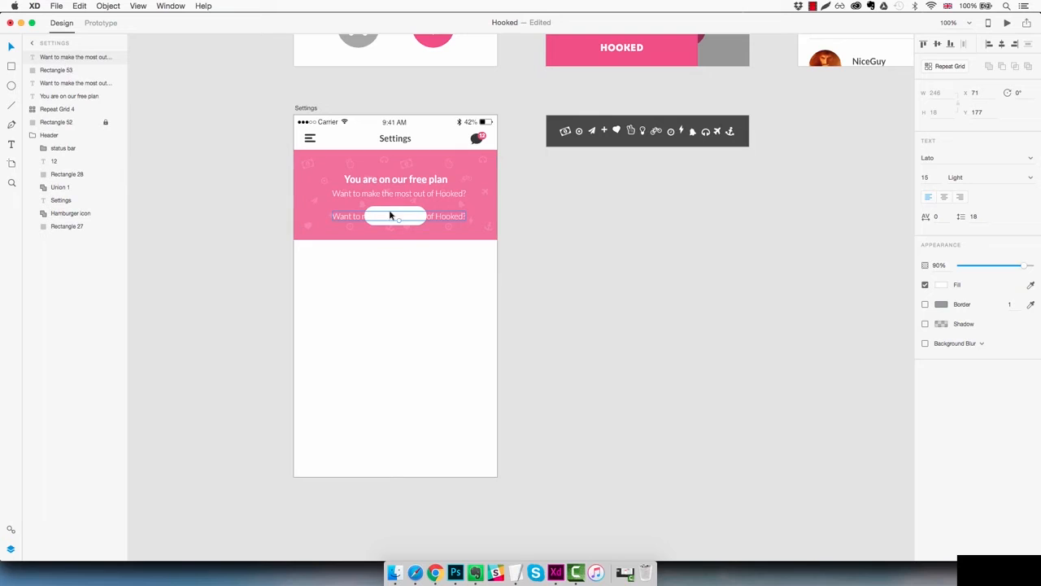
pyautogui.doubleClick(449, 216)
pyautogui.write('Upgrade')
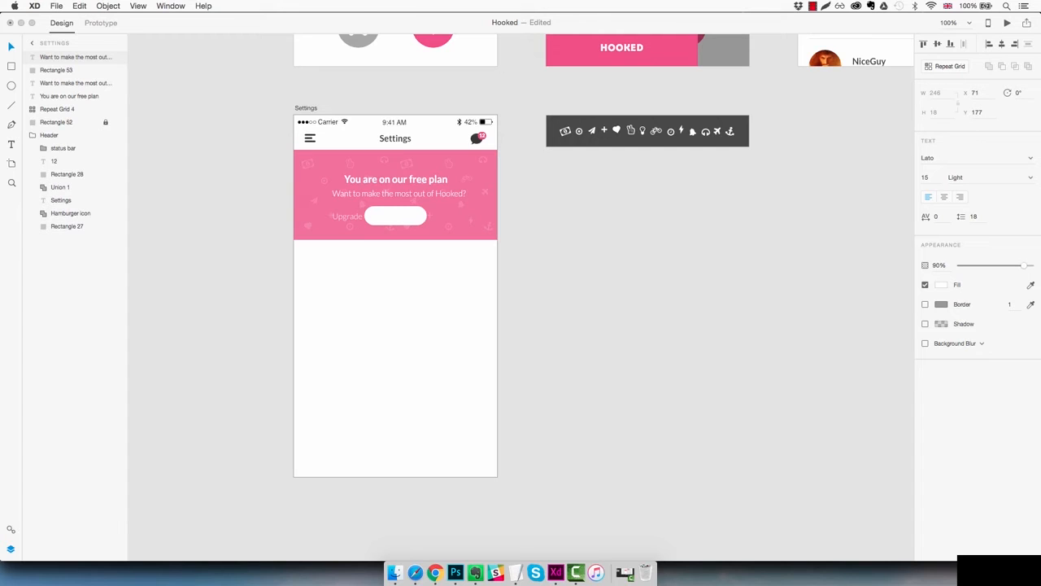
# Fill the "Upgrade to PRO" text with pink #F24E86 and set its weight to Bold
pyautogui.press('super+a')
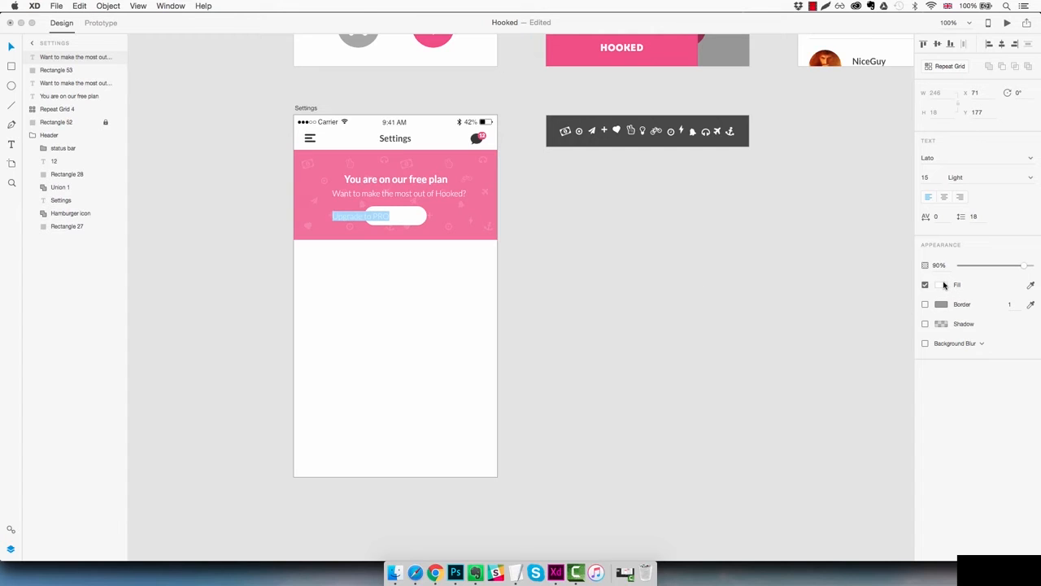
pyautogui.click(941, 284)
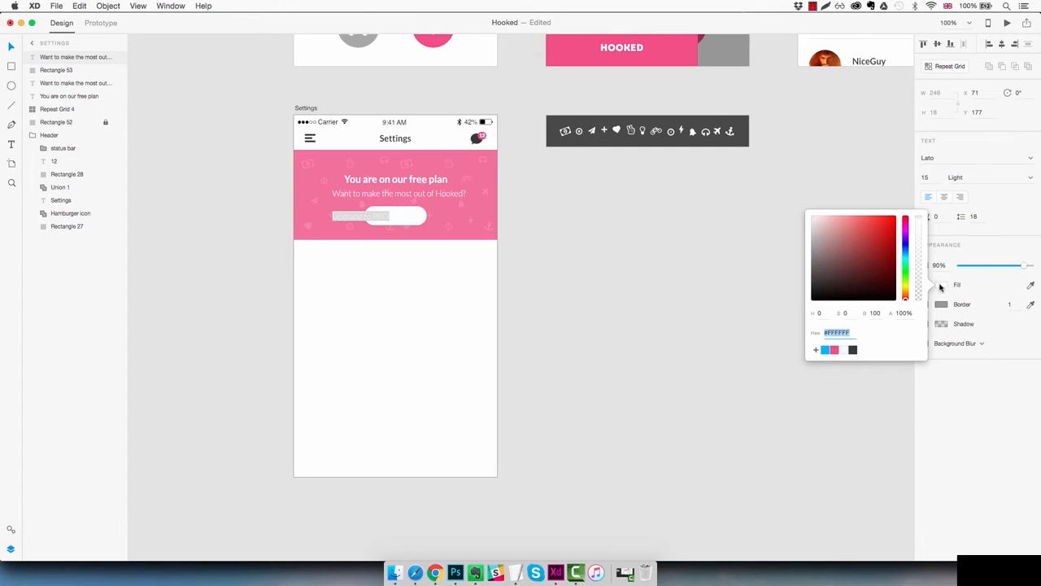
pyautogui.click(835, 350)
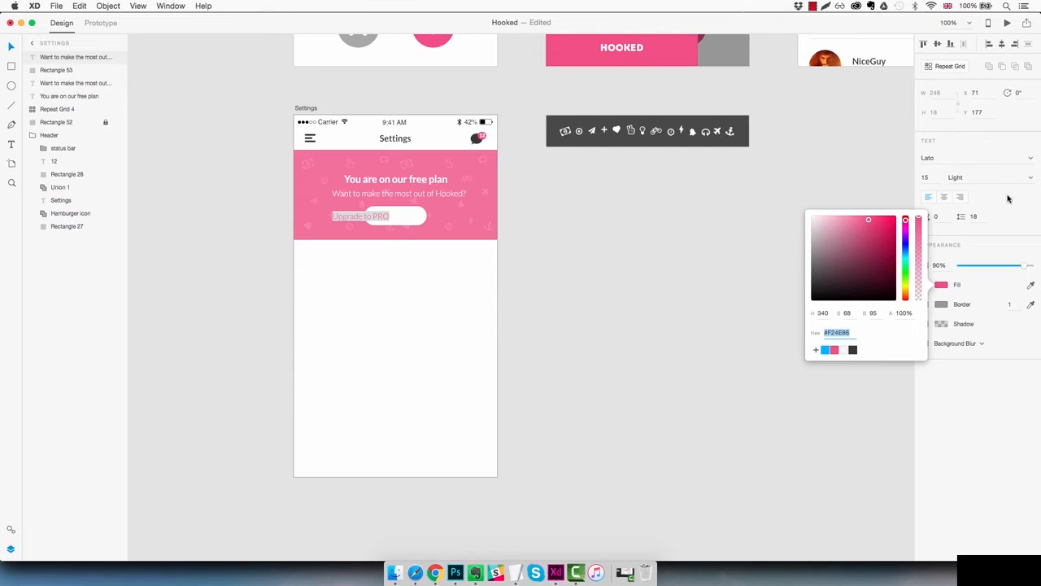
pyautogui.click(1031, 177)
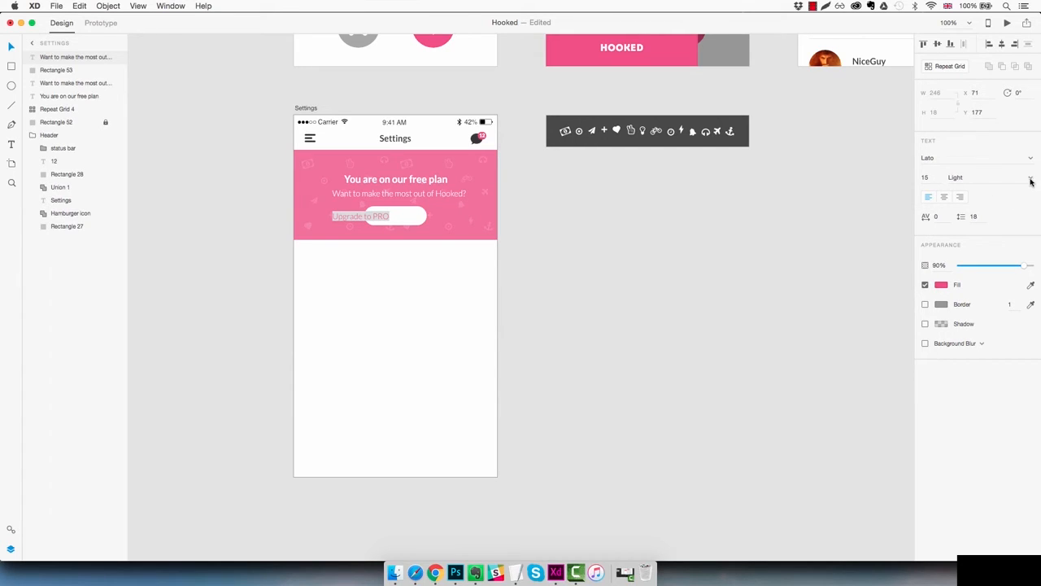
pyautogui.click(1030, 178)
pyautogui.click(965, 246)
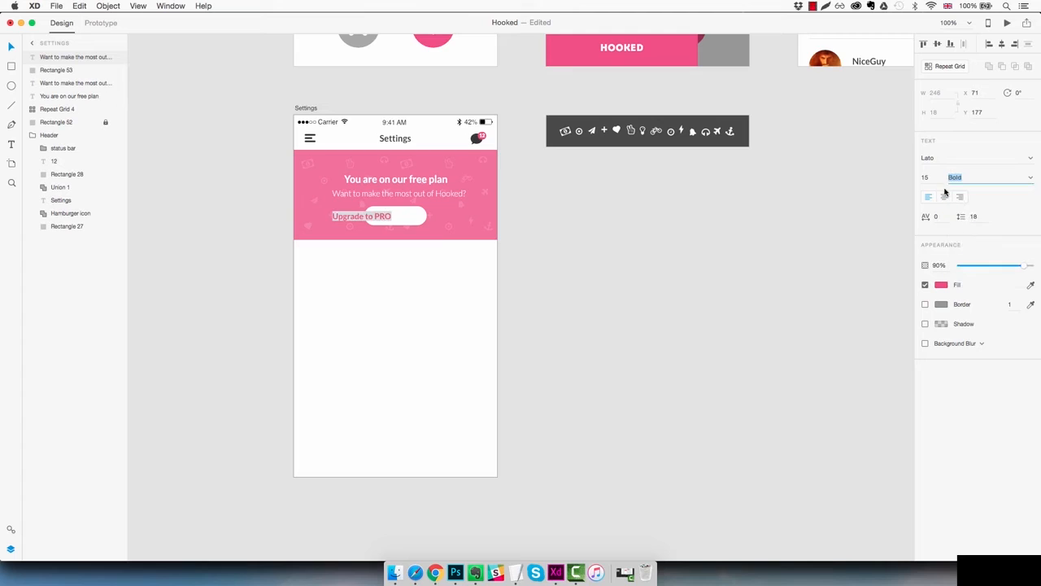
# Set the "Upgrade to PRO" text to size 13 and centre it on the white button
pyautogui.click(926, 177)
pyautogui.write('14')
pyautogui.press('Return')
pyautogui.press('Down')
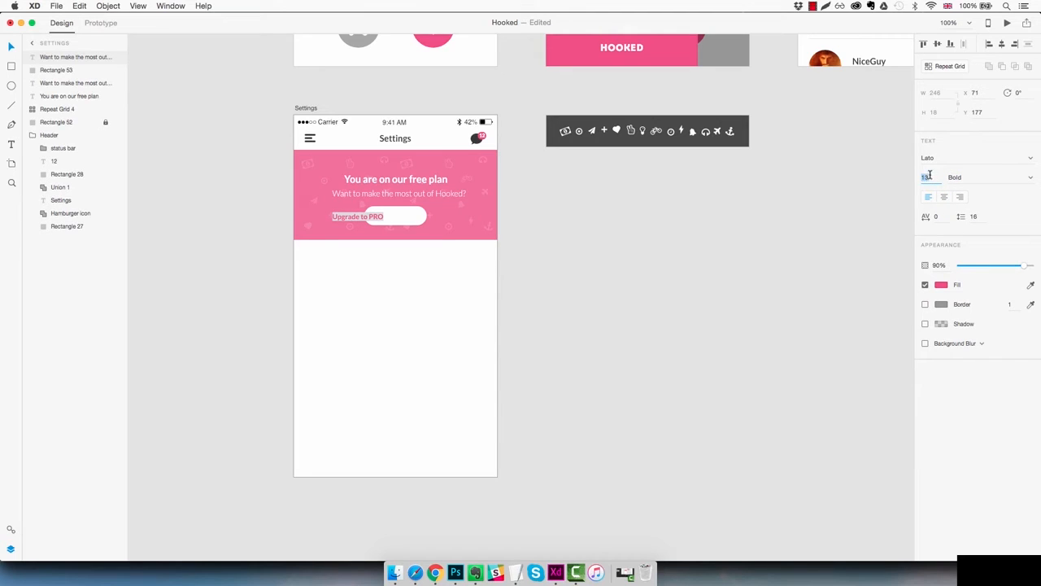
pyautogui.press('Return')
pyautogui.press('Escape')
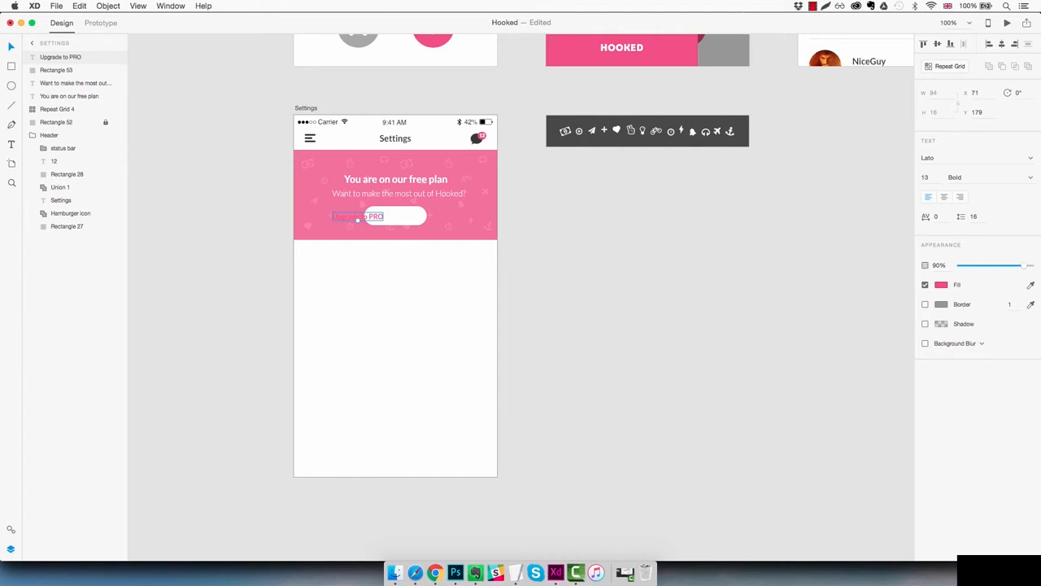
pyautogui.moveTo(364, 220); pyautogui.dragTo(398, 218)
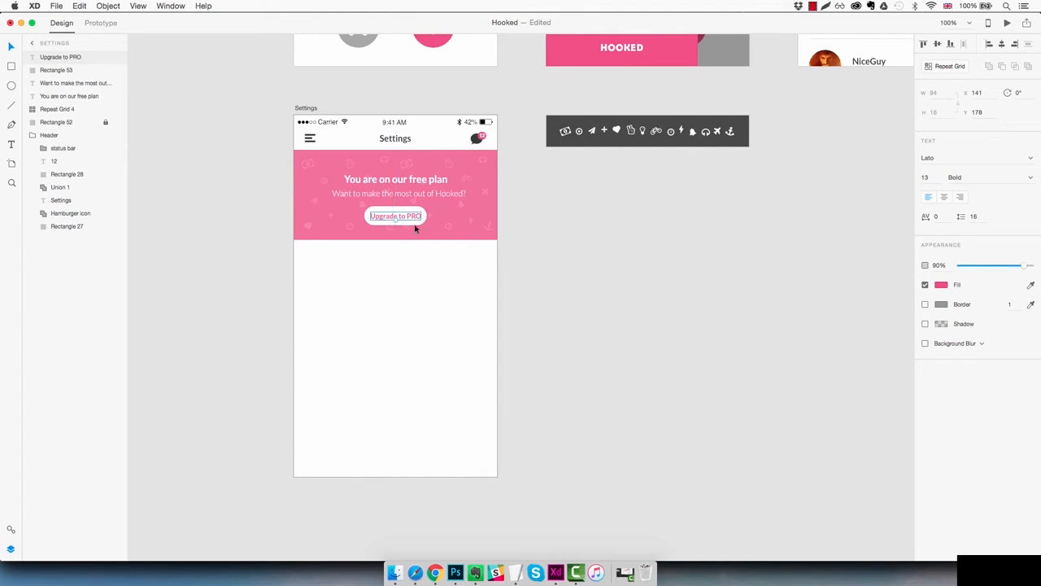
pyautogui.click(524, 238)
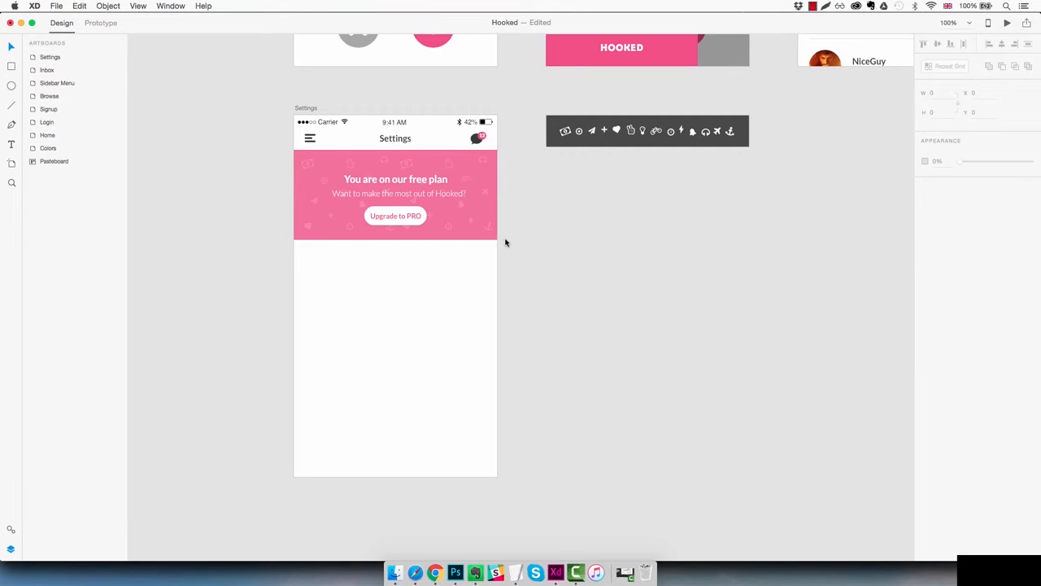
# Widen the white button evenly on both sides to about 127, keeping it centred on the banner
pyautogui.click(405, 225)
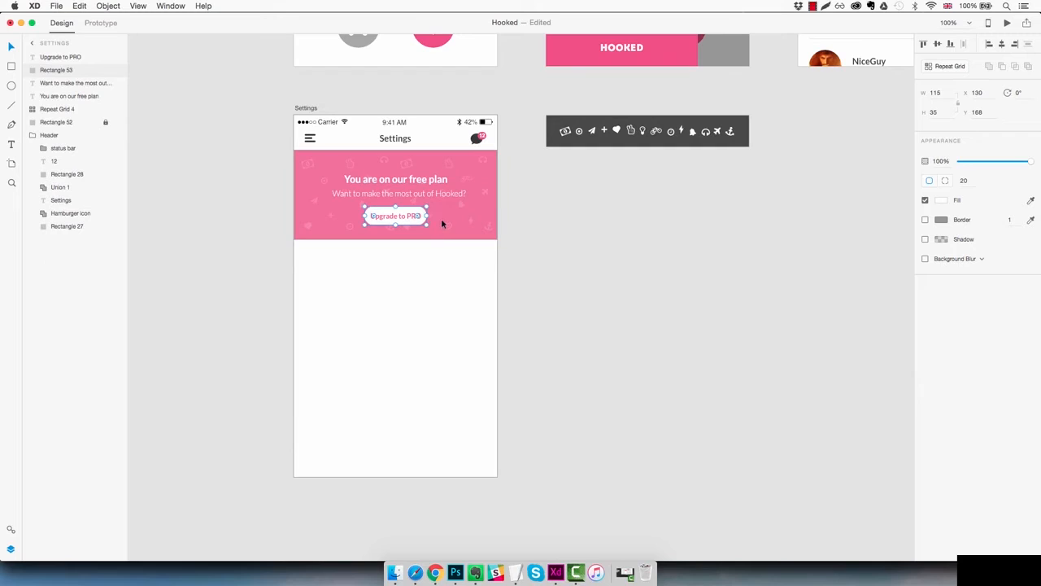
pyautogui.press('alt')
pyautogui.moveTo(427, 215); pyautogui.dragTo(429, 217)
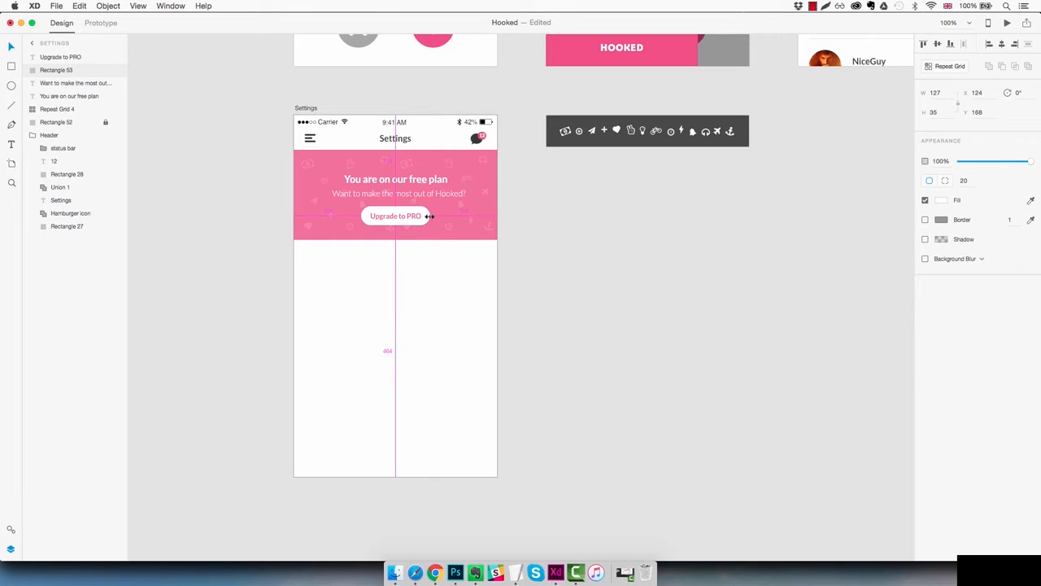
pyautogui.moveTo(428, 215); pyautogui.dragTo(429, 217)
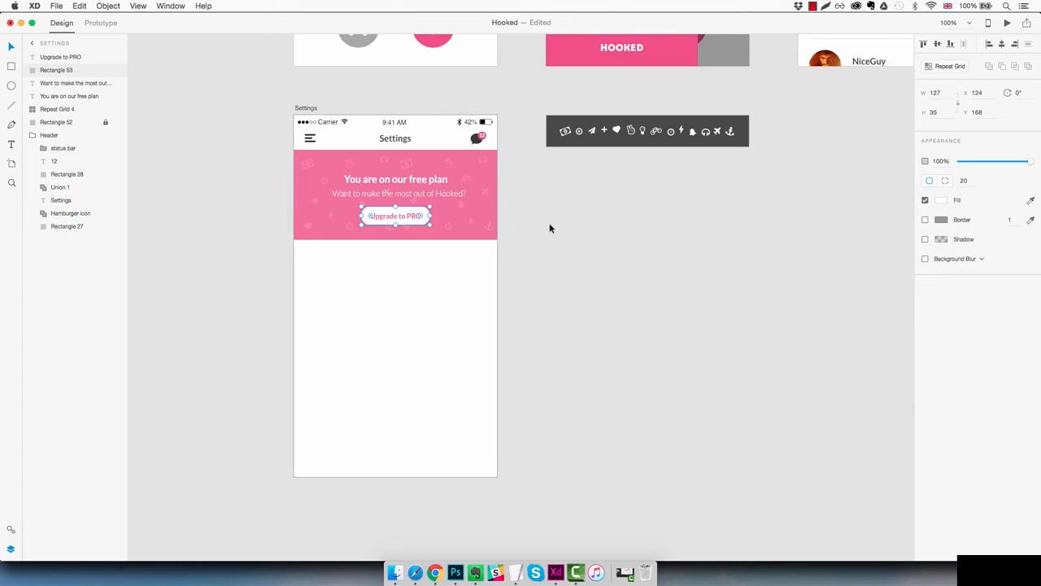
pyautogui.click(524, 293)
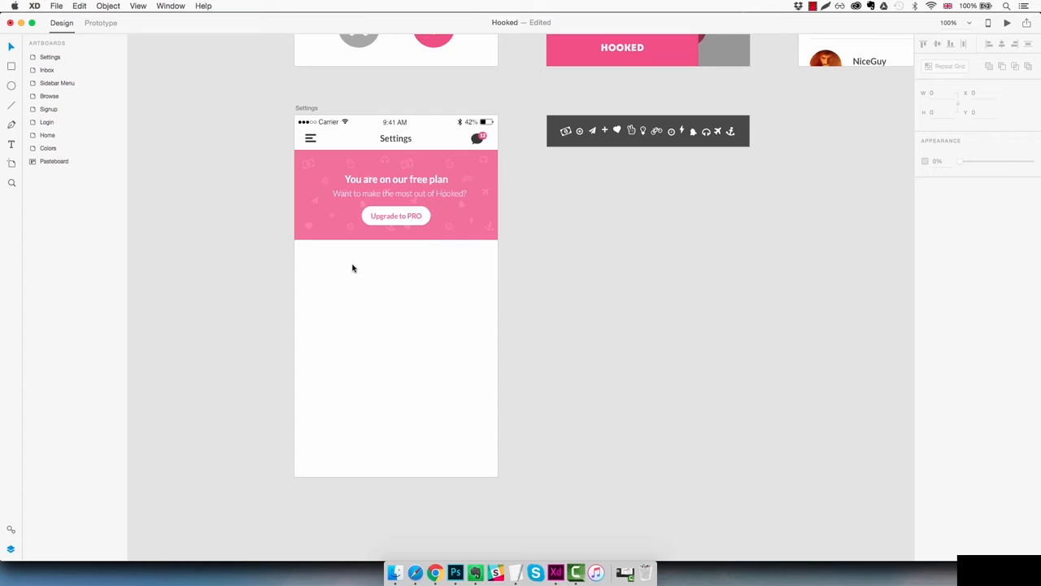
# Draw a full-width rectangle directly below the pink banner, set its height to 45 and remove its border
pyautogui.press('r')
pyautogui.moveTo(295, 241); pyautogui.dragTo(496, 268)
pyautogui.click(934, 111)
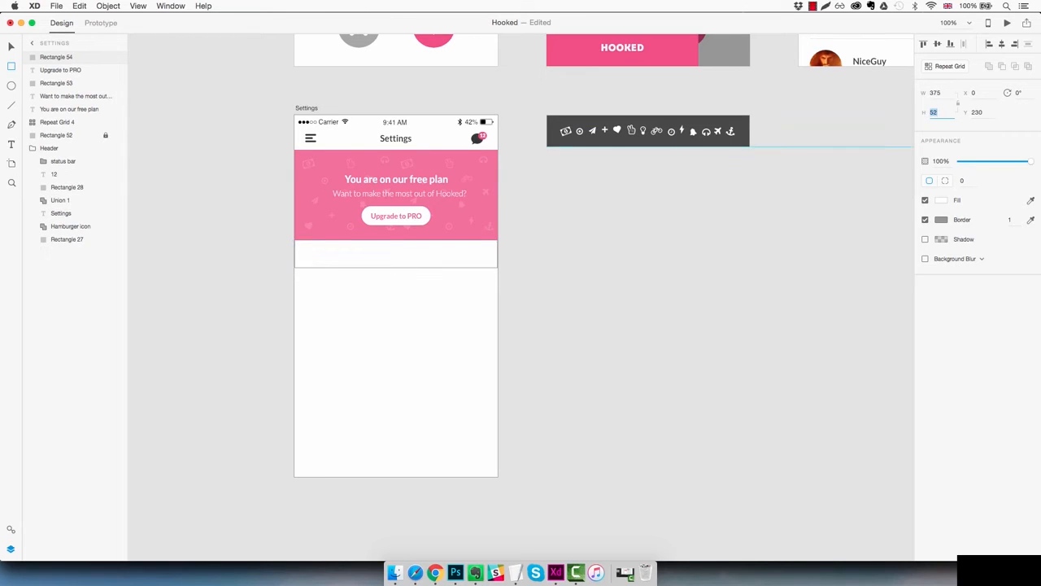
pyautogui.write('47')
pyautogui.press('Return')
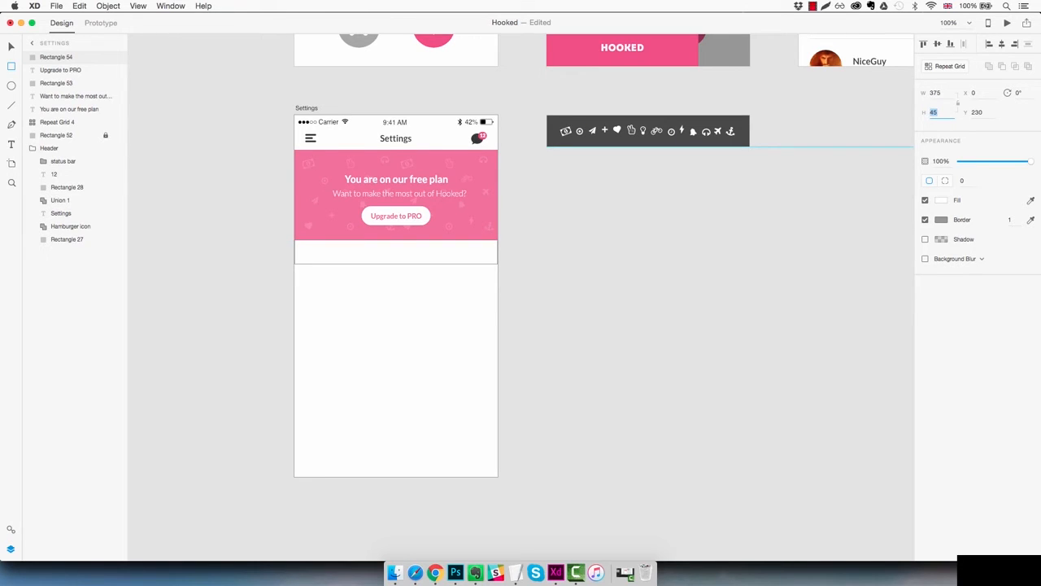
pyautogui.click(925, 220)
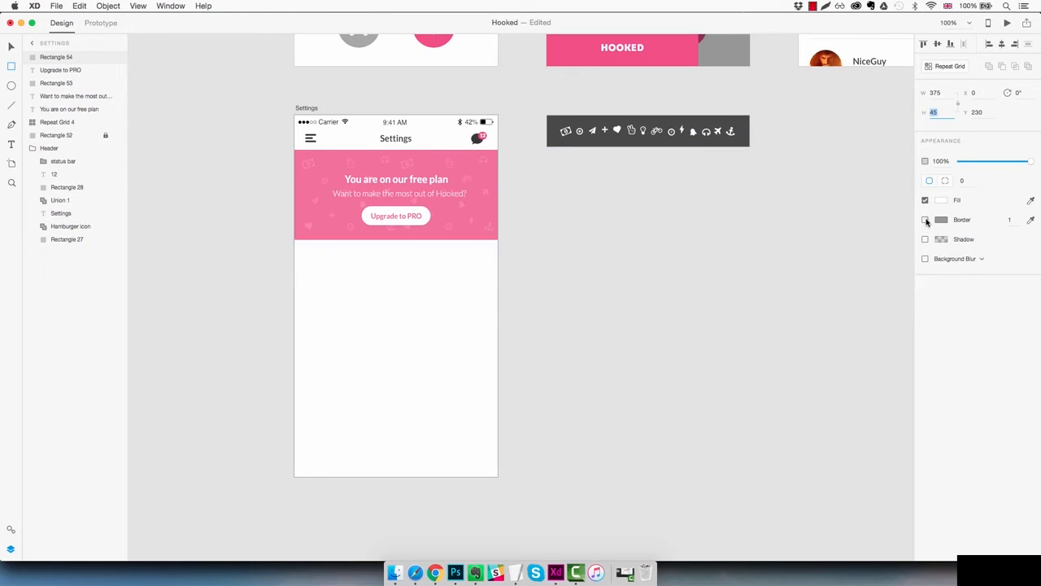
# Fill the strip below the banner with light grey #F8F8F8
pyautogui.click(943, 201)
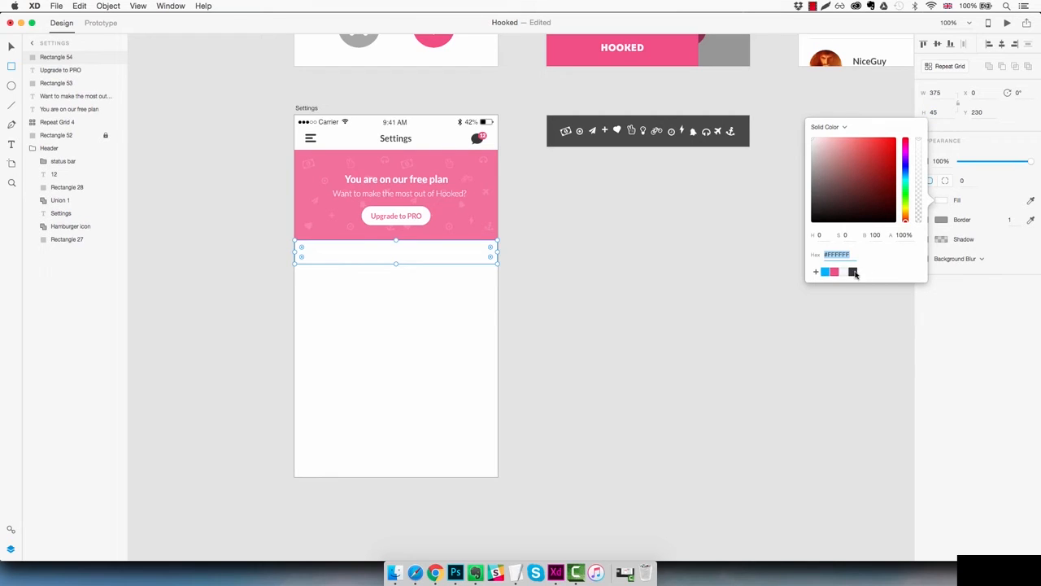
pyautogui.write('F8F8F8')
pyautogui.press('Return')
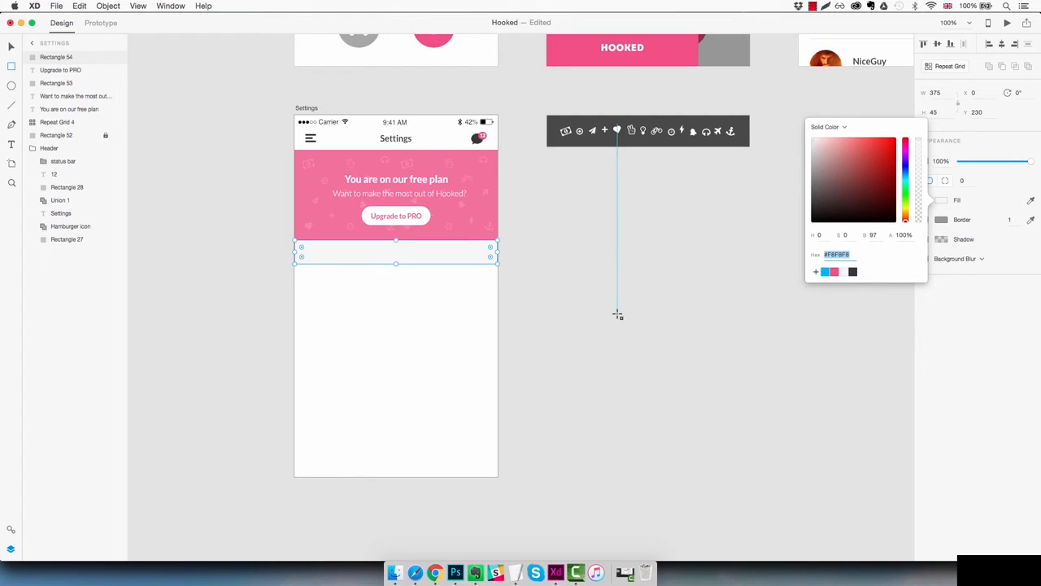
pyautogui.click(569, 312)
pyautogui.click(562, 315)
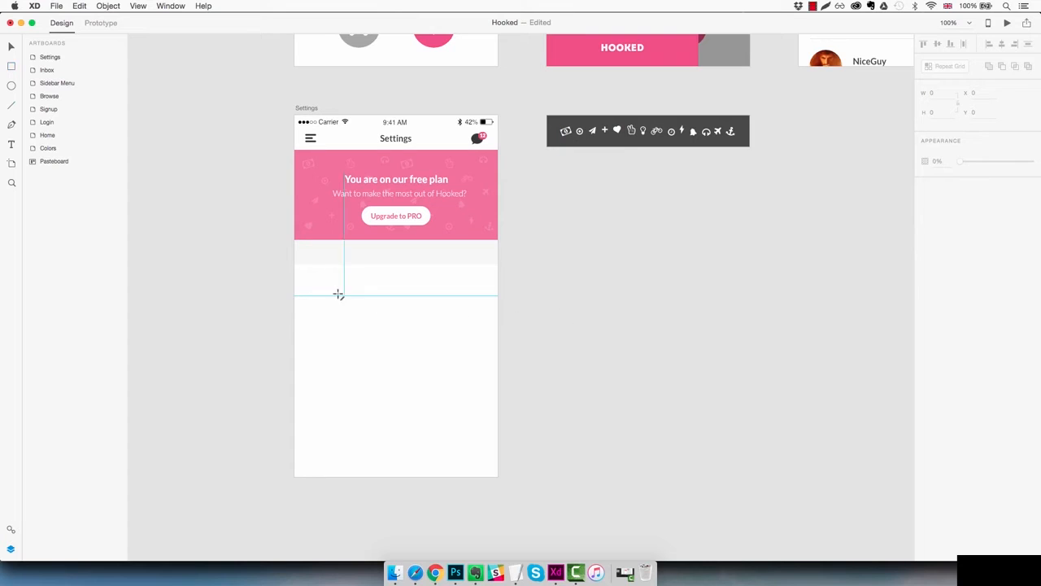
# Draw a horizontal line about 374 wide across the Settings artboard and move it up to the grey strip's lower edge
pyautogui.moveTo(295, 272); pyautogui.dragTo(497, 287)
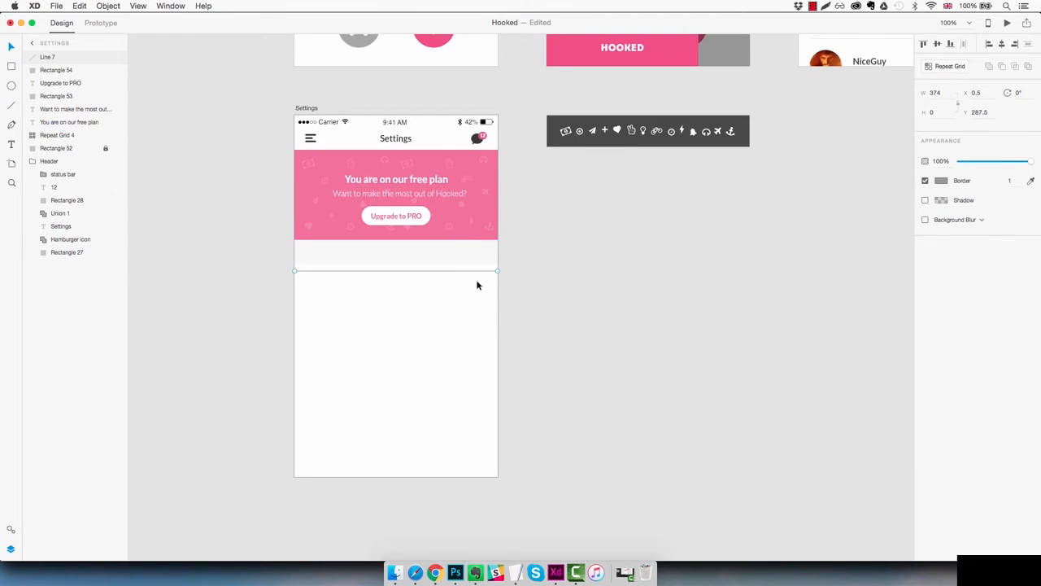
pyautogui.hotkey('shift', 'Up')
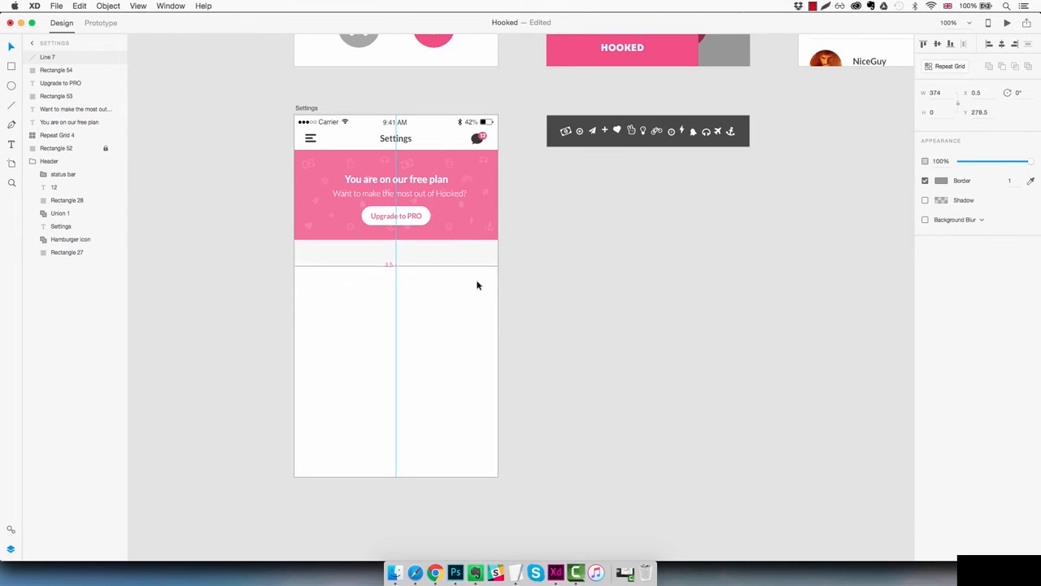
pyautogui.press('Up')
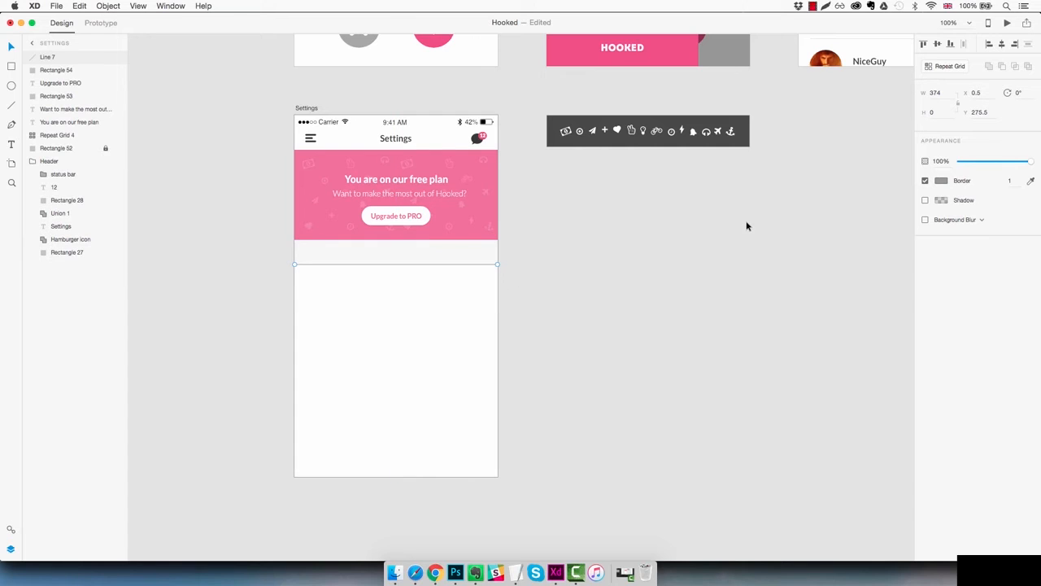
# Give the line the light grey border colour sampled from the screen with the NiceGuy entry, and check it up close
pyautogui.click(1030, 182)
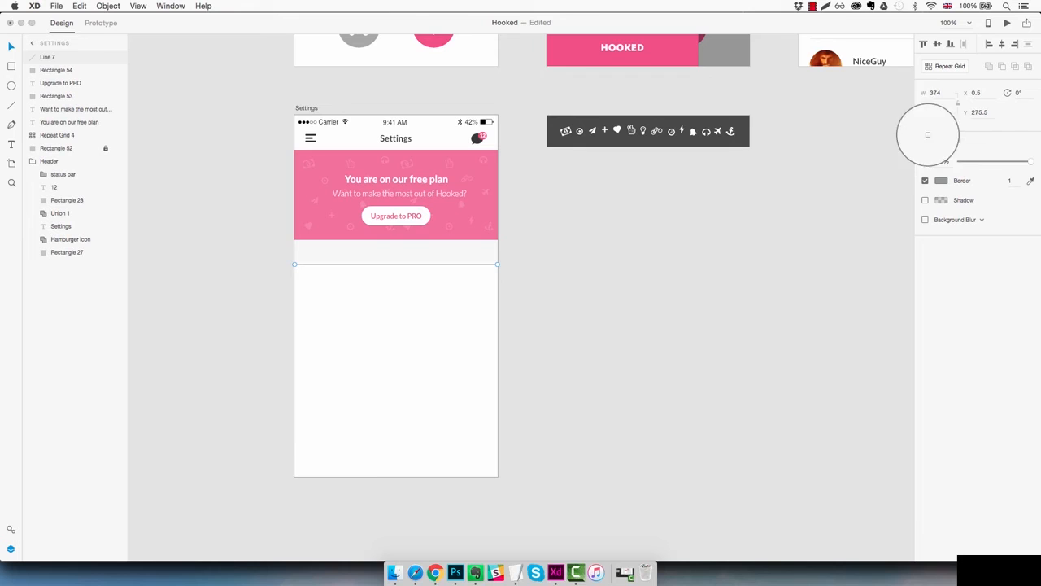
pyautogui.click(867, 40)
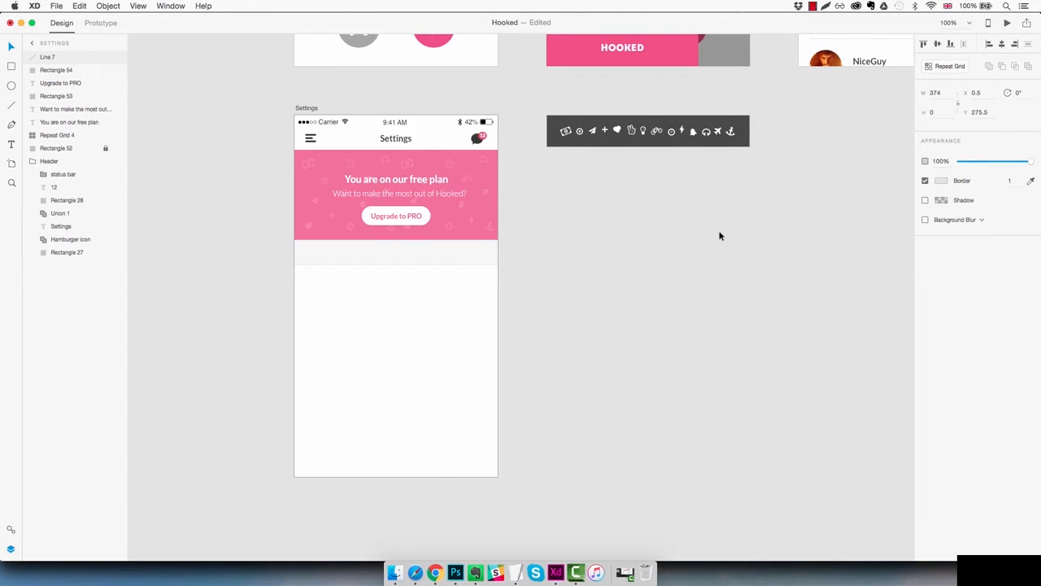
pyautogui.press('z')
pyautogui.click(399, 272)
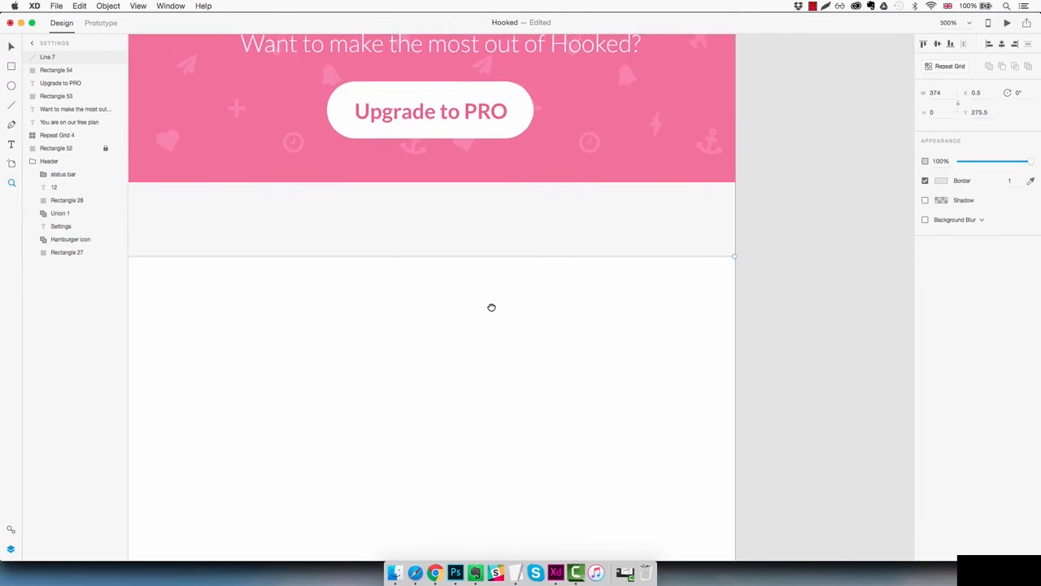
pyautogui.press('super+1')
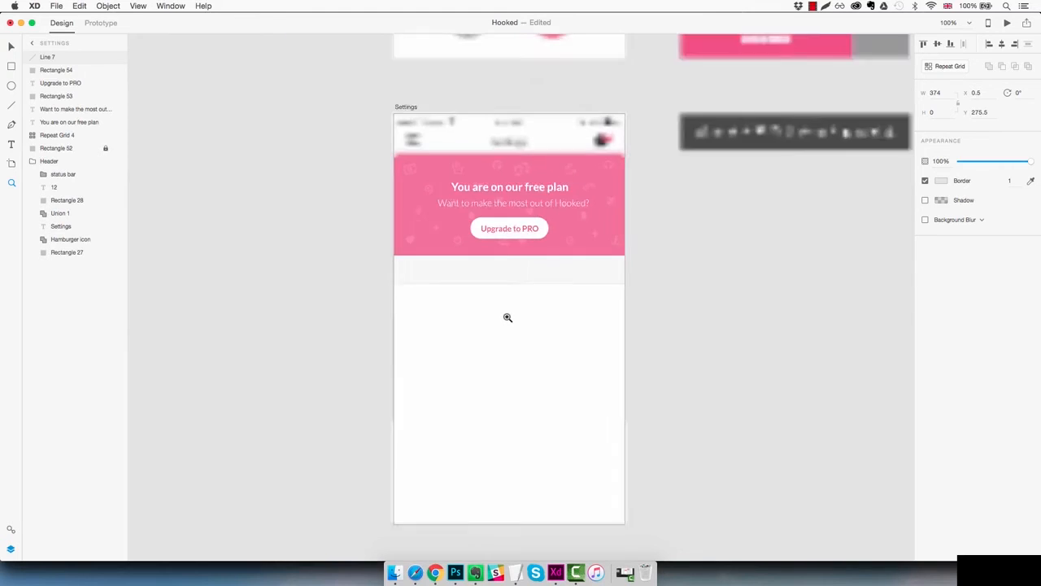
pyautogui.moveTo(574, 339); pyautogui.dragTo(563, 339)
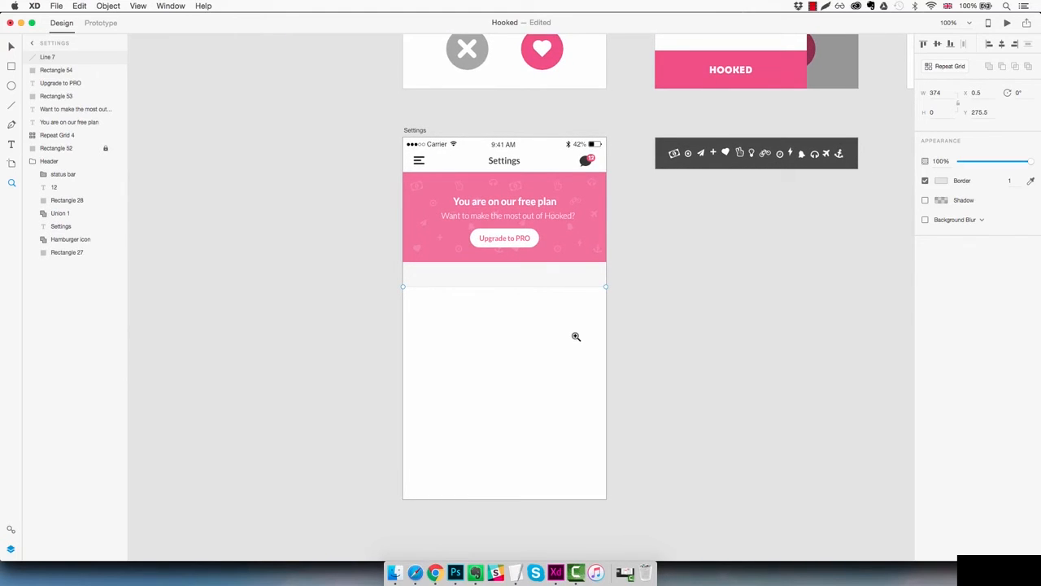
# Duplicate the Upgrade to PRO label onto the grey strip, bring the copy to the front and change its text to GENERAL
pyautogui.press('t')
pyautogui.press('v')
pyautogui.click(507, 244)
pyautogui.moveTo(507, 241); pyautogui.dragTo(475, 283)
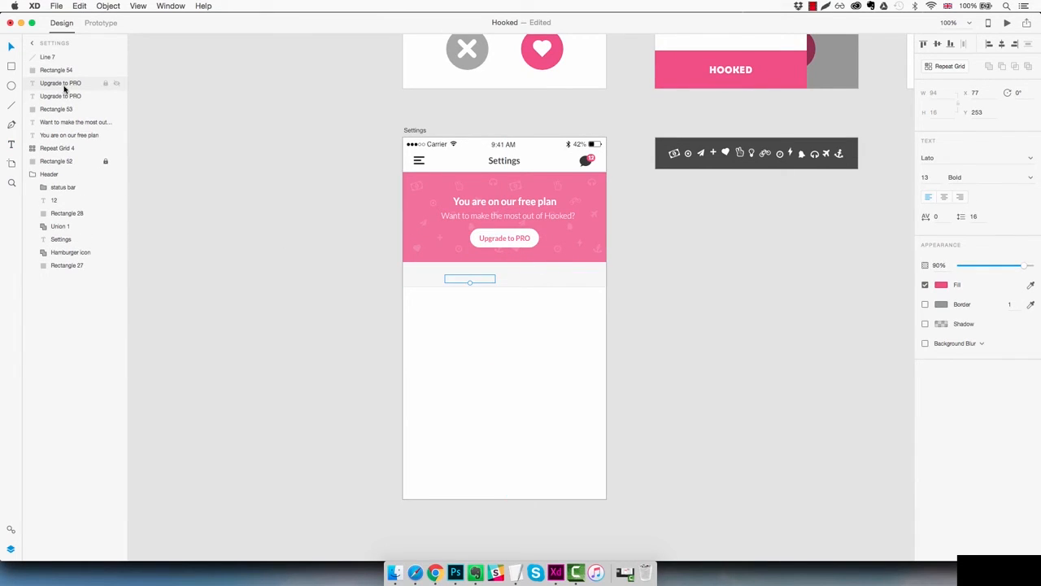
pyautogui.moveTo(61, 83); pyautogui.dragTo(61, 57)
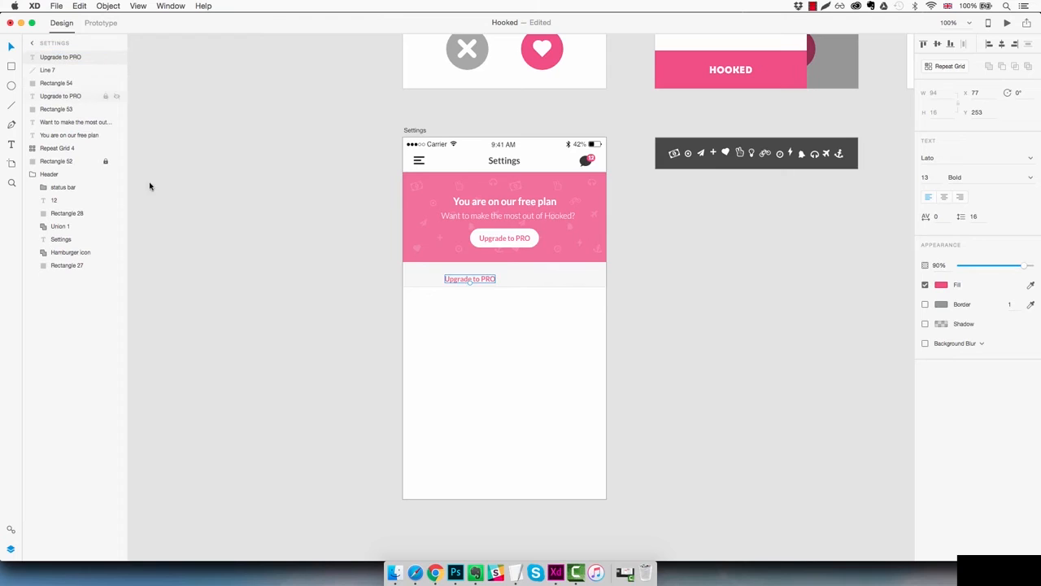
pyautogui.doubleClick(483, 282)
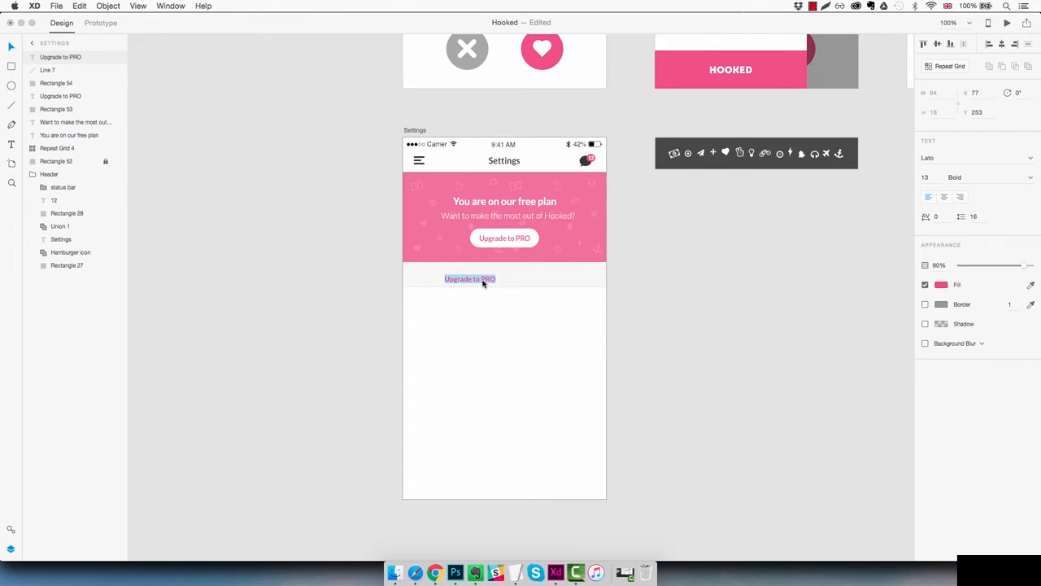
pyautogui.write('GENERAL')
pyautogui.press('Escape')
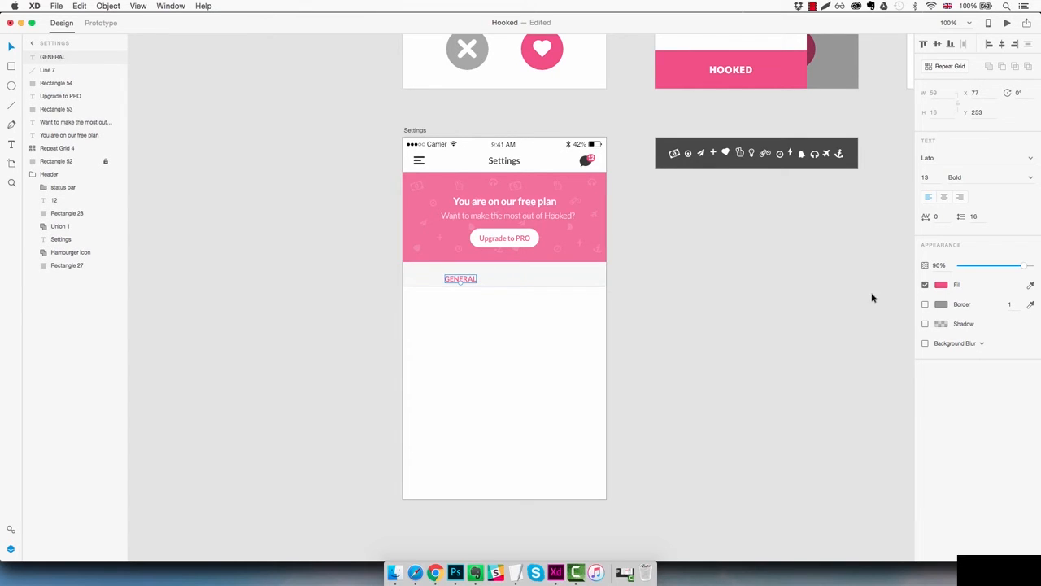
# Style the GENERAL label with the saved dark grey fill, 60% opacity, font size 12 and character spacing 100
pyautogui.click(941, 285)
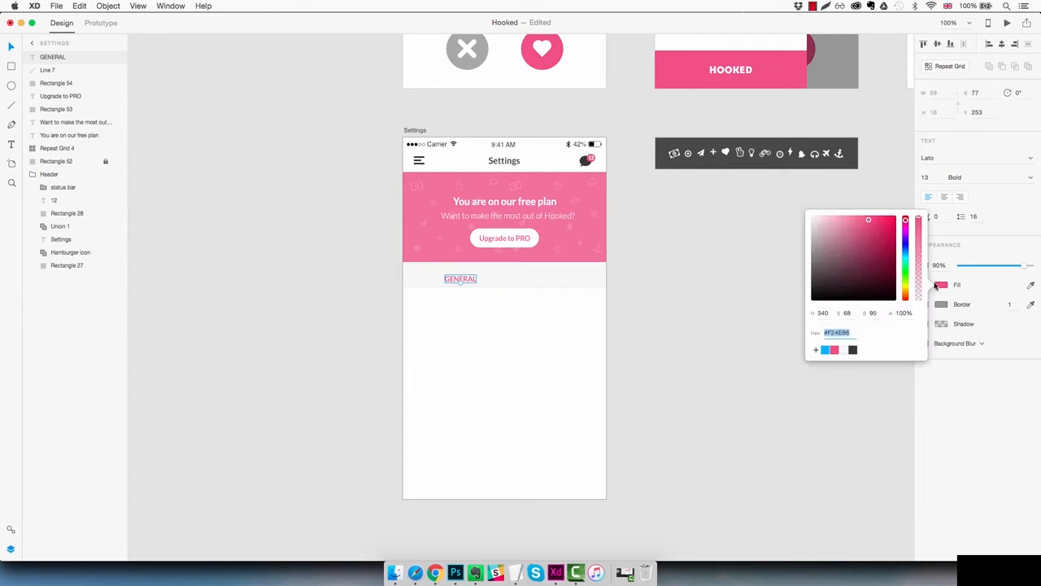
pyautogui.click(853, 350)
pyautogui.moveTo(1024, 266); pyautogui.dragTo(1002, 270)
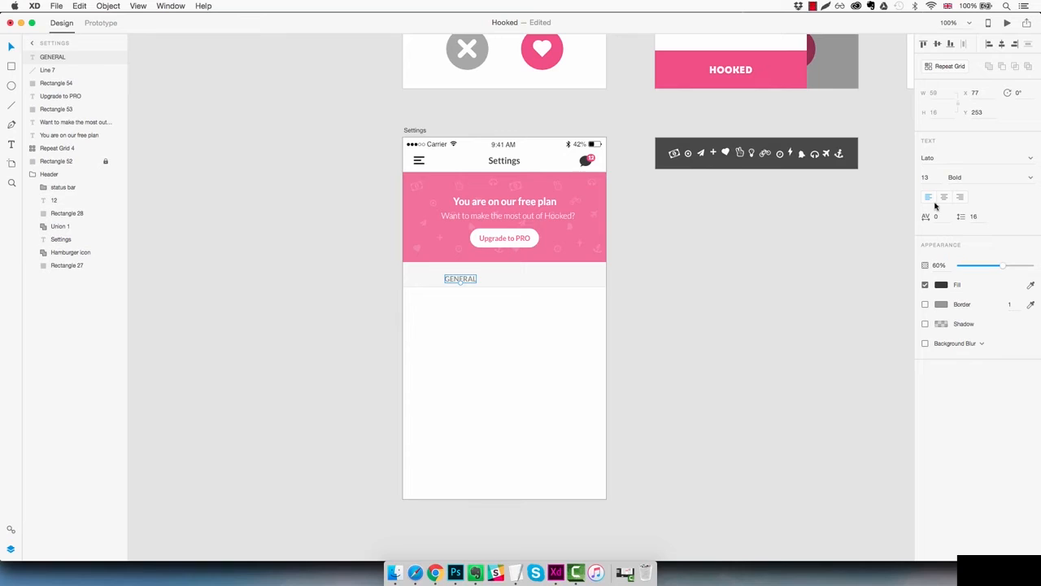
pyautogui.click(931, 177)
pyautogui.press('Down')
pyautogui.click(939, 217)
pyautogui.write('100')
pyautogui.press('Return')
# Position the GENERAL label in the grey strip, 20 from the artboard's left edge and at Y 246
pyautogui.moveTo(471, 281); pyautogui.dragTo(430, 277)
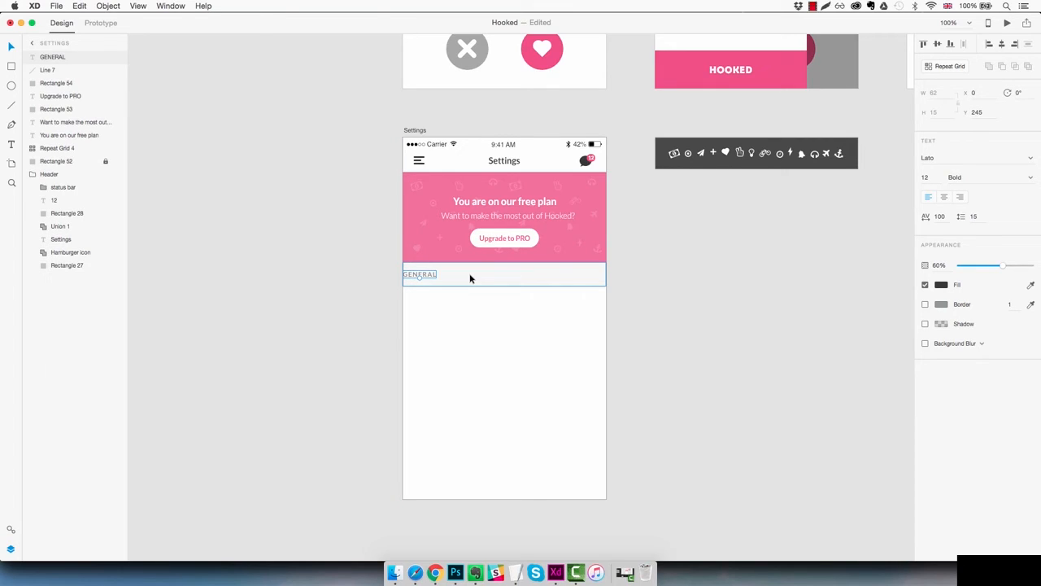
pyautogui.hotkey('shift', 'Right')
pyautogui.hotkey('shift', 'Right')
pyautogui.click(646, 288)
pyautogui.click(430, 278)
pyautogui.press('Down')
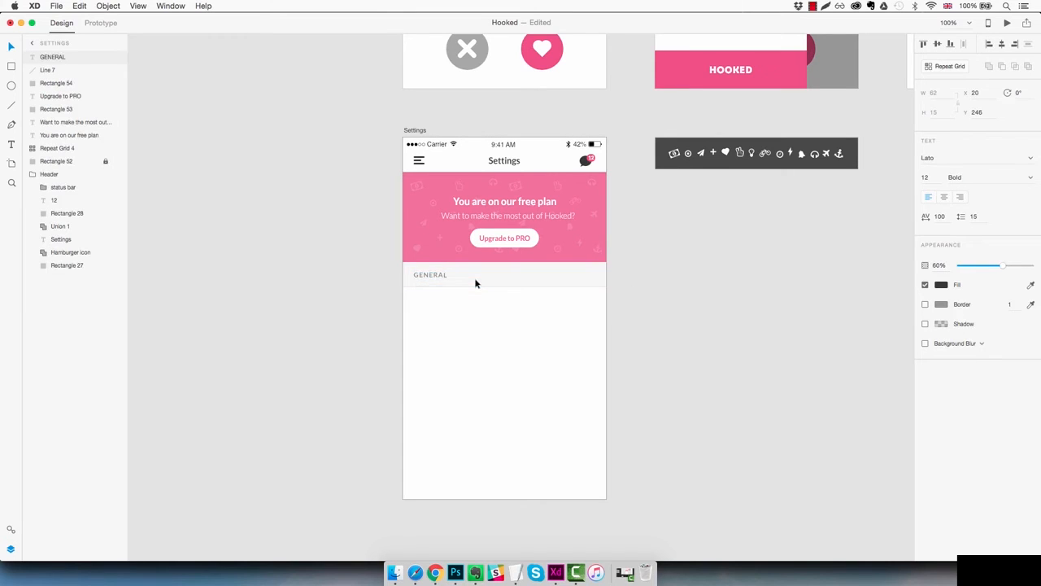
pyautogui.click(655, 284)
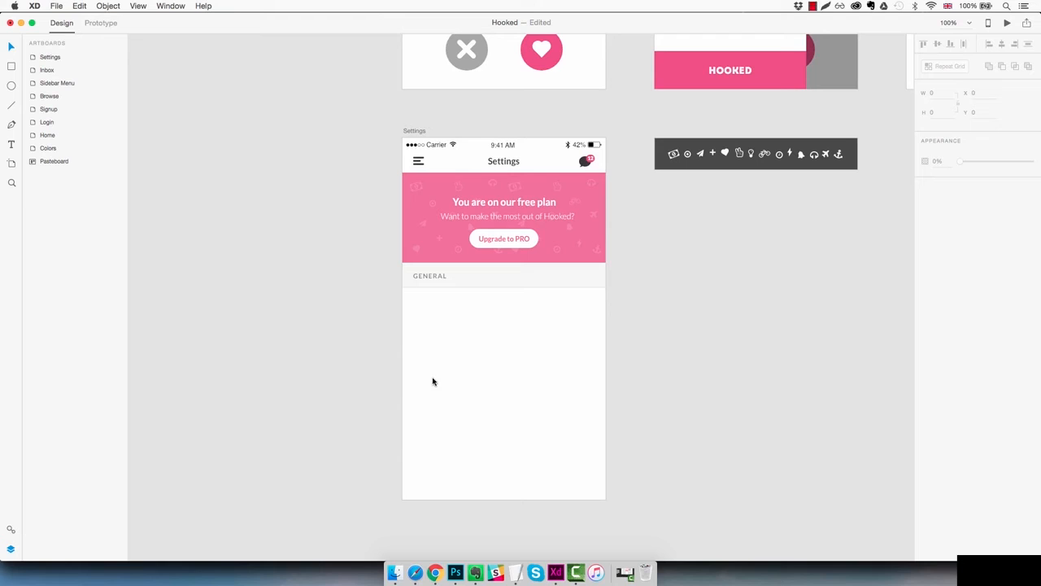
# Draw a horizontal line about 320 wide in the empty area, set its width to 335 and inset it from the artboard's left edge
pyautogui.press('l')
pyautogui.moveTo(417, 374); pyautogui.dragTo(591, 384)
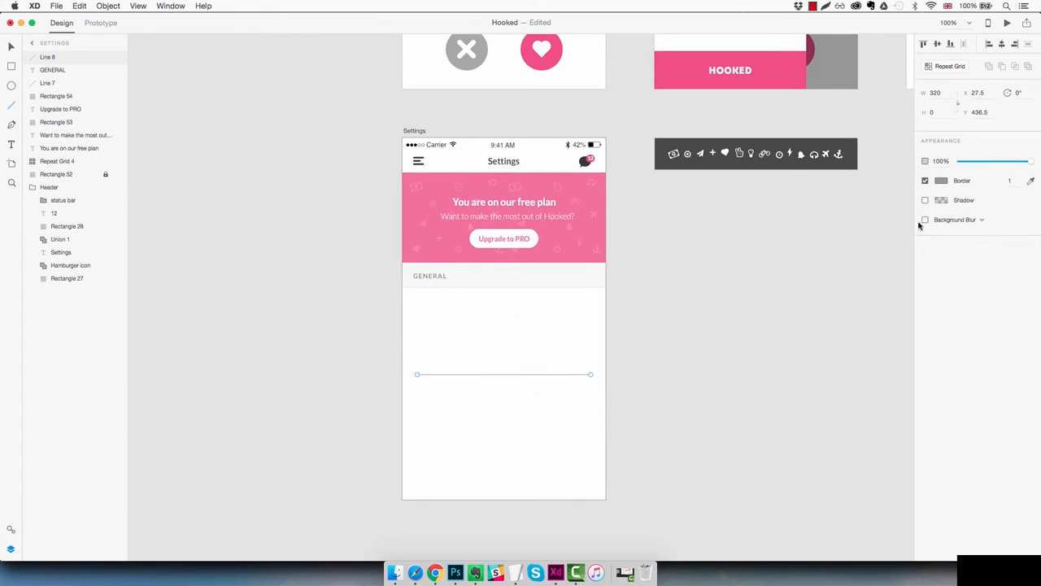
pyautogui.click(944, 93)
pyautogui.press('Return')
pyautogui.moveTo(553, 374); pyautogui.dragTo(537, 380)
pyautogui.hotkey('shift', 'Right')
# Move the 335-wide line up to the grey strip's lower edge, and shift it down by 60 from there
pyautogui.moveTo(511, 381); pyautogui.dragTo(506, 290)
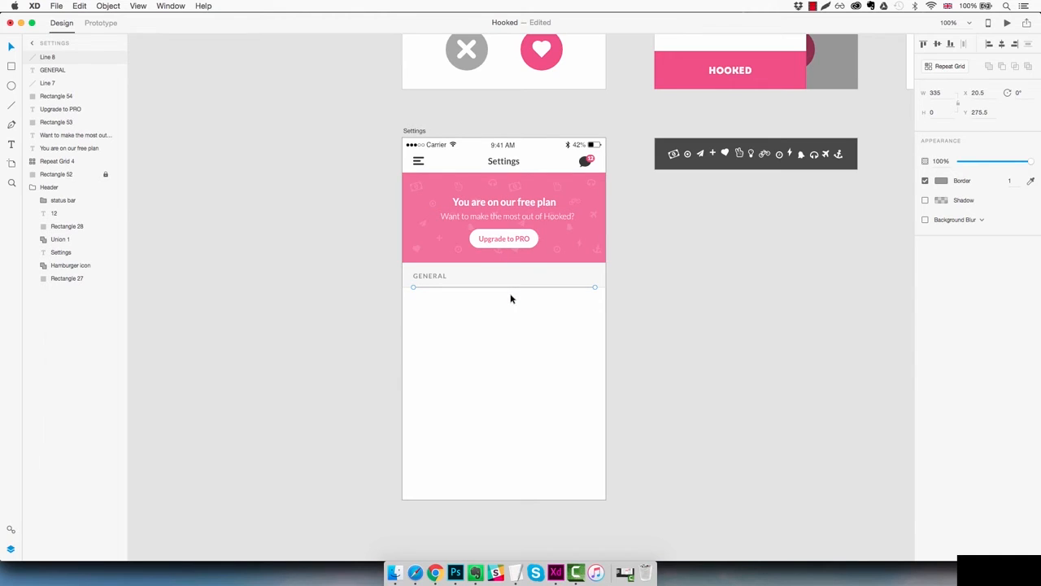
pyautogui.hotkey('shift', 'Down')
pyautogui.hotkey('shift', 'Down')
pyautogui.hotkey('shift', 'Down')
pyautogui.hotkey('shift', 'Down')
pyautogui.hotkey('shift', 'Down')
pyautogui.hotkey('shift', 'Down')
pyautogui.click(652, 351)
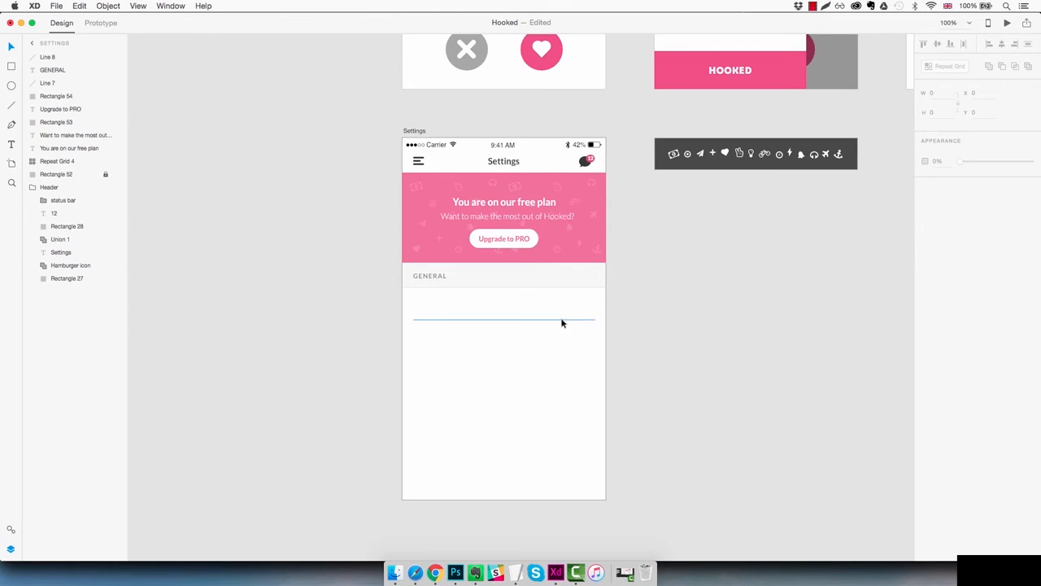
# Give the inset line the light grey border colour sampled from the grey strip's lower line
pyautogui.click(562, 320)
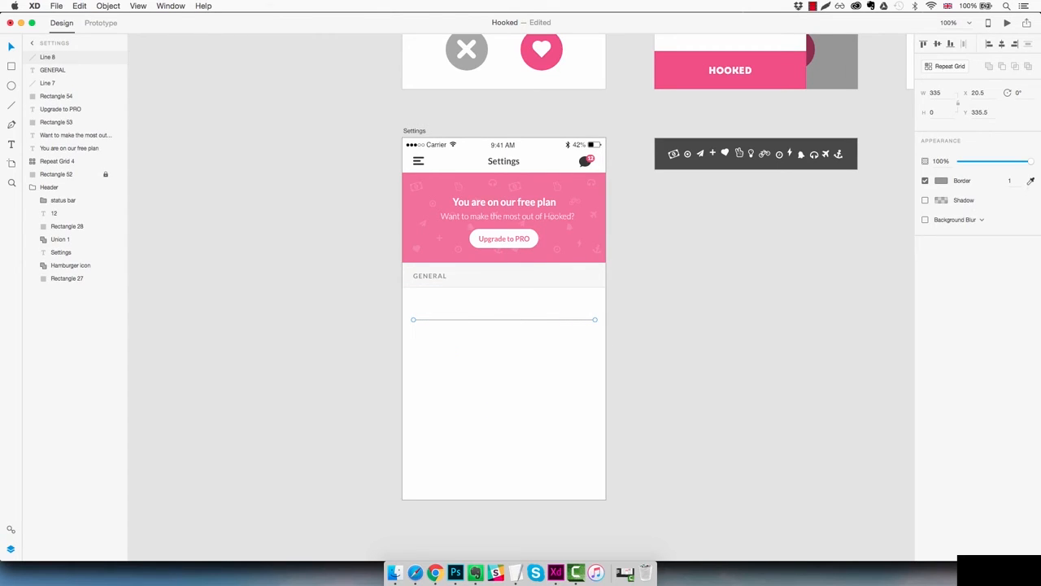
pyautogui.click(1031, 180)
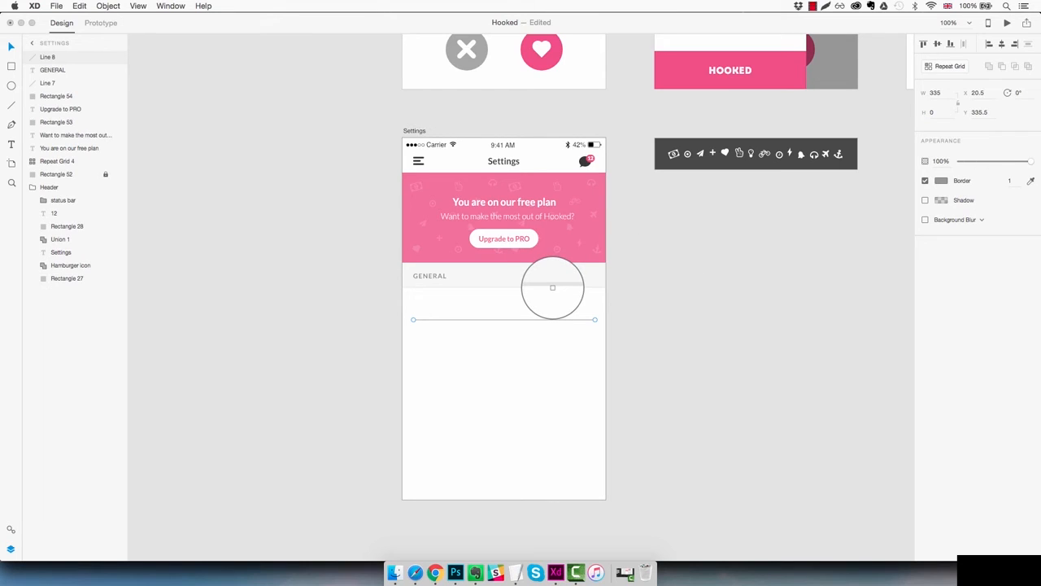
pyautogui.click(551, 287)
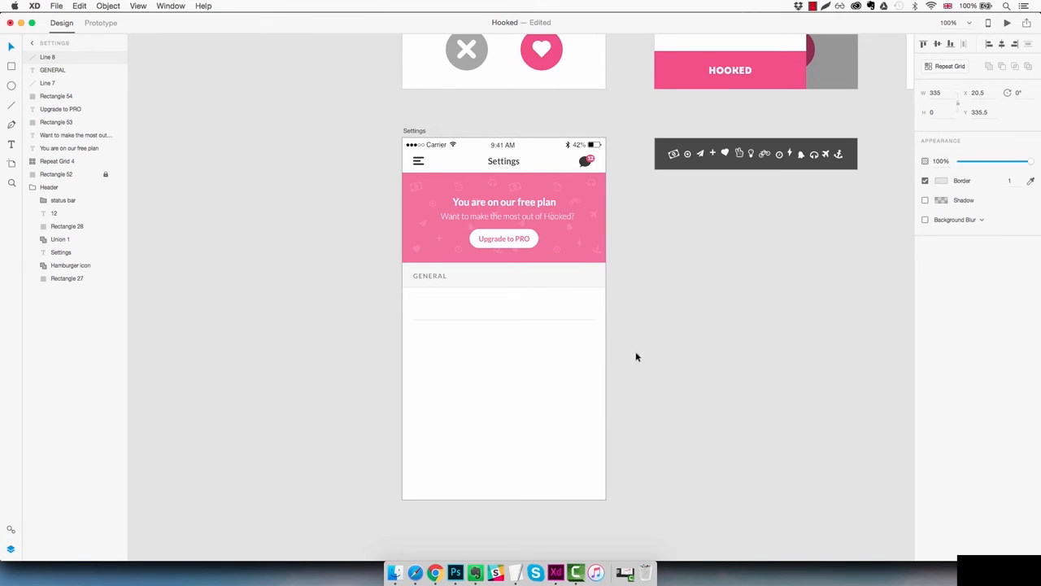
# Duplicate the banner title into the row below GENERAL, fill it dark grey #383838 and change its text to "My current location"
pyautogui.moveTo(514, 206); pyautogui.dragTo(491, 310)
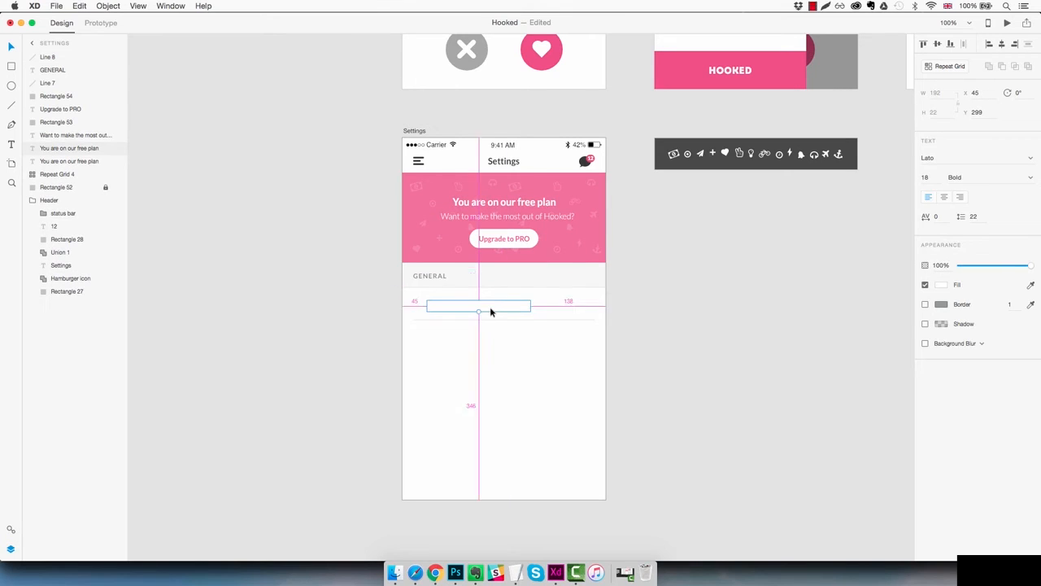
pyautogui.click(942, 285)
pyautogui.click(853, 351)
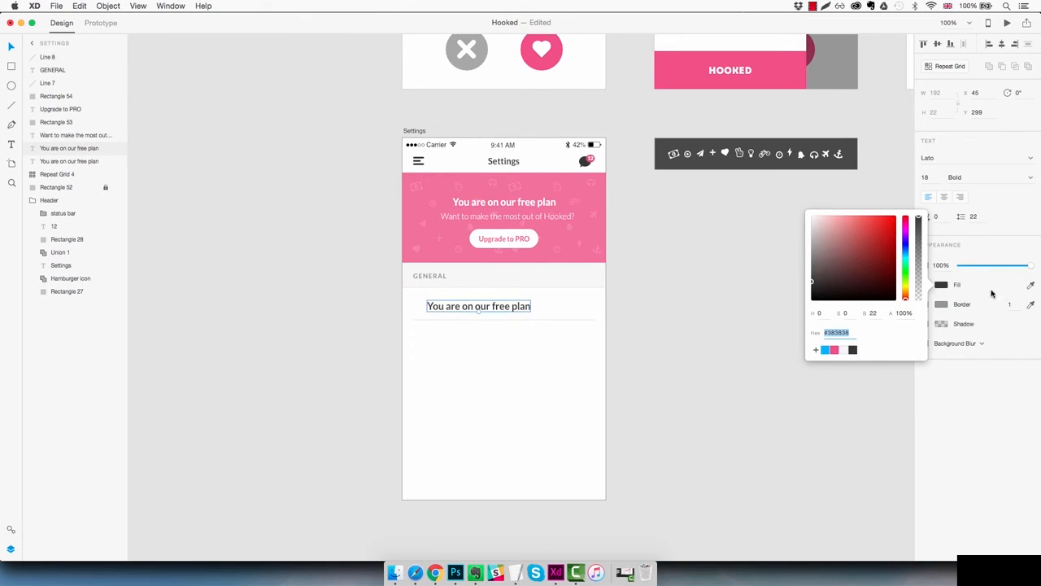
pyautogui.click(503, 307)
pyautogui.press('Return')
pyautogui.press('BackSpace')
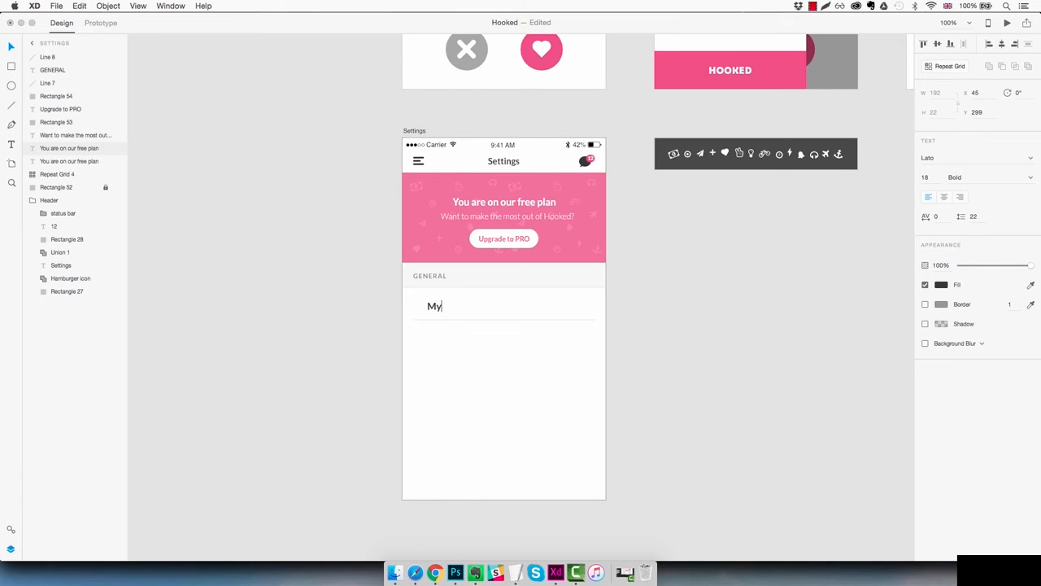
pyautogui.write('My current location')
pyautogui.press('Escape')
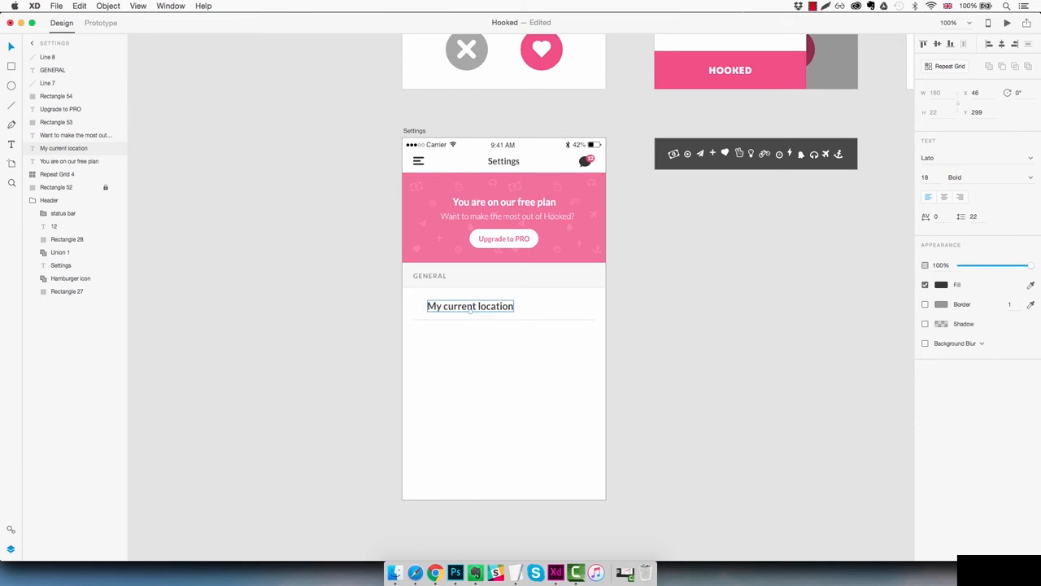
# Set the "My current location" text to Regular, size 15, and align it with the divider line's left end
pyautogui.click(1030, 177)
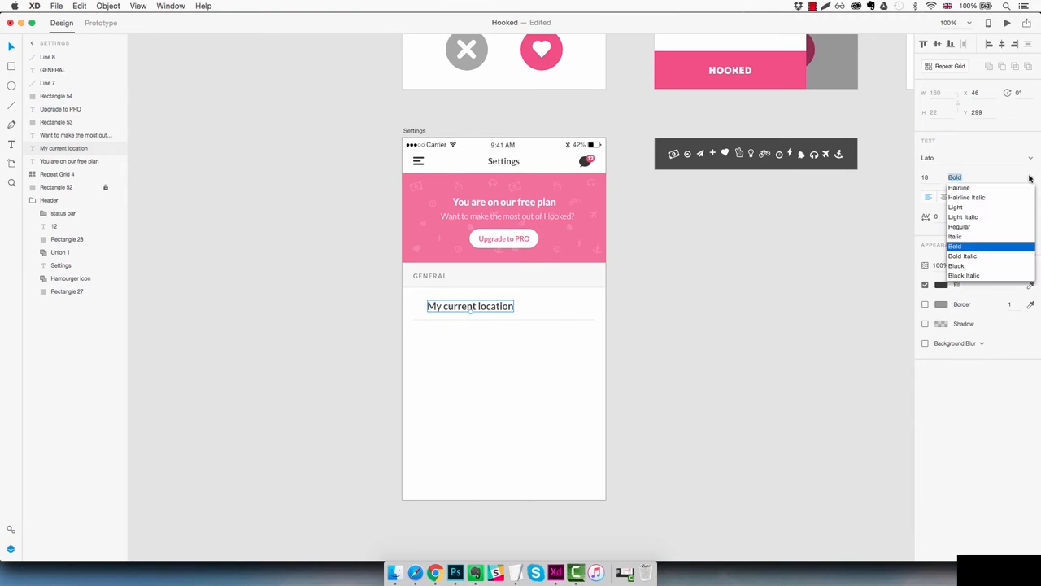
pyautogui.click(979, 227)
pyautogui.click(933, 179)
pyautogui.write('15')
pyautogui.press('Return')
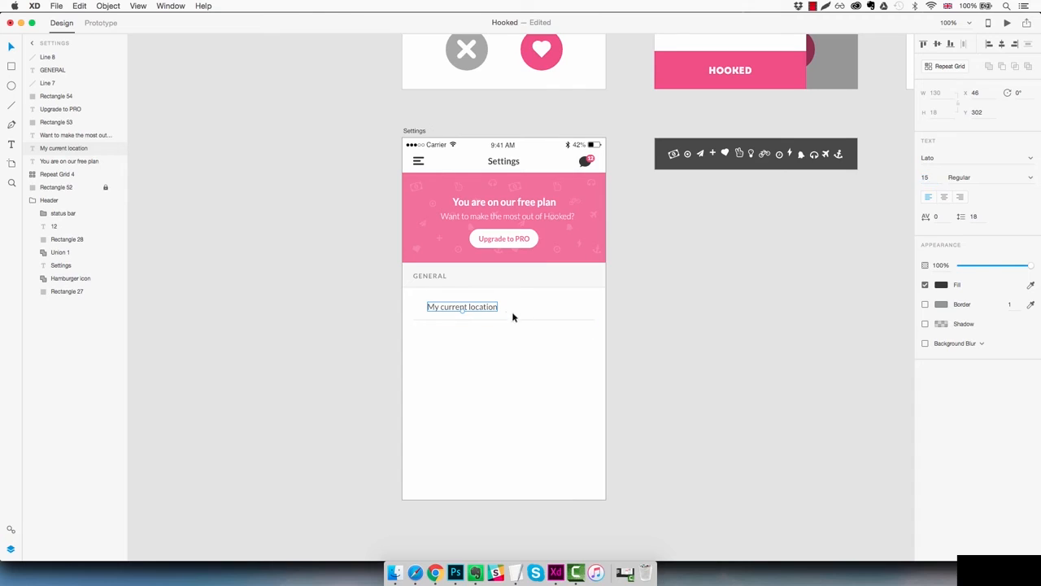
pyautogui.moveTo(490, 309); pyautogui.dragTo(479, 309)
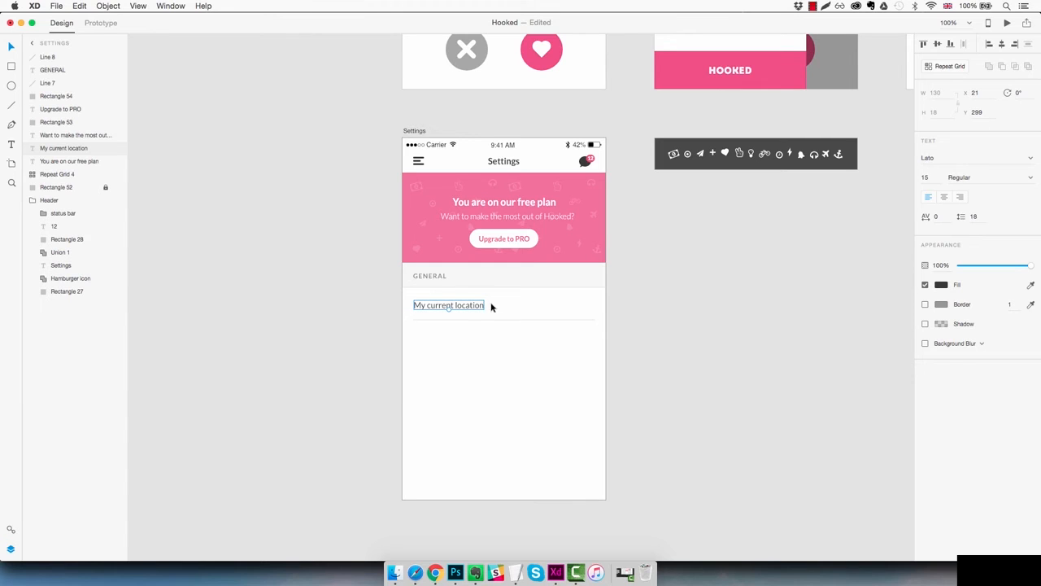
pyautogui.moveTo(484, 306); pyautogui.dragTo(476, 307)
# Duplicate the row label to the divider's right end, right-align the copy's text and change it to "London, UK"
pyautogui.moveTo(506, 310); pyautogui.dragTo(588, 310)
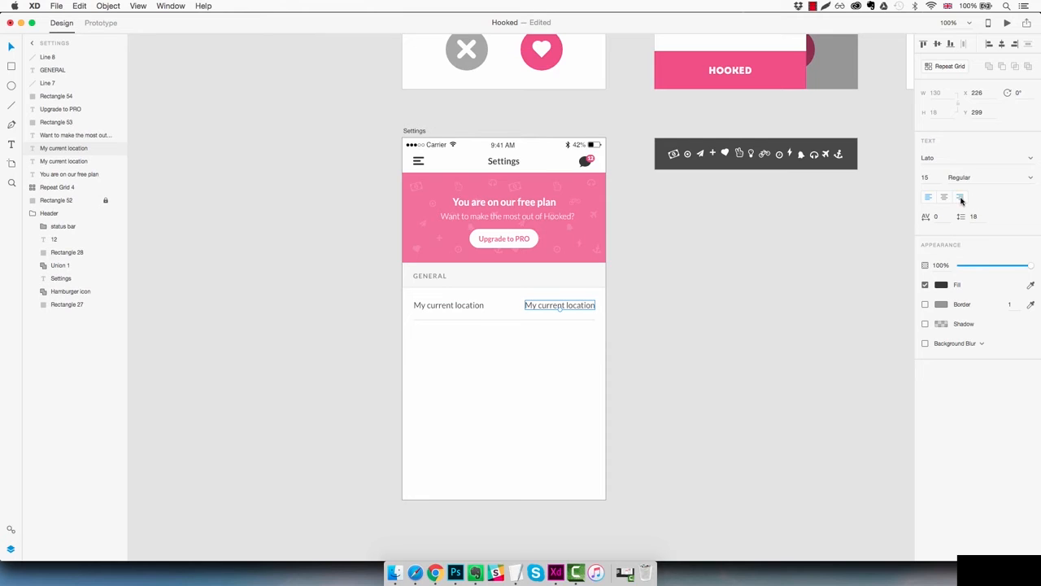
pyautogui.click(960, 199)
pyautogui.doubleClick(591, 310)
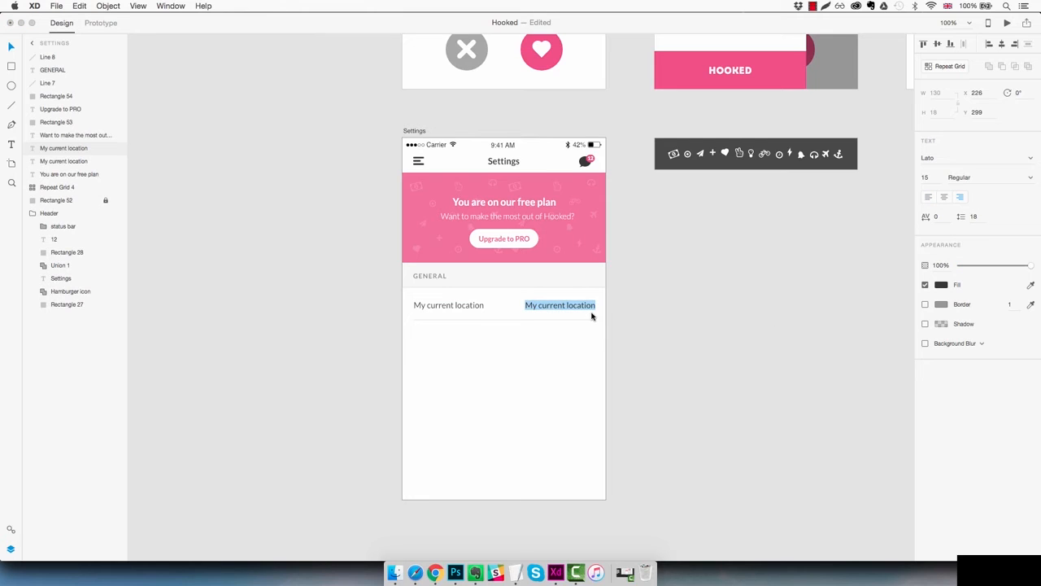
pyautogui.write('London, UK')
pyautogui.press('Escape')
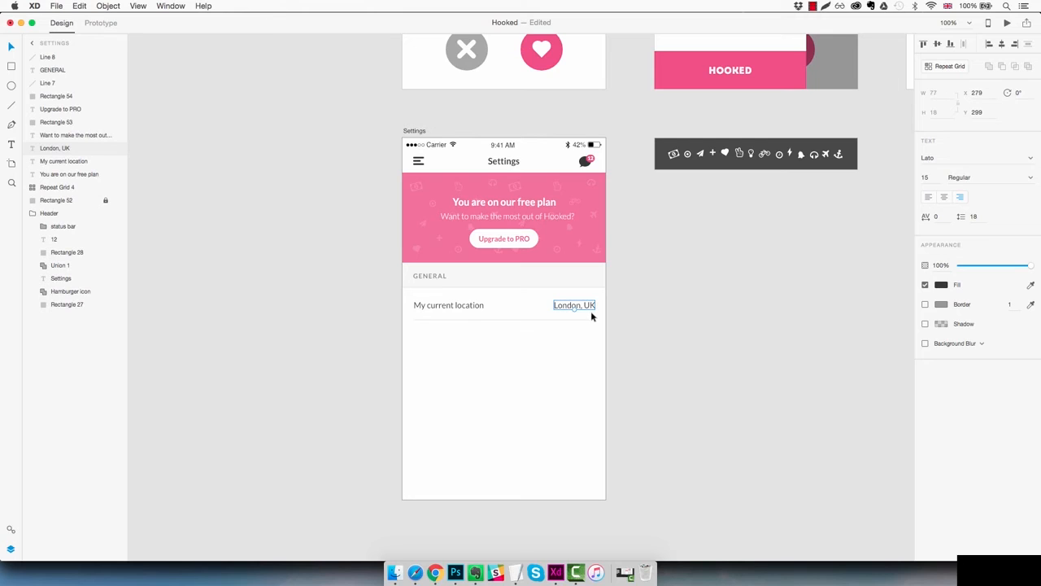
# Set the "London, UK" text to size 14 and fill it with the saved pink #F24E86
pyautogui.click(933, 179)
pyautogui.write('14')
pyautogui.press('Return')
pyautogui.click(944, 285)
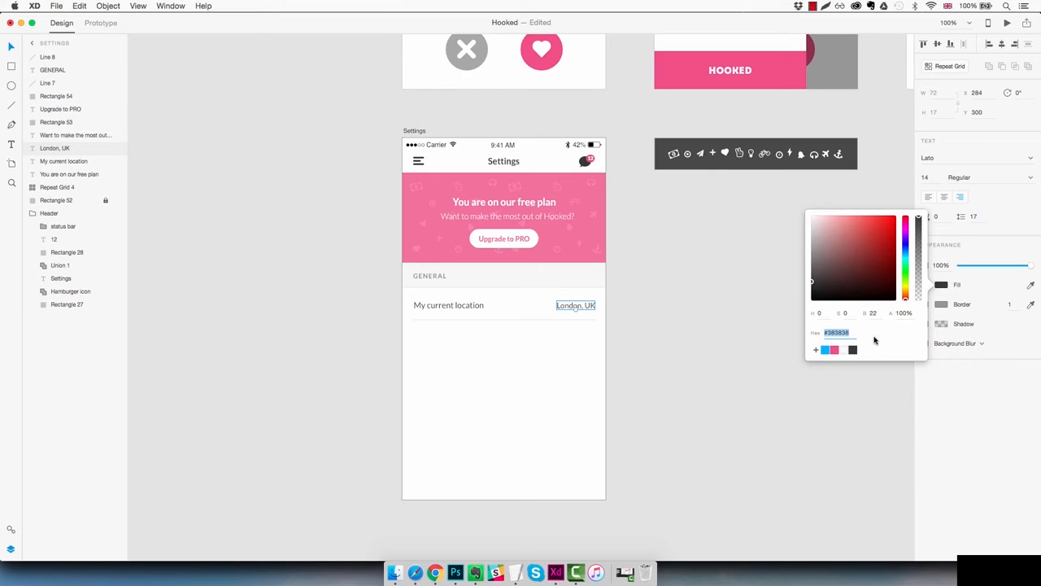
pyautogui.click(834, 350)
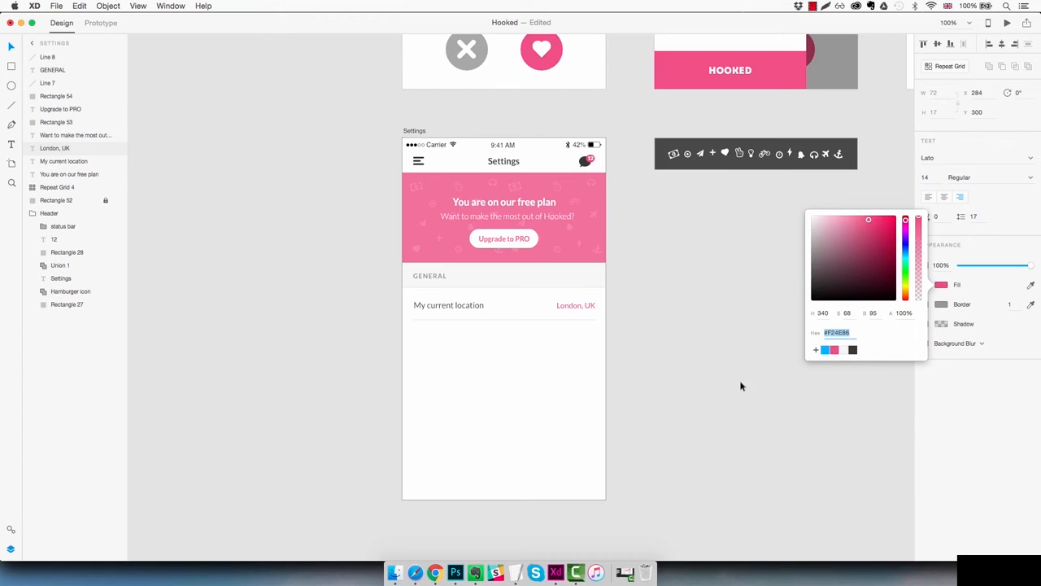
pyautogui.click(667, 367)
pyautogui.click(626, 333)
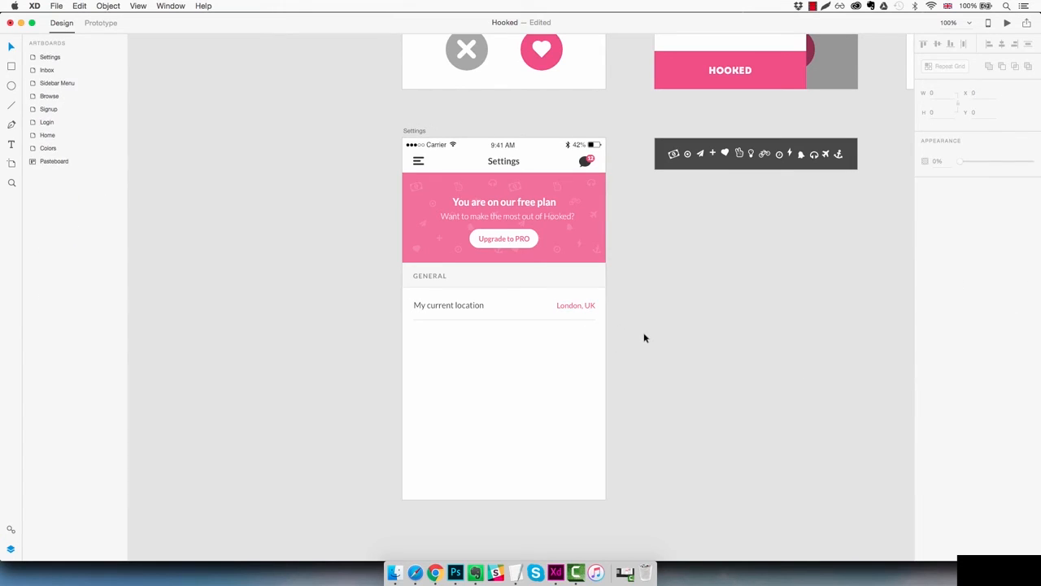
# Move the "My current location" and "London, UK" texts up together by 3
pyautogui.click(578, 305)
pyautogui.keyDown('shift'); pyautogui.click(477, 305); pyautogui.keyUp('shift')
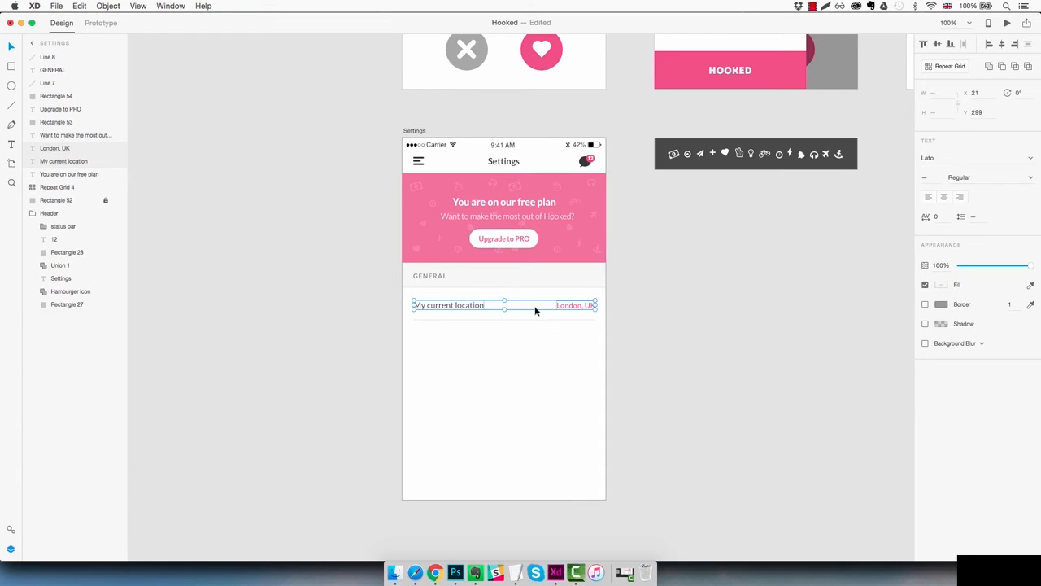
pyautogui.press('Up')
pyautogui.press('Up')
pyautogui.press('Up')
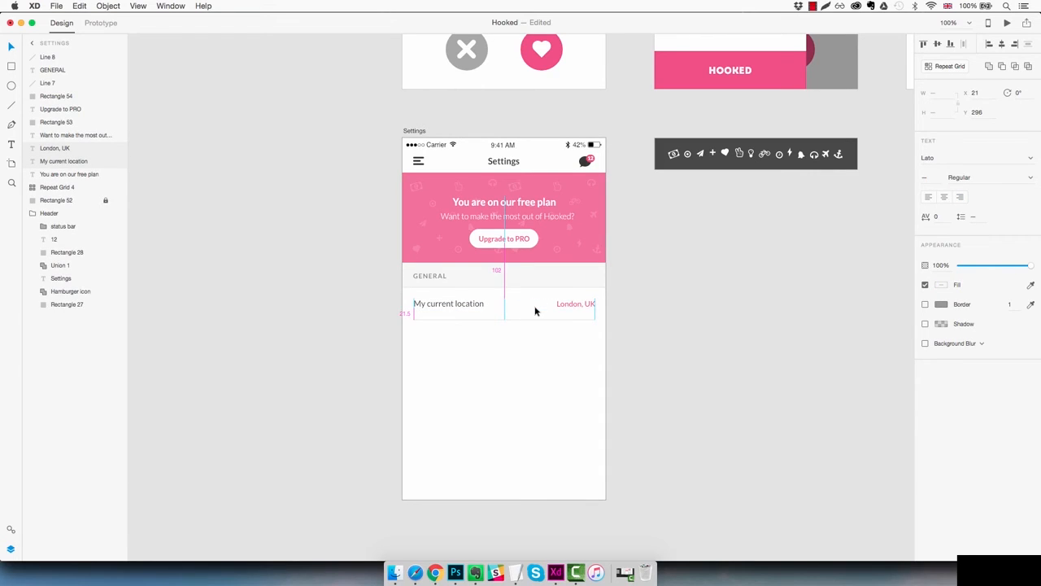
pyautogui.click(641, 316)
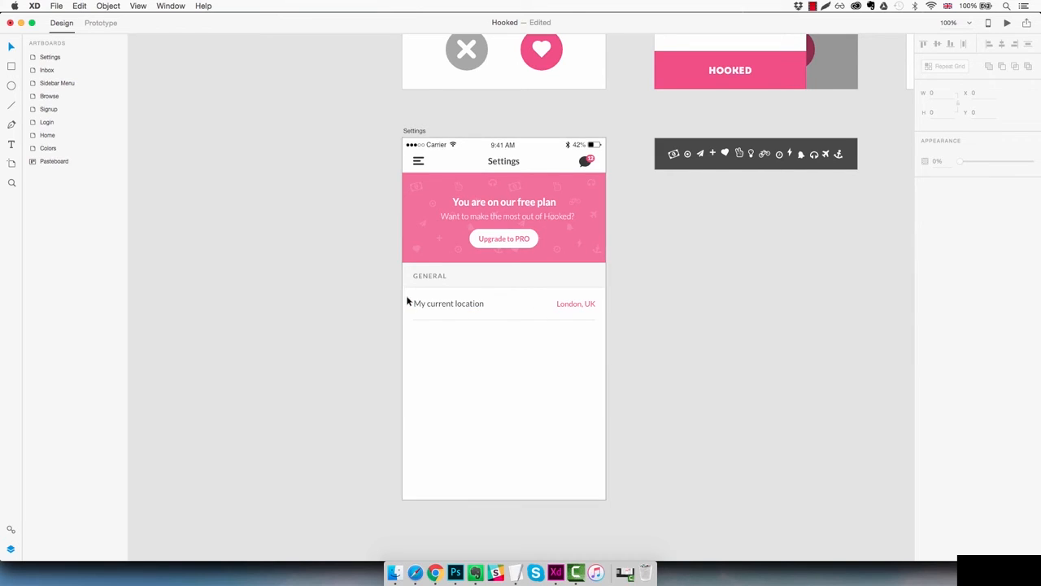
# Group the location row's two texts with the divider line and name the group "Setting item"
pyautogui.moveTo(406, 297); pyautogui.dragTo(593, 324)
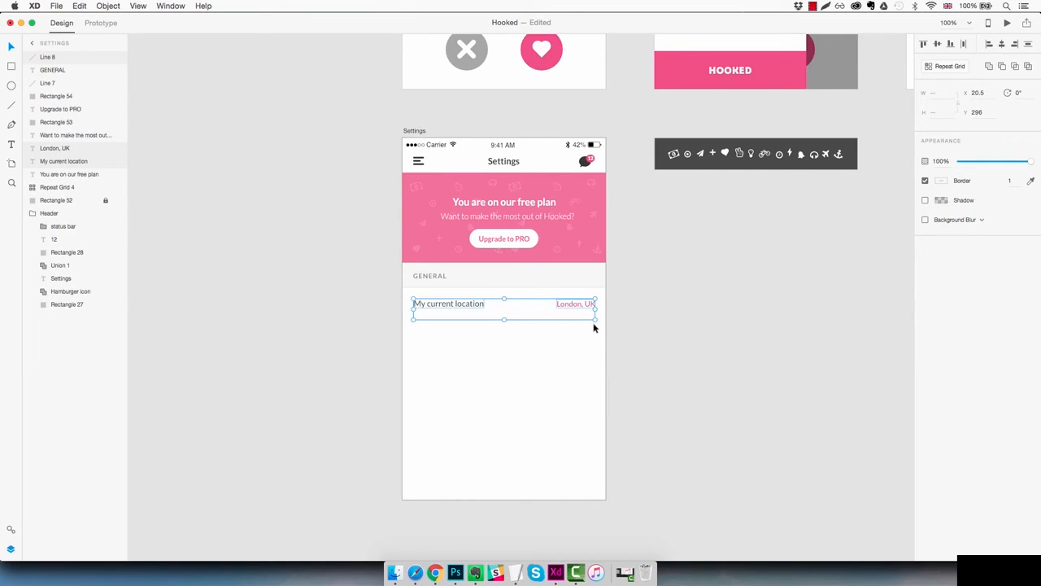
pyautogui.press('super+g')
pyautogui.doubleClick(57, 57)
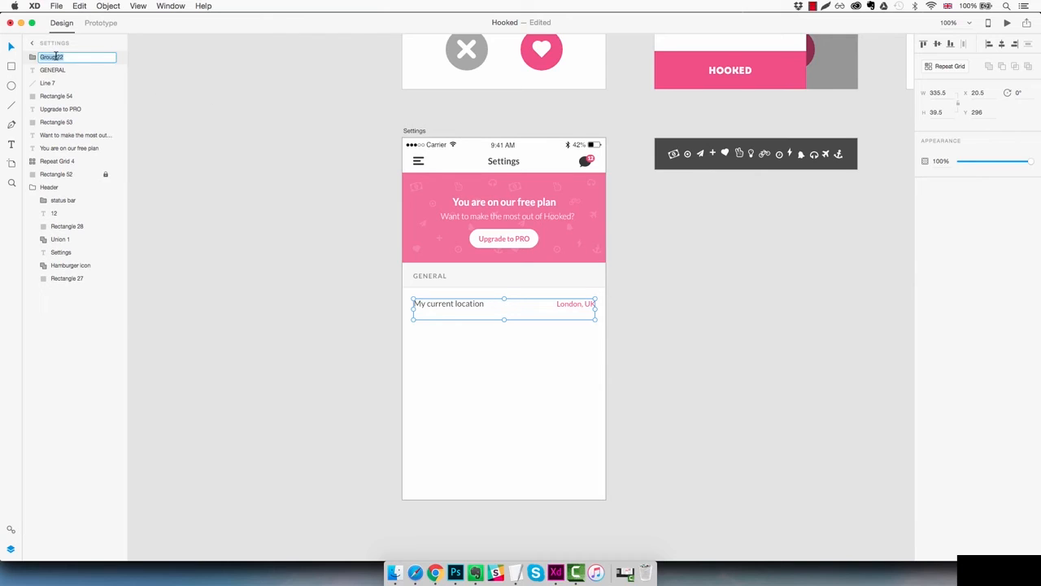
pyautogui.write('Setting item')
pyautogui.press('Return')
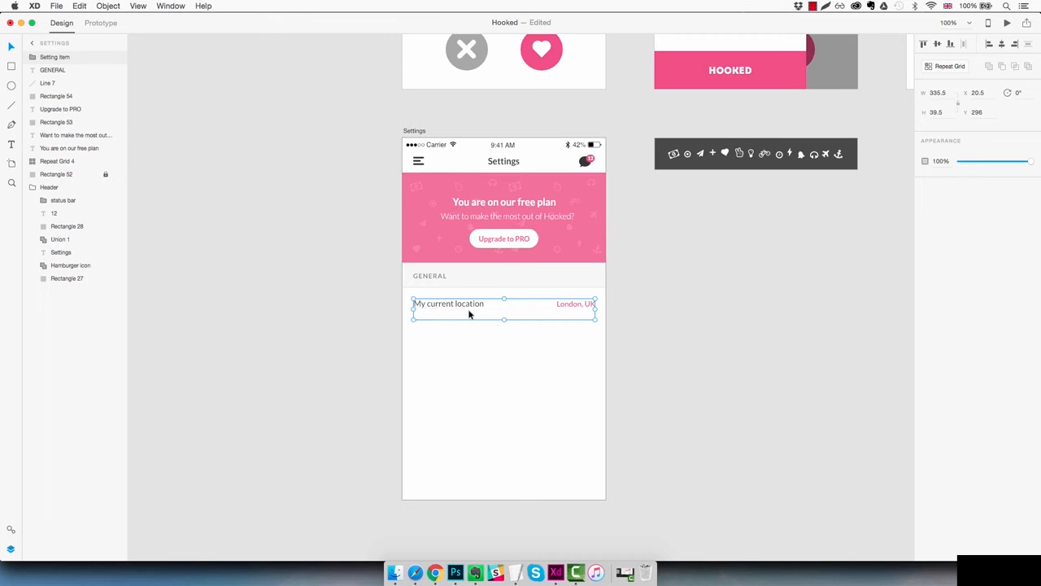
# Duplicate the Setting item group directly below the first row, with a matching 20.5 gap
pyautogui.press('alt')
pyautogui.moveTo(472, 308); pyautogui.dragTo(477, 340)
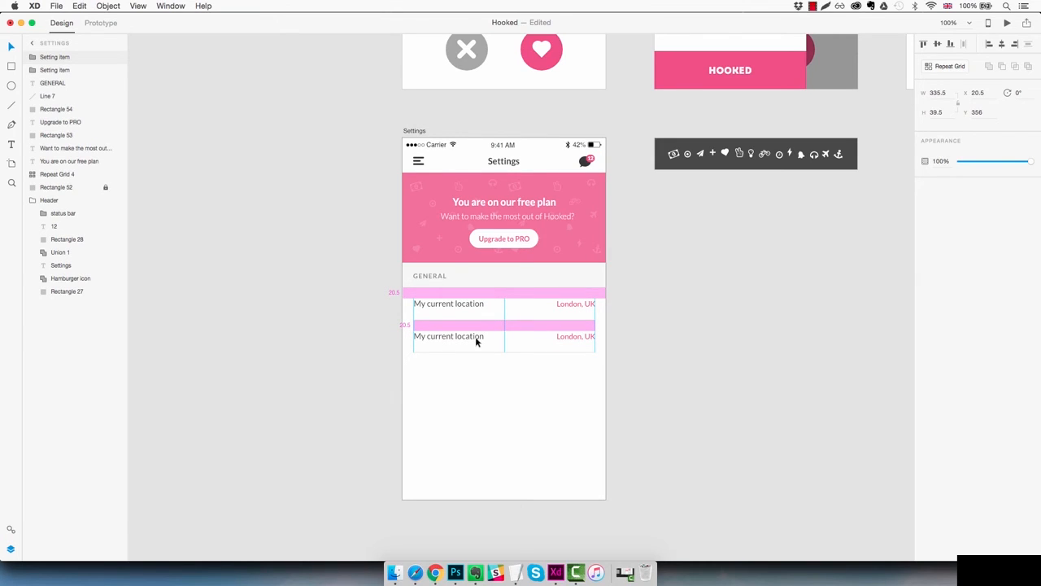
# Duplicate the second location row directly below itself as a third setting row with the same spacing
pyautogui.moveTo(477, 341); pyautogui.dragTo(476, 341)
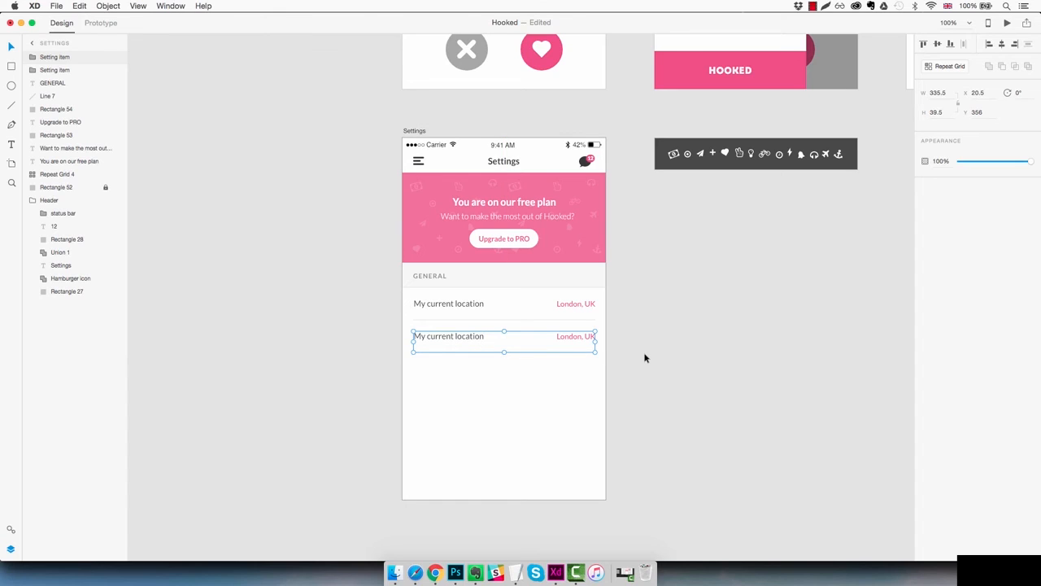
pyautogui.click(645, 358)
pyautogui.click(477, 339)
pyautogui.moveTo(475, 340); pyautogui.dragTo(479, 370)
pyautogui.click(653, 380)
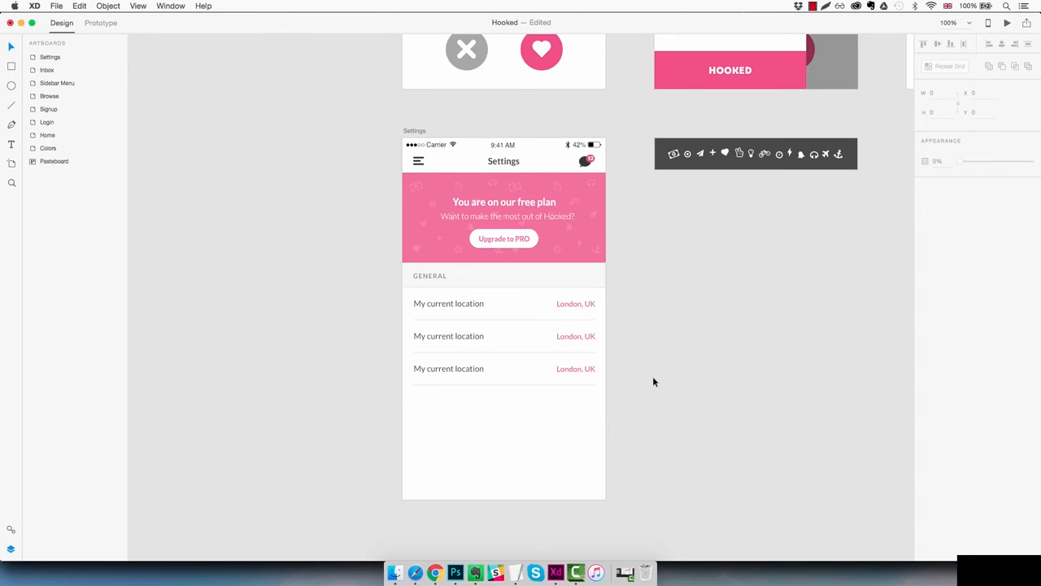
# Change the second setting row's label to "Search radius" and its value to "50km"
pyautogui.doubleClick(476, 339)
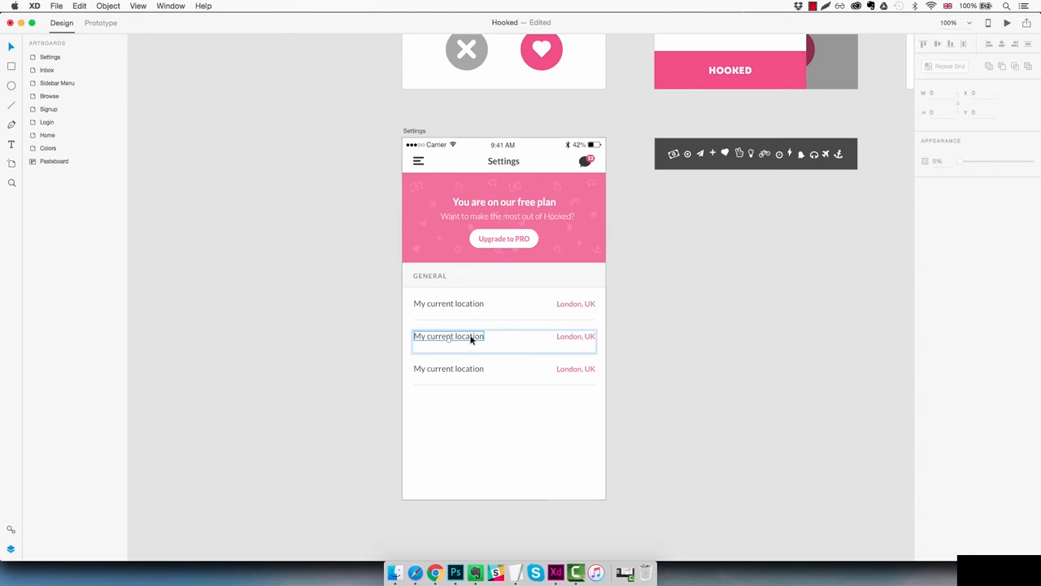
pyautogui.doubleClick(472, 340)
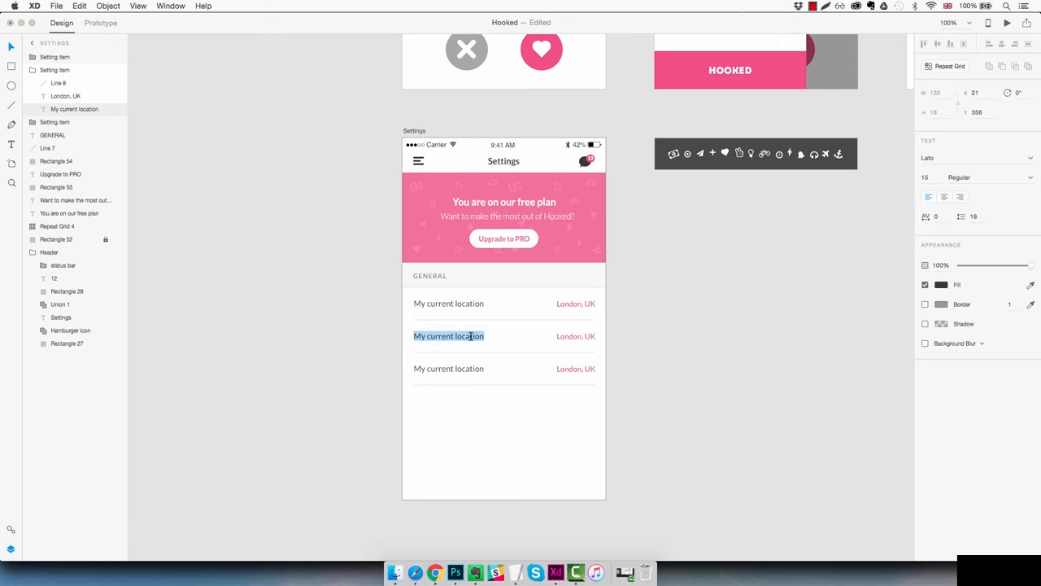
pyautogui.write('Search radius')
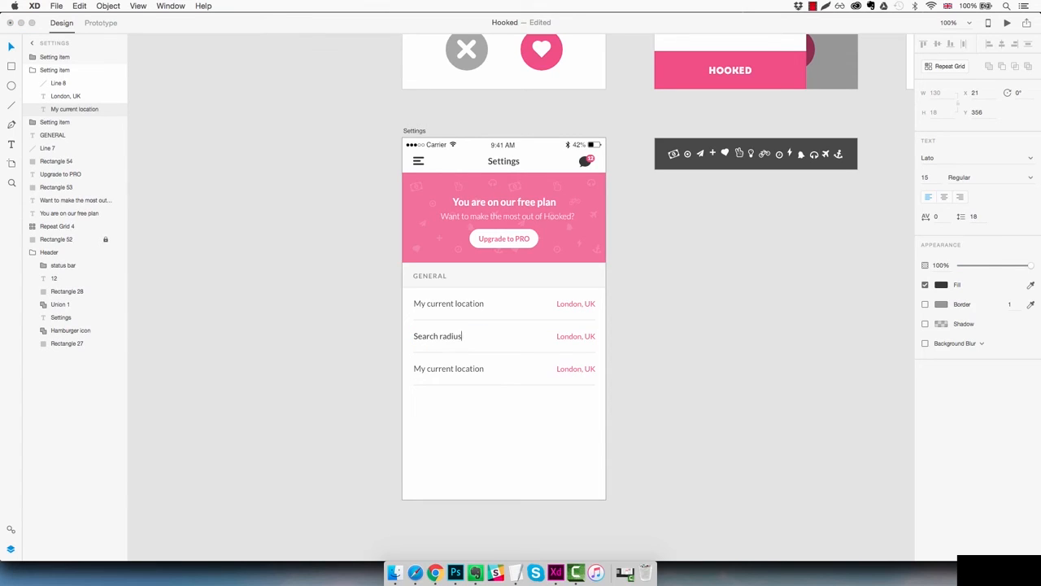
pyautogui.press('Escape')
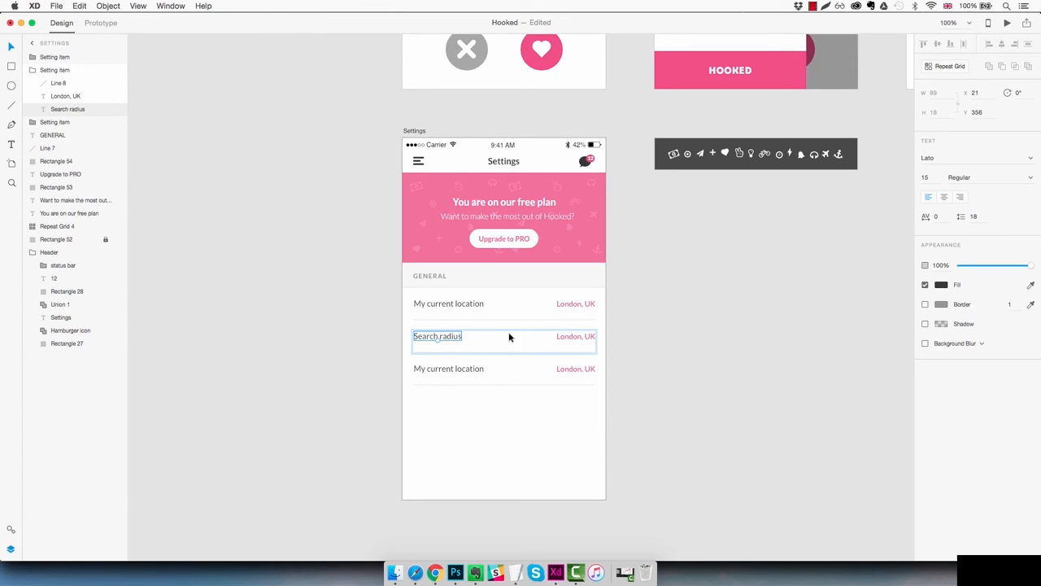
pyautogui.click(573, 338)
pyautogui.doubleClick(586, 344)
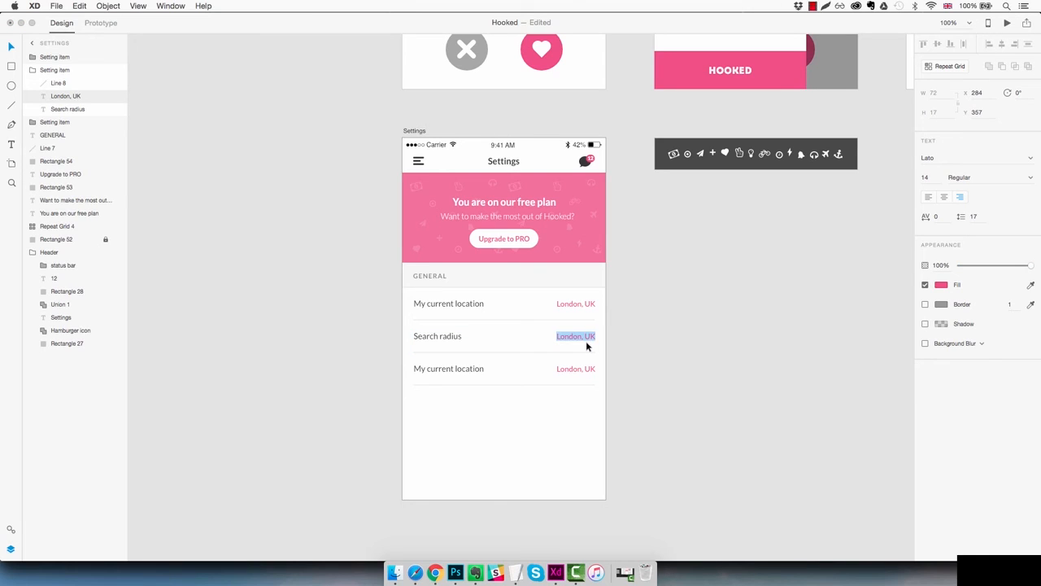
pyautogui.write('50km')
pyautogui.press('Escape')
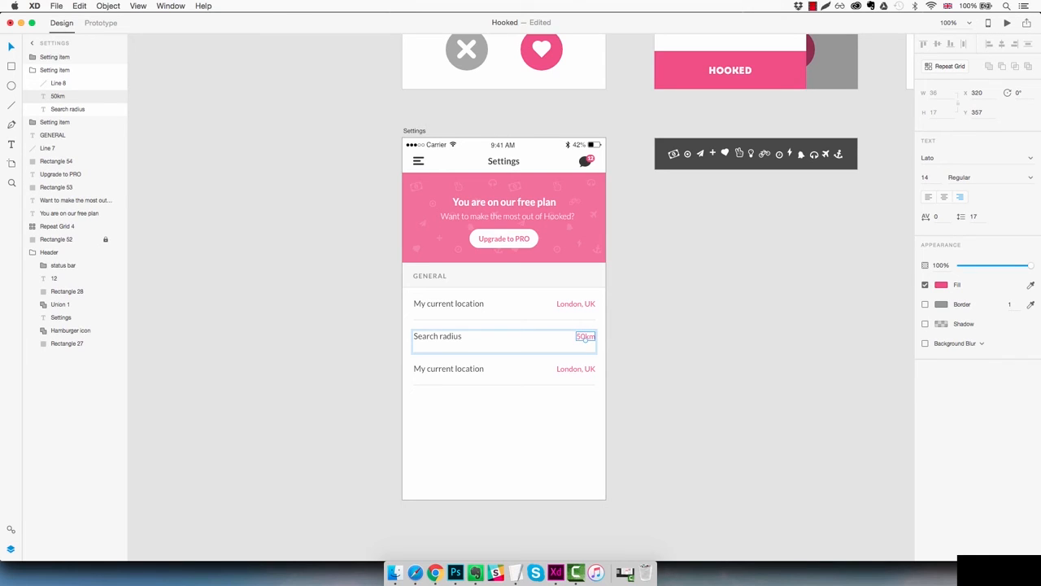
# Change the third setting row's label to "Gender preference" and its value to "Female"
pyautogui.click(465, 367)
pyautogui.doubleClick(513, 373)
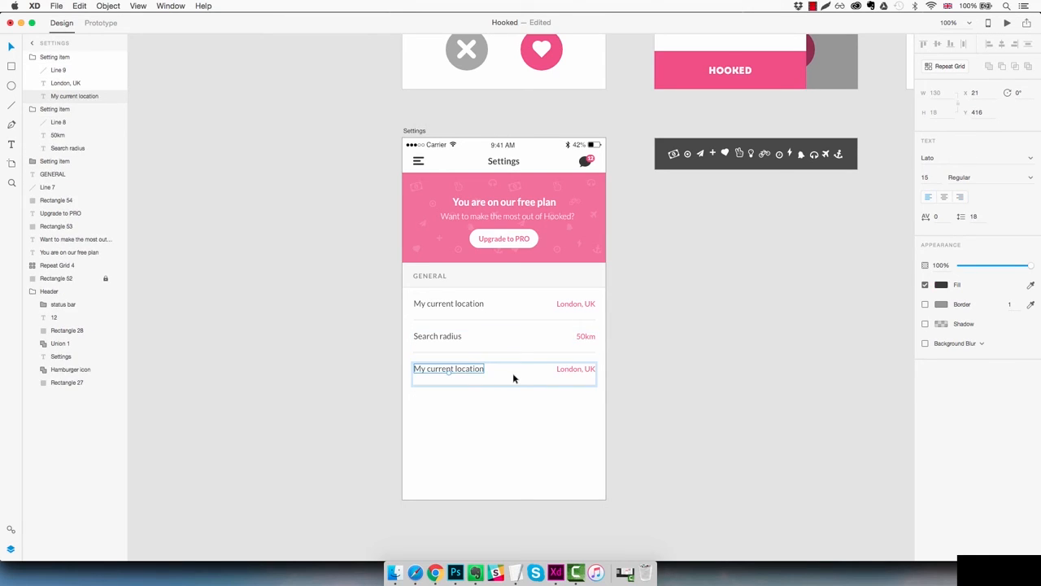
pyautogui.doubleClick(513, 372)
pyautogui.write('Gender')
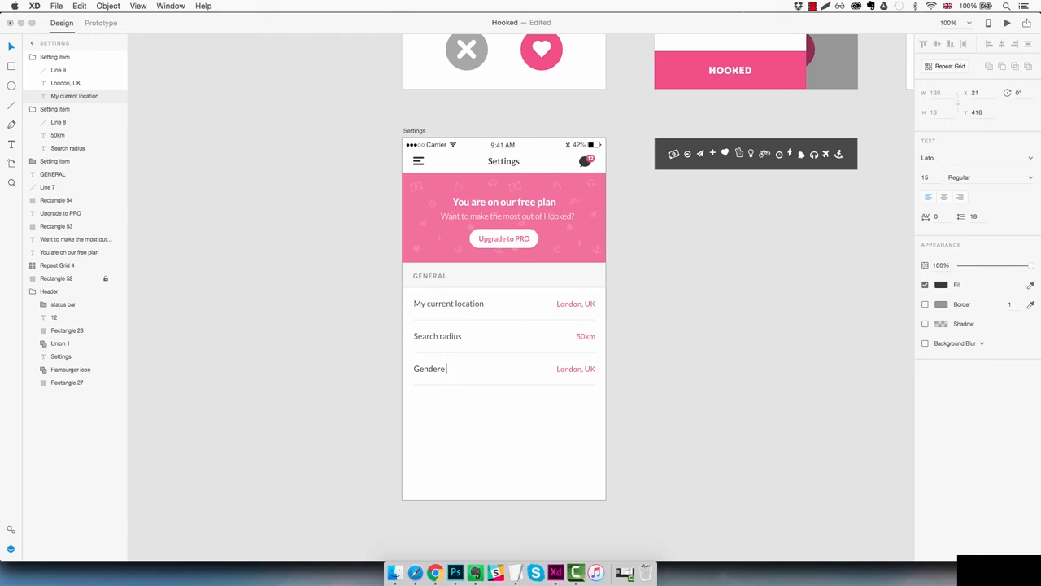
pyautogui.write(' preference')
pyautogui.press('Escape')
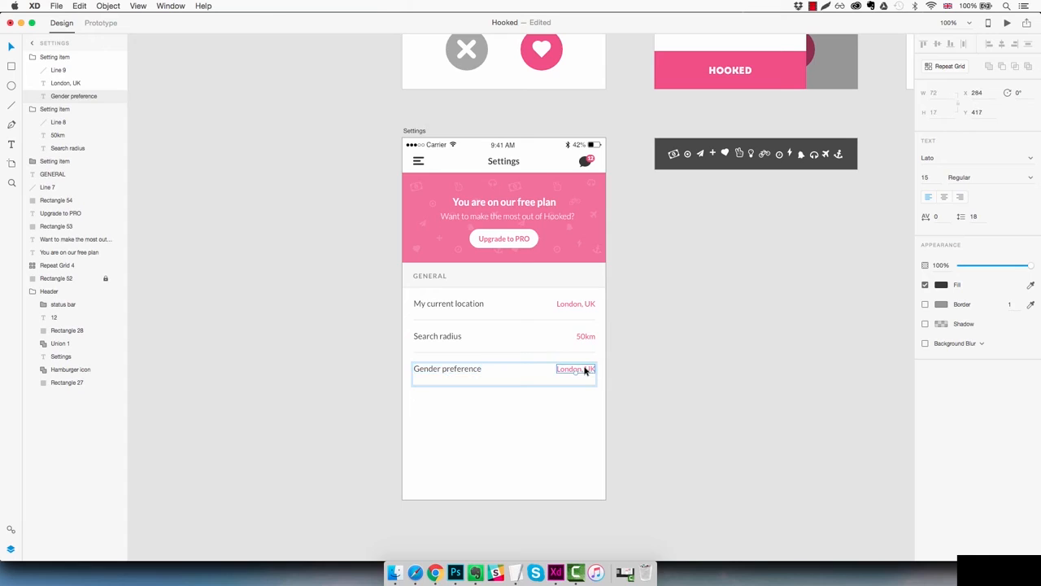
pyautogui.click(585, 370)
pyautogui.press('Return')
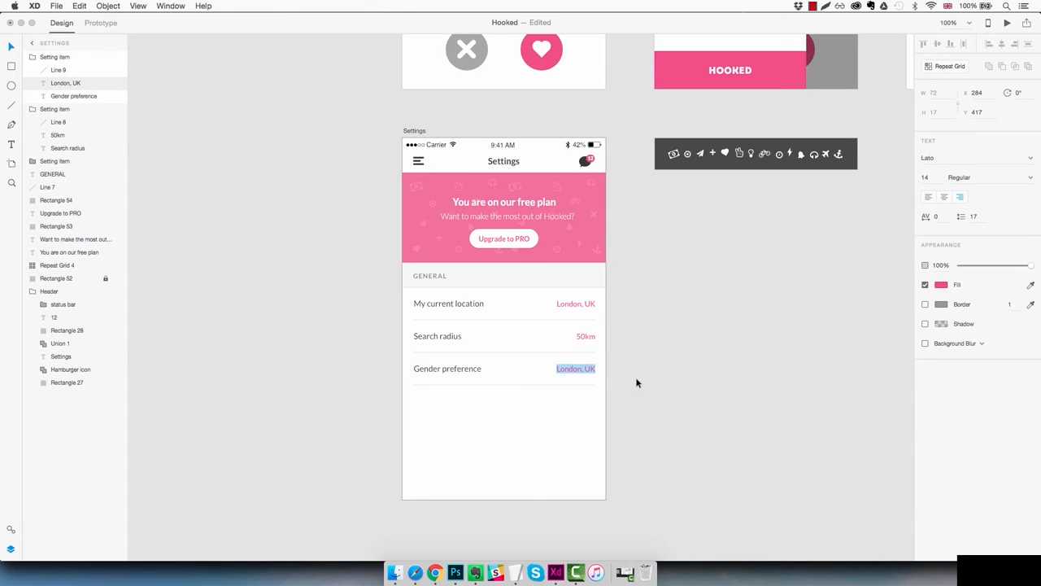
pyautogui.write('Female')
pyautogui.press('Escape')
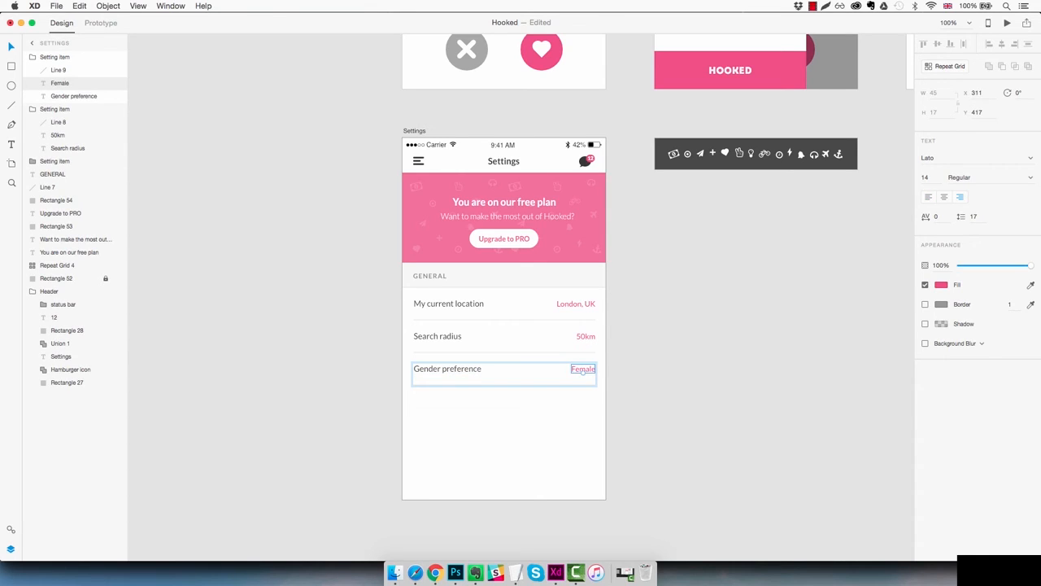
pyautogui.click(689, 379)
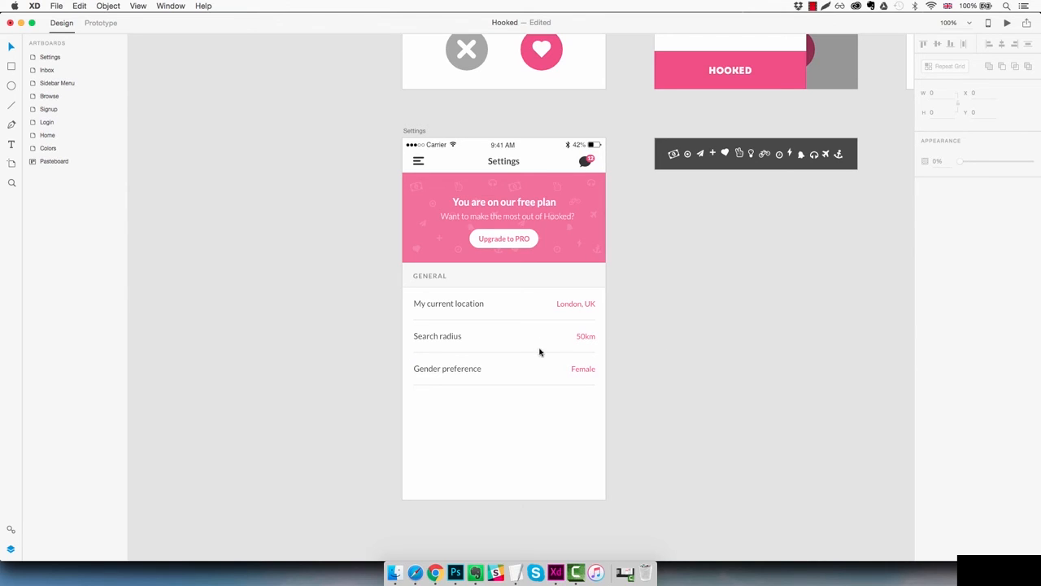
# Collapse the expanded Setting item group and move the Header group to the top of the Settings artboard's layer order
pyautogui.click(456, 335)
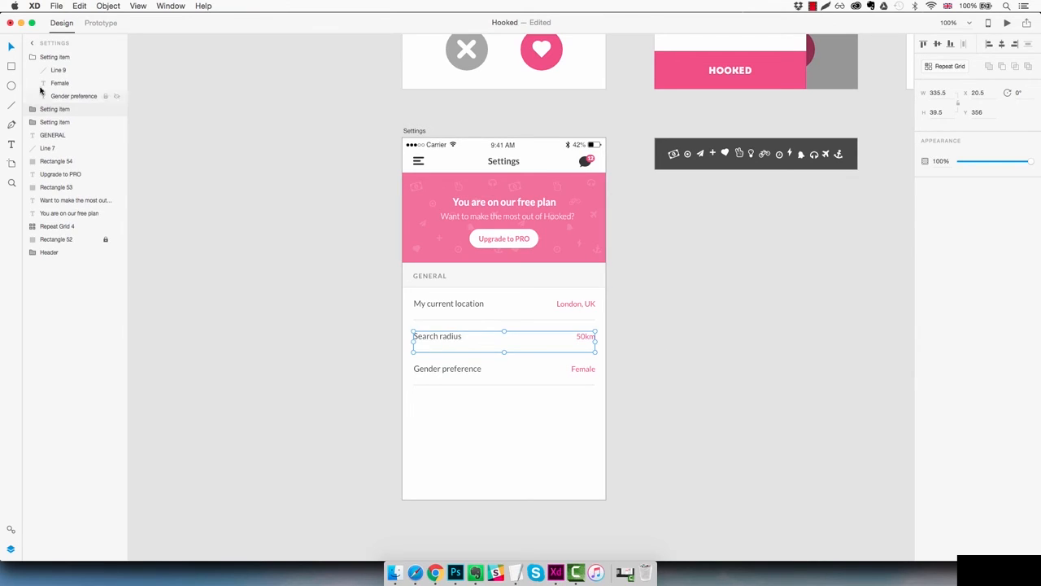
pyautogui.click(32, 57)
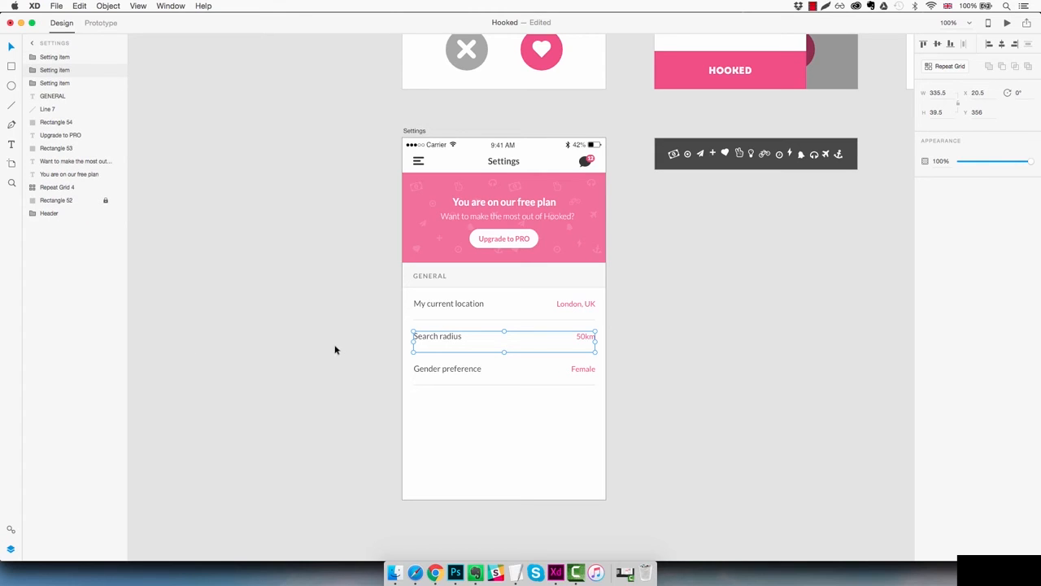
pyautogui.moveTo(65, 213); pyautogui.dragTo(69, 56)
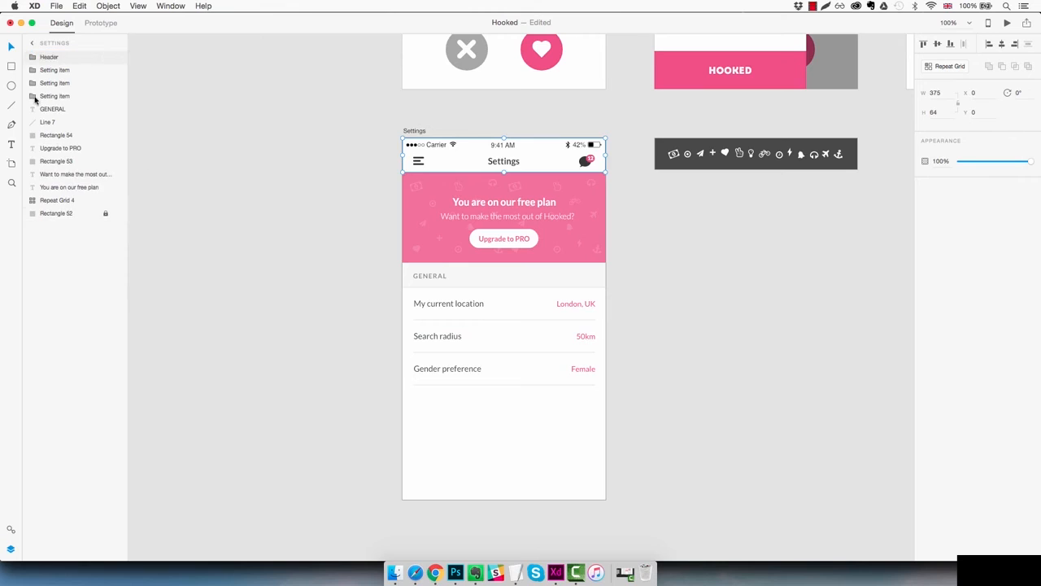
# Group the "Upgrade to PRO" text with its white rounded rectangle and name the group "Button"
pyautogui.click(515, 236)
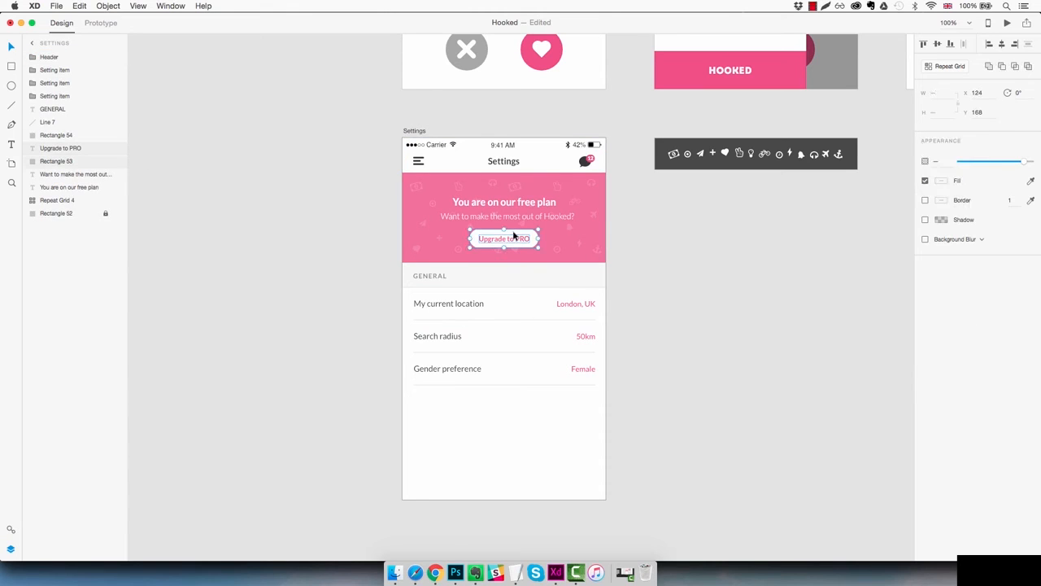
pyautogui.press('super+g')
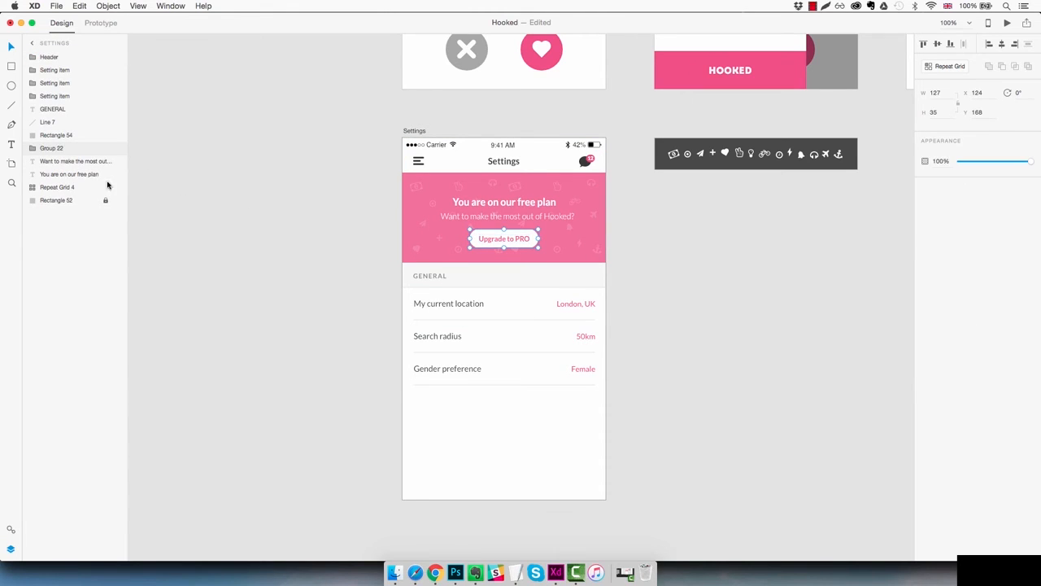
pyautogui.doubleClick(50, 148)
pyautogui.write('Button')
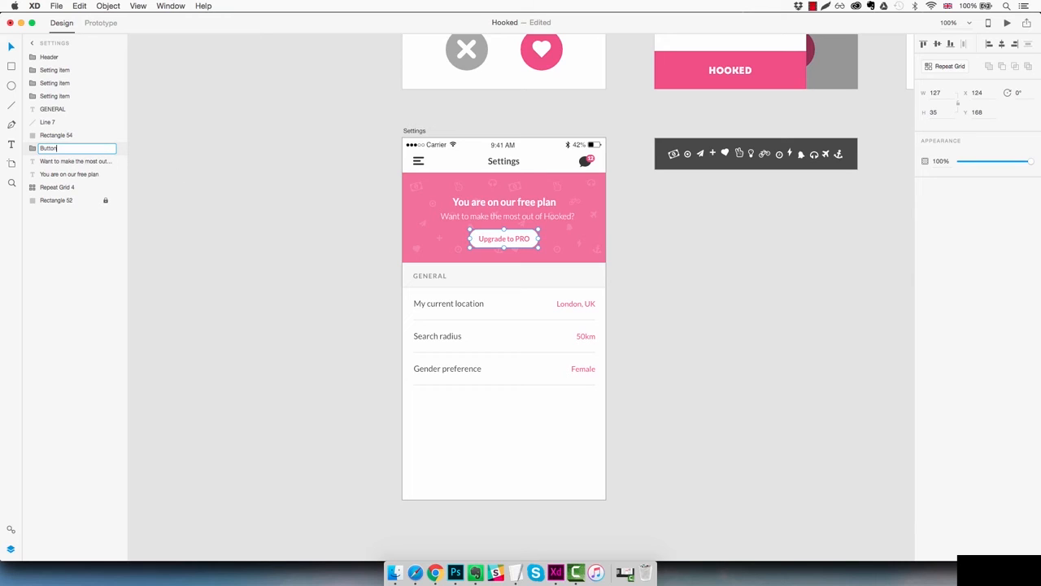
pyautogui.press('Return')
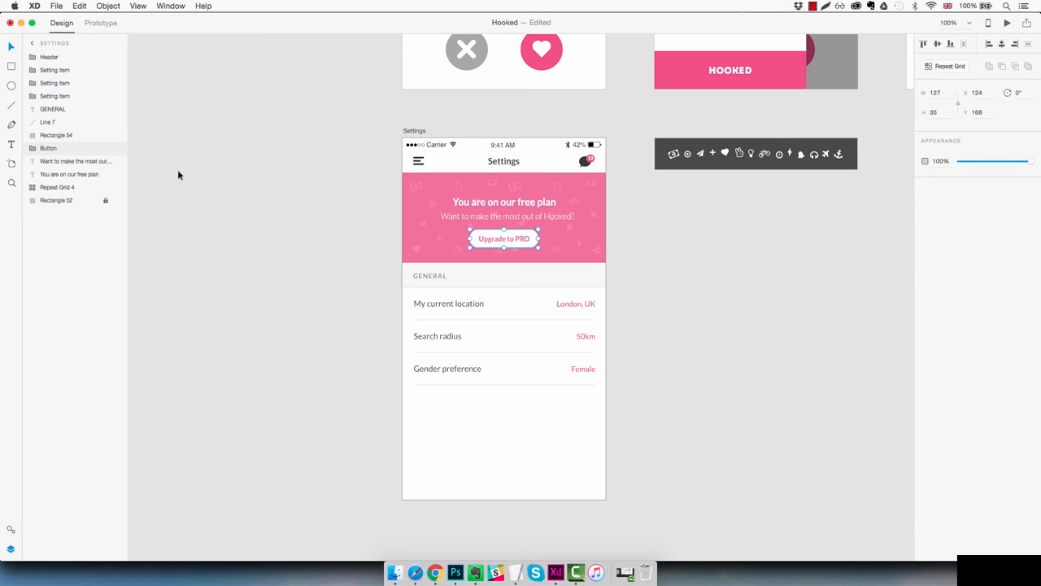
# Group the Button, the banner's two texts and the icon repeat grid, and name the group "Top area"
pyautogui.click(83, 189)
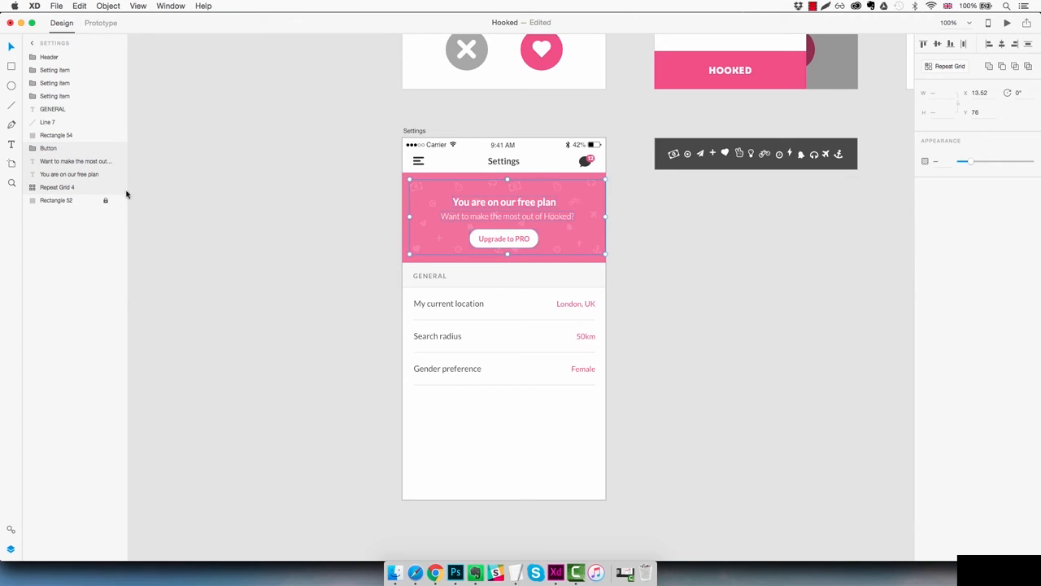
pyautogui.keyDown('shift'); pyautogui.click(68, 200); pyautogui.keyUp('shift')
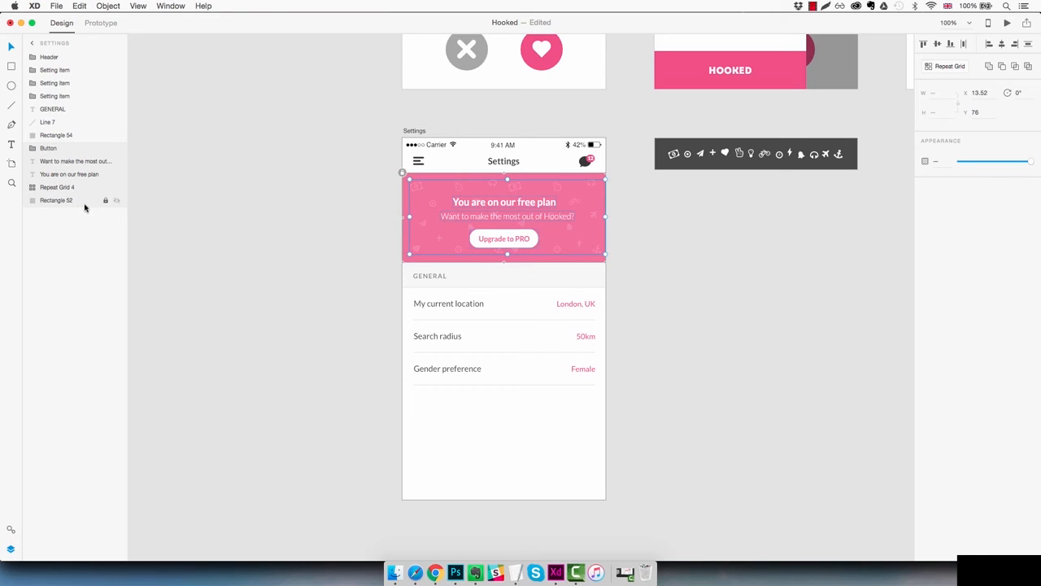
pyautogui.press('super+g')
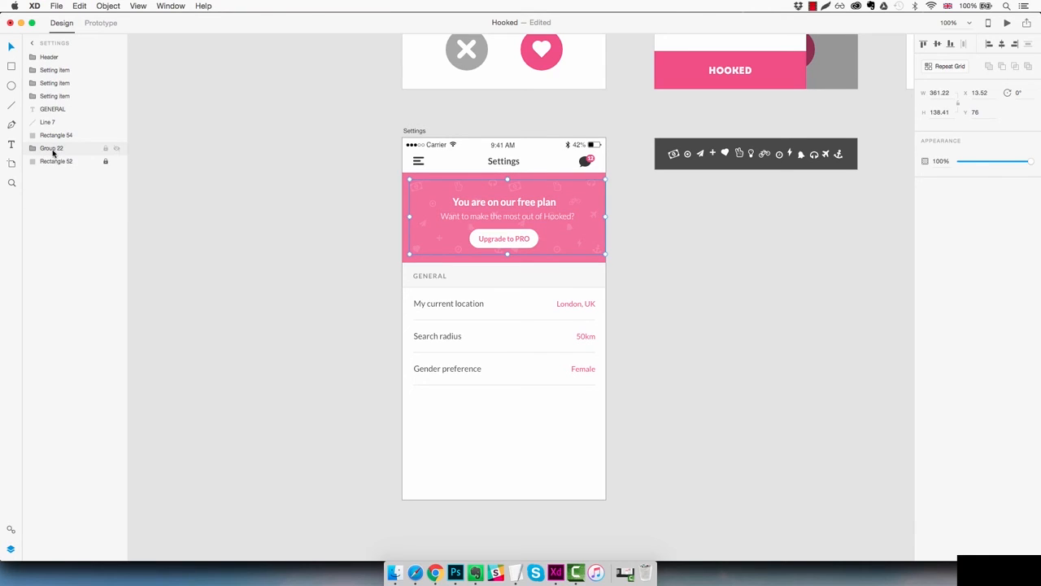
pyautogui.doubleClick(53, 149)
pyautogui.write('Top area')
pyautogui.press('Return')
# Move the Top area group and the locked banner rectangle directly beneath the Header group in the layer order
pyautogui.click(105, 162)
pyautogui.click(68, 162)
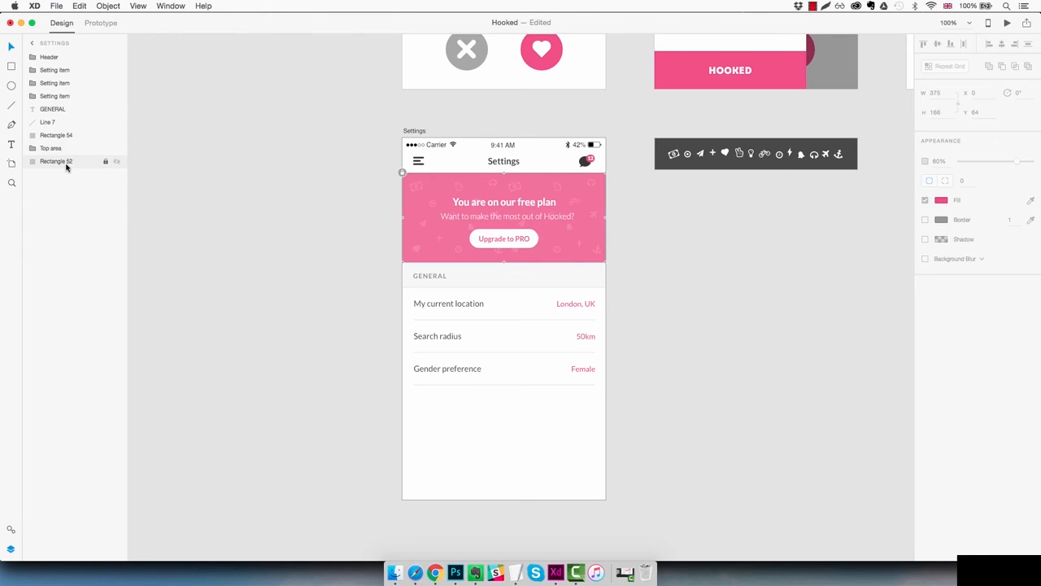
pyautogui.click(53, 150)
pyautogui.moveTo(53, 150); pyautogui.dragTo(67, 71)
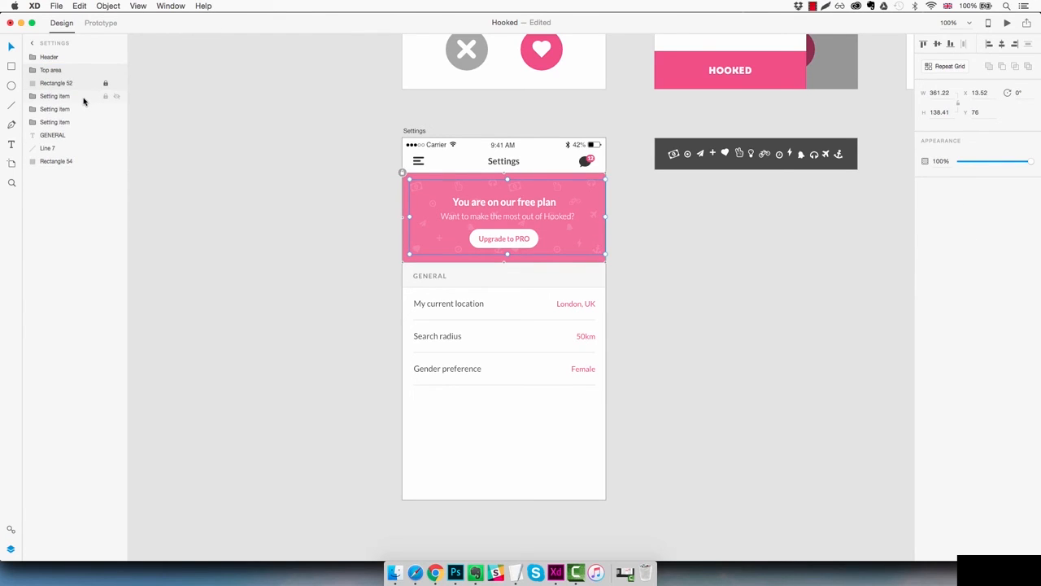
# Group the GENERAL text, its line and background as "Settings title", and move the group above the Setting item groups in the layer order
pyautogui.click(68, 137)
pyautogui.click(65, 161)
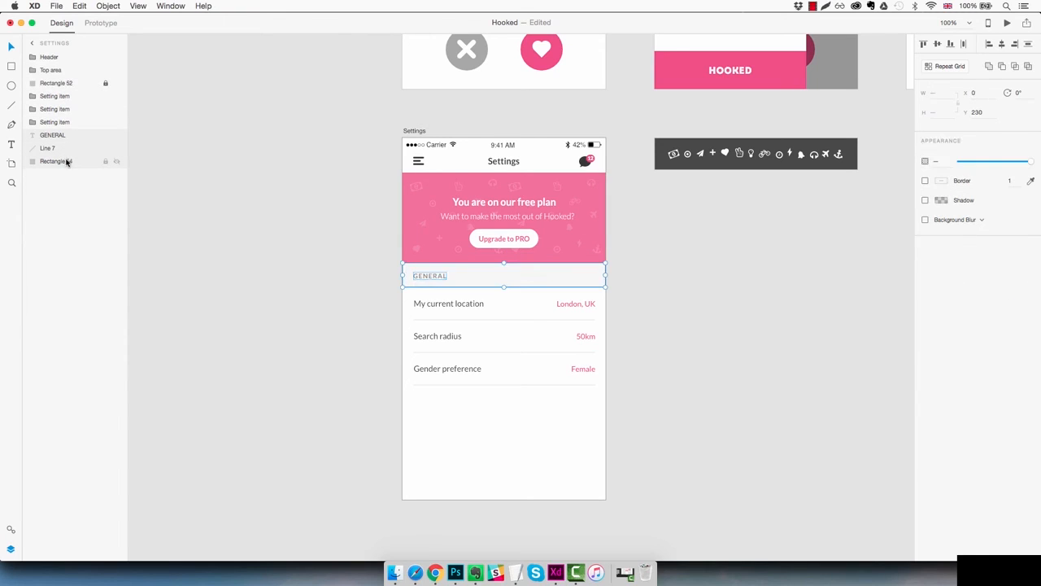
pyautogui.press('super+g')
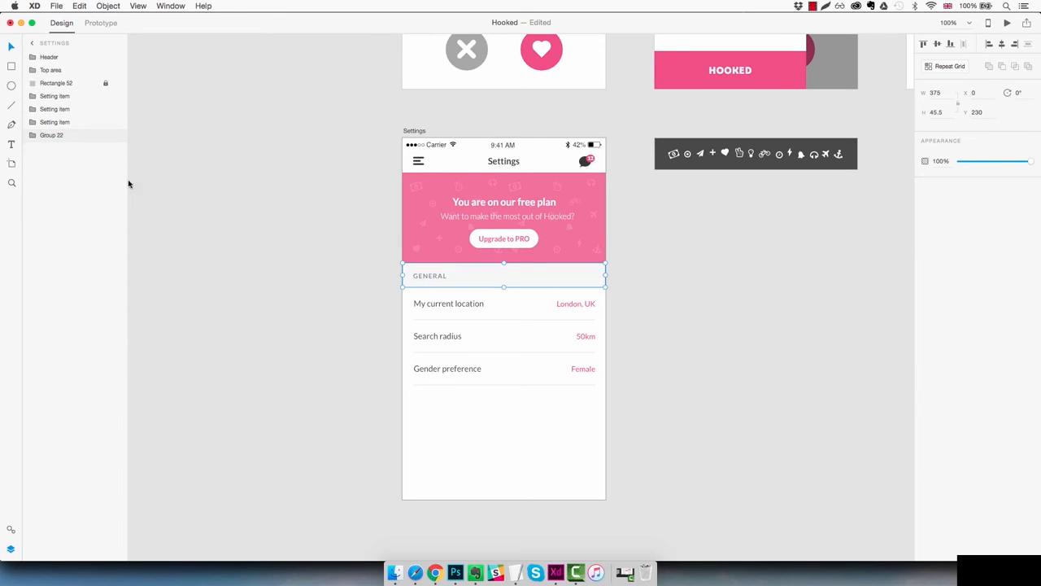
pyautogui.doubleClick(51, 136)
pyautogui.write('Settings')
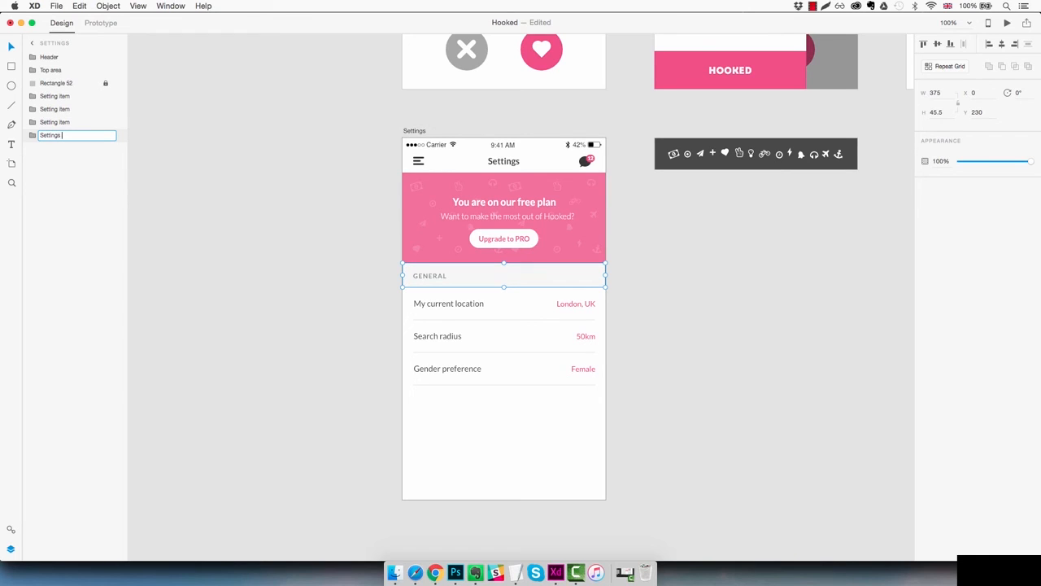
pyautogui.write(' title')
pyautogui.press('Return')
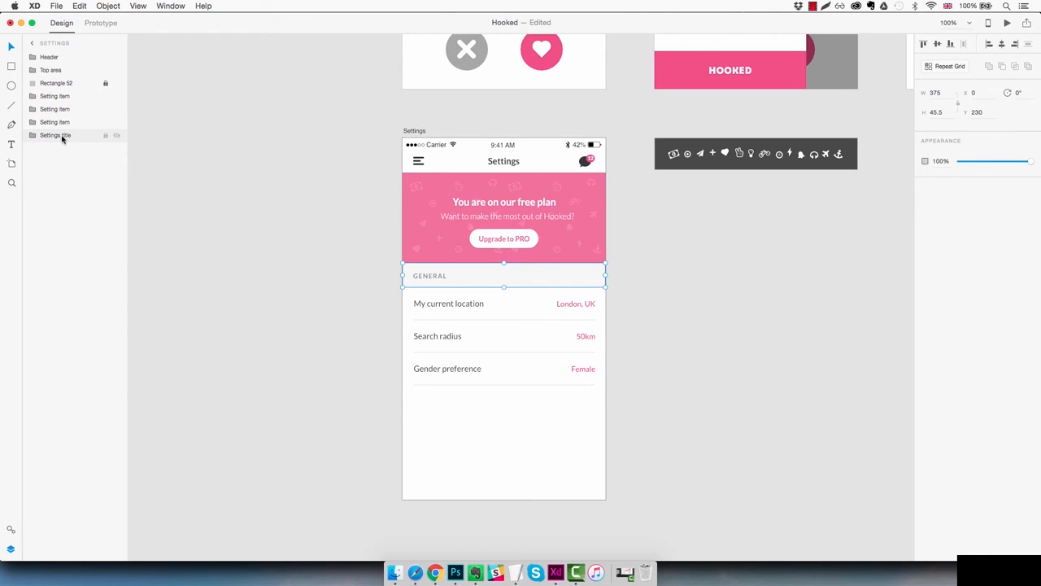
pyautogui.moveTo(65, 135); pyautogui.dragTo(64, 96)
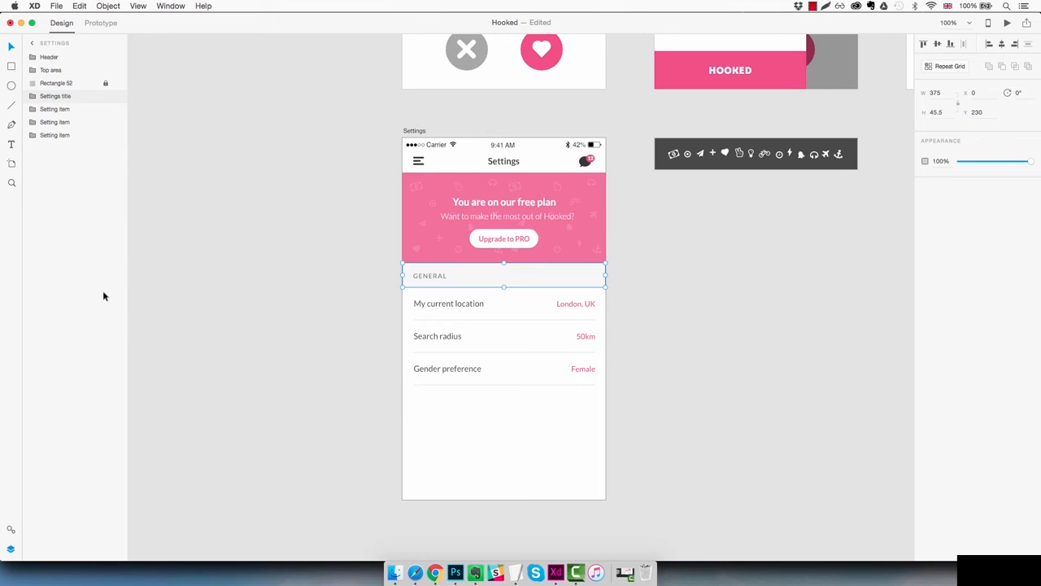
# Duplicate the GENERAL title band together with the "My current location" row and place the copies directly beneath the "Gender preference" row
pyautogui.click(699, 322)
pyautogui.hscroll(1, 659, 325)
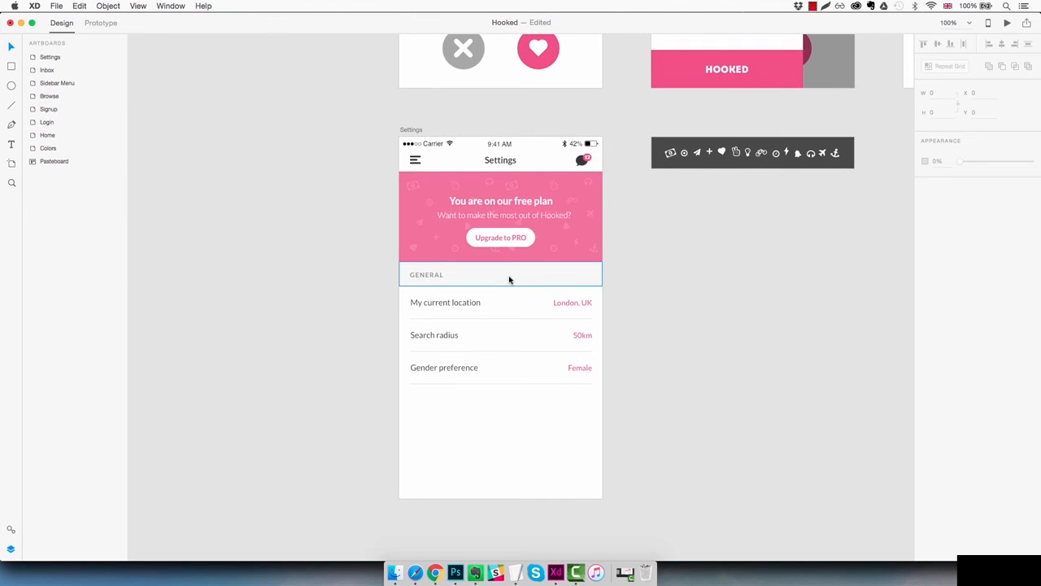
pyautogui.click(481, 276)
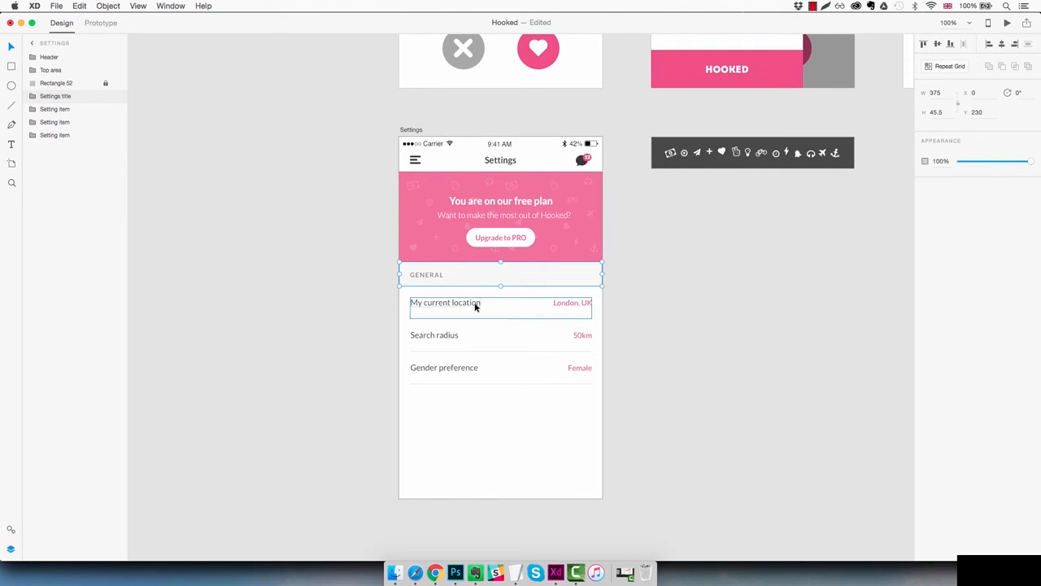
pyautogui.keyDown('shift'); pyautogui.click(476, 305); pyautogui.keyUp('shift')
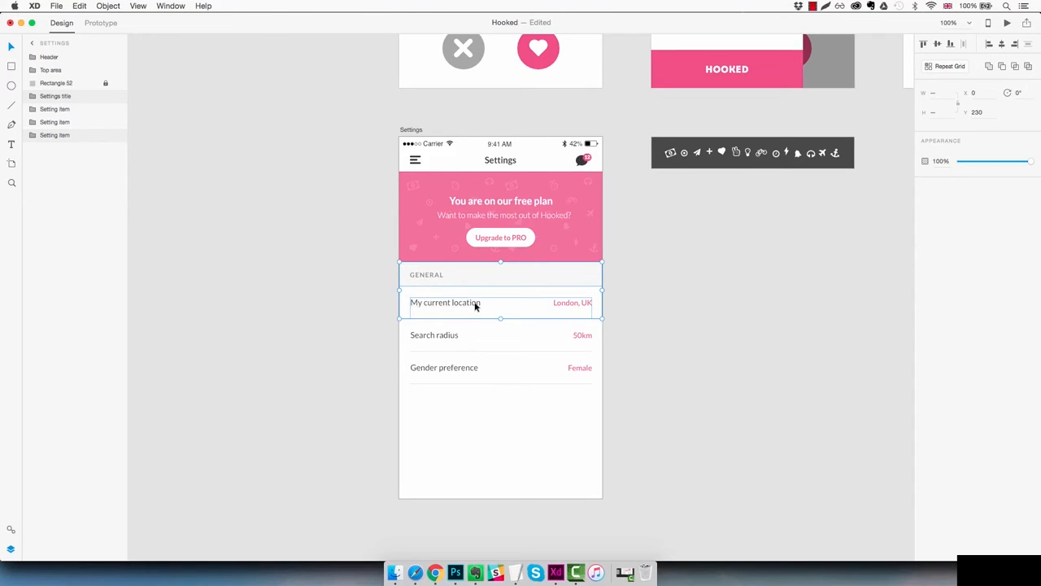
pyautogui.moveTo(476, 305)
pyautogui.mouseDown()
pyautogui.moveTo(467, 429)
pyautogui.moveTo(477, 297)
pyautogui.mouseUp()
# Delete the divider line under the "Gender preference" row, where the second title band begins
pyautogui.press('z')
pyautogui.click(485, 396)
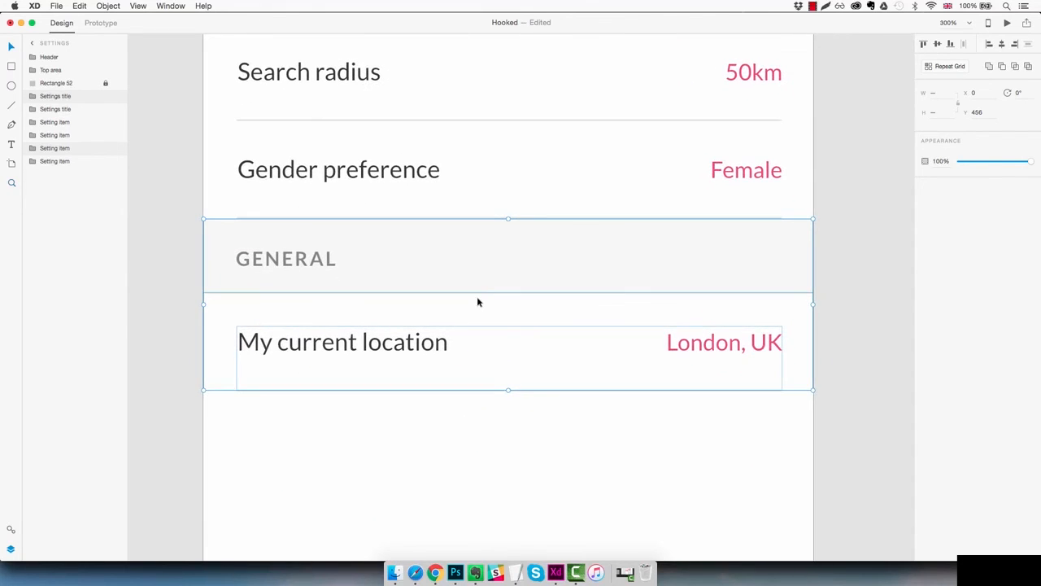
pyautogui.click(470, 219)
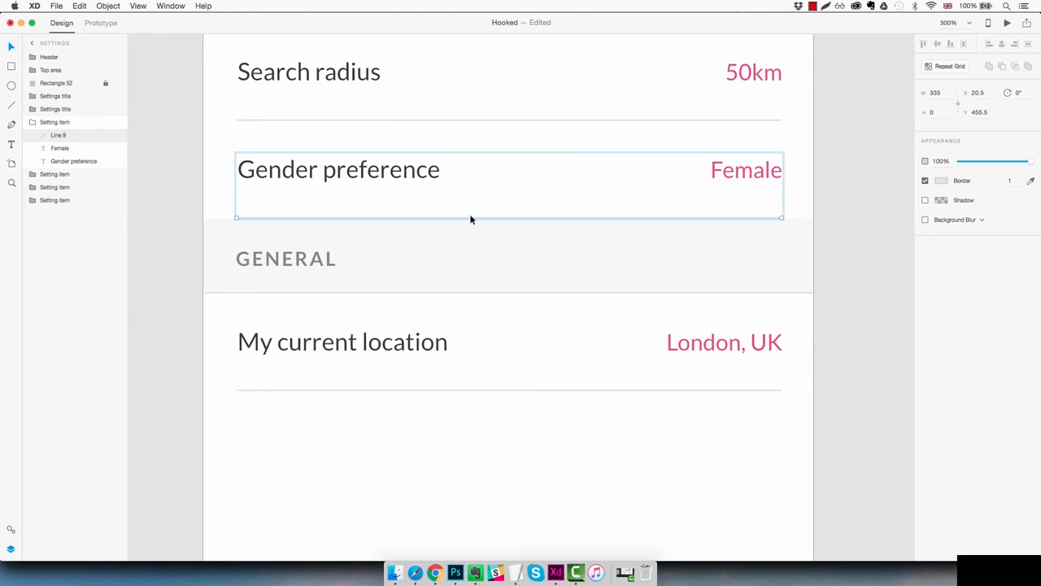
pyautogui.press('Escape')
# Duplicate the second title band's bottom border line and move the copy up 46 px onto the band's top edge
pyautogui.click(465, 251)
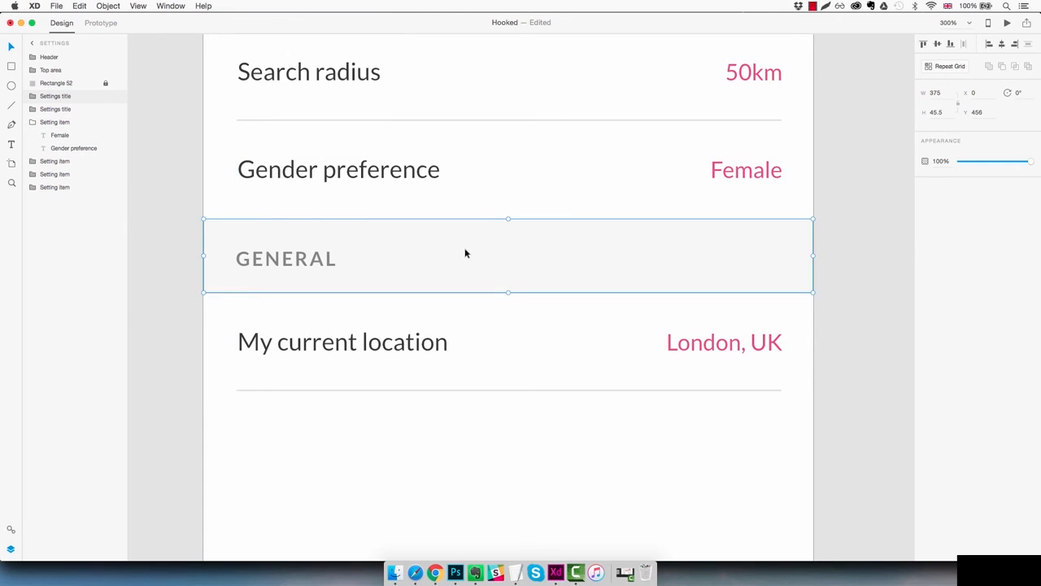
pyautogui.doubleClick(461, 291)
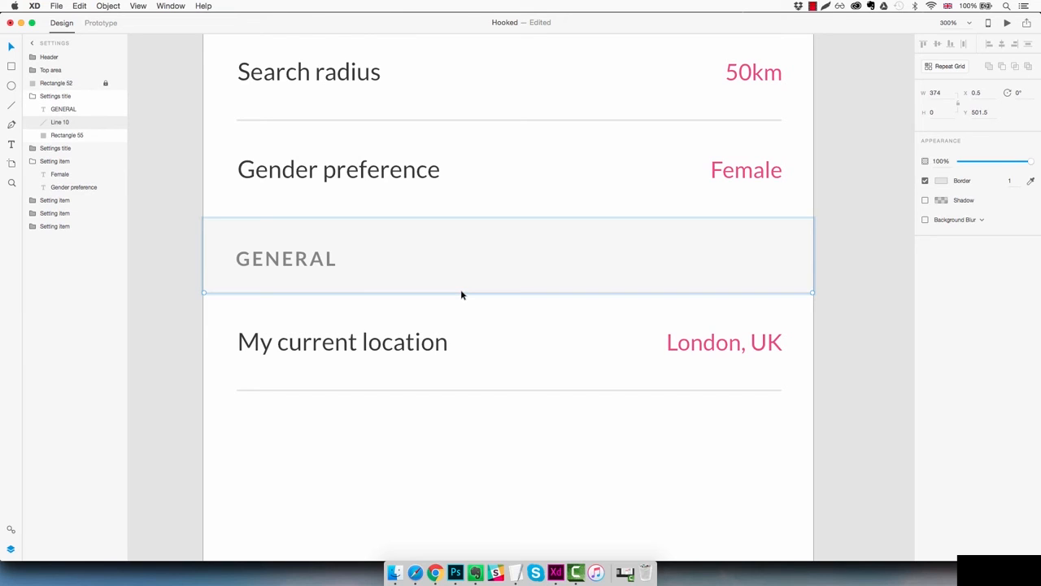
pyautogui.press('super+d')
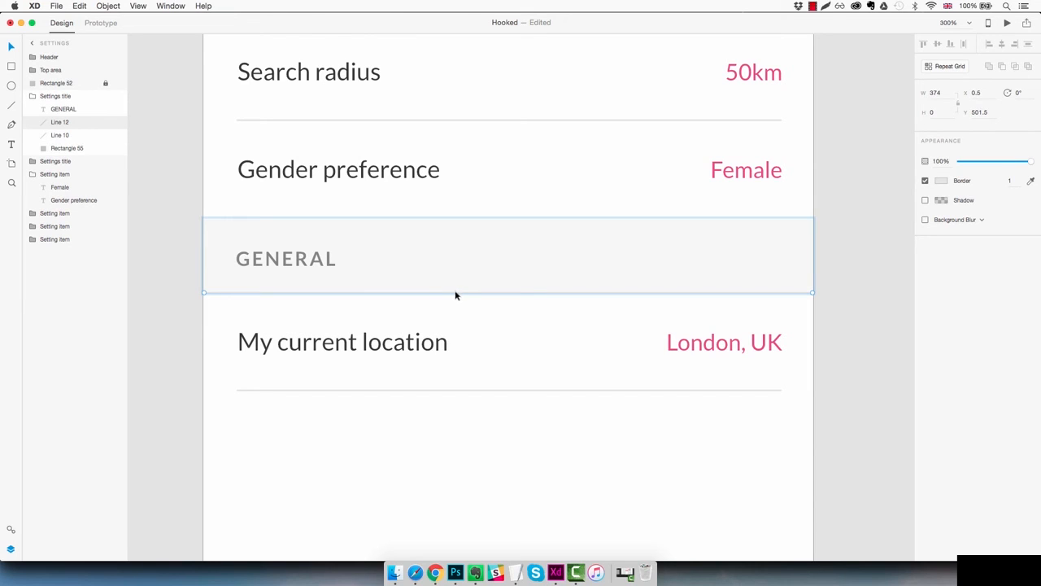
pyautogui.hotkey('shift', 'Up')
pyautogui.press('Up')
pyautogui.press('Up')
pyautogui.press('Up')
pyautogui.press('Up')
pyautogui.press('Up')
pyautogui.press('Up')
pyautogui.press('Up')
pyautogui.press('Up')
pyautogui.press('Up')
pyautogui.press('Up')
pyautogui.press('Up')
pyautogui.press('Up')
pyautogui.press('Up')
pyautogui.press('Up')
pyautogui.press('Up')
pyautogui.press('Up')
pyautogui.press('Up')
pyautogui.press('Up')
pyautogui.press('Up')
pyautogui.press('Up')
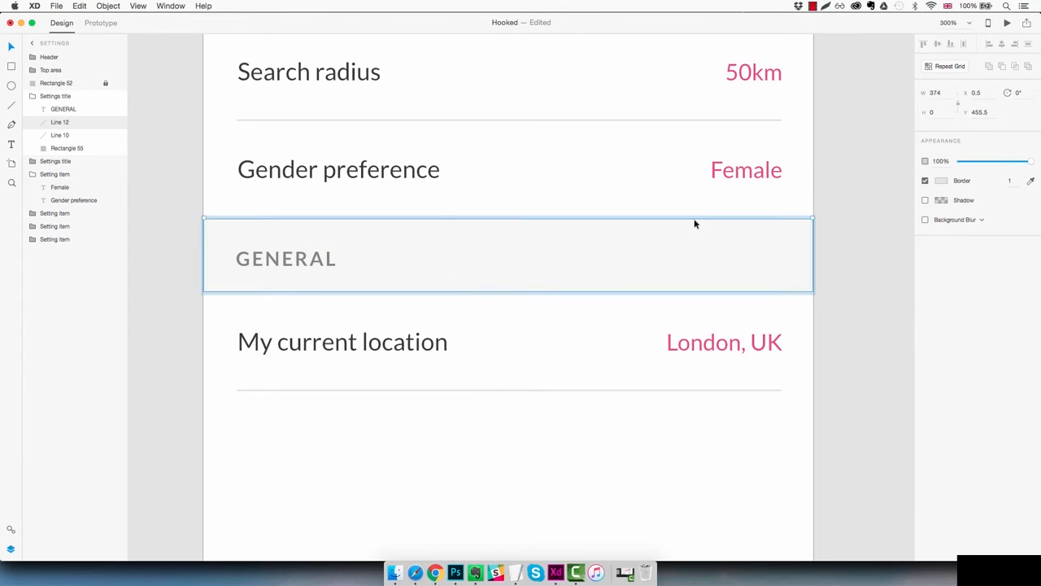
pyautogui.press('Escape')
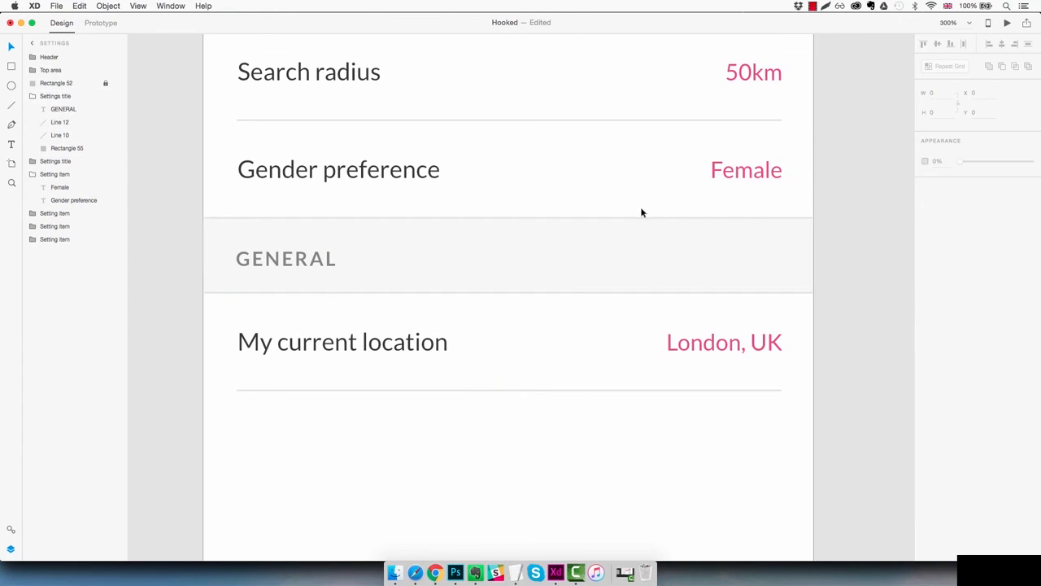
# Delete the "London, UK" value from the row in the second settings section
pyautogui.press('super+1')
pyautogui.scroll(-2, 651, 358)
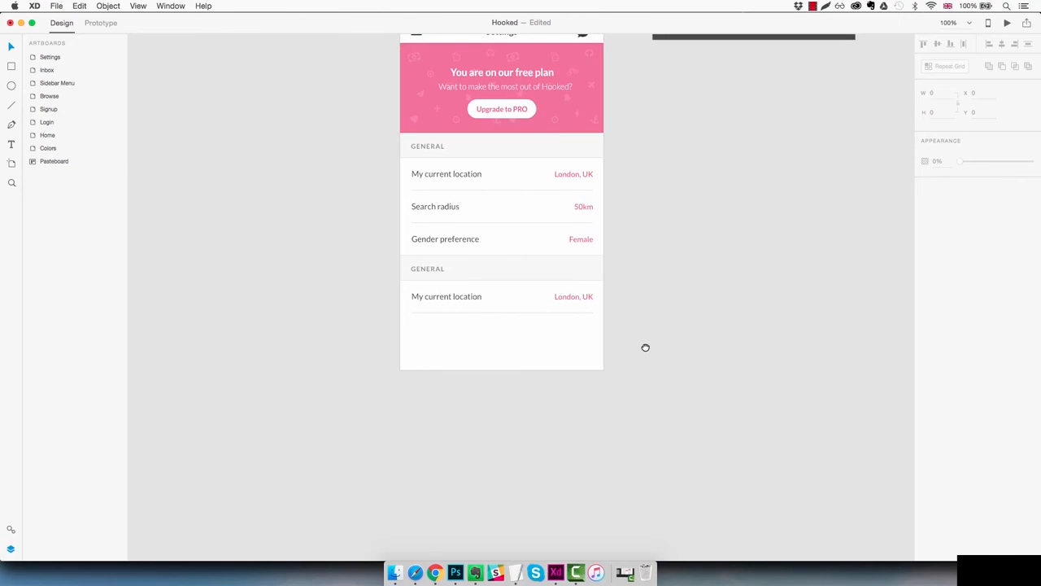
pyautogui.doubleClick(573, 299)
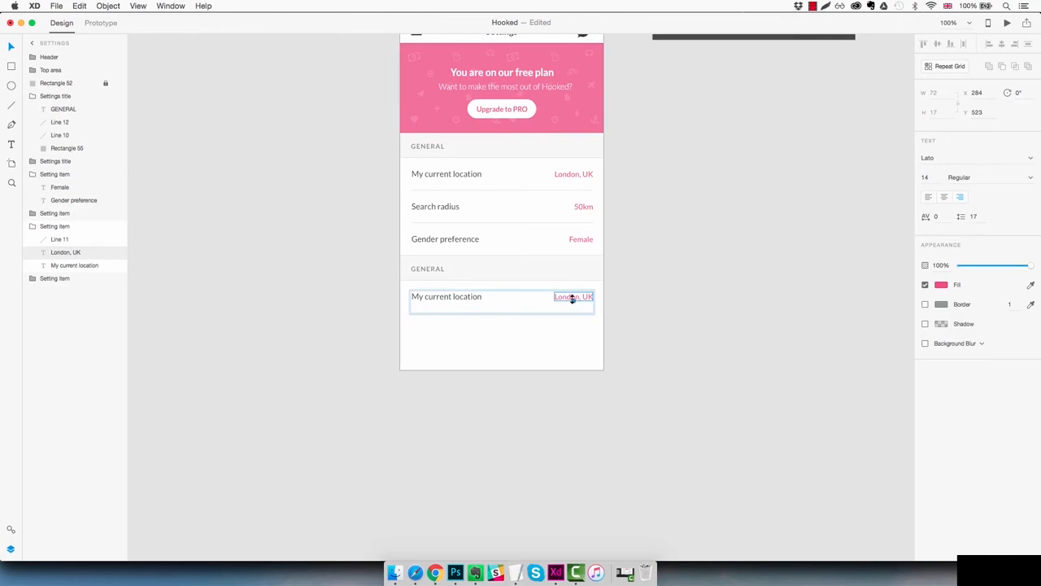
pyautogui.press('Delete')
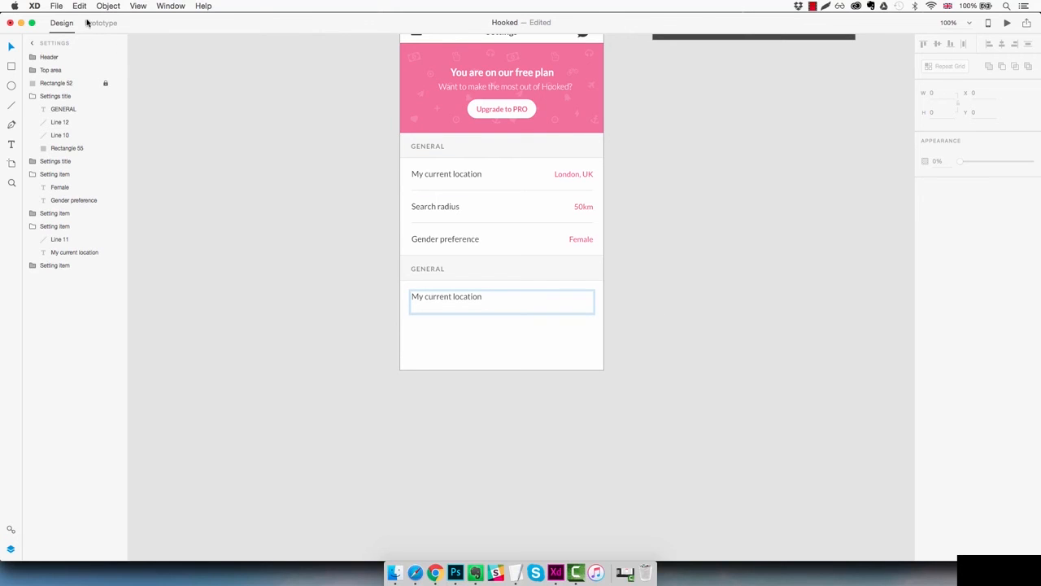
# Open the Apple iOS UI kit and copy the Airplane Mode toggle from its Settings artboard
pyautogui.click(57, 7)
pyautogui.moveTo(115, 53)
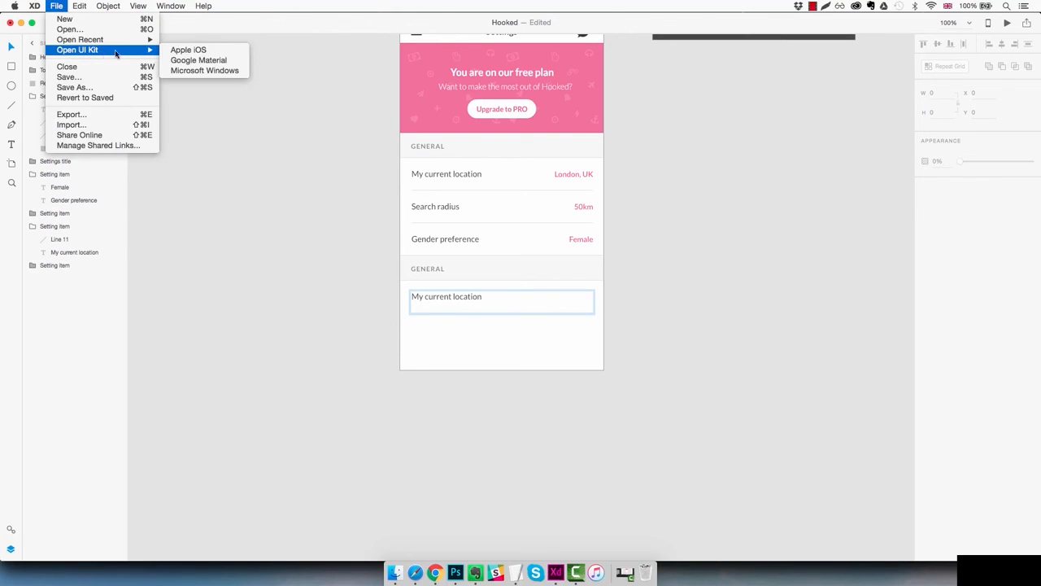
pyautogui.click(190, 51)
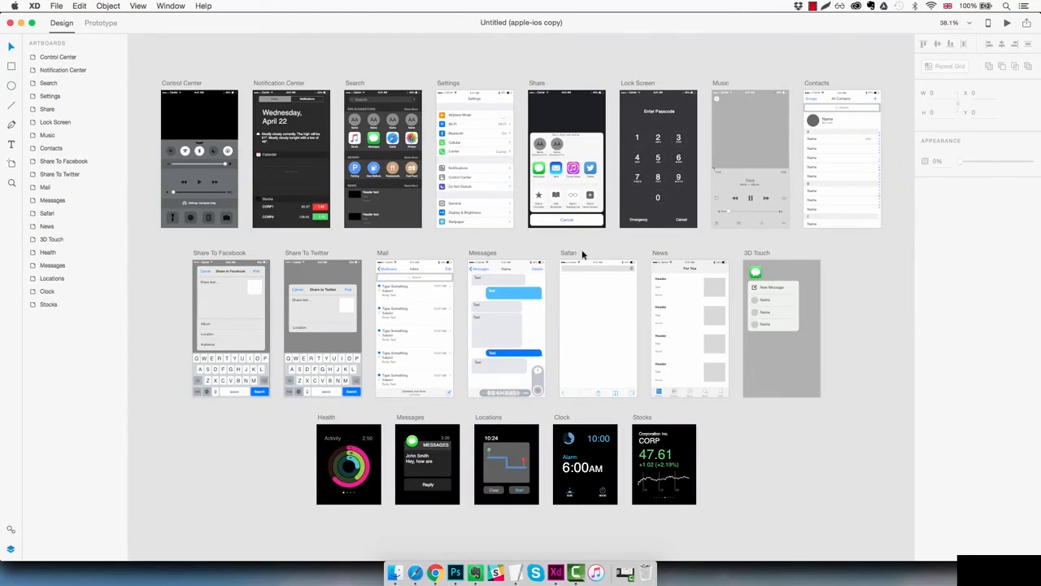
pyautogui.press('z')
pyautogui.moveTo(431, 82); pyautogui.dragTo(563, 154)
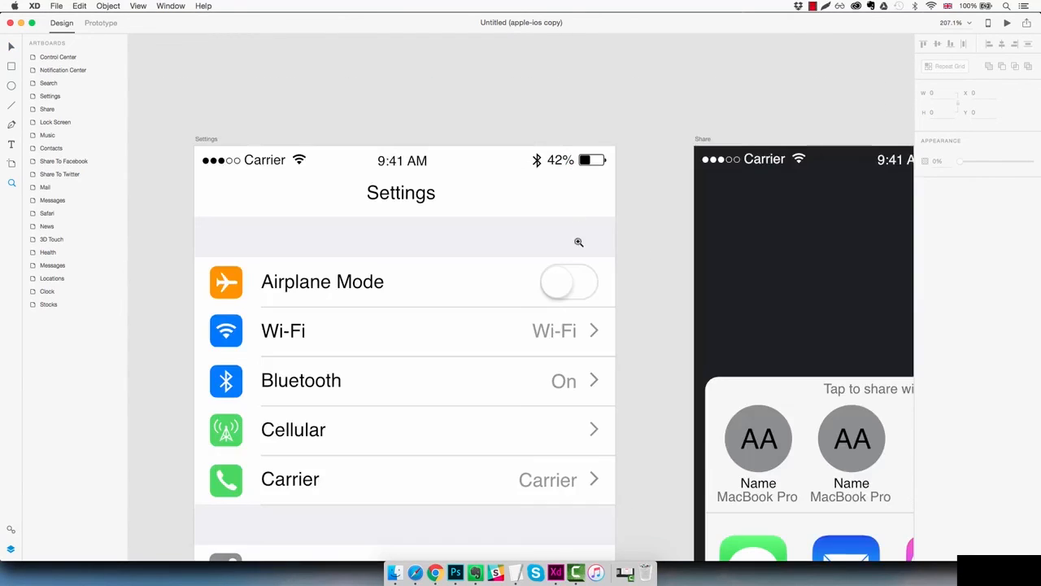
pyautogui.scroll(-5, 576, 331)
pyautogui.hscroll(-4, 576, 331)
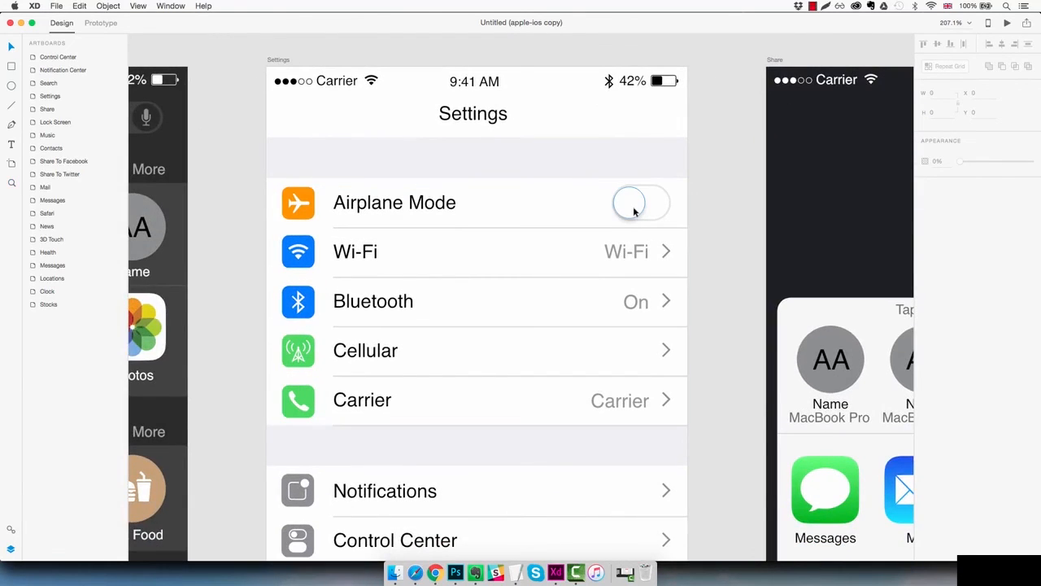
pyautogui.doubleClick(634, 212)
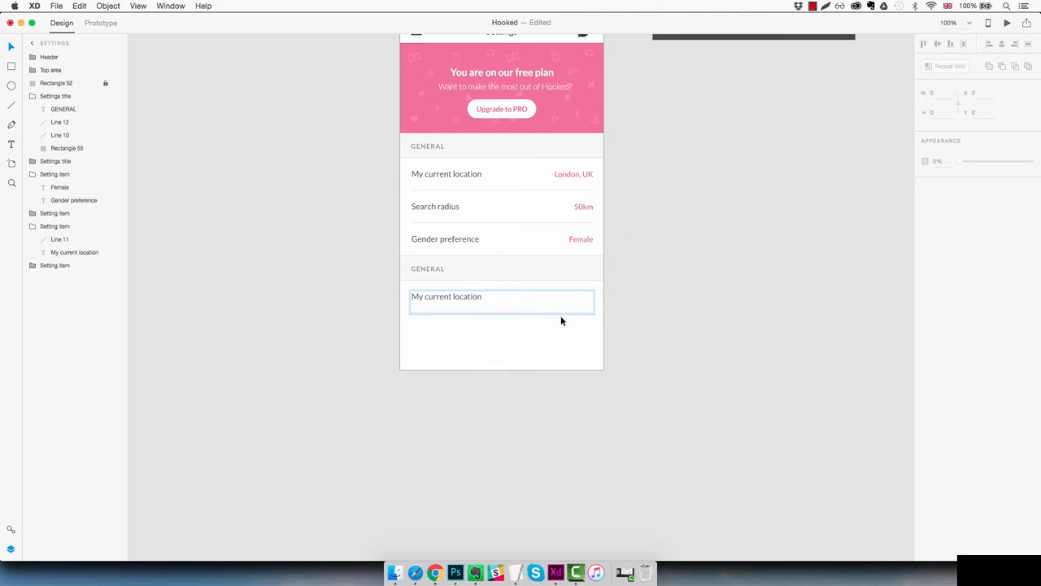
# Paste the toggle into the Hooked document and place it at the right end of the second section's "My current location" row
pyautogui.press('super+v')
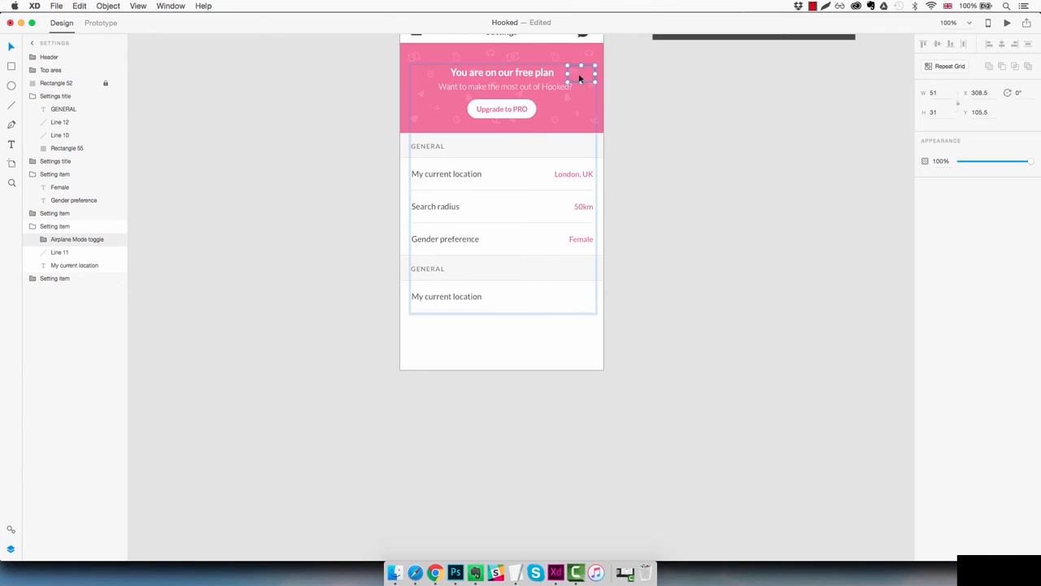
pyautogui.moveTo(580, 78); pyautogui.dragTo(578, 297)
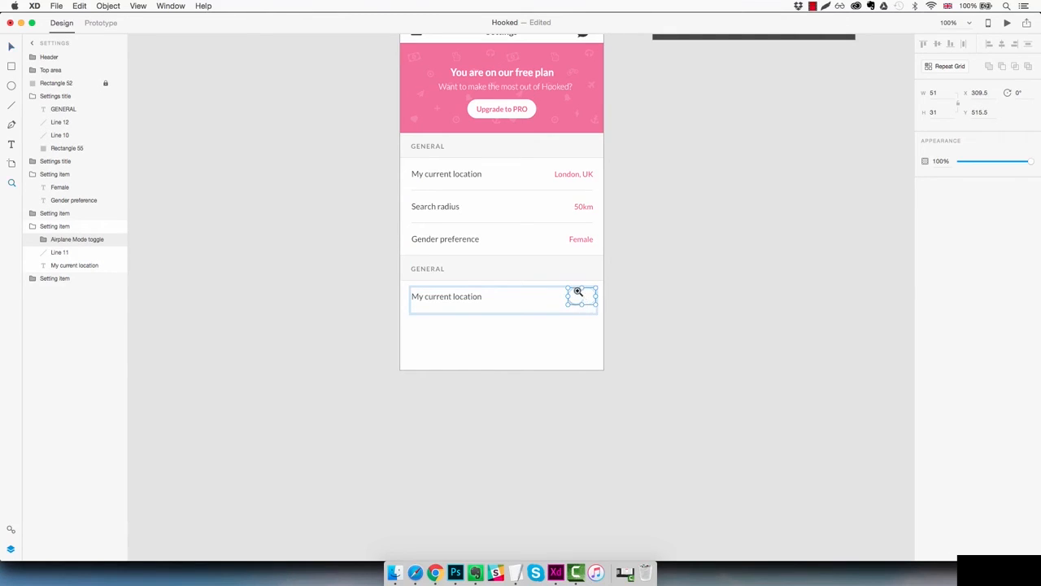
# Give the toggle's oval a light grey #E2E2E2 fill and a slightly darker grey border
pyautogui.click(578, 291)
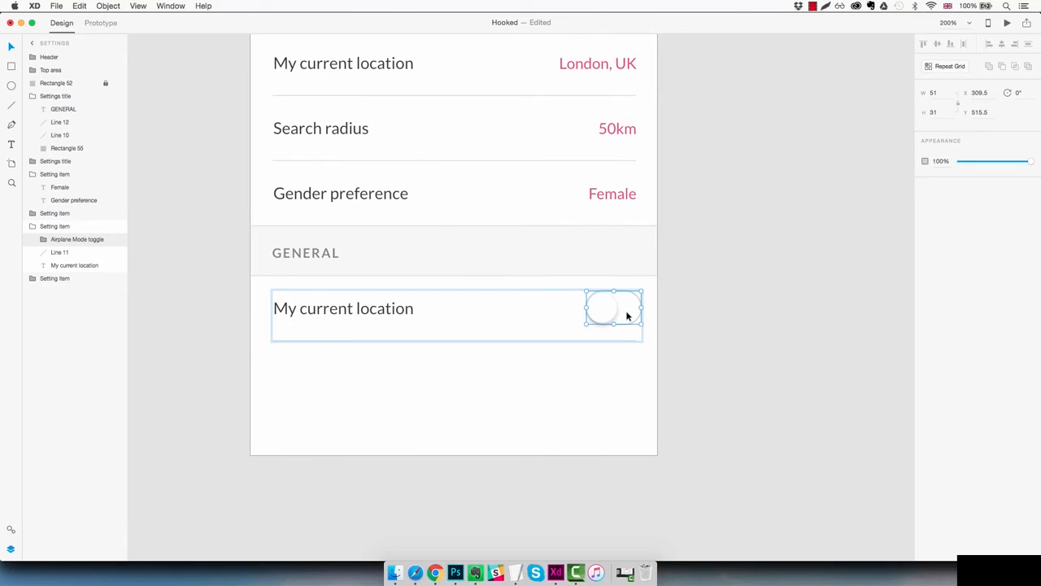
pyautogui.doubleClick(628, 314)
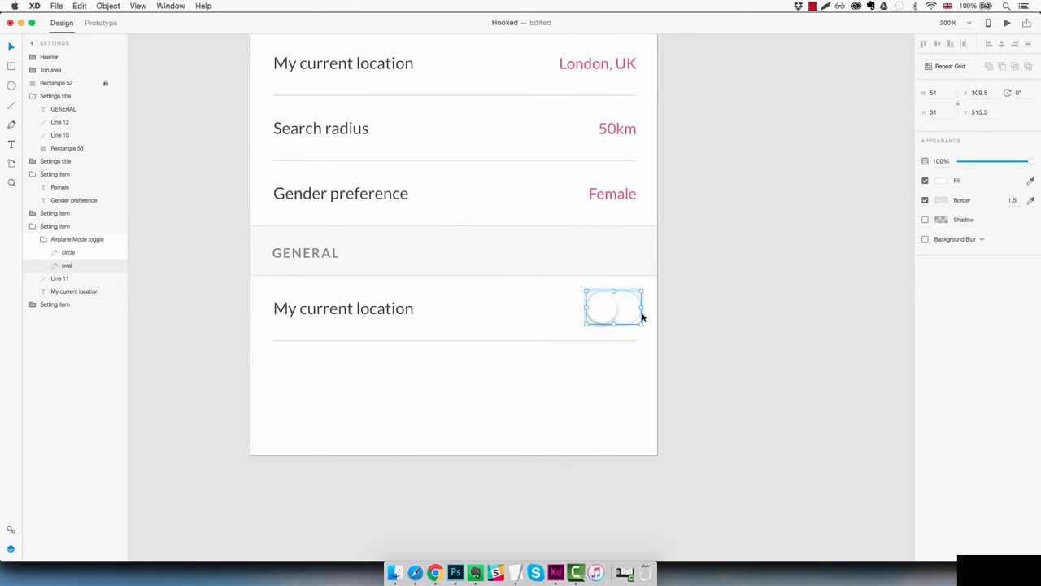
pyautogui.click(942, 180)
pyautogui.moveTo(834, 142); pyautogui.dragTo(788, 130)
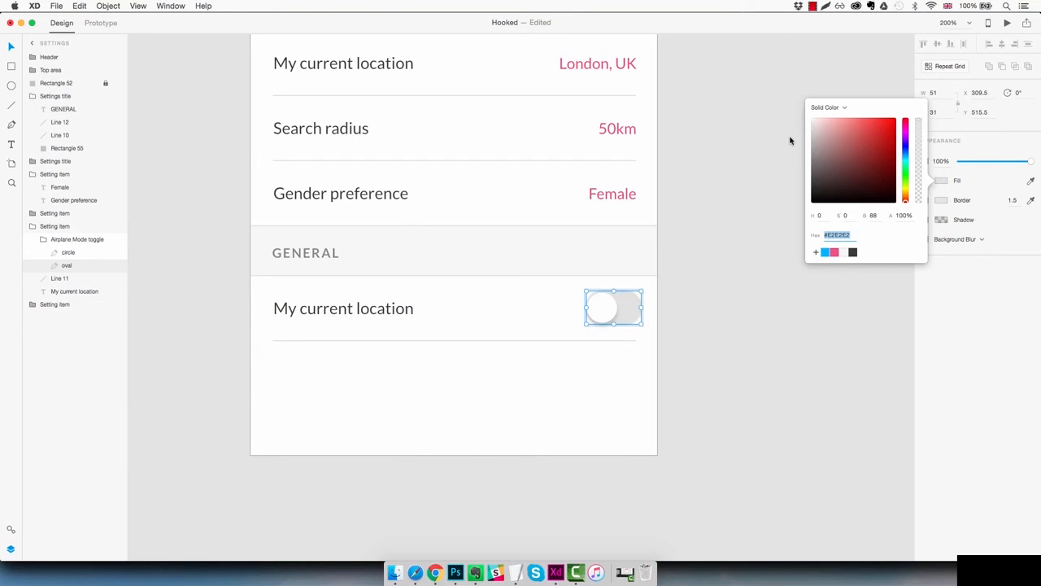
pyautogui.click(944, 201)
pyautogui.moveTo(854, 155); pyautogui.dragTo(801, 147)
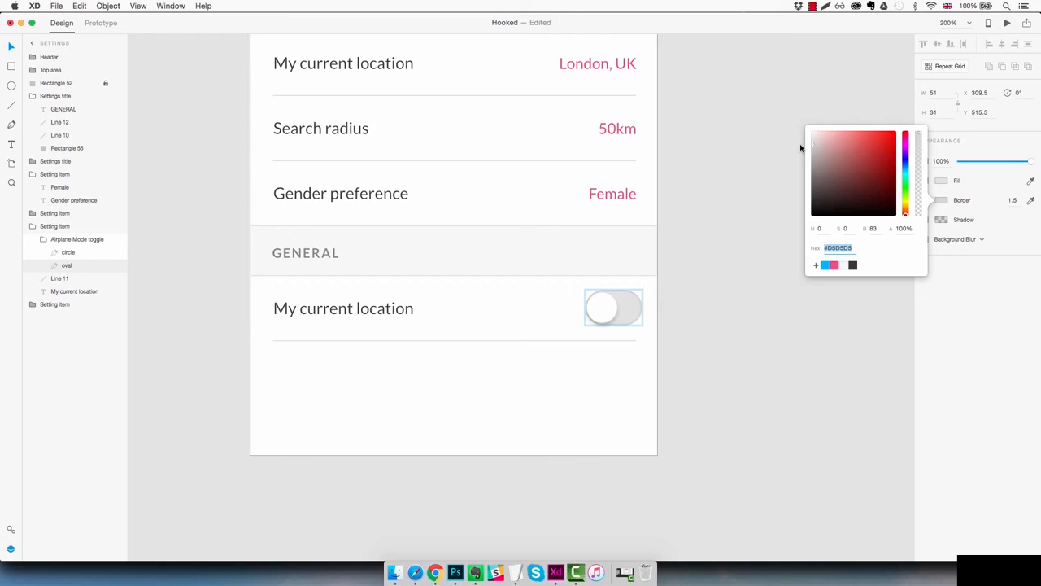
pyautogui.moveTo(801, 147); pyautogui.dragTo(802, 144)
pyautogui.click(712, 275)
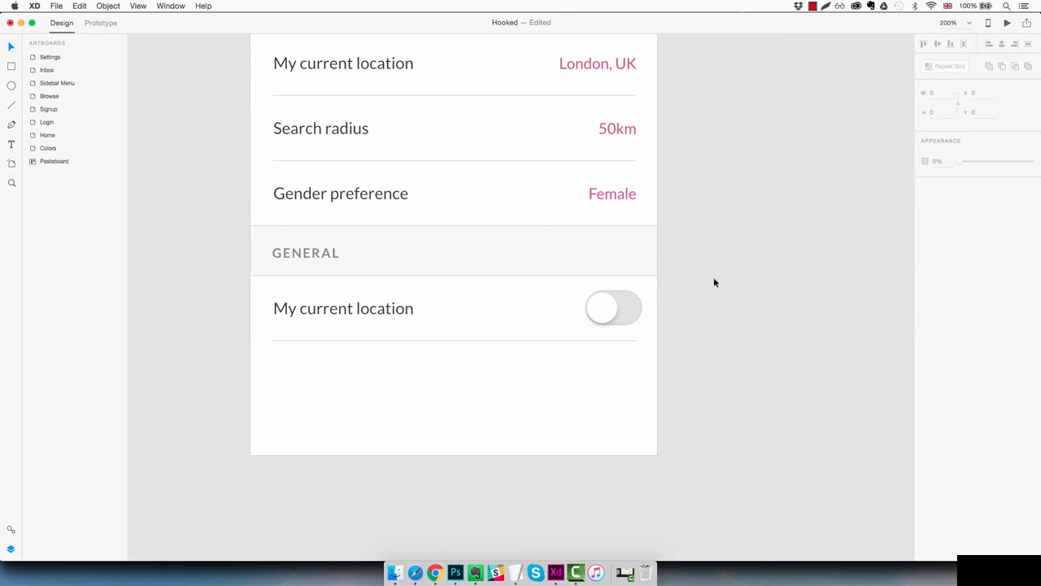
# Move the whole toggle 5 px left so it aligns with the right end of the row's divider line
pyautogui.click(624, 316)
pyautogui.doubleClick(624, 315)
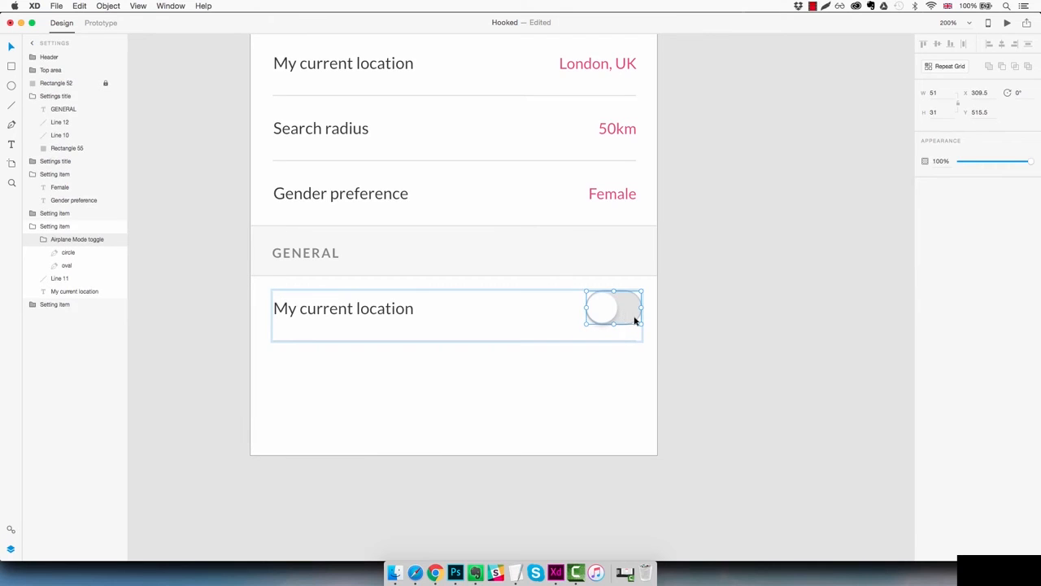
pyautogui.press('Left')
pyautogui.press('Left')
pyautogui.press('Left')
pyautogui.press('Left')
pyautogui.press('Left')
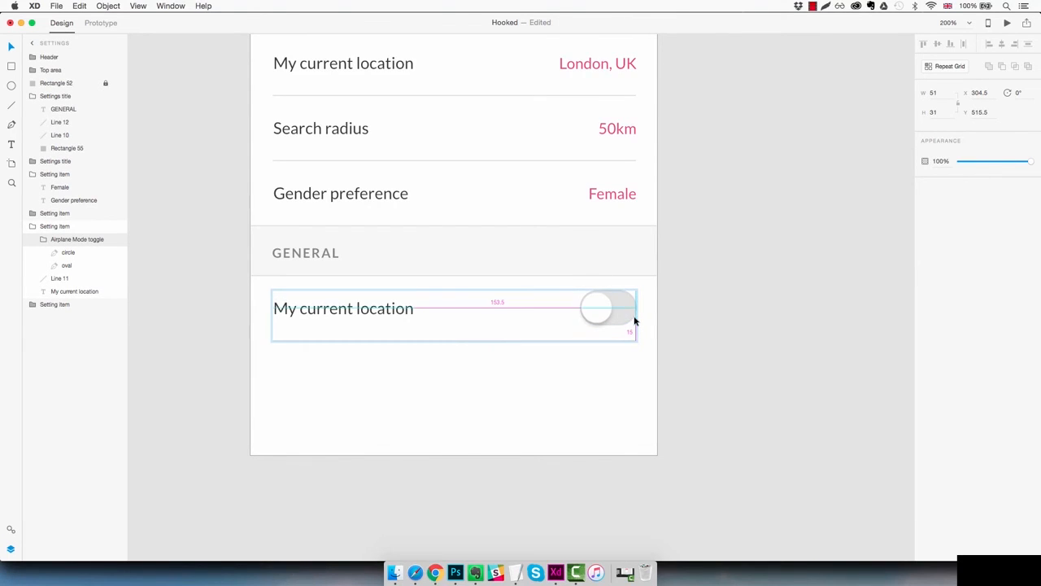
pyautogui.click(688, 318)
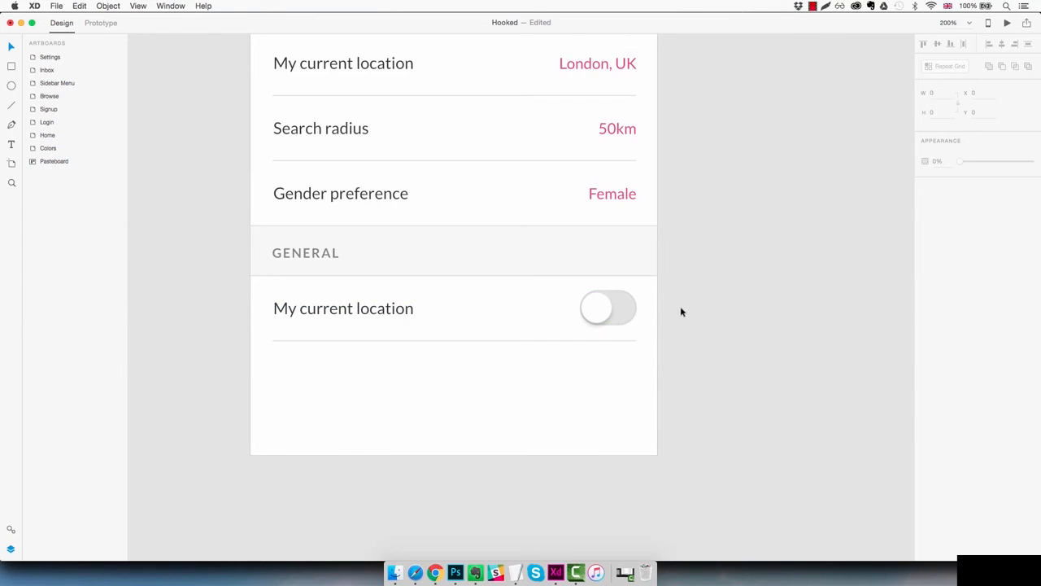
# Duplicate the toggle row and place the copy 60 px lower as the section's second row
pyautogui.moveTo(641, 292); pyautogui.dragTo(352, 350)
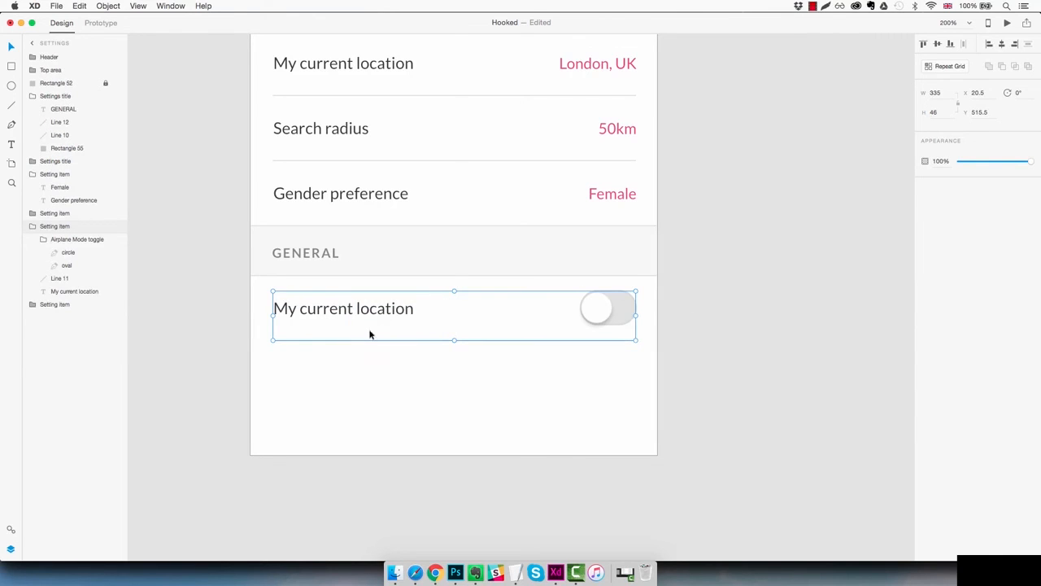
pyautogui.moveTo(385, 309); pyautogui.dragTo(394, 374)
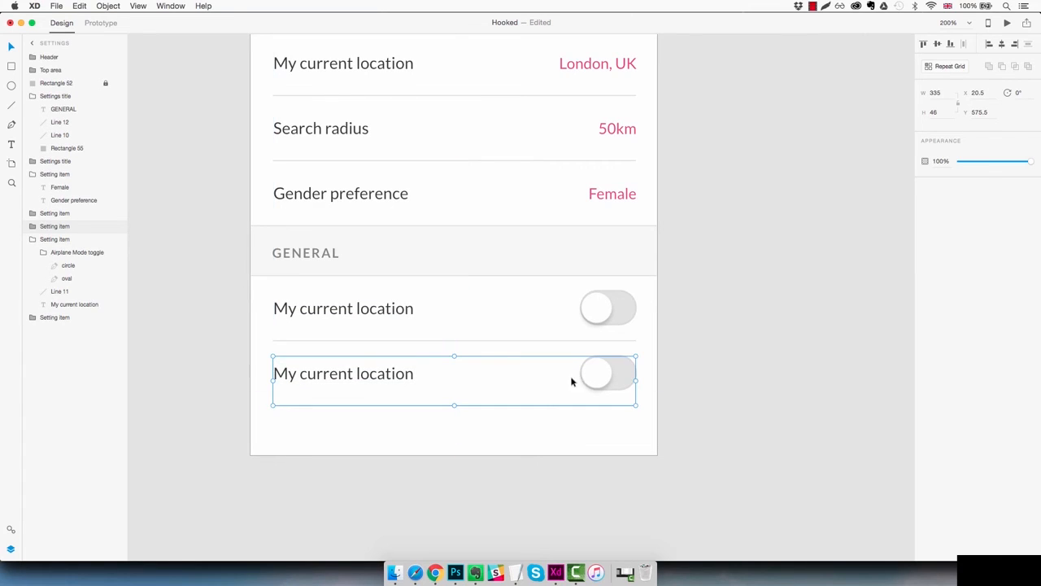
pyautogui.click(745, 372)
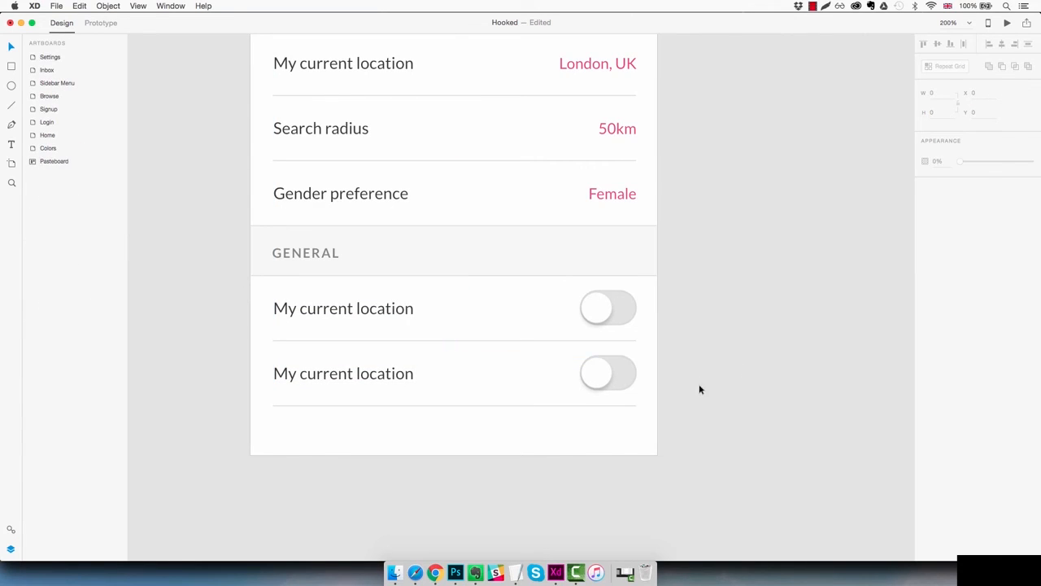
# Move the circle in the second row's toggle 22 px right, to the switched-on position
pyautogui.doubleClick(601, 375)
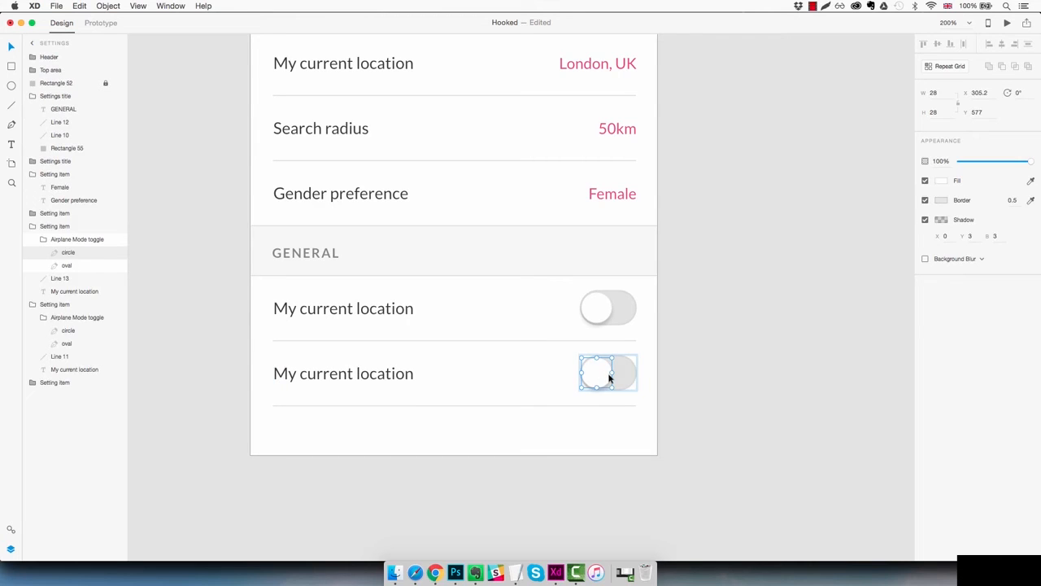
pyautogui.press('Right')
pyautogui.press('Right')
pyautogui.press('Right')
pyautogui.press('Right')
pyautogui.press('Right')
pyautogui.press('Right')
pyautogui.press('Right')
pyautogui.press('Right')
pyautogui.press('Right')
pyautogui.press('Right')
pyautogui.press('Right')
pyautogui.press('Right')
pyautogui.press('Right')
pyautogui.press('Right')
pyautogui.press('Right')
pyautogui.press('Right')
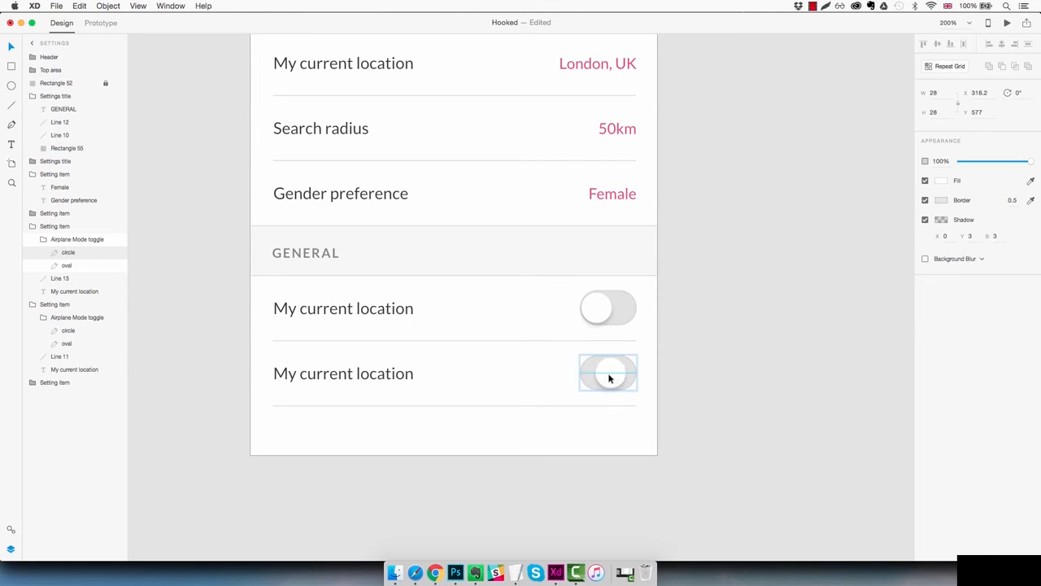
pyautogui.press('Right')
pyautogui.press('Right')
pyautogui.press('Right')
pyautogui.press('Right')
pyautogui.press('Right')
pyautogui.press('Right')
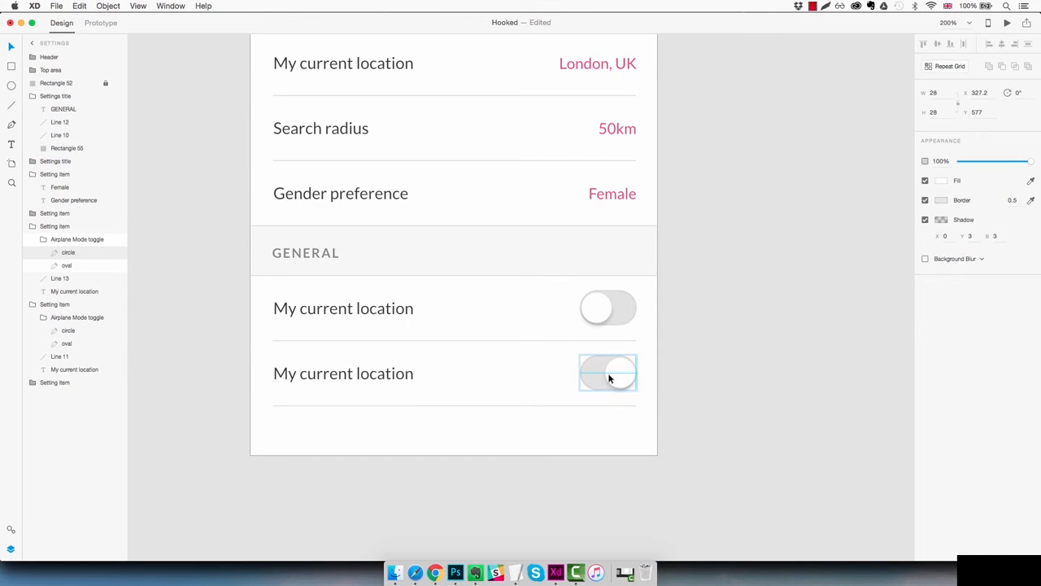
# Fill the second row's toggle oval with the saved blue #02B4FF and sample the same blue for its border
pyautogui.click(595, 379)
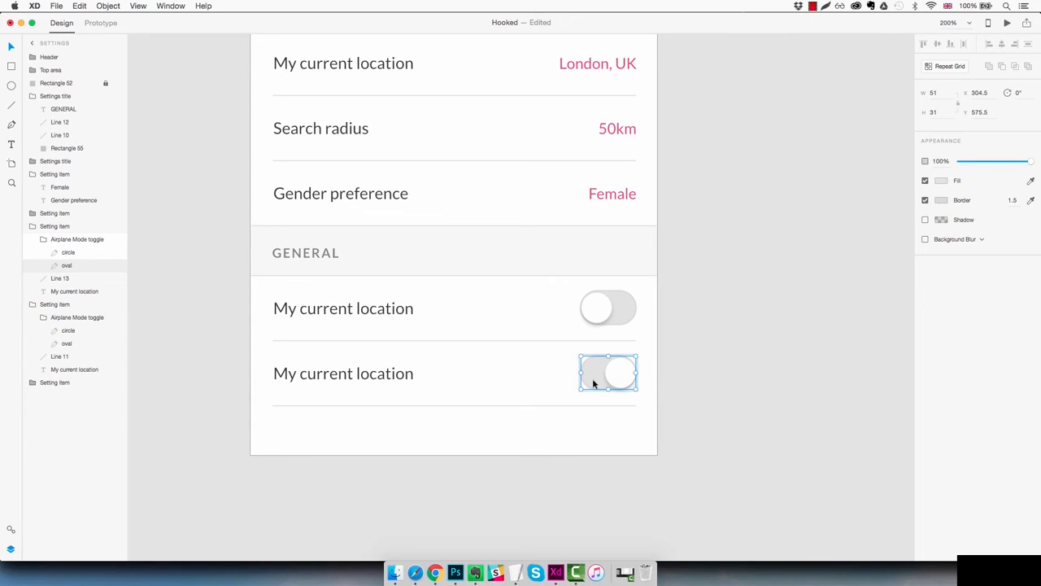
pyautogui.click(946, 184)
pyautogui.click(825, 252)
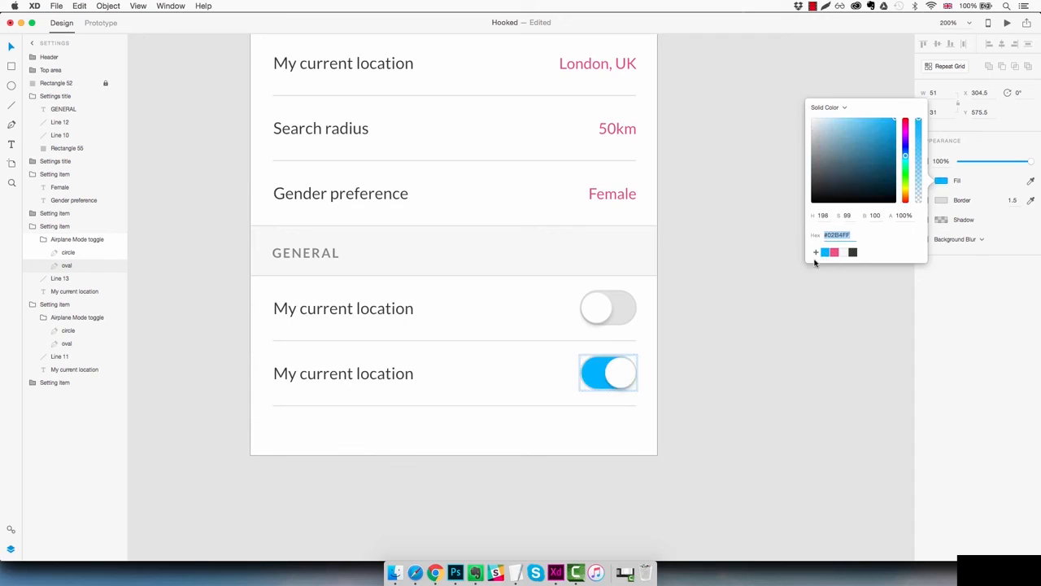
pyautogui.click(943, 202)
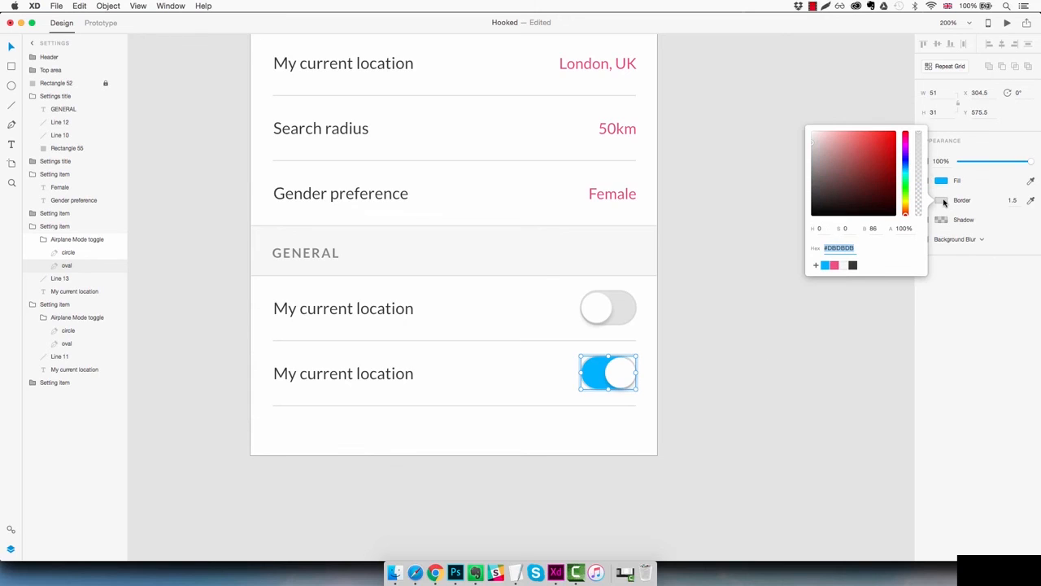
pyautogui.click(1031, 201)
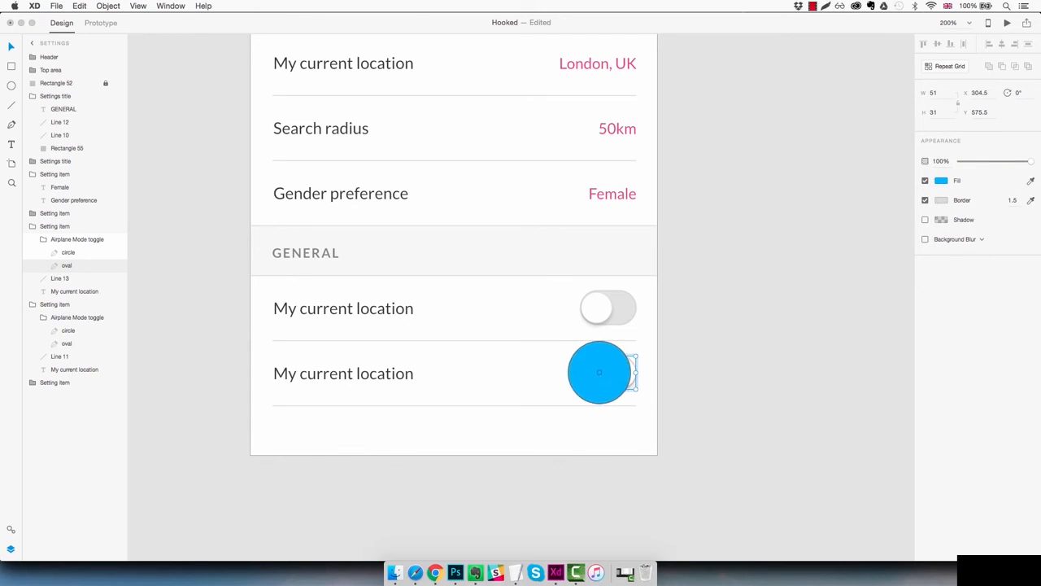
pyautogui.click(602, 373)
pyautogui.click(722, 365)
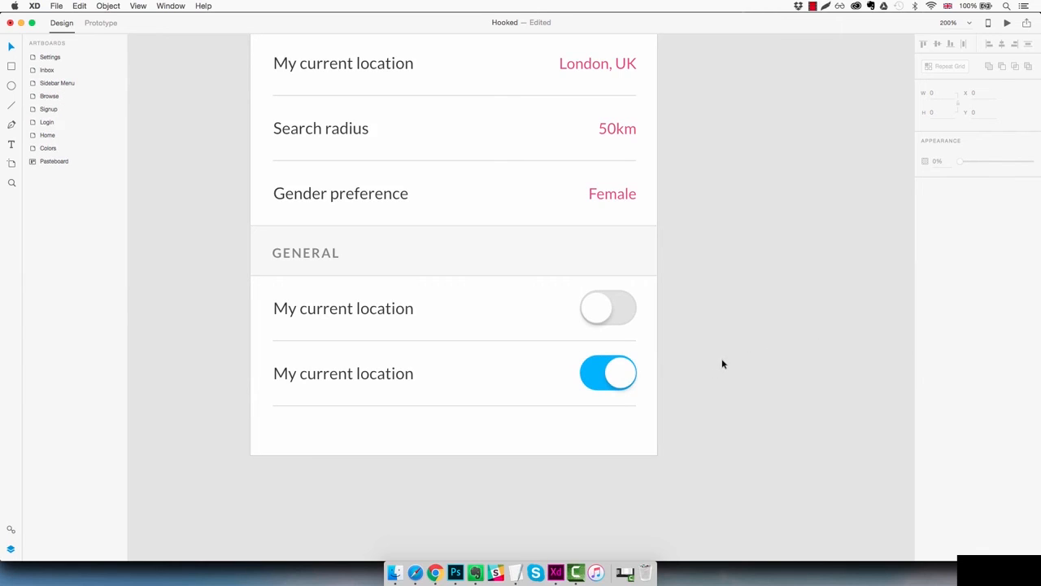
# Change the second section's heading text to "PRIVACY"
pyautogui.doubleClick(323, 253)
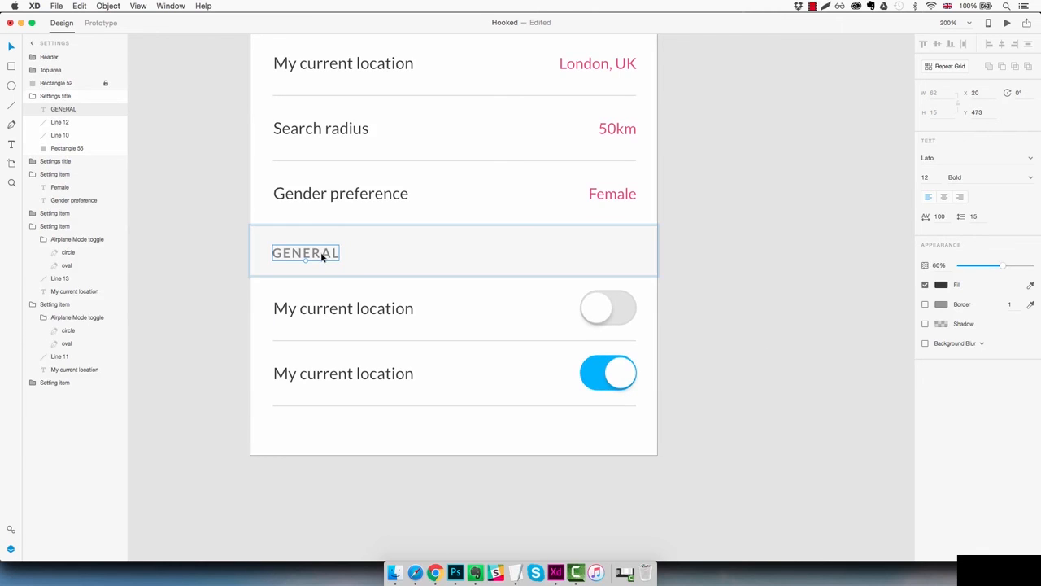
pyautogui.doubleClick(323, 254)
pyautogui.write('PRIVACY')
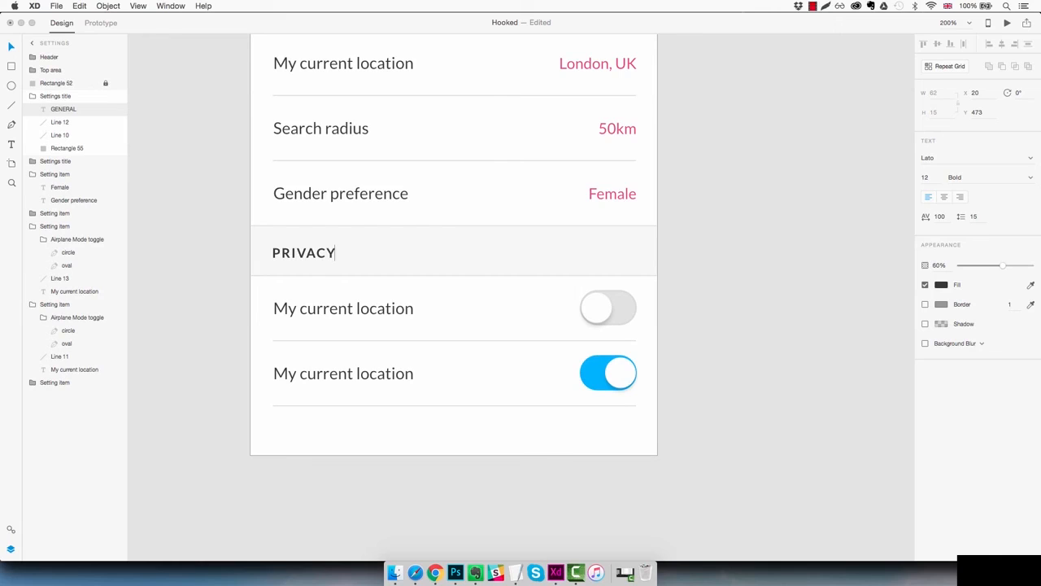
pyautogui.press('Escape')
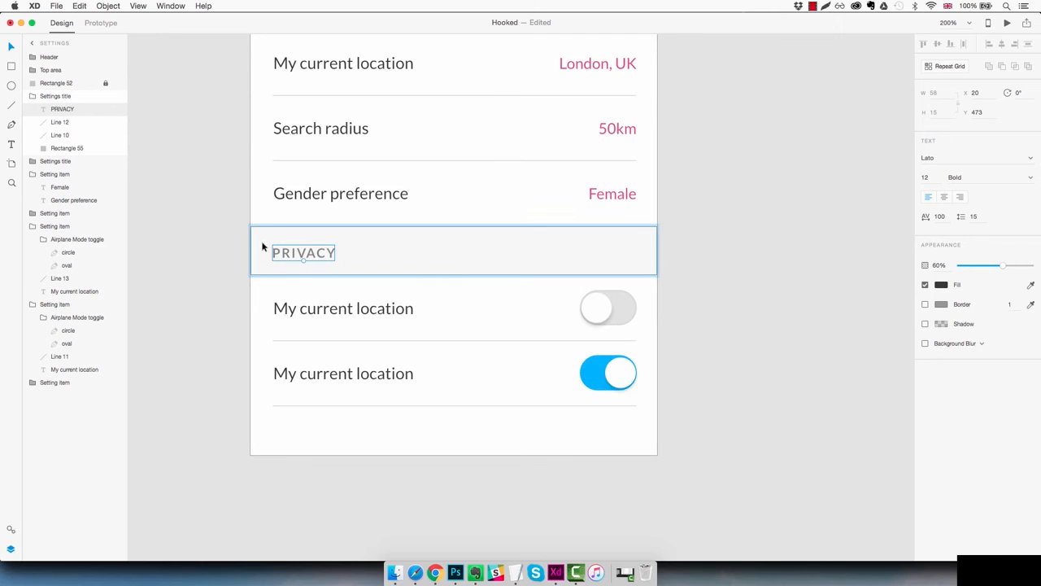
# Change the label of the switched-off toggle row to "Push notifications"
pyautogui.click(343, 308)
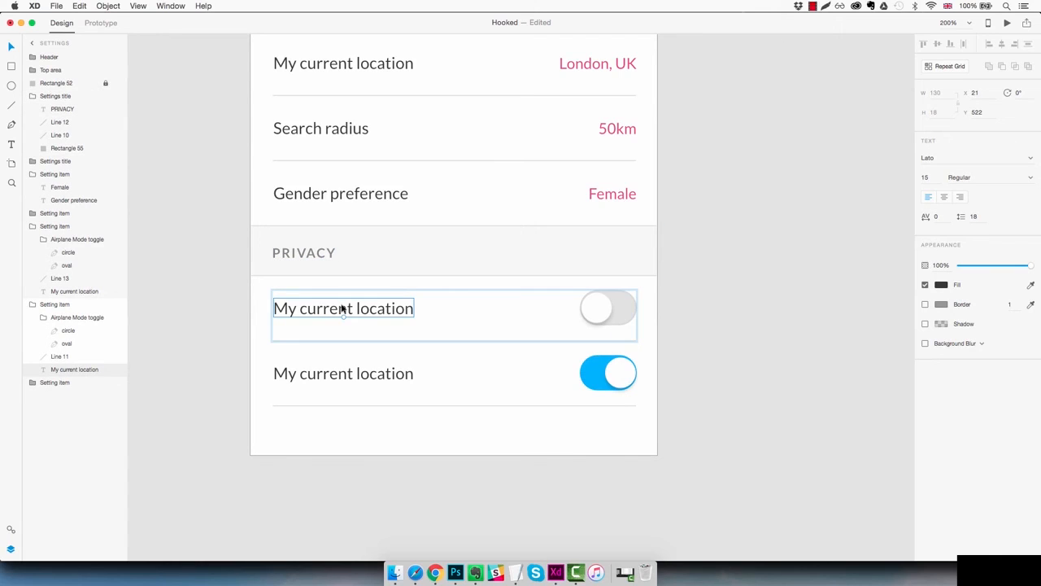
pyautogui.doubleClick(343, 308)
pyautogui.write('Pu')
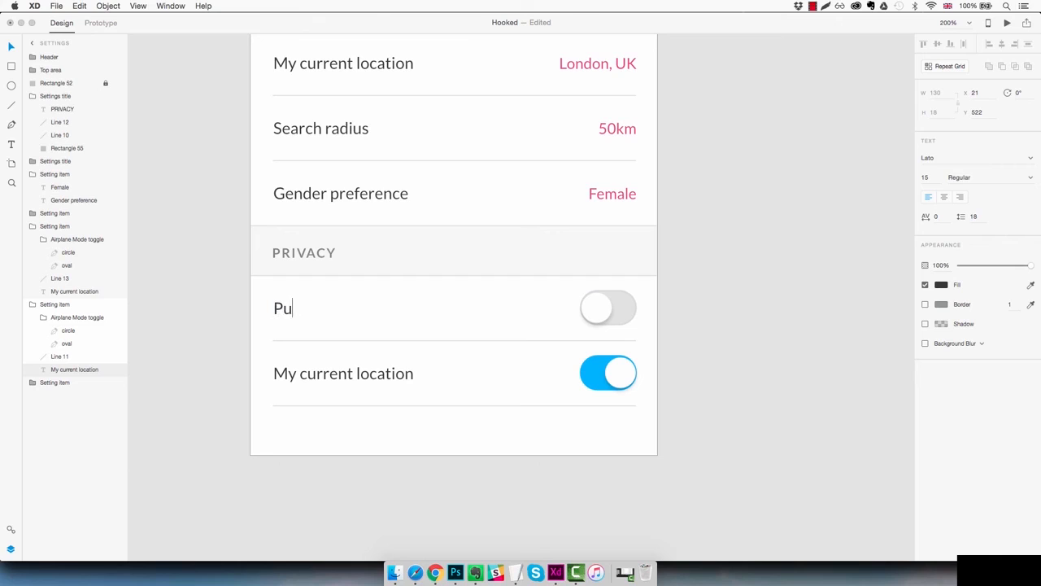
pyautogui.write('sh notifications')
pyautogui.press('Escape')
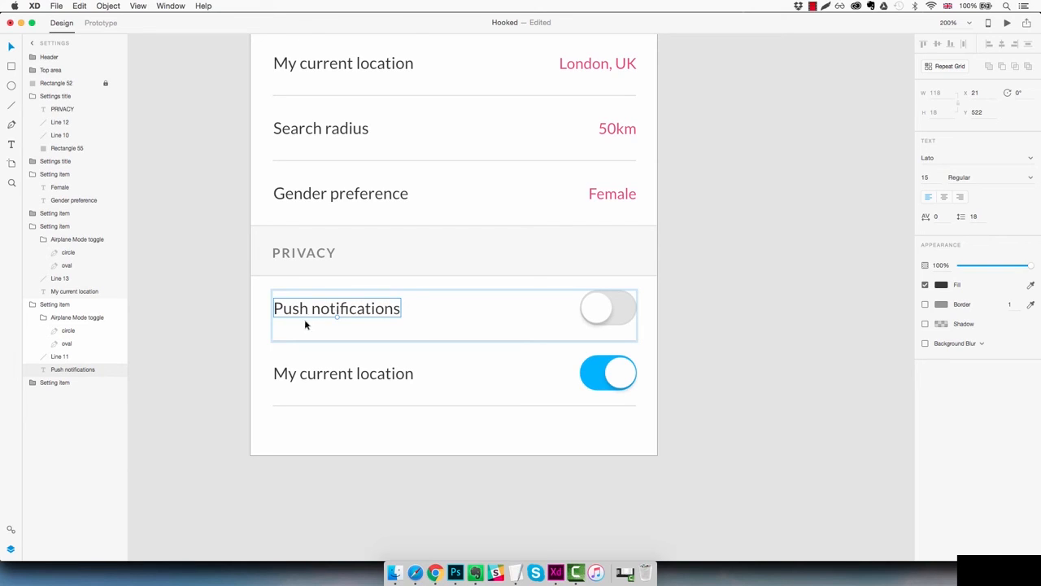
# Change the label of the switched-on toggle row to "Incognito browsing"
pyautogui.click(329, 373)
pyautogui.doubleClick(328, 372)
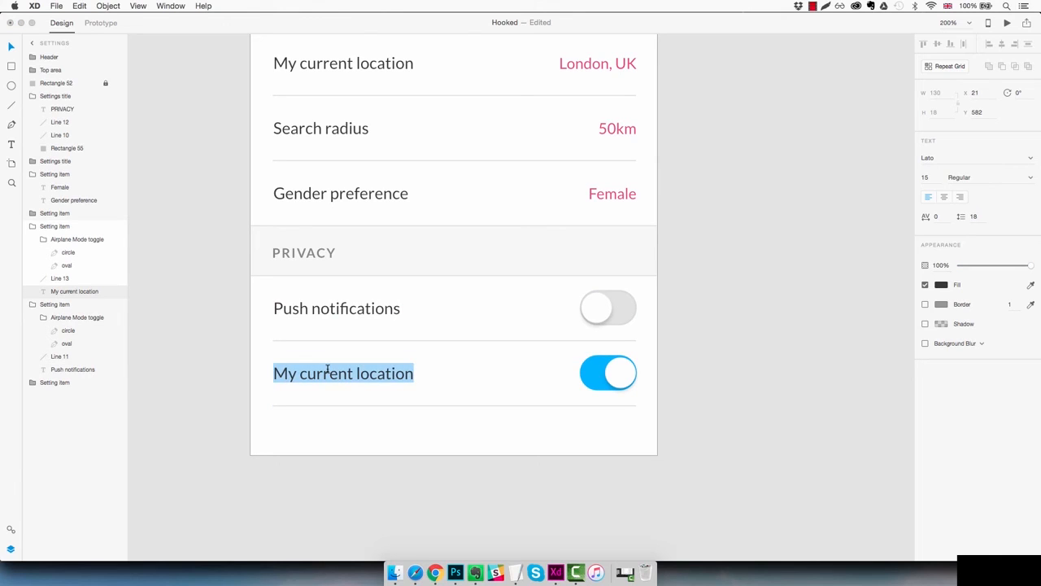
pyautogui.press('BackSpace')
pyautogui.write('Incognito')
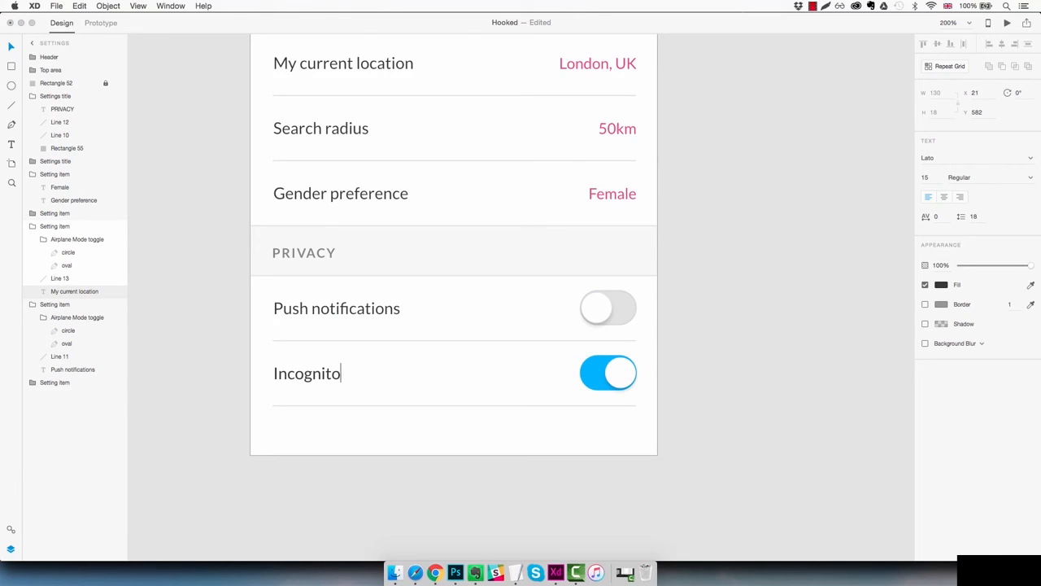
pyautogui.write(' browsing')
pyautogui.press('Escape')
pyautogui.press('super+1')
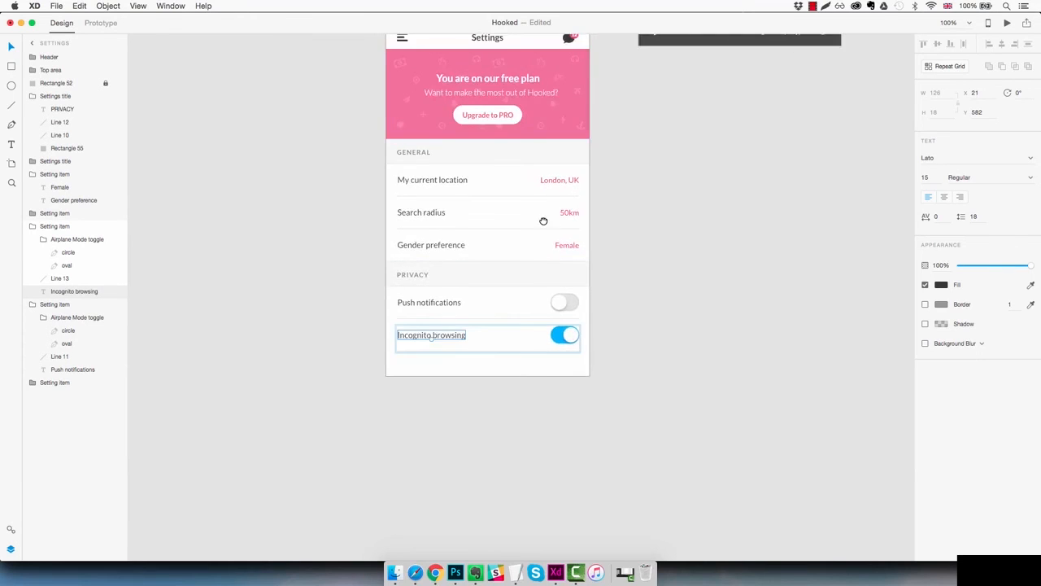
pyautogui.click(631, 308)
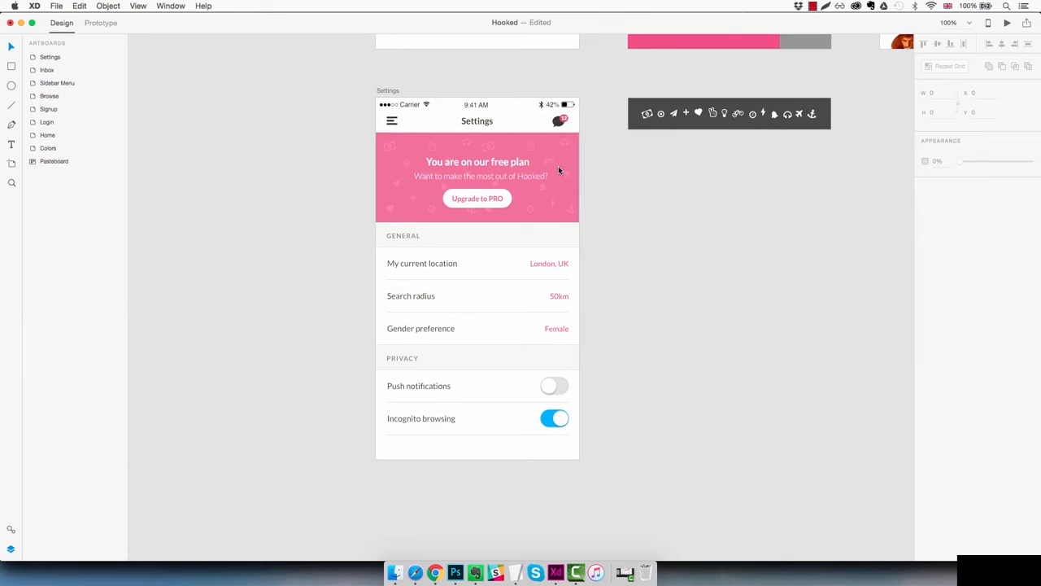
# Move the pink banner's two text lines and the Upgrade to PRO button together 10 px up, leaving the icon pattern in place
pyautogui.click(519, 164)
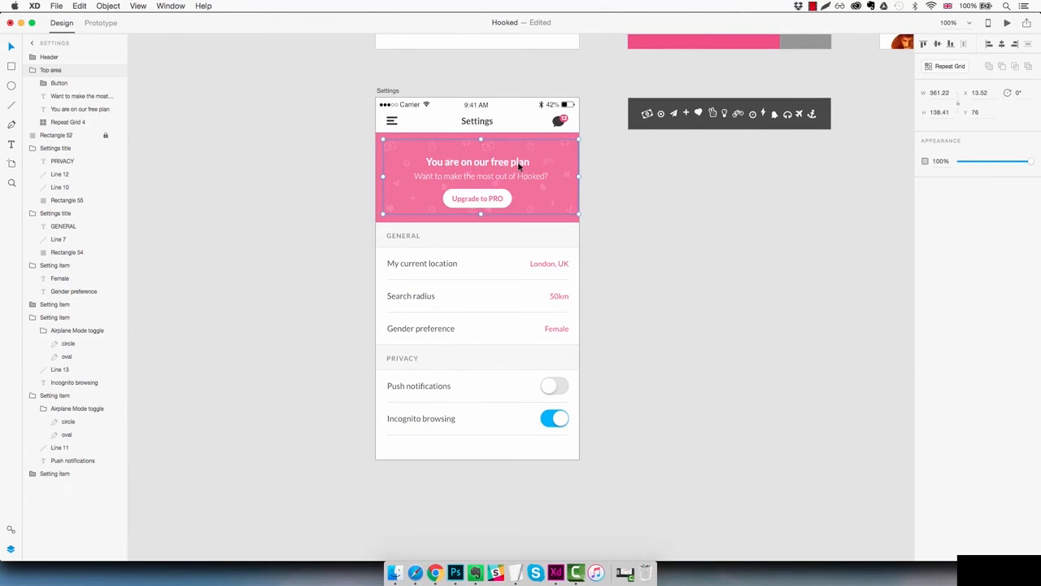
pyautogui.click(65, 96)
pyautogui.keyDown('shift'); pyautogui.click(70, 110); pyautogui.keyUp('shift')
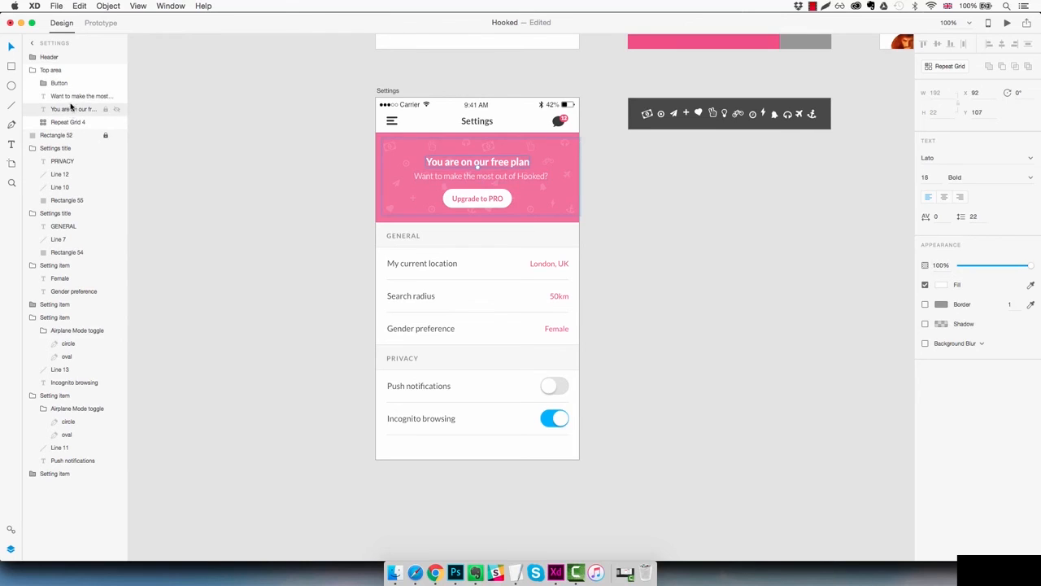
pyautogui.keyDown('shift'); pyautogui.click(70, 84); pyautogui.keyUp('shift')
pyautogui.press('Up')
pyautogui.press('Up')
pyautogui.press('Up')
pyautogui.press('Up')
pyautogui.press('Up')
pyautogui.press('Up')
pyautogui.press('Up')
pyautogui.press('Up')
pyautogui.press('Up')
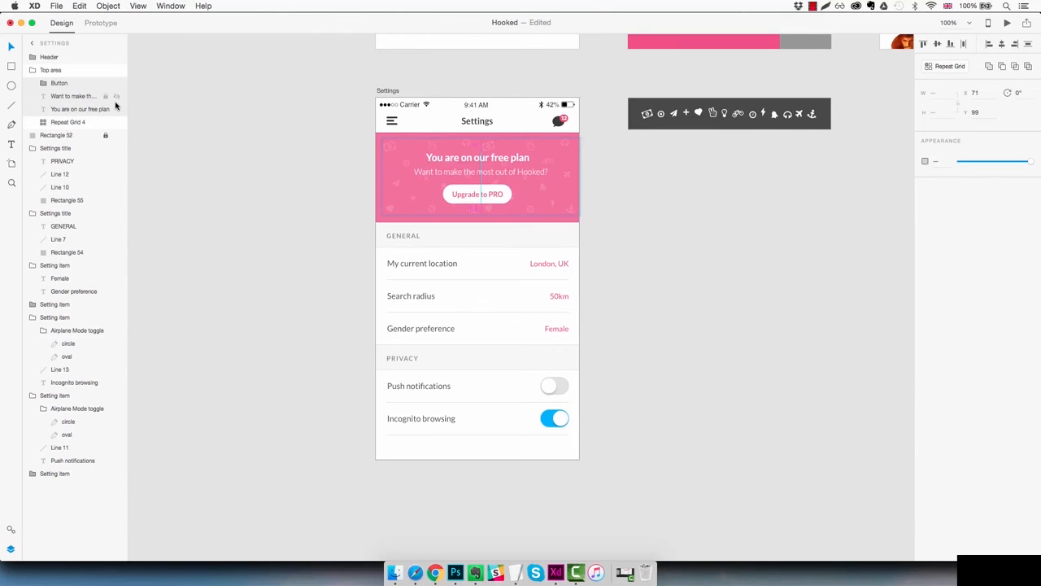
pyautogui.press('Up')
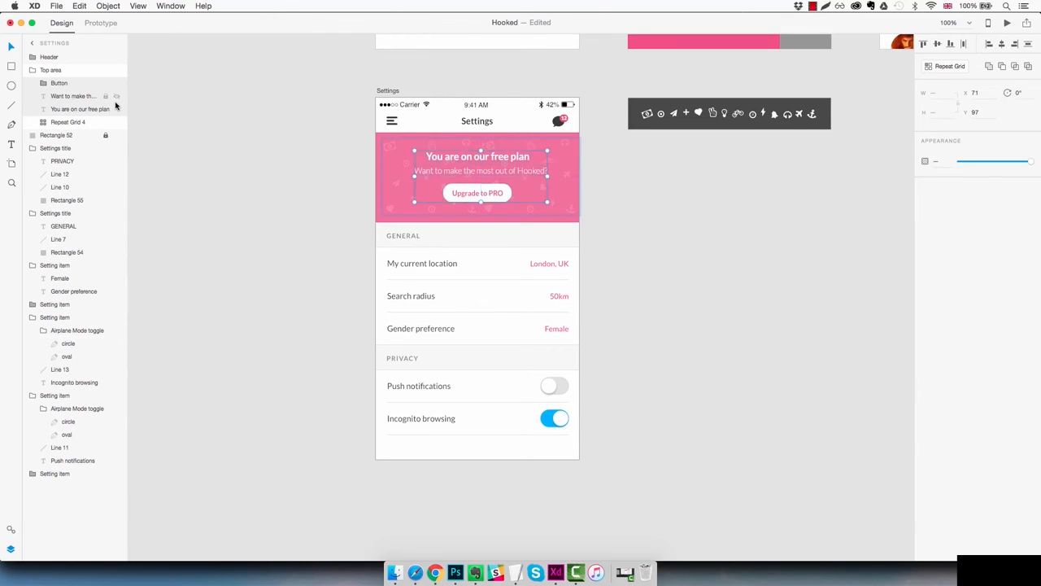
pyautogui.click(700, 258)
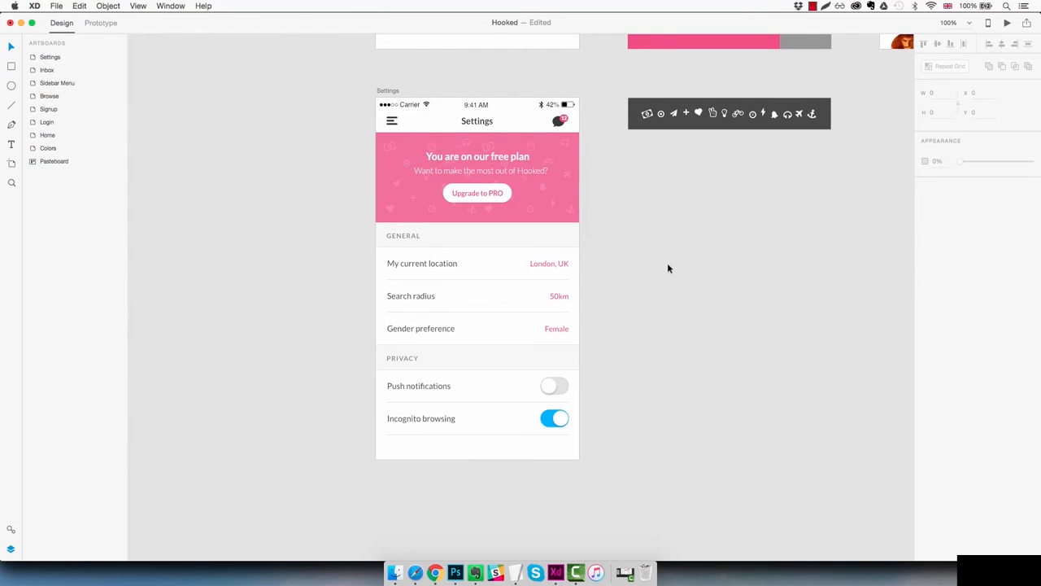
# Nudge the GENERAL and PRIVACY heading texts about 2 px up within their grey bars
pyautogui.scroll(3, 398, 242)
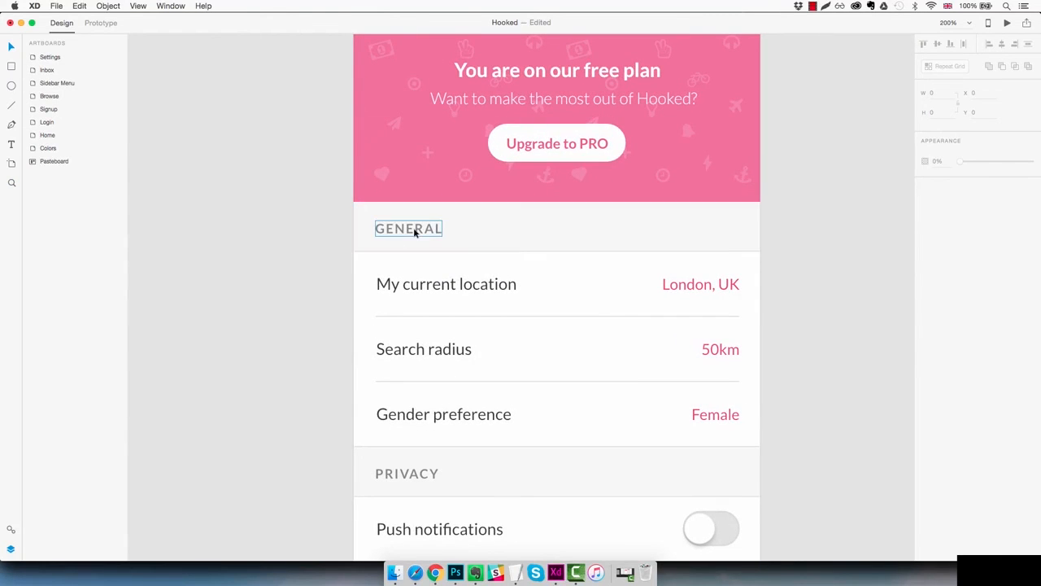
pyautogui.doubleClick(414, 231)
pyautogui.press('Up')
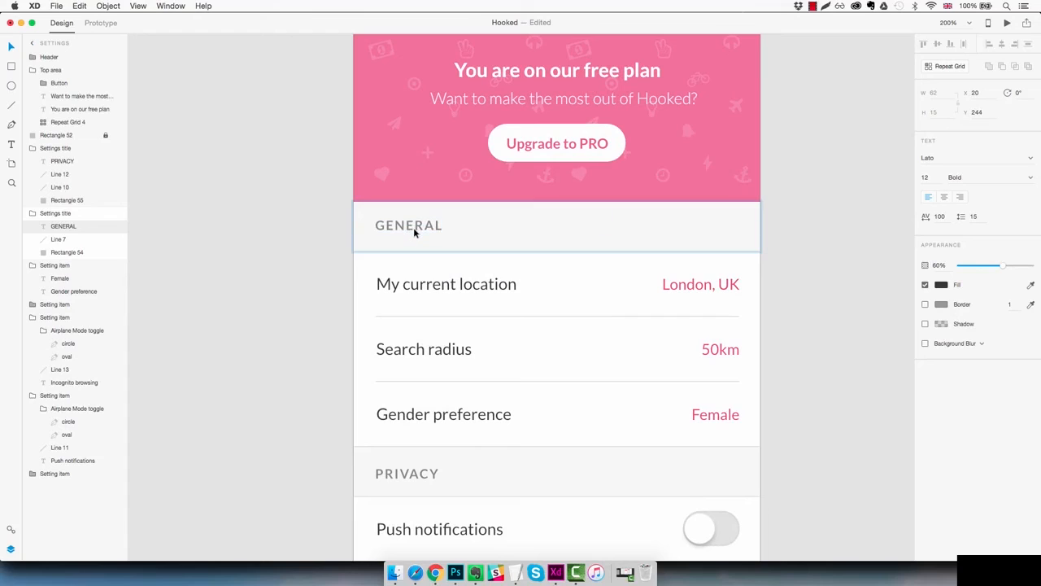
pyautogui.click(403, 475)
pyautogui.press('Up')
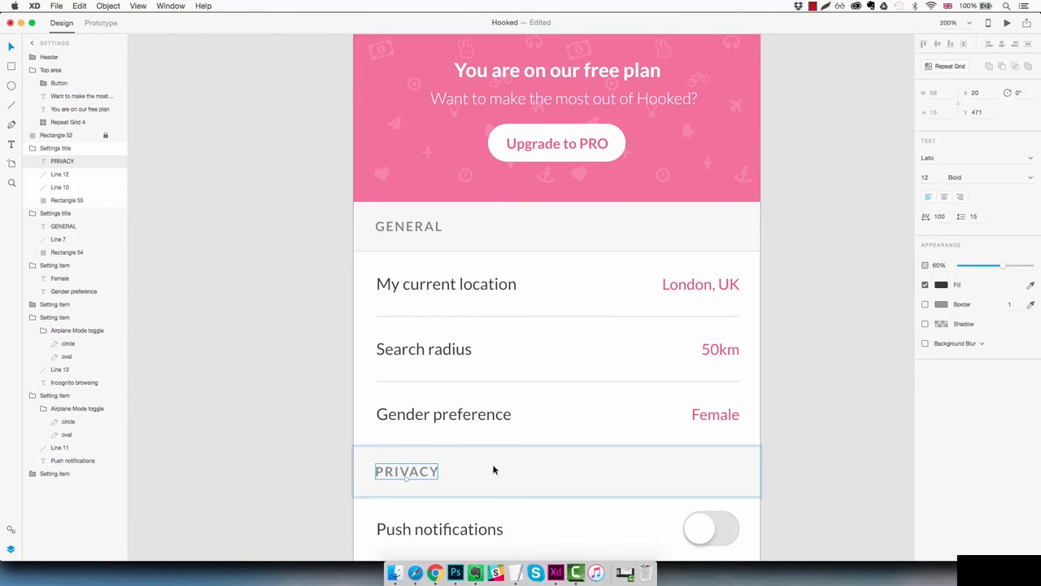
pyautogui.click(795, 418)
pyautogui.press('super+minus')
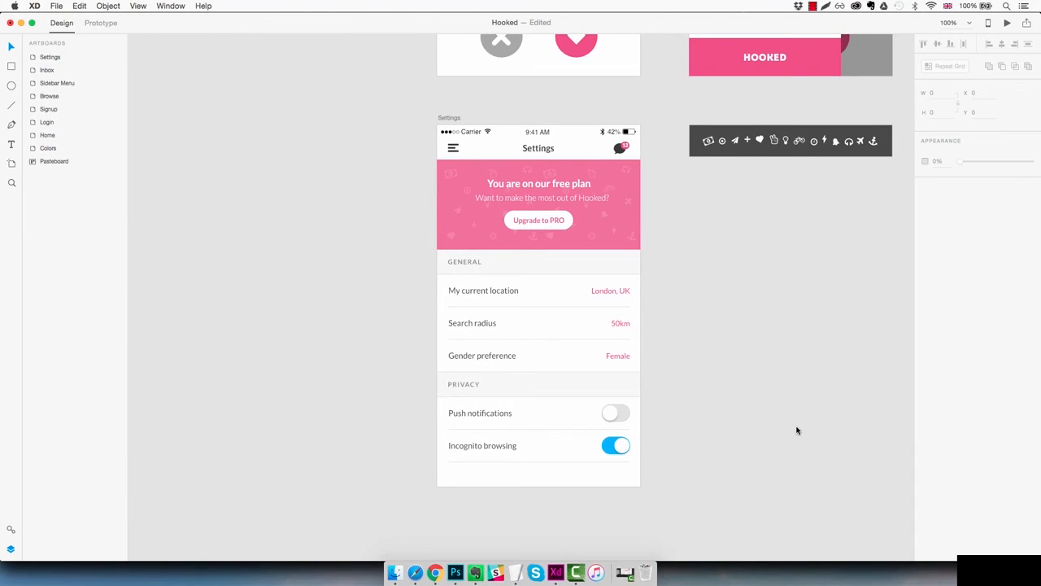